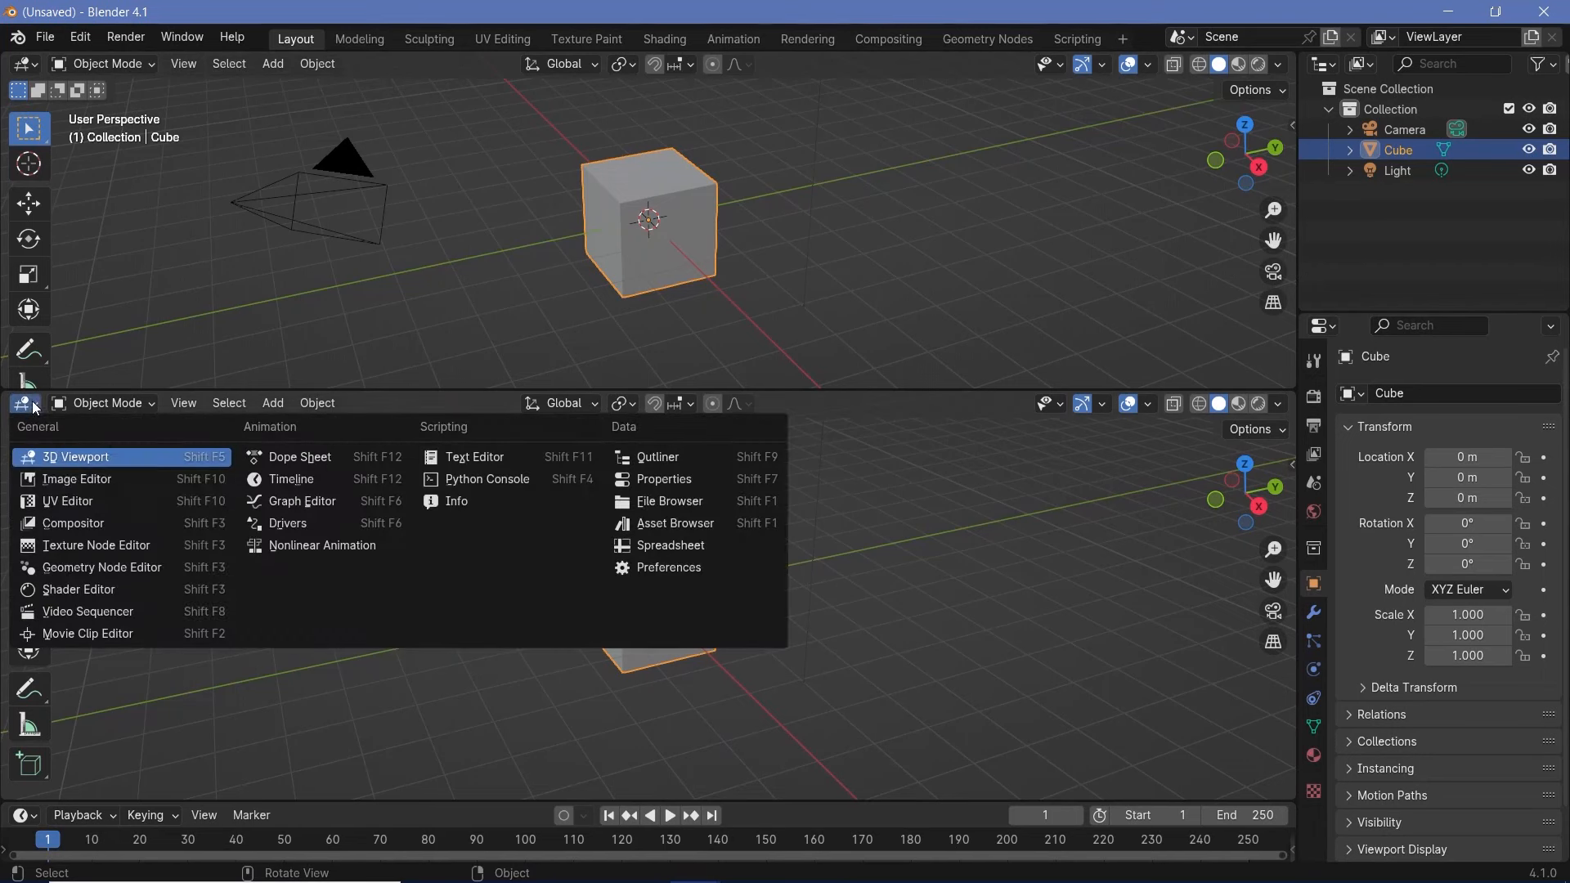
Step: Turn the lower area into a Geometry Node Editor and create a new geometry node tree on the cube
{"action": "left_click", "coordinate": [92, 570]}
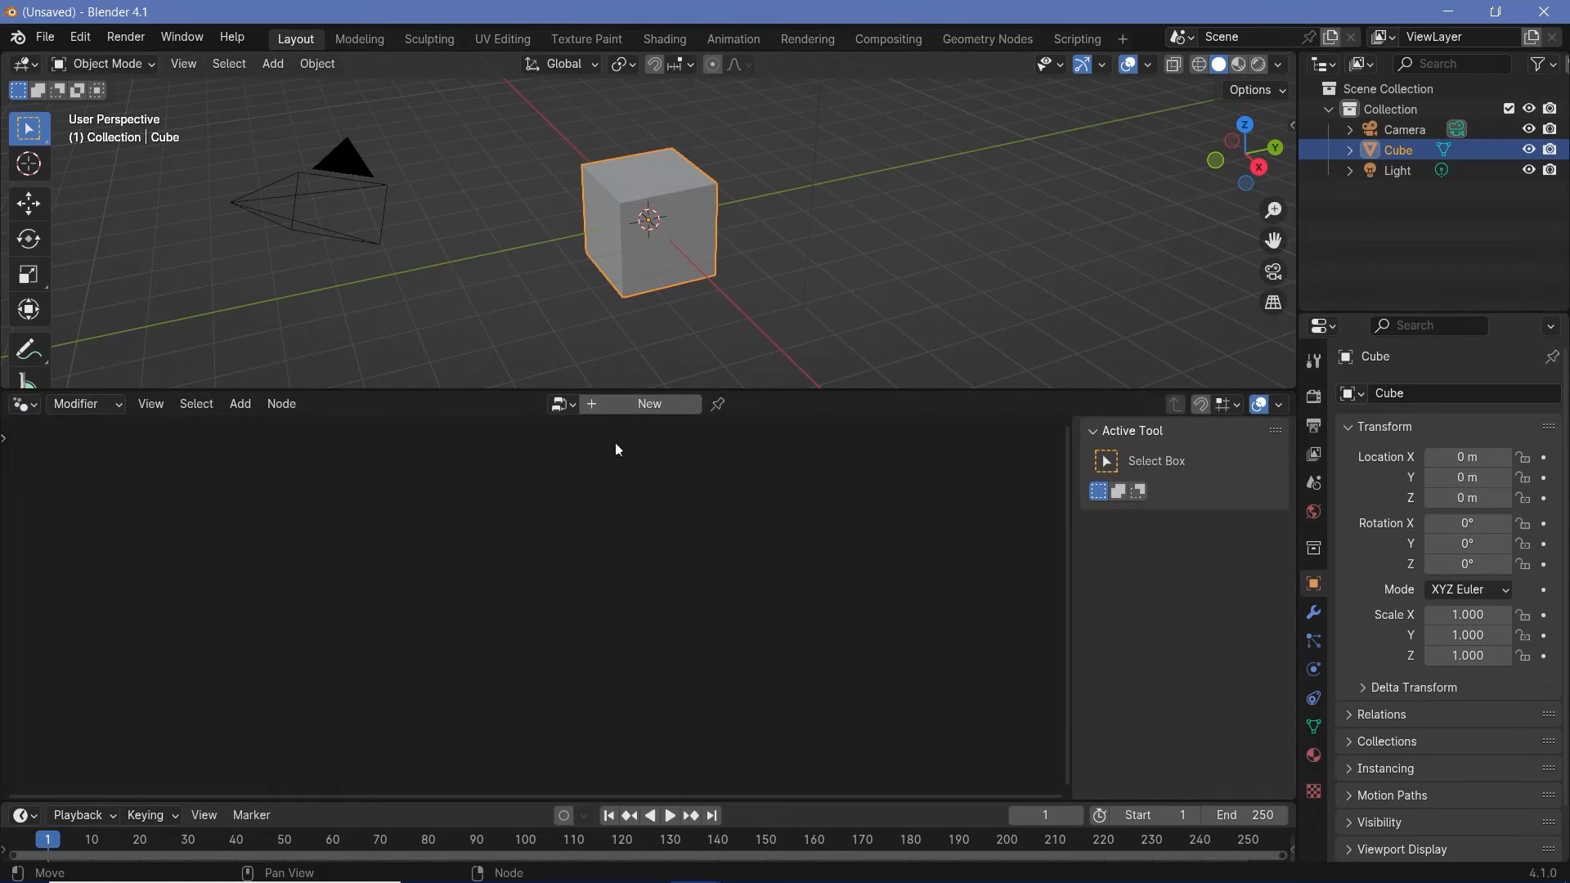
{"action": "left_click", "coordinate": [649, 412]}
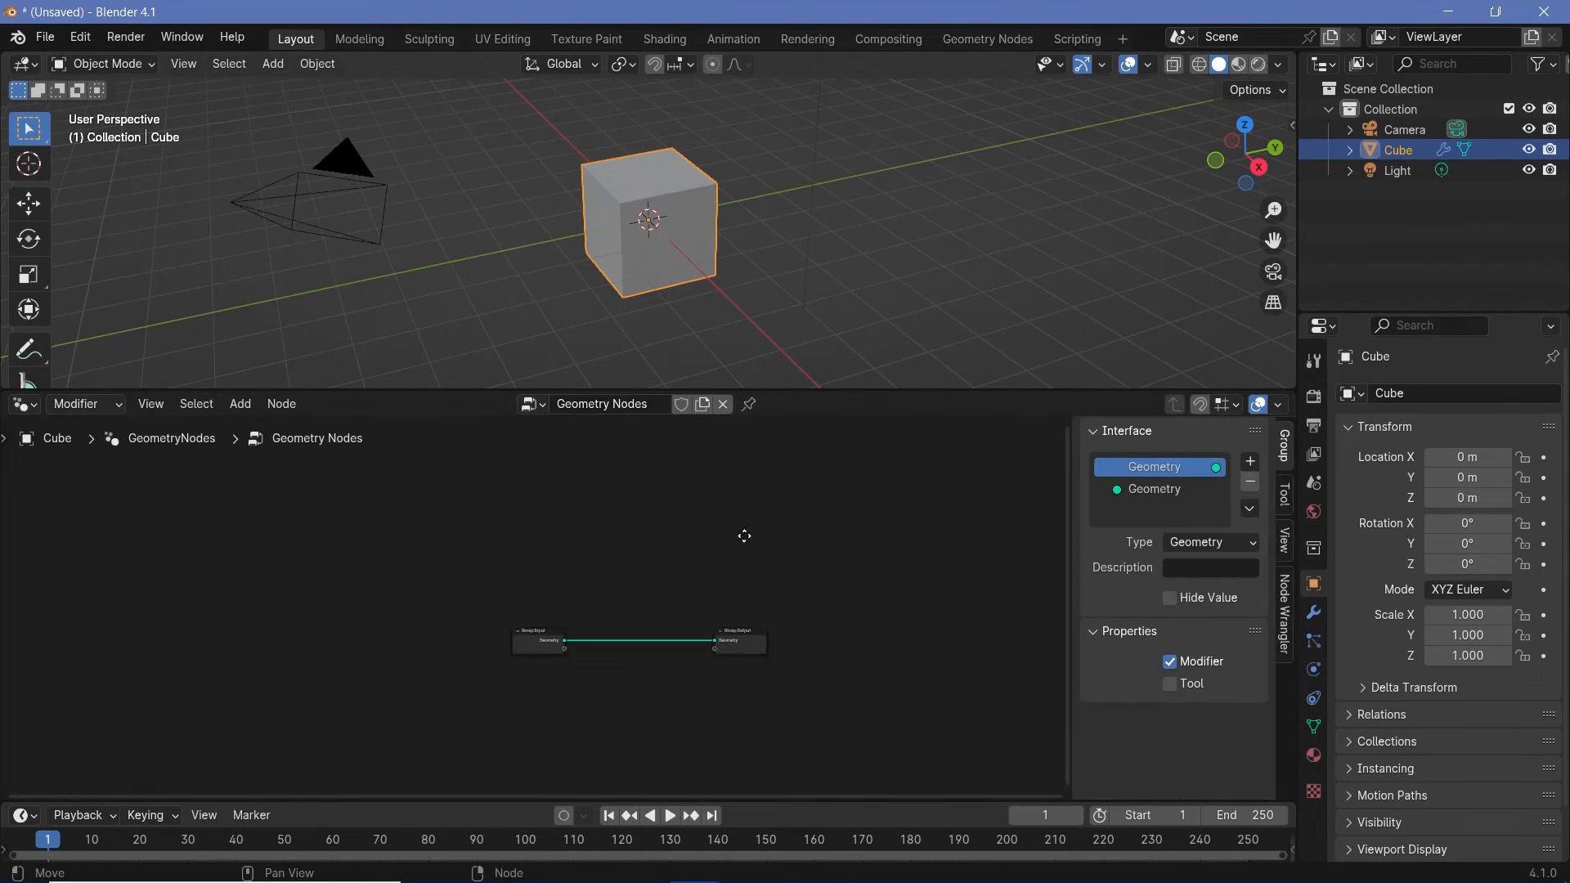
{"action": "scroll", "coordinate": [645, 746], "scroll_direction": "up", "scroll_amount": 5}
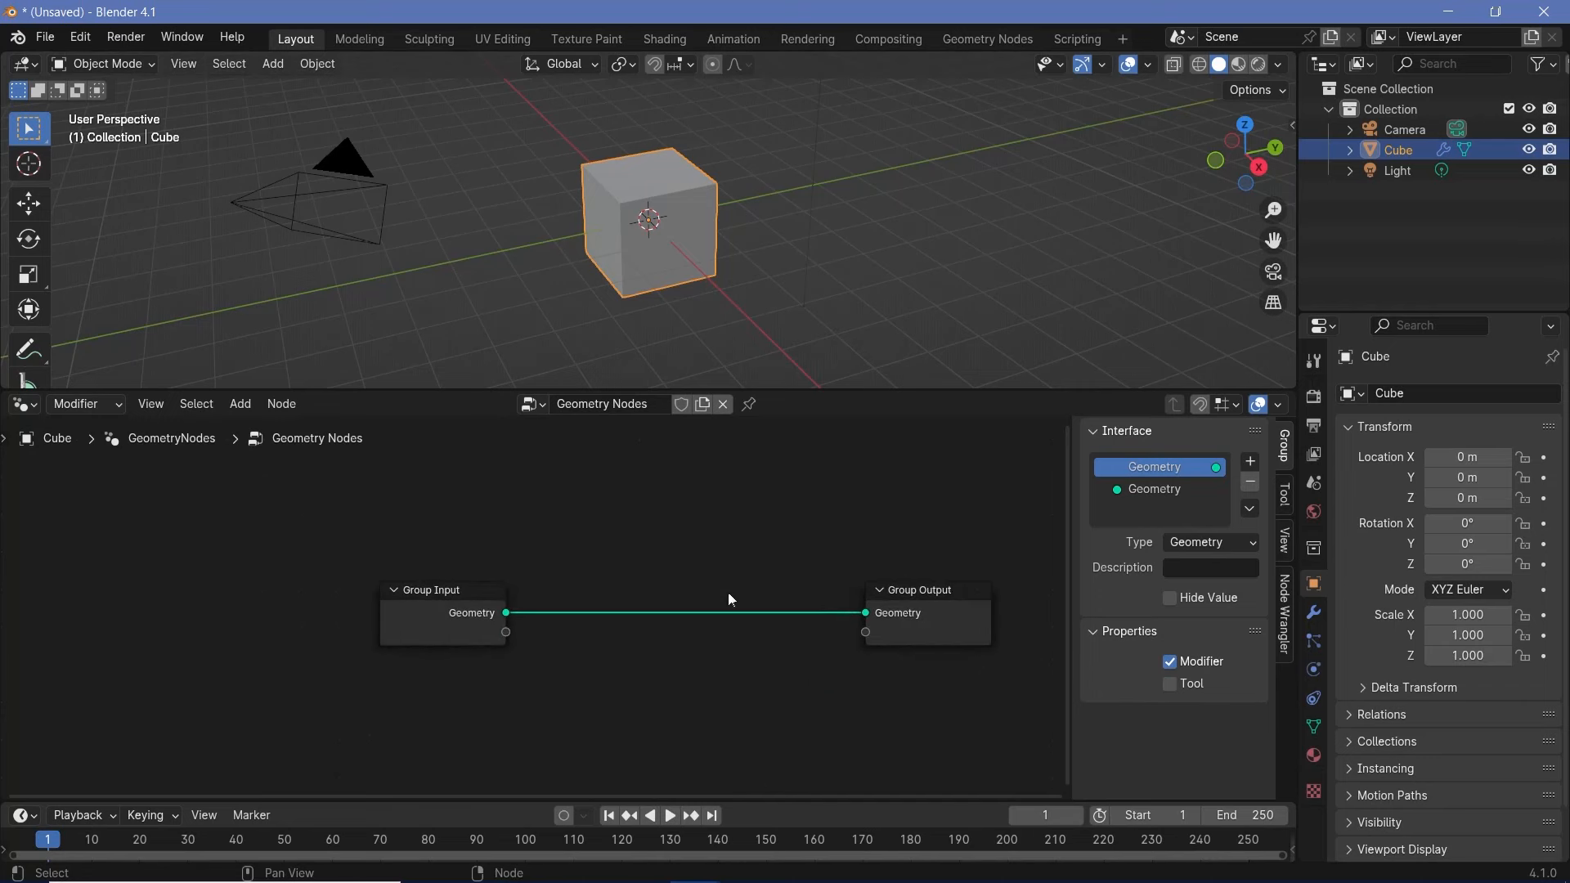
Step: Disconnect the Group Input from the Group Output and move the Group Input node farther away to free up space
{"action": "left_click_drag", "start_coordinate": [865, 615], "coordinate": [382, 618]}
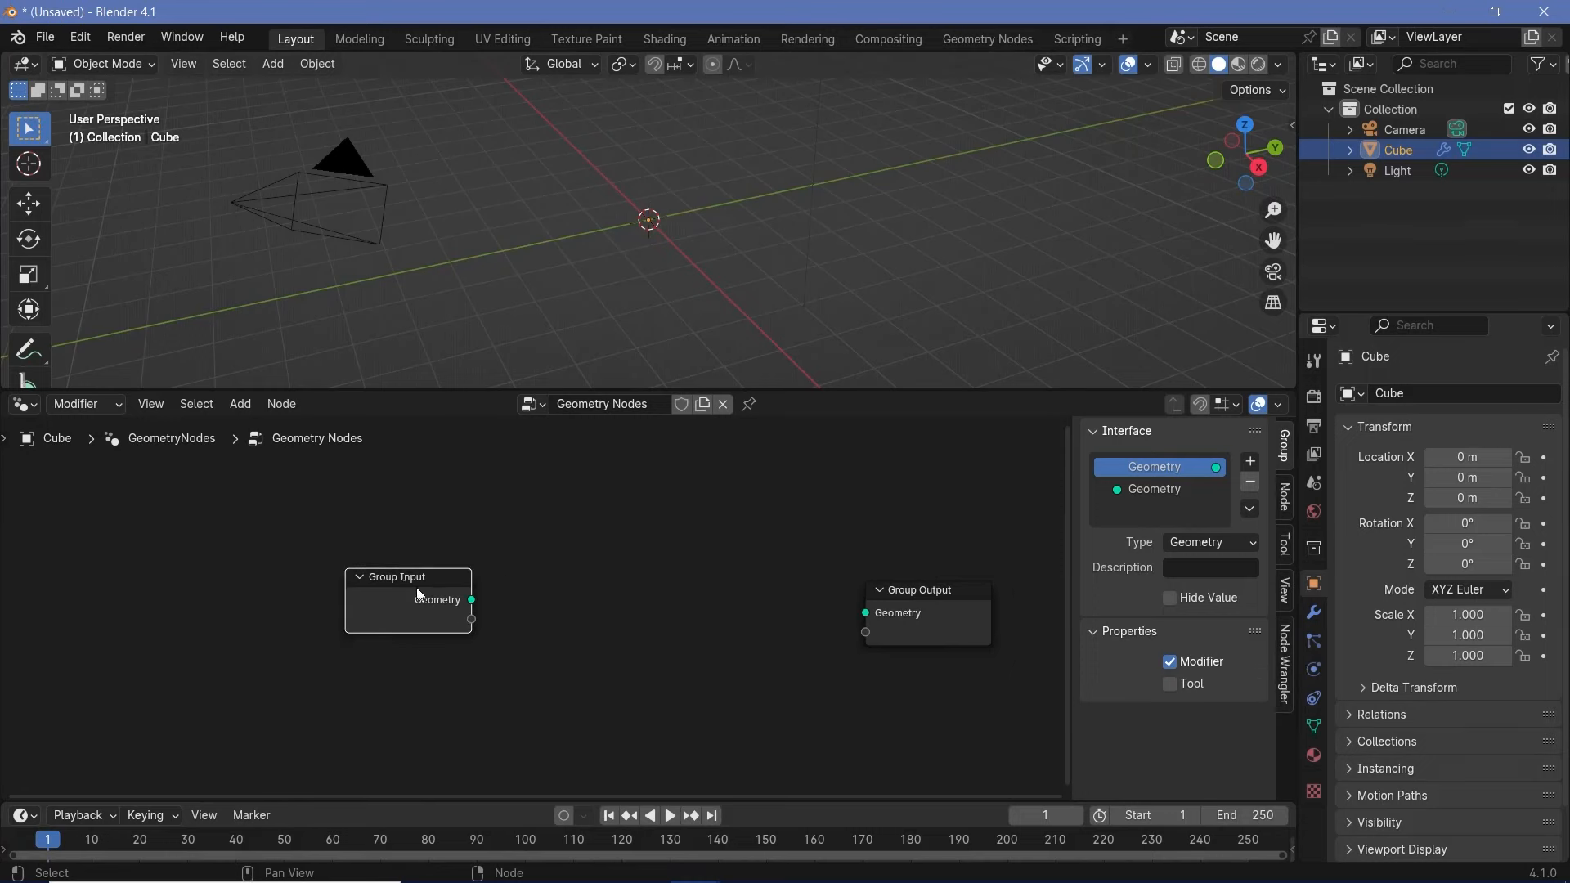
{"action": "left_click_drag", "start_coordinate": [420, 595], "coordinate": [186, 558]}
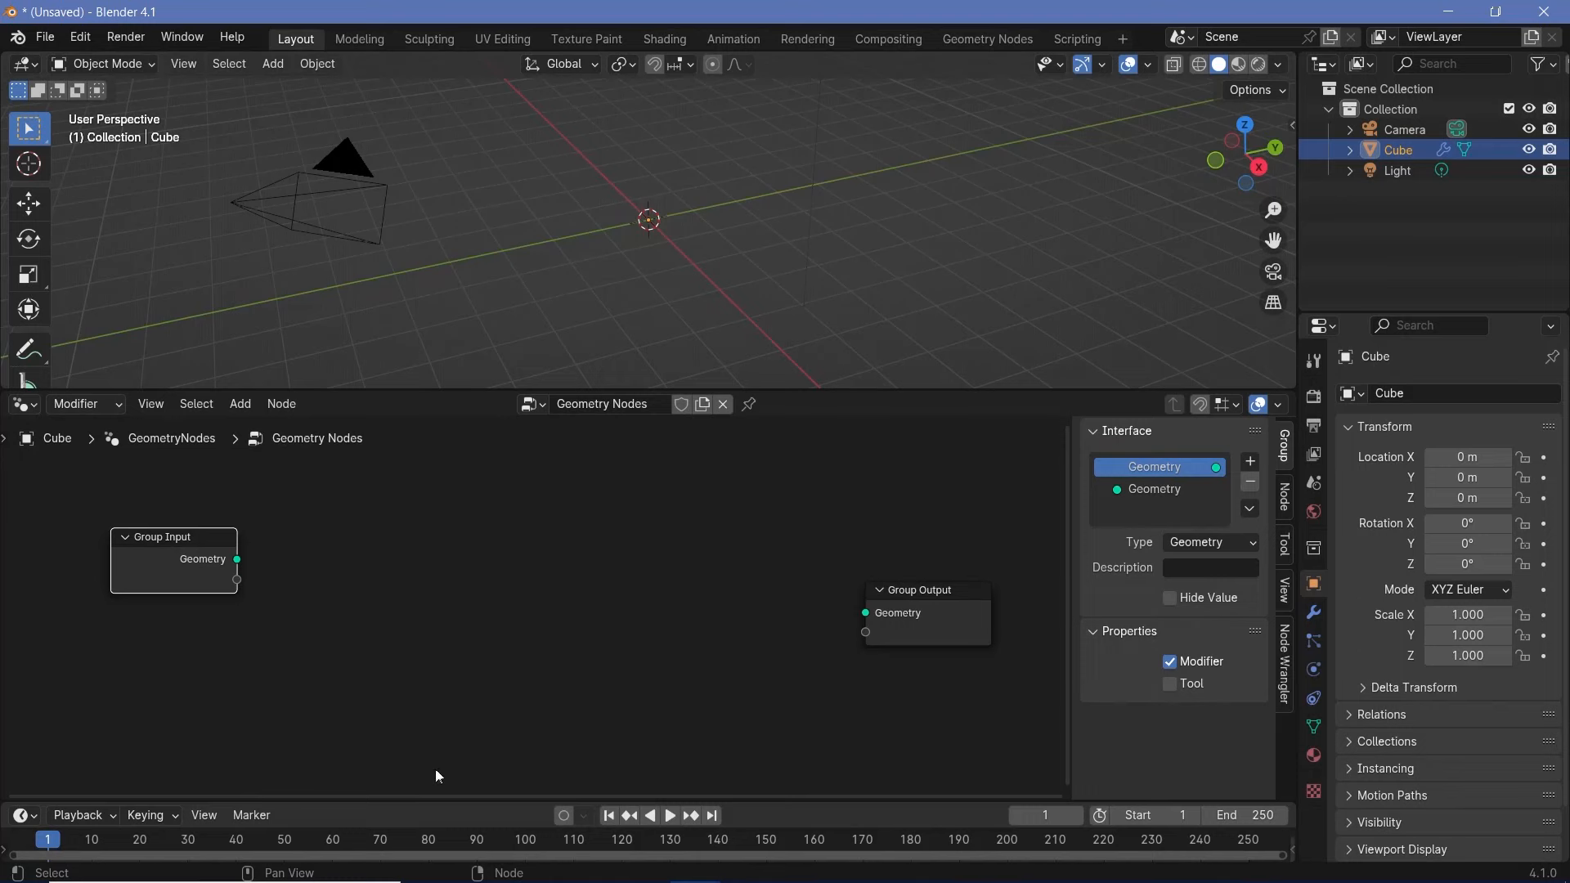
{"action": "middle_click_drag", "start_coordinate": [564, 682], "coordinate": [589, 643]}
{"action": "middle_click_drag", "start_coordinate": [615, 265], "coordinate": [645, 316]}
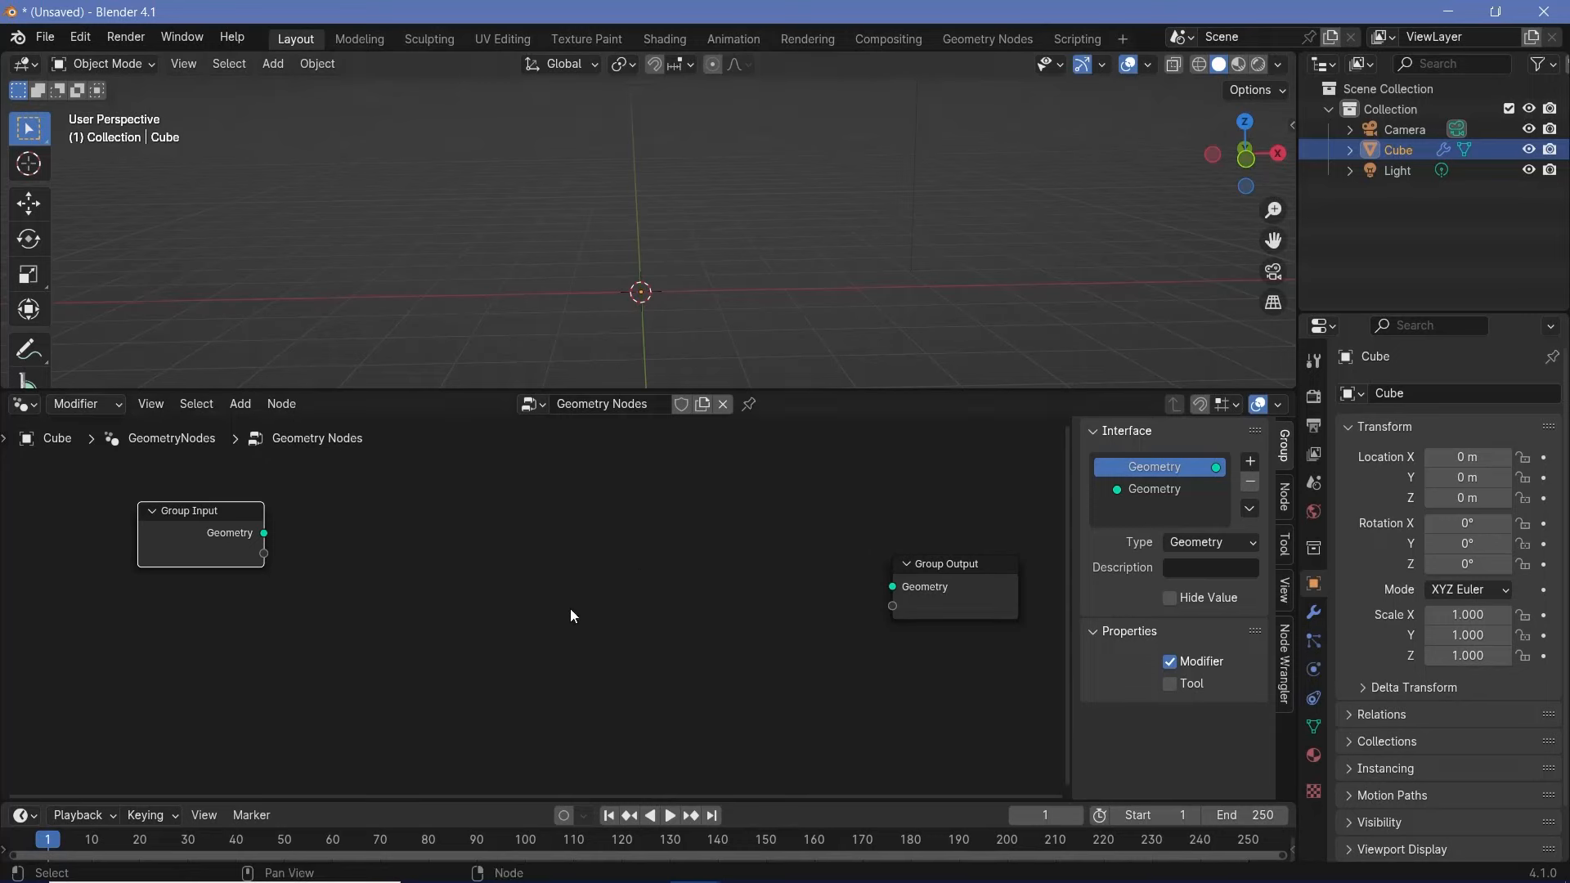
{"action": "middle_click_drag", "start_coordinate": [583, 605], "coordinate": [617, 587]}
Step: Add a Curve Line node and connect its Curve output to the Group Output's Geometry input
{"action": "key", "text": "shift+a"}
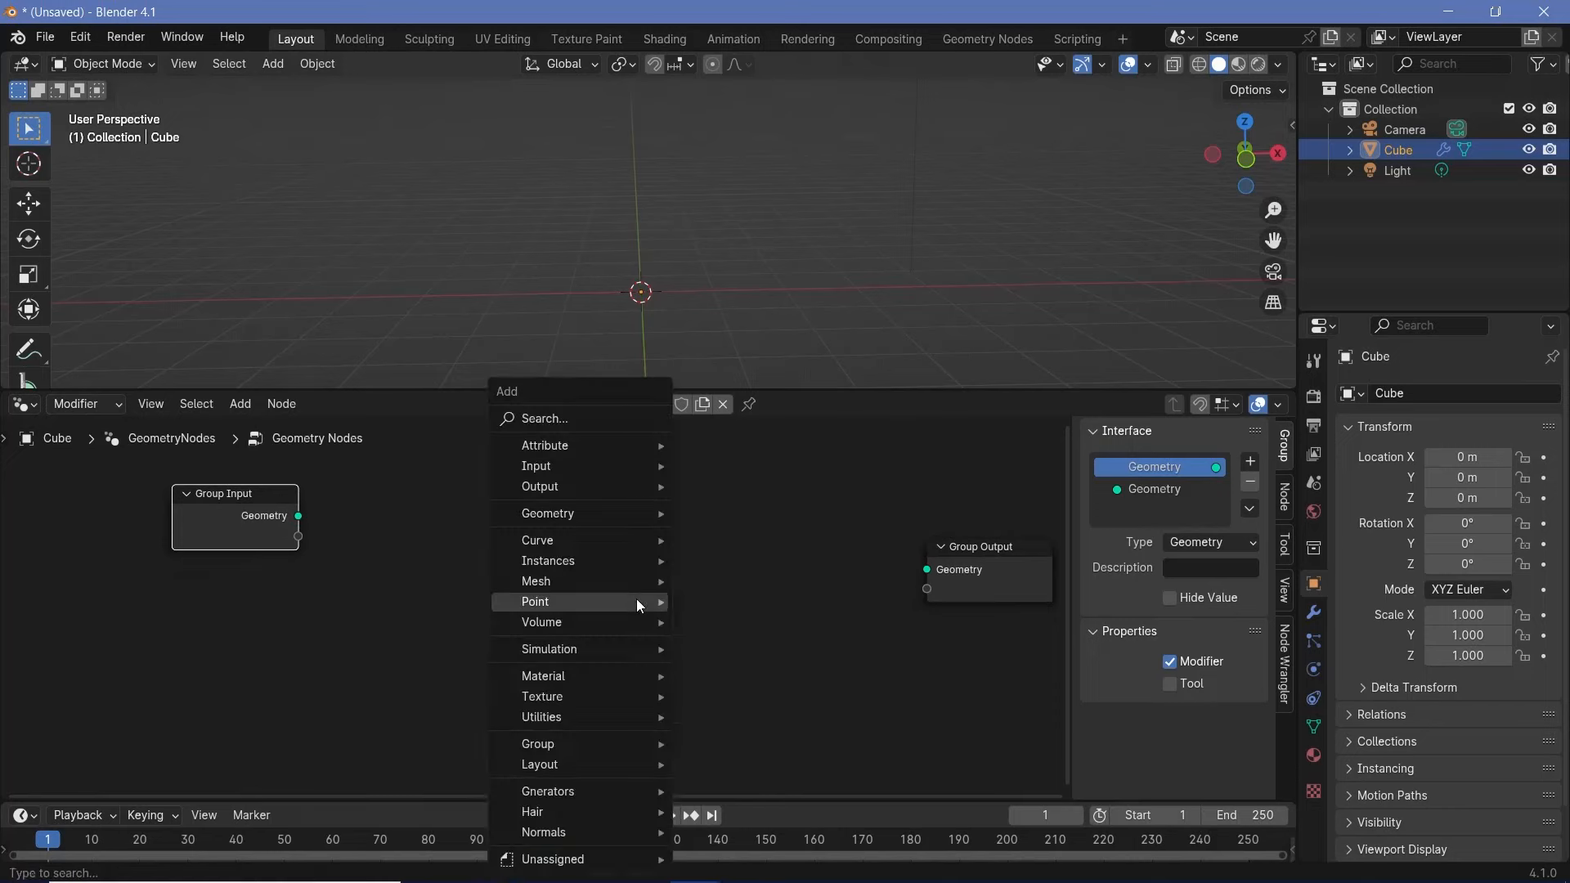
{"action": "type", "text": "curve li"}
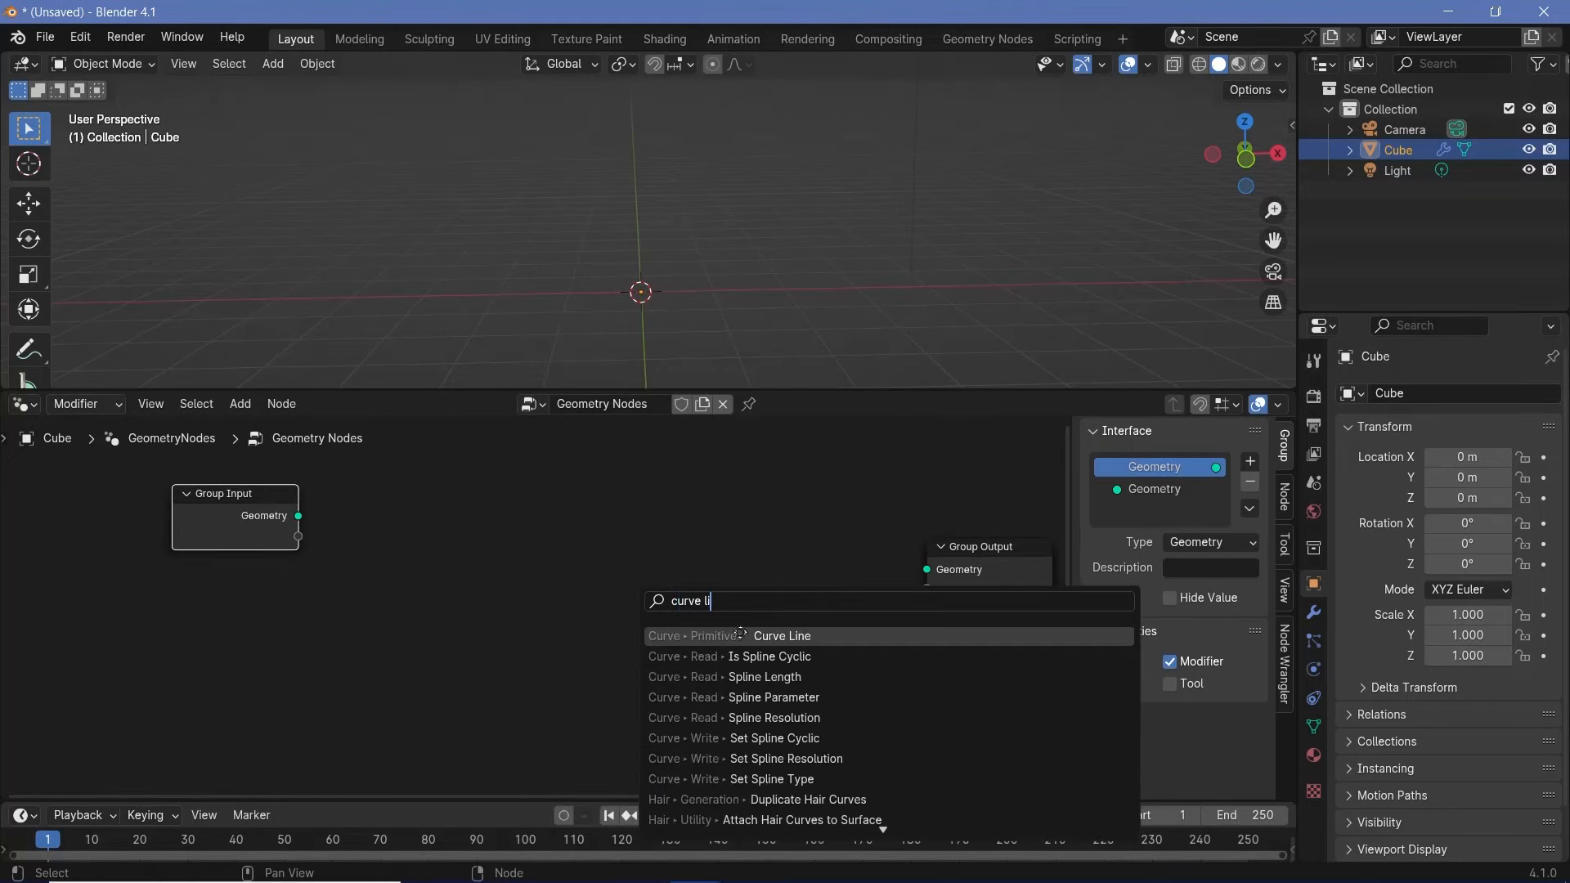
{"action": "key", "text": "Return"}
{"action": "left_click", "coordinate": [625, 587]}
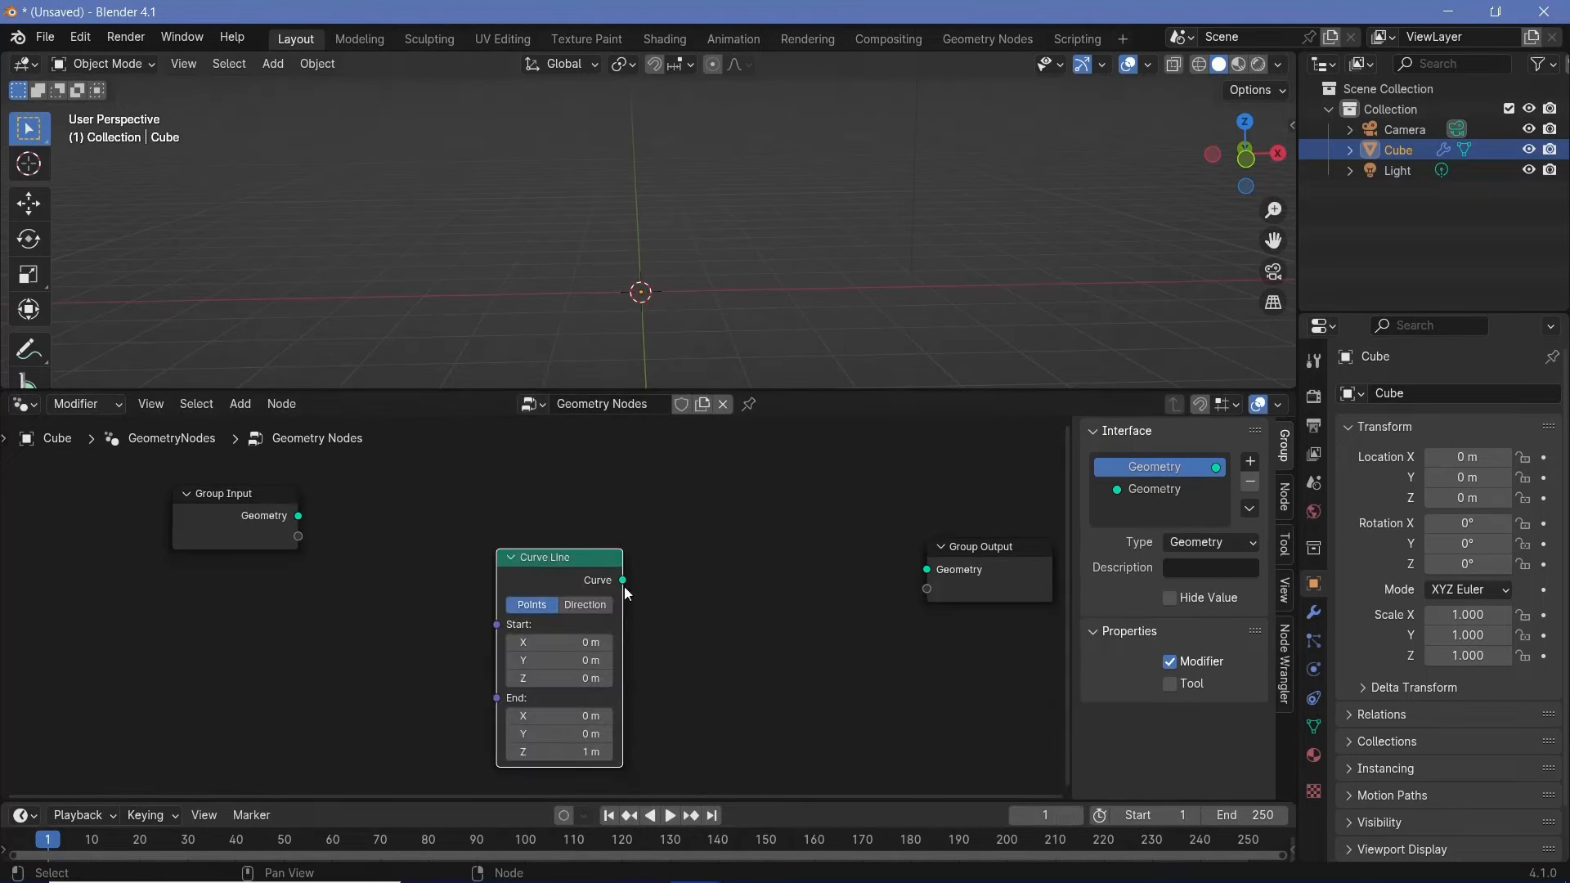
{"action": "left_click_drag", "start_coordinate": [621, 579], "coordinate": [927, 570]}
{"action": "middle_click_drag", "start_coordinate": [684, 304], "coordinate": [617, 249]}
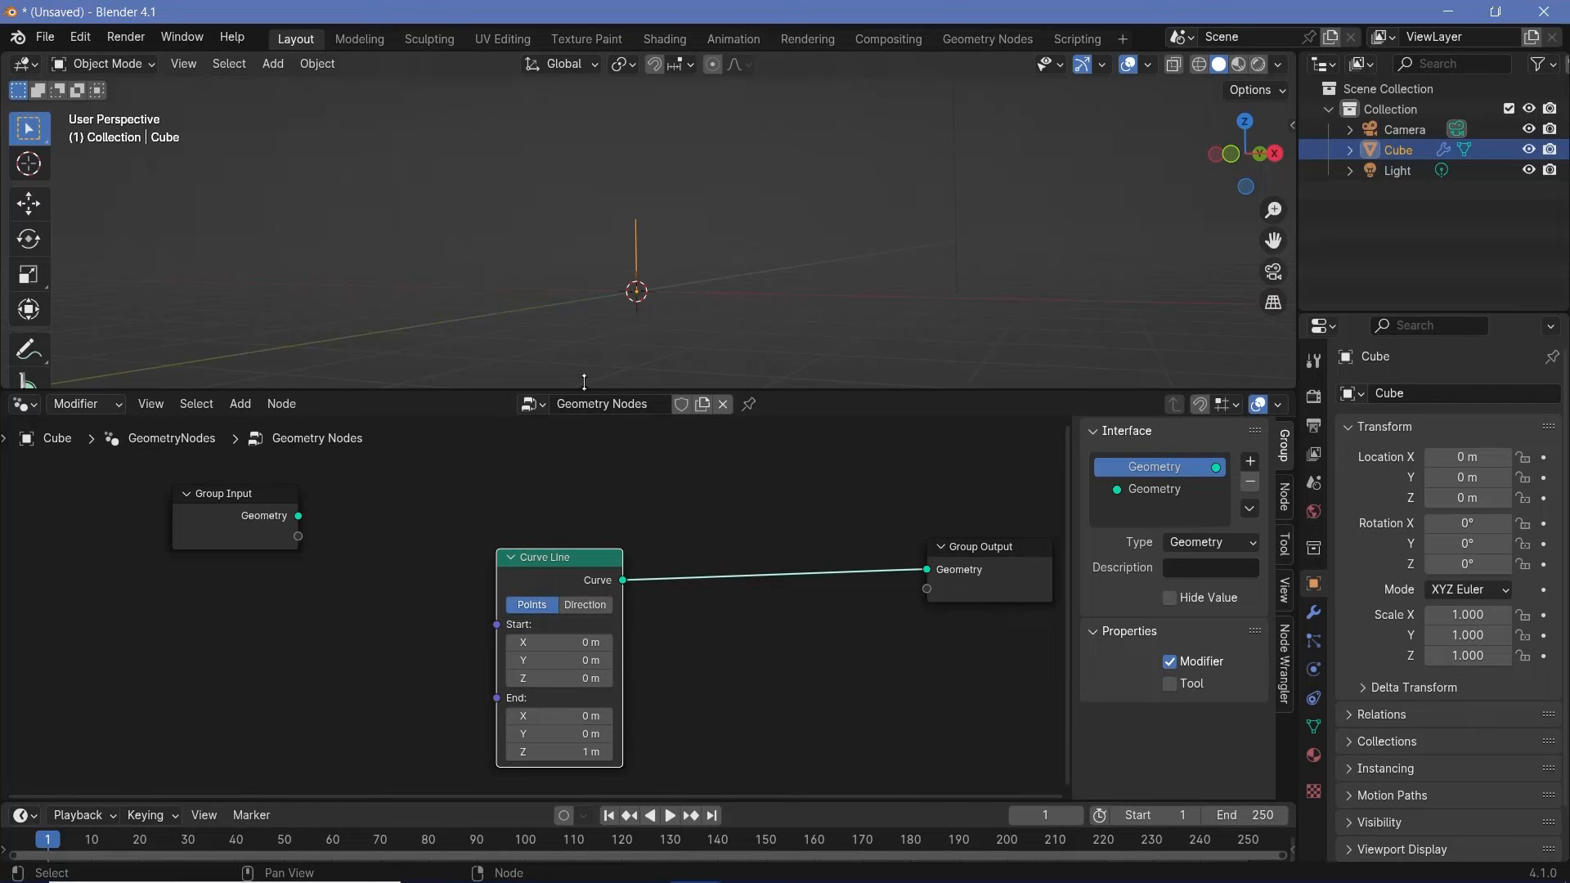
Step: Set the Curve Line node's End Z value to 2 m
{"action": "middle_click_drag", "start_coordinate": [732, 693], "coordinate": [834, 601]}
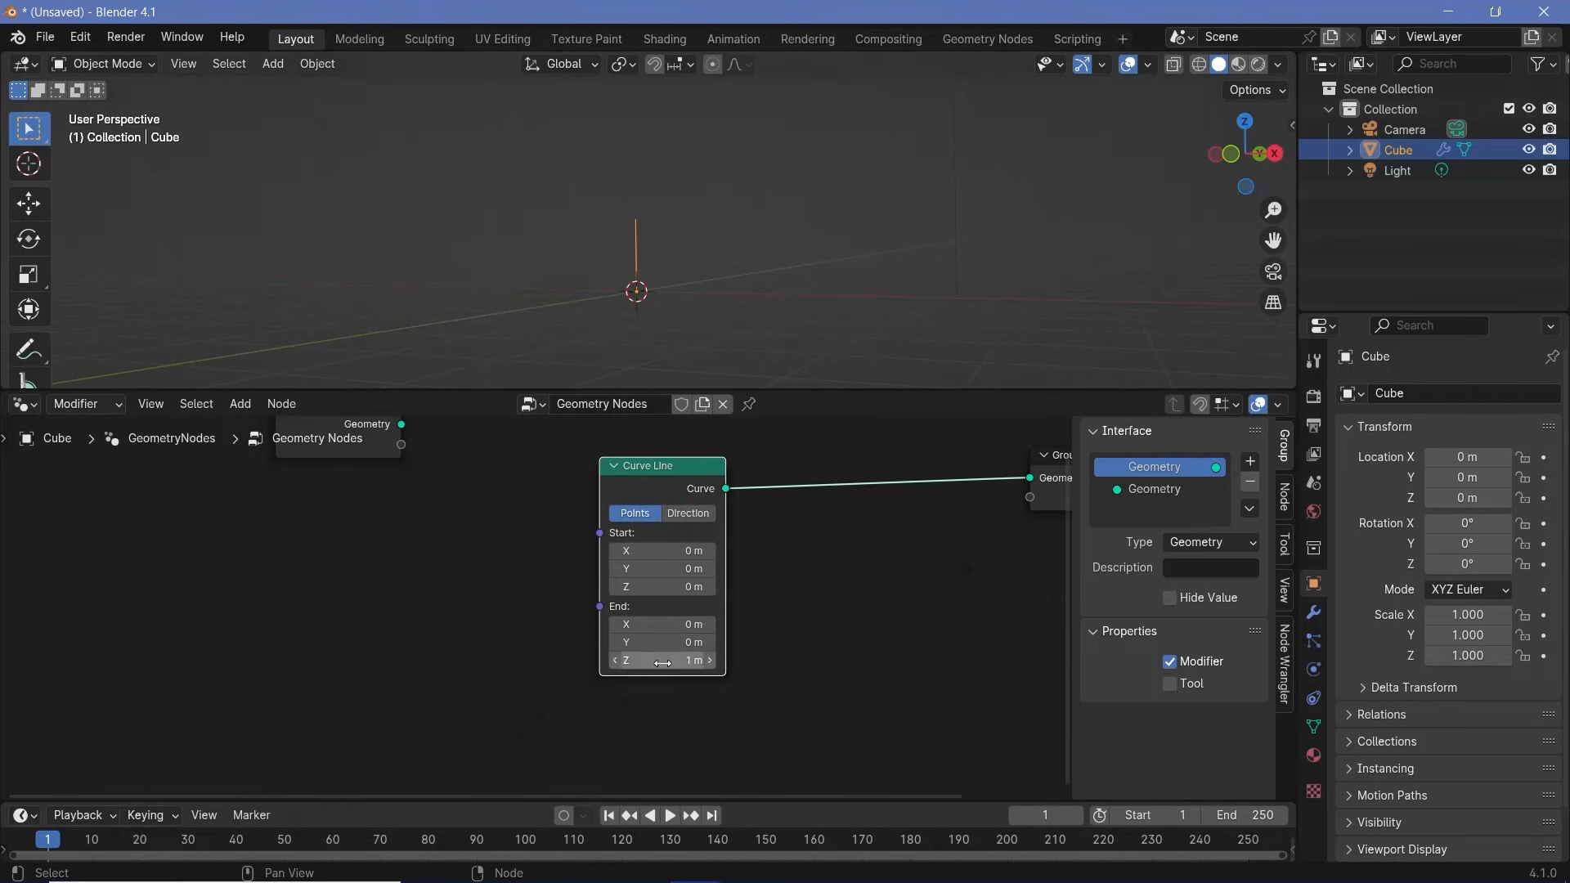
{"action": "mouse_move", "coordinate": [663, 664]}
{"action": "left_mouse_down"}
{"action": "mouse_move", "coordinate": [680, 661]}
{"action": "mouse_move", "coordinate": [637, 663]}
{"action": "left_mouse_up"}
{"action": "middle_click_drag", "start_coordinate": [446, 516], "coordinate": [499, 607]}
Step: Display the cube's modifier settings and place the Group Input node well to the left of the Curve Line node
{"action": "left_click_drag", "start_coordinate": [386, 502], "coordinate": [391, 615]}
{"action": "middle_click_drag", "start_coordinate": [512, 674], "coordinate": [548, 615]}
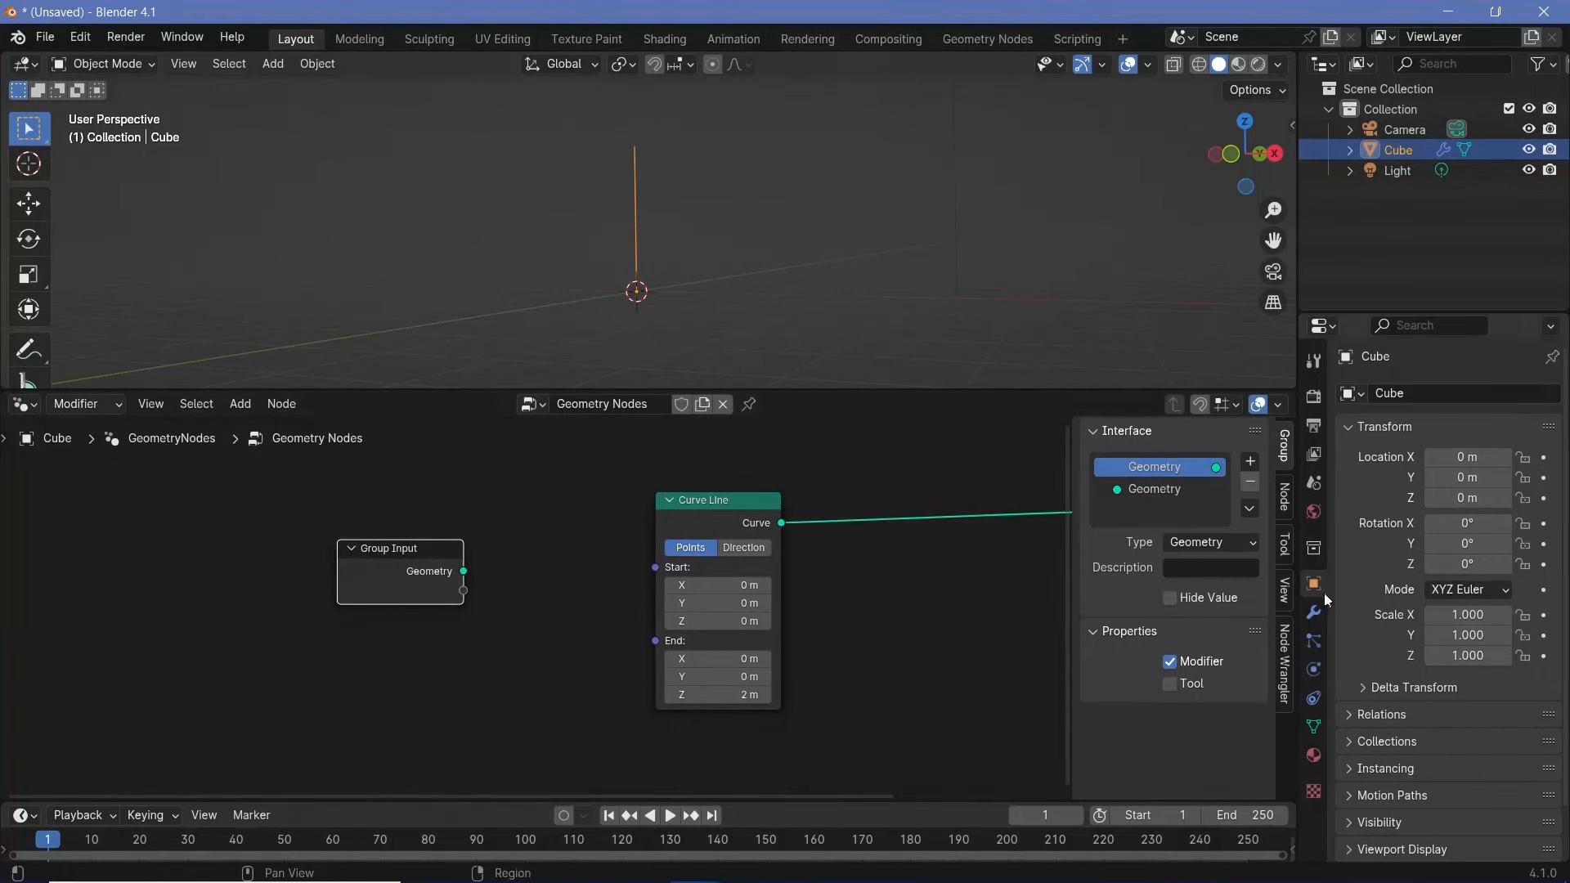
{"action": "left_click", "coordinate": [1314, 614]}
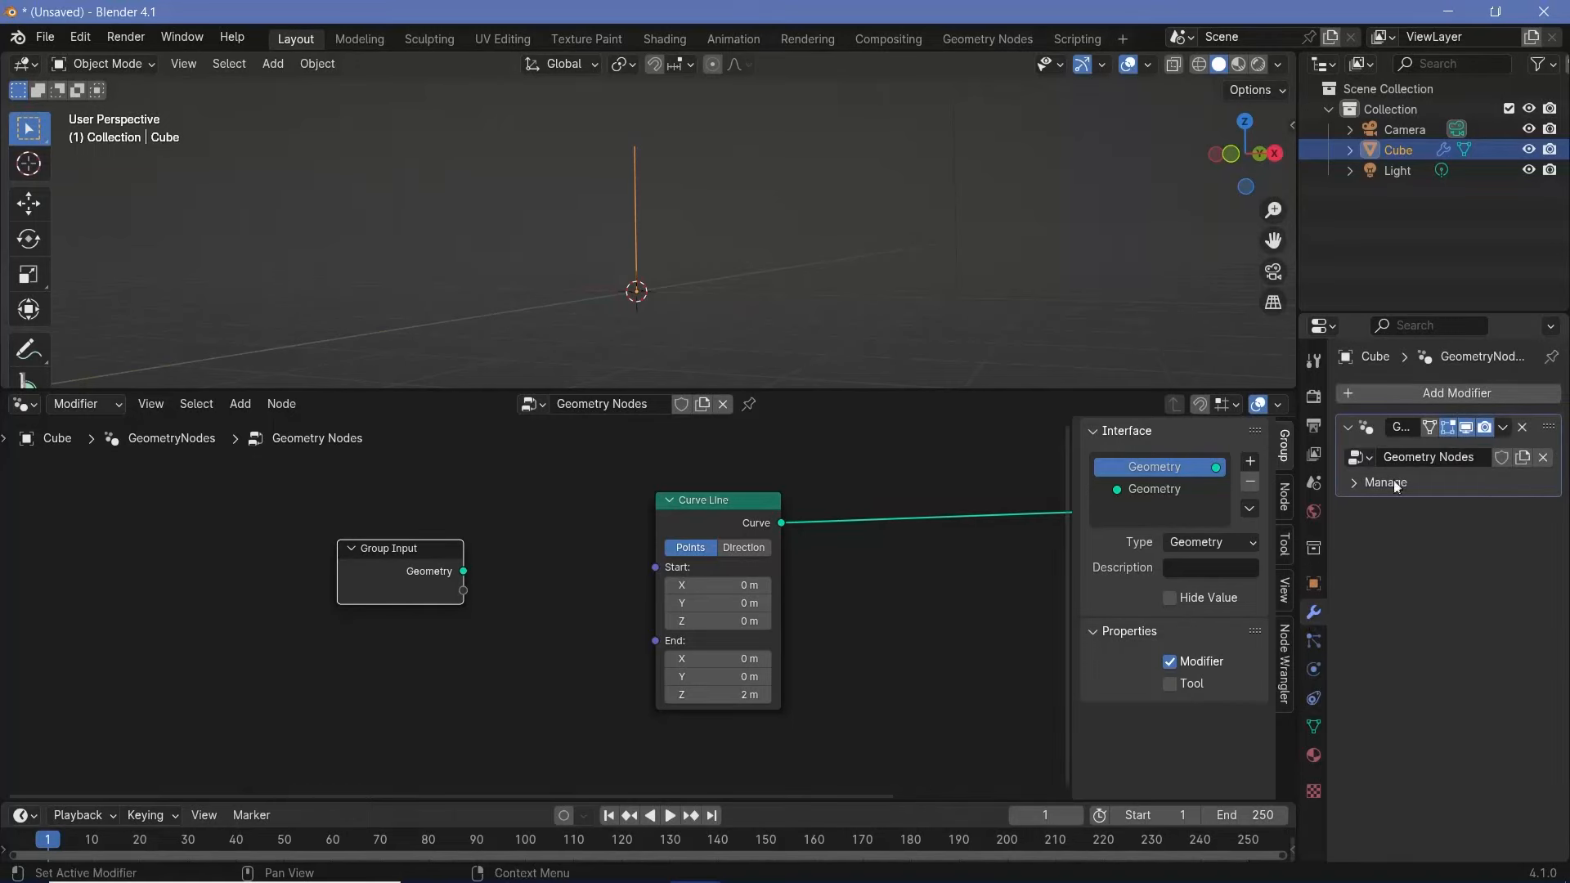
{"action": "middle_click_drag", "start_coordinate": [502, 653], "coordinate": [534, 633]}
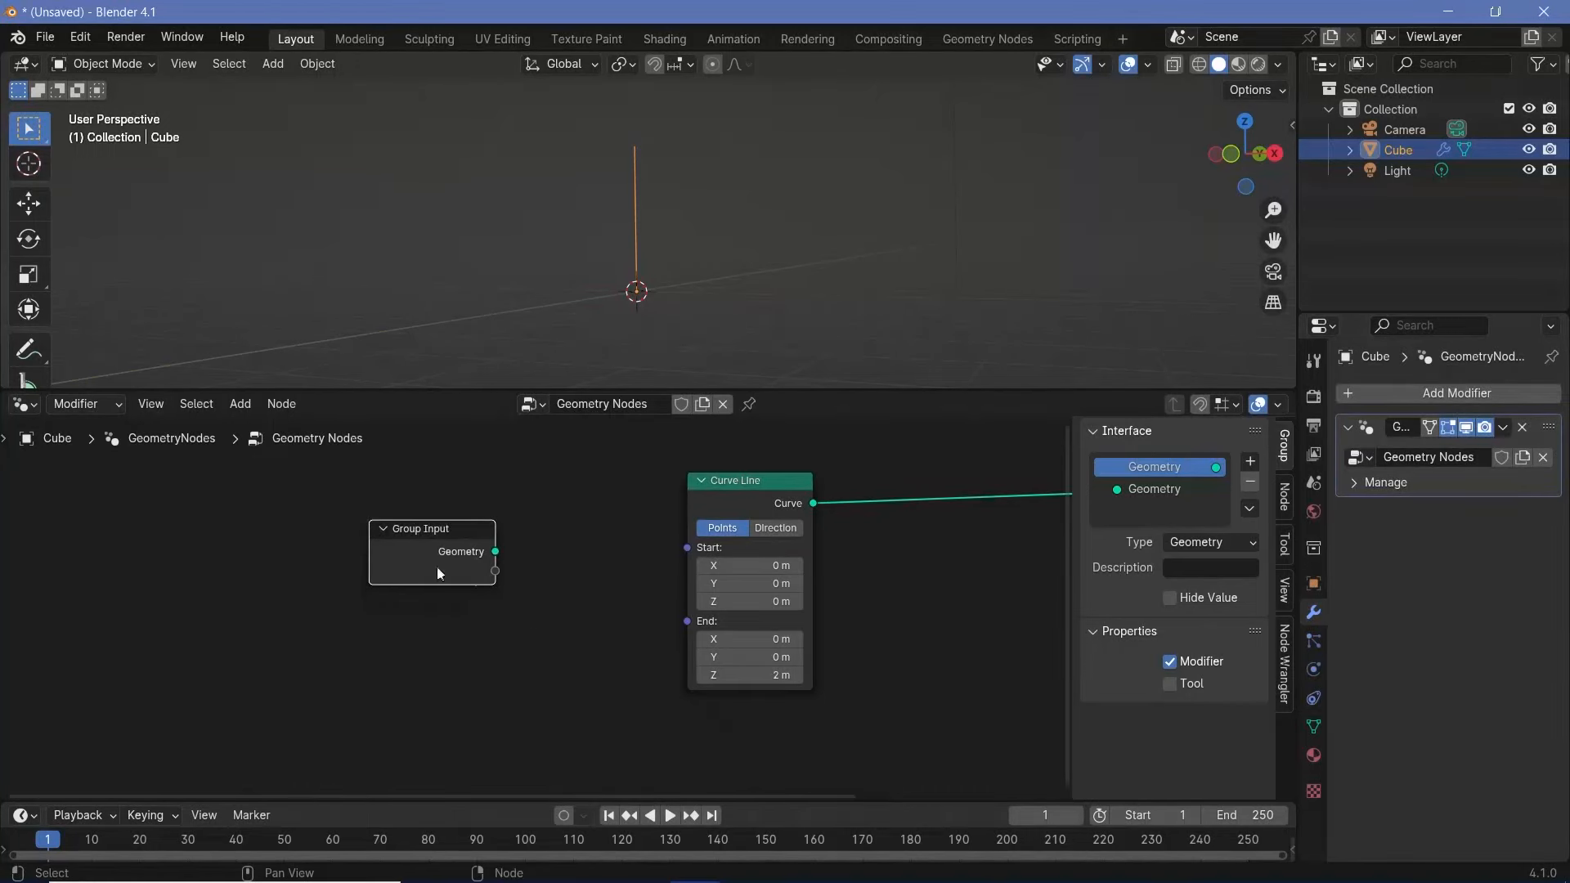
{"action": "left_click_drag", "start_coordinate": [408, 556], "coordinate": [211, 545]}
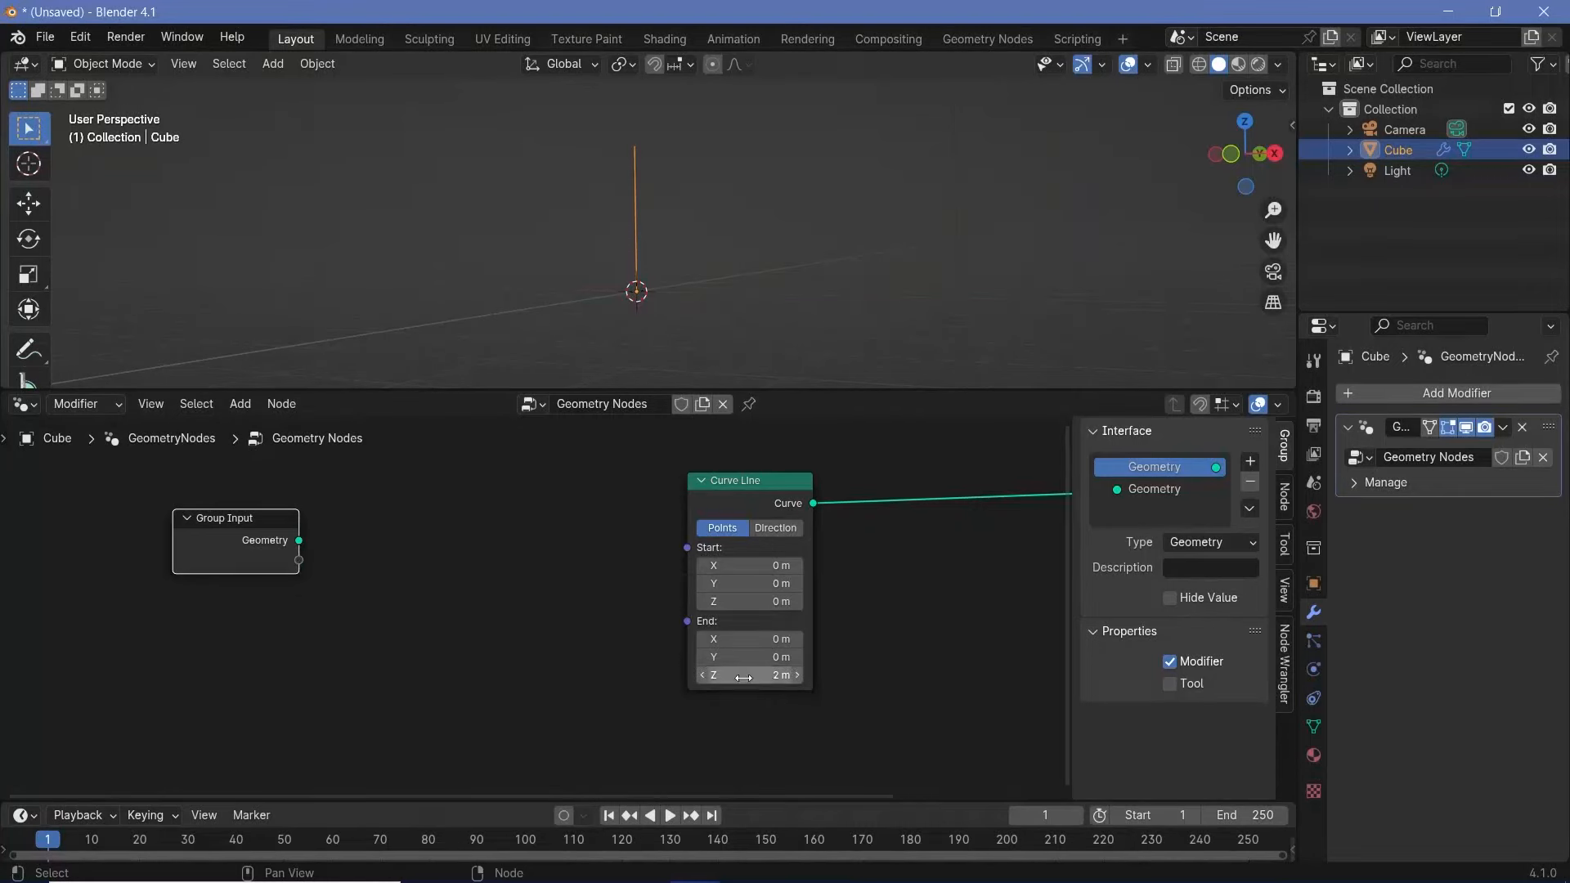
{"action": "left_click", "coordinate": [301, 564]}
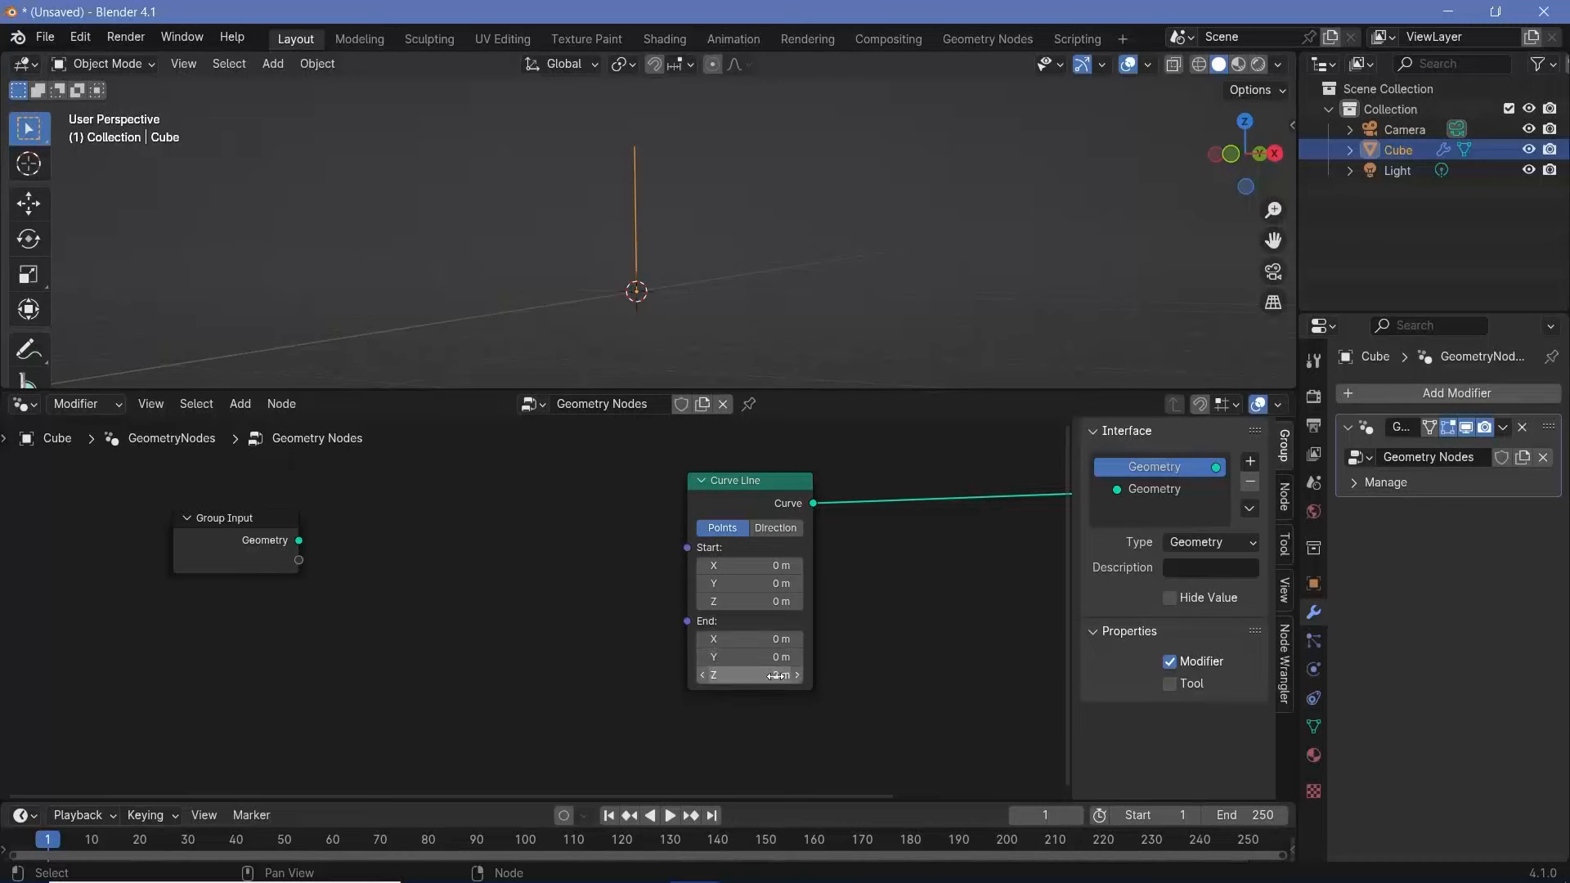
Step: Add a Combine XYZ node and connect its Vector output to the Curve Line's End input
{"action": "key", "text": "shift+a"}
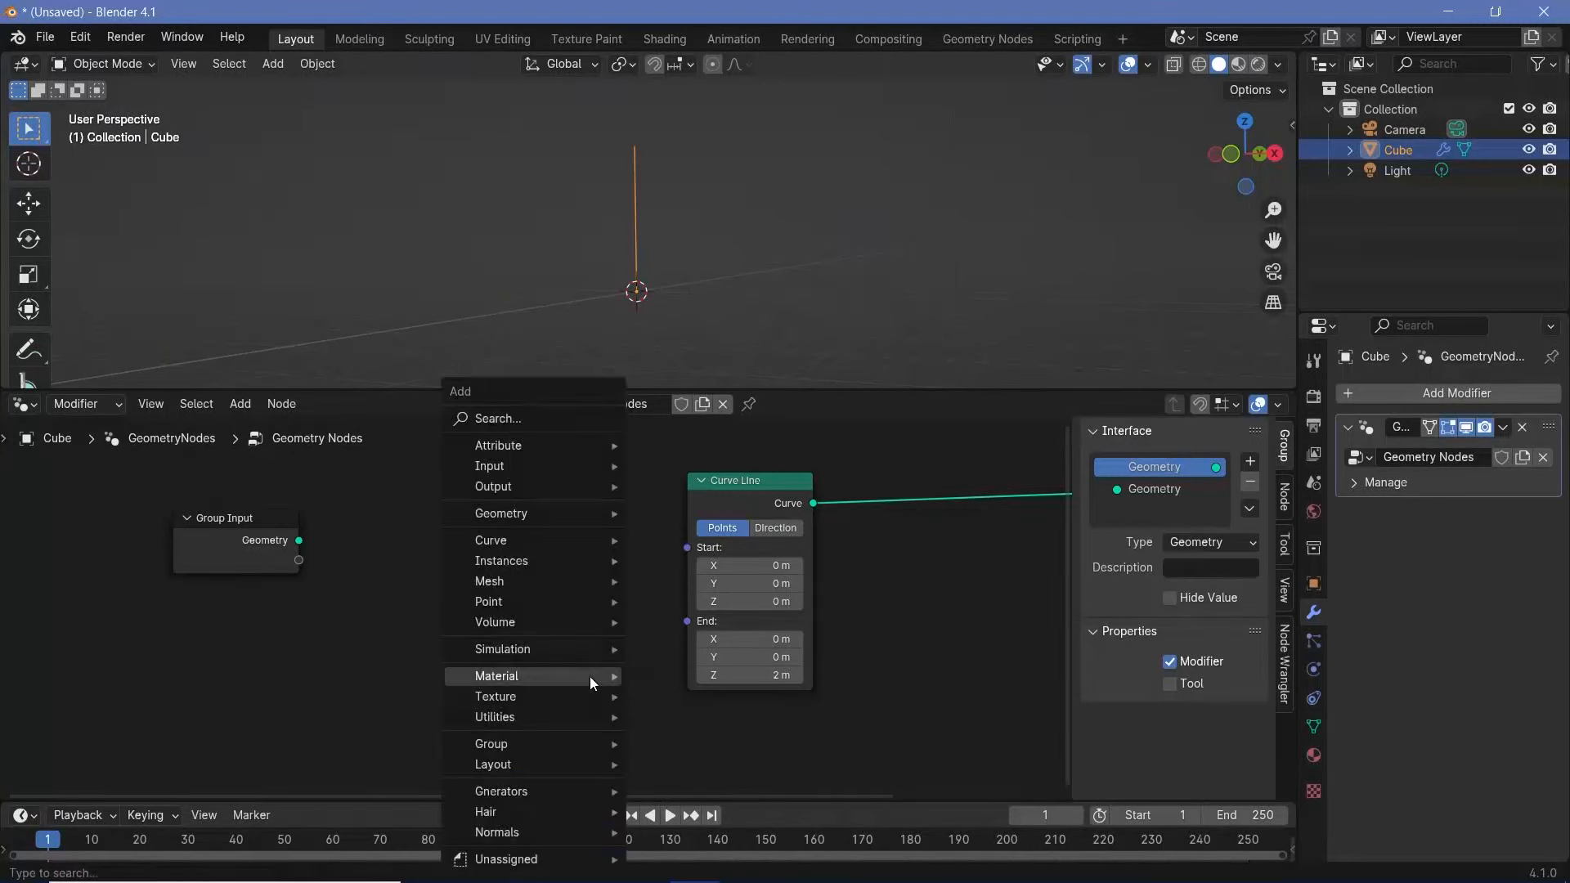
{"action": "mouse_move", "coordinate": [591, 675]}
{"action": "type", "text": "combi"}
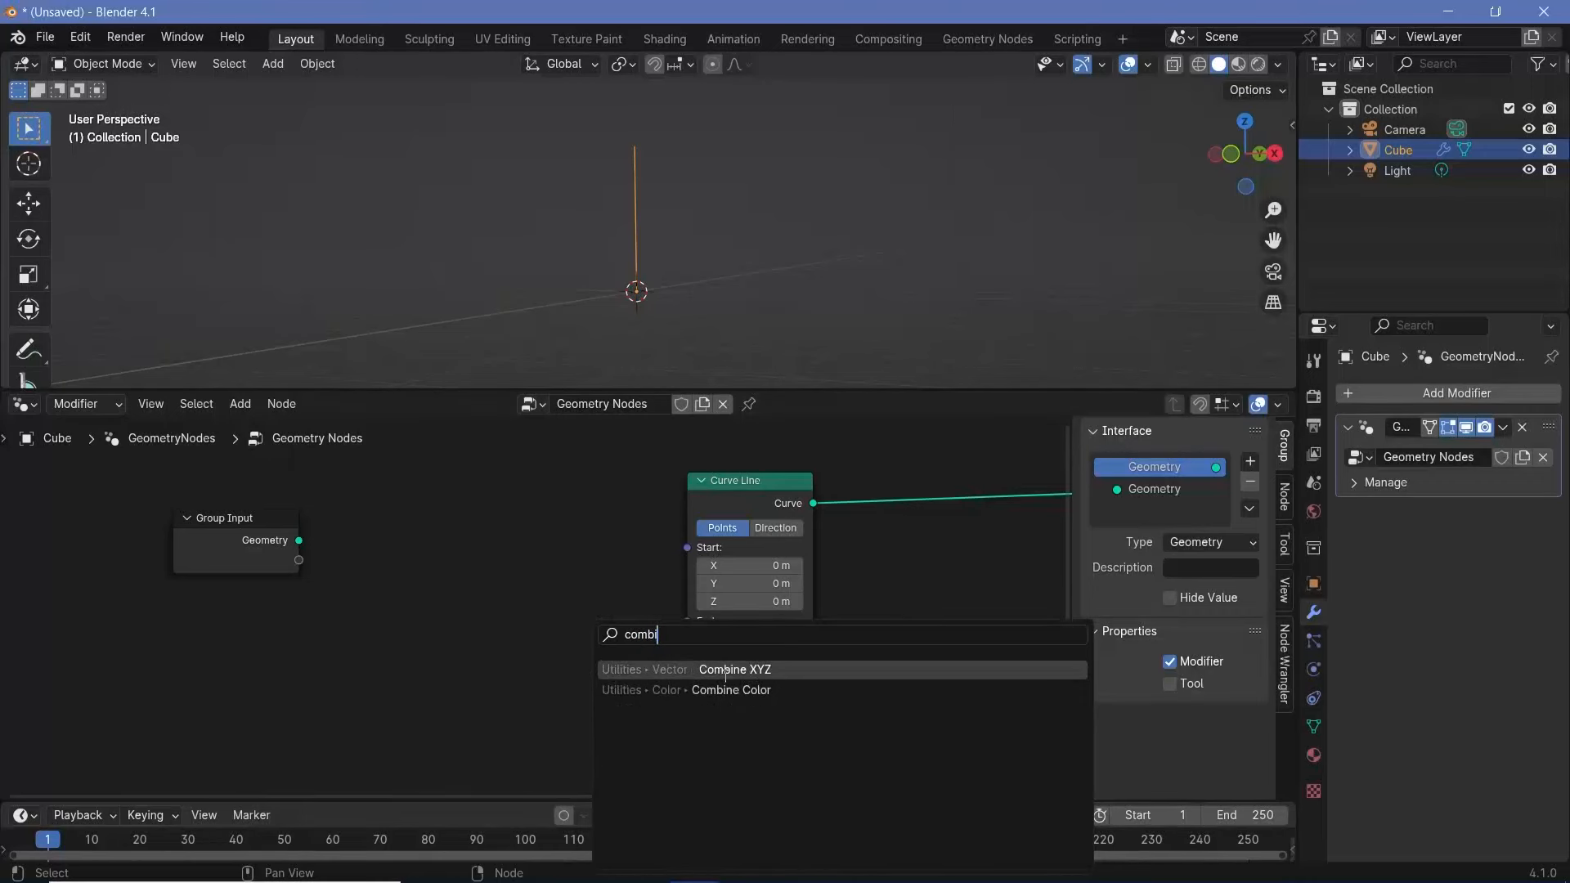
{"action": "key", "text": "Return"}
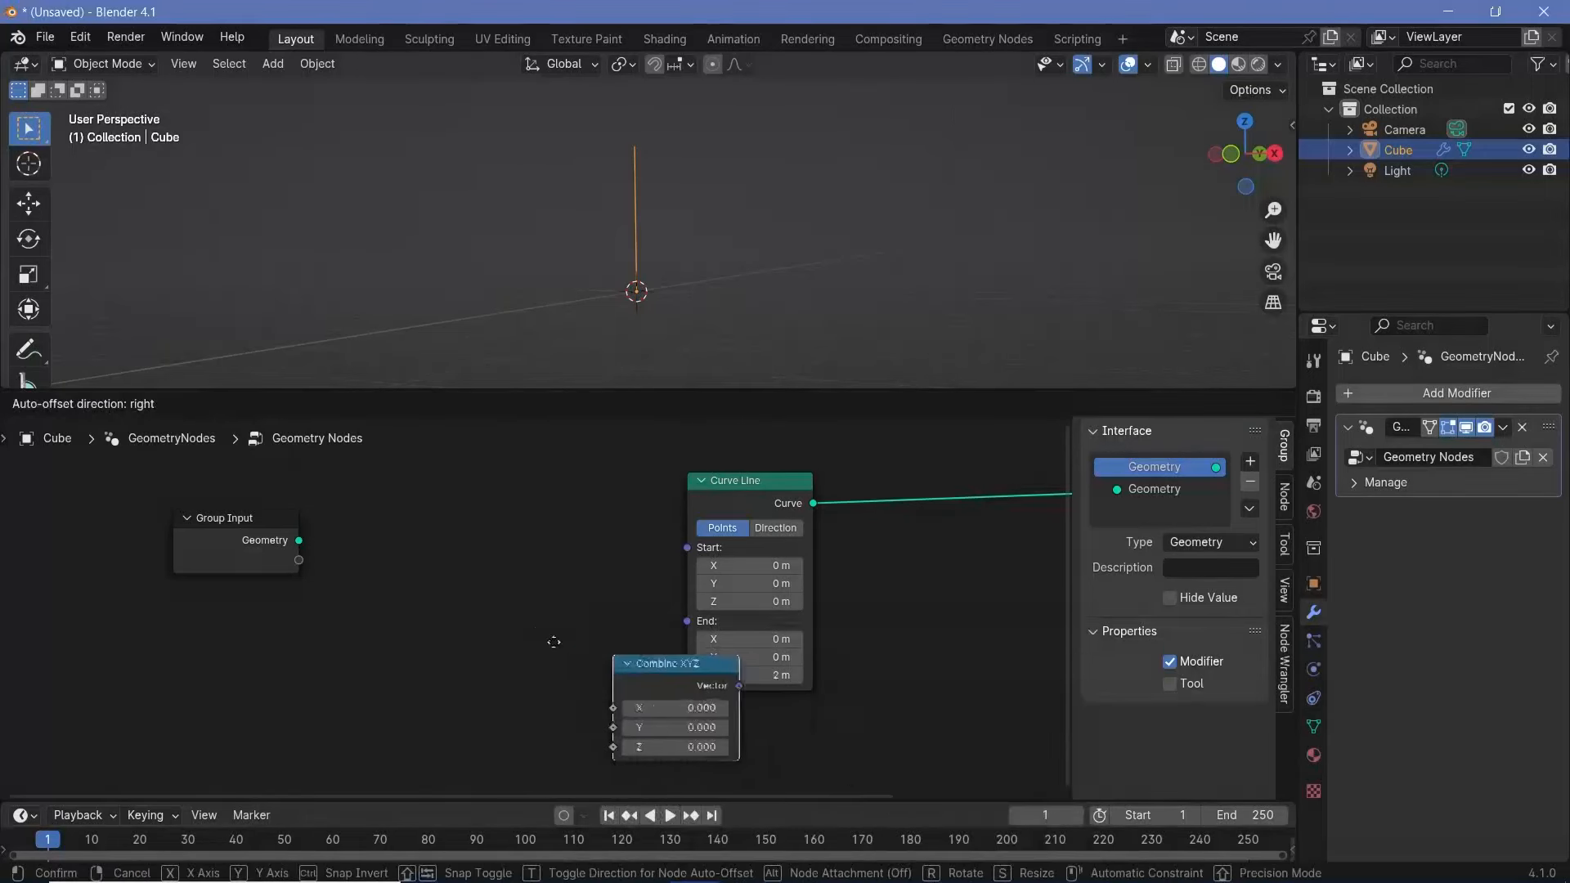
{"action": "left_click", "coordinate": [540, 715]}
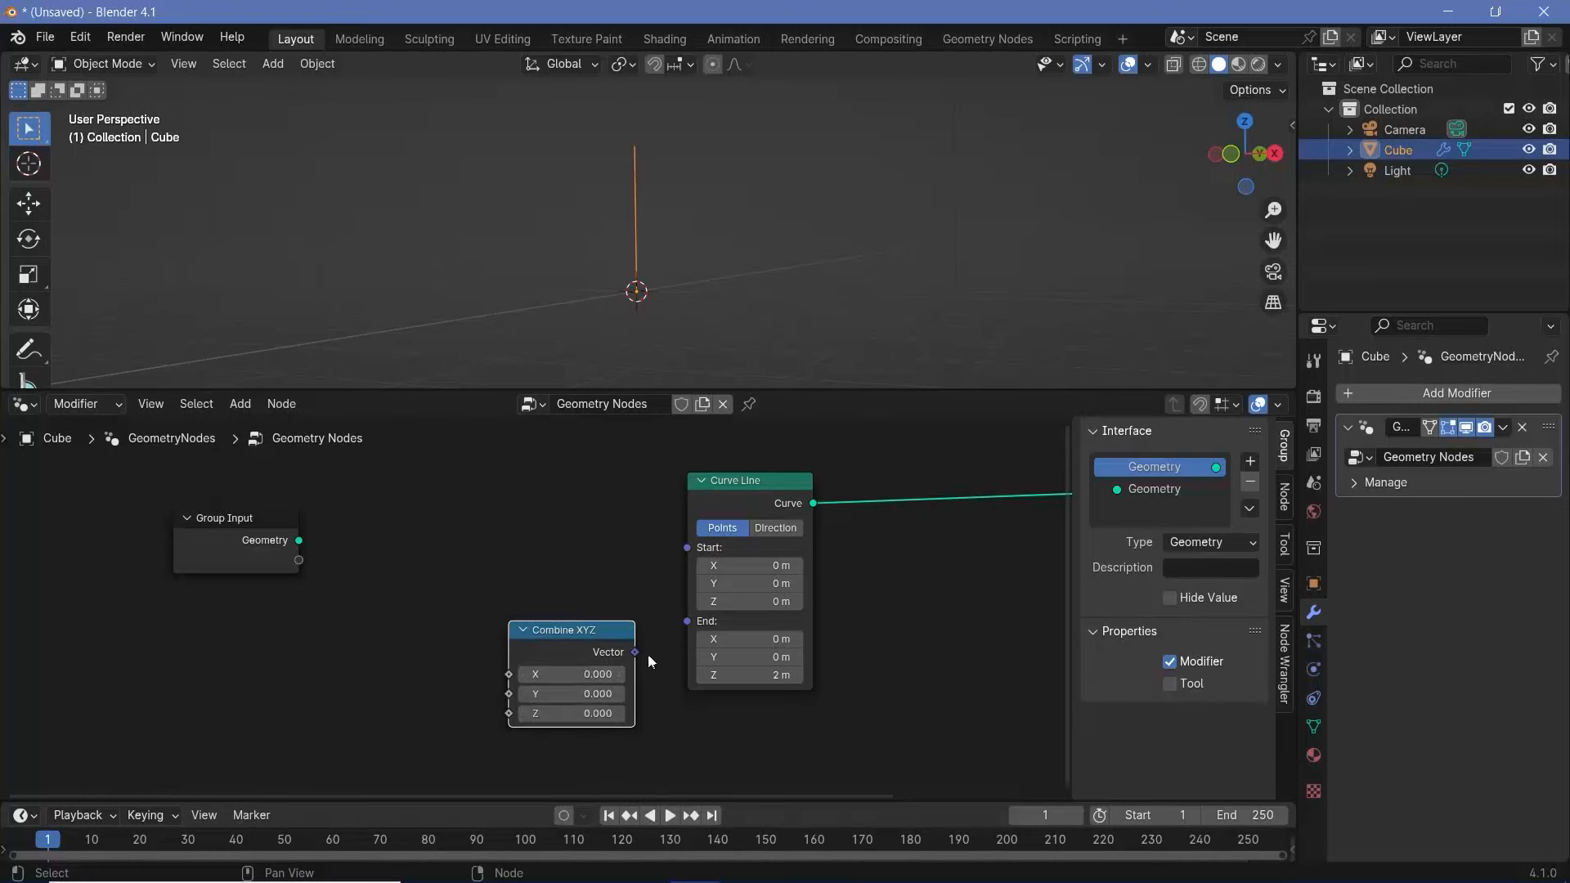
{"action": "left_click_drag", "start_coordinate": [635, 658], "coordinate": [604, 617]}
Step: Link the Combine XYZ node's Z input to a new Group Input socket and rename that socket Height
{"action": "left_click_drag", "start_coordinate": [518, 684], "coordinate": [300, 558]}
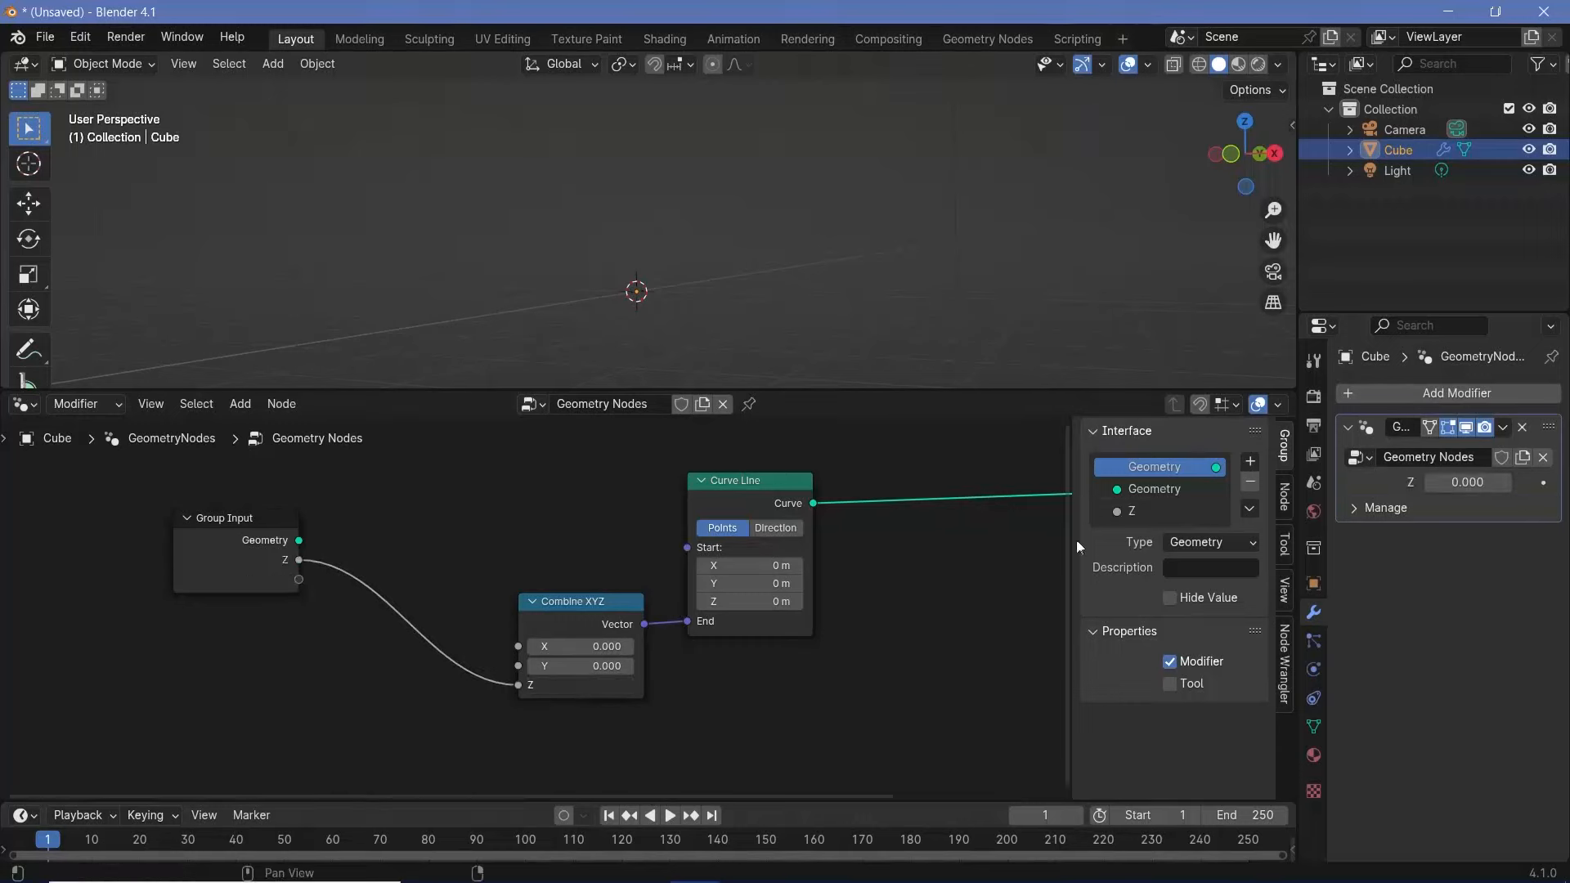
{"action": "left_click", "coordinate": [1140, 507]}
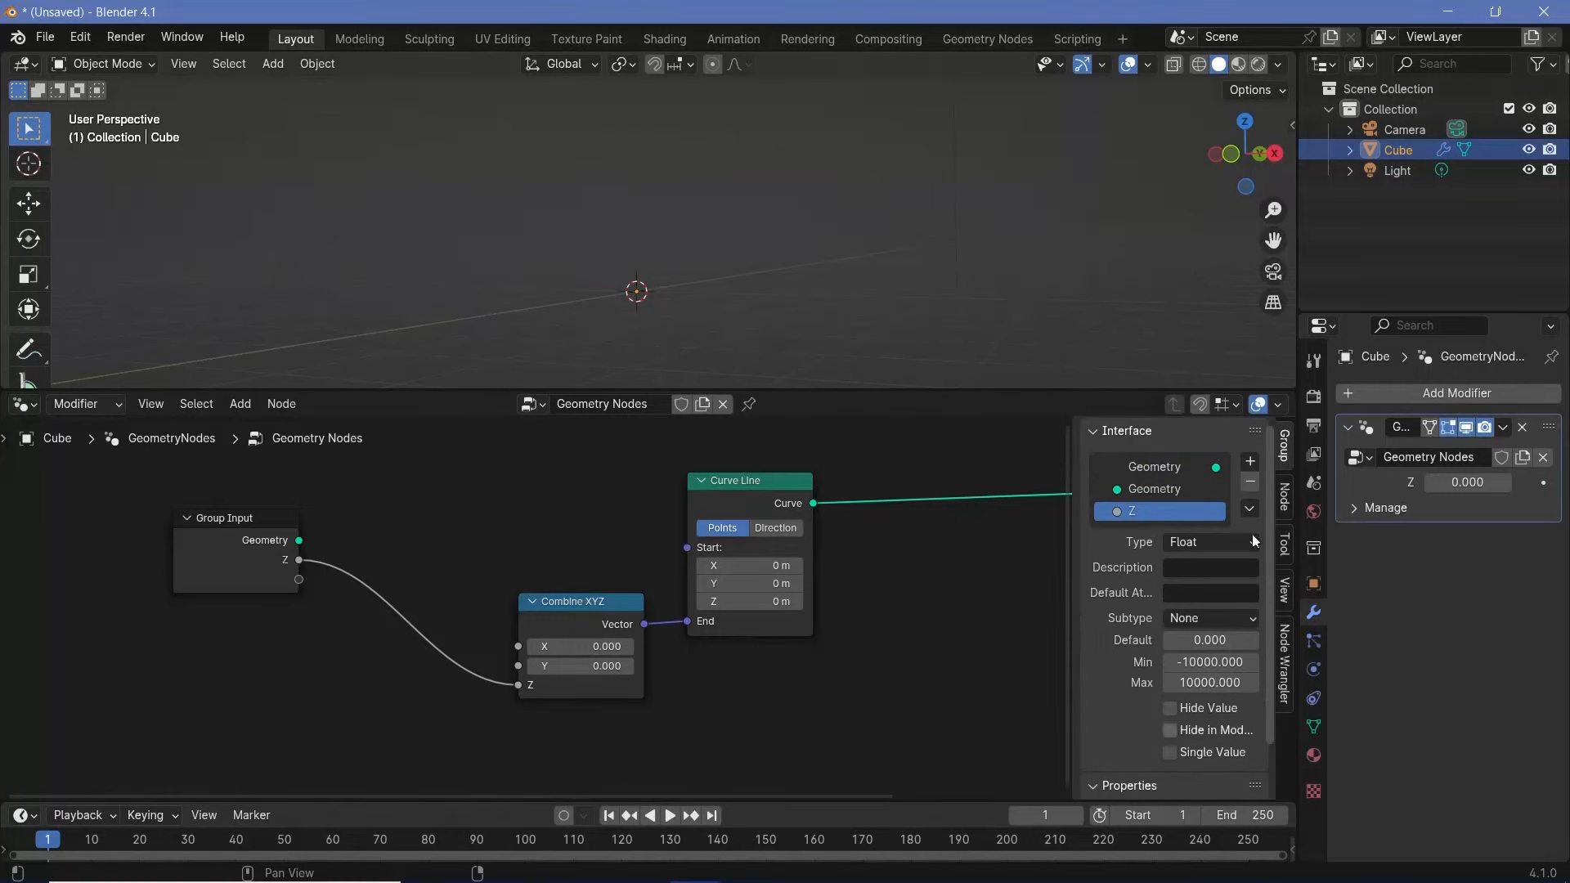
{"action": "key", "text": "n"}
{"action": "key", "text": "n"}
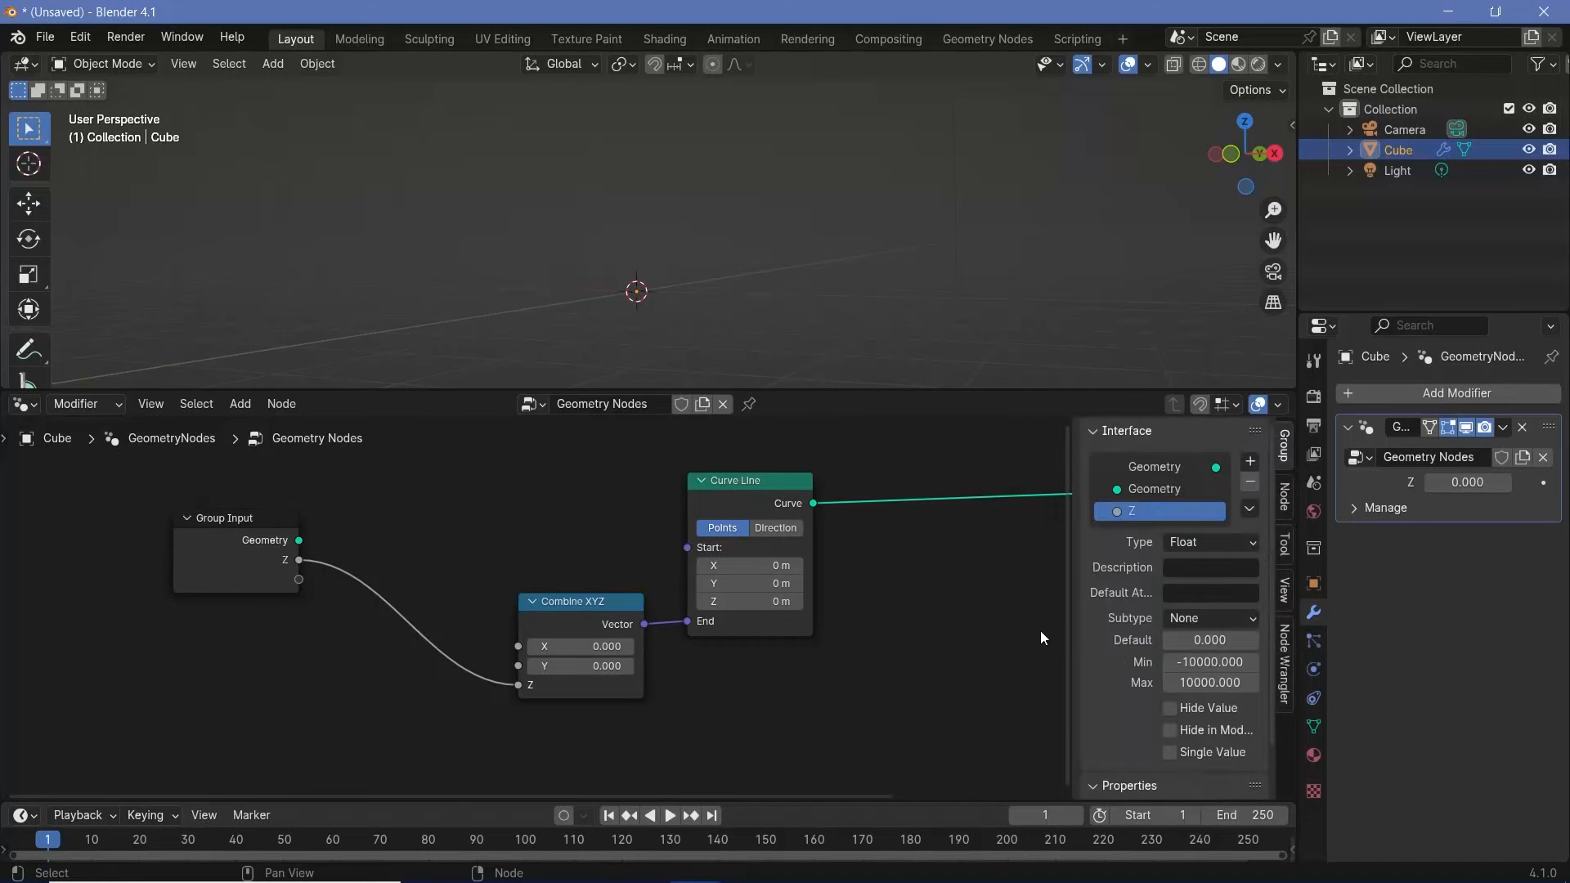
{"action": "double_click", "coordinate": [1156, 512]}
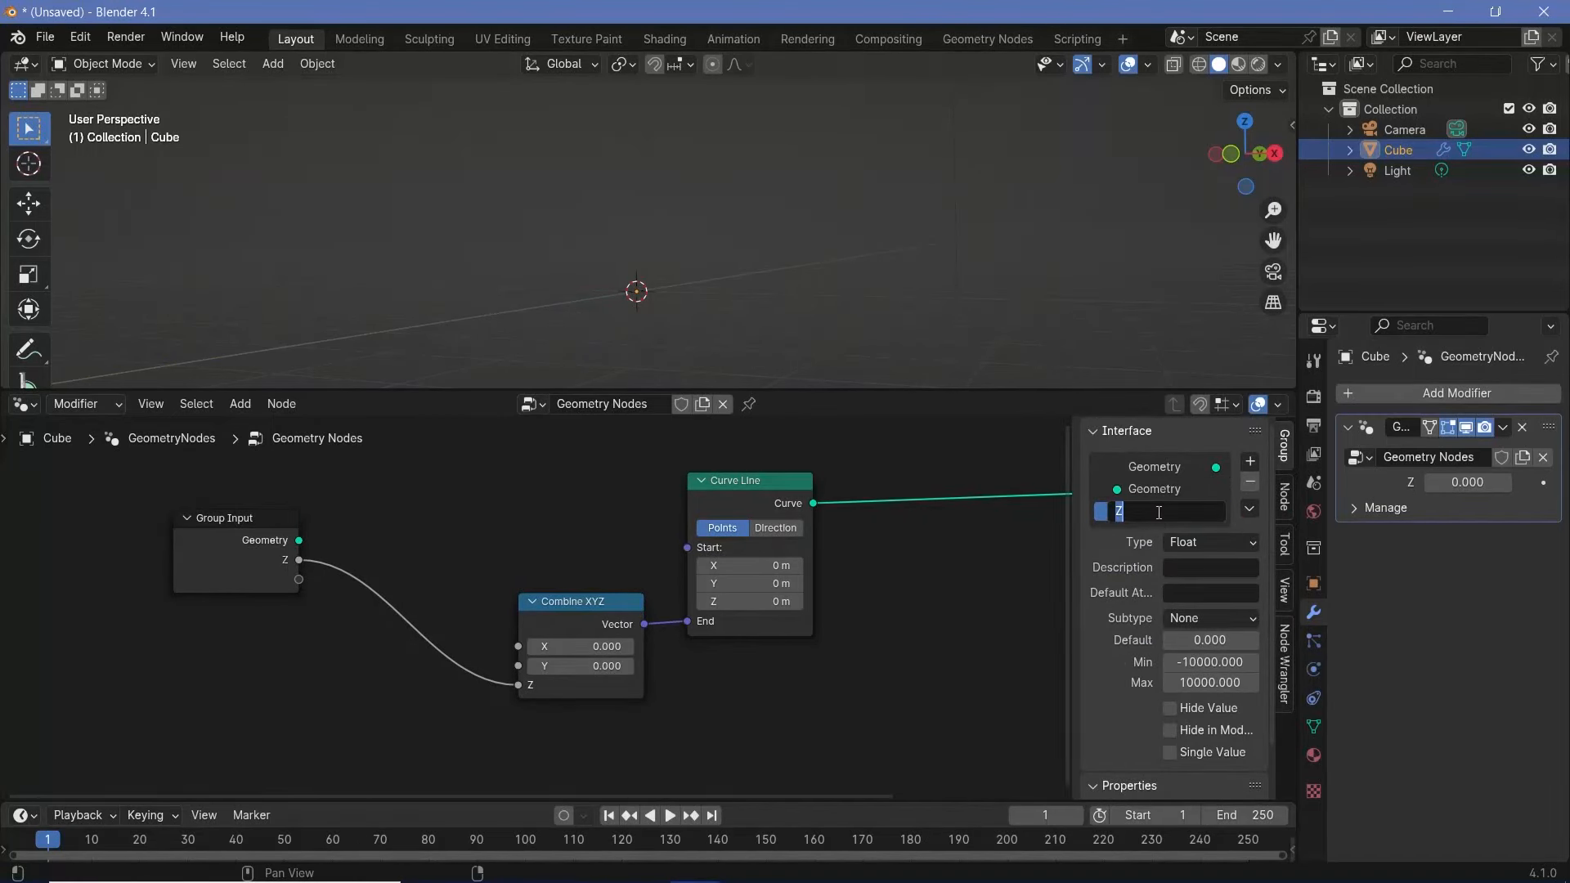
{"action": "type", "text": "Height"}
{"action": "key", "text": "Return"}
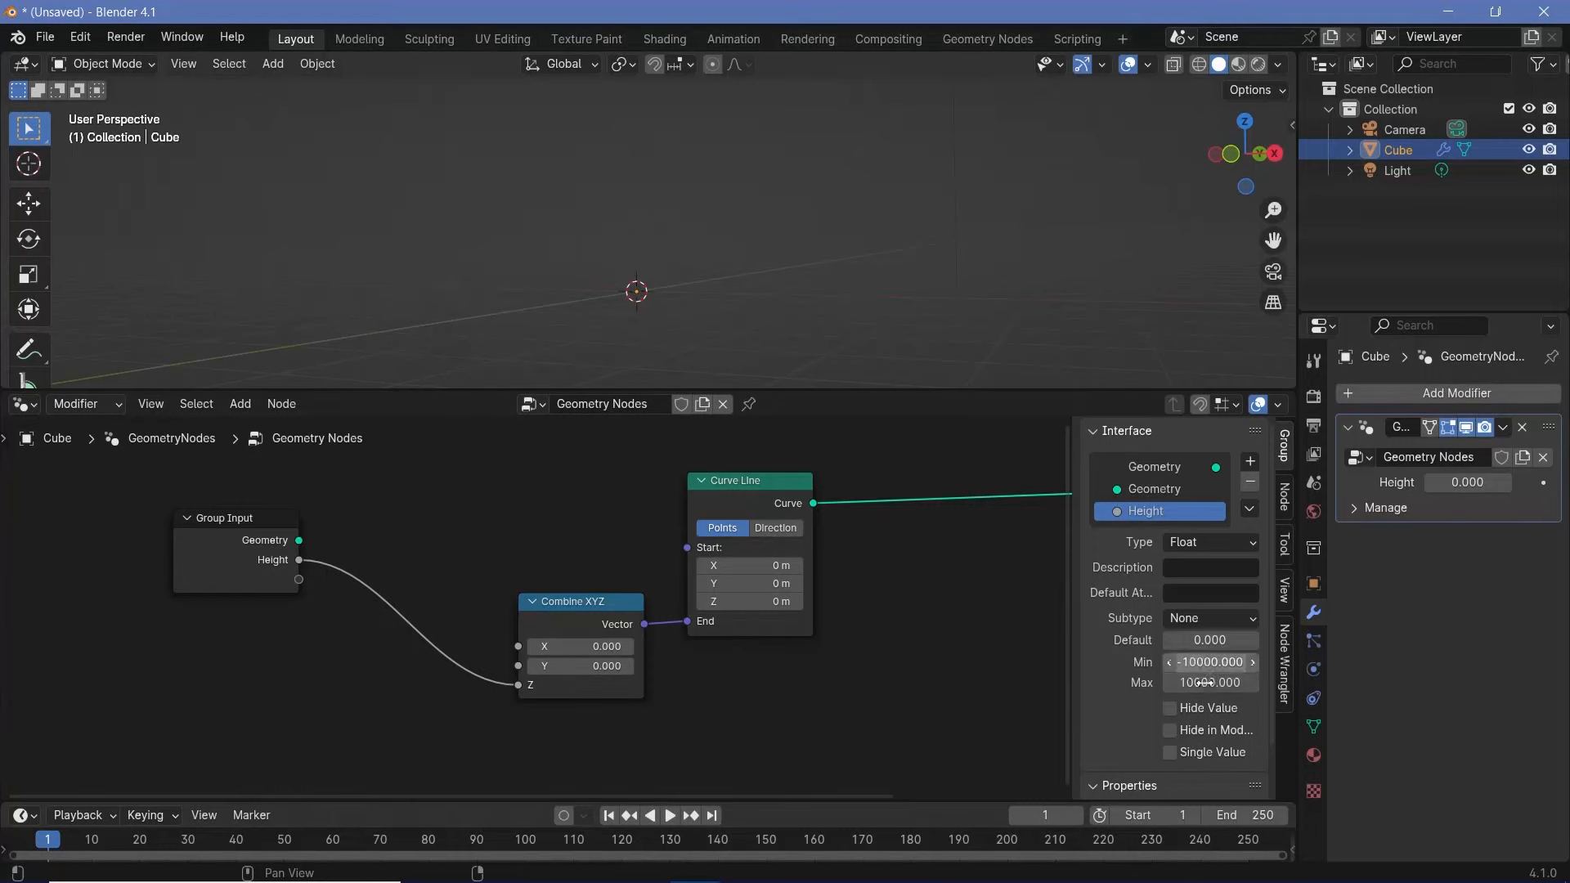
Step: Set the Height input's minimum to 0 and its default to 5
{"action": "left_click", "coordinate": [1224, 663]}
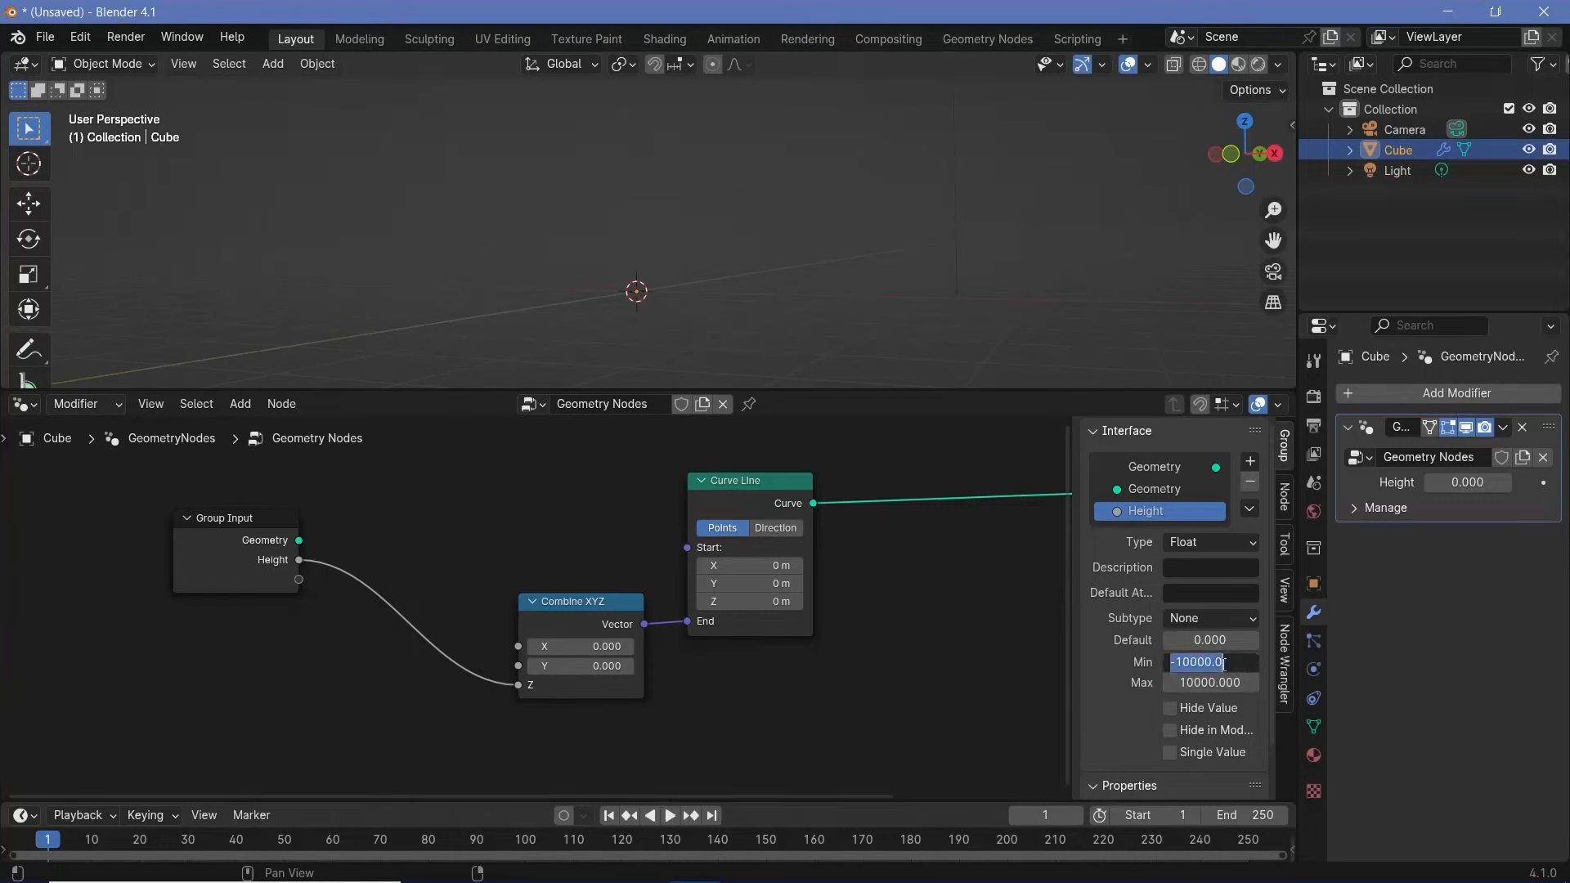
{"action": "type", "text": "0"}
{"action": "key", "text": "Return"}
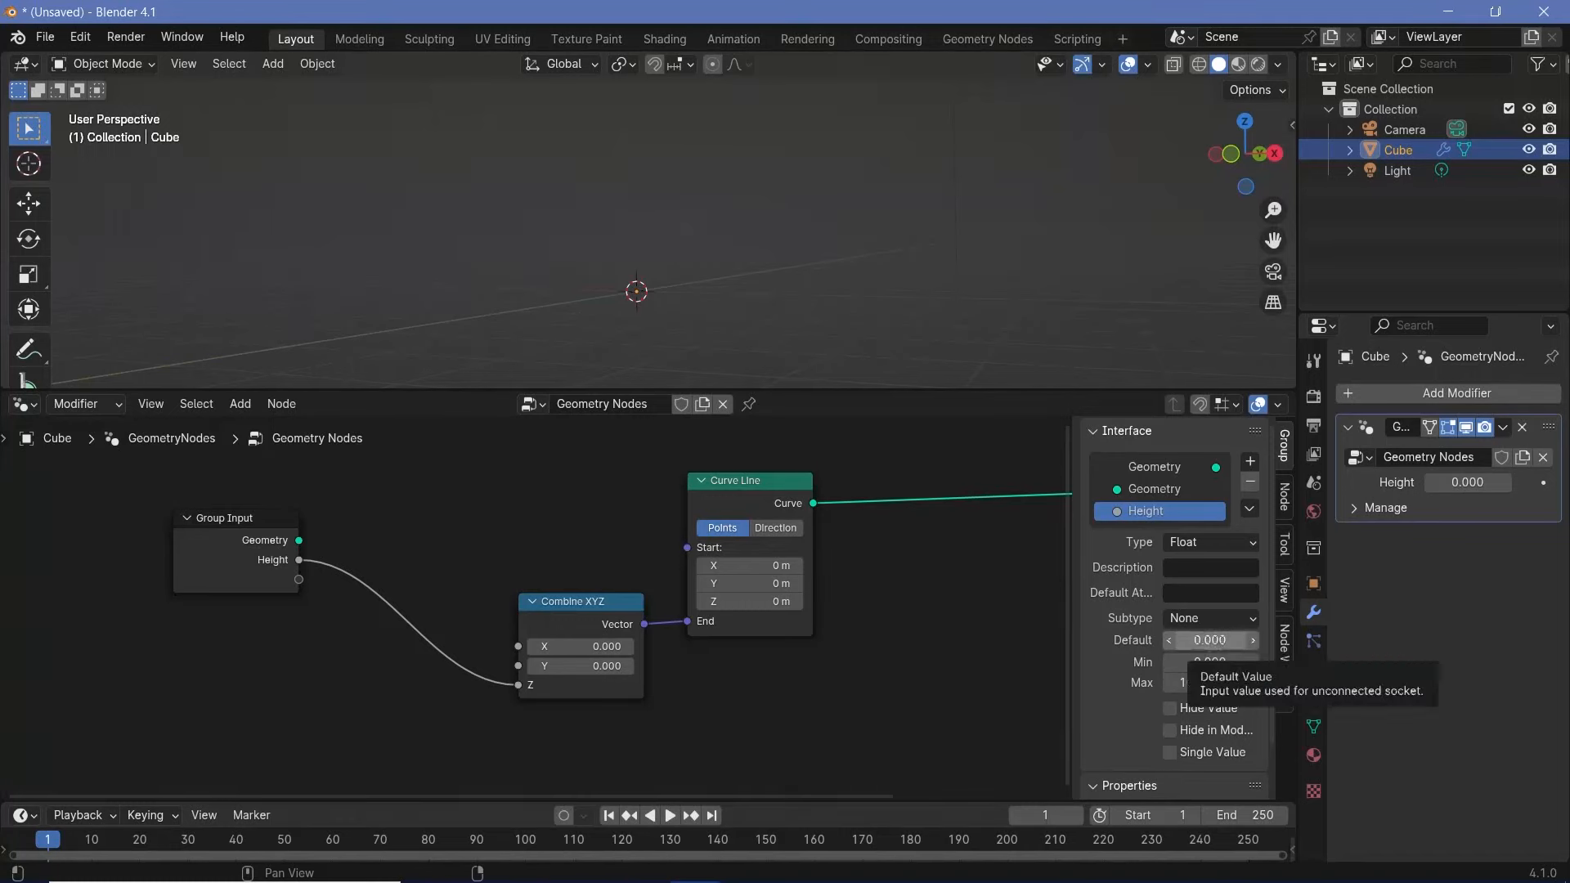
{"action": "left_click", "coordinate": [1214, 646]}
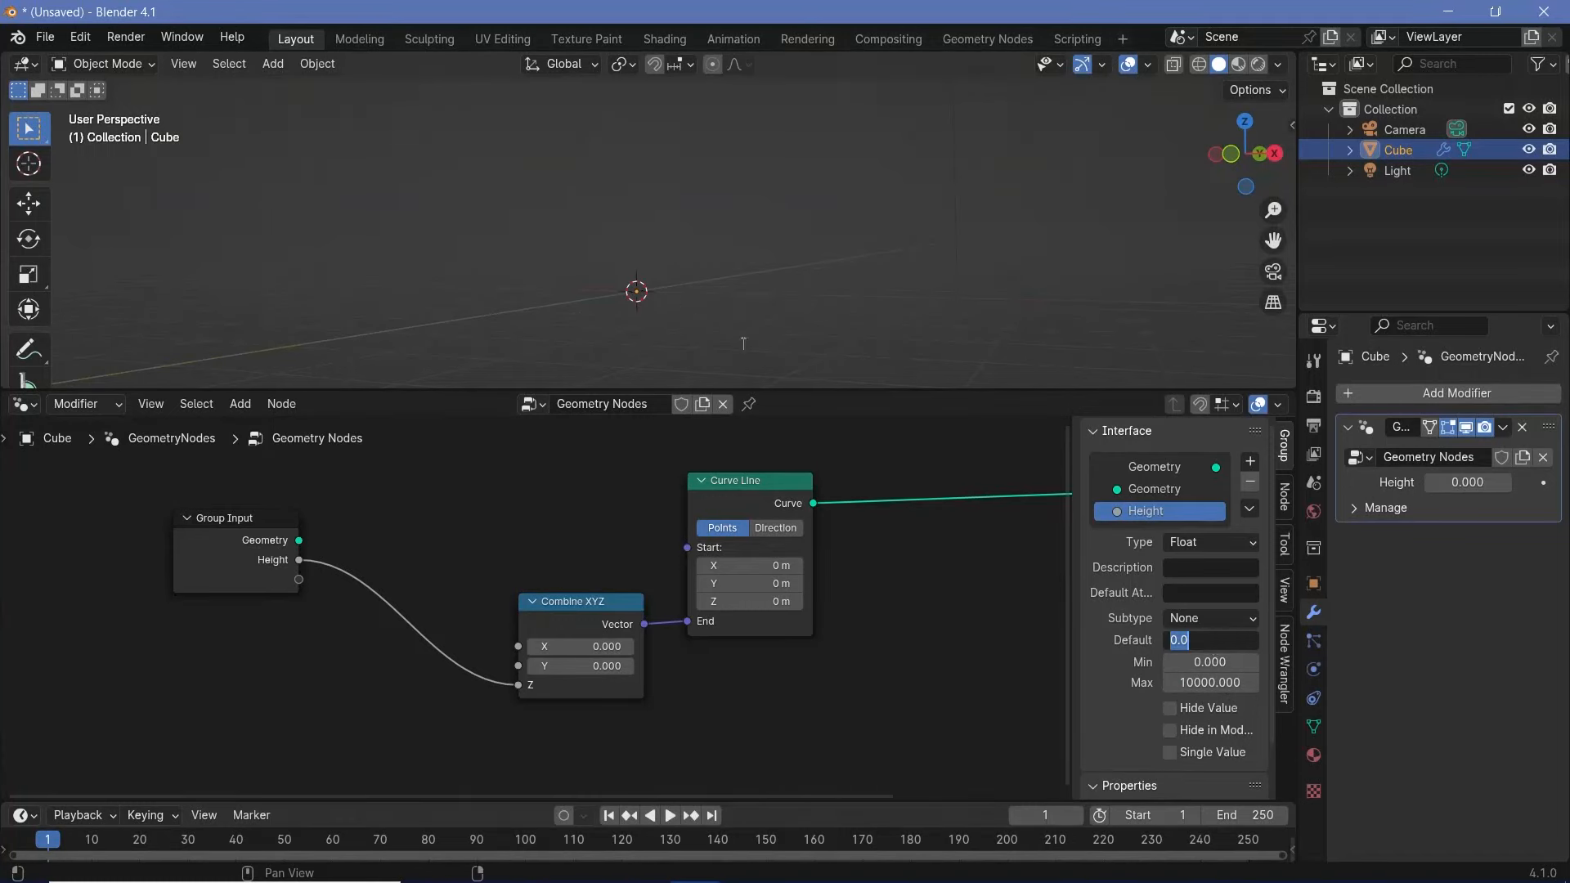
{"action": "type", "text": "5"}
{"action": "key", "text": "Return"}
Step: Set the Height value of the cube's Geometry Nodes modifier to 5
{"action": "mouse_move", "coordinate": [1467, 483]}
{"action": "left_mouse_down"}
{"action": "mouse_move", "coordinate": [1546, 483]}
{"action": "mouse_move", "coordinate": [1469, 482]}
{"action": "left_mouse_up"}
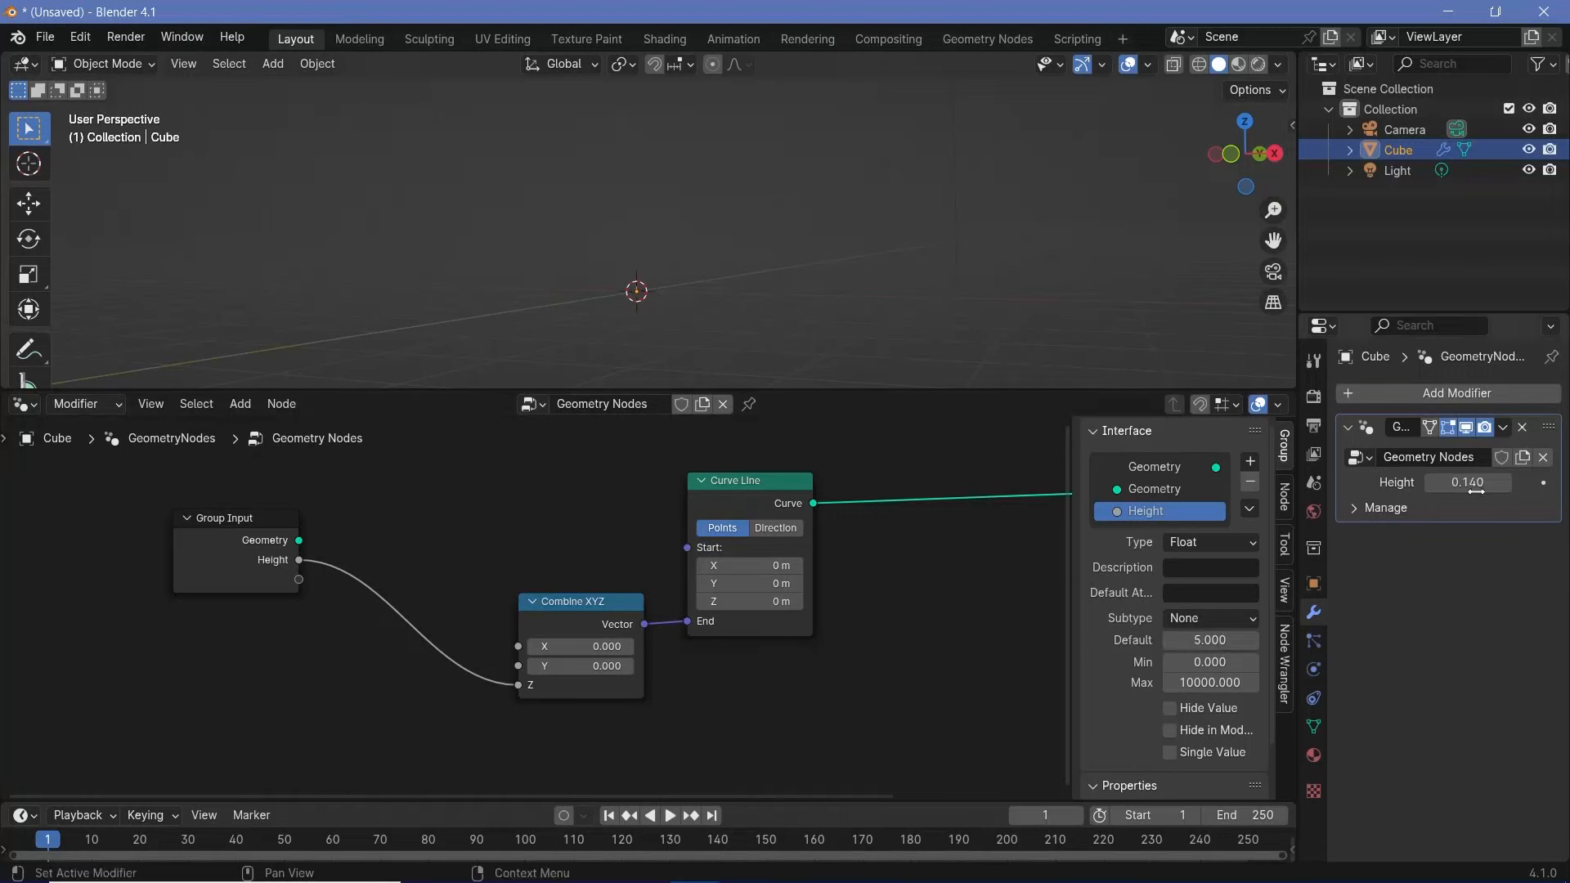
{"action": "mouse_move", "coordinate": [1469, 484]}
{"action": "left_mouse_down"}
{"action": "mouse_move", "coordinate": [1538, 484]}
{"action": "mouse_move", "coordinate": [1468, 501]}
{"action": "left_mouse_up"}
{"action": "left_click", "coordinate": [1469, 483]}
{"action": "type", "text": "5"}
{"action": "key", "text": "Return"}
{"action": "middle_click_drag", "start_coordinate": [655, 311], "coordinate": [750, 356]}
{"action": "middle_click_drag", "start_coordinate": [738, 188], "coordinate": [742, 314]}
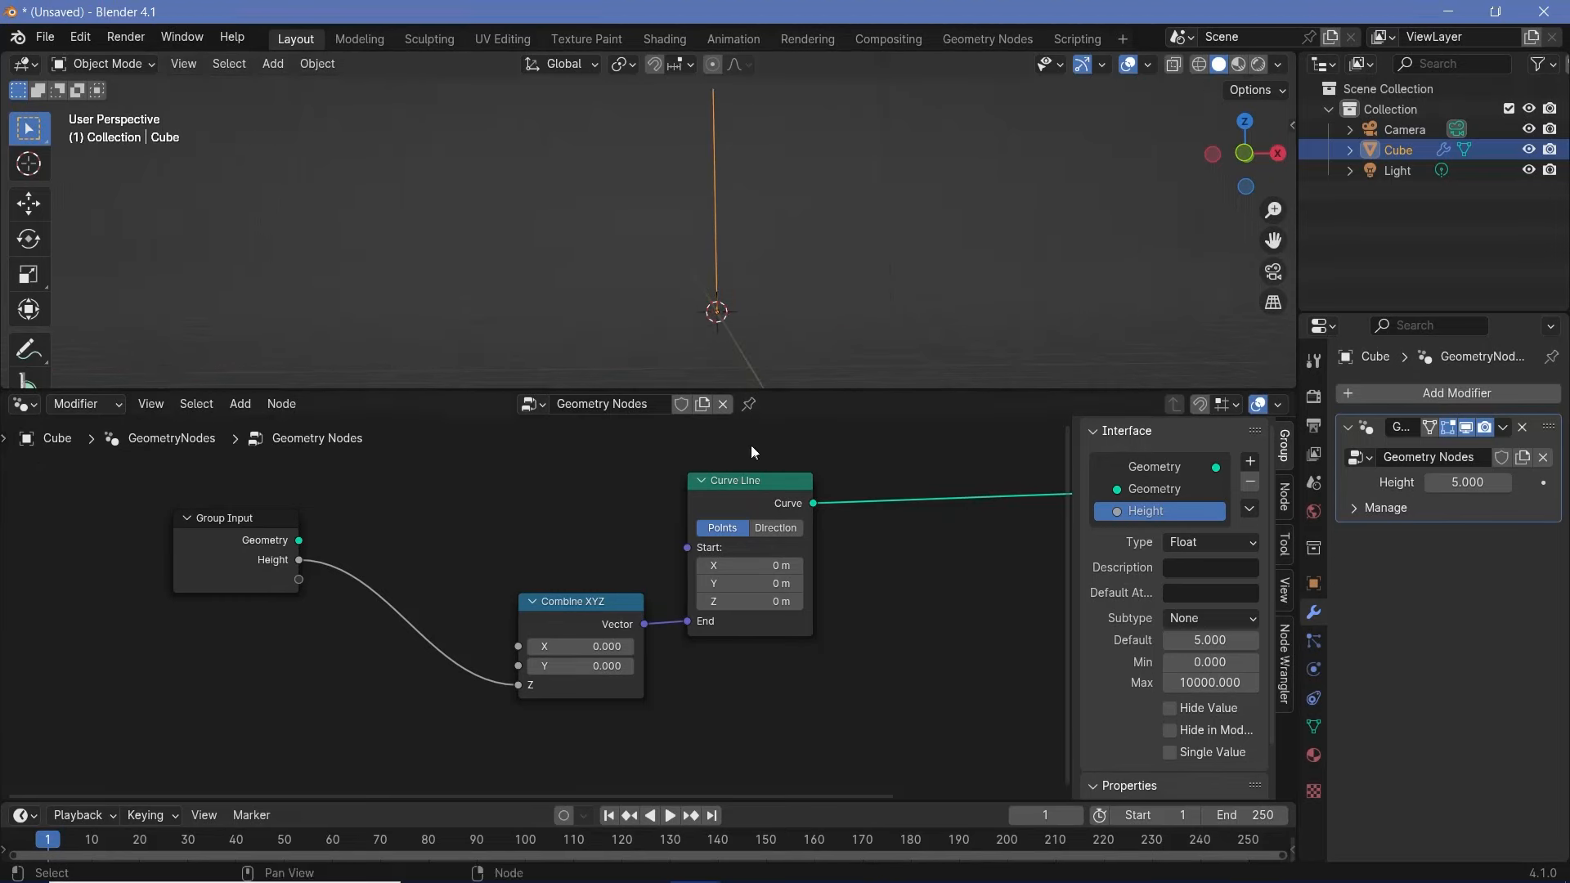
Step: Insert a Set Position node between the Curve Line and the Group Output and set its X offset to about -1.09 m
{"action": "left_click_drag", "start_coordinate": [747, 480], "coordinate": [741, 495]}
{"action": "key", "text": "Home"}
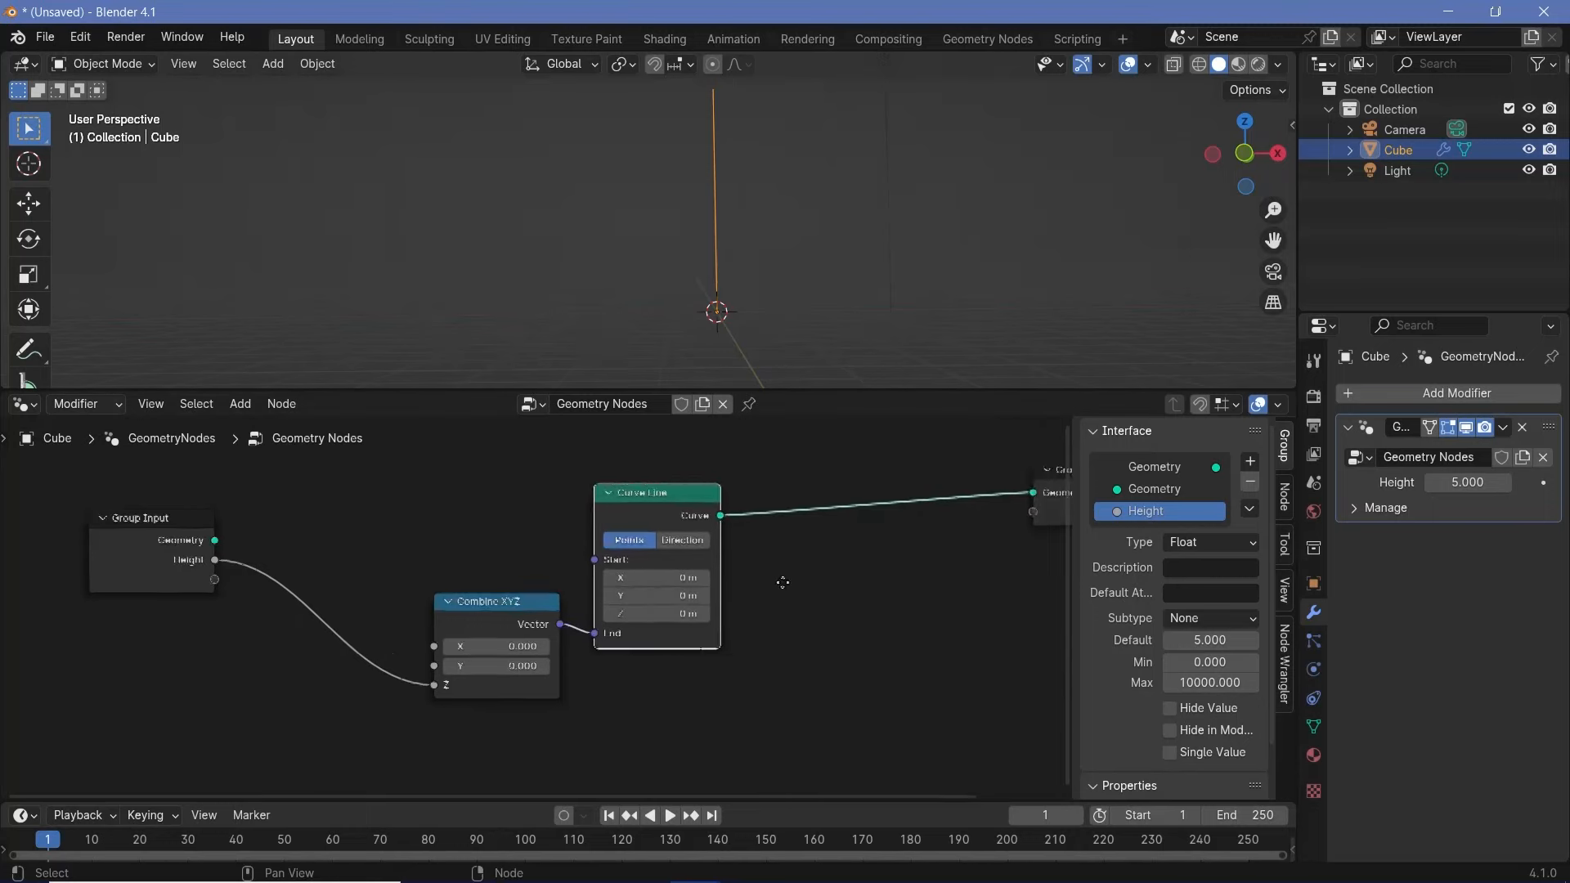
{"action": "key", "text": "shift+a"}
{"action": "type", "text": "set"}
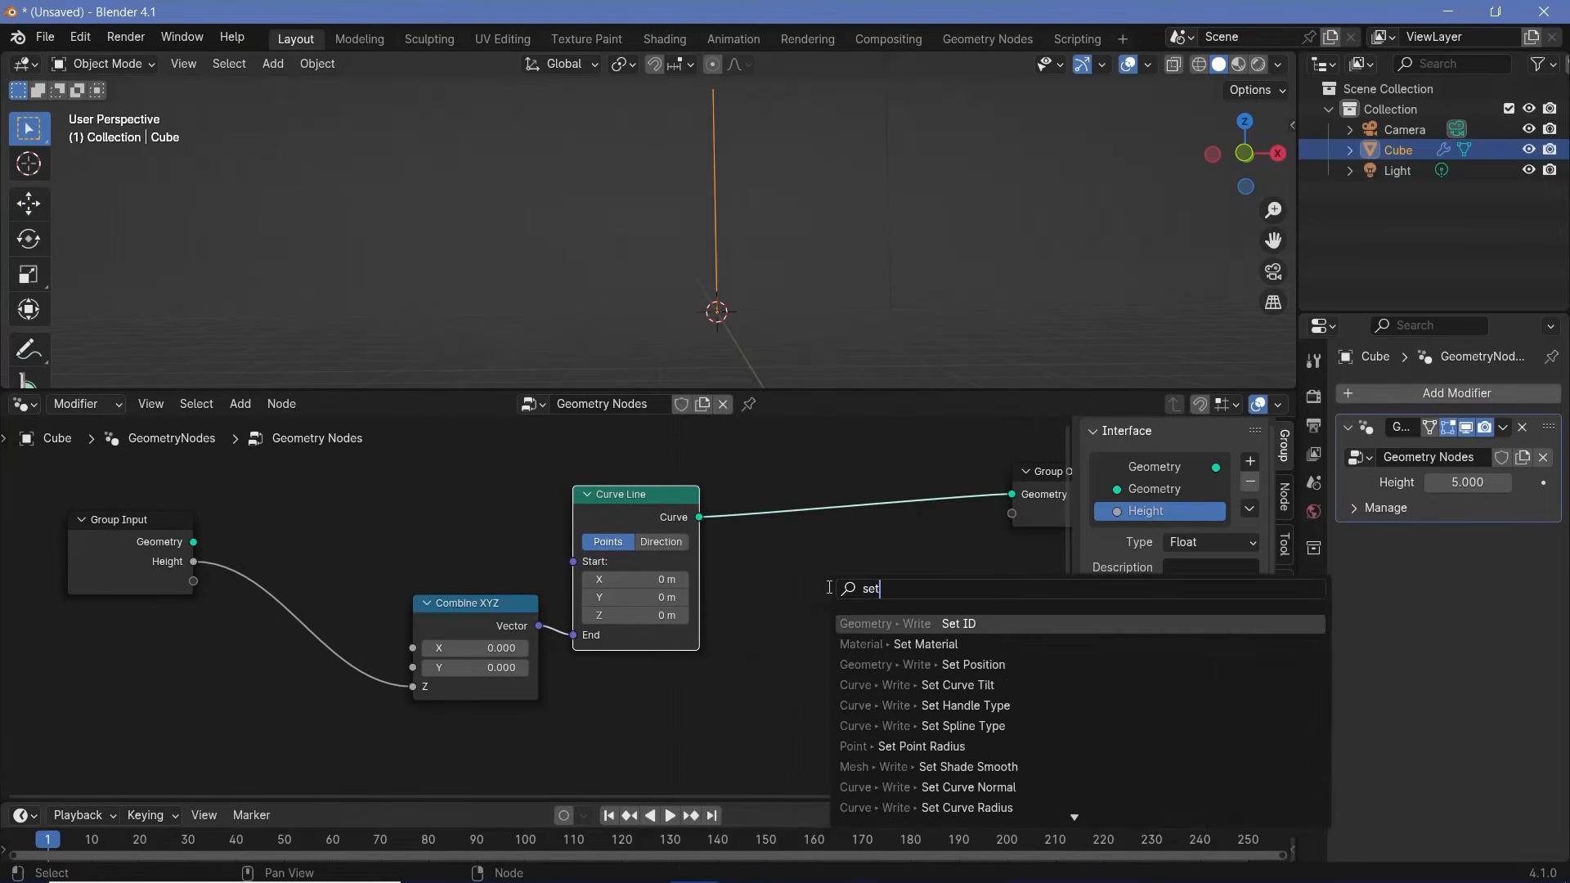
{"action": "type", "text": " po"}
{"action": "key", "text": "Return"}
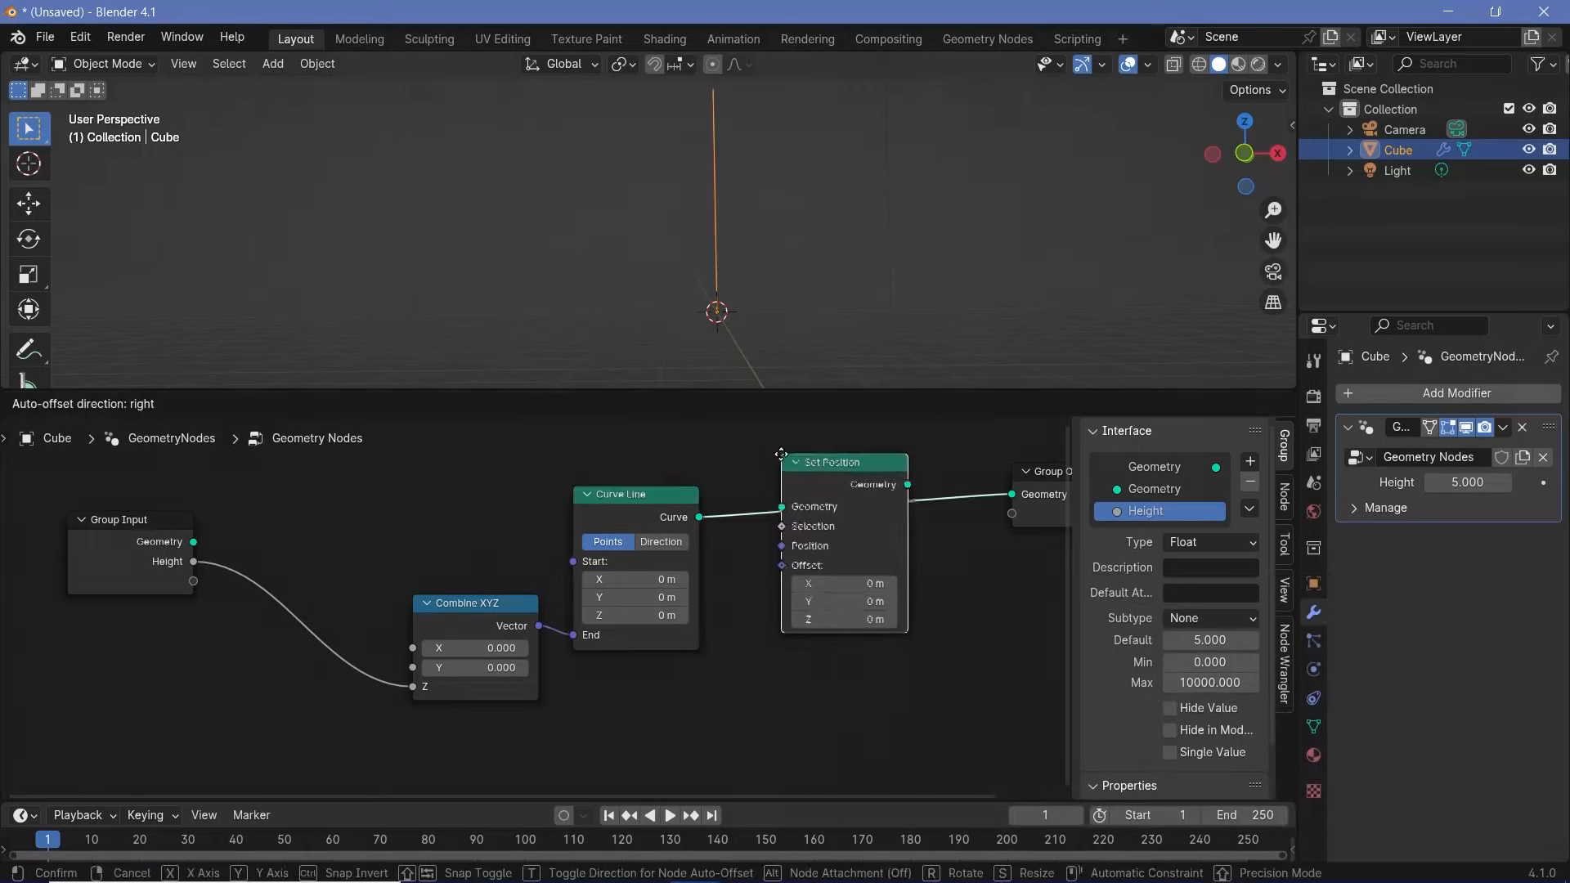
{"action": "left_click", "coordinate": [868, 489]}
{"action": "left_click_drag", "start_coordinate": [868, 490], "coordinate": [892, 538]}
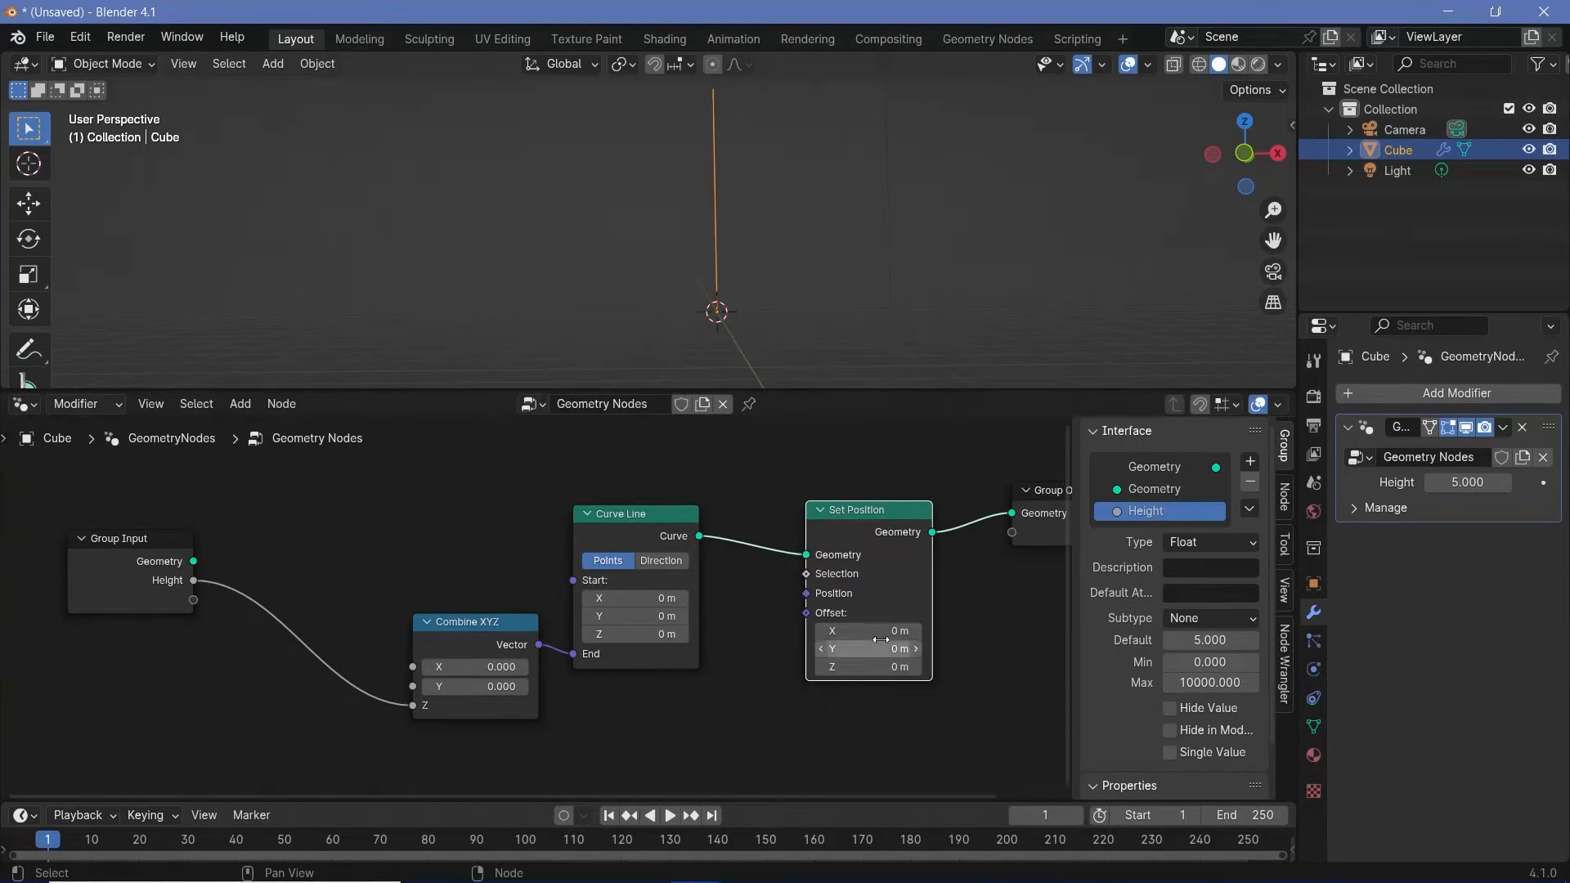
{"action": "mouse_move", "coordinate": [893, 631]}
{"action": "left_mouse_down", "text": "shift"}
{"action": "mouse_move", "coordinate": [830, 631]}
{"action": "mouse_move", "coordinate": [929, 632]}
{"action": "mouse_move", "coordinate": [890, 631]}
{"action": "mouse_move", "coordinate": [913, 632]}
{"action": "left_mouse_up", "text": "shift"}
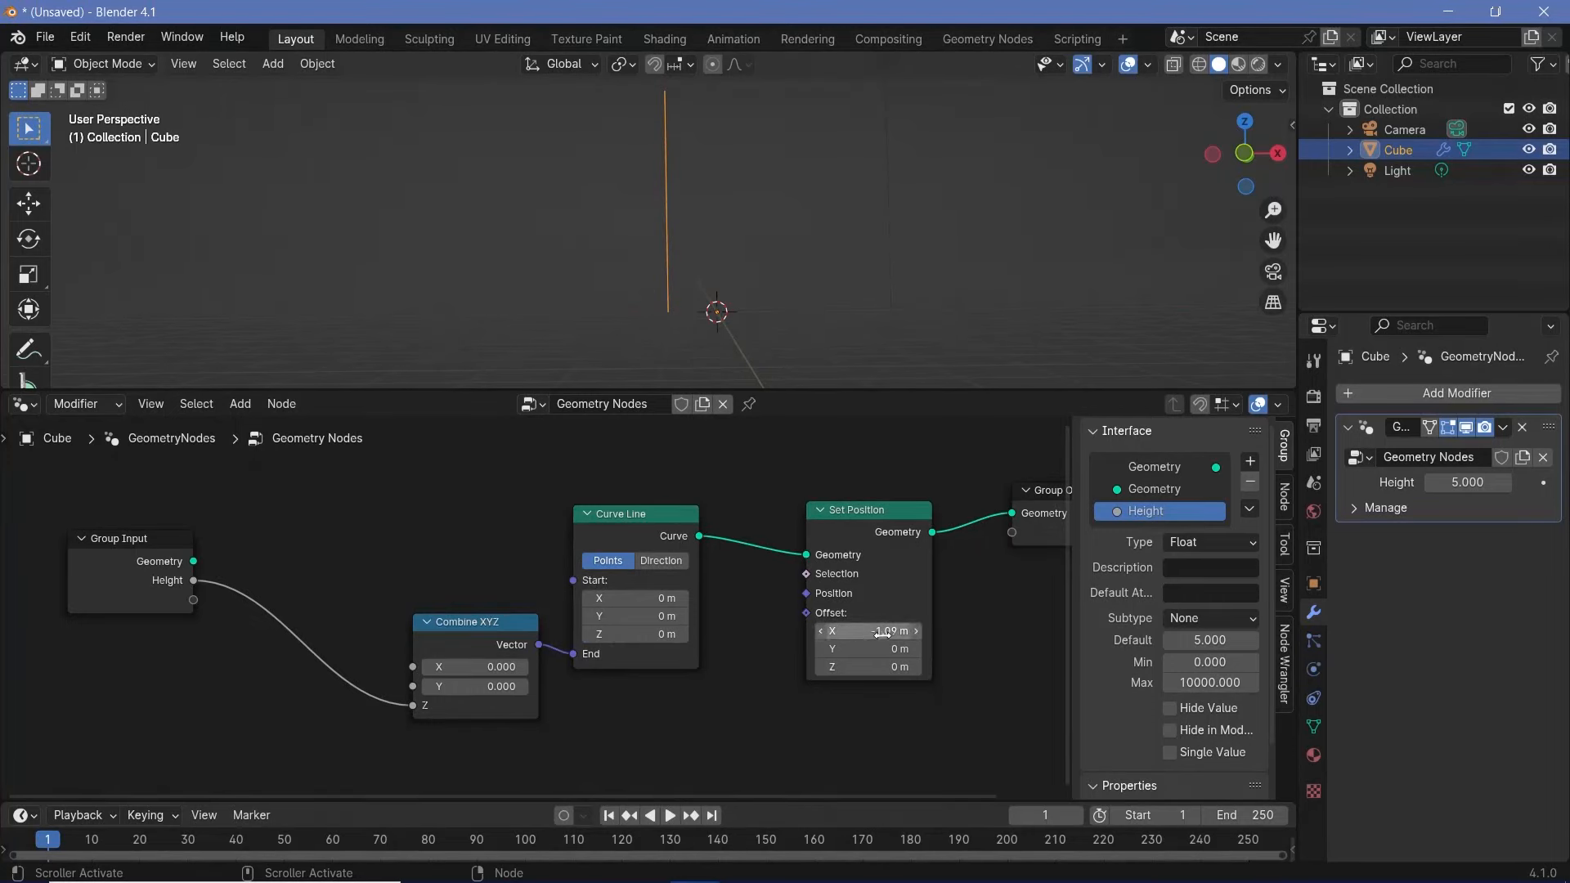
Step: Drive the Set Position offset with a second Combine XYZ node whose X comes from a new Group Input socket named Width
{"action": "left_click_drag", "start_coordinate": [487, 626], "coordinate": [193, 557]}
{"action": "scroll", "coordinate": [182, 564], "scroll_direction": "down", "scroll_amount": 2, "text": "shift"}
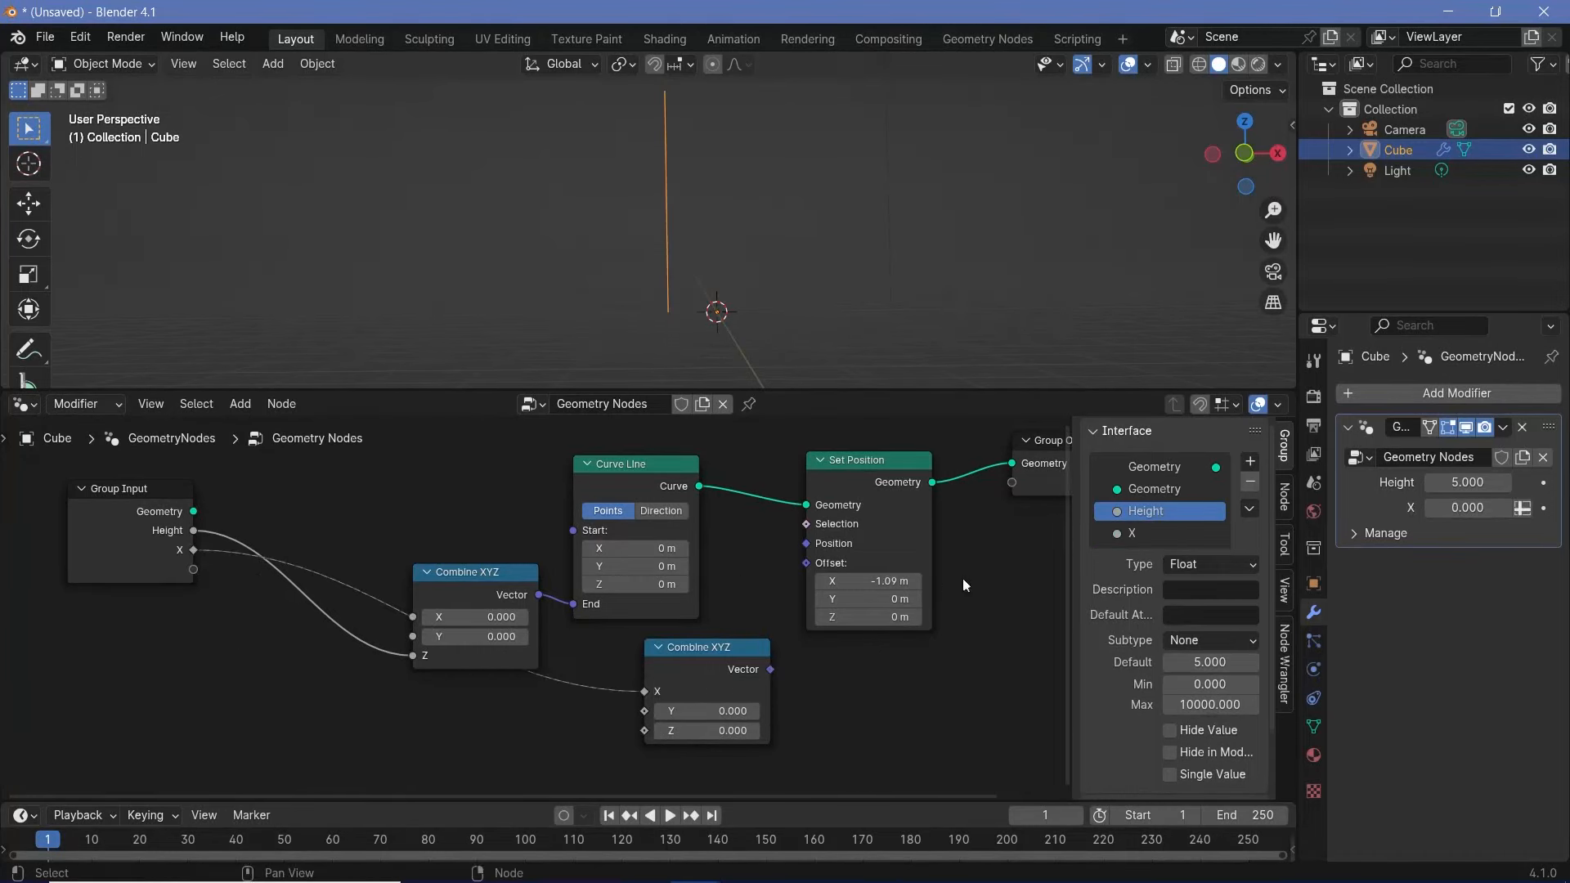
{"action": "double_click", "coordinate": [1134, 533]}
{"action": "type", "text": "Width"}
{"action": "key", "text": "Return"}
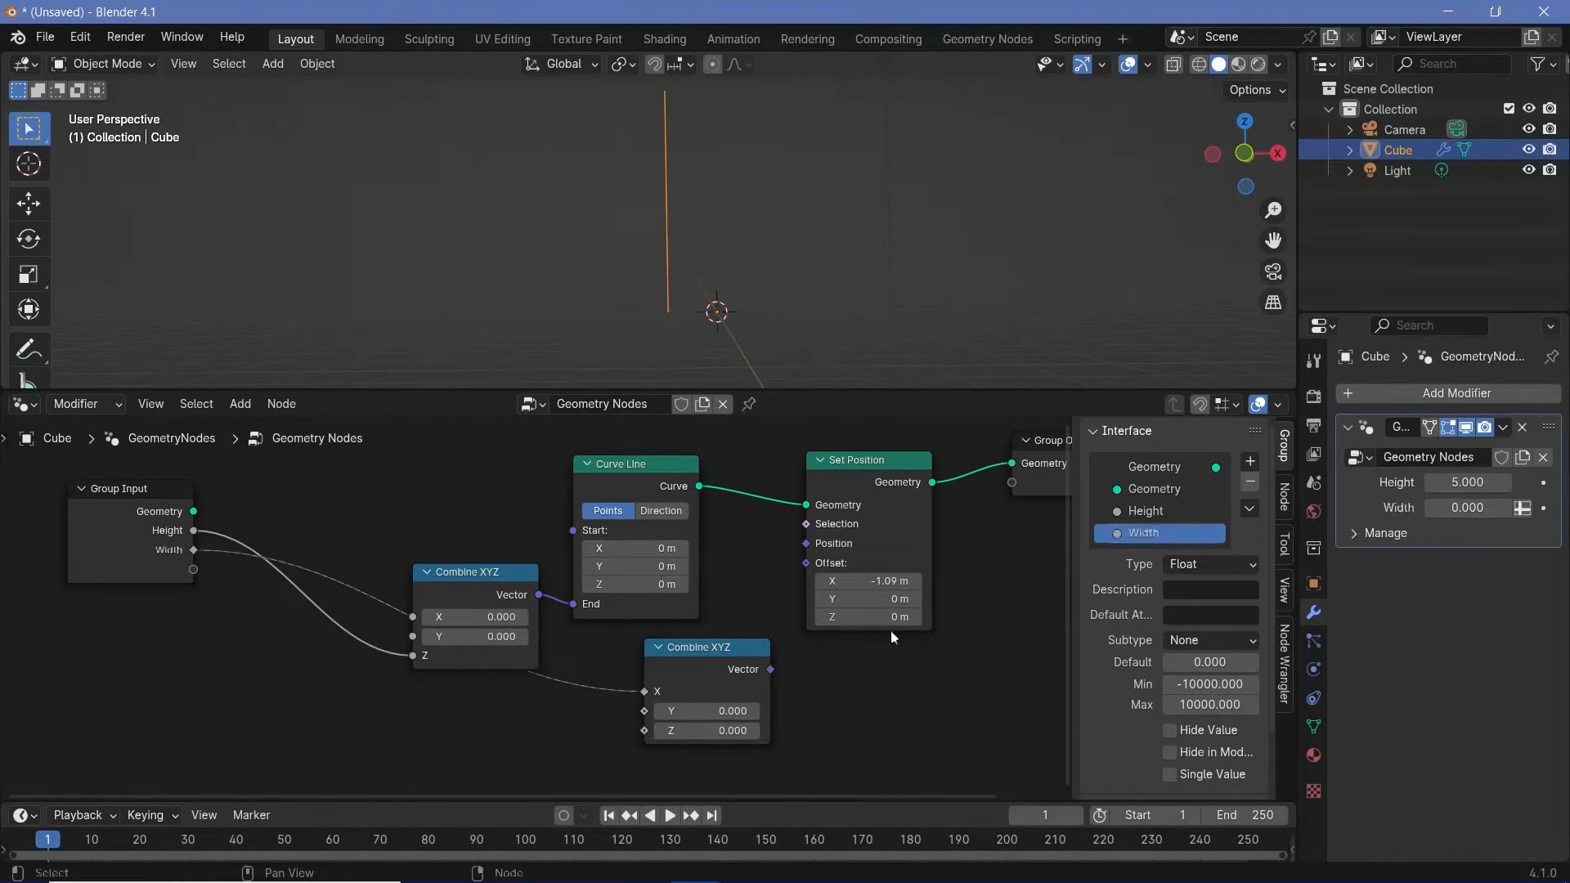
{"action": "left_click_drag", "start_coordinate": [772, 670], "coordinate": [807, 556]}
Step: Set the Width input's default to 1 and its minimum to 0
{"action": "left_click", "coordinate": [1195, 661]}
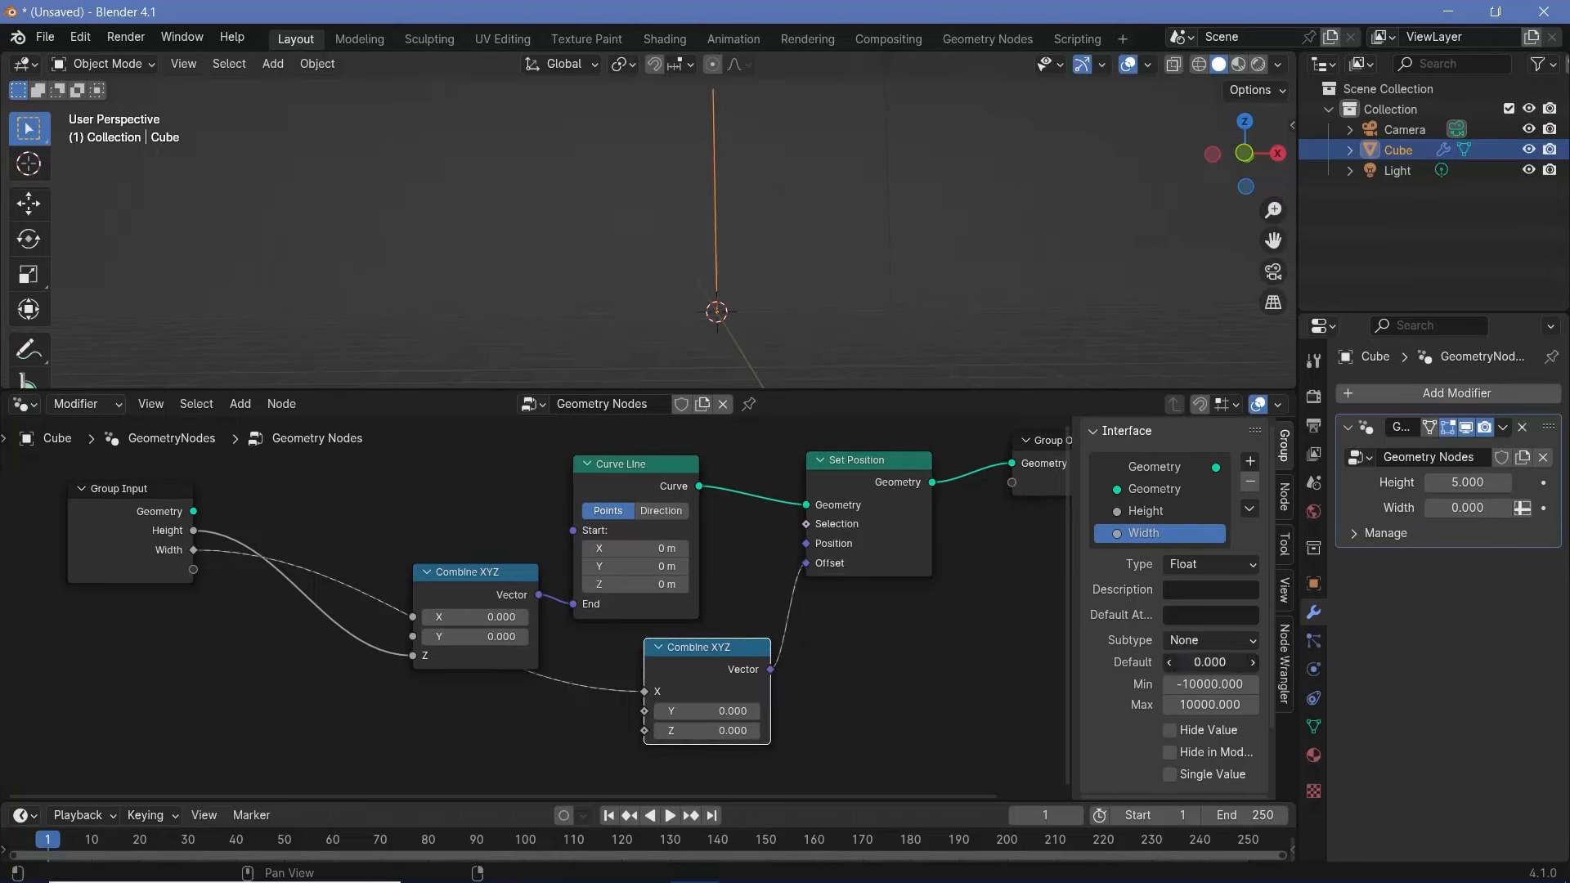
{"action": "type", "text": "1"}
{"action": "key", "text": "Return"}
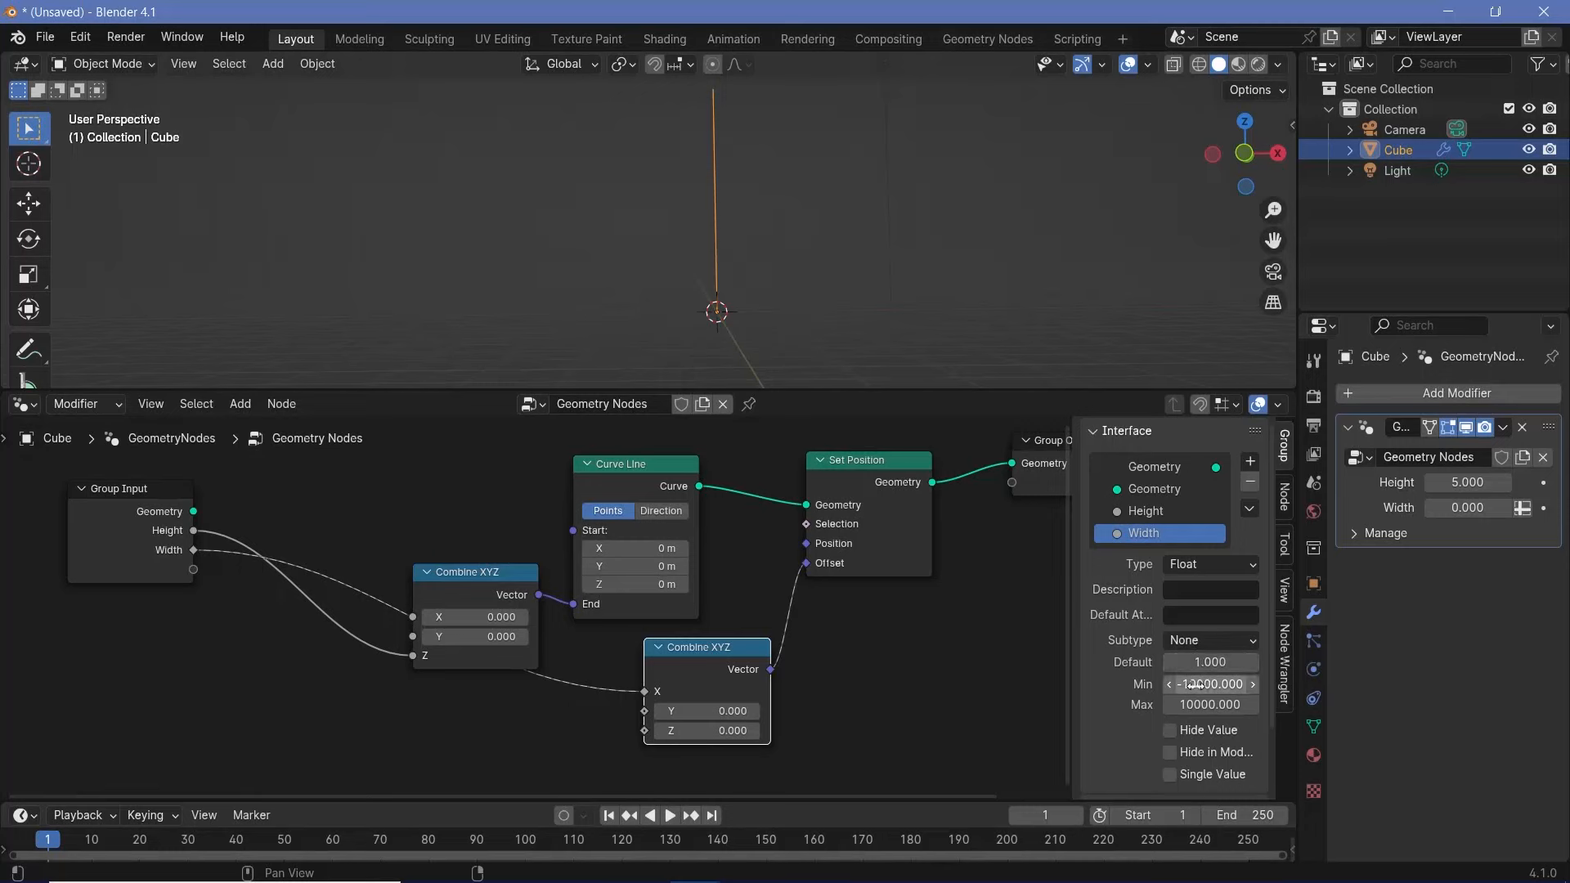
{"action": "left_click", "coordinate": [1195, 685]}
{"action": "type", "text": "0"}
{"action": "key", "text": "Return"}
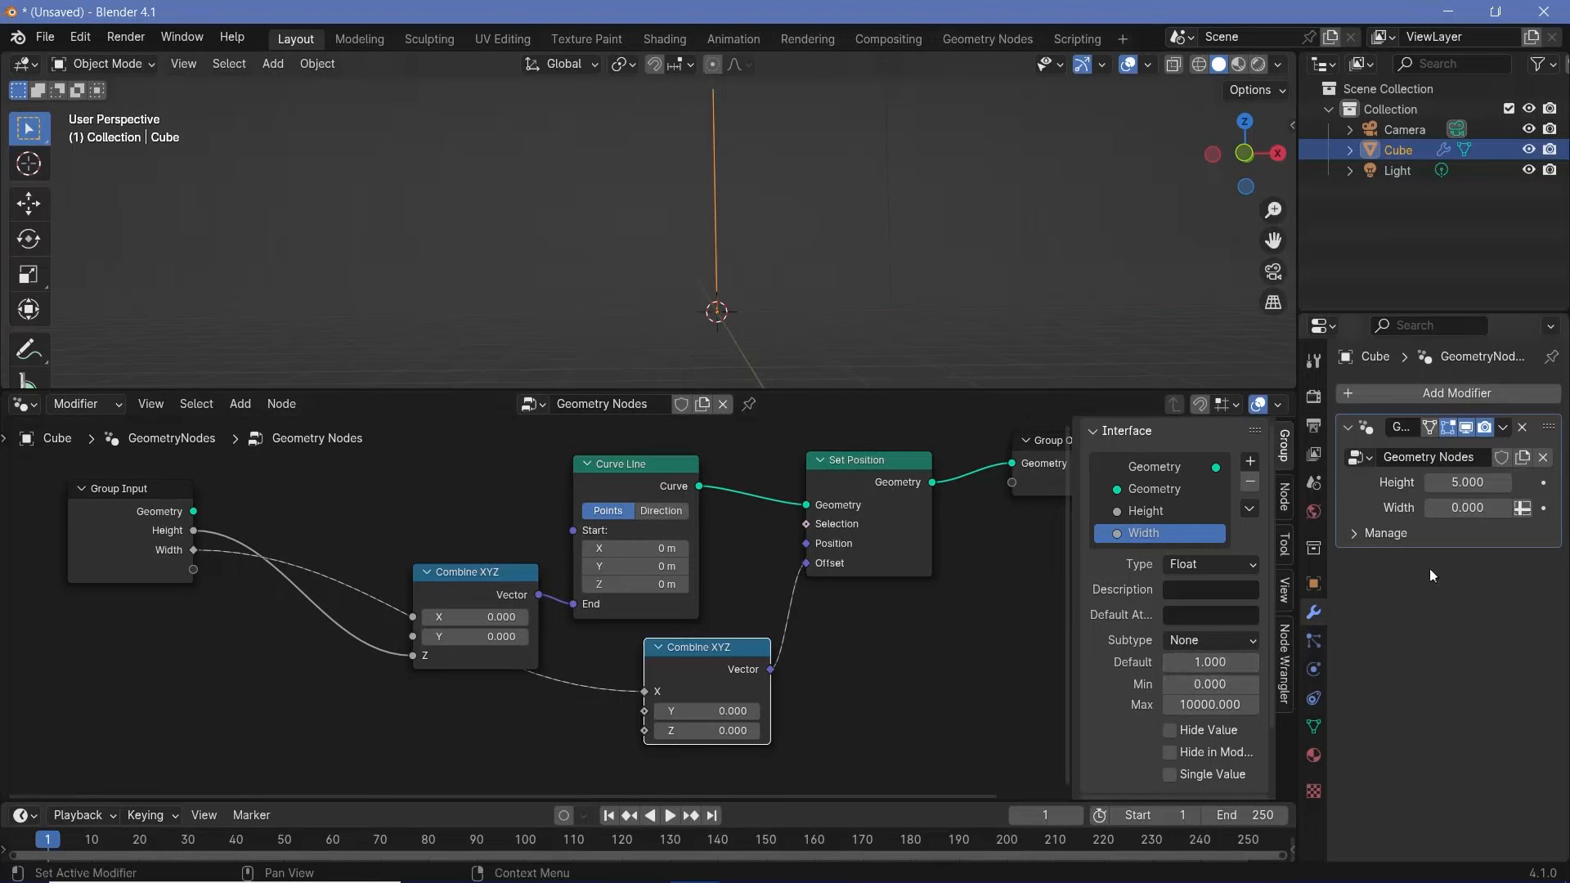
Step: Set the Width value of the cube's Geometry Nodes modifier to 1
{"action": "left_click_drag", "start_coordinate": [1468, 509], "coordinate": [1508, 508]}
{"action": "left_click", "coordinate": [1468, 510]}
{"action": "type", "text": "1"}
{"action": "key", "text": "Return"}
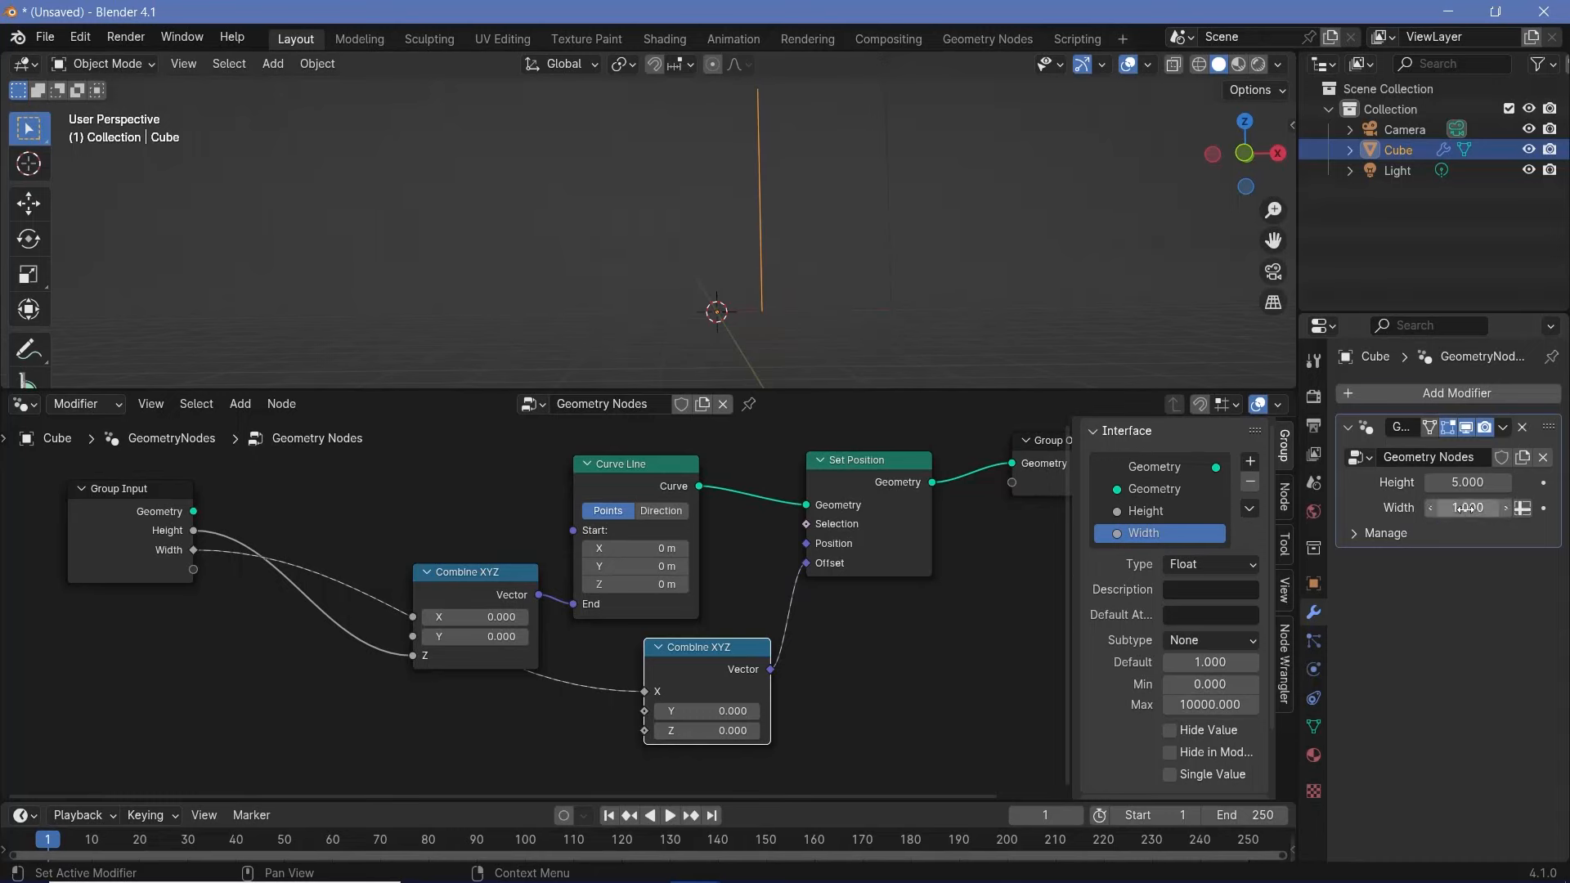
{"action": "scroll", "coordinate": [794, 270], "scroll_direction": "down", "scroll_amount": 3}
{"action": "middle_click_drag", "start_coordinate": [769, 354], "coordinate": [710, 342]}
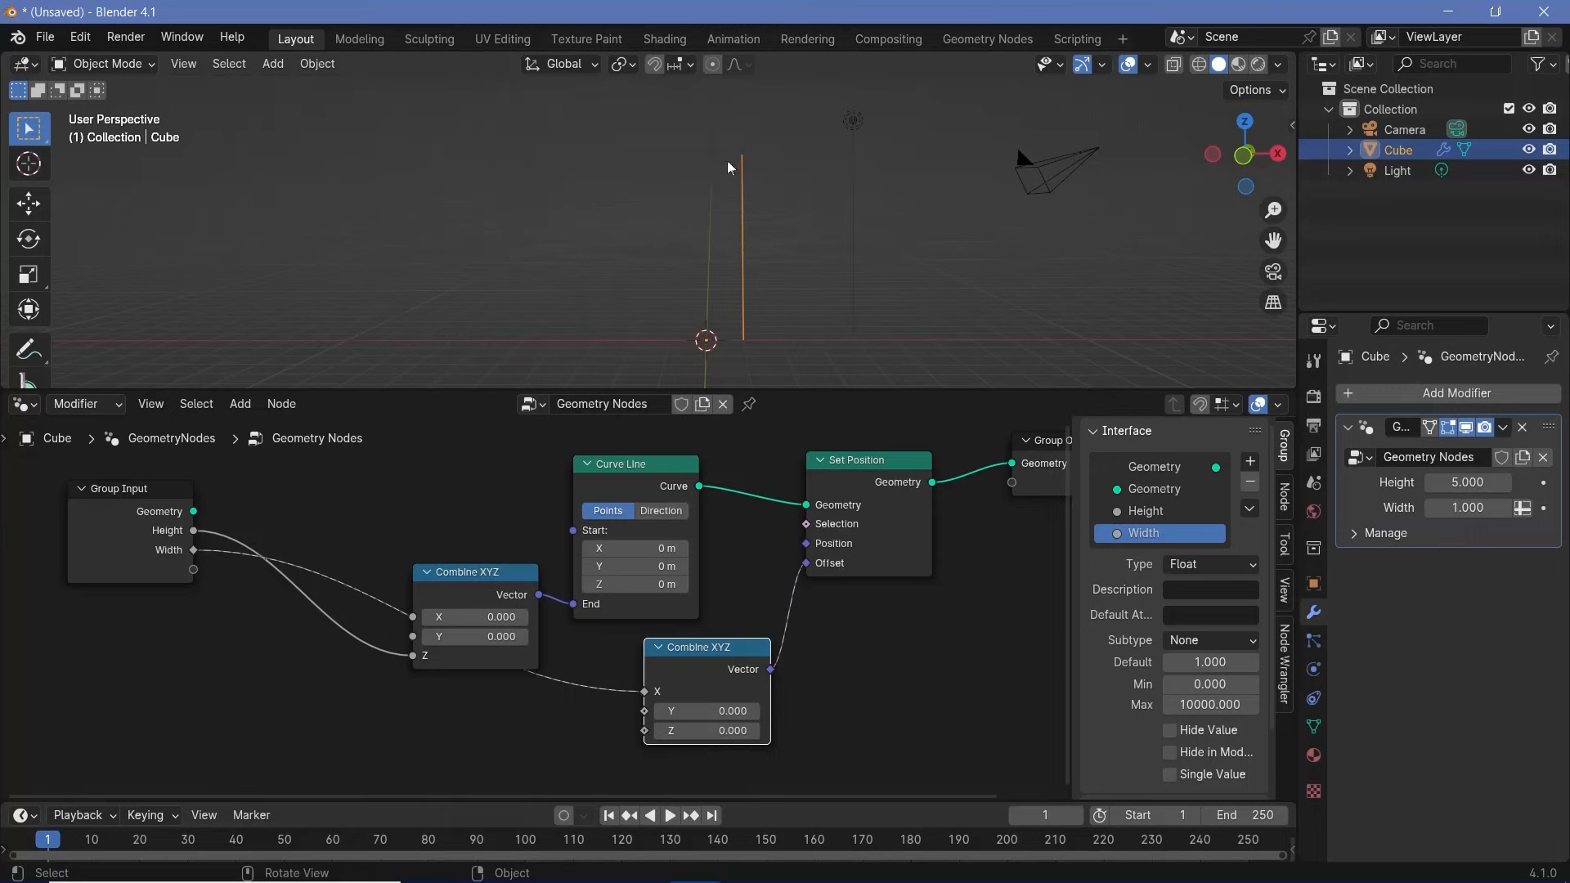
Step: Make room before the Group Output and insert a Resample Curve node between it and the Set Position node
{"action": "middle_click_drag", "start_coordinate": [1067, 492], "coordinate": [814, 520]}
{"action": "left_click_drag", "start_coordinate": [814, 519], "coordinate": [1046, 530]}
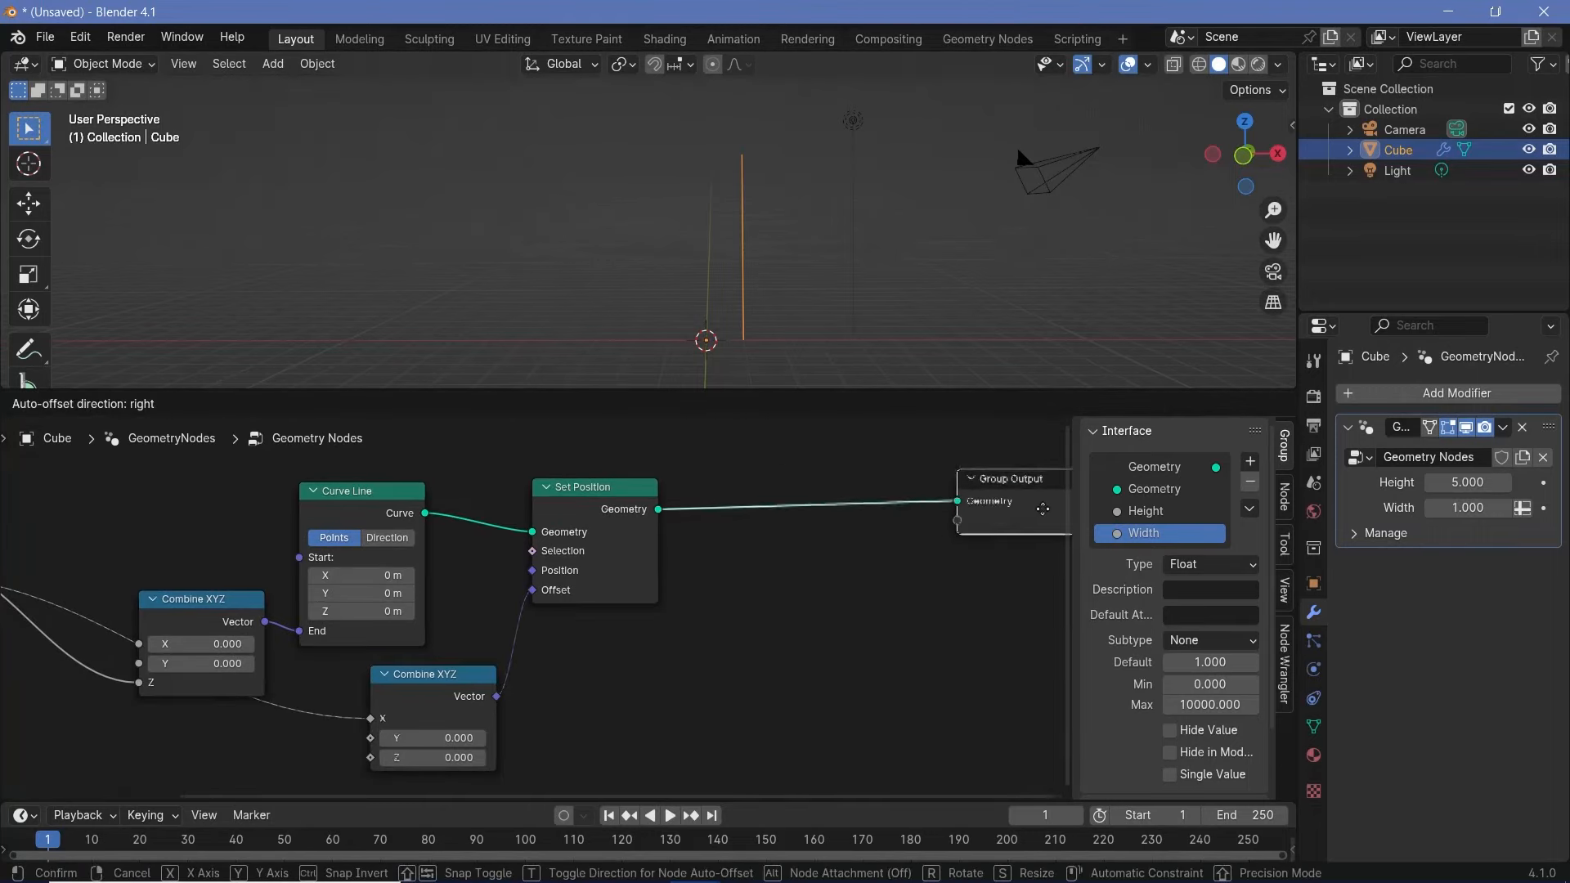
{"action": "middle_click_drag", "start_coordinate": [625, 543], "coordinate": [455, 547]}
{"action": "left_click", "coordinate": [456, 524]}
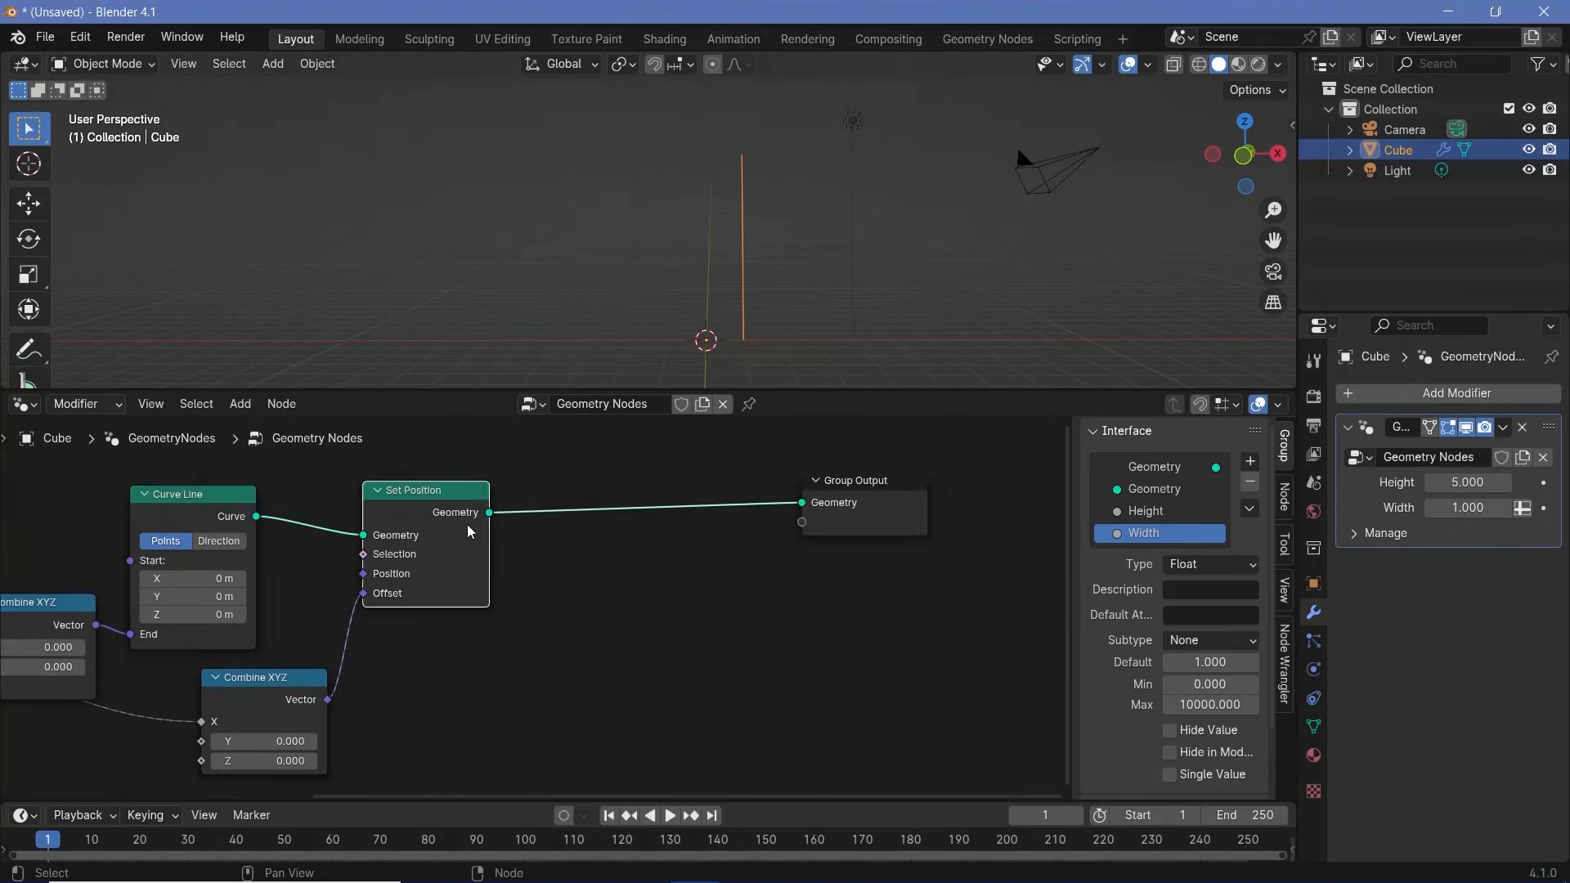
{"action": "middle_click_drag", "start_coordinate": [565, 480], "coordinate": [705, 480]}
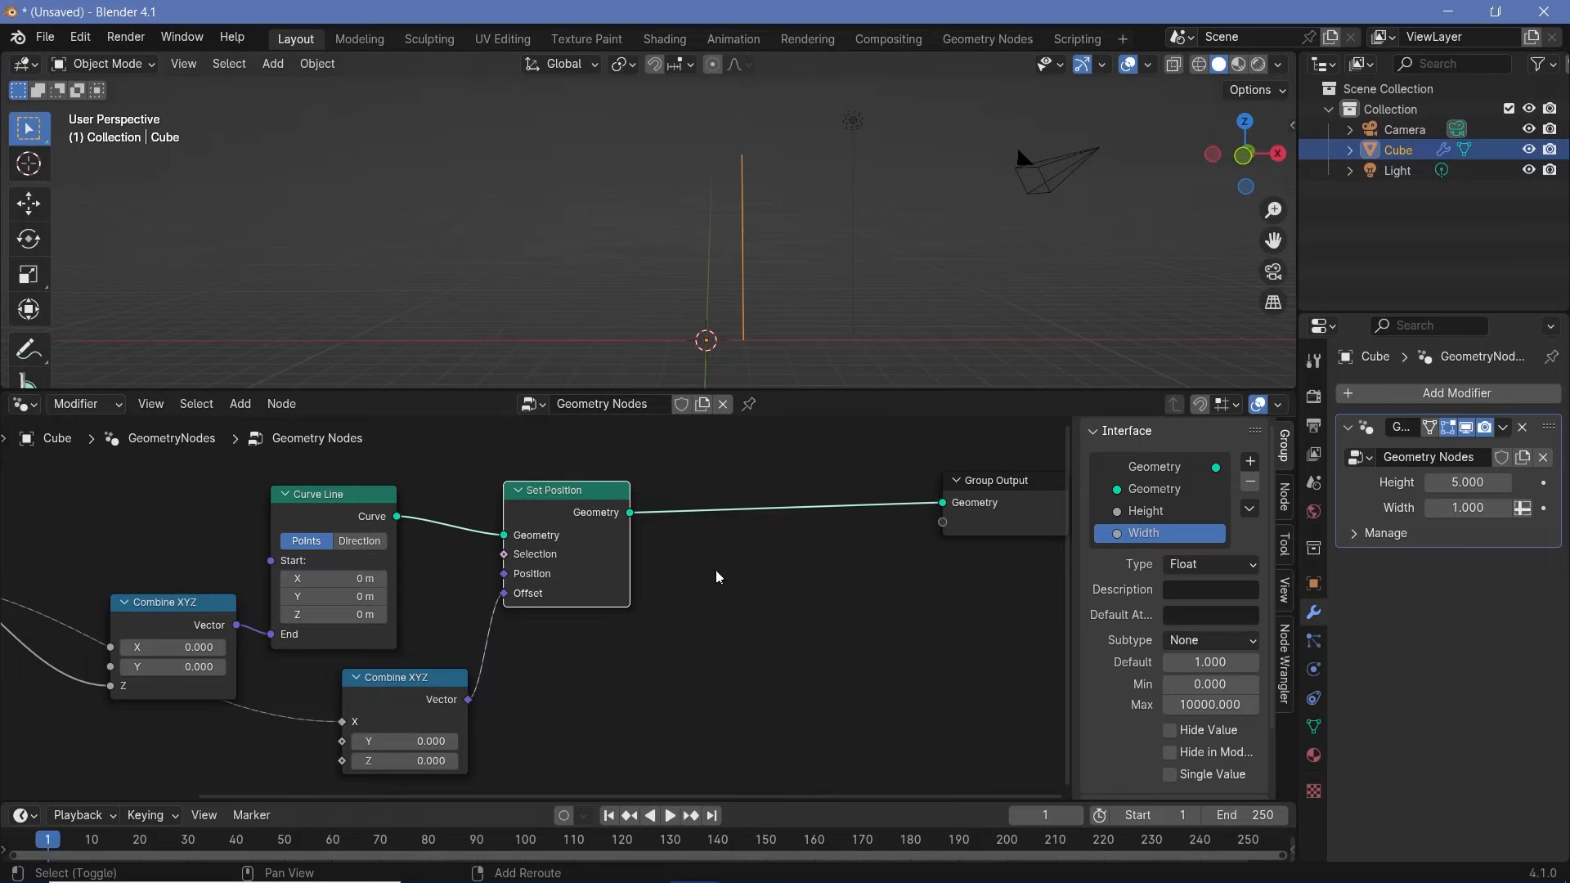
{"action": "key", "text": "shift+a"}
{"action": "type", "text": "resa"}
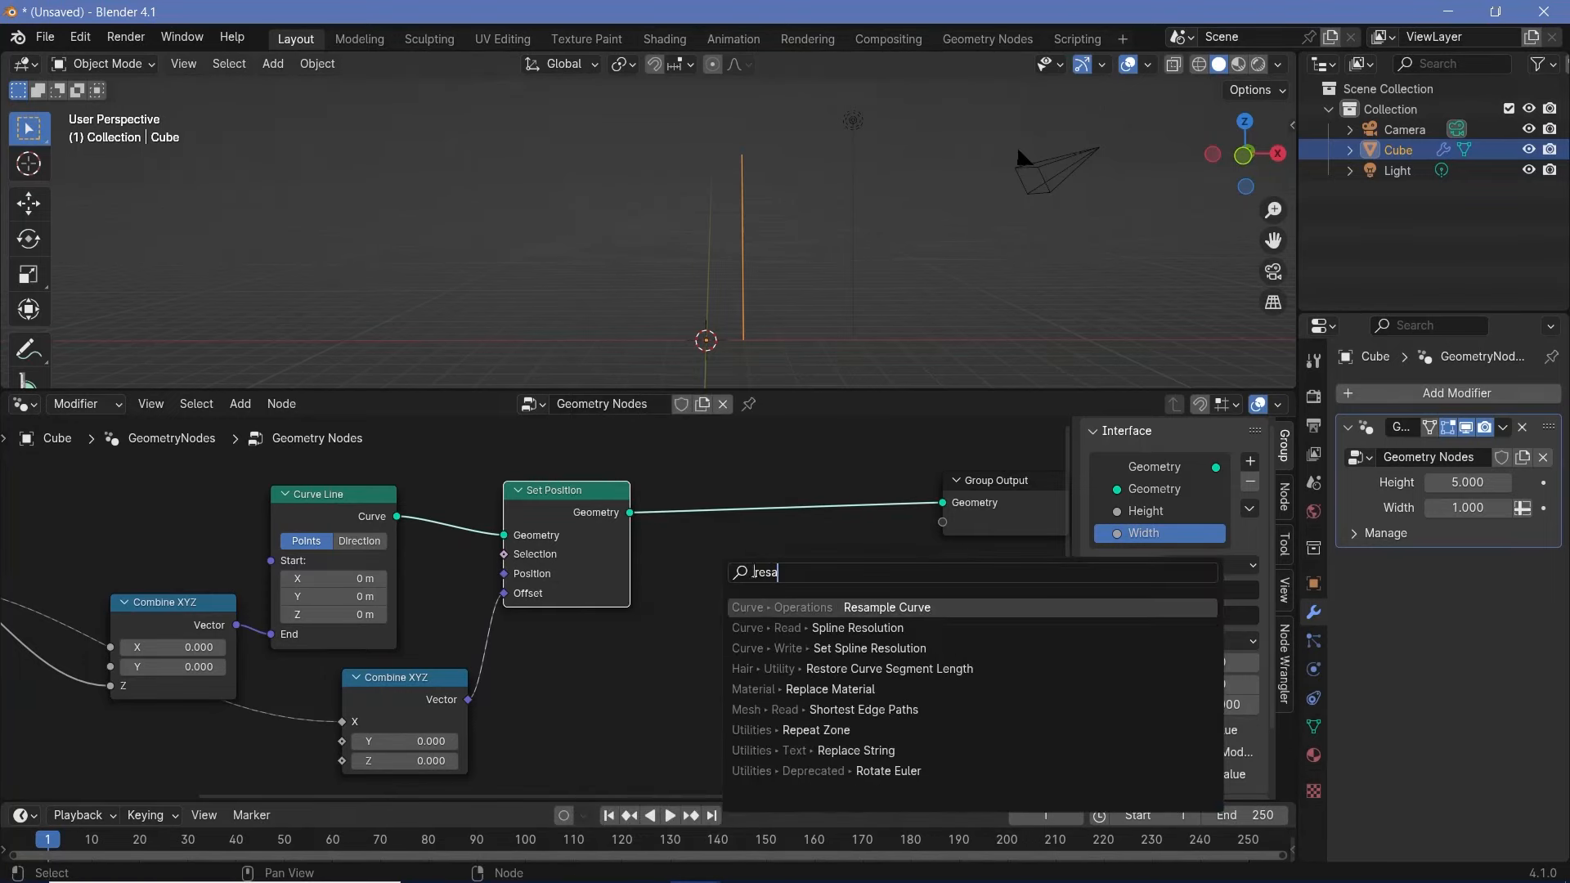
{"action": "key", "text": "Return"}
{"action": "left_click", "coordinate": [739, 467]}
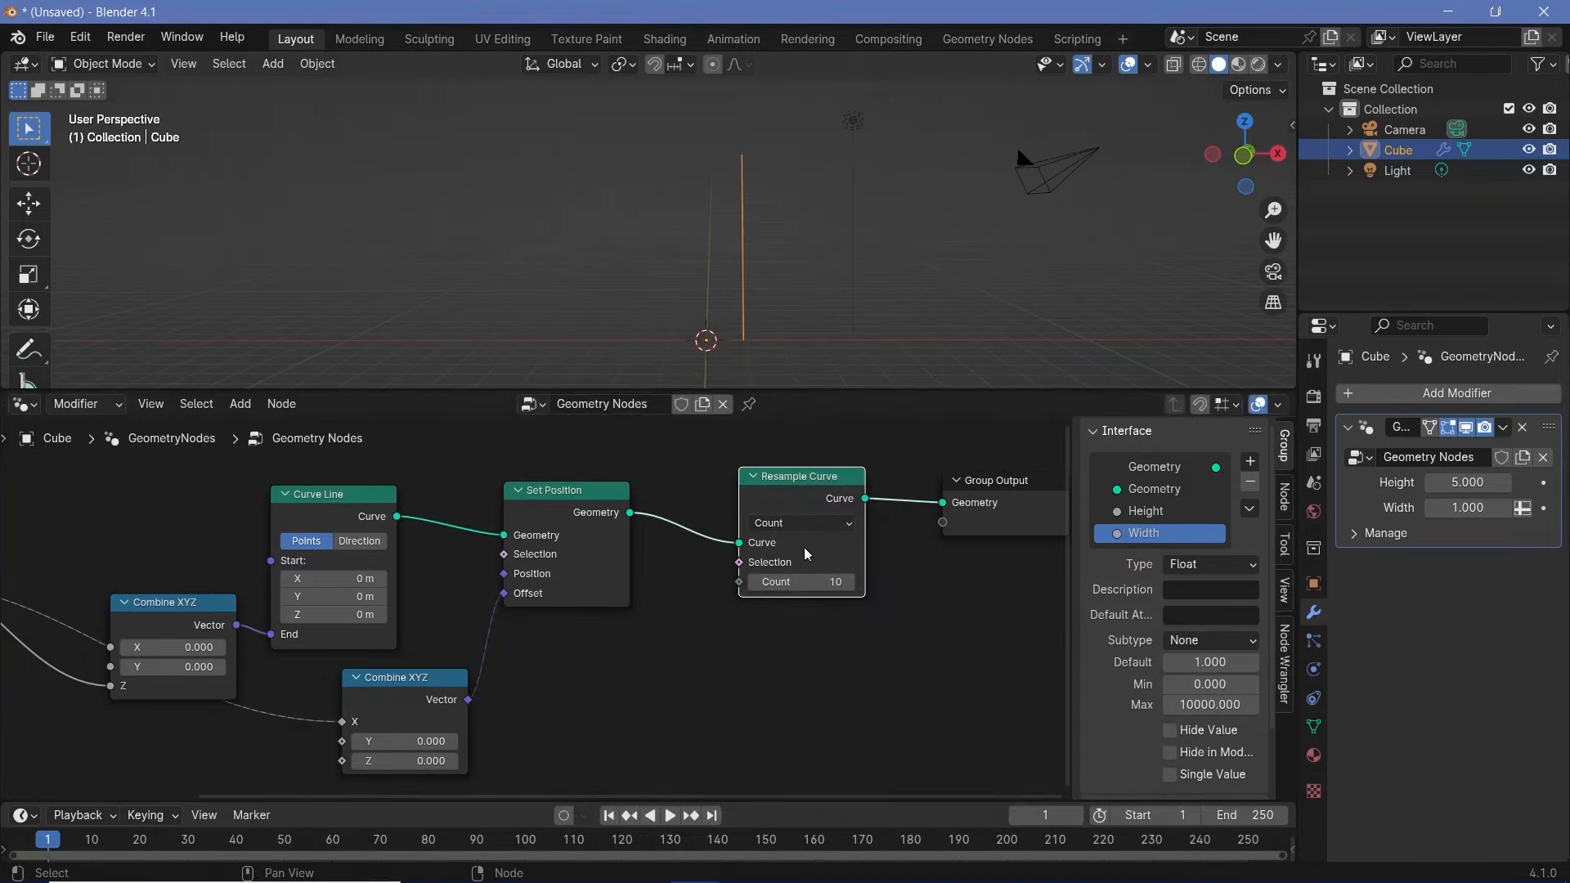
Step: Set the Resample Curve node's Count to 1000 and place the node close beside Set Position
{"action": "double_click", "coordinate": [818, 580]}
{"action": "left_click", "coordinate": [786, 619]}
{"action": "left_click", "coordinate": [810, 581]}
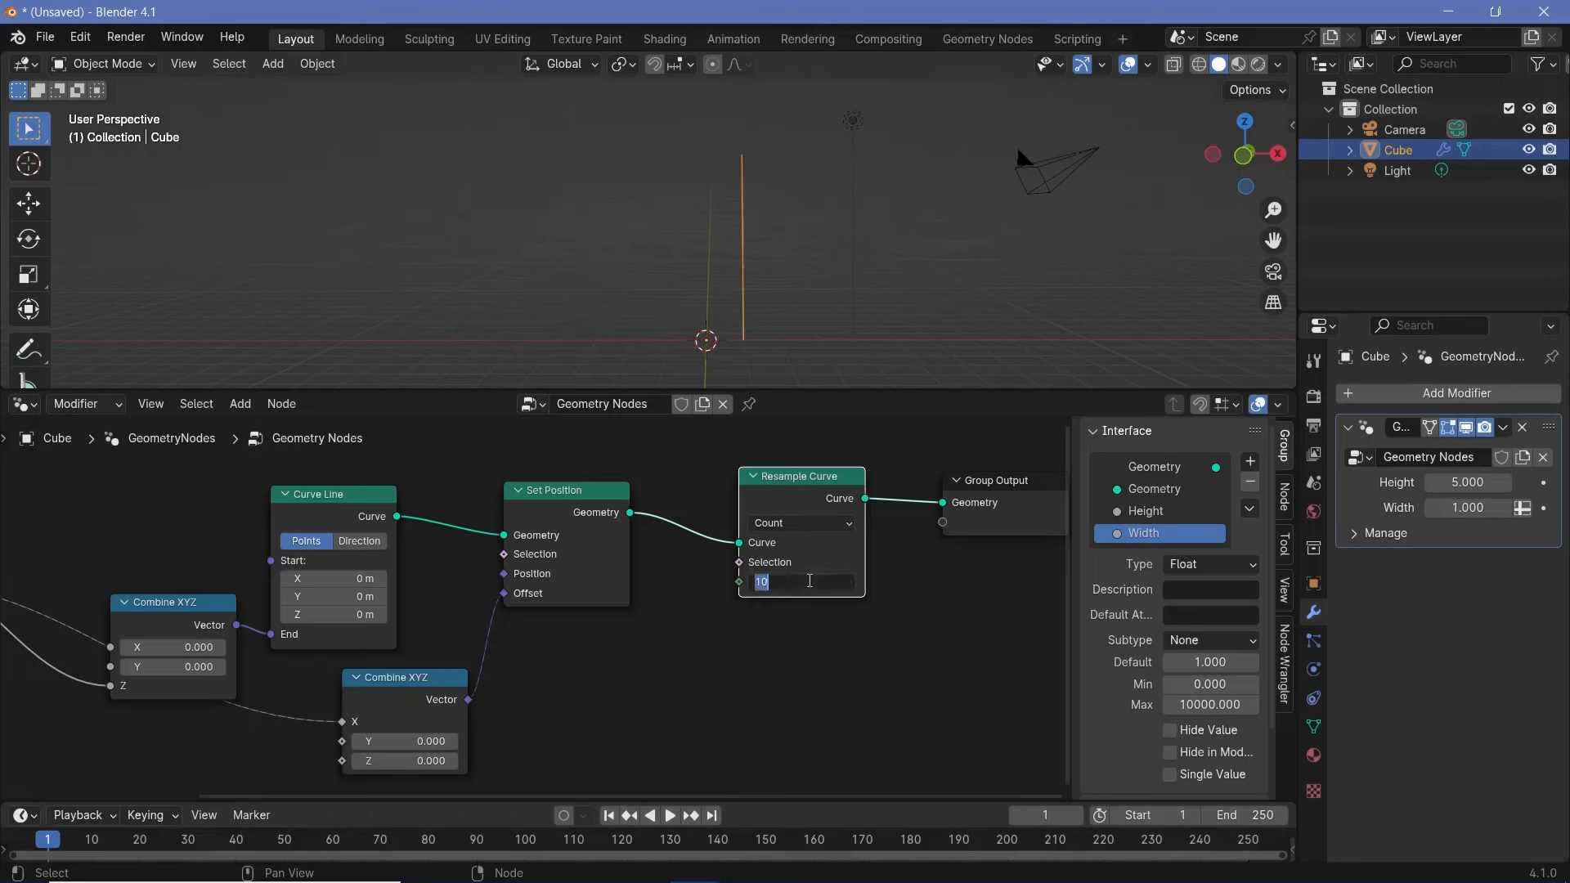
{"action": "type", "text": "1000"}
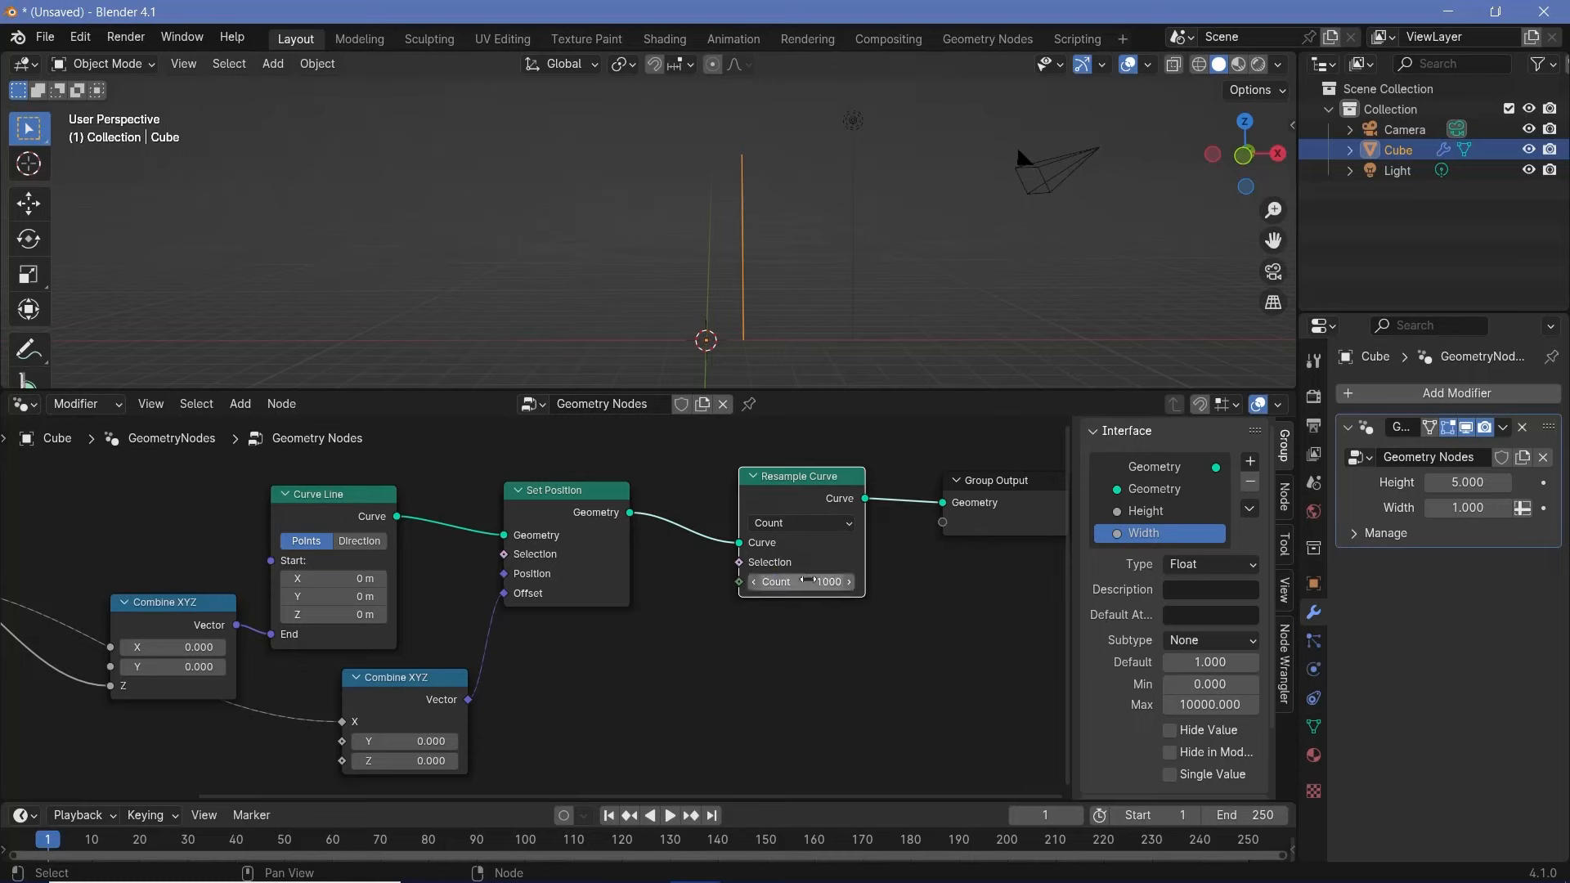
{"action": "key", "text": "Return"}
{"action": "left_click_drag", "start_coordinate": [817, 495], "coordinate": [749, 509]}
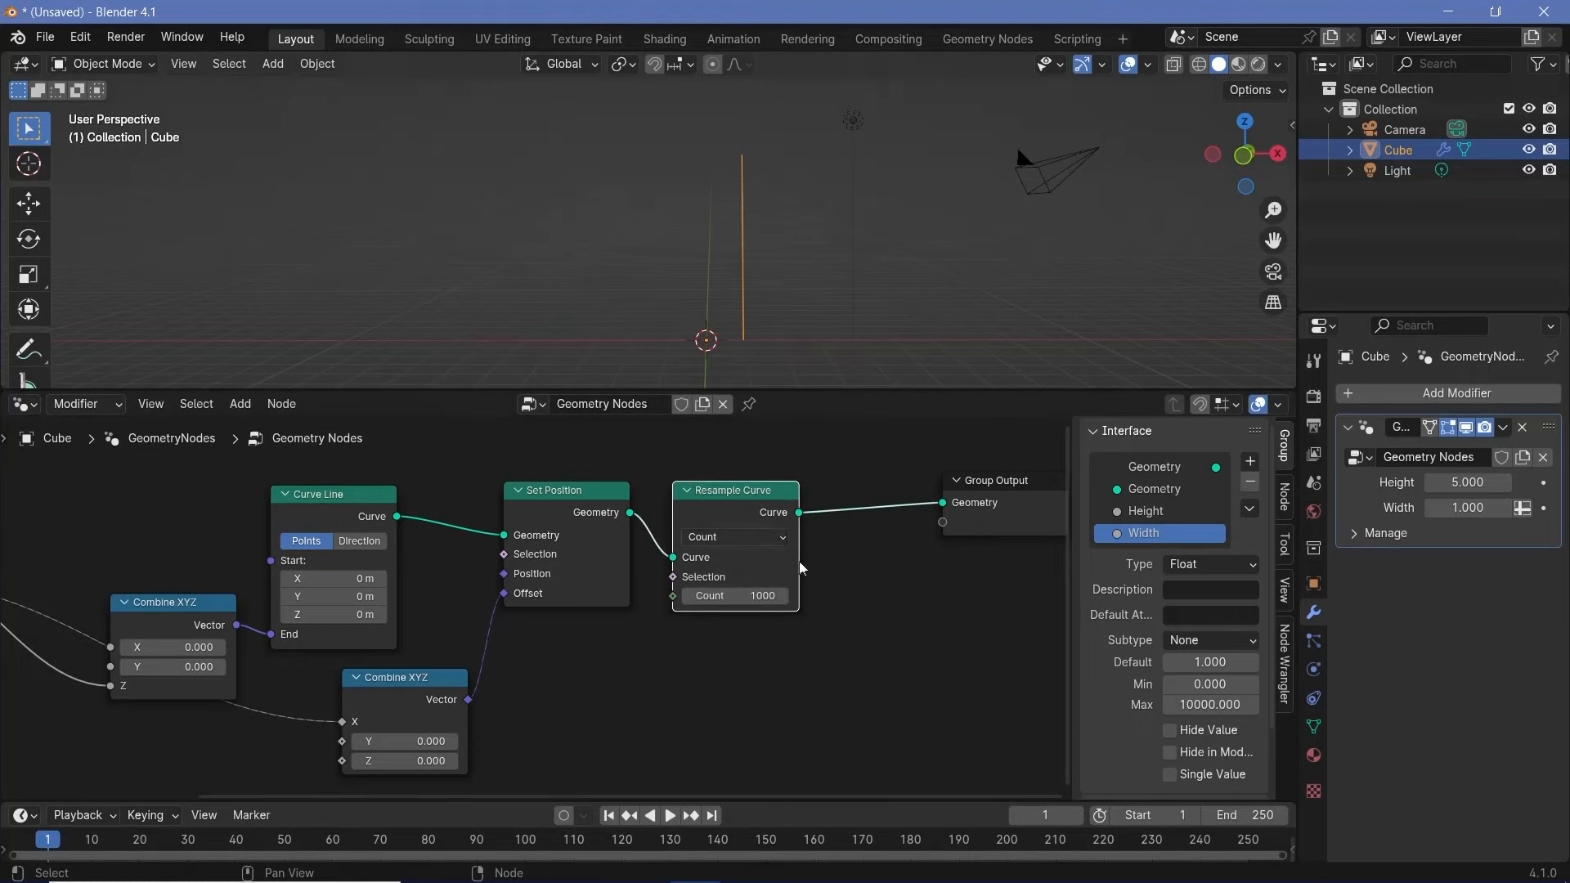
Step: Insert a duplicate of the Set Position node between Resample Curve and Group Output and set its X offset to 0
{"action": "middle_click_drag", "start_coordinate": [916, 598], "coordinate": [742, 617]}
{"action": "left_click_drag", "start_coordinate": [853, 511], "coordinate": [1029, 511]}
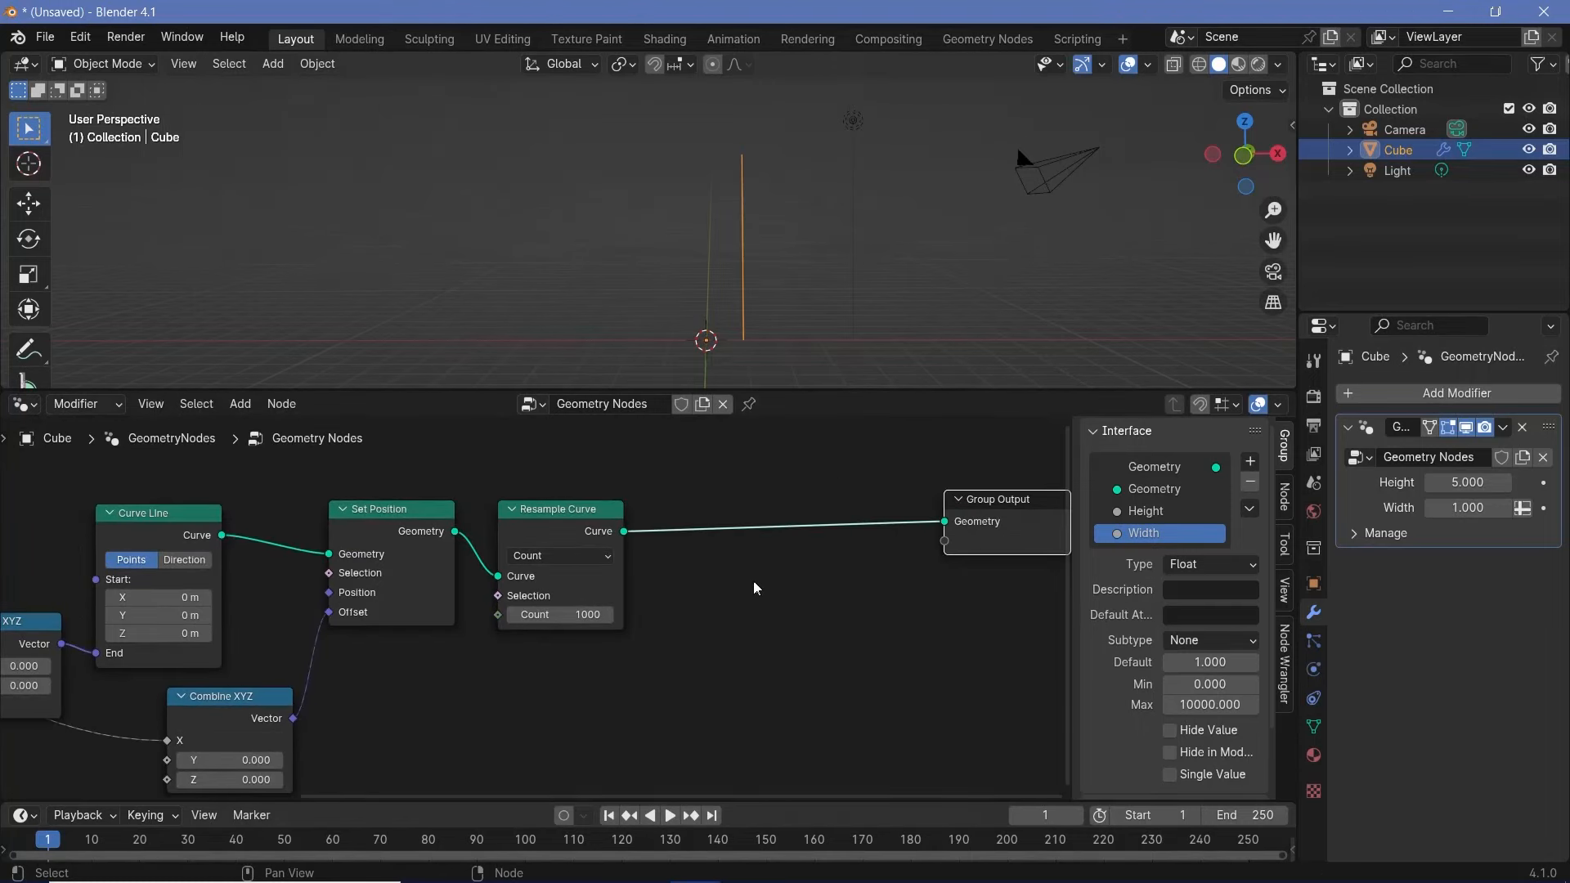
{"action": "middle_click_drag", "start_coordinate": [757, 589], "coordinate": [645, 587]}
{"action": "left_click", "coordinate": [308, 524]}
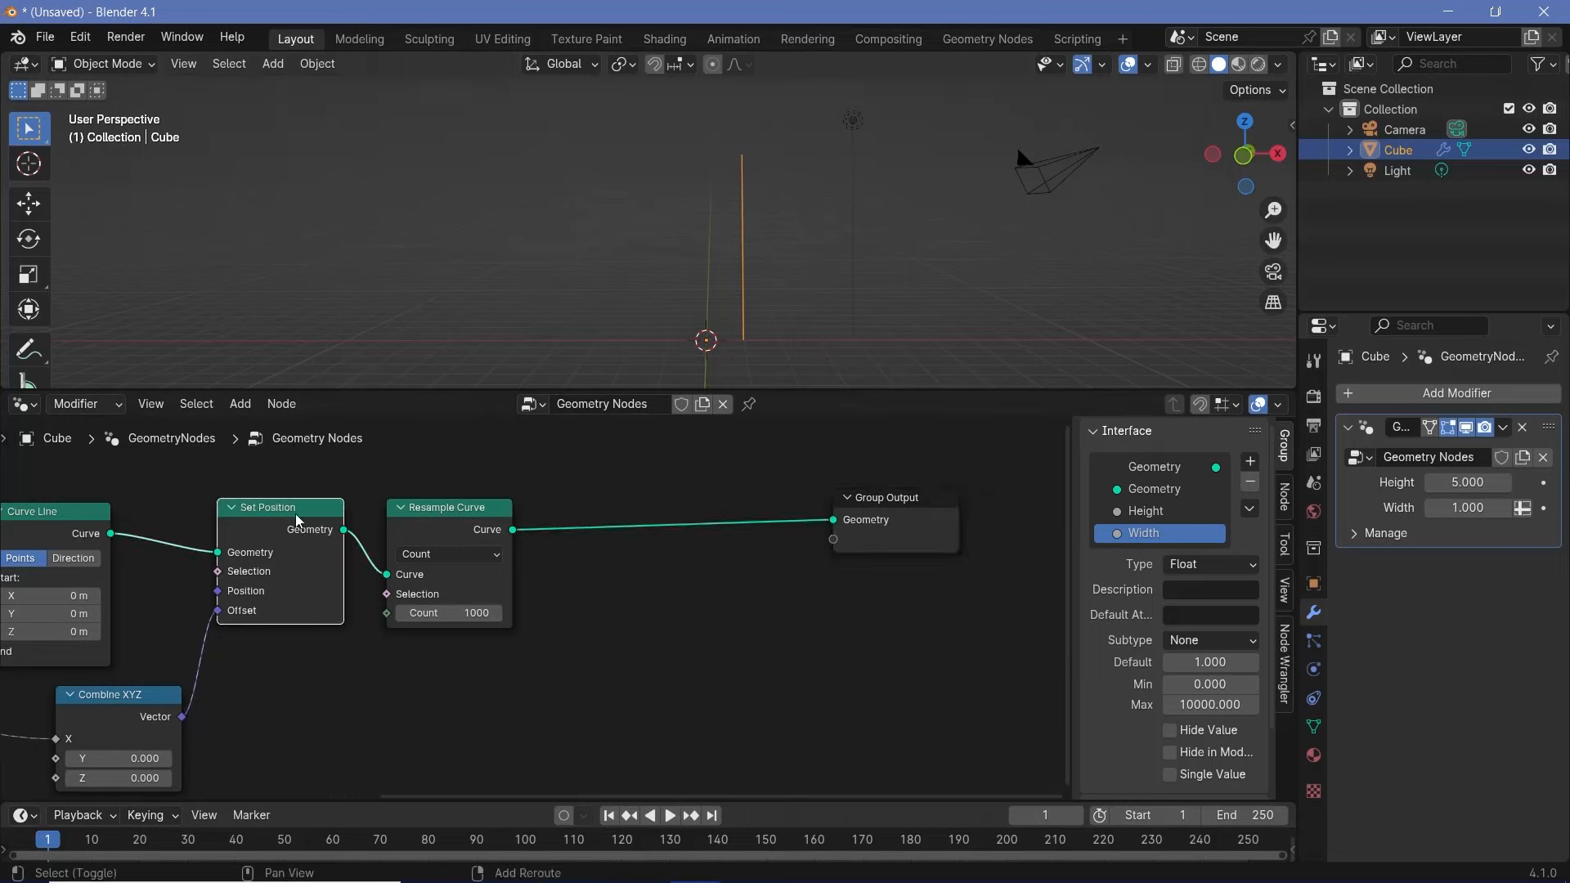
{"action": "key", "text": "shift+d"}
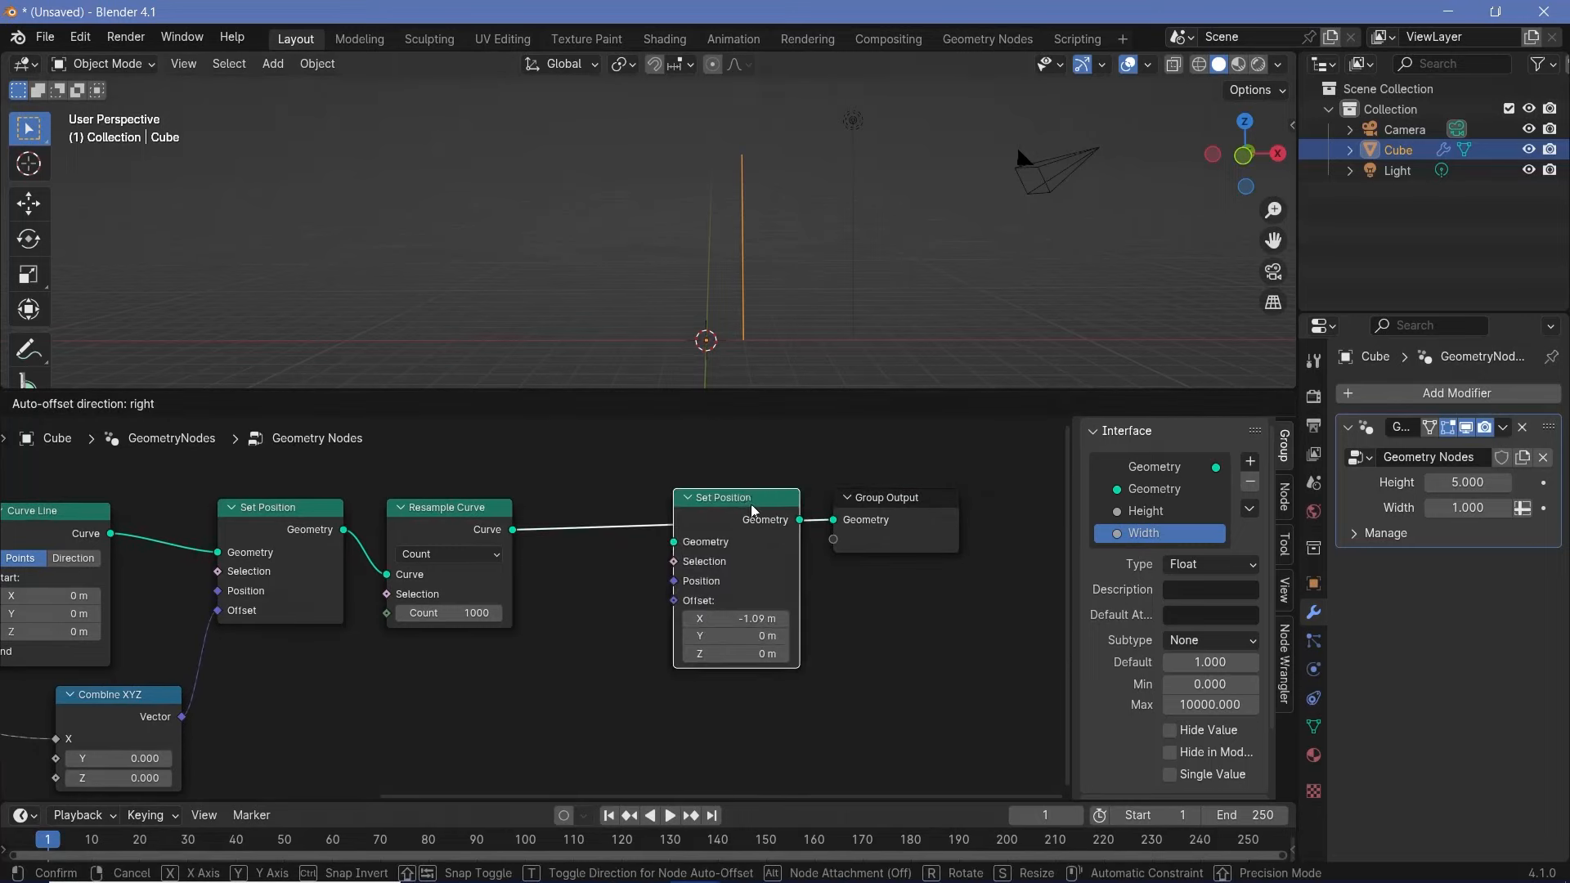
{"action": "left_click", "coordinate": [824, 655]}
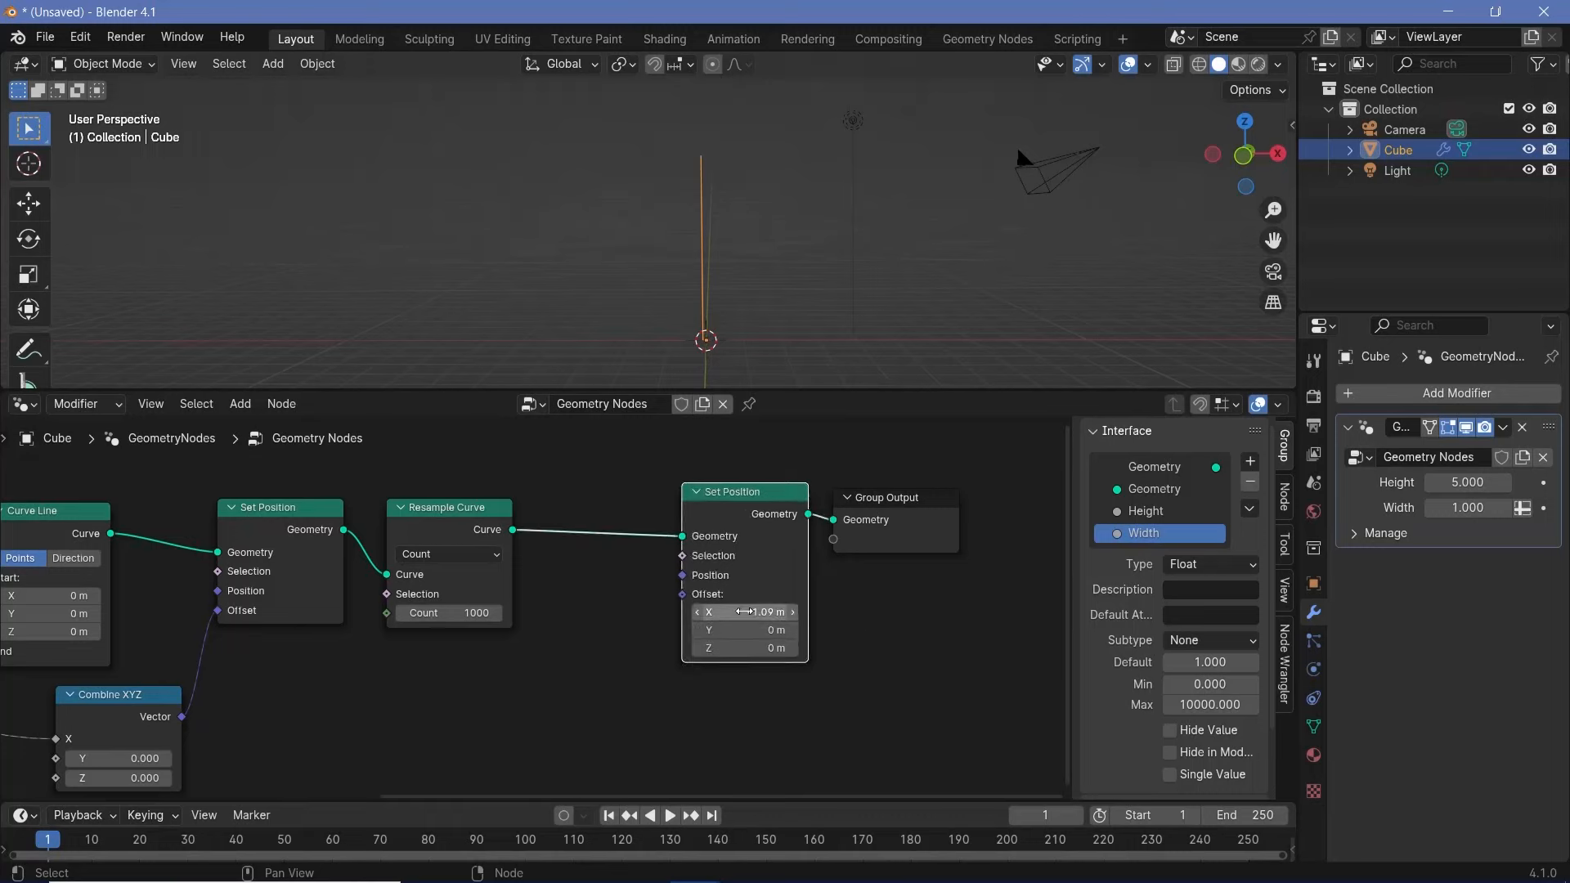
{"action": "double_click", "coordinate": [744, 611]}
{"action": "type", "text": "0"}
{"action": "key", "text": "Return"}
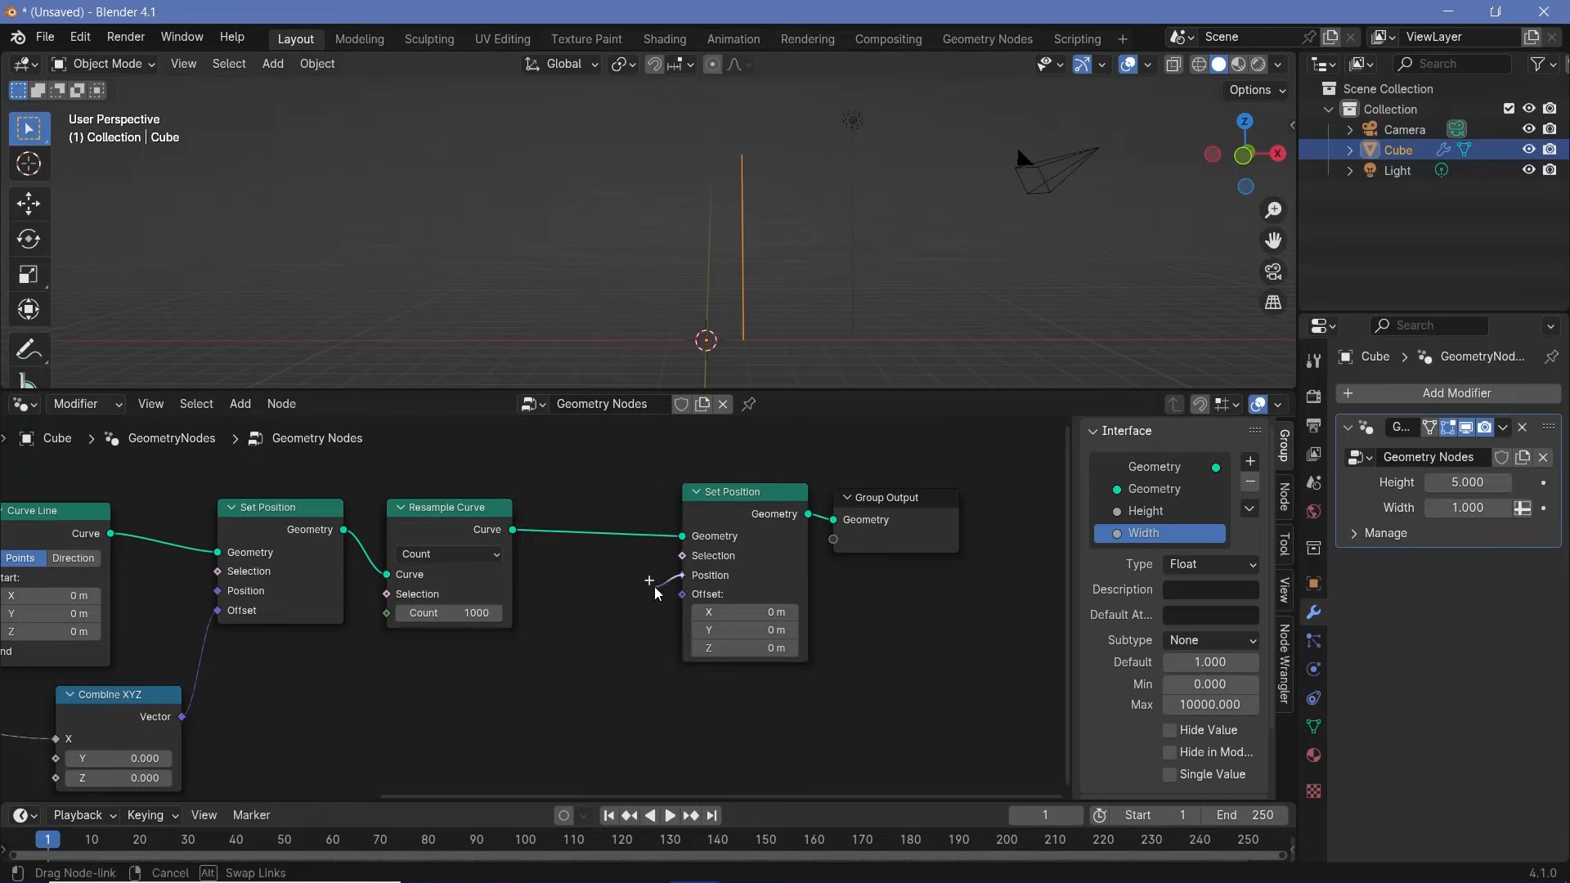
Step: Add a Position node below the Resample Curve node
{"action": "scroll", "coordinate": [632, 621], "scroll_direction": "up", "scroll_amount": 2}
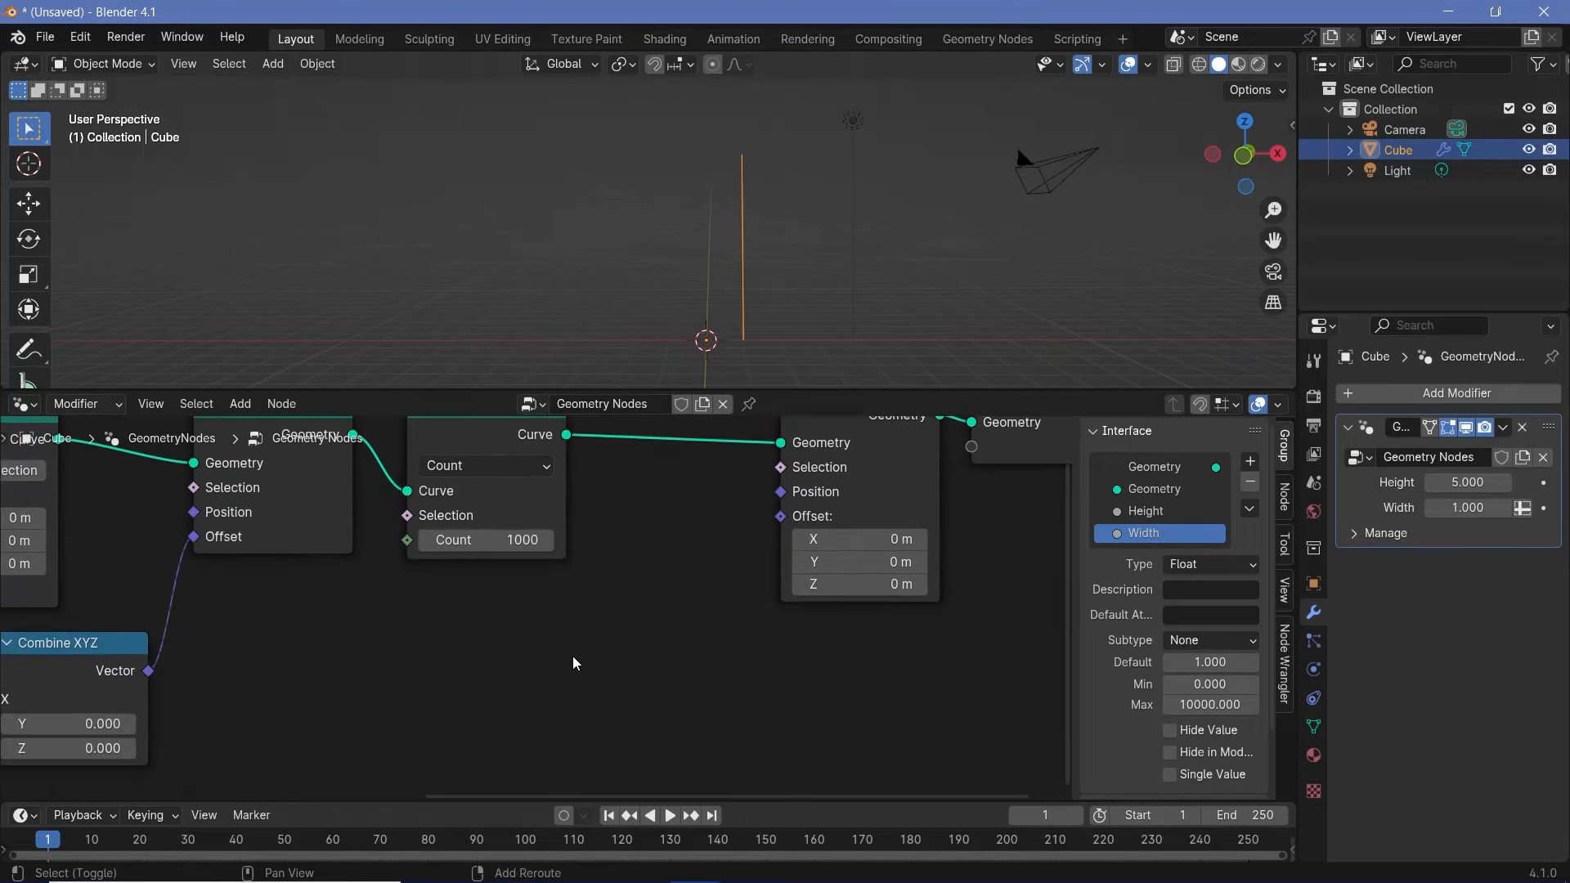
{"action": "key", "text": "shift+a"}
{"action": "type", "text": "s"}
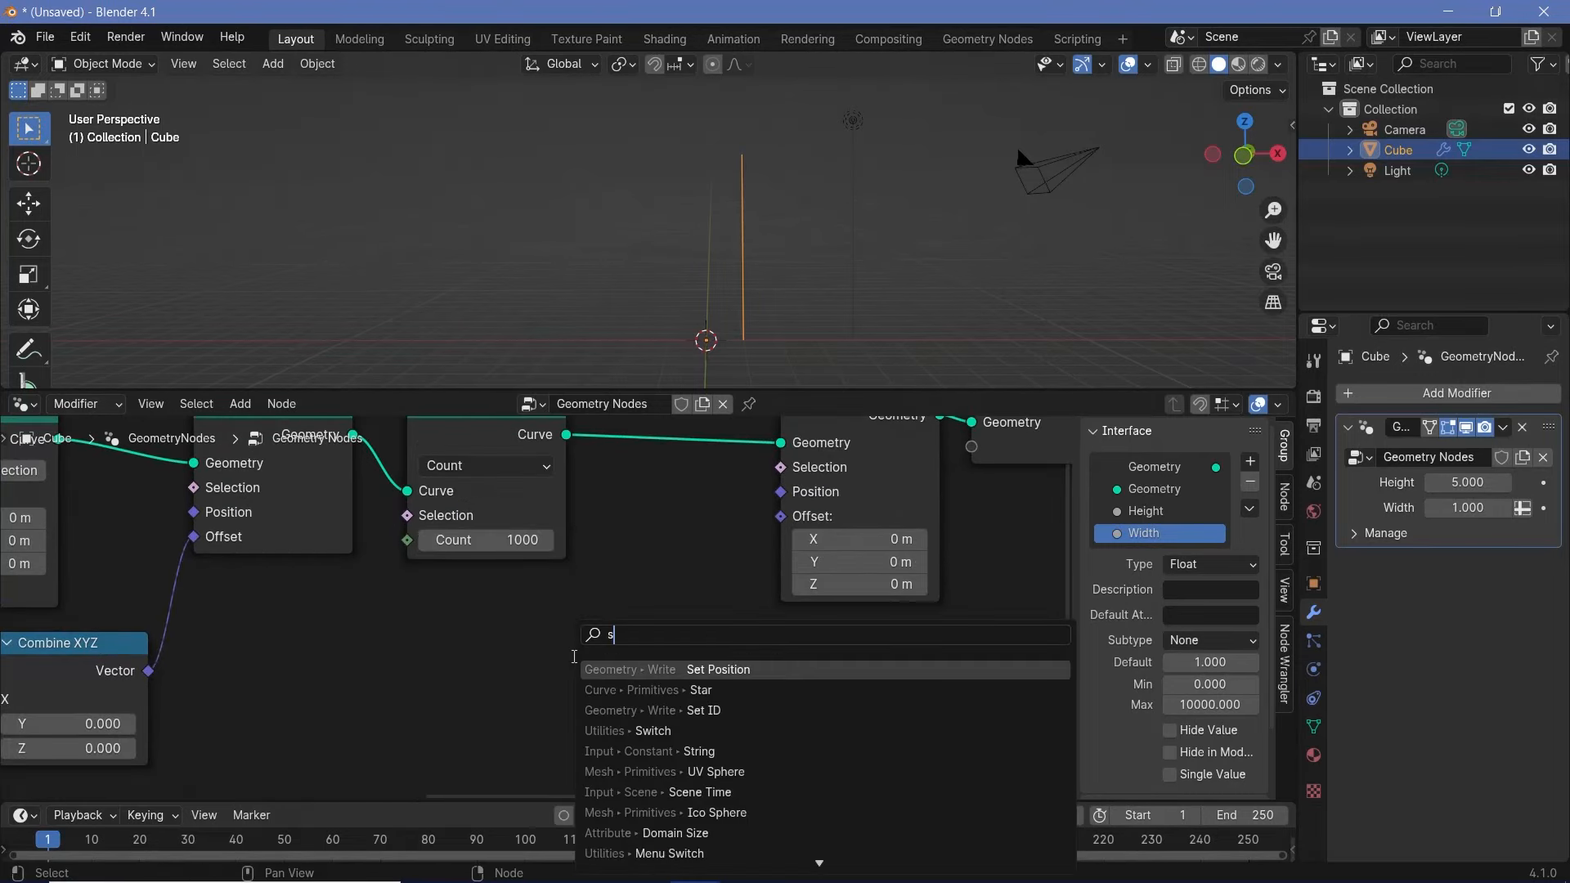
{"action": "key", "text": "BackSpace"}
{"action": "type", "text": "po"}
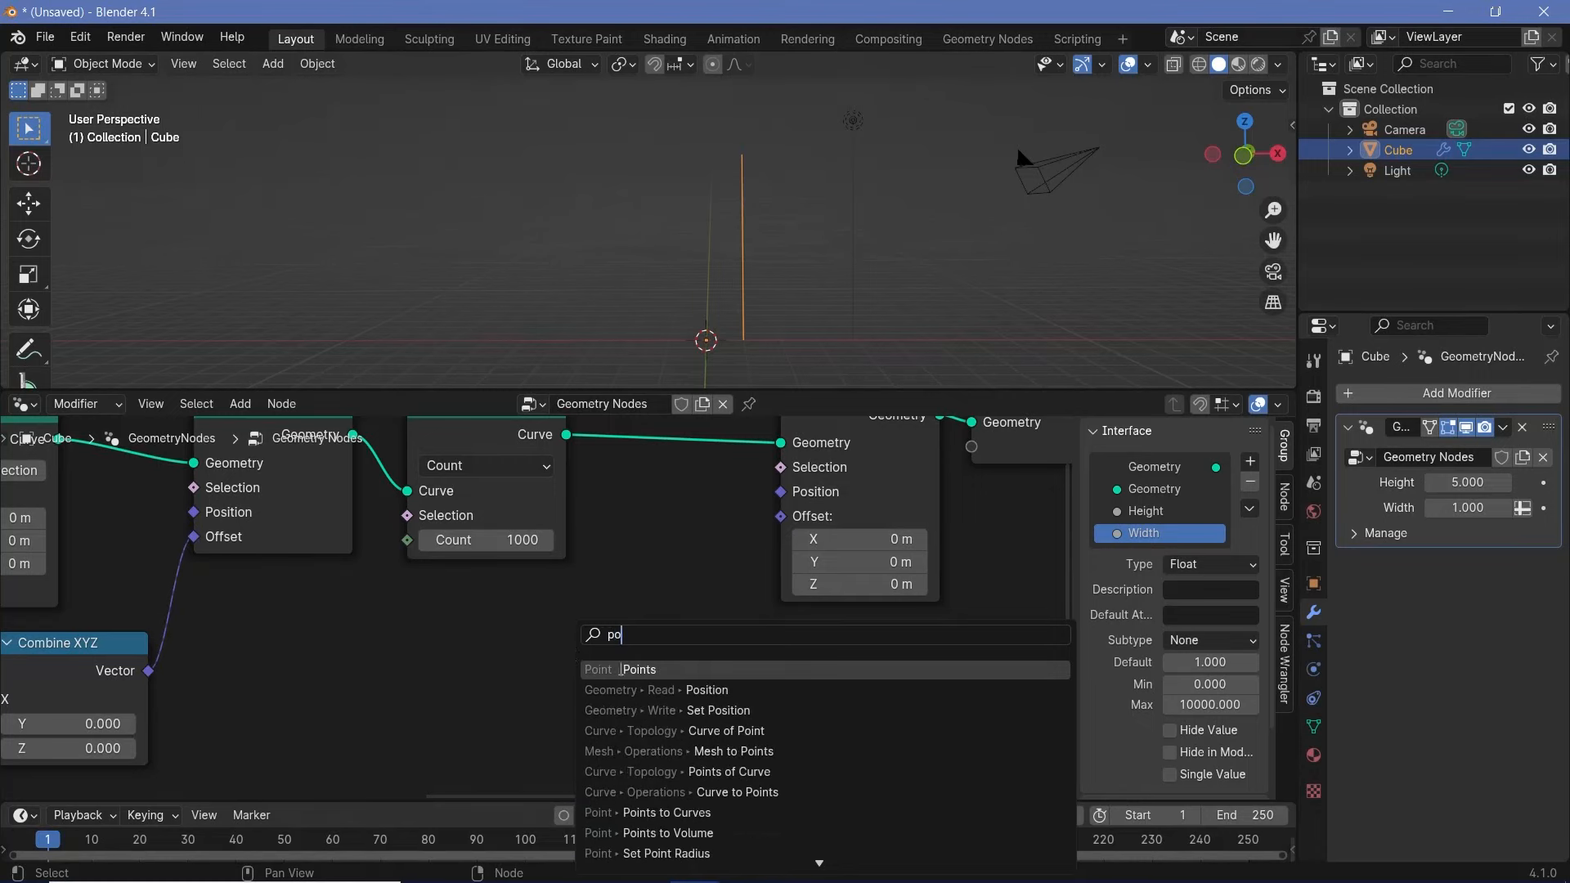
{"action": "left_click", "coordinate": [618, 688]}
{"action": "left_click", "coordinate": [548, 667]}
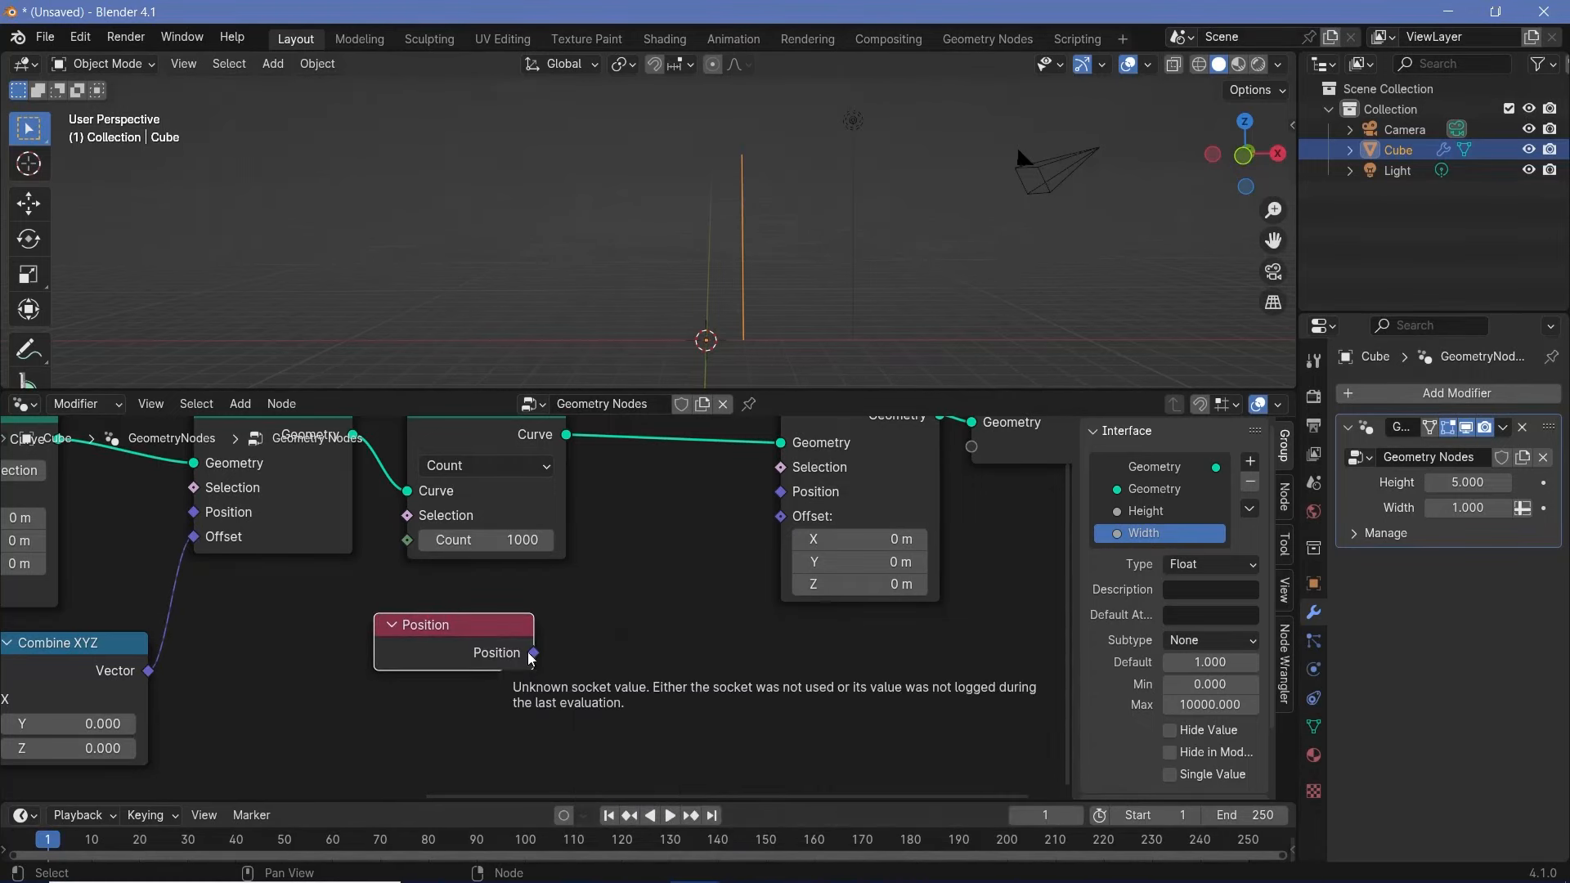
Step: Draw annotation arrows in the 3D view from the world origin to several points along the vertical line
{"action": "middle_click_drag", "start_coordinate": [709, 340], "coordinate": [703, 252]}
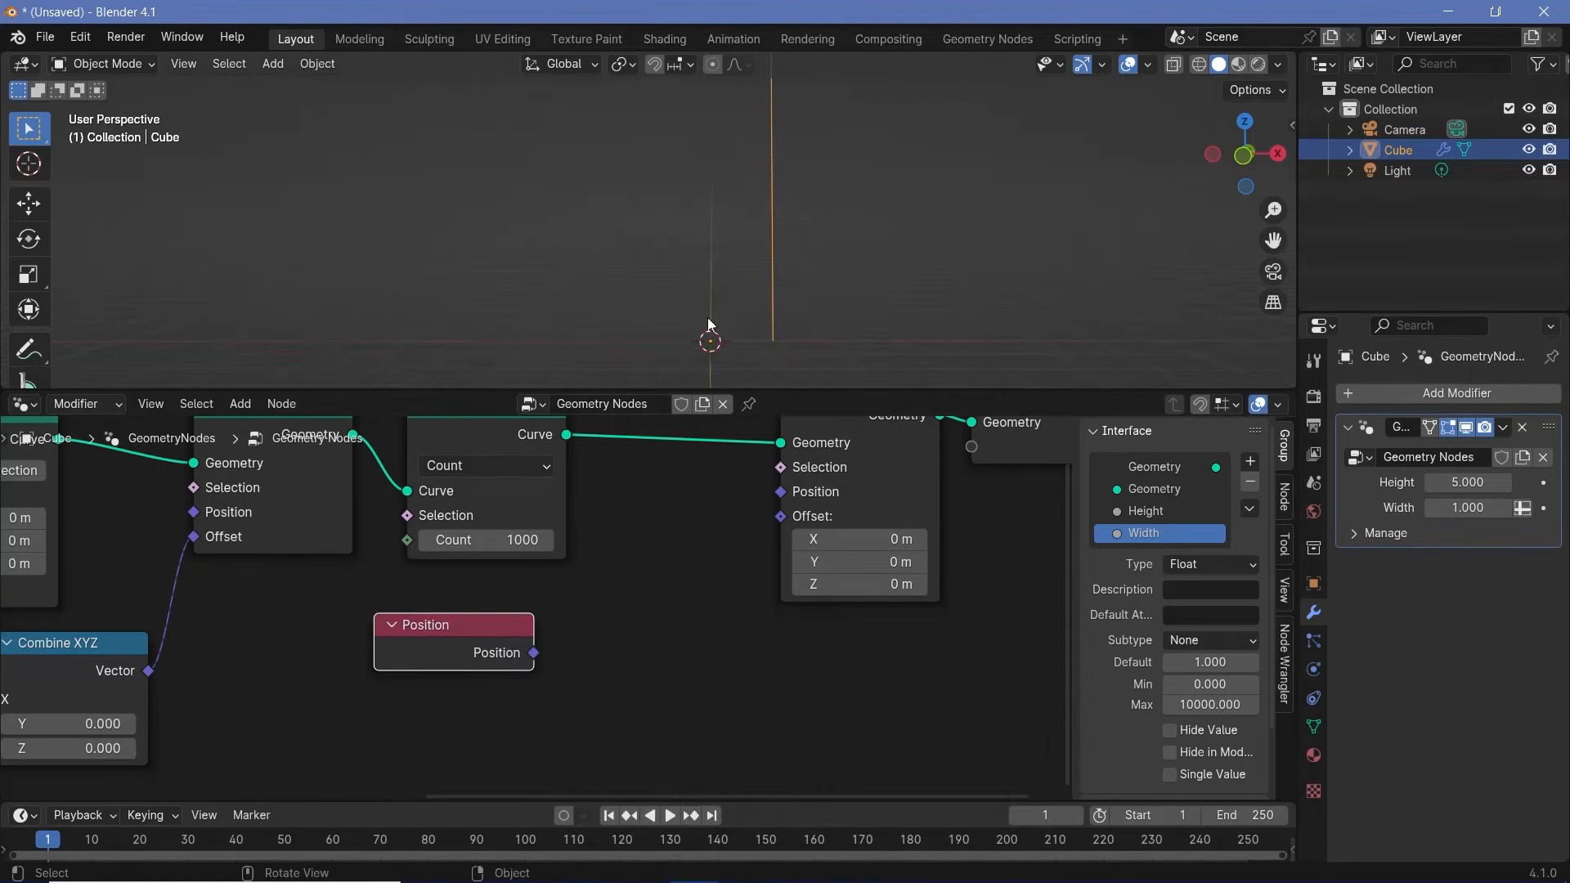
{"action": "key", "text": "d"}
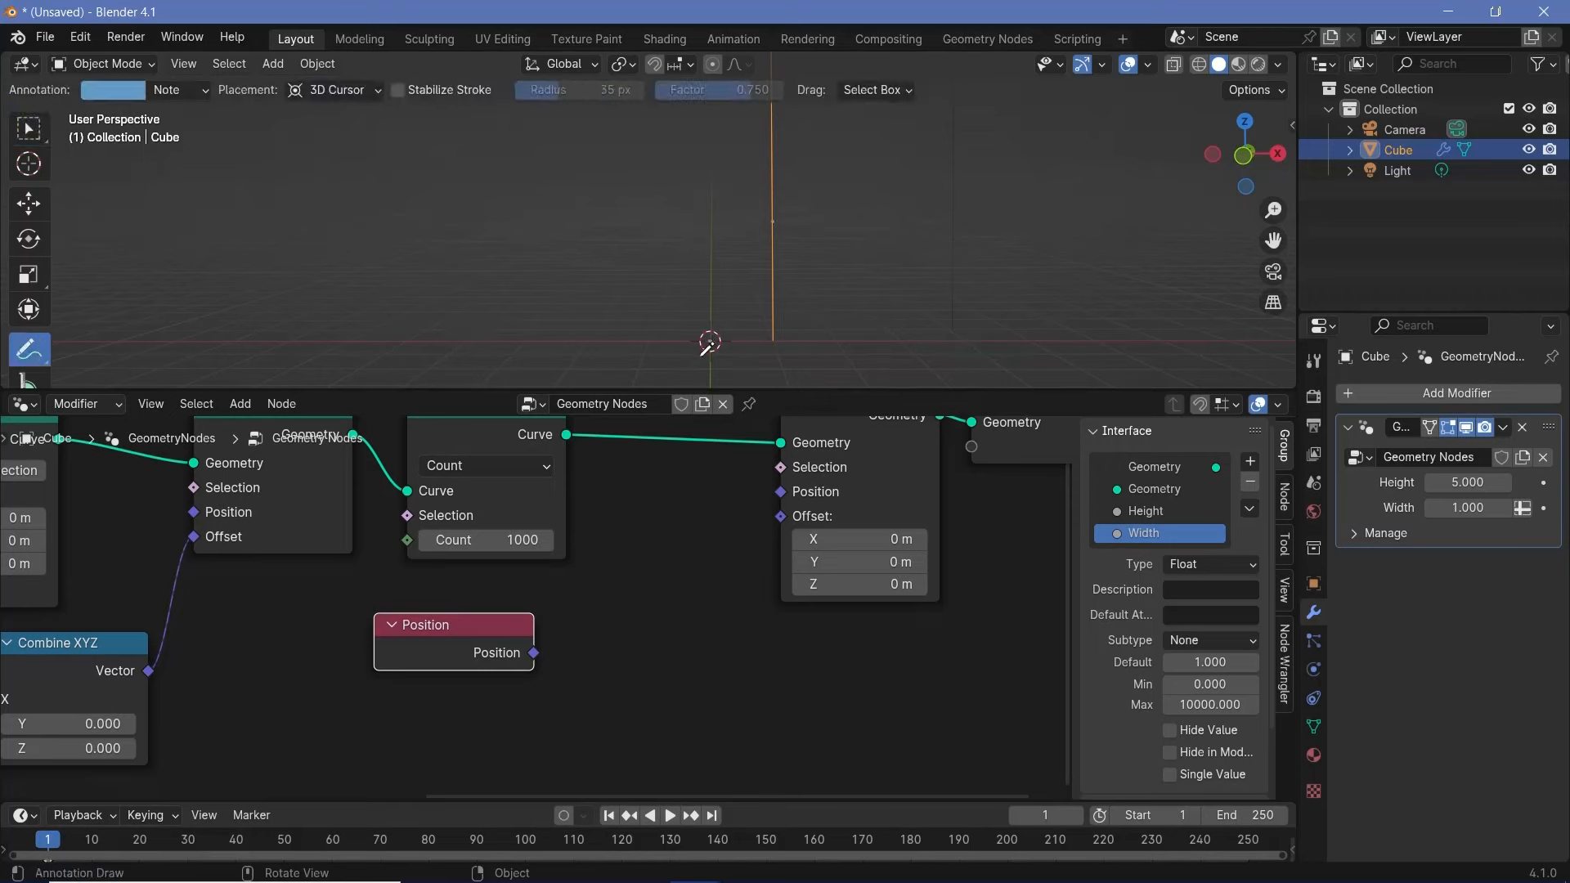
{"action": "left_click_drag", "start_coordinate": [711, 339], "coordinate": [773, 215]}
{"action": "left_click_drag", "start_coordinate": [710, 341], "coordinate": [777, 201]}
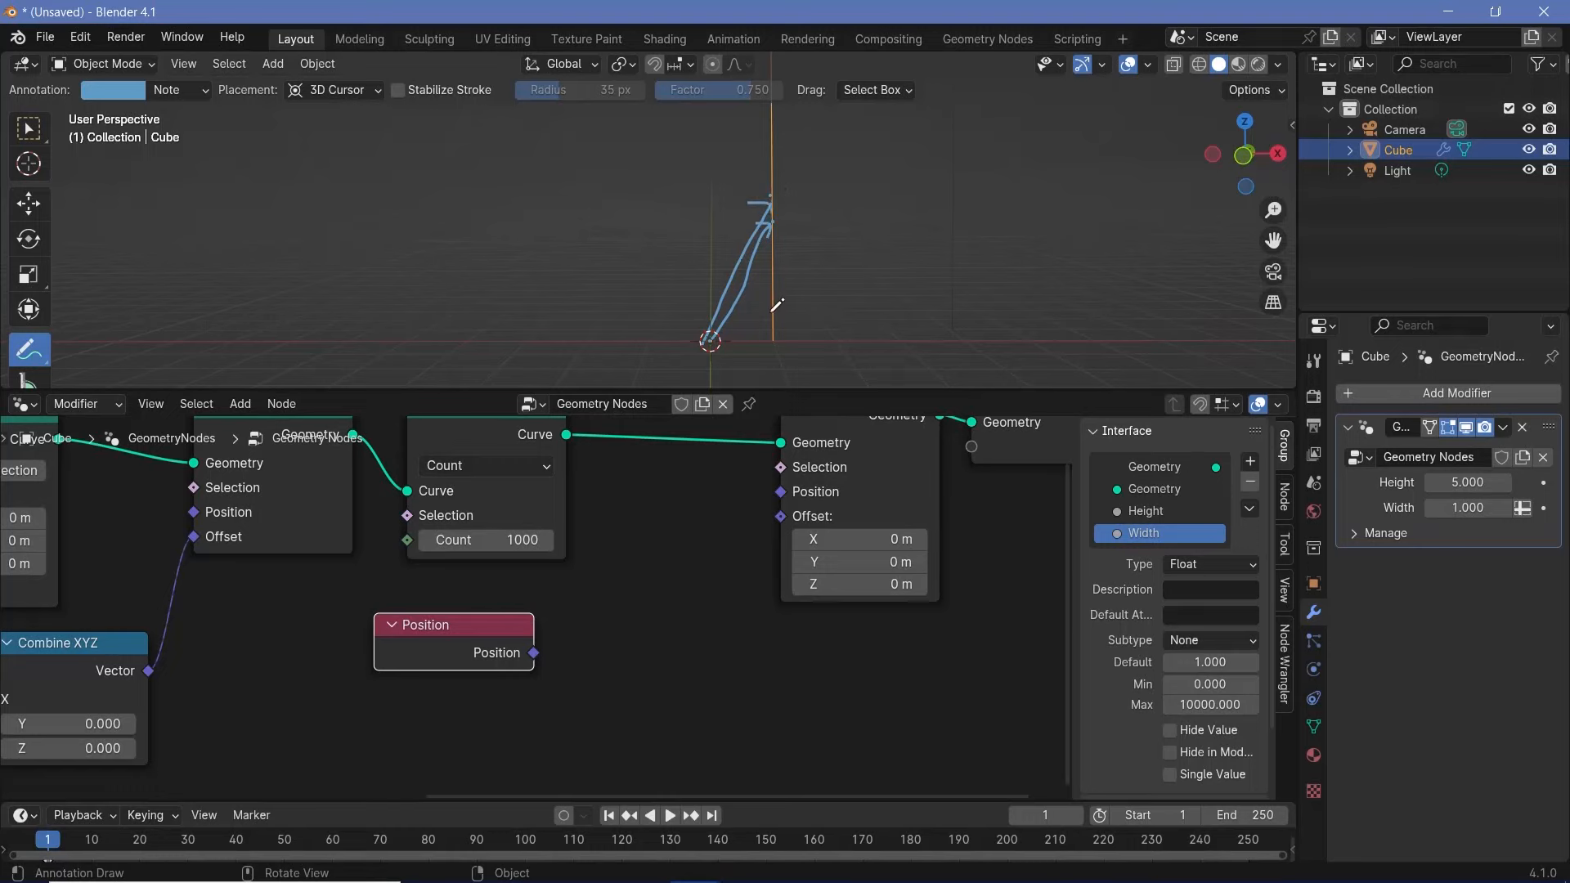
{"action": "left_click_drag", "start_coordinate": [710, 341], "coordinate": [770, 312]}
{"action": "mouse_move", "coordinate": [720, 262]}
{"action": "middle_mouse_down"}
{"action": "mouse_move", "coordinate": [736, 263]}
{"action": "mouse_move", "coordinate": [683, 283]}
{"action": "mouse_move", "coordinate": [711, 291]}
{"action": "mouse_move", "coordinate": [654, 288]}
{"action": "mouse_move", "coordinate": [692, 296]}
{"action": "mouse_move", "coordinate": [786, 260]}
{"action": "mouse_move", "coordinate": [753, 340]}
{"action": "mouse_move", "coordinate": [741, 225]}
{"action": "mouse_move", "coordinate": [715, 319]}
{"action": "mouse_move", "coordinate": [678, 195]}
{"action": "middle_mouse_up"}
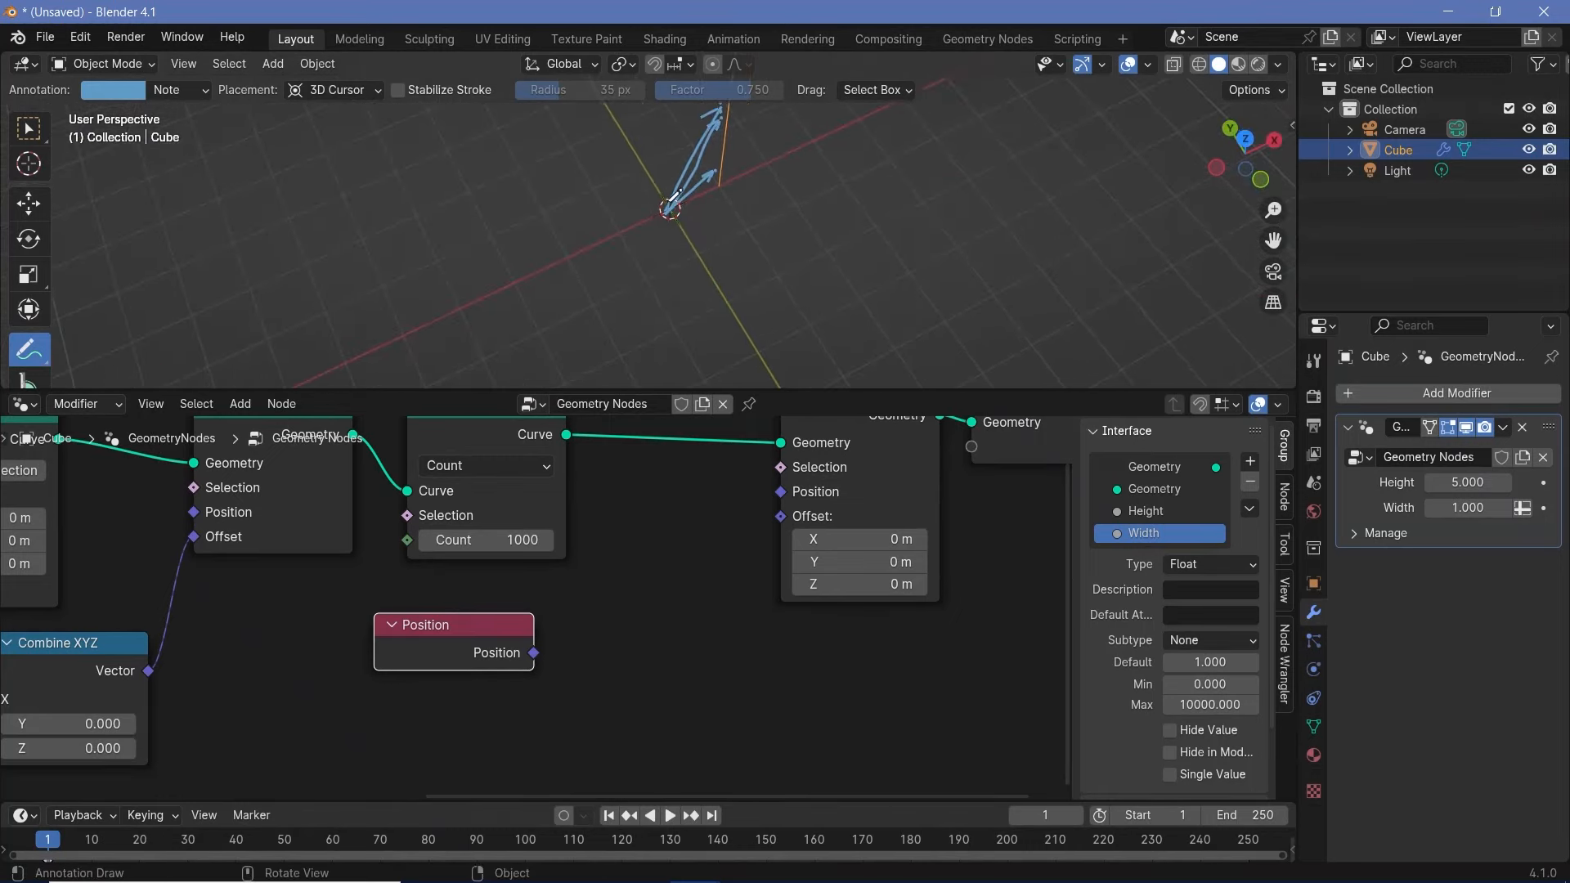
Step: Sketch annotation arrows and arcs showing the vectors rotated around the vertical axis at the world origin
{"action": "left_click_drag", "start_coordinate": [671, 203], "coordinate": [670, 149]}
{"action": "key", "text": "ctrl+z"}
{"action": "left_click_drag", "start_coordinate": [729, 160], "coordinate": [684, 132]}
{"action": "mouse_move", "coordinate": [665, 206]}
{"action": "left_mouse_down"}
{"action": "mouse_move", "coordinate": [524, 146]}
{"action": "mouse_move", "coordinate": [542, 142]}
{"action": "left_mouse_up"}
{"action": "mouse_move", "coordinate": [718, 112]}
{"action": "left_mouse_down"}
{"action": "mouse_move", "coordinate": [661, 108]}
{"action": "mouse_move", "coordinate": [539, 142]}
{"action": "left_mouse_up"}
{"action": "left_click_drag", "start_coordinate": [541, 129], "coordinate": [545, 150]}
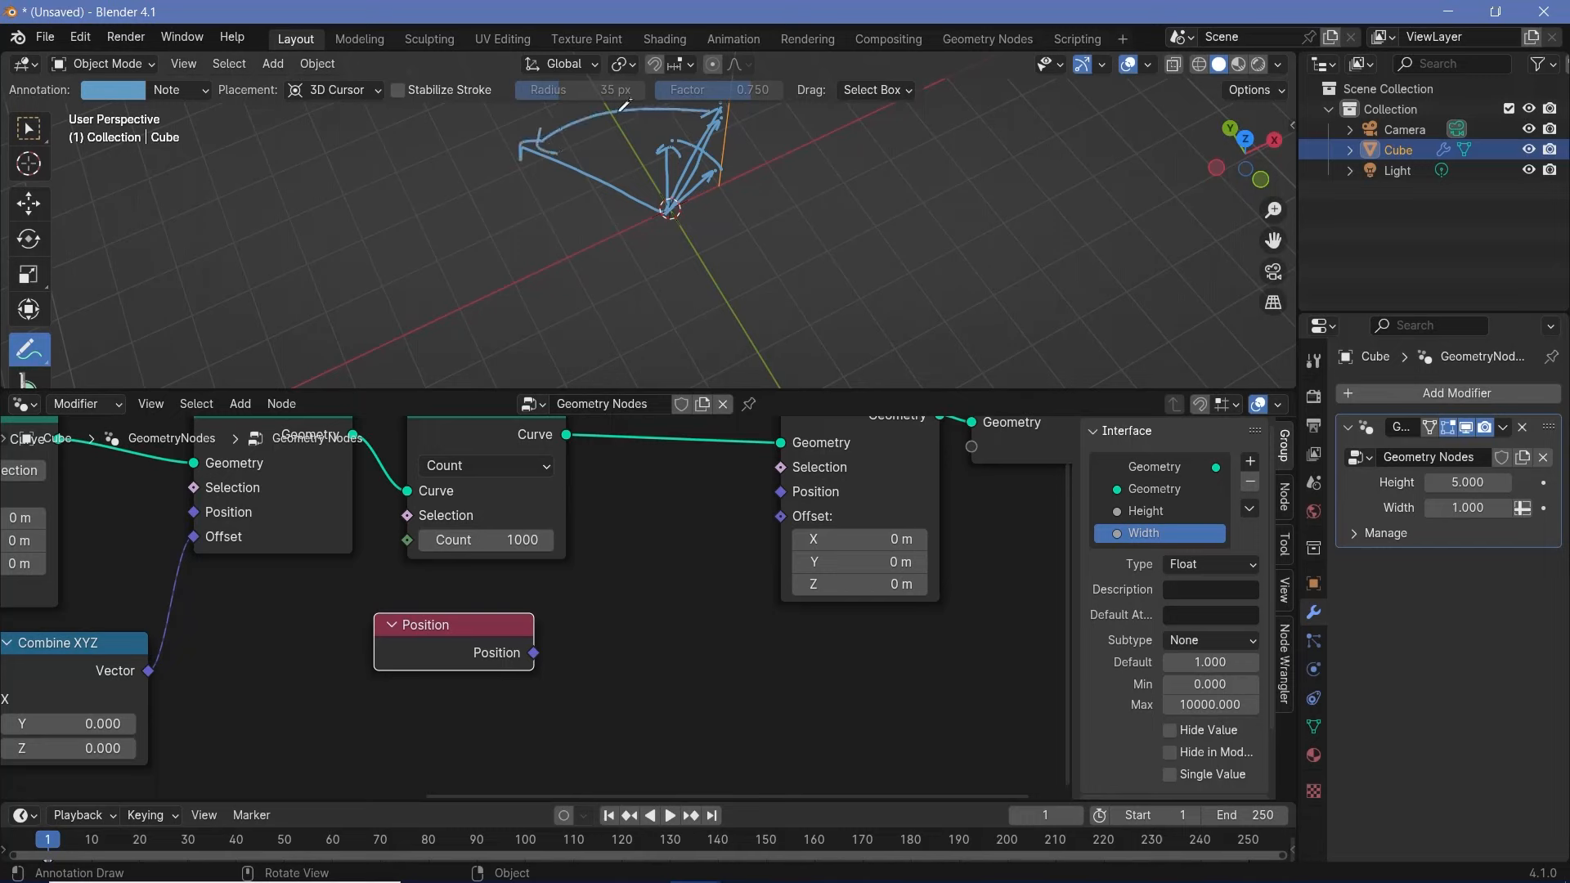
Step: Erase all annotation strokes from the 3D view and return to the selection tool
{"action": "mouse_move", "coordinate": [528, 157]}
{"action": "left_mouse_down", "text": "ctrl"}
{"action": "mouse_move", "coordinate": [764, 109]}
{"action": "mouse_move", "coordinate": [615, 195]}
{"action": "mouse_move", "coordinate": [687, 209]}
{"action": "left_mouse_up", "text": "ctrl"}
{"action": "left_click", "coordinate": [749, 203], "text": "ctrl"}
{"action": "key", "text": "w"}
{"action": "middle_click_drag", "start_coordinate": [748, 336], "coordinate": [673, 238]}
Step: Add a Vector Rotate node and link the Position node's output to its Vector input
{"action": "left_click_drag", "start_coordinate": [450, 624], "coordinate": [404, 646]}
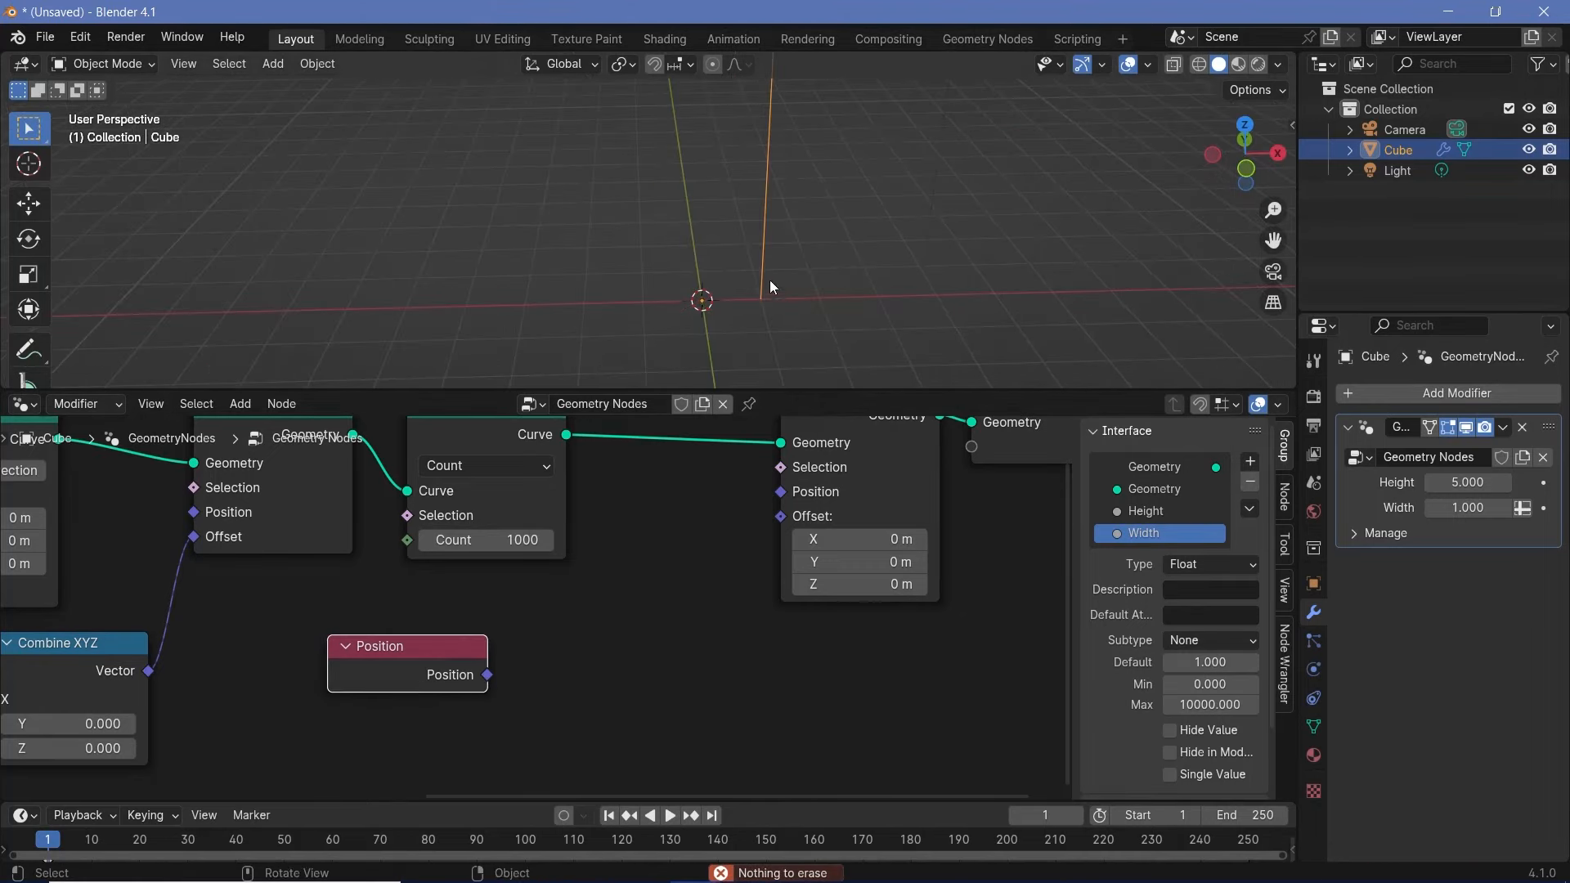
{"action": "middle_click_drag", "start_coordinate": [589, 708], "coordinate": [561, 619], "text": "shift"}
{"action": "key", "text": "shift+a"}
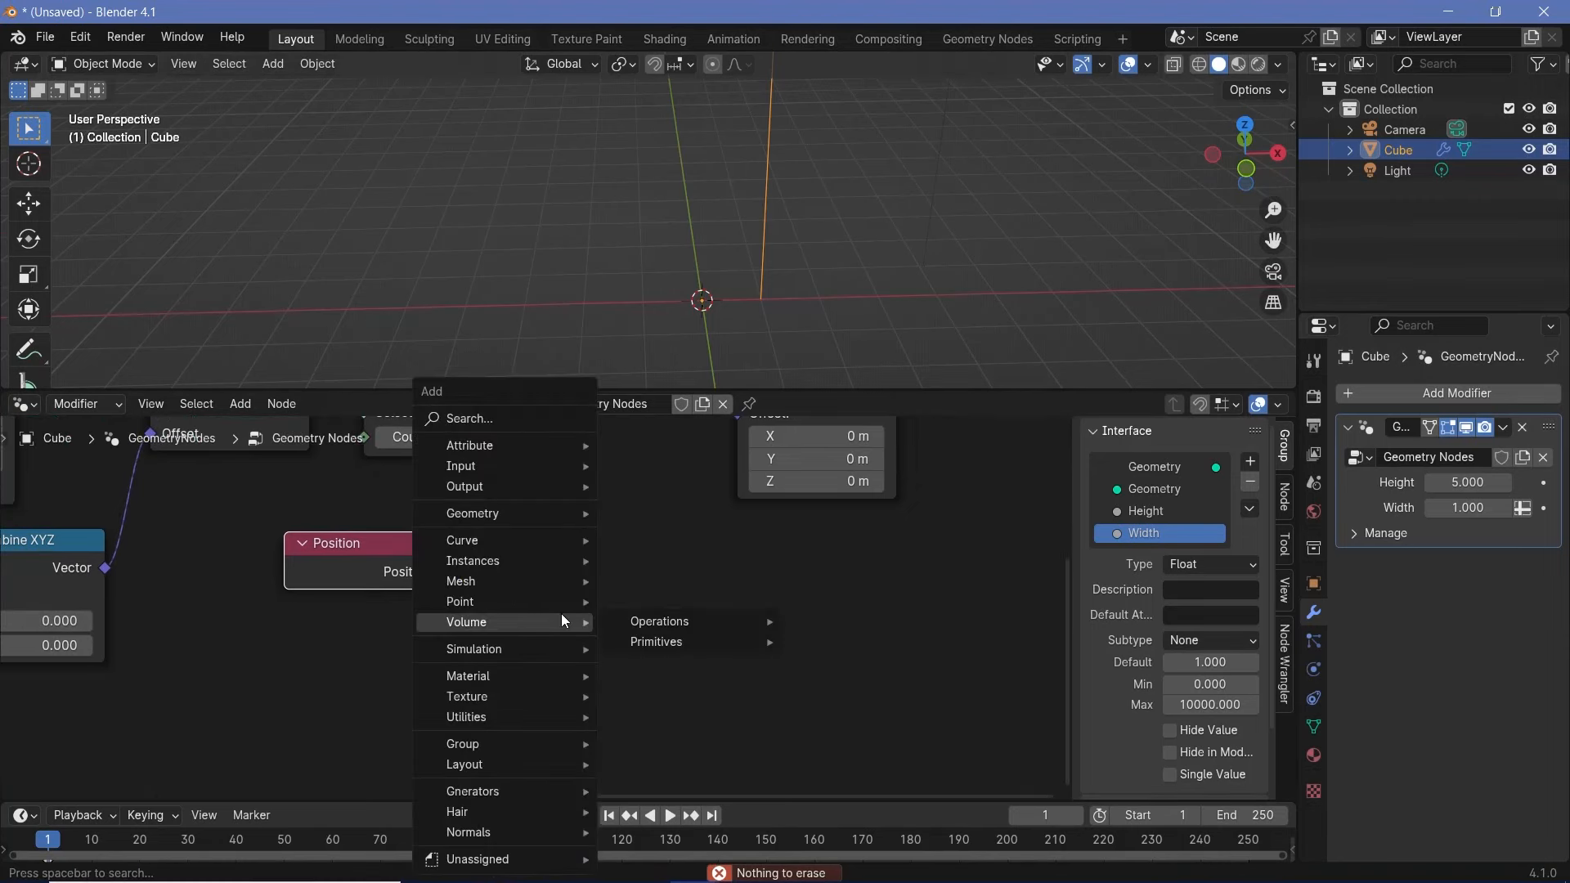
{"action": "type", "text": "vecto"}
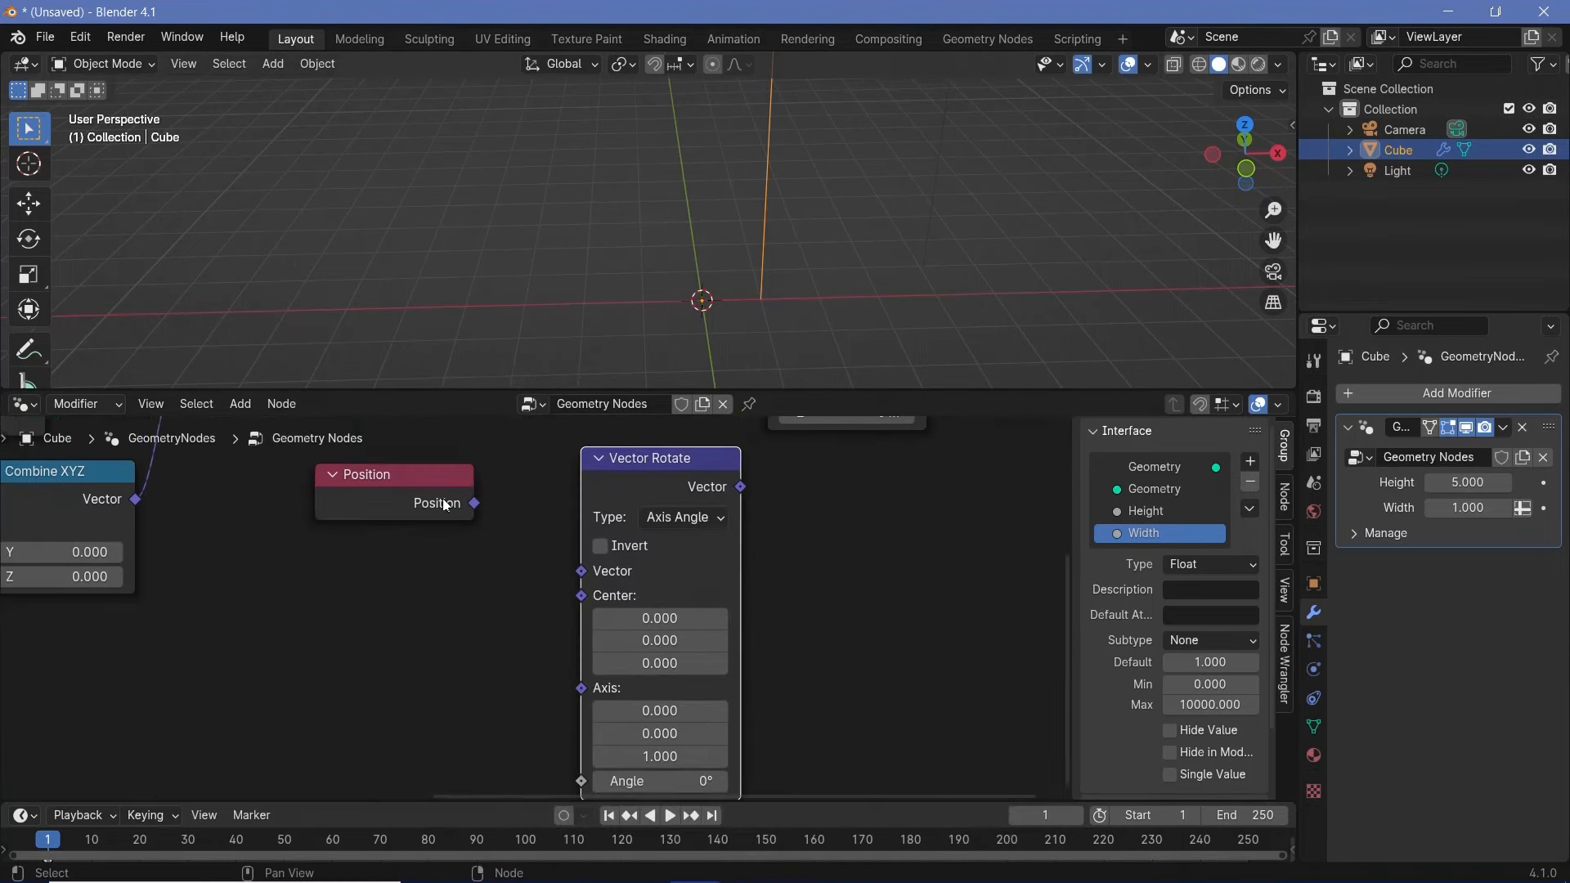
{"action": "left_click_drag", "start_coordinate": [438, 511], "coordinate": [597, 570]}
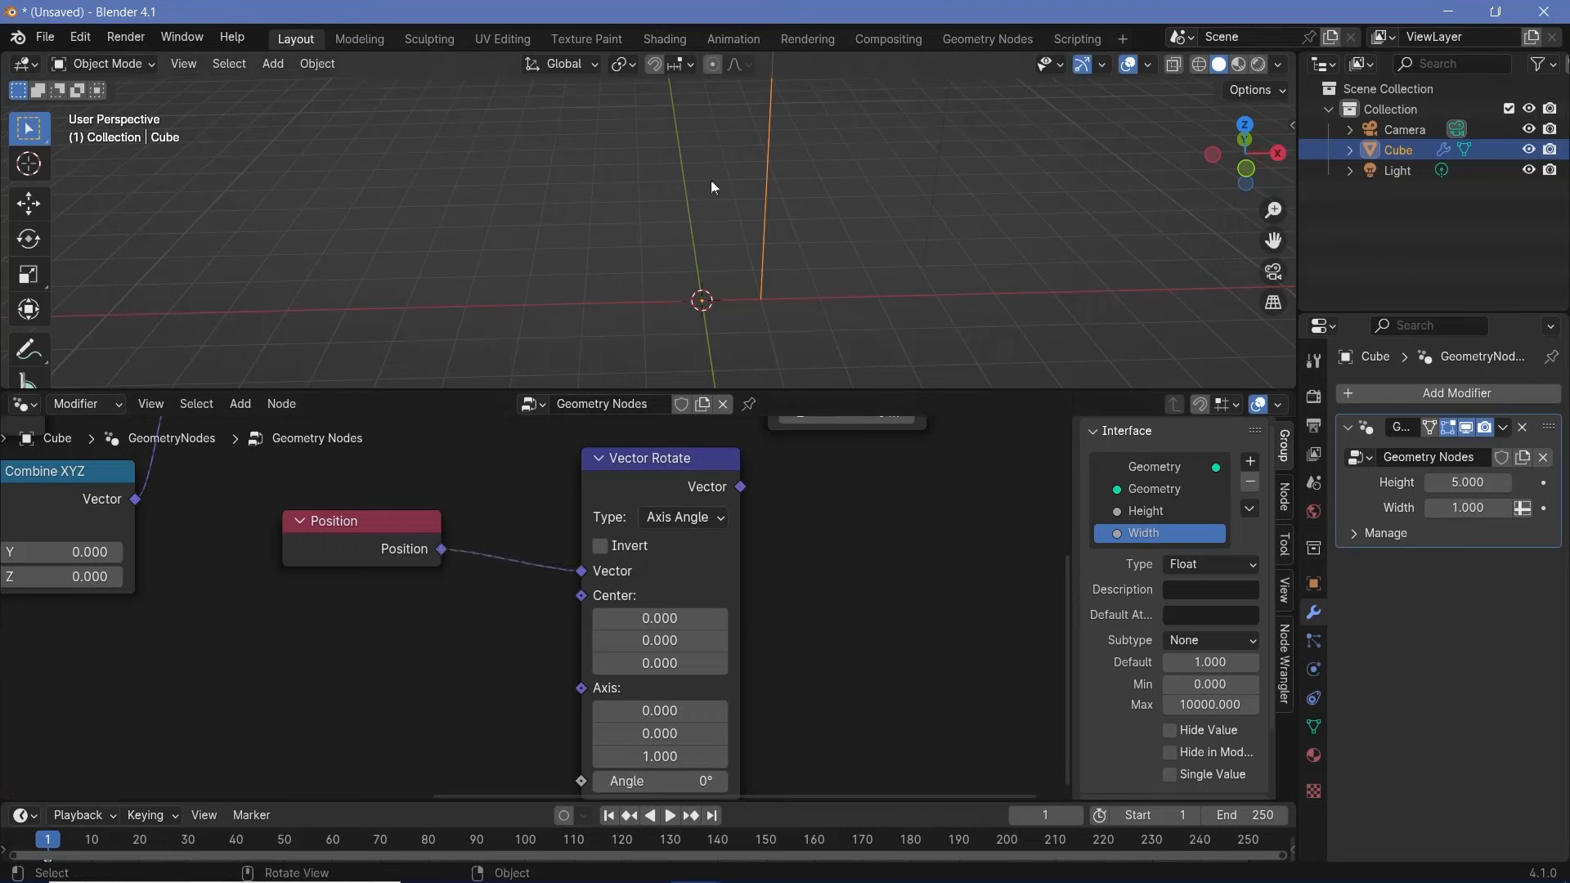
{"action": "scroll", "coordinate": [753, 634], "scroll_direction": "up", "scroll_amount": 4}
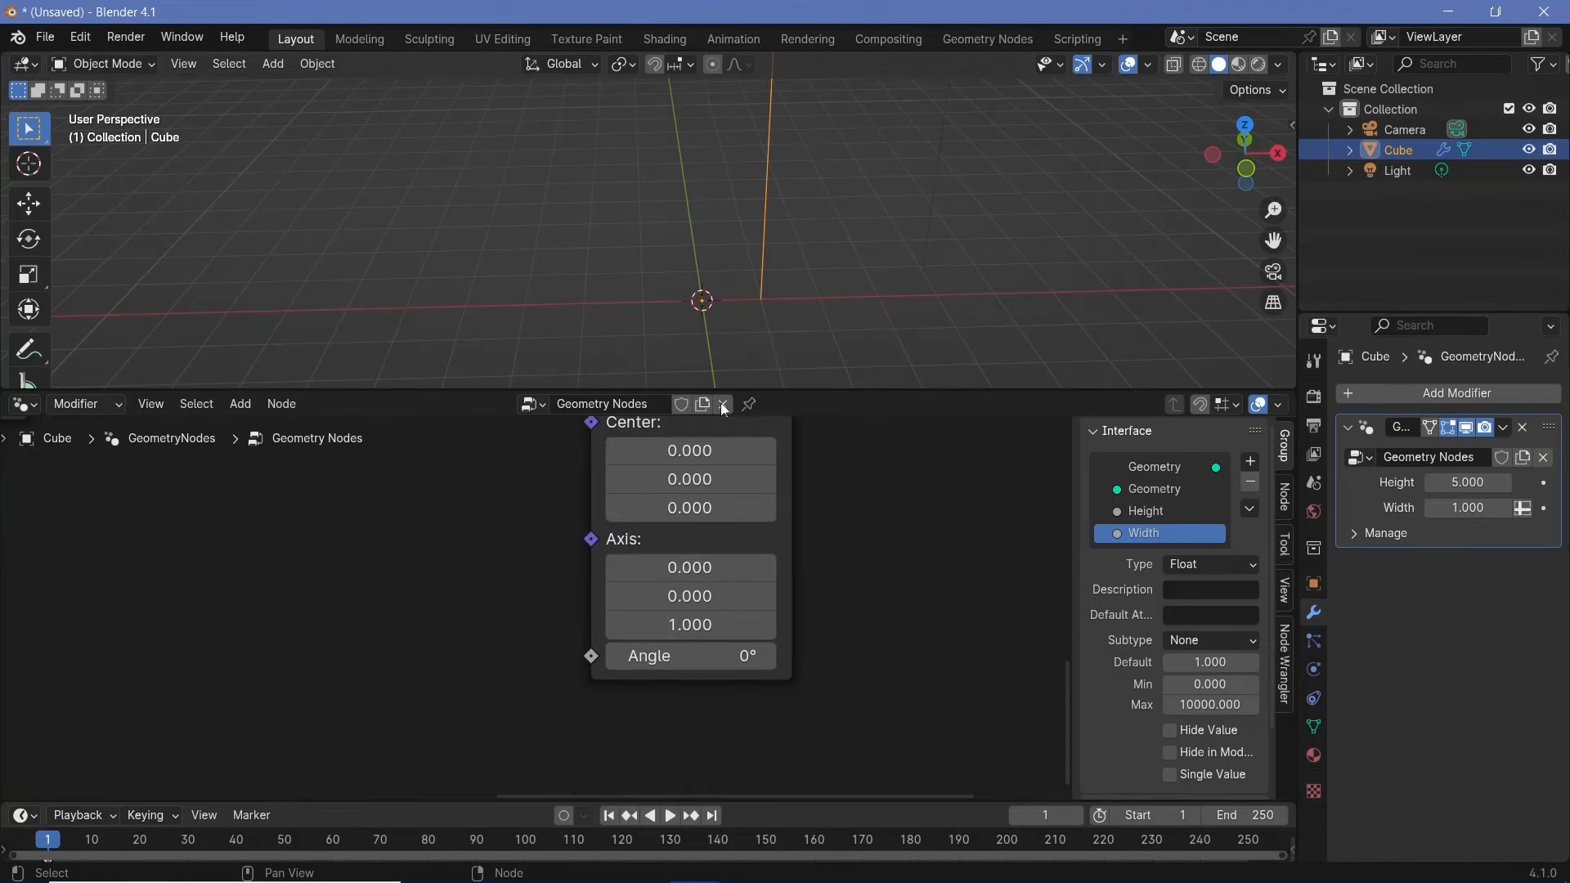
{"action": "scroll", "coordinate": [719, 300], "scroll_direction": "down", "scroll_amount": 3}
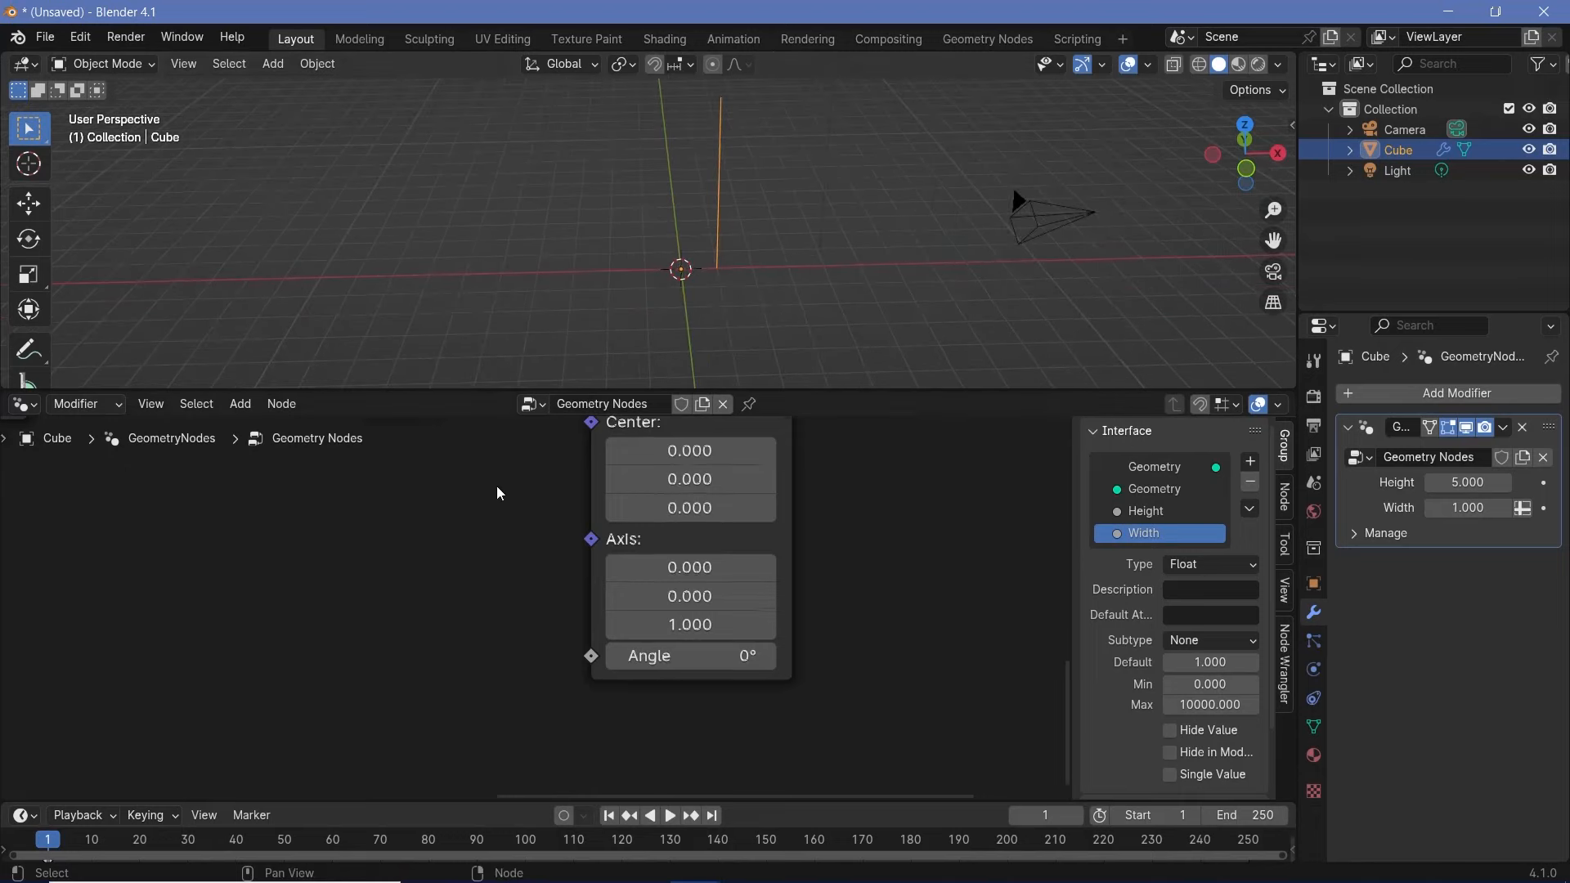
Step: Move the Position node aside, add a Separate XYZ node and link the Position output to its Vector input
{"action": "scroll", "coordinate": [500, 494], "scroll_direction": "down", "scroll_amount": 3}
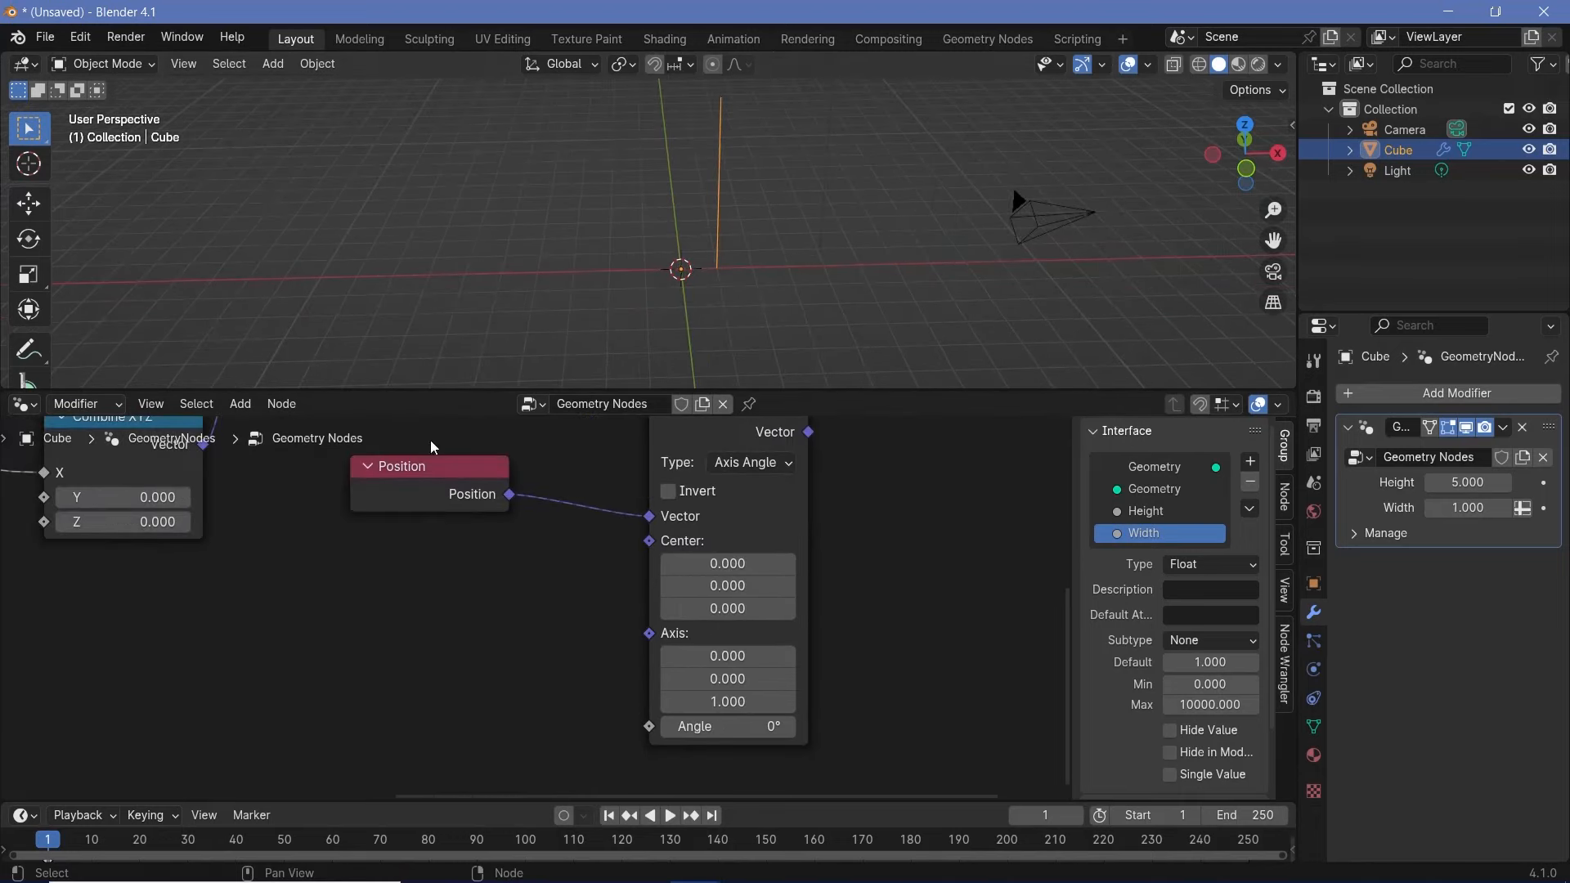
{"action": "left_click_drag", "start_coordinate": [429, 505], "coordinate": [99, 618]}
{"action": "middle_click_drag", "start_coordinate": [313, 667], "coordinate": [427, 611]}
{"action": "key", "text": "shift+a"}
{"action": "type", "text": "sep"}
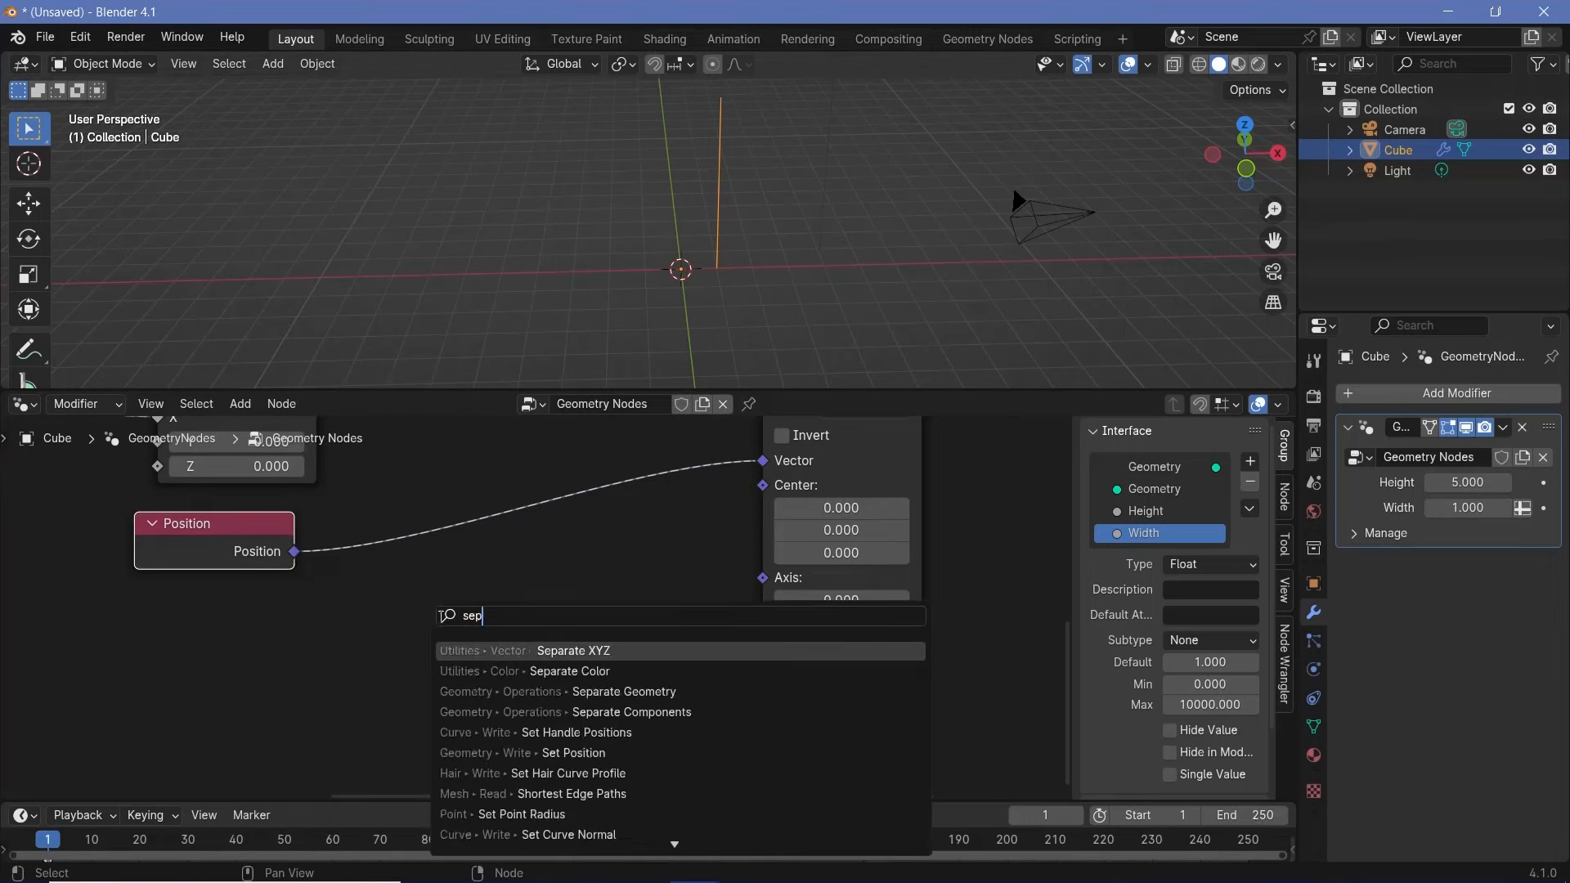
{"action": "key", "text": "Return"}
{"action": "left_click", "coordinate": [446, 615]}
{"action": "left_click_drag", "start_coordinate": [296, 552], "coordinate": [407, 697]}
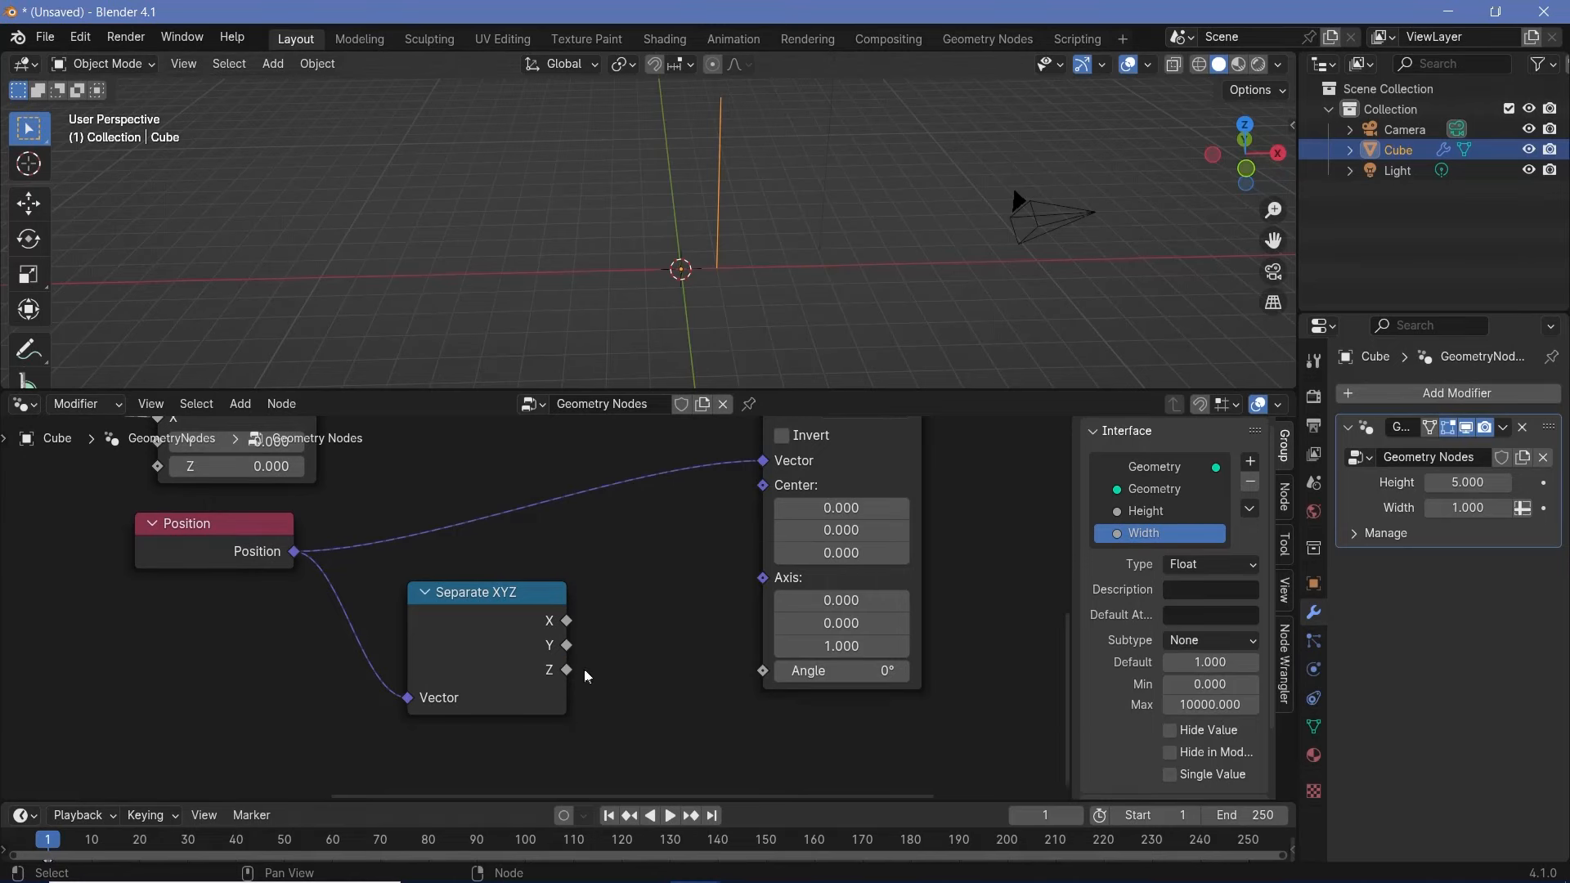
Step: Link the Separate XYZ node's Z output to the Angle input of the Vector Rotate node
{"action": "middle_click_drag", "start_coordinate": [652, 682], "coordinate": [516, 762]}
{"action": "scroll", "coordinate": [579, 732], "scroll_direction": "down", "scroll_amount": 2}
{"action": "left_click_drag", "start_coordinate": [460, 730], "coordinate": [628, 731]}
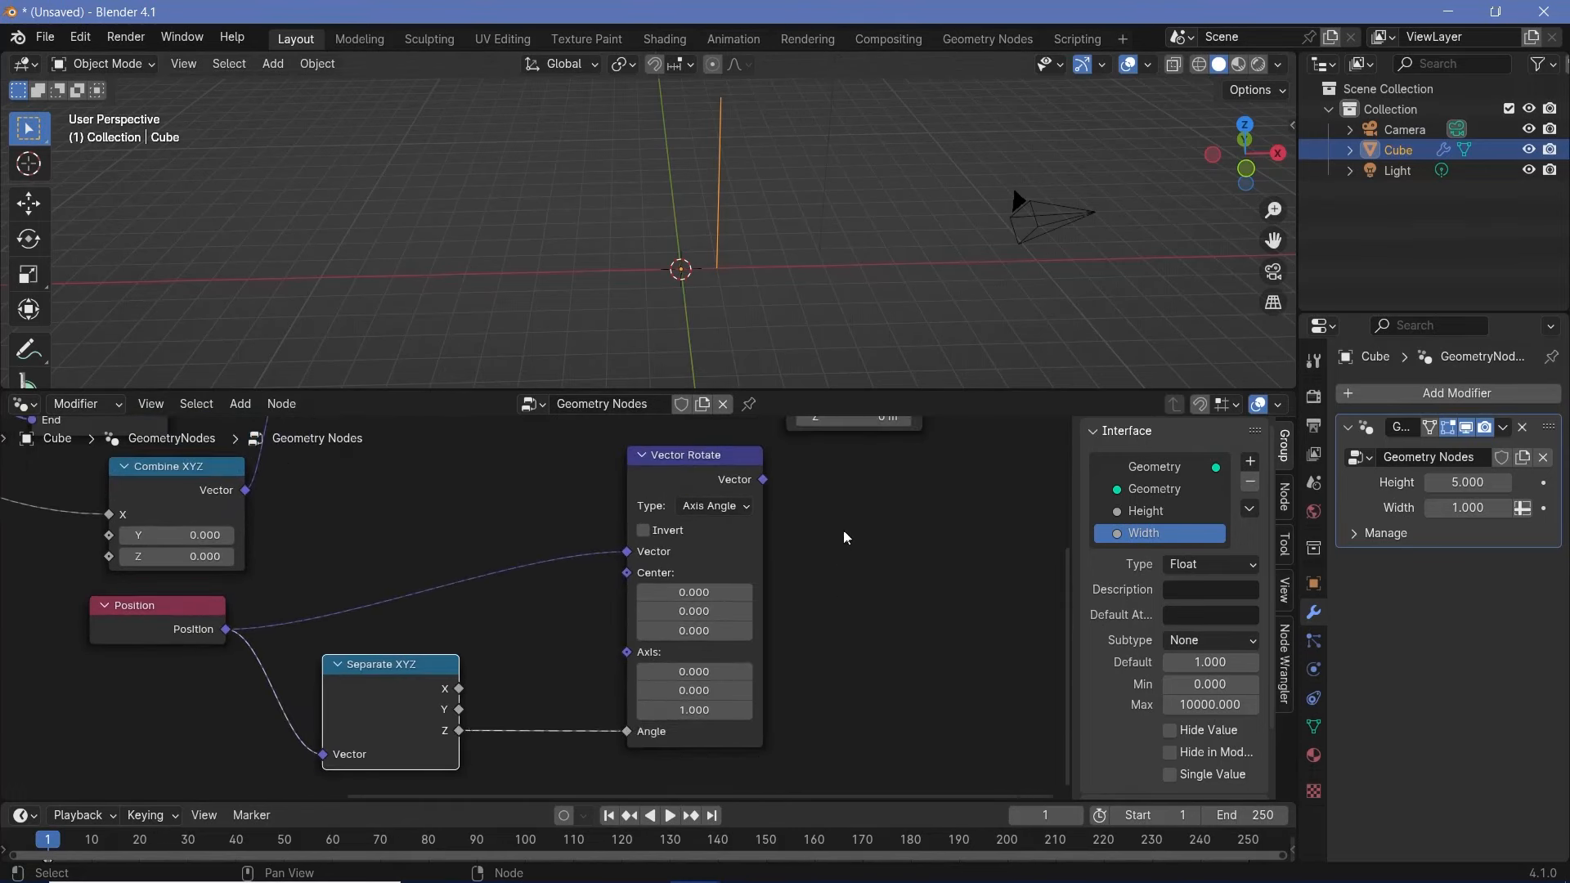
Step: Link the Vector Rotate node's output to the Position input of the Set Position node before Group Output
{"action": "middle_click_drag", "start_coordinate": [847, 544], "coordinate": [742, 704]}
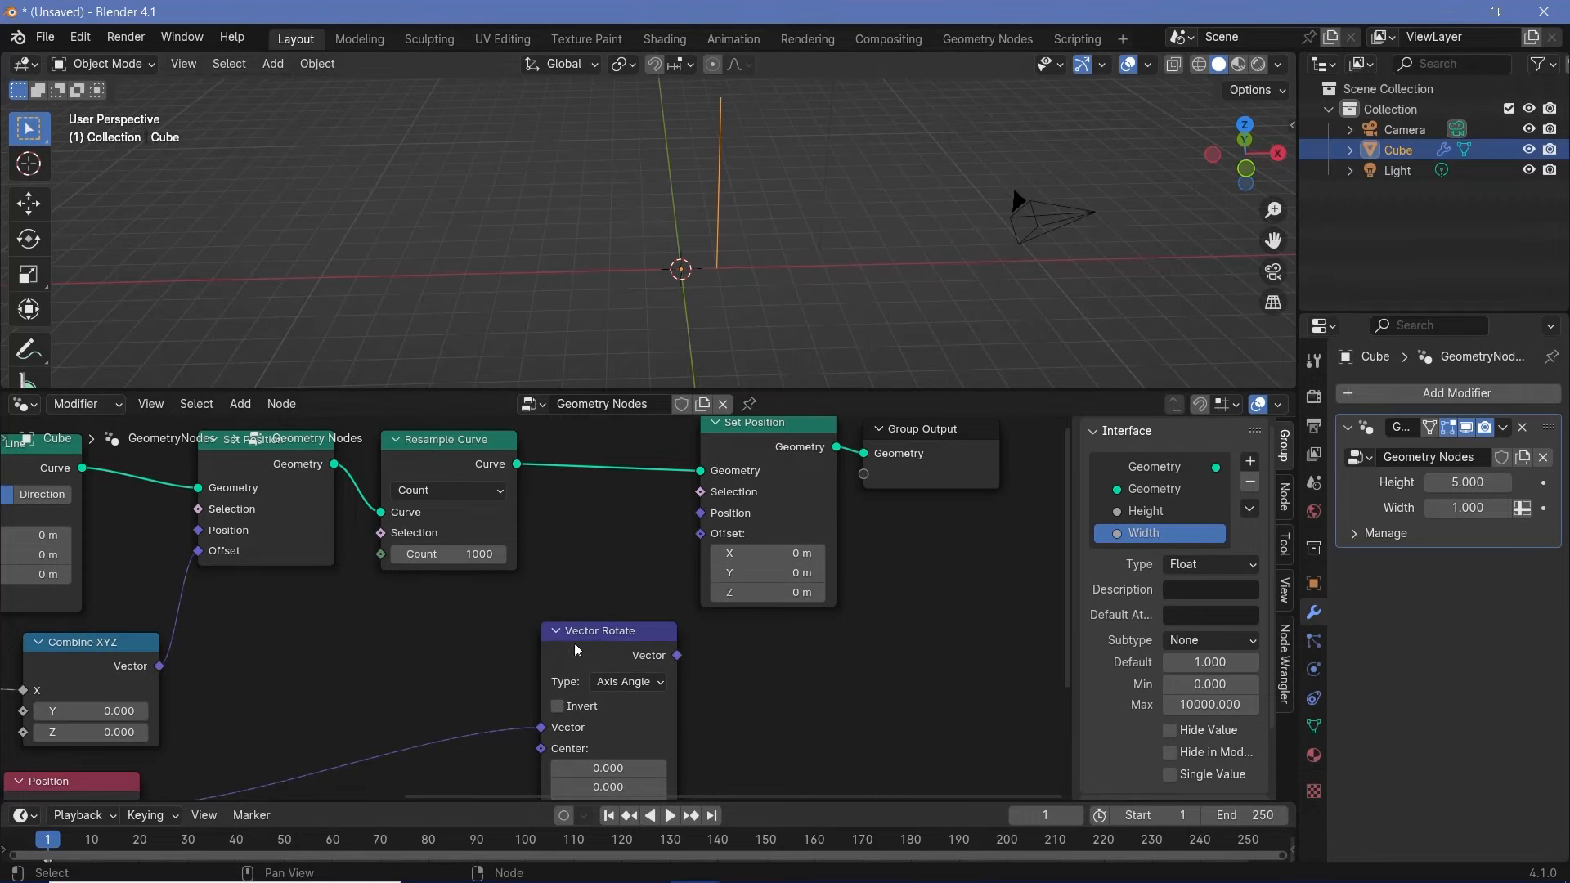
{"action": "middle_click_drag", "start_coordinate": [583, 656], "coordinate": [652, 544]}
{"action": "middle_click_drag", "start_coordinate": [759, 523], "coordinate": [710, 623]}
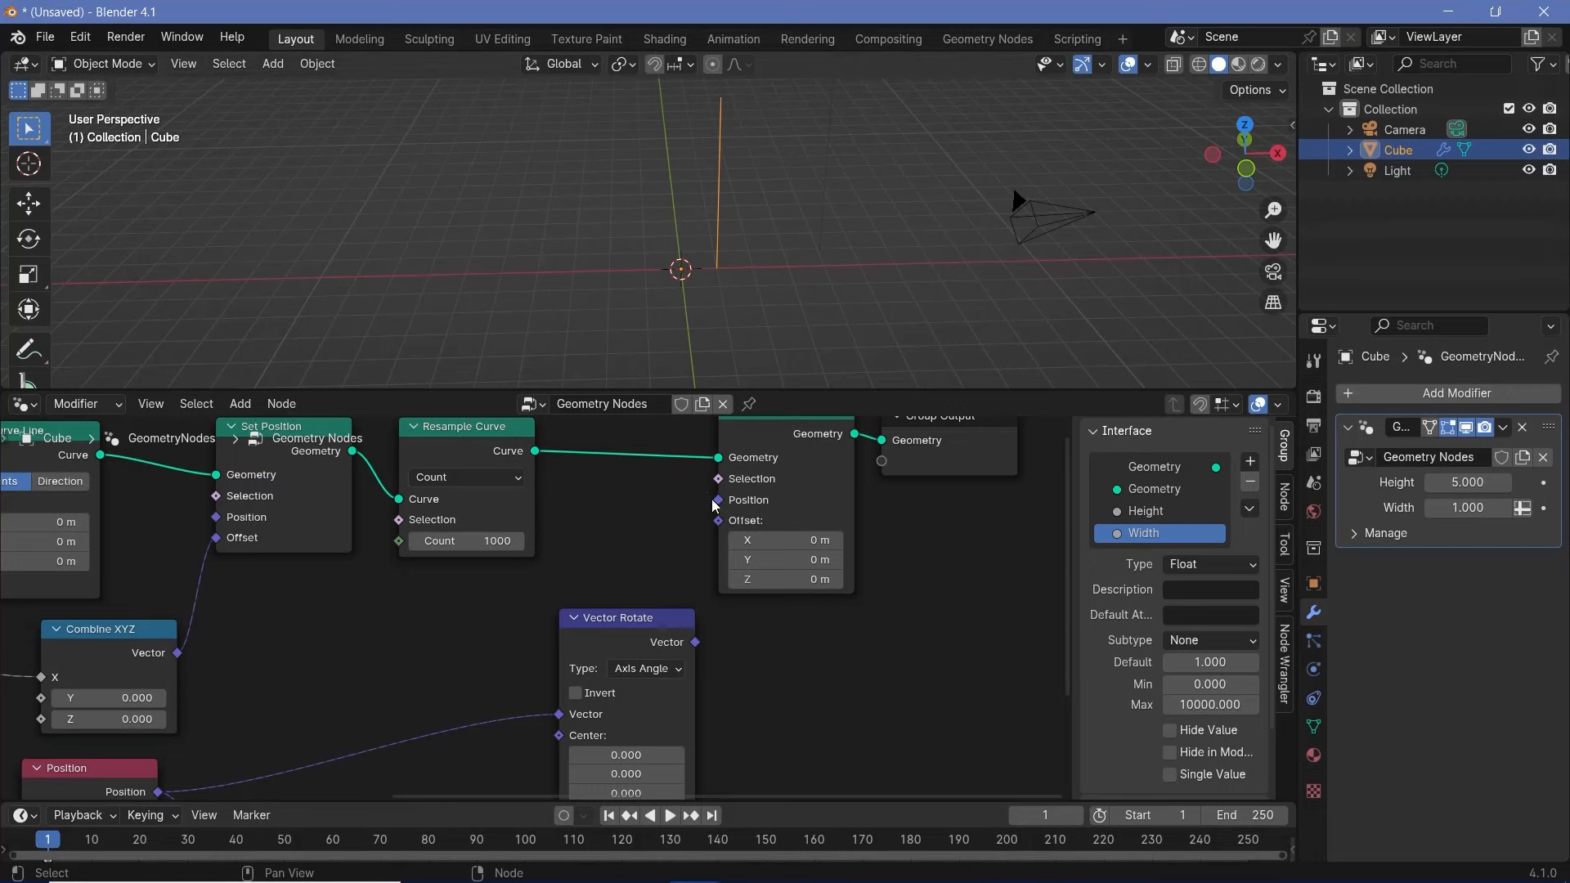
{"action": "left_click_drag", "start_coordinate": [648, 650], "coordinate": [721, 500]}
{"action": "middle_click_drag", "start_coordinate": [646, 311], "coordinate": [679, 308]}
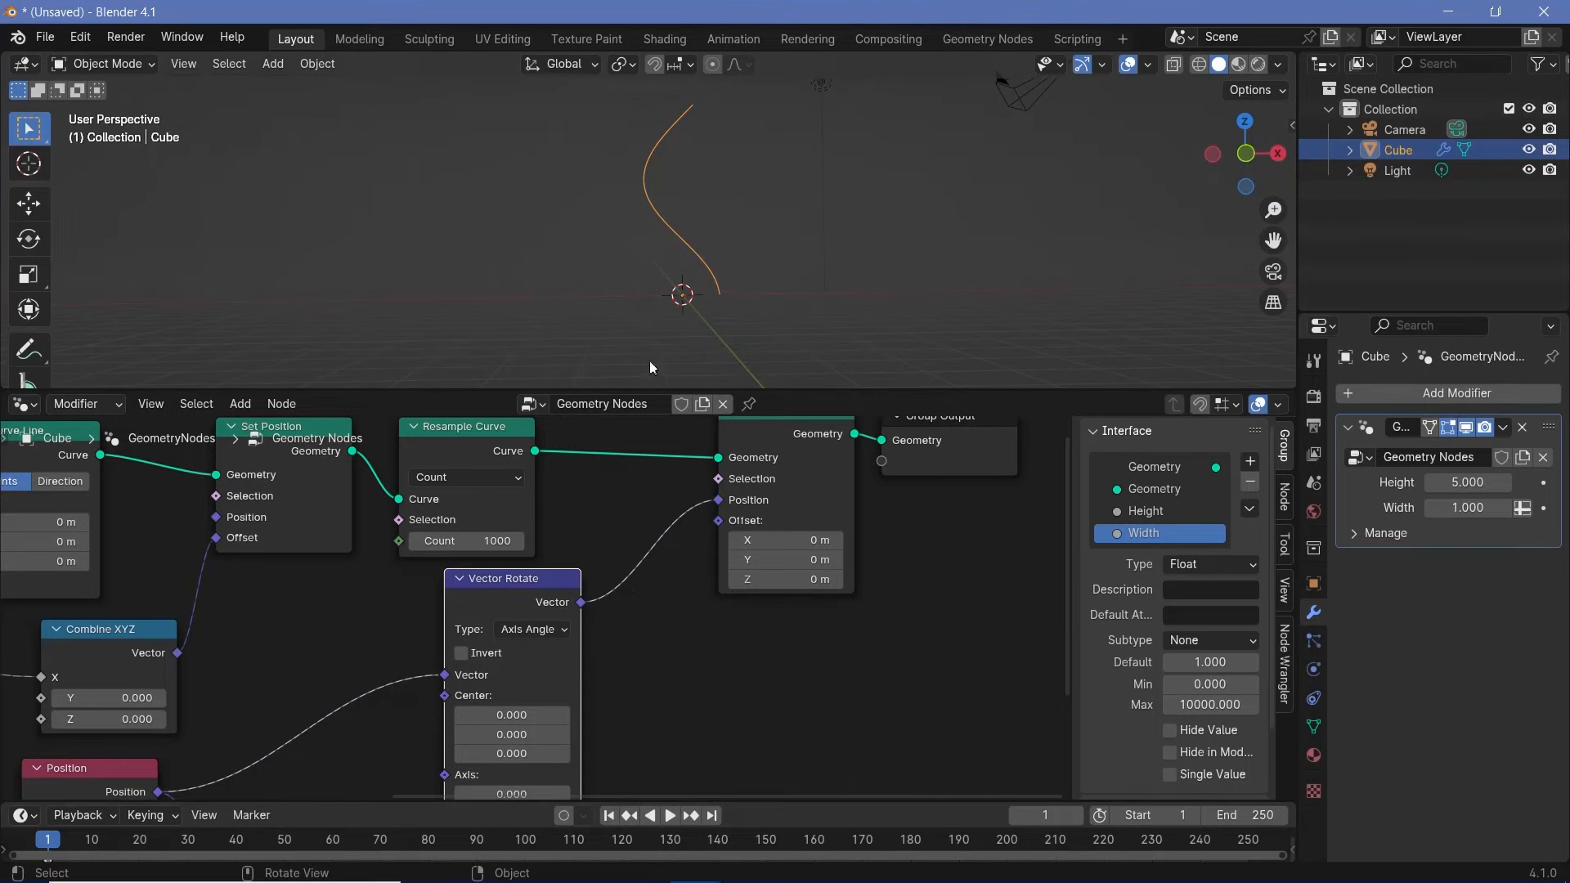
Step: Space out the Position and Separate XYZ nodes and insert a Map Range node between Separate XYZ's Z and Vector Rotate's Angle
{"action": "middle_click_drag", "start_coordinate": [364, 677], "coordinate": [669, 446]}
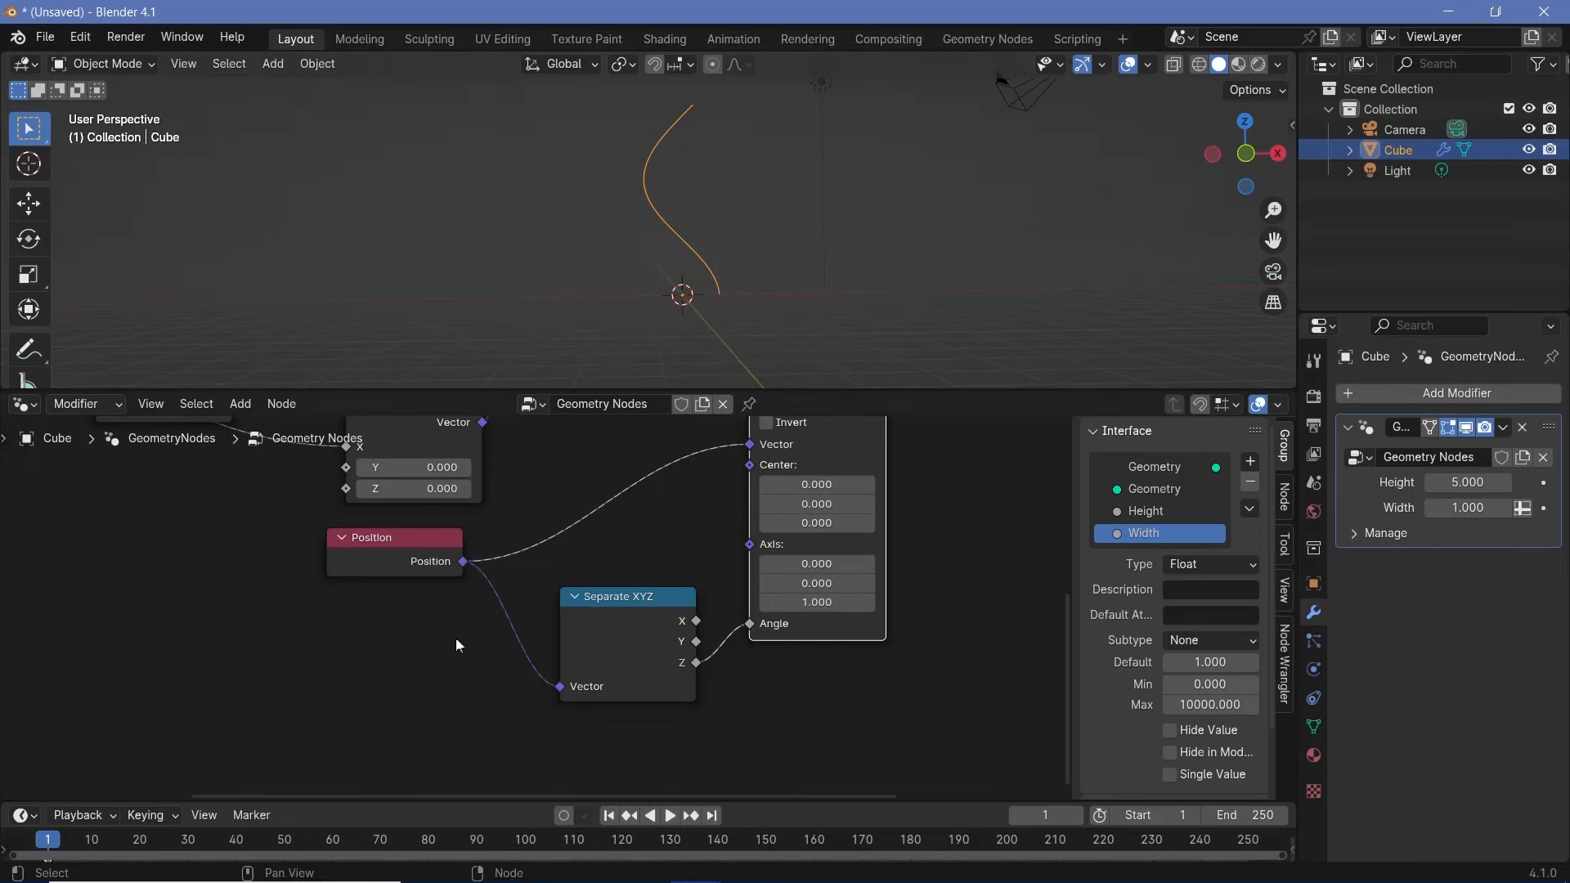
{"action": "left_click_drag", "start_coordinate": [397, 559], "coordinate": [237, 567]}
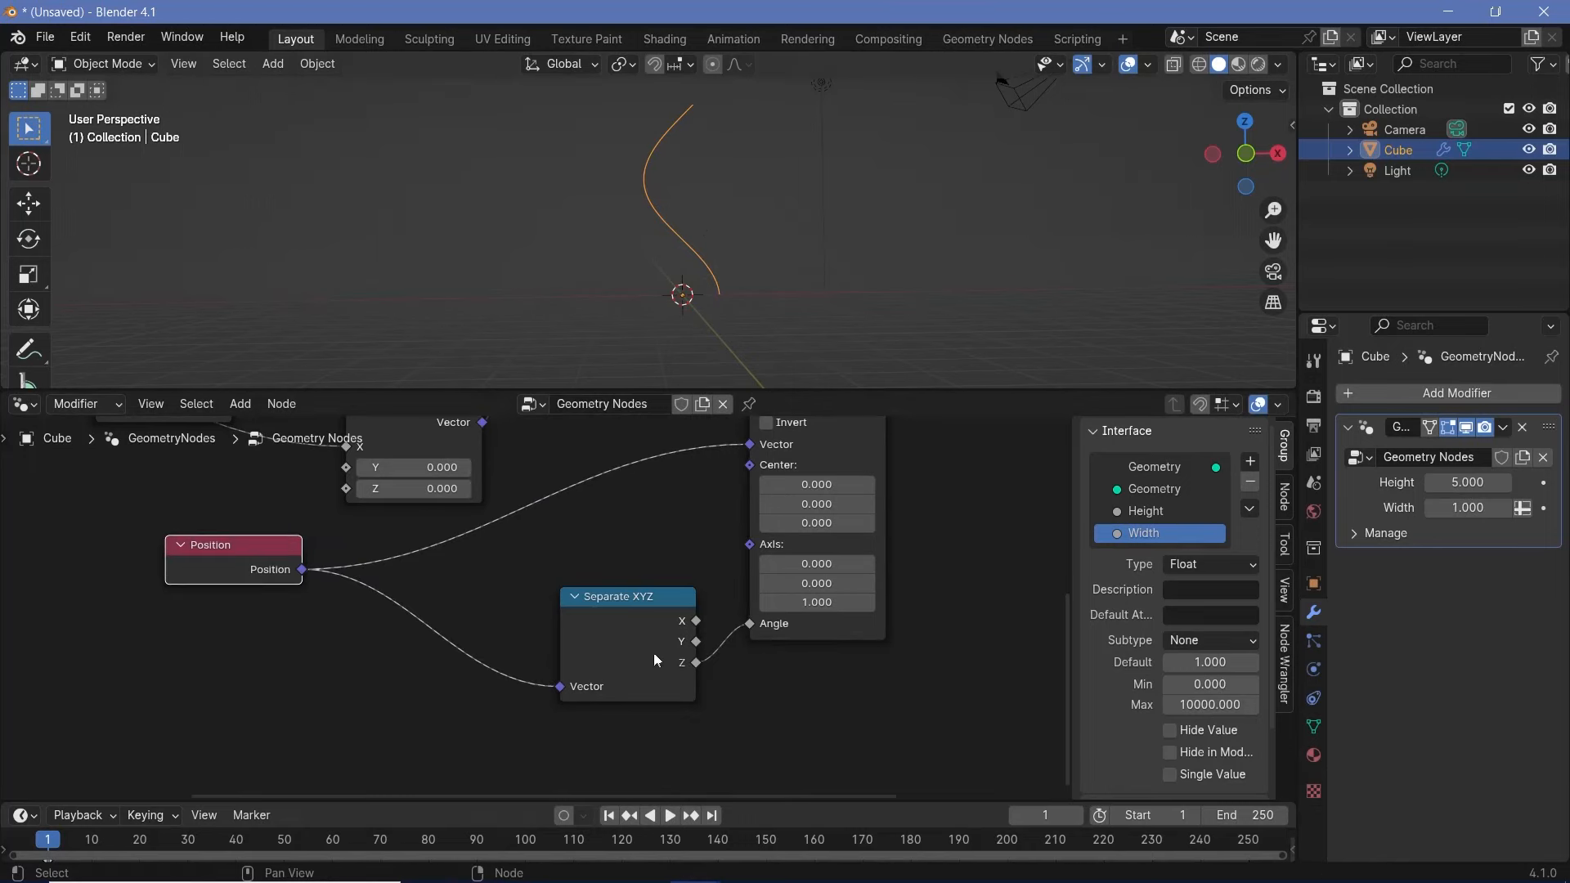
{"action": "left_click_drag", "start_coordinate": [659, 658], "coordinate": [484, 638]}
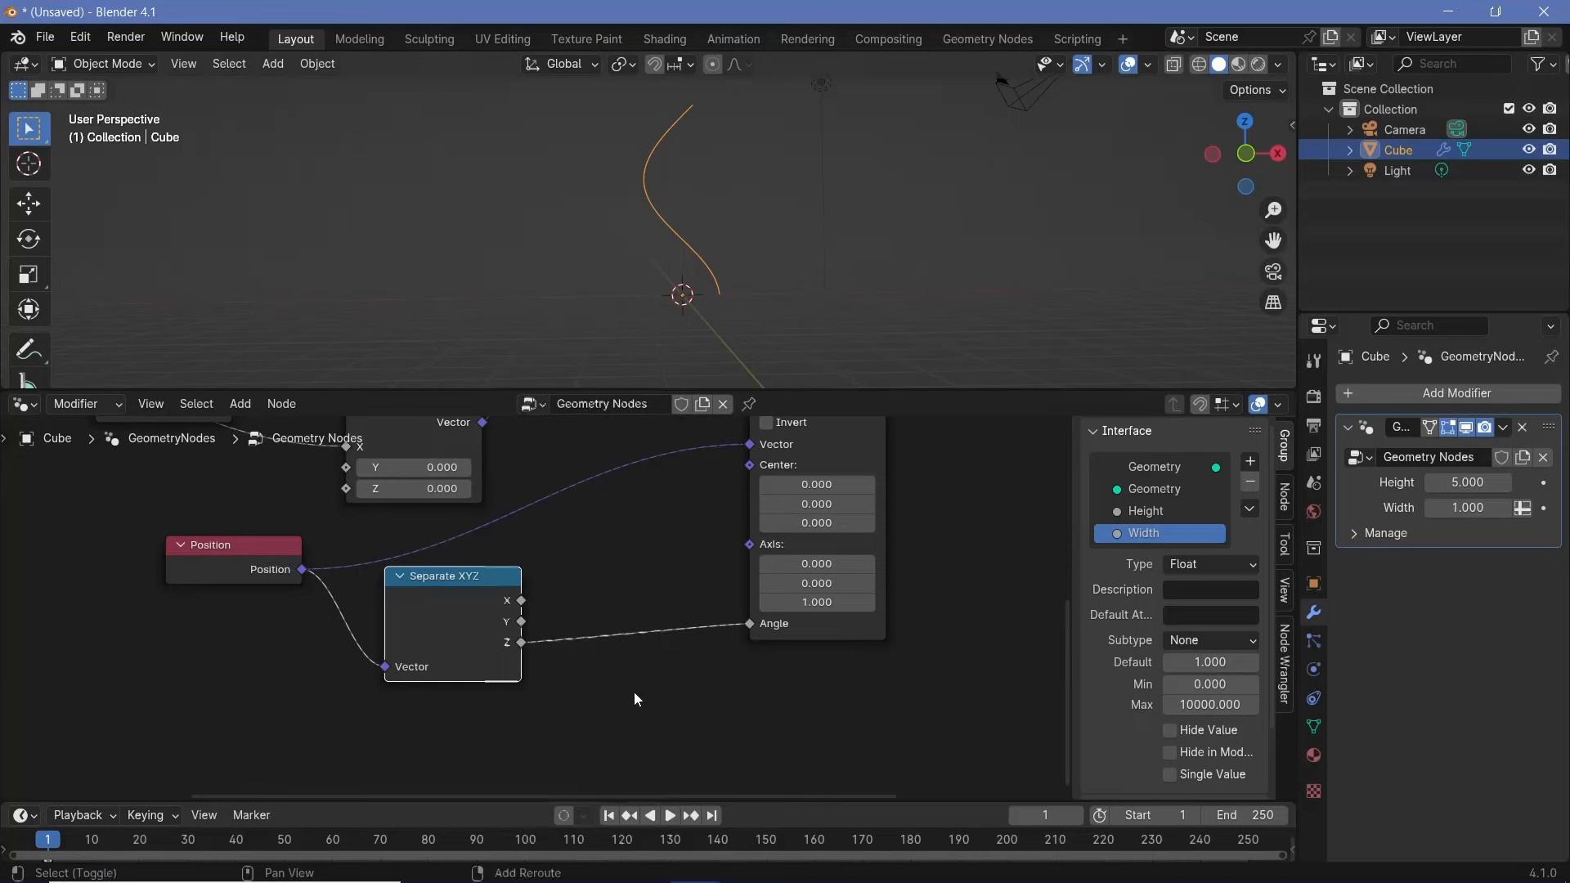
{"action": "key", "text": "shift+a"}
{"action": "type", "text": "map"}
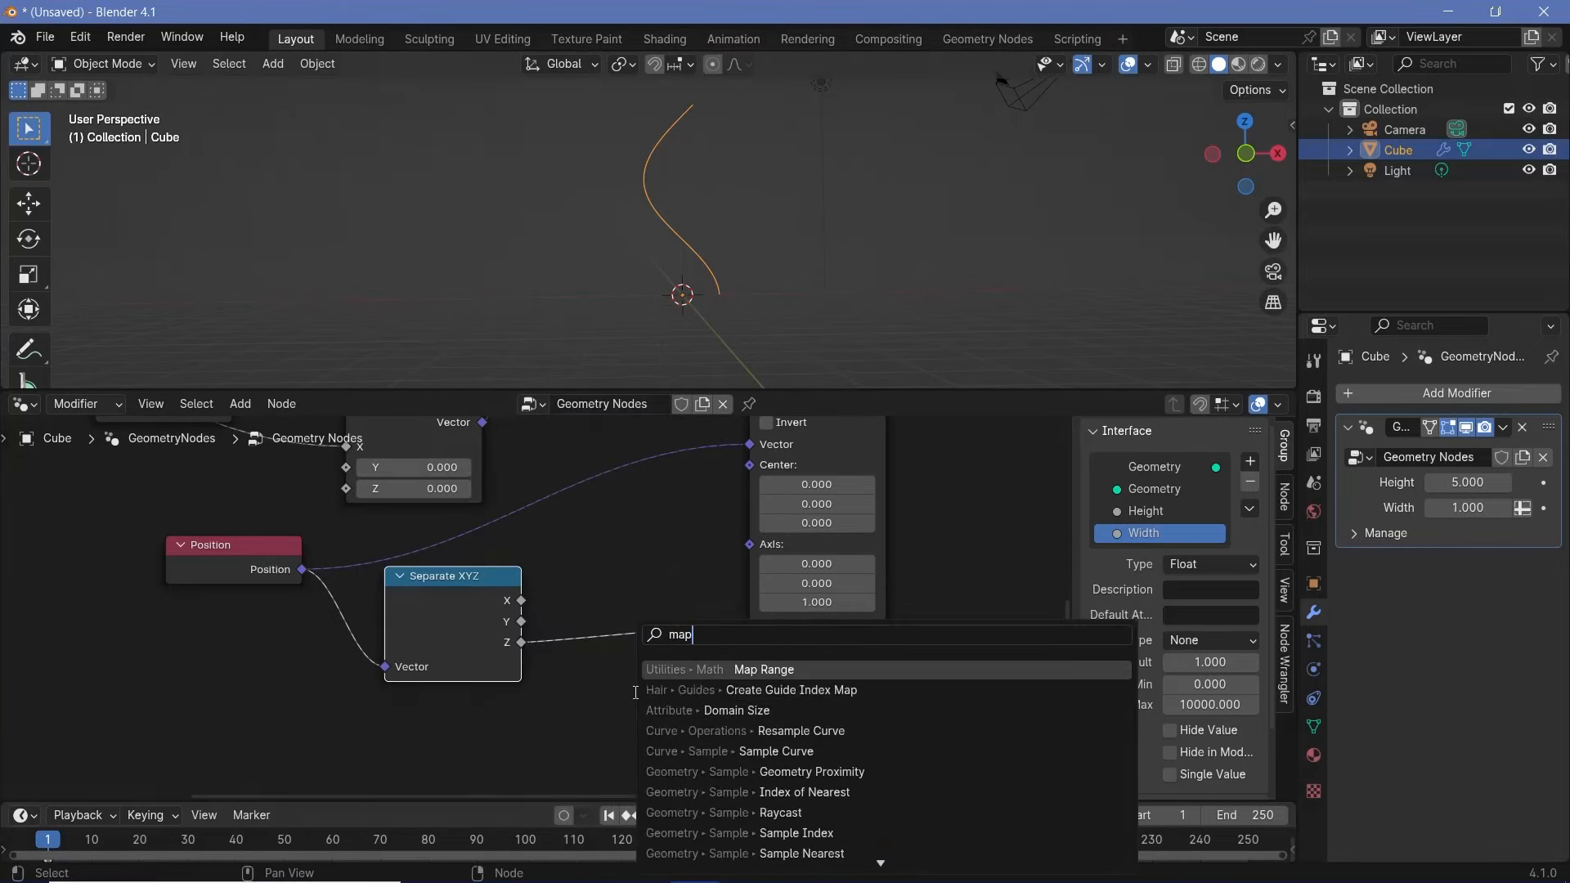
{"action": "key", "text": "Return"}
{"action": "left_click_drag", "start_coordinate": [628, 558], "coordinate": [603, 571]}
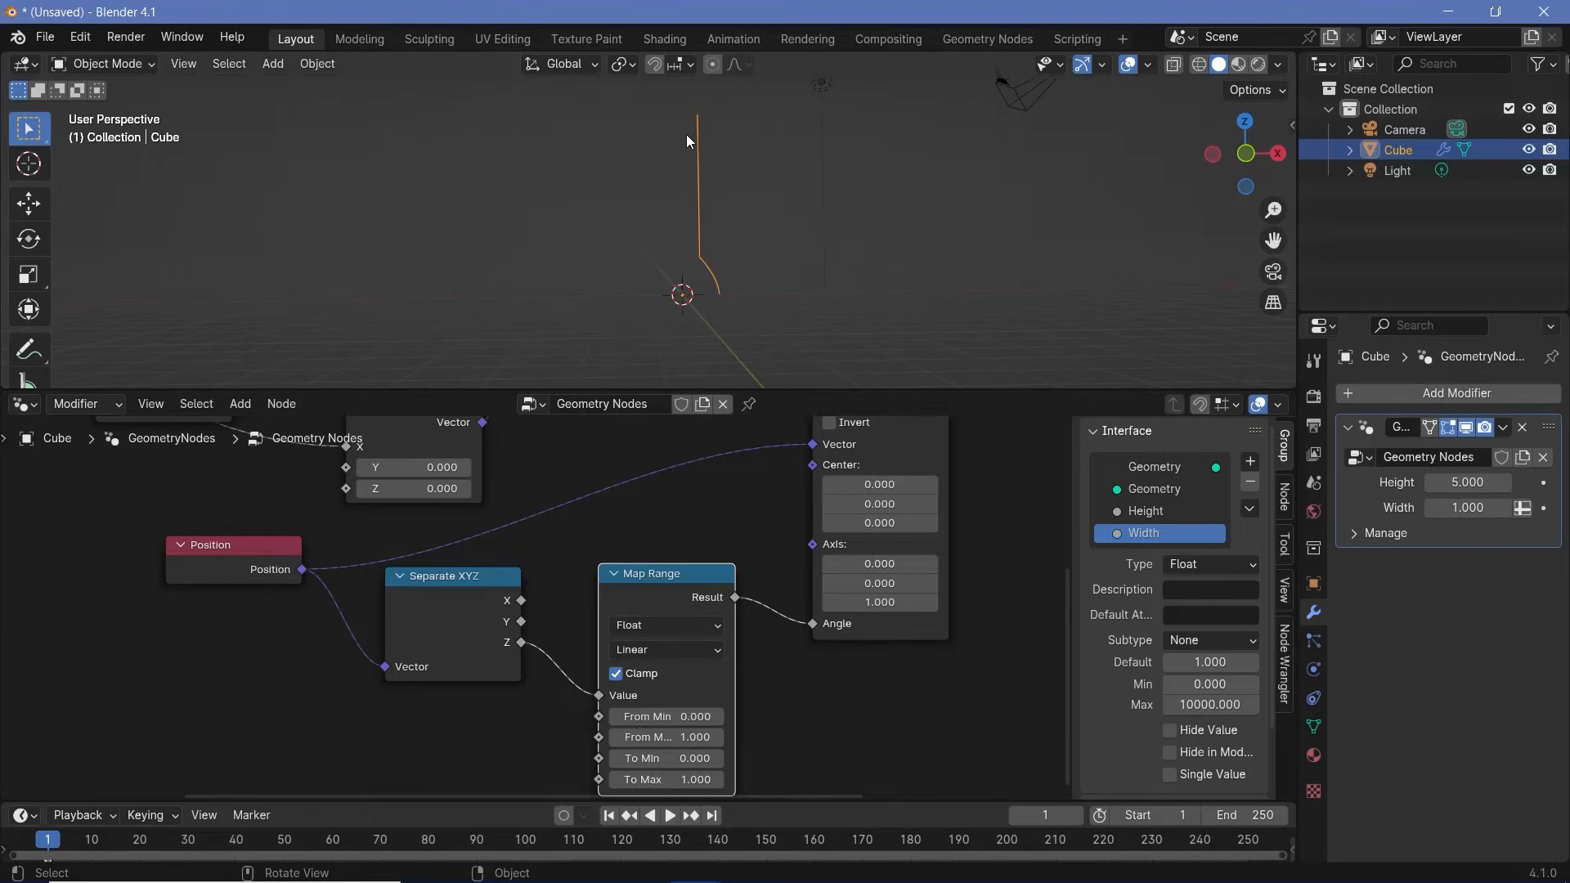
Step: Link the Group Input's Height output to the From Max input of the Map Range node
{"action": "scroll", "coordinate": [503, 630], "scroll_direction": "down", "scroll_amount": 4}
{"action": "middle_click_drag", "start_coordinate": [503, 630], "coordinate": [868, 782]}
{"action": "scroll", "coordinate": [868, 783], "scroll_direction": "up", "scroll_amount": 1}
{"action": "left_click_drag", "start_coordinate": [361, 502], "coordinate": [948, 629]}
{"action": "scroll", "coordinate": [871, 635], "scroll_direction": "down", "scroll_amount": 1}
{"action": "middle_click_drag", "start_coordinate": [871, 636], "coordinate": [591, 568]}
{"action": "scroll", "coordinate": [677, 589], "scroll_direction": "up", "scroll_amount": 4}
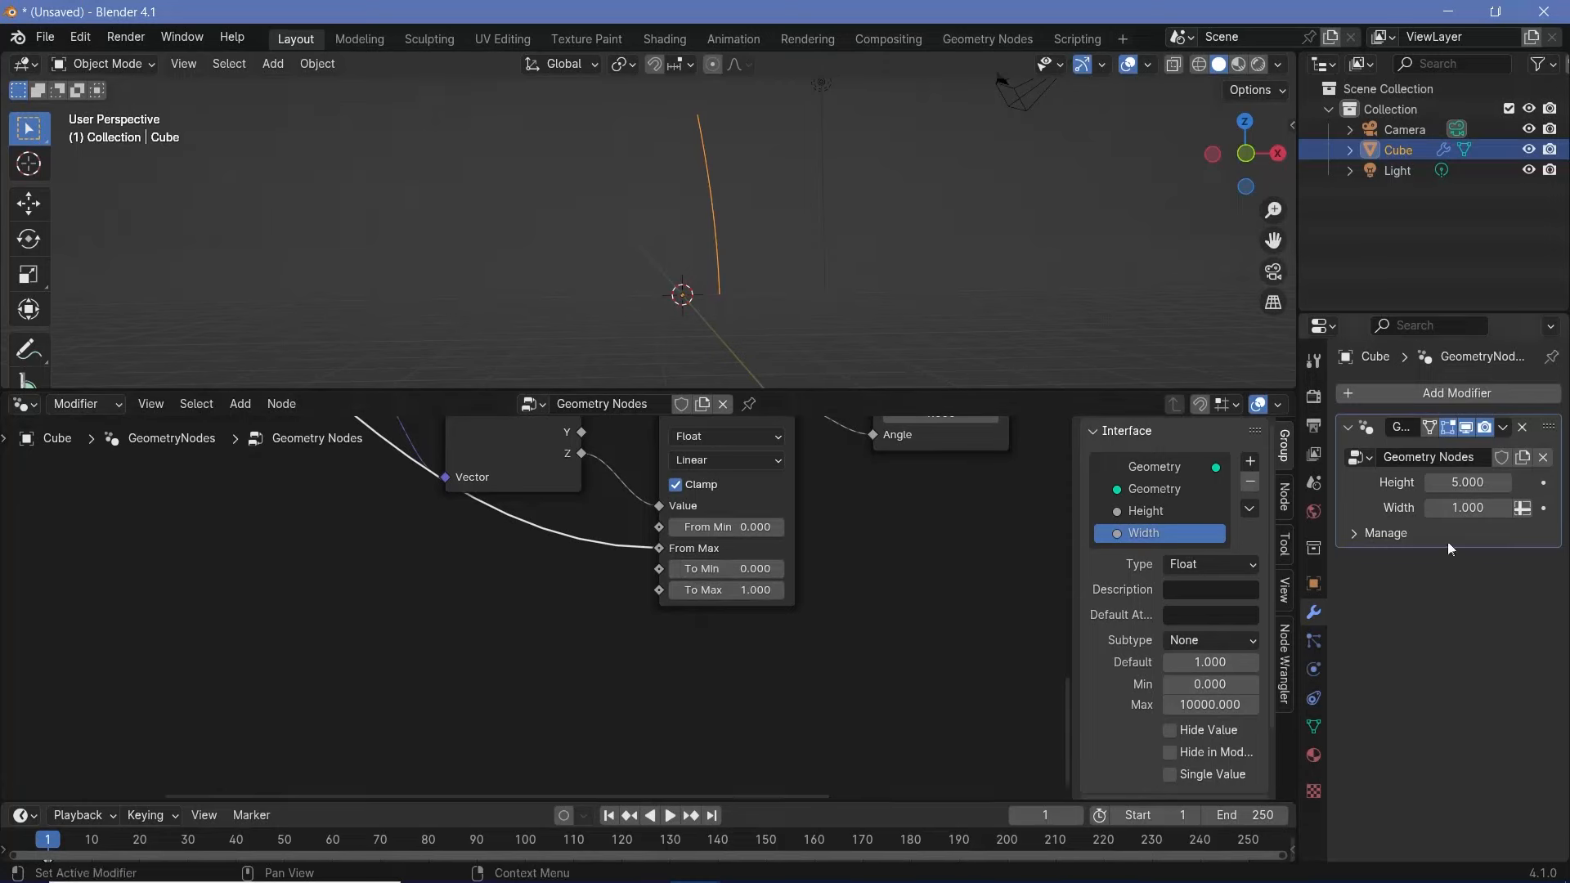
Step: Move the Separate XYZ node up, clear of the link running to Map Range's From Max
{"action": "scroll", "coordinate": [621, 553], "scroll_direction": "down", "scroll_amount": 2}
{"action": "middle_click_drag", "start_coordinate": [621, 553], "coordinate": [794, 673]}
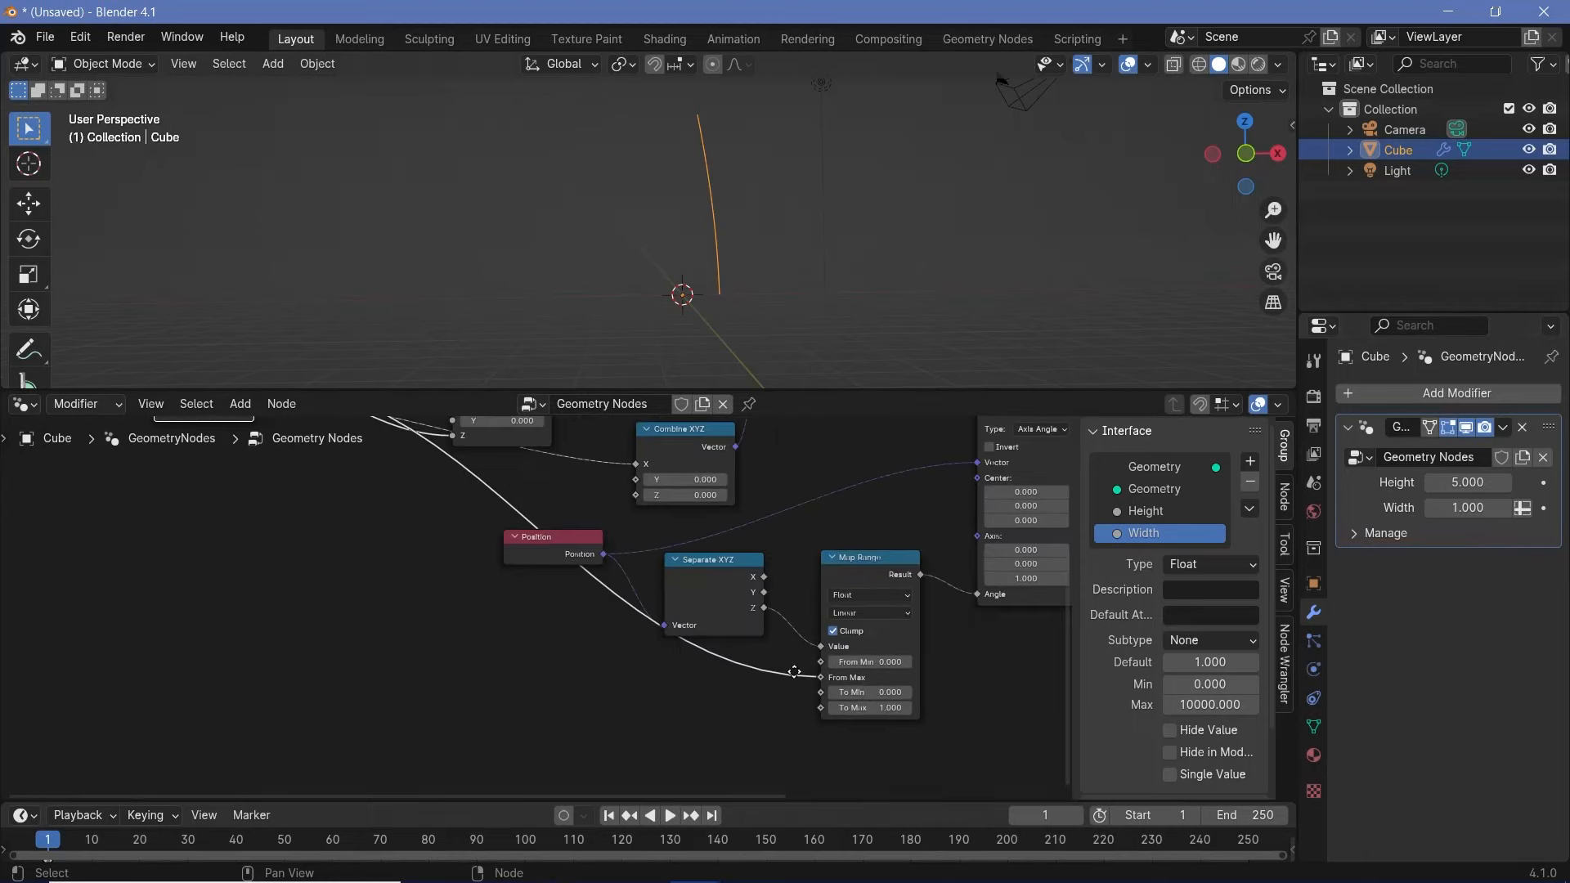
{"action": "left_click", "coordinate": [687, 585]}
{"action": "left_click_drag", "start_coordinate": [714, 553], "coordinate": [728, 518]}
Step: Add a Math node below the Position node and set its operation to Multiply
{"action": "middle_click_drag", "start_coordinate": [463, 596], "coordinate": [646, 616]}
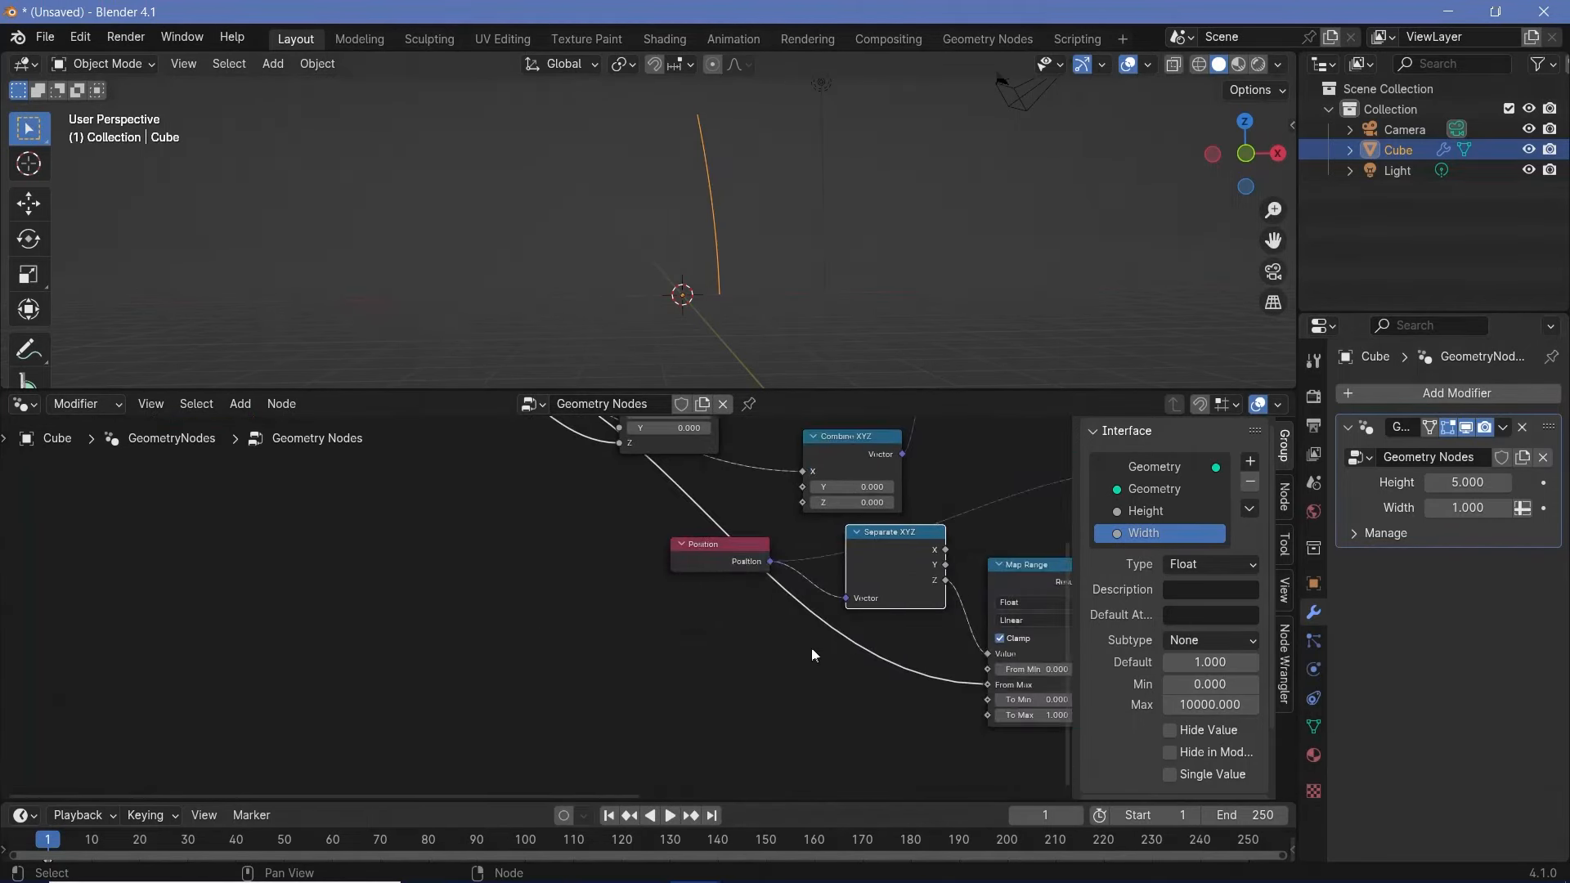
{"action": "key", "text": "shift+a"}
{"action": "type", "text": "m"}
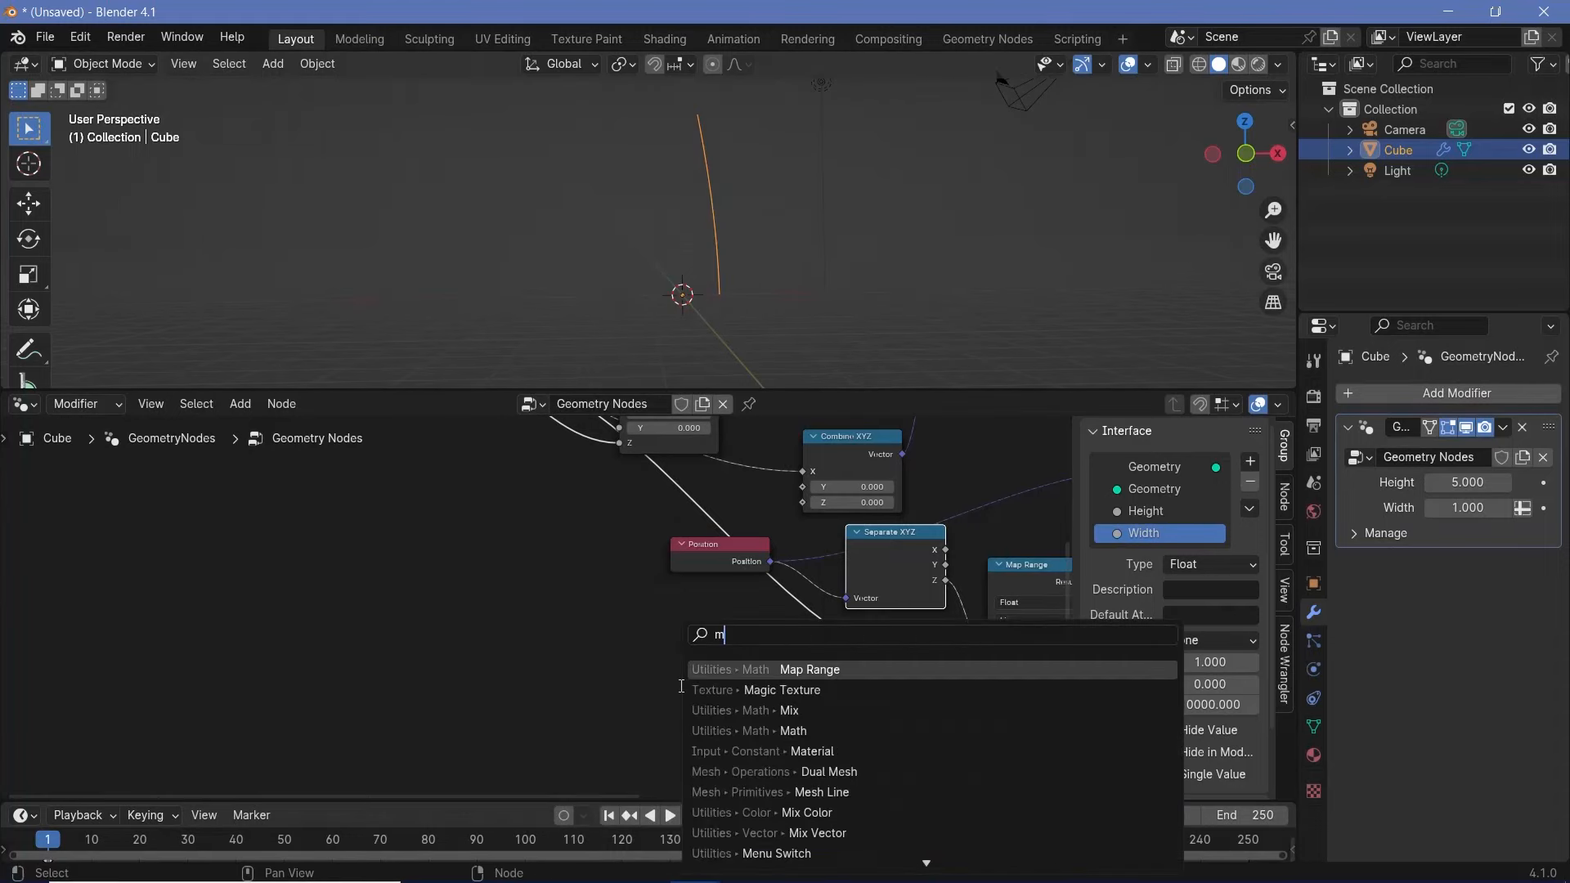
{"action": "type", "text": "ath"}
{"action": "key", "text": "Return"}
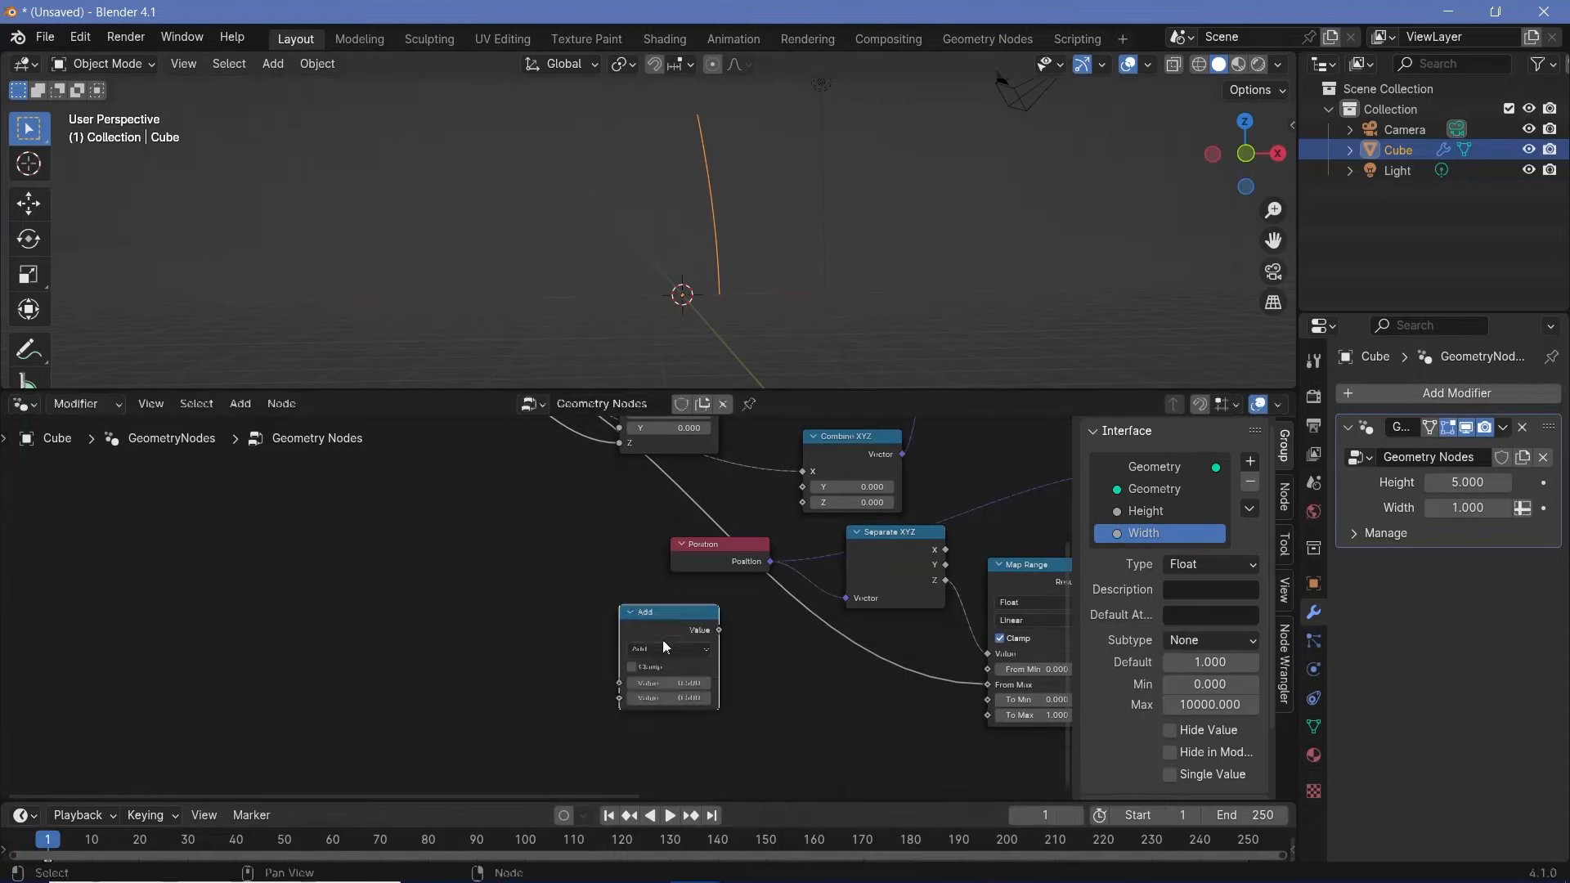
{"action": "left_click", "coordinate": [665, 645]}
{"action": "left_click", "coordinate": [666, 646]}
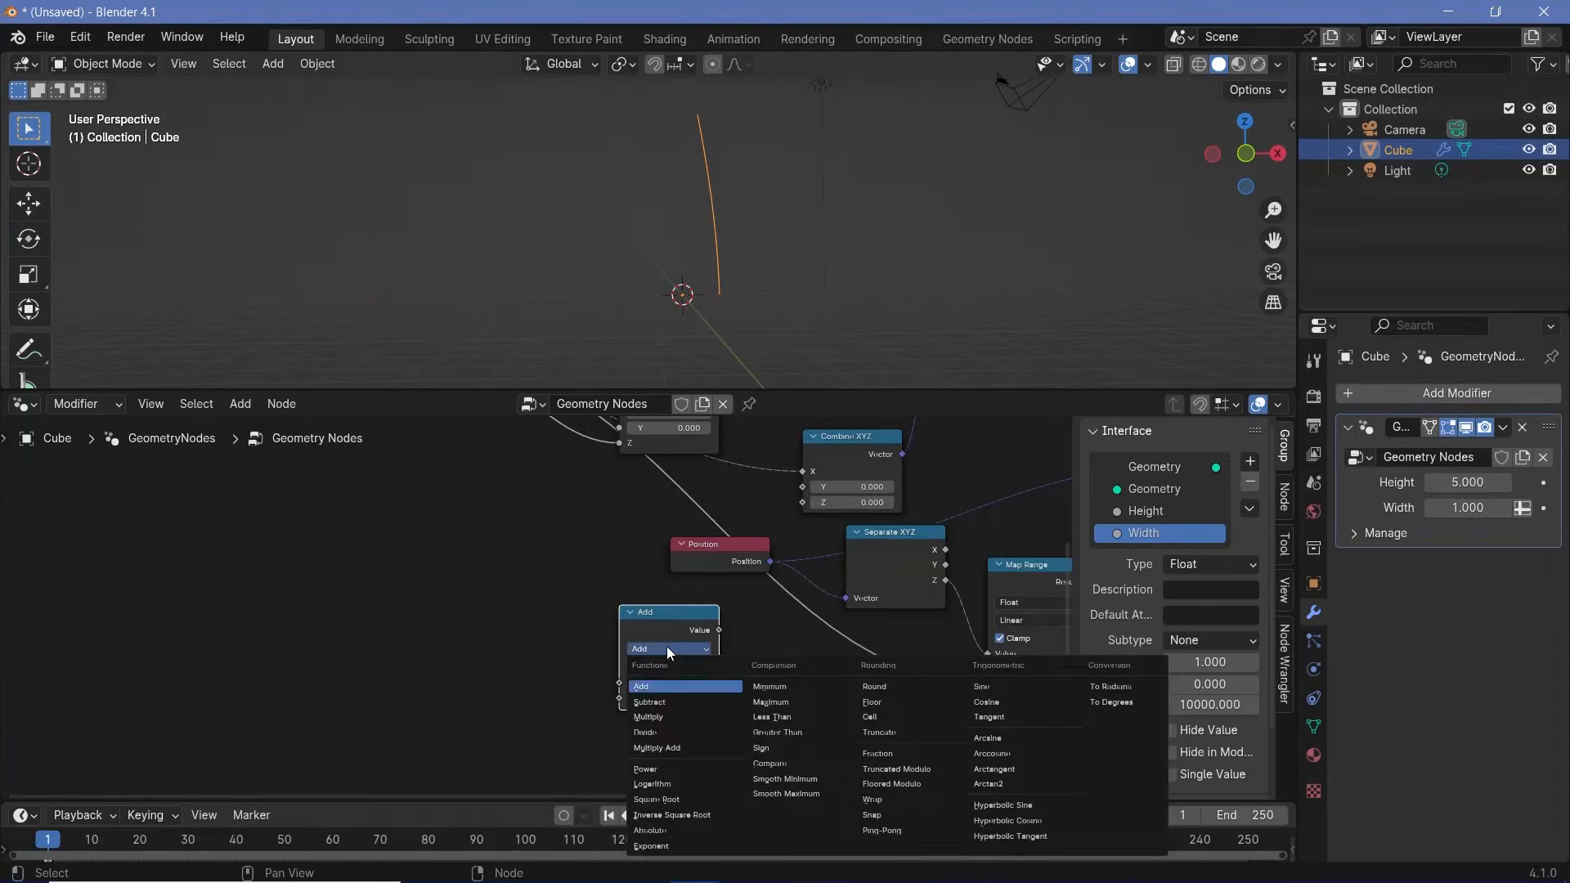
{"action": "left_click", "coordinate": [658, 712]}
Step: Expose the Multiply node's first Value as a new modifier input by linking it to the Group Input's empty socket
{"action": "scroll", "coordinate": [517, 626], "scroll_direction": "down", "scroll_amount": 4}
{"action": "middle_click_drag", "start_coordinate": [467, 532], "coordinate": [612, 672]}
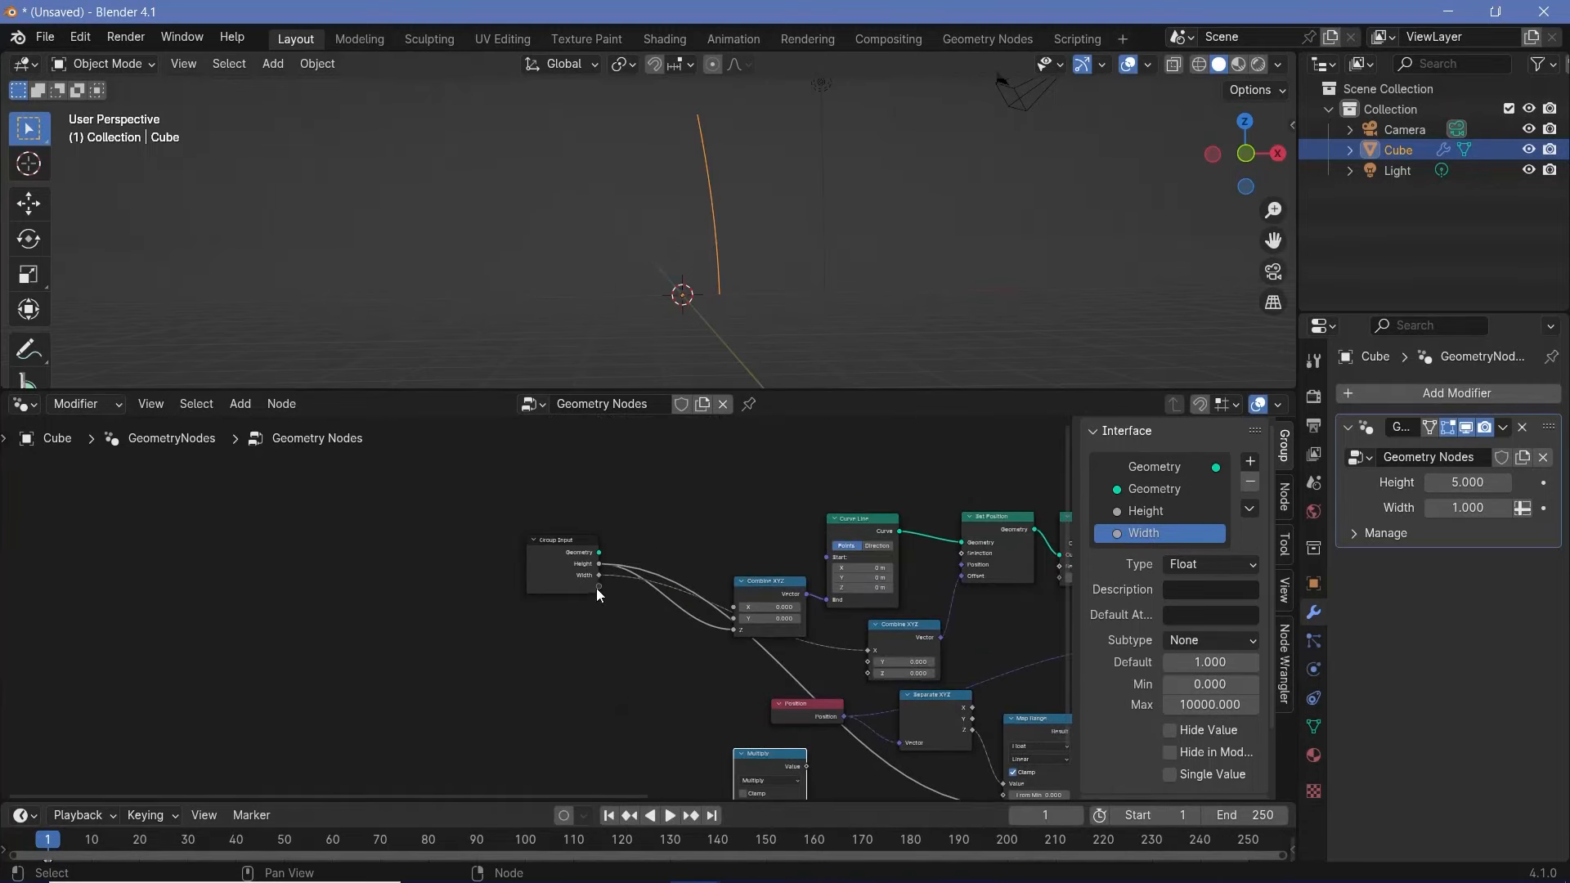
{"action": "left_click_drag", "start_coordinate": [597, 588], "coordinate": [731, 672]}
{"action": "scroll", "coordinate": [746, 676], "scroll_direction": "up", "scroll_amount": 5}
{"action": "middle_click_drag", "start_coordinate": [753, 678], "coordinate": [851, 715]}
{"action": "middle_click_drag", "start_coordinate": [738, 679], "coordinate": [441, 626]}
Step: Set the Multiply node's second value to 2*pi
{"action": "scroll", "coordinate": [458, 629], "scroll_direction": "up", "scroll_amount": 5}
{"action": "left_click", "coordinate": [606, 664]}
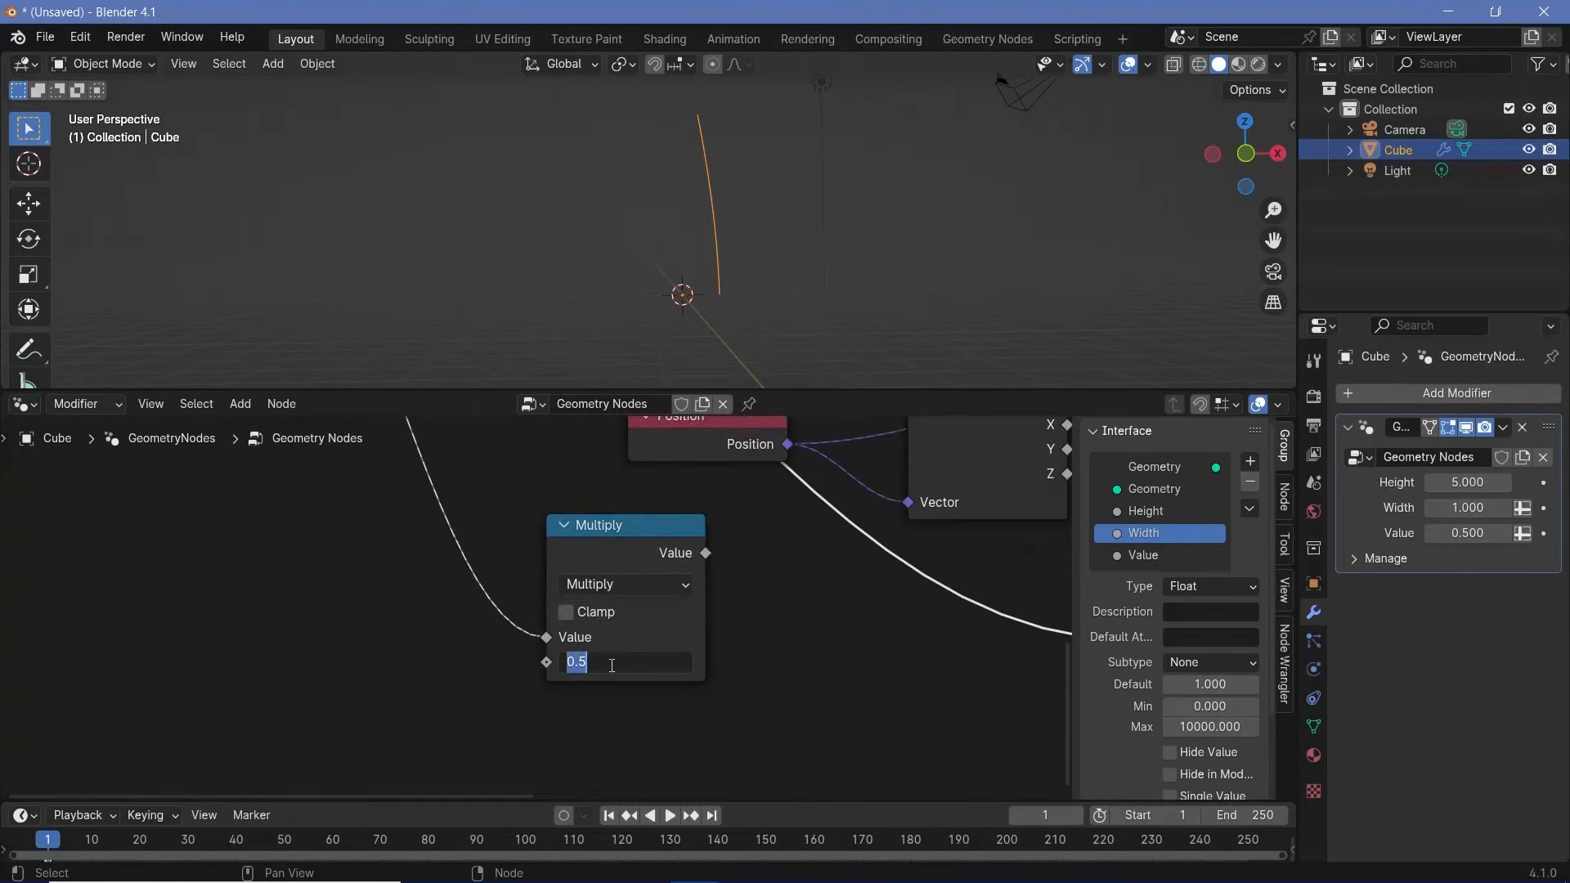
{"action": "type", "text": "2*pi"}
{"action": "key", "text": "Return"}
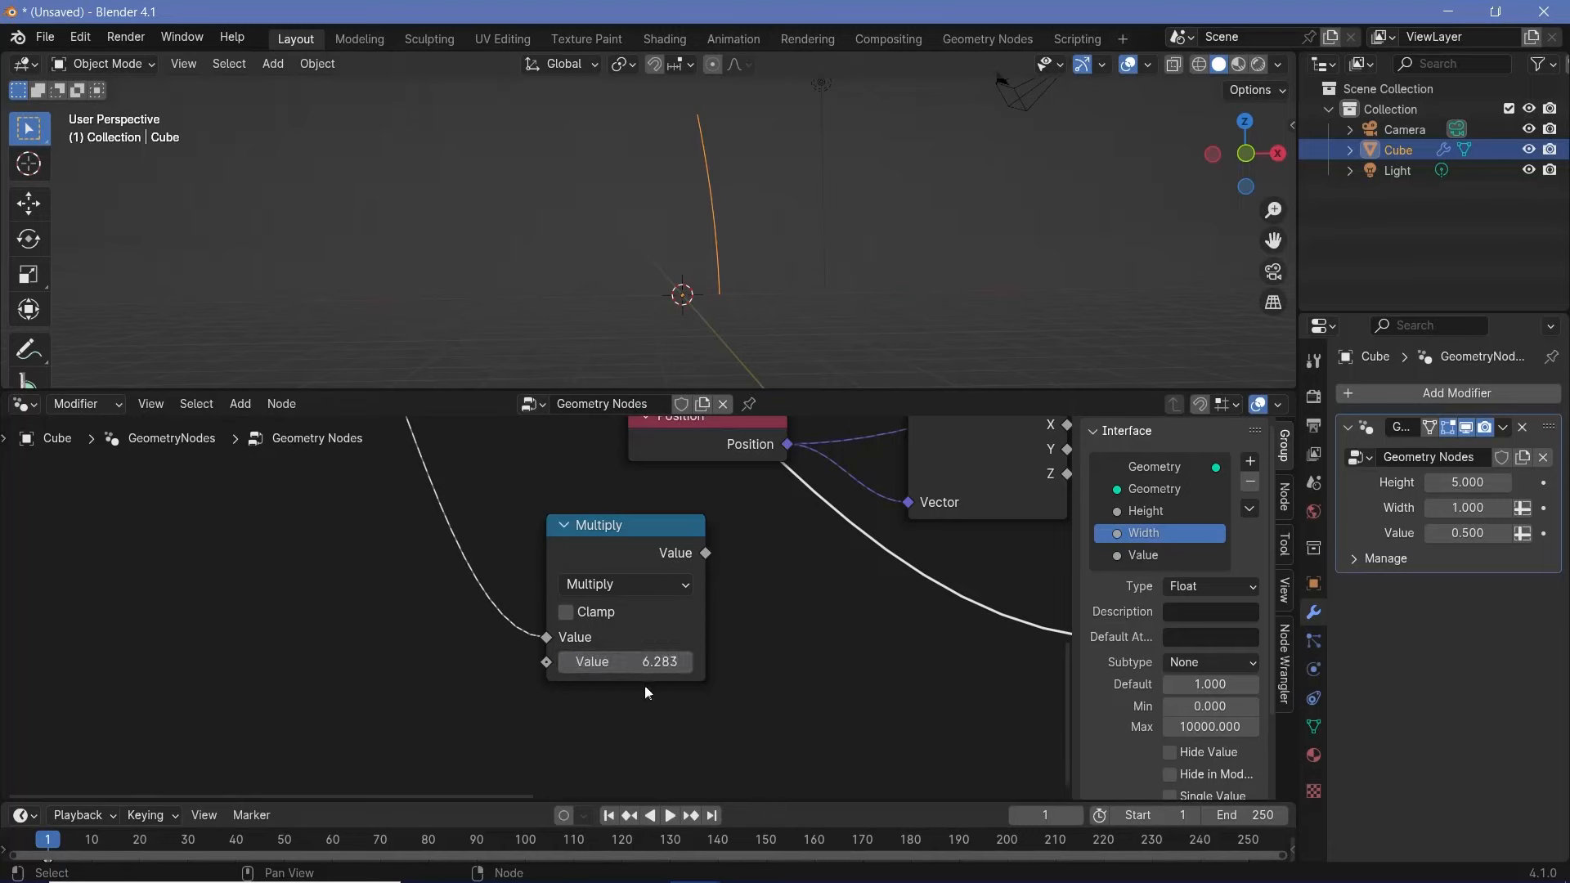
Step: Link the Multiply node's output to the To Max input of the Map Range node
{"action": "scroll", "coordinate": [537, 651], "scroll_direction": "down", "scroll_amount": 4}
{"action": "middle_click_drag", "start_coordinate": [570, 679], "coordinate": [822, 478]}
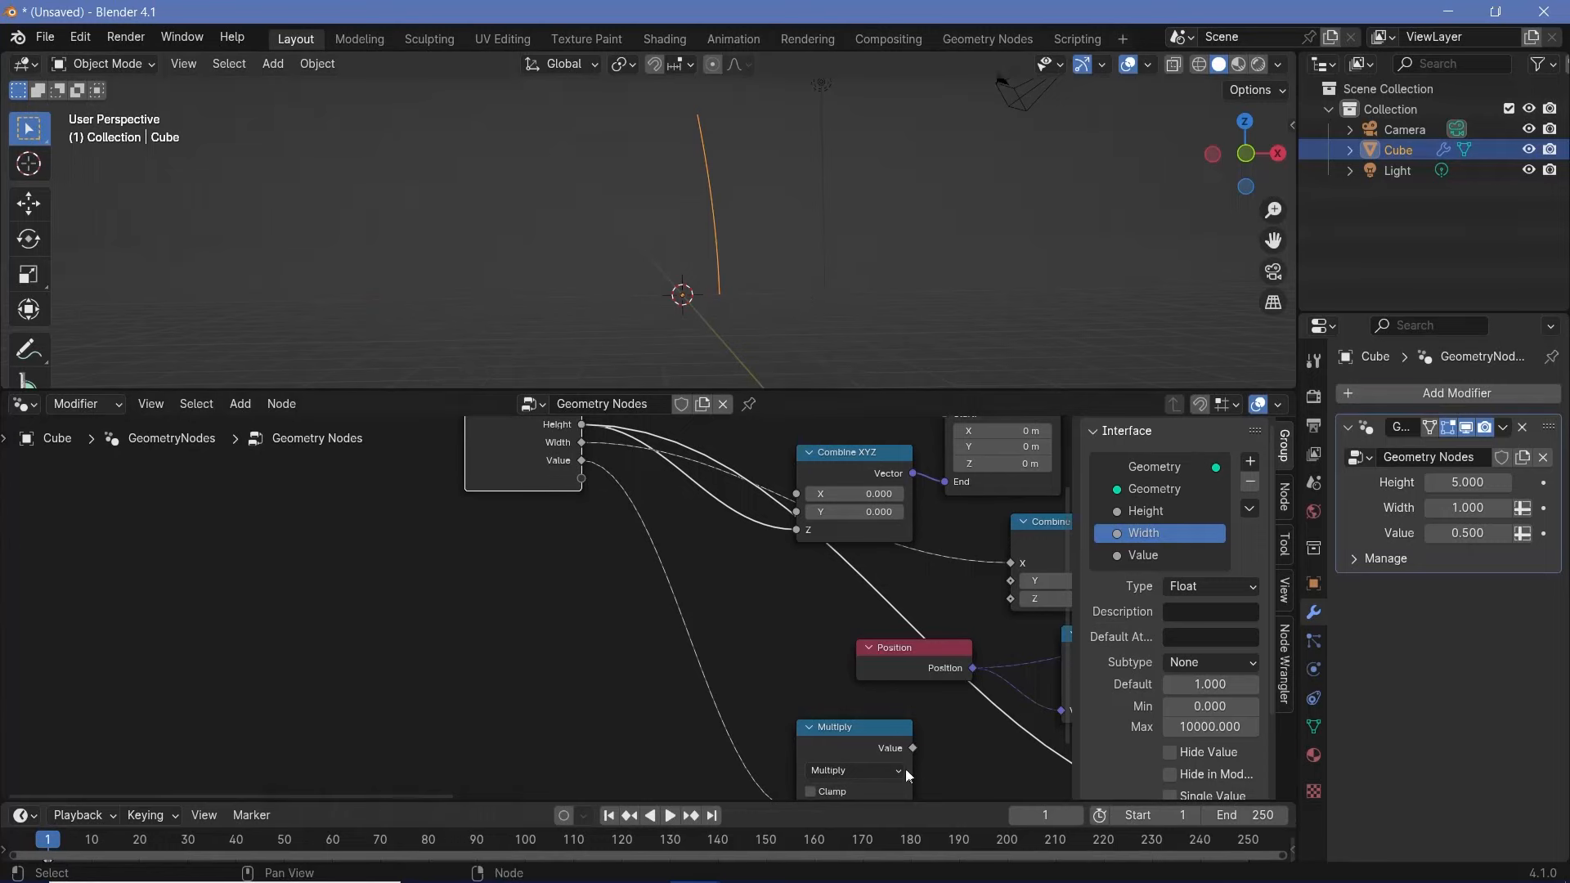
{"action": "middle_click_drag", "start_coordinate": [905, 769], "coordinate": [577, 584]}
{"action": "left_click_drag", "start_coordinate": [588, 583], "coordinate": [906, 696]}
{"action": "scroll", "coordinate": [857, 699], "scroll_direction": "down", "scroll_amount": 4}
{"action": "middle_click_drag", "start_coordinate": [789, 687], "coordinate": [609, 674]}
{"action": "scroll", "coordinate": [1108, 686], "scroll_direction": "down", "scroll_amount": 1}
{"action": "left_click", "coordinate": [1196, 643]}
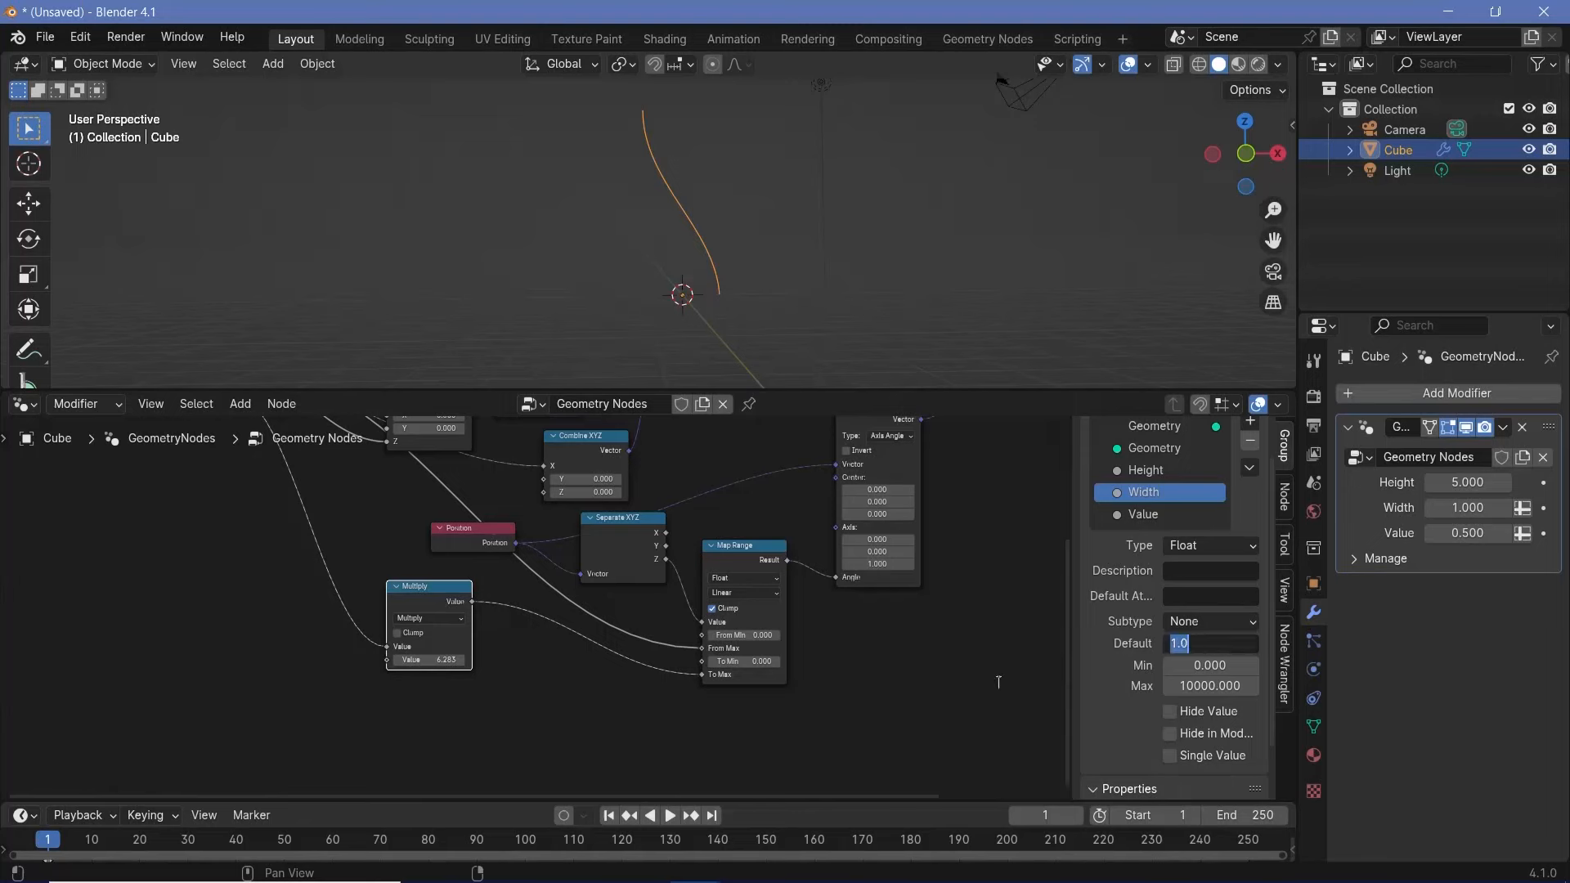
{"action": "key", "text": "Return"}
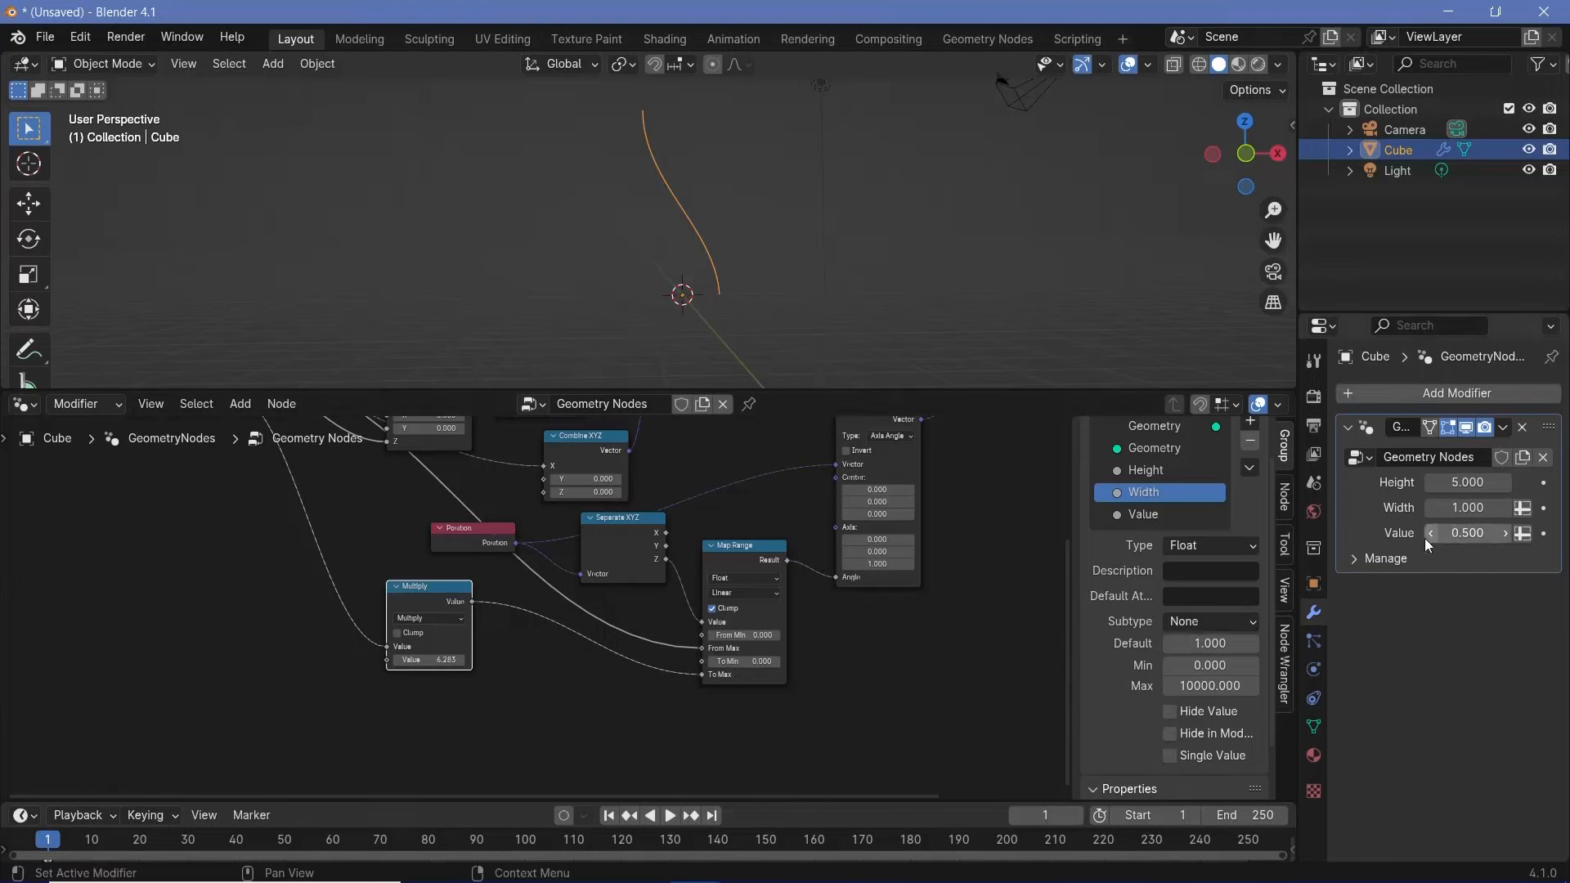
Step: Set the modifier's Value input to 1 and examine the curve from the top view
{"action": "left_click_drag", "start_coordinate": [1428, 538], "coordinate": [1504, 539]}
{"action": "left_click", "coordinate": [1462, 537]}
{"action": "type", "text": "1"}
{"action": "key", "text": "Return"}
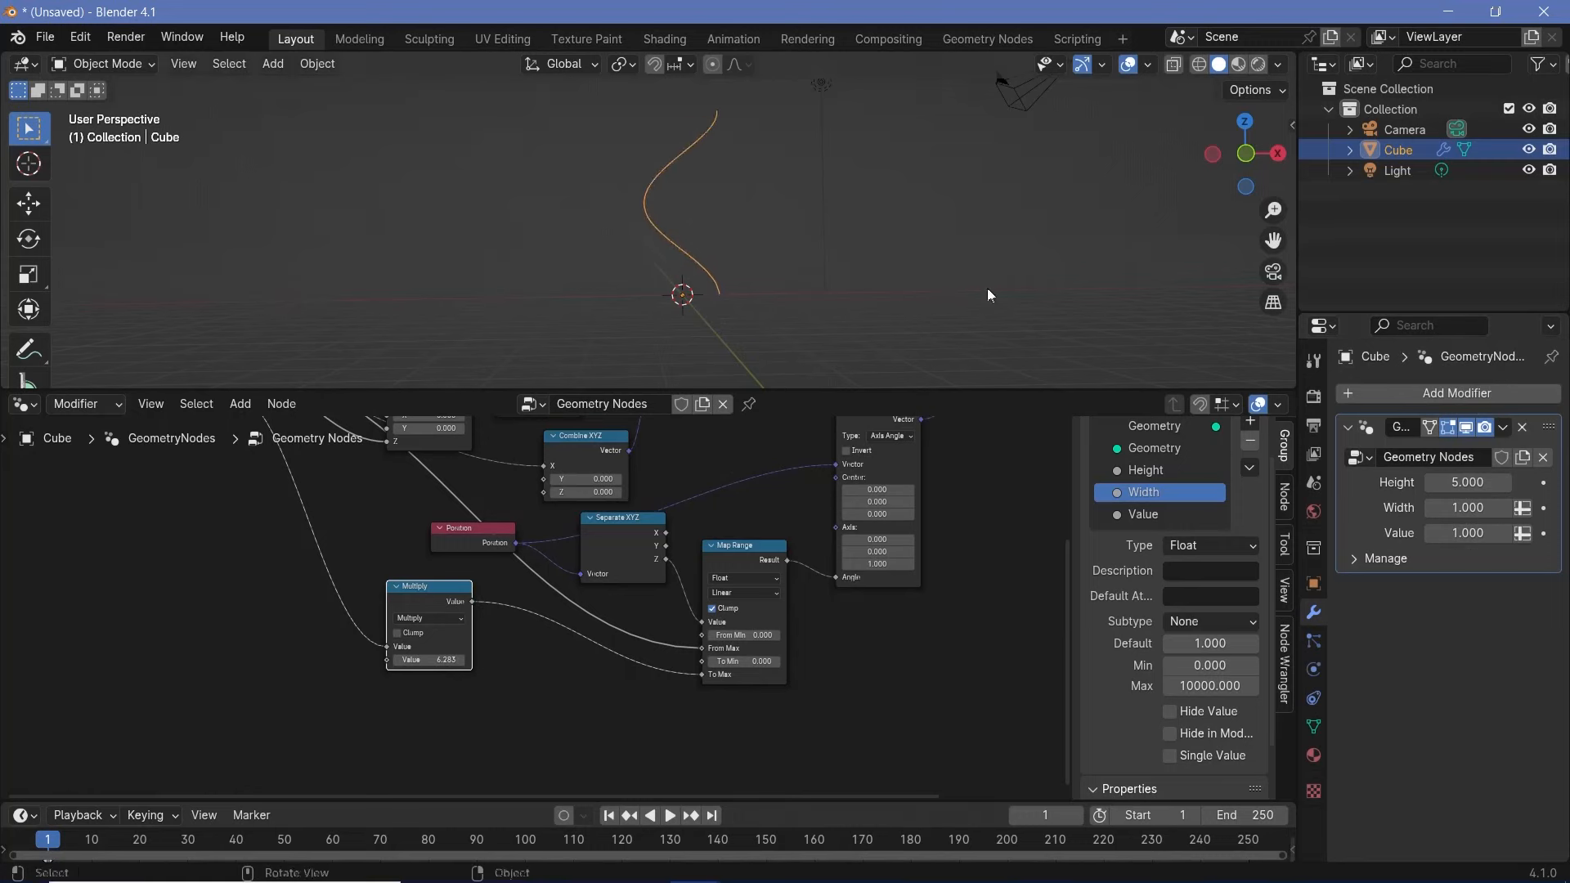
{"action": "middle_click_drag", "start_coordinate": [988, 288], "coordinate": [798, 203]}
{"action": "key", "text": "KP_7"}
{"action": "scroll", "coordinate": [744, 193], "scroll_direction": "up", "scroll_amount": 4}
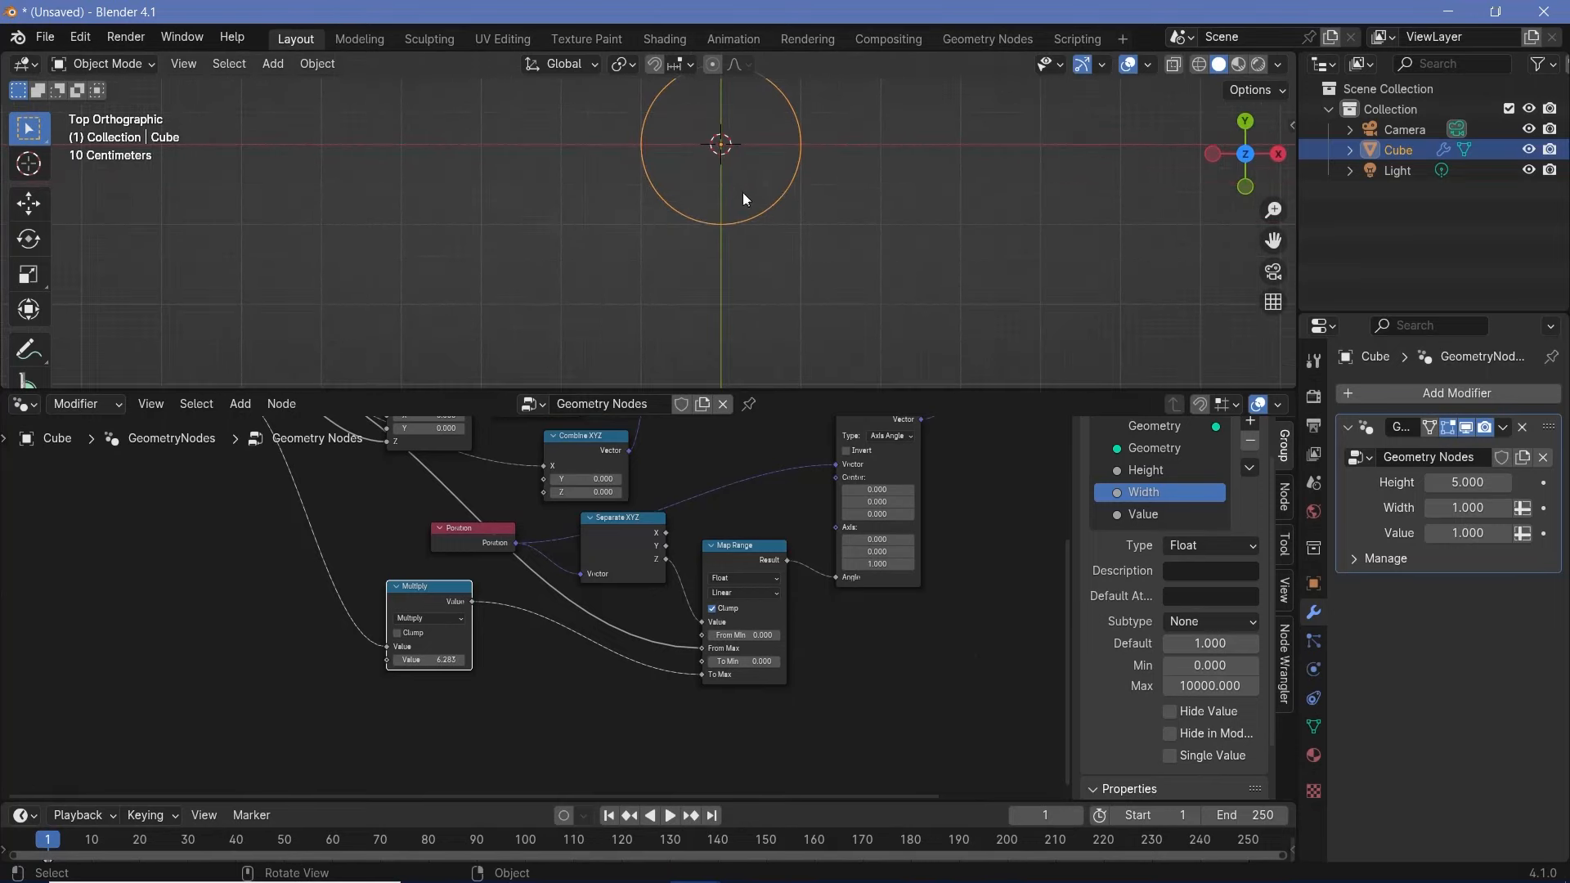
{"action": "middle_click_drag", "start_coordinate": [827, 170], "coordinate": [897, 281], "text": "shift"}
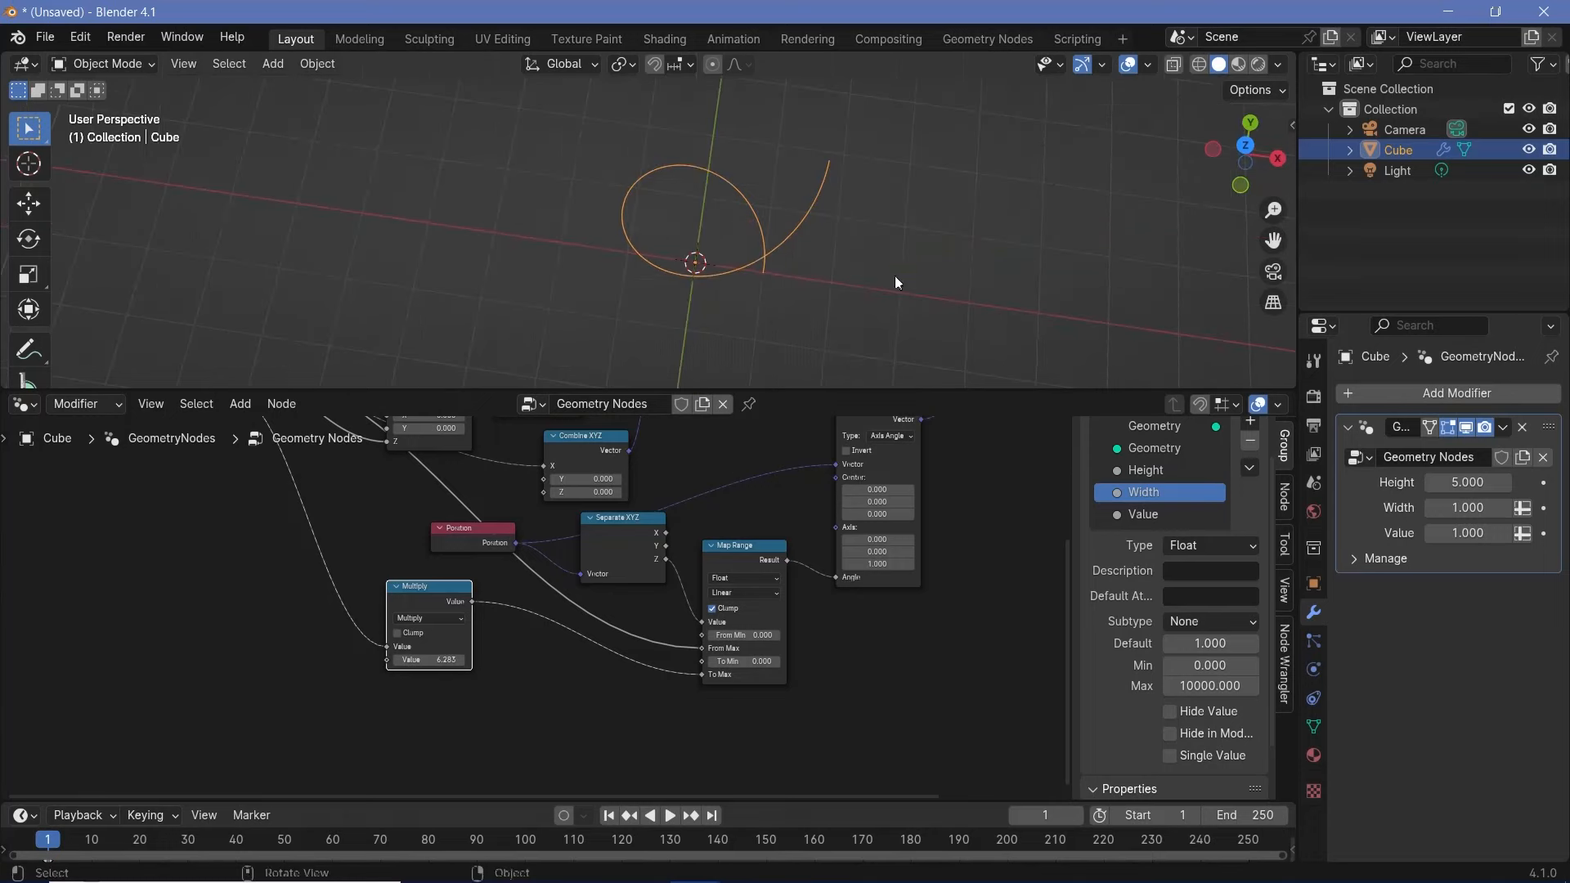
Step: Set the modifier's Value input to 0.5 and examine the curve from the top view
{"action": "left_click_drag", "start_coordinate": [1469, 532], "coordinate": [1448, 533]}
{"action": "left_click", "coordinate": [1469, 532]}
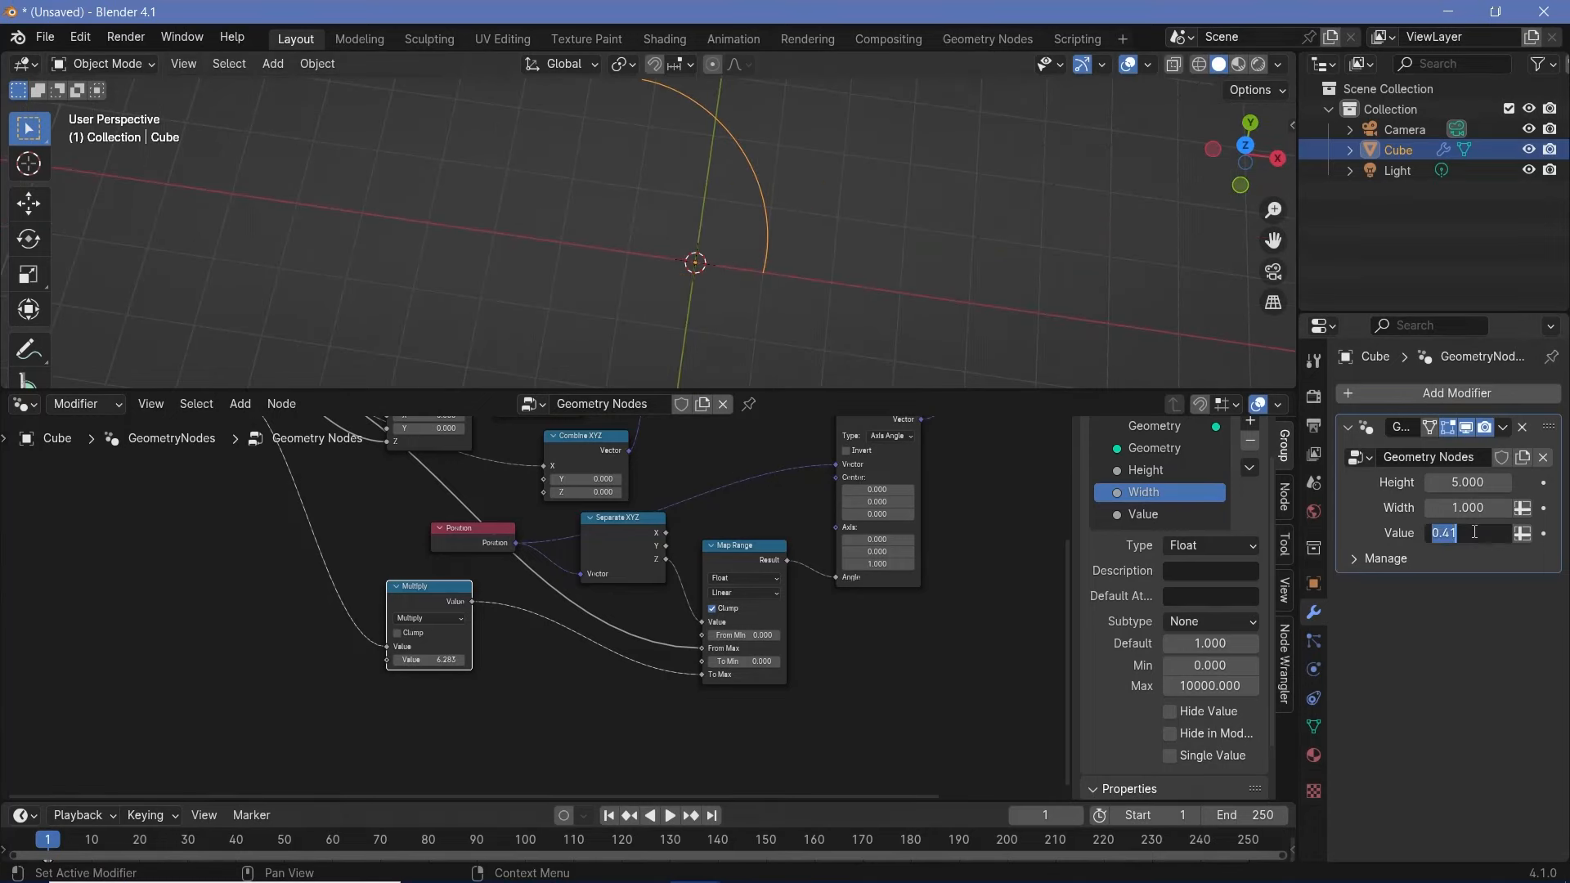
{"action": "type", "text": "0.5"}
{"action": "key", "text": "Return"}
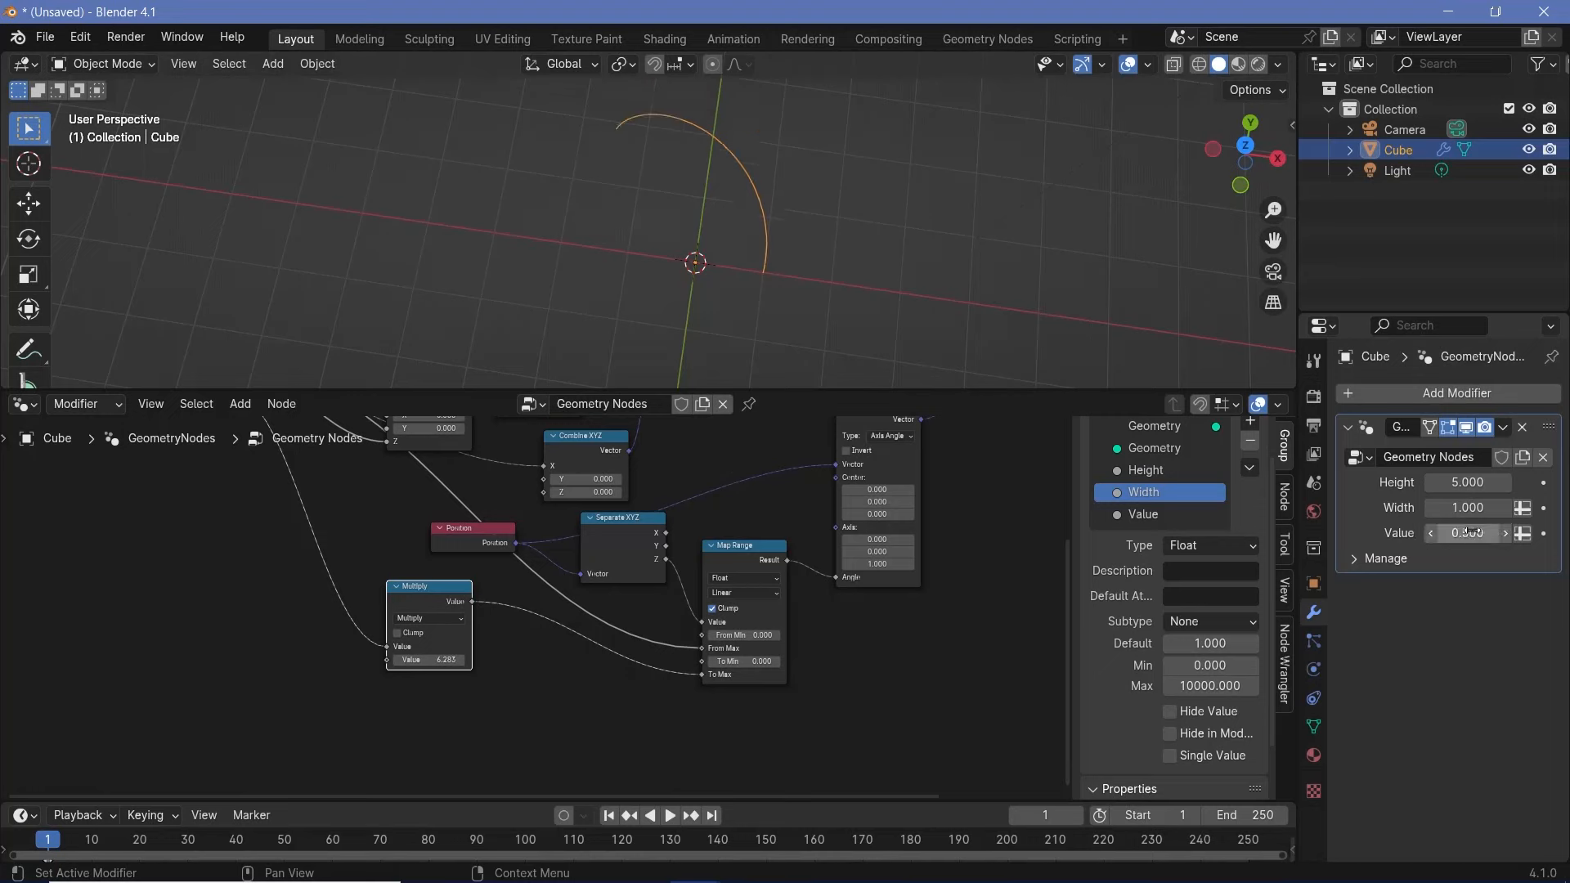
{"action": "middle_click_drag", "start_coordinate": [826, 190], "coordinate": [847, 273]}
{"action": "key", "text": "KP_7"}
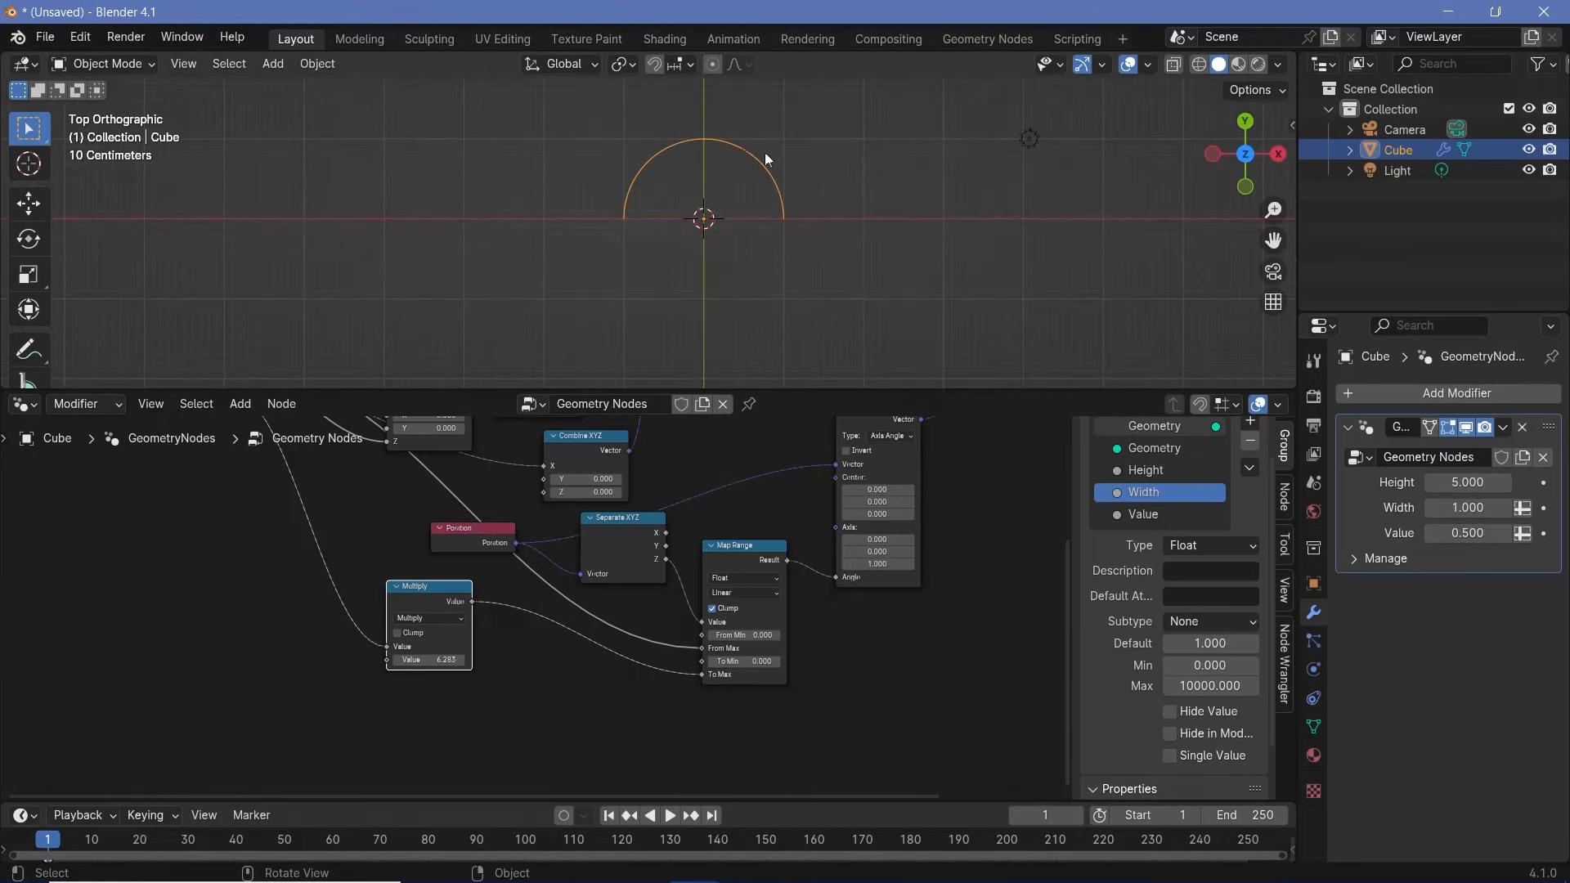
Step: Rename the group's Value input to Twists
{"action": "double_click", "coordinate": [1180, 515]}
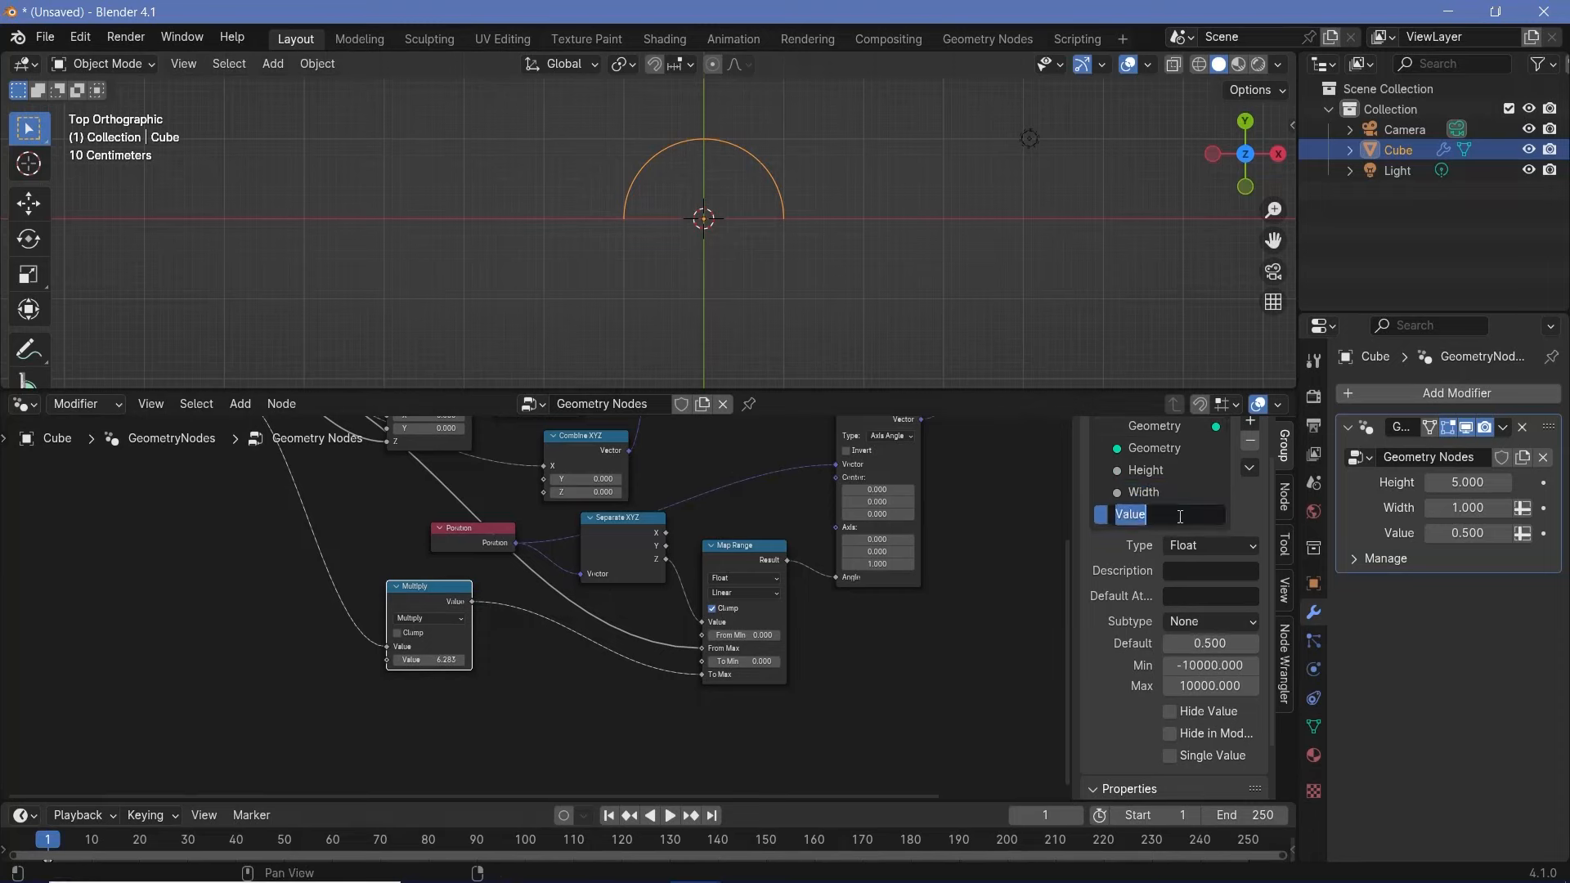
{"action": "type", "text": "Twists"}
{"action": "key", "text": "Return"}
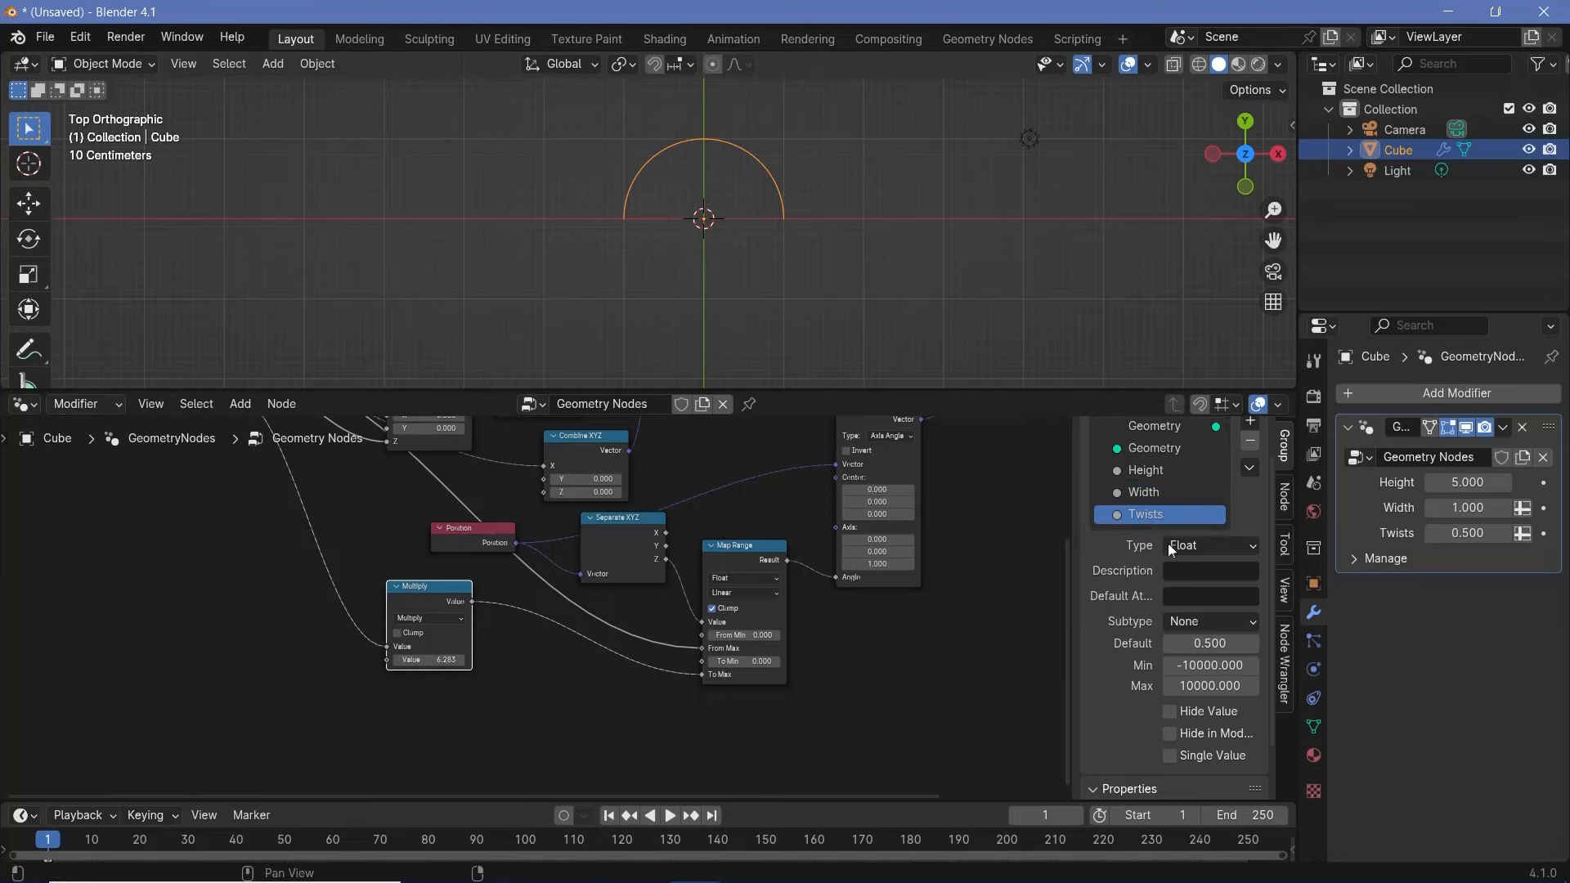
Step: Set the modifier's Twists input to 1 and fit the whole node tree in the node editor
{"action": "middle_click_drag", "start_coordinate": [1055, 565], "coordinate": [1058, 486]}
{"action": "middle_click_drag", "start_coordinate": [826, 206], "coordinate": [823, 79]}
{"action": "scroll", "coordinate": [814, 223], "scroll_direction": "down", "scroll_amount": 3}
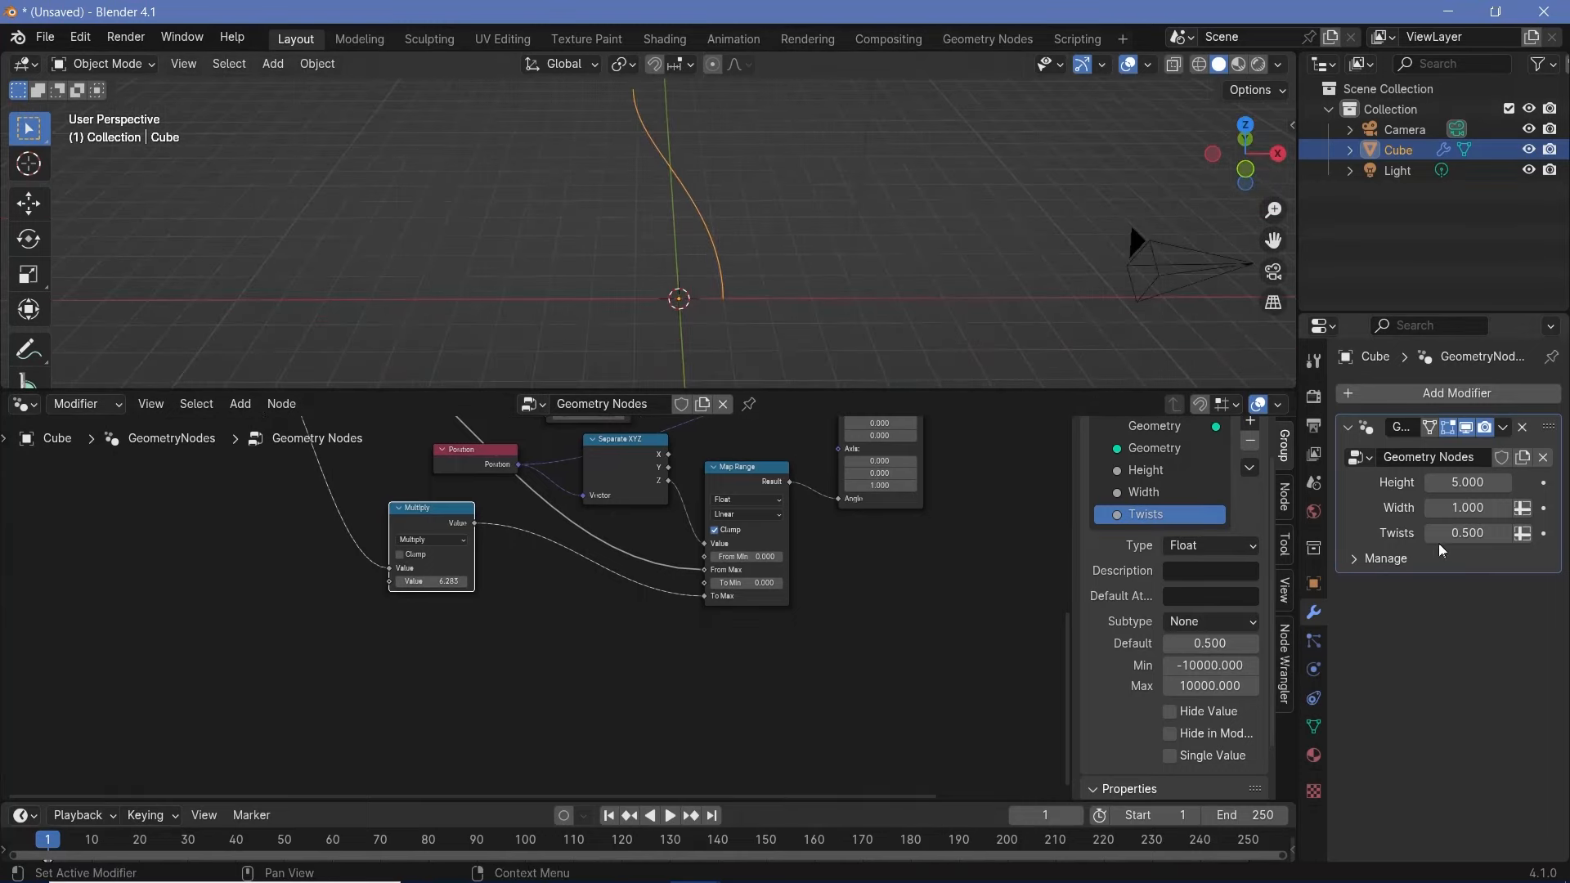
{"action": "left_click", "coordinate": [1478, 534]}
{"action": "type", "text": "1"}
{"action": "key", "text": "Return"}
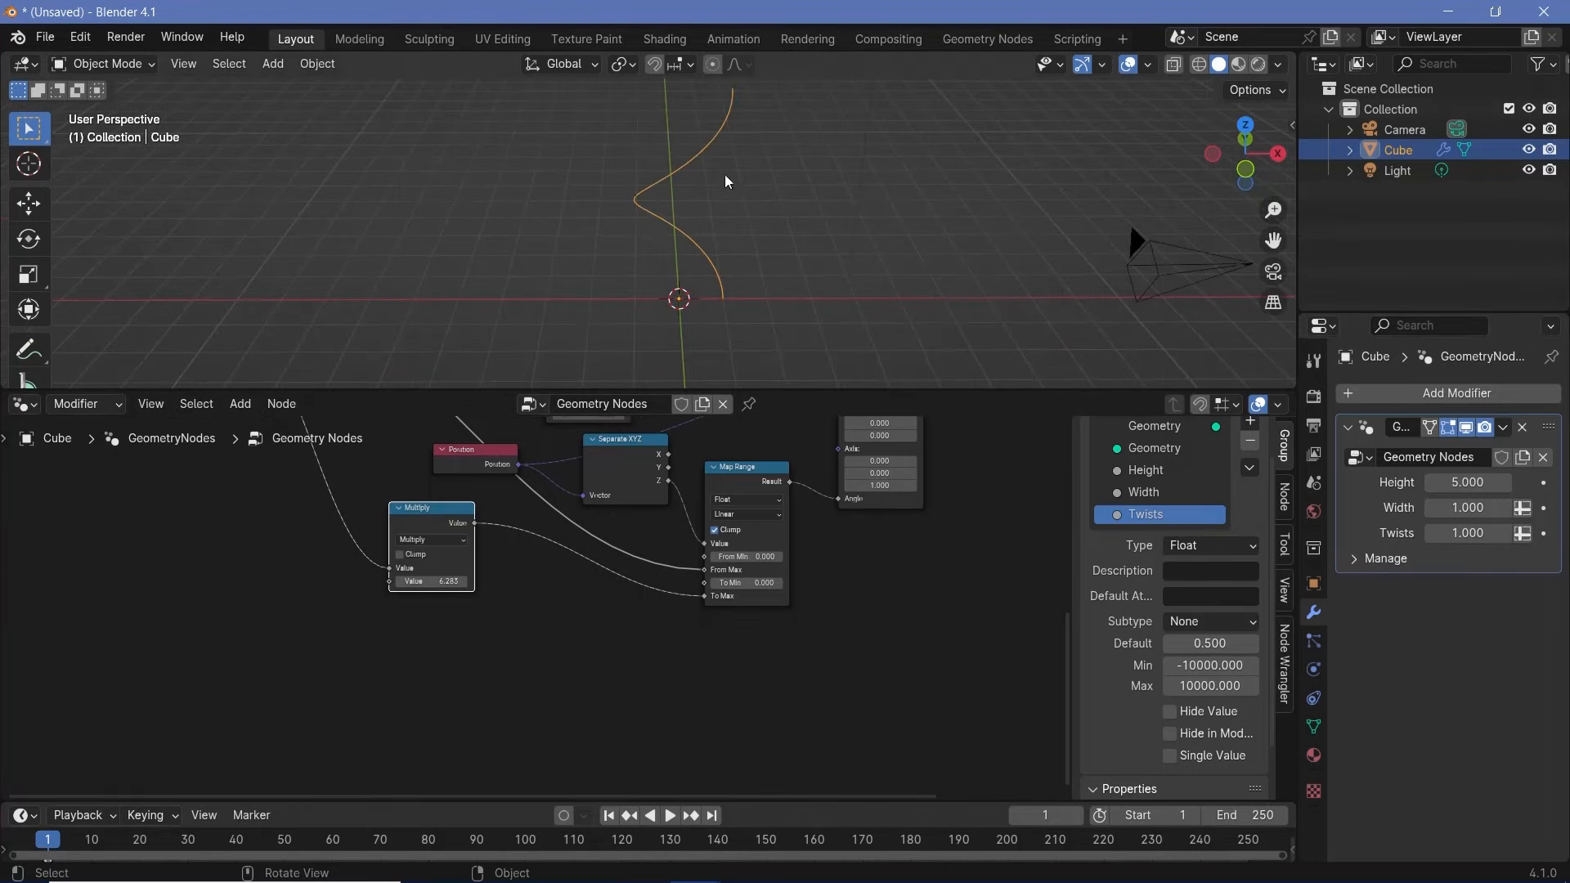
{"action": "middle_click_drag", "start_coordinate": [724, 174], "coordinate": [712, 375]}
{"action": "key", "text": "Home"}
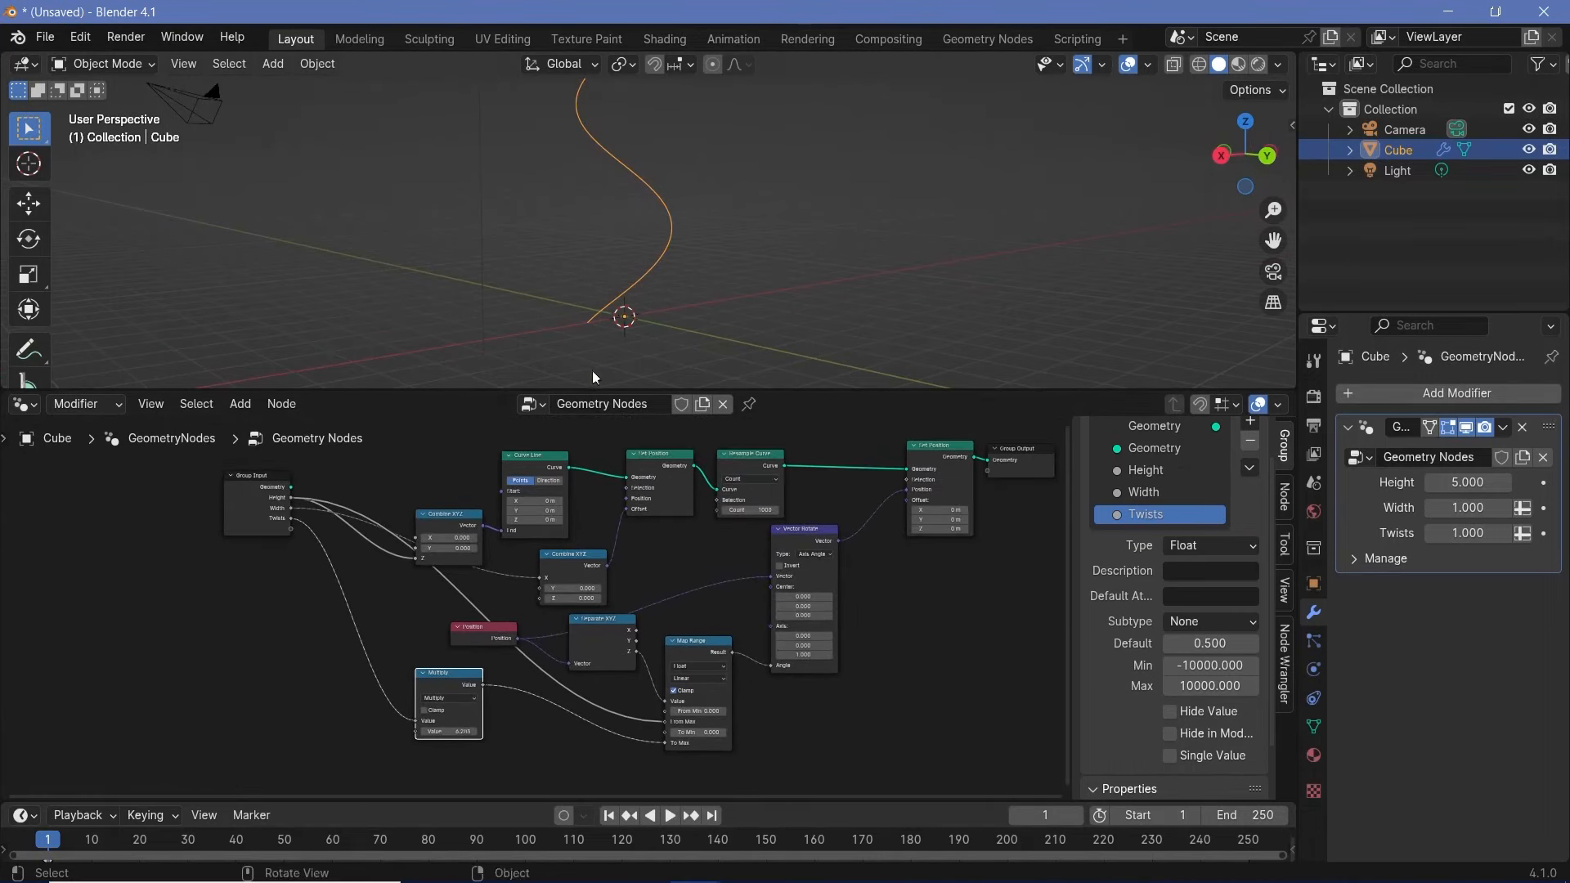
Step: Move the Group Output node farther from the final Set Position node and insert a Join Geometry node on the link between them
{"action": "middle_click_drag", "start_coordinate": [592, 370], "coordinate": [632, 364]}
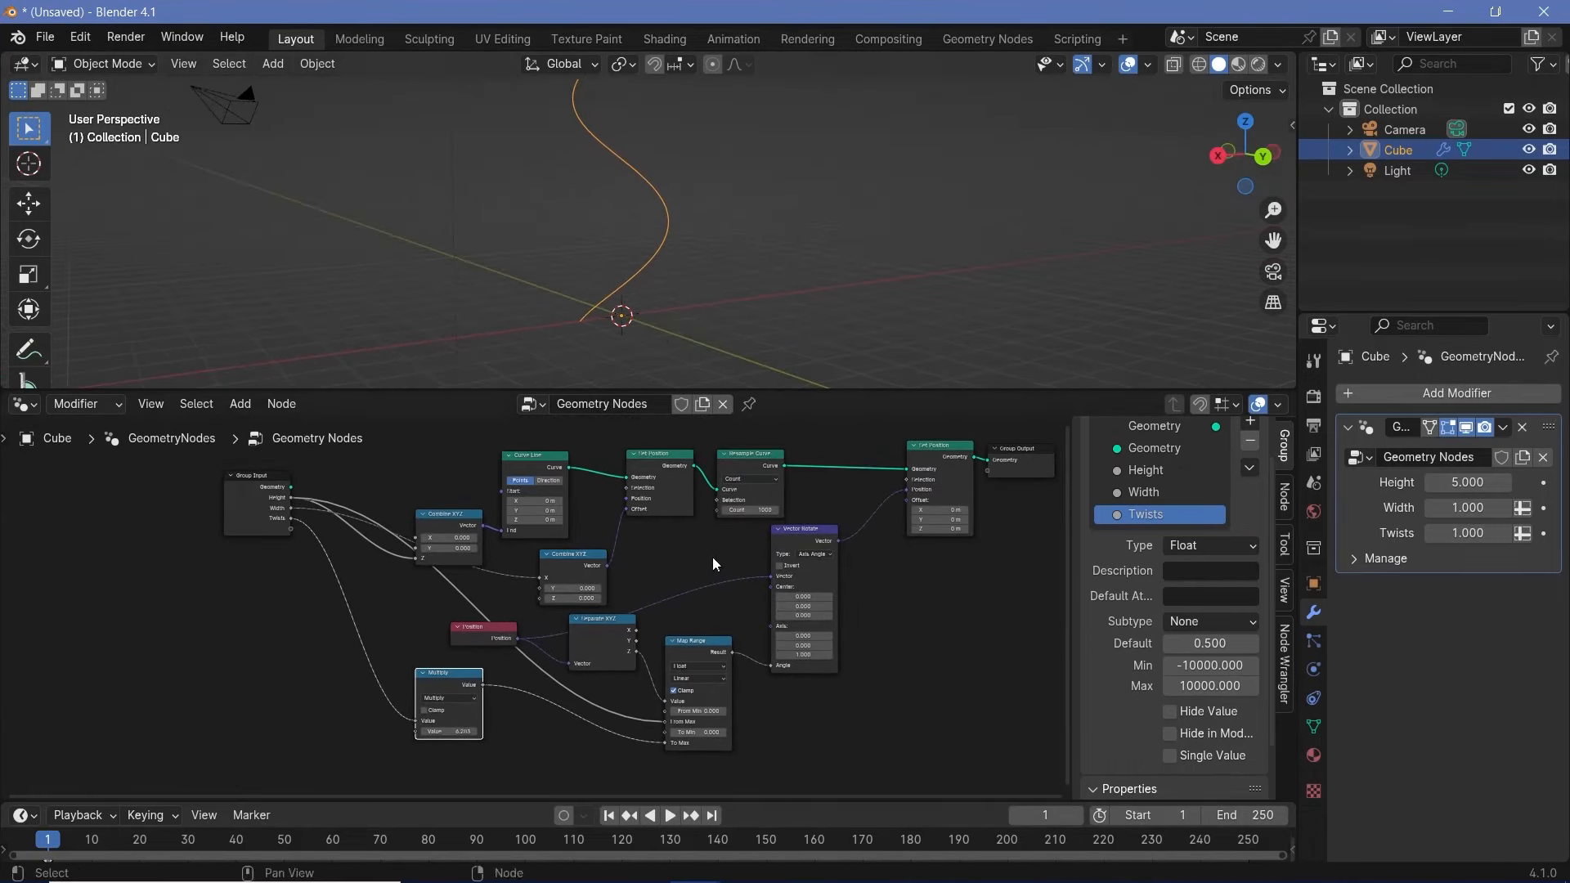
{"action": "middle_click_drag", "start_coordinate": [1025, 492], "coordinate": [847, 555]}
{"action": "left_click_drag", "start_coordinate": [838, 532], "coordinate": [967, 524]}
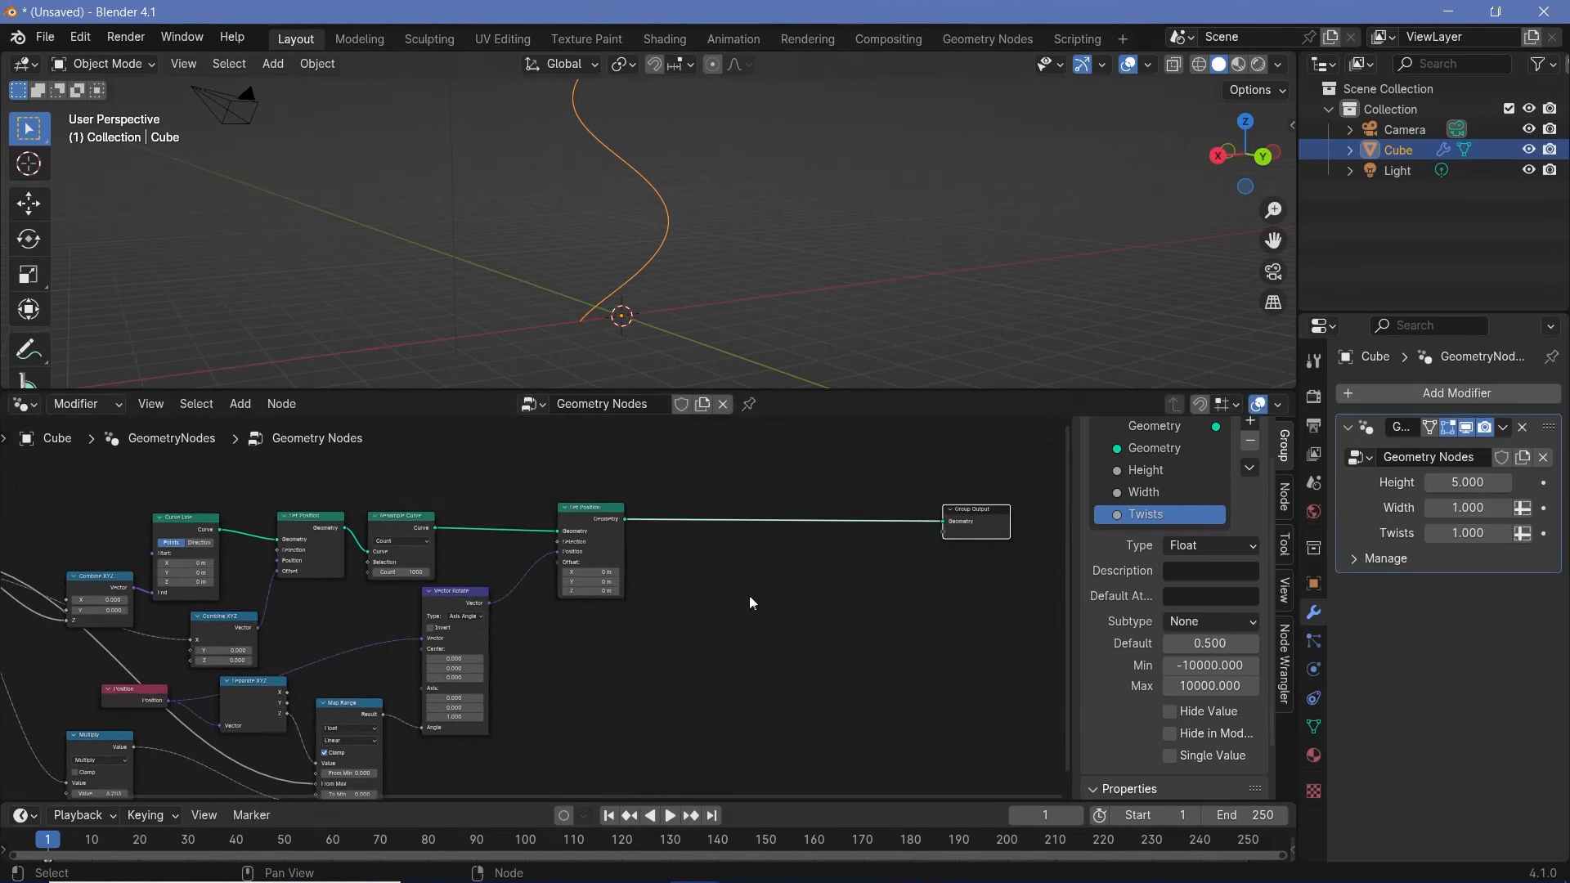
{"action": "key", "text": "shift+a"}
{"action": "mouse_move", "coordinate": [757, 600]}
{"action": "type", "text": "join"}
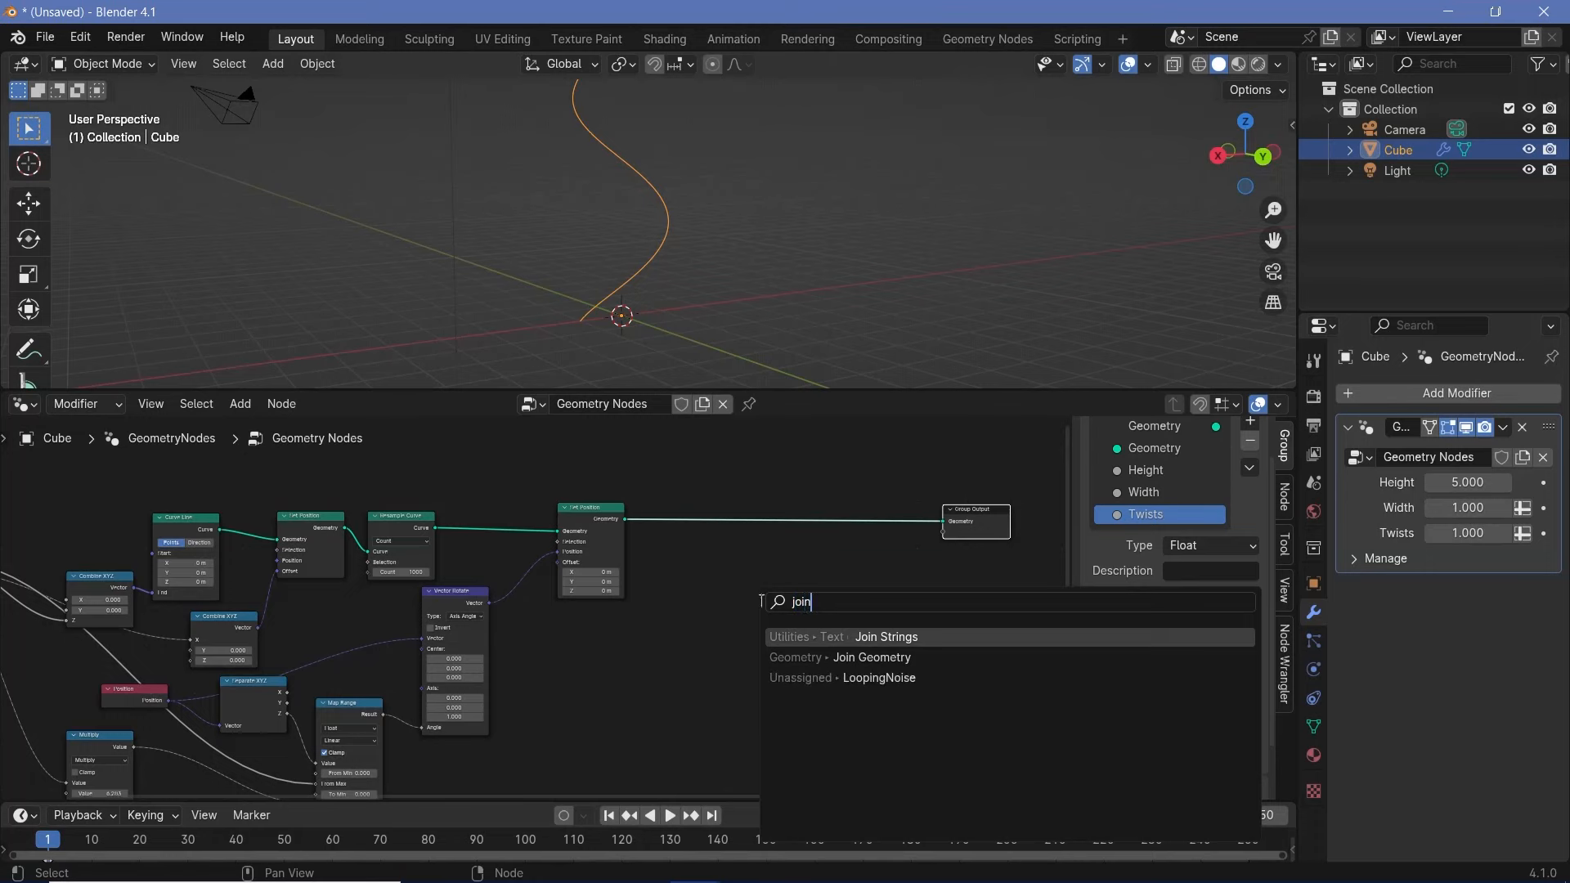
{"action": "key", "text": "Return"}
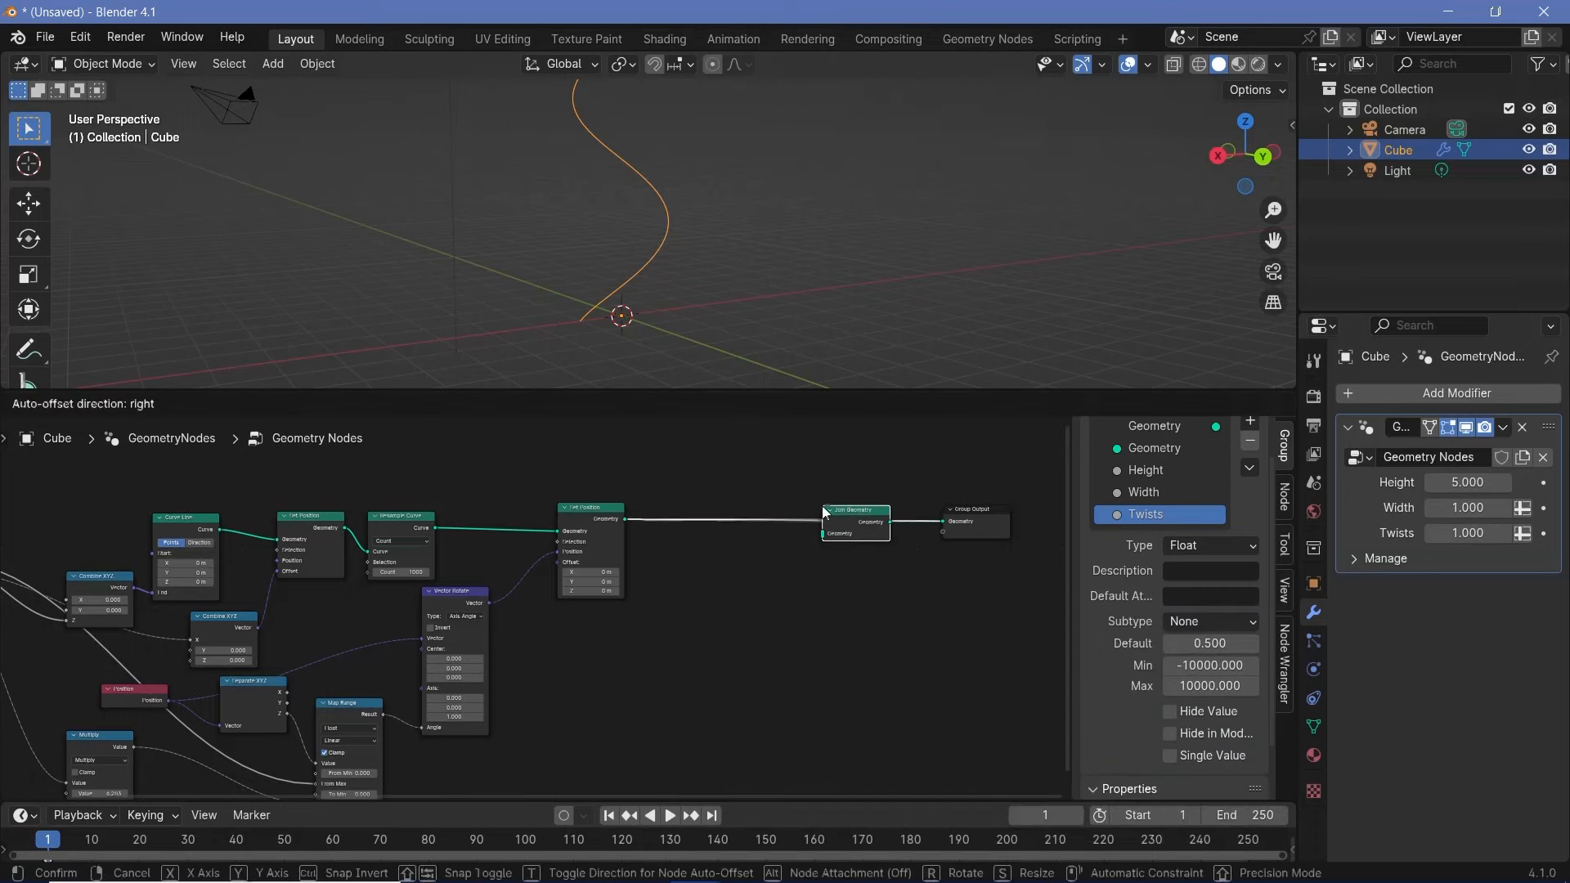
{"action": "left_click", "coordinate": [805, 468]}
Step: Duplicate the curve chain of both Combine XYZ, Curve Line, Resample Curve and both Set Position nodes with their input links, placing it above the original
{"action": "left_click", "coordinate": [199, 531]}
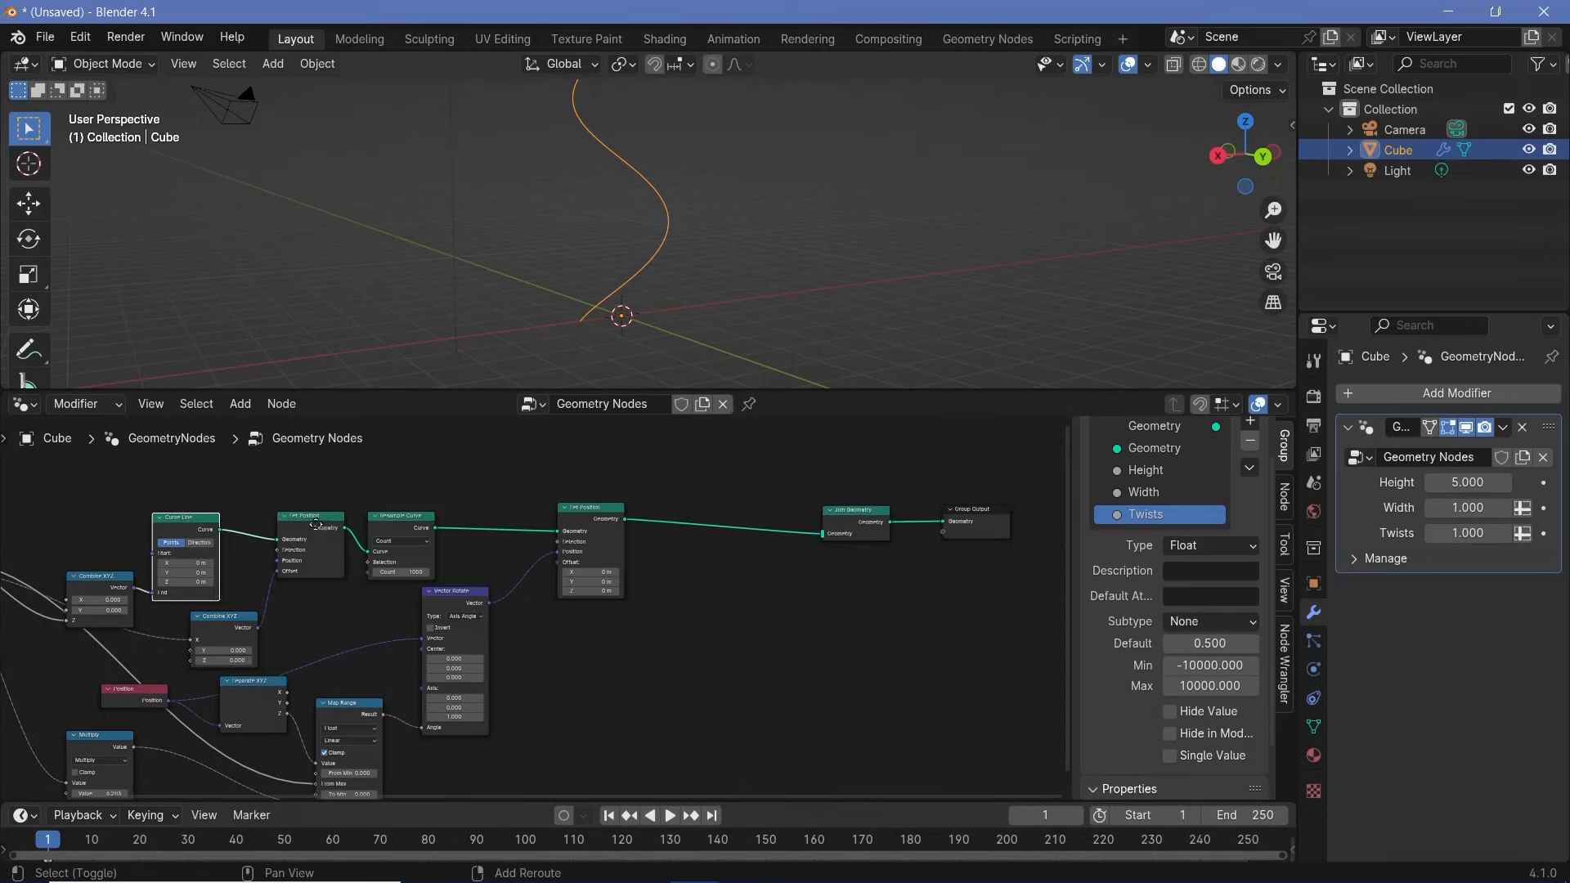
{"action": "middle_click_drag", "start_coordinate": [316, 525], "coordinate": [486, 527], "text": "shift"}
{"action": "left_click_drag", "start_coordinate": [258, 591], "coordinate": [262, 525]}
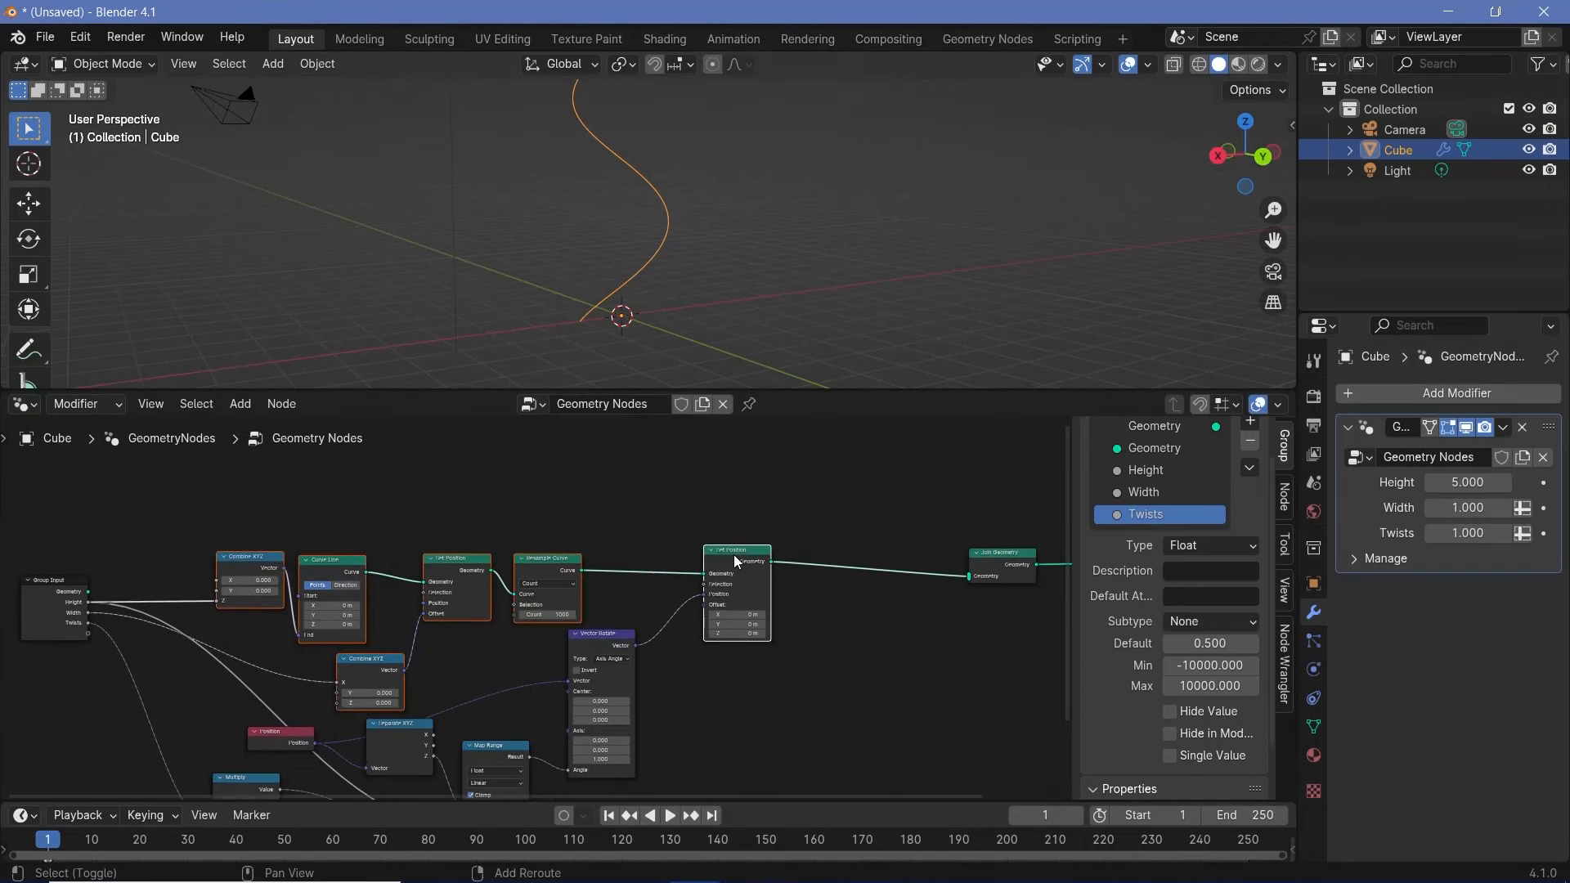
{"action": "middle_click_drag", "start_coordinate": [623, 600], "coordinate": [597, 646]}
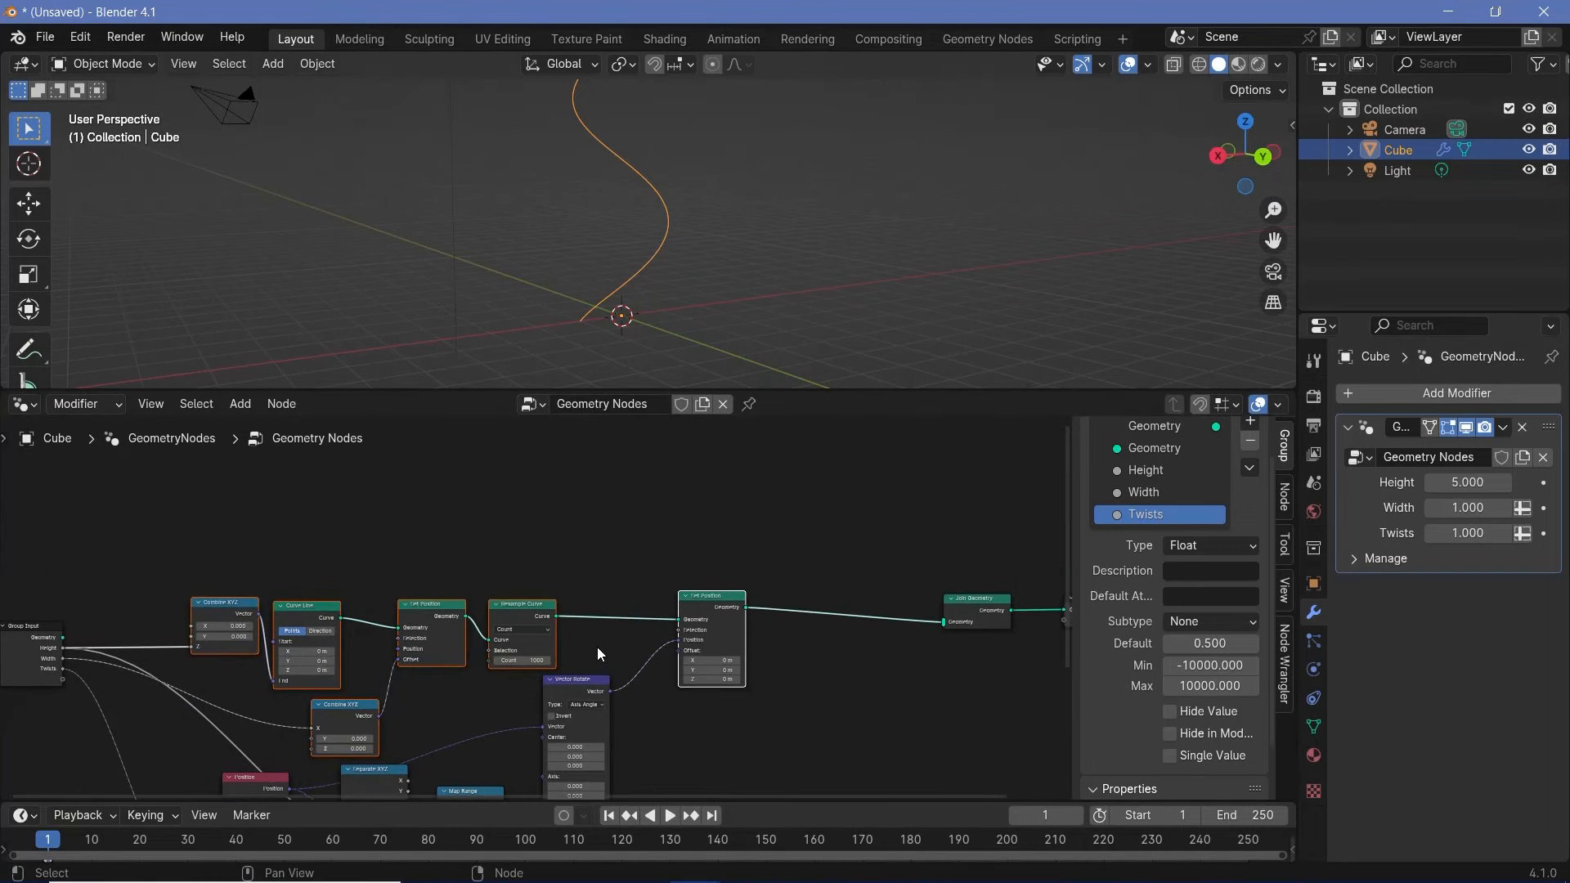
{"action": "key", "text": "shift+d"}
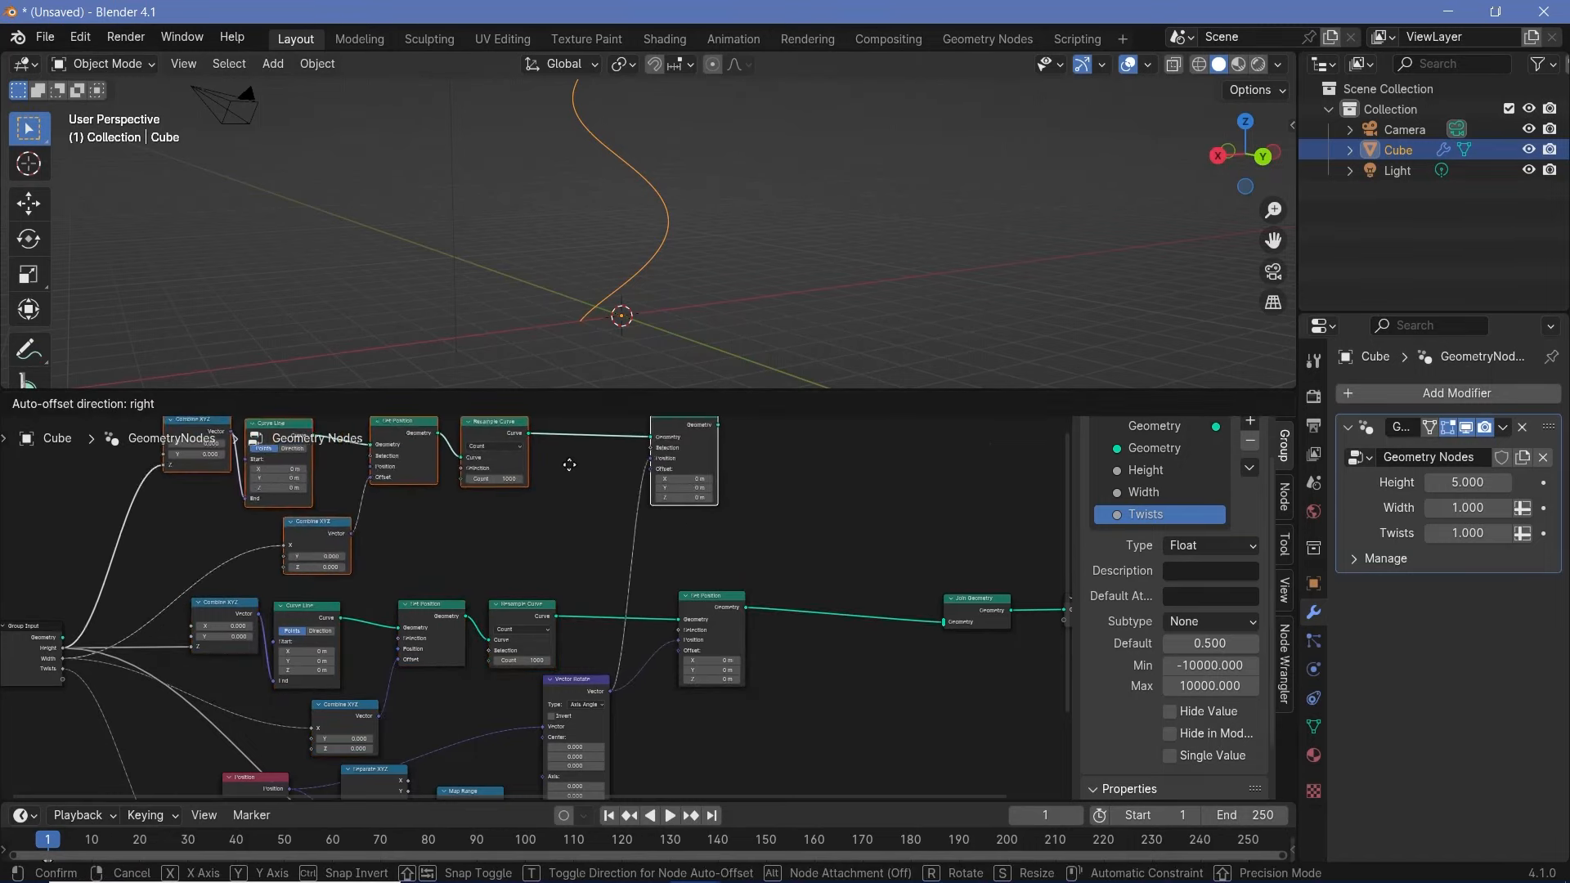
{"action": "left_click", "coordinate": [565, 461]}
Step: Insert a Math node on the link from the Width input to the X of the duplicated chain's offset Combine XYZ node
{"action": "middle_click_drag", "start_coordinate": [523, 551], "coordinate": [750, 587]}
{"action": "scroll", "coordinate": [669, 500], "scroll_direction": "up", "scroll_amount": 3}
{"action": "middle_click_drag", "start_coordinate": [776, 536], "coordinate": [796, 594]}
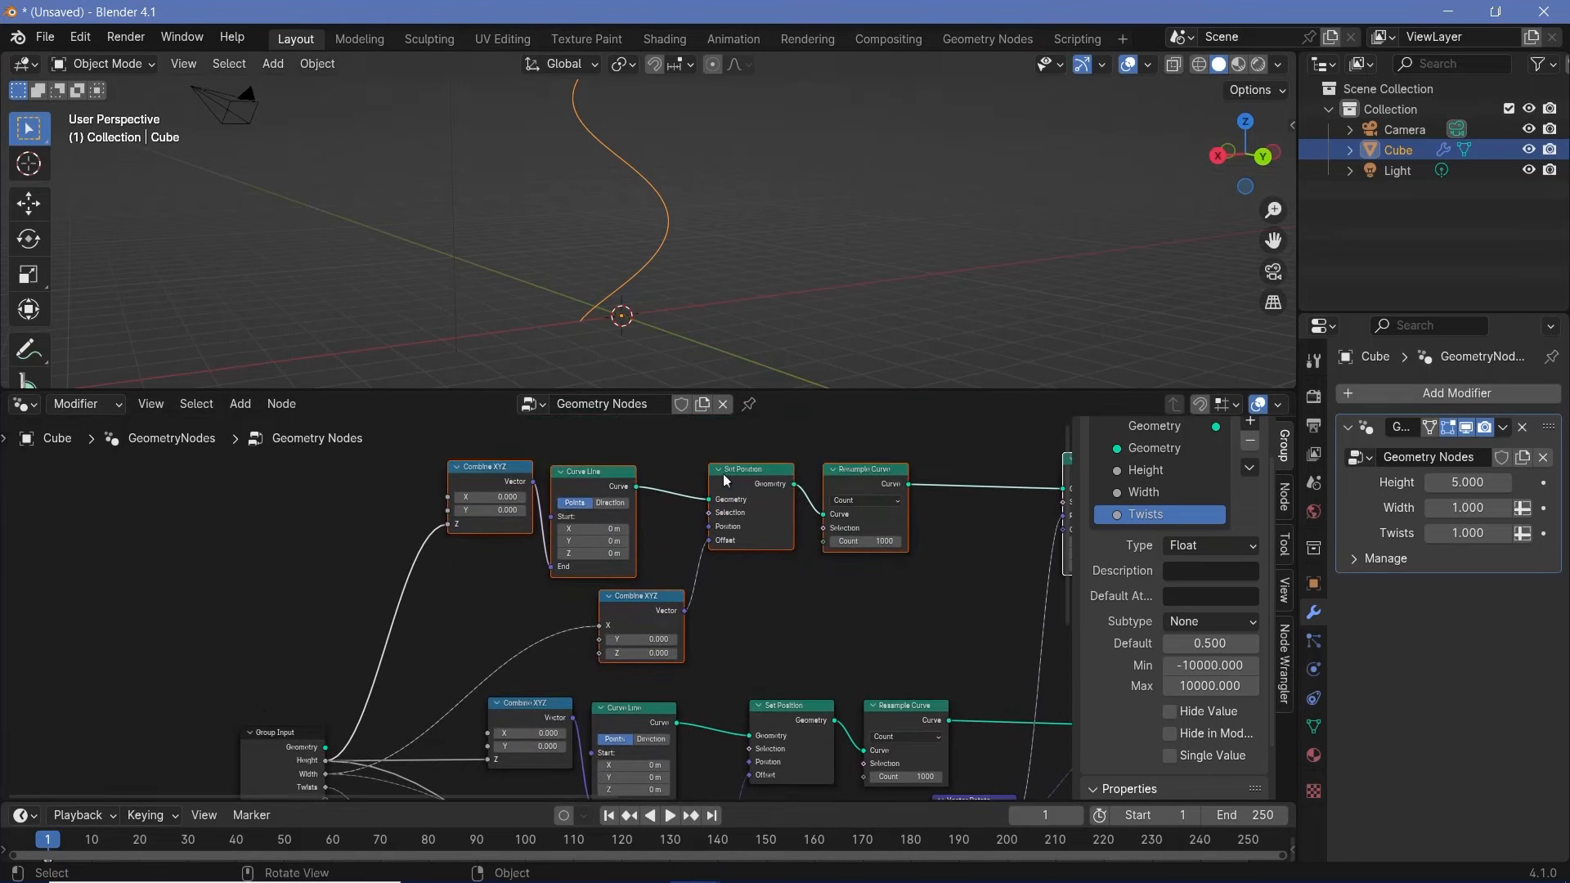
{"action": "left_click", "coordinate": [646, 607]}
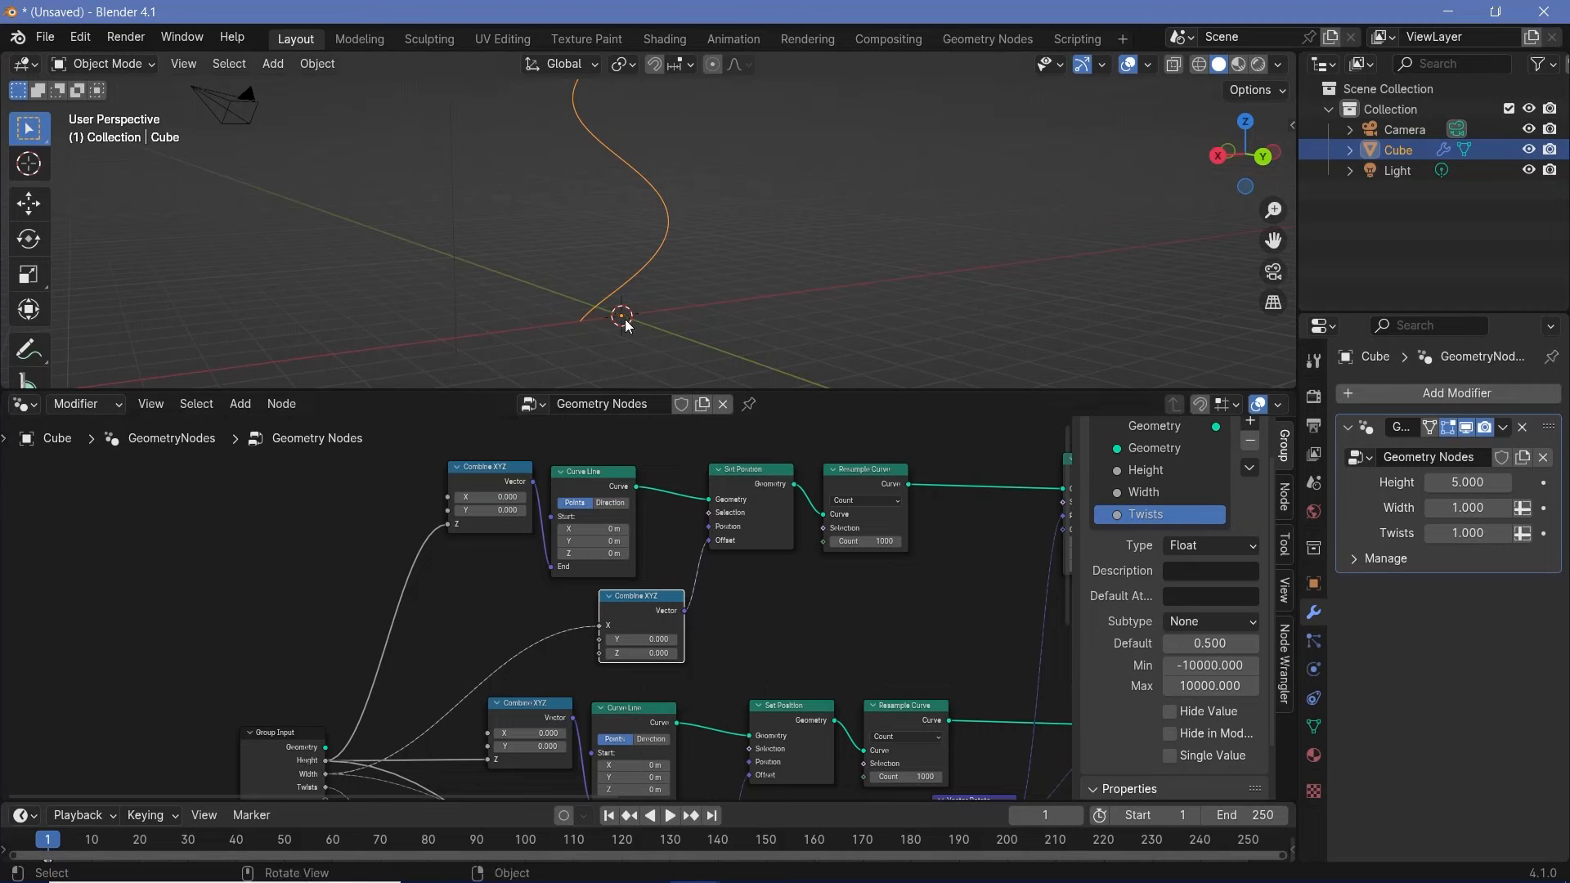
{"action": "scroll", "coordinate": [516, 700], "scroll_direction": "up", "scroll_amount": 1}
{"action": "middle_click_drag", "start_coordinate": [516, 689], "coordinate": [516, 639]}
{"action": "key", "text": "shift+a"}
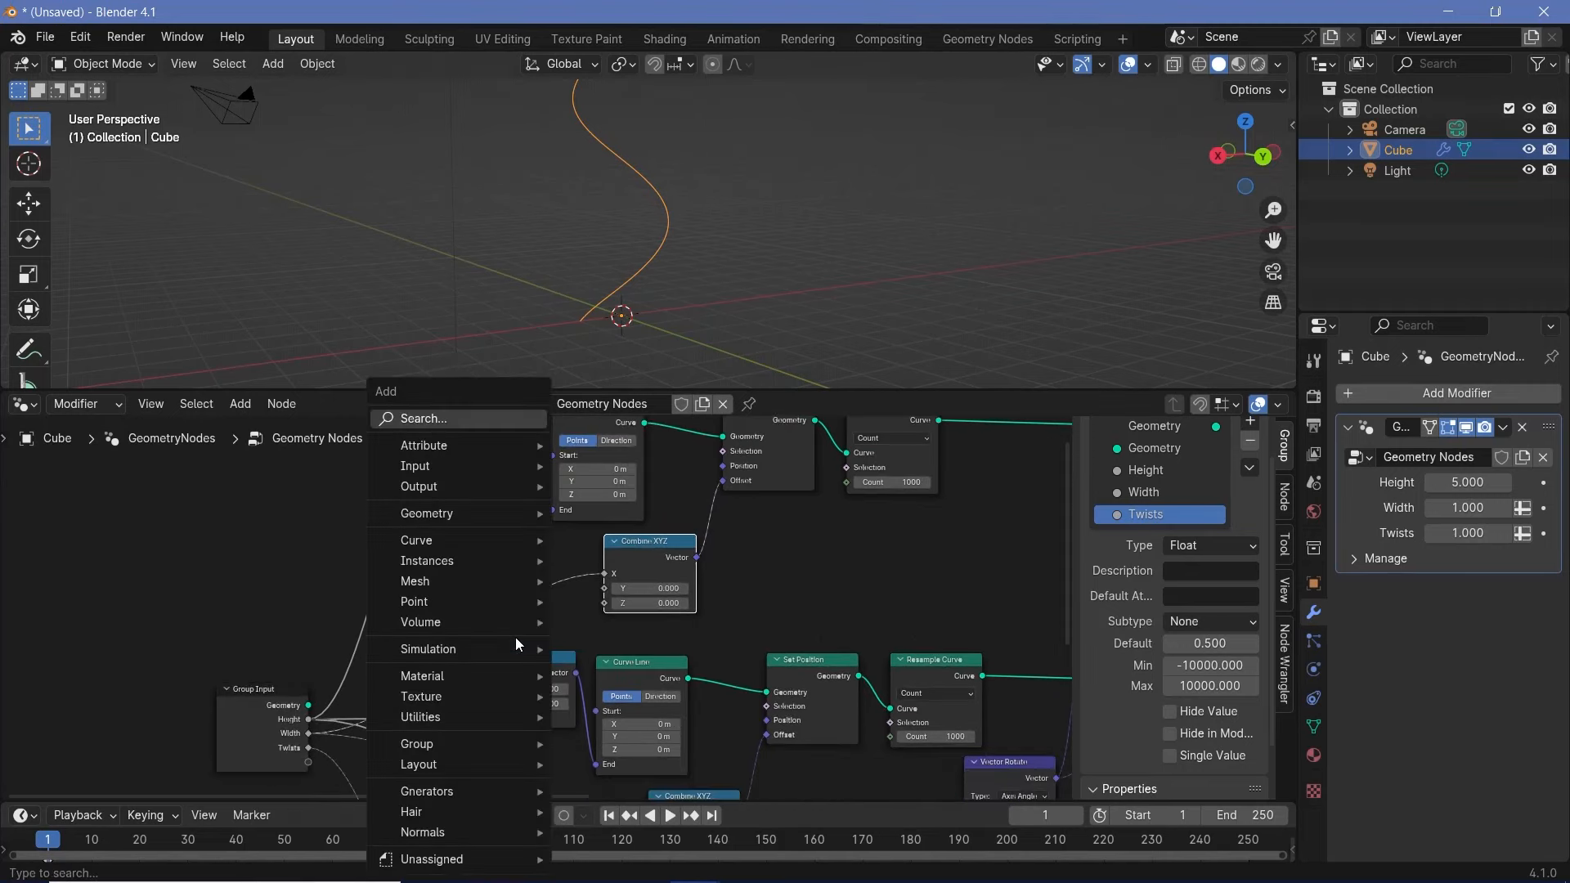
{"action": "type", "text": "math"}
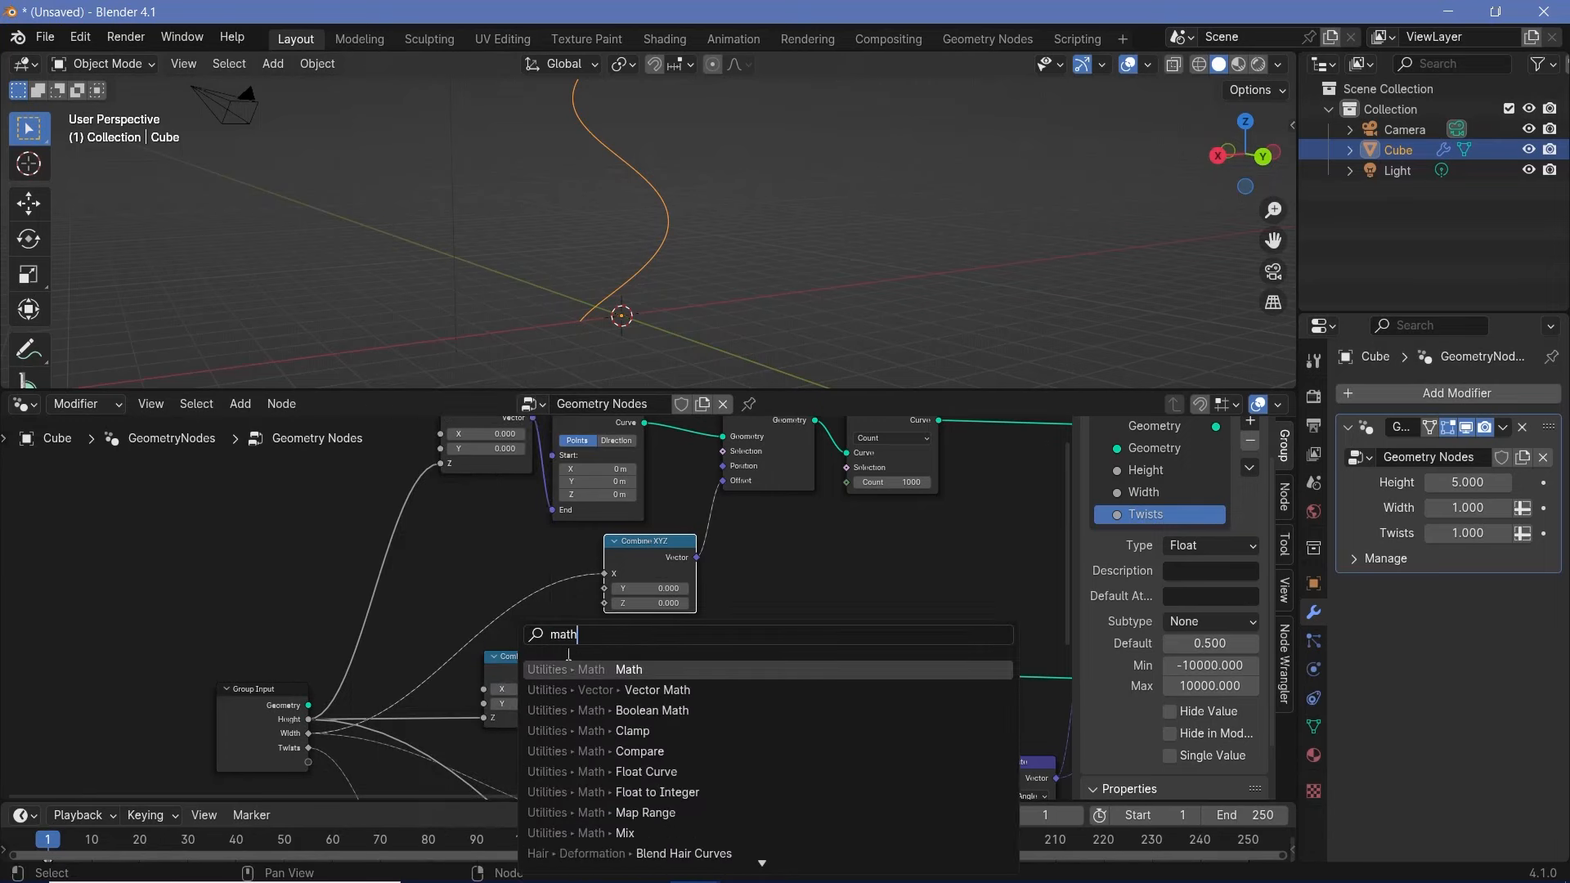
{"action": "key", "text": "Return"}
{"action": "left_click", "coordinate": [504, 565]}
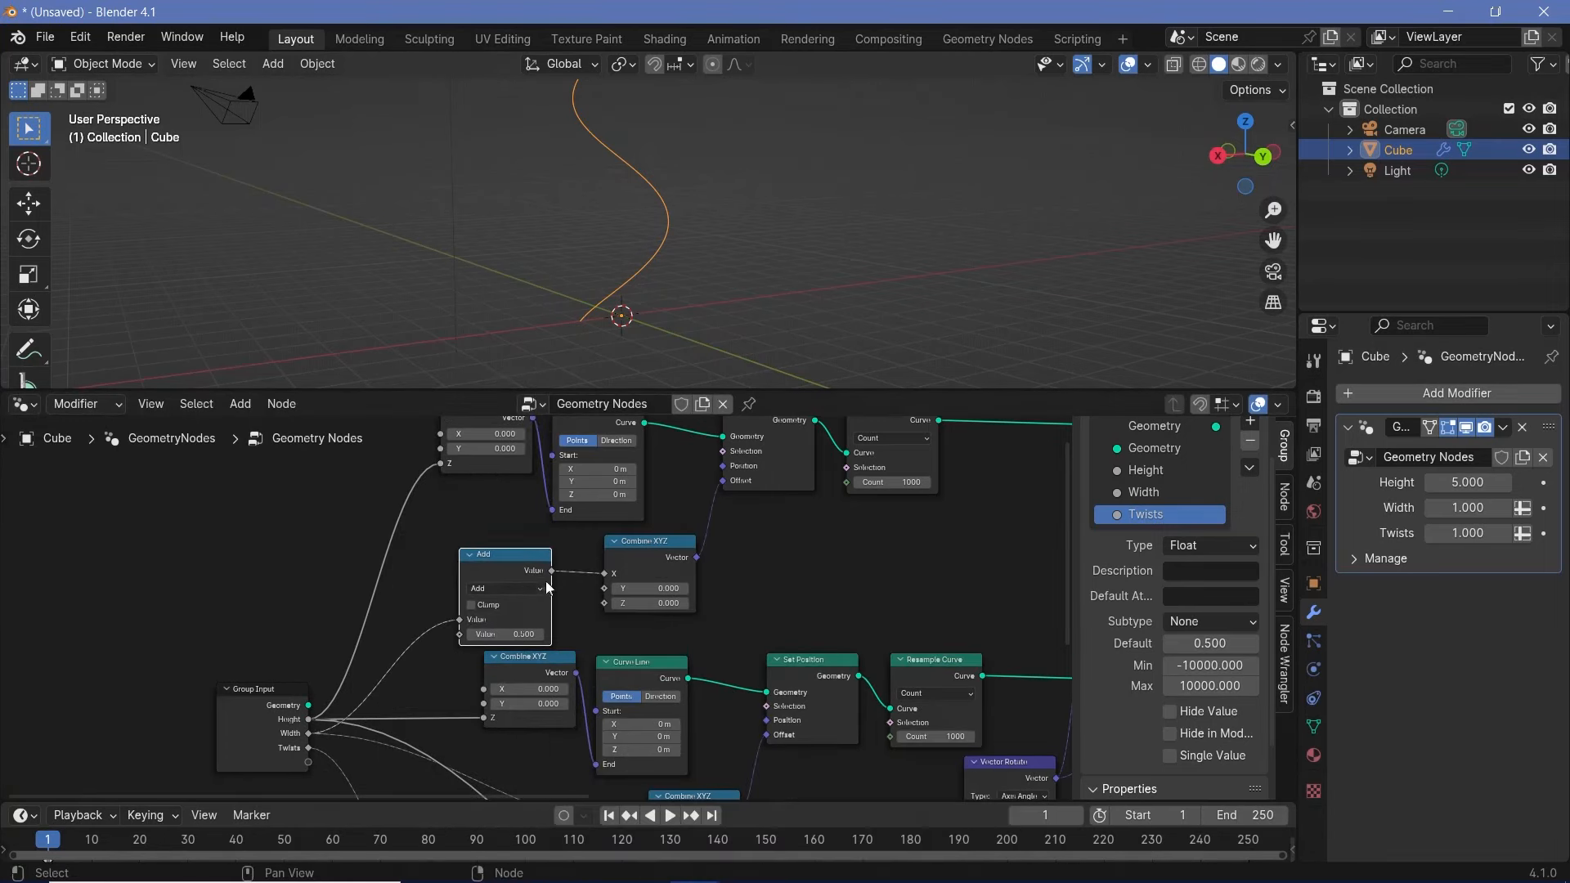
Step: Set the new Math node's operation to Multiply and its second value to -1
{"action": "left_click", "coordinate": [524, 587]}
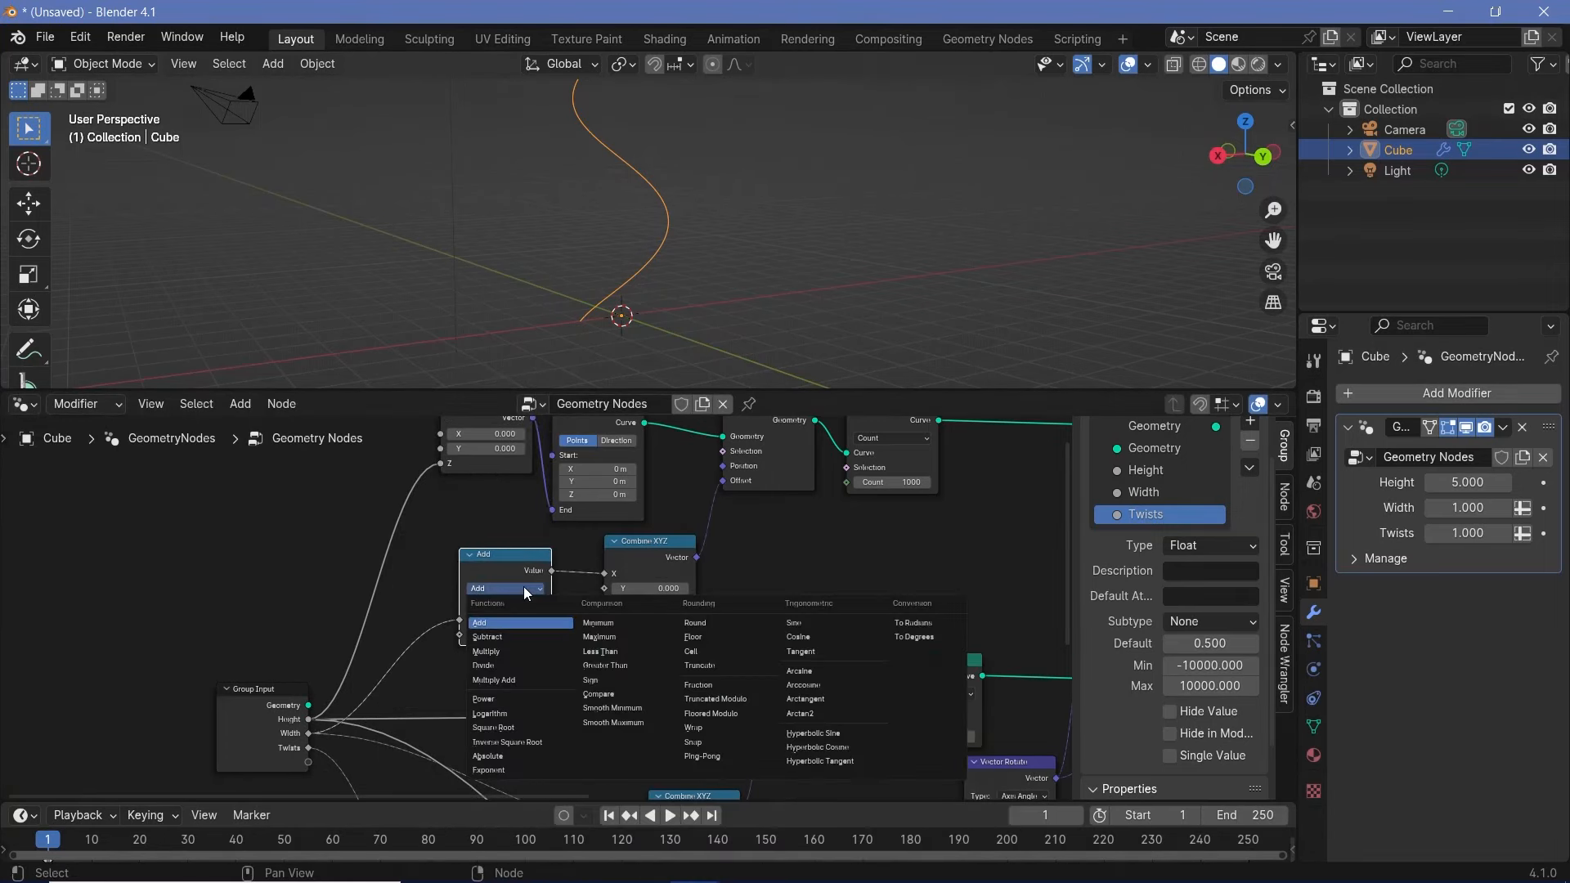
{"action": "left_click", "coordinate": [512, 651]}
{"action": "left_click", "coordinate": [512, 635]}
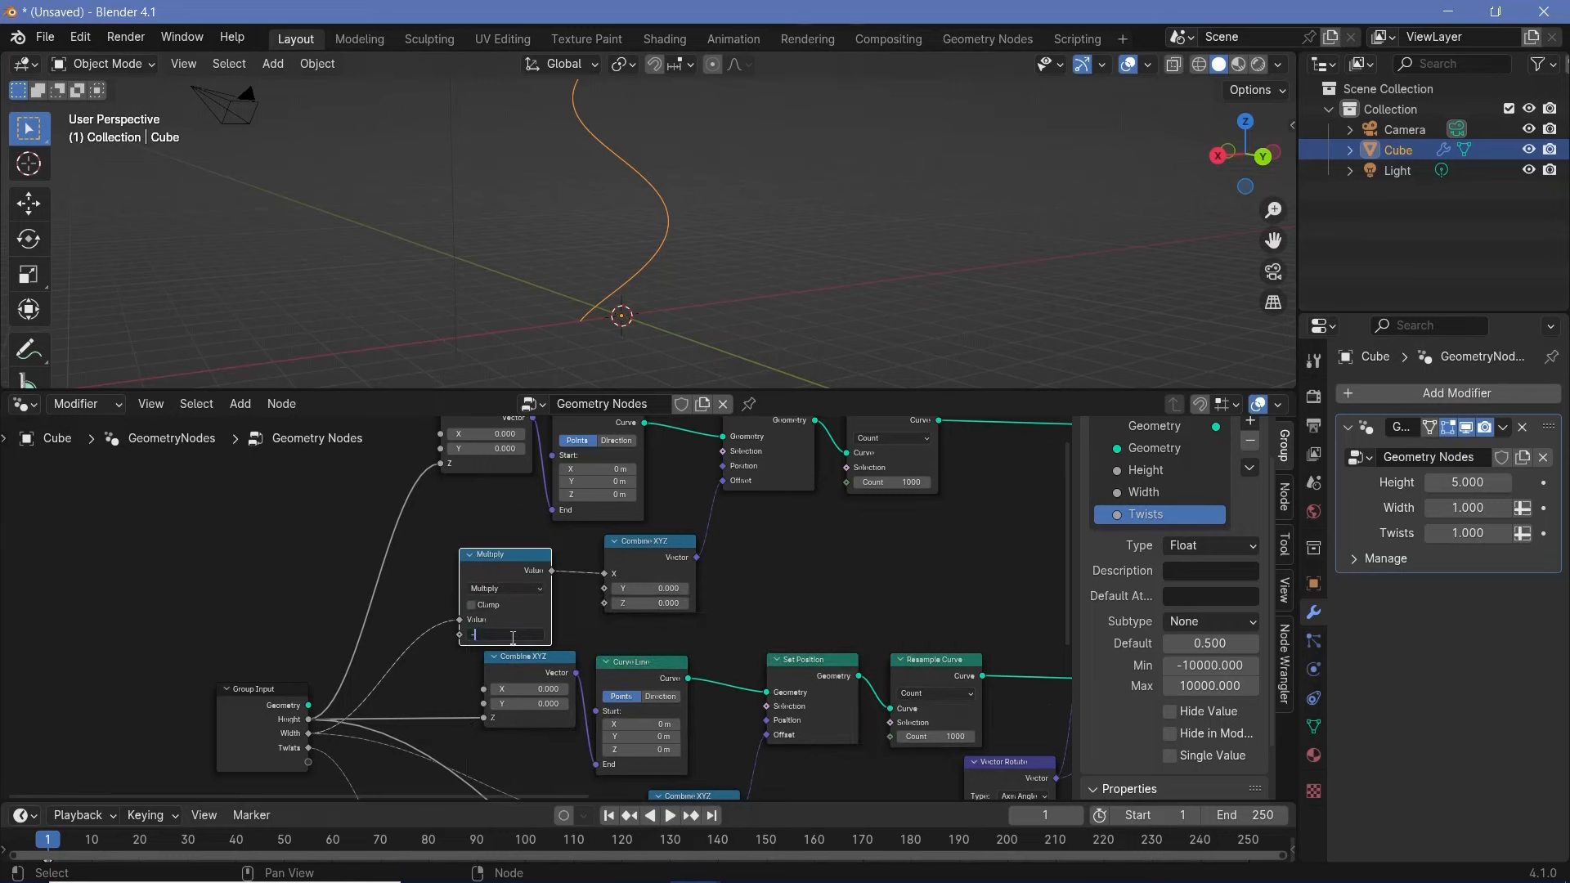
{"action": "key", "text": "Return"}
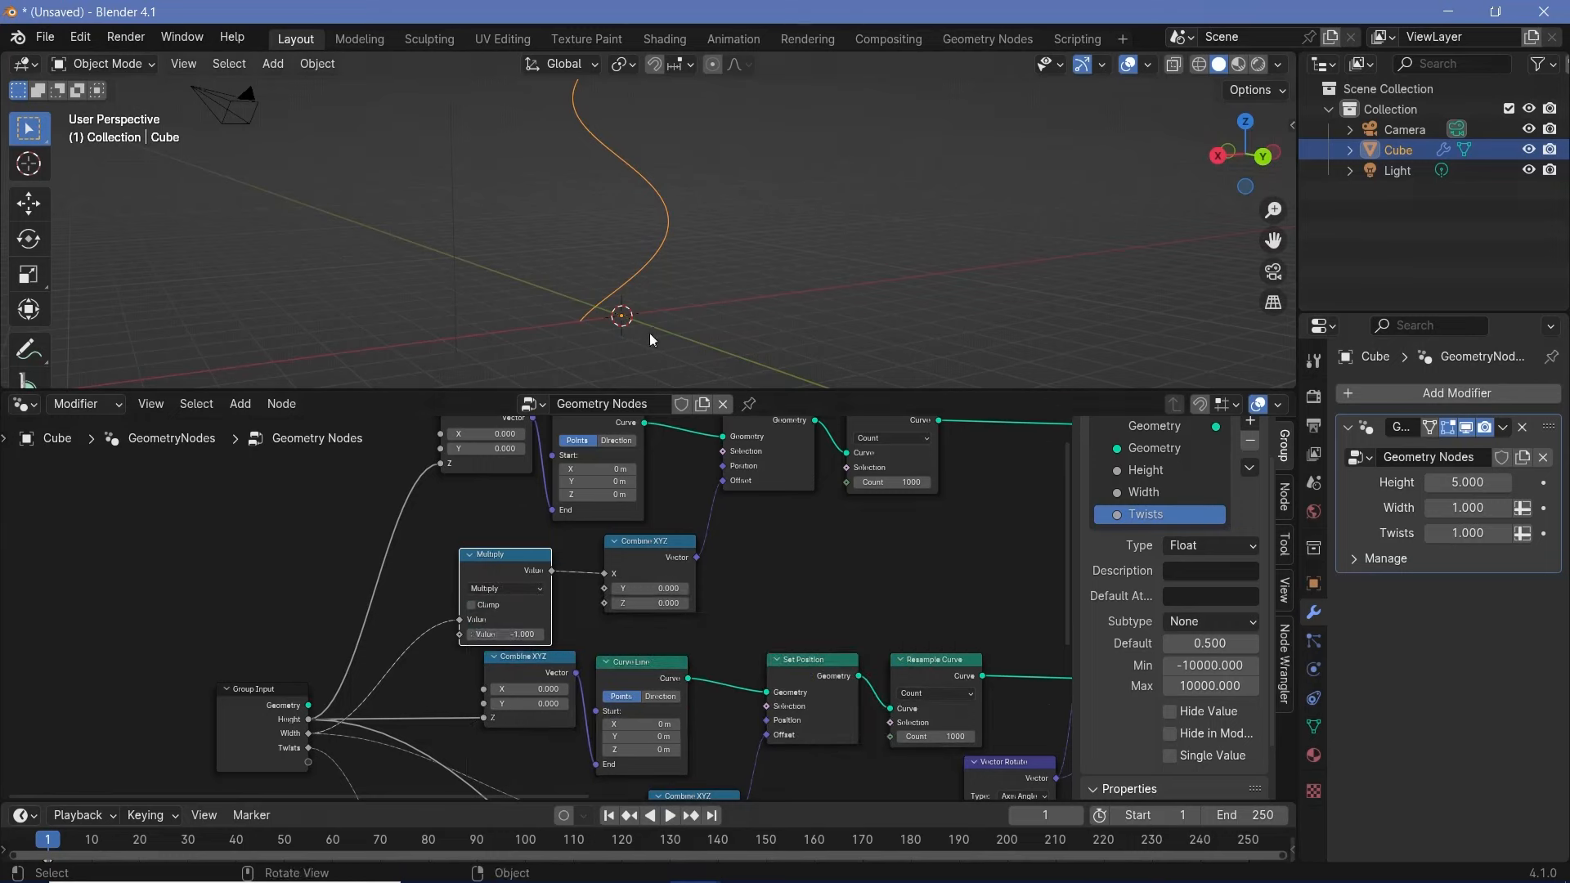
Step: Connect the duplicated chain's final Set Position output to the Join Geometry node
{"action": "scroll", "coordinate": [845, 602], "scroll_direction": "down", "scroll_amount": 4}
{"action": "left_click_drag", "start_coordinate": [516, 570], "coordinate": [498, 559]}
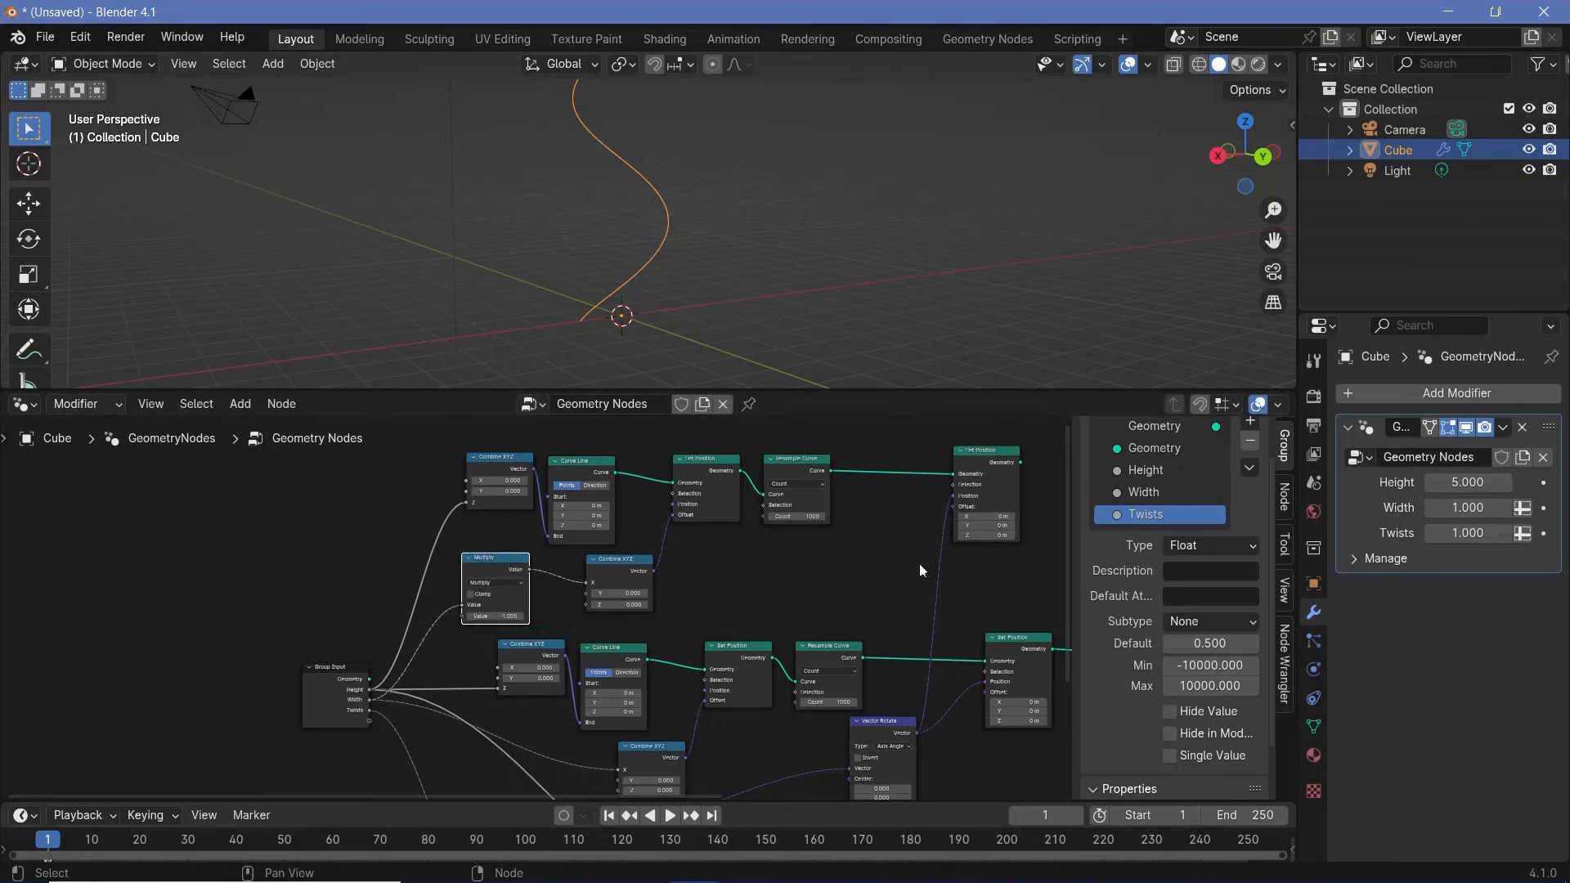
{"action": "middle_click_drag", "start_coordinate": [922, 570], "coordinate": [603, 564]}
{"action": "left_click_drag", "start_coordinate": [664, 464], "coordinate": [894, 665]}
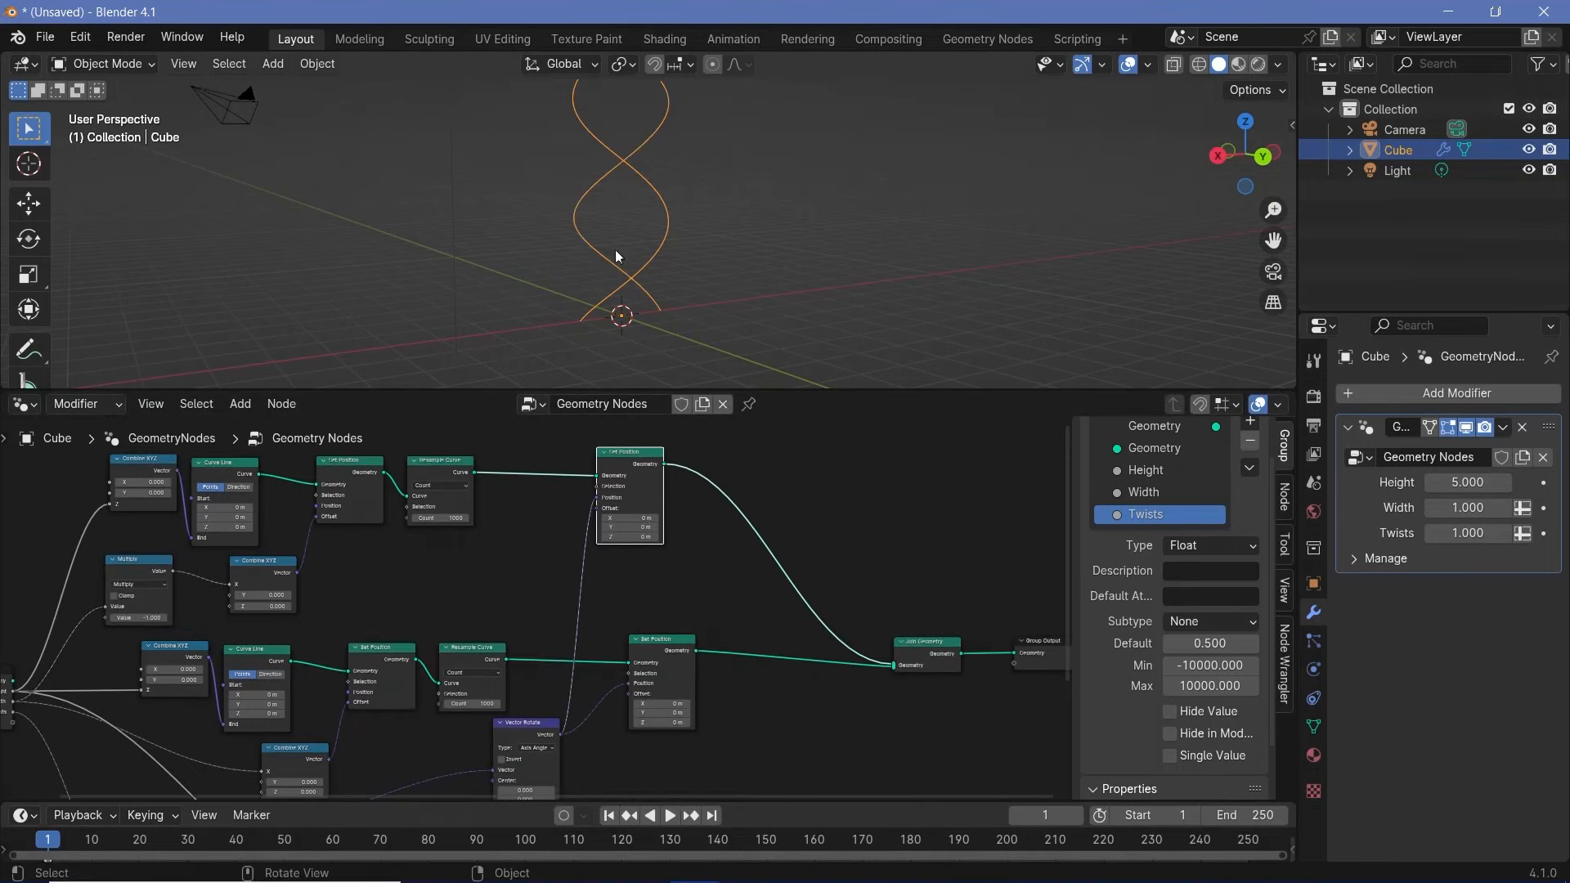
Step: Set the modifier's Height to 4.05, Width to 0.45 and Twists to 1.05, and examine the double helix from the front
{"action": "middle_click_drag", "start_coordinate": [680, 214], "coordinate": [651, 198]}
{"action": "middle_click_drag", "start_coordinate": [455, 590], "coordinate": [493, 578]}
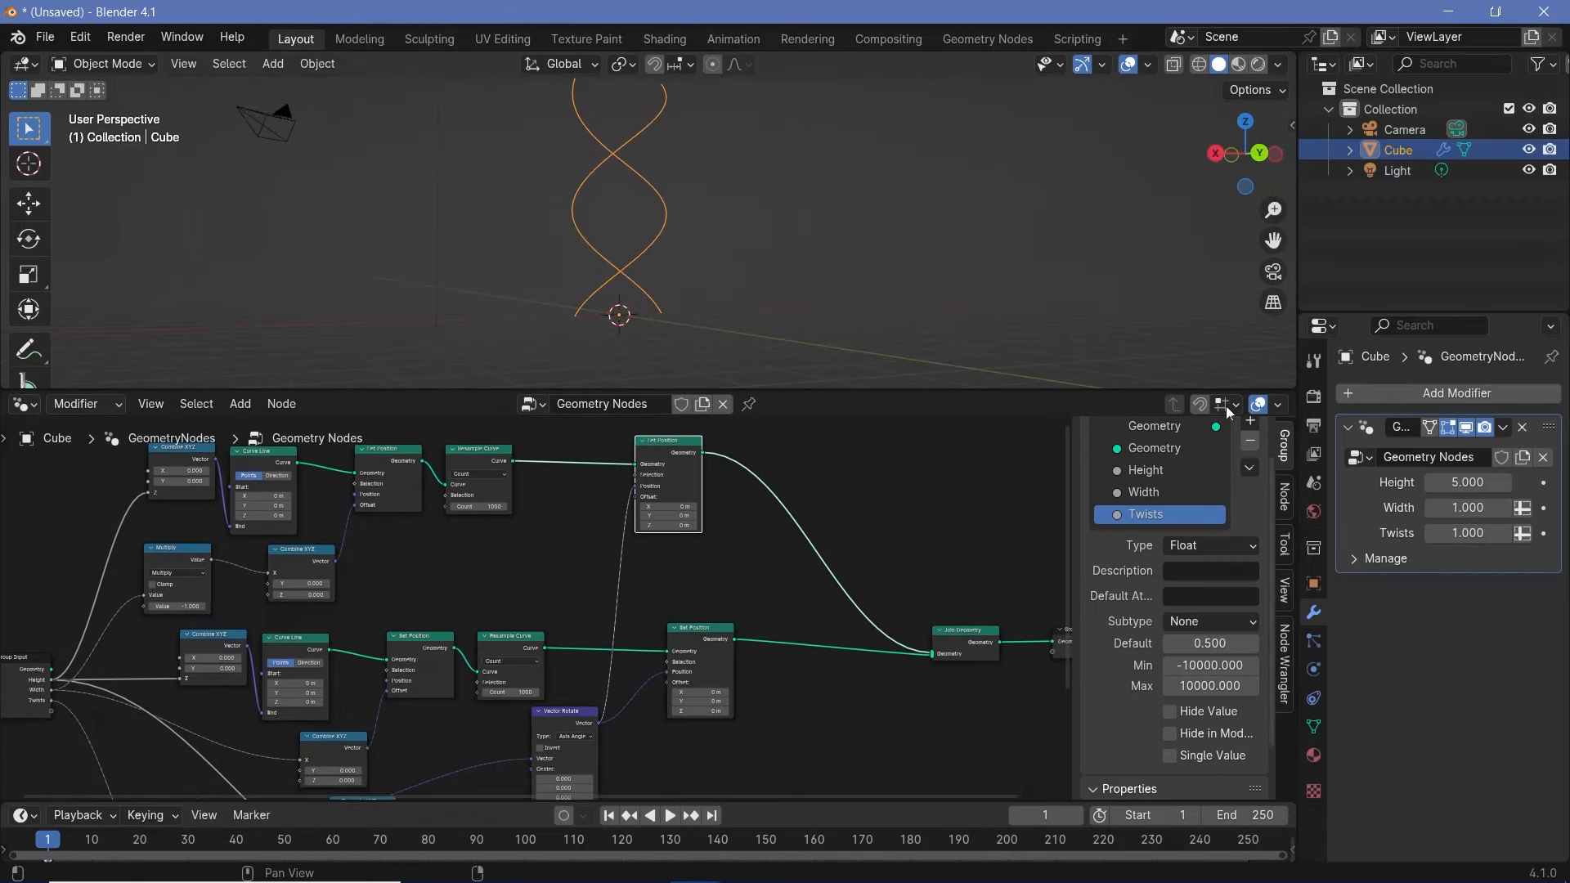
{"action": "middle_click_drag", "start_coordinate": [623, 242], "coordinate": [678, 237]}
{"action": "mouse_move", "coordinate": [1468, 508]}
{"action": "left_mouse_down"}
{"action": "mouse_move", "coordinate": [1530, 508]}
{"action": "mouse_move", "coordinate": [1455, 508]}
{"action": "mouse_move", "coordinate": [1468, 508]}
{"action": "mouse_move", "coordinate": [1452, 533]}
{"action": "mouse_move", "coordinate": [1424, 533]}
{"action": "mouse_move", "coordinate": [1472, 532]}
{"action": "mouse_move", "coordinate": [1456, 482]}
{"action": "mouse_move", "coordinate": [1423, 482]}
{"action": "mouse_move", "coordinate": [1472, 482]}
{"action": "left_mouse_up"}
{"action": "middle_click_drag", "start_coordinate": [836, 249], "coordinate": [699, 269]}
{"action": "scroll", "coordinate": [698, 268], "scroll_direction": "up", "scroll_amount": 6}
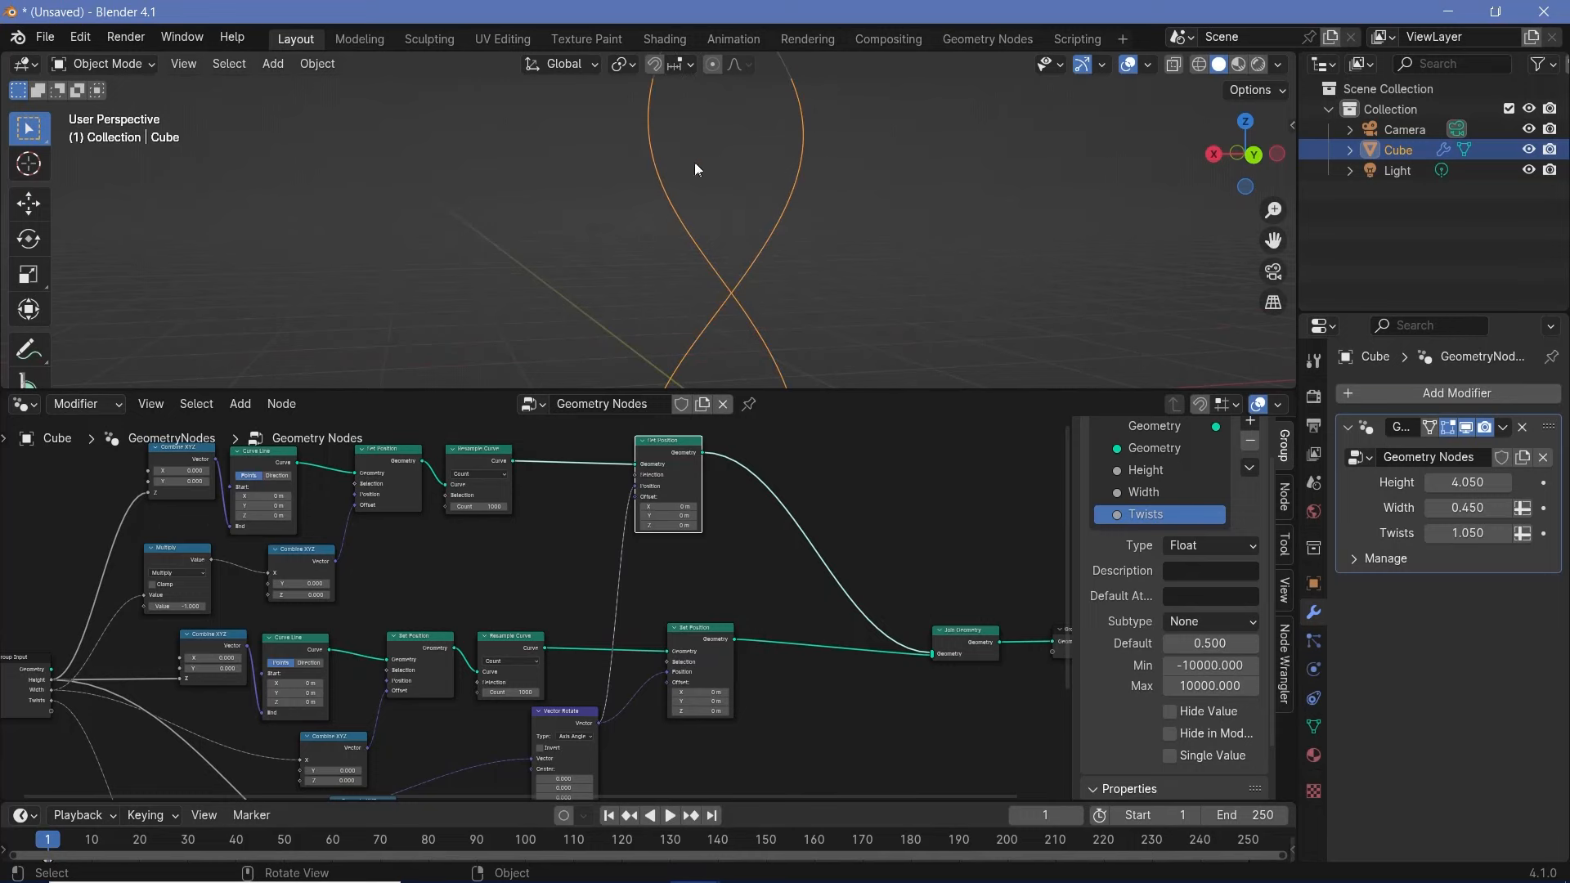
{"action": "scroll", "coordinate": [767, 177], "scroll_direction": "down", "scroll_amount": 2}
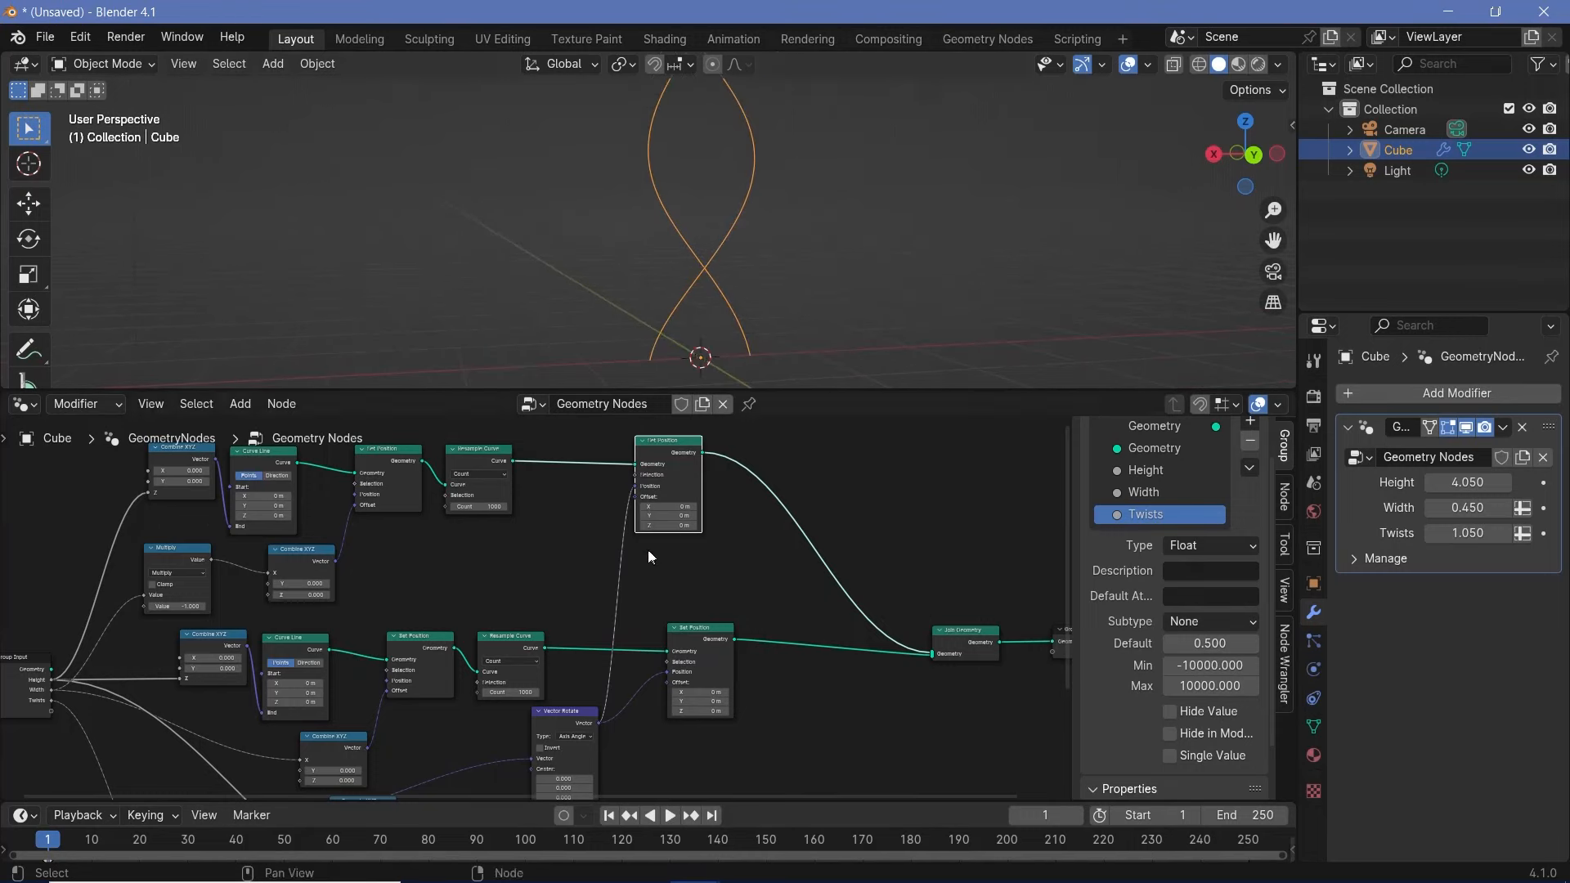
{"action": "middle_click_drag", "start_coordinate": [717, 356], "coordinate": [668, 313]}
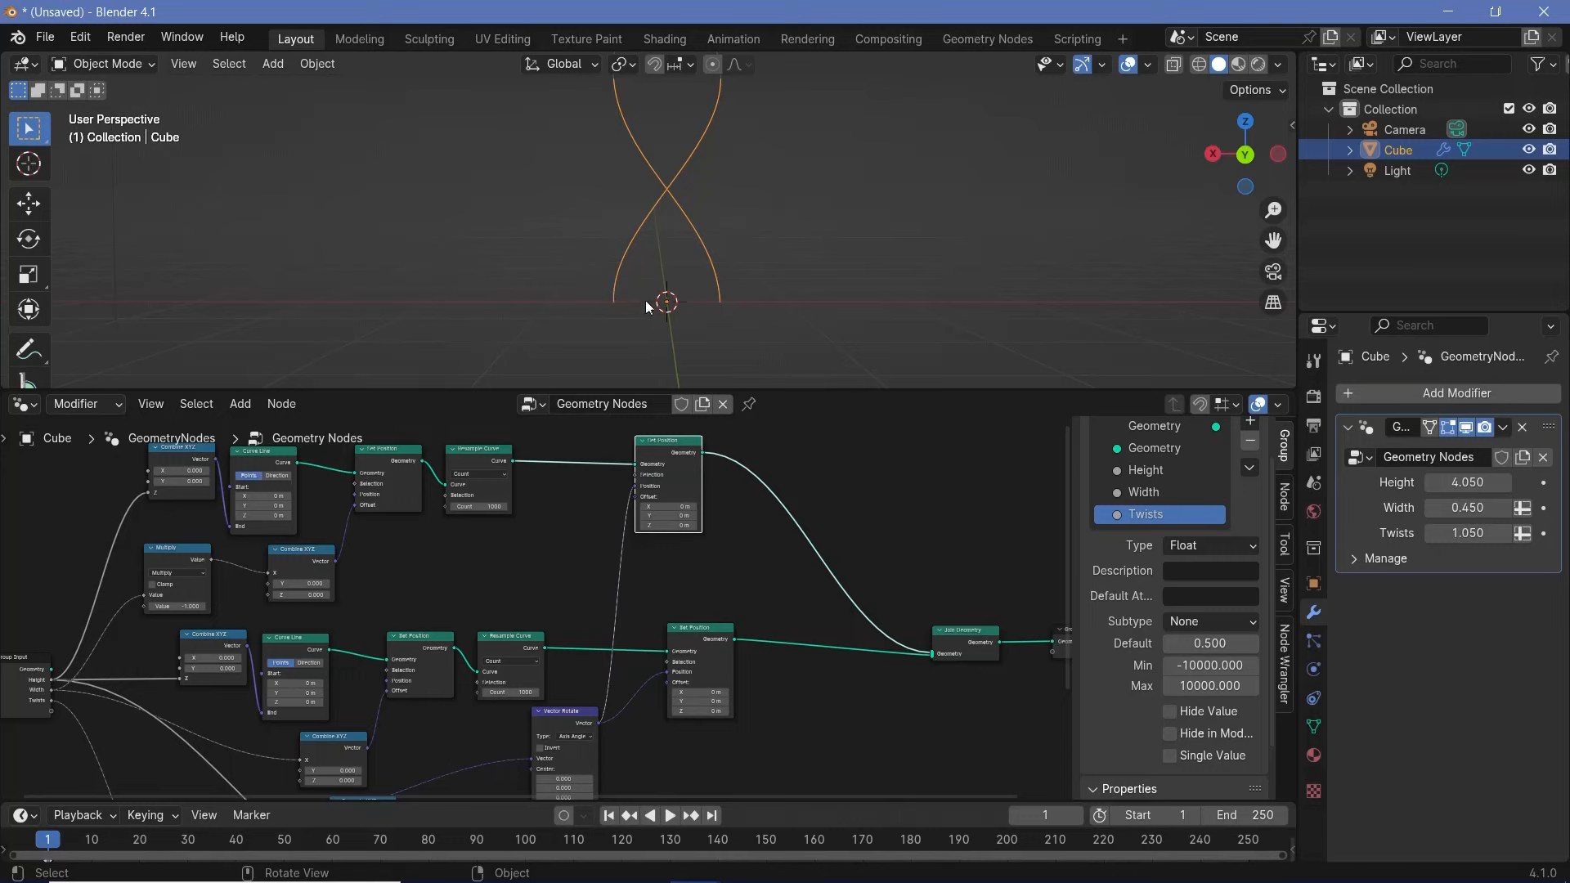
{"action": "scroll", "coordinate": [672, 278], "scroll_direction": "down", "scroll_amount": 2}
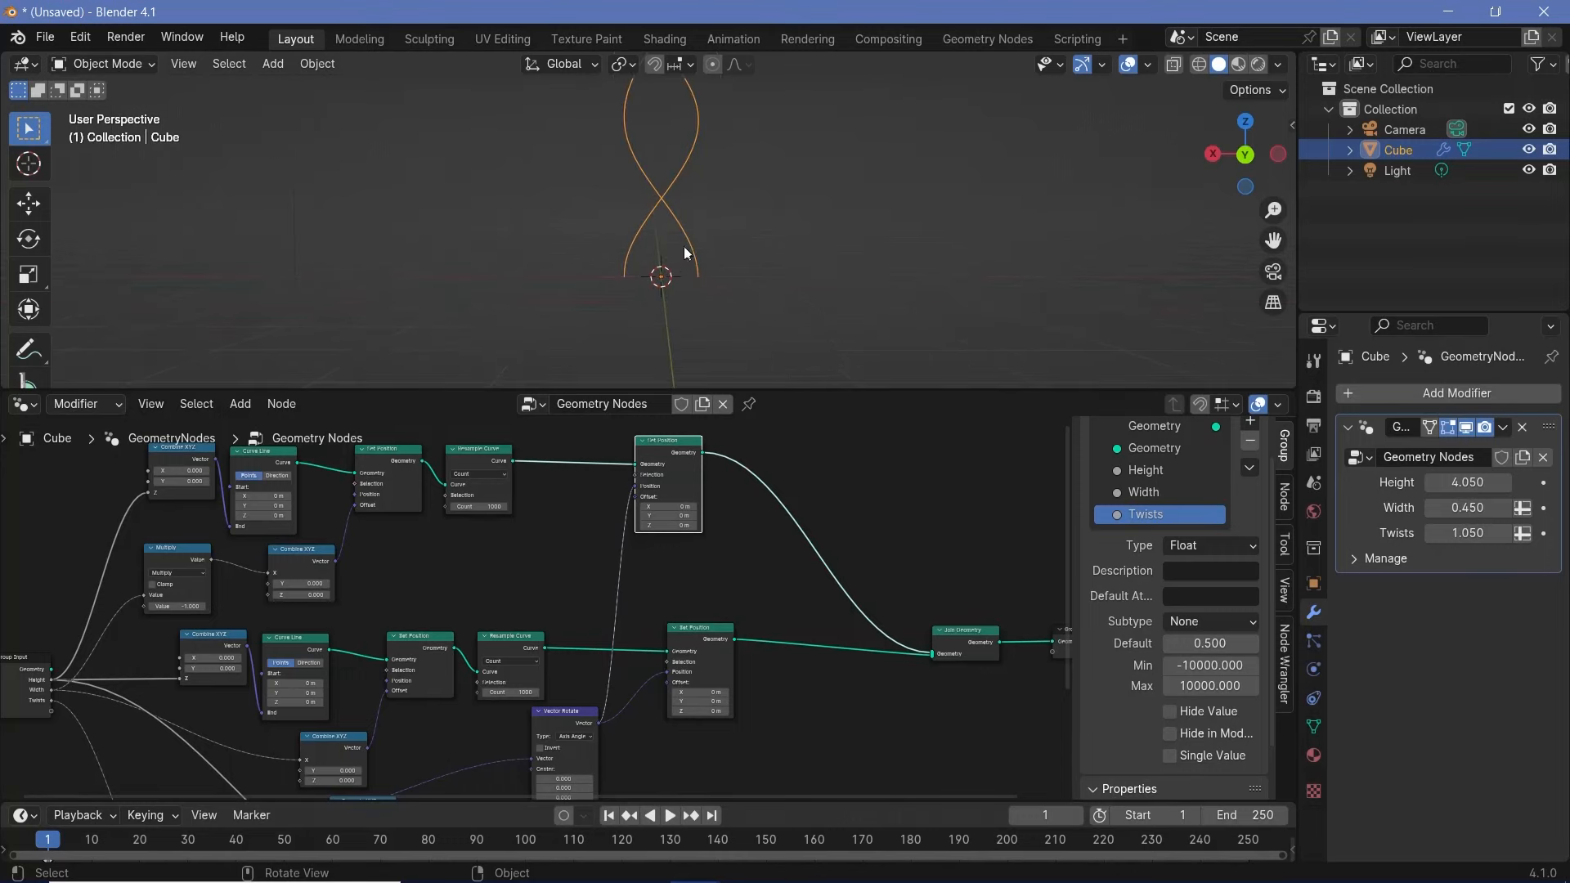
{"action": "middle_click_drag", "start_coordinate": [684, 247], "coordinate": [632, 196]}
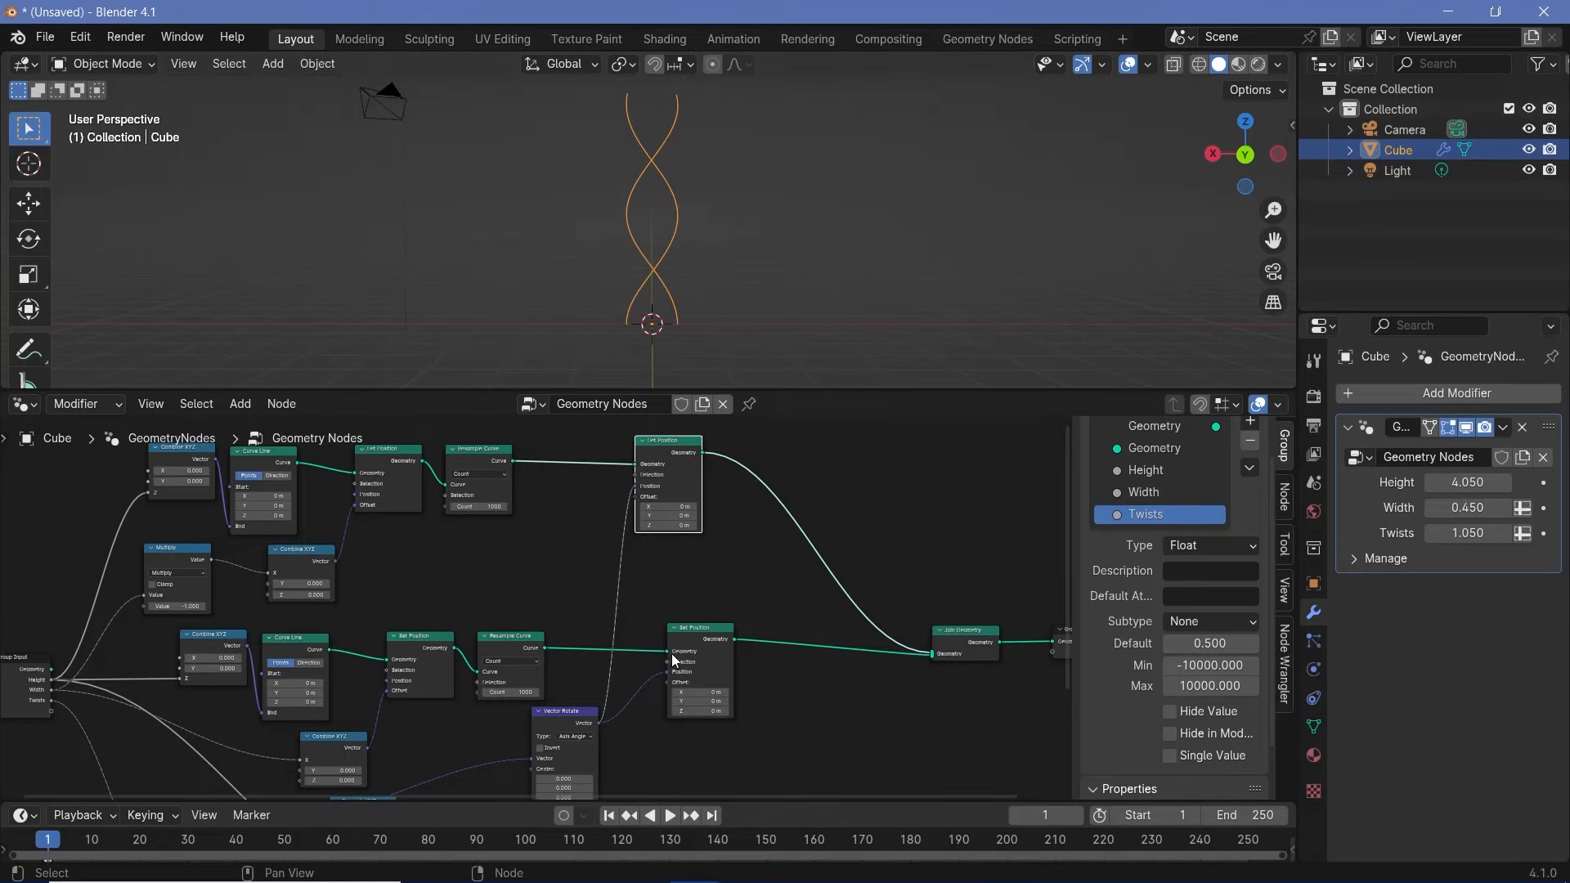
Step: Add a Curve Line node in the empty area below the Map Range and Vector Rotate nodes
{"action": "middle_click_drag", "start_coordinate": [674, 661], "coordinate": [714, 406]}
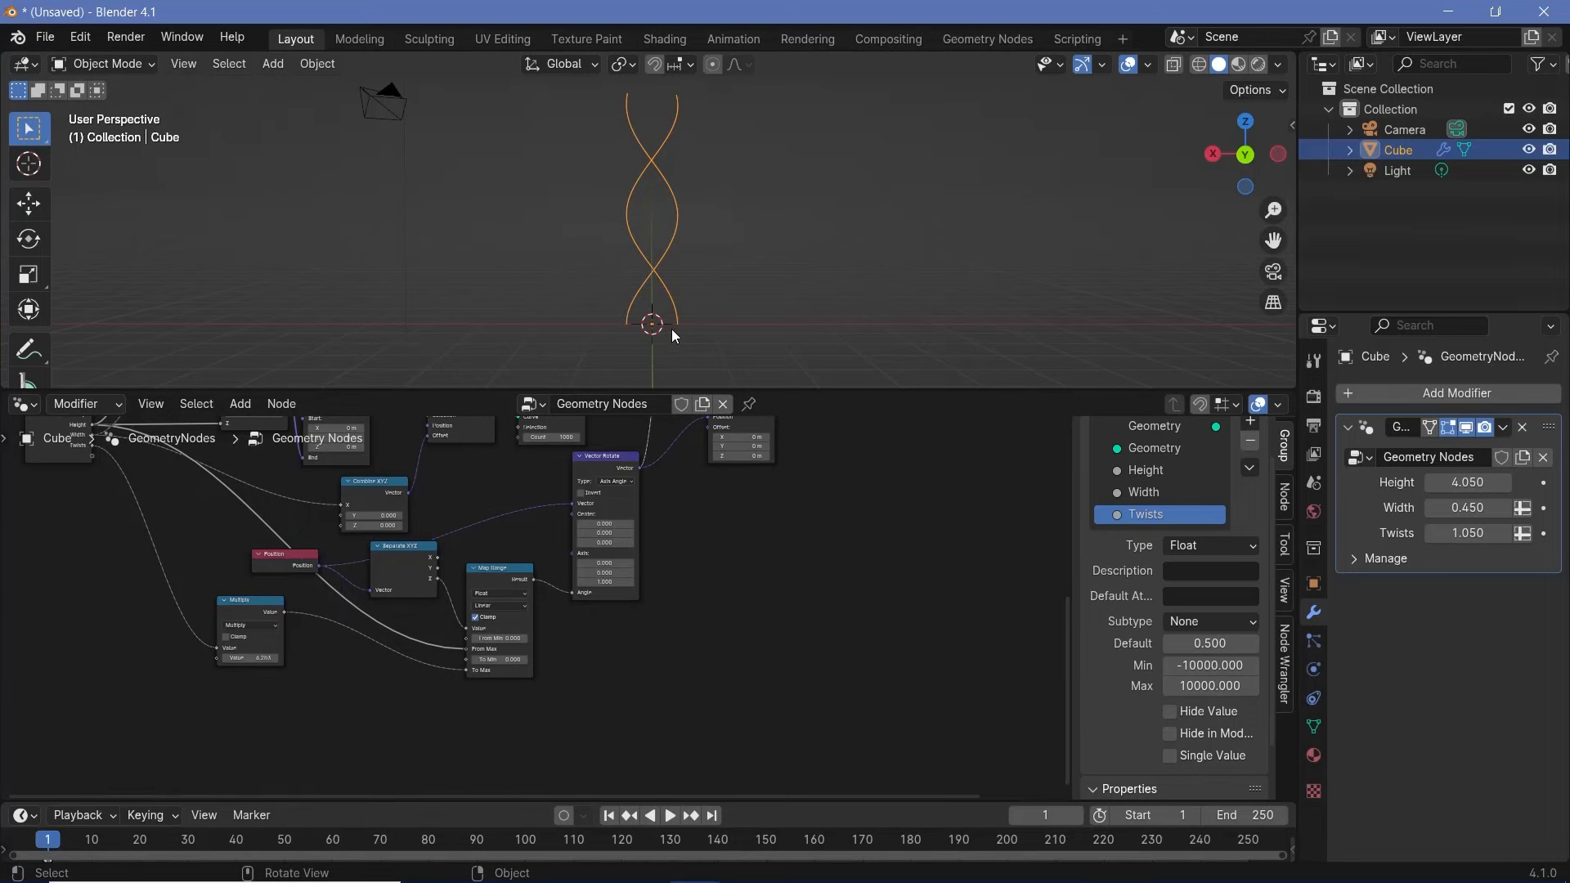
{"action": "middle_click_drag", "start_coordinate": [668, 633], "coordinate": [708, 568]}
{"action": "key", "text": "shift+a"}
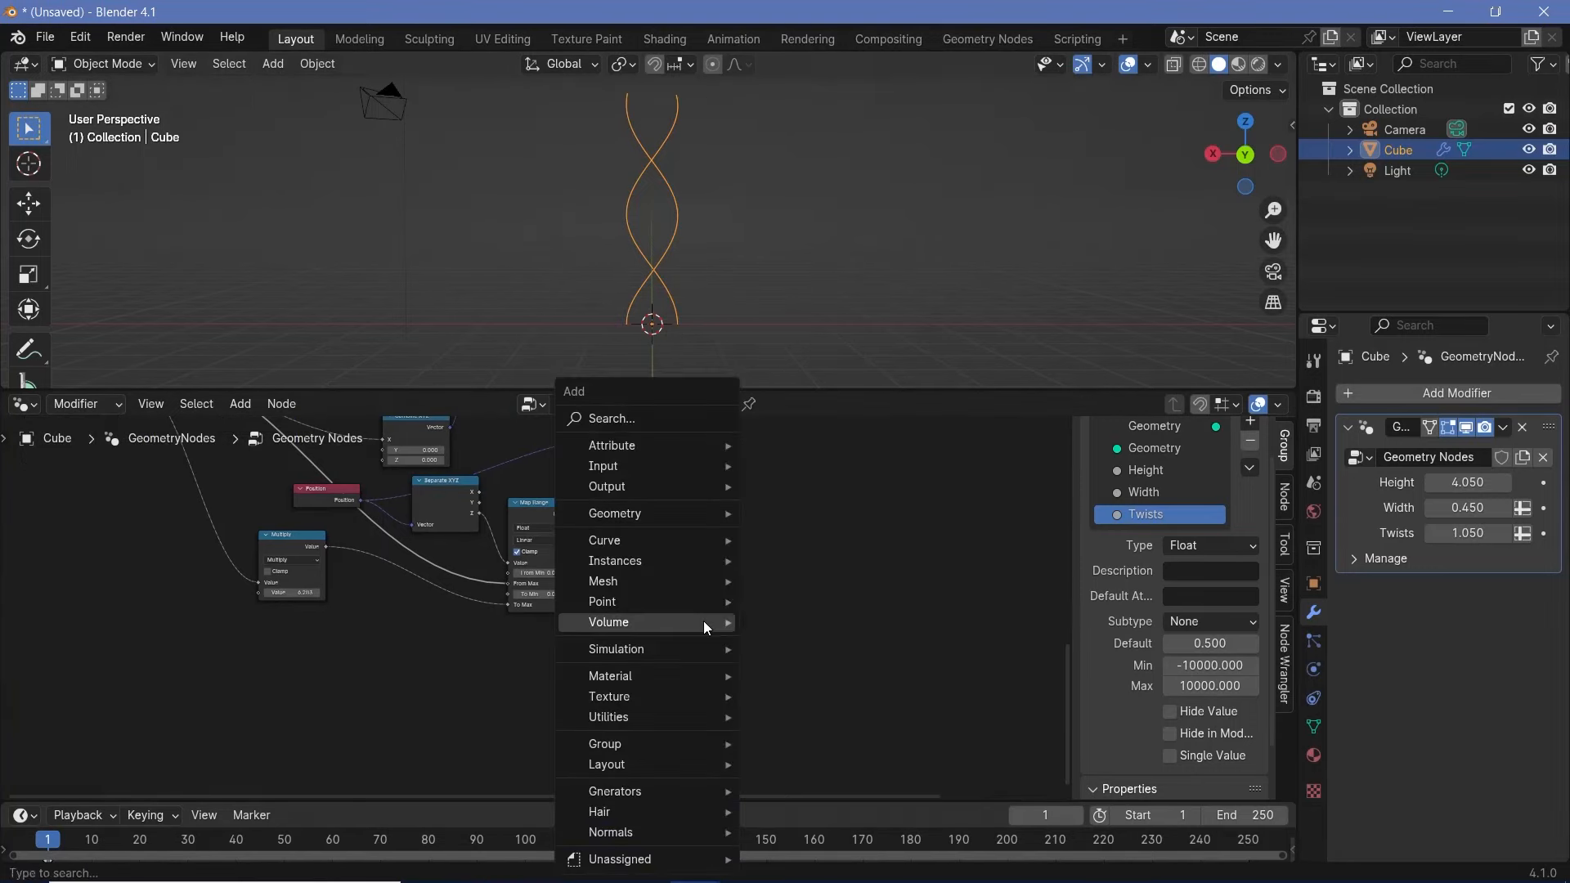
{"action": "type", "text": "curve line"}
{"action": "key", "text": "Return"}
{"action": "left_click", "coordinate": [705, 622]}
Step: Add a Combine XYZ node and connect its Vector output to the new Curve Line's Start
{"action": "scroll", "coordinate": [767, 646], "scroll_direction": "up", "scroll_amount": 5}
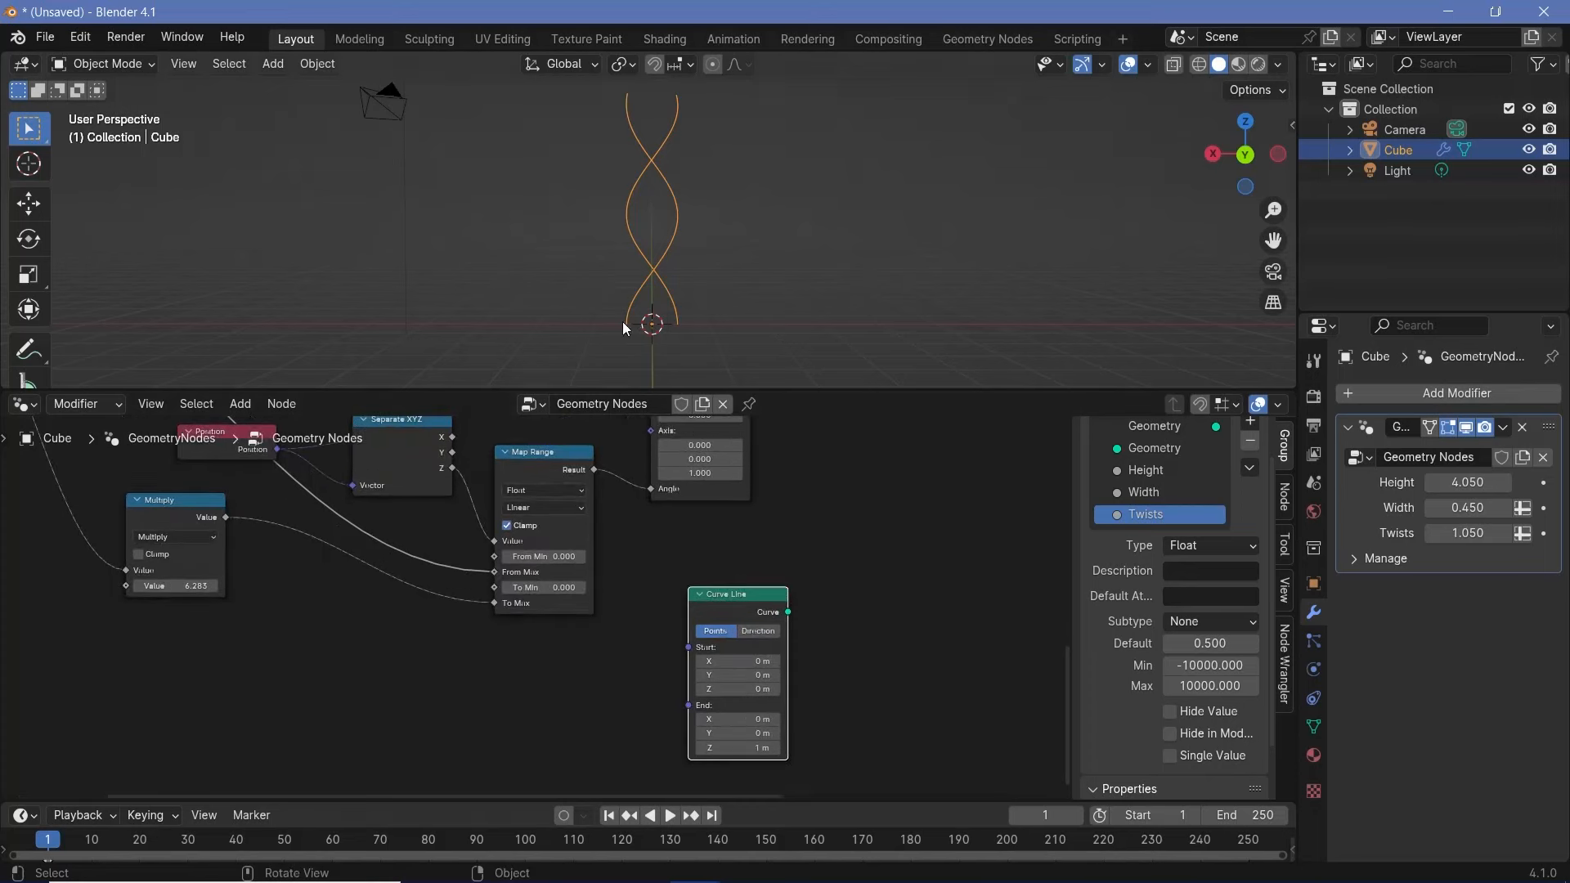
{"action": "scroll", "coordinate": [622, 323], "scroll_direction": "up", "scroll_amount": 7}
{"action": "middle_click_drag", "start_coordinate": [623, 322], "coordinate": [572, 297], "text": "shift"}
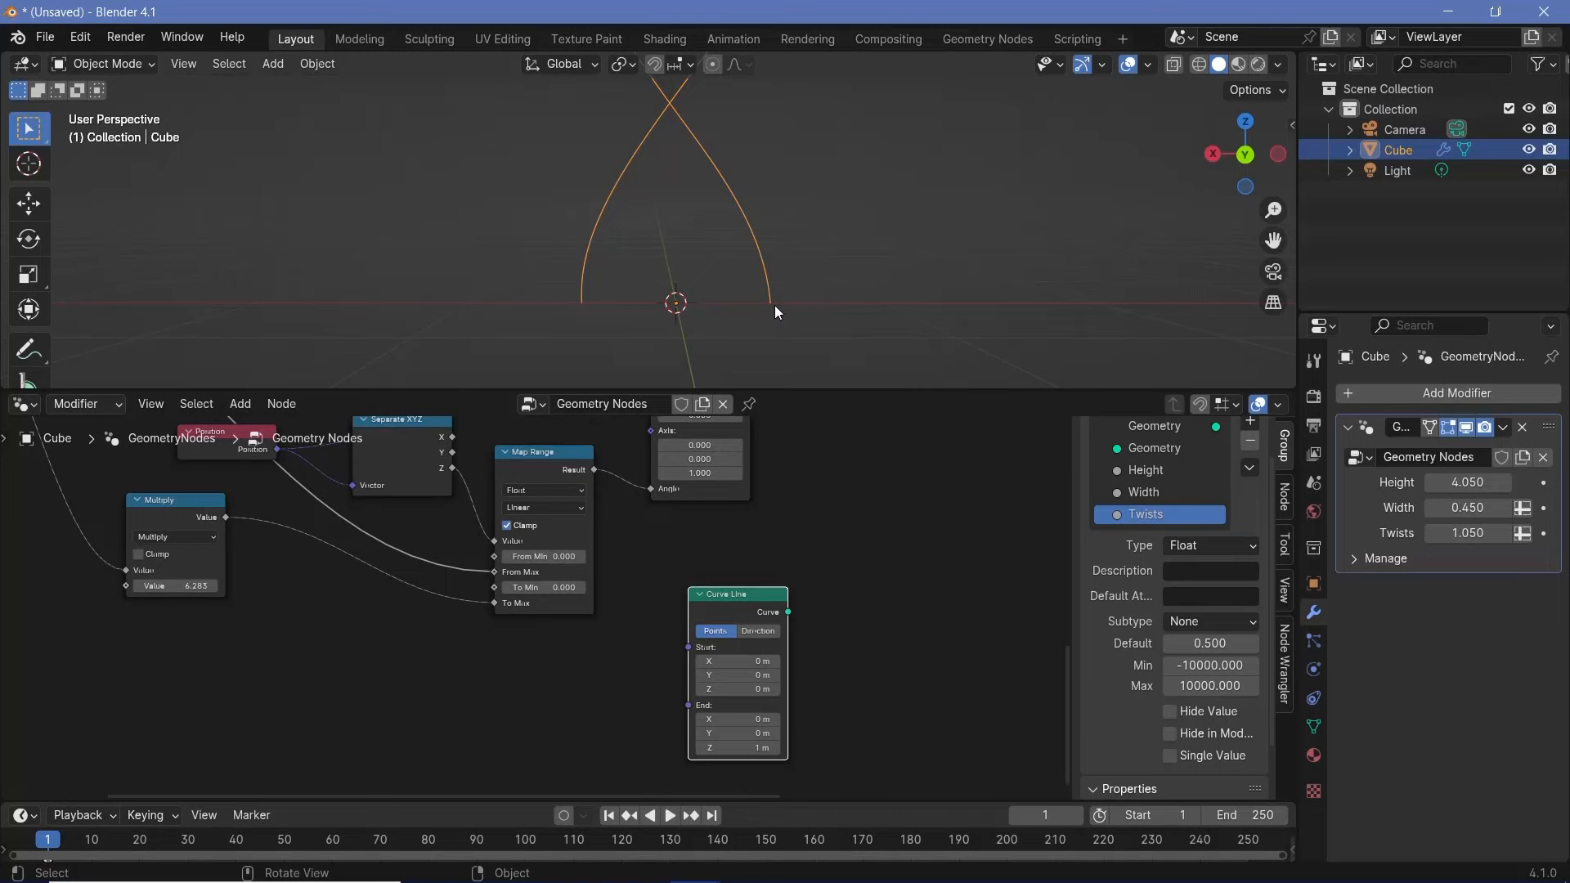
{"action": "scroll", "coordinate": [815, 656], "scroll_direction": "up", "scroll_amount": 1}
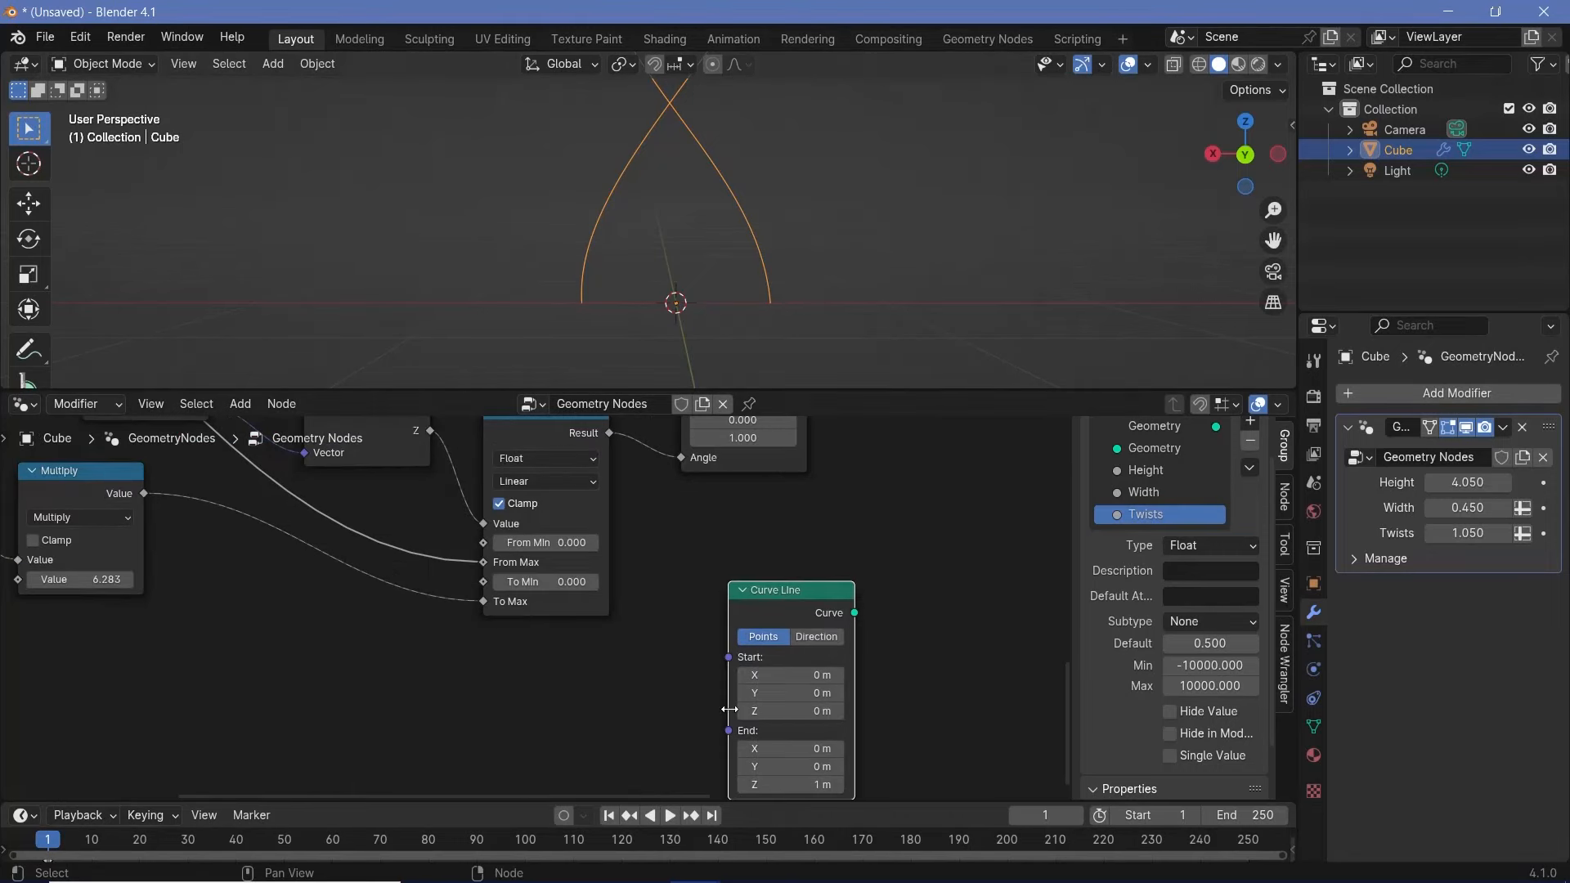
{"action": "middle_click_drag", "start_coordinate": [730, 709], "coordinate": [762, 655]}
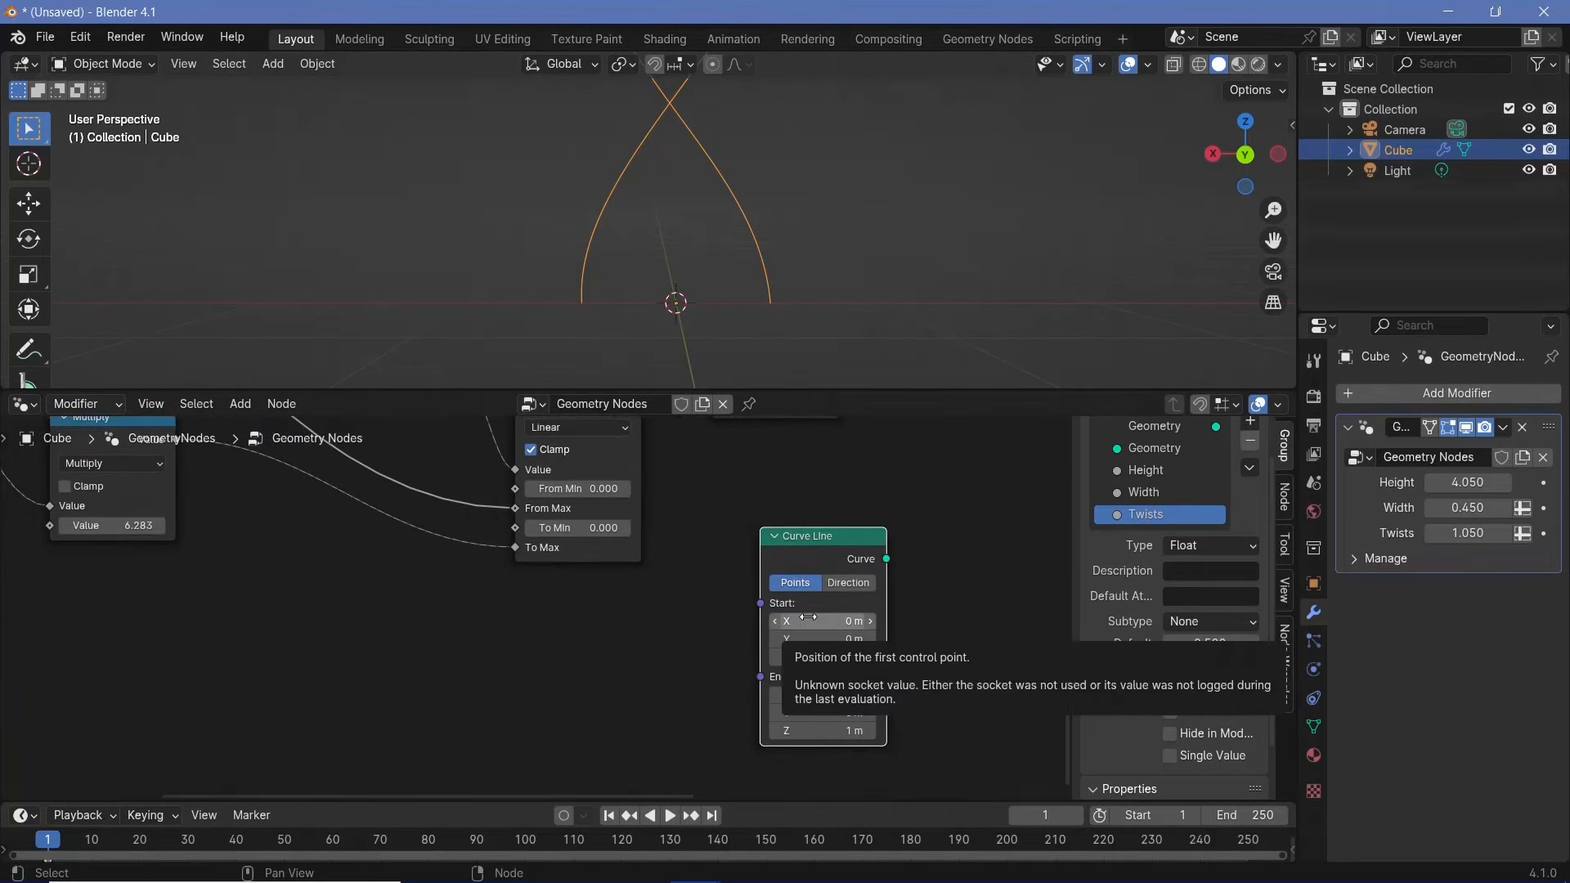
{"action": "middle_click_drag", "start_coordinate": [611, 645], "coordinate": [681, 584]}
{"action": "key", "text": "shift+a"}
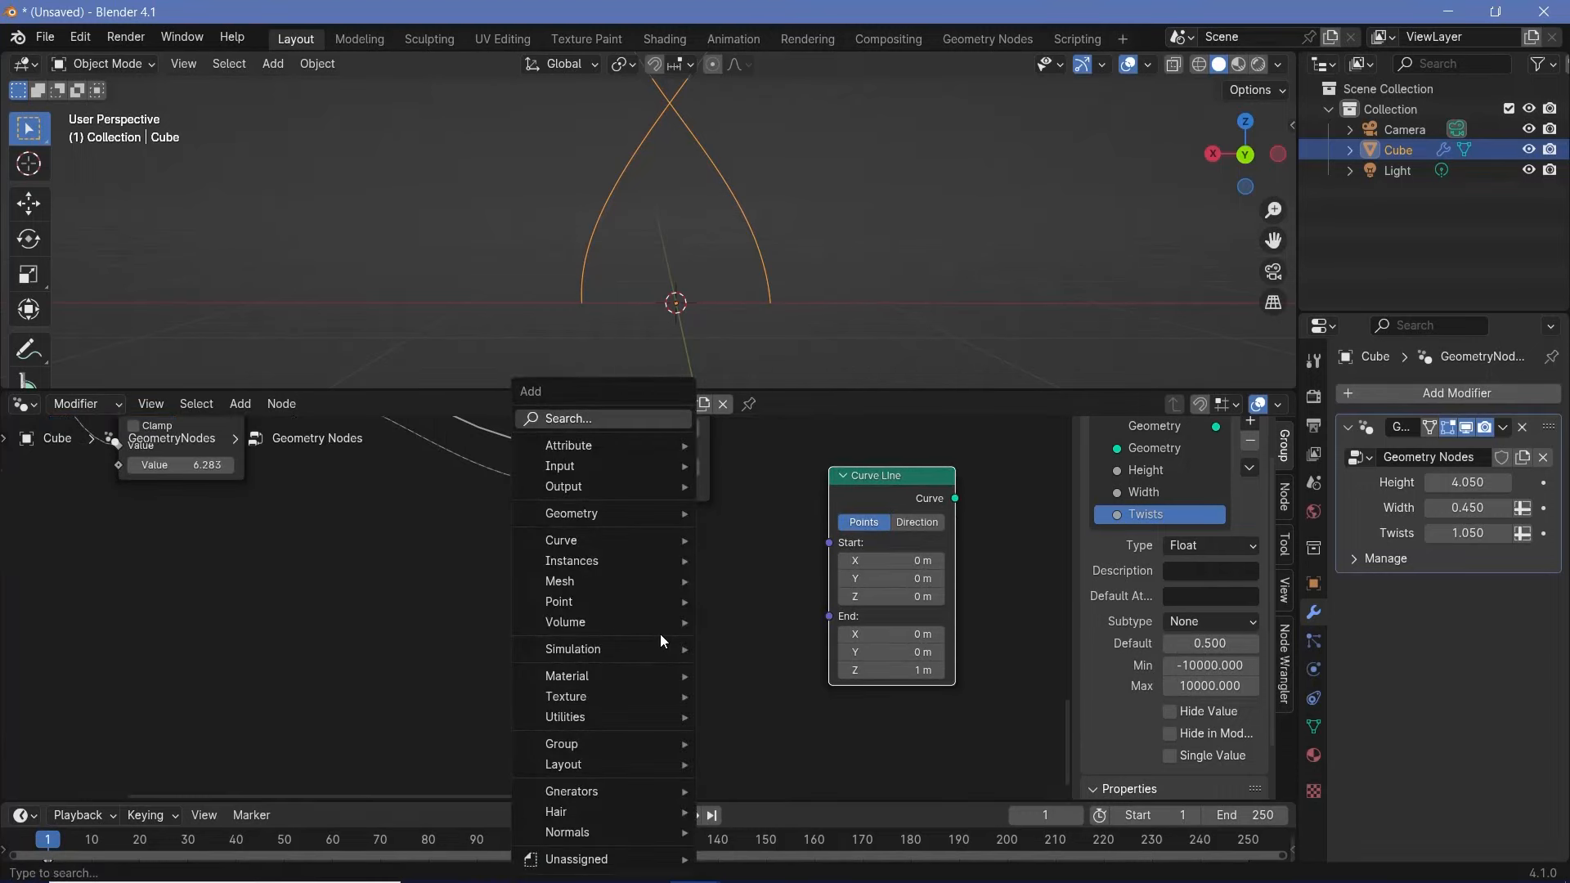
{"action": "type", "text": "combi"}
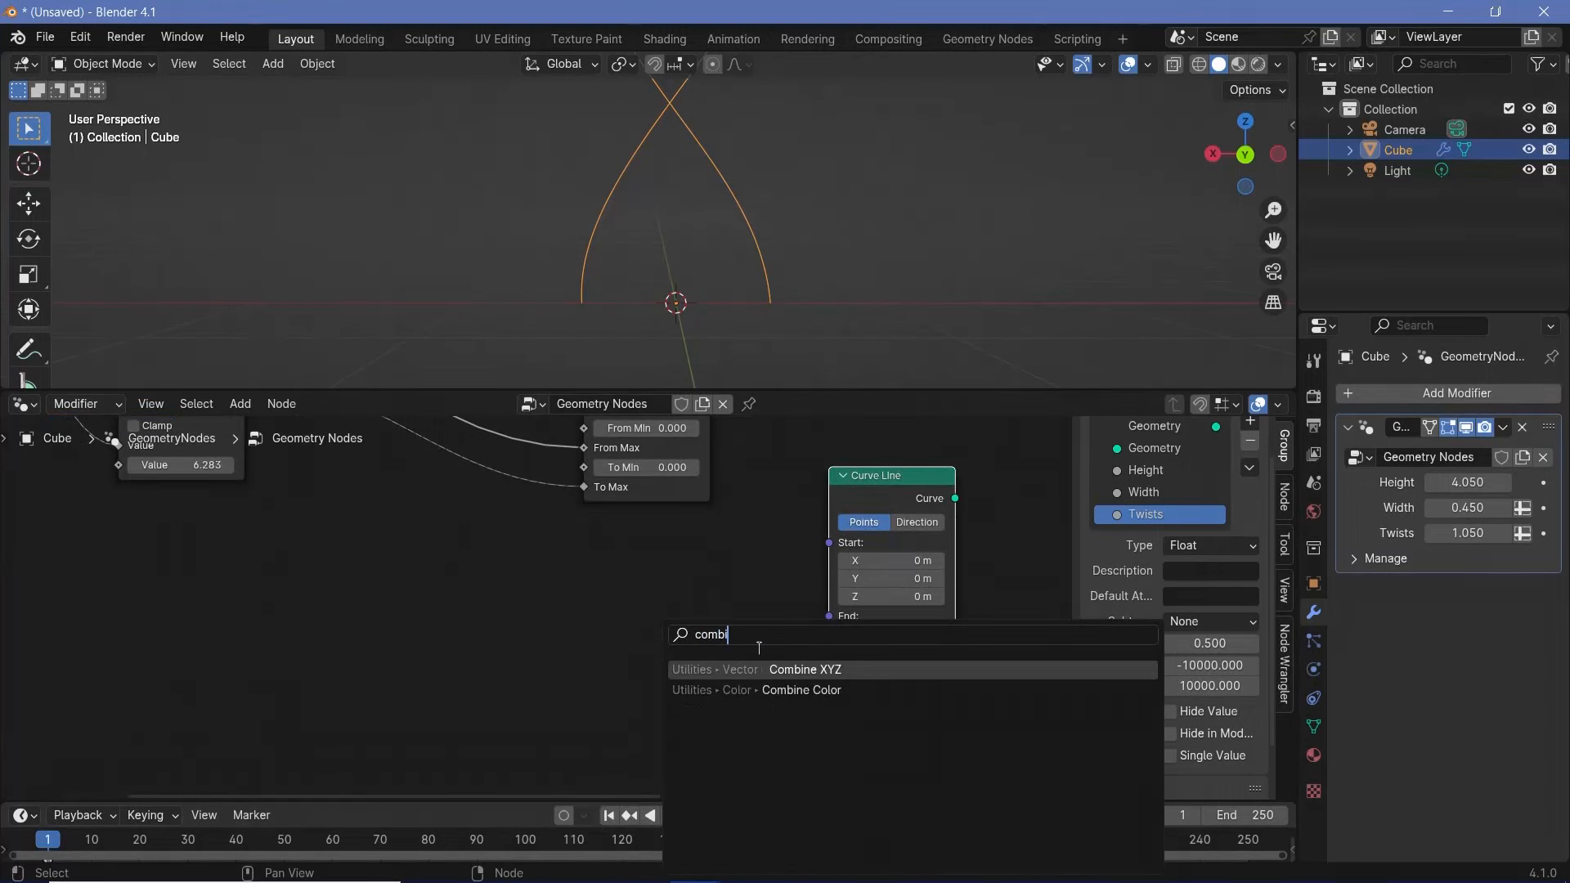
{"action": "key", "text": "Return"}
{"action": "left_click", "coordinate": [717, 634]}
{"action": "left_click_drag", "start_coordinate": [744, 592], "coordinate": [829, 543]}
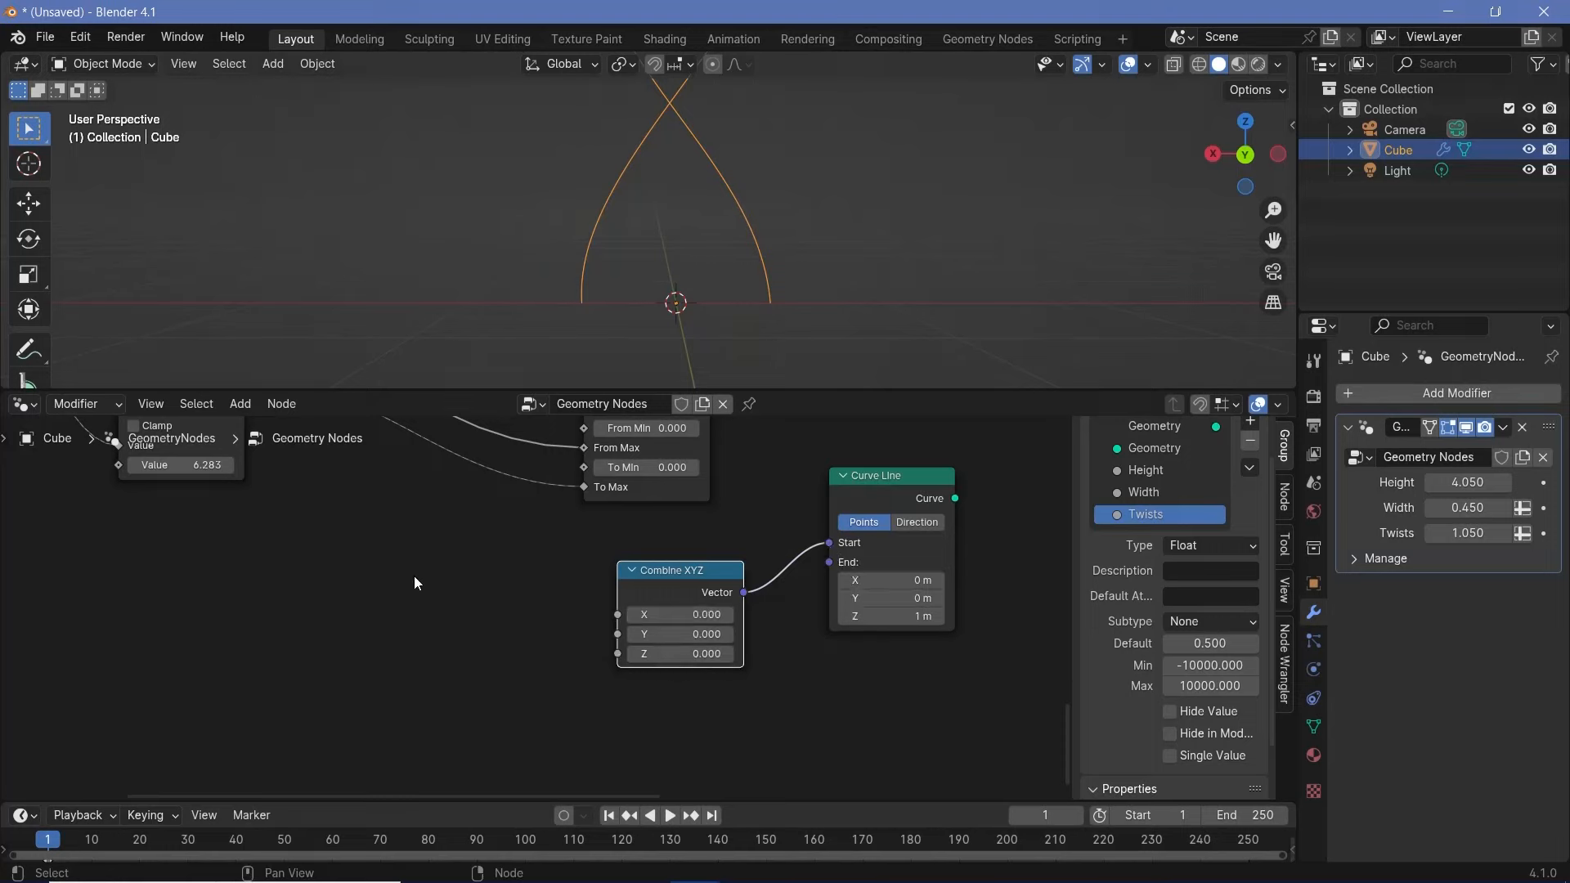
Step: Connect the Group Input's Width to the X of the new Combine XYZ node
{"action": "scroll", "coordinate": [430, 535], "scroll_direction": "down", "scroll_amount": 5}
{"action": "middle_click_drag", "start_coordinate": [434, 533], "coordinate": [448, 546]}
{"action": "scroll", "coordinate": [494, 606], "scroll_direction": "up", "scroll_amount": 3}
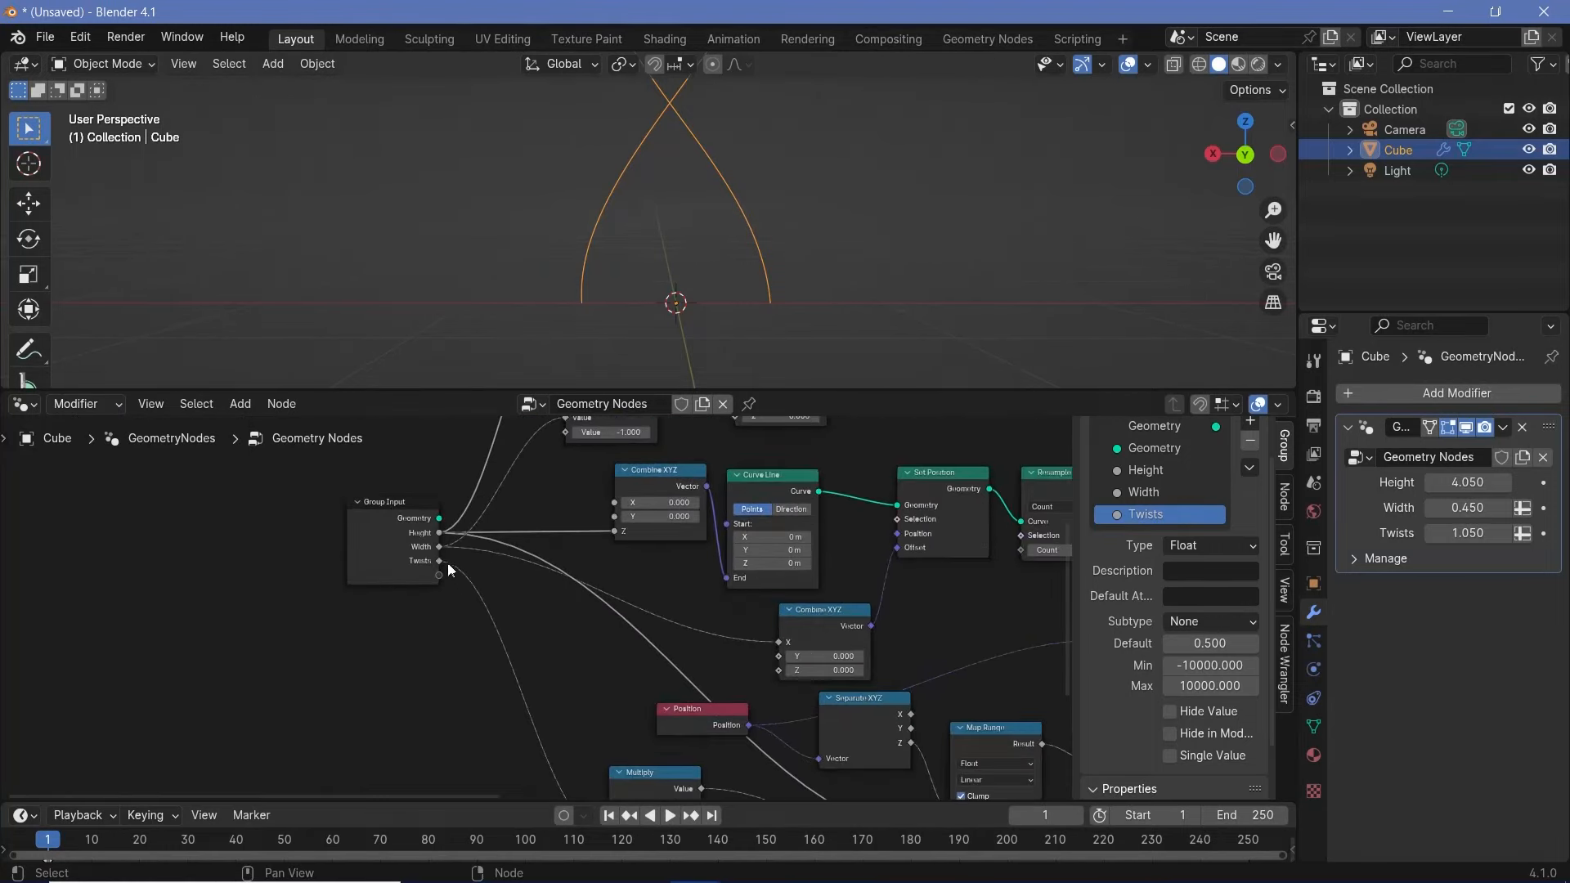
{"action": "left_click_drag", "start_coordinate": [439, 548], "coordinate": [980, 679]}
{"action": "middle_click_drag", "start_coordinate": [979, 679], "coordinate": [778, 662]}
Step: Connect the new Curve Line's output to the Join Geometry node and check the added line at the helix base
{"action": "middle_click_drag", "start_coordinate": [1054, 575], "coordinate": [689, 675]}
{"action": "scroll", "coordinate": [778, 591], "scroll_direction": "down", "scroll_amount": 4}
{"action": "left_click_drag", "start_coordinate": [629, 671], "coordinate": [995, 568]}
{"action": "middle_click_drag", "start_coordinate": [680, 272], "coordinate": [685, 266]}
{"action": "middle_click_drag", "start_coordinate": [669, 117], "coordinate": [669, 109]}
{"action": "middle_click_drag", "start_coordinate": [665, 736], "coordinate": [713, 405]}
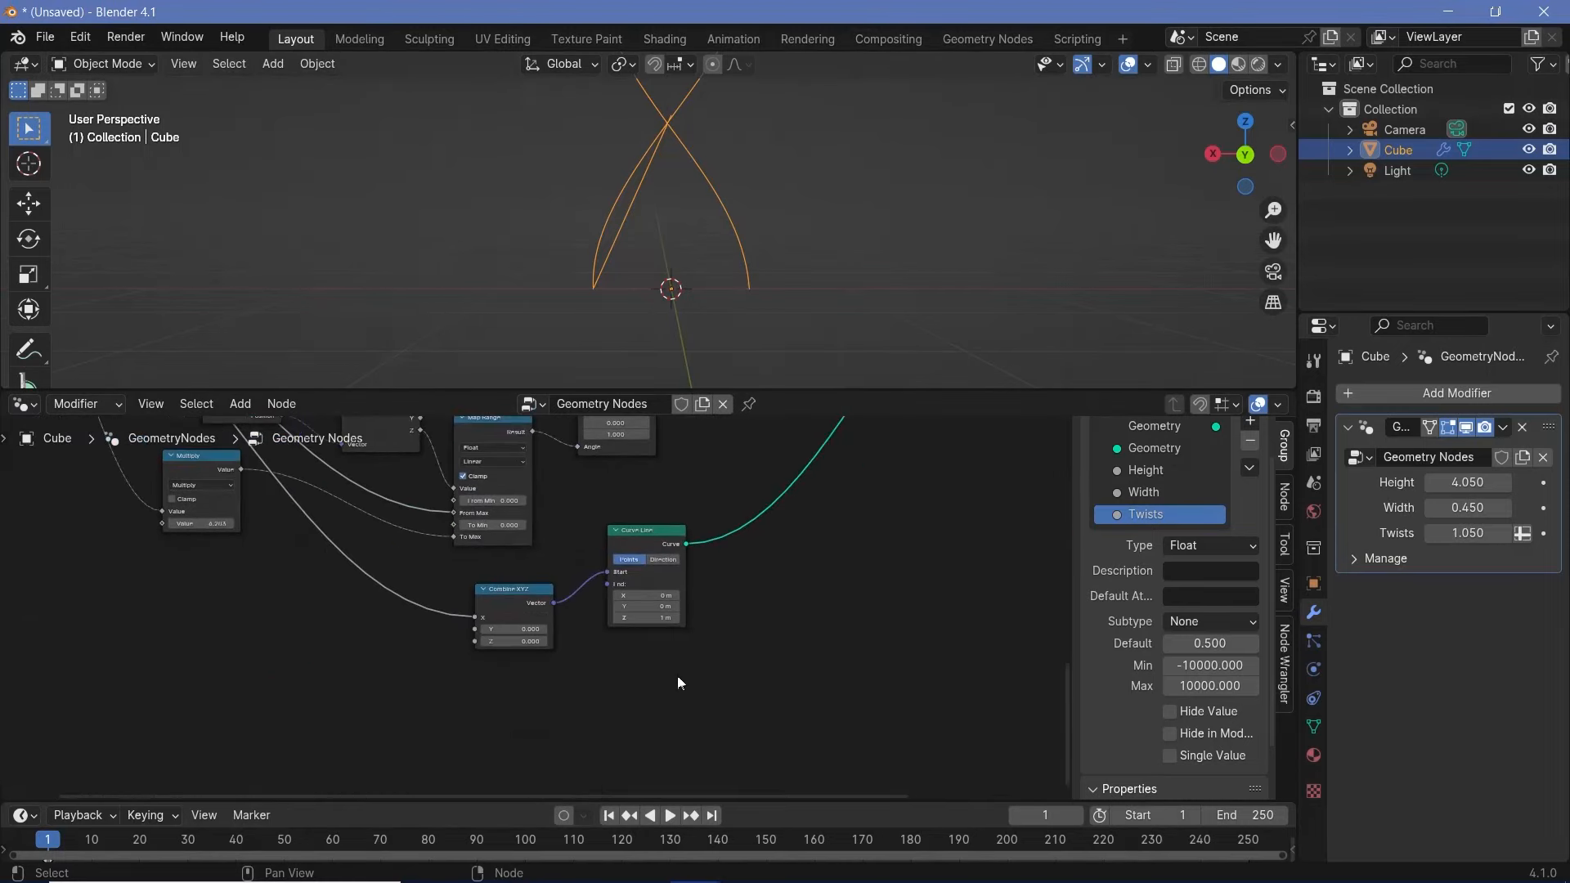
Step: Set the Z of the new Curve Line's End to 0 m
{"action": "scroll", "coordinate": [679, 678], "scroll_direction": "up", "scroll_amount": 6}
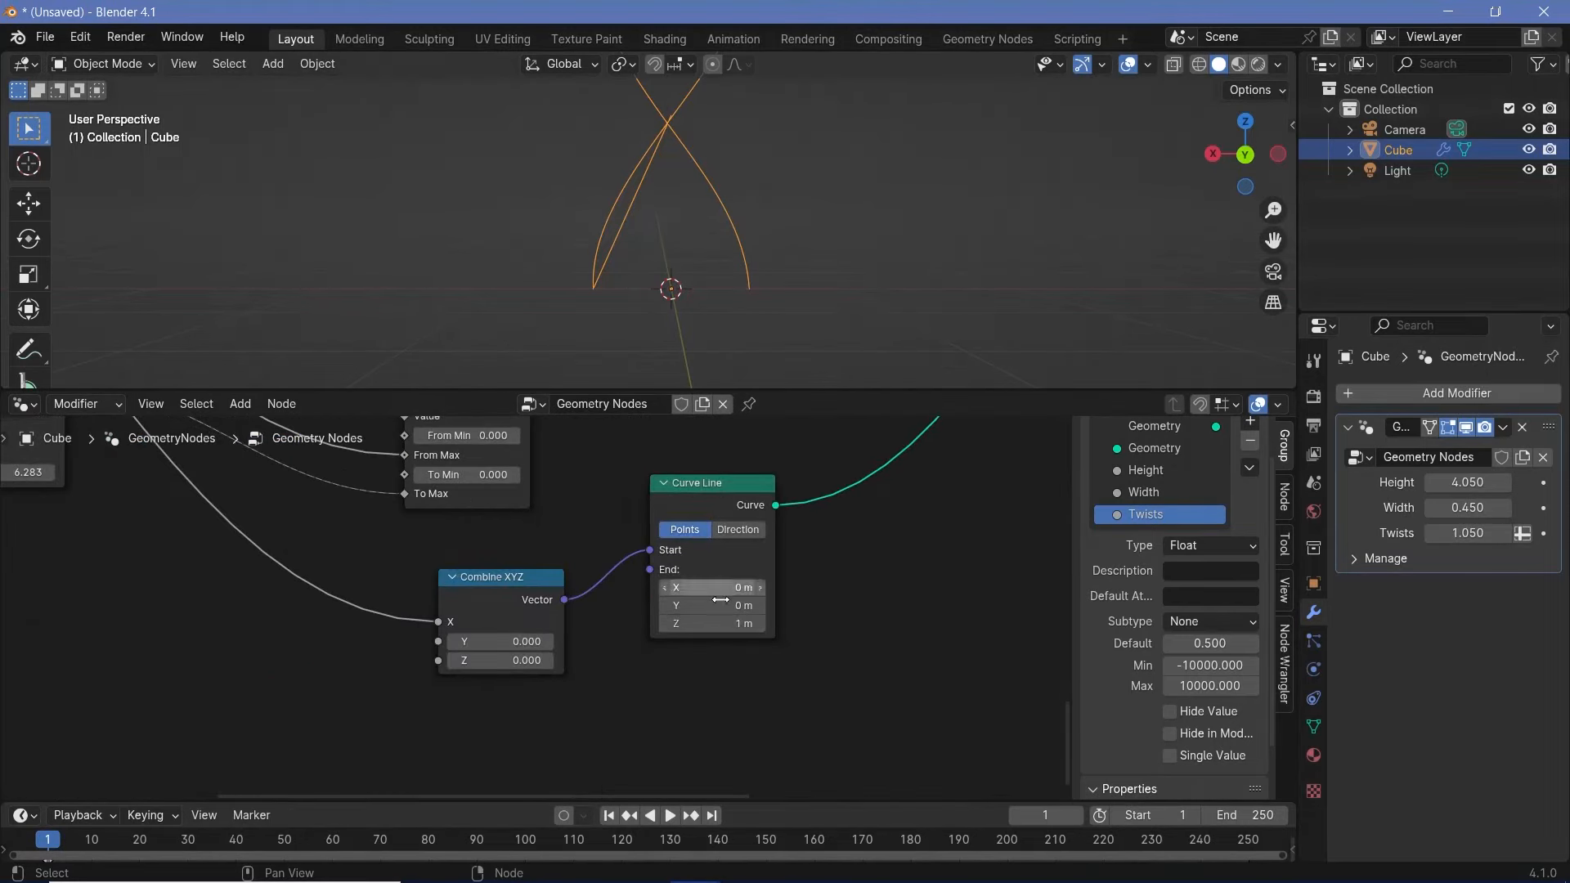
{"action": "left_click", "coordinate": [683, 623]}
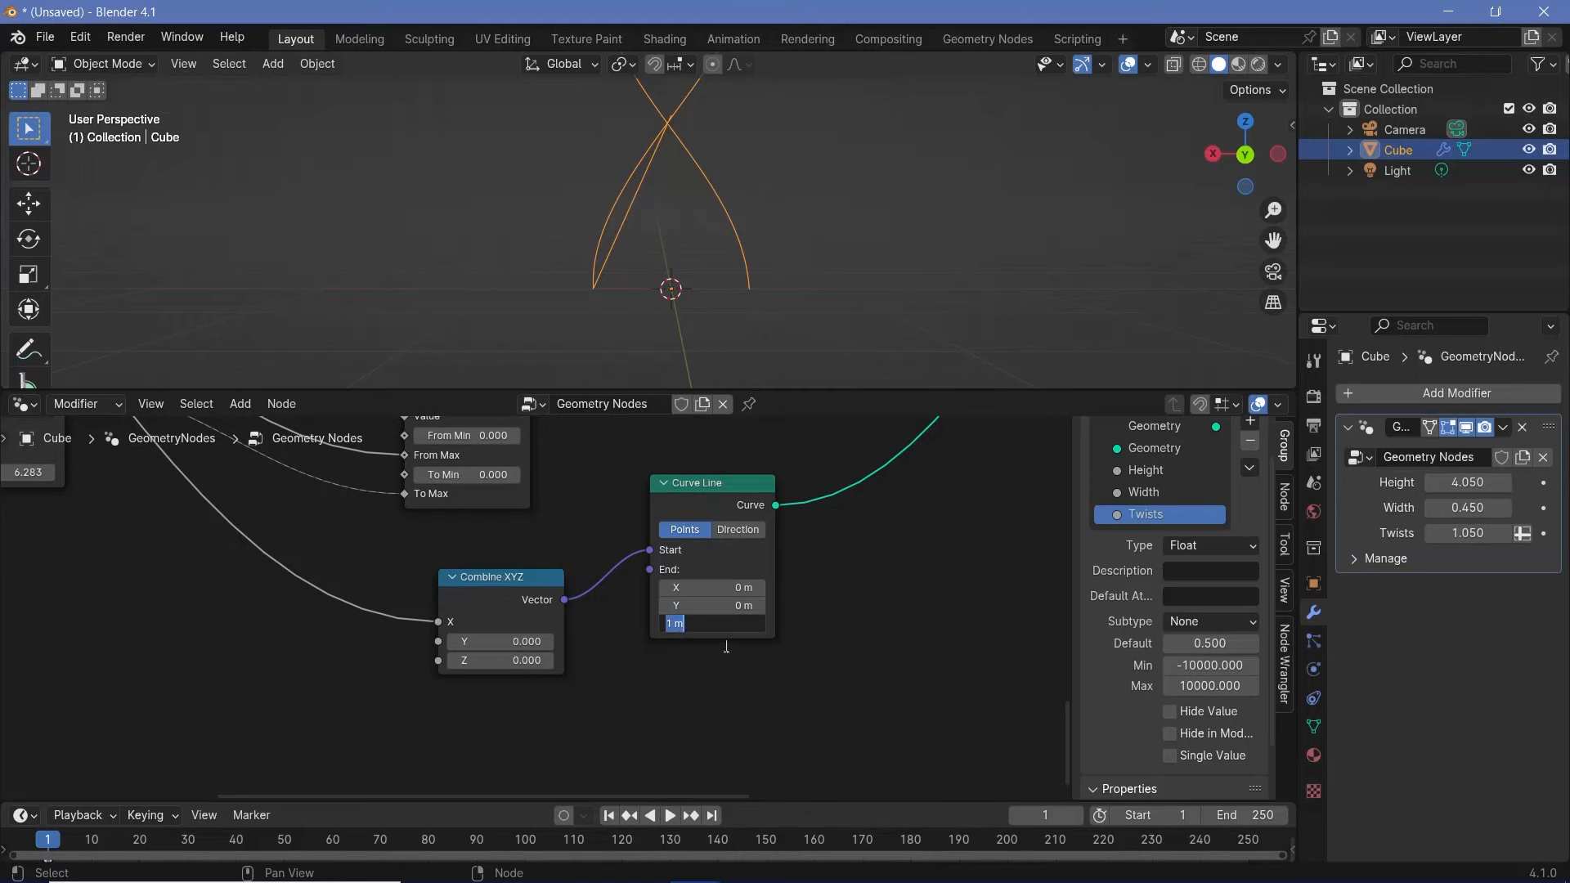
{"action": "type", "text": "0"}
{"action": "key", "text": "Return"}
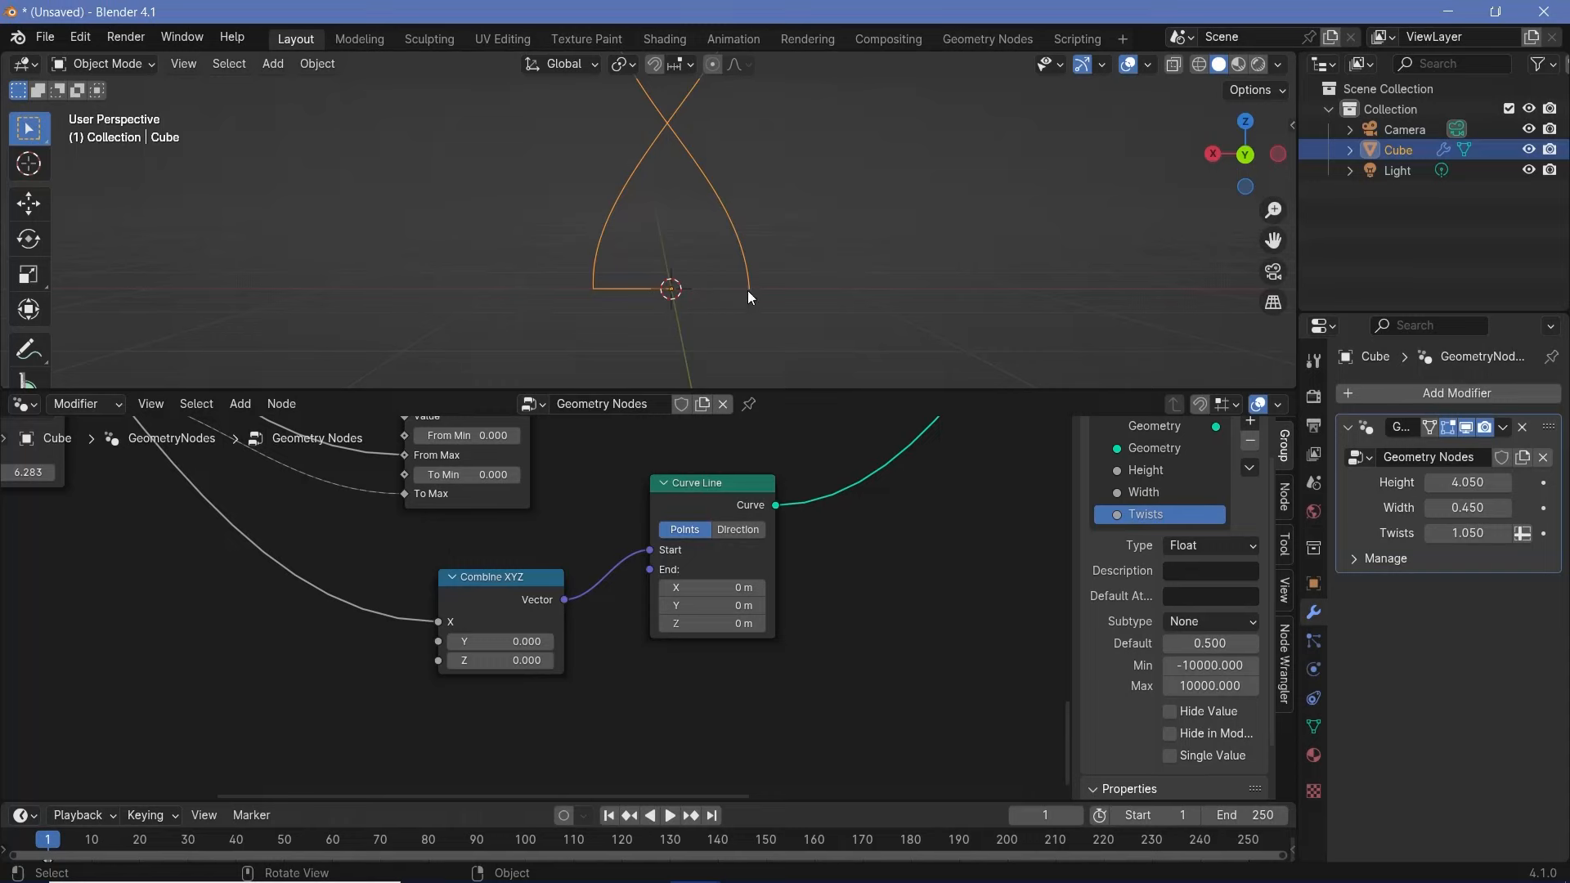
Step: Duplicate the new Combine XYZ node with its Width link and connect the copy's Vector to the Curve Line's End
{"action": "left_click_drag", "start_coordinate": [499, 596], "coordinate": [492, 551]}
{"action": "scroll", "coordinate": [484, 553], "scroll_direction": "down", "scroll_amount": 2}
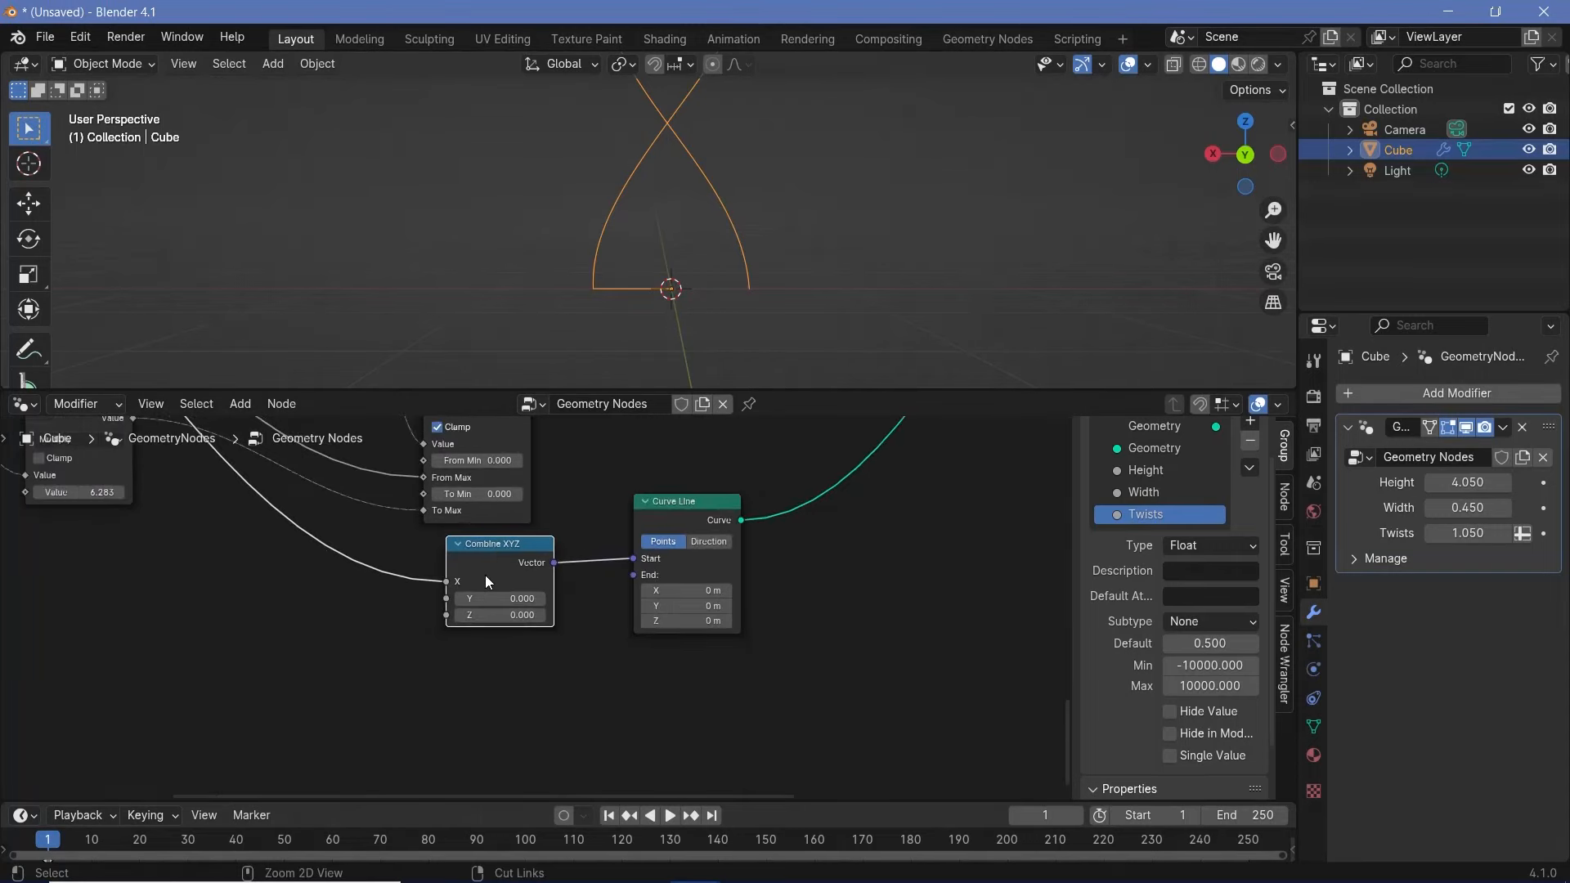
{"action": "key", "text": "ctrl+shift+d"}
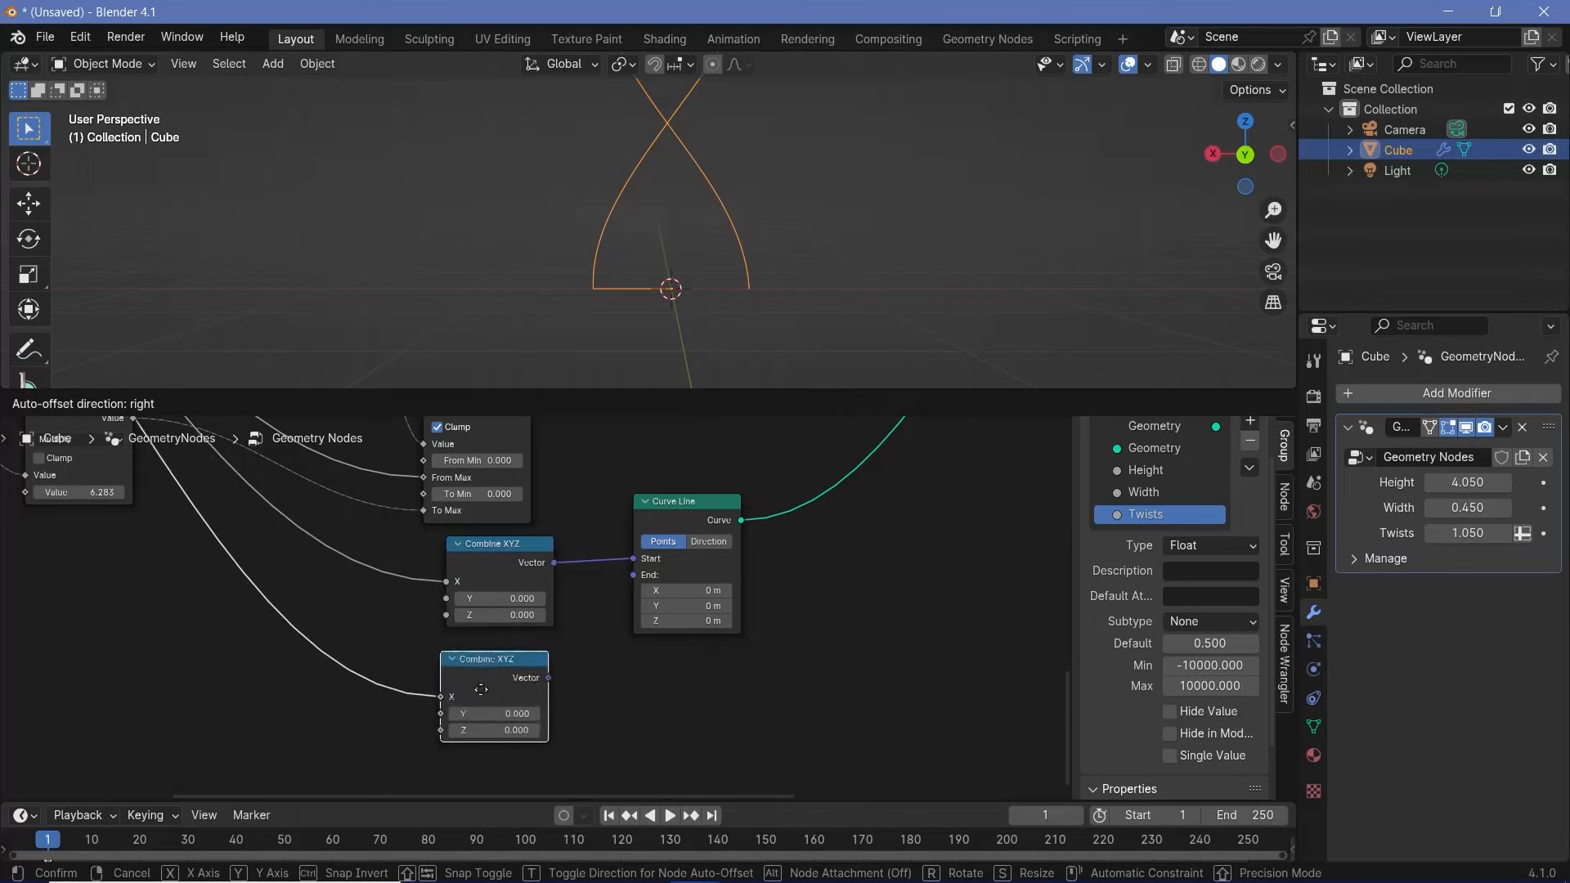
{"action": "left_click", "coordinate": [484, 688]}
{"action": "left_click_drag", "start_coordinate": [551, 673], "coordinate": [640, 581]}
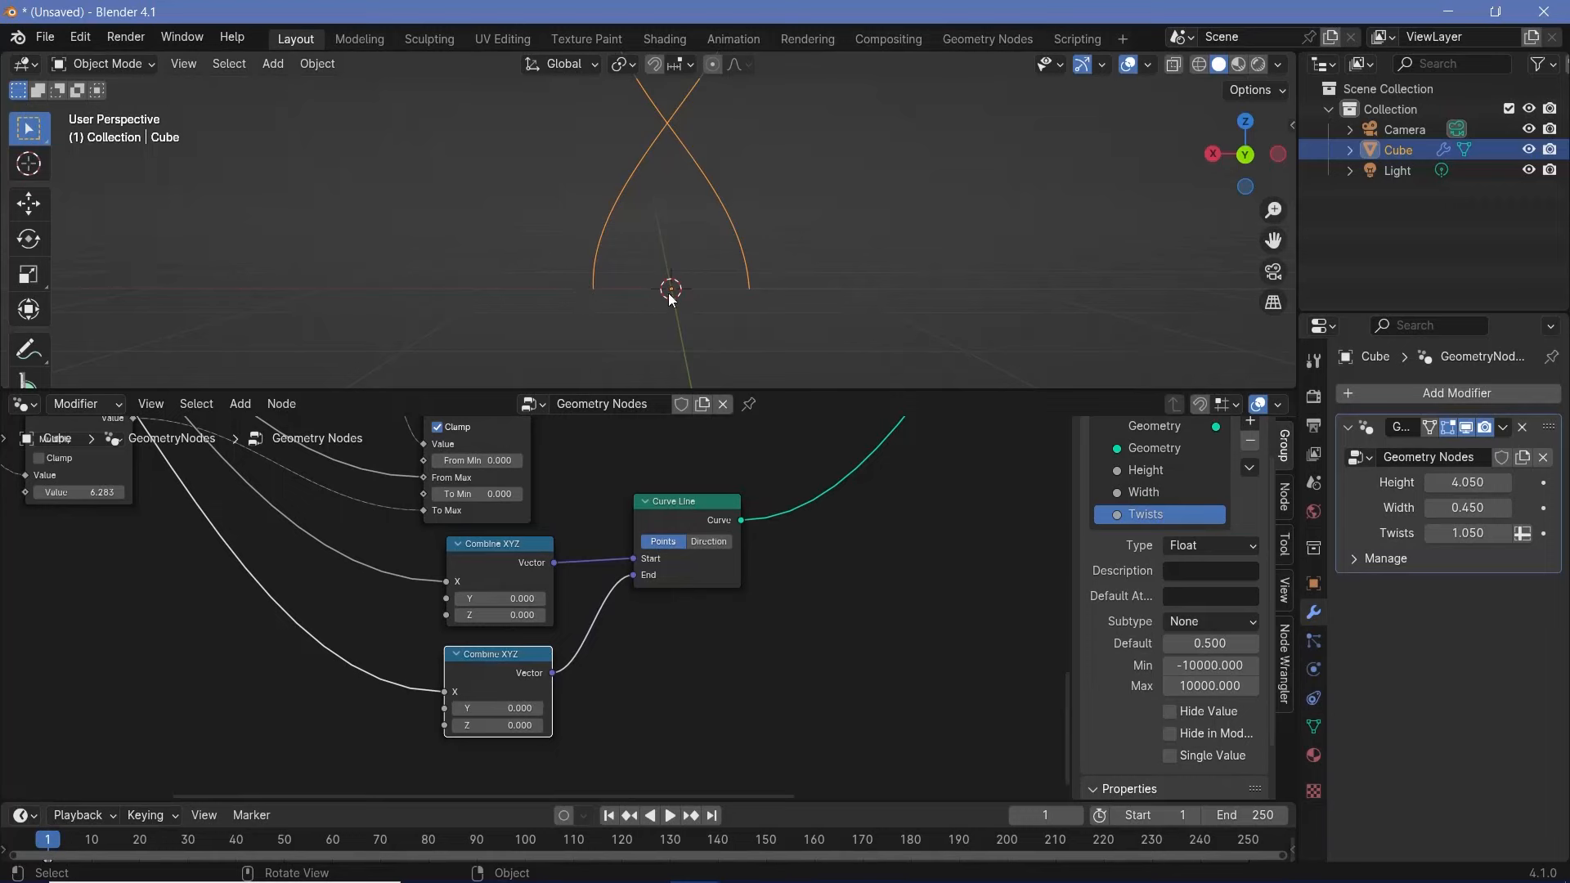
Step: Insert a Math node on the Width link leading to the X of the duplicated Combine XYZ
{"action": "scroll", "coordinate": [373, 582], "scroll_direction": "down", "scroll_amount": 2}
{"action": "middle_click_drag", "start_coordinate": [367, 614], "coordinate": [566, 567]}
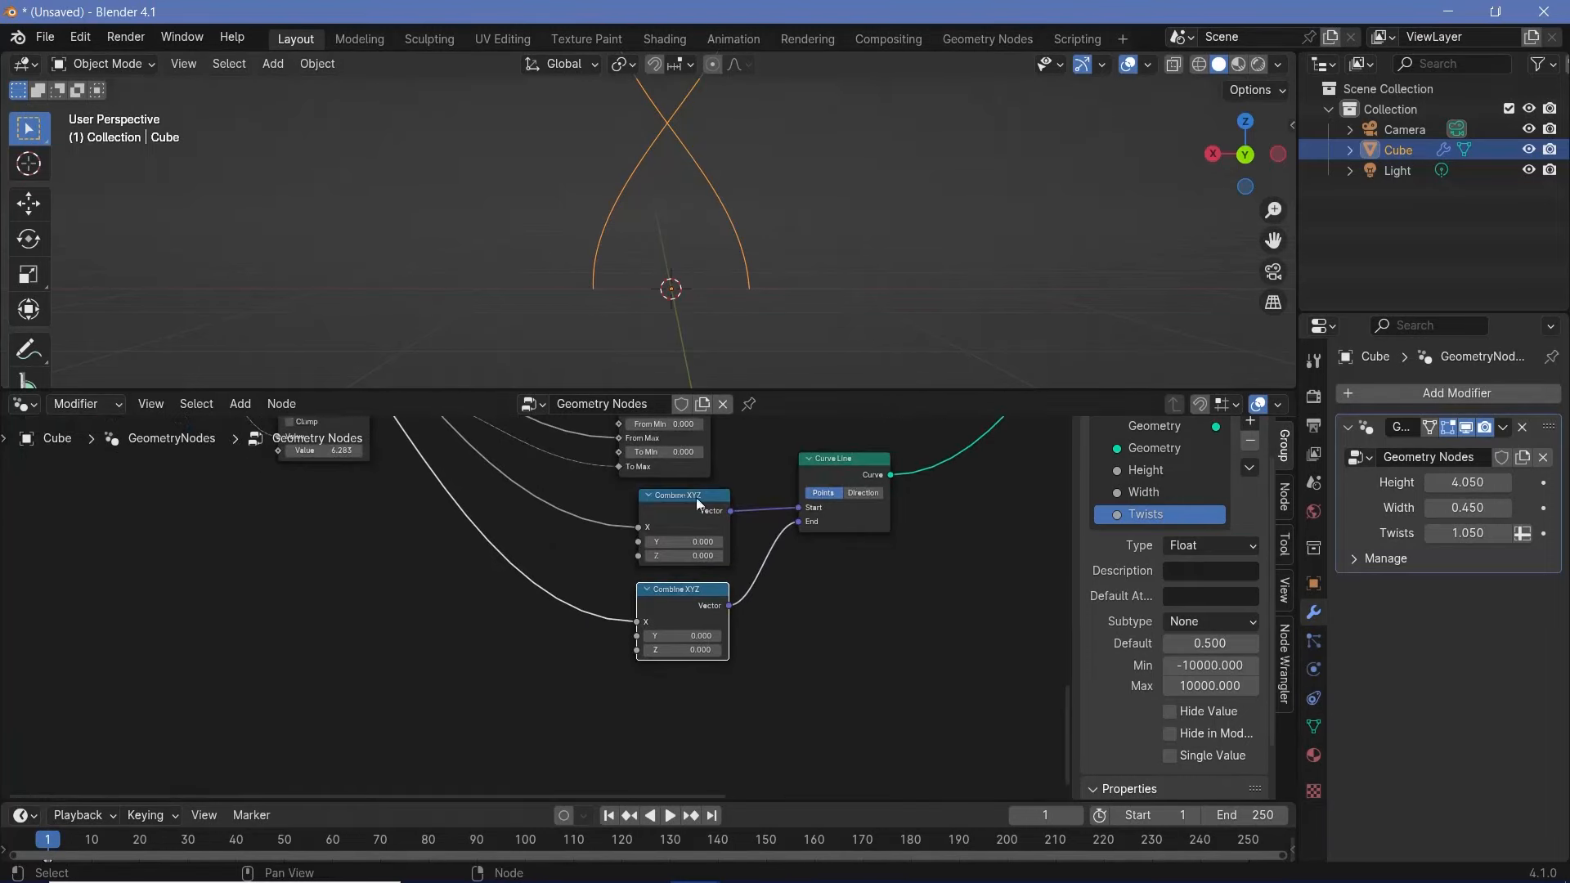
{"action": "key", "text": "shift+a"}
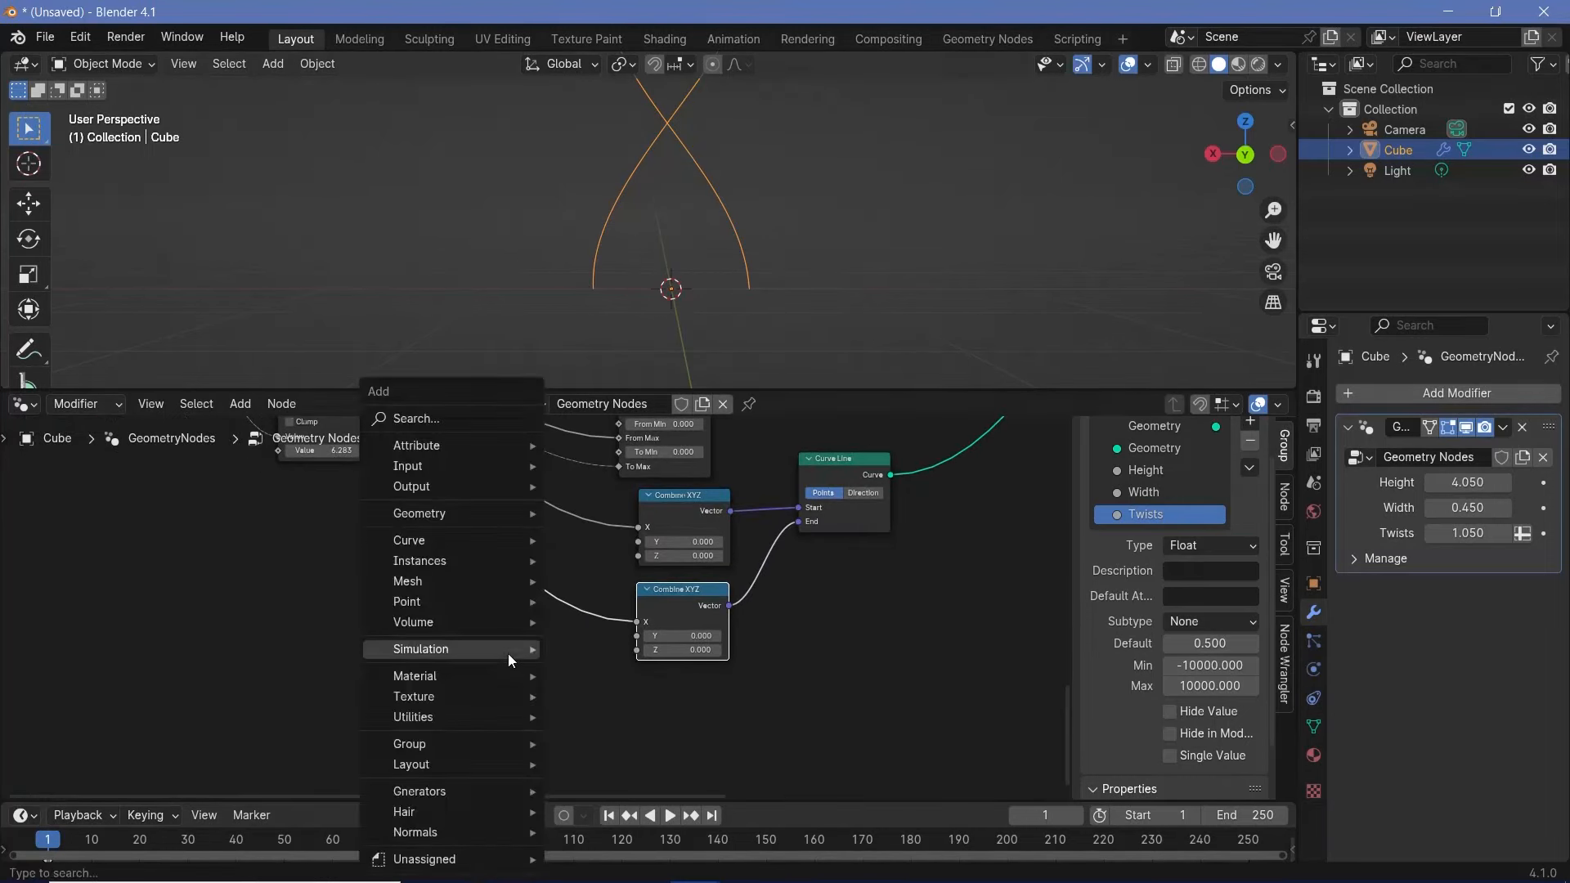
{"action": "mouse_move", "coordinate": [508, 654]}
{"action": "type", "text": "math"}
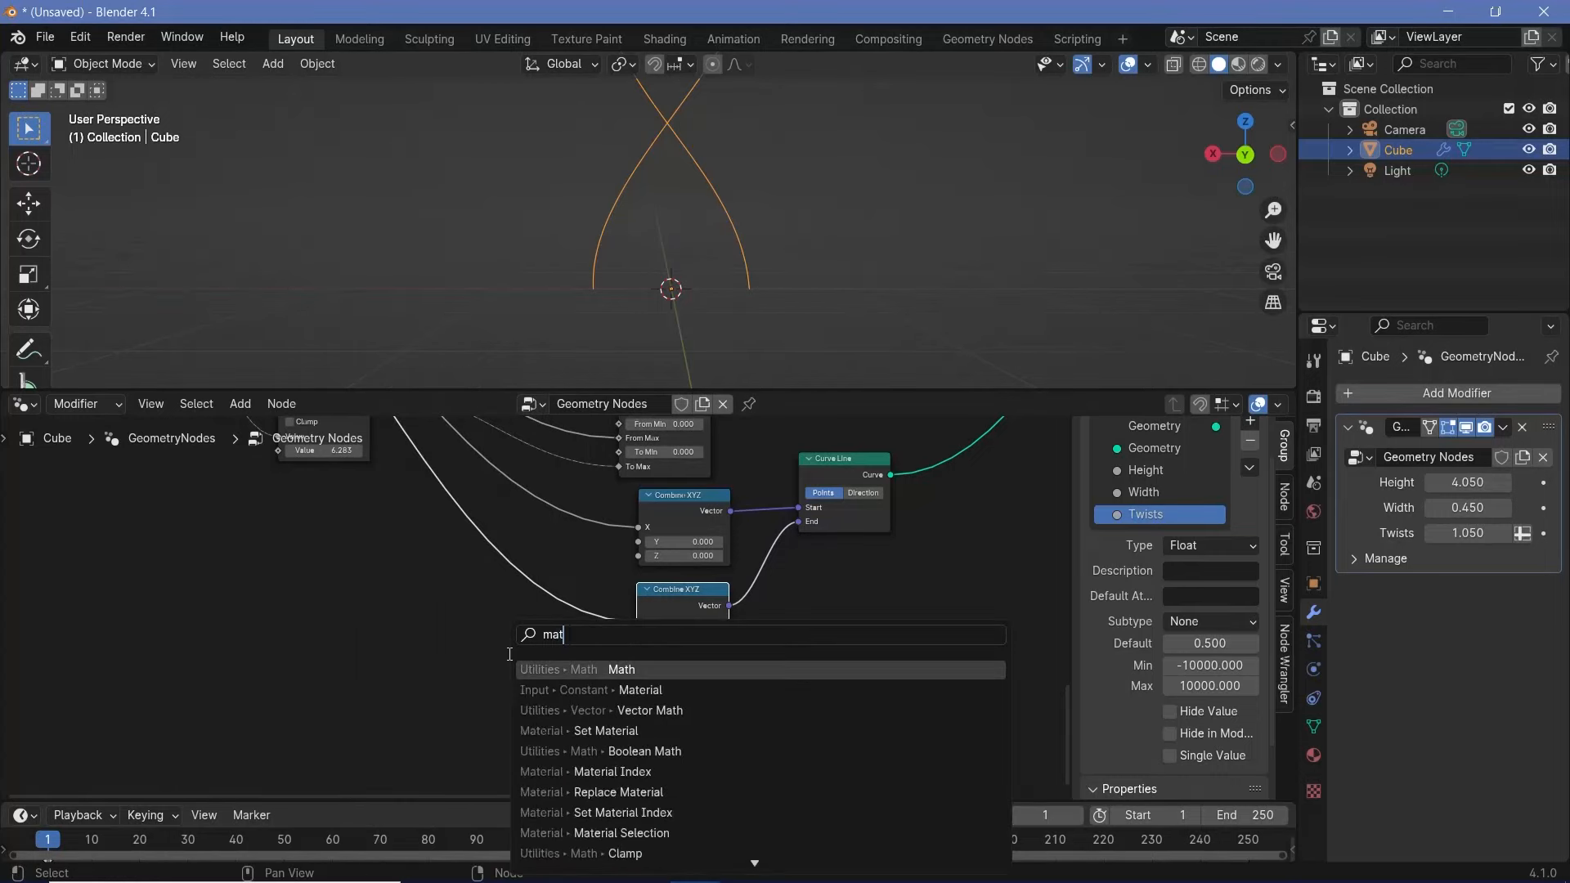
{"action": "left_click", "coordinate": [609, 669]}
{"action": "left_click", "coordinate": [566, 633]}
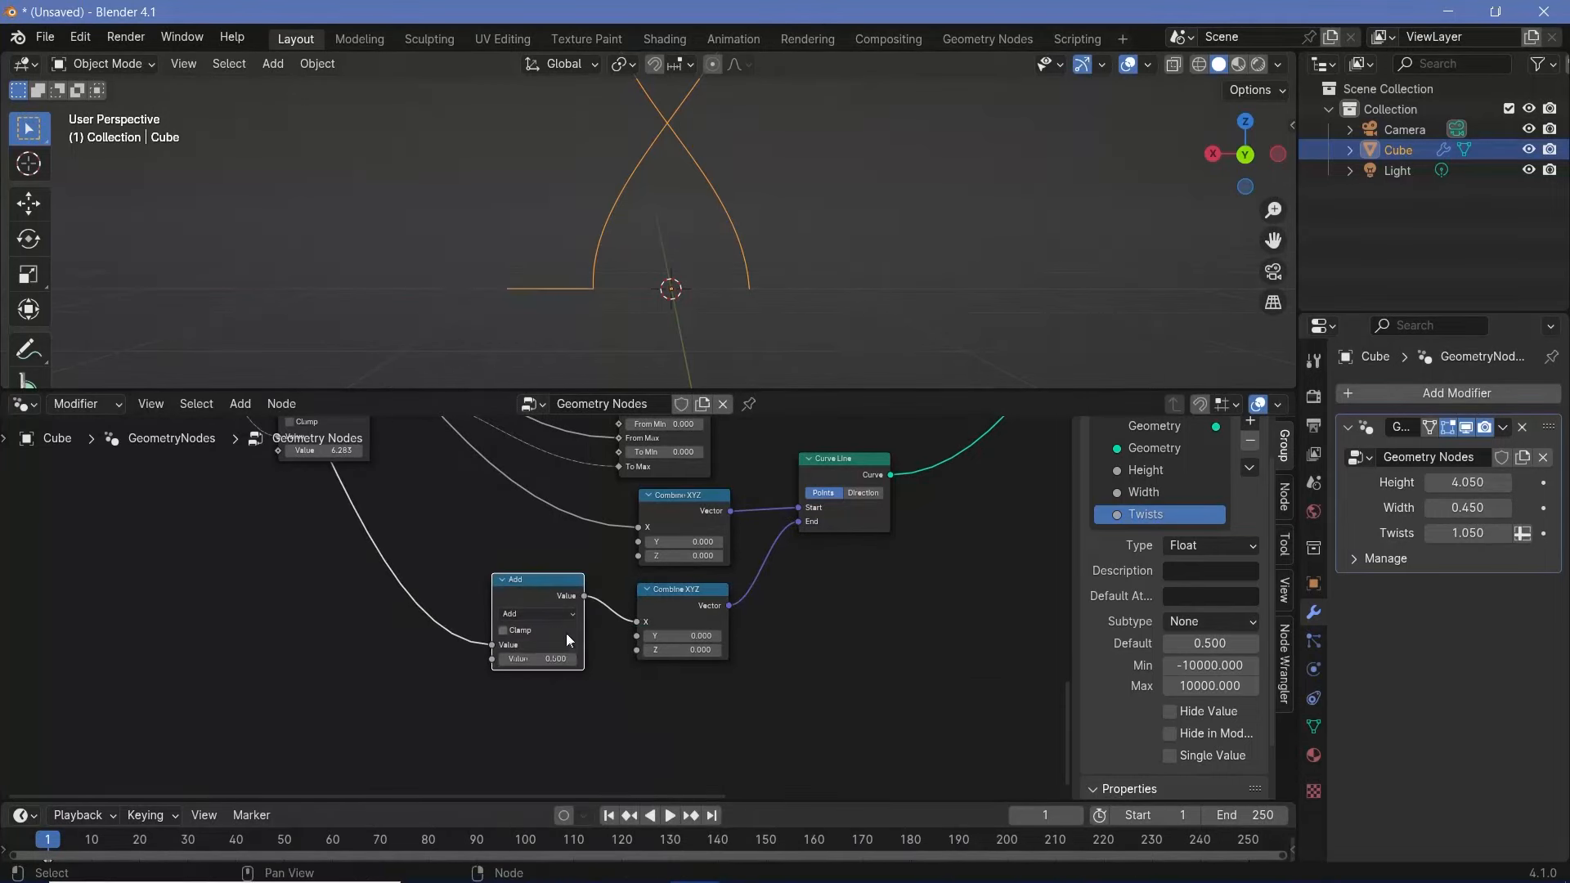
Step: Change the inserted Math node to Multiply with a value of -1.000
{"action": "left_click", "coordinate": [568, 615]}
{"action": "left_click", "coordinate": [557, 676]}
{"action": "left_click", "coordinate": [556, 661]}
{"action": "key", "text": "Return"}
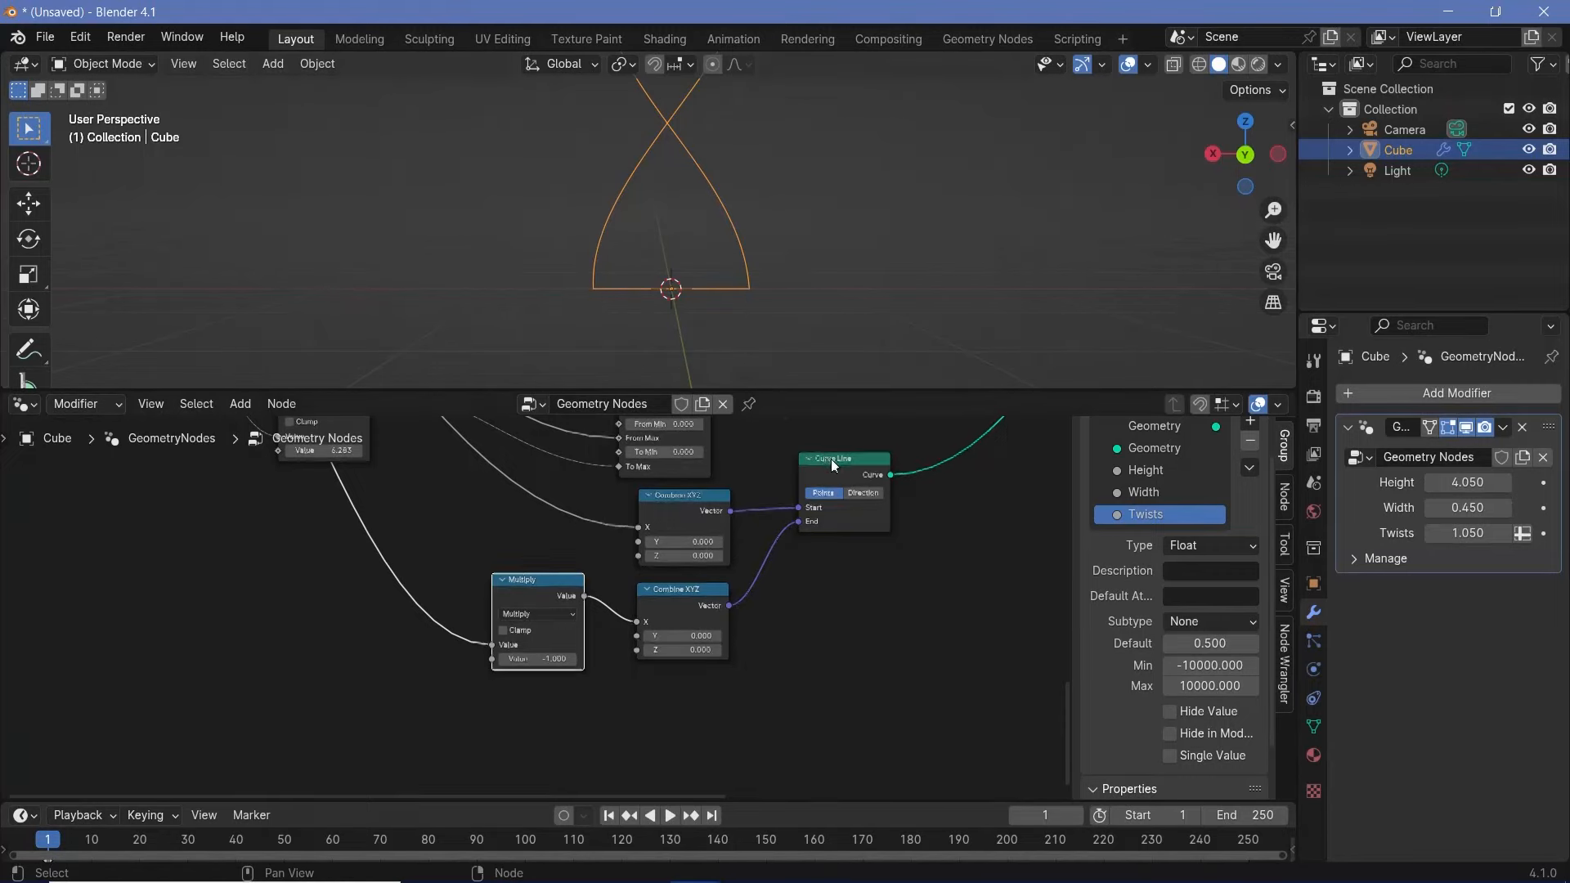
Step: Cut the link from the horizontal Curve Line to the Join Geometry node and inspect the whole helix
{"action": "scroll", "coordinate": [829, 458], "scroll_direction": "down", "scroll_amount": 4}
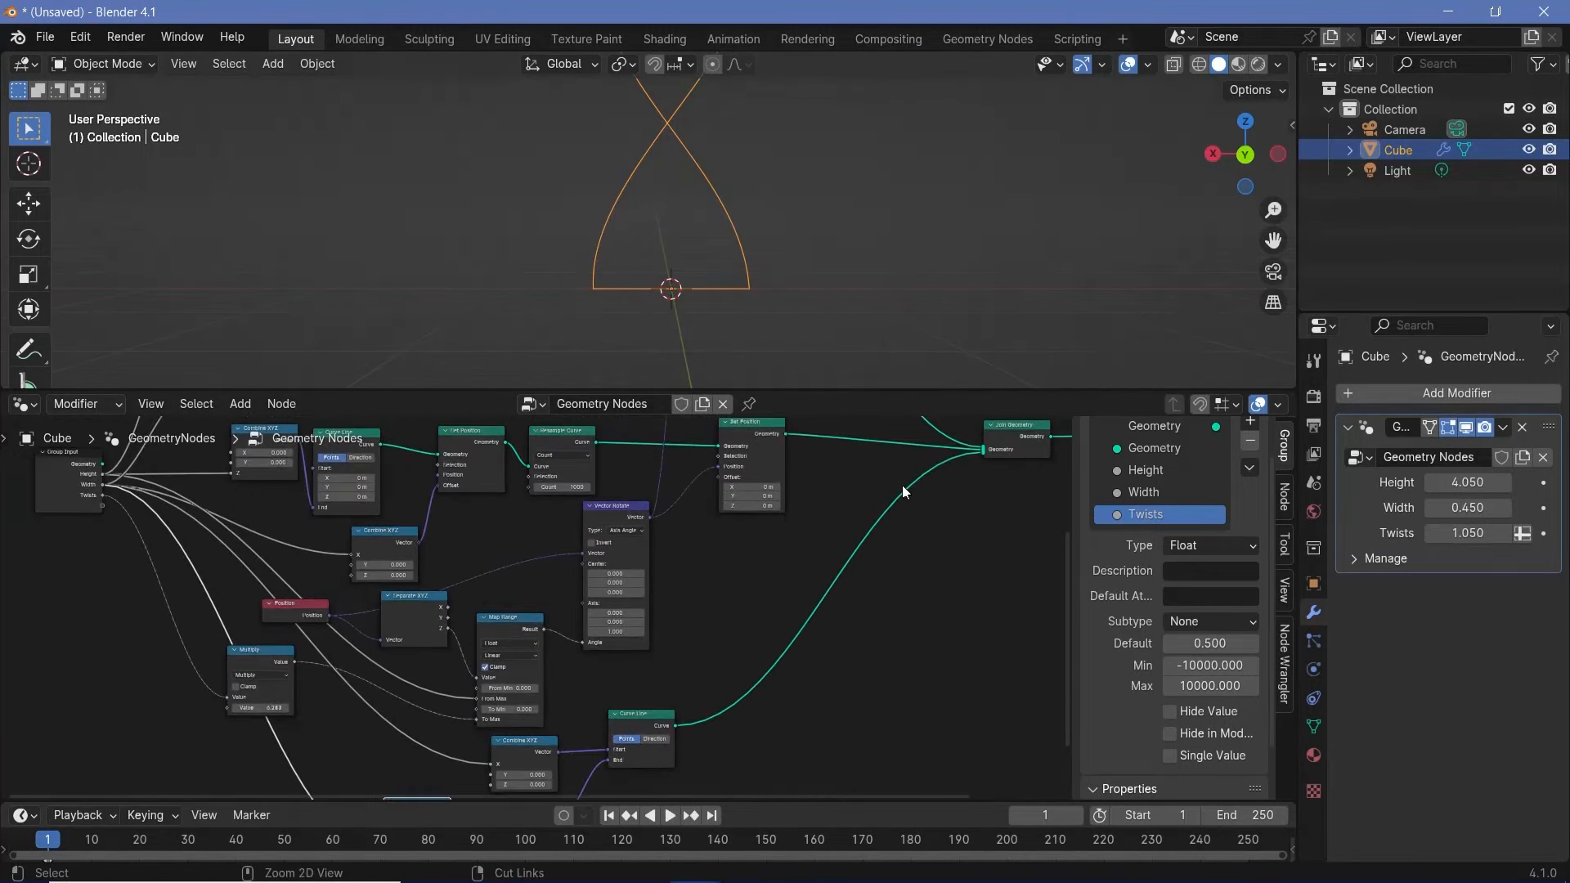
{"action": "right_click_drag", "start_coordinate": [914, 493], "coordinate": [923, 499], "text": "ctrl"}
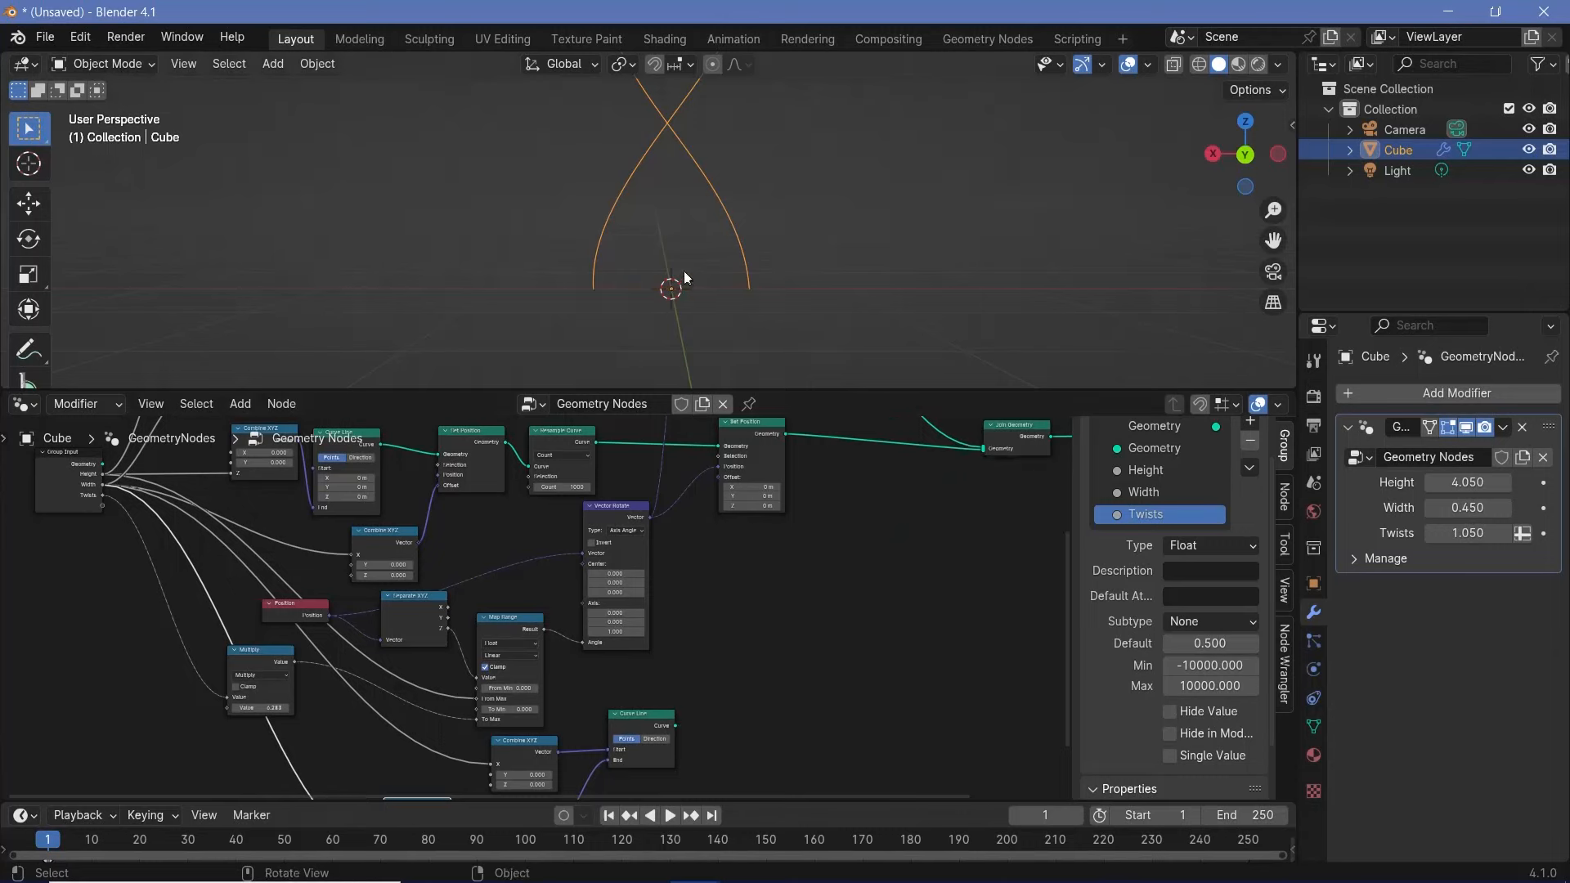
{"action": "middle_click_drag", "start_coordinate": [671, 305], "coordinate": [659, 329], "text": "shift"}
{"action": "scroll", "coordinate": [659, 329], "scroll_direction": "down", "scroll_amount": 3}
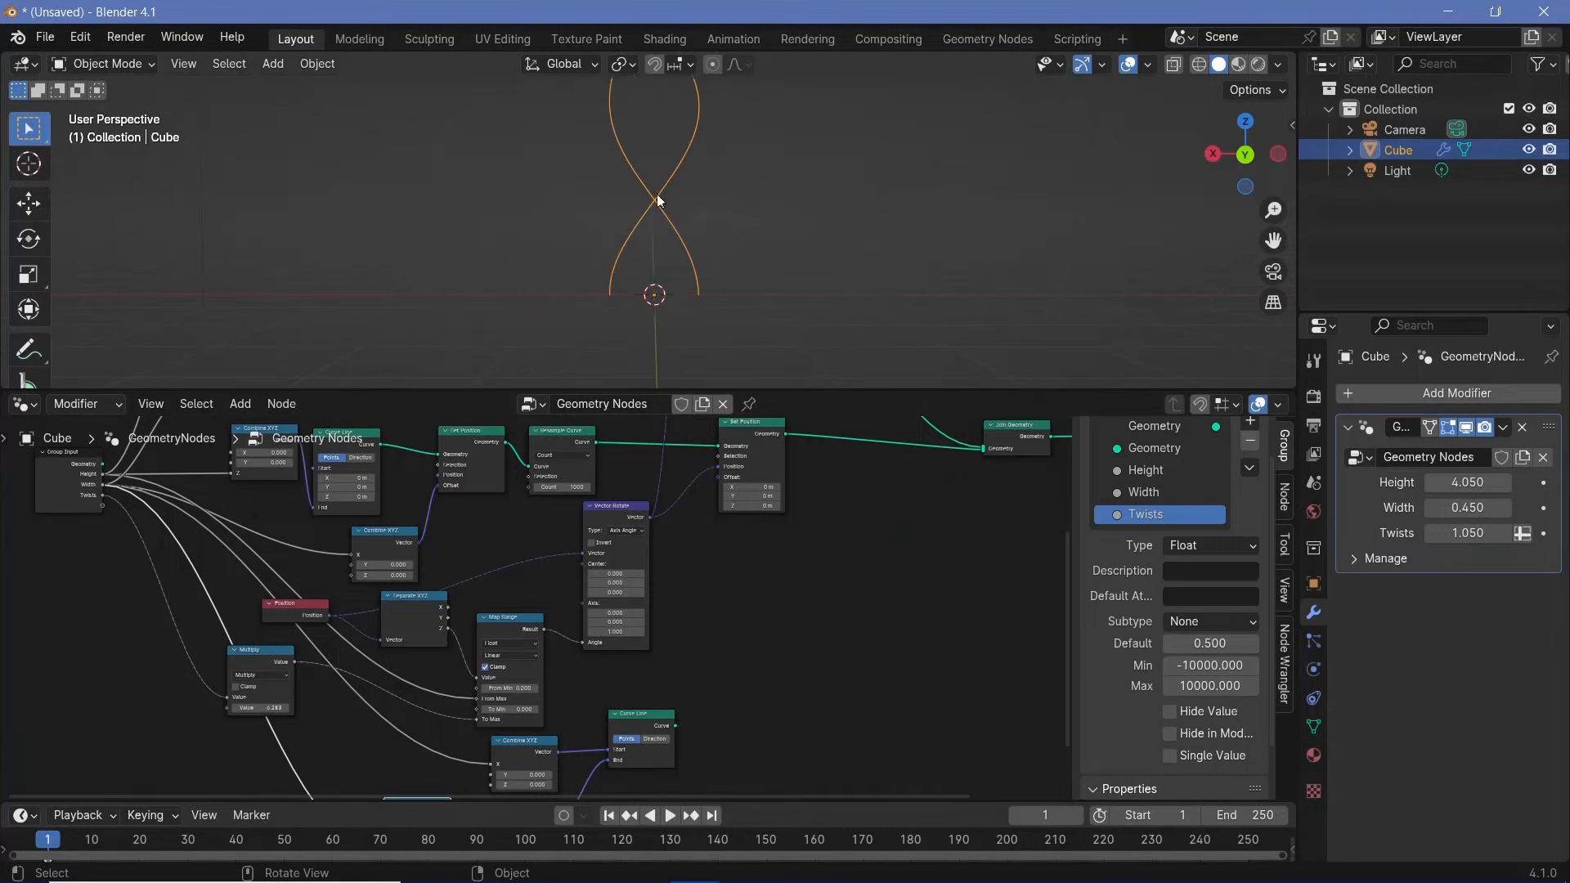
{"action": "scroll", "coordinate": [664, 280], "scroll_direction": "down", "scroll_amount": 3}
{"action": "middle_click_drag", "start_coordinate": [628, 258], "coordinate": [664, 190]}
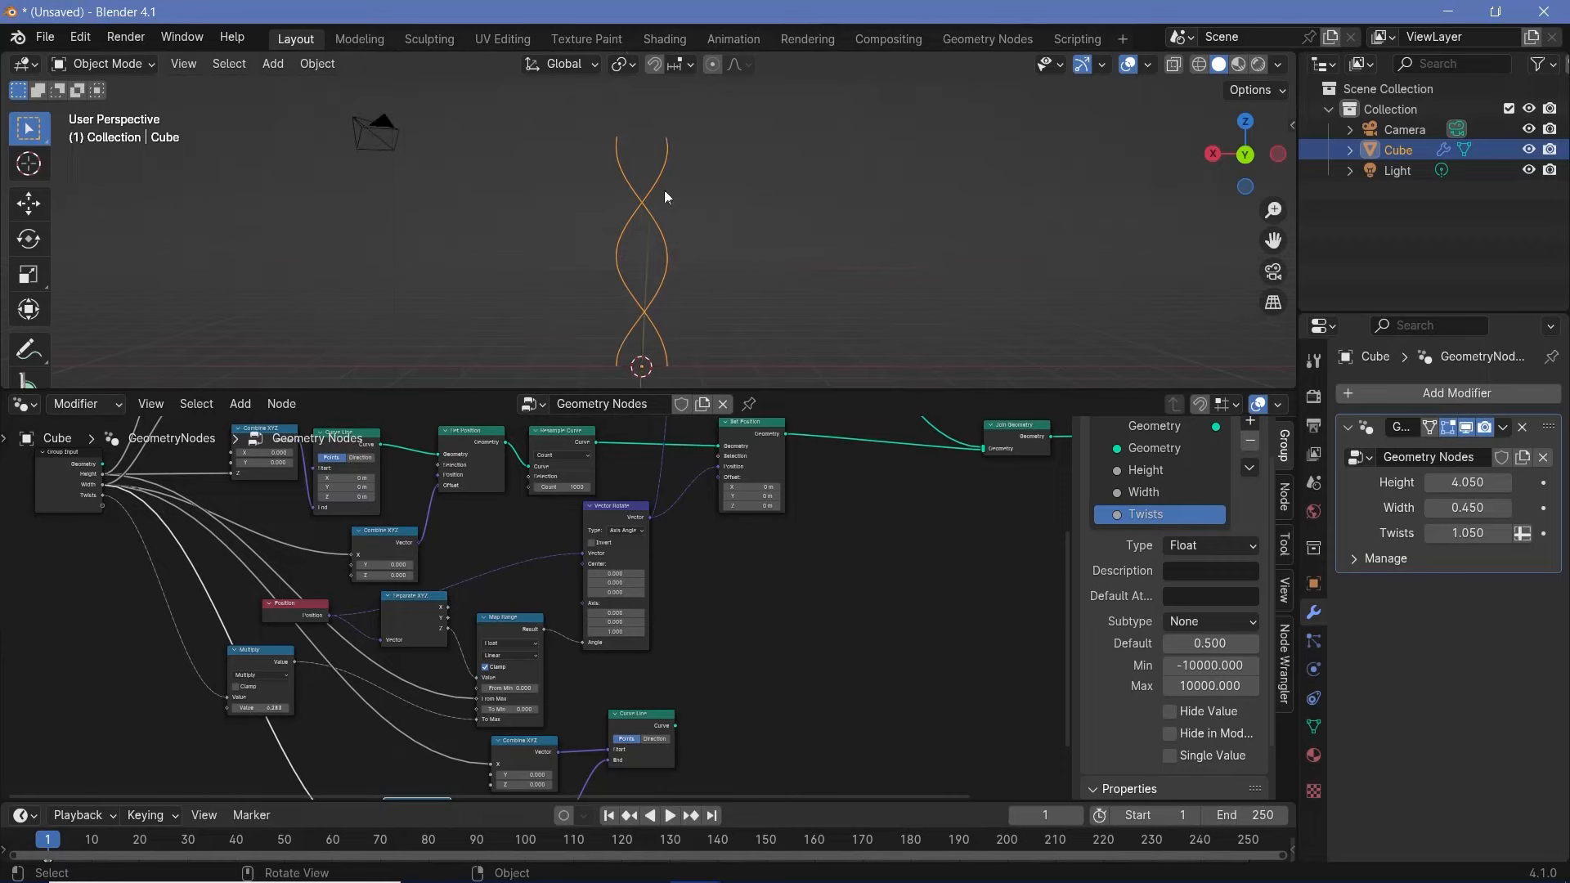
{"action": "middle_click_drag", "start_coordinate": [717, 649], "coordinate": [781, 692]}
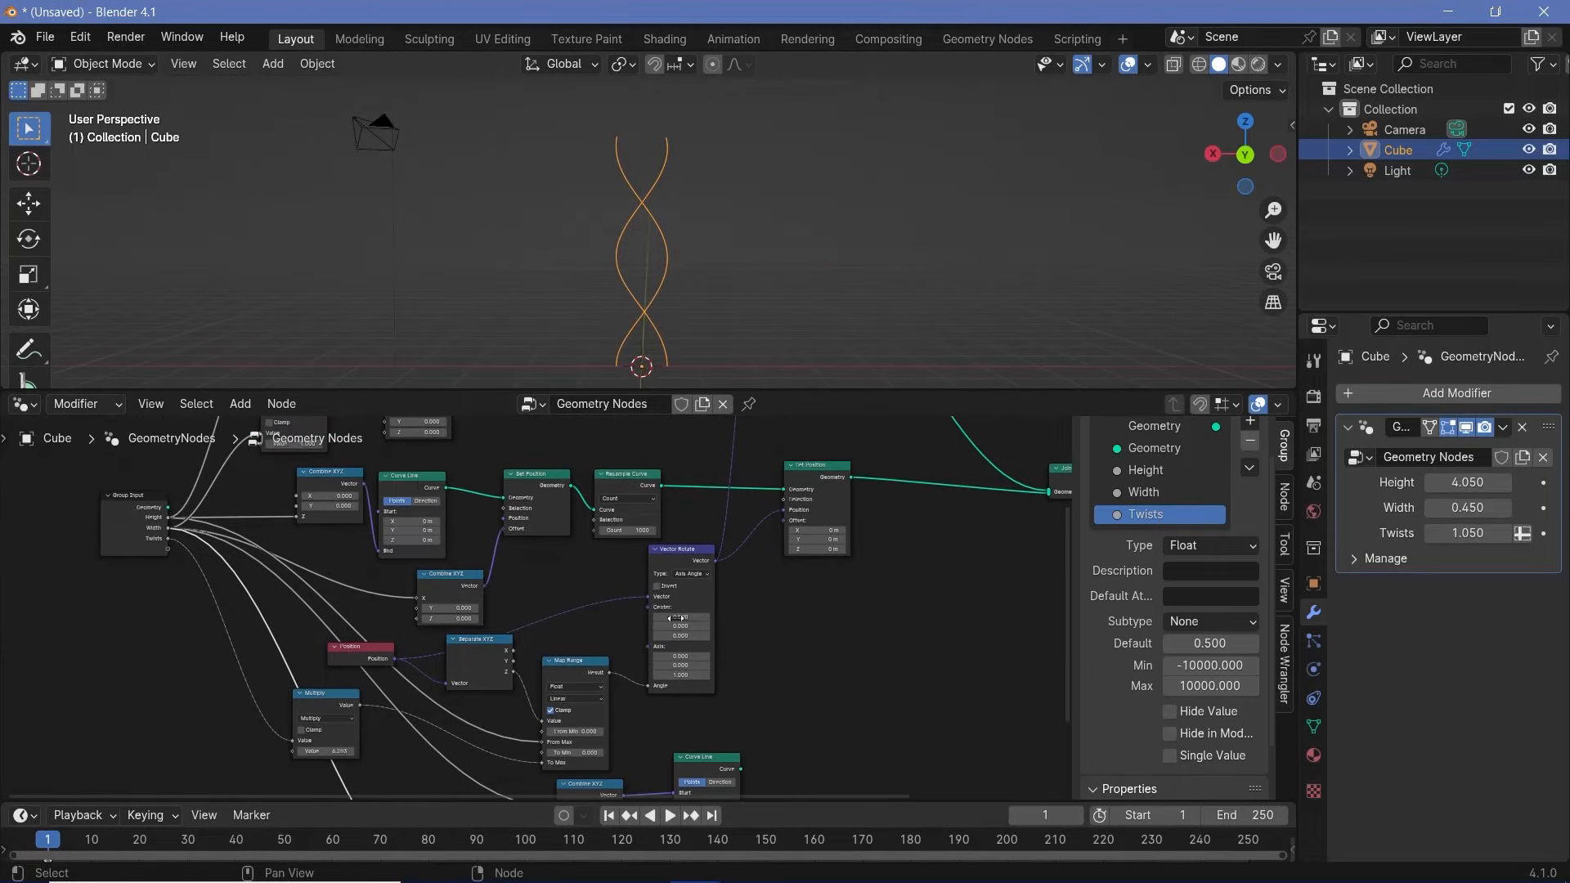
{"action": "left_click", "coordinate": [403, 483]}
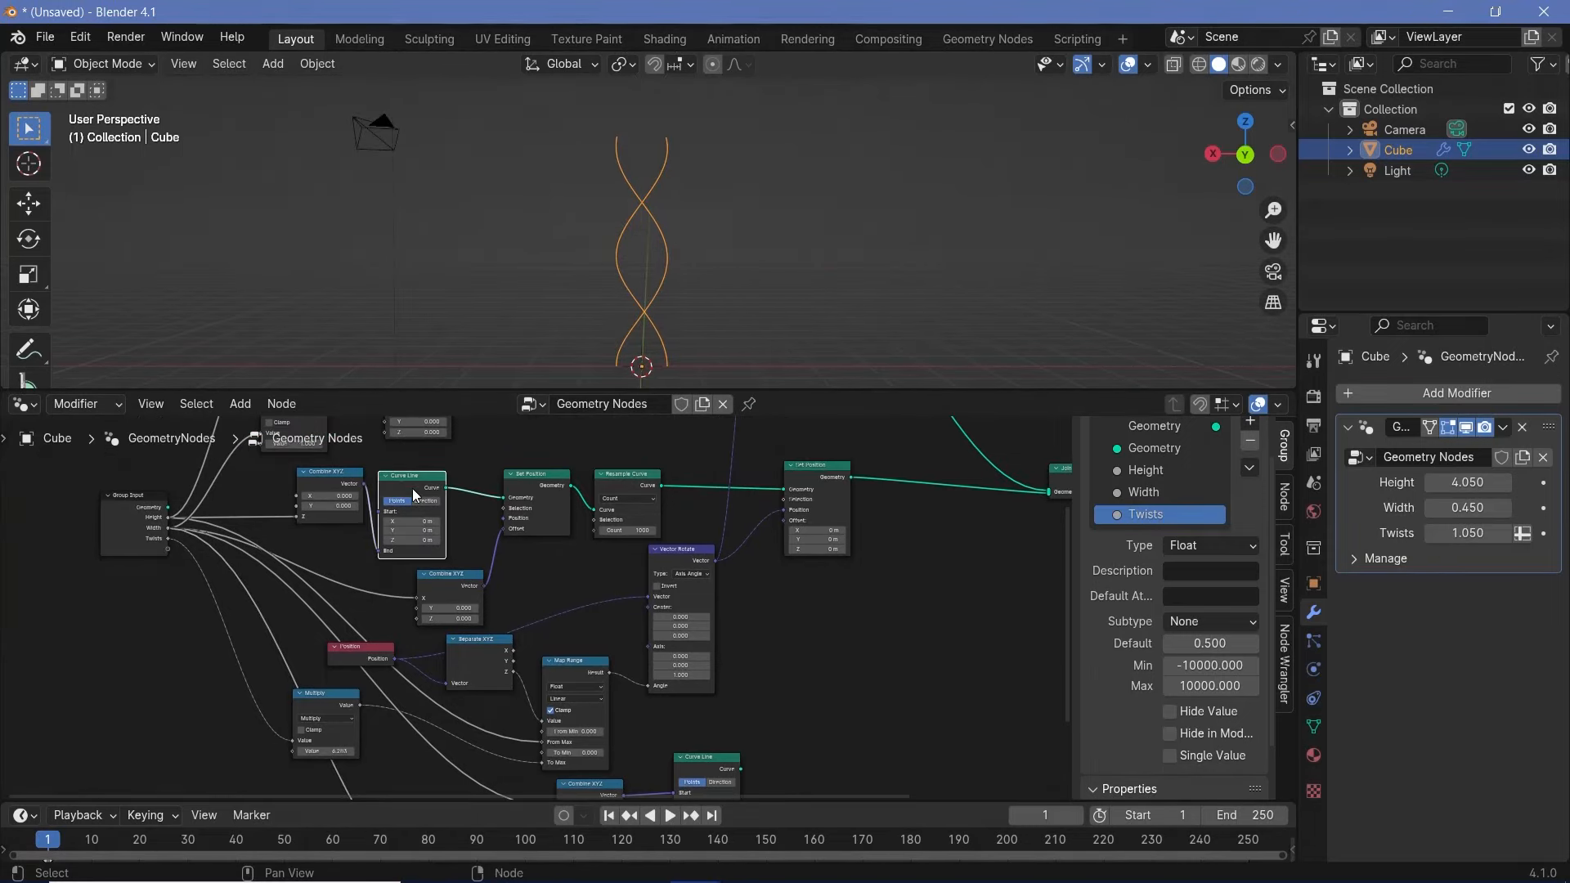
{"action": "key", "text": "shift+d"}
{"action": "left_click", "coordinate": [250, 457]}
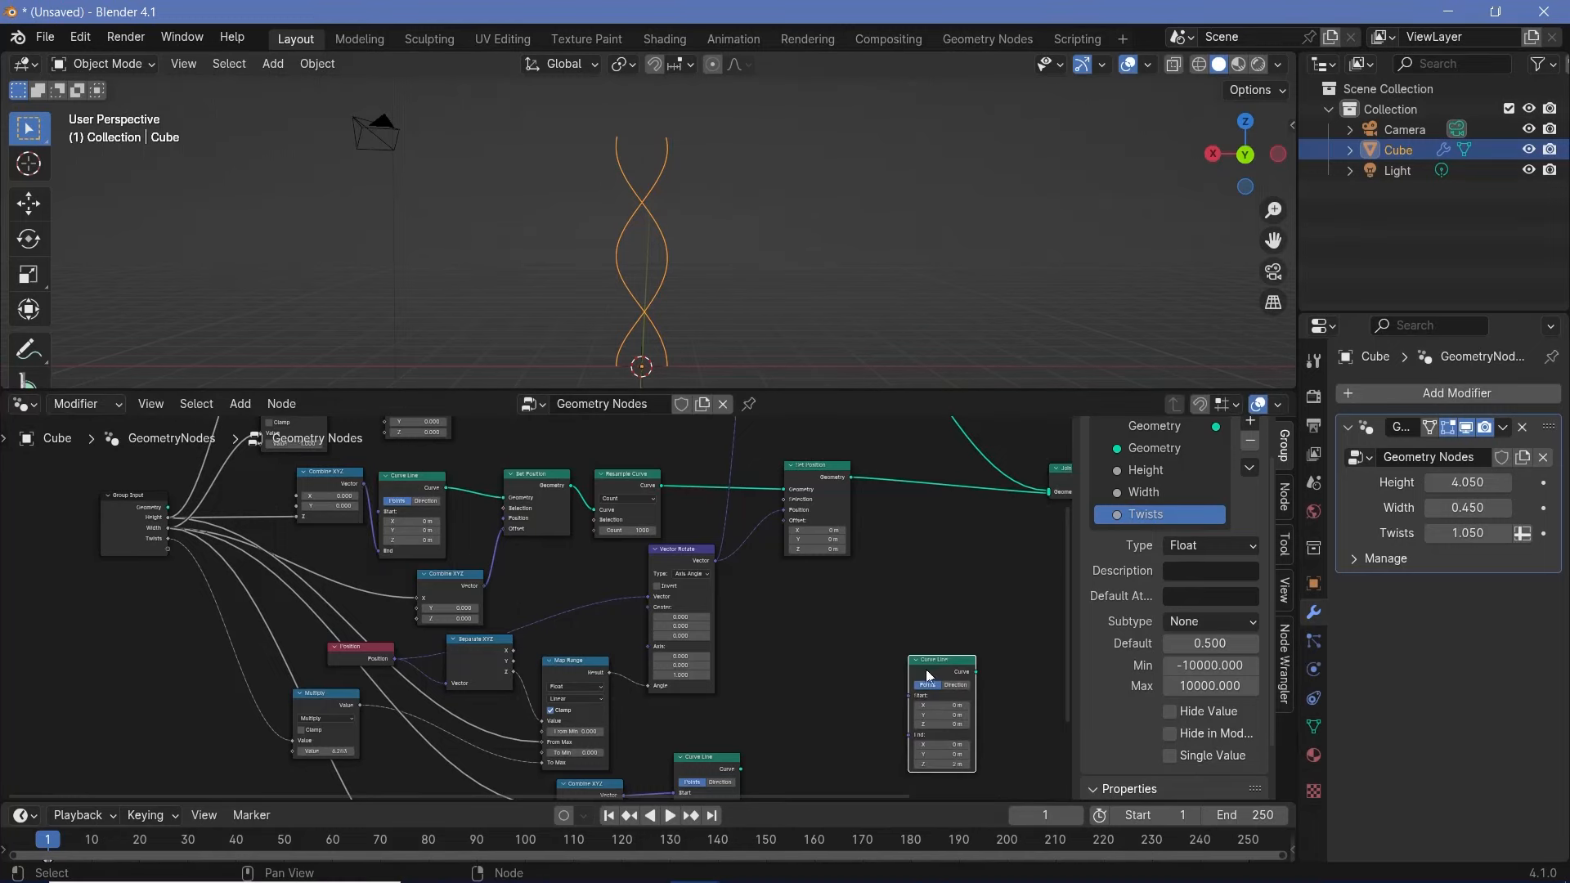
{"action": "key", "text": "x"}
Step: Duplicate the strand's Combine XYZ and Curve Line nodes with their Height link and place them in the empty area below Join Geometry
{"action": "left_click", "coordinate": [308, 476]}
{"action": "left_click", "coordinate": [406, 483], "text": "shift"}
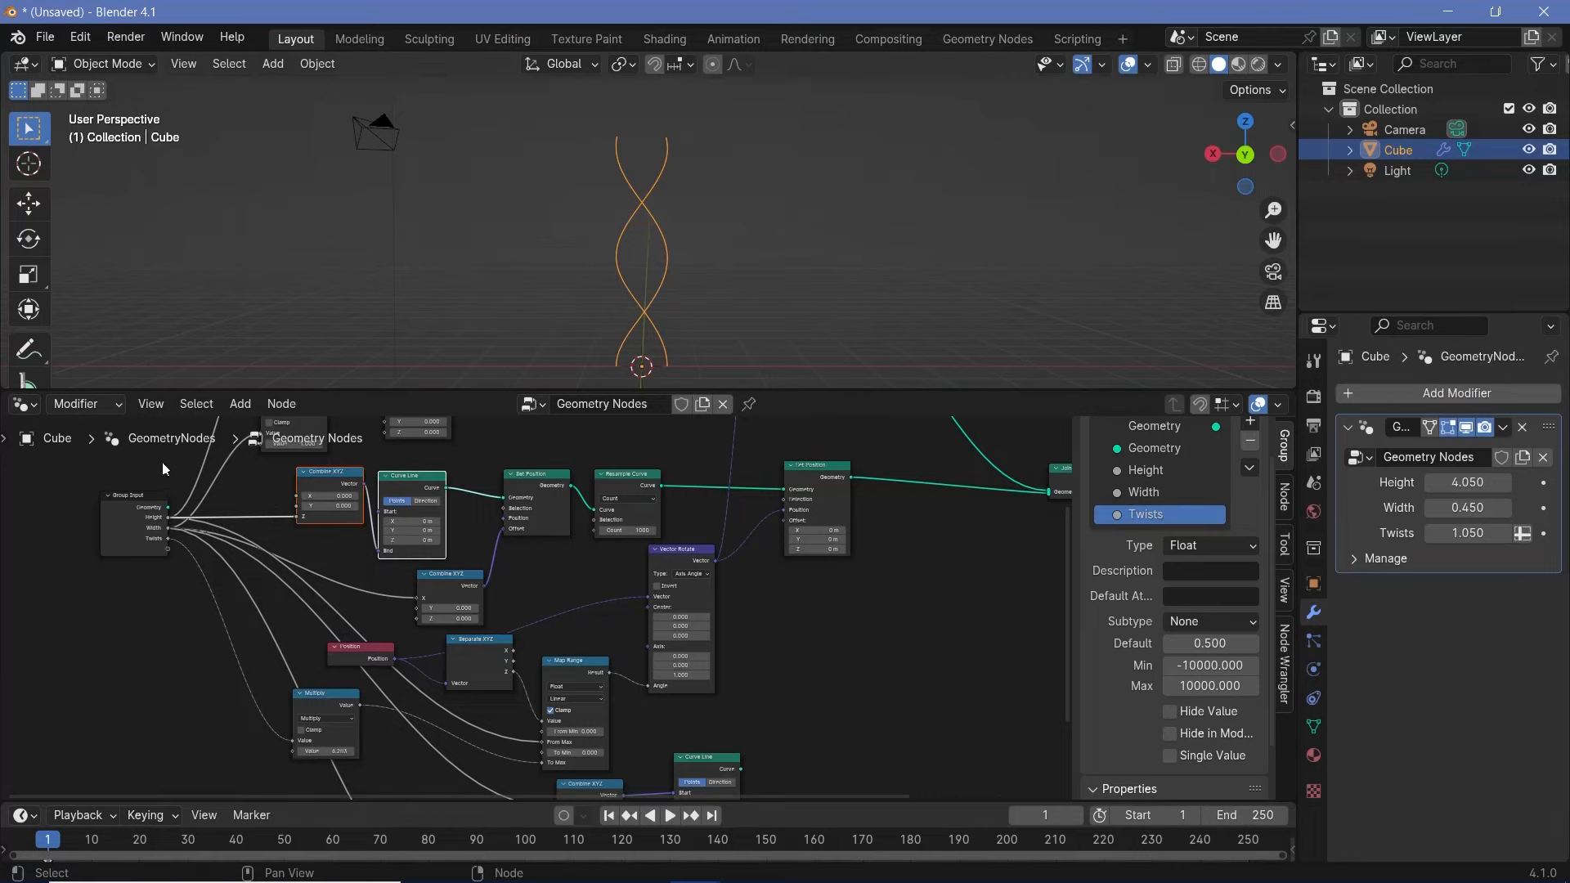
{"action": "scroll", "coordinate": [193, 533], "scroll_direction": "up", "scroll_amount": 1}
{"action": "scroll", "coordinate": [324, 508], "scroll_direction": "down", "scroll_amount": 2}
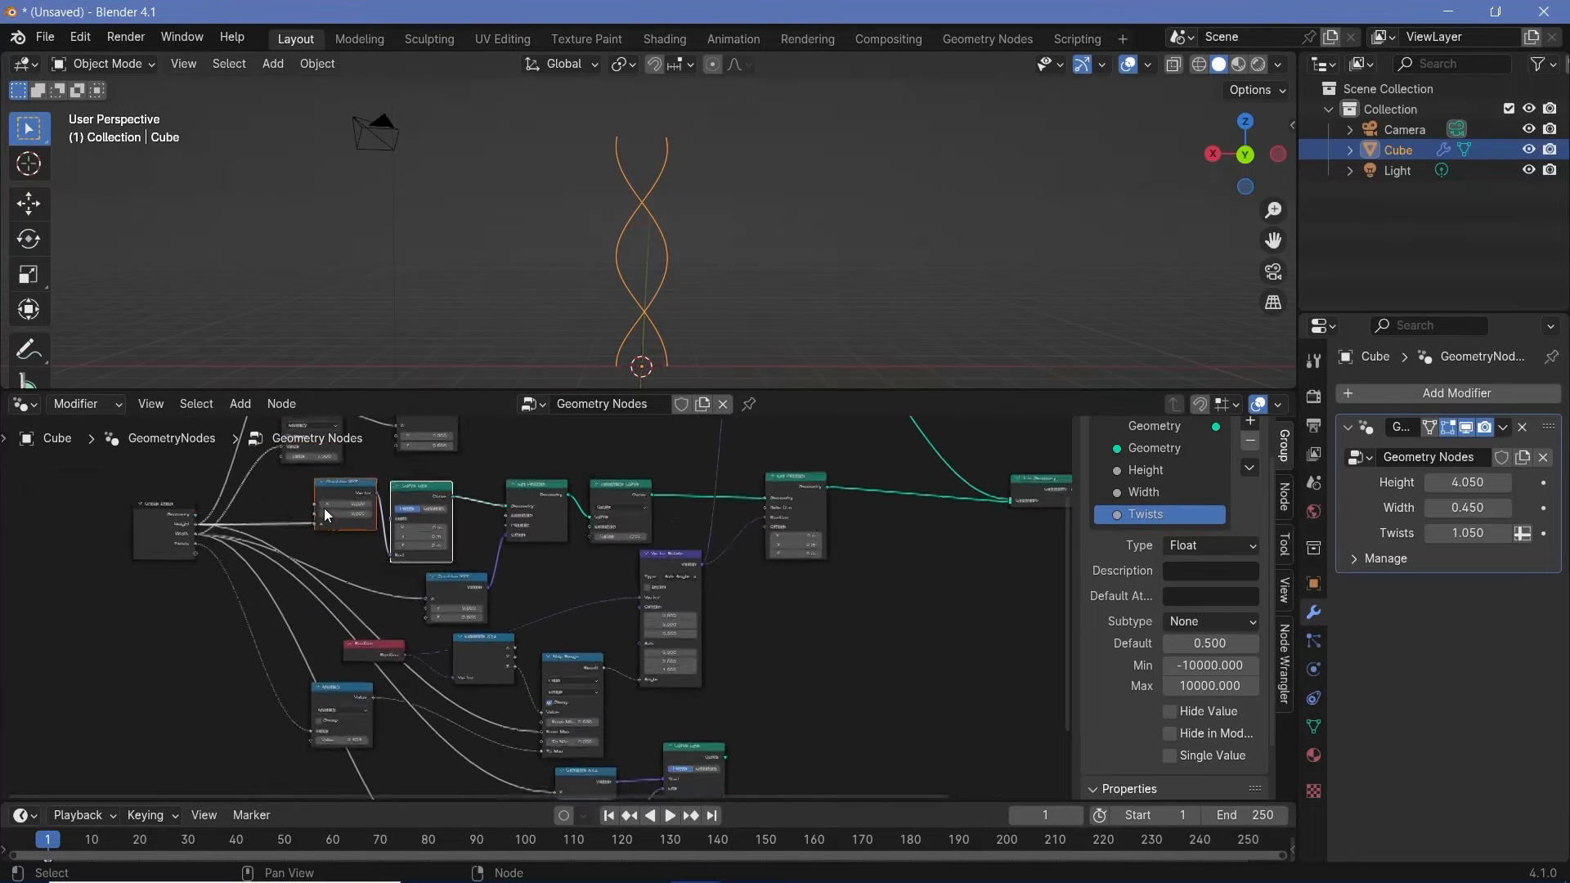
{"action": "key", "text": "shift+d"}
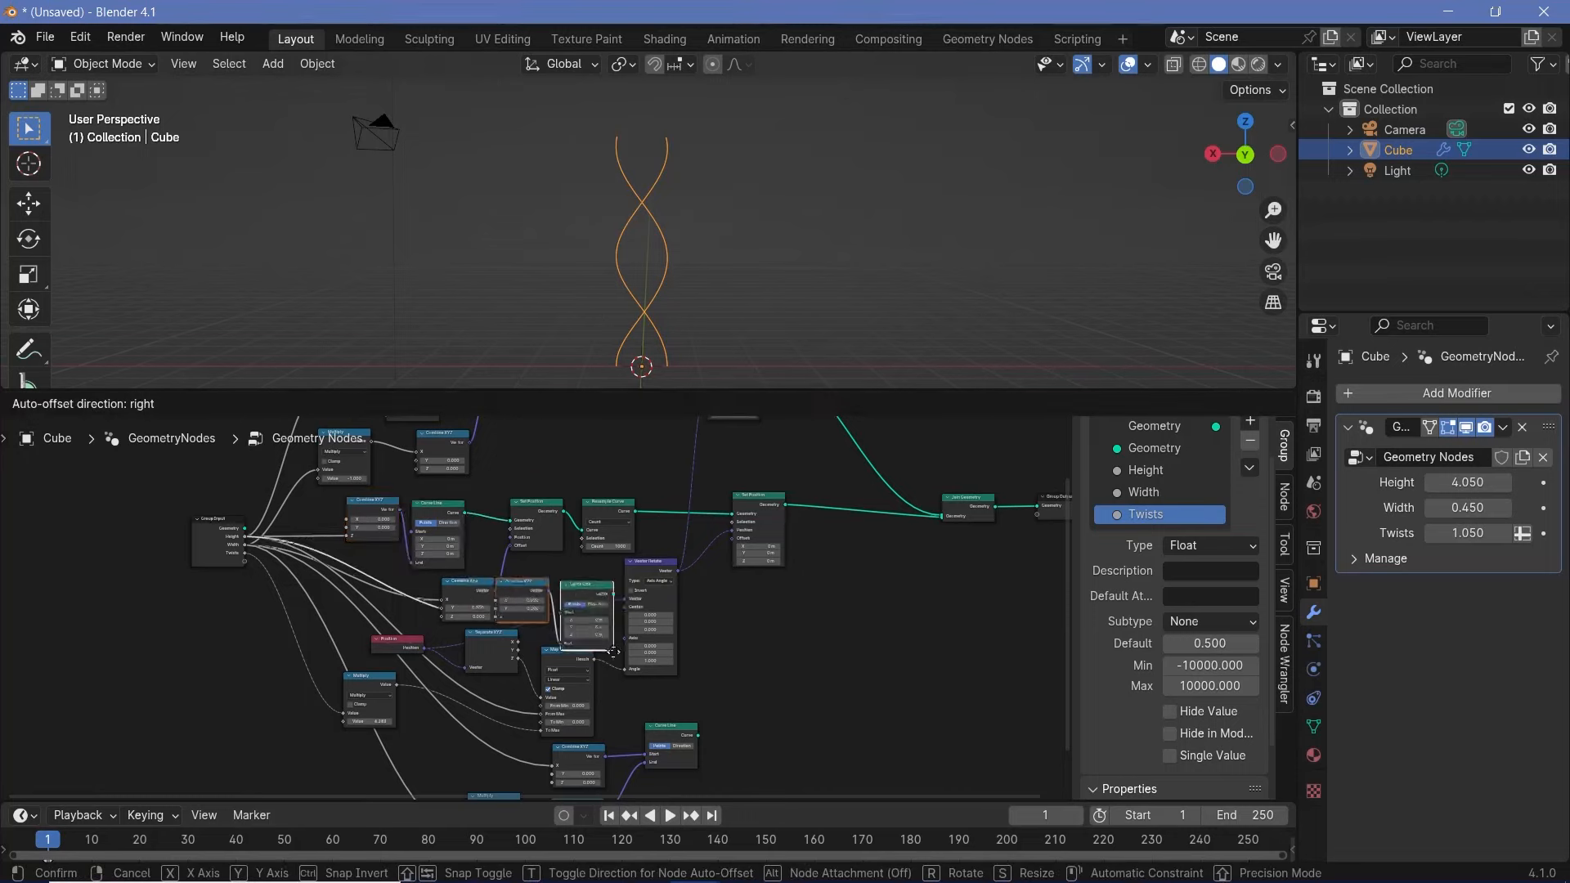
{"action": "left_click", "coordinate": [844, 681]}
{"action": "scroll", "coordinate": [845, 681], "scroll_direction": "up", "scroll_amount": 2}
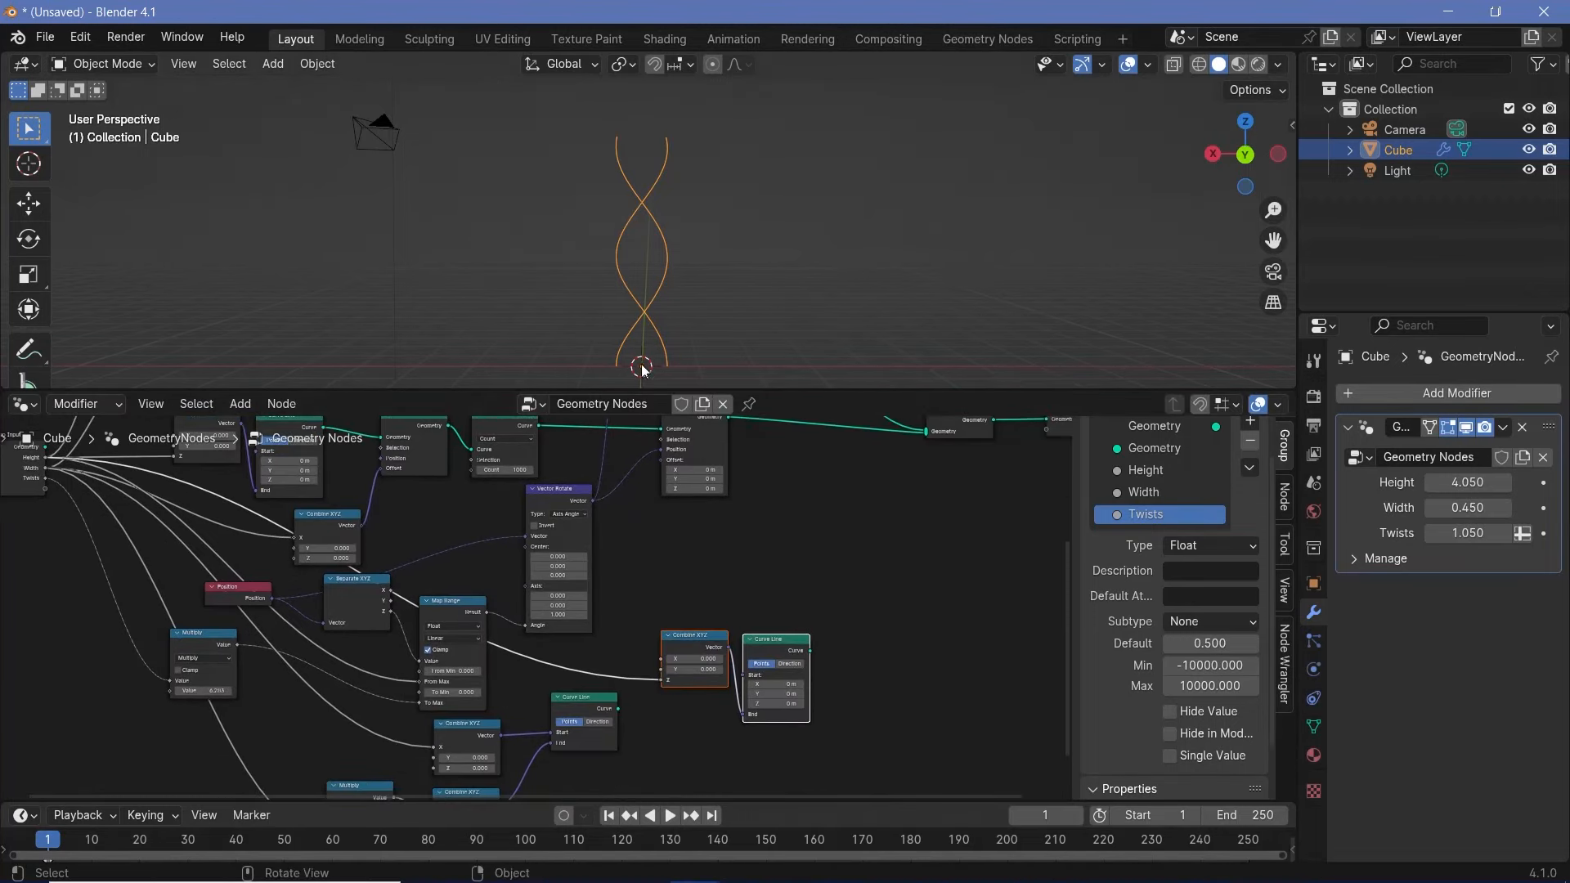
{"action": "middle_click_drag", "start_coordinate": [791, 669], "coordinate": [710, 694]}
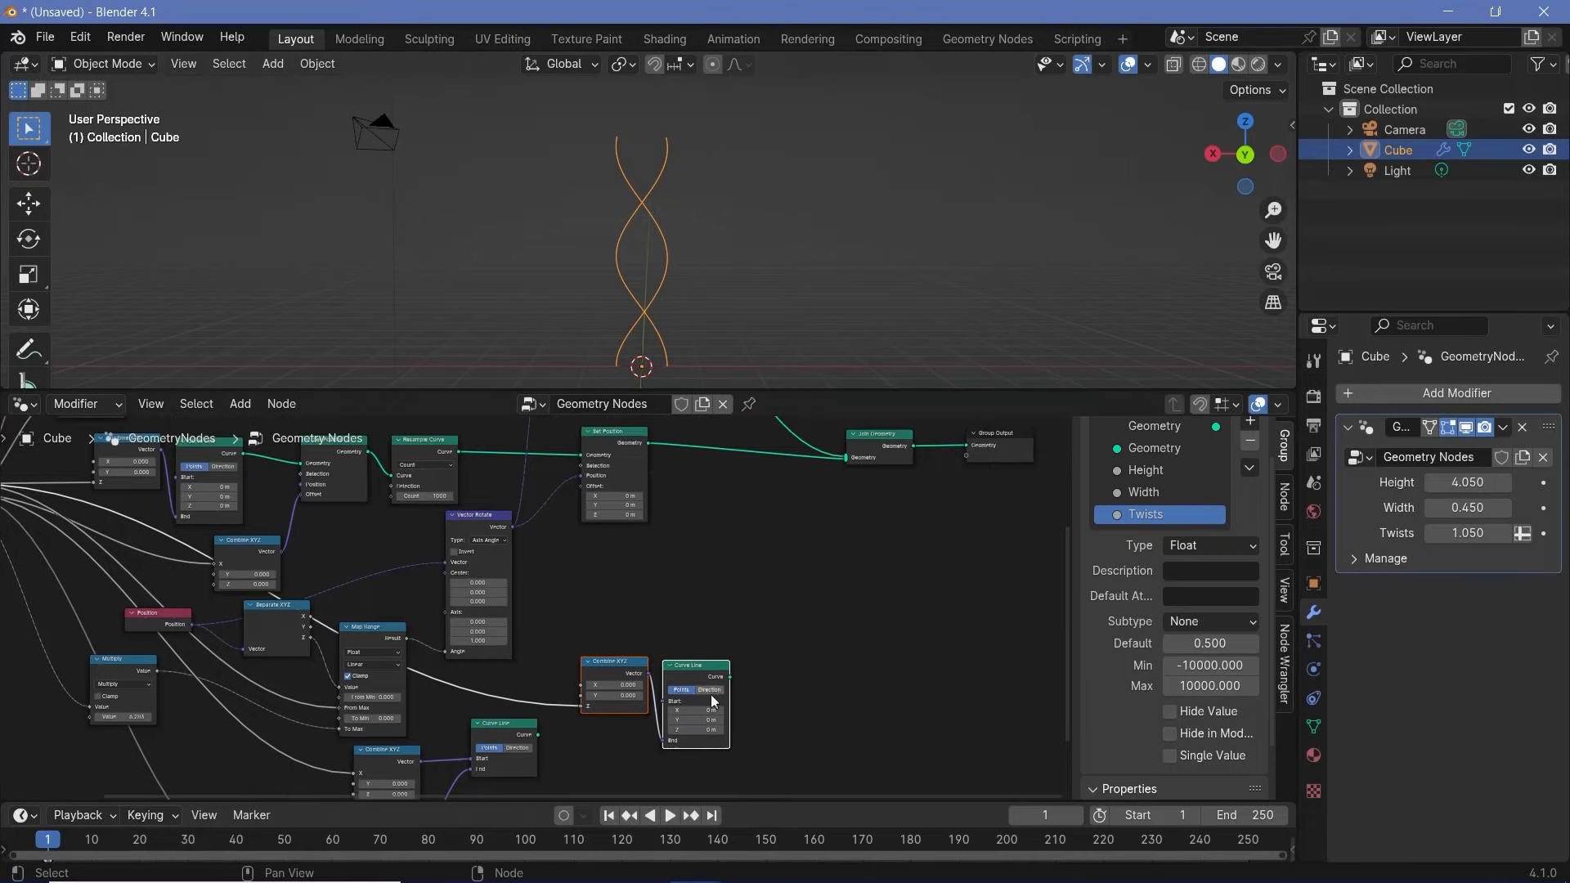
Step: Connect the duplicated Curve Line to the Join Geometry node and check the vertical line at the helix centre
{"action": "left_click_drag", "start_coordinate": [728, 679], "coordinate": [845, 471]}
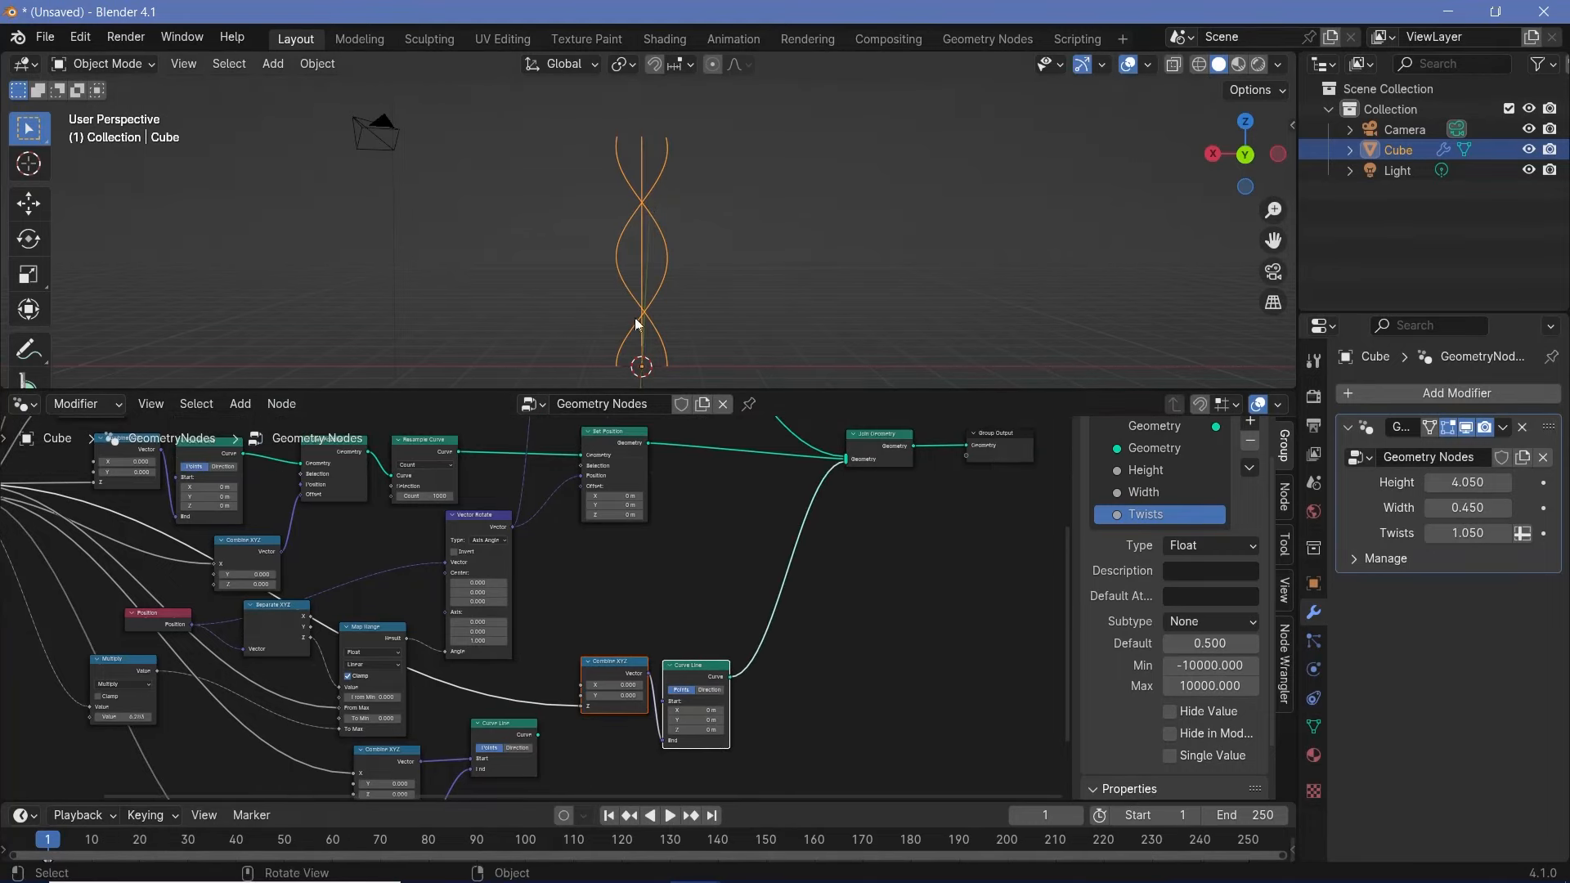
{"action": "mouse_move", "coordinate": [646, 361]}
{"action": "middle_mouse_down"}
{"action": "mouse_move", "coordinate": [587, 332]}
{"action": "mouse_move", "coordinate": [518, 332]}
{"action": "mouse_move", "coordinate": [640, 339]}
{"action": "middle_mouse_up"}
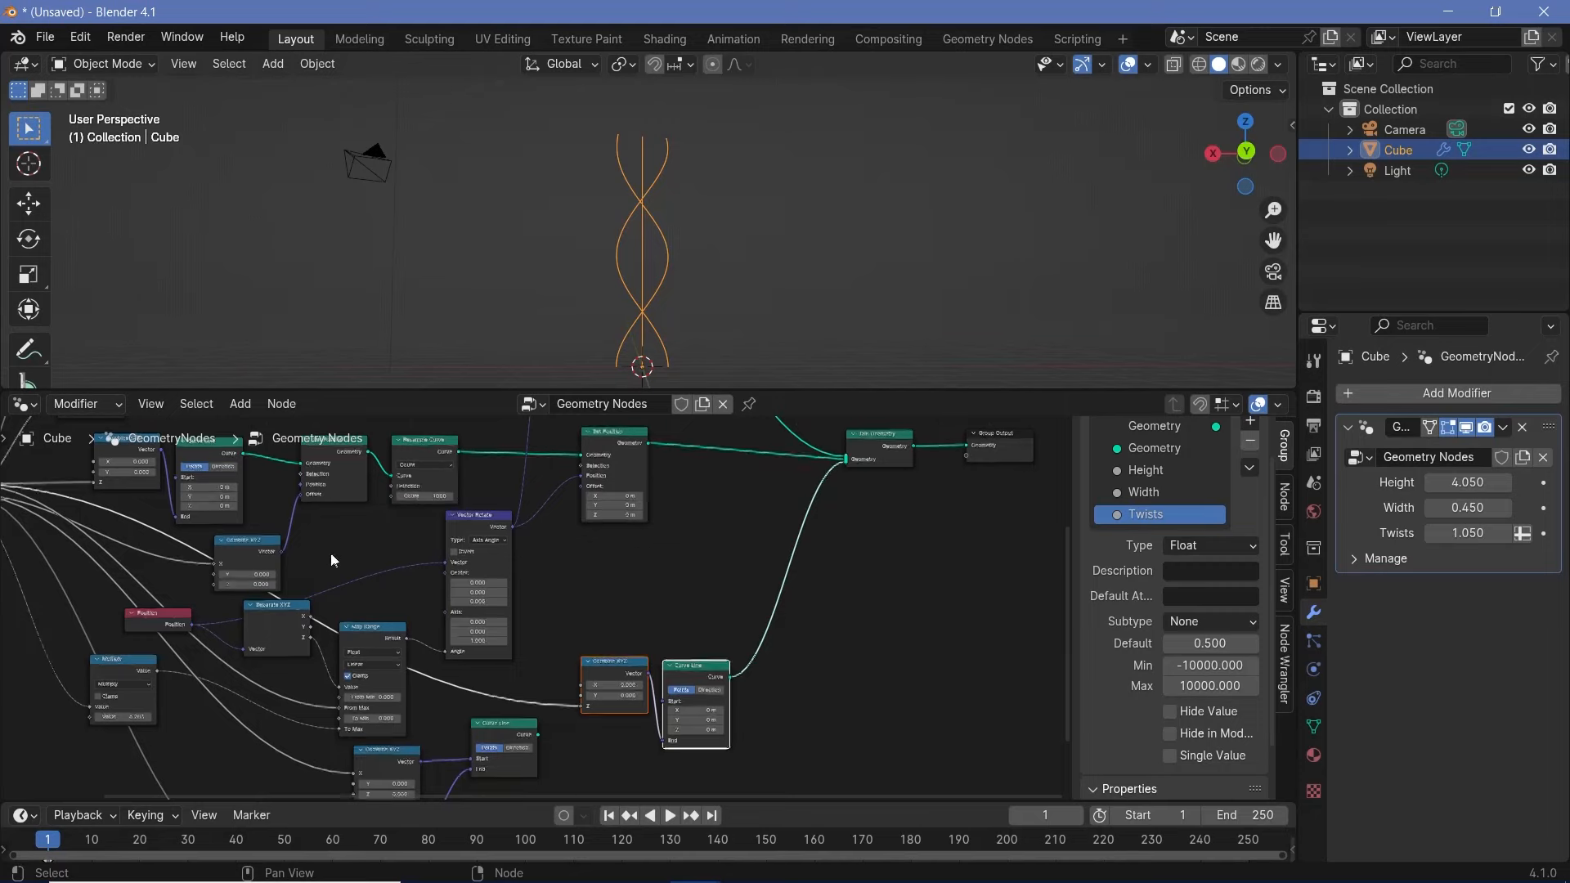
{"action": "middle_click_drag", "start_coordinate": [58, 526], "coordinate": [467, 533]}
{"action": "scroll", "coordinate": [467, 532], "scroll_direction": "down", "scroll_amount": 1}
{"action": "left_click", "coordinate": [355, 510]}
{"action": "middle_click_drag", "start_coordinate": [939, 647], "coordinate": [579, 618]}
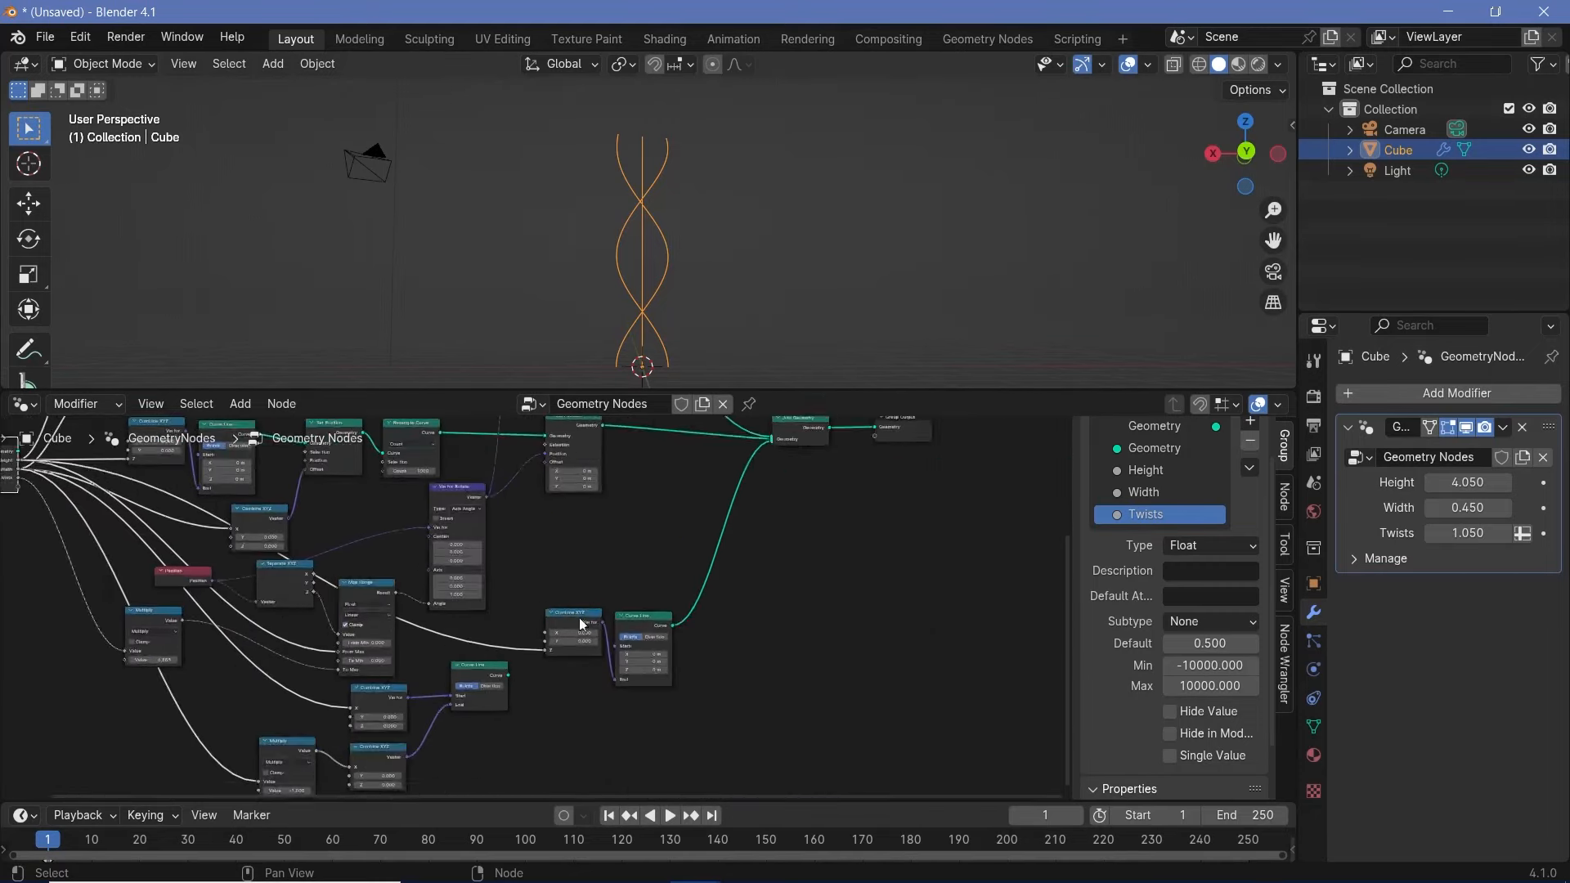
Step: Insert a Resample Curve node between the duplicated Curve Line and the Join Geometry node
{"action": "scroll", "coordinate": [579, 617], "scroll_direction": "up", "scroll_amount": 1}
{"action": "key", "text": "shift+a"}
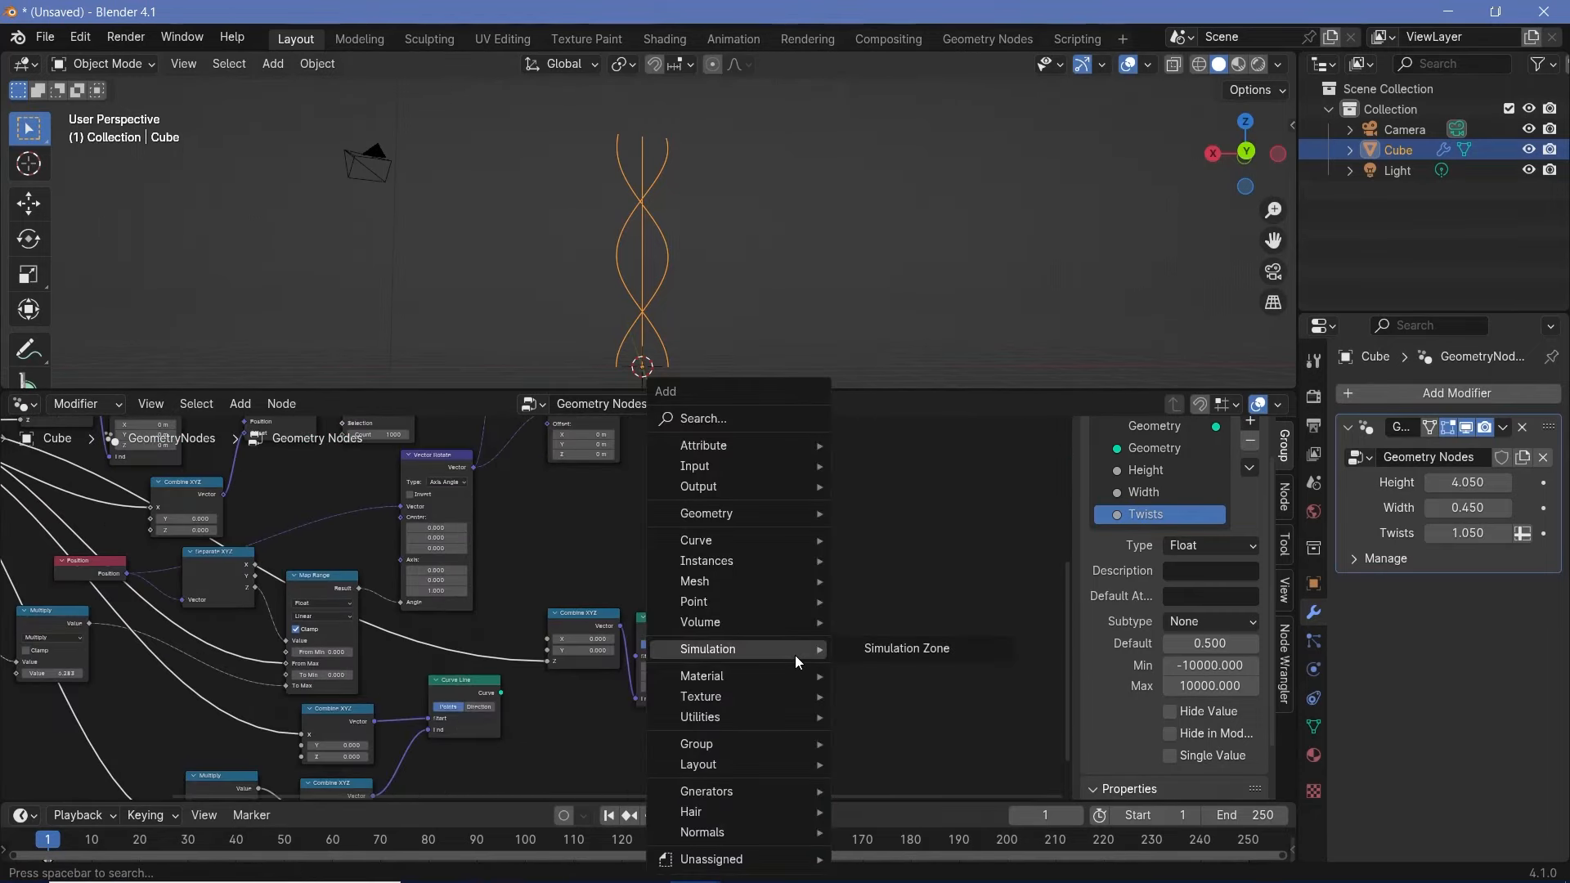
{"action": "type", "text": "resample"}
{"action": "key", "text": "Return"}
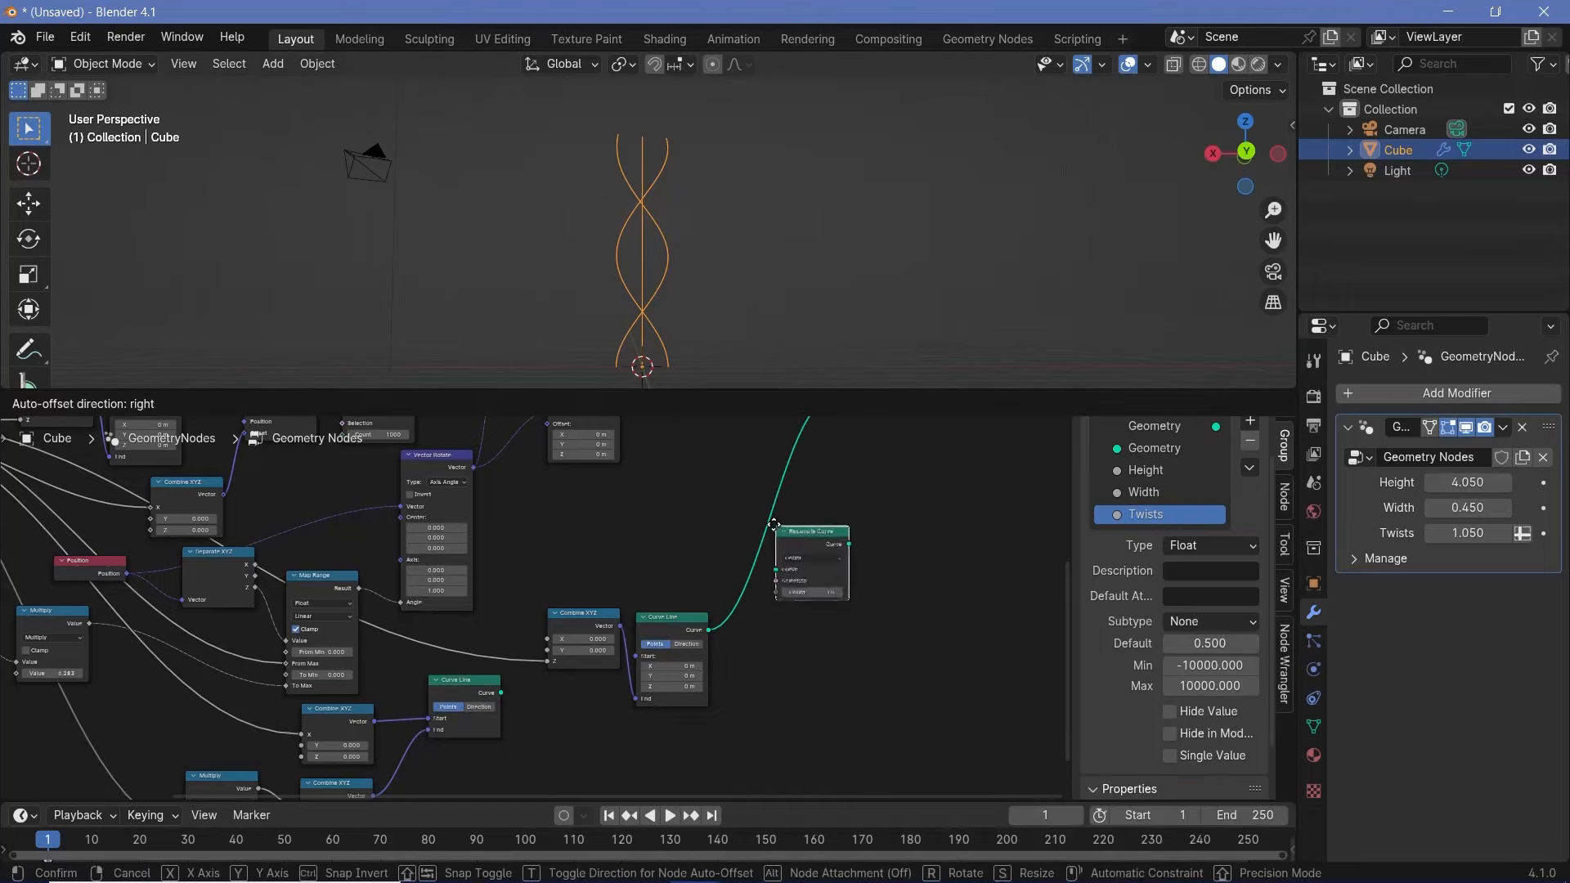
{"action": "left_click", "coordinate": [765, 510]}
{"action": "left_click_drag", "start_coordinate": [815, 524], "coordinate": [867, 598]}
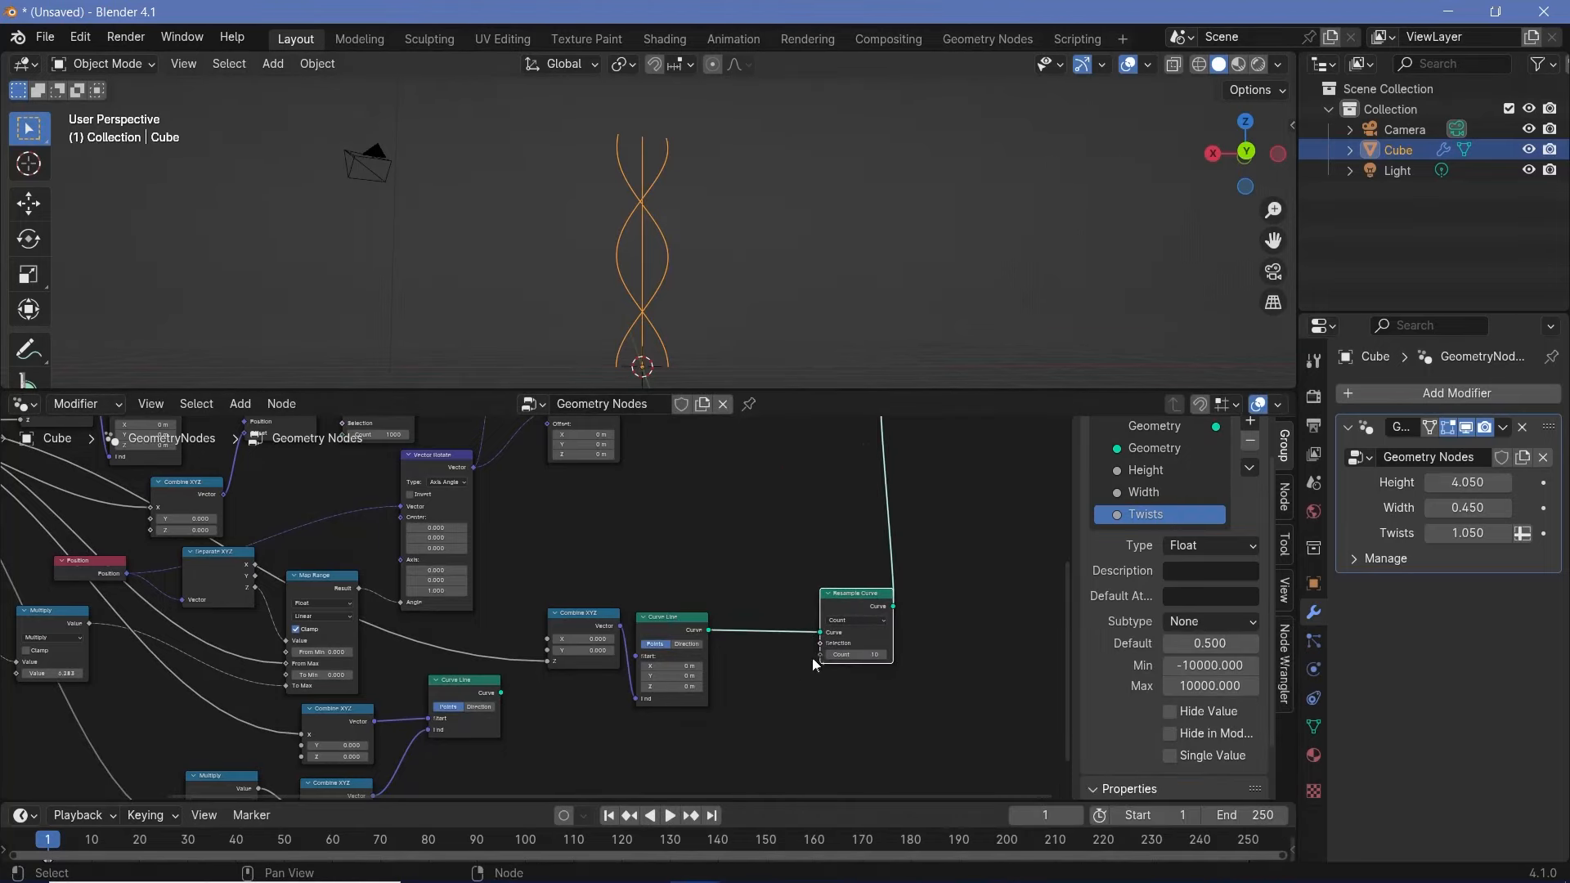
Step: Expose the Resample Curve's Count as a new input of the Group Input node
{"action": "left_click_drag", "start_coordinate": [820, 654], "coordinate": [211, 468]}
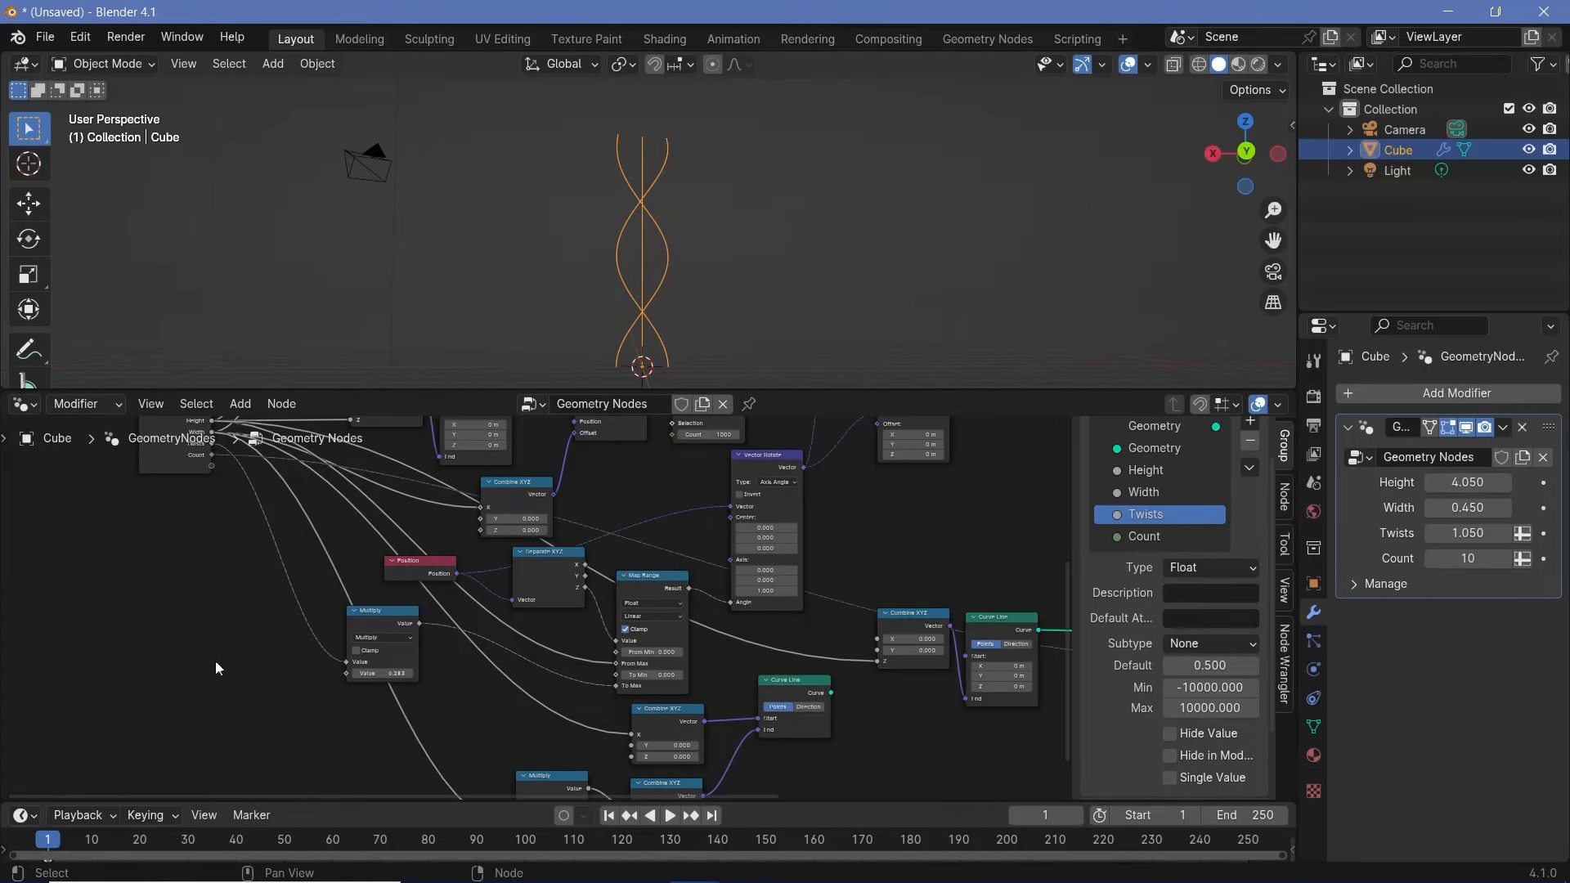
{"action": "scroll", "coordinate": [251, 616], "scroll_direction": "down", "scroll_amount": 2}
{"action": "middle_click_drag", "start_coordinate": [809, 621], "coordinate": [700, 547]}
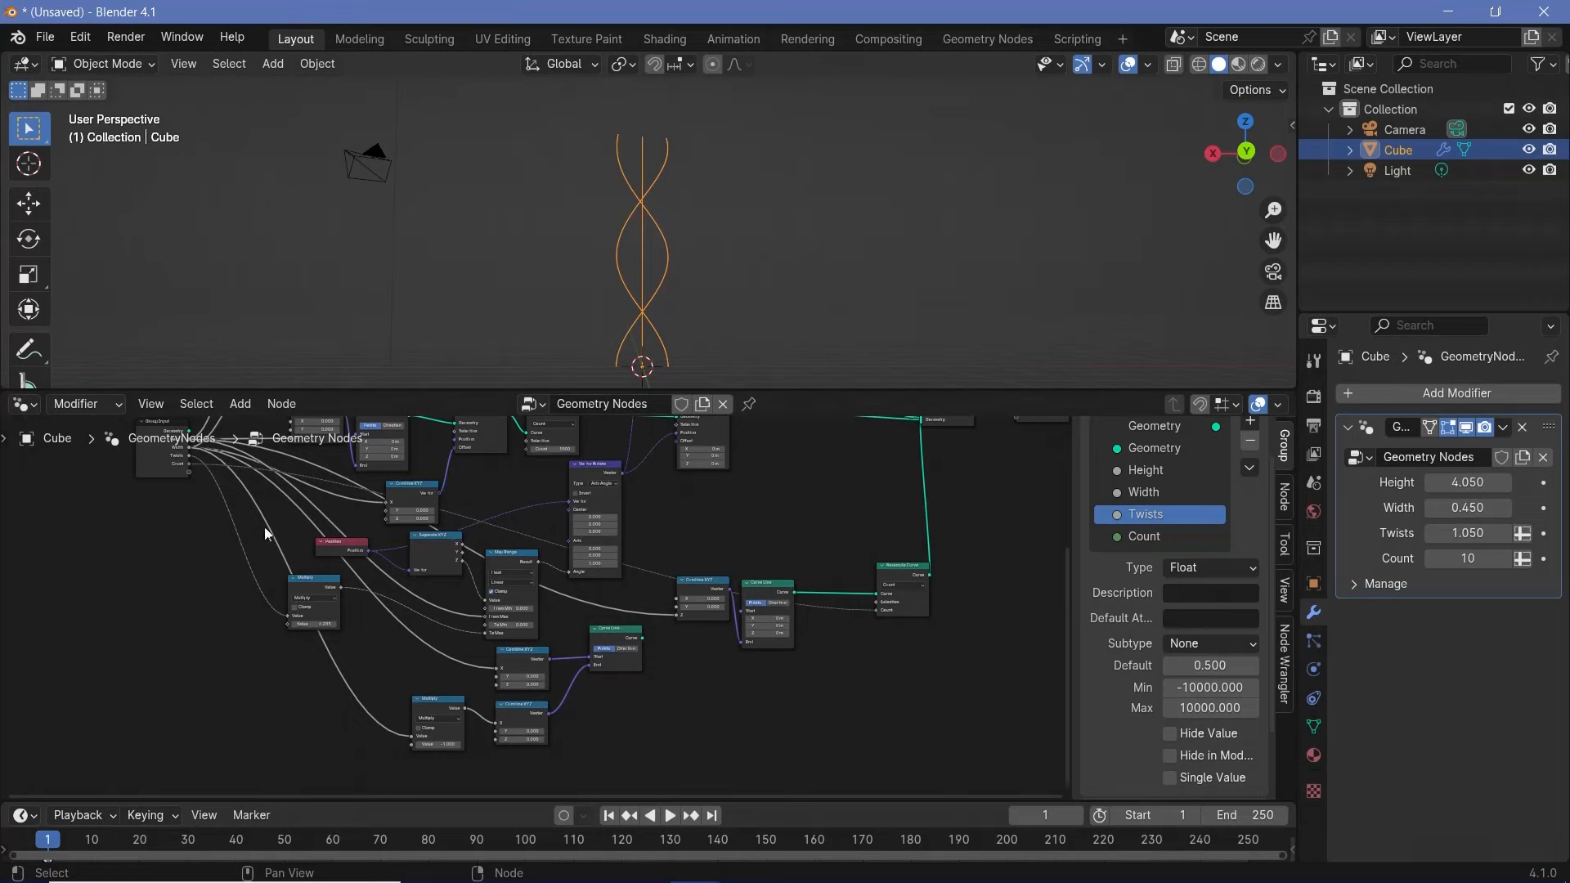
{"action": "middle_click_drag", "start_coordinate": [264, 534], "coordinate": [152, 491]}
{"action": "middle_click_drag", "start_coordinate": [762, 642], "coordinate": [547, 703]}
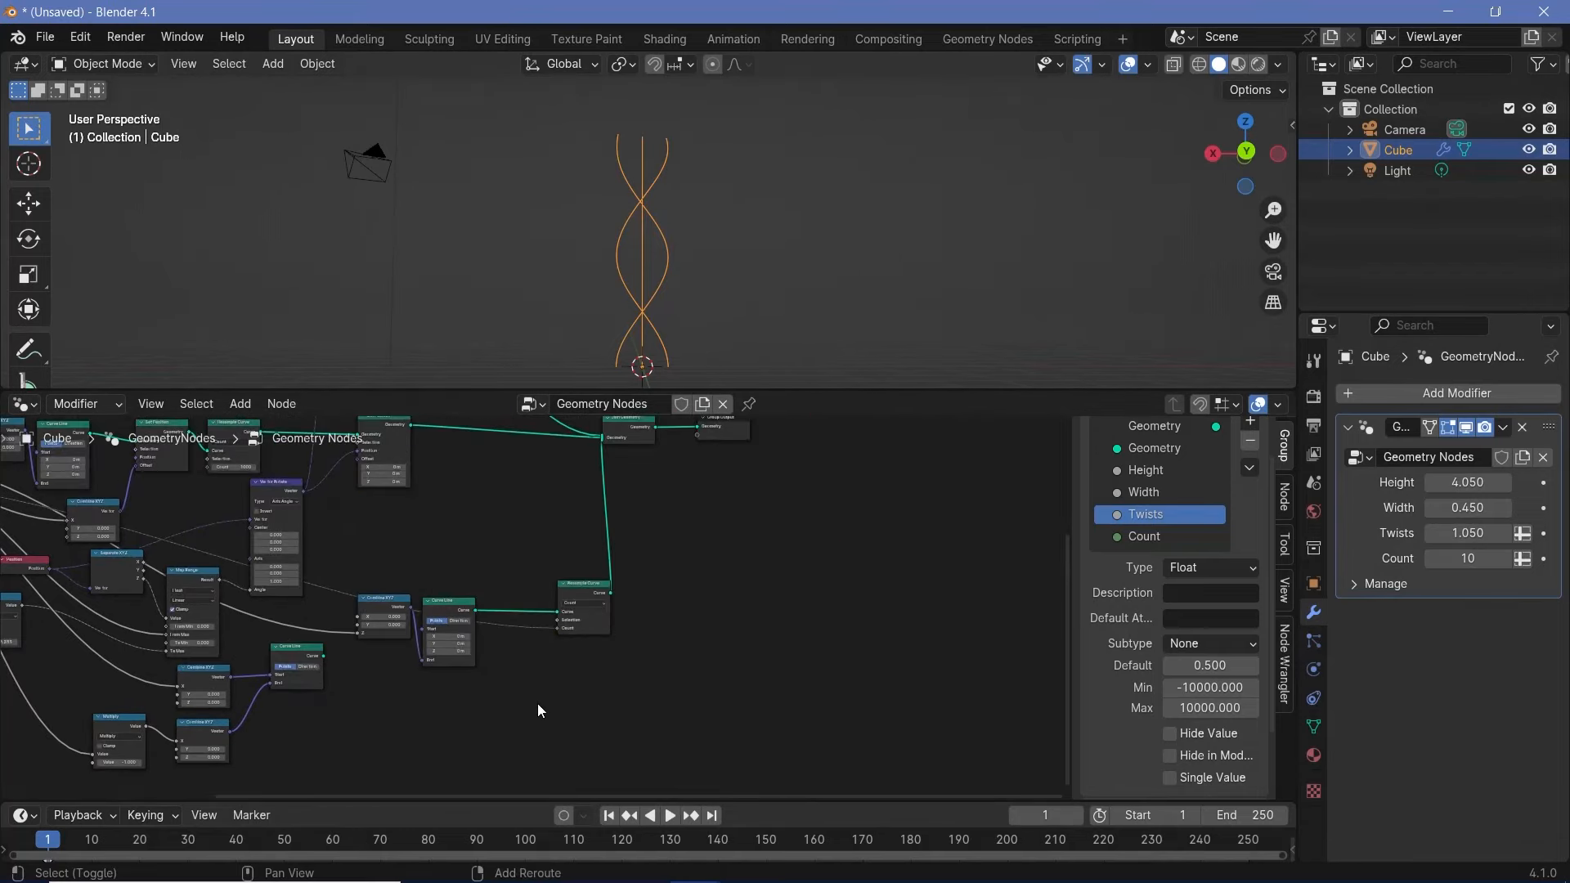
Step: Add a second Group Input node below the Resample Curve and cut the existing link to its Count
{"action": "key", "text": "shift+a"}
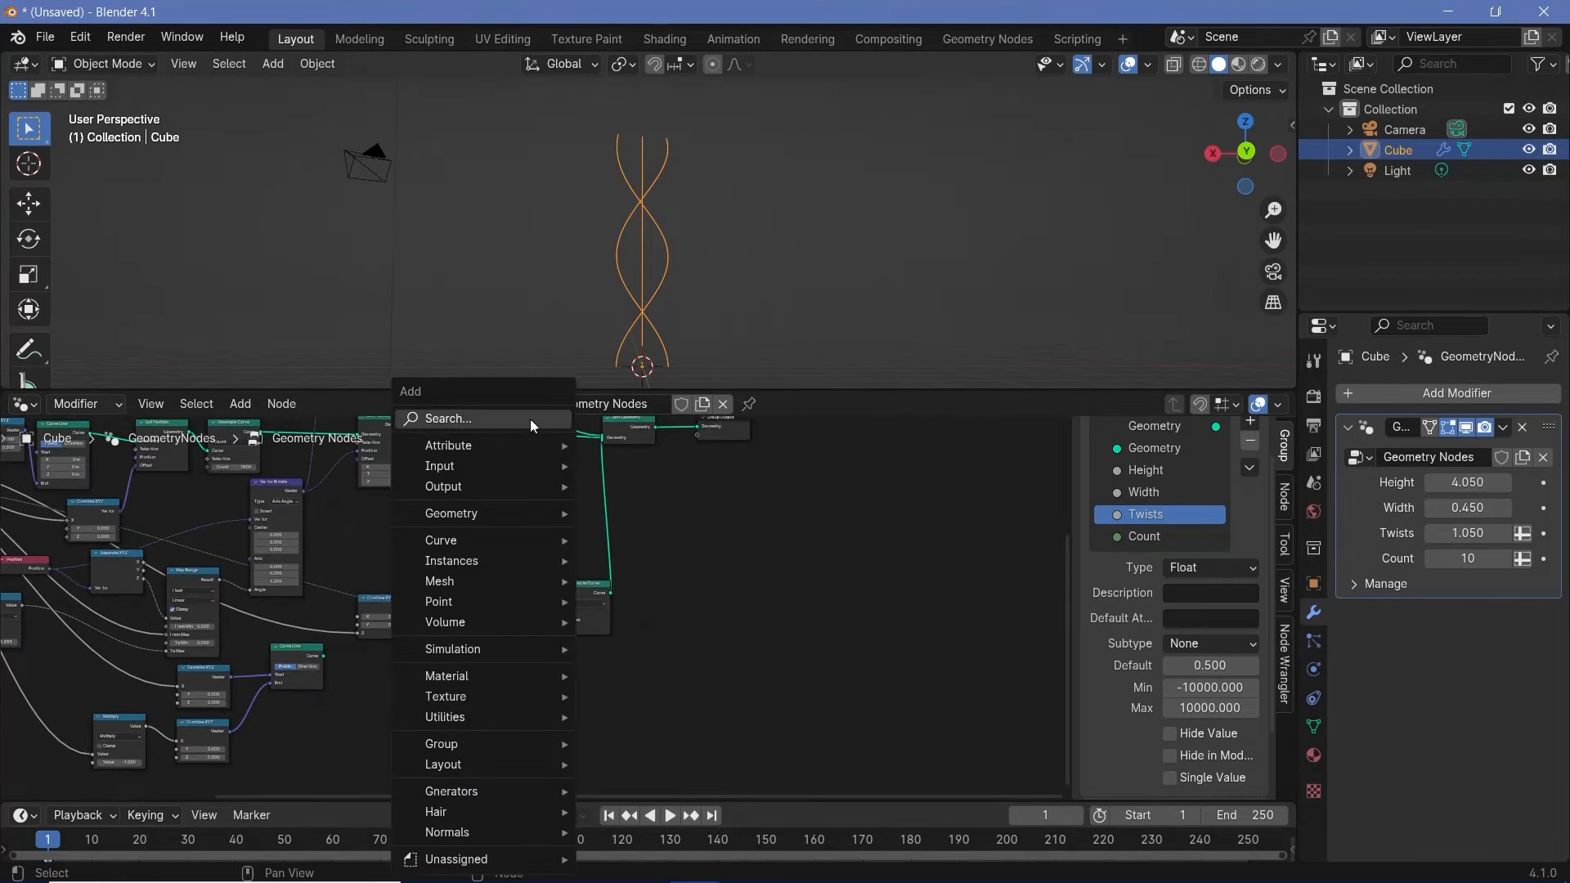
{"action": "left_click", "coordinate": [530, 419]}
{"action": "left_click", "coordinate": [540, 455]}
{"action": "left_click", "coordinate": [584, 612]}
{"action": "scroll", "coordinate": [605, 675], "scroll_direction": "up", "scroll_amount": 2}
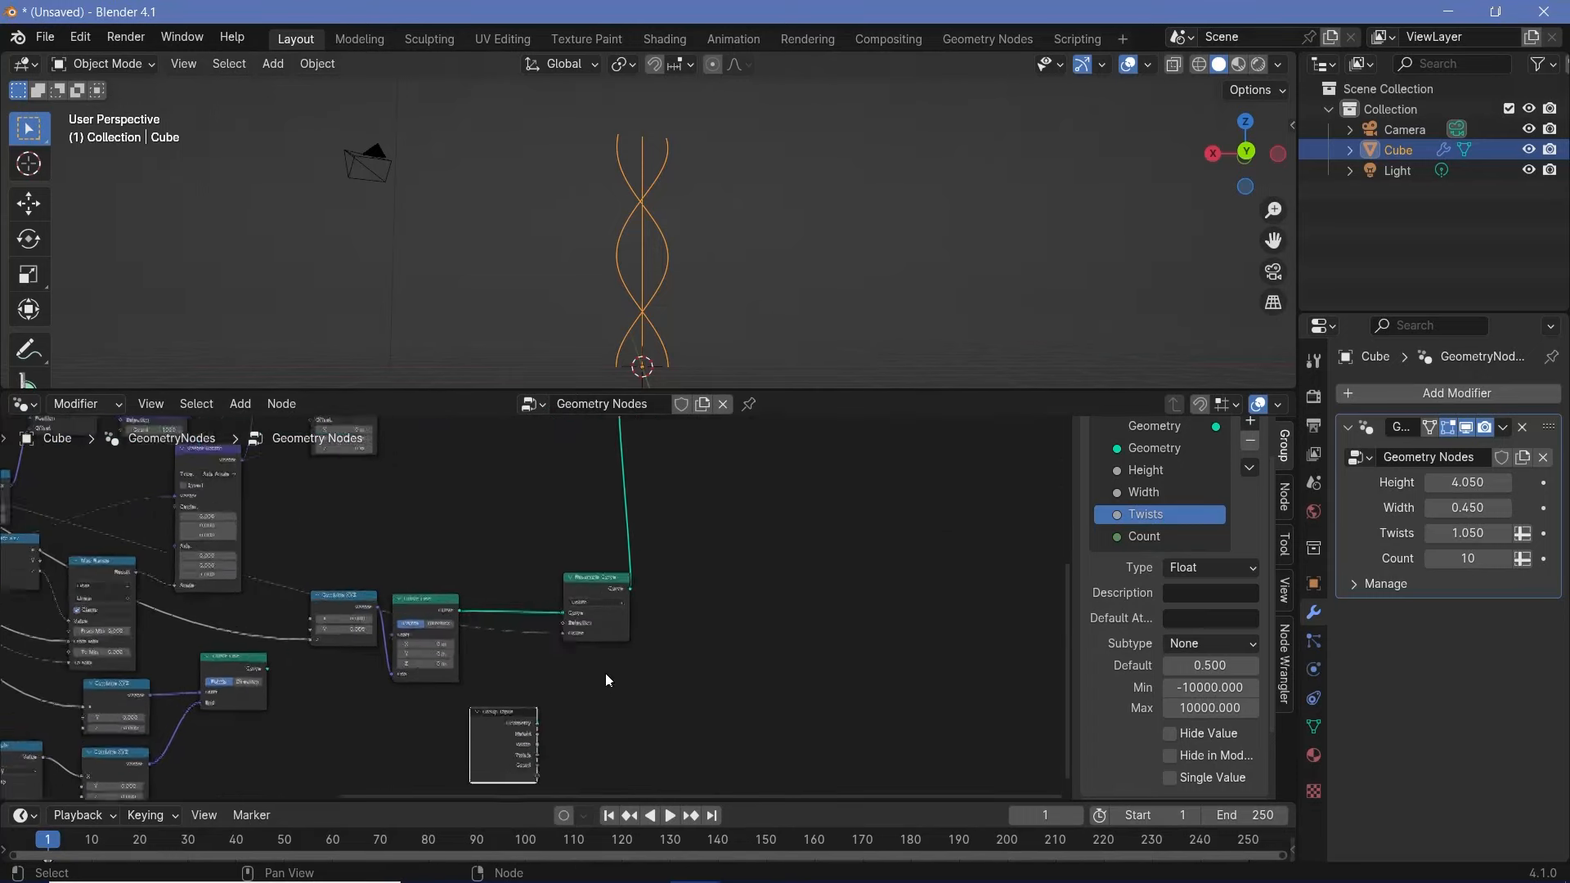
{"action": "right_click_drag", "start_coordinate": [596, 602], "coordinate": [582, 631], "text": "ctrl"}
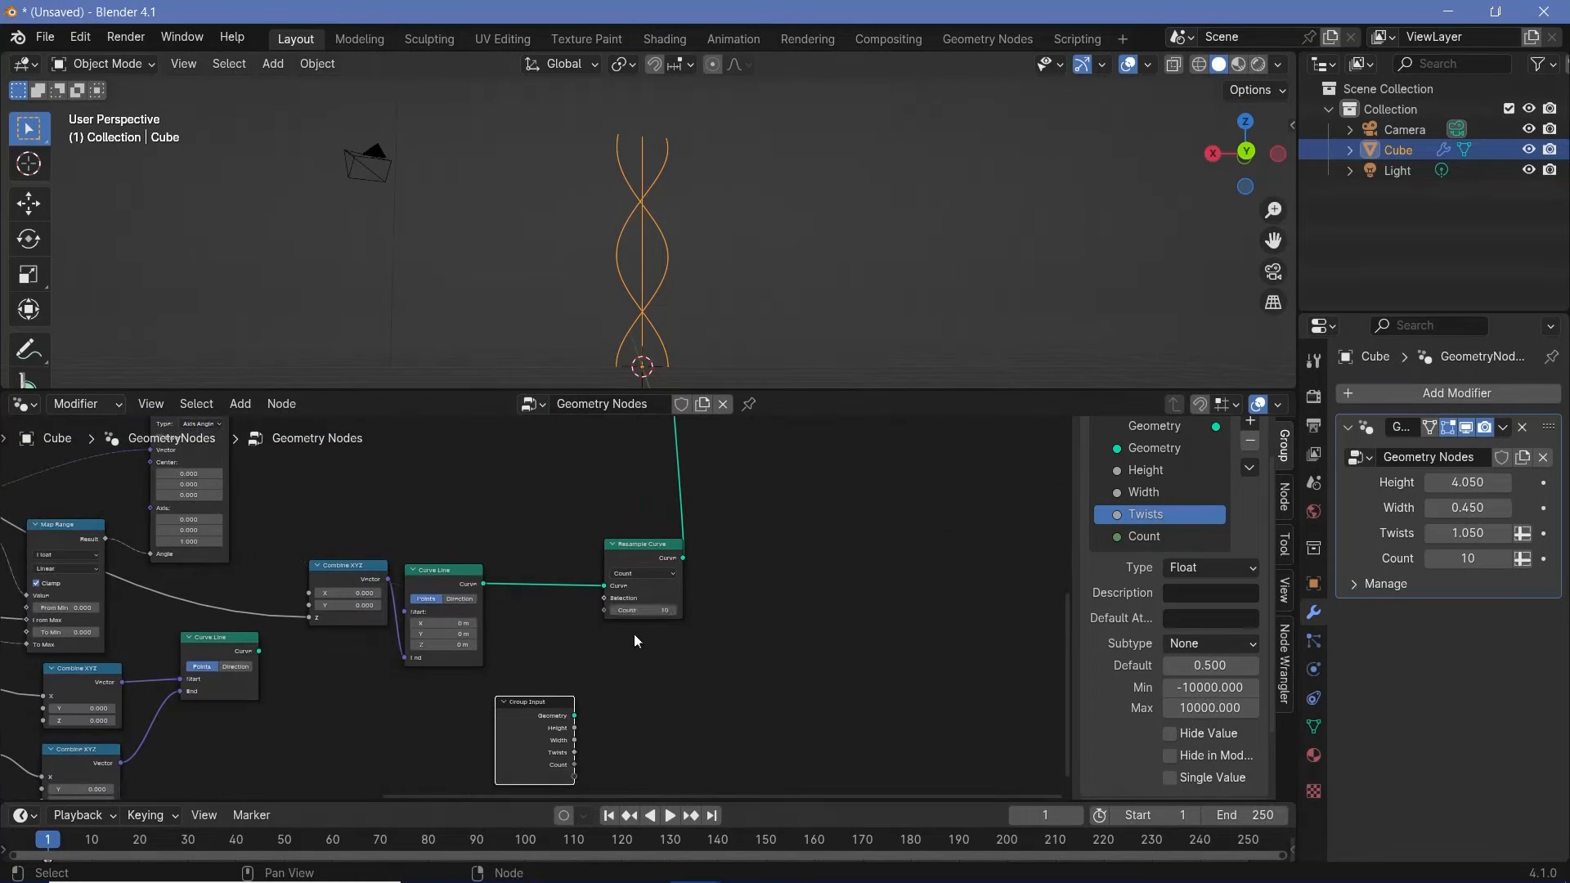
Step: Place the second Group Input node below the Curve Line and link its Count output to the Resample Curve's Count
{"action": "middle_click_drag", "start_coordinate": [635, 635], "coordinate": [652, 591]}
{"action": "left_click_drag", "start_coordinate": [540, 710], "coordinate": [633, 566]}
{"action": "left_click_drag", "start_coordinate": [687, 705], "coordinate": [678, 714]}
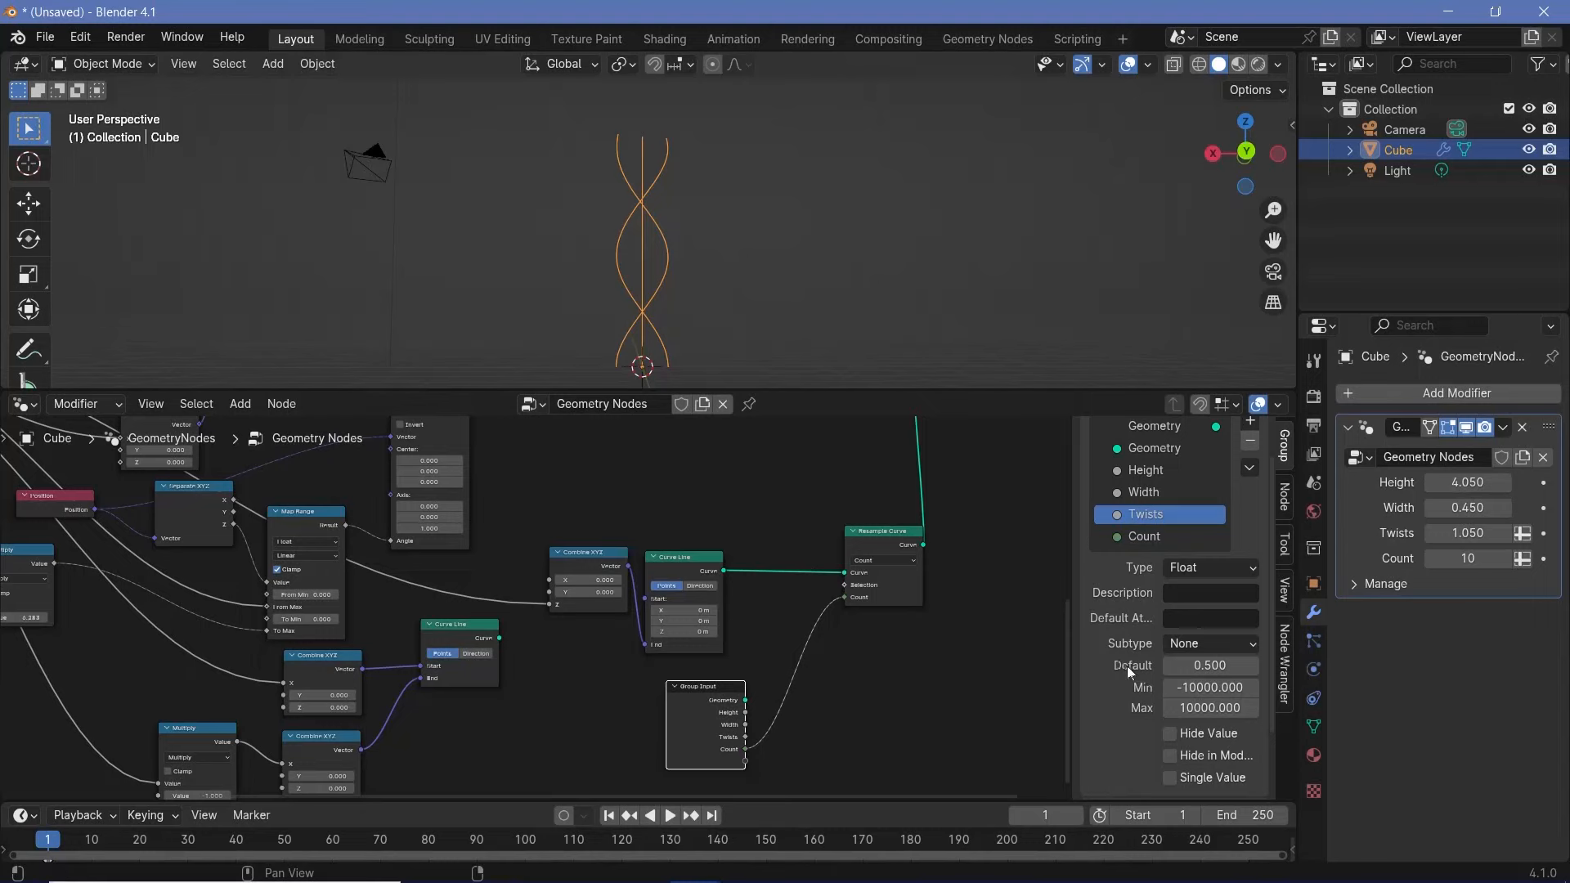
Step: Rename the group's Count input as Connections and move the Resample Curve and its Group Input node closer to the Curve Line
{"action": "left_click", "coordinate": [1144, 536]}
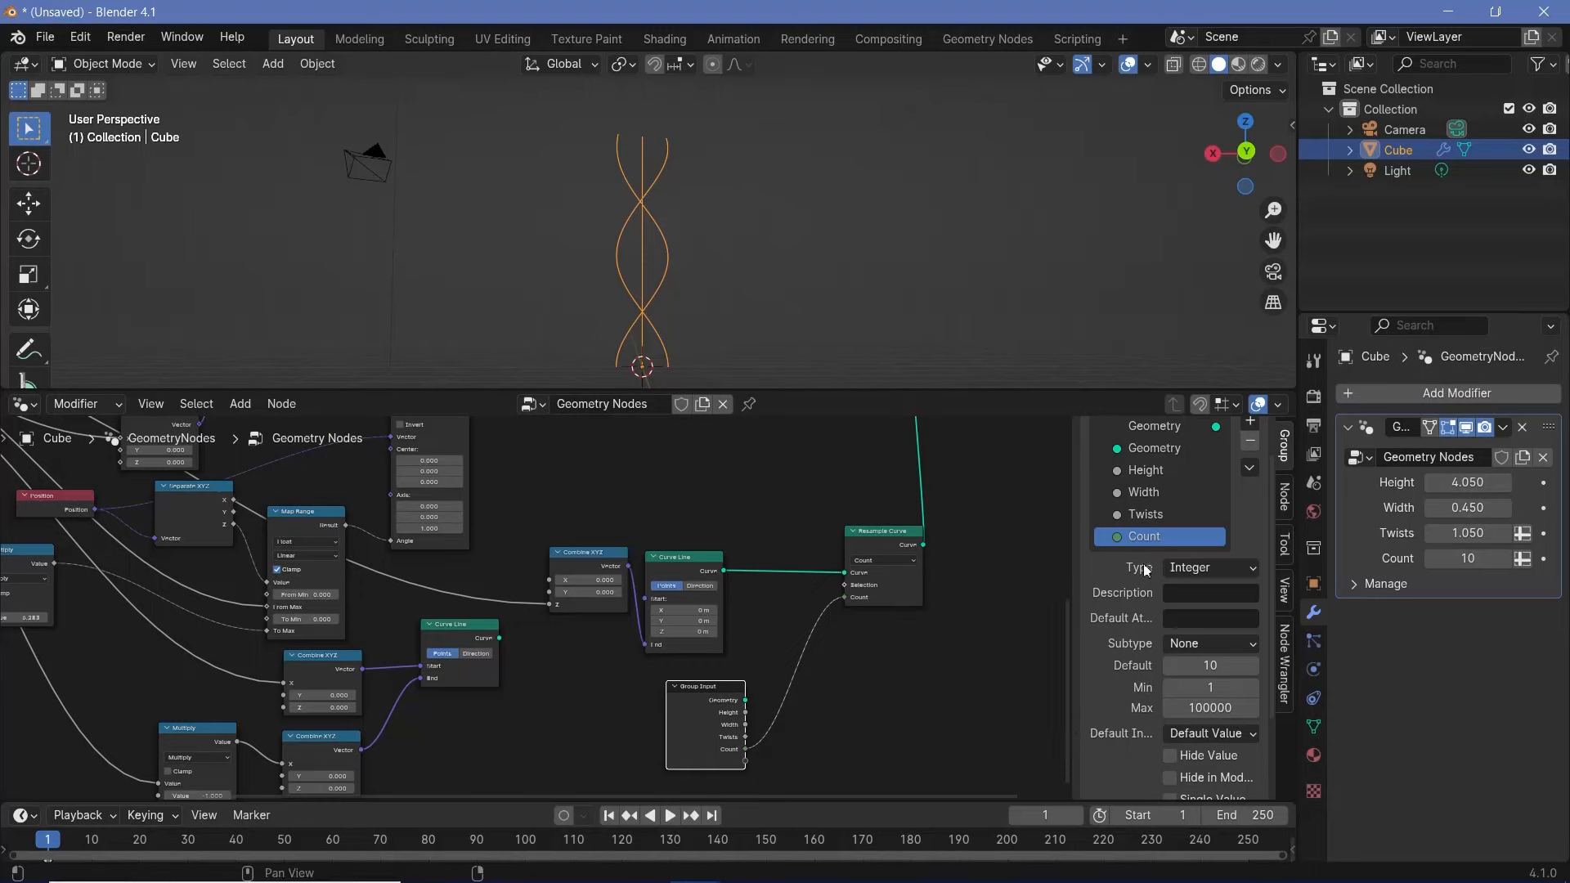
{"action": "double_click", "coordinate": [1147, 536]}
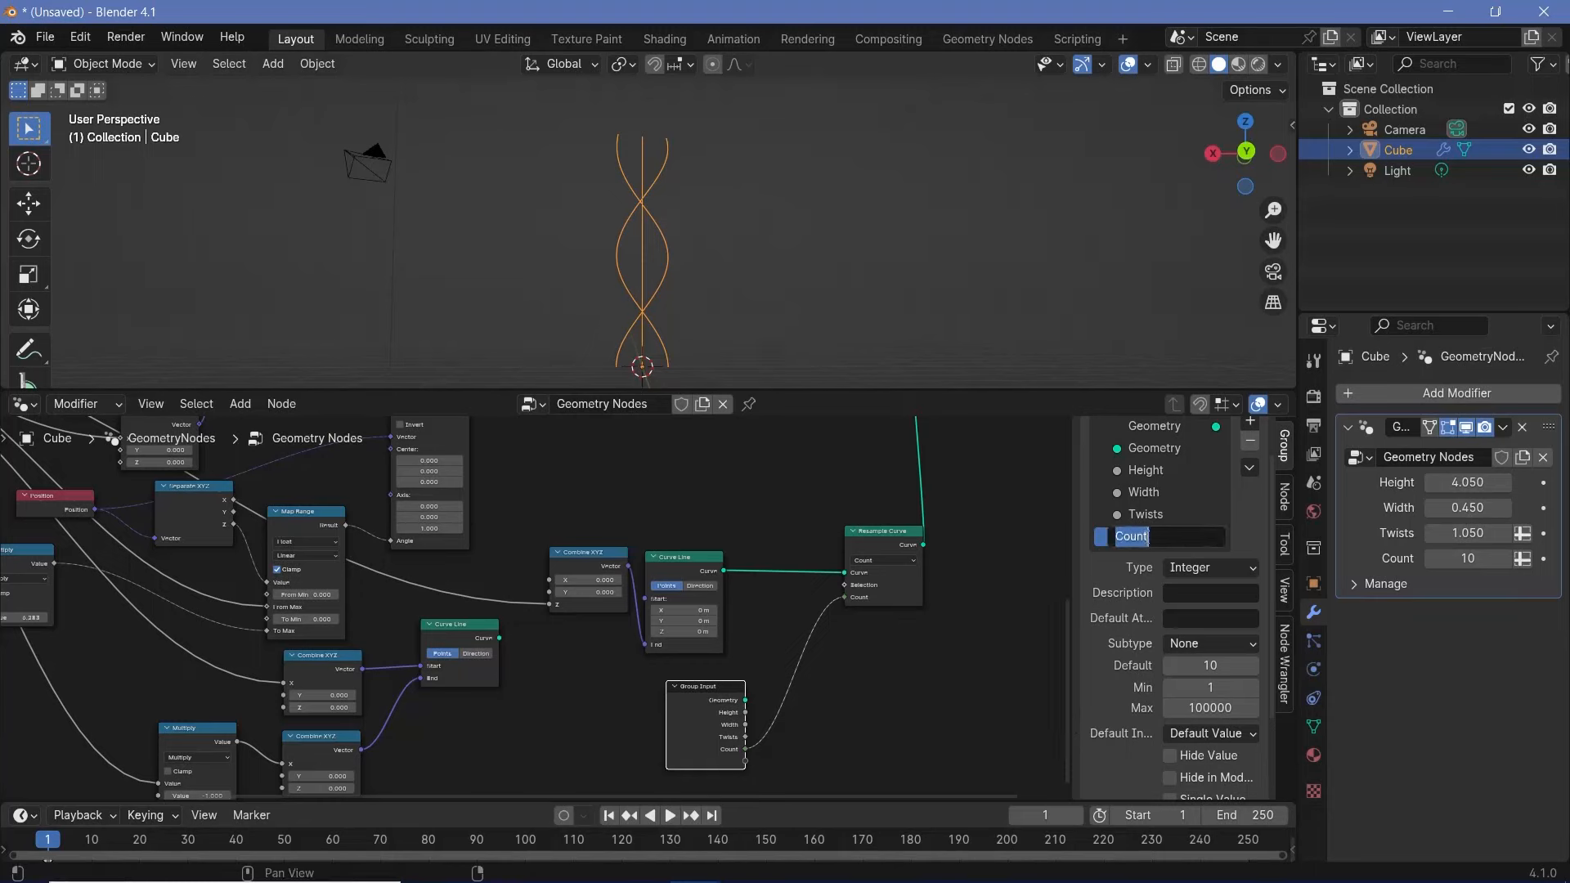
{"action": "type", "text": "Connections"}
{"action": "key", "text": "Return"}
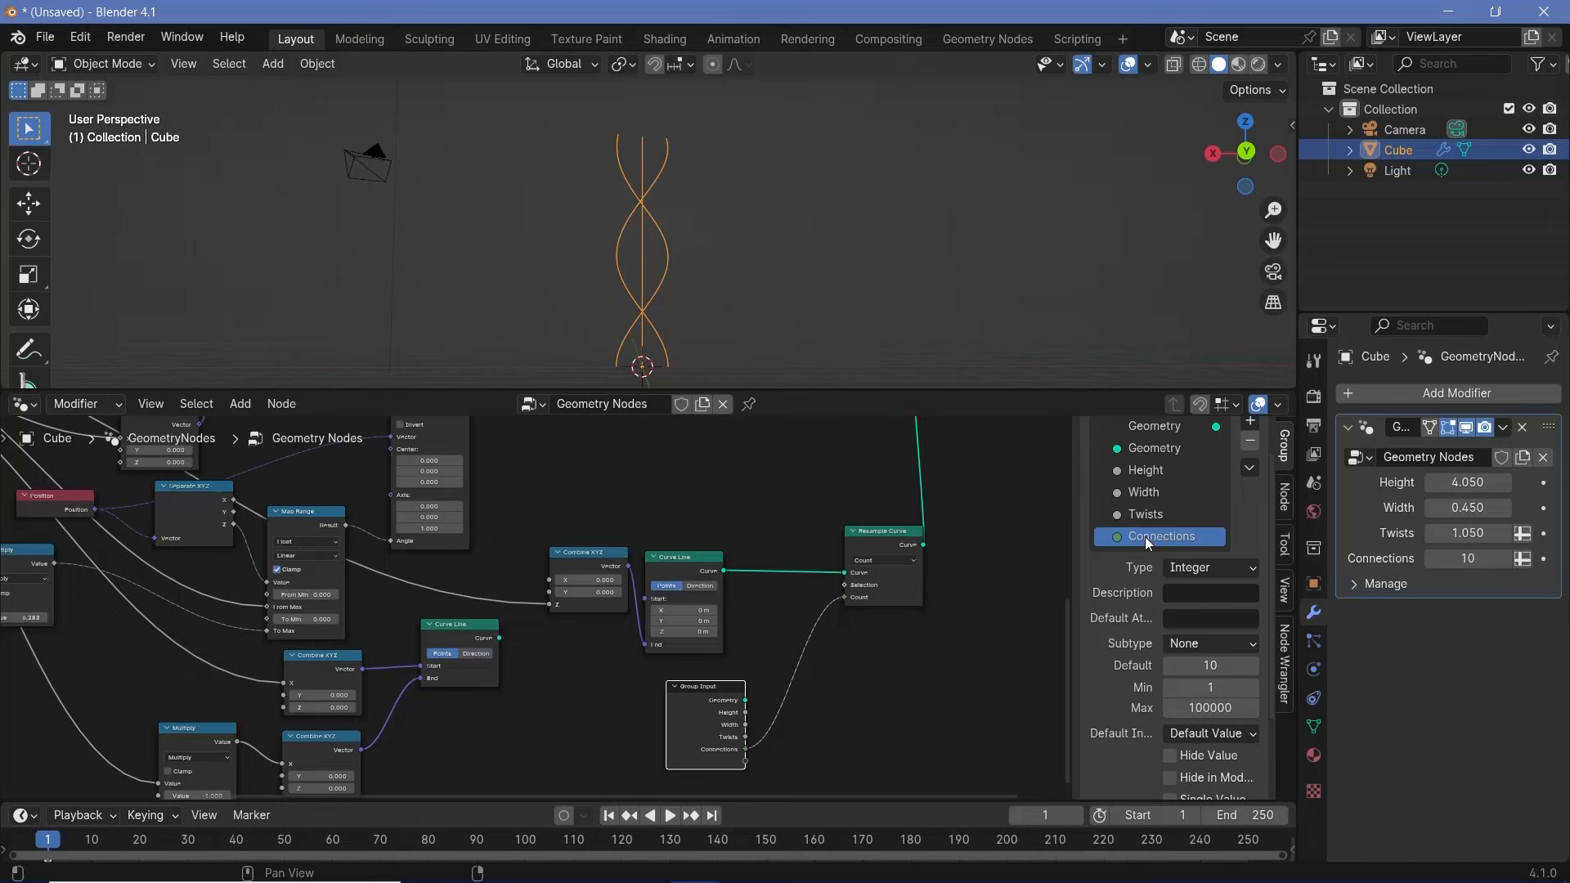
{"action": "left_click_drag", "start_coordinate": [883, 540], "coordinate": [802, 545]}
{"action": "left_click_drag", "start_coordinate": [703, 689], "coordinate": [665, 679]}
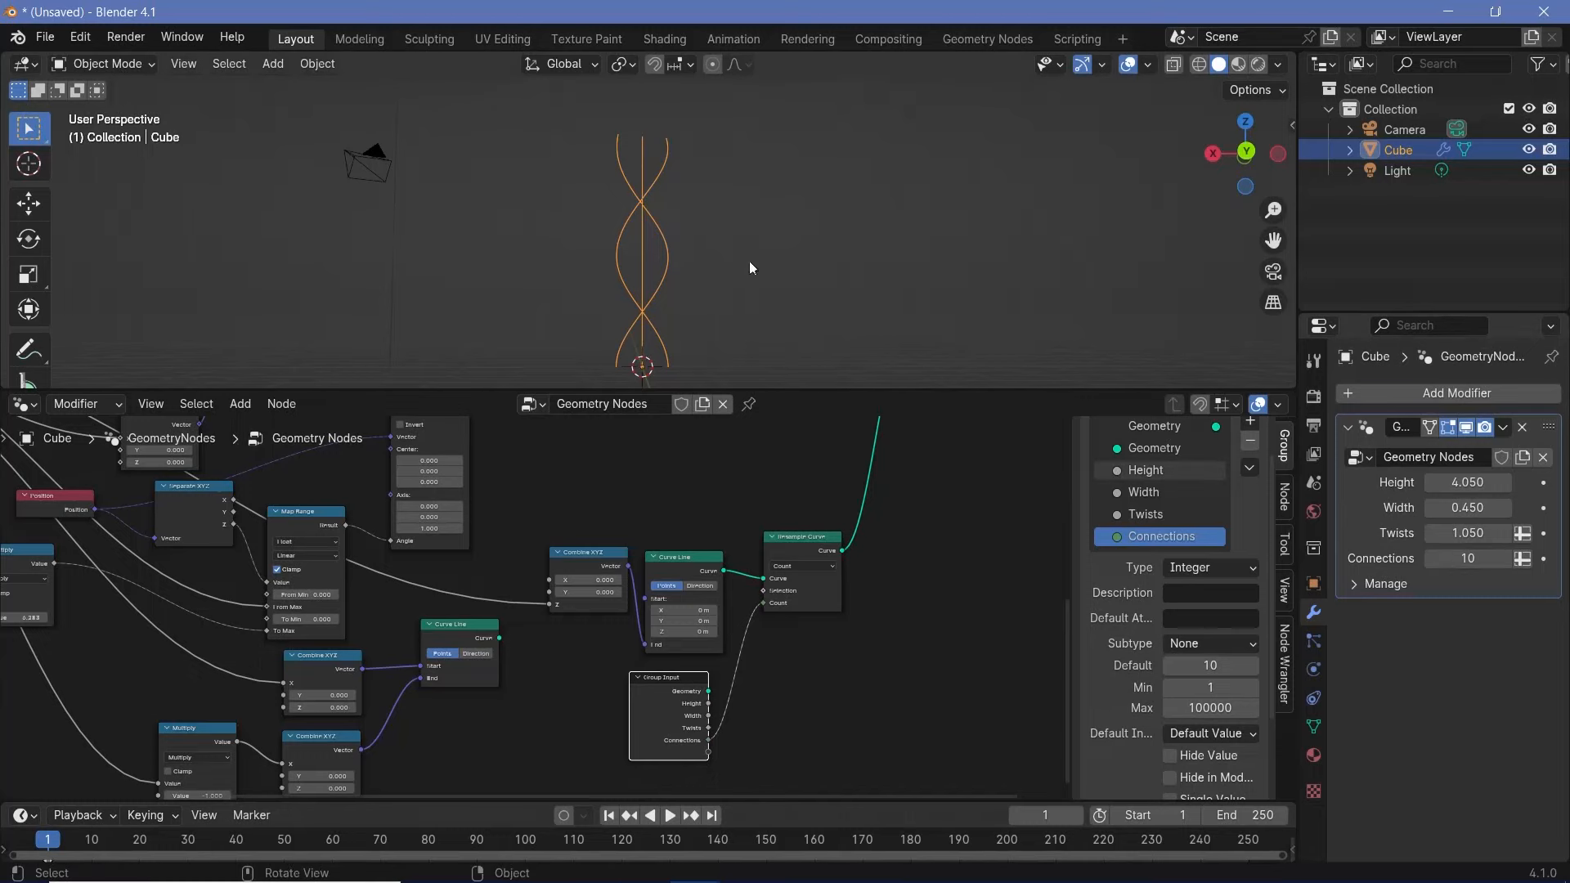
Step: Set the modifier's Connections value to 20
{"action": "left_click", "coordinate": [1468, 558]}
{"action": "type", "text": "2"}
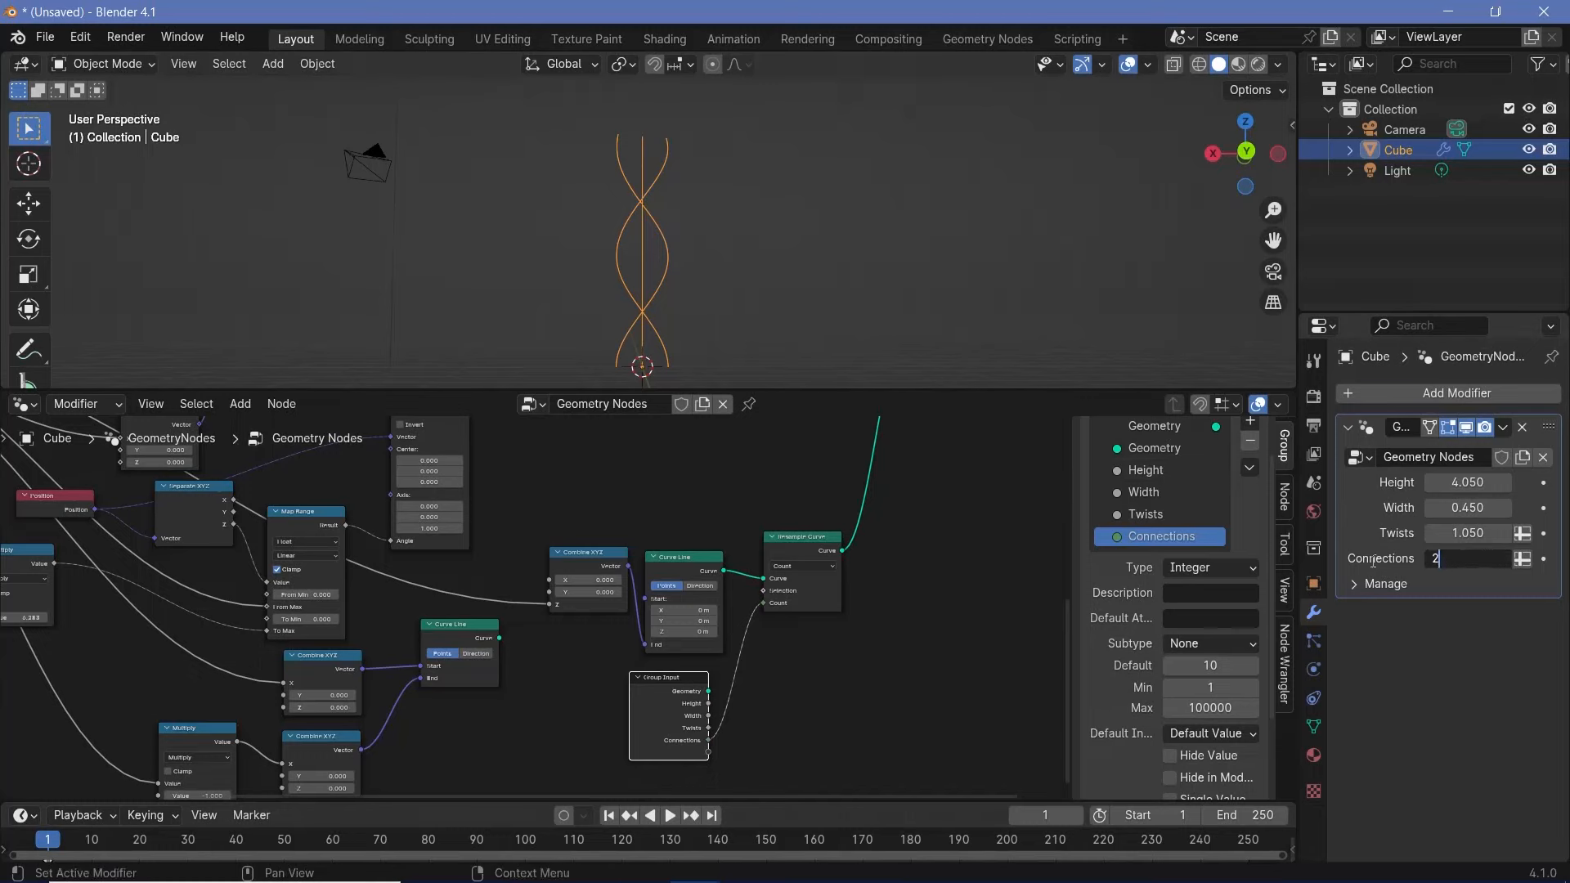
{"action": "type", "text": "0"}
{"action": "key", "text": "Return"}
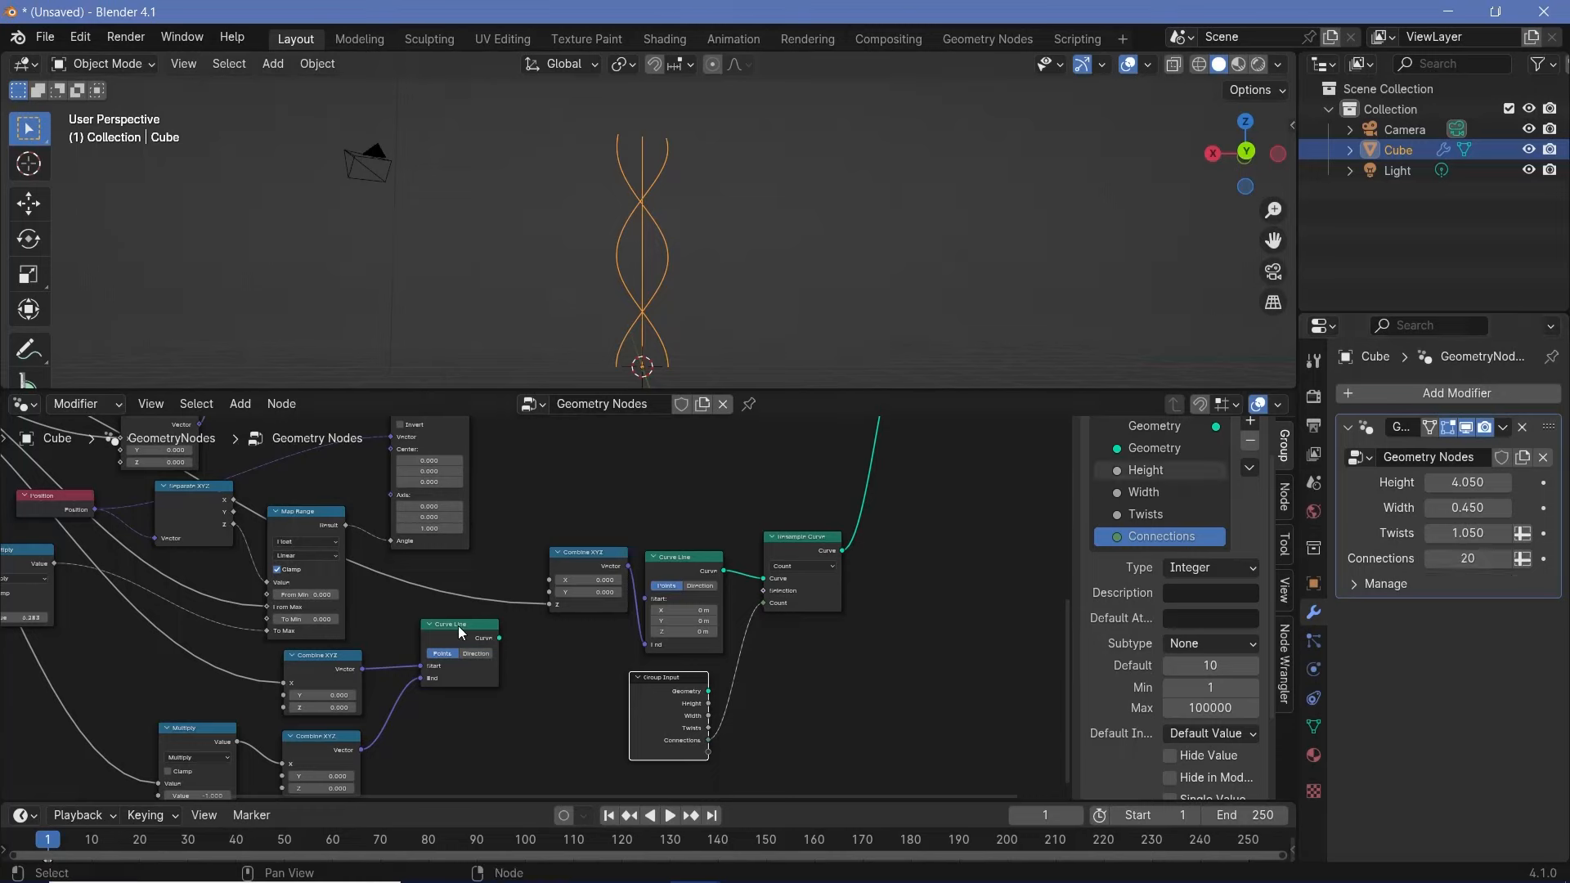
Step: Insert an Instance on Points node after the Resample Curve and connect the lower, horizontal Curve Line to its Instance input
{"action": "left_click_drag", "start_coordinate": [458, 629], "coordinate": [453, 663]}
{"action": "middle_click_drag", "start_coordinate": [901, 645], "coordinate": [808, 658]}
{"action": "key", "text": "shift+a"}
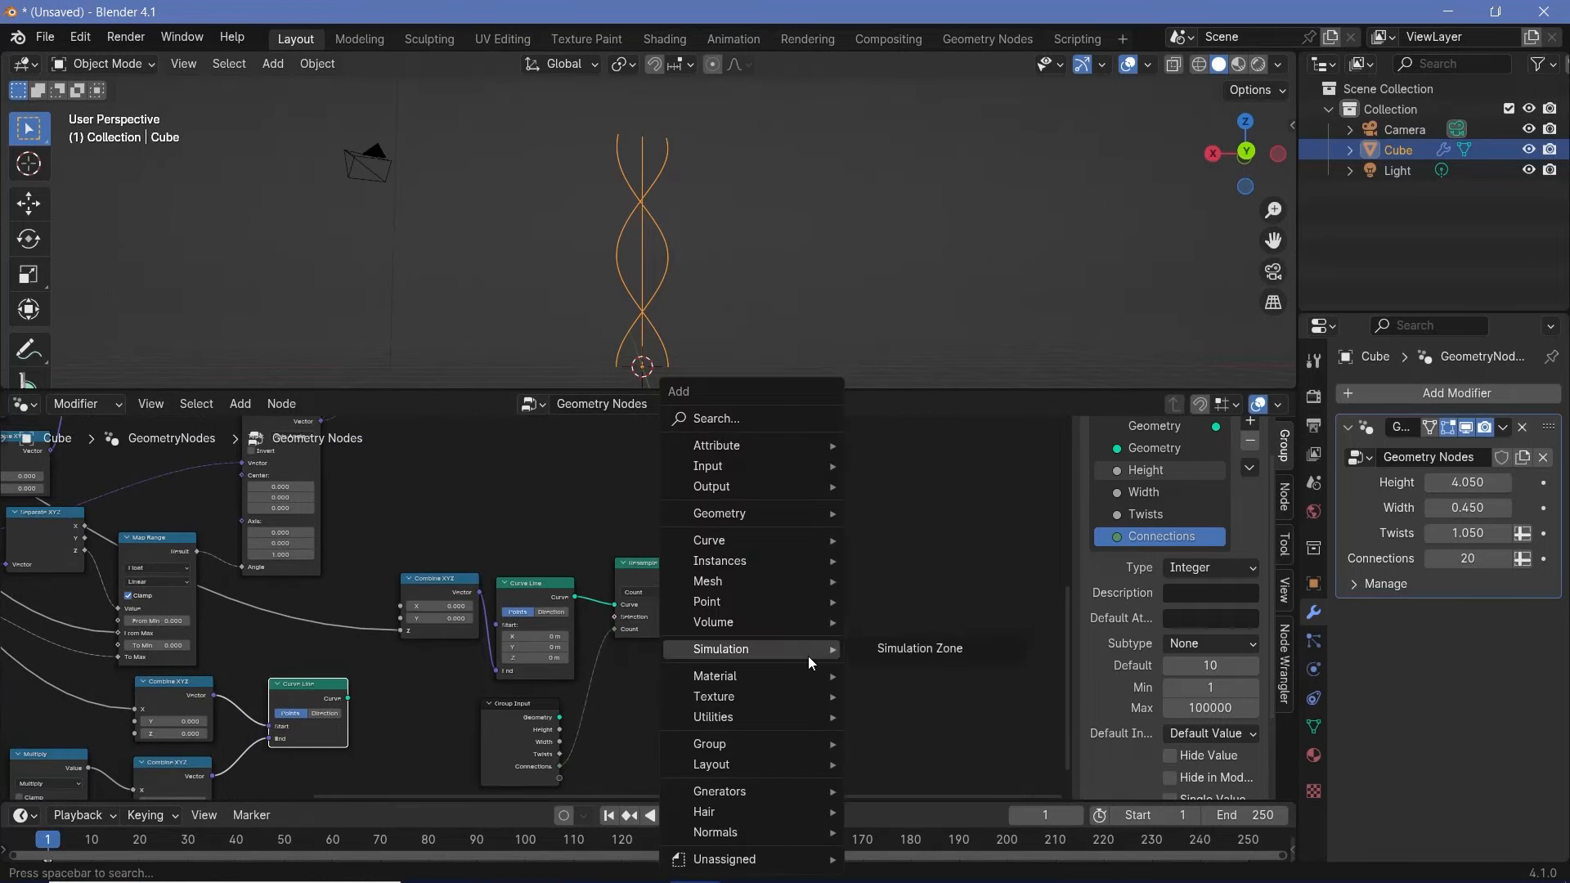
{"action": "type", "text": "int"}
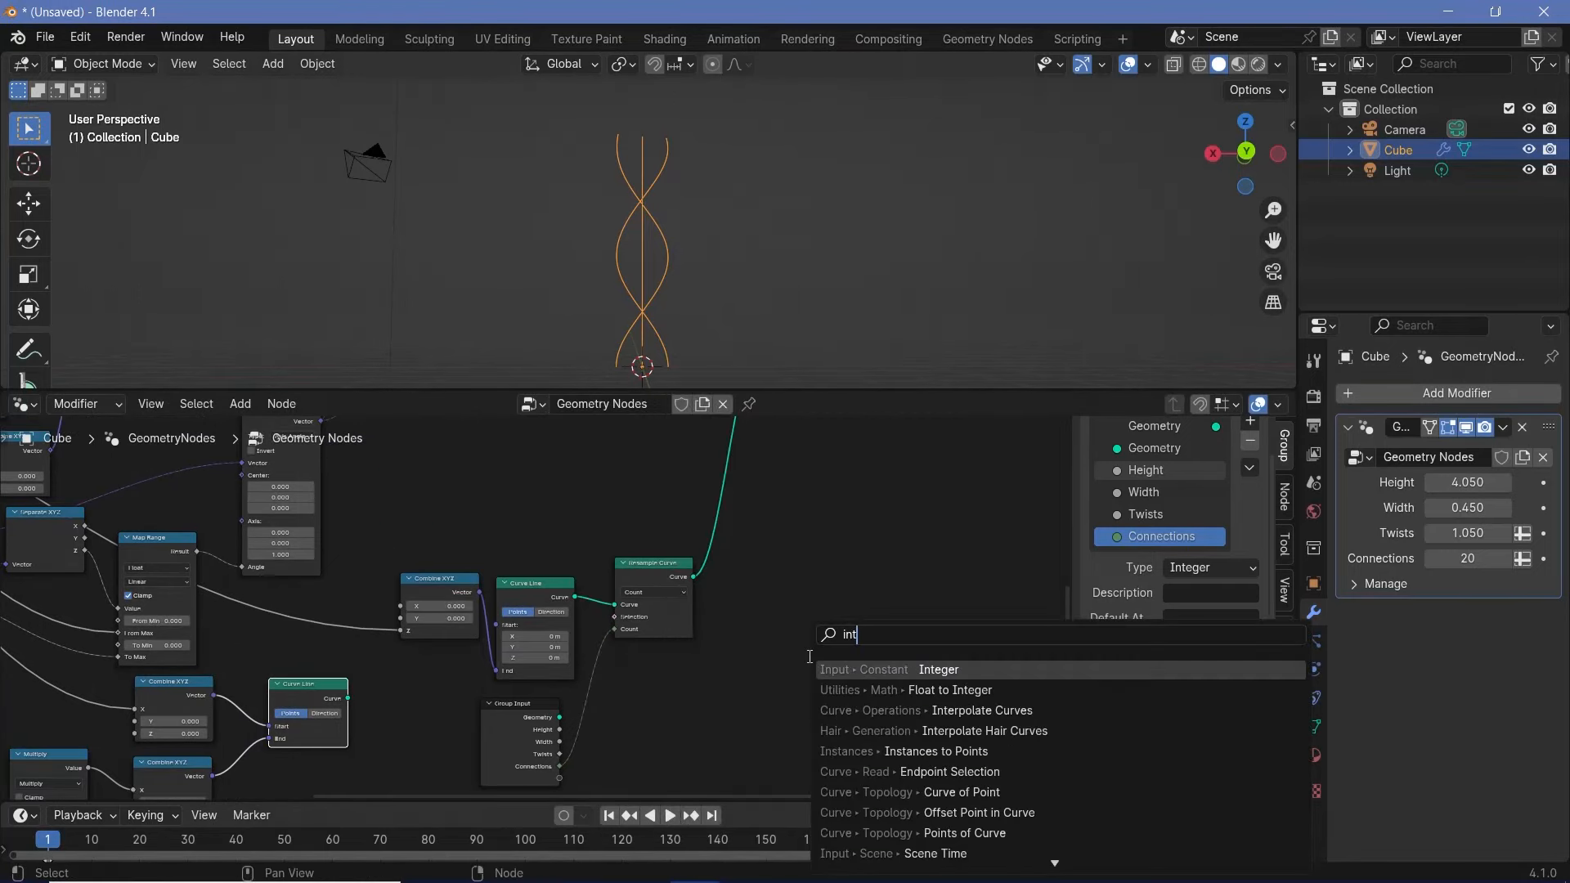
{"action": "left_click", "coordinate": [993, 668]}
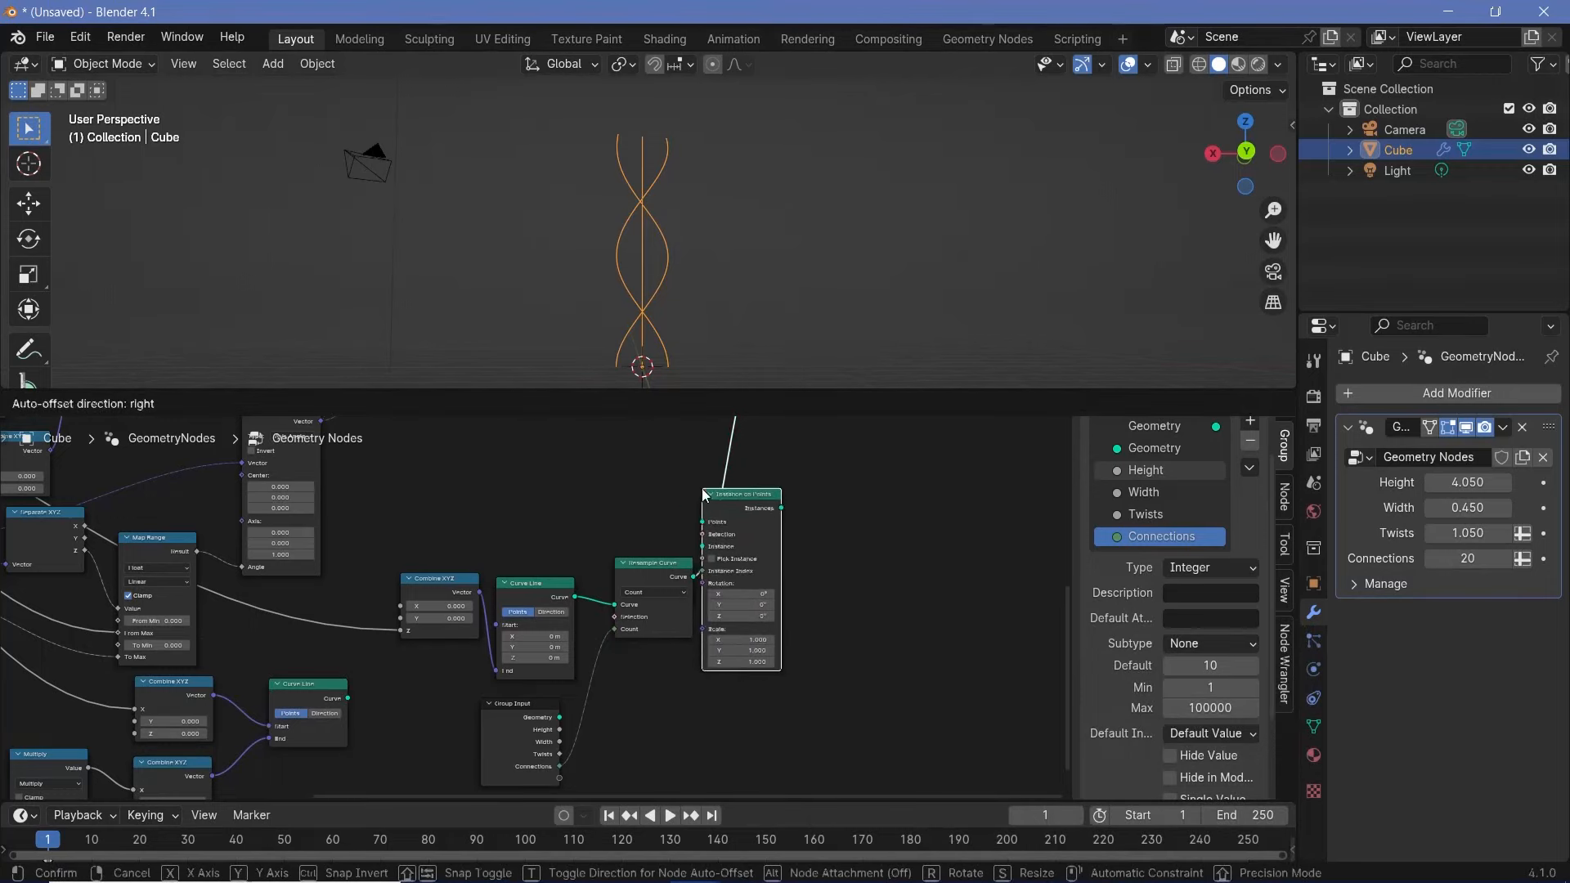
{"action": "left_click", "coordinate": [704, 495]}
{"action": "left_click_drag", "start_coordinate": [750, 497], "coordinate": [797, 529]}
{"action": "middle_click_drag", "start_coordinate": [379, 675], "coordinate": [442, 624]}
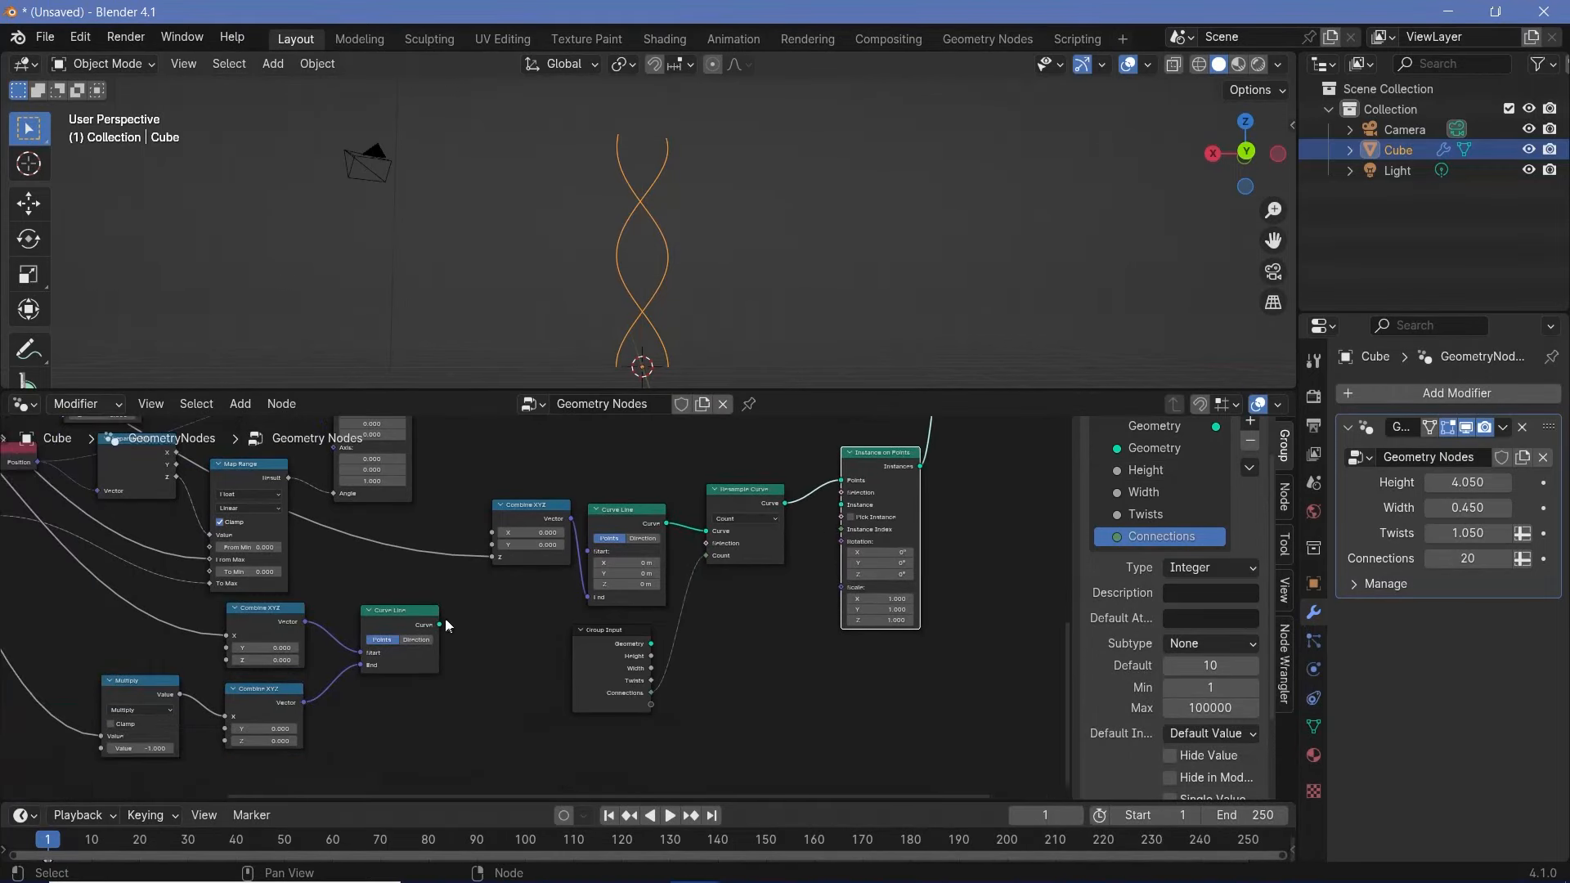
{"action": "left_click_drag", "start_coordinate": [440, 624], "coordinate": [847, 504]}
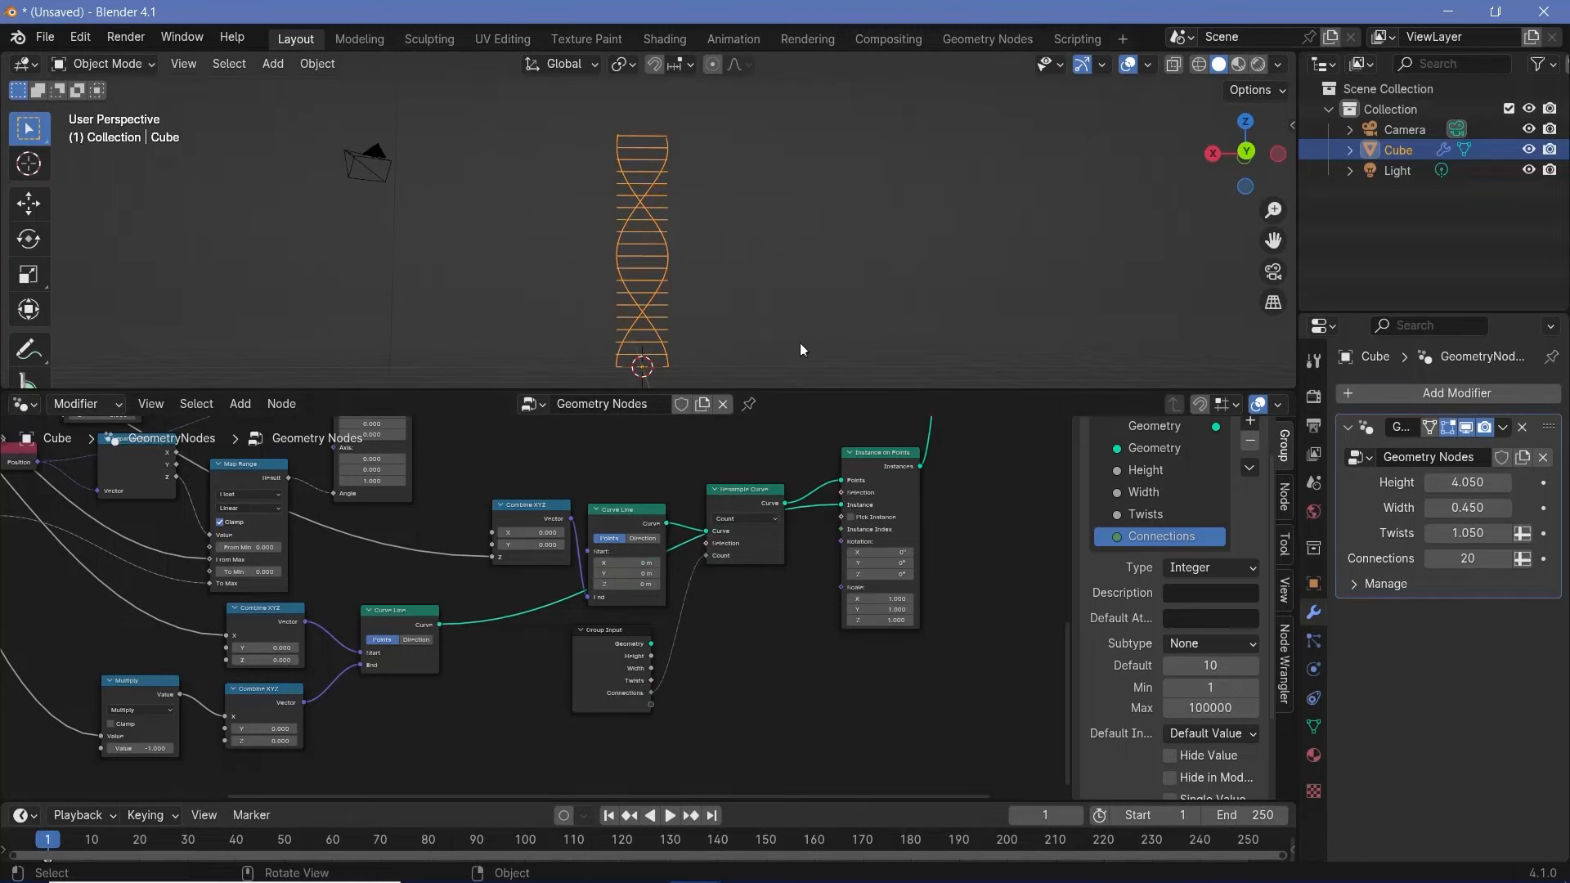
Step: Set the modifier's Connections to 10 and inspect the orientation of the rungs against the helix strands
{"action": "left_click", "coordinate": [1464, 559]}
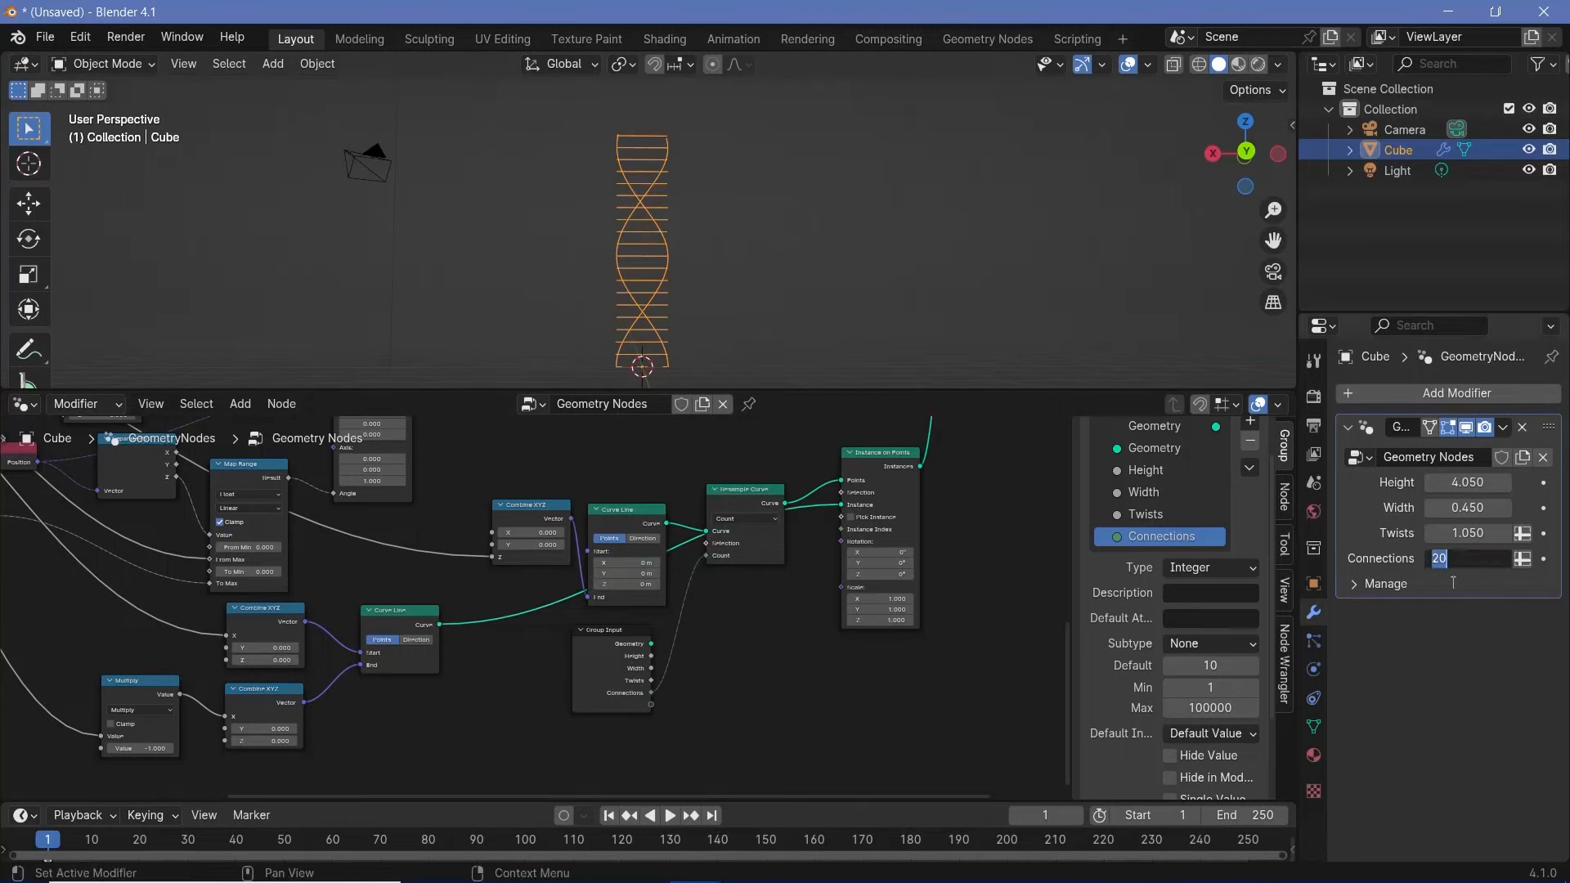
{"action": "type", "text": "1"}
{"action": "key", "text": "Return"}
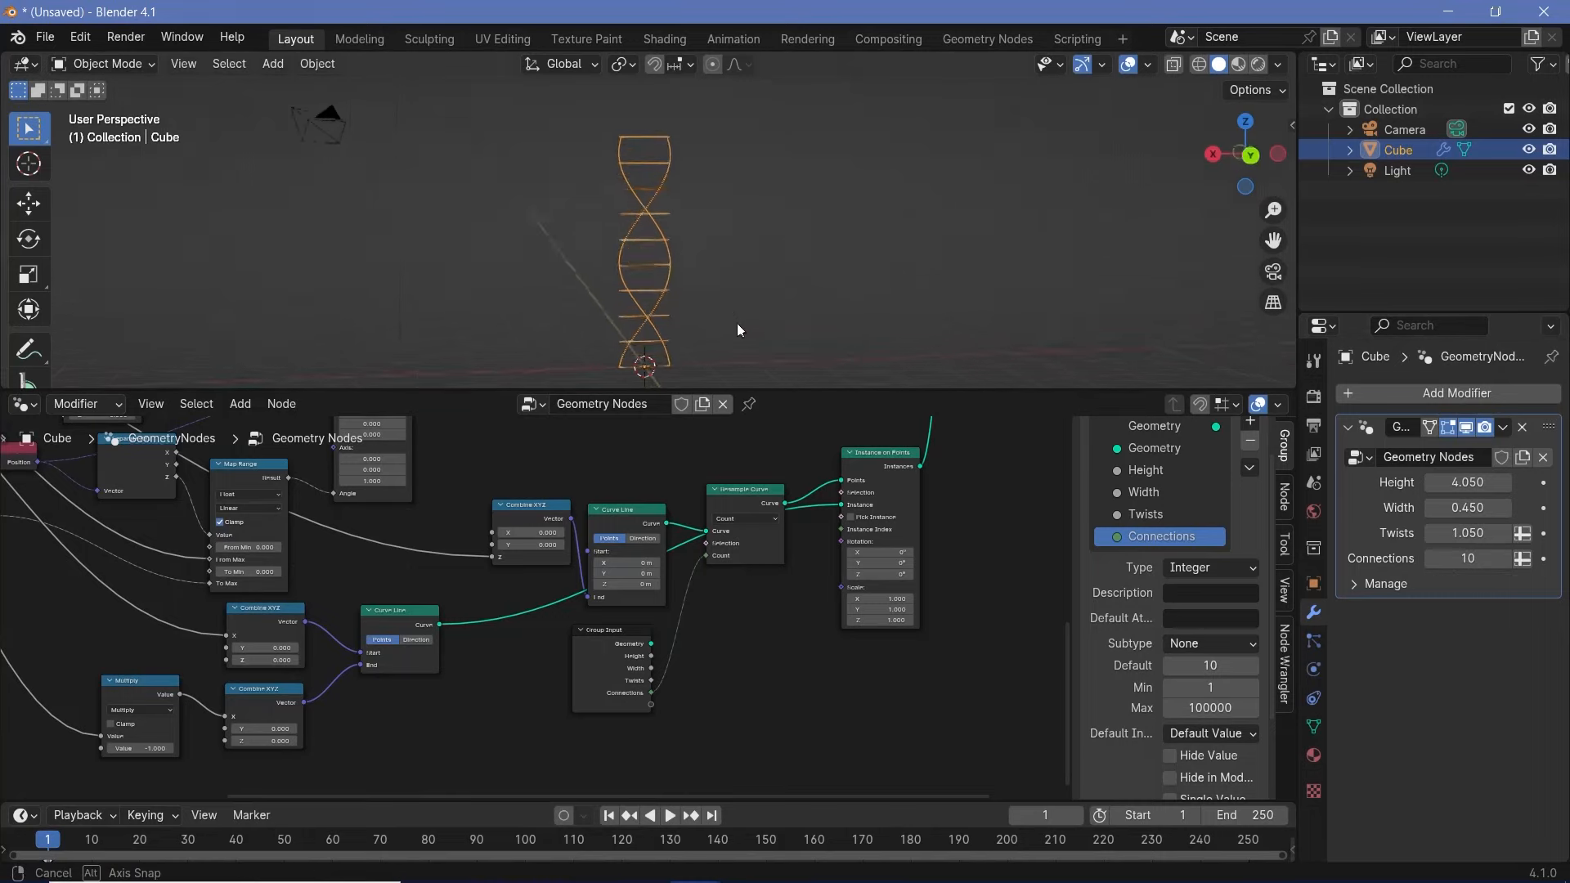
{"action": "middle_click_drag", "start_coordinate": [737, 322], "coordinate": [694, 196]}
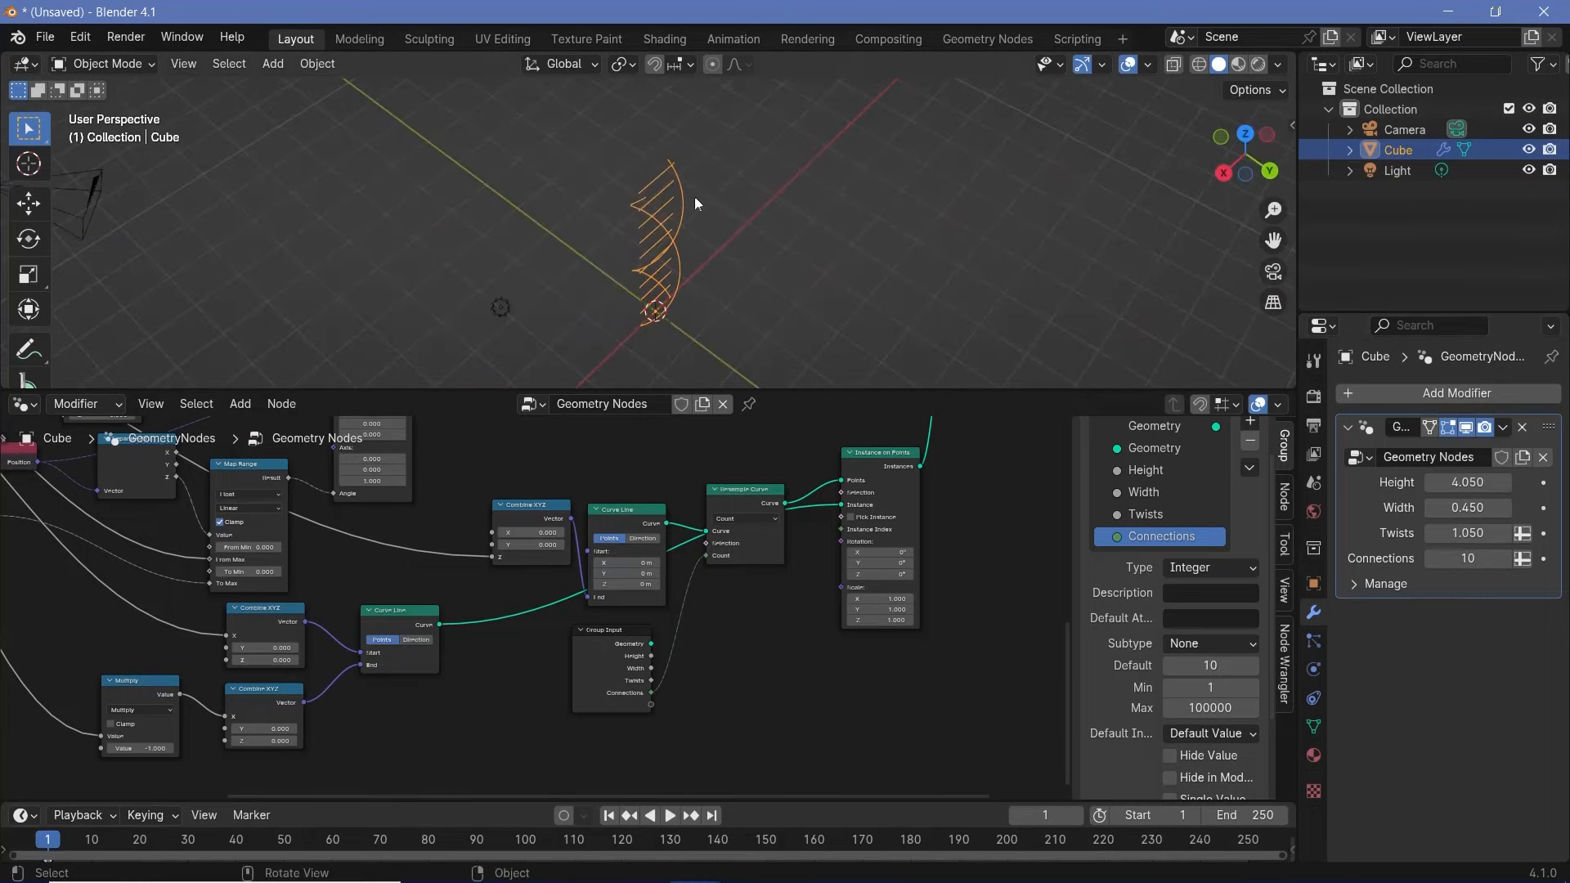
{"action": "middle_click_drag", "start_coordinate": [824, 258], "coordinate": [665, 81]}
Step: Add a Combine XYZ node below the Resample Curve and connect its Vector to the Rotation of Instance on Points
{"action": "scroll", "coordinate": [896, 647], "scroll_direction": "up", "scroll_amount": 2}
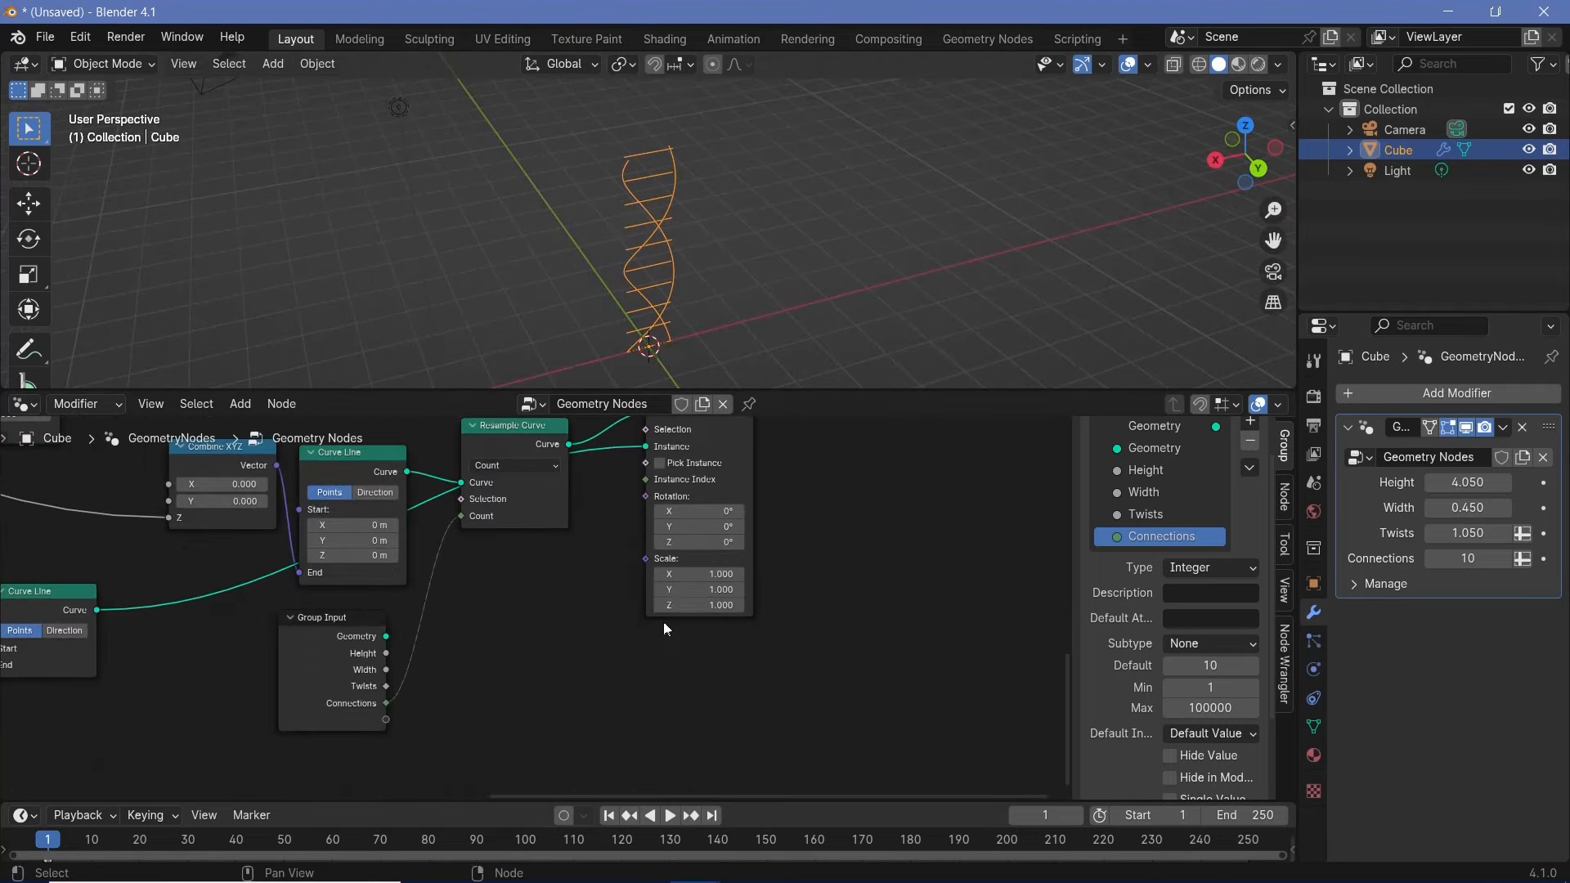
{"action": "middle_click_drag", "start_coordinate": [763, 480], "coordinate": [771, 575]}
{"action": "scroll", "coordinate": [724, 517], "scroll_direction": "up", "scroll_amount": 1}
{"action": "left_click_drag", "start_coordinate": [722, 516], "coordinate": [732, 588]}
{"action": "middle_click_drag", "start_coordinate": [715, 608], "coordinate": [722, 543]}
{"action": "middle_click_drag", "start_coordinate": [698, 620], "coordinate": [705, 549]}
{"action": "scroll", "coordinate": [707, 549], "scroll_direction": "up", "scroll_amount": 3}
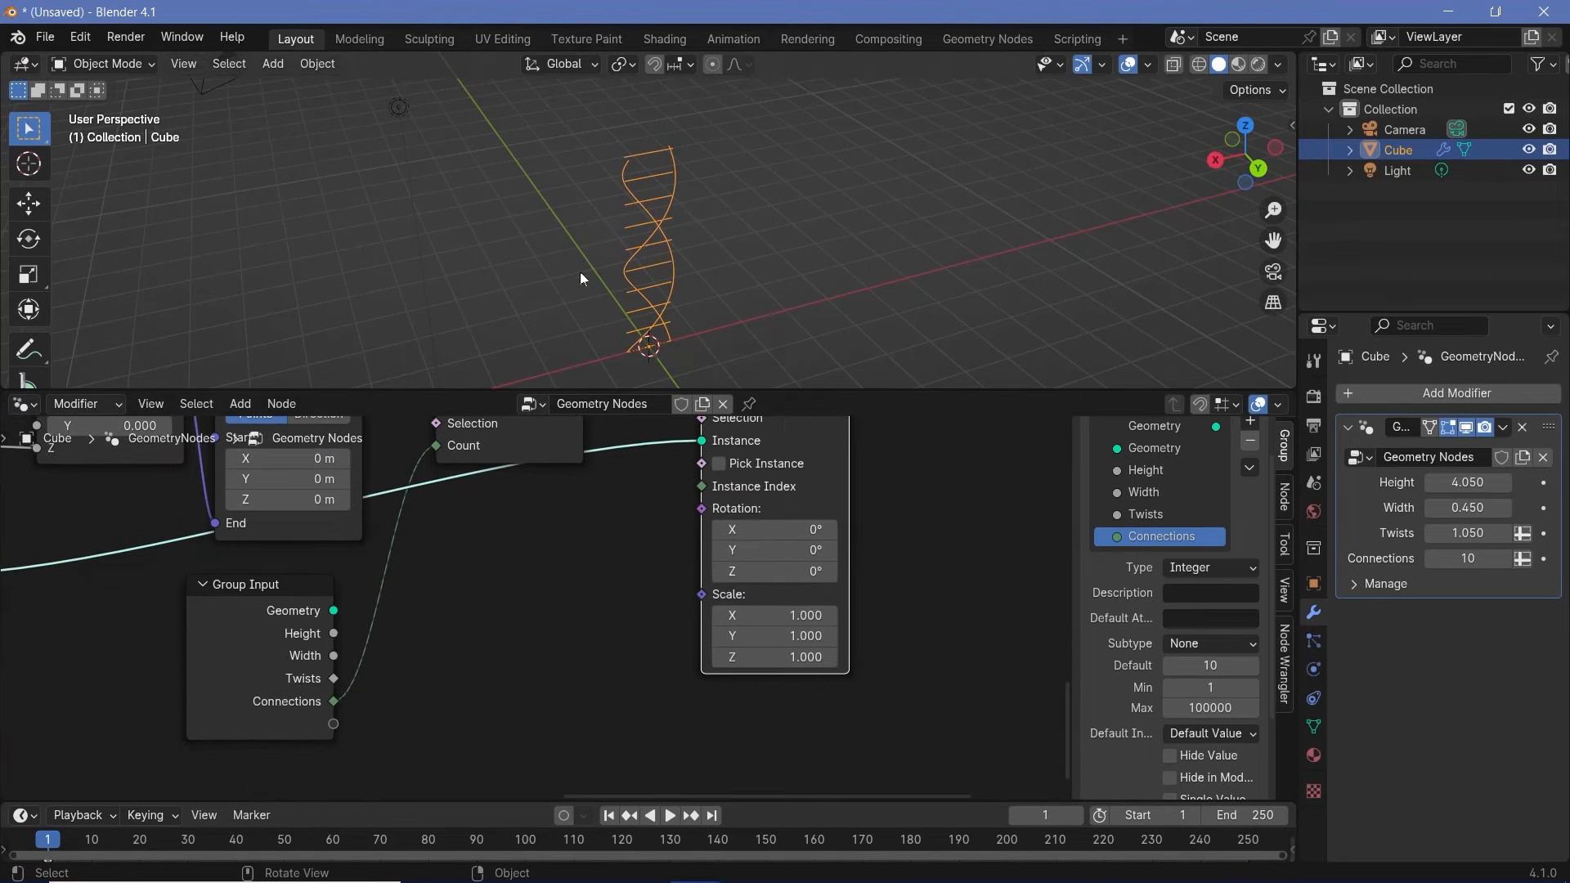
{"action": "scroll", "coordinate": [728, 564], "scroll_direction": "down", "scroll_amount": 3}
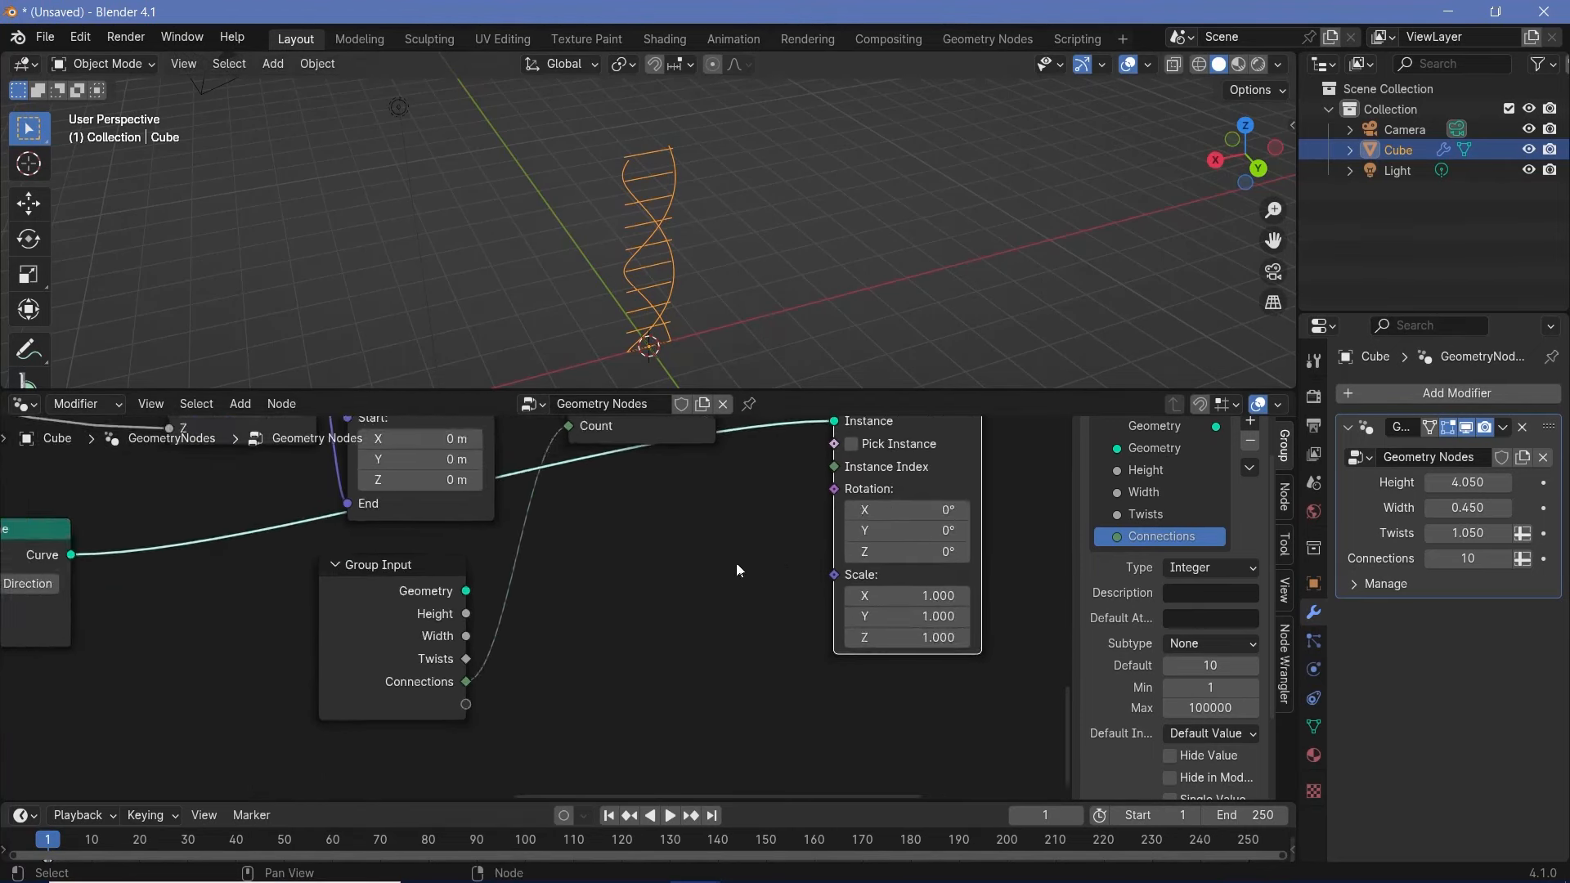
{"action": "key", "text": "shift+a"}
{"action": "mouse_move", "coordinate": [633, 585]}
{"action": "type", "text": "combin"}
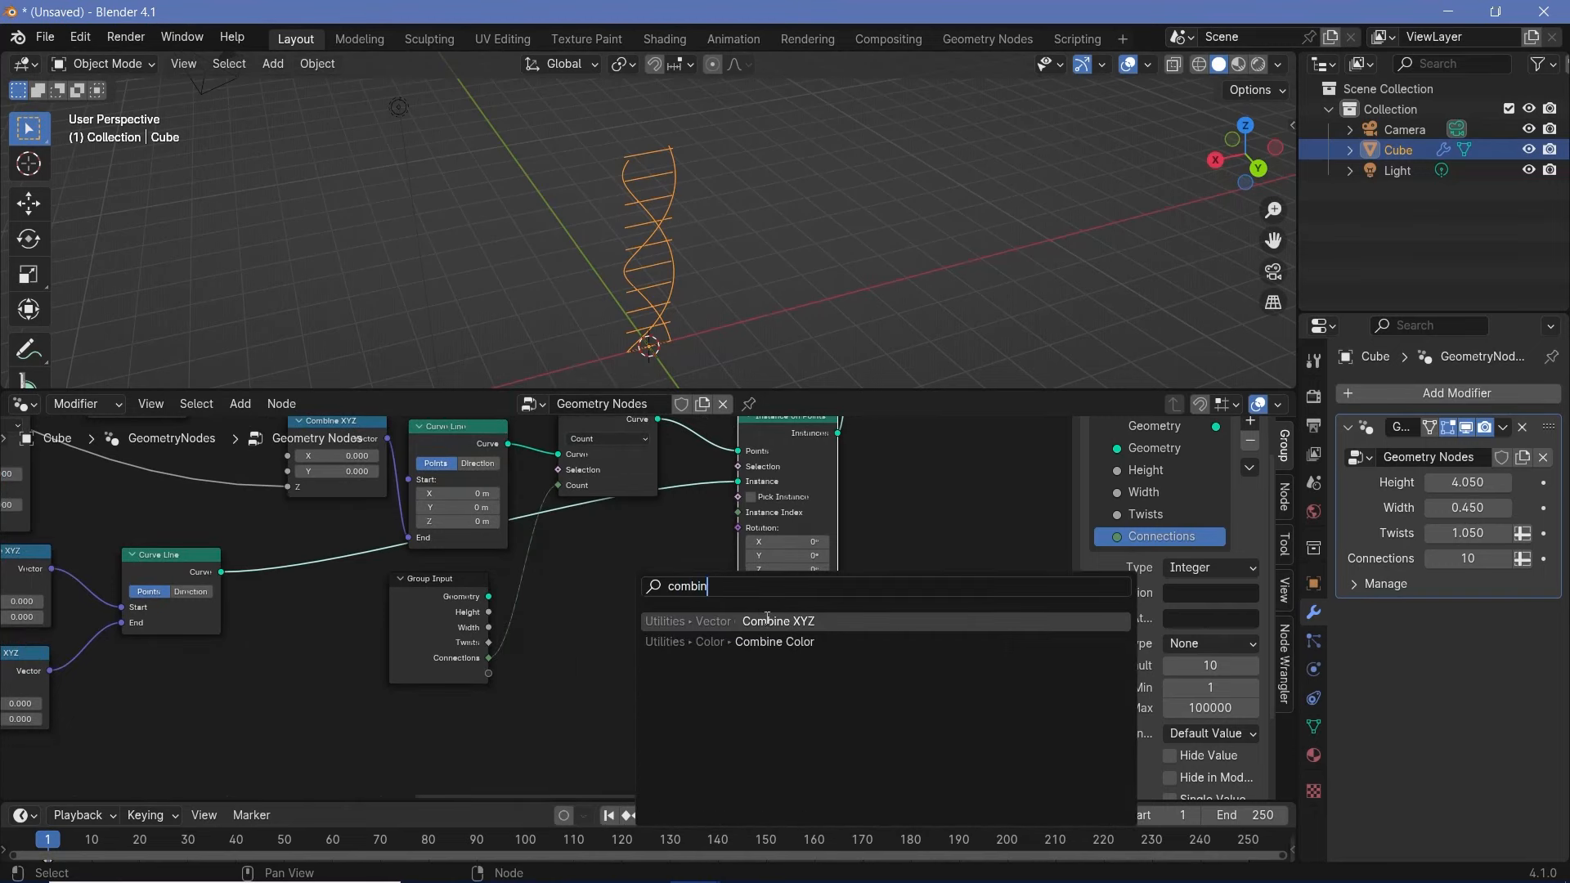
{"action": "left_click", "coordinate": [767, 620]}
{"action": "left_click", "coordinate": [638, 564]}
{"action": "left_click_drag", "start_coordinate": [682, 559], "coordinate": [751, 529]}
Step: Connect the Map Range's Result to the Z of the Combine XYZ driving the rung rotation and check the rungs
{"action": "scroll", "coordinate": [542, 617], "scroll_direction": "down", "scroll_amount": 4}
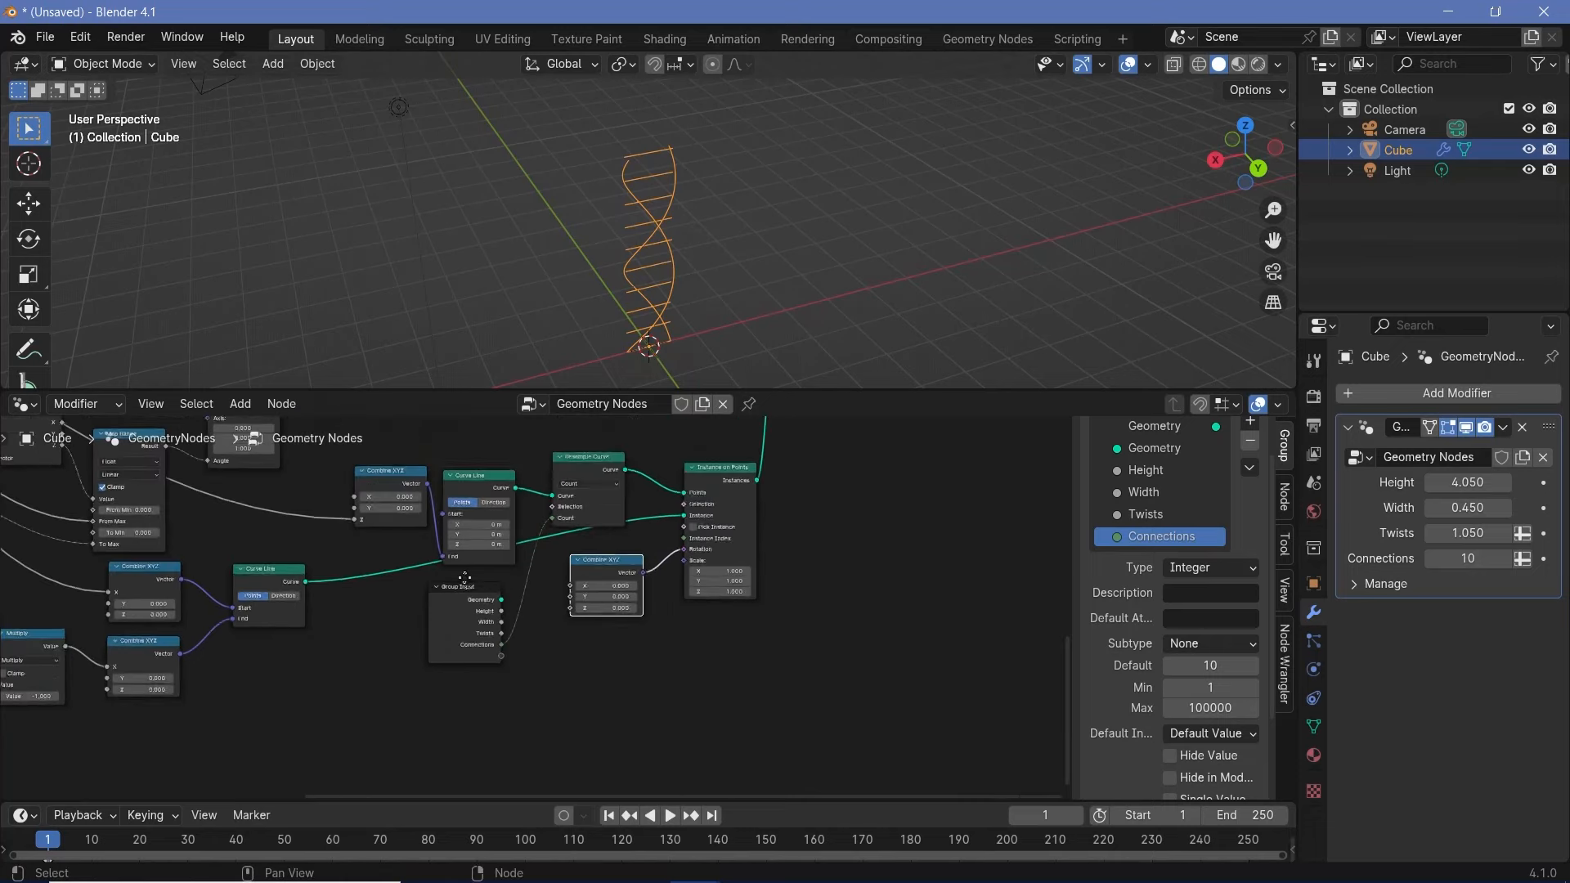
{"action": "middle_click_drag", "start_coordinate": [463, 581], "coordinate": [1034, 771]}
{"action": "middle_click_drag", "start_coordinate": [441, 523], "coordinate": [439, 573]}
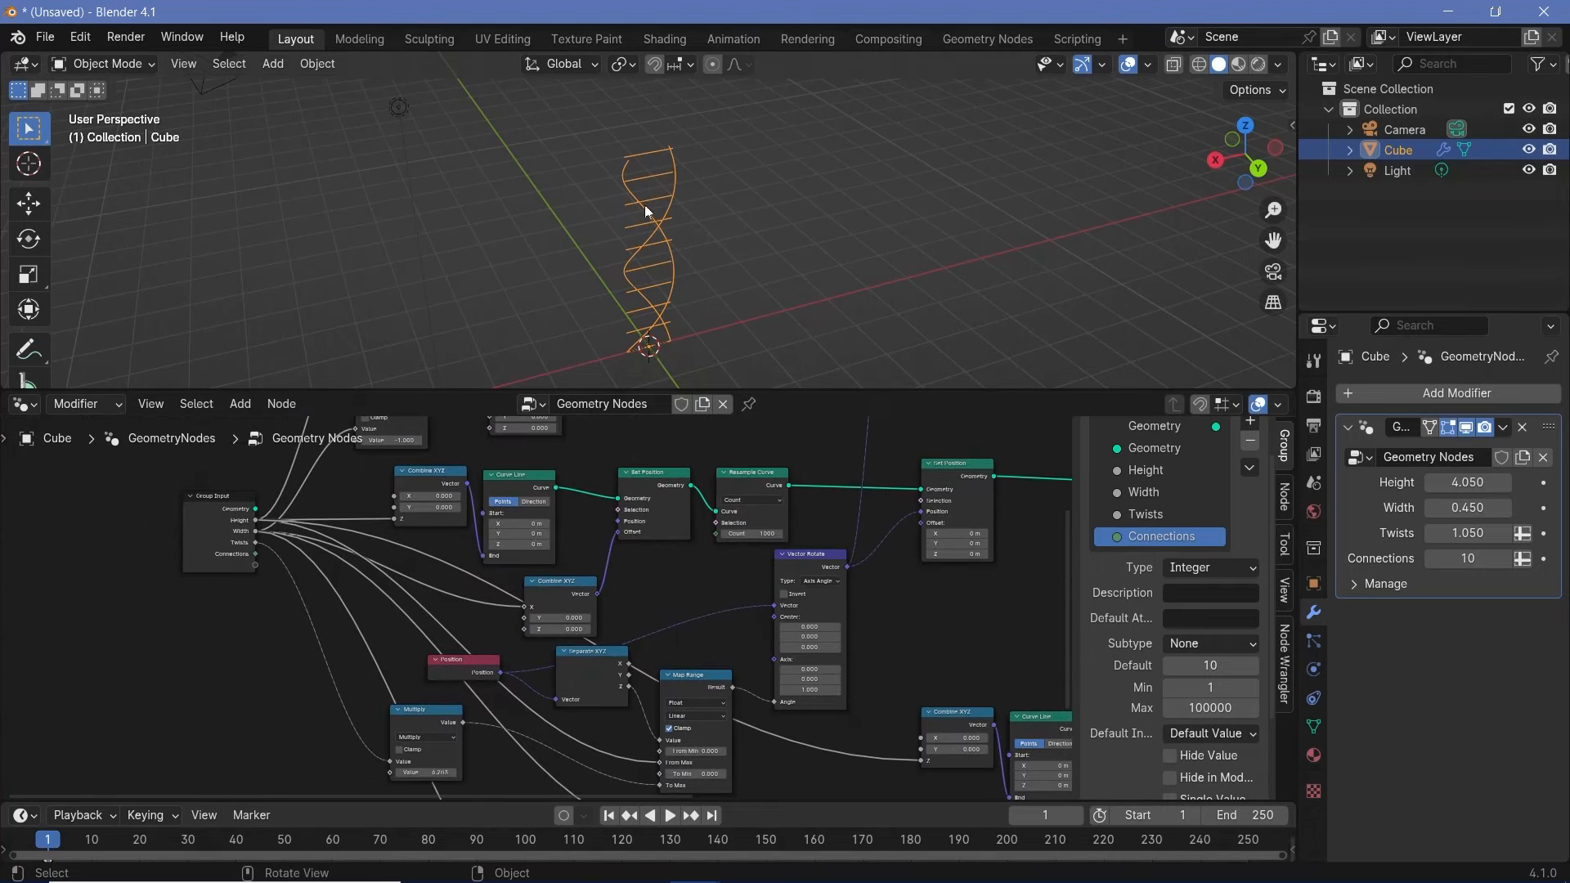
{"action": "scroll", "coordinate": [630, 587], "scroll_direction": "up", "scroll_amount": 3}
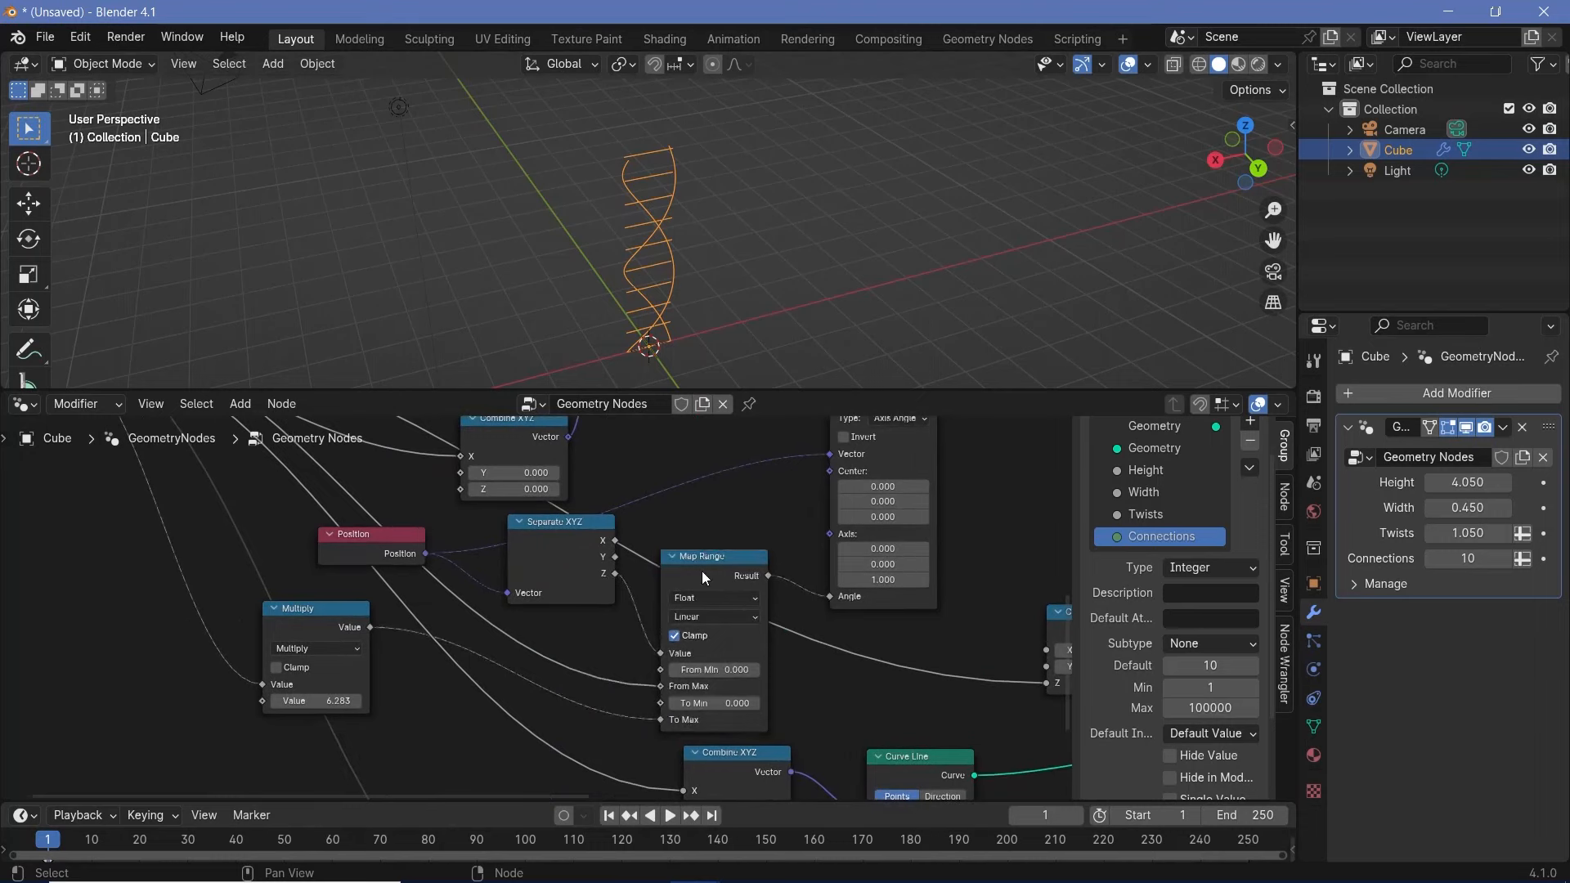
{"action": "left_click_drag", "start_coordinate": [702, 571], "coordinate": [711, 508]}
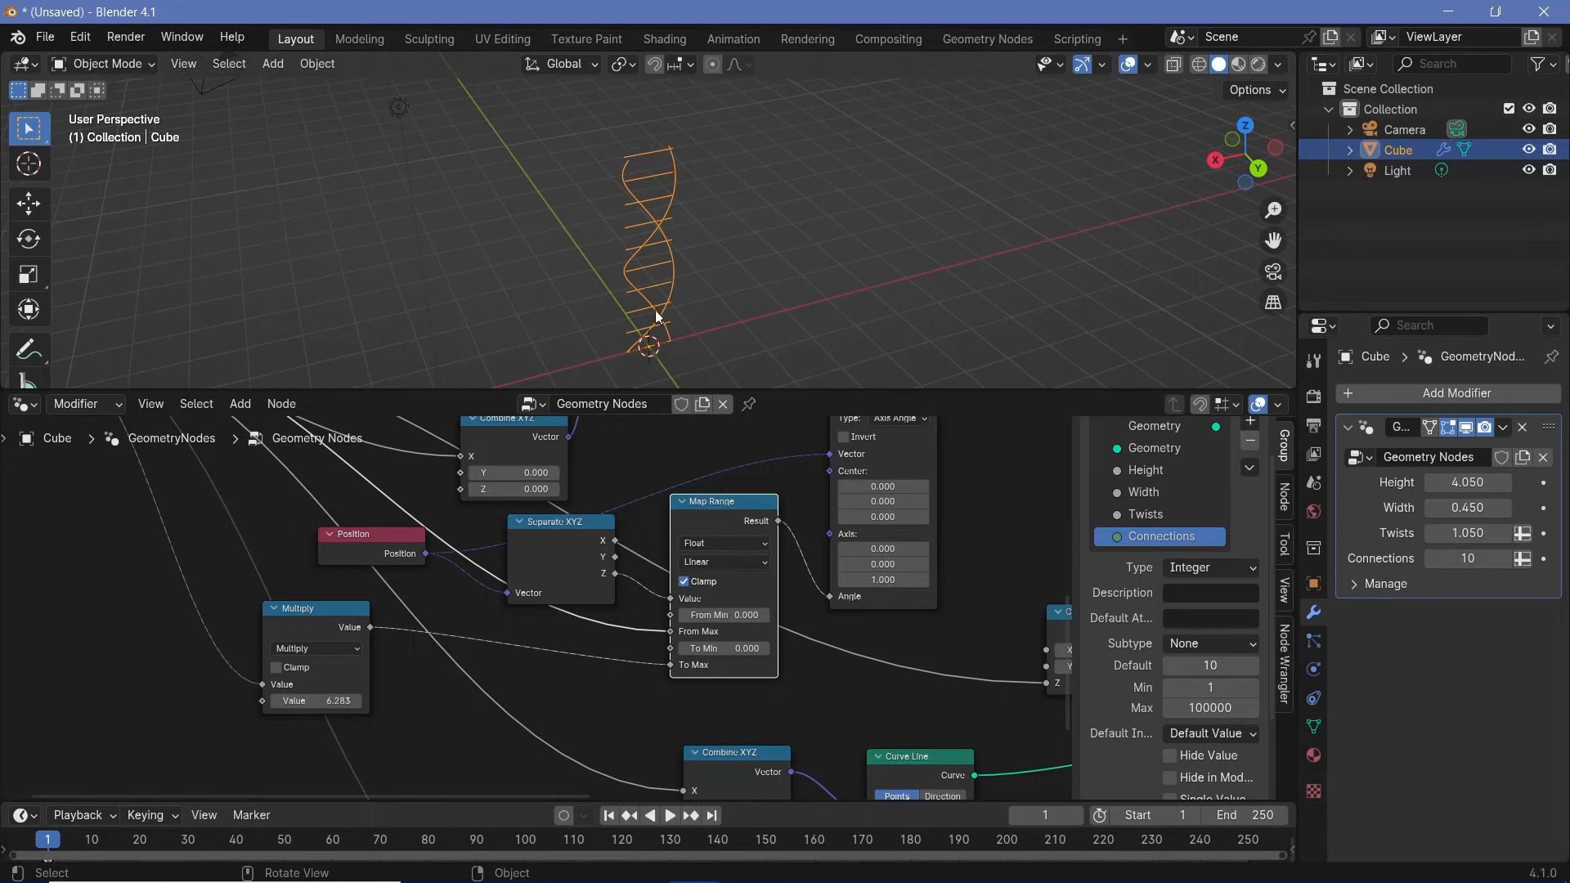
{"action": "scroll", "coordinate": [764, 572], "scroll_direction": "down", "scroll_amount": 3}
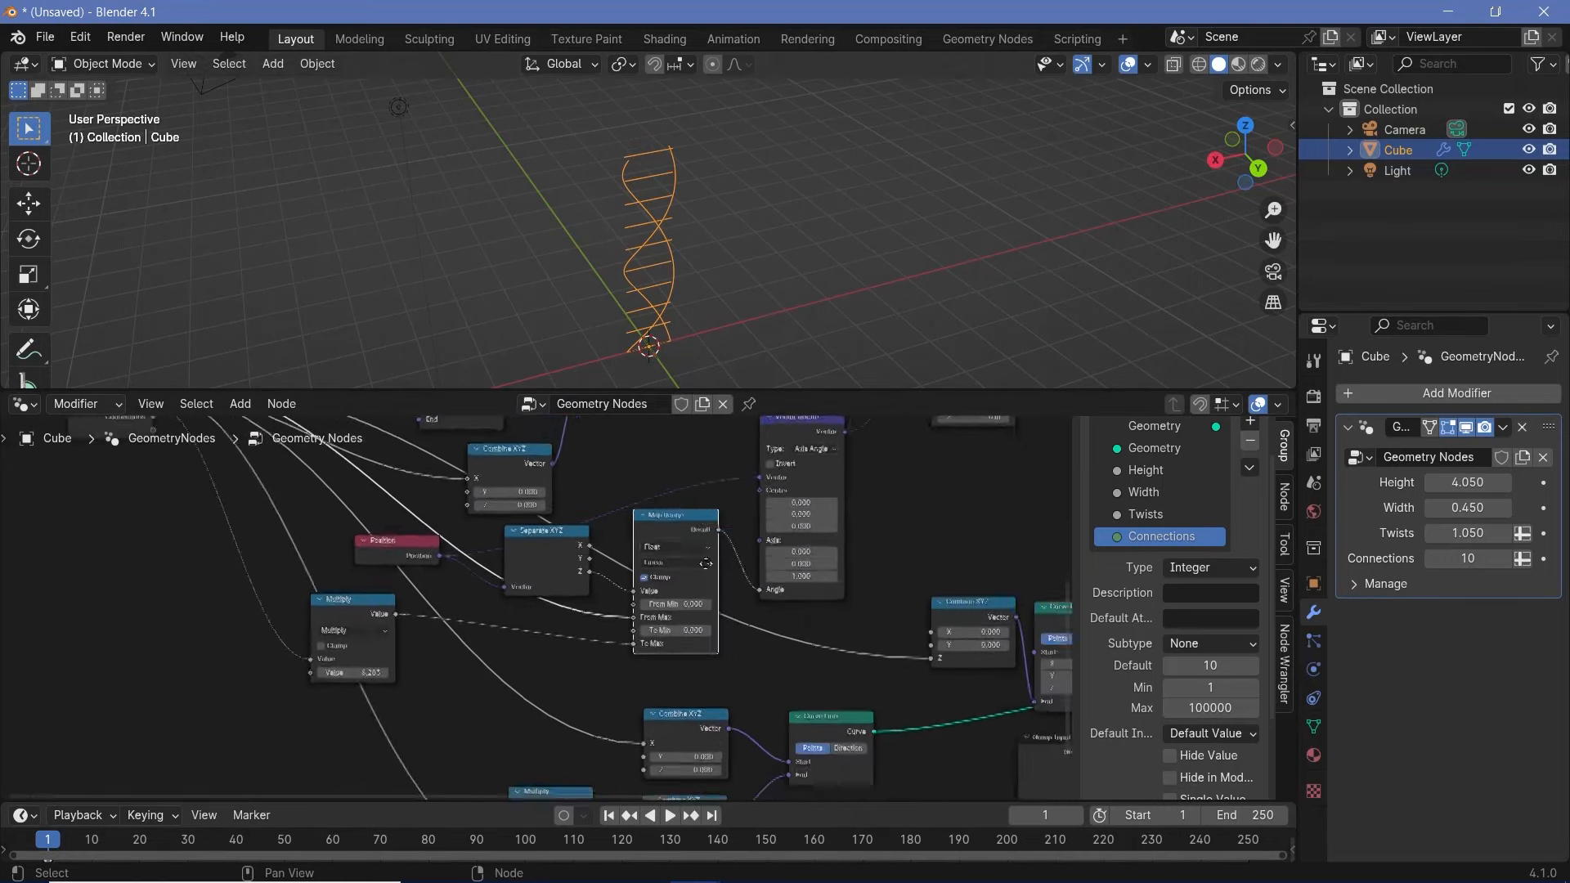
{"action": "middle_click_drag", "start_coordinate": [1012, 744], "coordinate": [666, 559]}
{"action": "left_click", "coordinate": [911, 541]}
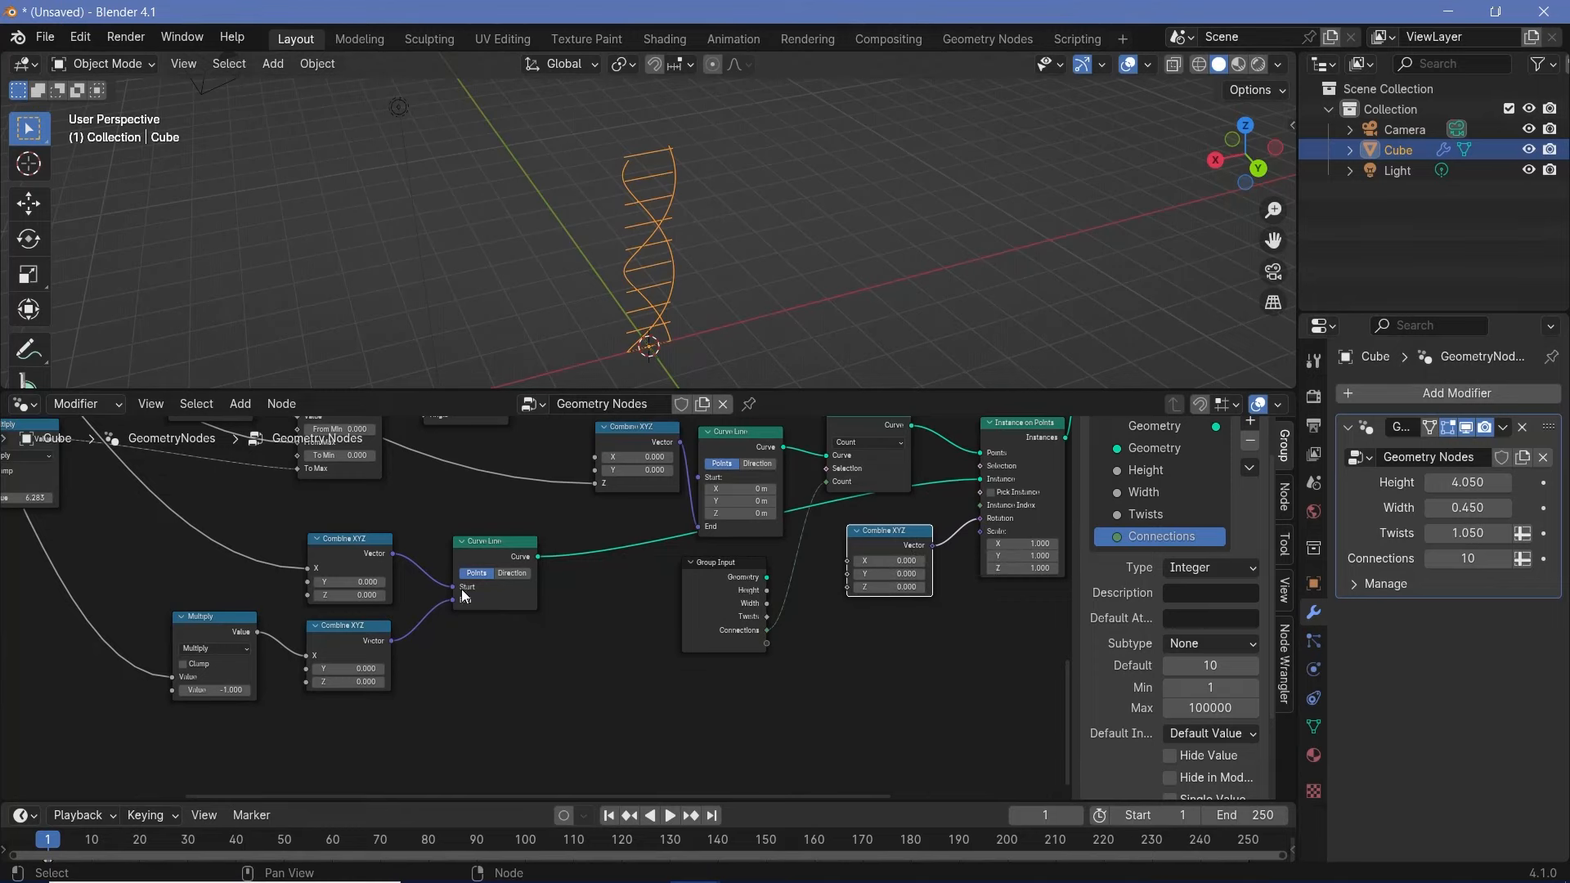
{"action": "middle_click_drag", "start_coordinate": [461, 589], "coordinate": [520, 605]}
{"action": "left_click_drag", "start_coordinate": [473, 489], "coordinate": [939, 721]}
{"action": "middle_click_drag", "start_coordinate": [769, 229], "coordinate": [610, 337]}
{"action": "key", "text": "KP_Decimal"}
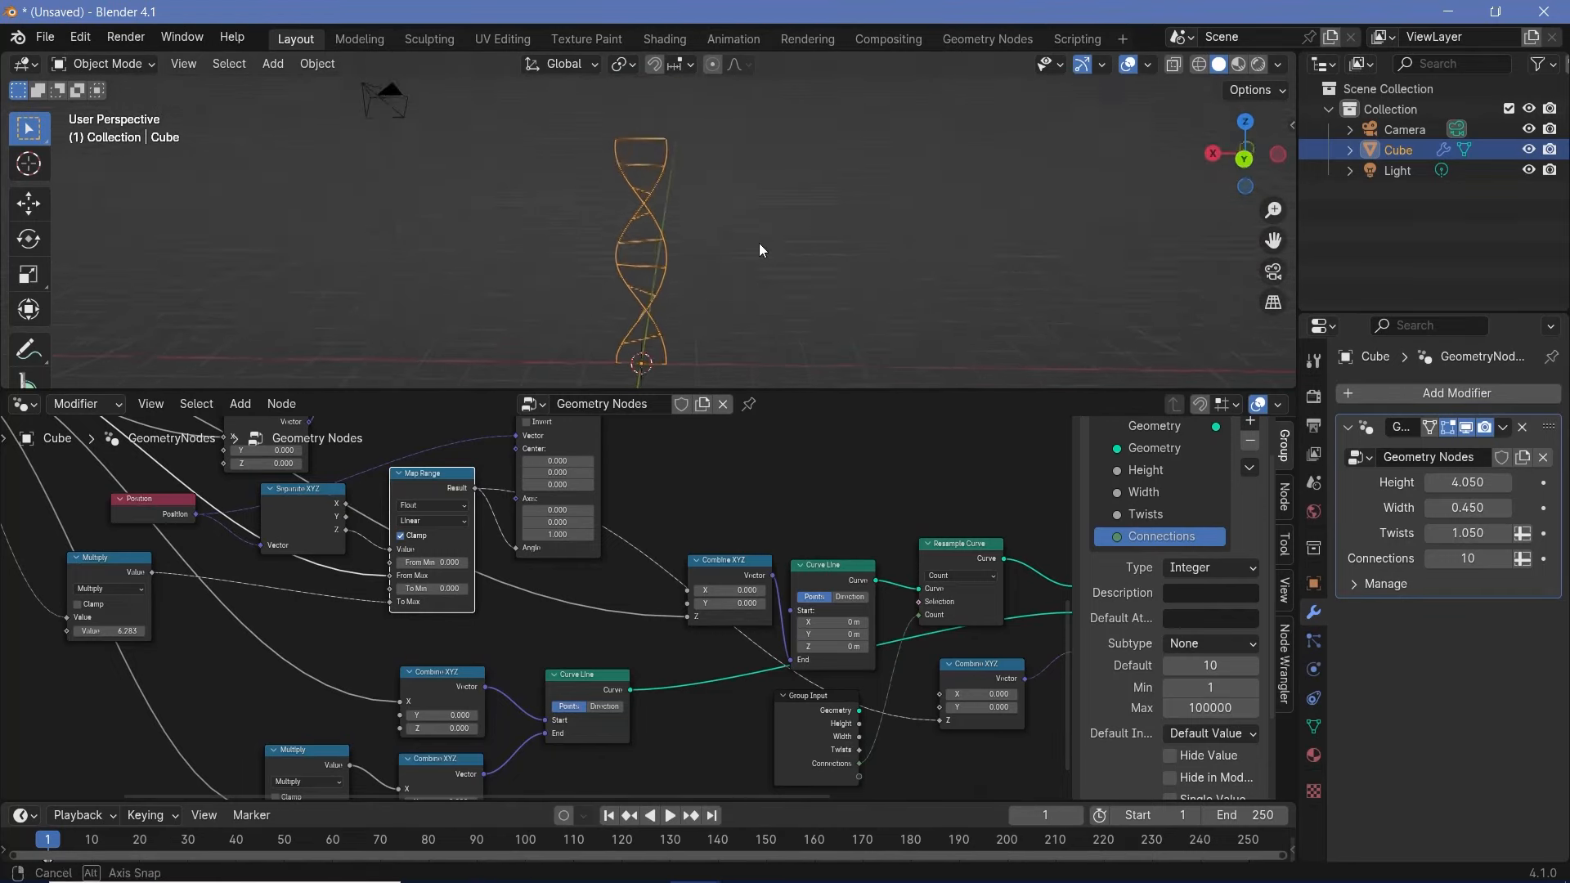
Step: Set Connections to 90 and inspect how closely the rungs follow the twisted strands
{"action": "left_click", "coordinate": [1469, 558]}
{"action": "type", "text": "90"}
{"action": "key", "text": "Return"}
{"action": "scroll", "coordinate": [779, 268], "scroll_direction": "up", "scroll_amount": 3}
{"action": "middle_click_drag", "start_coordinate": [764, 268], "coordinate": [921, 352]}
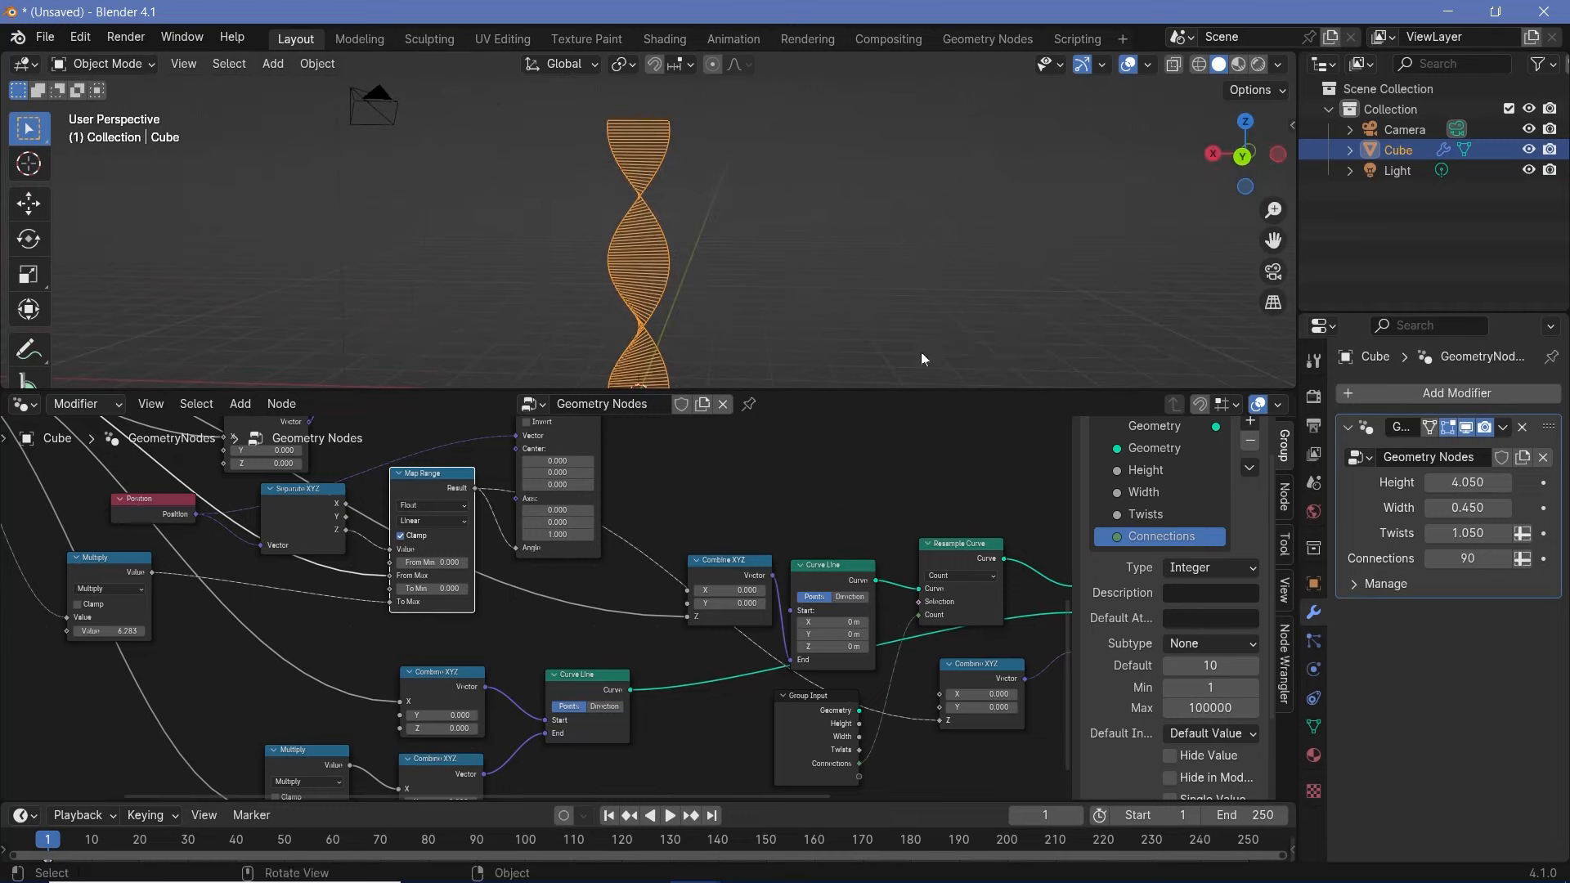
{"action": "scroll", "coordinate": [792, 215], "scroll_direction": "up", "scroll_amount": 3}
{"action": "middle_click_drag", "start_coordinate": [715, 258], "coordinate": [850, 239], "text": "shift"}
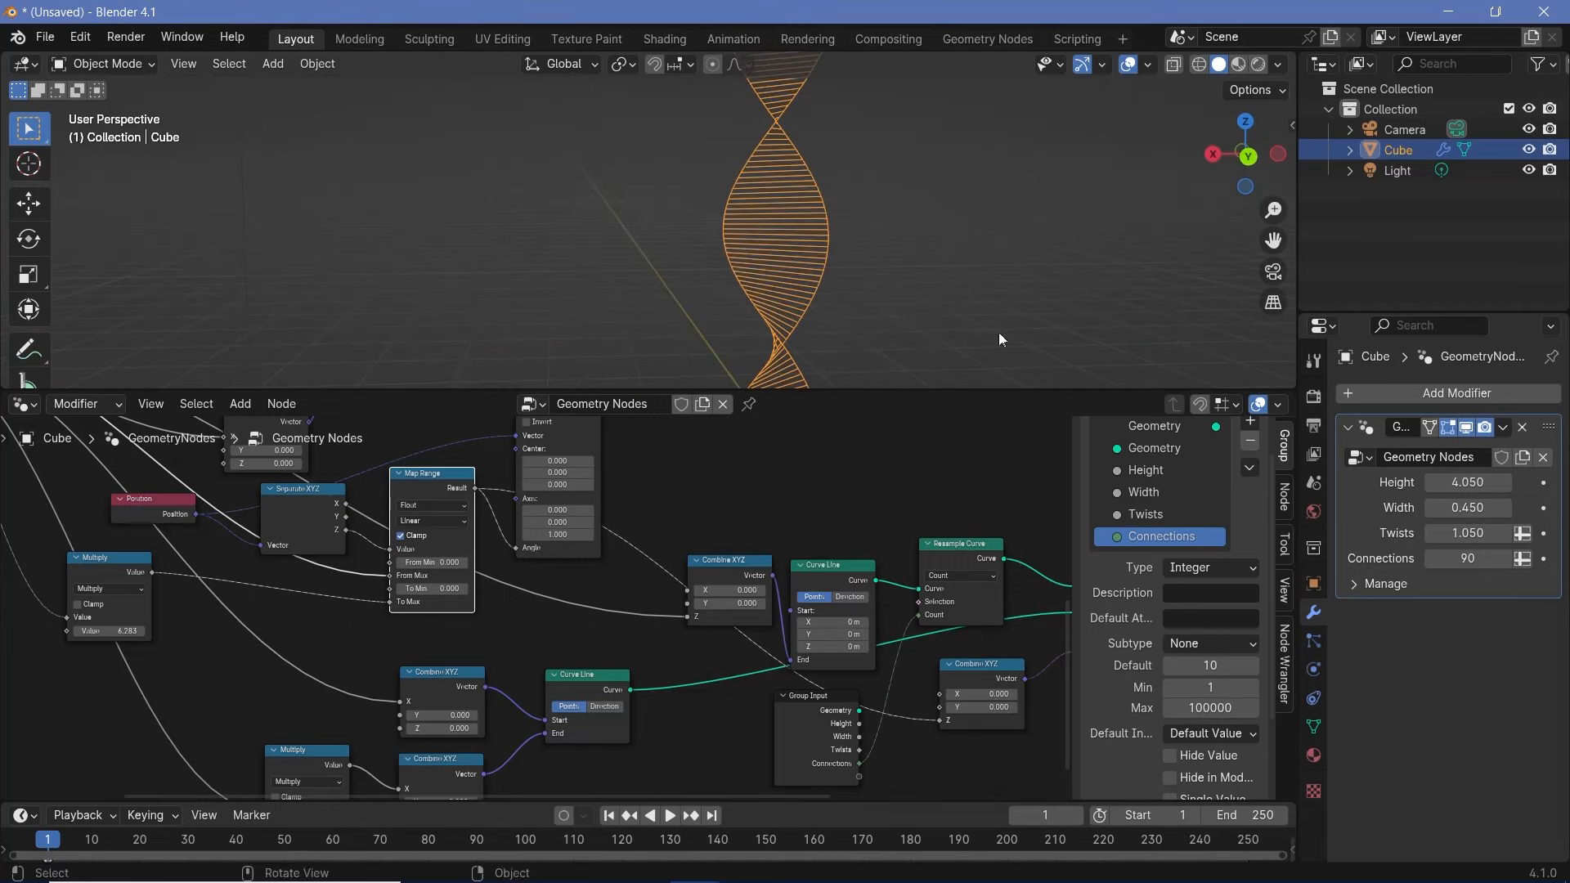
Step: Raise Connections to 180 and inspect the densely filled helix down to its base
{"action": "left_click_drag", "start_coordinate": [1449, 563], "coordinate": [1523, 562]}
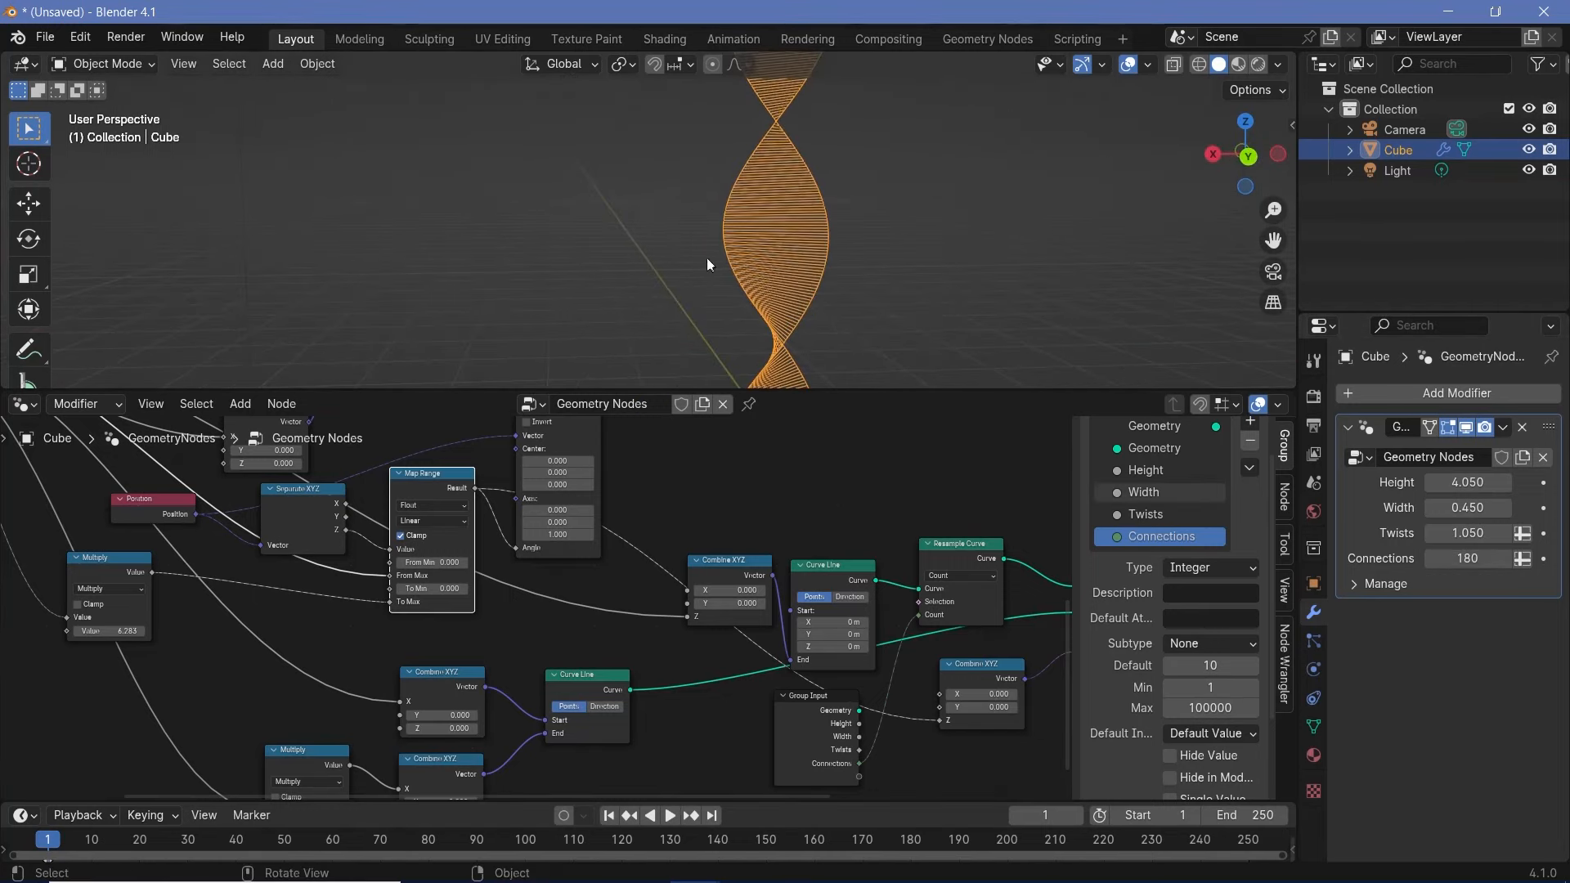
{"action": "scroll", "coordinate": [708, 258], "scroll_direction": "down", "scroll_amount": 4}
{"action": "middle_click_drag", "start_coordinate": [746, 257], "coordinate": [882, 303]}
{"action": "scroll", "coordinate": [843, 251], "scroll_direction": "up", "scroll_amount": 4}
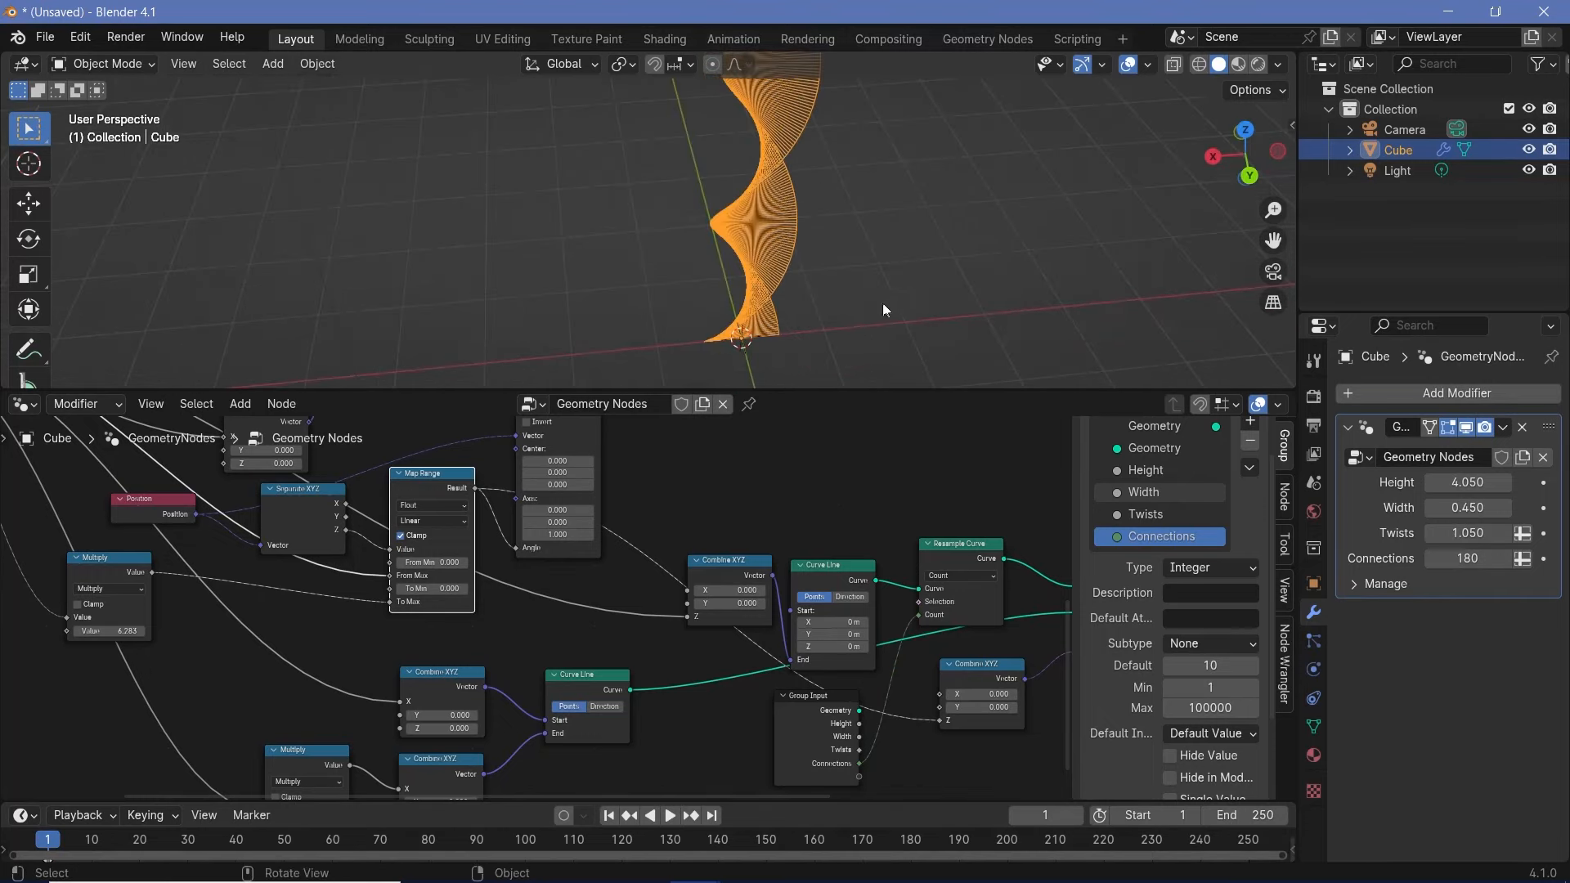
{"action": "left_click", "coordinate": [1127, 64]}
{"action": "left_click", "coordinate": [1119, 65]}
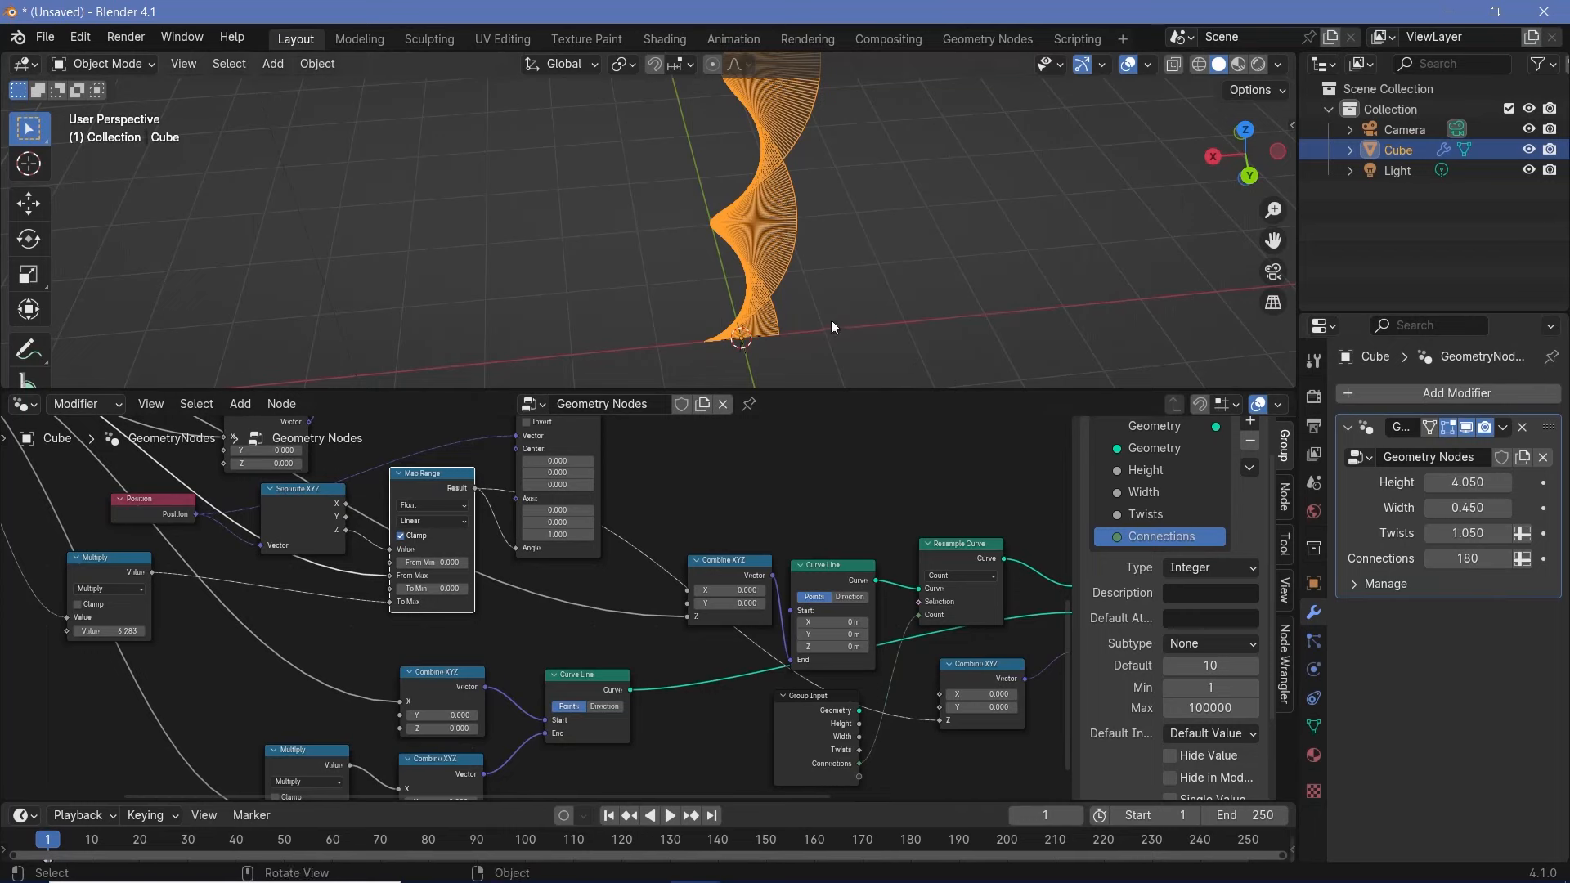
Step: Set Connections to 10 and examine the spaced rungs of the helix up close
{"action": "left_click", "coordinate": [1468, 556]}
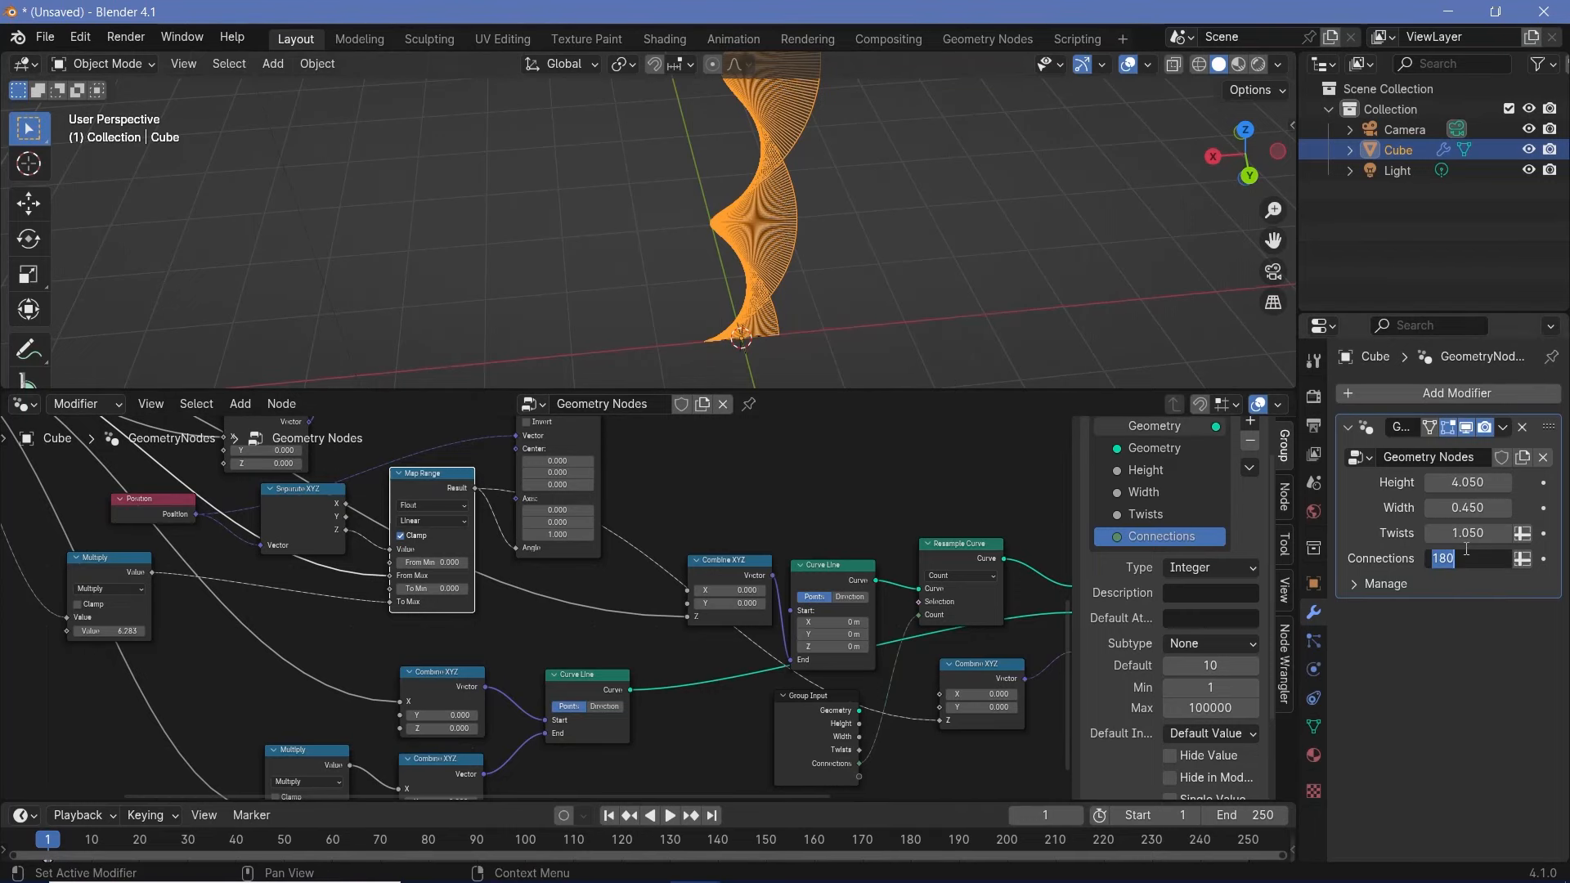
{"action": "type", "text": "10"}
{"action": "key", "text": "Return"}
{"action": "middle_click_drag", "start_coordinate": [921, 248], "coordinate": [849, 173]}
{"action": "middle_click_drag", "start_coordinate": [814, 278], "coordinate": [645, 159]}
{"action": "scroll", "coordinate": [613, 164], "scroll_direction": "up", "scroll_amount": 3}
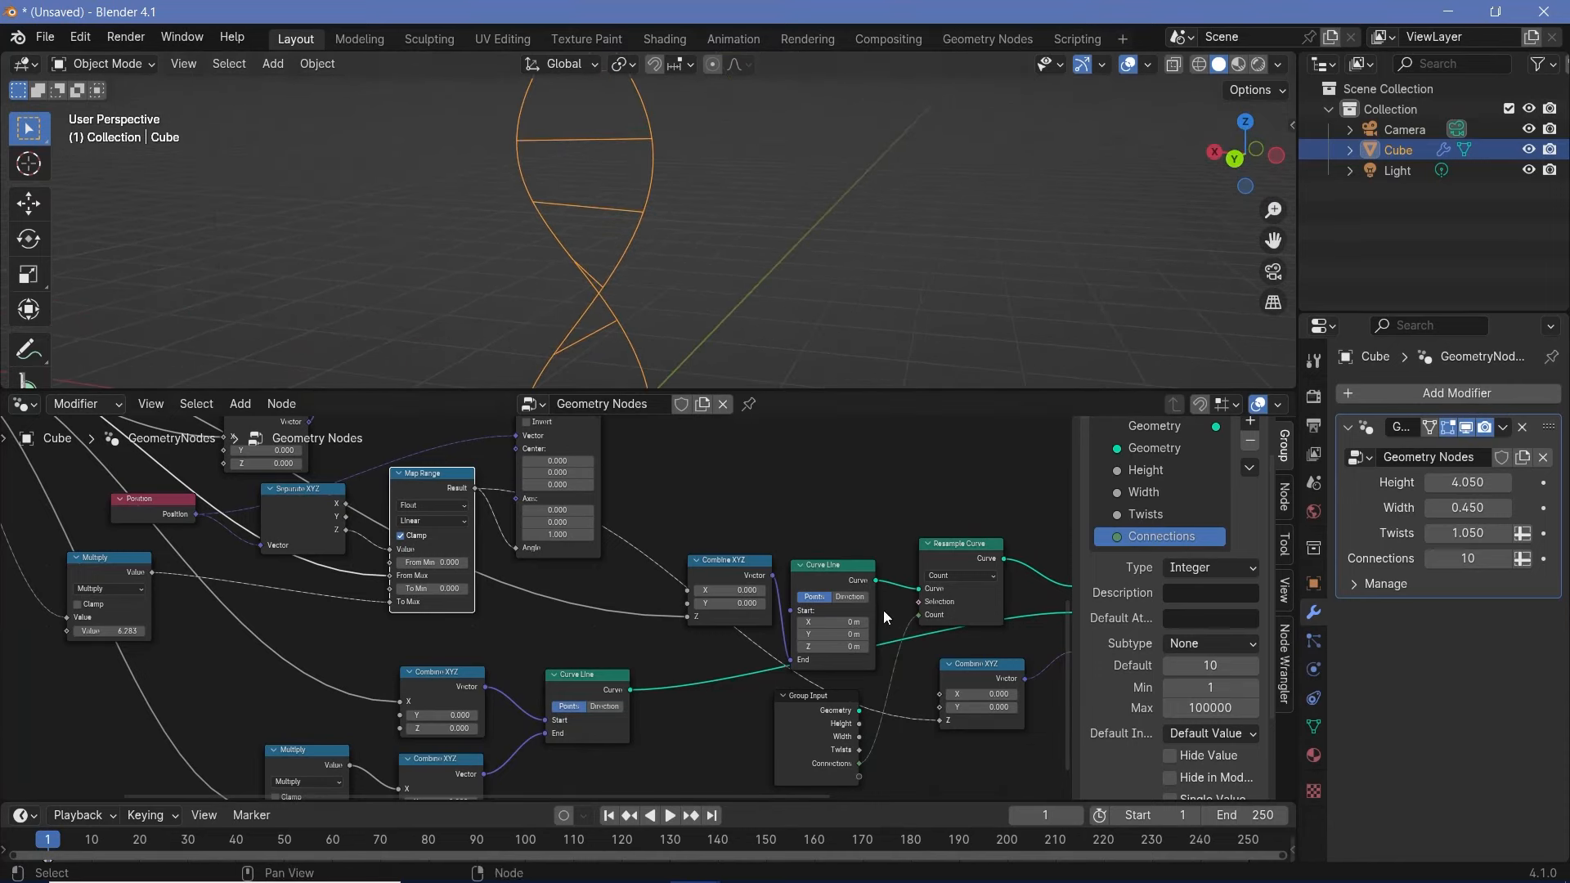
Step: Move the Group Output node far from the helix nodes and reposition Join Geometry to free space between them
{"action": "scroll", "coordinate": [883, 611], "scroll_direction": "down", "scroll_amount": 6}
{"action": "middle_click_drag", "start_coordinate": [883, 611], "coordinate": [458, 691]}
{"action": "left_click_drag", "start_coordinate": [640, 493], "coordinate": [1148, 525]}
{"action": "left_click_drag", "start_coordinate": [536, 485], "coordinate": [631, 506]}
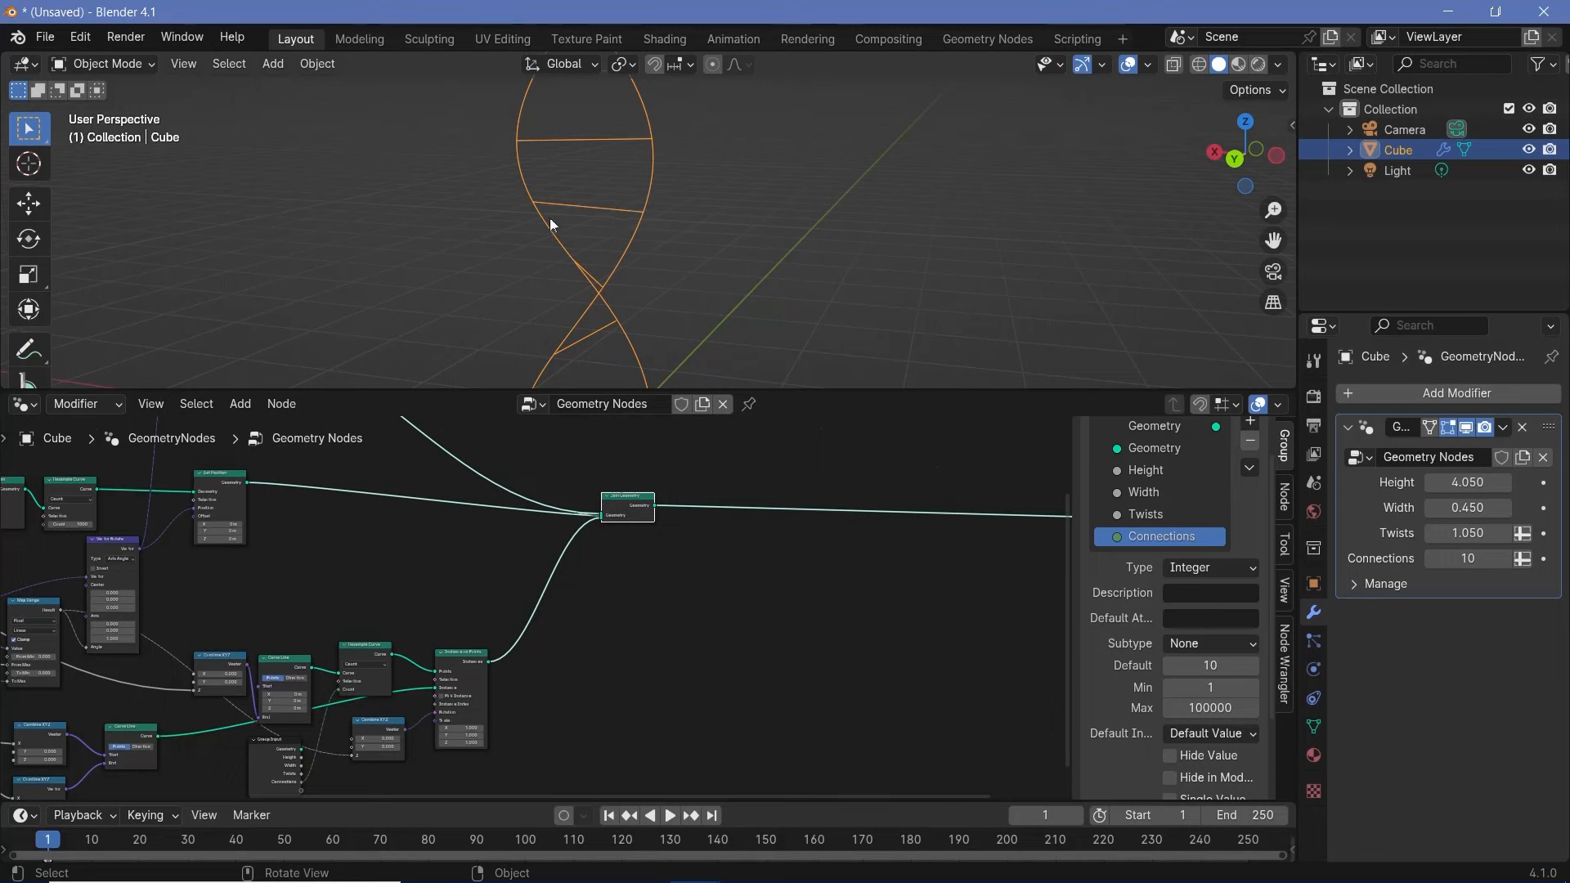
Step: Insert a Curve to Mesh node on the link between Join Geometry and the Group Output
{"action": "key", "text": "shift+a"}
{"action": "mouse_move", "coordinate": [822, 596]}
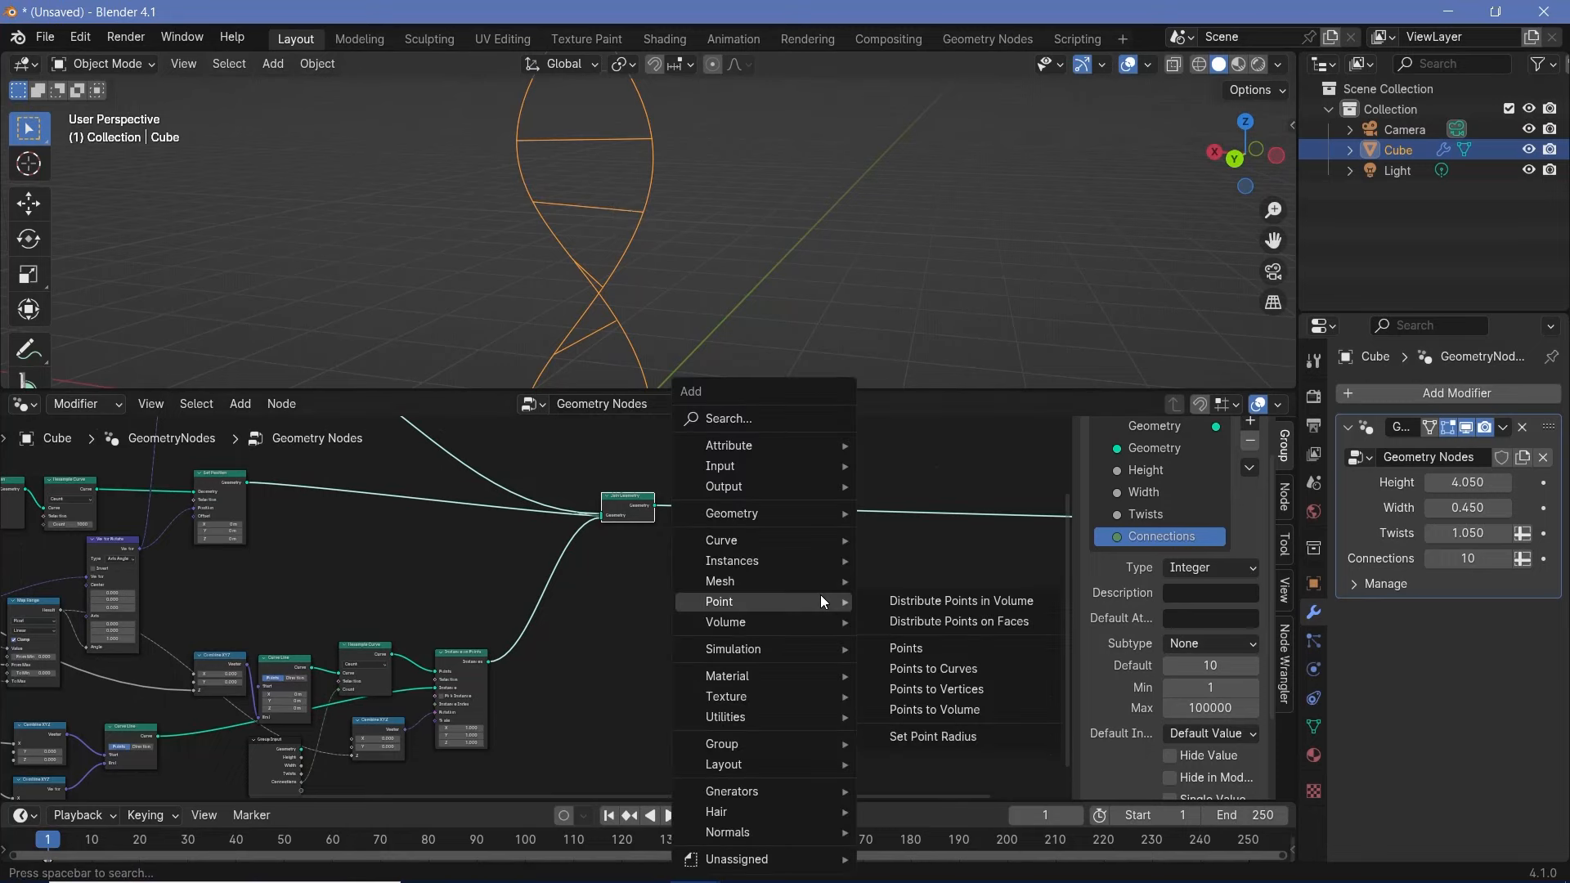
{"action": "type", "text": "c"}
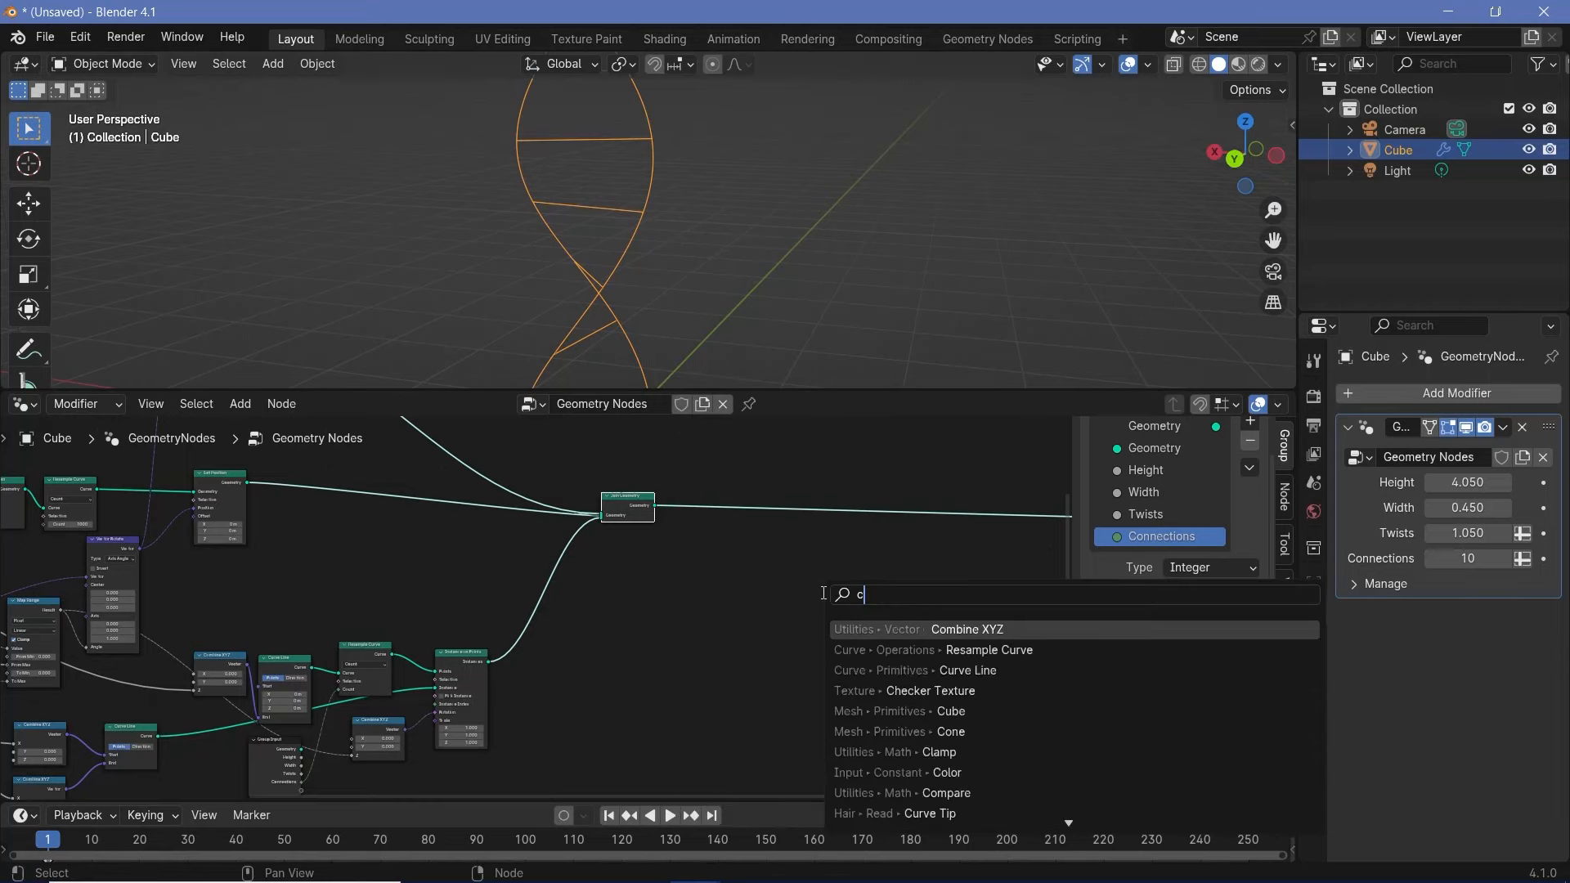
{"action": "type", "text": "urve to"}
{"action": "left_click", "coordinate": [964, 626]}
{"action": "left_click", "coordinate": [727, 470]}
{"action": "left_click_drag", "start_coordinate": [729, 471], "coordinate": [728, 515]}
Step: Add a Curve Circle node below Join Geometry and connect its Curve to Curve to Mesh's Profile Curve
{"action": "scroll", "coordinate": [736, 564], "scroll_direction": "up", "scroll_amount": 3}
{"action": "key", "text": "shift+a"}
{"action": "mouse_move", "coordinate": [738, 567]}
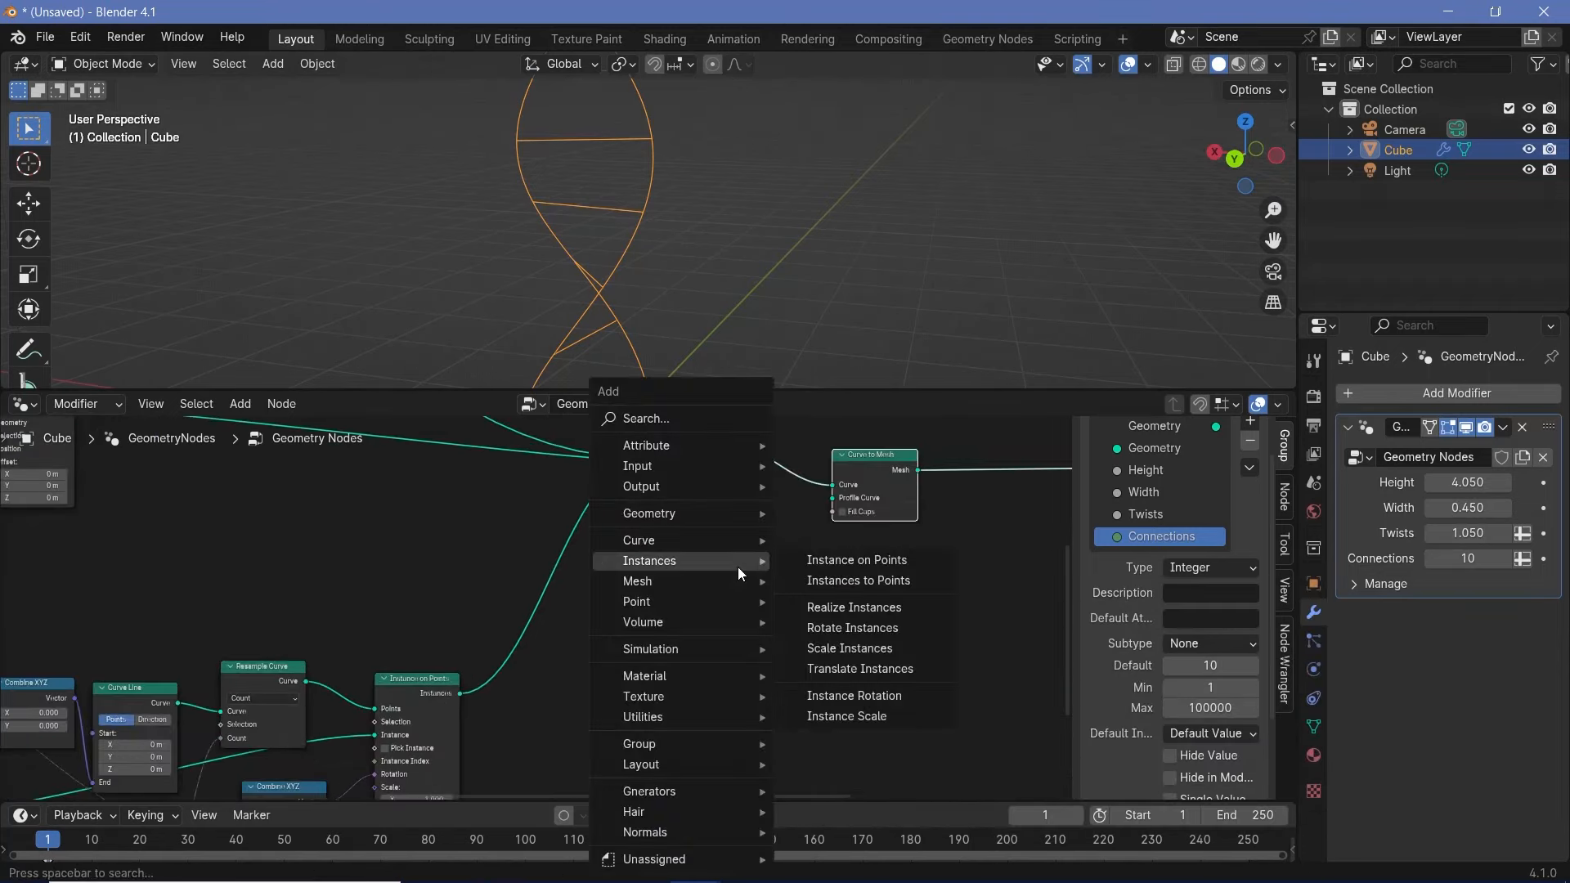
{"action": "type", "text": "curve ci"}
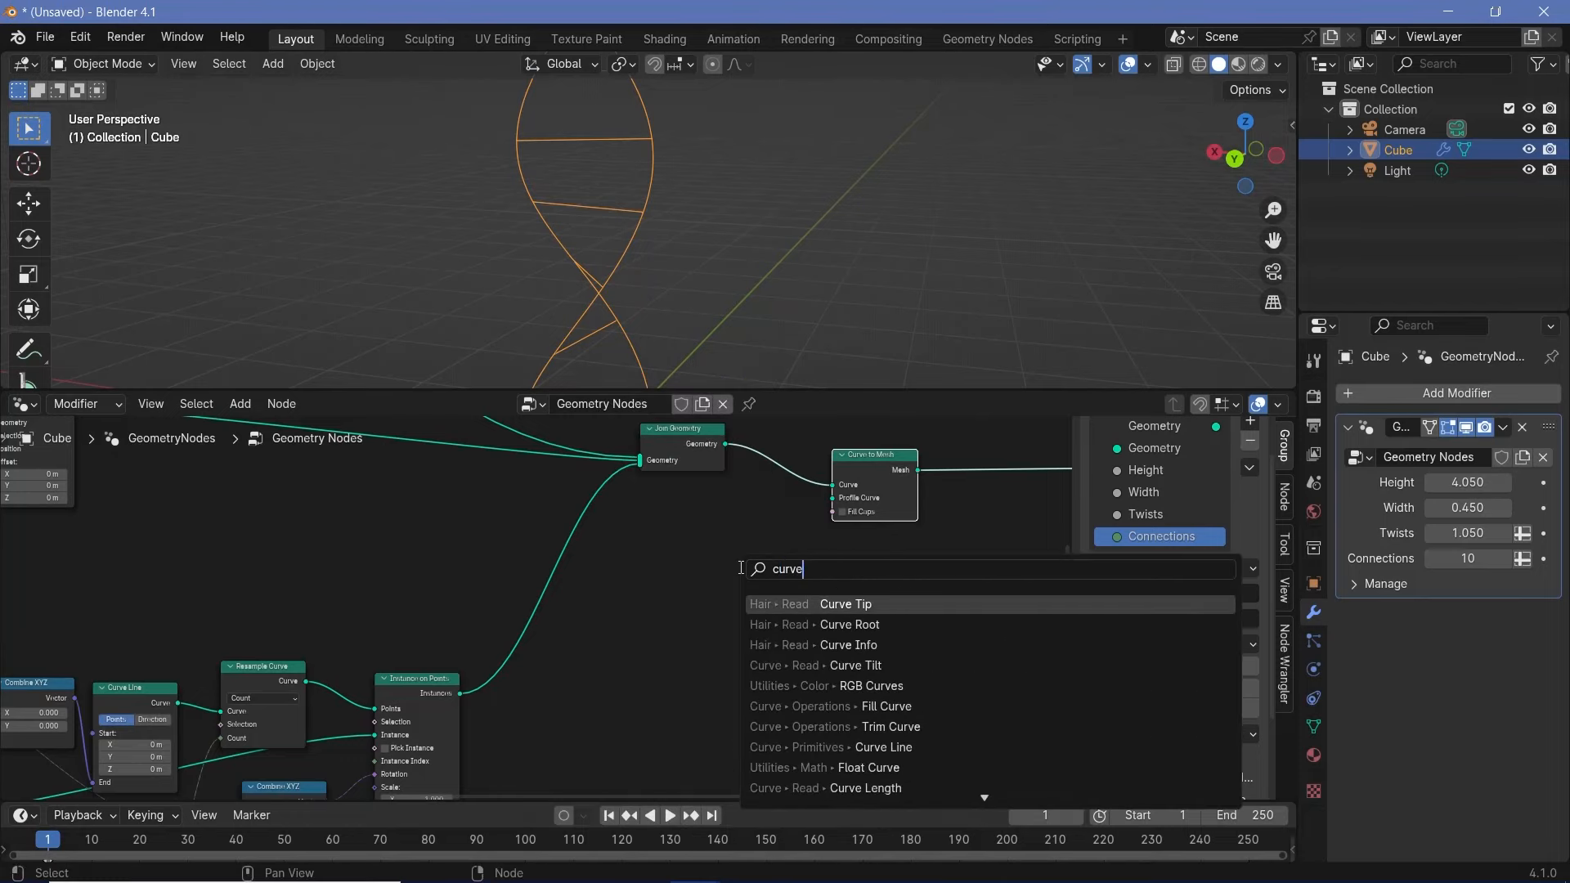
{"action": "key", "text": "Return"}
{"action": "left_click", "coordinate": [685, 508]}
{"action": "left_click_drag", "start_coordinate": [767, 524], "coordinate": [833, 498]}
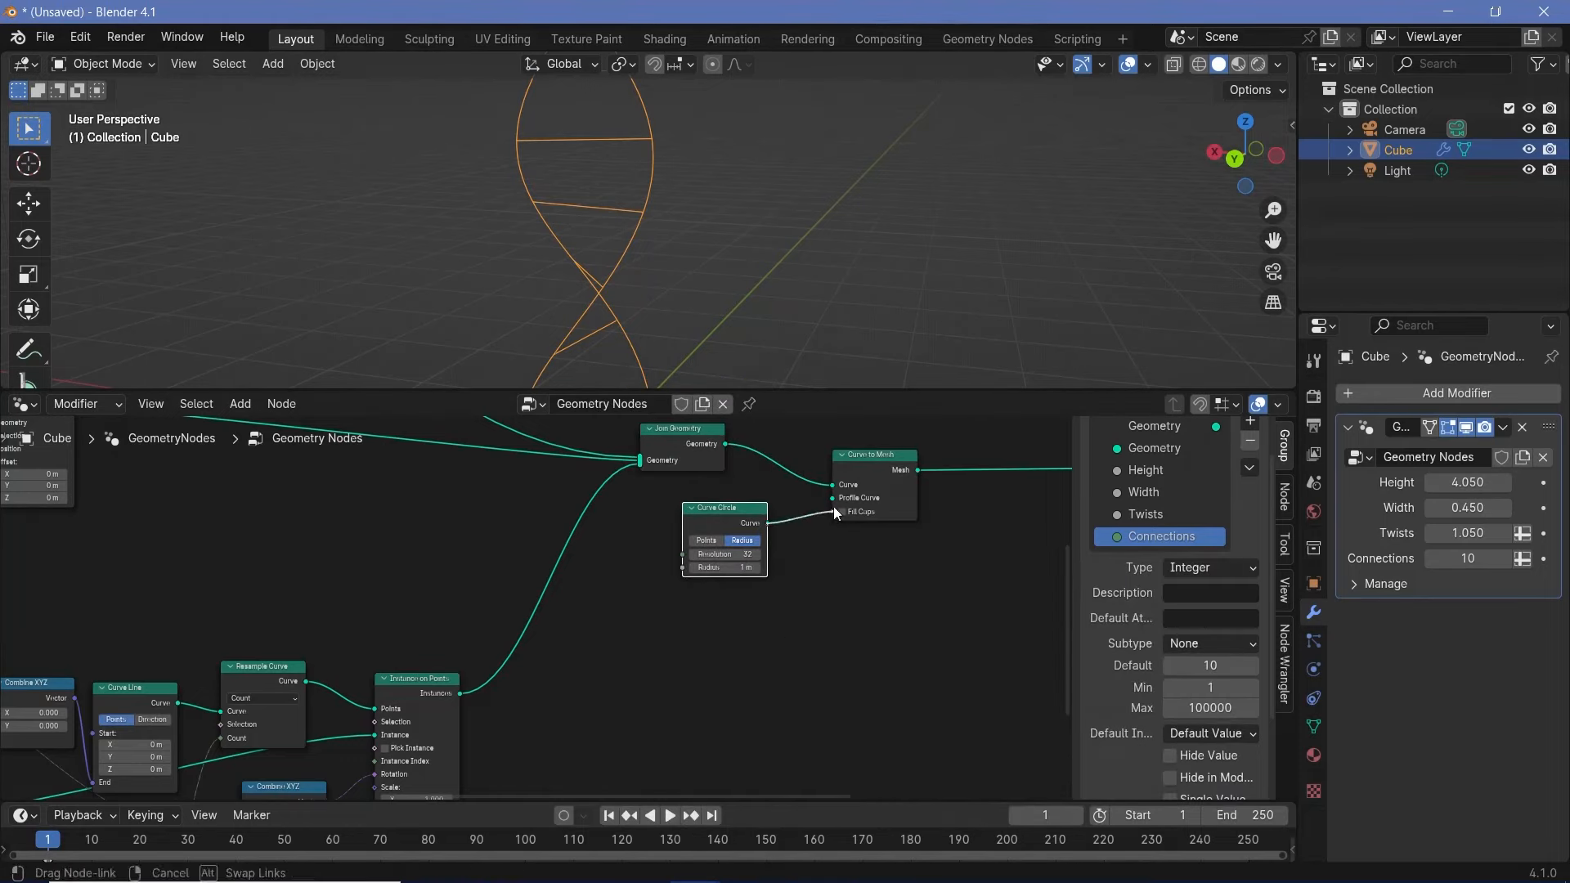
Step: Set the Curve Circle's Radius to 0.01 m and Resolution to 3, and check the tube thickness on the helix
{"action": "scroll", "coordinate": [870, 565], "scroll_direction": "up", "scroll_amount": 2}
{"action": "middle_click_drag", "start_coordinate": [870, 564], "coordinate": [817, 580]}
{"action": "scroll", "coordinate": [817, 580], "scroll_direction": "up", "scroll_amount": 3}
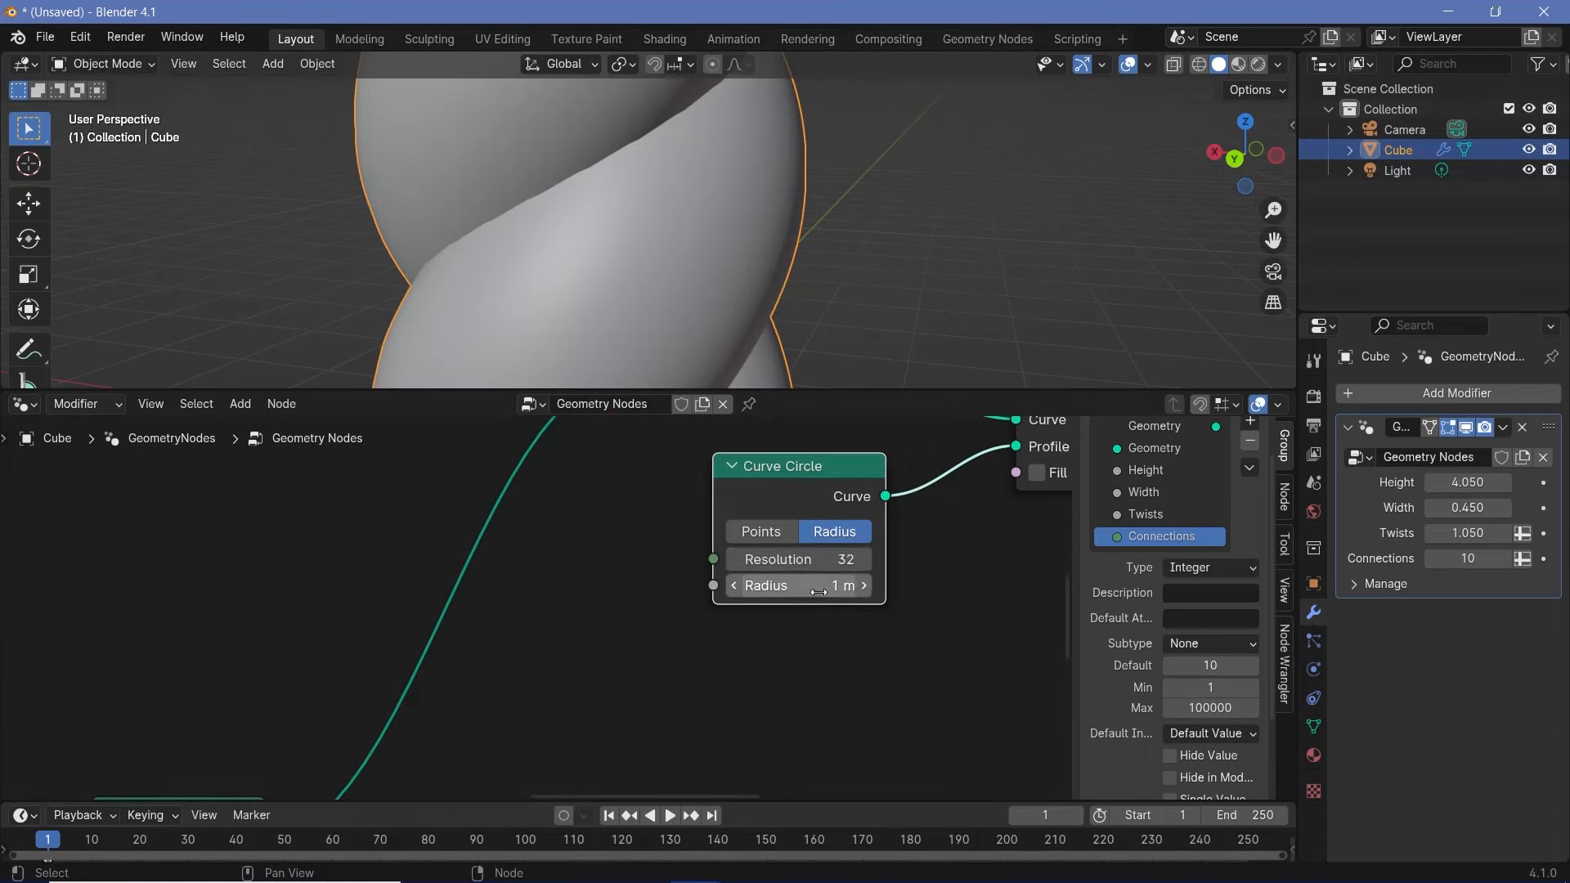
{"action": "left_click", "coordinate": [820, 587]}
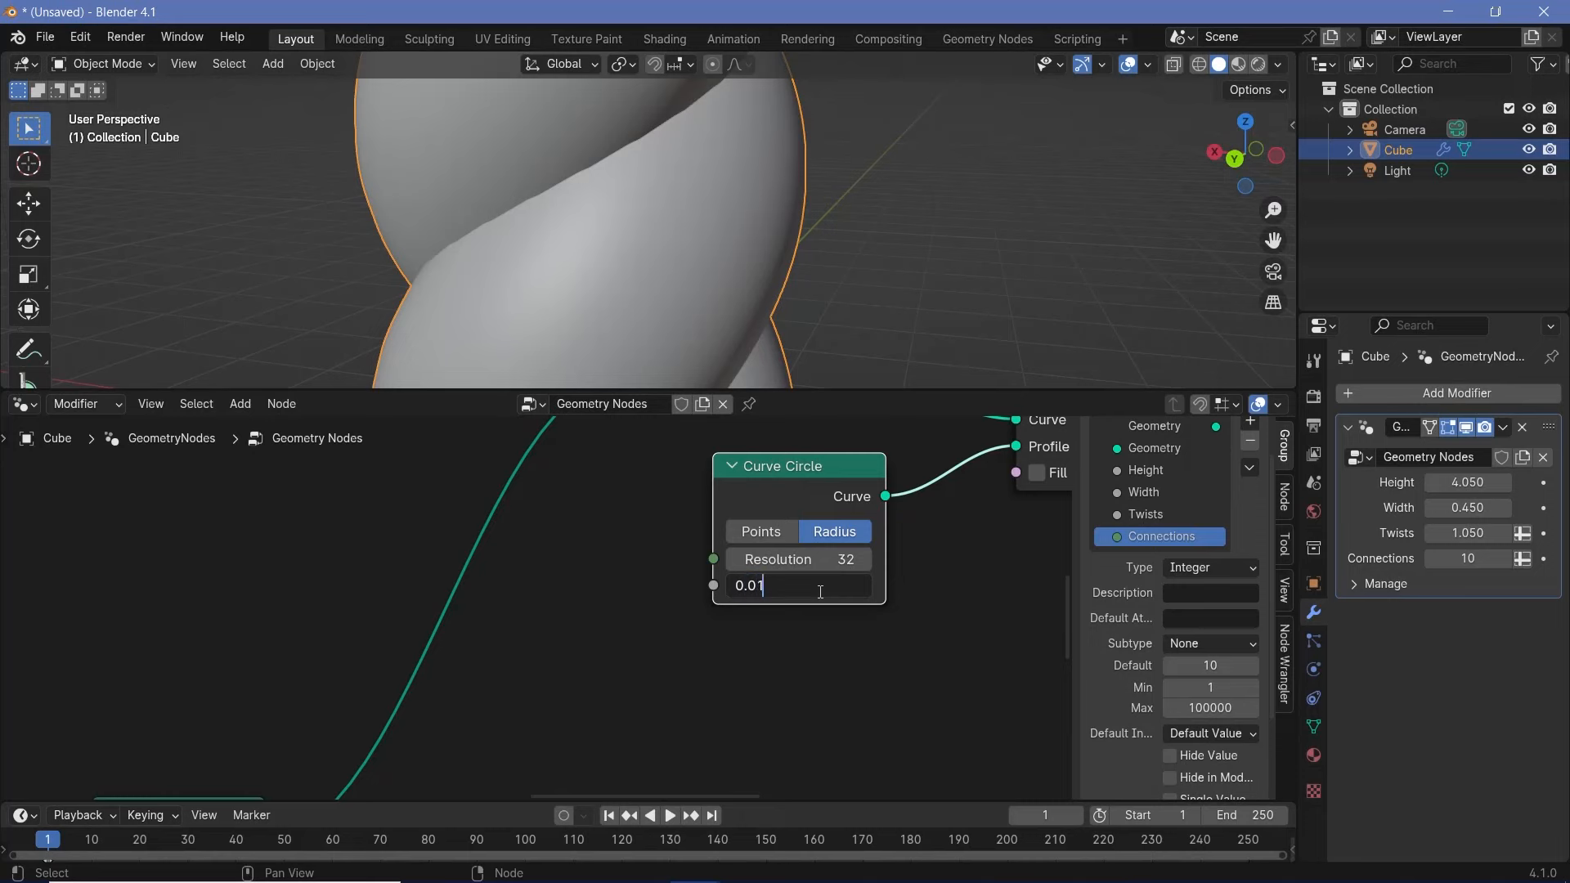
{"action": "key", "text": "Return"}
{"action": "left_click_drag", "start_coordinate": [830, 564], "coordinate": [745, 565]}
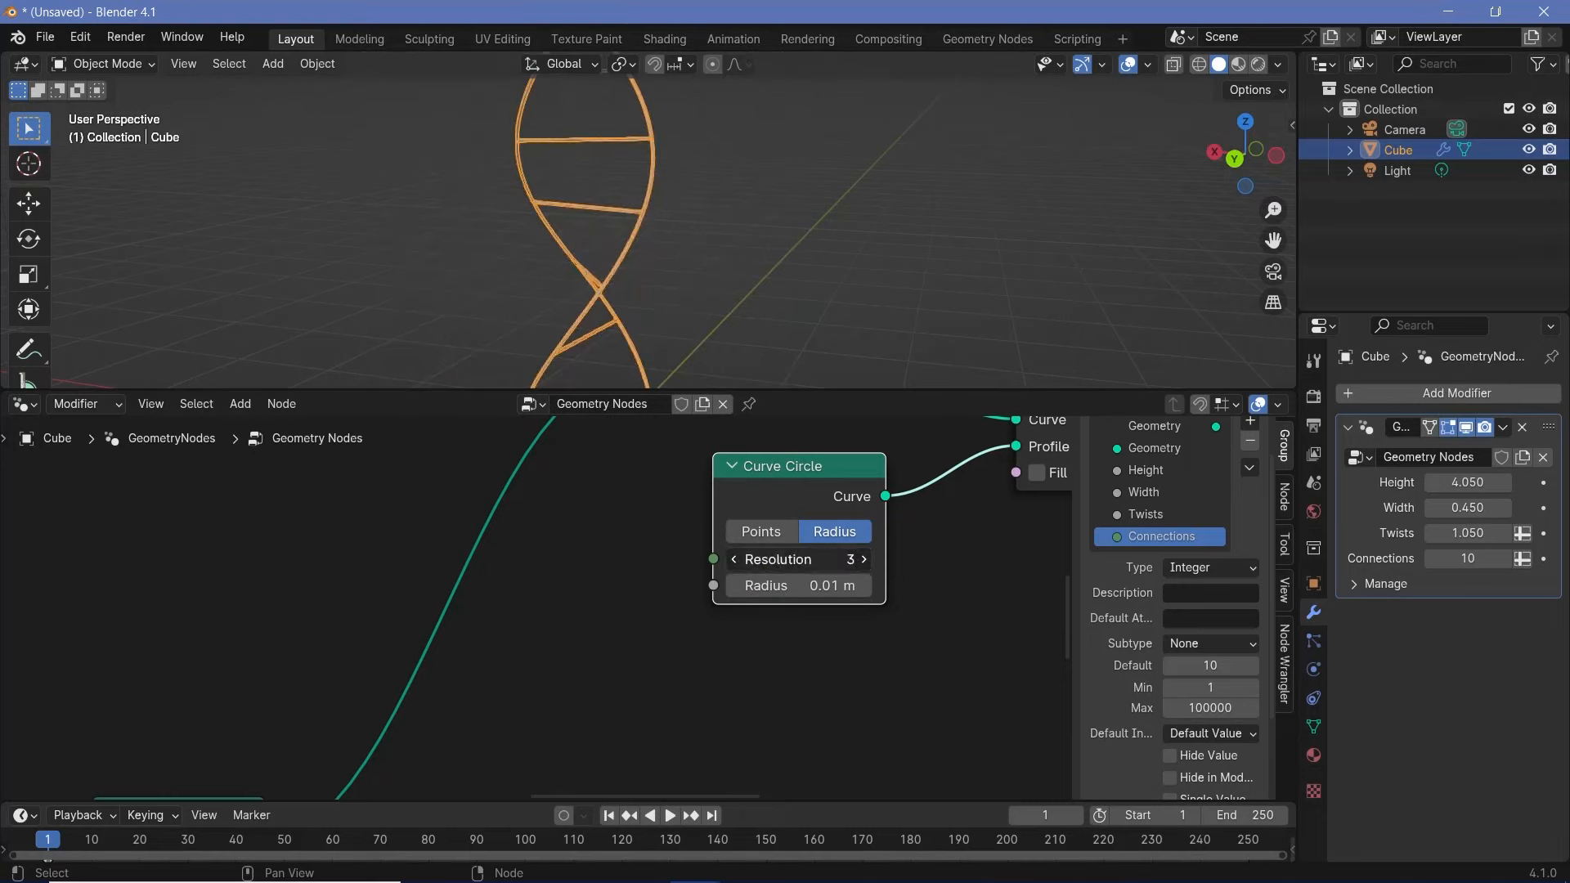
{"action": "middle_click_drag", "start_coordinate": [597, 222], "coordinate": [791, 223]}
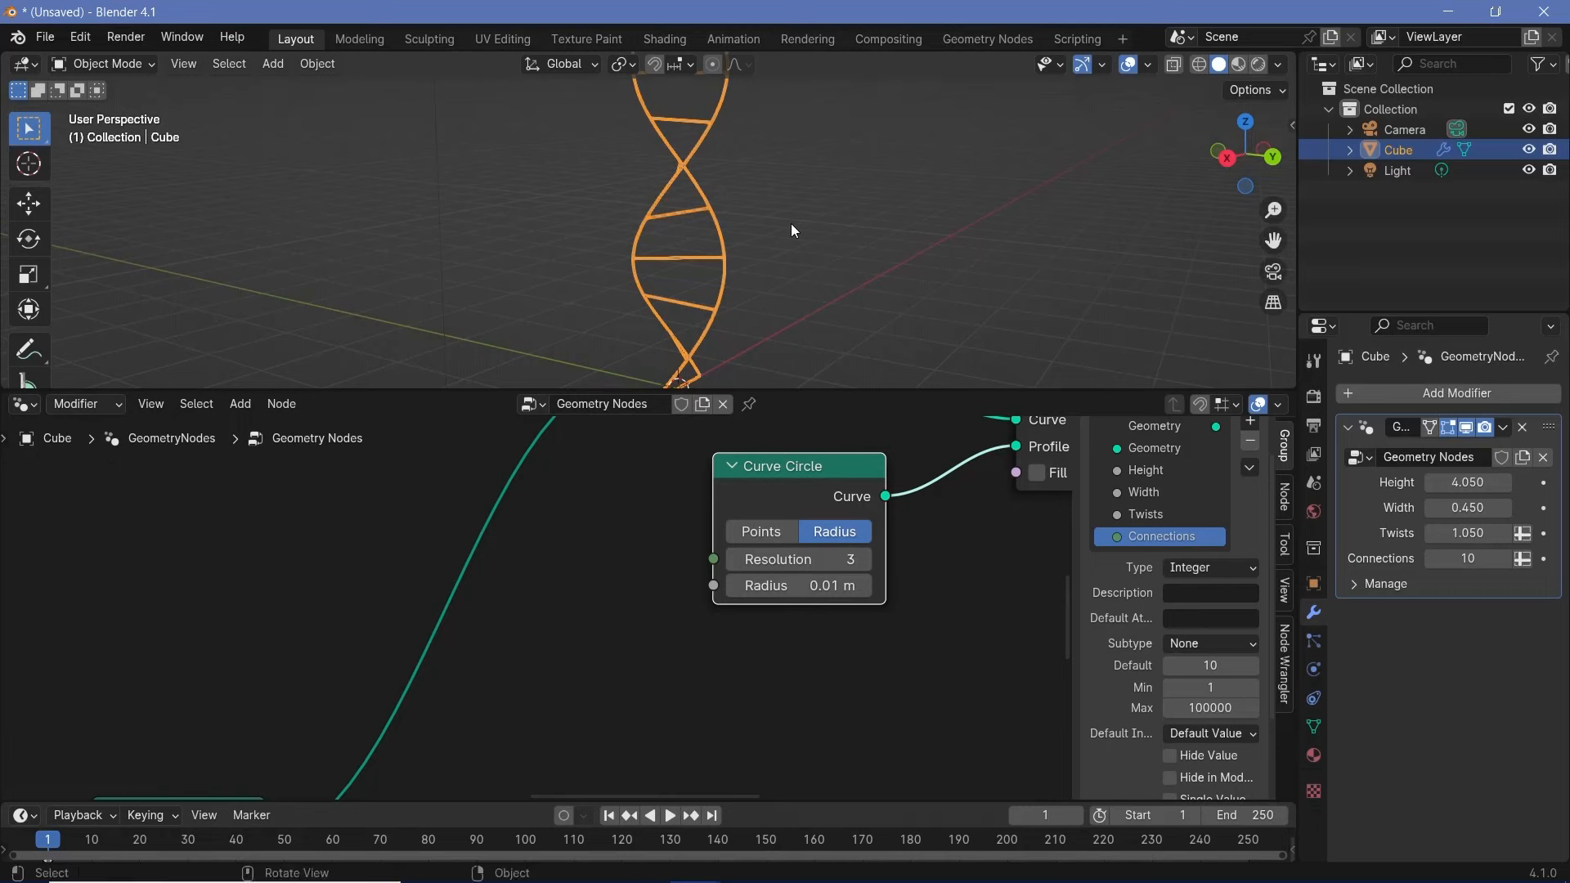
{"action": "scroll", "coordinate": [743, 247], "scroll_direction": "up", "scroll_amount": 6}
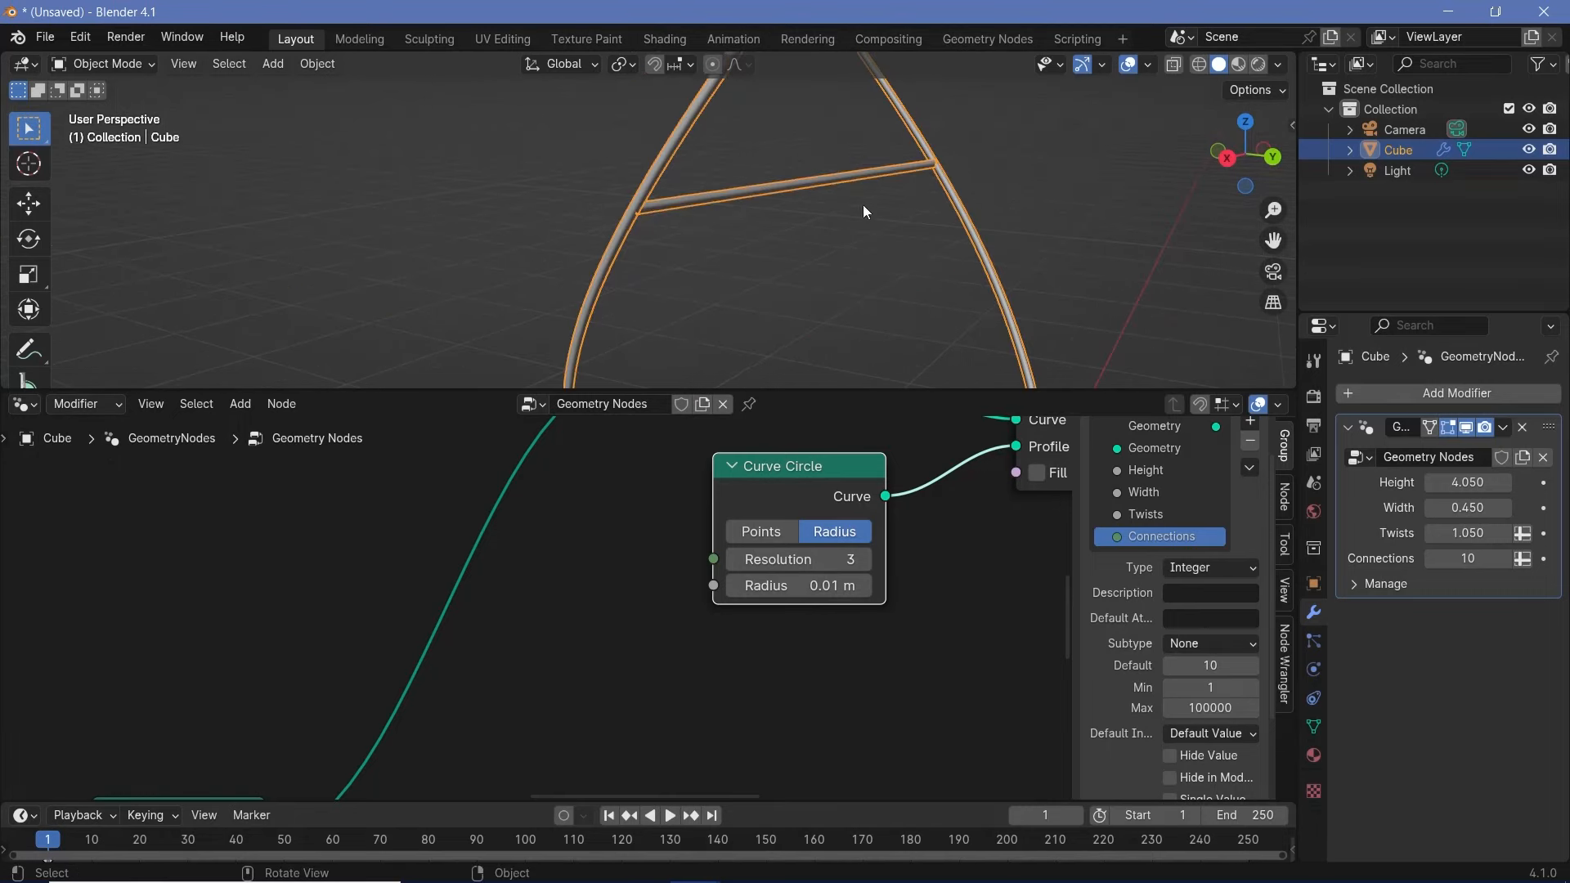
{"action": "scroll", "coordinate": [862, 204], "scroll_direction": "down", "scroll_amount": 4}
{"action": "scroll", "coordinate": [982, 483], "scroll_direction": "down", "scroll_amount": 2}
Step: Insert a Distribute Points on Faces node on the link between Curve to Mesh and the Group Output
{"action": "middle_click_drag", "start_coordinate": [1063, 474], "coordinate": [703, 572]}
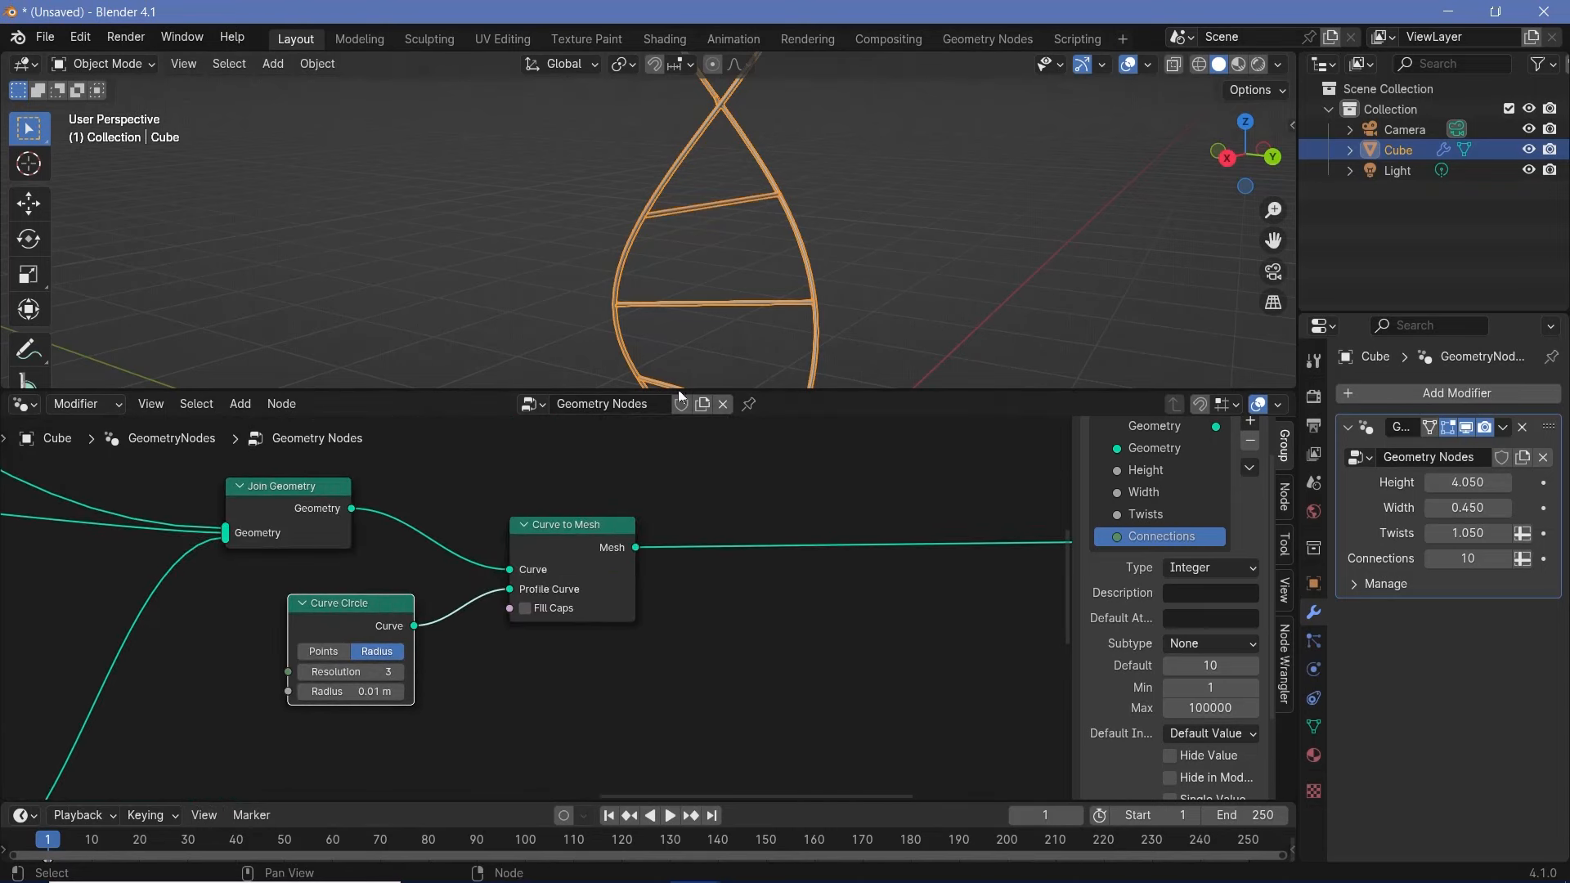
{"action": "middle_click_drag", "start_coordinate": [850, 468], "coordinate": [702, 437]}
{"action": "key", "text": "shift+a"}
{"action": "mouse_move", "coordinate": [700, 581]}
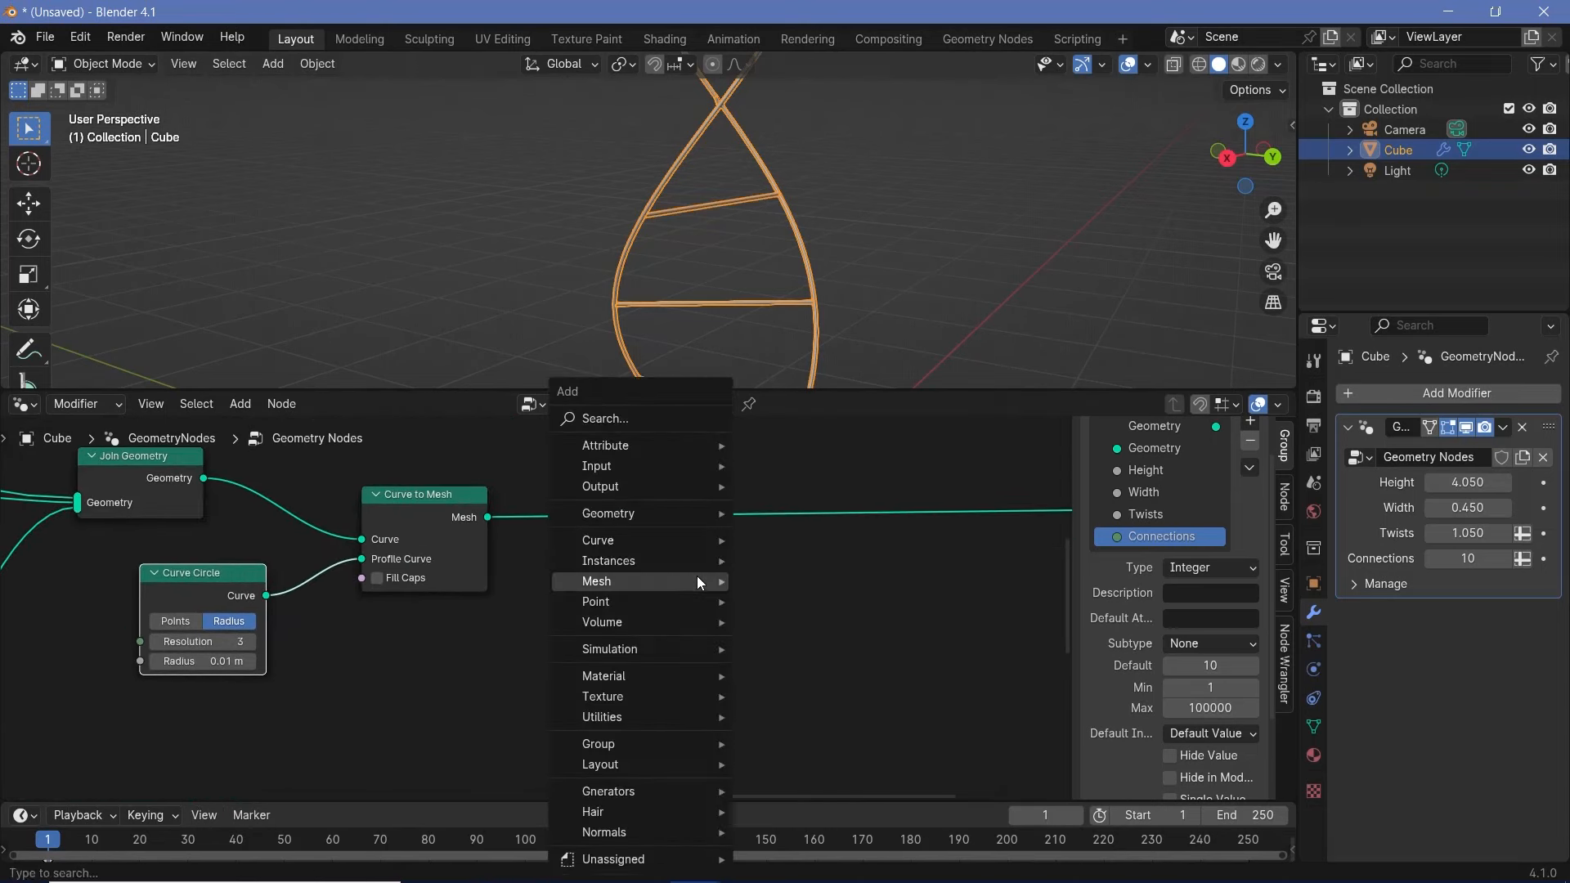
{"action": "type", "text": "dit"}
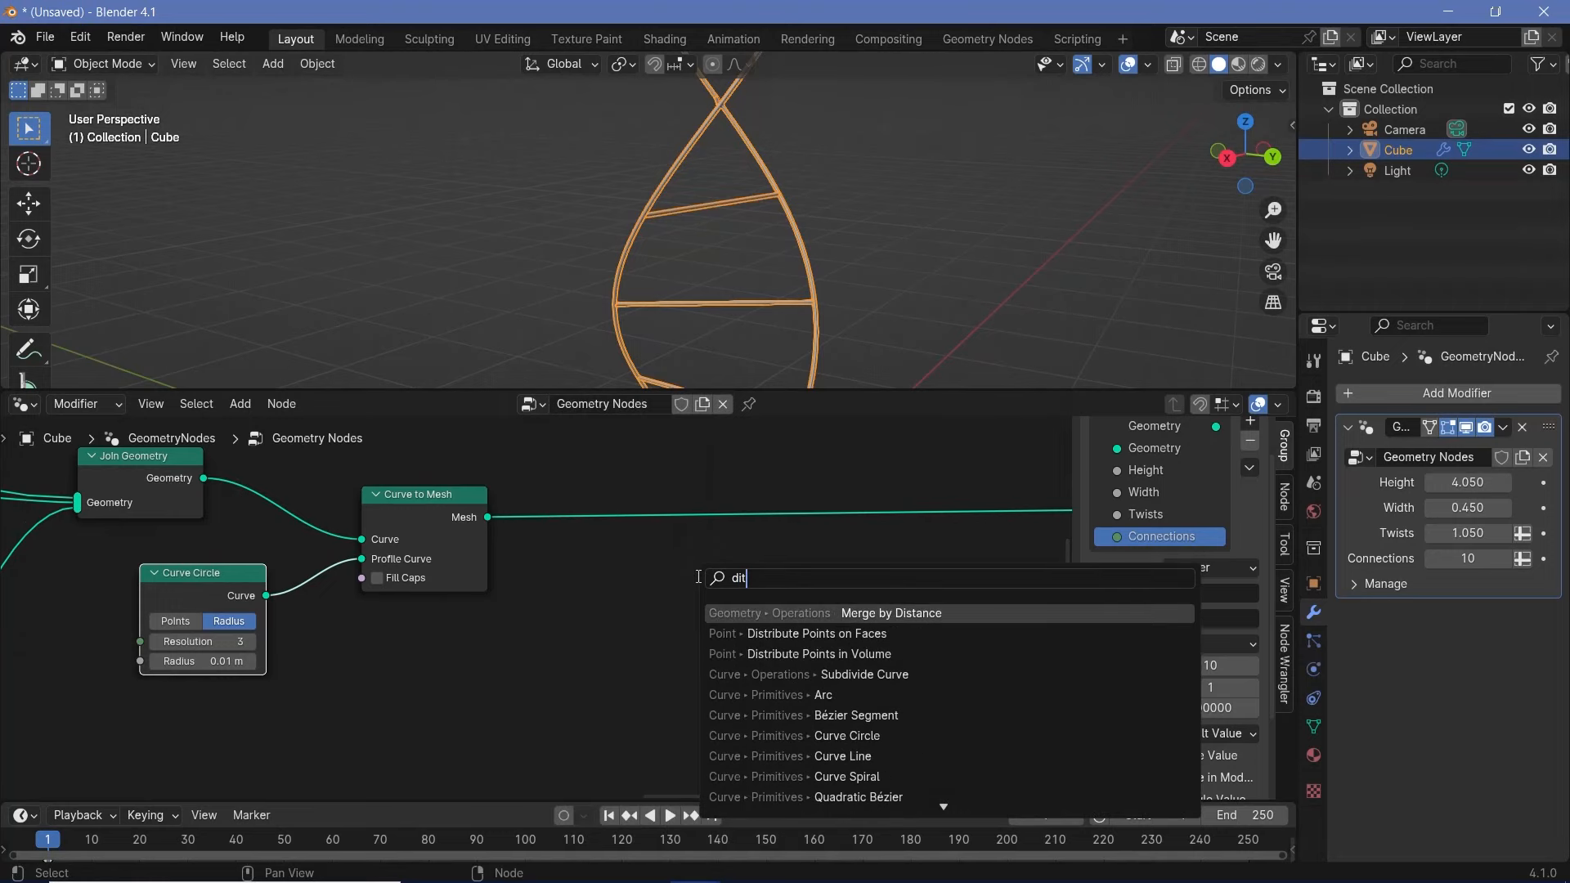
{"action": "type", "text": "ribut"}
{"action": "left_click", "coordinate": [859, 612]}
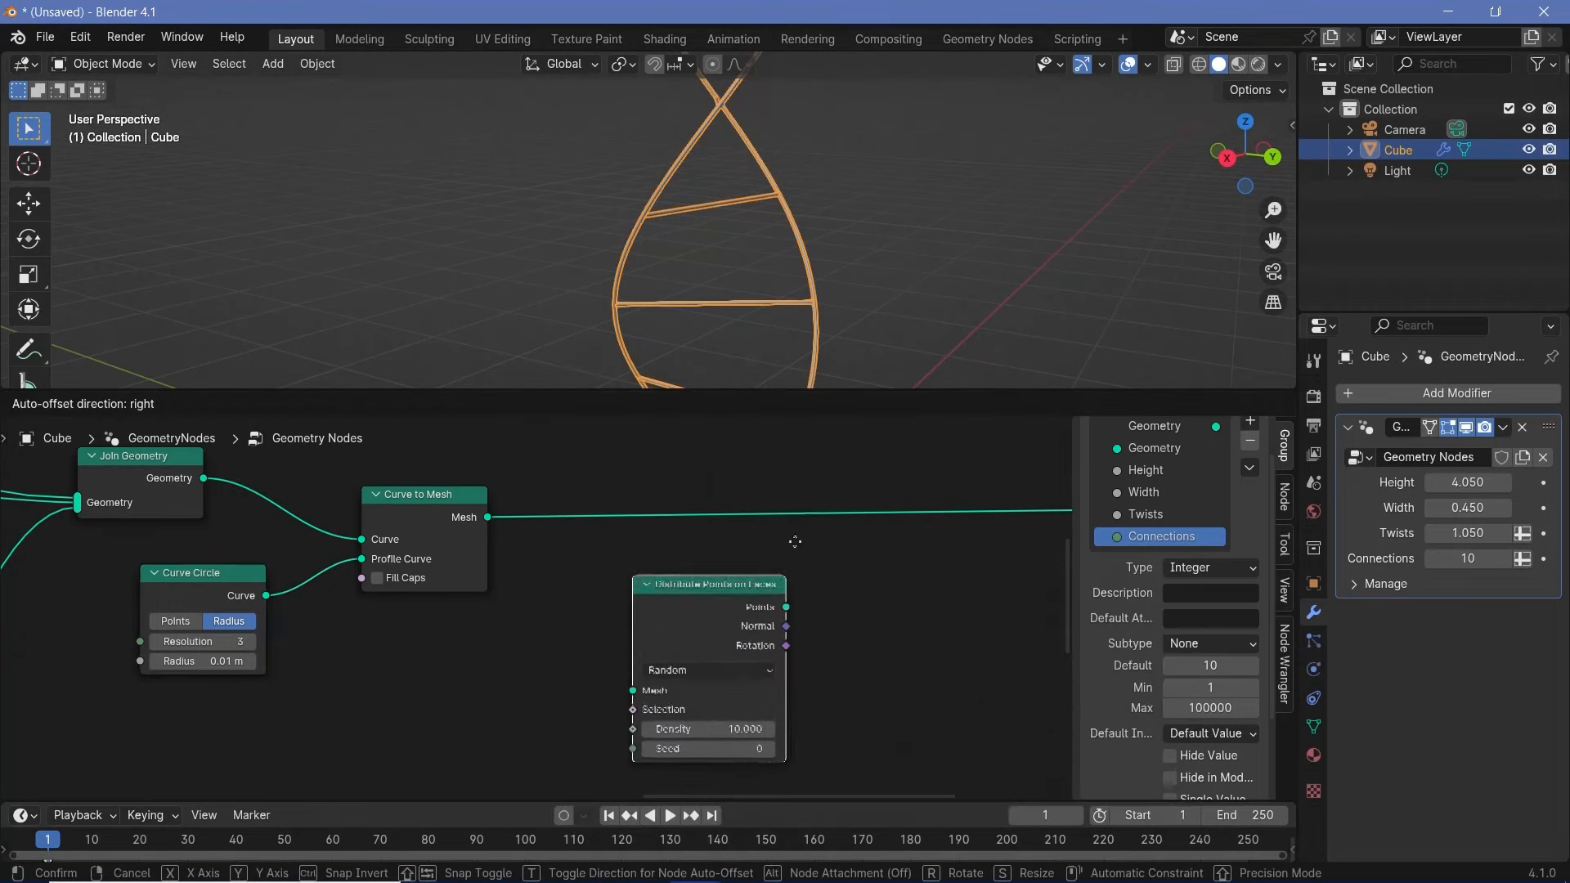
{"action": "left_click", "coordinate": [740, 491]}
Step: Try a Density of 10000 for the distributed points, inspect the helix up close, and reset the Density to its default
{"action": "left_click_drag", "start_coordinate": [757, 634], "coordinate": [826, 634]}
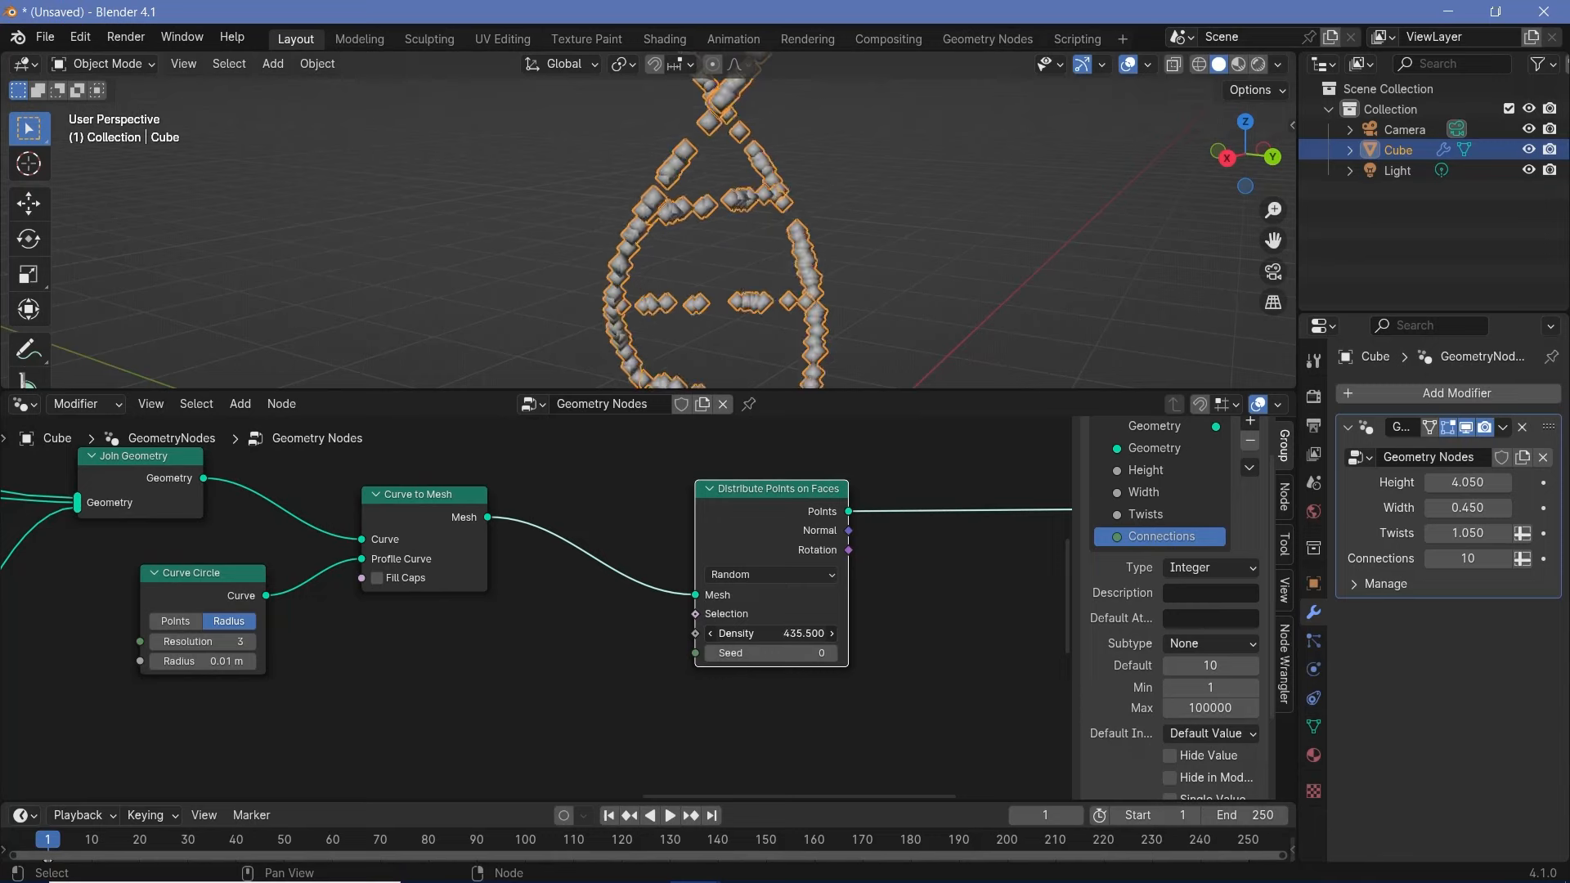
{"action": "left_click", "coordinate": [764, 634]}
{"action": "type", "text": "10000"}
{"action": "key", "text": "Return"}
{"action": "middle_click_drag", "start_coordinate": [793, 280], "coordinate": [596, 318]}
{"action": "scroll", "coordinate": [716, 256], "scroll_direction": "up", "scroll_amount": 8}
{"action": "key", "text": "BackSpace"}
{"action": "scroll", "coordinate": [668, 297], "scroll_direction": "down", "scroll_amount": 6}
{"action": "middle_click_drag", "start_coordinate": [754, 125], "coordinate": [664, 287]}
{"action": "middle_click_drag", "start_coordinate": [724, 206], "coordinate": [675, 265]}
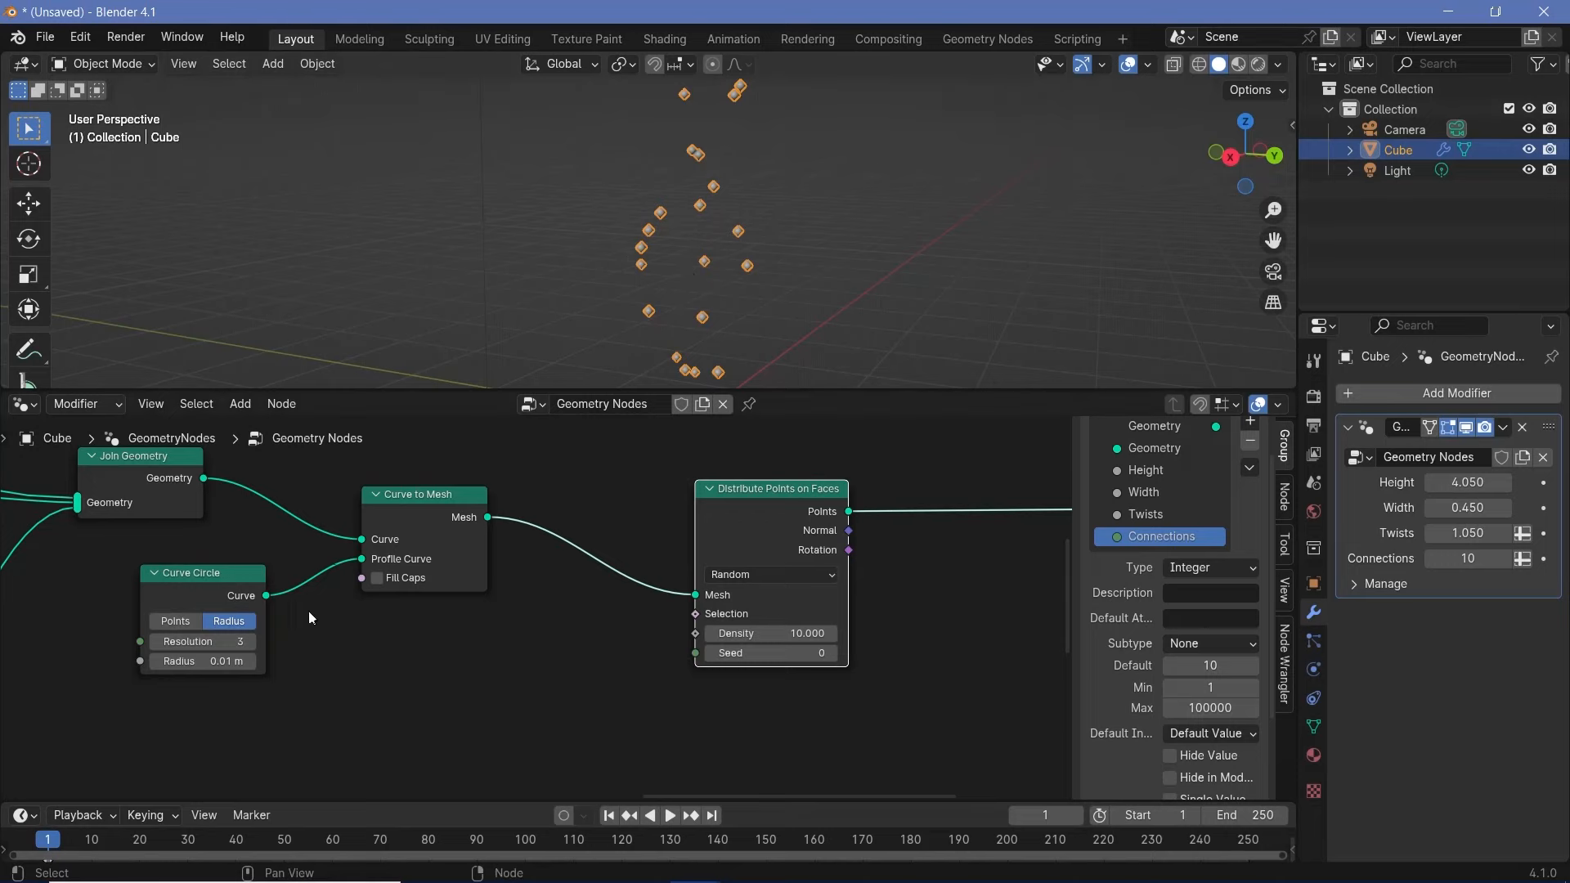
Step: Insert a Realize Instances node between the rungs' Instance on Points node and Join Geometry
{"action": "scroll", "coordinate": [307, 611], "scroll_direction": "down", "scroll_amount": 3}
{"action": "middle_click_drag", "start_coordinate": [308, 611], "coordinate": [729, 532]}
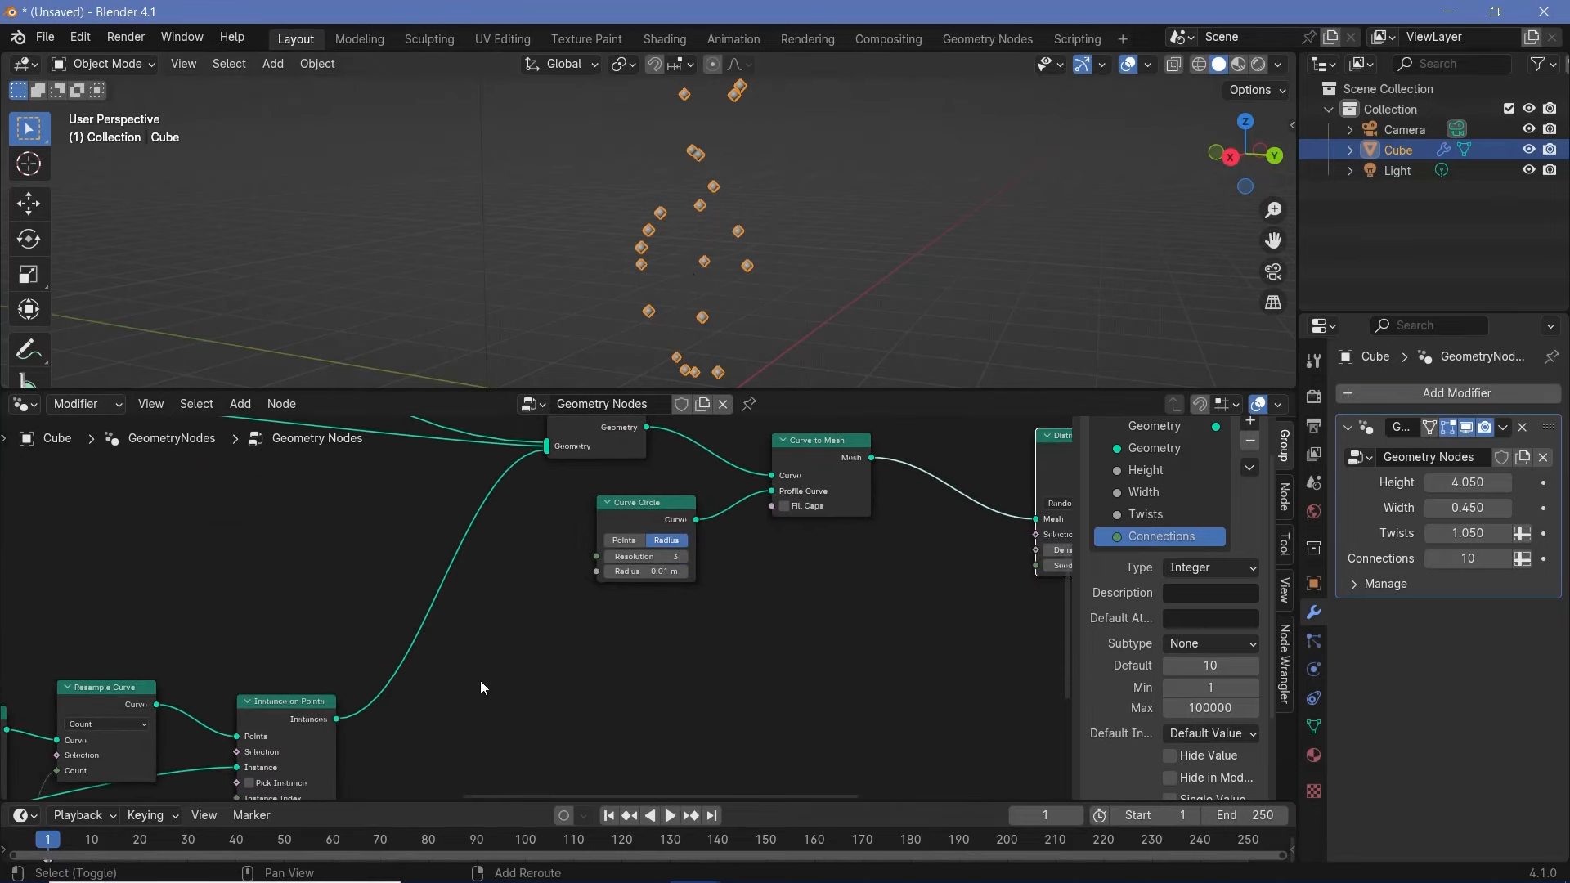
{"action": "key", "text": "shift+a"}
{"action": "type", "text": "reali"}
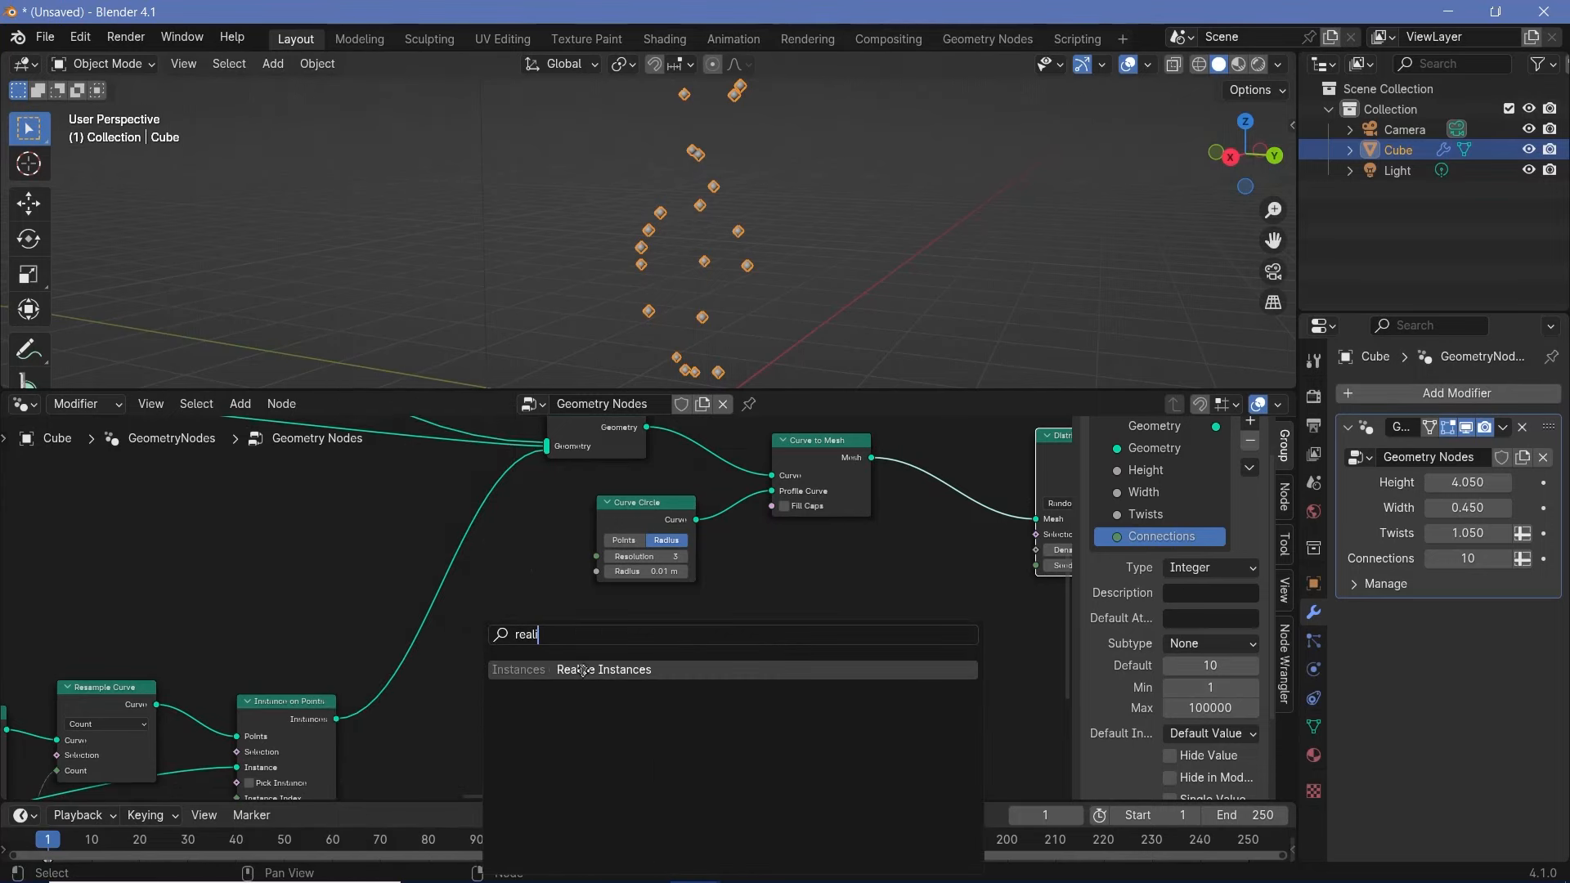
{"action": "left_click", "coordinate": [583, 670]}
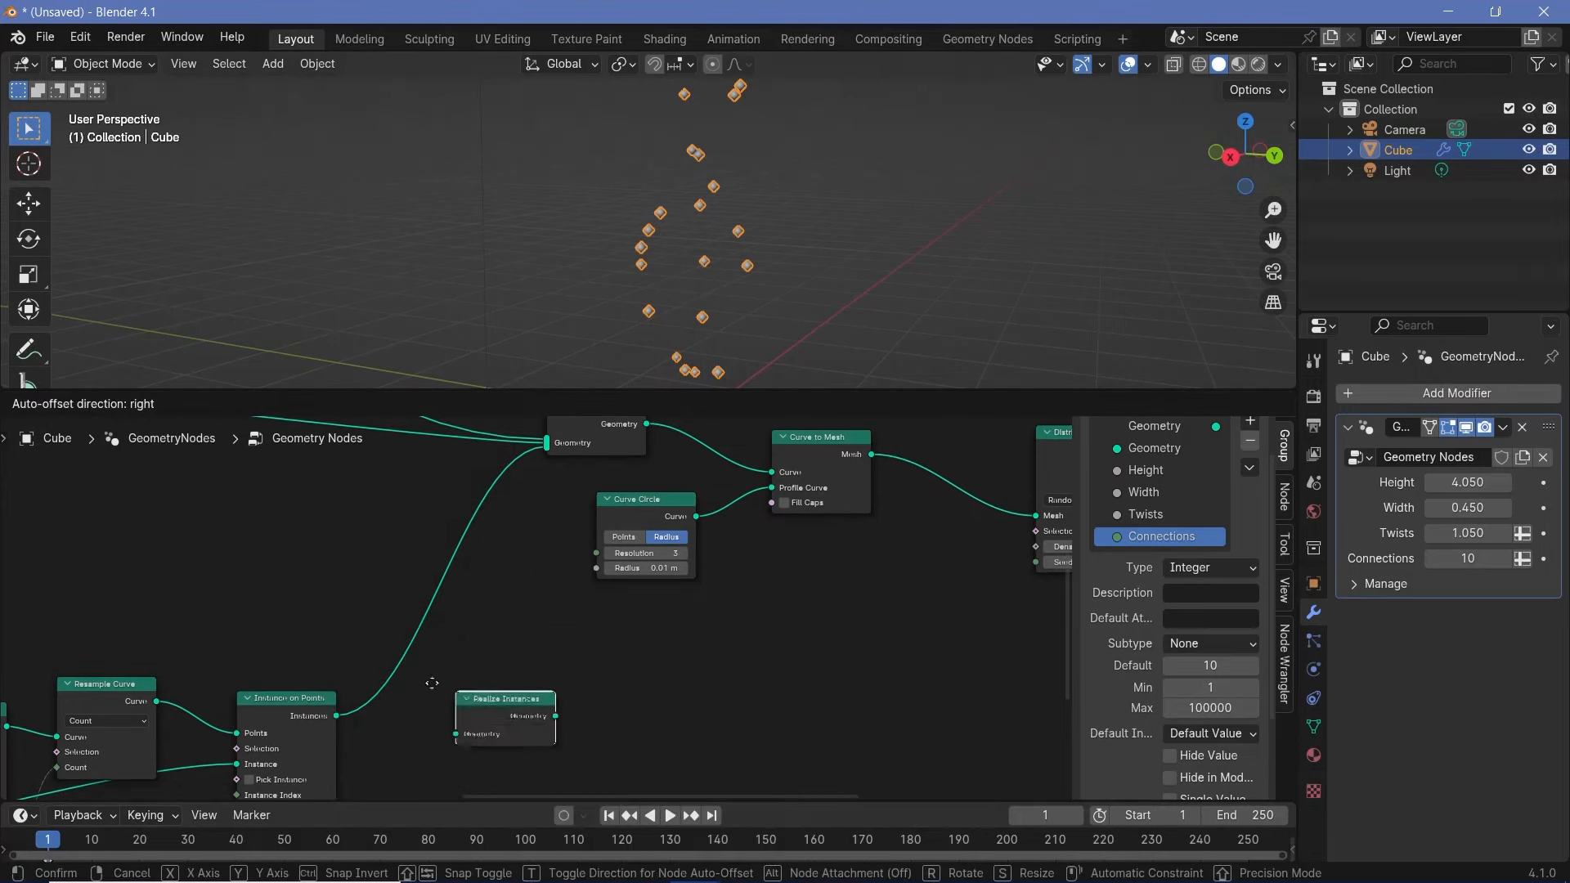
{"action": "left_click", "coordinate": [405, 614]}
Step: Set the Density of Distribute Points on Faces to 10000 and inspect the point-covered strands and rungs
{"action": "middle_click_drag", "start_coordinate": [671, 263], "coordinate": [719, 262]}
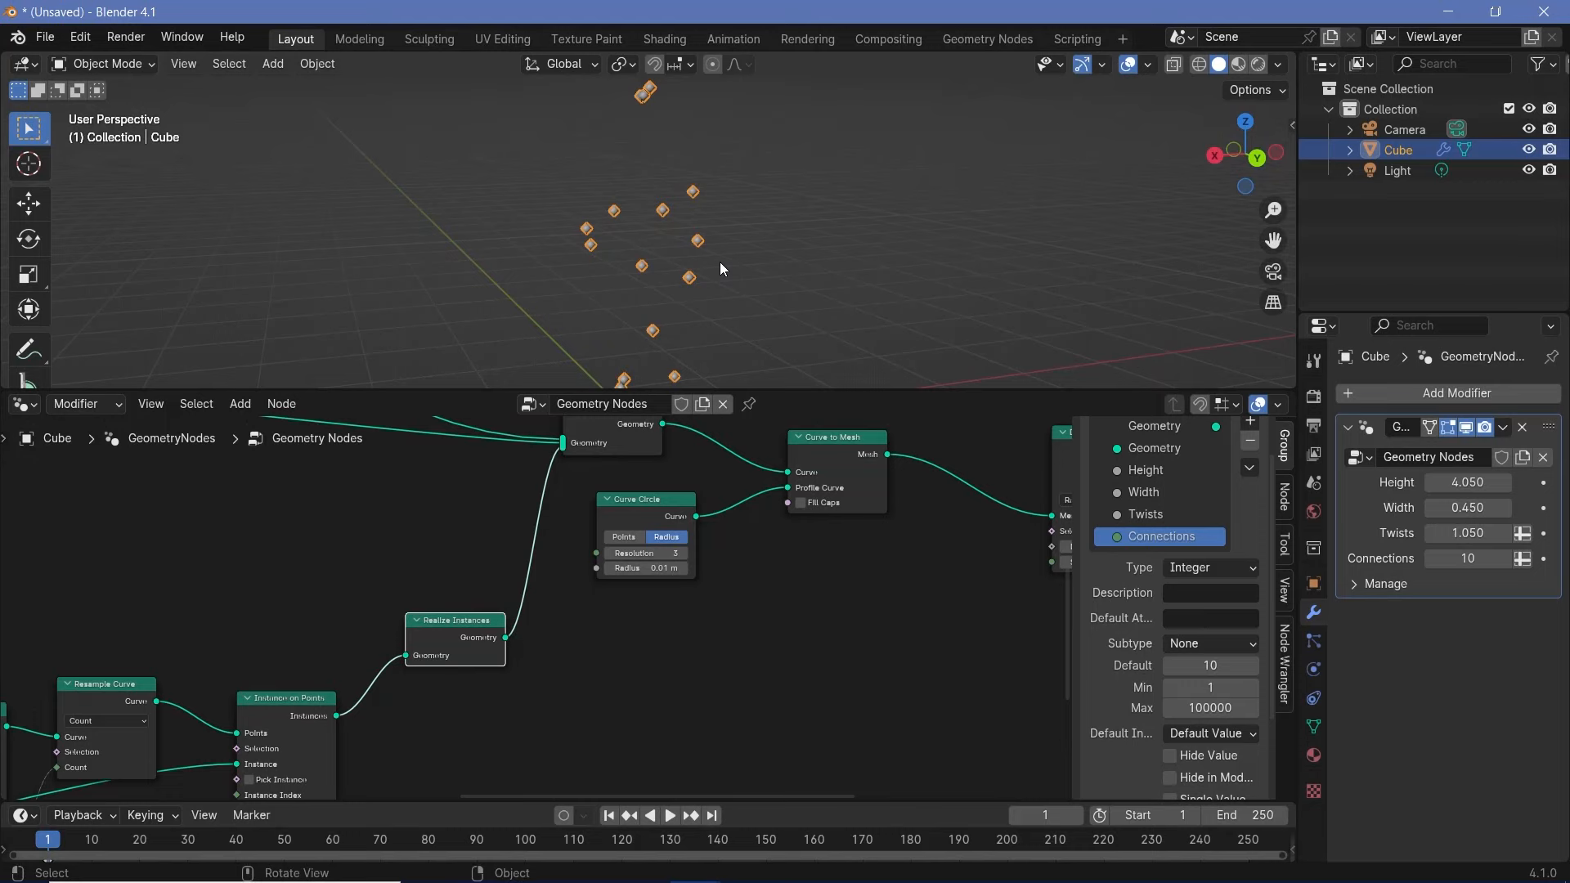
{"action": "mouse_move", "coordinate": [694, 263]}
{"action": "middle_mouse_down"}
{"action": "mouse_move", "coordinate": [833, 213]}
{"action": "mouse_move", "coordinate": [678, 242]}
{"action": "middle_mouse_up"}
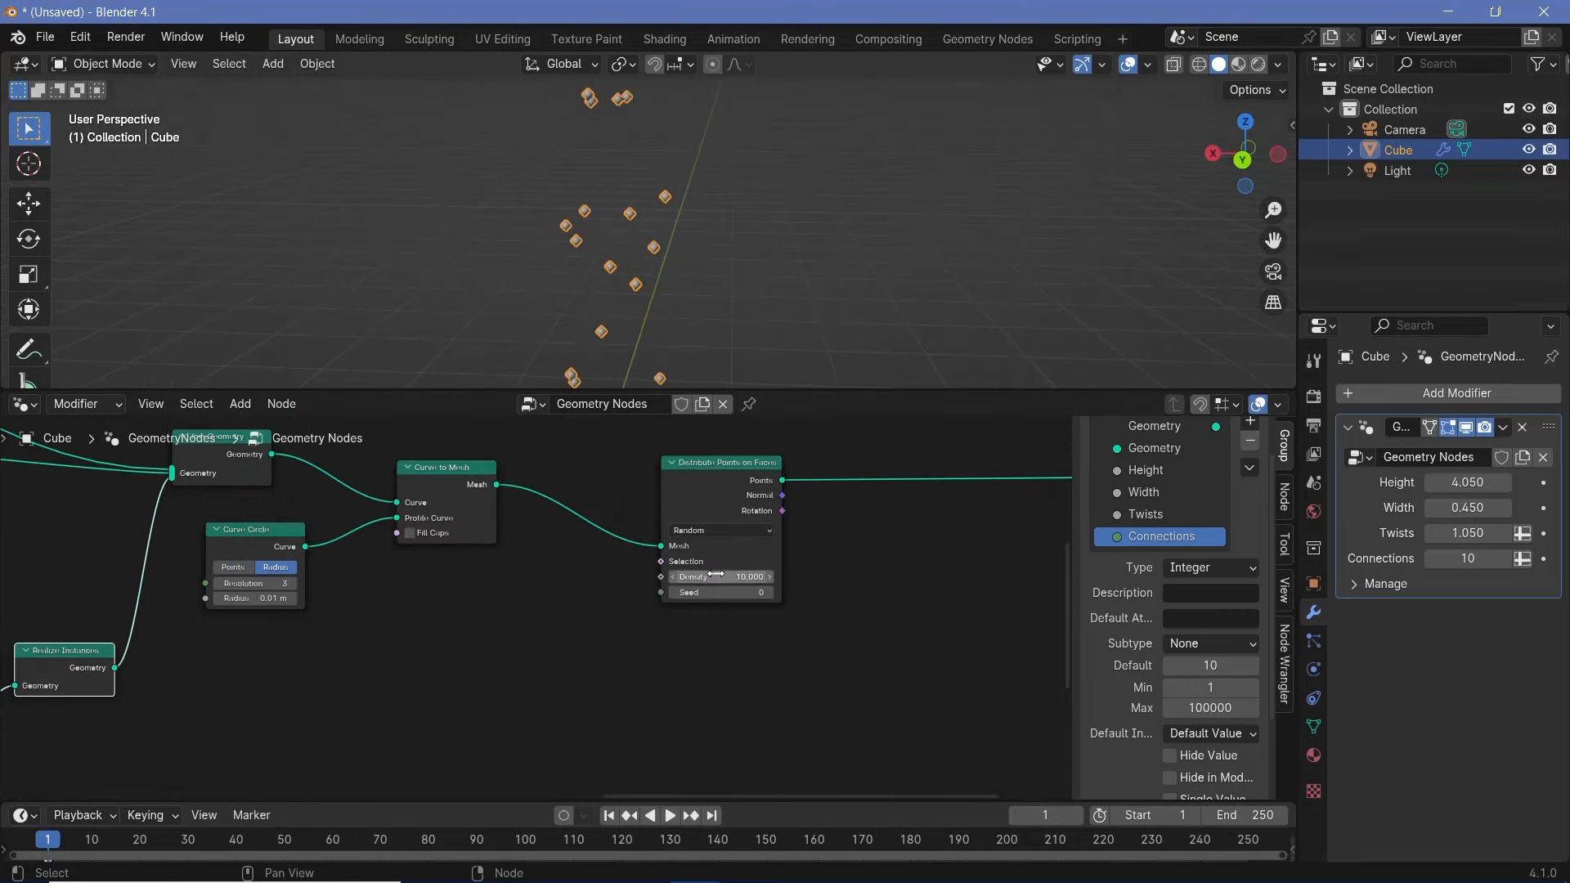
{"action": "left_click_drag", "start_coordinate": [721, 577], "coordinate": [867, 576]}
{"action": "left_click", "coordinate": [729, 579]}
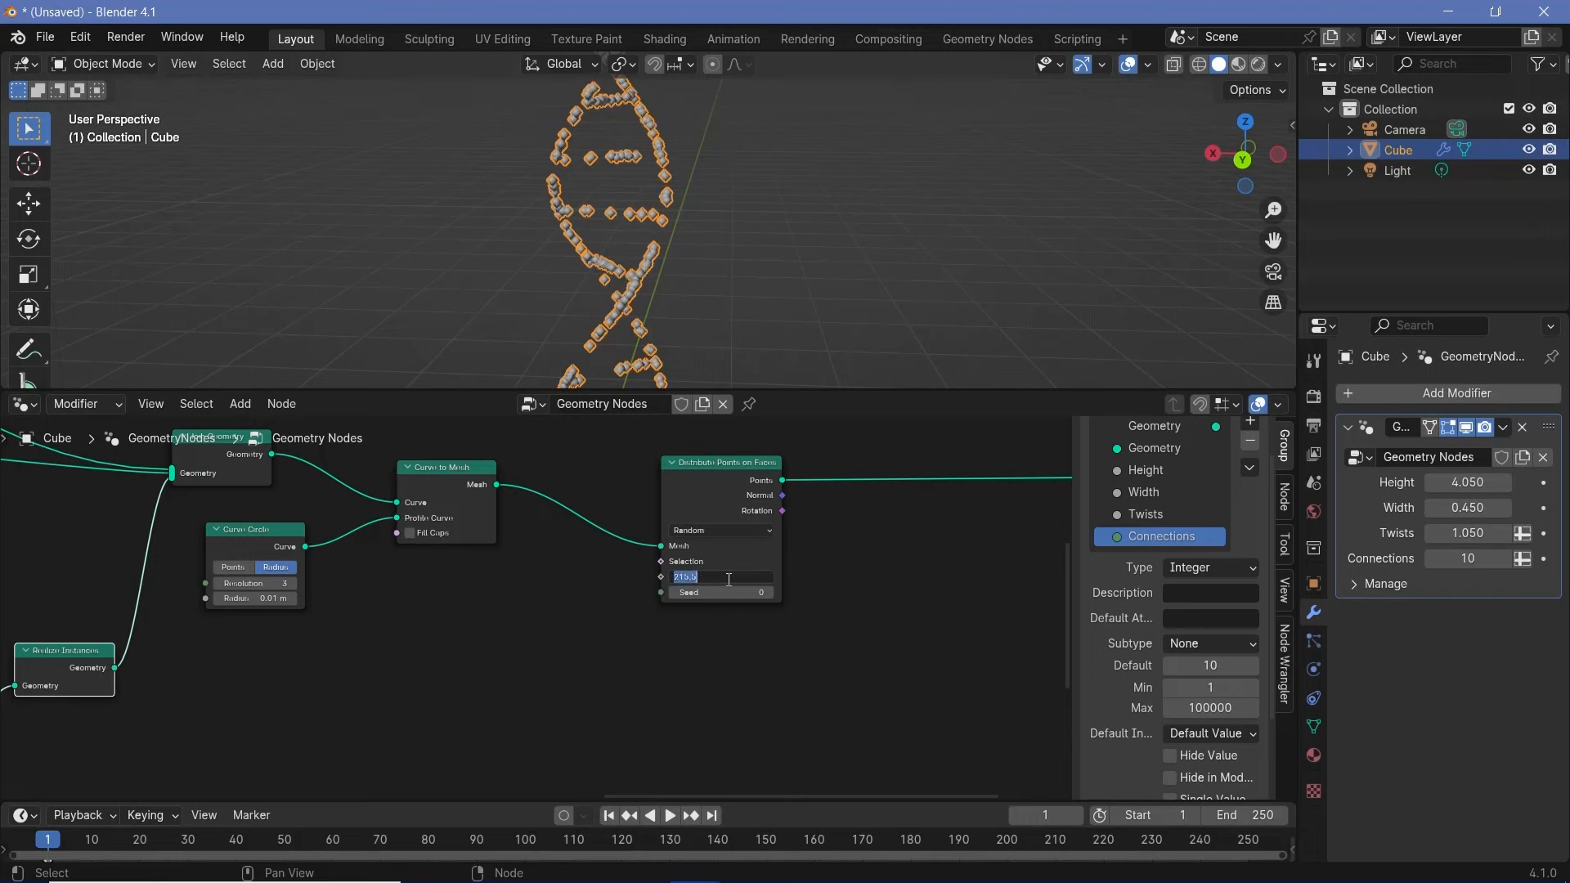
{"action": "type", "text": "10000"}
{"action": "key", "text": "Return"}
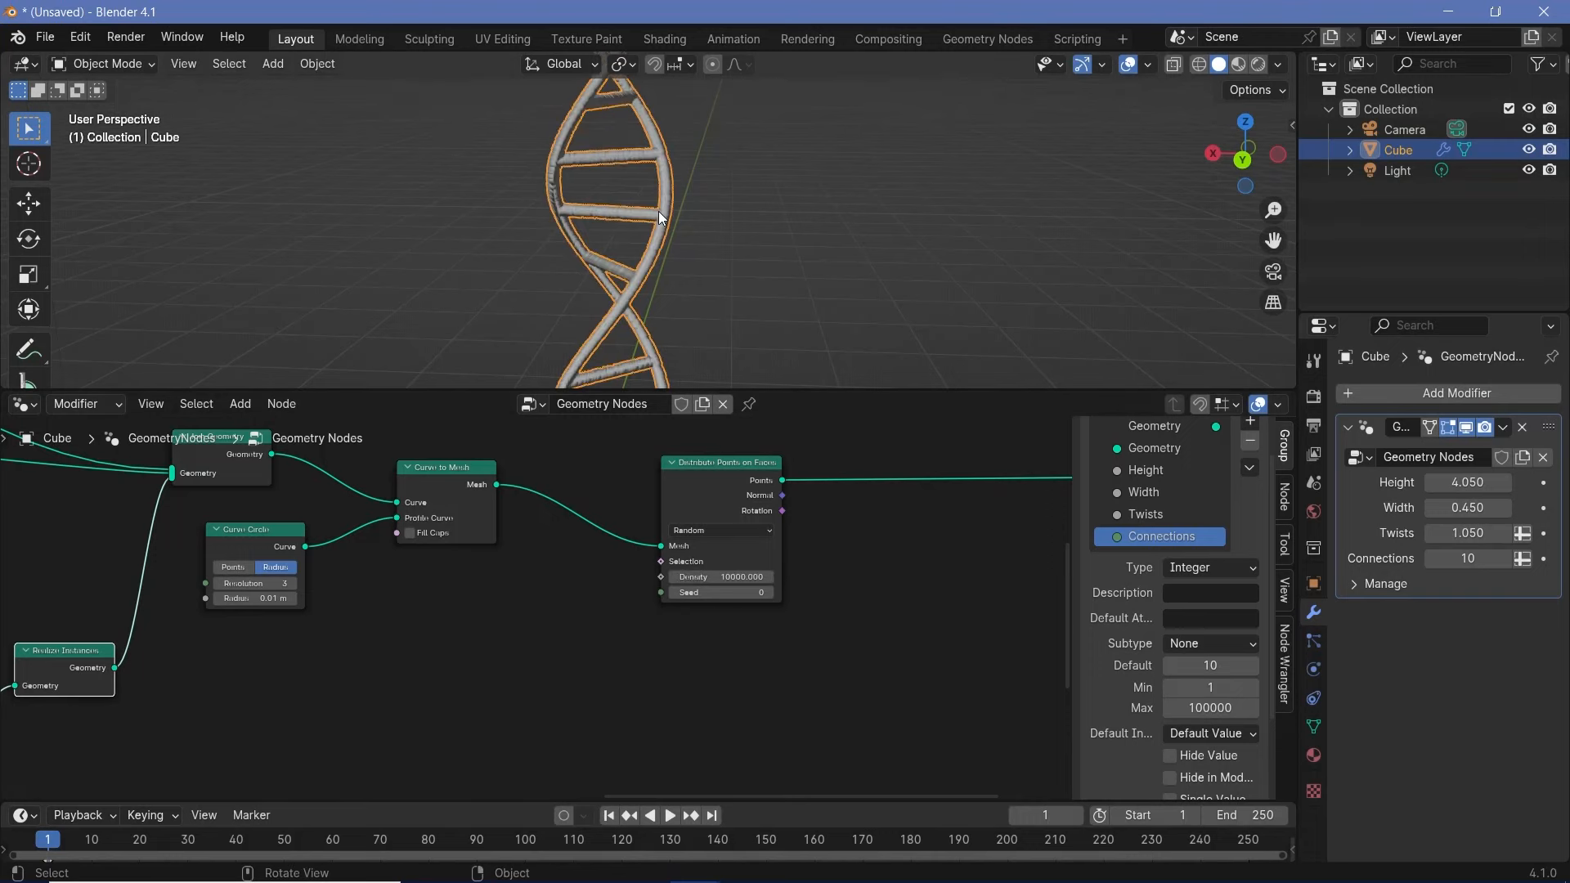
{"action": "middle_click_drag", "start_coordinate": [616, 202], "coordinate": [743, 233]}
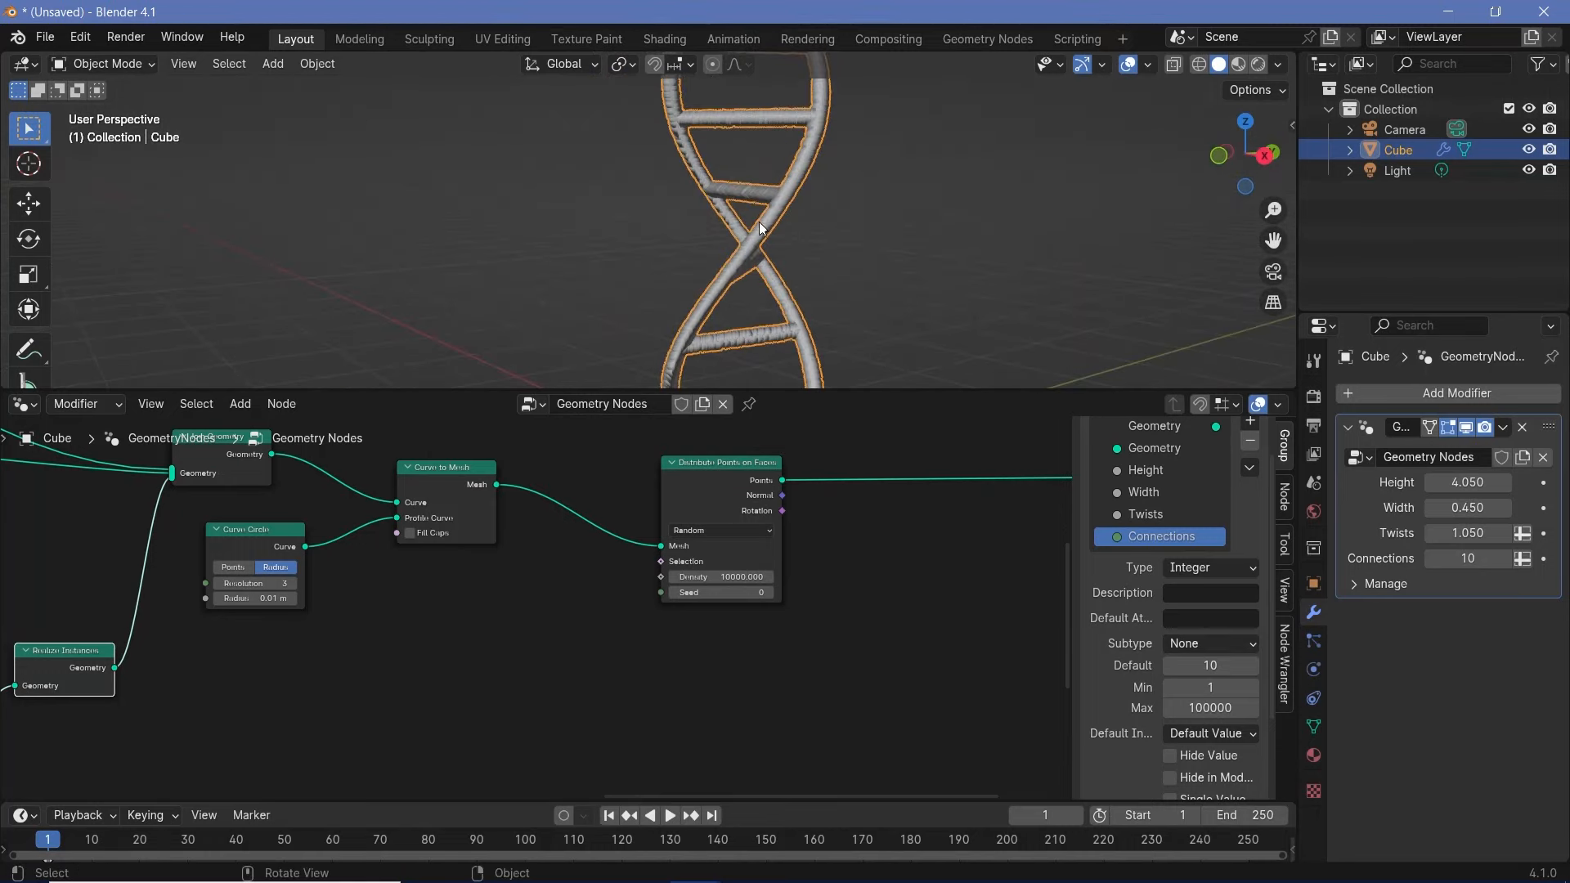
Step: Insert a Set Position node on the link between Distribute Points on Faces and the Group Output
{"action": "scroll", "coordinate": [722, 630], "scroll_direction": "right", "scroll_amount": 4, "text": "ctrl"}
{"action": "key", "text": "shift+a"}
{"action": "mouse_move", "coordinate": [725, 631]}
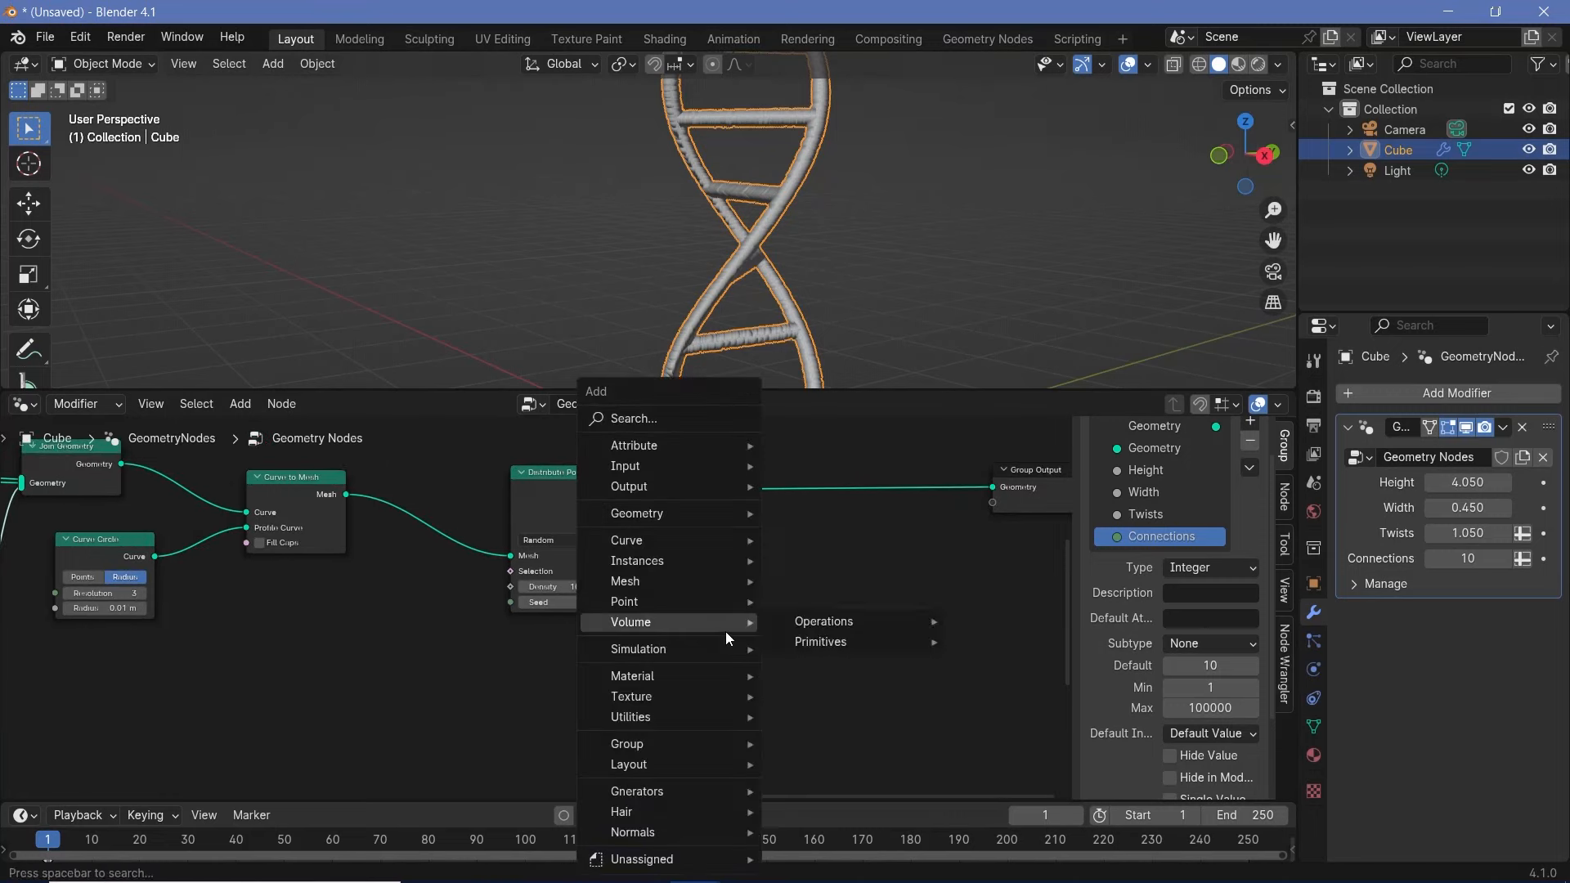
{"action": "type", "text": "set"}
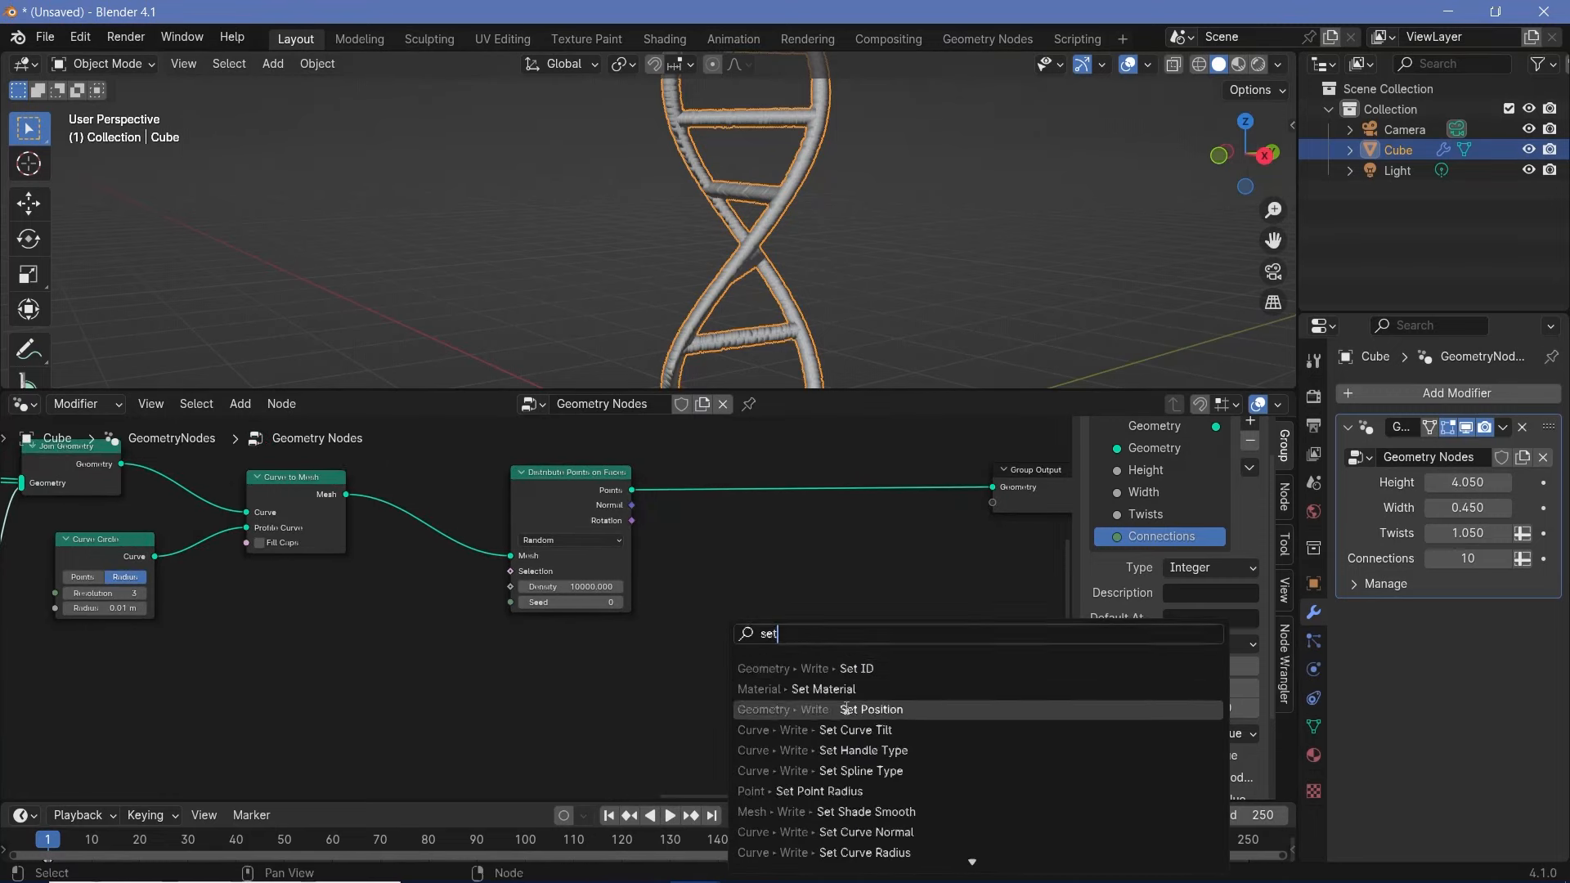
{"action": "left_click", "coordinate": [818, 710]}
{"action": "left_click", "coordinate": [823, 513]}
{"action": "left_click_drag", "start_coordinate": [823, 513], "coordinate": [788, 522]}
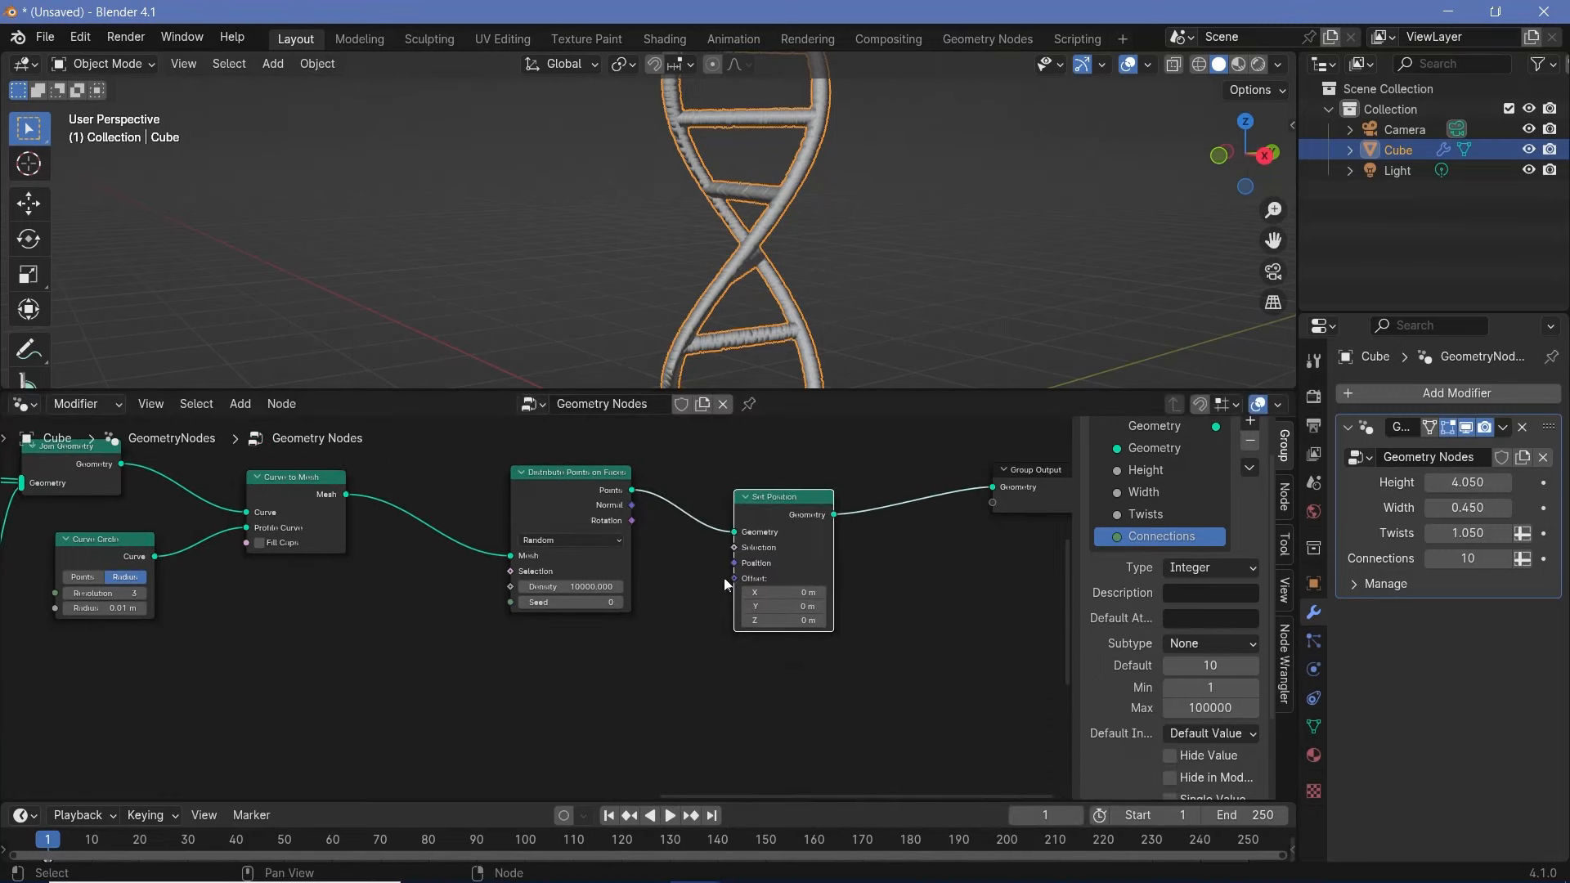
Step: Add a Random Value node in the free space below Distribute Points on Faces
{"action": "scroll", "coordinate": [477, 669], "scroll_direction": "down", "scroll_amount": 1}
{"action": "middle_click_drag", "start_coordinate": [474, 672], "coordinate": [534, 622]}
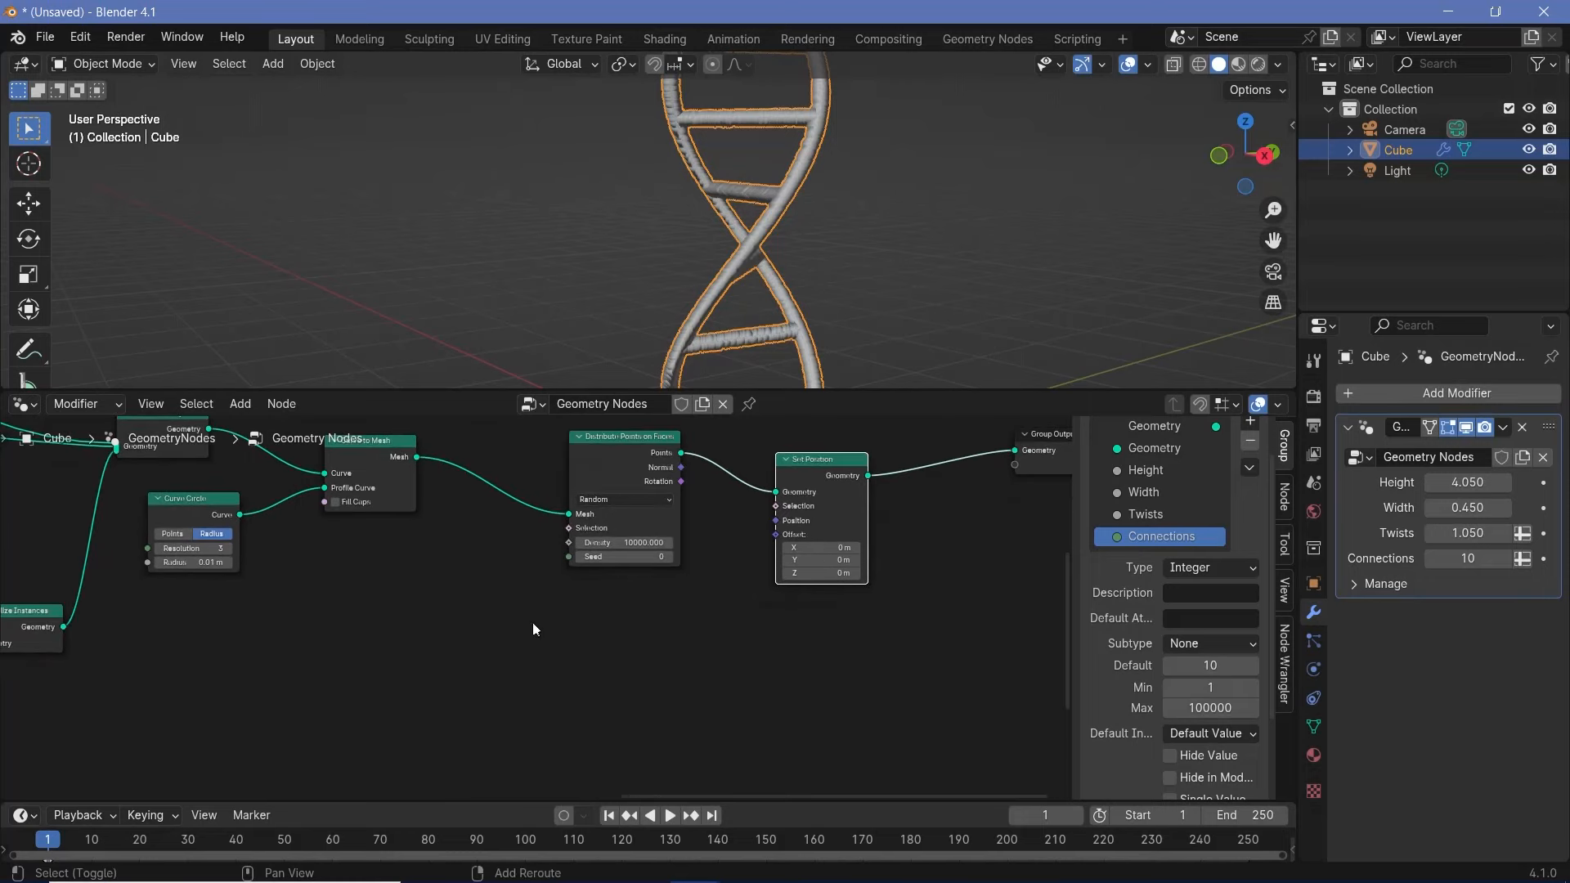
{"action": "key", "text": "shift+a"}
{"action": "mouse_move", "coordinate": [524, 649]}
{"action": "type", "text": "rand"}
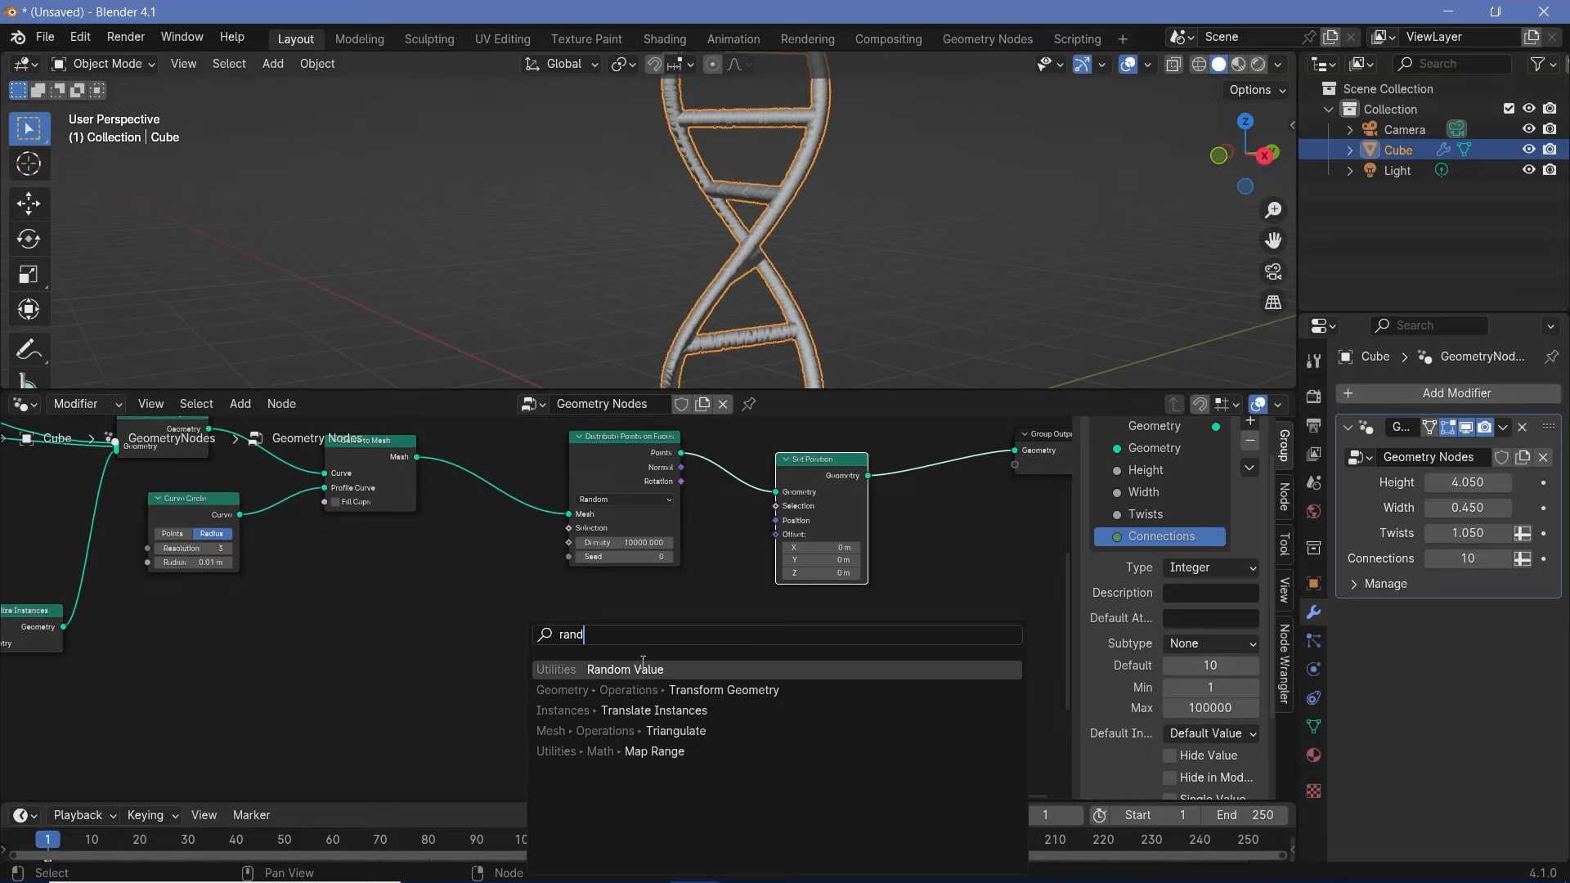
{"action": "key", "text": "Return"}
{"action": "left_click", "coordinate": [645, 643]}
Step: Switch the Random Value's data type to Vector and move the node directly beneath Distribute Points on Faces
{"action": "scroll", "coordinate": [645, 643], "scroll_direction": "up", "scroll_amount": 2}
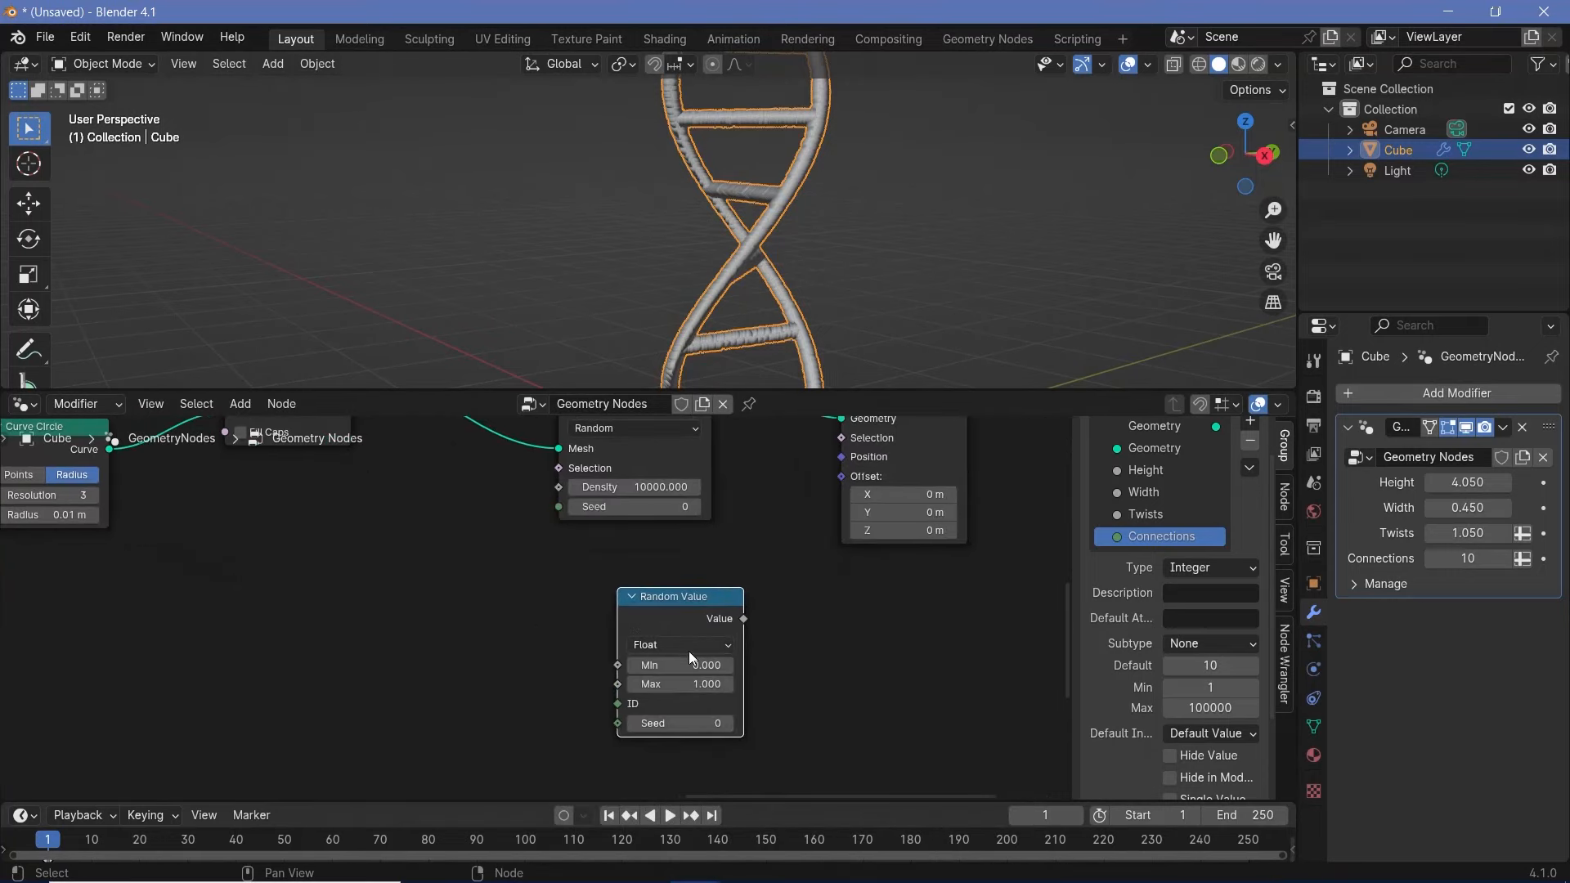
{"action": "left_click", "coordinate": [688, 649]}
{"action": "left_click", "coordinate": [675, 729]}
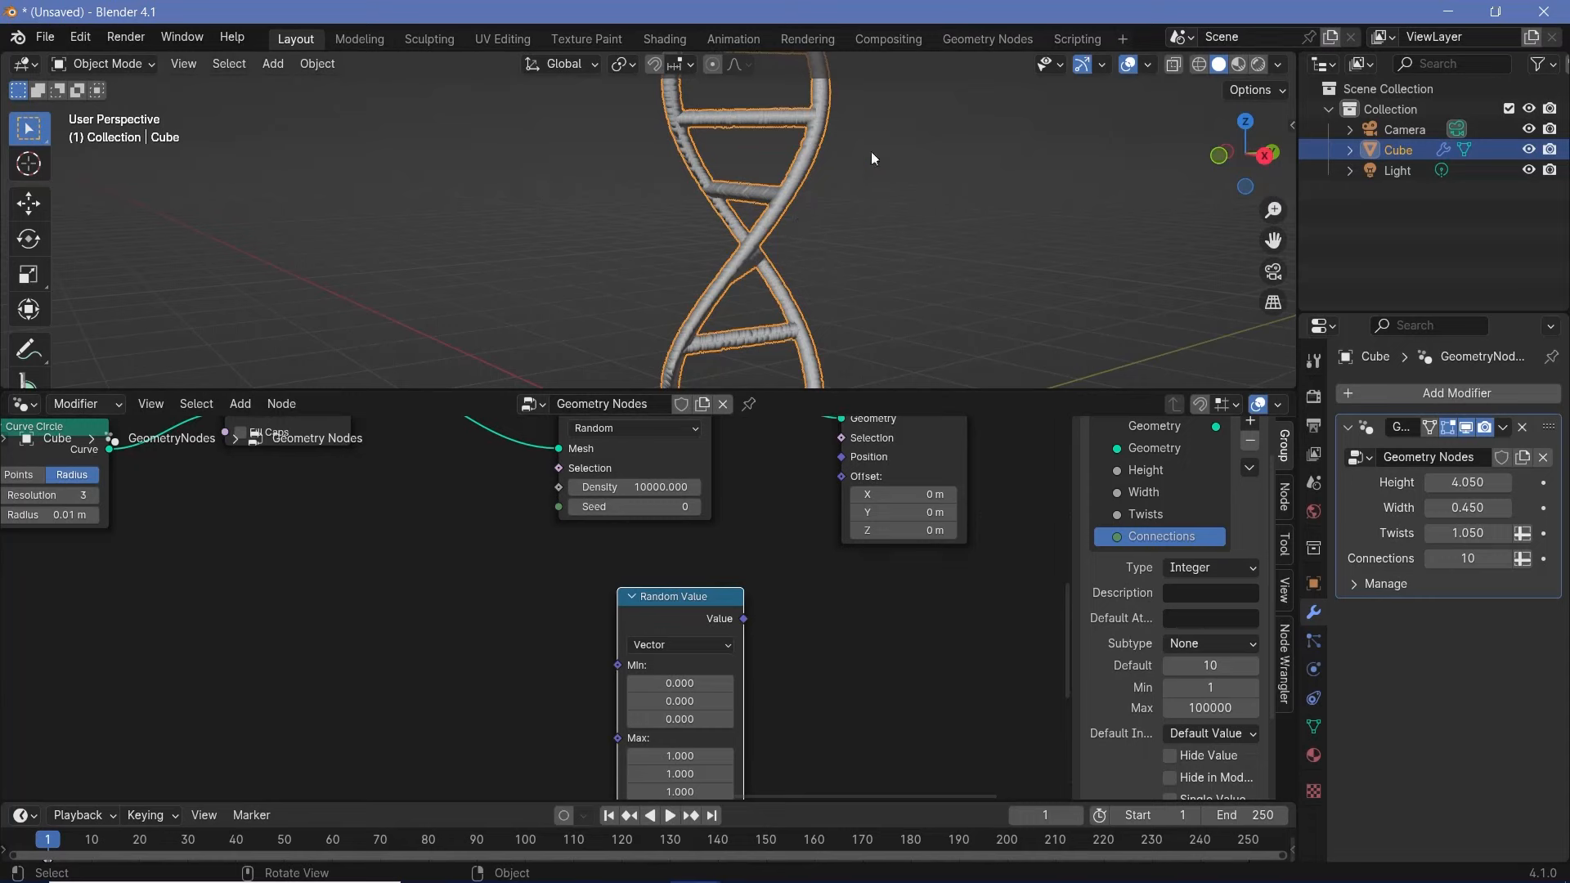
{"action": "left_click_drag", "start_coordinate": [708, 615], "coordinate": [643, 578]}
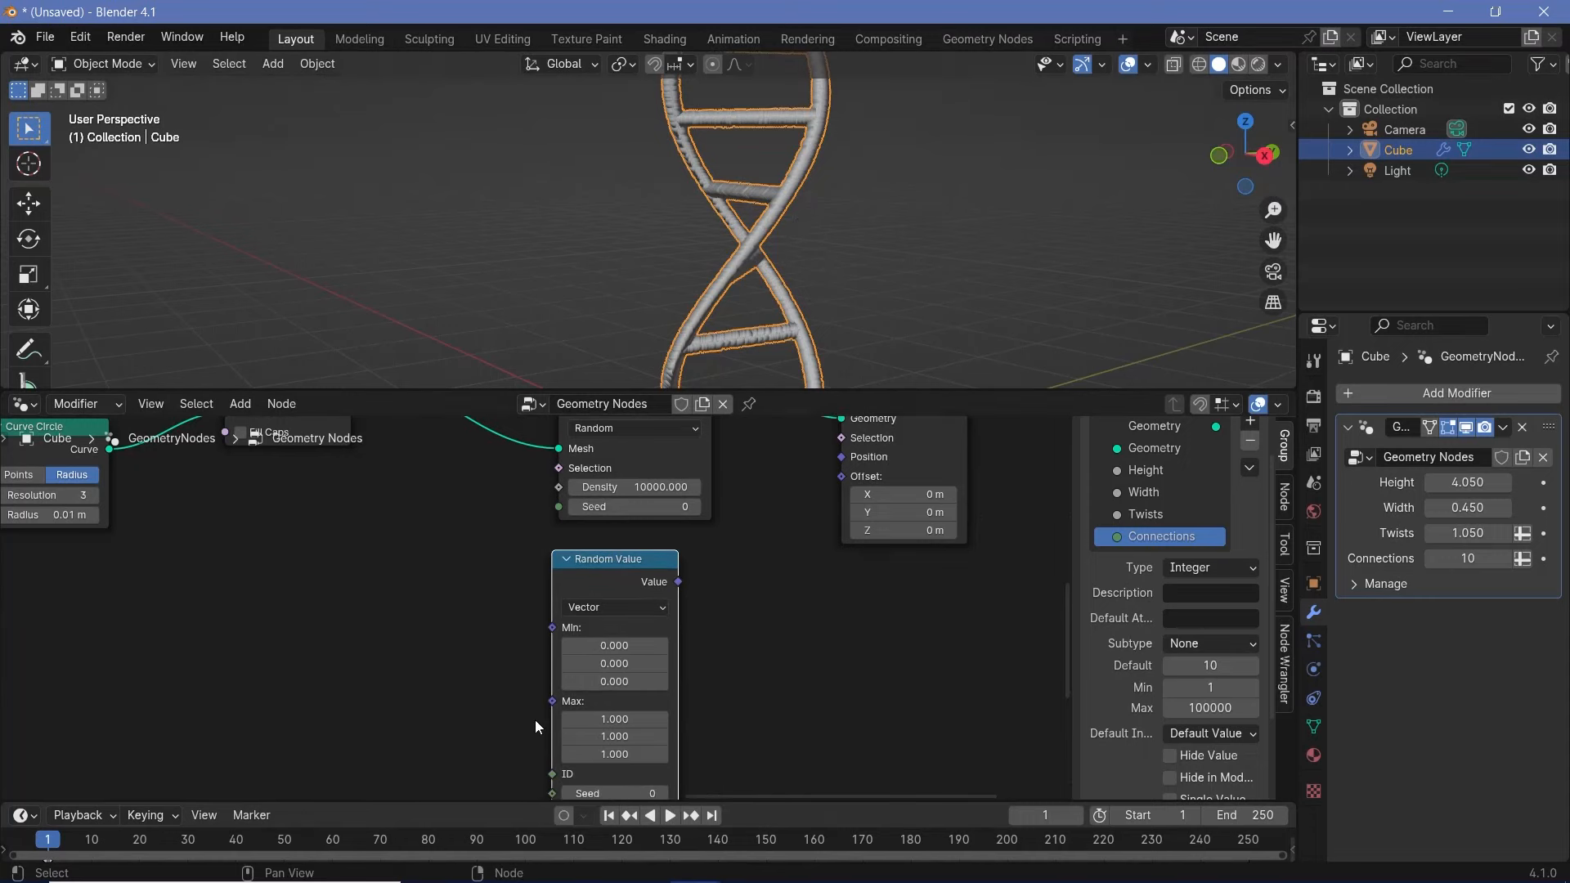
Step: Duplicate the Group Input node beside the rungs' Resample Curve and place the copy beside the Random Value node
{"action": "scroll", "coordinate": [427, 625], "scroll_direction": "down", "scroll_amount": 3}
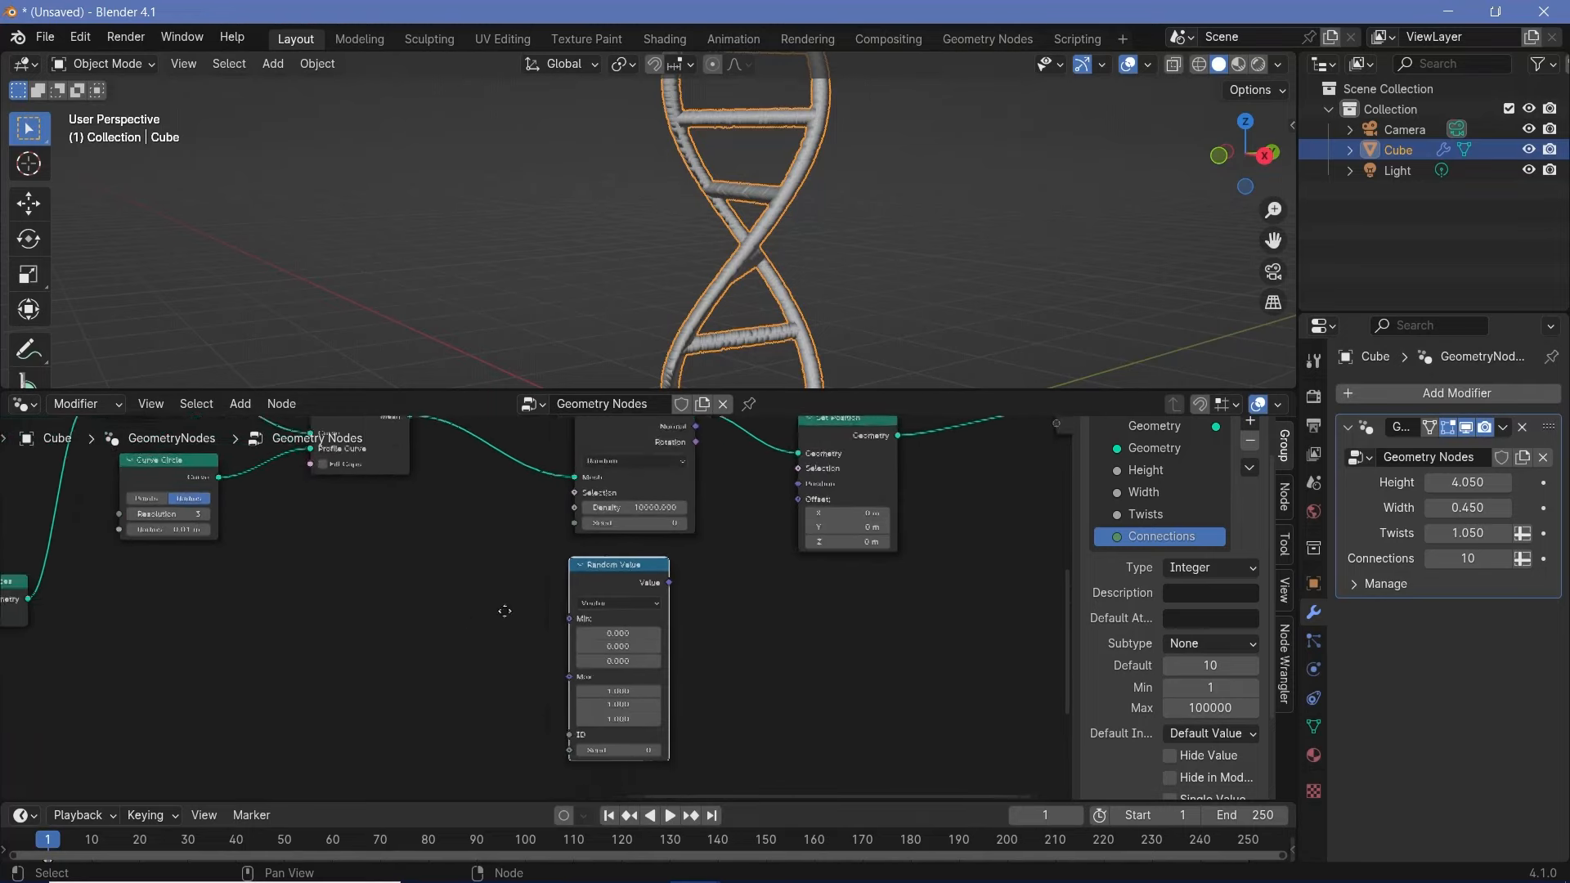
{"action": "middle_click_drag", "start_coordinate": [209, 639], "coordinate": [527, 576]}
{"action": "scroll", "coordinate": [528, 574], "scroll_direction": "down", "scroll_amount": 4}
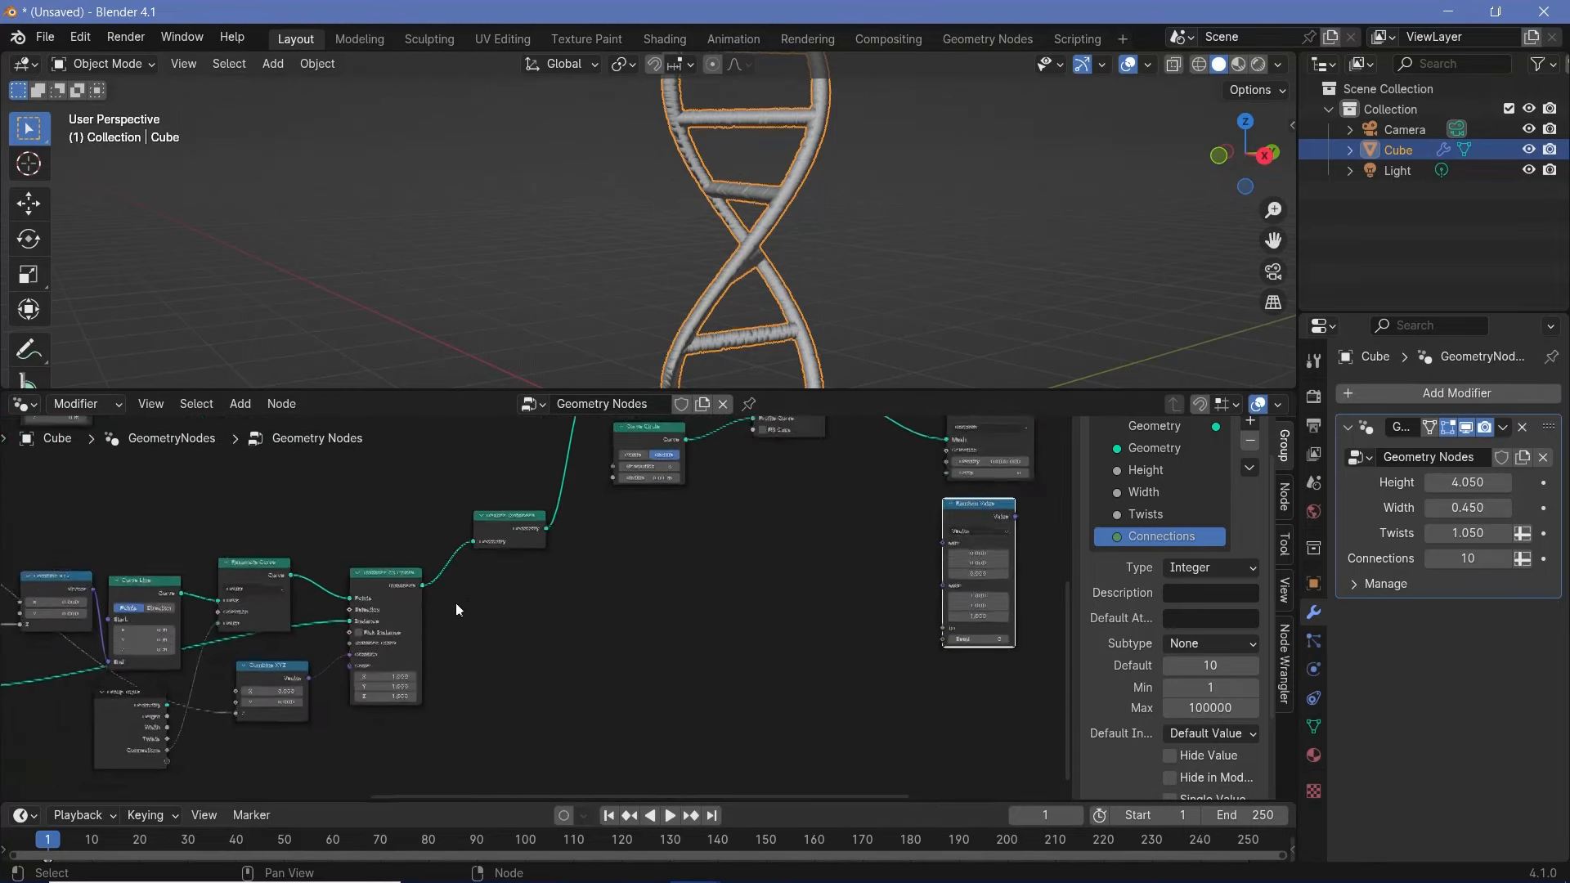
{"action": "left_click", "coordinate": [215, 693]}
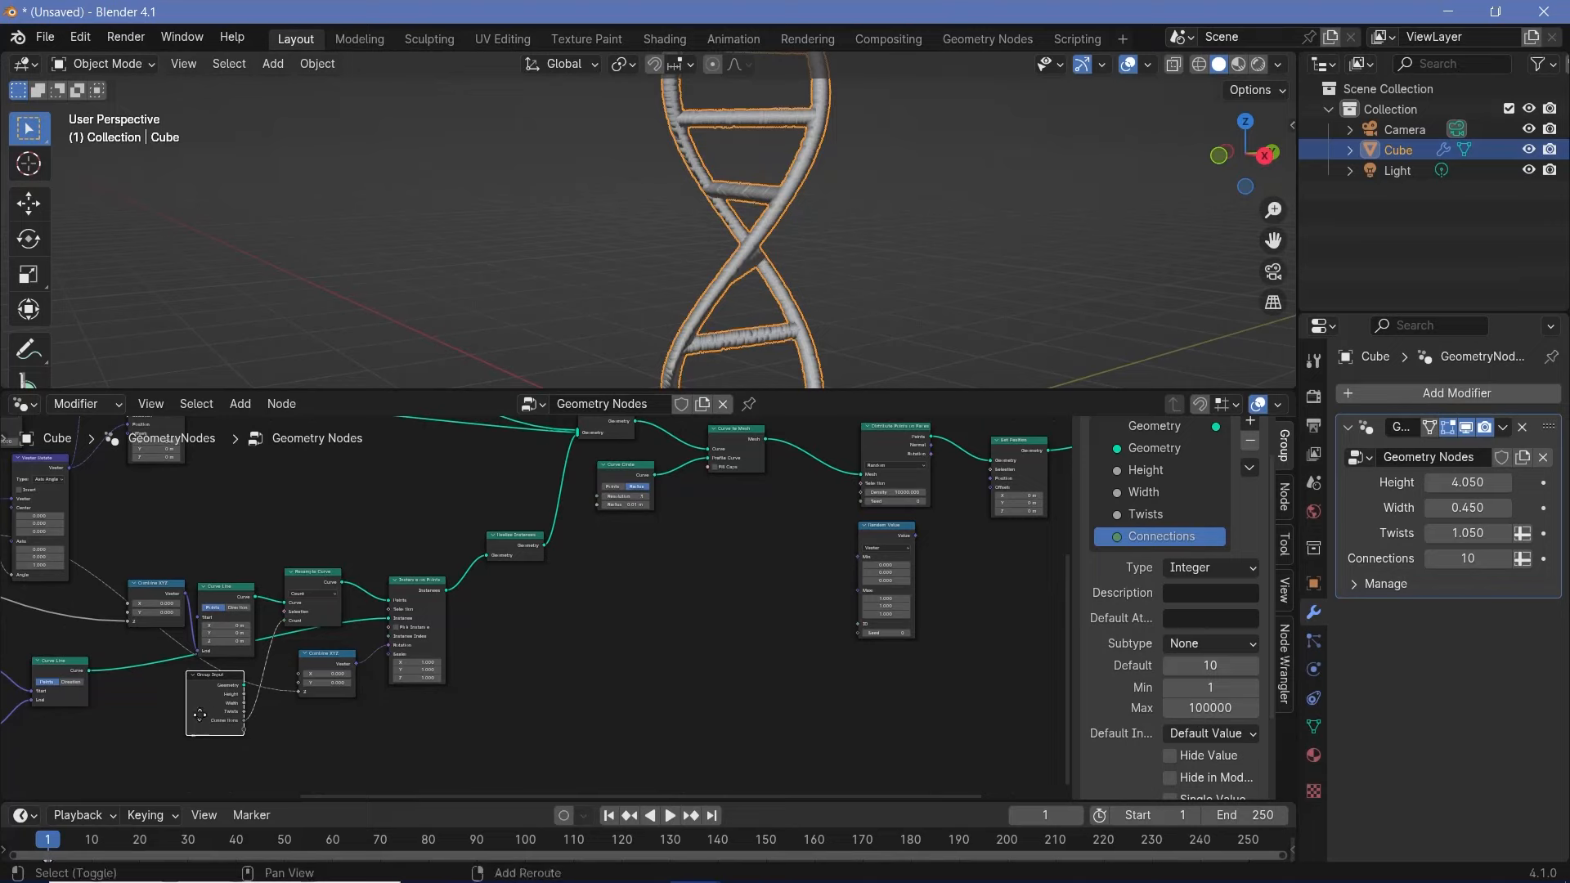
{"action": "key", "text": "shift+d"}
{"action": "left_click", "coordinate": [748, 588]}
{"action": "scroll", "coordinate": [749, 591], "scroll_direction": "up", "scroll_amount": 8}
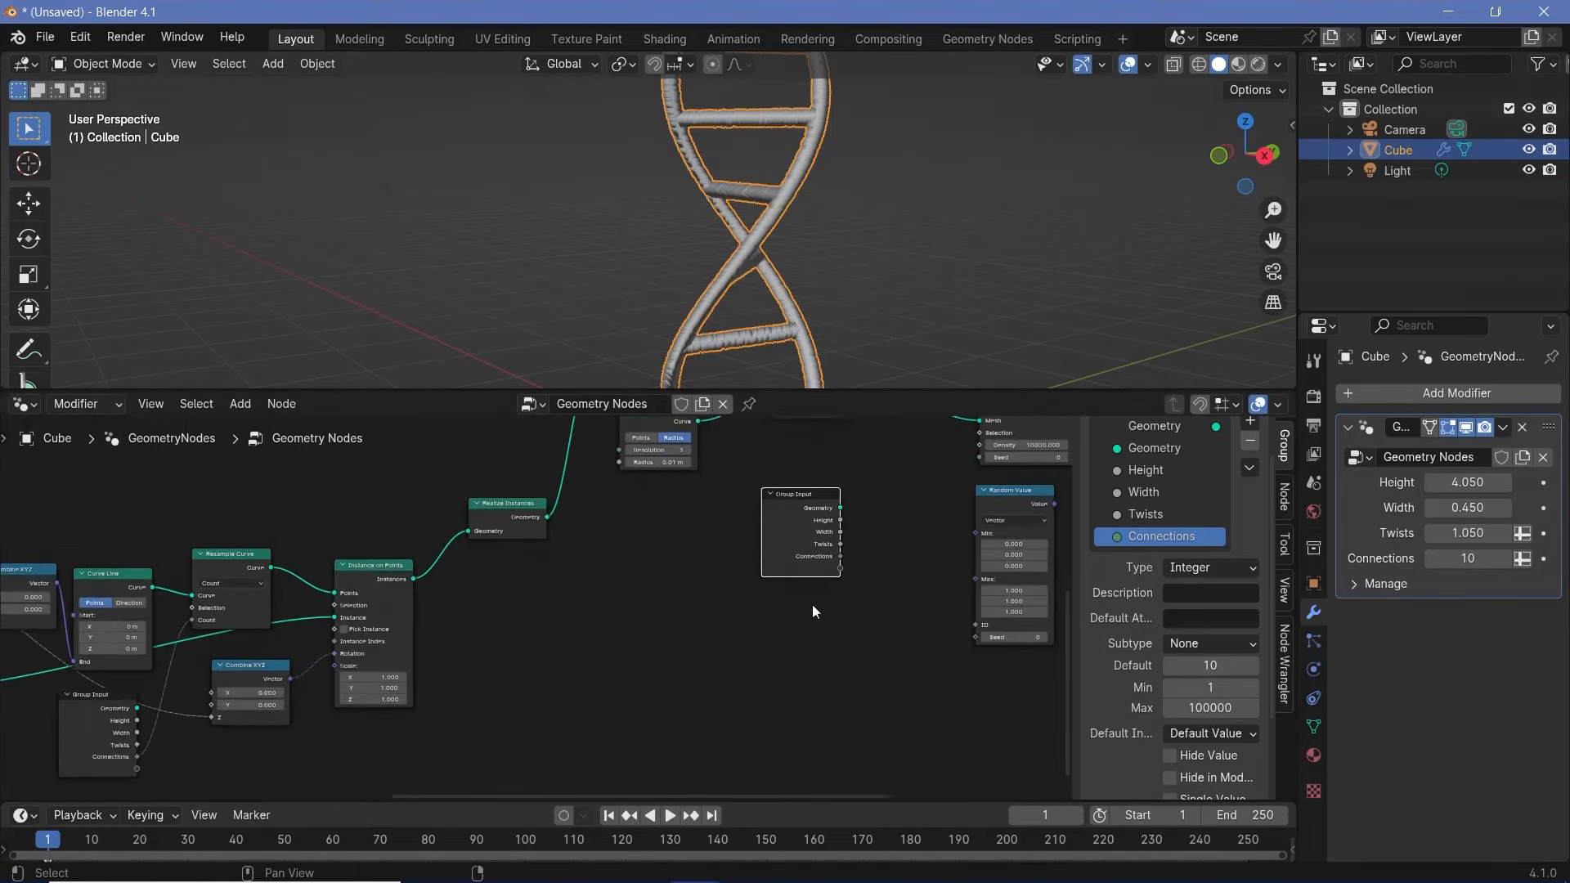
{"action": "middle_click_drag", "start_coordinate": [941, 581], "coordinate": [537, 632]}
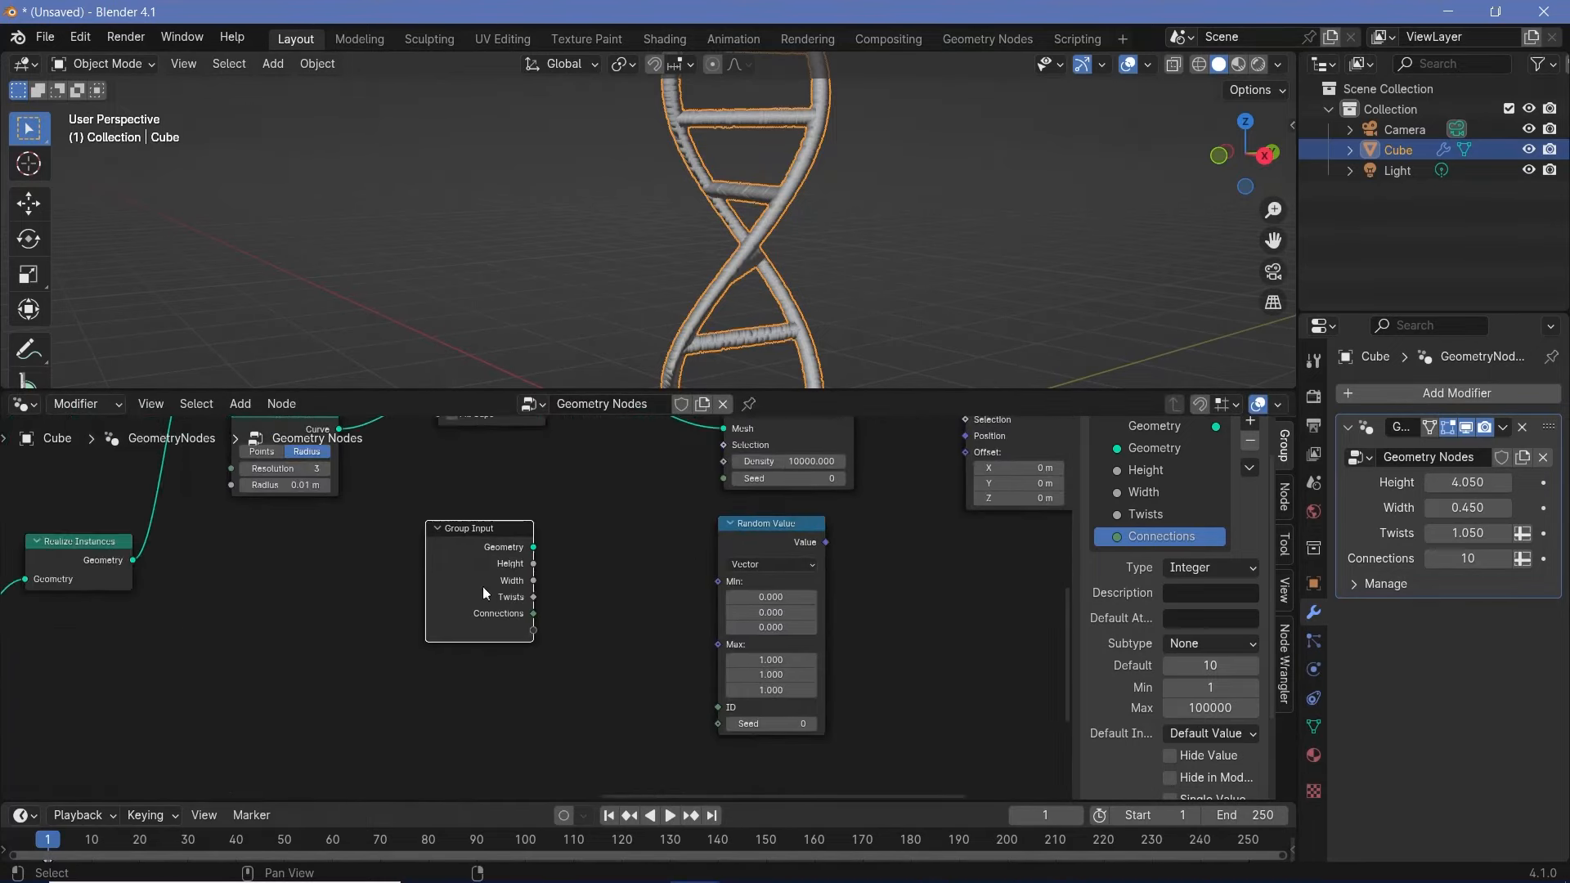
{"action": "left_click_drag", "start_coordinate": [482, 587], "coordinate": [412, 602]}
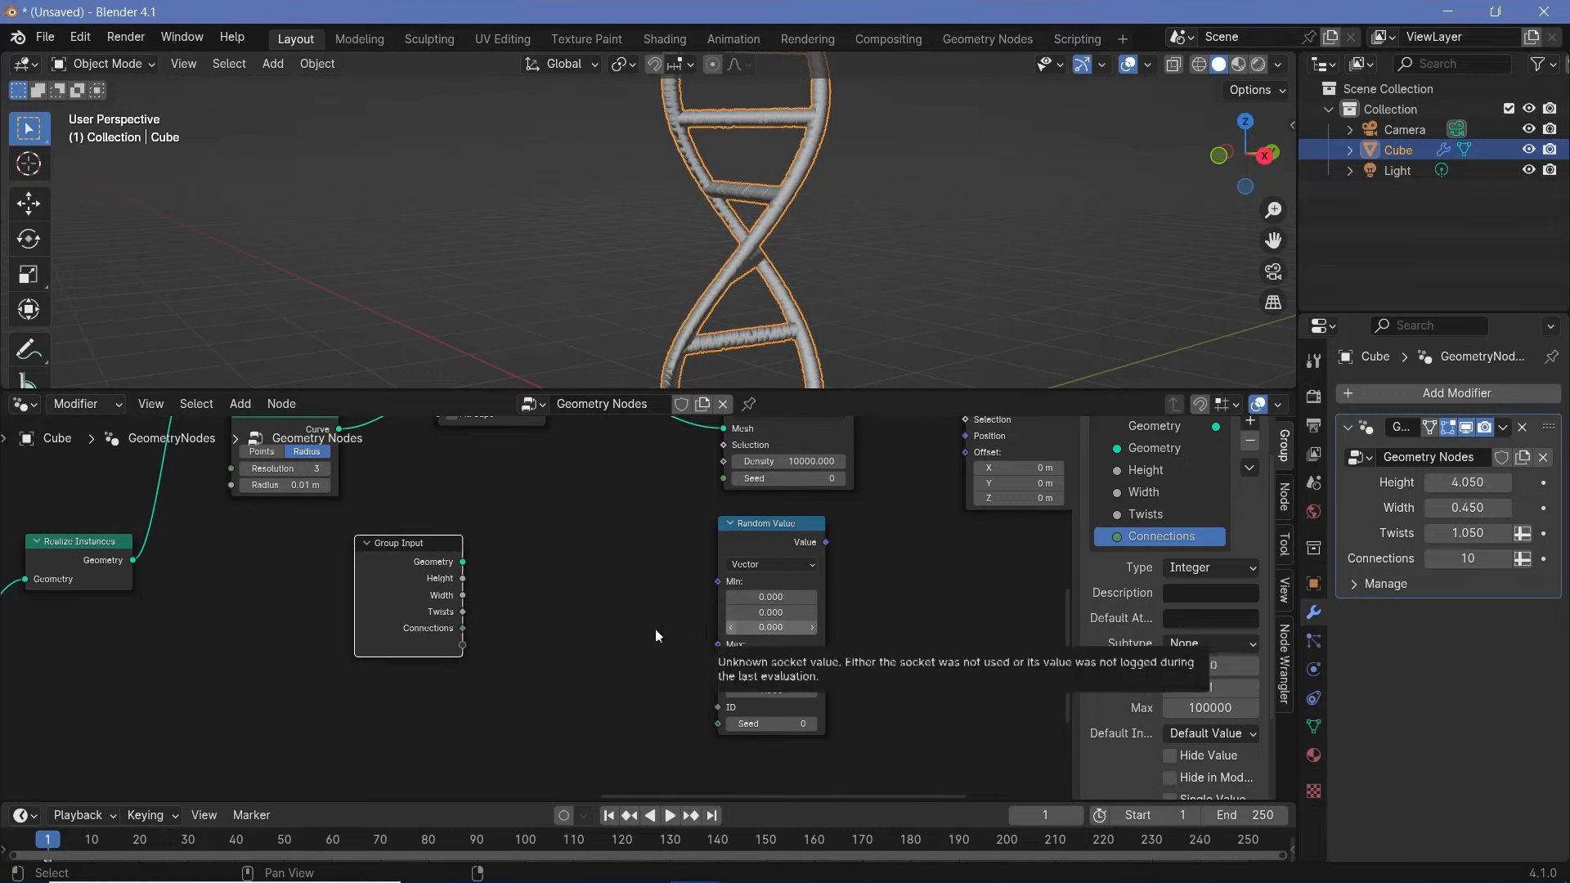
Step: Add a Math node between the duplicated Group Input and the Random Value node
{"action": "left_click_drag", "start_coordinate": [715, 582], "coordinate": [466, 648]}
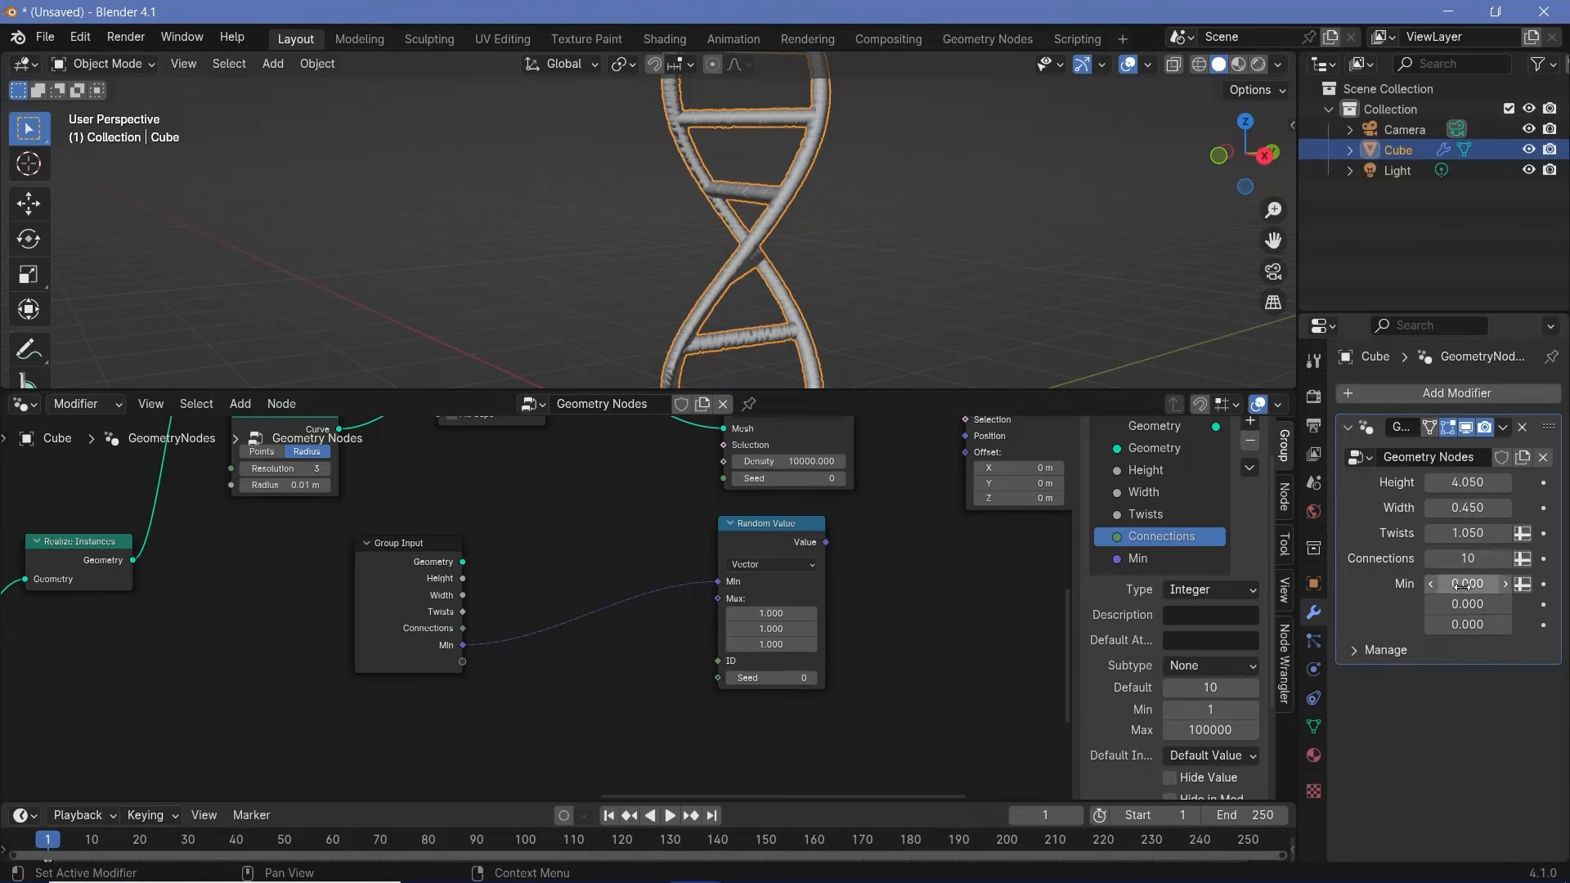
{"action": "key", "text": "ctrl+z"}
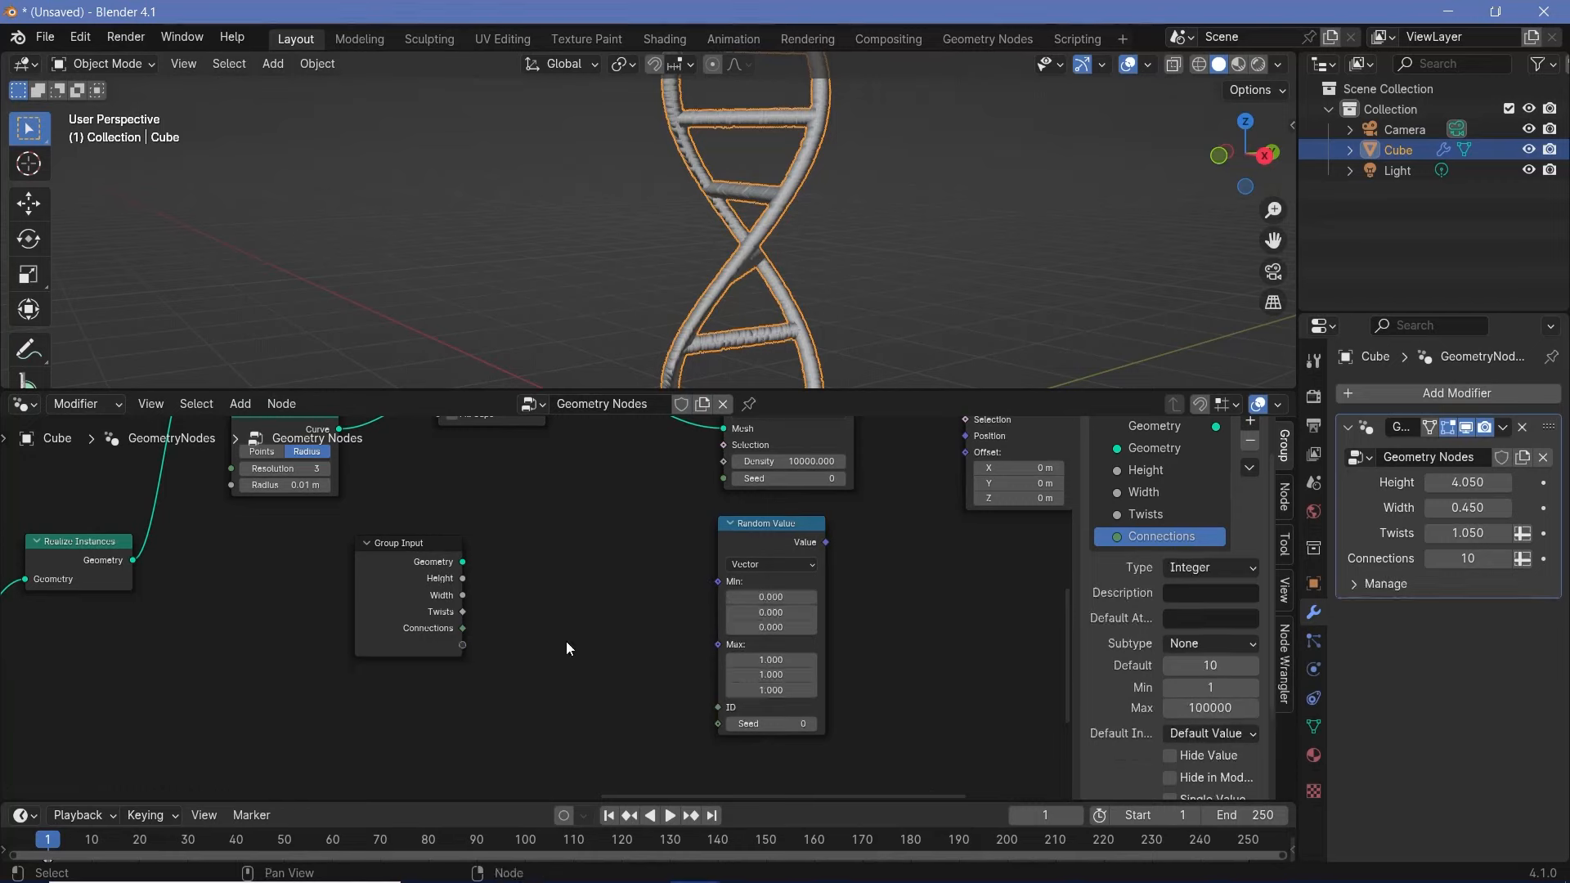
{"action": "key", "text": "shift+a"}
{"action": "mouse_move", "coordinate": [563, 641]}
{"action": "type", "text": "math"}
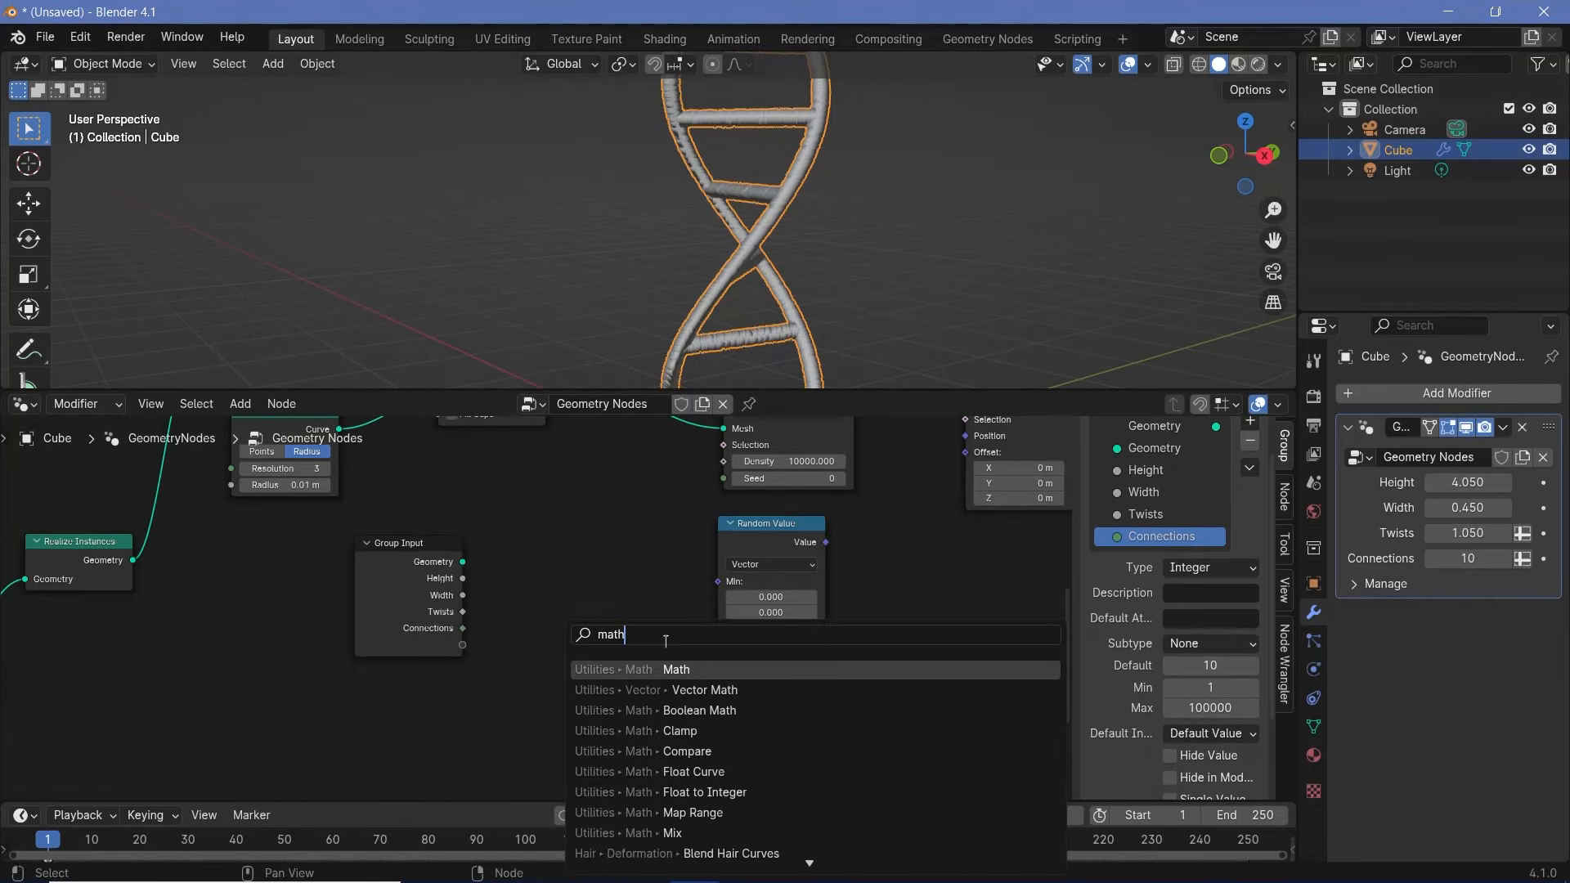
{"action": "key", "text": "Return"}
{"action": "left_click", "coordinate": [543, 574]}
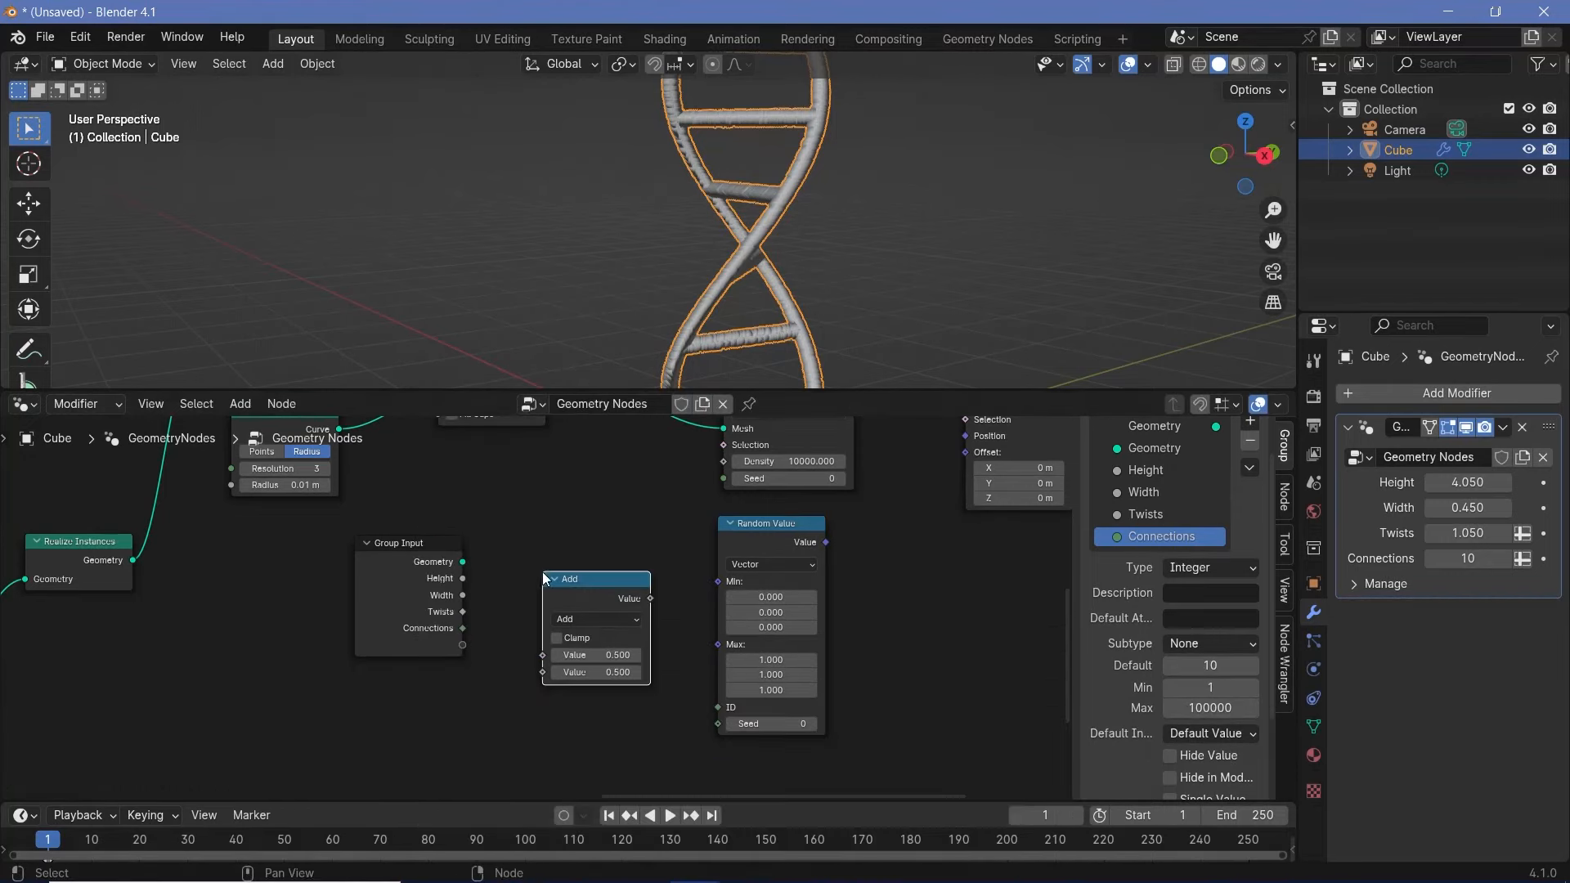
{"action": "scroll", "coordinate": [594, 615], "scroll_direction": "up", "scroll_amount": 2}
{"action": "key", "text": "g"}
{"action": "left_click", "coordinate": [599, 609]}
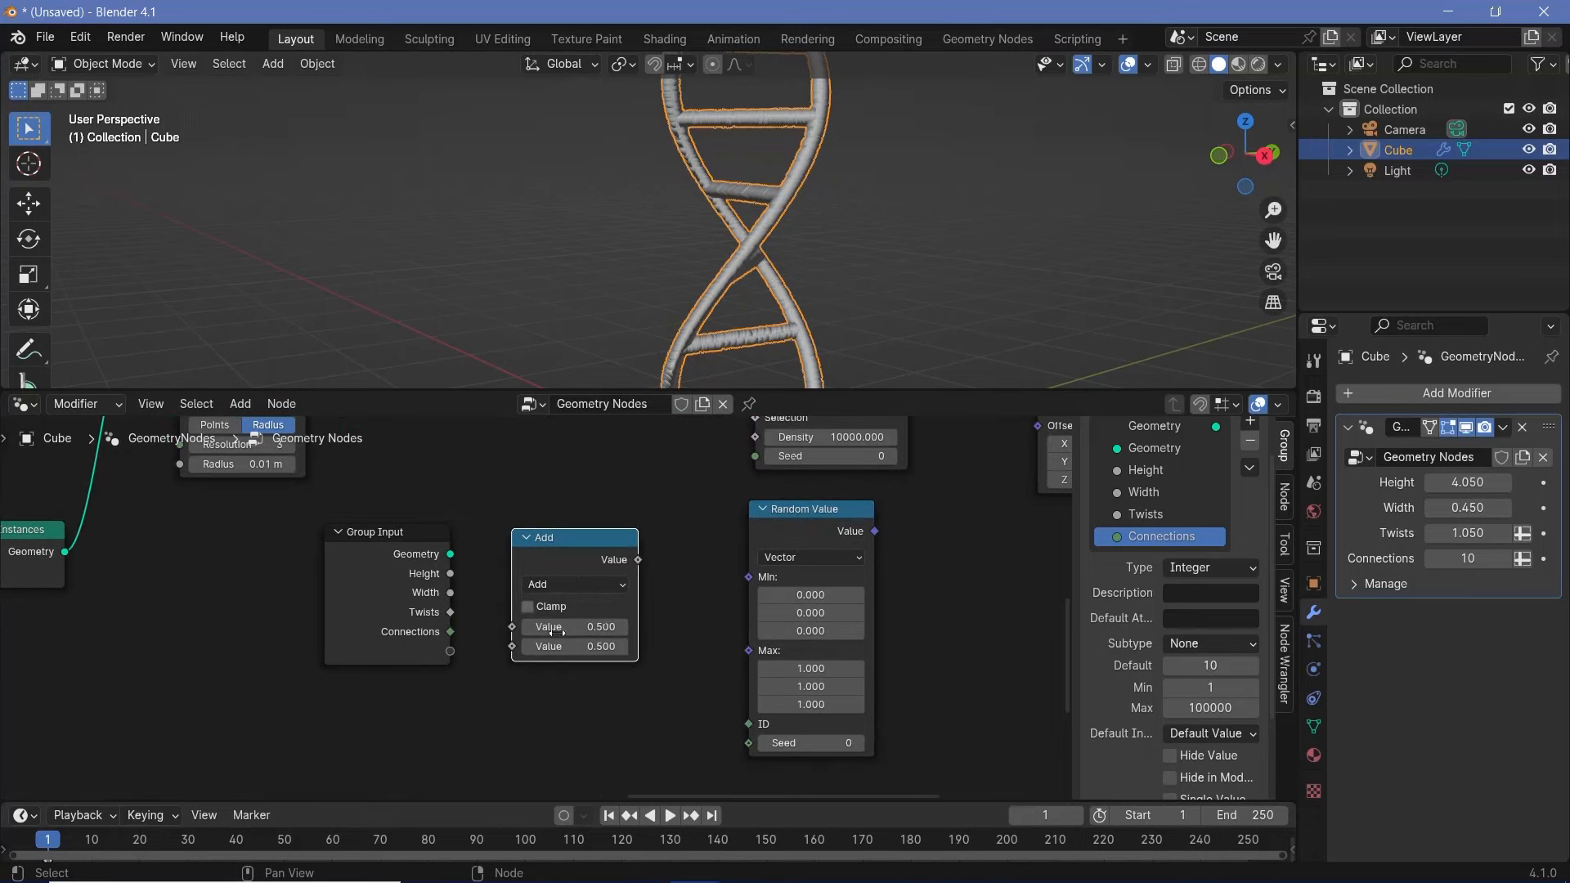
Step: Expose the Math node's first value as a new group input and make the node multiply it by -1
{"action": "left_click_drag", "start_coordinate": [512, 626], "coordinate": [442, 649]}
{"action": "left_click_drag", "start_coordinate": [584, 556], "coordinate": [577, 573]}
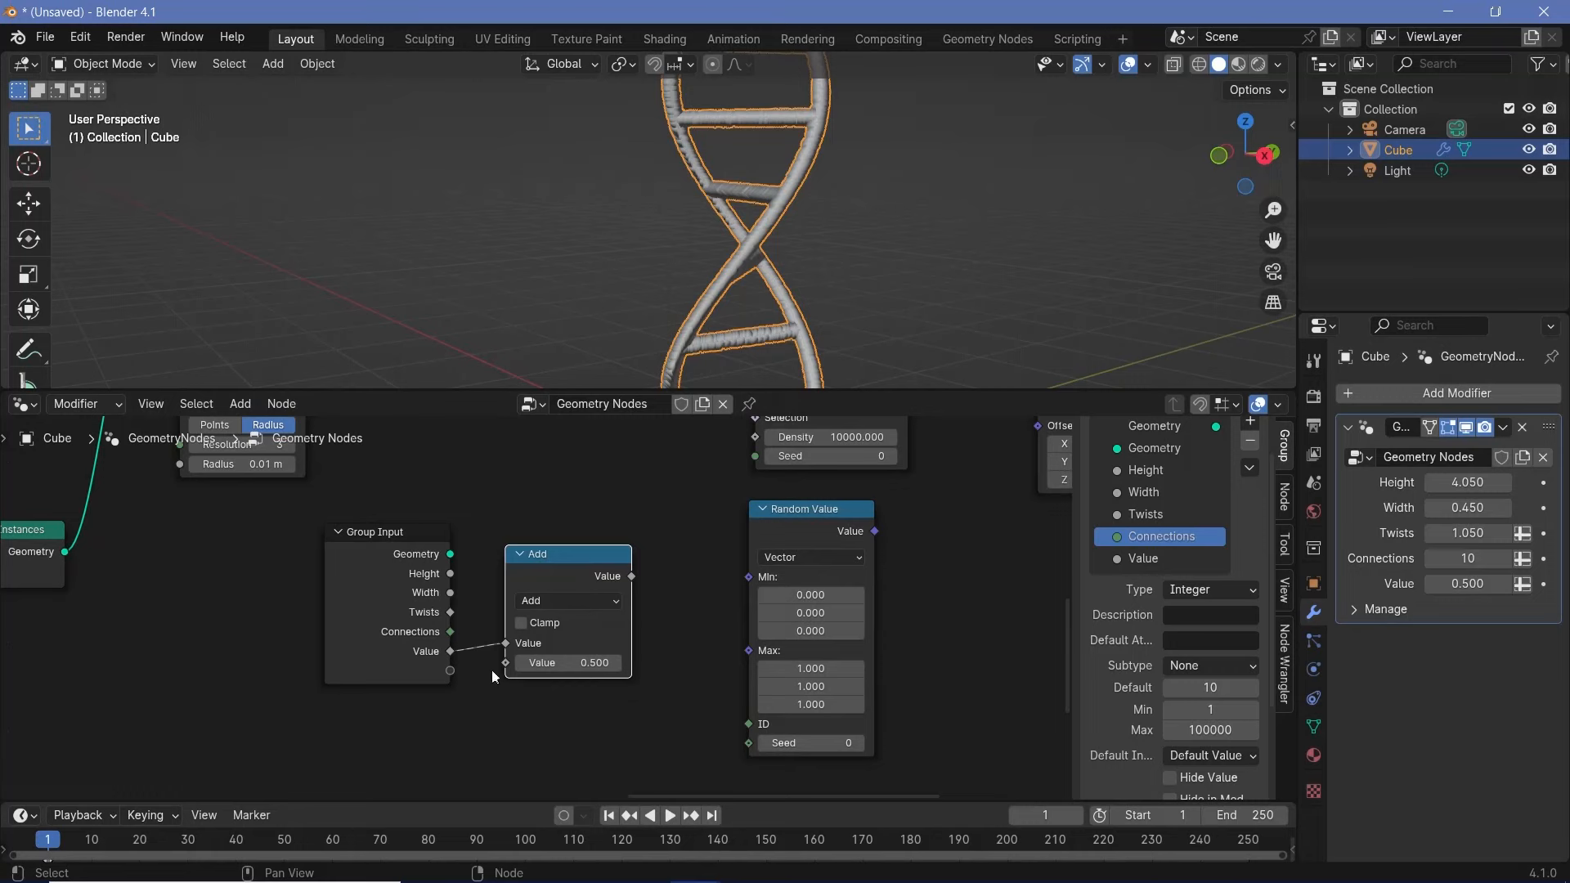
{"action": "left_click", "coordinate": [590, 598]}
{"action": "left_click", "coordinate": [573, 685]}
{"action": "left_click", "coordinate": [586, 664]}
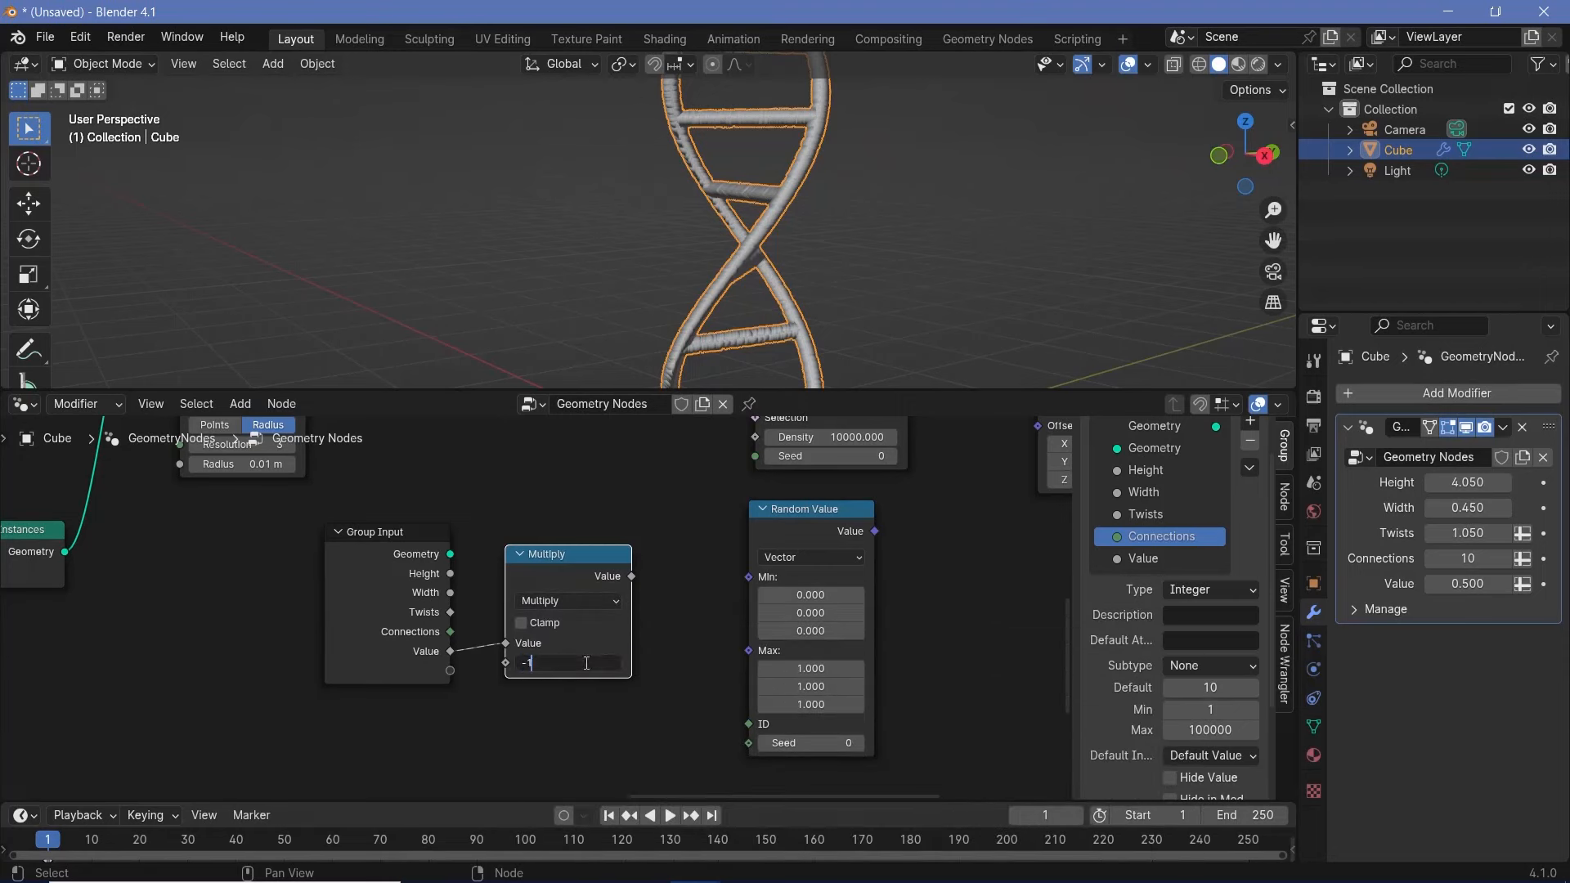
{"action": "type", "text": "-1"}
{"action": "key", "text": "Return"}
Step: Feed the Multiply result into the Random Value's Min and the new group input directly into its Max
{"action": "left_click_drag", "start_coordinate": [619, 585], "coordinate": [758, 579]}
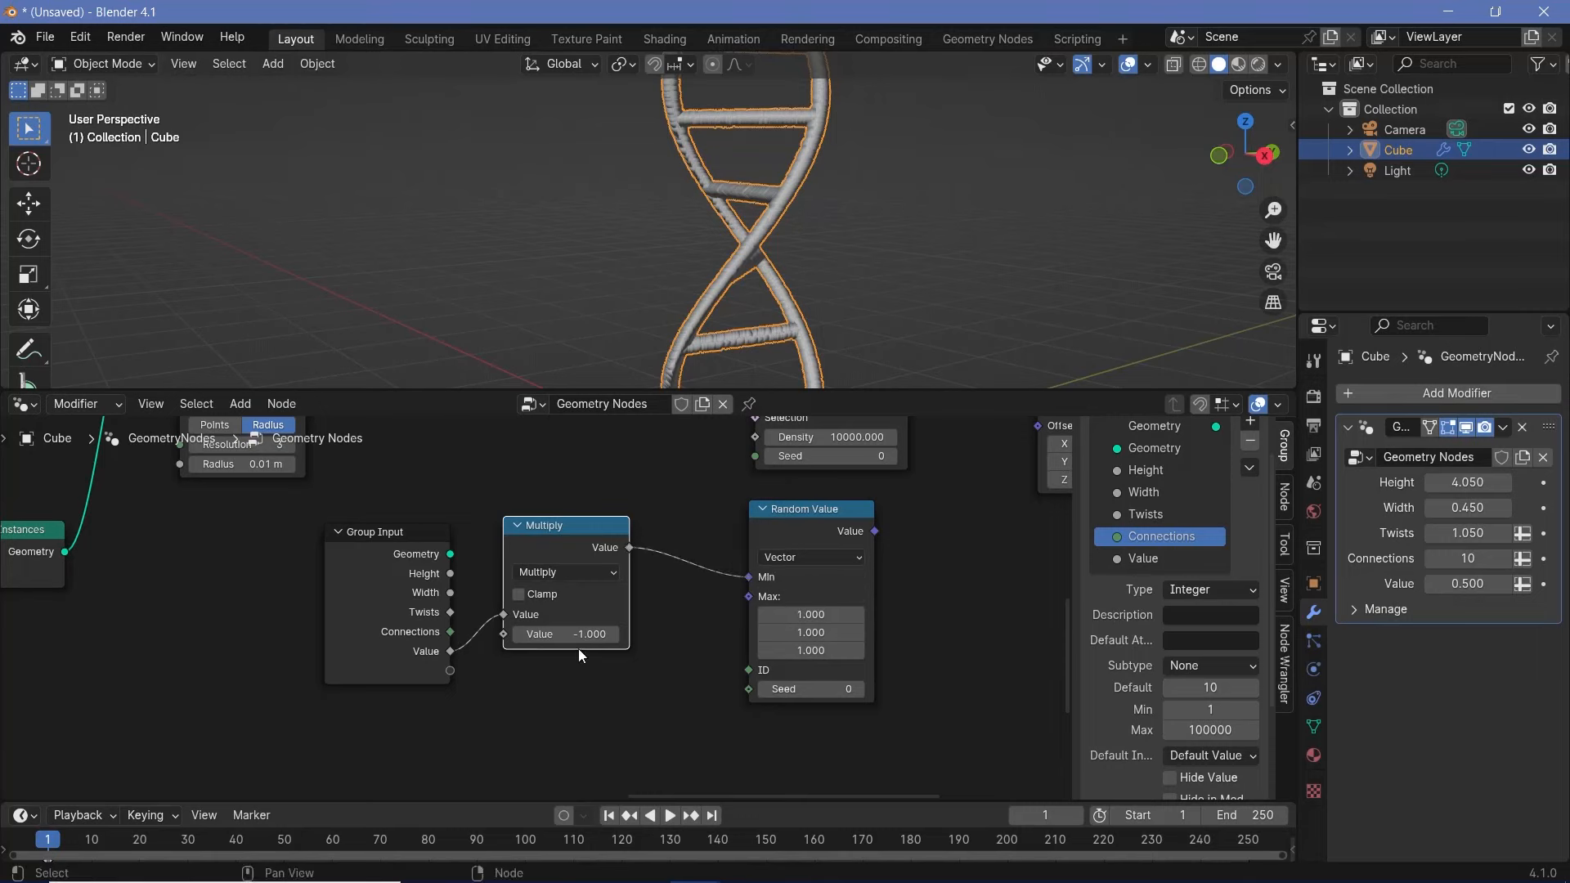
{"action": "left_click_drag", "start_coordinate": [389, 626], "coordinate": [749, 611]}
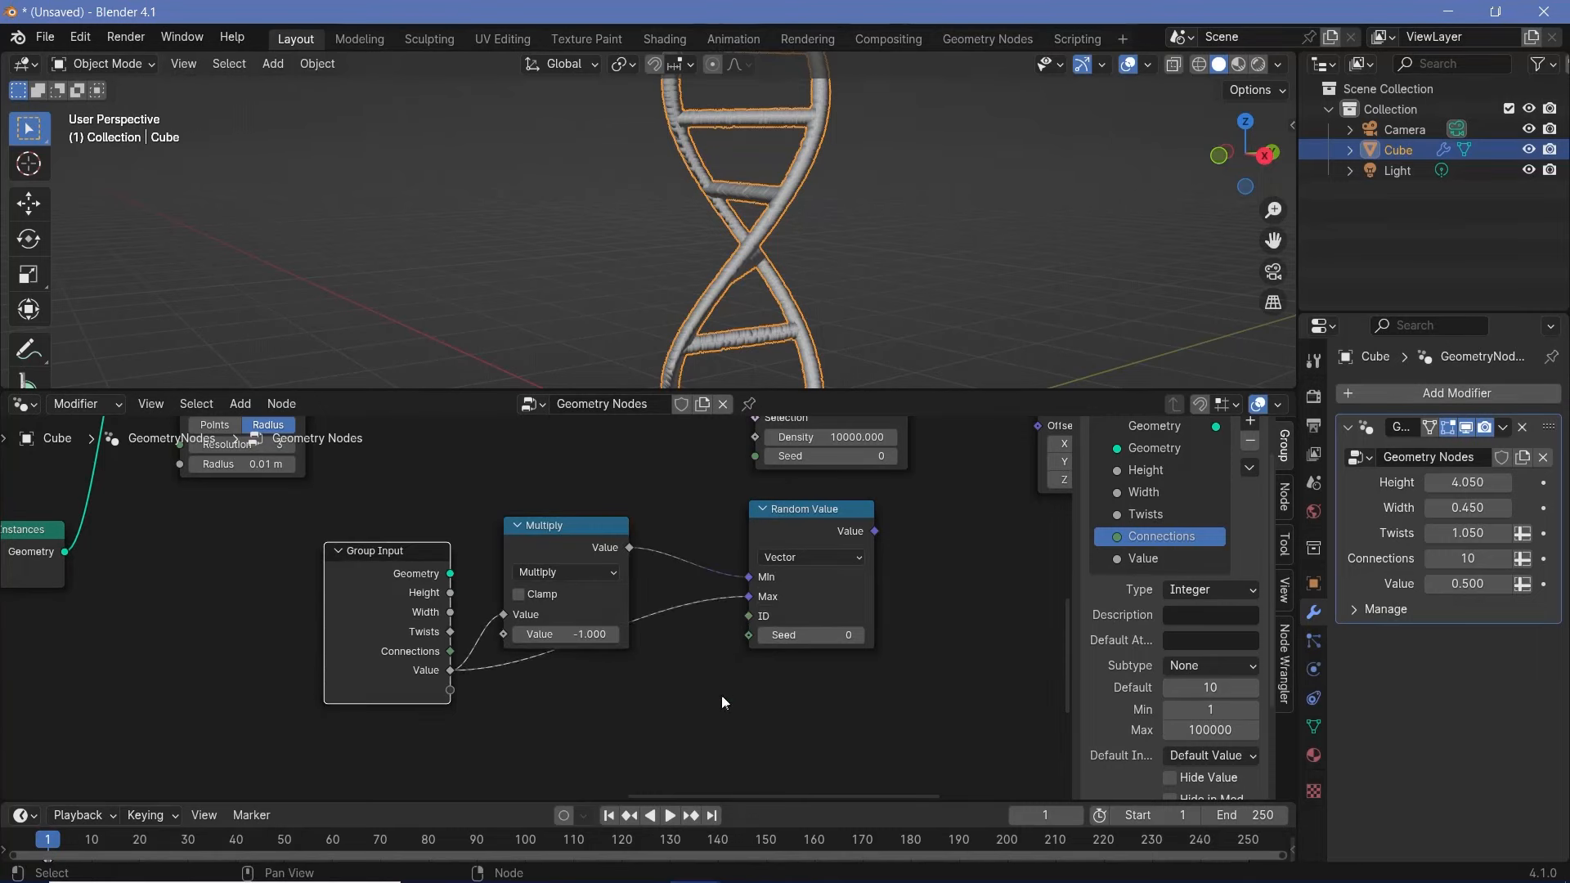
Step: Rename the new group input Randomness and connect the Random Value output to the Set Position's Offset
{"action": "double_click", "coordinate": [1146, 561]}
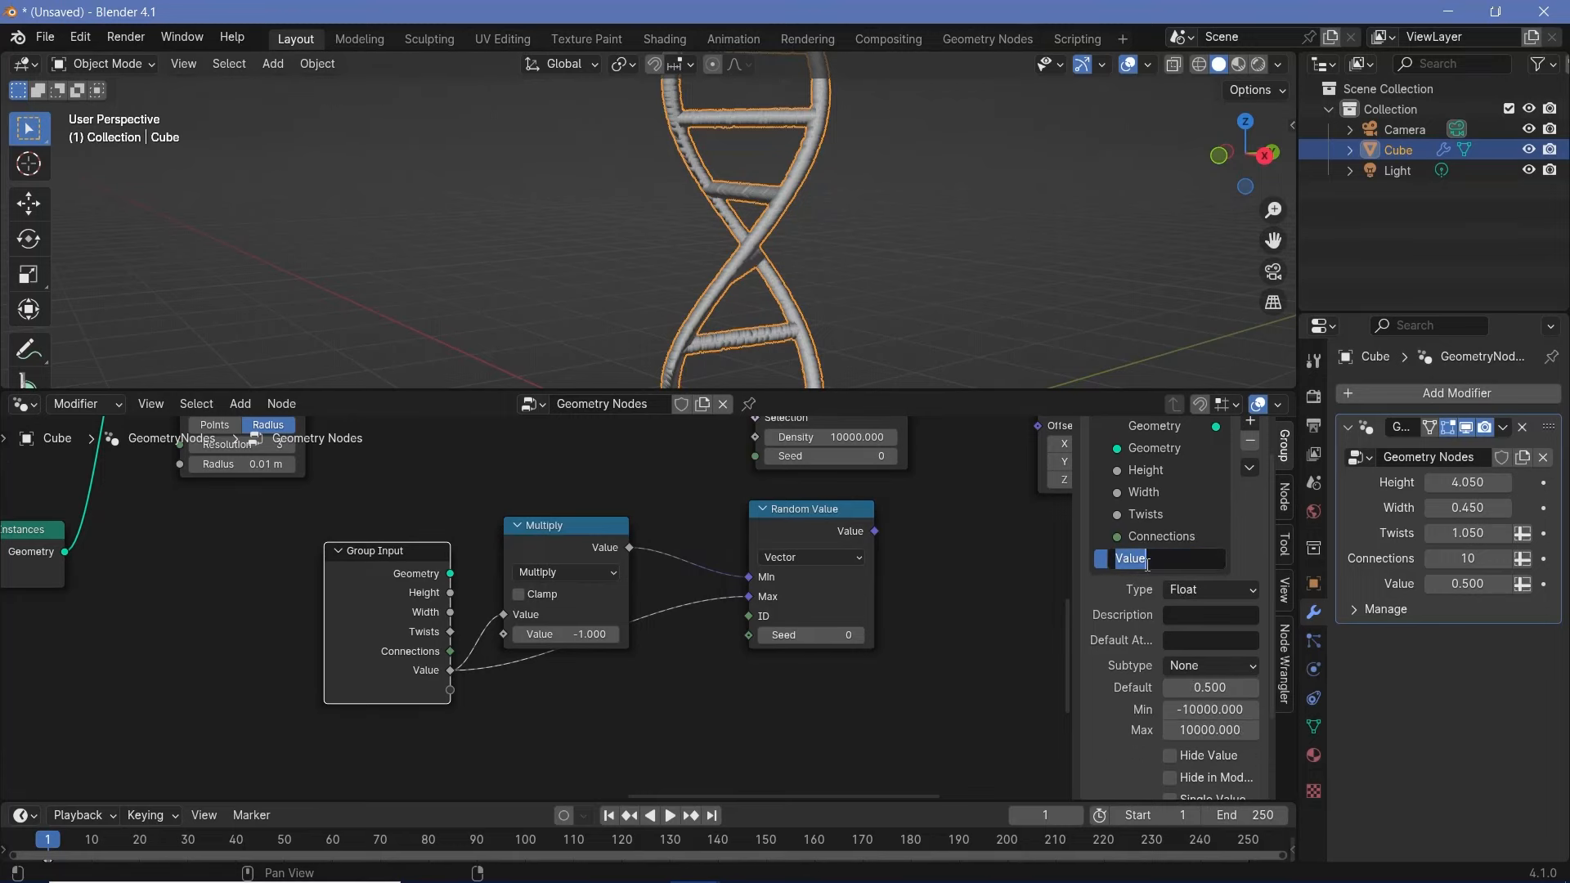
{"action": "type", "text": "Randomness"}
{"action": "key", "text": "Return"}
{"action": "middle_click_drag", "start_coordinate": [897, 544], "coordinate": [696, 645]}
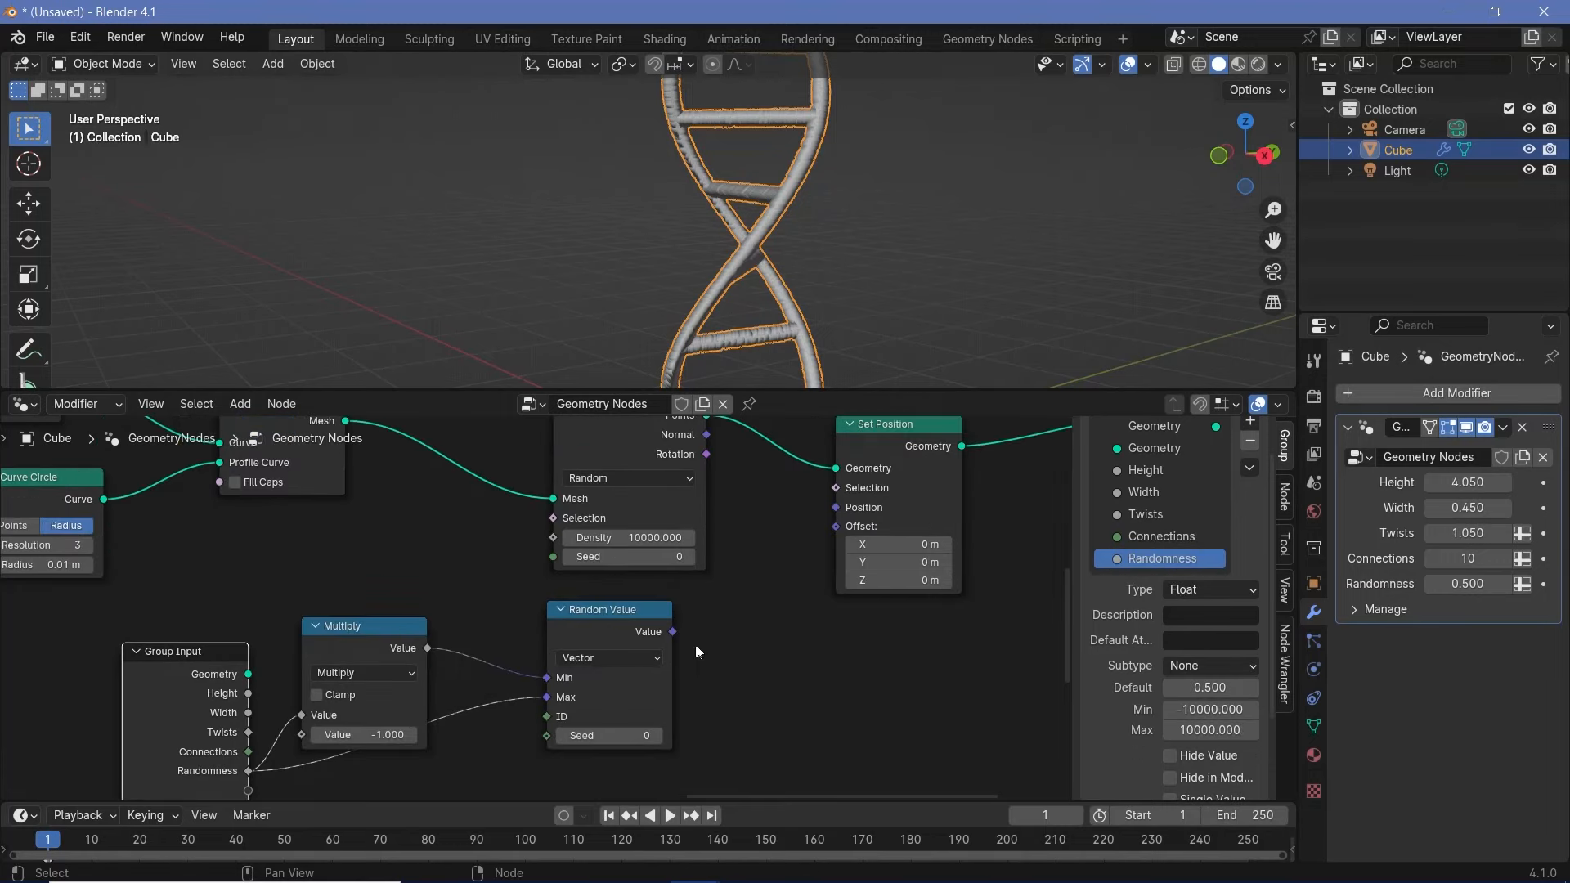
{"action": "left_click_drag", "start_coordinate": [674, 634], "coordinate": [836, 527]}
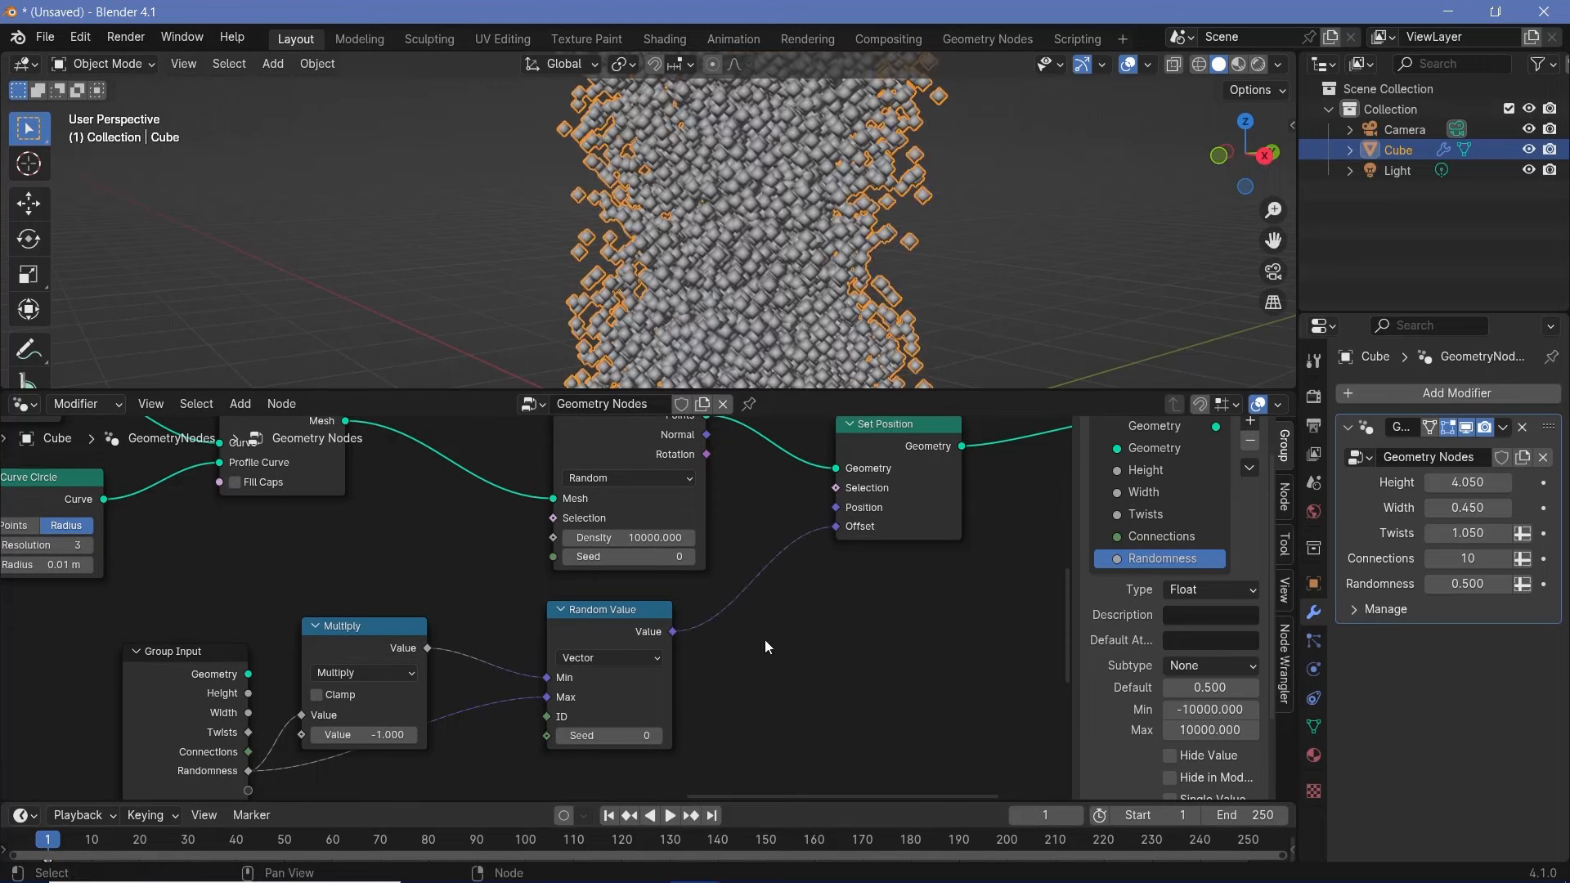
Step: Set the default of the Randomness group input to 0.05
{"action": "middle_click_drag", "start_coordinate": [470, 716], "coordinate": [690, 633]}
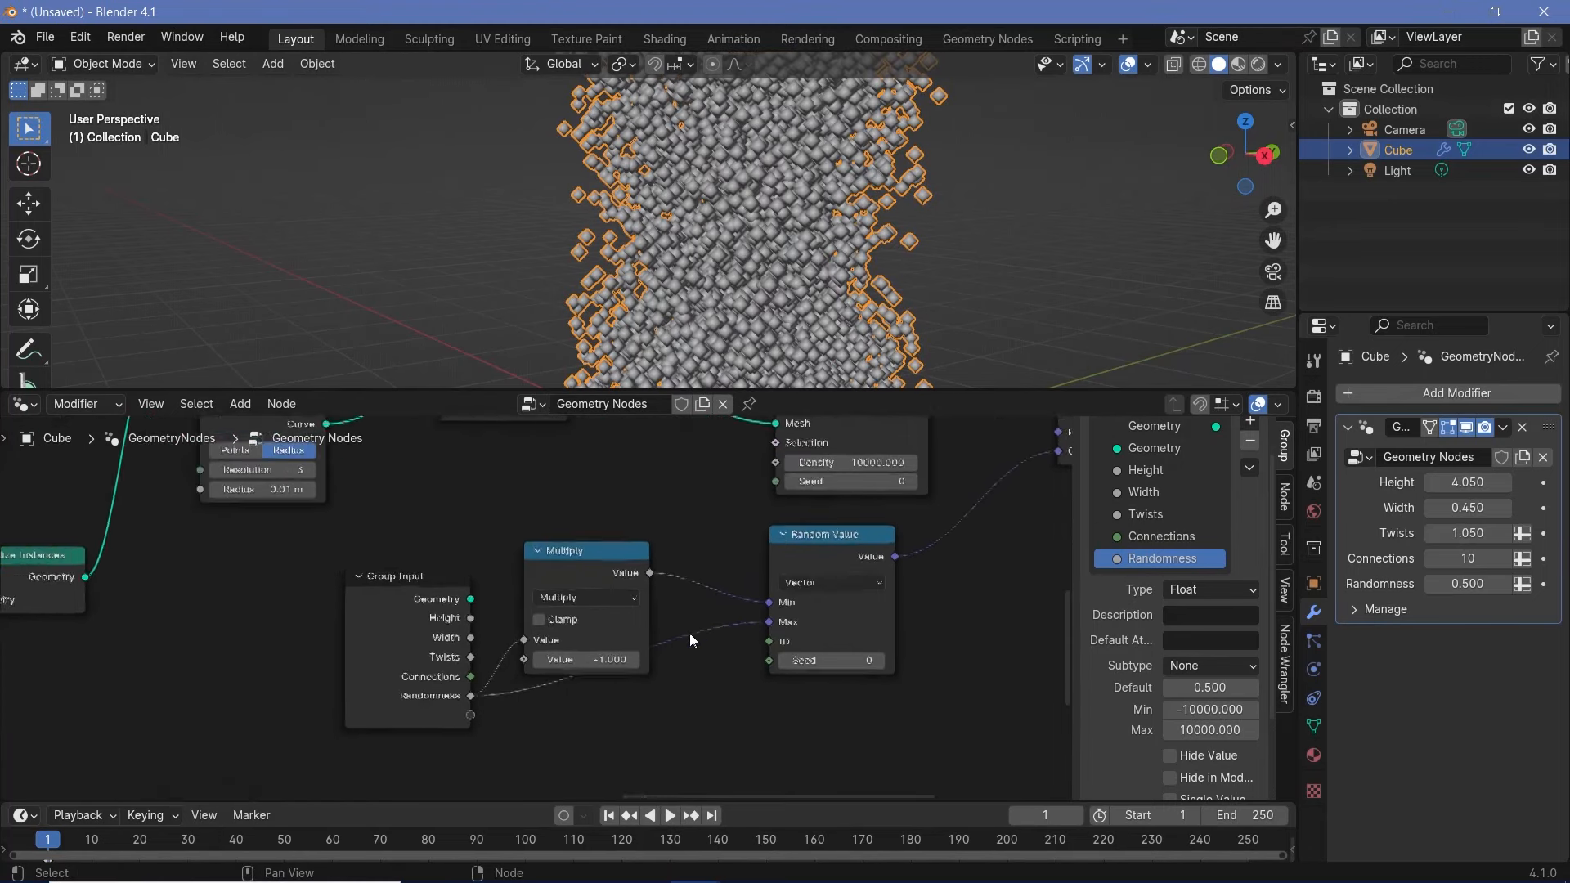
{"action": "scroll", "coordinate": [691, 636], "scroll_direction": "up", "scroll_amount": 1}
{"action": "left_click", "coordinate": [1200, 687]}
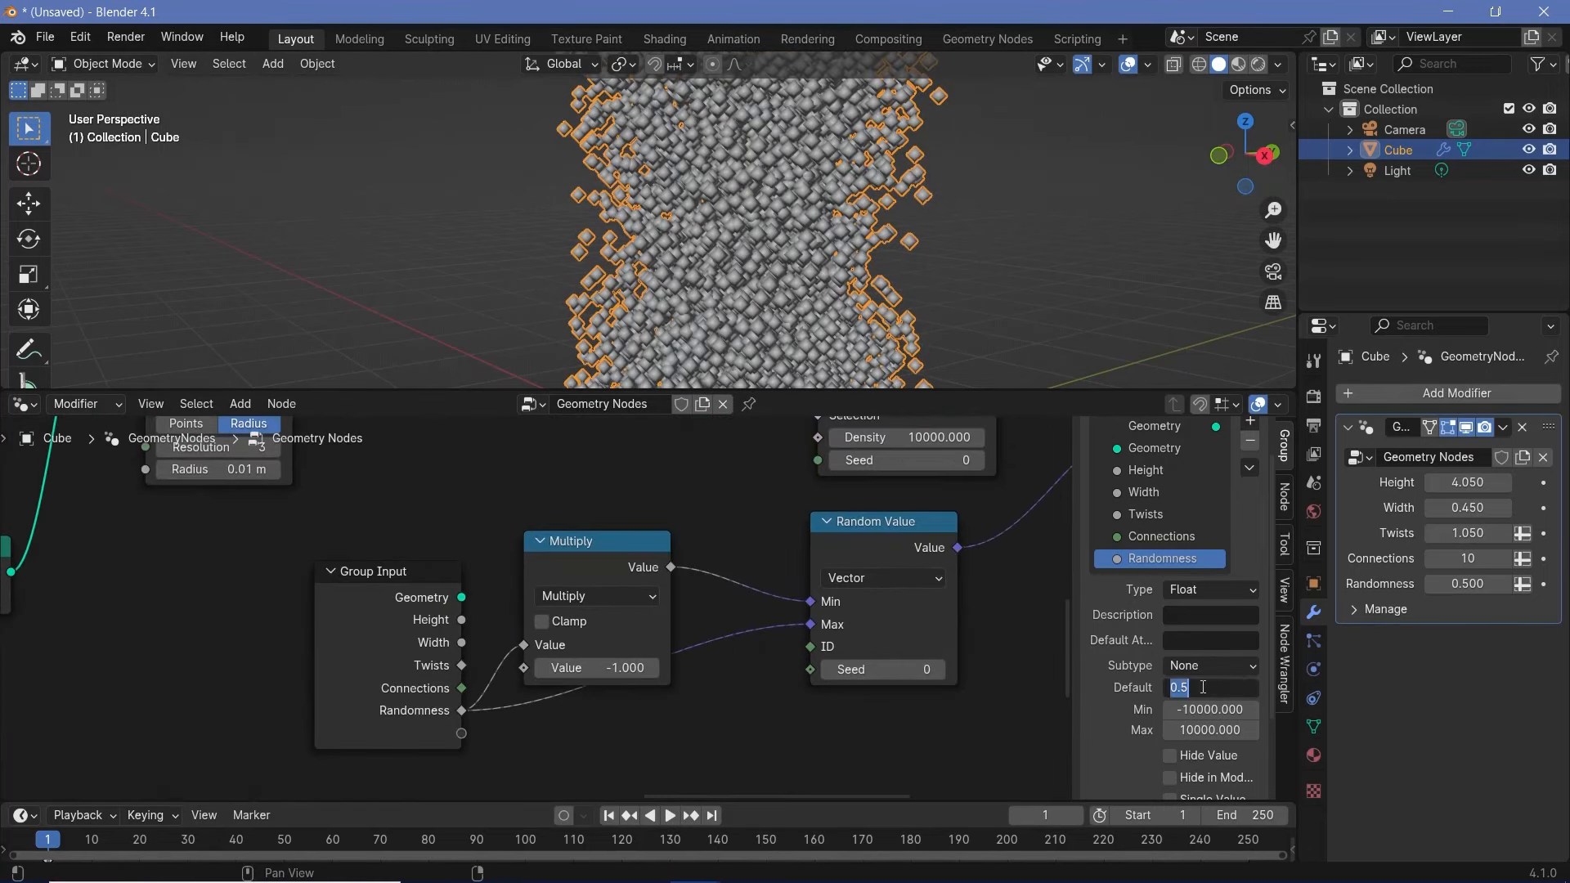
{"action": "type", "text": "0."}
{"action": "key", "text": "BackSpace"}
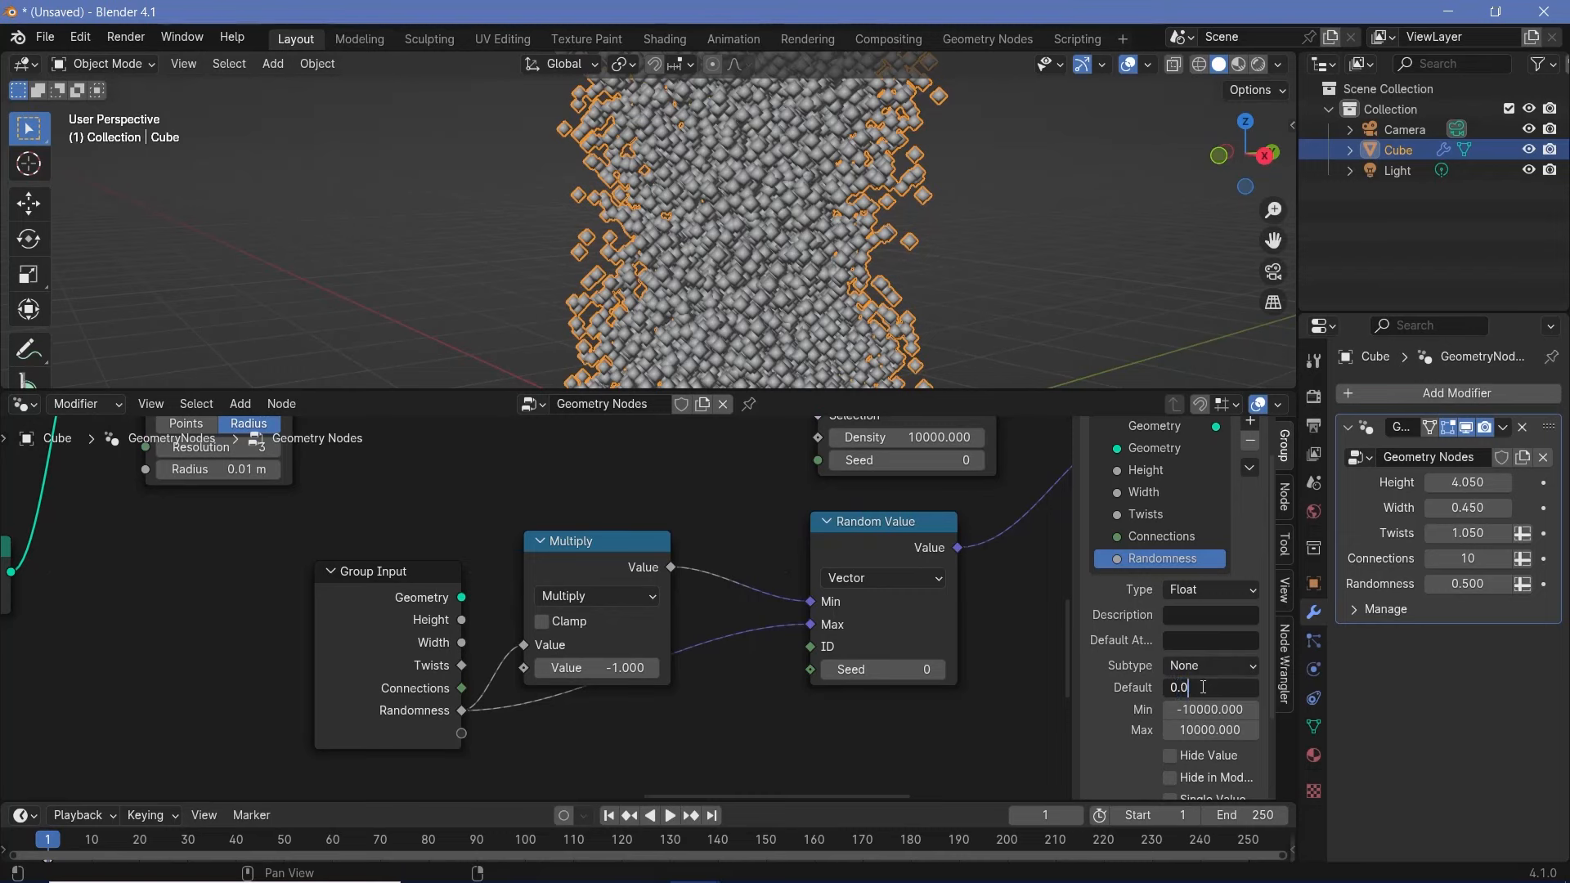
{"action": "type", "text": "05"}
{"action": "key", "text": "Return"}
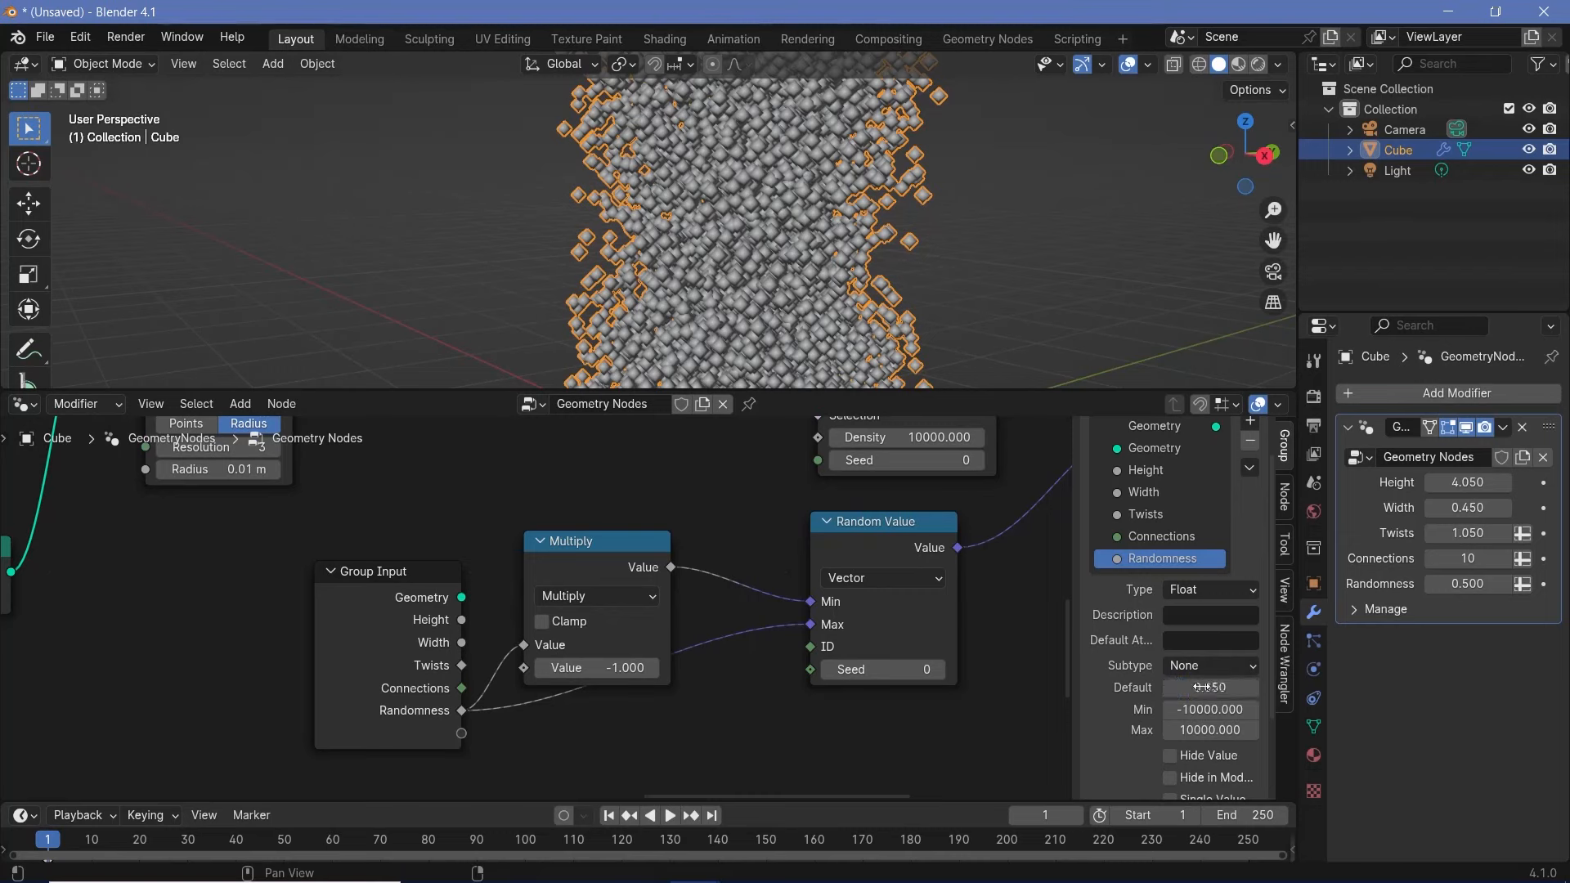
Step: Set the modifier's Randomness to 0.05 and inspect the scattered points along the helix from several angles
{"action": "mouse_move", "coordinate": [1462, 584]}
{"action": "left_mouse_down"}
{"action": "mouse_move", "coordinate": [1427, 584]}
{"action": "mouse_move", "coordinate": [1462, 584]}
{"action": "left_mouse_up"}
{"action": "left_click", "coordinate": [1461, 584]}
{"action": "type", "text": "0."}
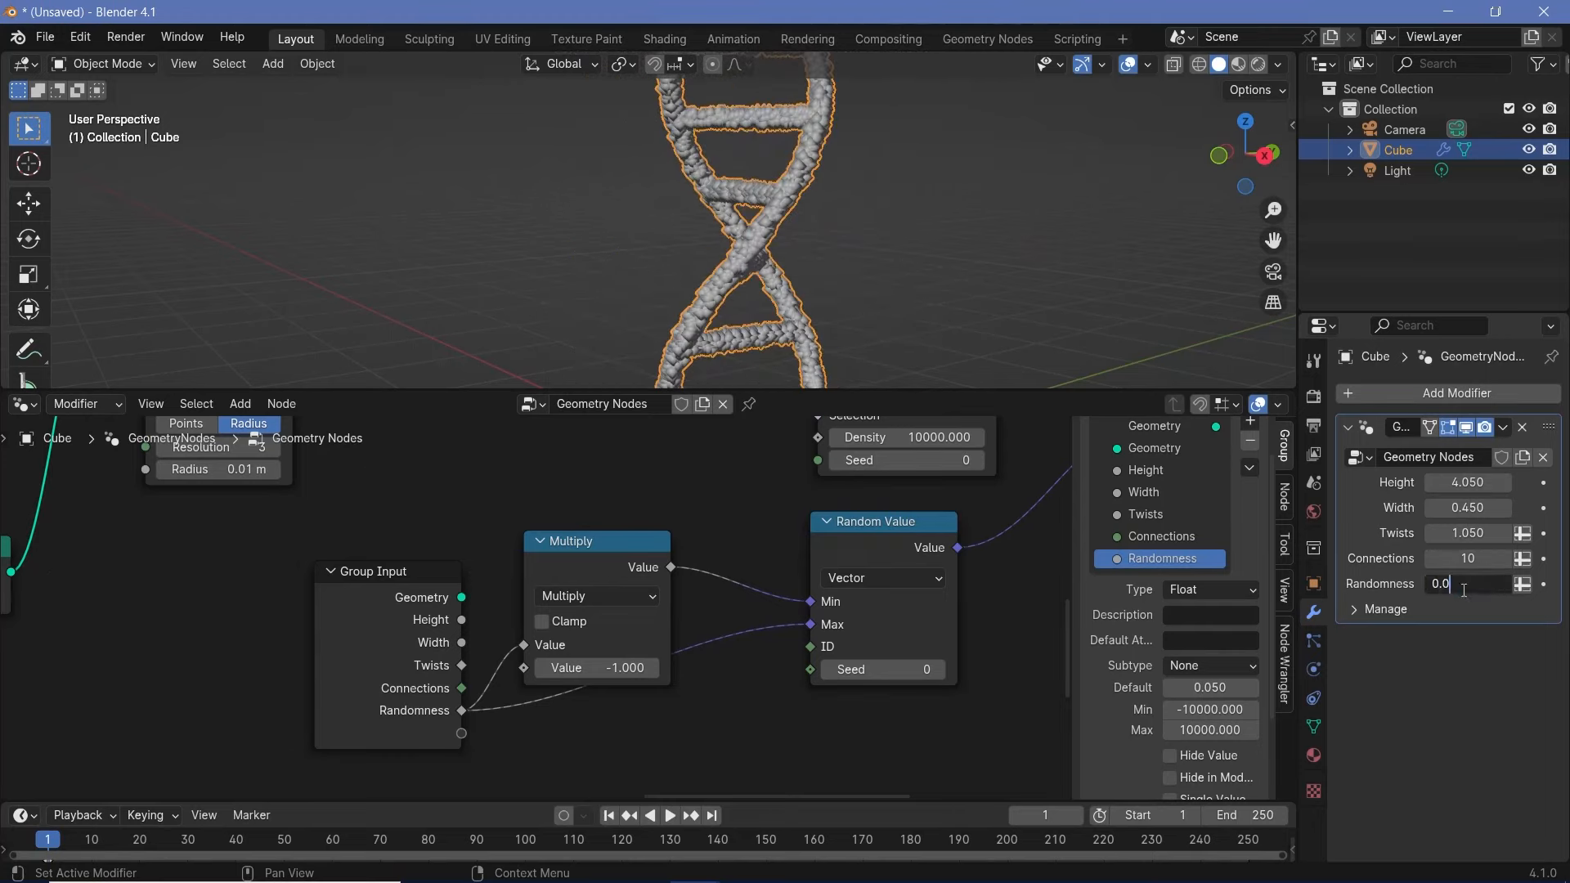
{"action": "type", "text": "05"}
{"action": "key", "text": "Return"}
{"action": "middle_click_drag", "start_coordinate": [754, 188], "coordinate": [850, 202]}
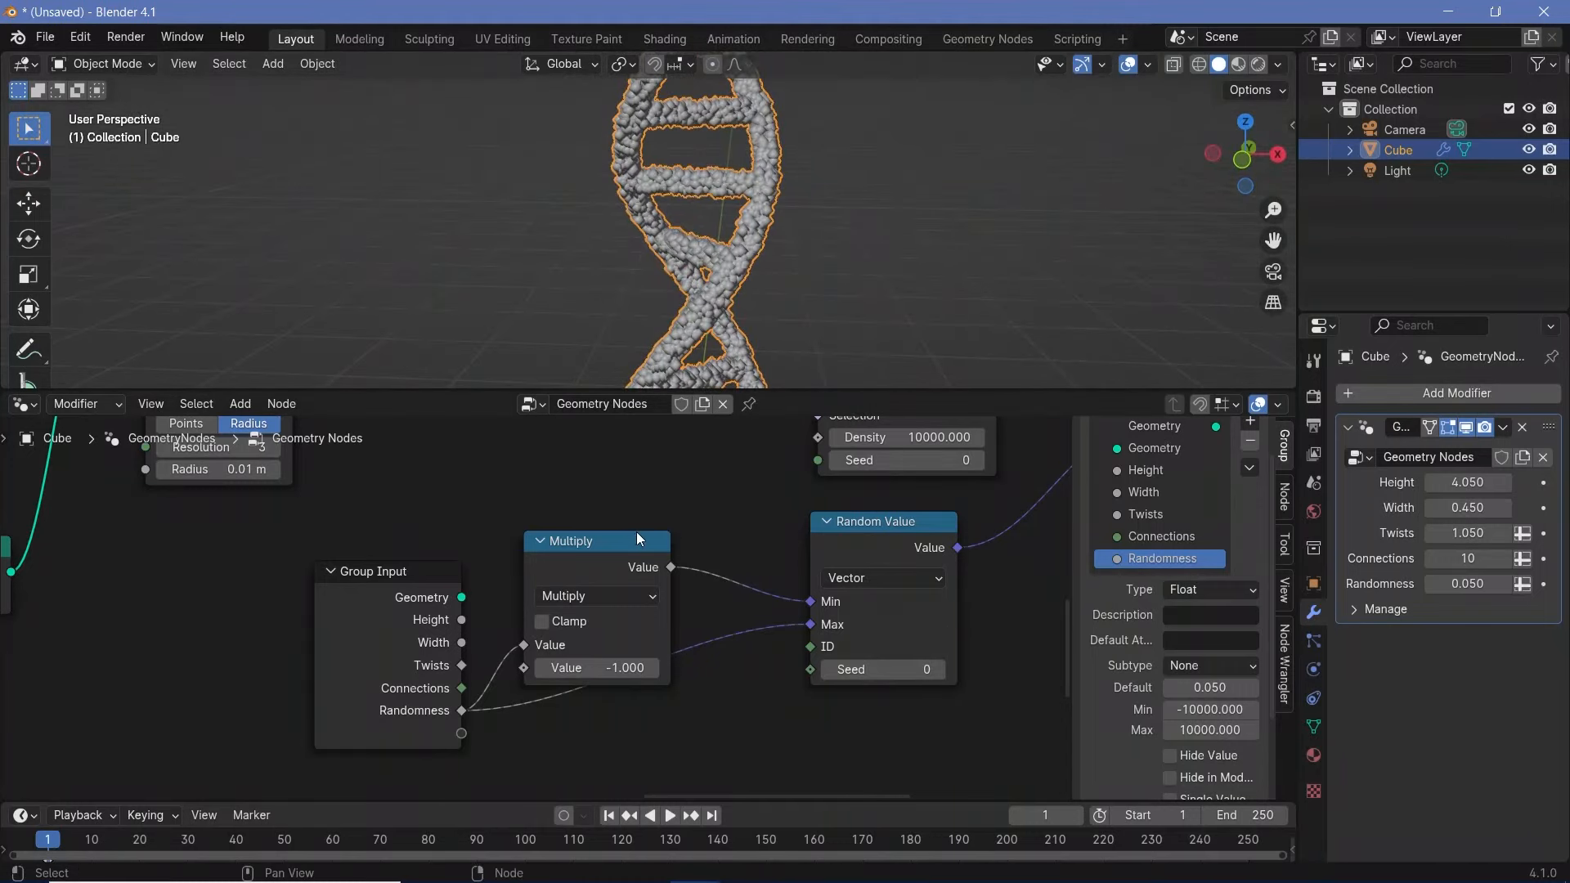
{"action": "scroll", "coordinate": [703, 283], "scroll_direction": "down", "scroll_amount": 4}
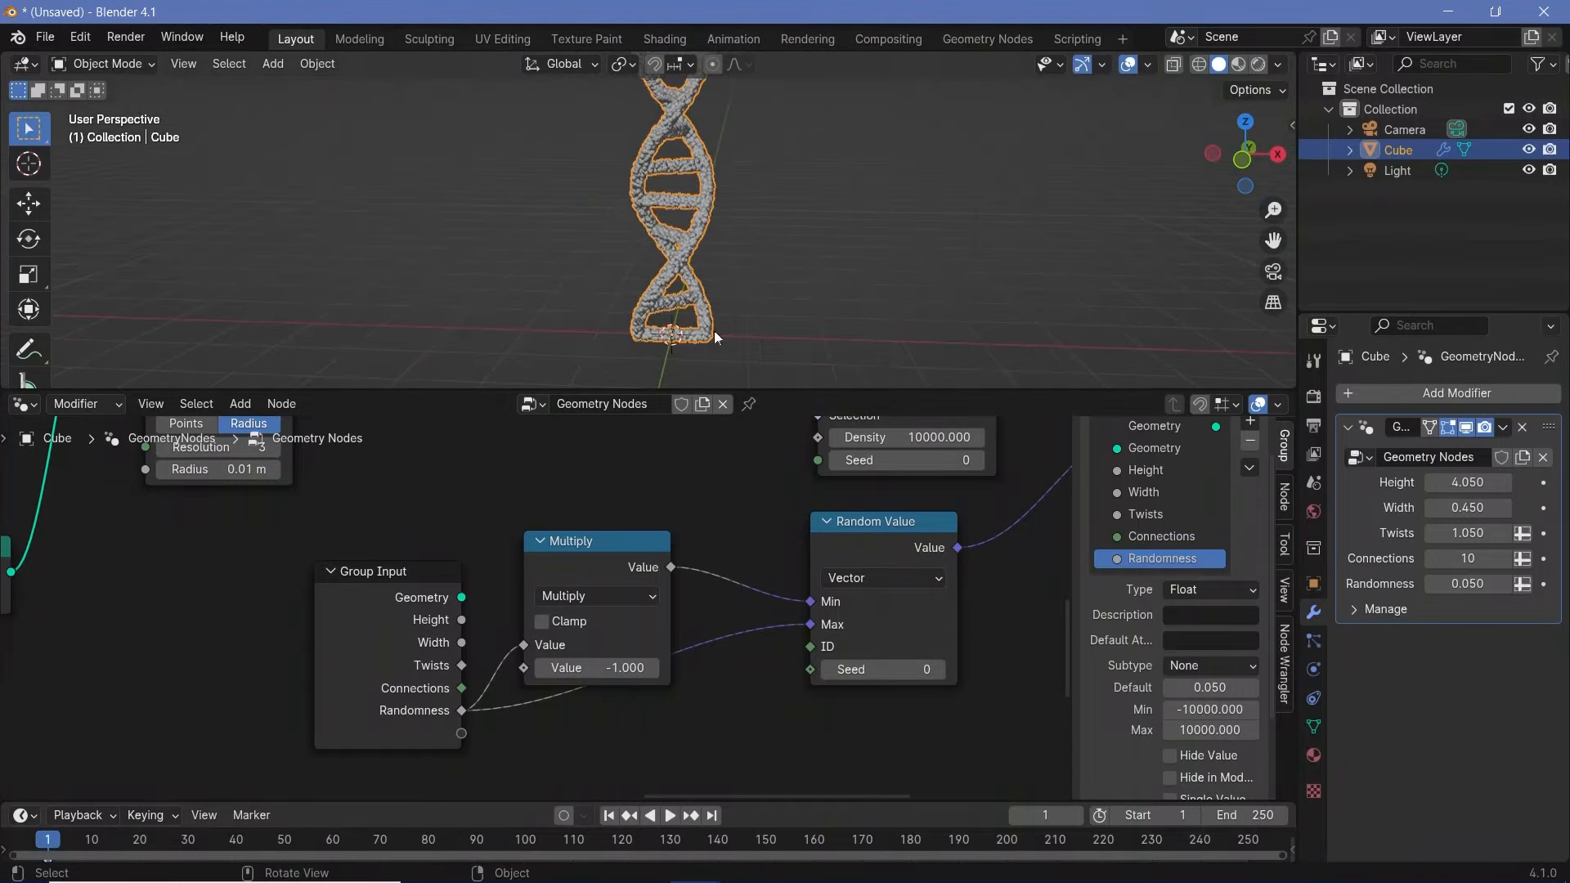
{"action": "scroll", "coordinate": [712, 336], "scroll_direction": "up", "scroll_amount": 4}
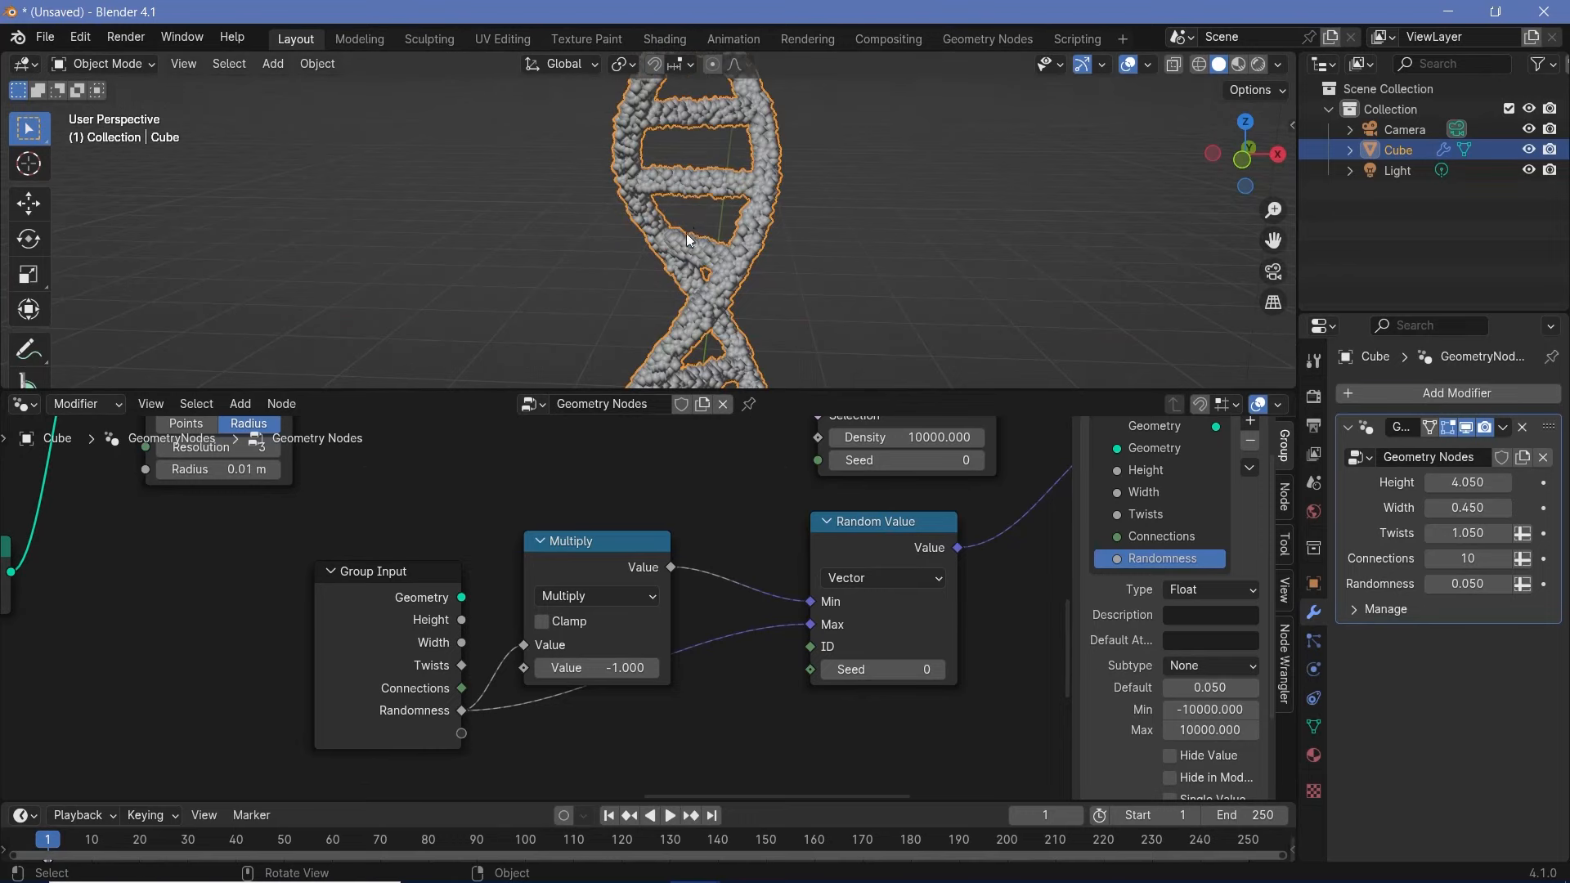
{"action": "middle_click_drag", "start_coordinate": [684, 218], "coordinate": [682, 194]}
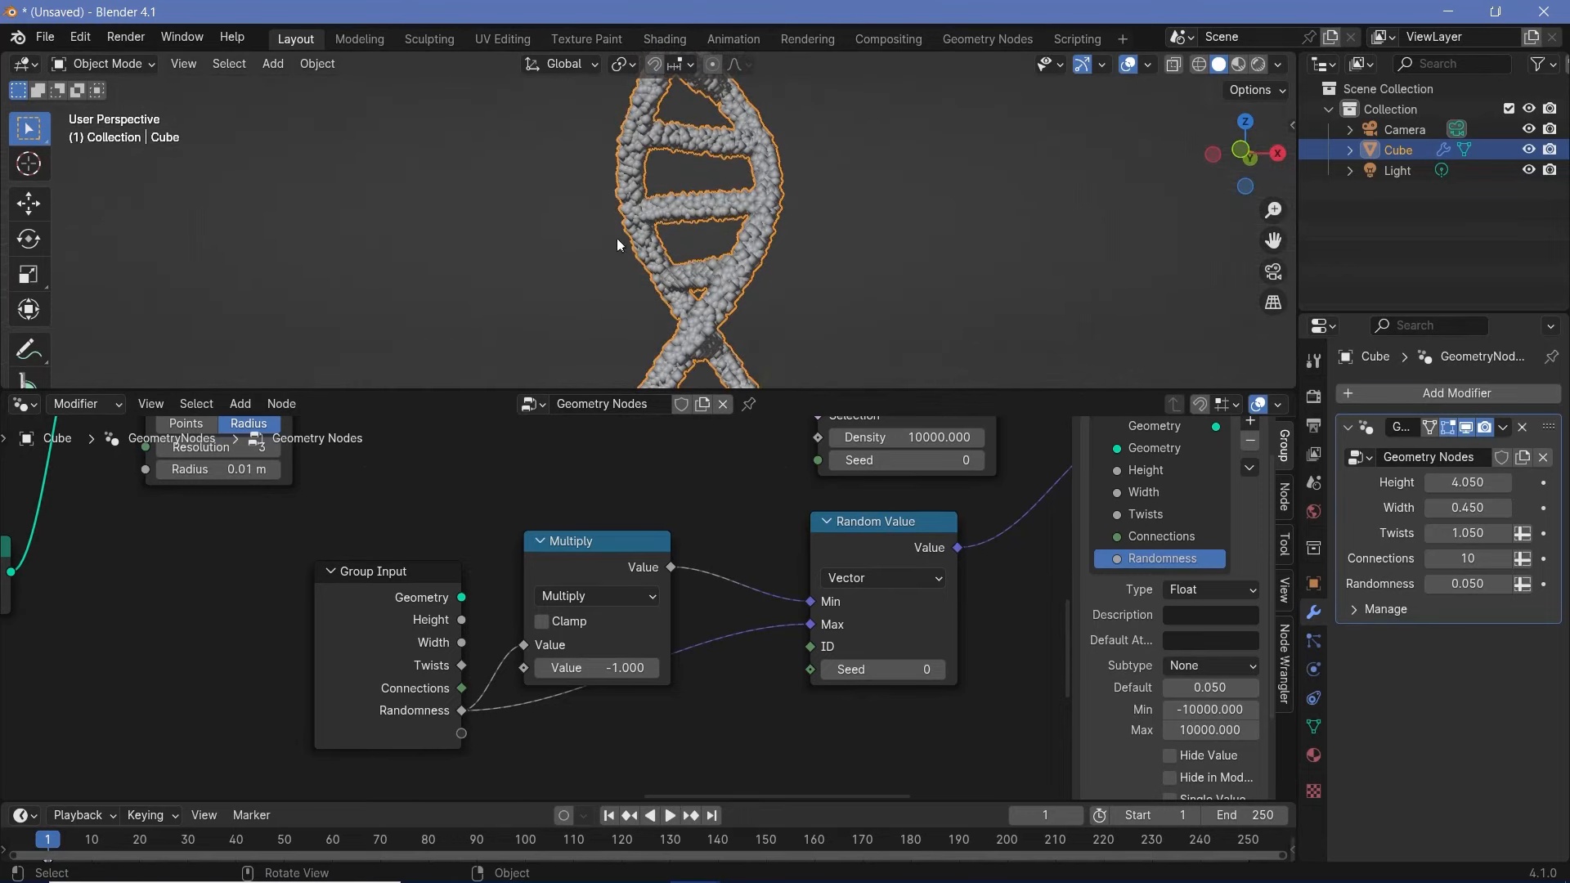
{"action": "middle_click_drag", "start_coordinate": [805, 225], "coordinate": [653, 219]}
Step: Move the Group Output farther away and insert a duplicate of Set Position on the link leading to it
{"action": "scroll", "coordinate": [686, 556], "scroll_direction": "down", "scroll_amount": 3}
{"action": "middle_click_drag", "start_coordinate": [871, 547], "coordinate": [644, 620]}
{"action": "scroll", "coordinate": [895, 582], "scroll_direction": "down", "scroll_amount": 3}
{"action": "middle_click_drag", "start_coordinate": [894, 582], "coordinate": [720, 586]}
{"action": "left_click_drag", "start_coordinate": [779, 500], "coordinate": [1019, 519]}
{"action": "left_click", "coordinate": [543, 507]}
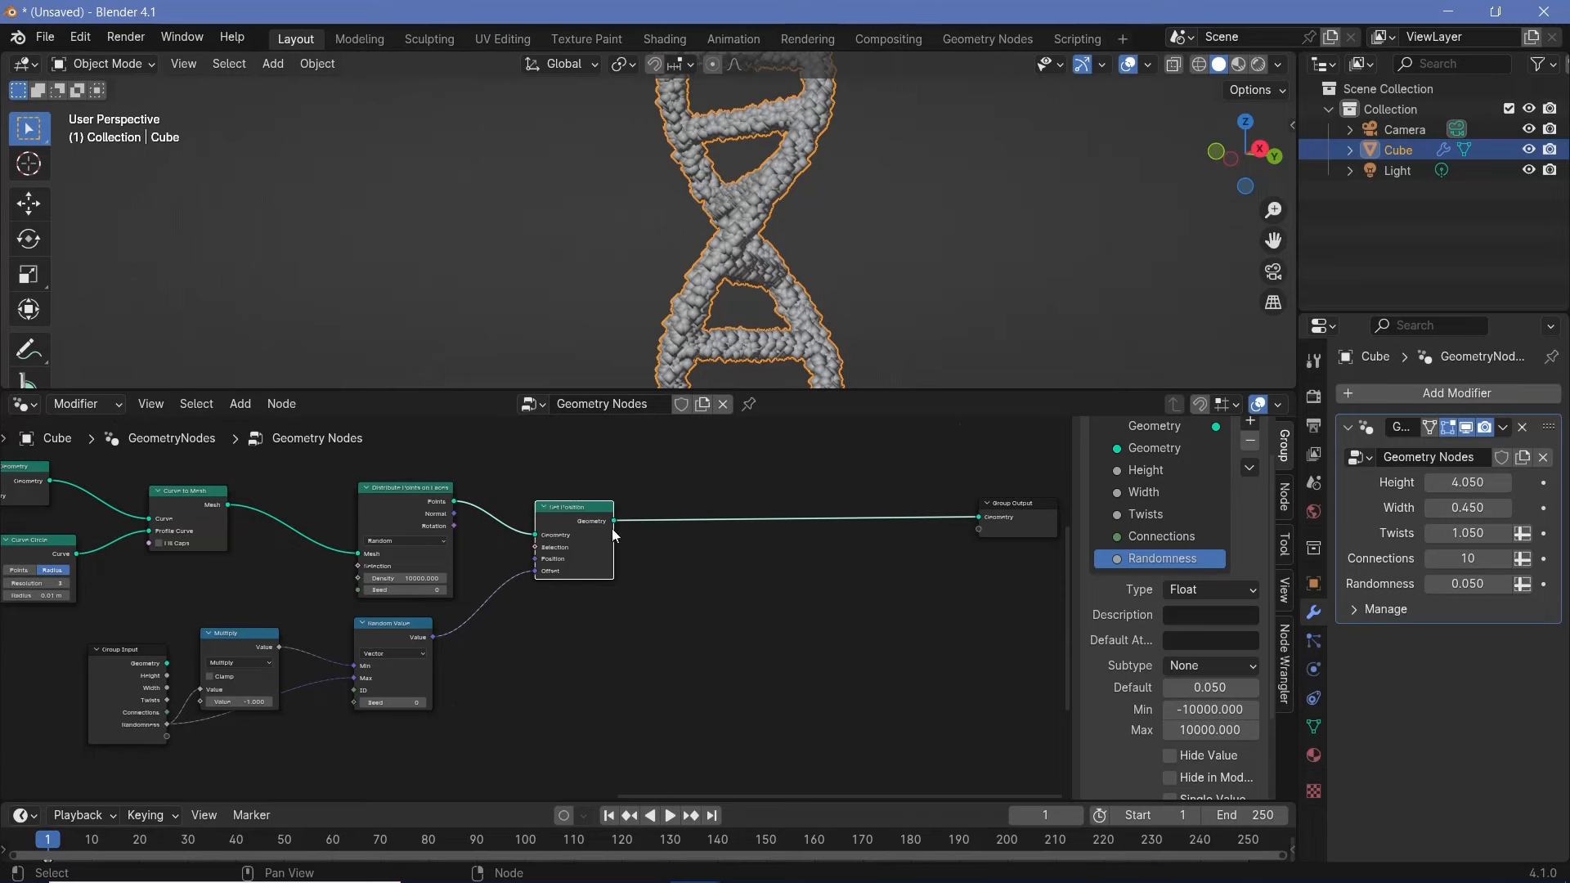
{"action": "key", "text": "shift+d"}
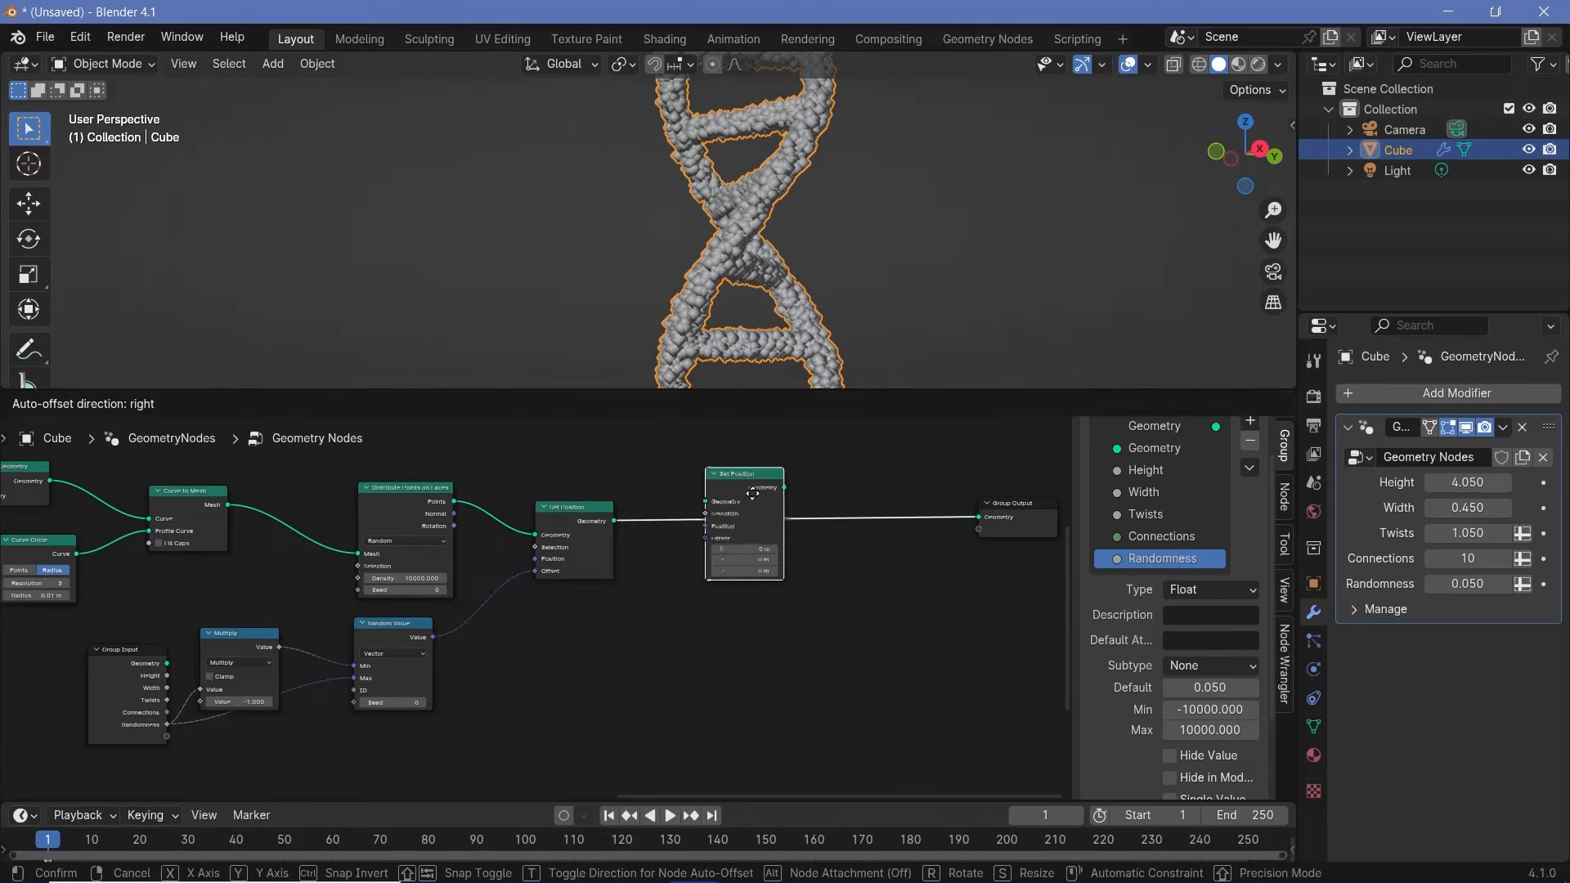
{"action": "left_click", "coordinate": [752, 495]}
Step: Add a Vector Math node below the first Set Position and set its operation to Scale
{"action": "key", "text": "shift+a"}
{"action": "mouse_move", "coordinate": [542, 680]}
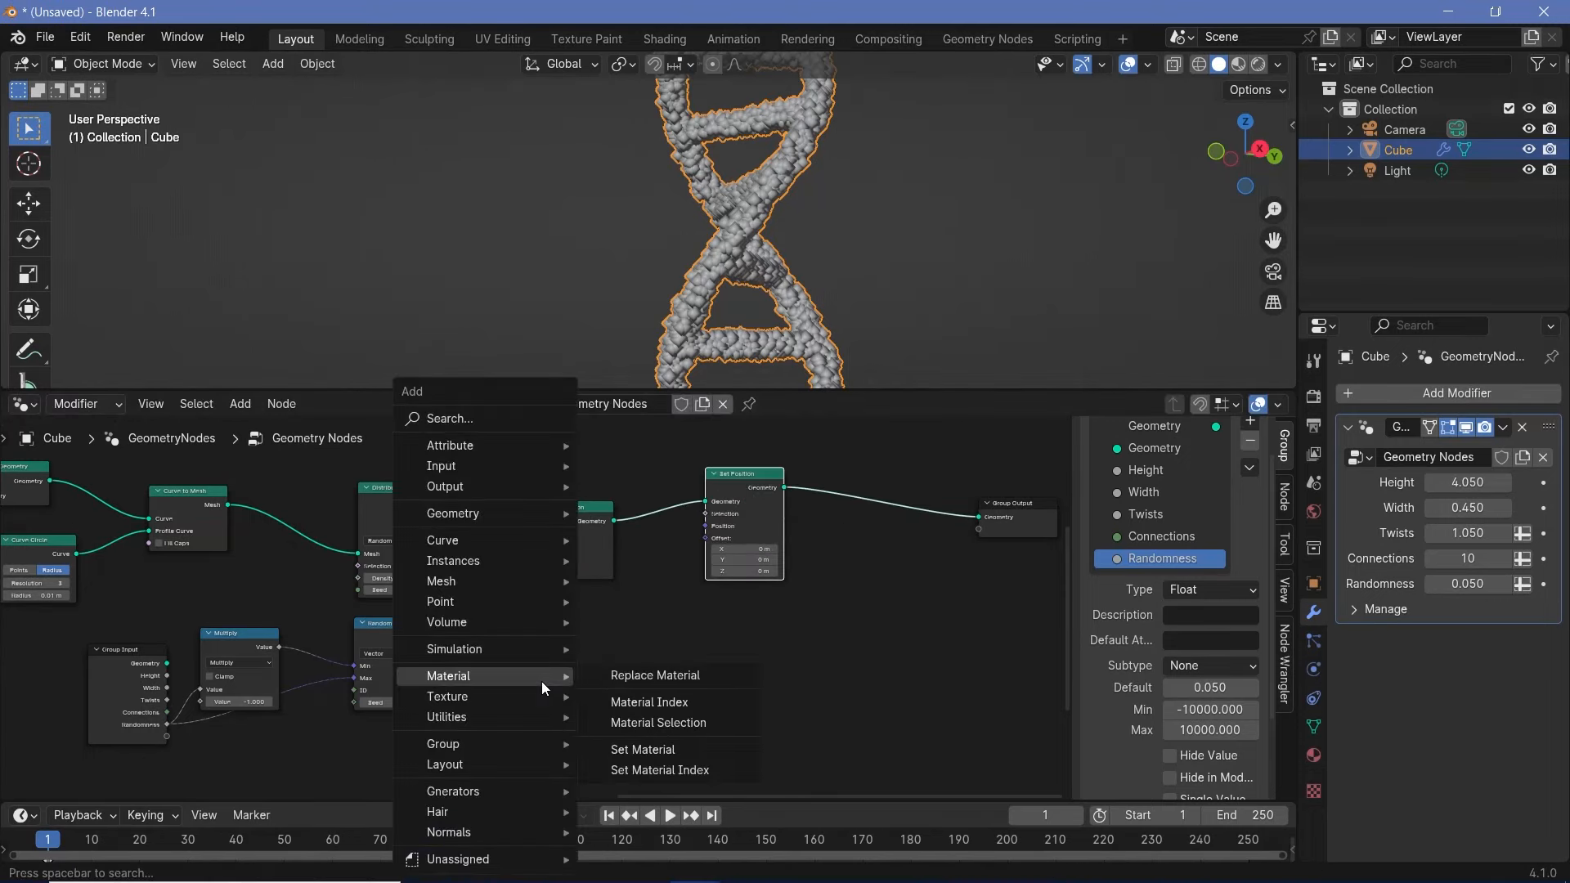
{"action": "type", "text": "vectot"}
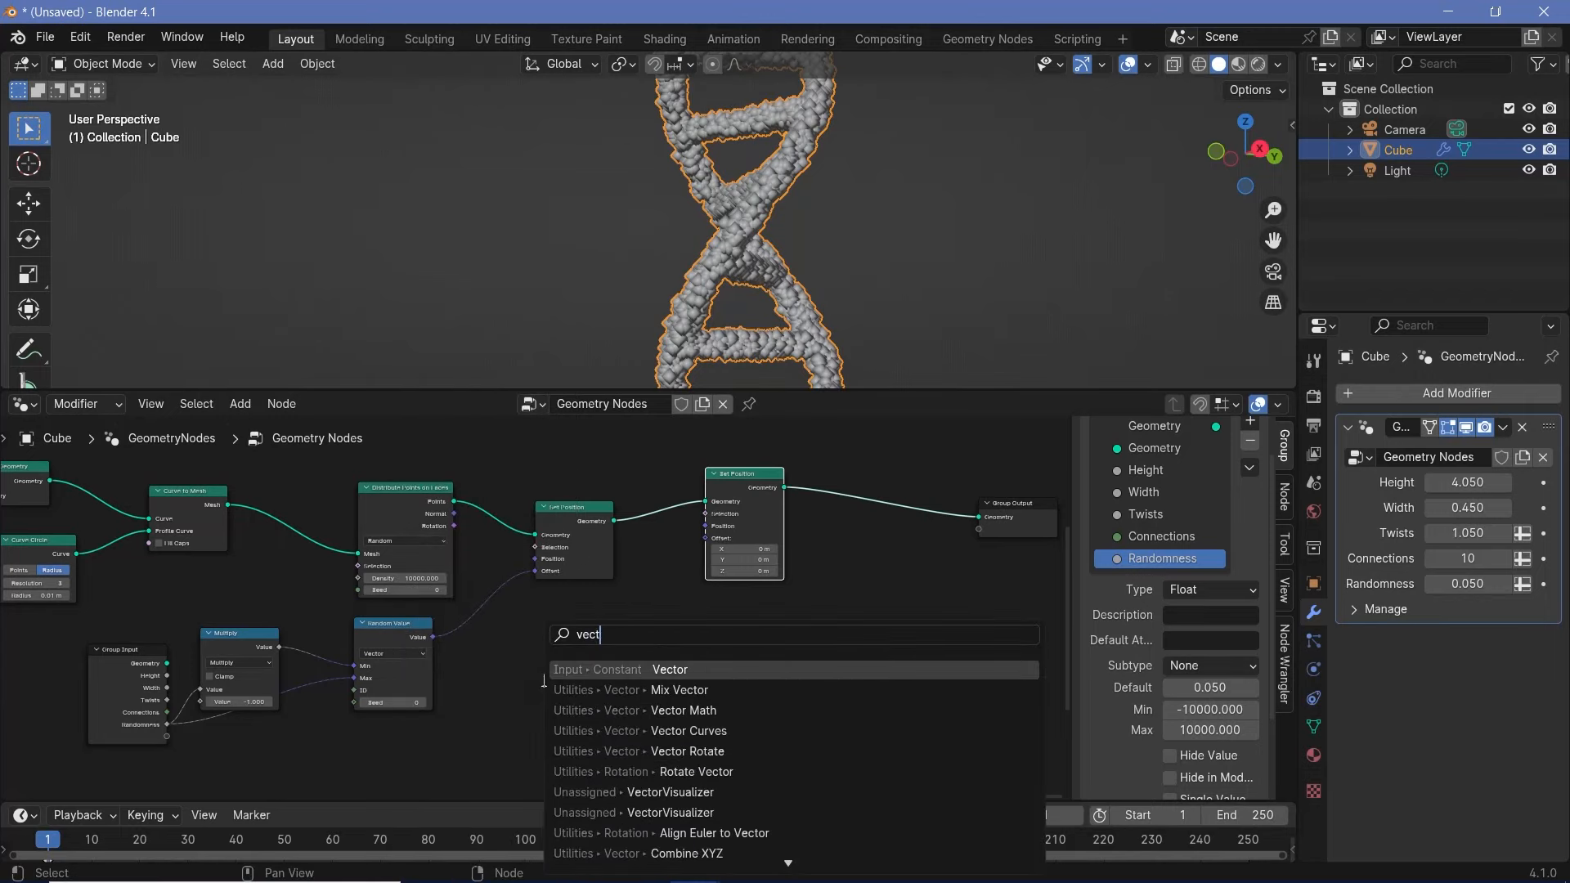
{"action": "left_click", "coordinate": [687, 731]}
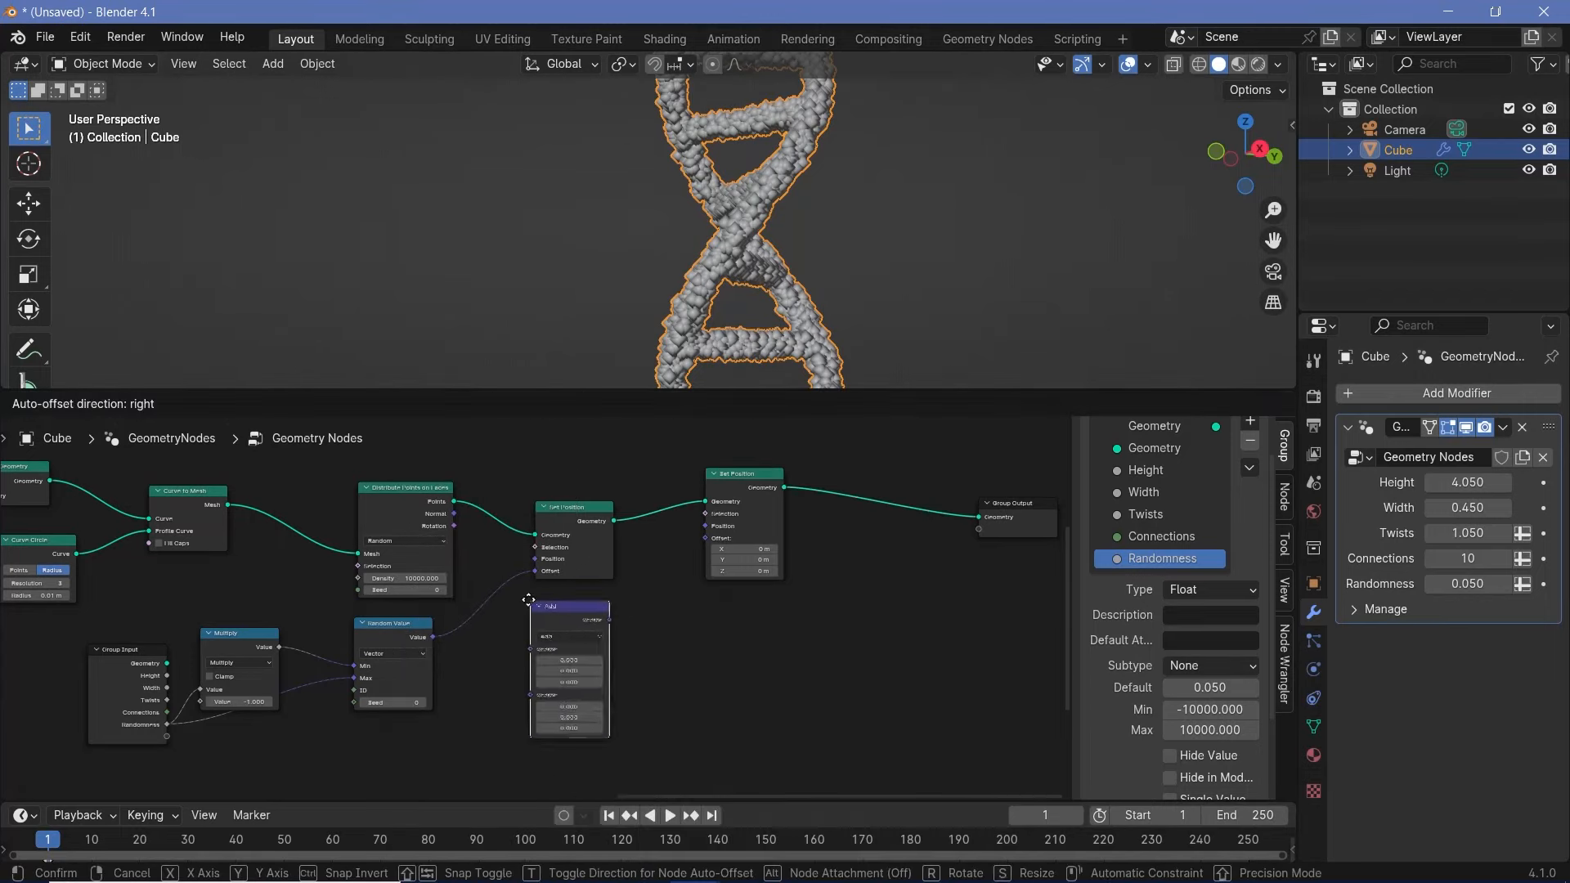
{"action": "left_click", "coordinate": [585, 624]}
{"action": "scroll", "coordinate": [585, 624], "scroll_direction": "up", "scroll_amount": 3}
{"action": "scroll", "coordinate": [584, 624], "scroll_direction": "up", "scroll_amount": 2}
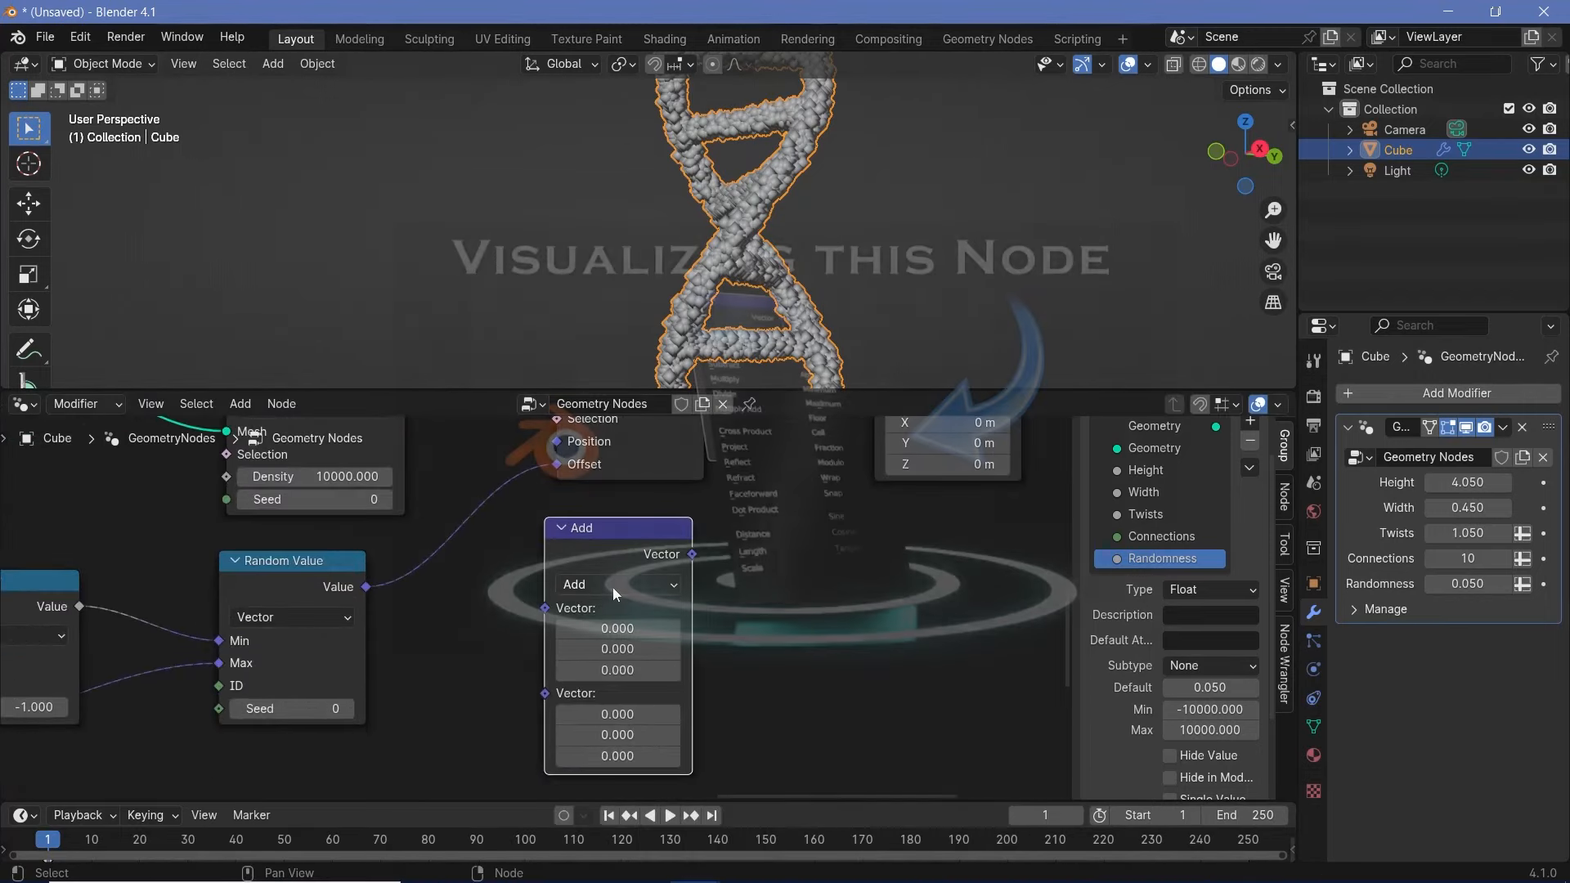
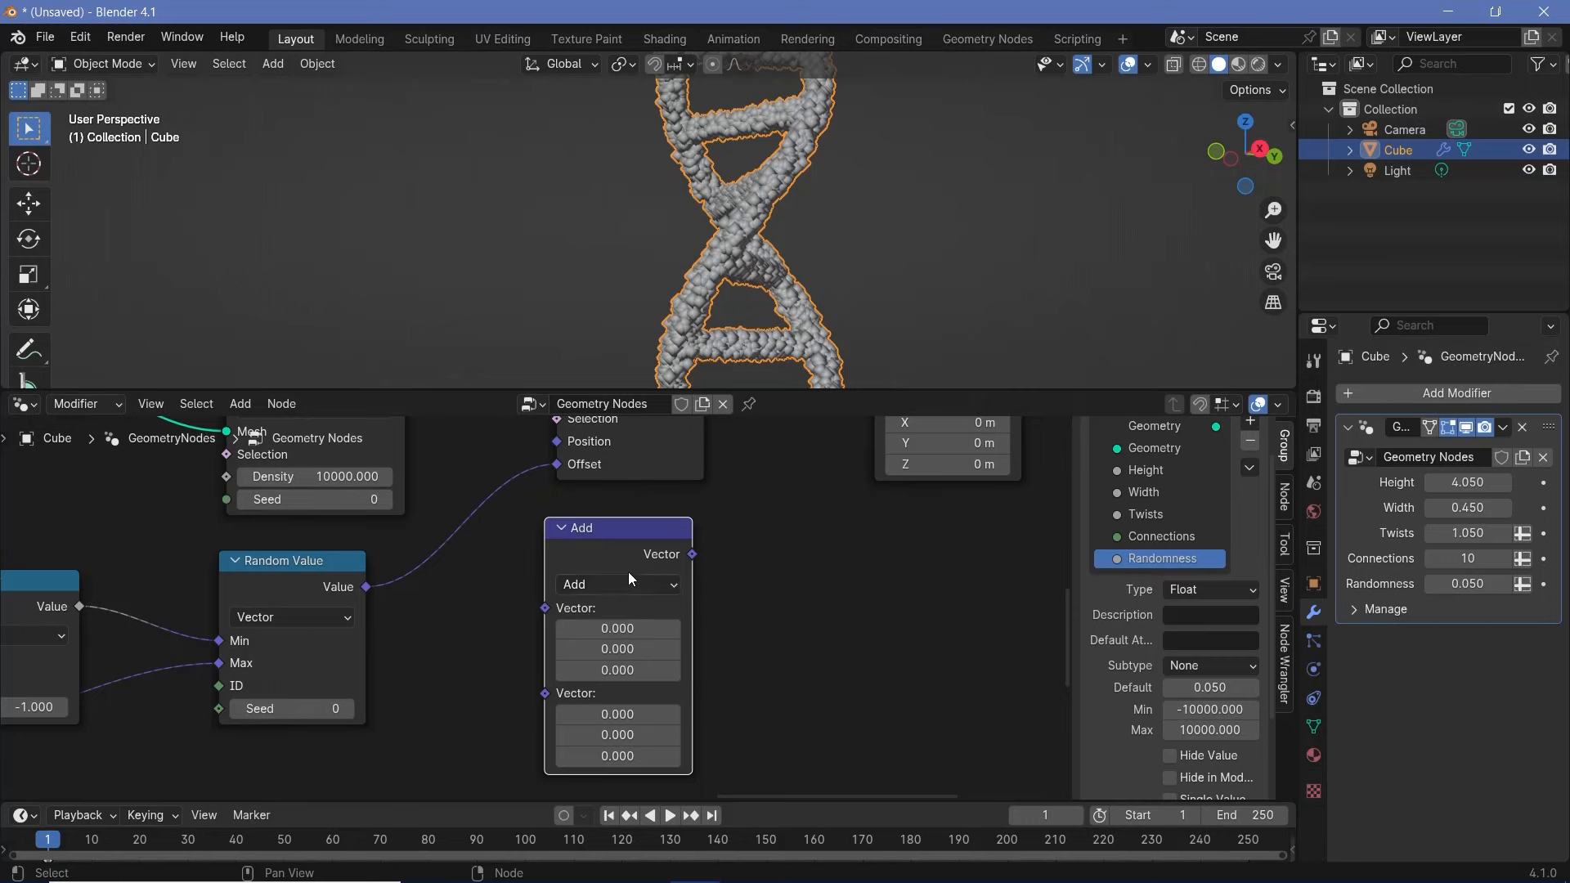
{"action": "left_click", "coordinate": [631, 582]}
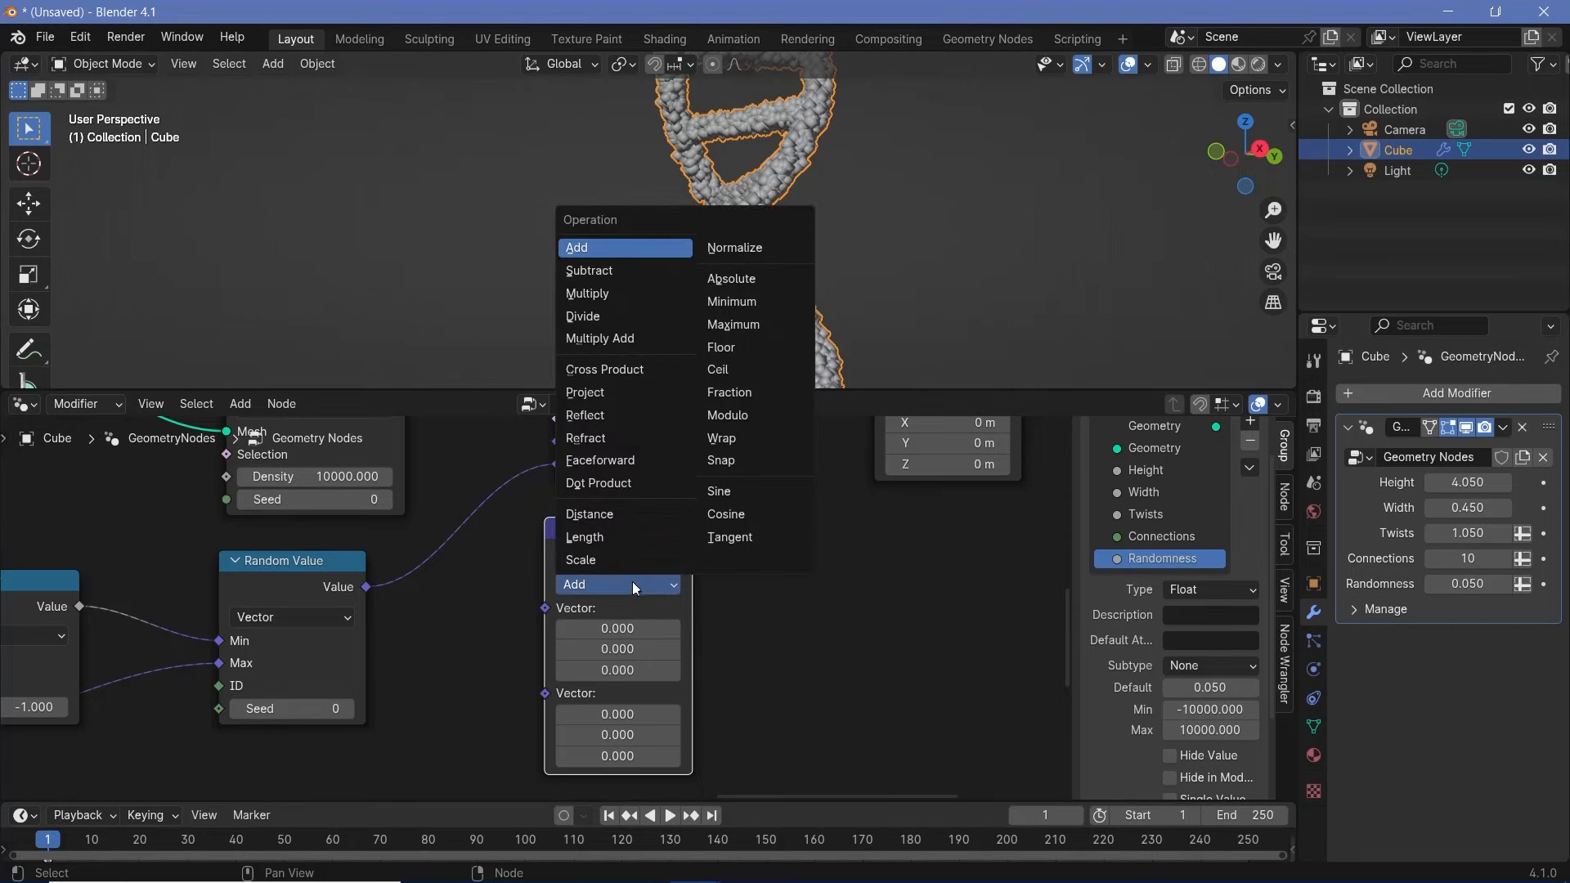
{"action": "left_click", "coordinate": [612, 561]}
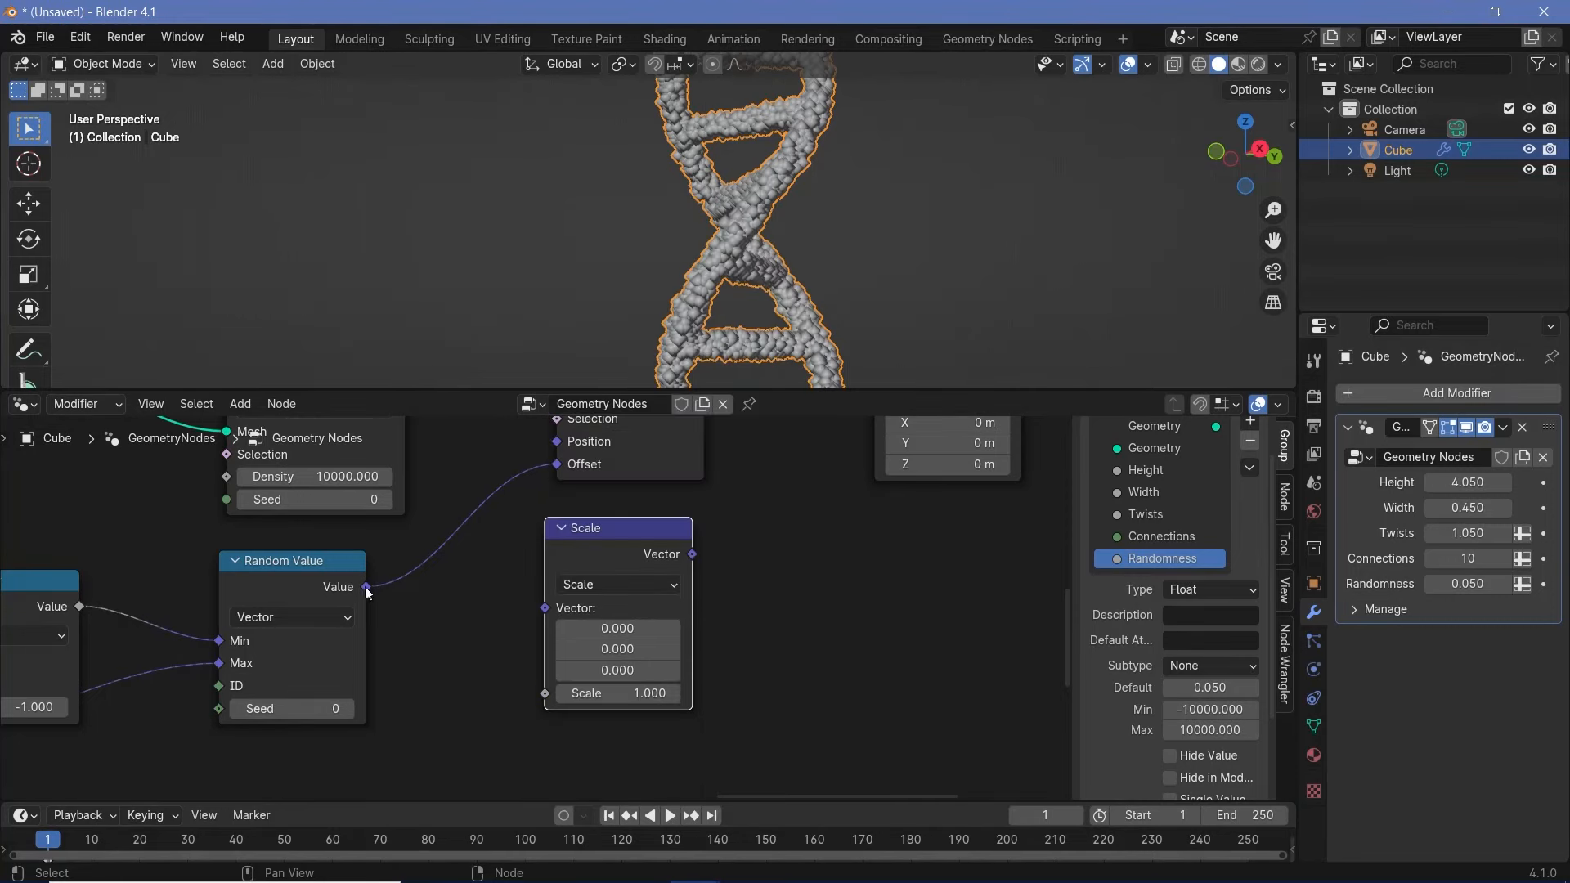
Step: Feed the Random Value output through the Scale node with a factor of 3 into the second Set Position's Offset
{"action": "left_click_drag", "start_coordinate": [366, 587], "coordinate": [566, 637]}
{"action": "middle_click_drag", "start_coordinate": [557, 620], "coordinate": [459, 683]}
{"action": "left_click", "coordinate": [424, 753]}
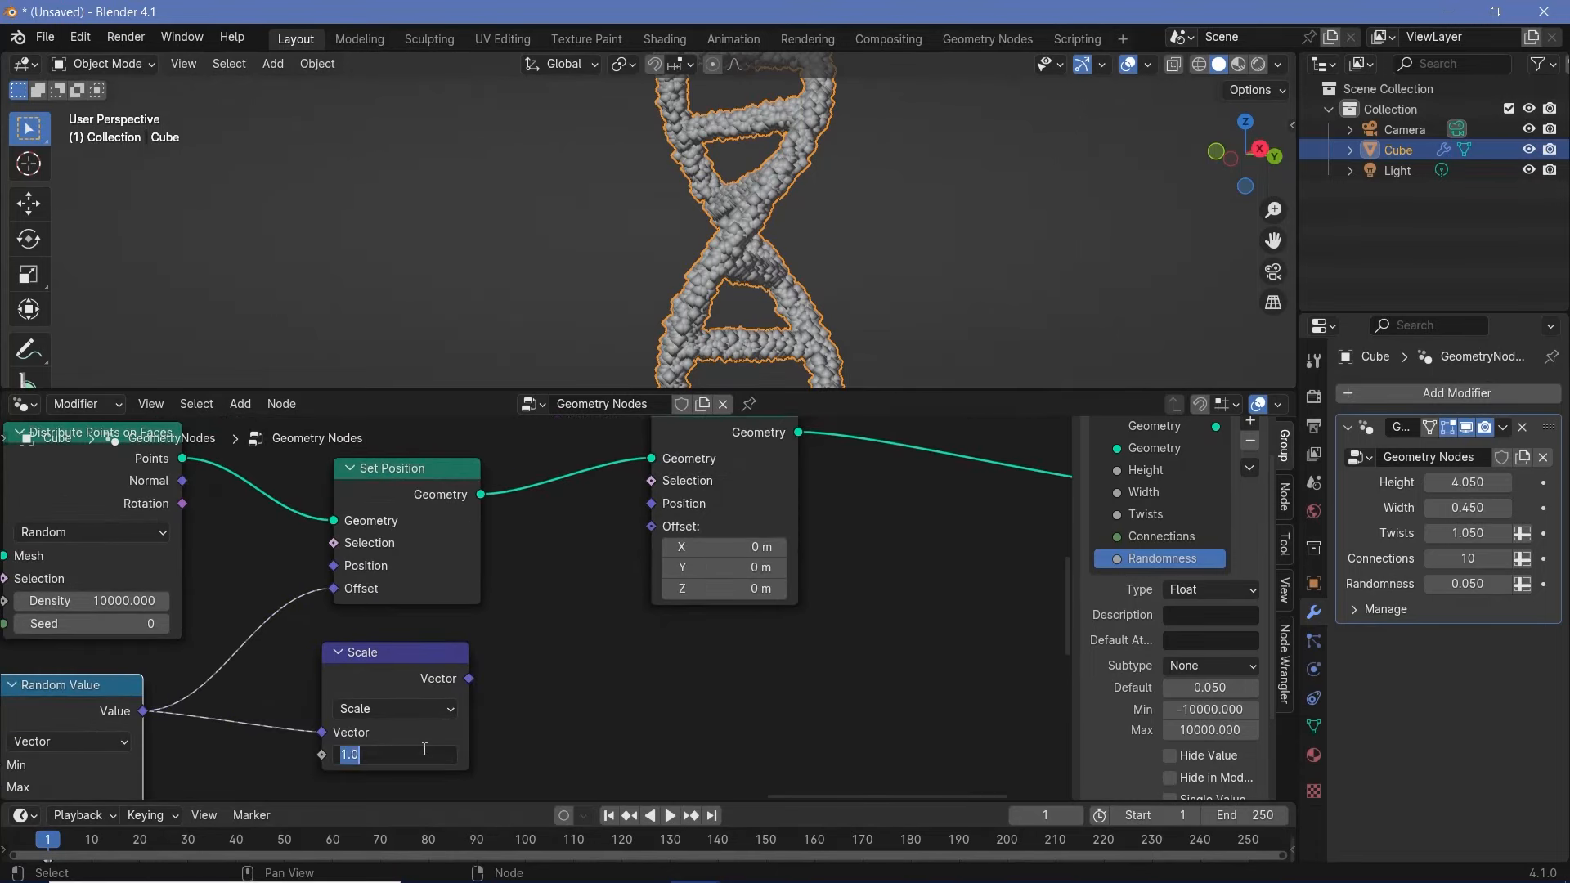
{"action": "type", "text": "3"}
{"action": "key", "text": "Return"}
{"action": "left_click_drag", "start_coordinate": [473, 679], "coordinate": [646, 540]}
{"action": "scroll", "coordinate": [540, 591], "scroll_direction": "down", "scroll_amount": 3}
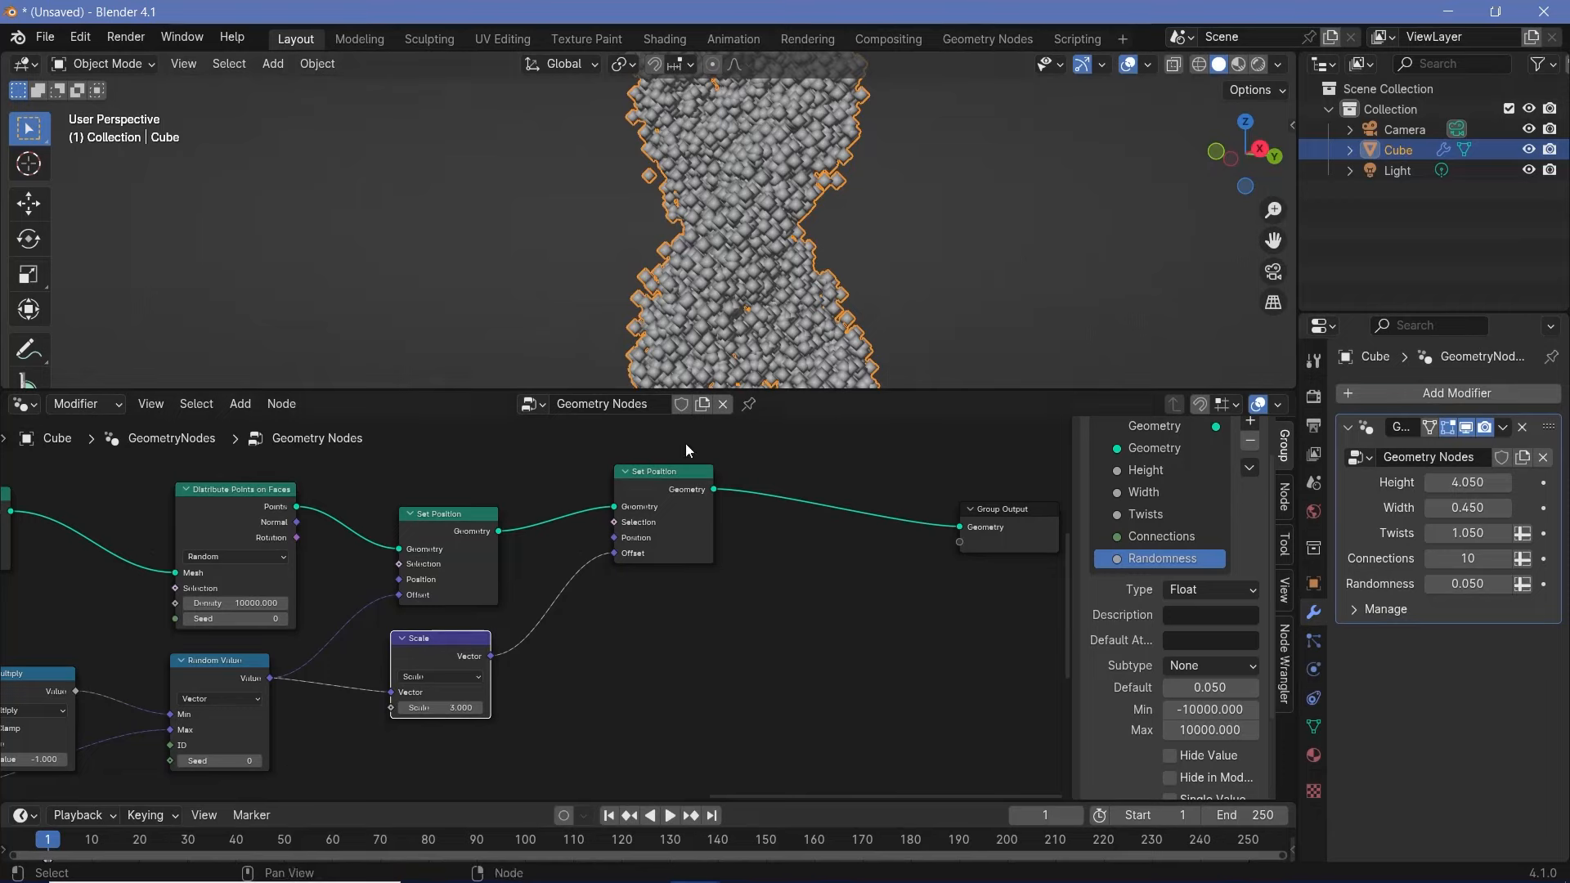
Step: Add a second Random Value node near the second Set Position, set to Boolean with a probability of 0.1
{"action": "left_click_drag", "start_coordinate": [680, 472], "coordinate": [729, 508]}
{"action": "middle_click_drag", "start_coordinate": [655, 575], "coordinate": [757, 555]}
{"action": "key", "text": "shift+a"}
{"action": "type", "text": "rando"}
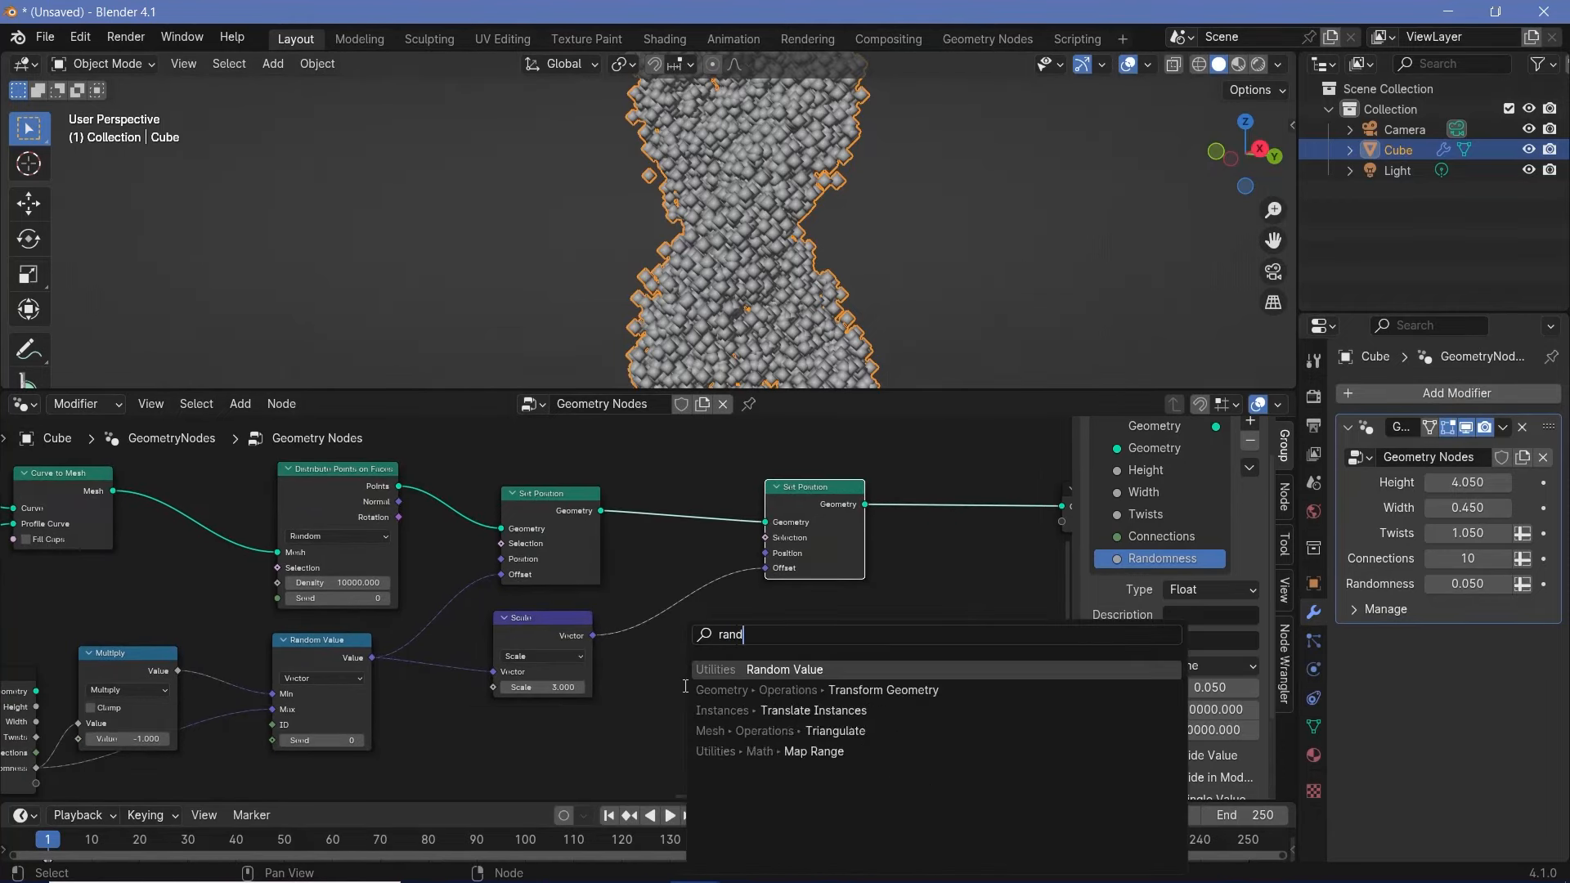
{"action": "left_click", "coordinate": [784, 669]}
{"action": "left_click", "coordinate": [713, 691]}
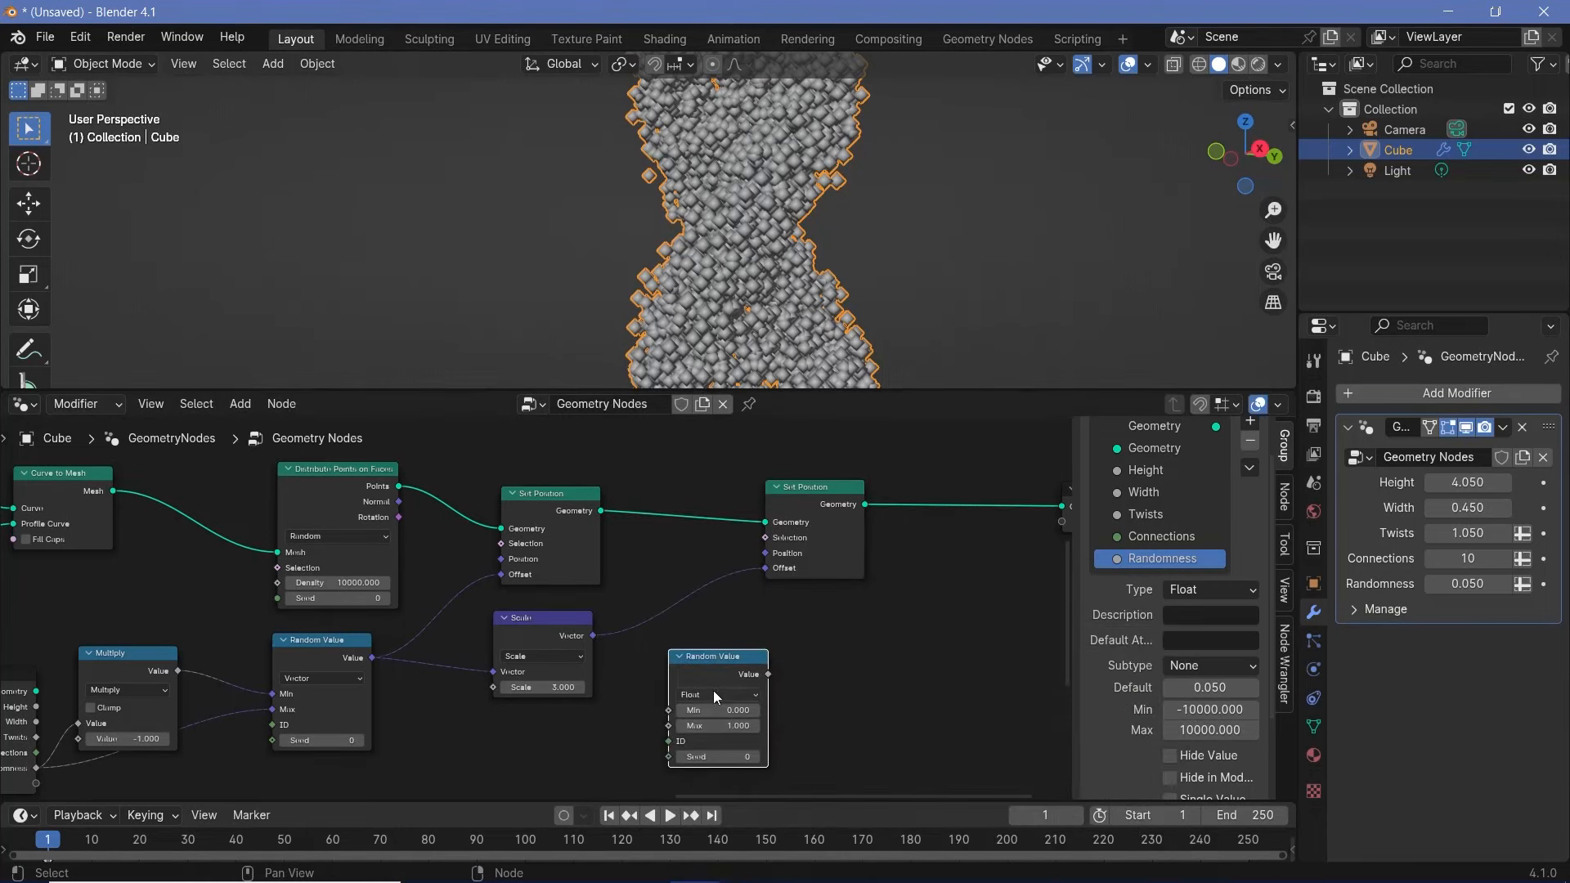
{"action": "left_click", "coordinate": [713, 692]}
{"action": "left_click", "coordinate": [701, 775]}
{"action": "left_click", "coordinate": [720, 710]}
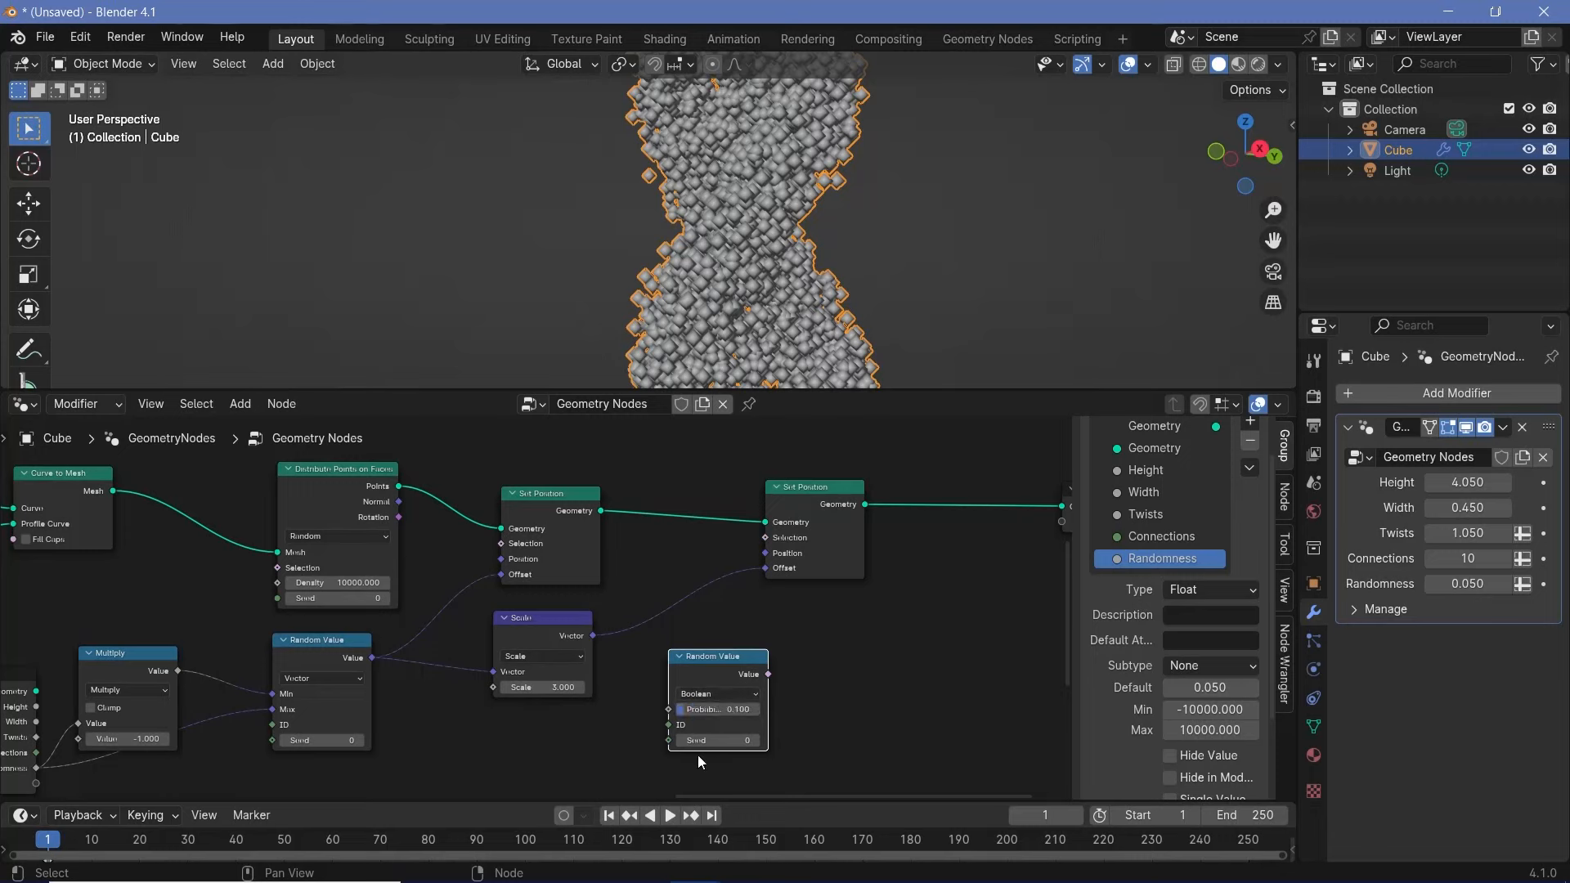
Step: Set the Boolean Random Value's seed to 928 and connect its output to the second Set Position's Selection
{"action": "left_click_drag", "start_coordinate": [714, 740], "coordinate": [807, 742]}
{"action": "left_click_drag", "start_coordinate": [694, 666], "coordinate": [765, 537]}
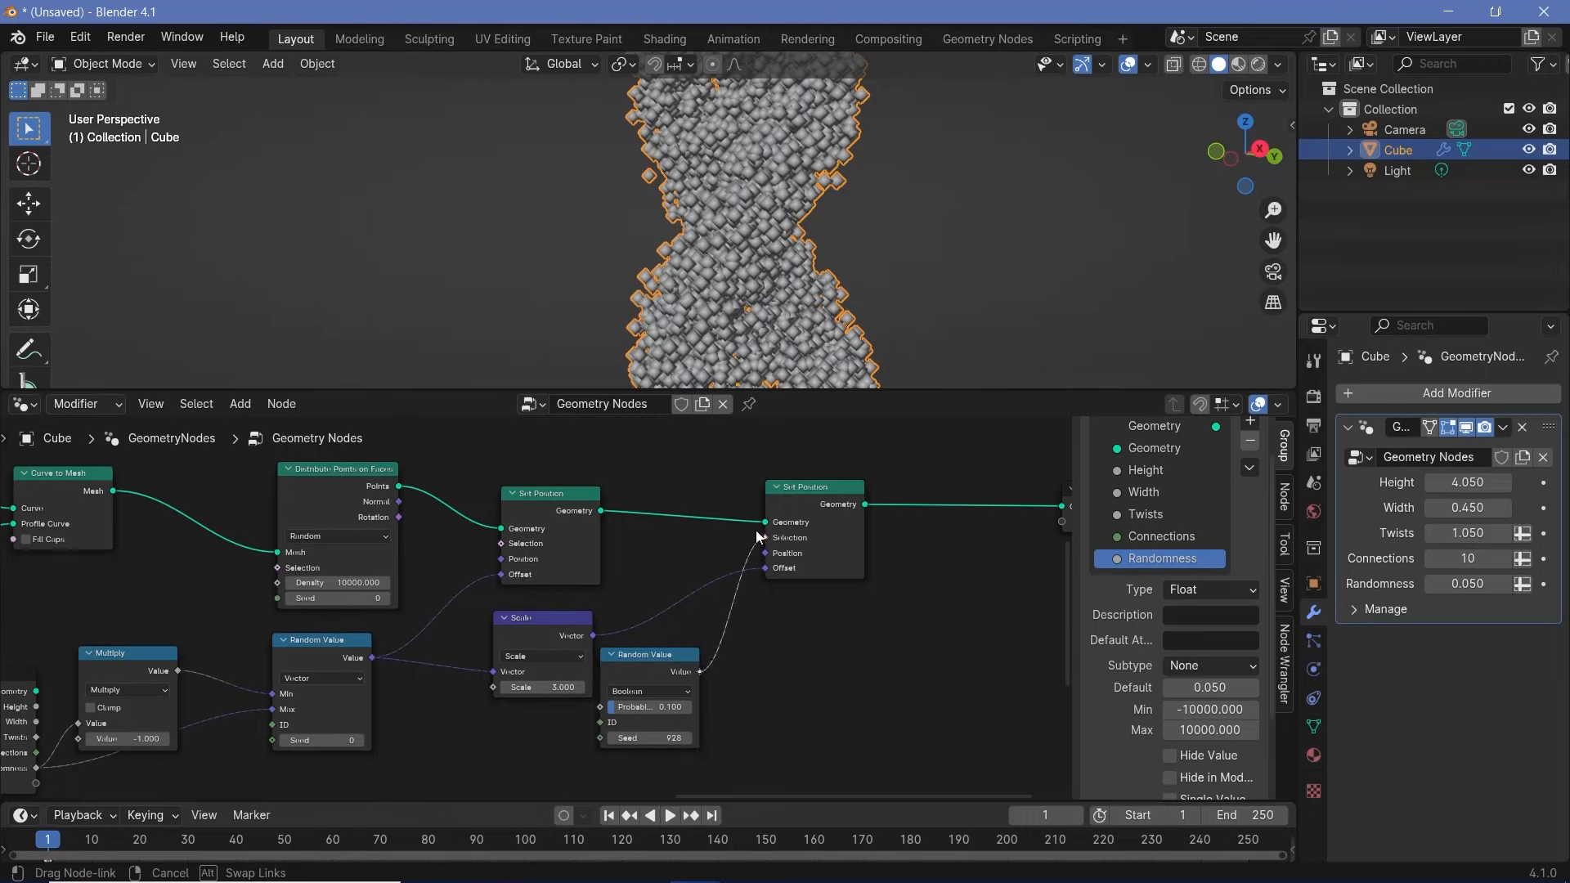
{"action": "middle_click_drag", "start_coordinate": [749, 224], "coordinate": [904, 253]}
{"action": "scroll", "coordinate": [687, 254], "scroll_direction": "up", "scroll_amount": 3}
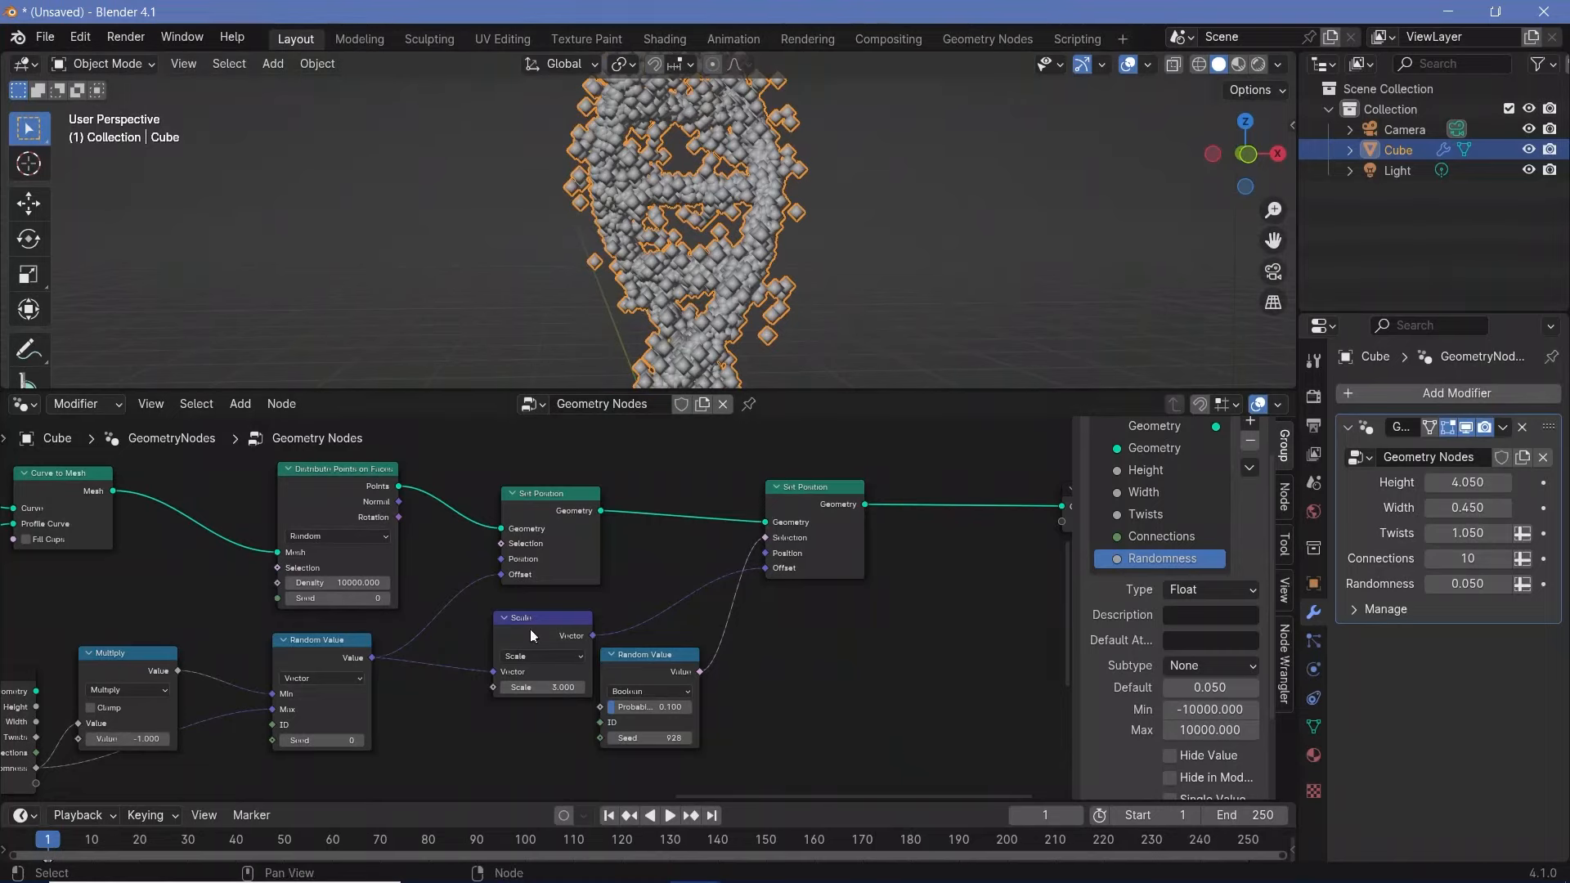
Step: Try a factor of 3.6 on the Scale node, and set it back to 3
{"action": "left_click_drag", "start_coordinate": [534, 634], "coordinate": [511, 632]}
{"action": "middle_click_drag", "start_coordinate": [810, 282], "coordinate": [921, 278]}
{"action": "left_click_drag", "start_coordinate": [530, 682], "coordinate": [573, 682]}
{"action": "scroll", "coordinate": [528, 687], "scroll_direction": "up", "scroll_amount": 3}
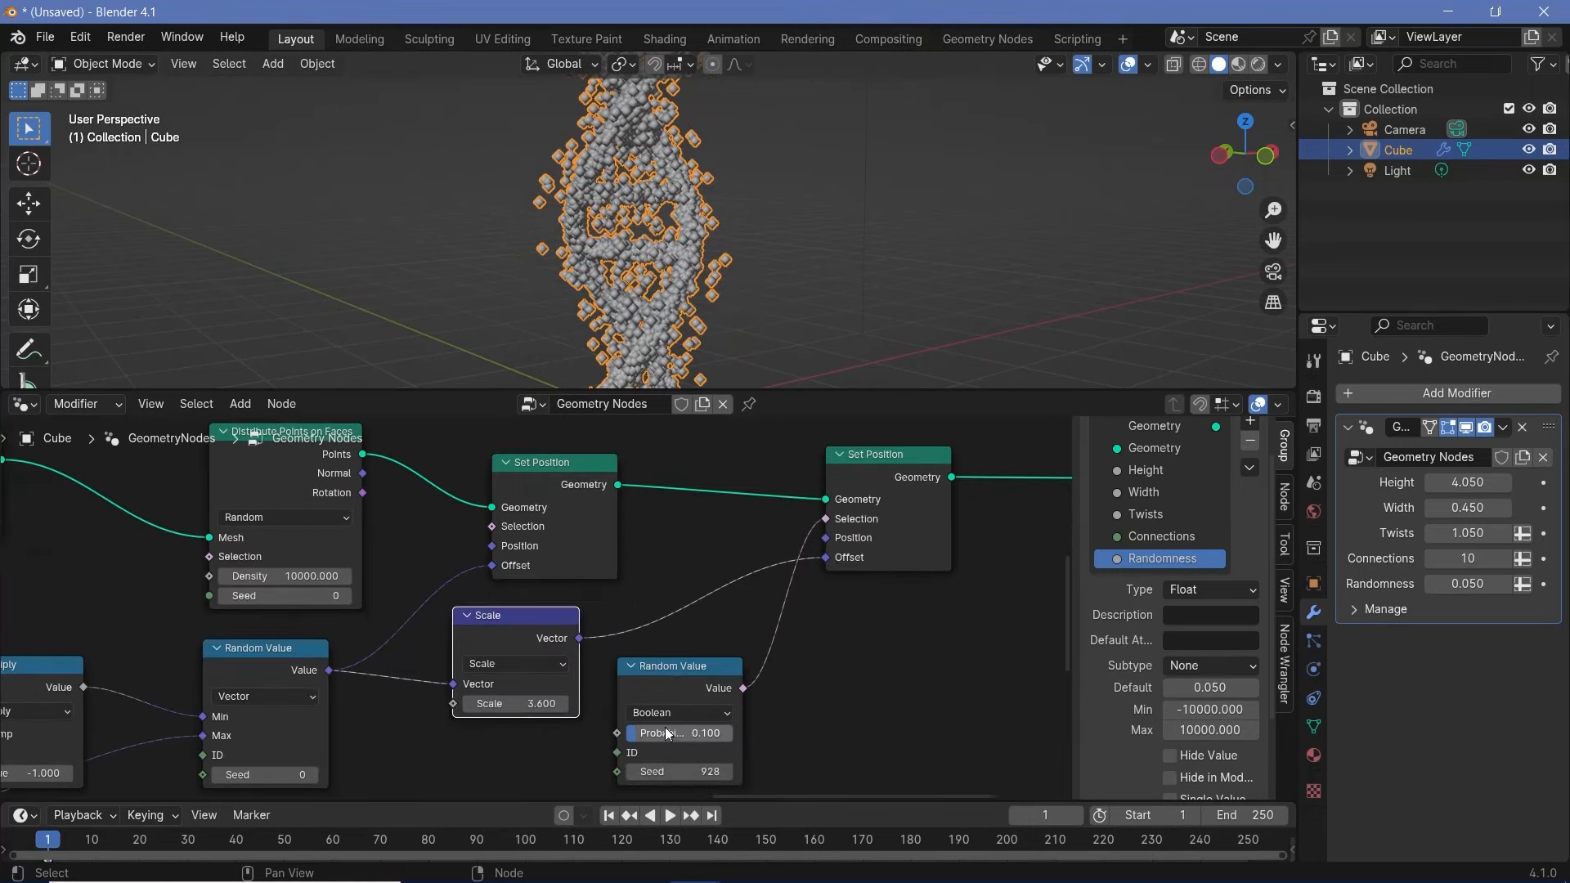
{"action": "left_click", "coordinate": [520, 709]}
{"action": "type", "text": "3"}
{"action": "key", "text": "Return"}
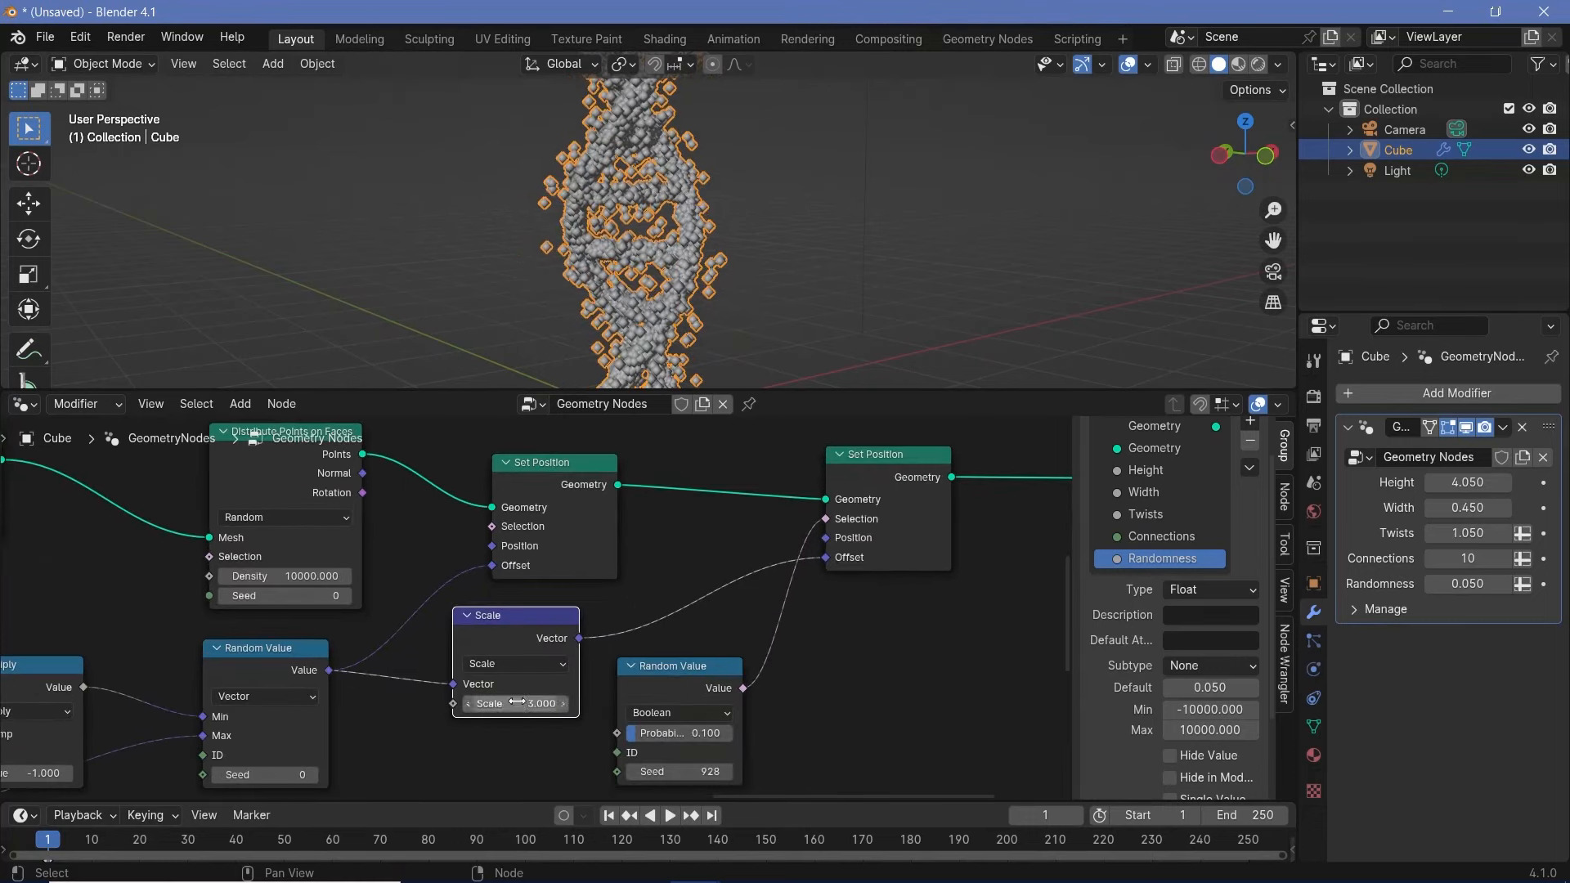
Step: Set the density of the Distribute Points on Faces node to 5000
{"action": "middle_click_drag", "start_coordinate": [761, 200], "coordinate": [833, 205]}
{"action": "scroll", "coordinate": [670, 199], "scroll_direction": "up", "scroll_amount": 5}
{"action": "scroll", "coordinate": [625, 268], "scroll_direction": "down", "scroll_amount": 2}
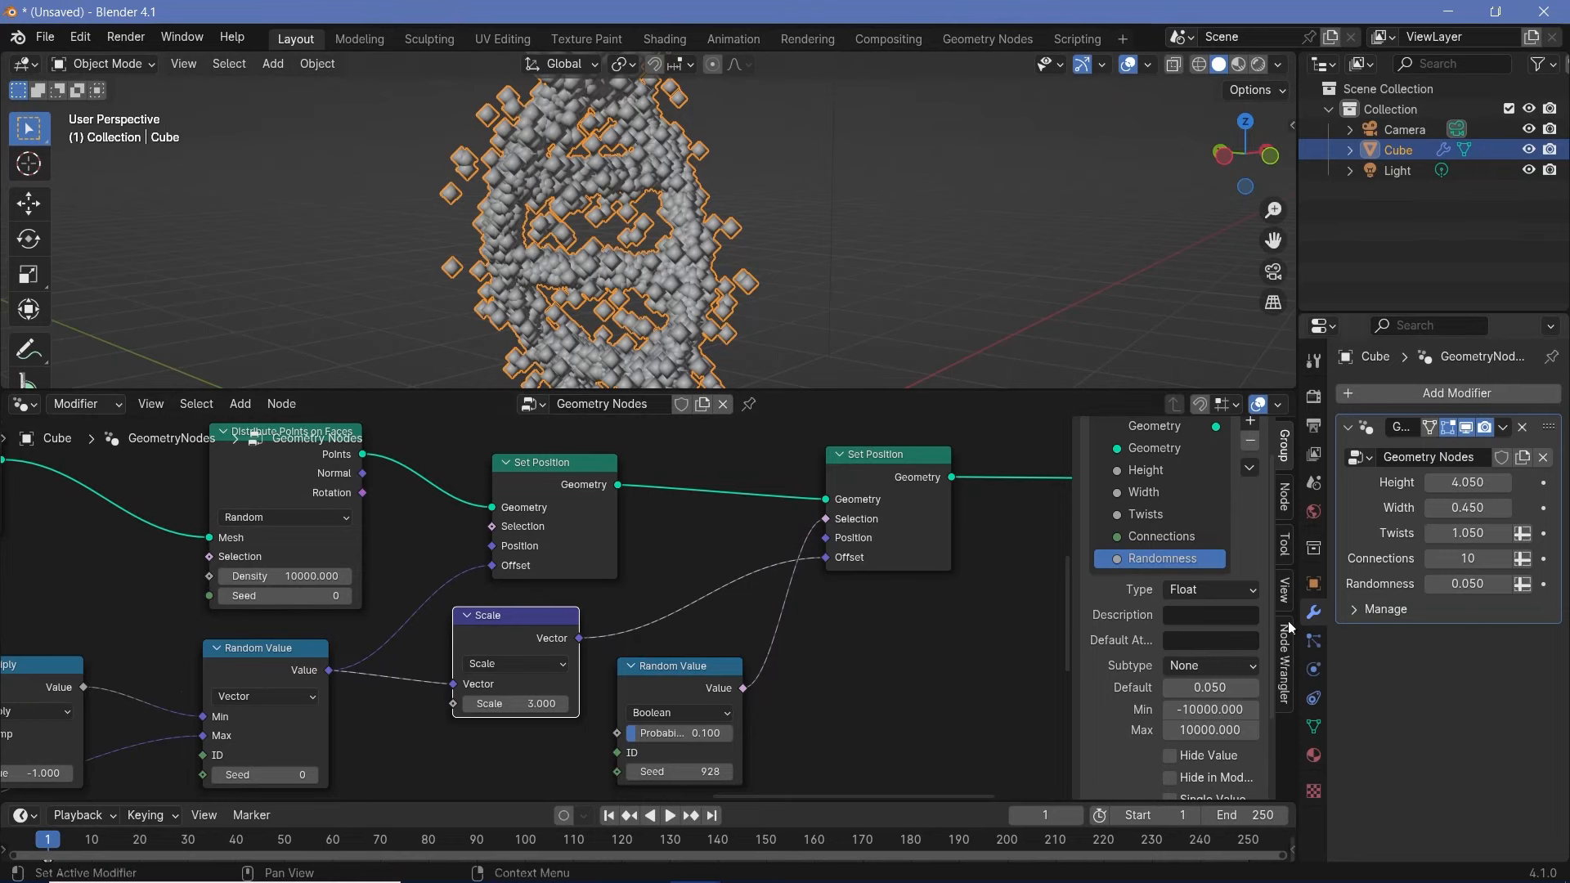
{"action": "scroll", "coordinate": [548, 563], "scroll_direction": "down", "scroll_amount": 5}
{"action": "middle_click_drag", "start_coordinate": [641, 548], "coordinate": [838, 560]}
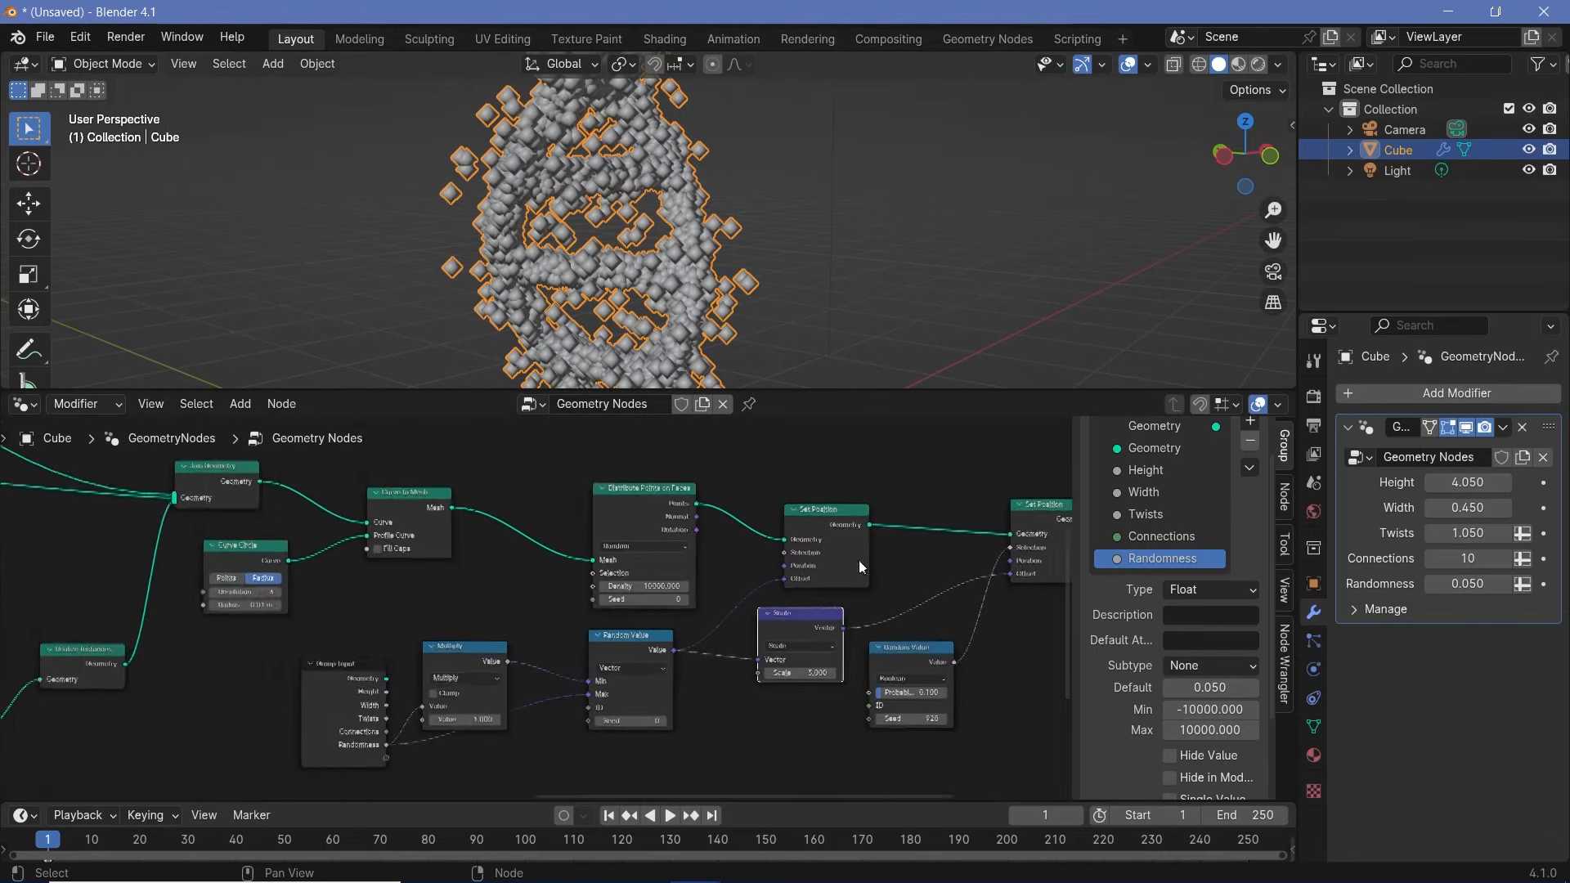
{"action": "scroll", "coordinate": [838, 561], "scroll_direction": "up", "scroll_amount": 3}
{"action": "left_click", "coordinate": [789, 576]}
{"action": "left_click_drag", "start_coordinate": [723, 573], "coordinate": [698, 575]}
{"action": "type", "text": "5"}
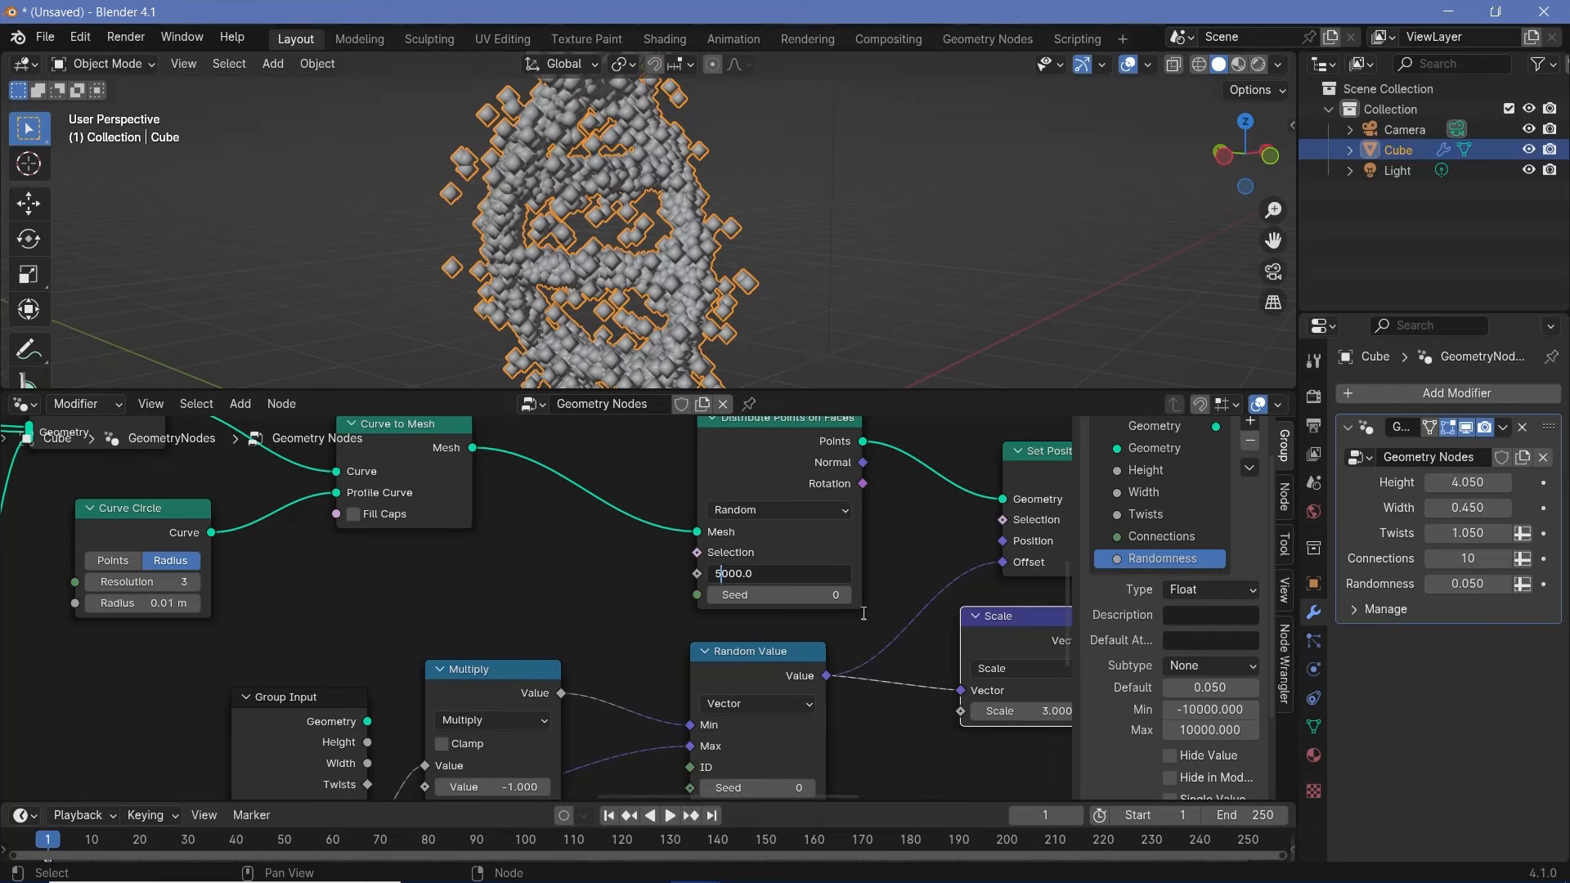
{"action": "key", "text": "Return"}
Step: Expose the point Density as a new group input and move the Group Input node up
{"action": "scroll", "coordinate": [572, 495], "scroll_direction": "down", "scroll_amount": 2}
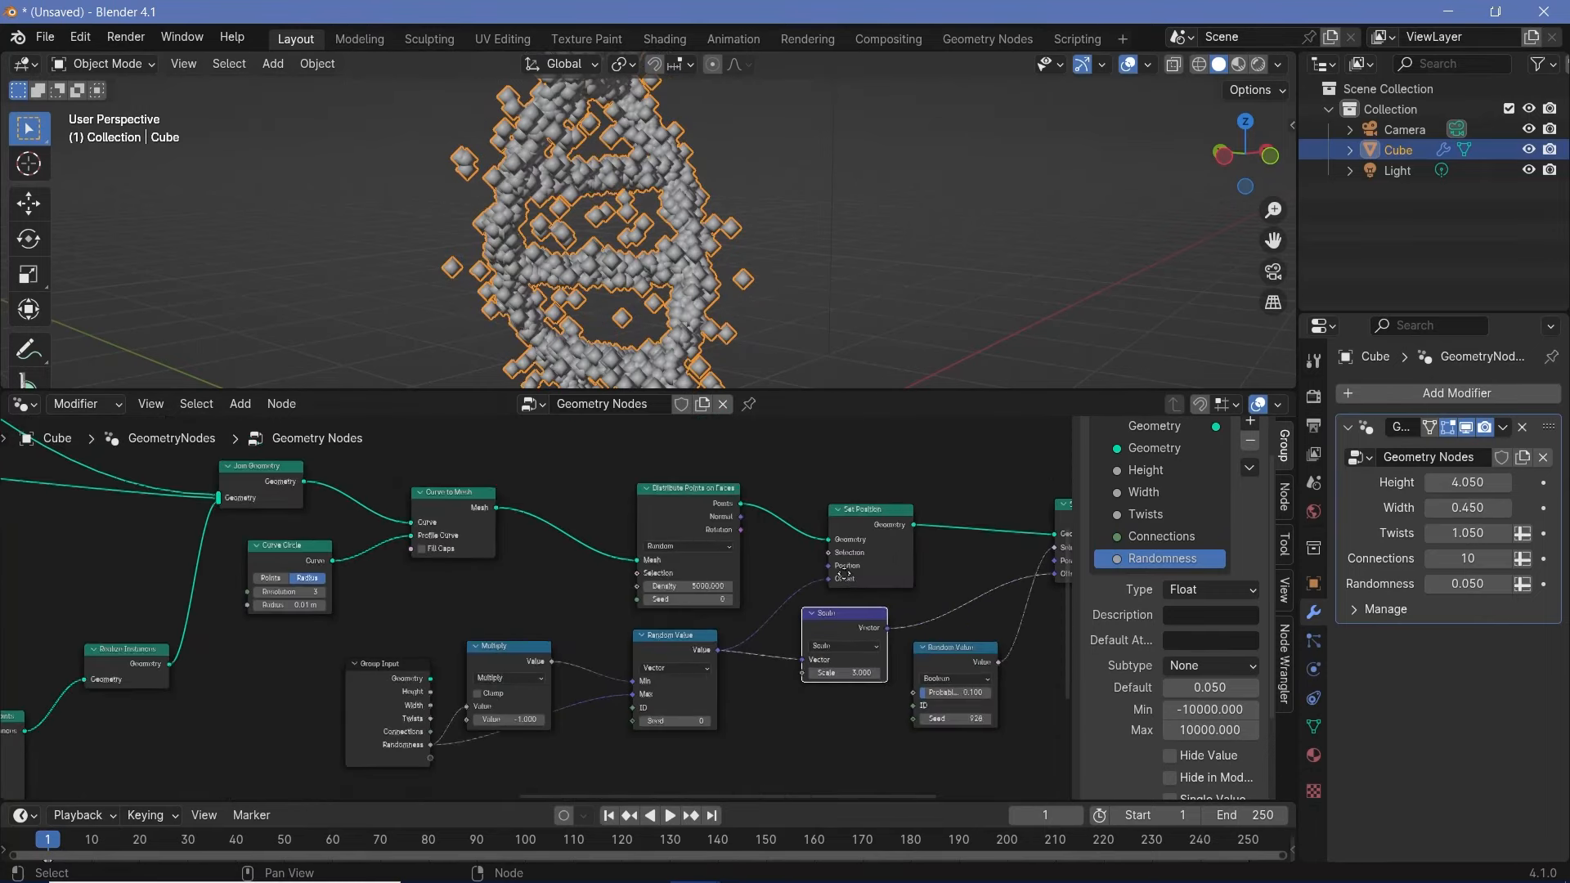
{"action": "middle_click_drag", "start_coordinate": [844, 576], "coordinate": [597, 570]}
{"action": "middle_click_drag", "start_coordinate": [742, 578], "coordinate": [645, 578]}
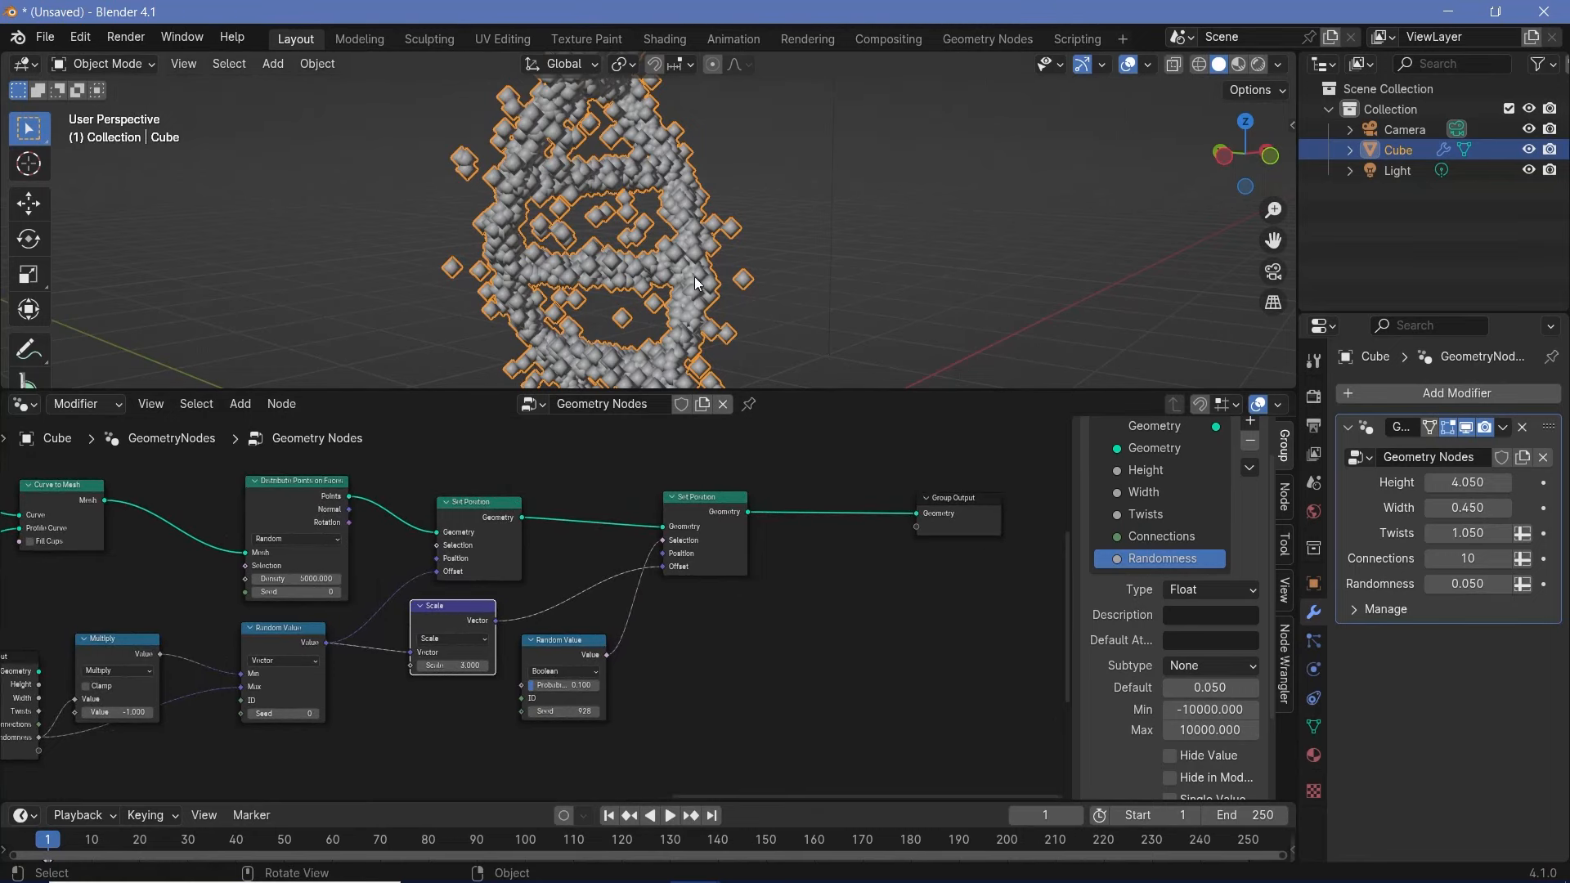
{"action": "middle_click_drag", "start_coordinate": [253, 585], "coordinate": [537, 552]}
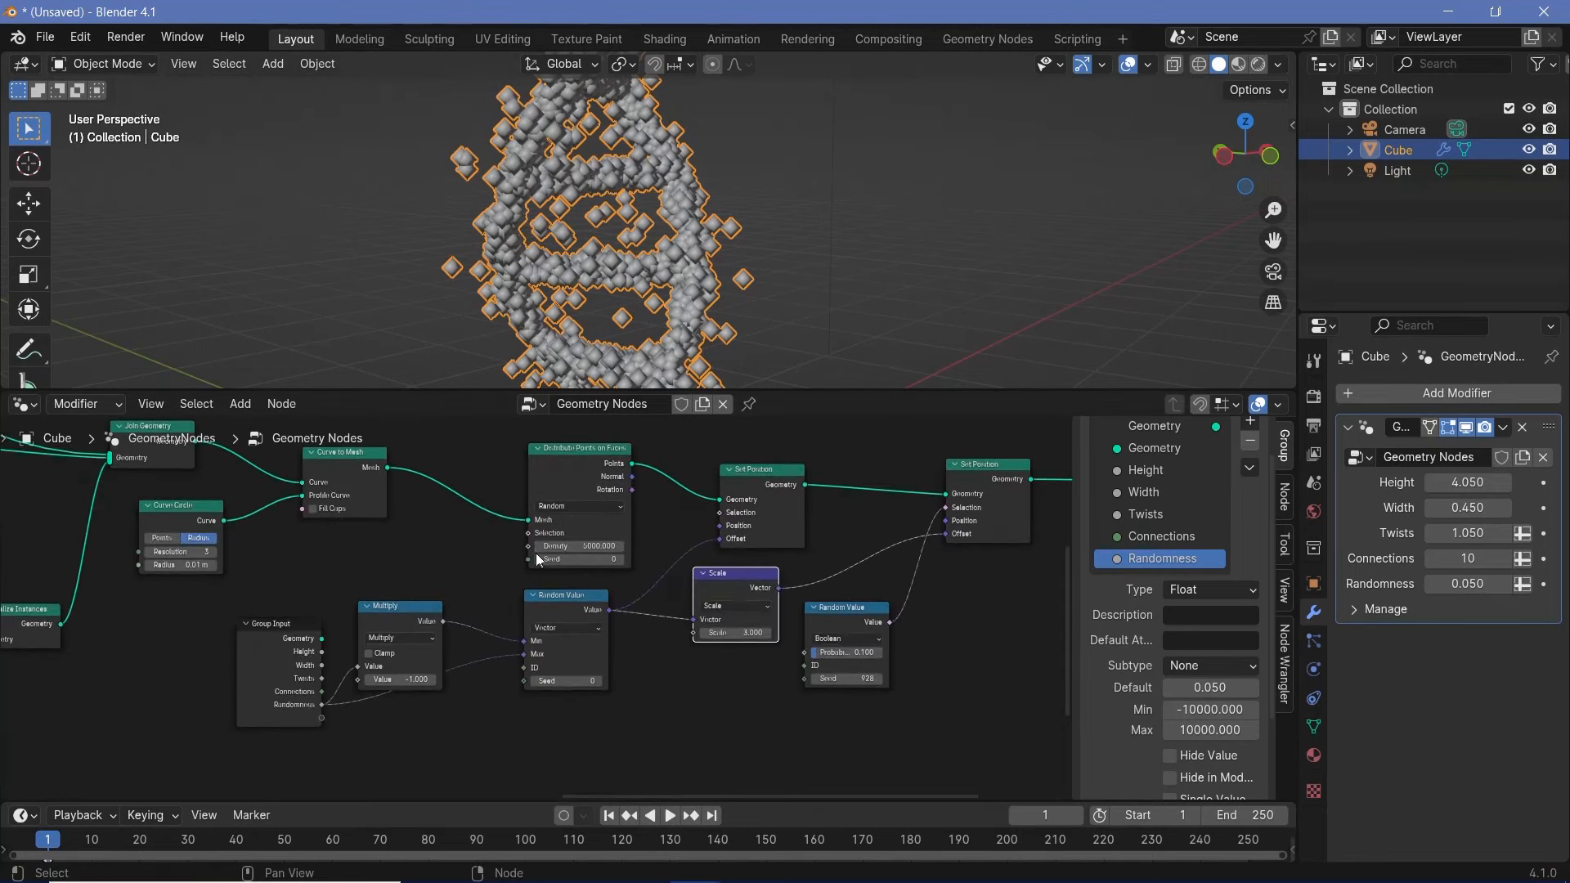
{"action": "left_click_drag", "start_coordinate": [529, 547], "coordinate": [327, 725]}
{"action": "left_click_drag", "start_coordinate": [282, 651], "coordinate": [286, 576]}
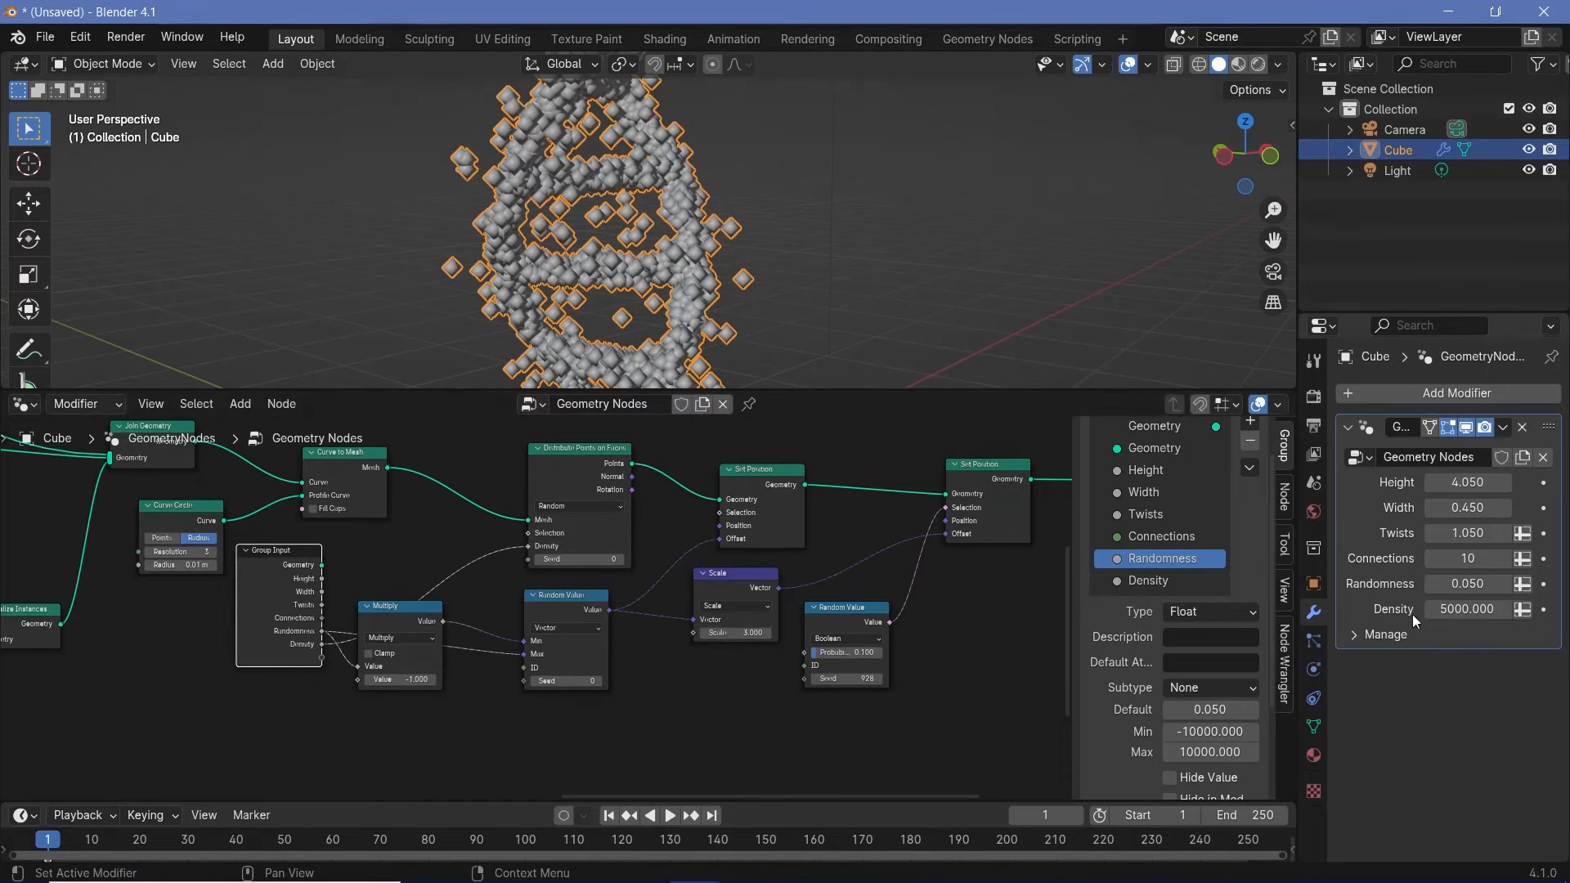
Step: Select the Density group input to check its default value
{"action": "left_click", "coordinate": [1207, 710]}
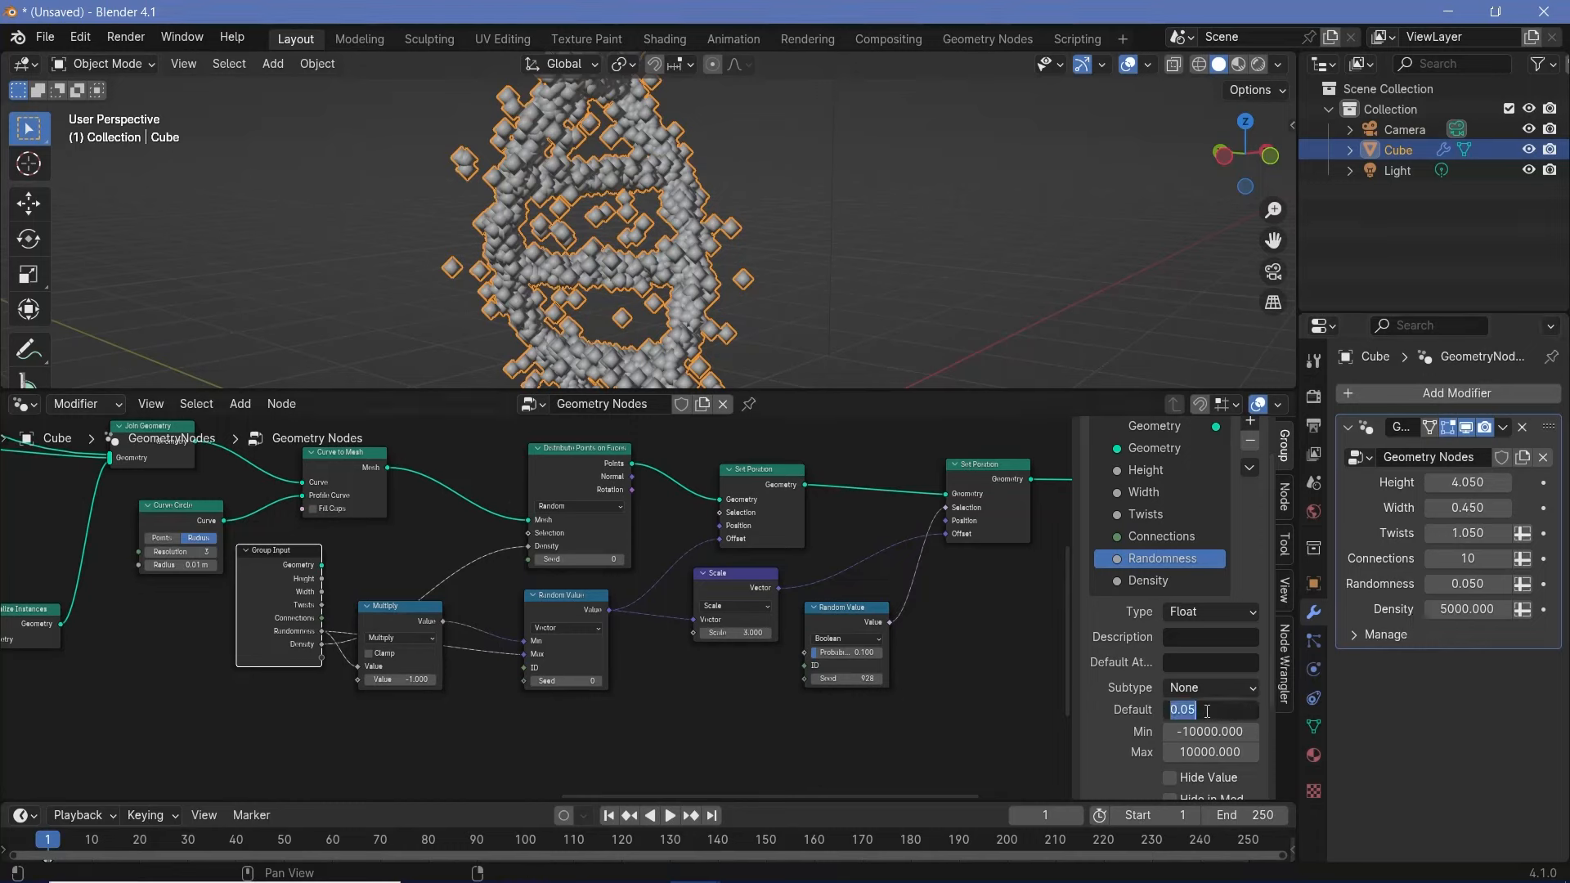
{"action": "left_click", "coordinate": [1146, 582]}
{"action": "left_click", "coordinate": [1147, 581]}
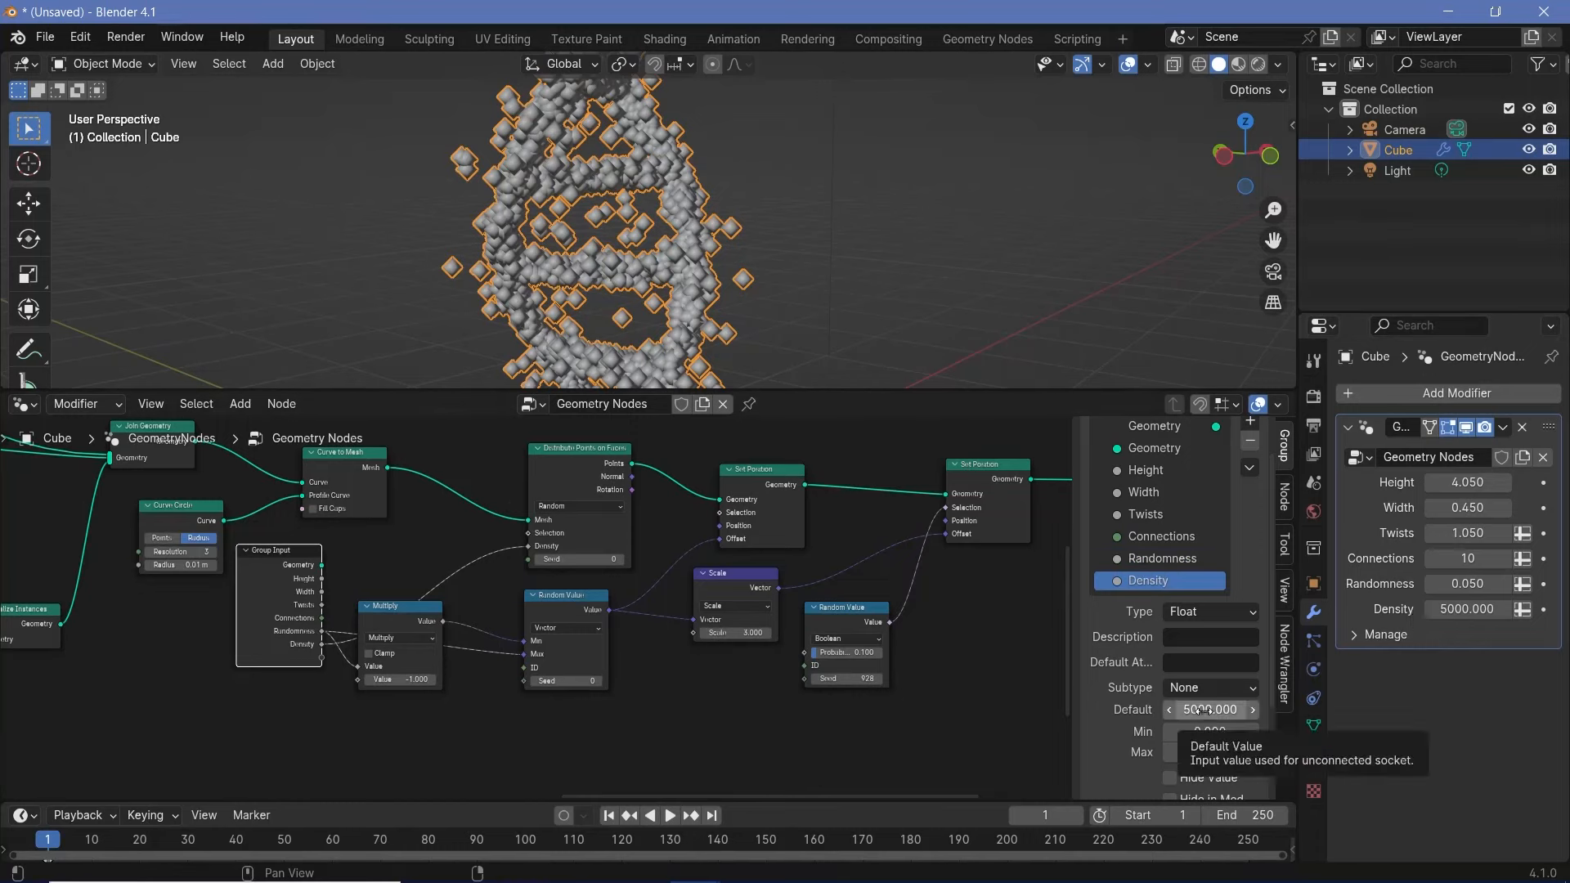
Step: Insert an Instance on Points node between the second Set Position and the Group Output
{"action": "key", "text": "Home"}
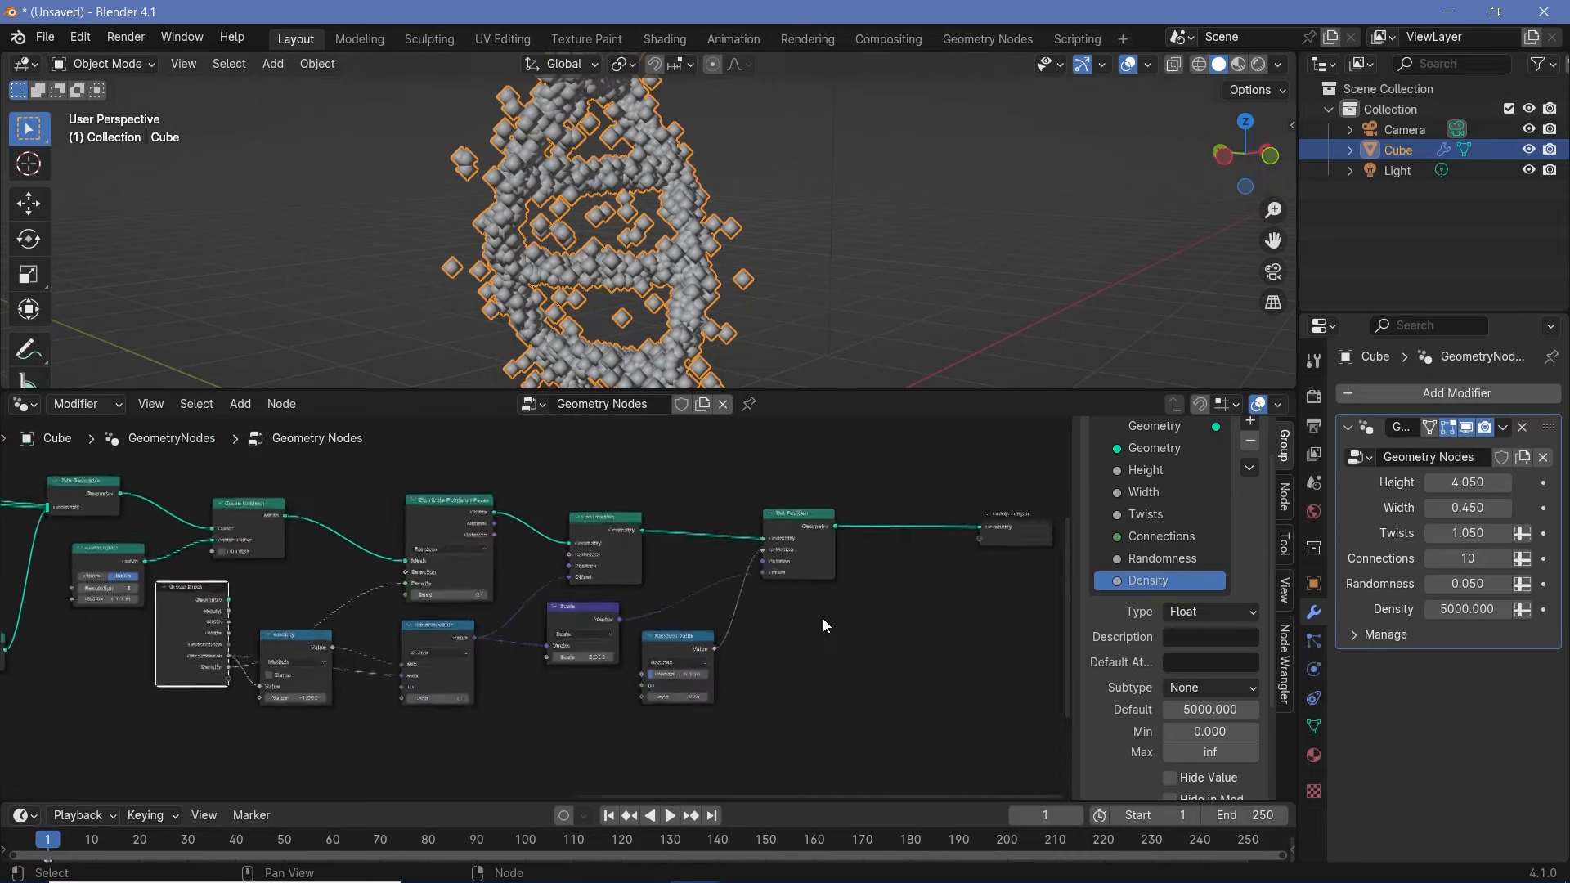
{"action": "key", "text": "shift+a"}
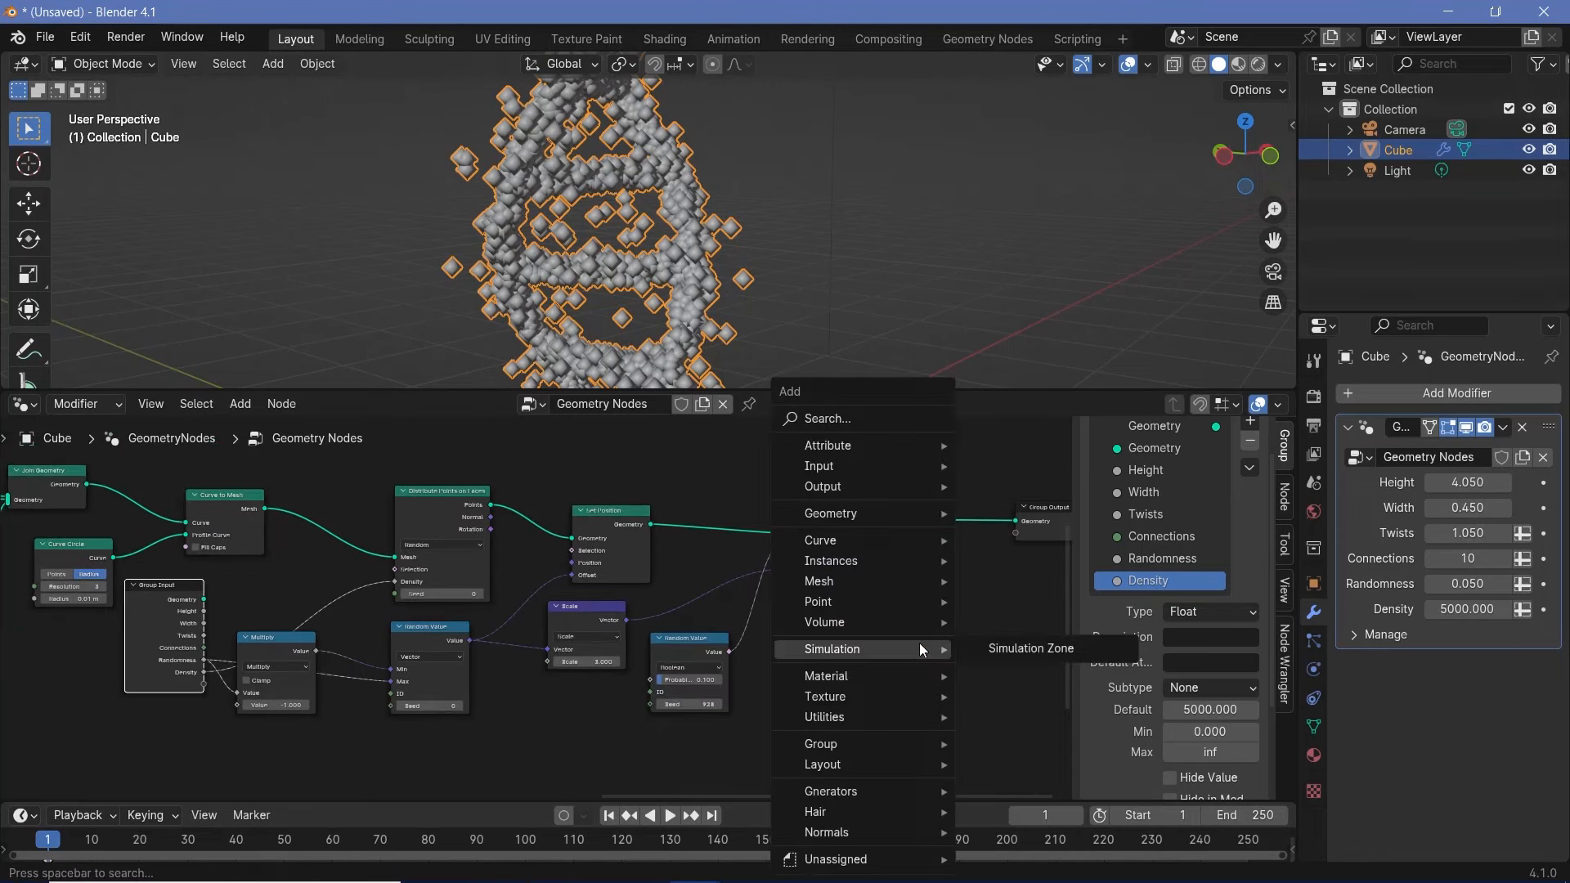
{"action": "type", "text": "insan o"}
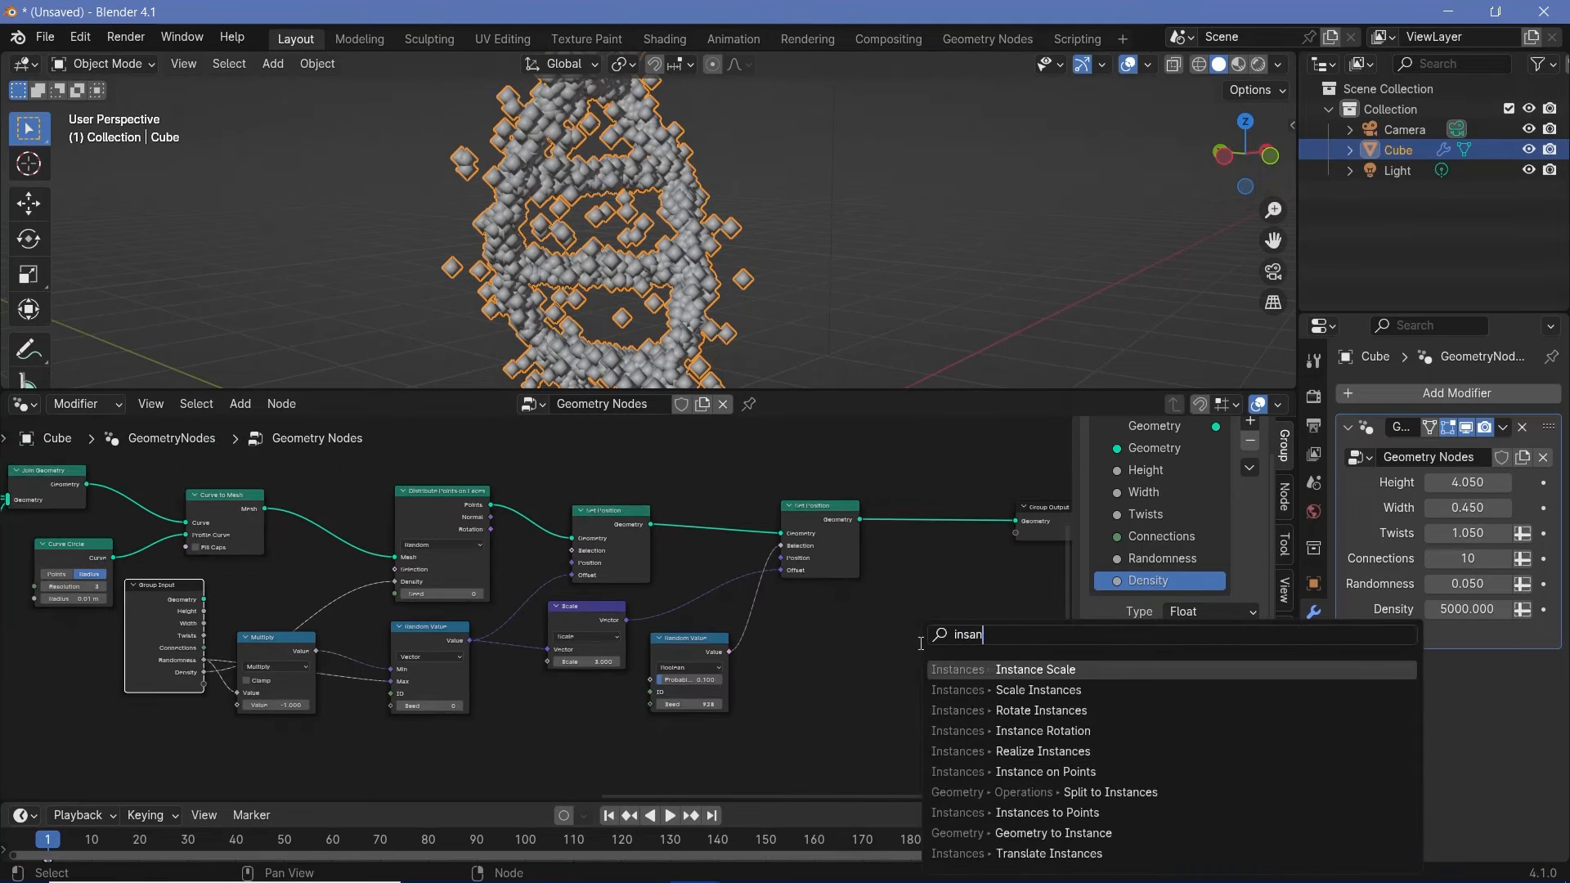
{"action": "key", "text": "Return"}
{"action": "left_click", "coordinate": [939, 501]}
{"action": "middle_click_drag", "start_coordinate": [903, 588], "coordinate": [664, 587]}
{"action": "left_click_drag", "start_coordinate": [884, 578], "coordinate": [846, 509]}
Step: Add an Ico Sphere node and connect its Mesh to the Instance input of Instance on Points
{"action": "scroll", "coordinate": [704, 630], "scroll_direction": "up", "scroll_amount": 4}
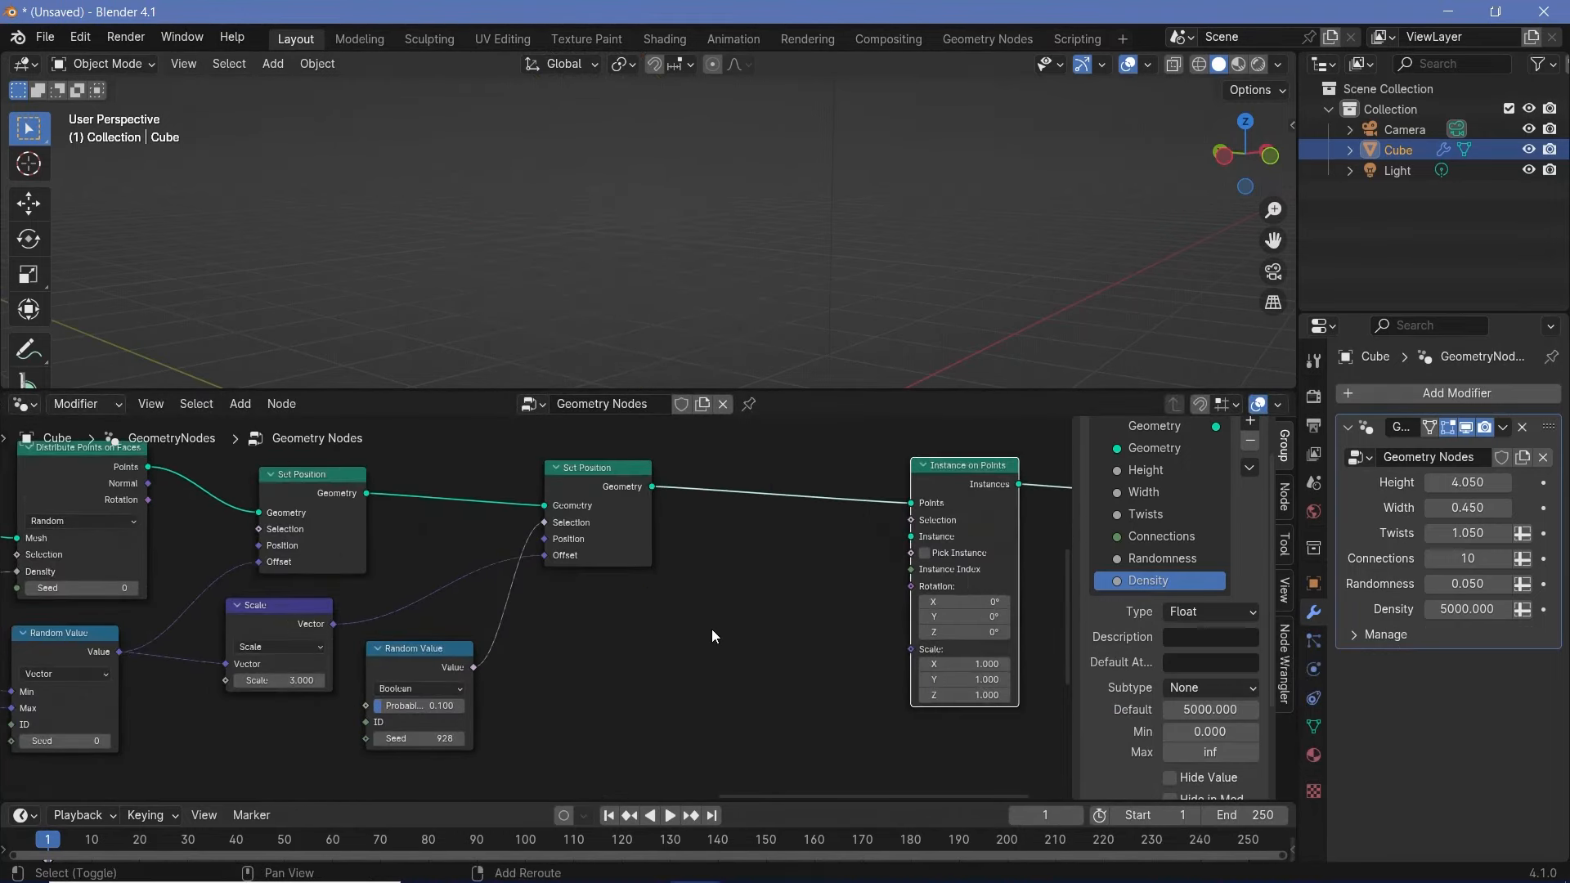
{"action": "key", "text": "shift+a"}
{"action": "type", "text": "ico"}
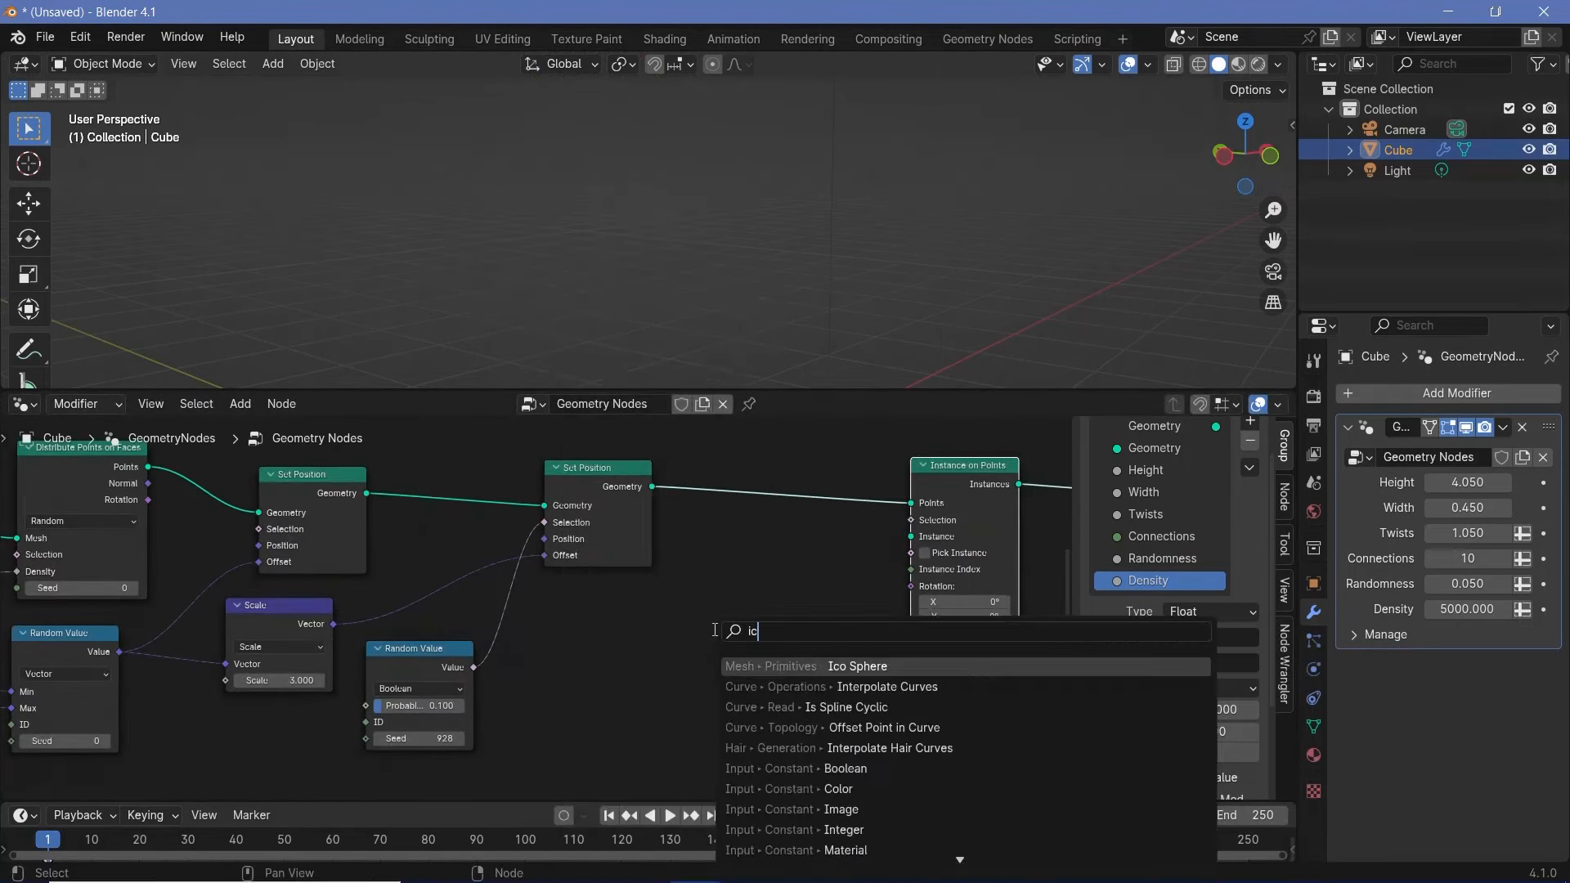
{"action": "left_click", "coordinate": [842, 665]}
{"action": "left_click", "coordinate": [732, 529]}
{"action": "left_click_drag", "start_coordinate": [837, 552], "coordinate": [931, 531]}
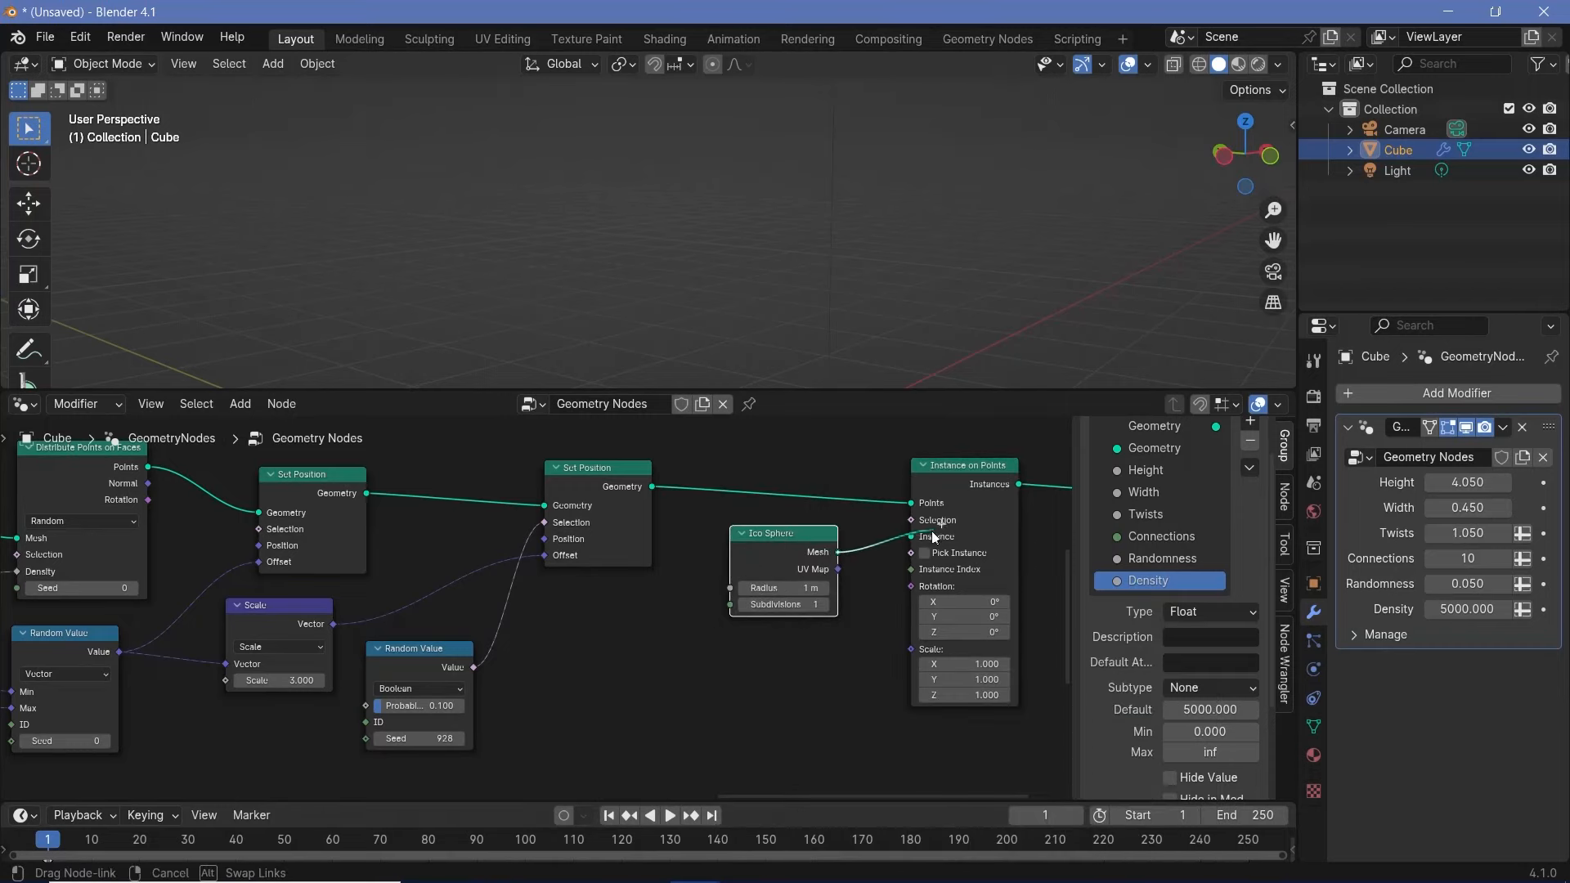
{"action": "left_click_drag", "start_coordinate": [744, 533], "coordinate": [675, 574]}
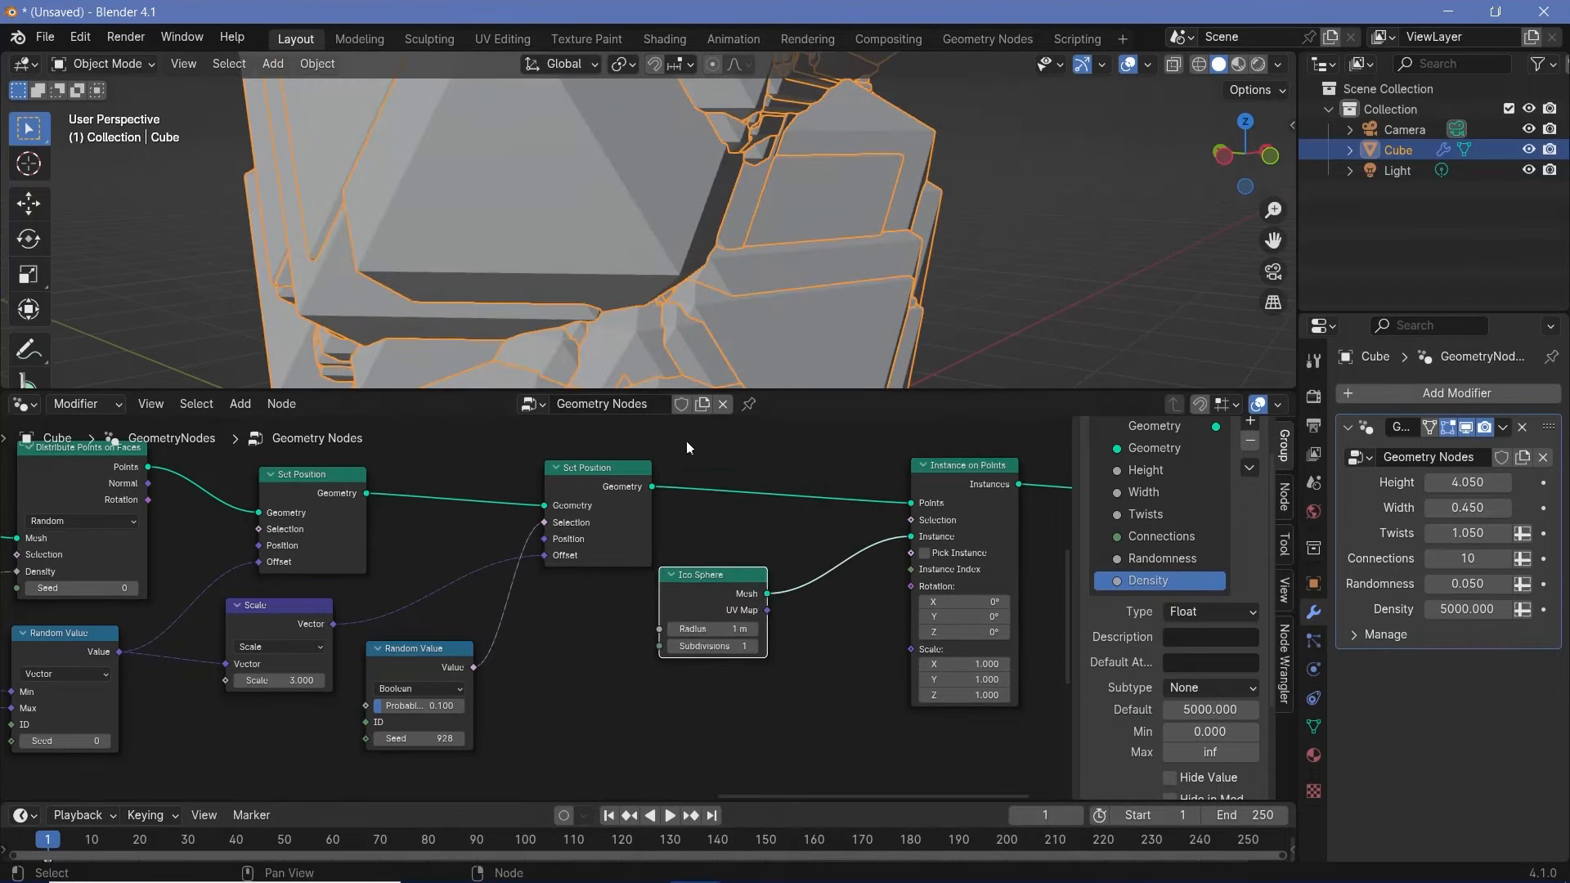
Step: Set the Ico Sphere's radius to 0.01 m and reposition the node
{"action": "left_click", "coordinate": [765, 646]}
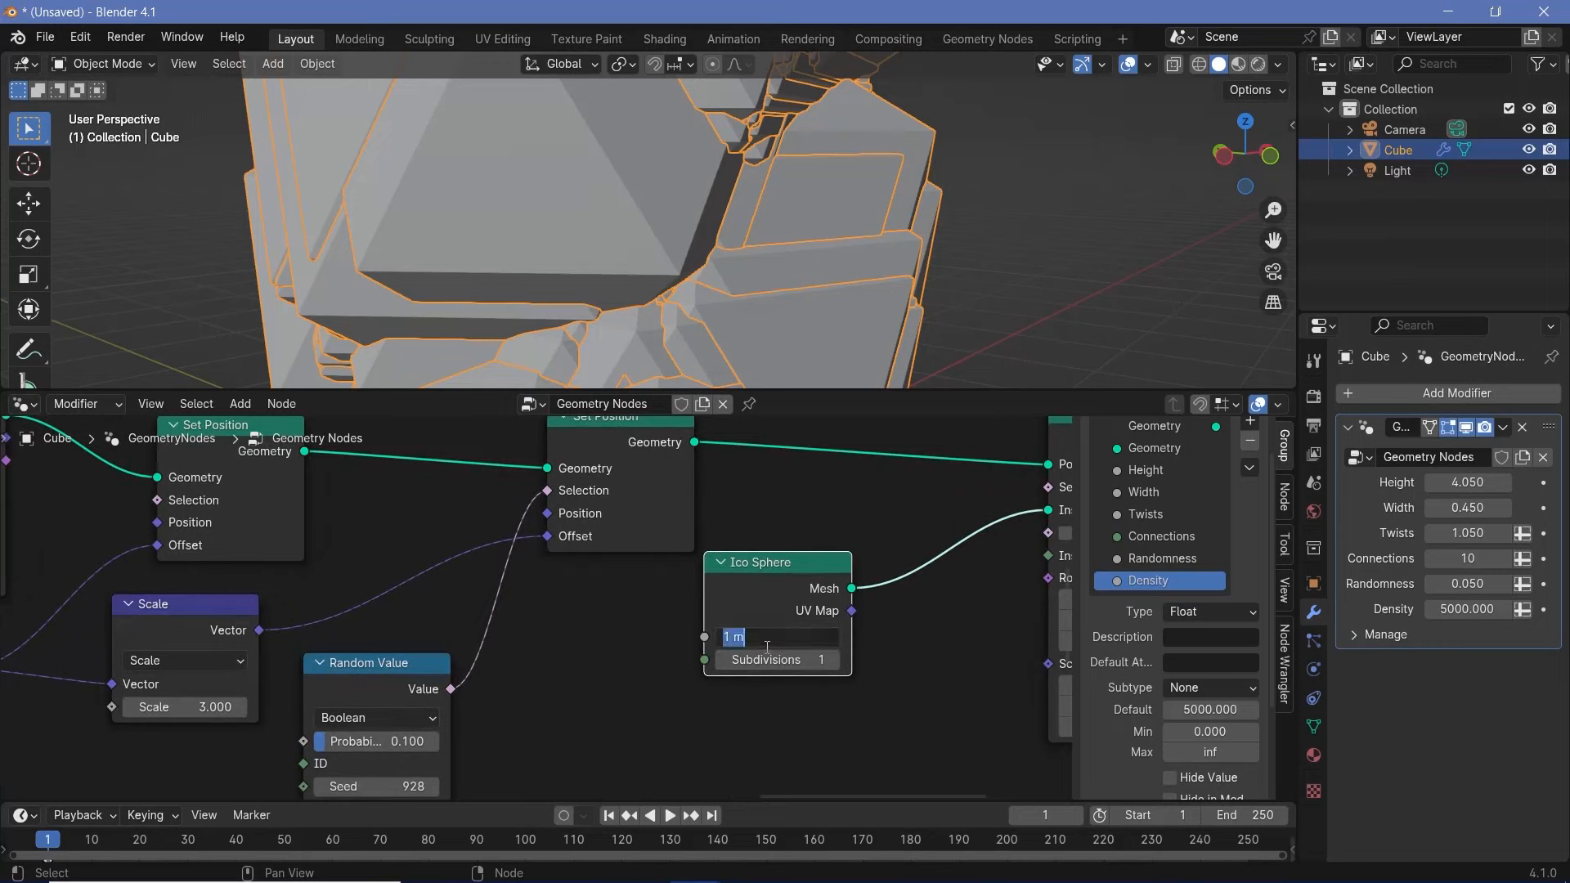
{"action": "type", "text": "0.01"}
{"action": "key", "text": "Return"}
{"action": "key", "text": "g"}
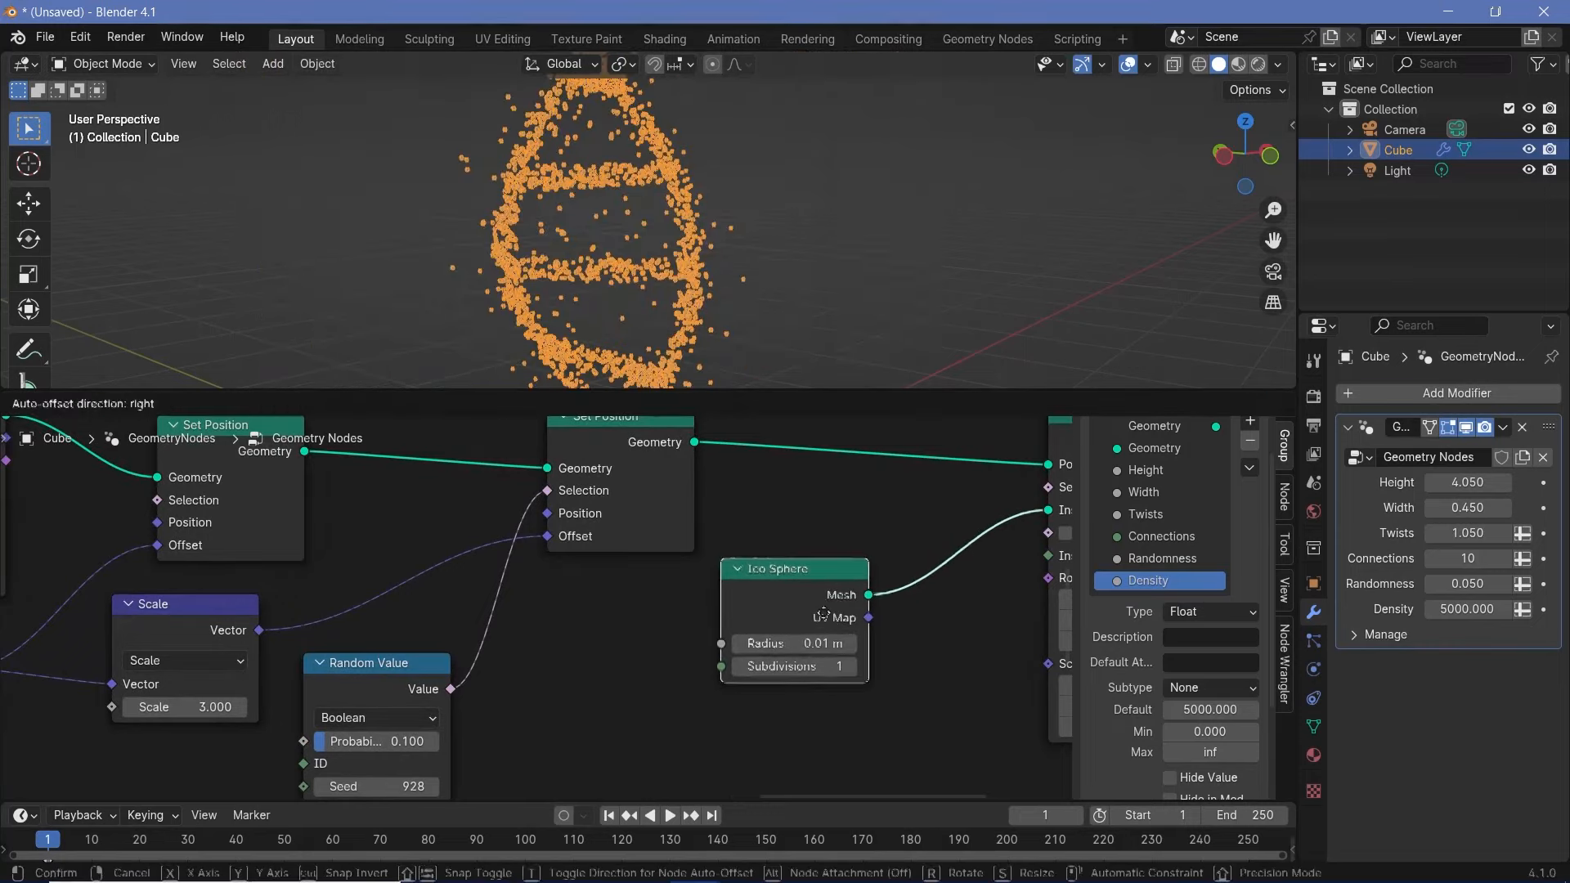
{"action": "left_click", "coordinate": [815, 669]}
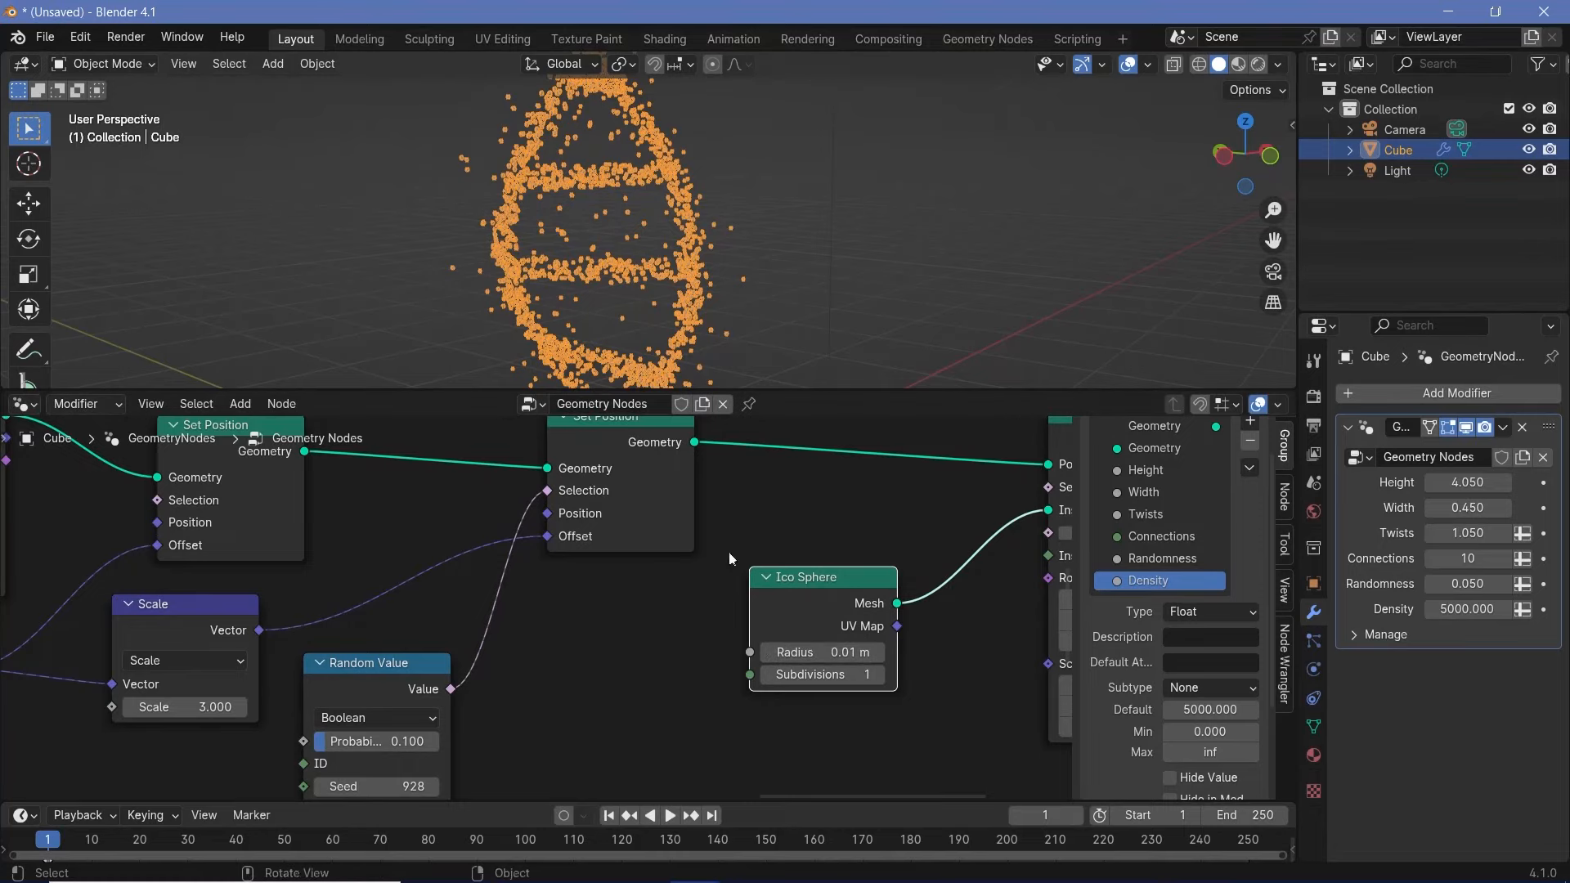
Step: Place a duplicate of the Group Input beside the Ico Sphere and expose the sphere's Radius as a new group input
{"action": "scroll", "coordinate": [699, 523], "scroll_direction": "down", "scroll_amount": 5}
{"action": "middle_click_drag", "start_coordinate": [671, 685], "coordinate": [860, 603]}
{"action": "scroll", "coordinate": [360, 617], "scroll_direction": "down", "scroll_amount": 4}
{"action": "left_click", "coordinate": [104, 552]}
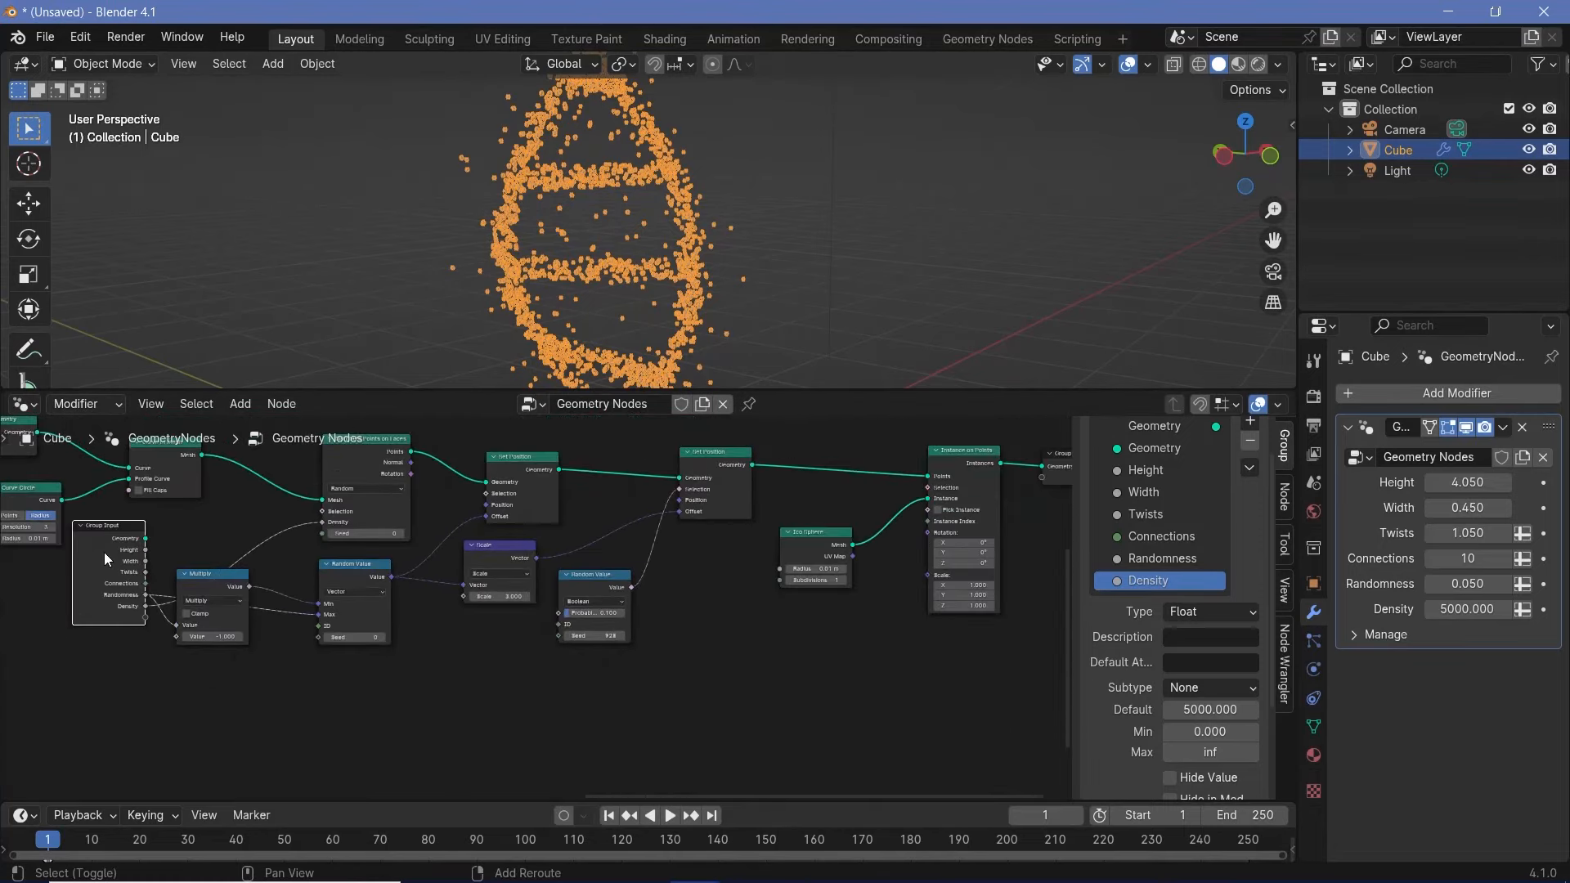
{"action": "key", "text": "g"}
{"action": "left_click", "coordinate": [711, 571]}
{"action": "scroll", "coordinate": [931, 528], "scroll_direction": "up", "scroll_amount": 2}
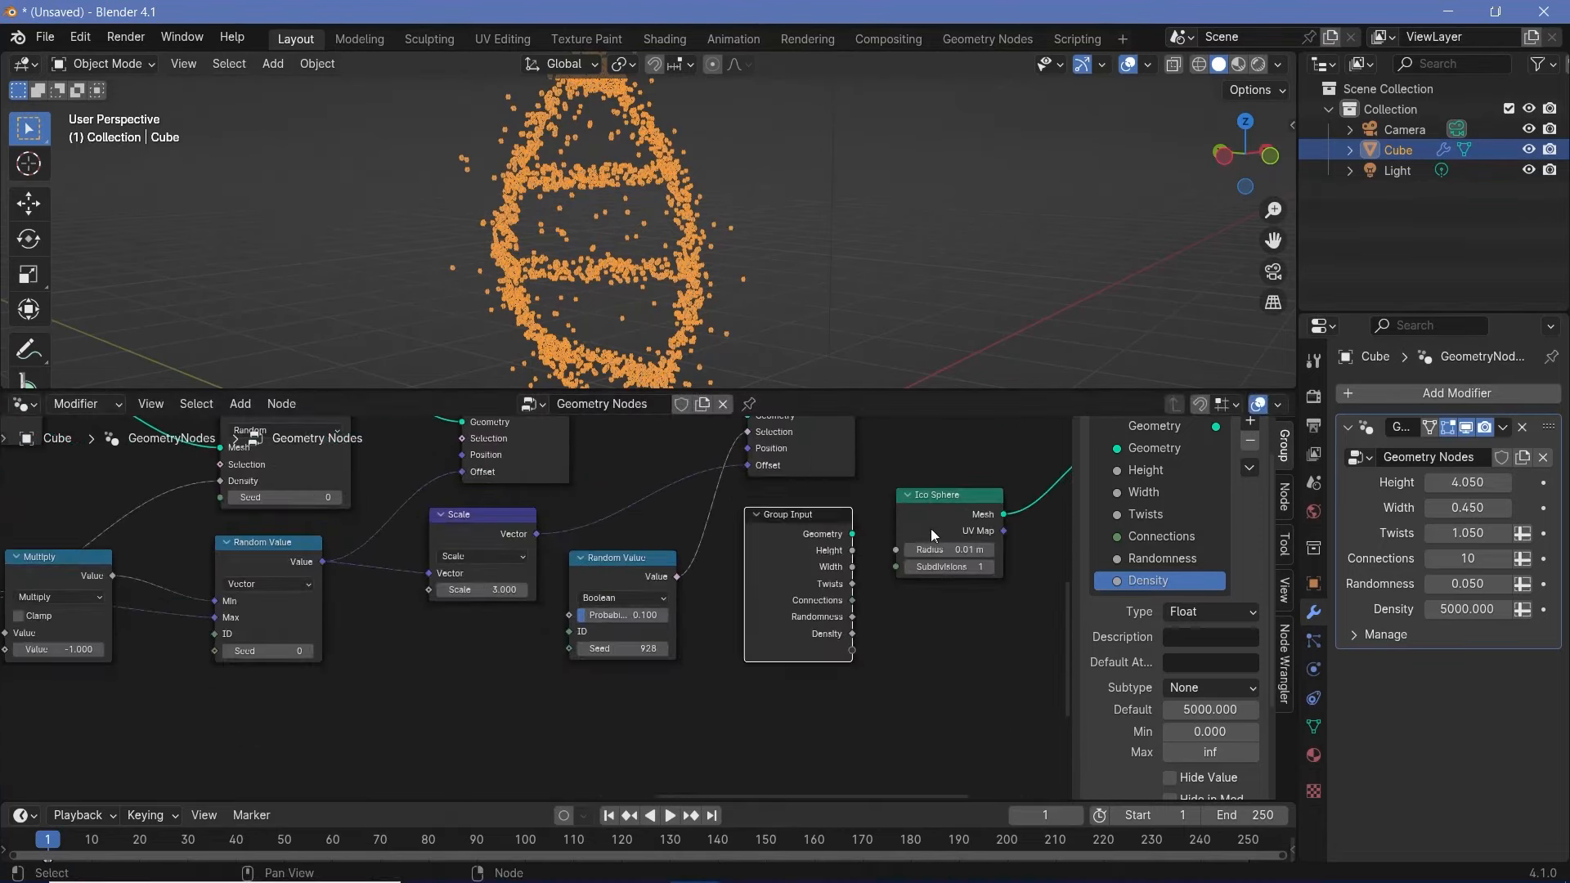
{"action": "left_click_drag", "start_coordinate": [896, 550], "coordinate": [851, 654]}
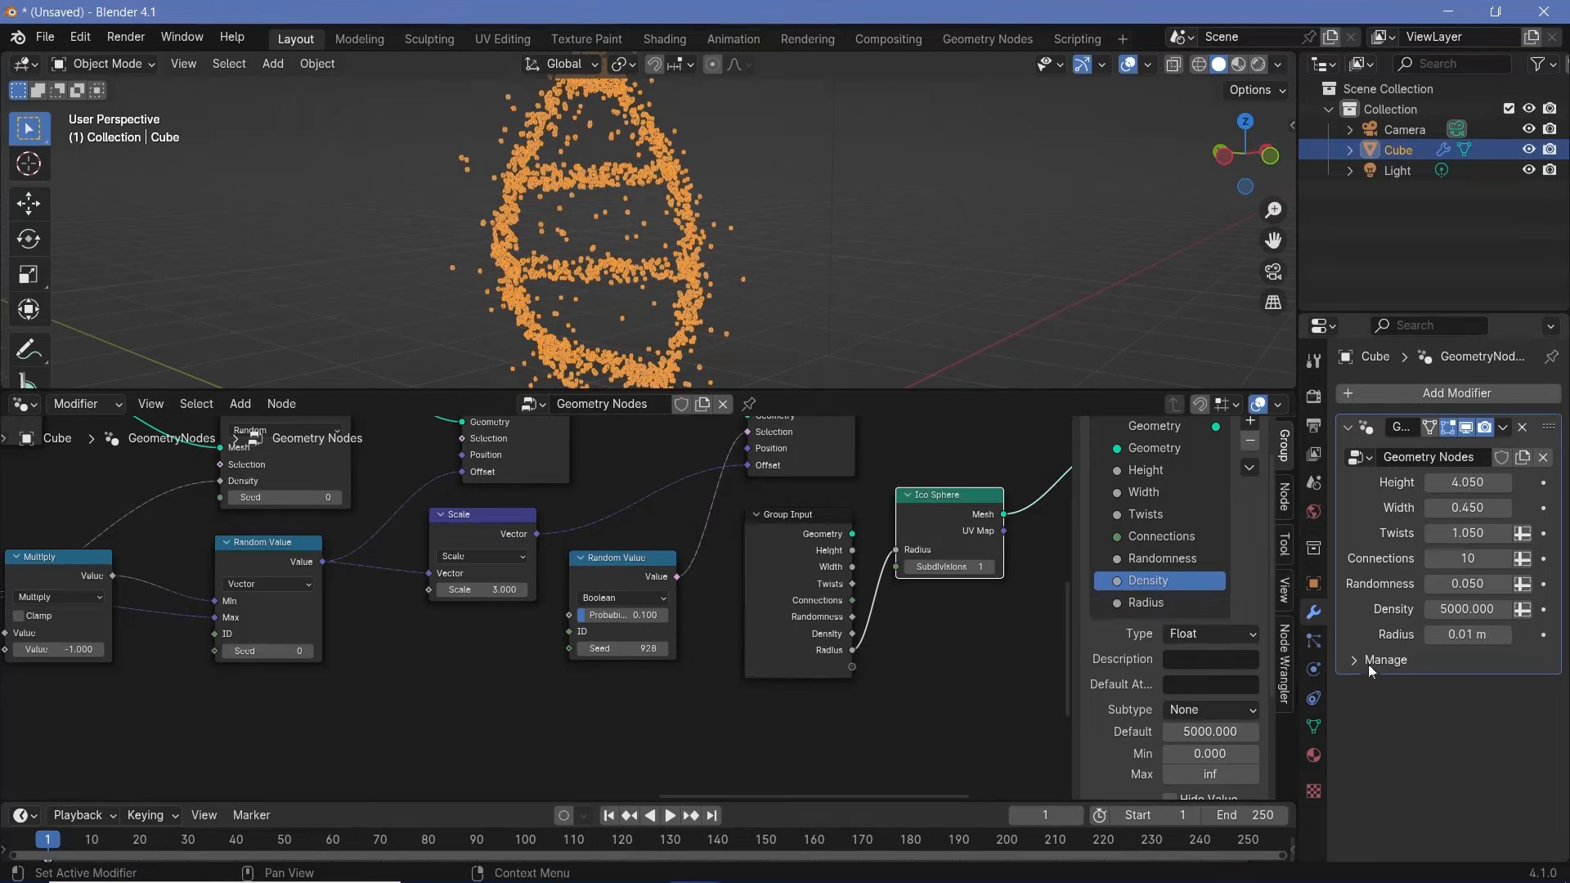
Step: Rename the Radius group input to ParticleSize
{"action": "double_click", "coordinate": [1161, 604]}
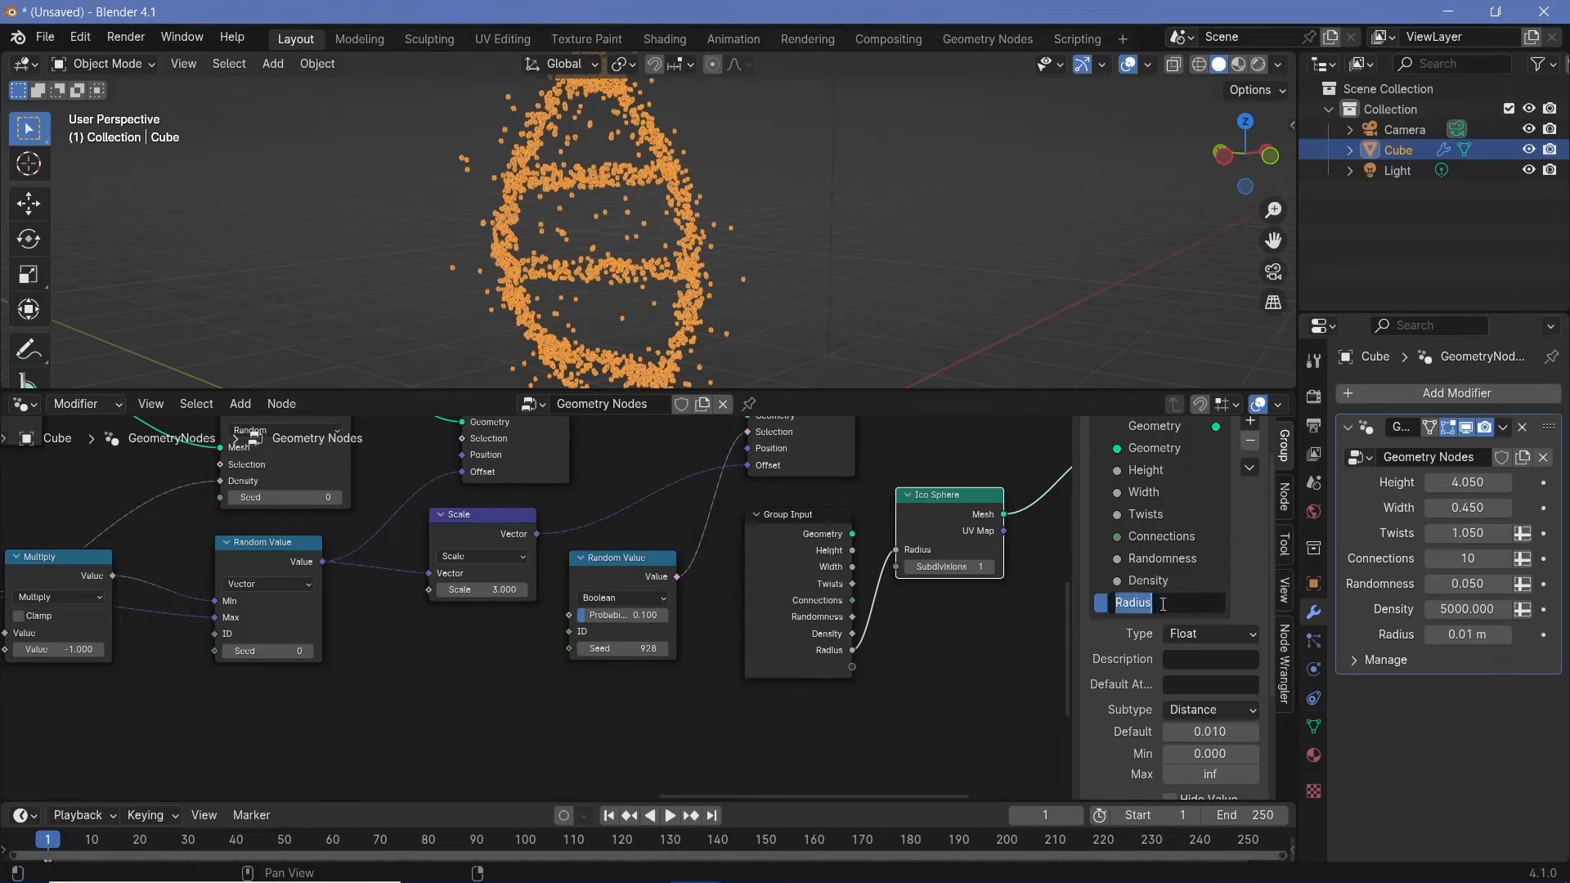
{"action": "type", "text": "S"}
{"action": "key", "text": "BackSpace"}
{"action": "type", "text": "ParticleSize"}
{"action": "key", "text": "Return"}
Step: Try larger particles with a ParticleSize default of 0.1 and modifier values of 0.1 m and 0.05 m
{"action": "double_click", "coordinate": [1199, 733]}
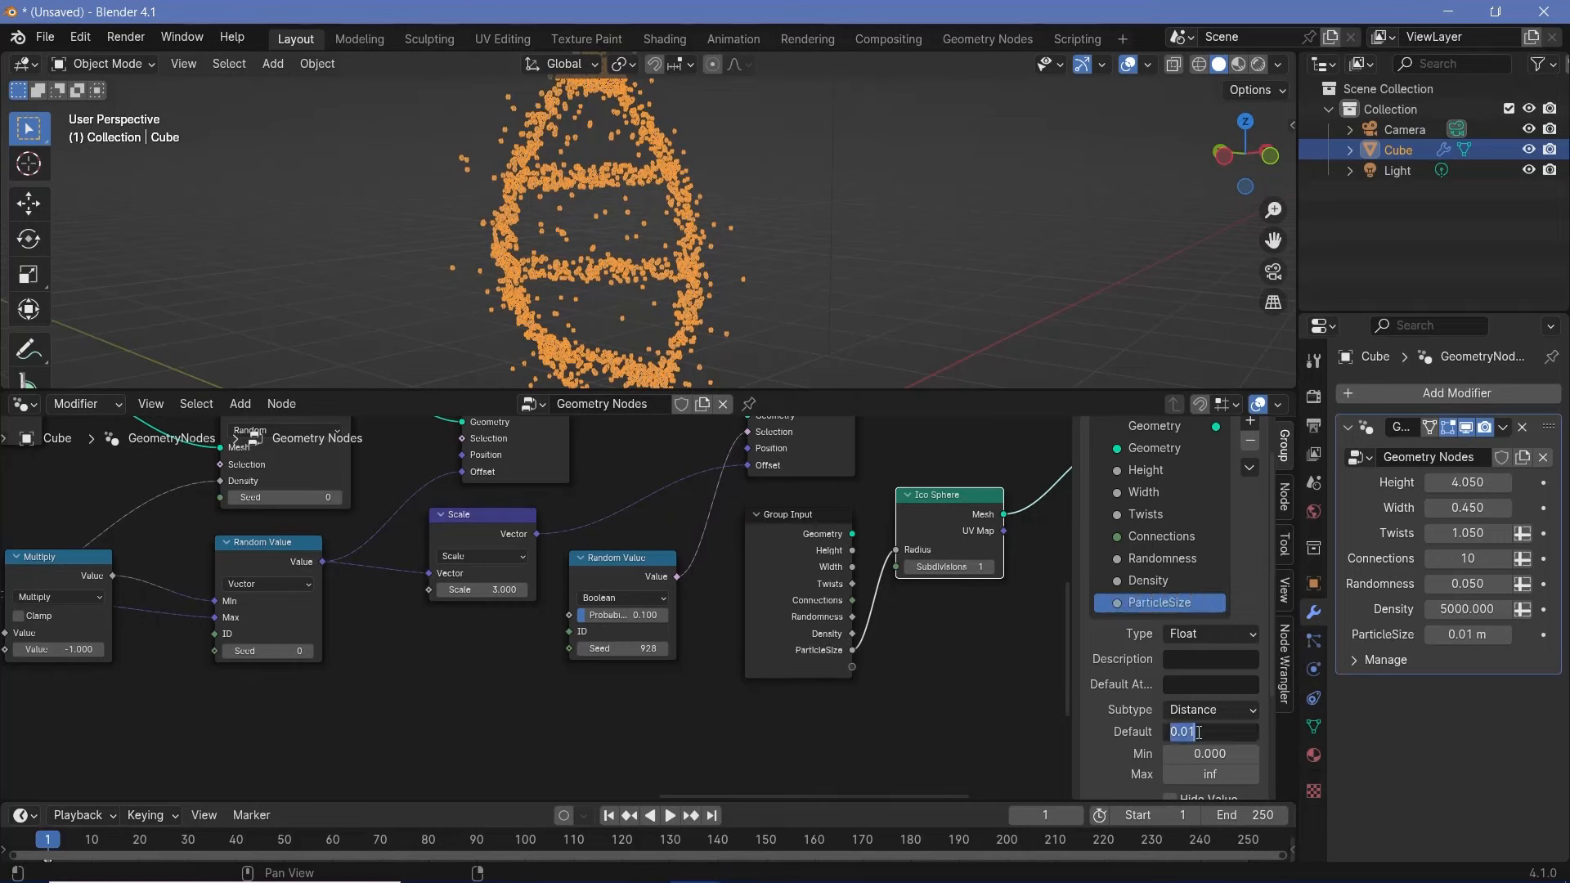
{"action": "type", "text": "0."}
{"action": "type", "text": "1"}
{"action": "key", "text": "Return"}
{"action": "double_click", "coordinate": [1469, 637]}
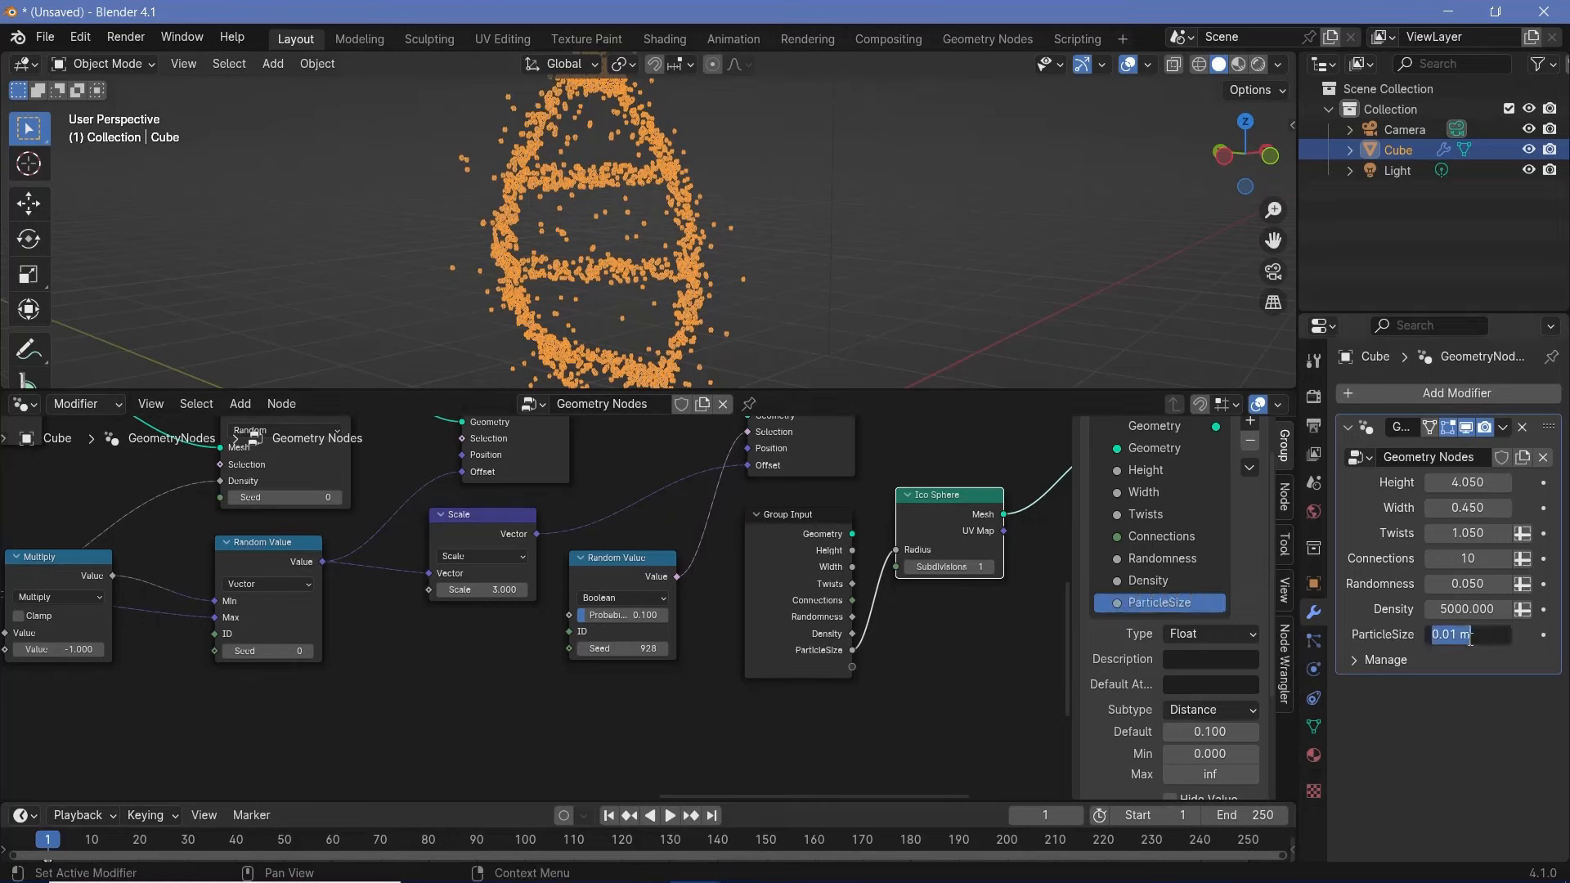
{"action": "type", "text": "0."}
{"action": "key", "text": "Return"}
{"action": "middle_click_drag", "start_coordinate": [914, 469], "coordinate": [635, 505]}
{"action": "left_click", "coordinate": [1463, 640]}
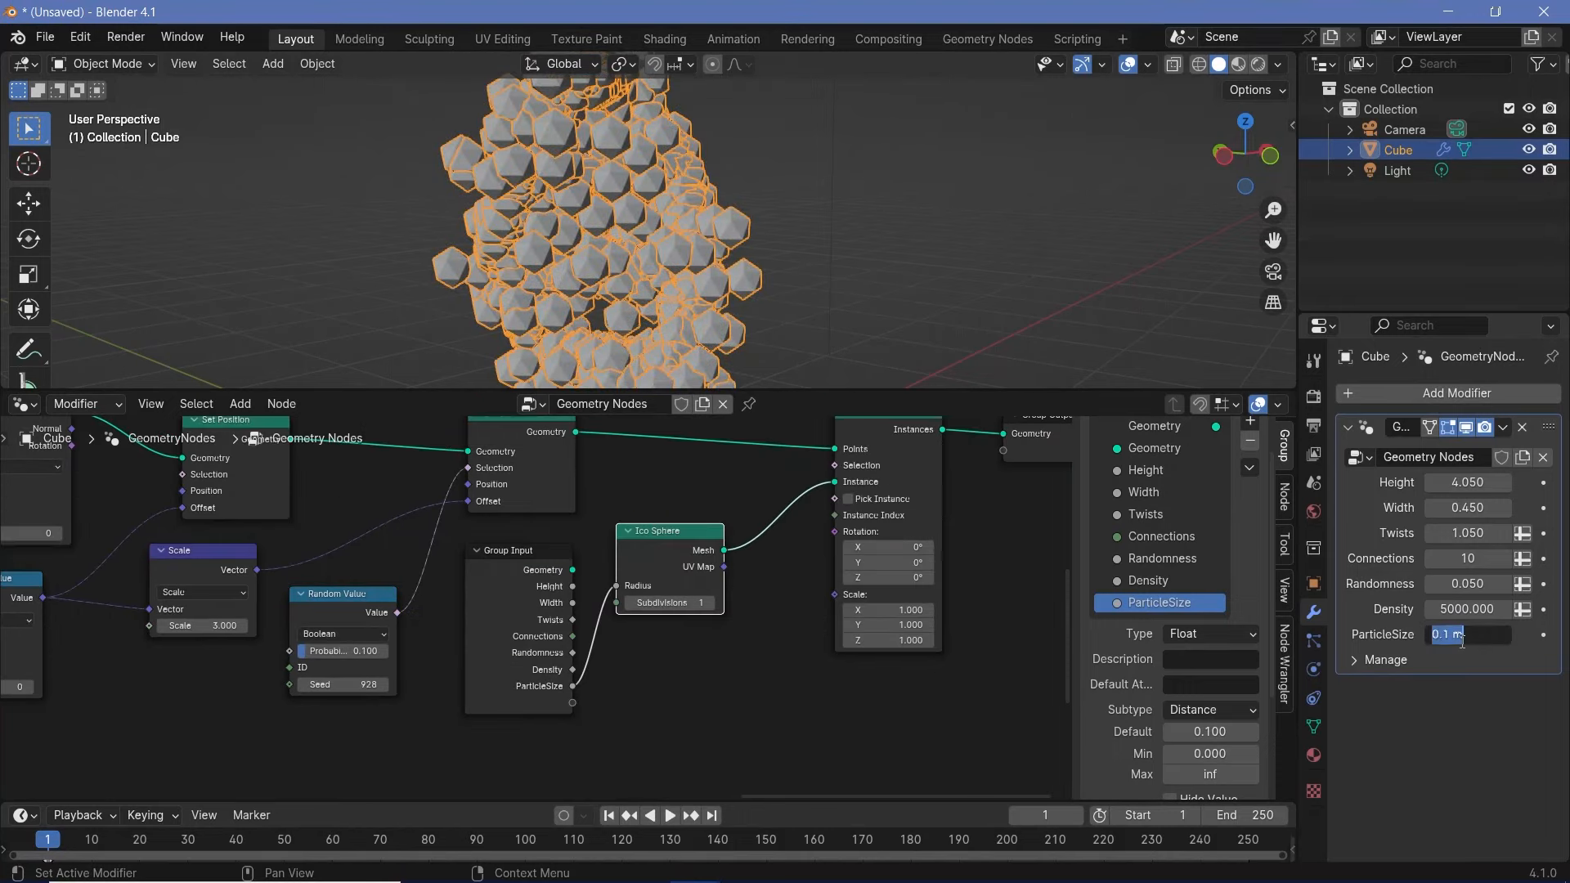
{"action": "type", "text": "0.05"}
{"action": "key", "text": "Return"}
Step: Set ParticleSize to 0.02 m in the modifier and make 0.02 the input's default value
{"action": "left_click", "coordinate": [1467, 635]}
{"action": "type", "text": "0.02"}
{"action": "left_click", "coordinate": [1204, 727]}
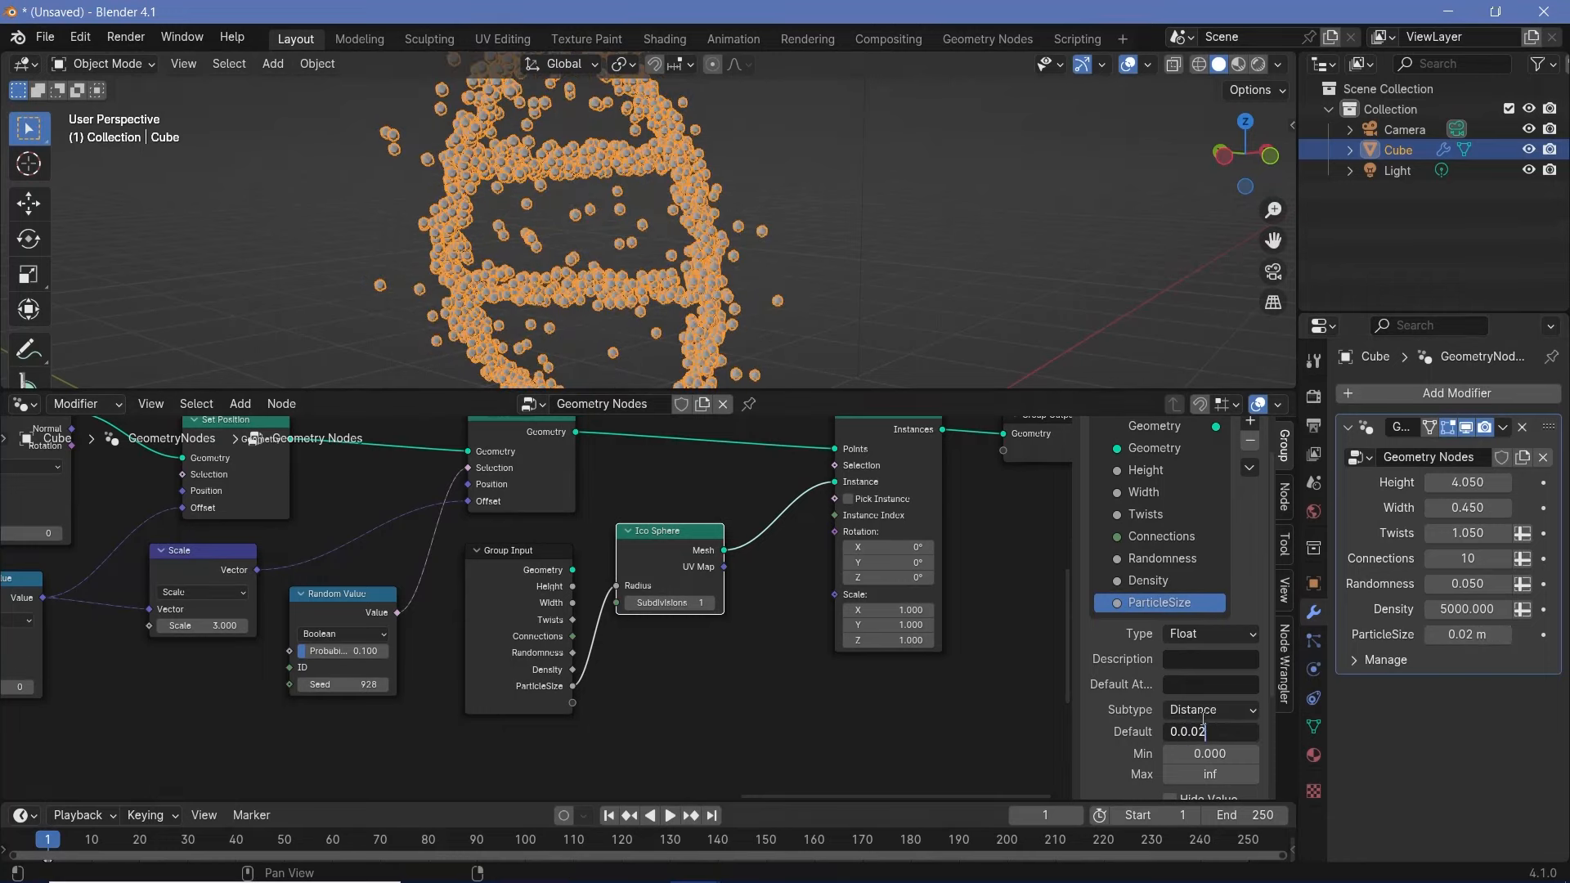
{"action": "type", "text": "0.02"}
{"action": "key", "text": "Return"}
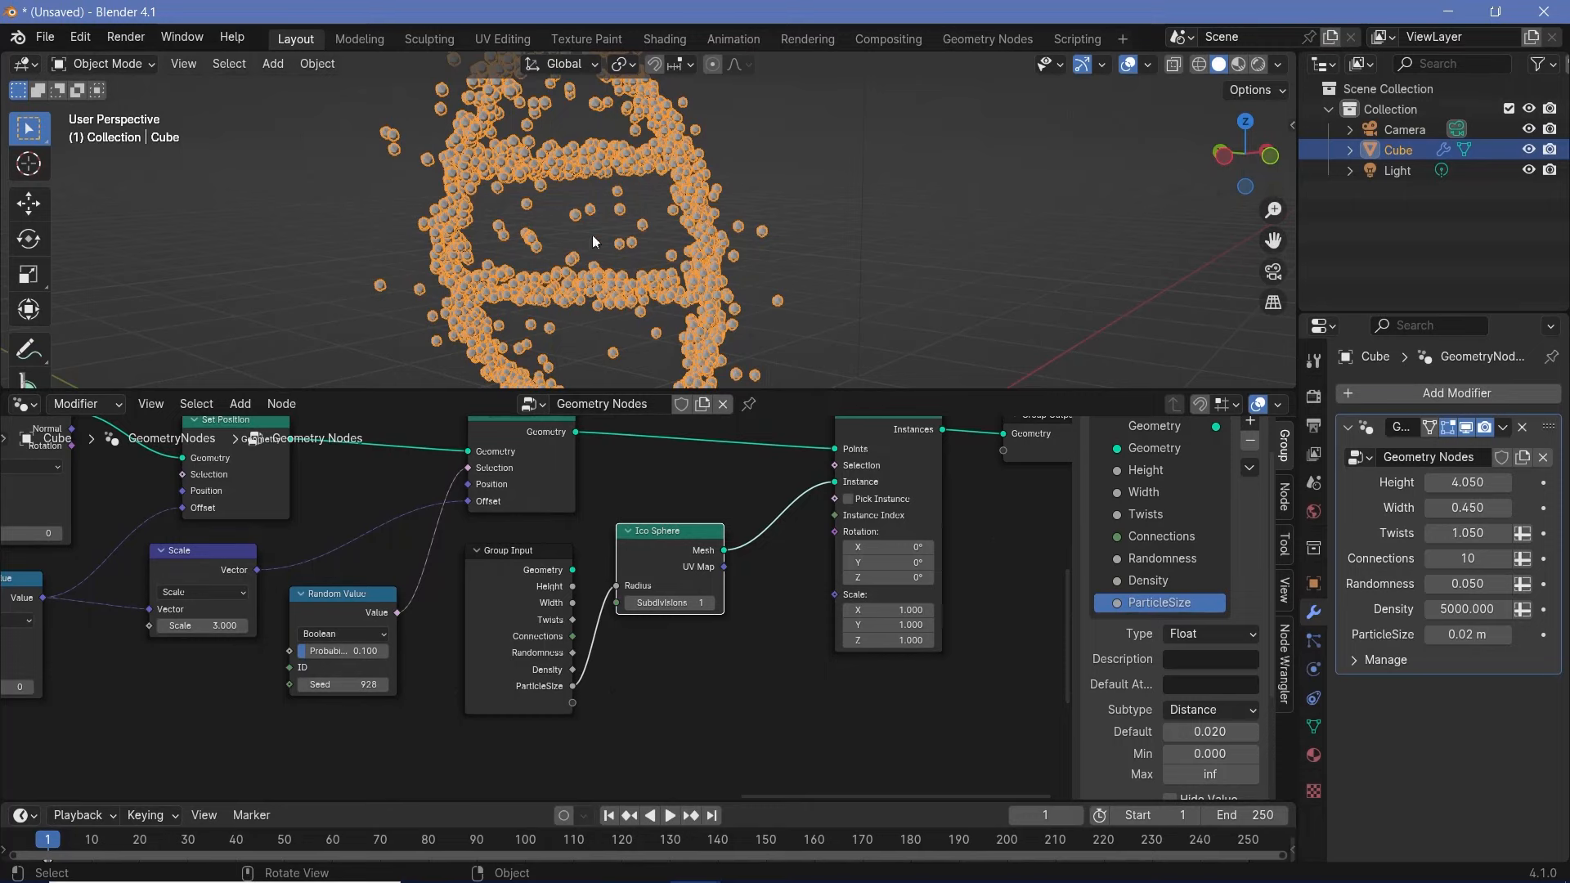
Step: Add a Random Value node of type Float just below the Ico Sphere node
{"action": "middle_click_drag", "start_coordinate": [740, 694], "coordinate": [792, 653]}
{"action": "key", "text": "shift+a"}
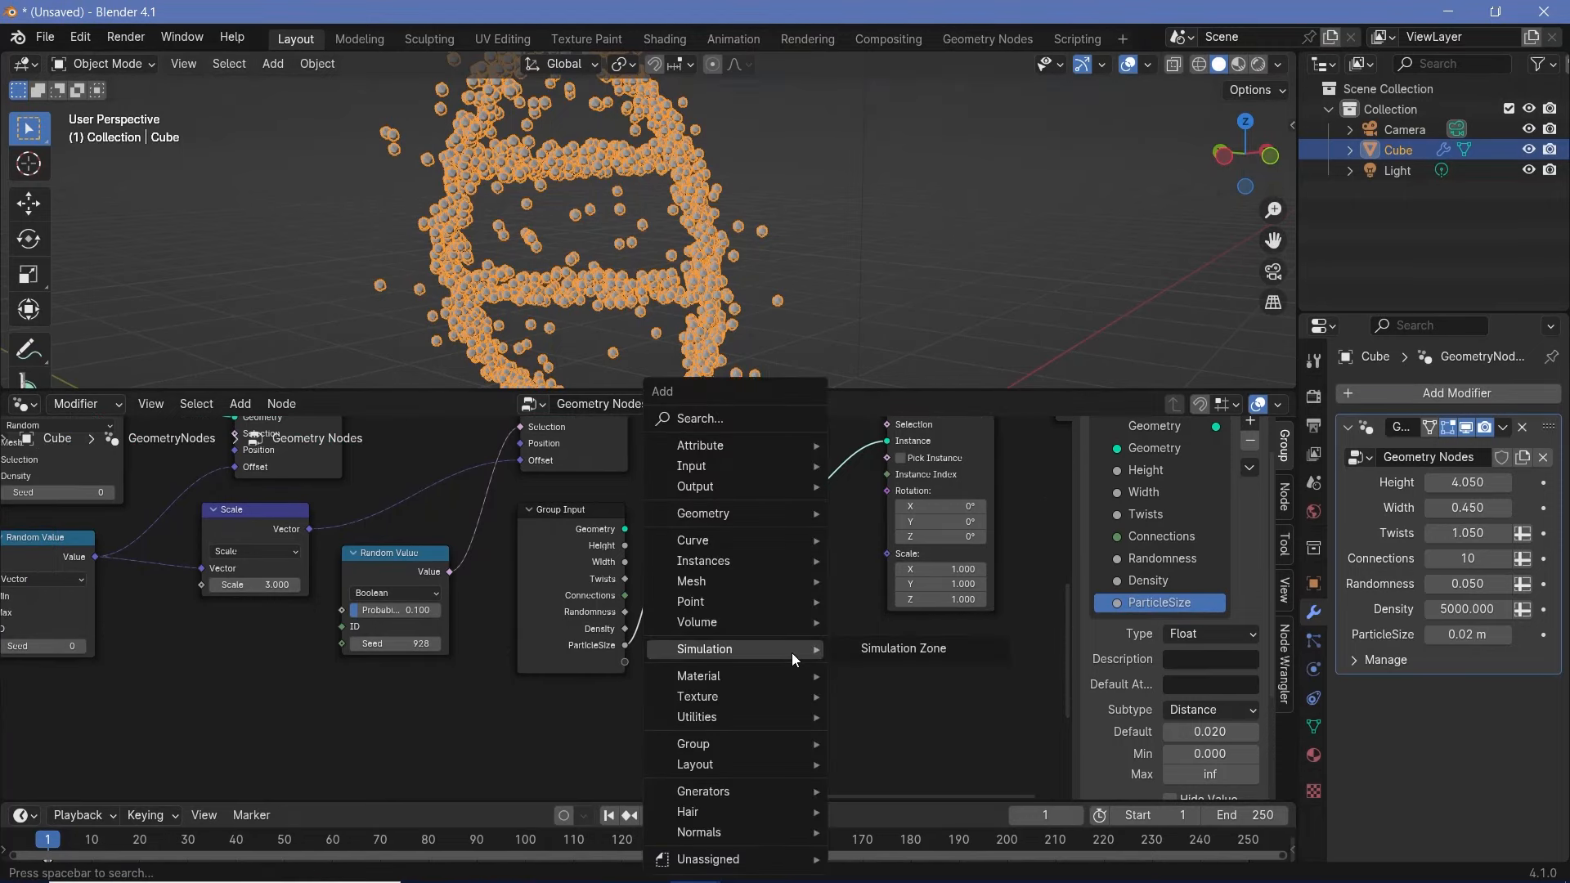
{"action": "type", "text": "rando"}
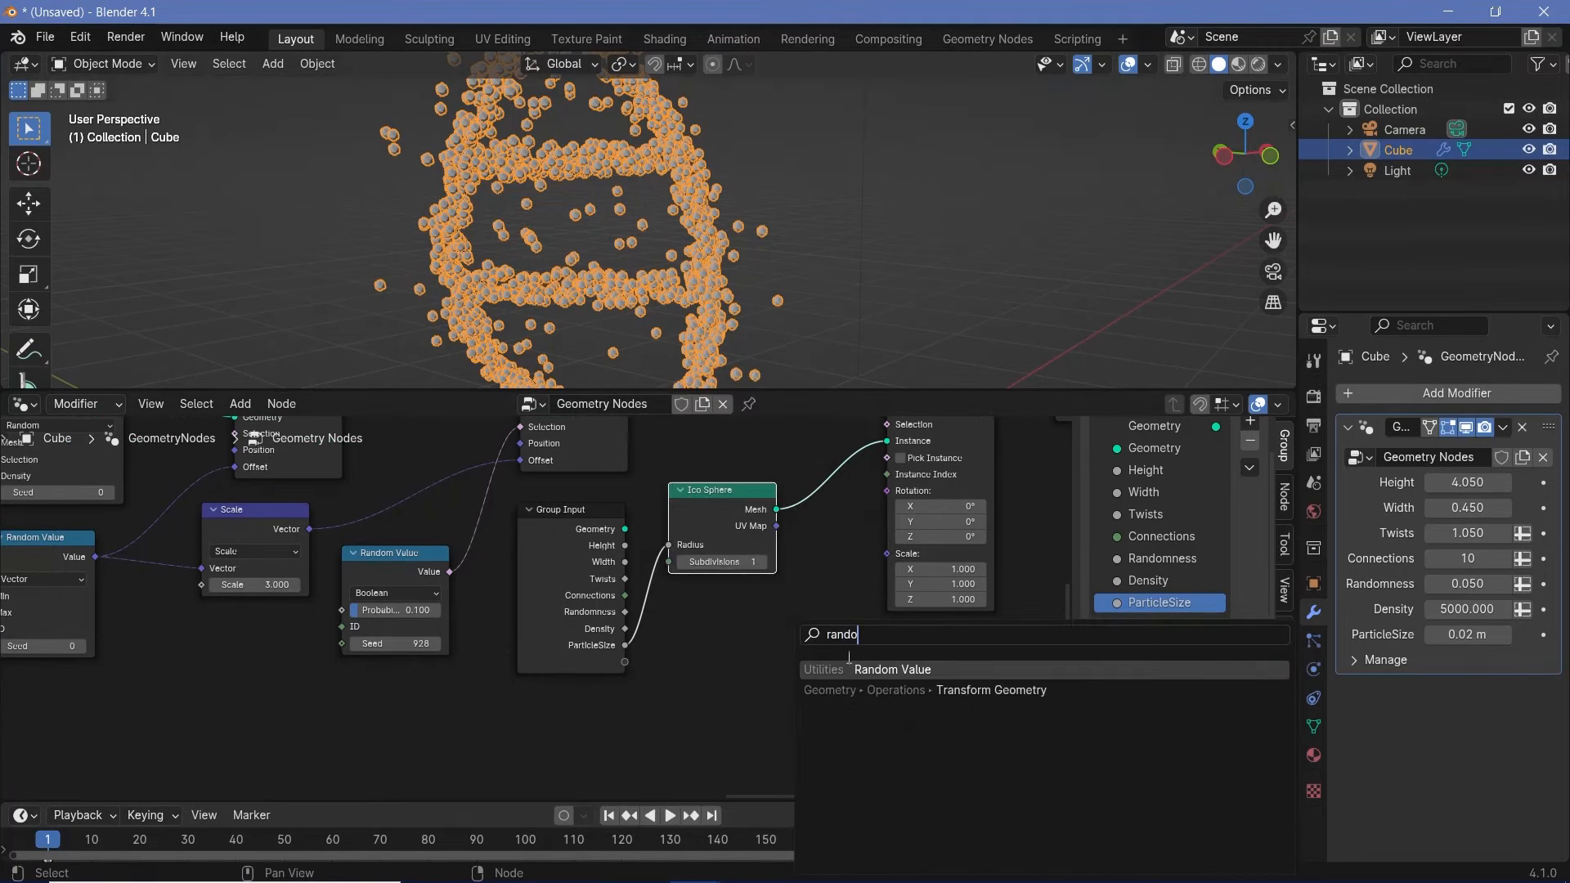
{"action": "key", "text": "Return"}
{"action": "left_click", "coordinate": [758, 636]}
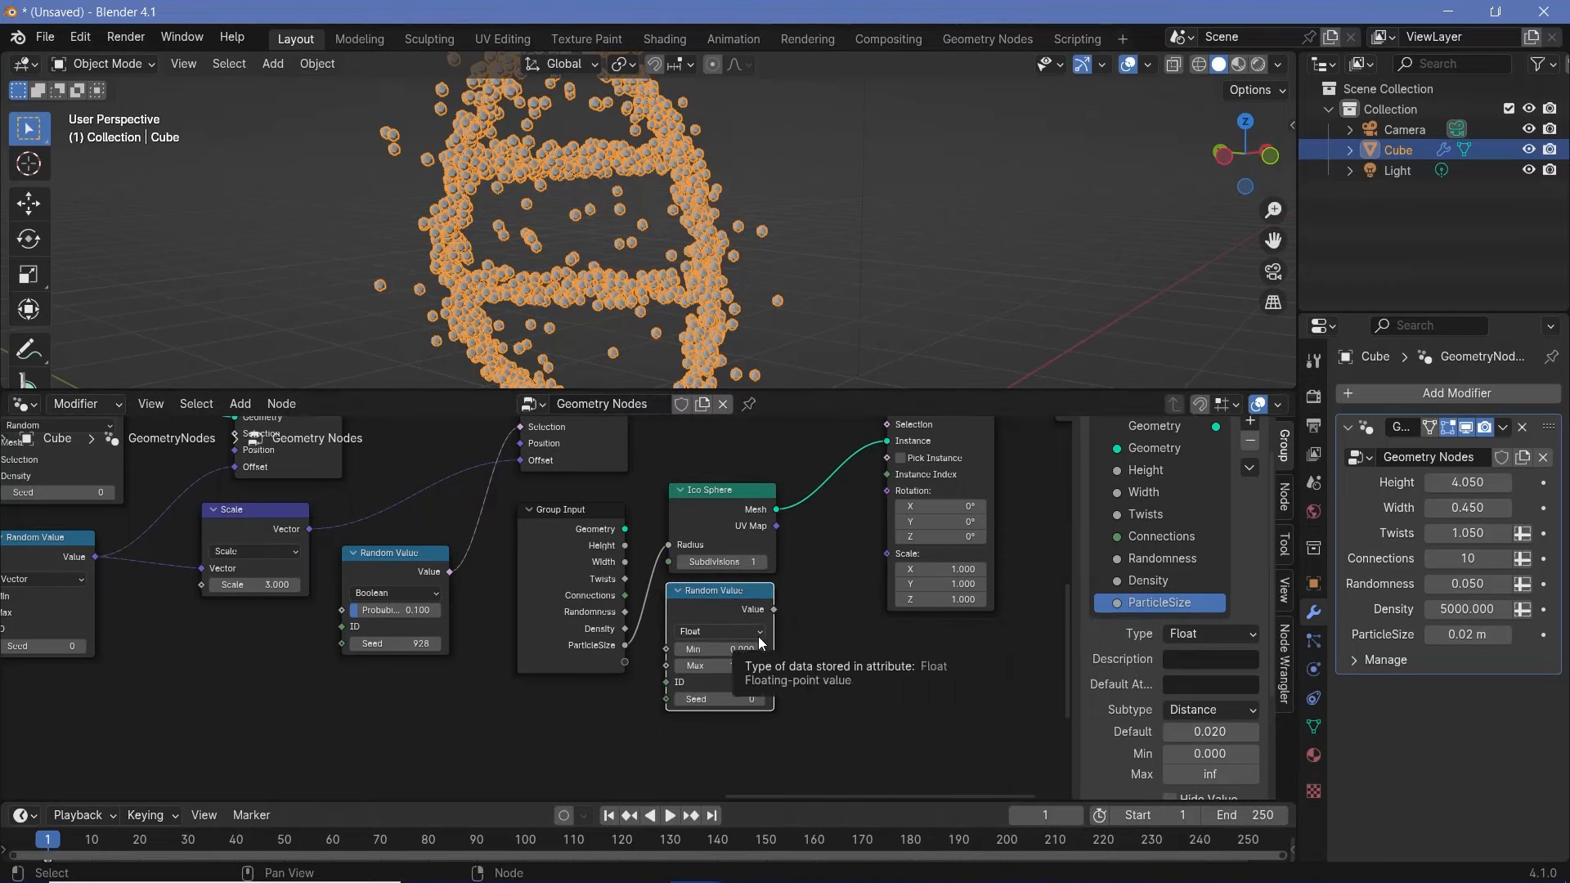
Step: Set the new Random Value node to Min 0.2 and Max 1.5 and connect it to Instance on Points' Scale
{"action": "left_click", "coordinate": [743, 649]}
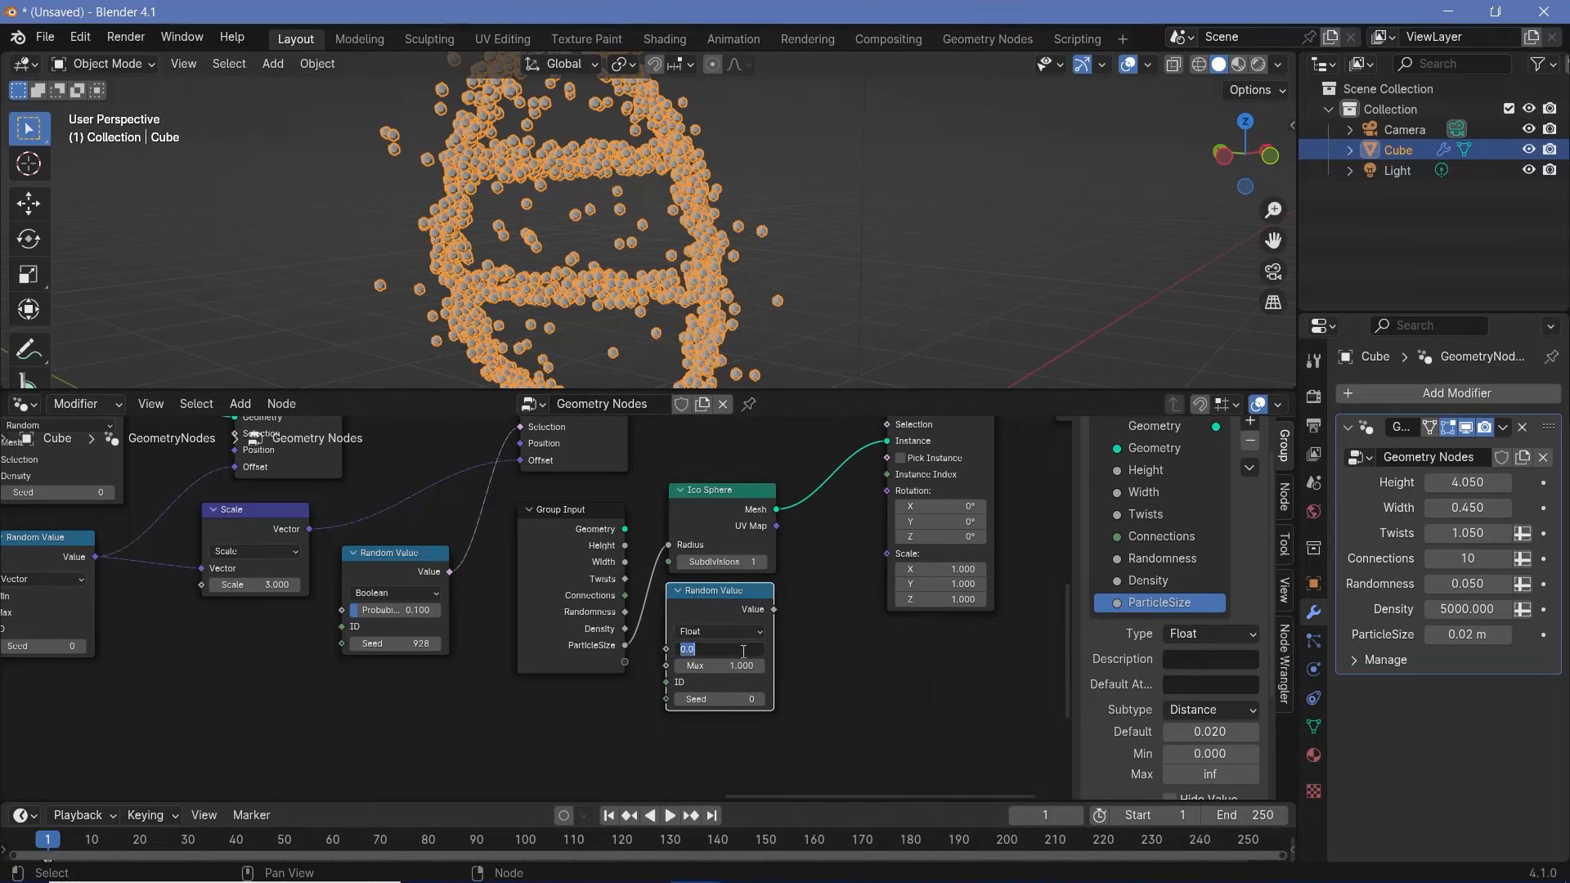
{"action": "type", "text": "0.2"}
{"action": "key", "text": "Return"}
{"action": "left_click", "coordinate": [733, 667]}
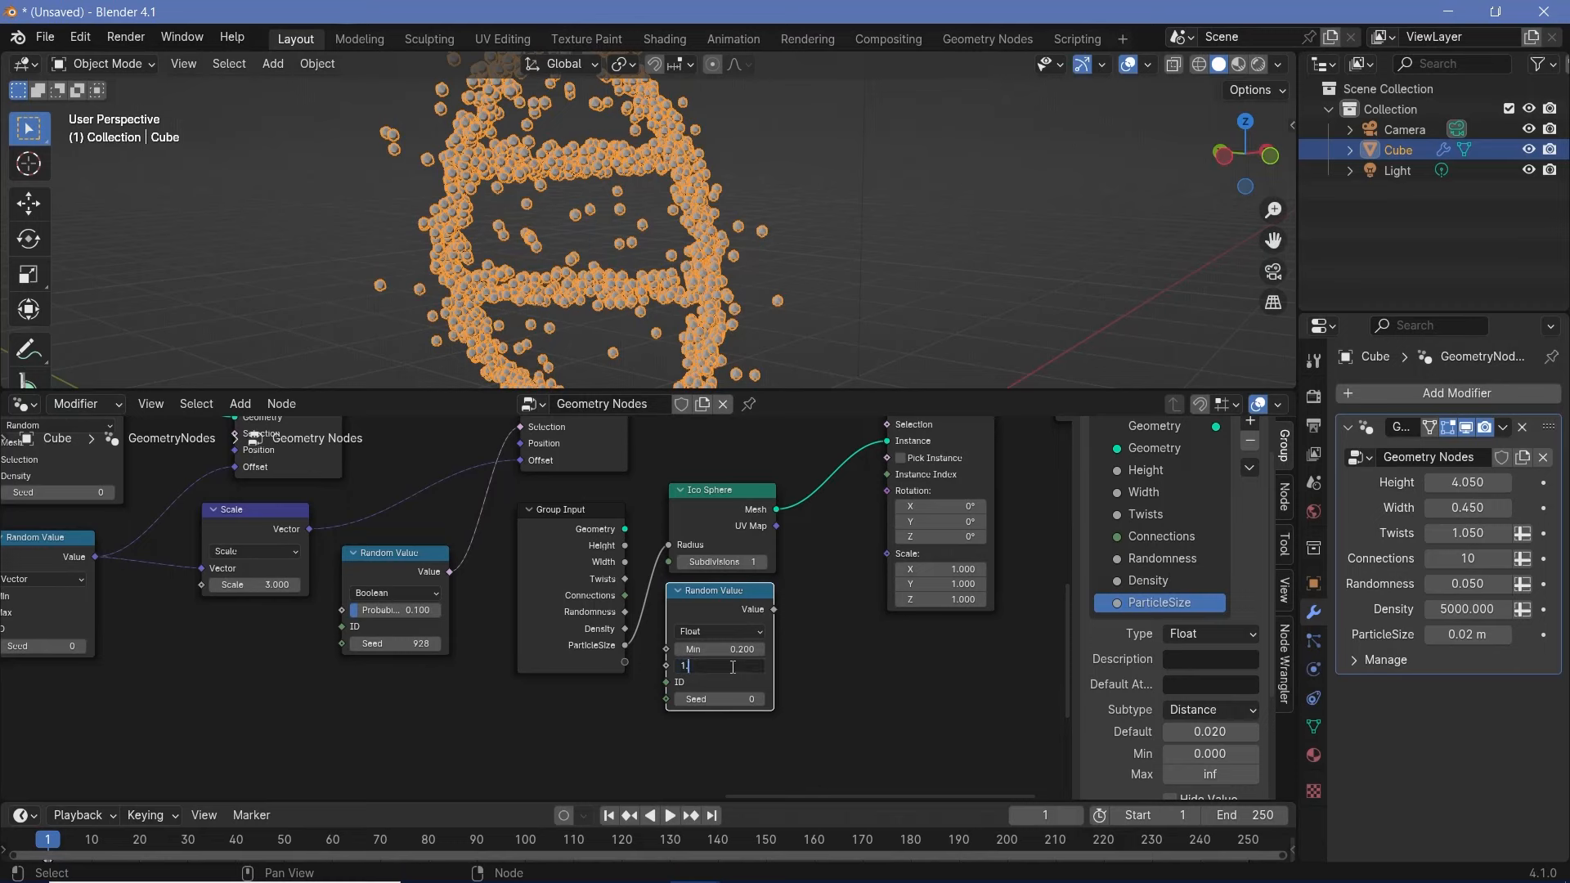
{"action": "left_click_drag", "start_coordinate": [773, 609], "coordinate": [888, 554]}
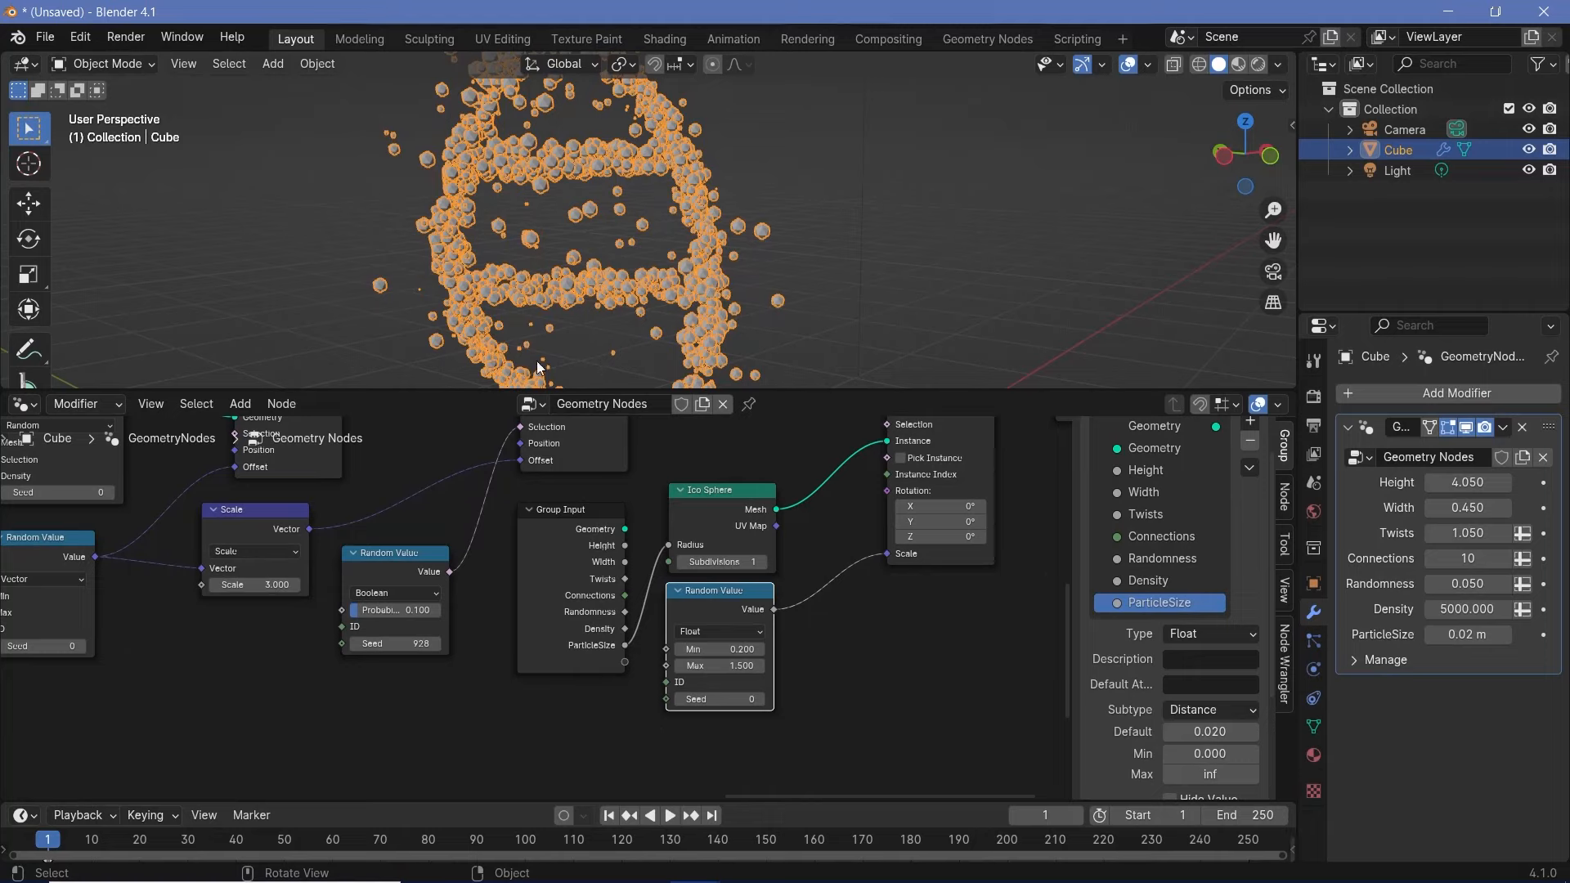
Step: Raise the Ico Sphere node's subdivisions to 3
{"action": "middle_click_drag", "start_coordinate": [493, 293], "coordinate": [700, 260]}
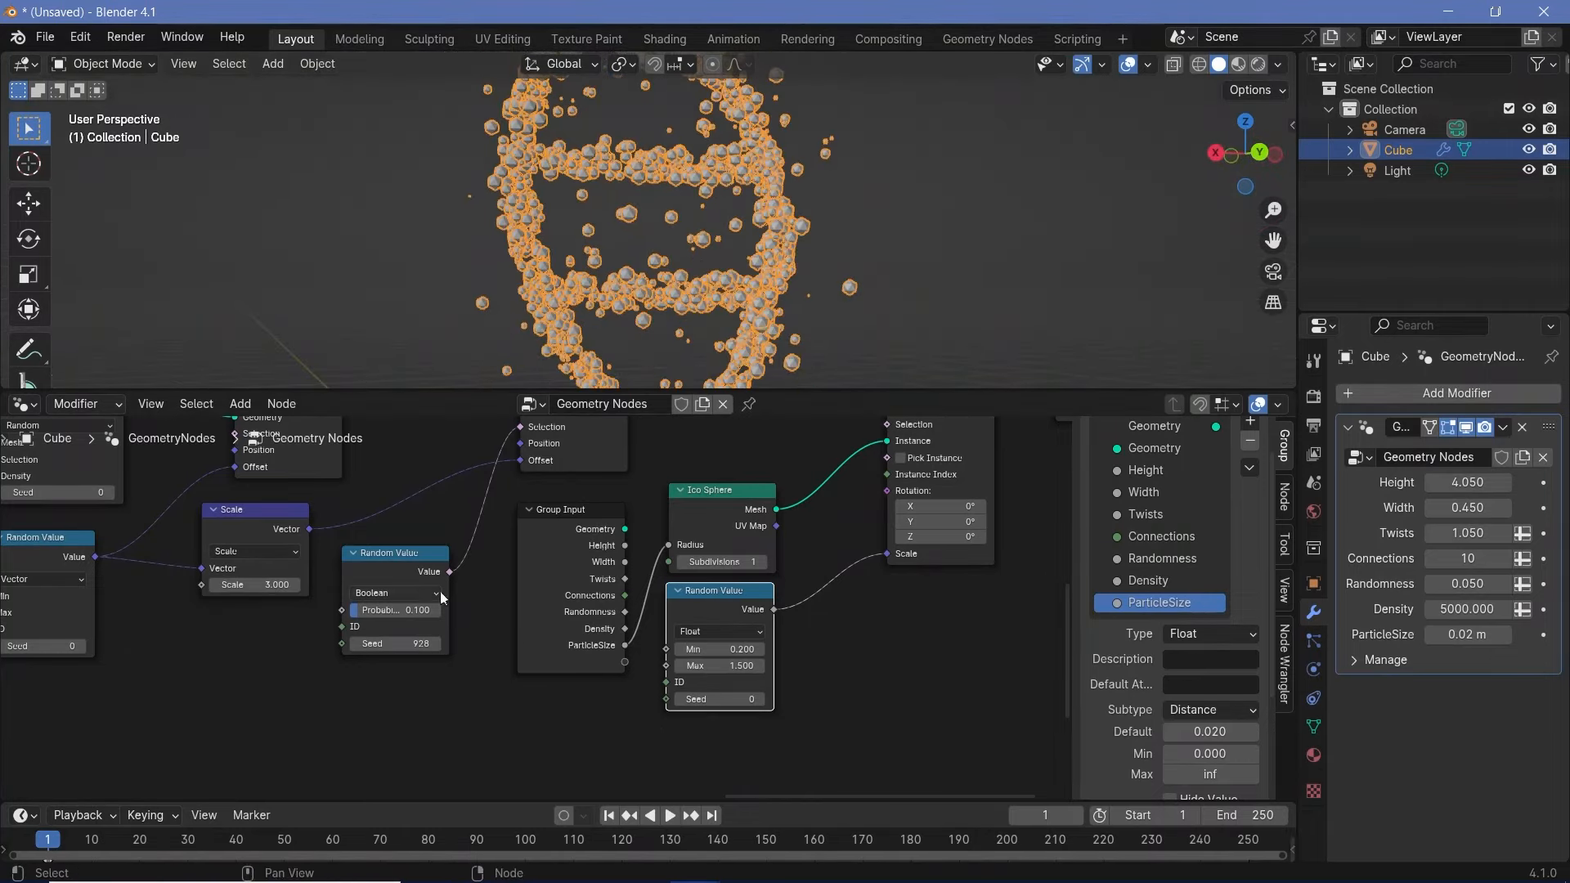
{"action": "scroll", "coordinate": [658, 283], "scroll_direction": "up", "scroll_amount": 6}
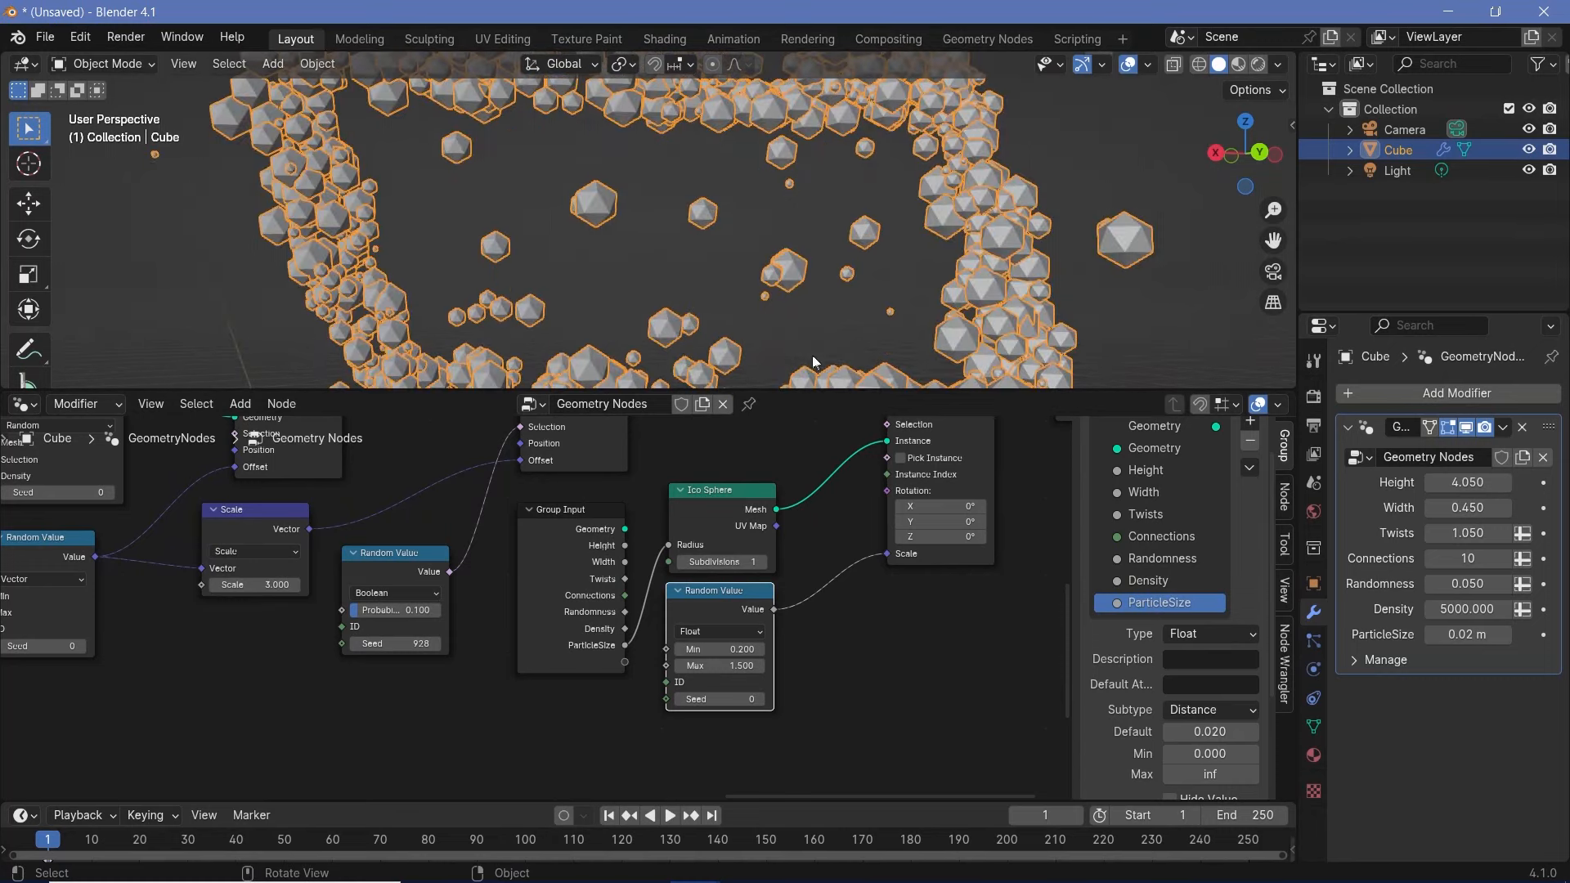
{"action": "middle_click_drag", "start_coordinate": [771, 552], "coordinate": [744, 583]}
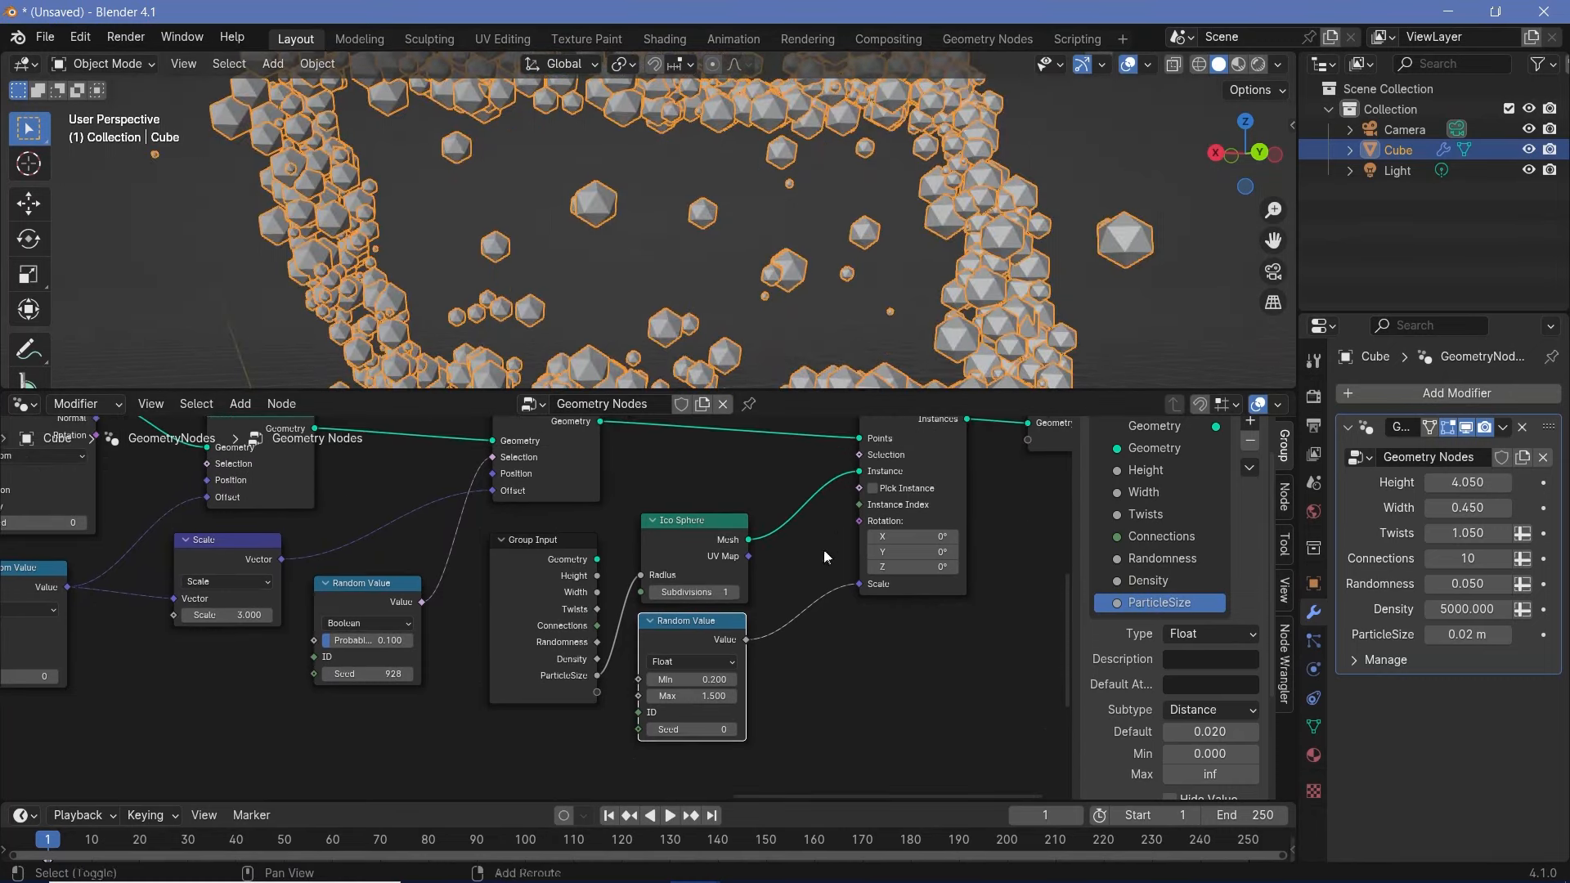
{"action": "left_click", "coordinate": [741, 586]}
{"action": "left_click", "coordinate": [739, 585]}
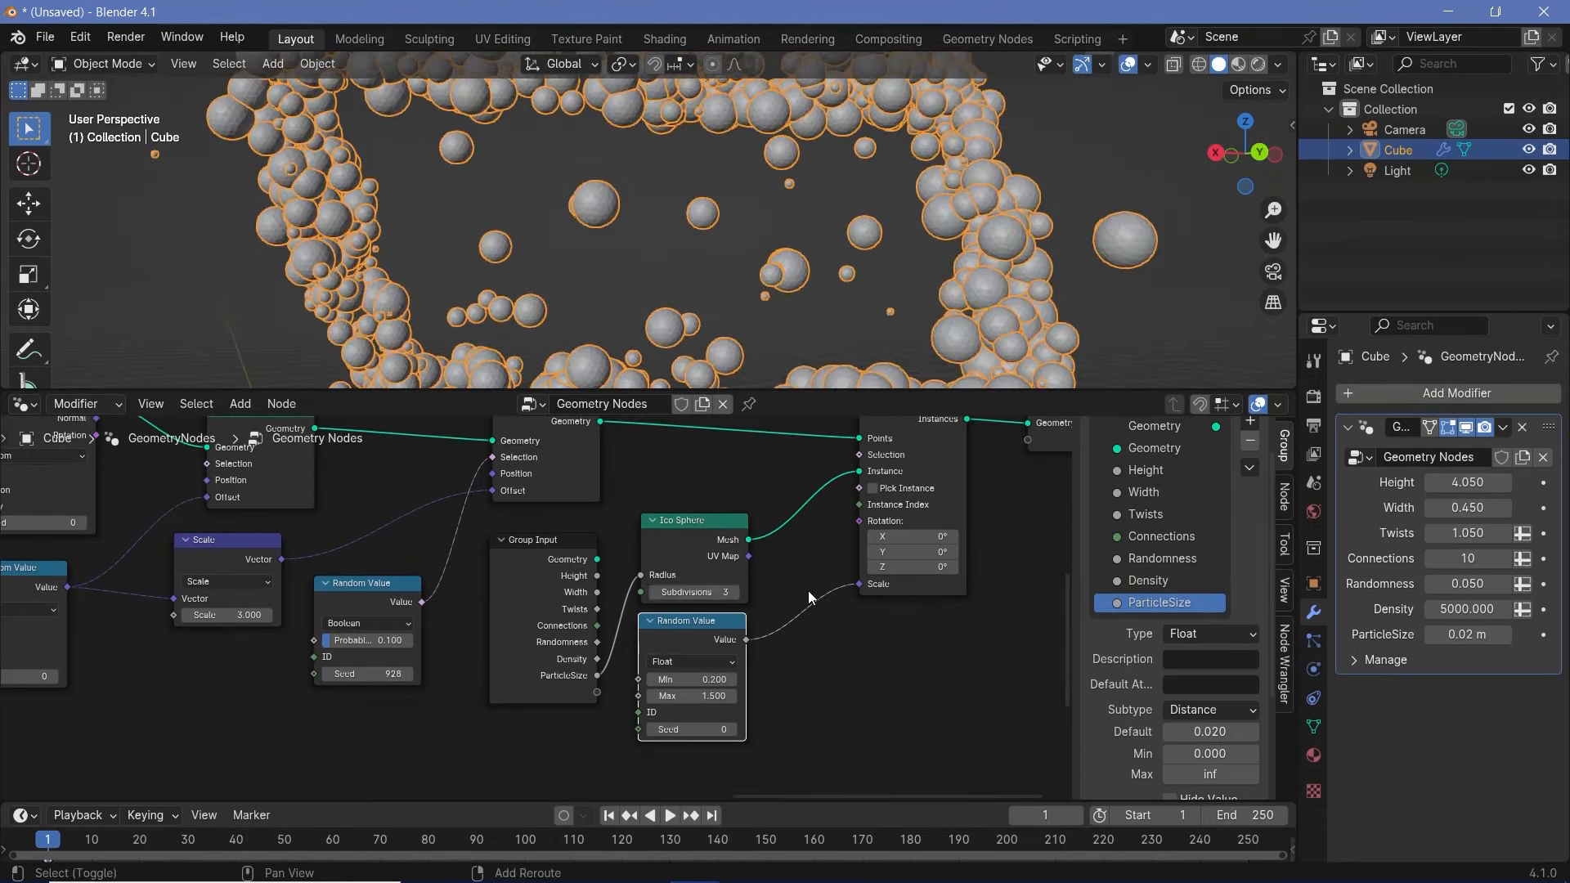
Step: Insert a Set Shade Smooth node between the Ico Sphere and Instance on Points nodes
{"action": "key", "text": "shift+a"}
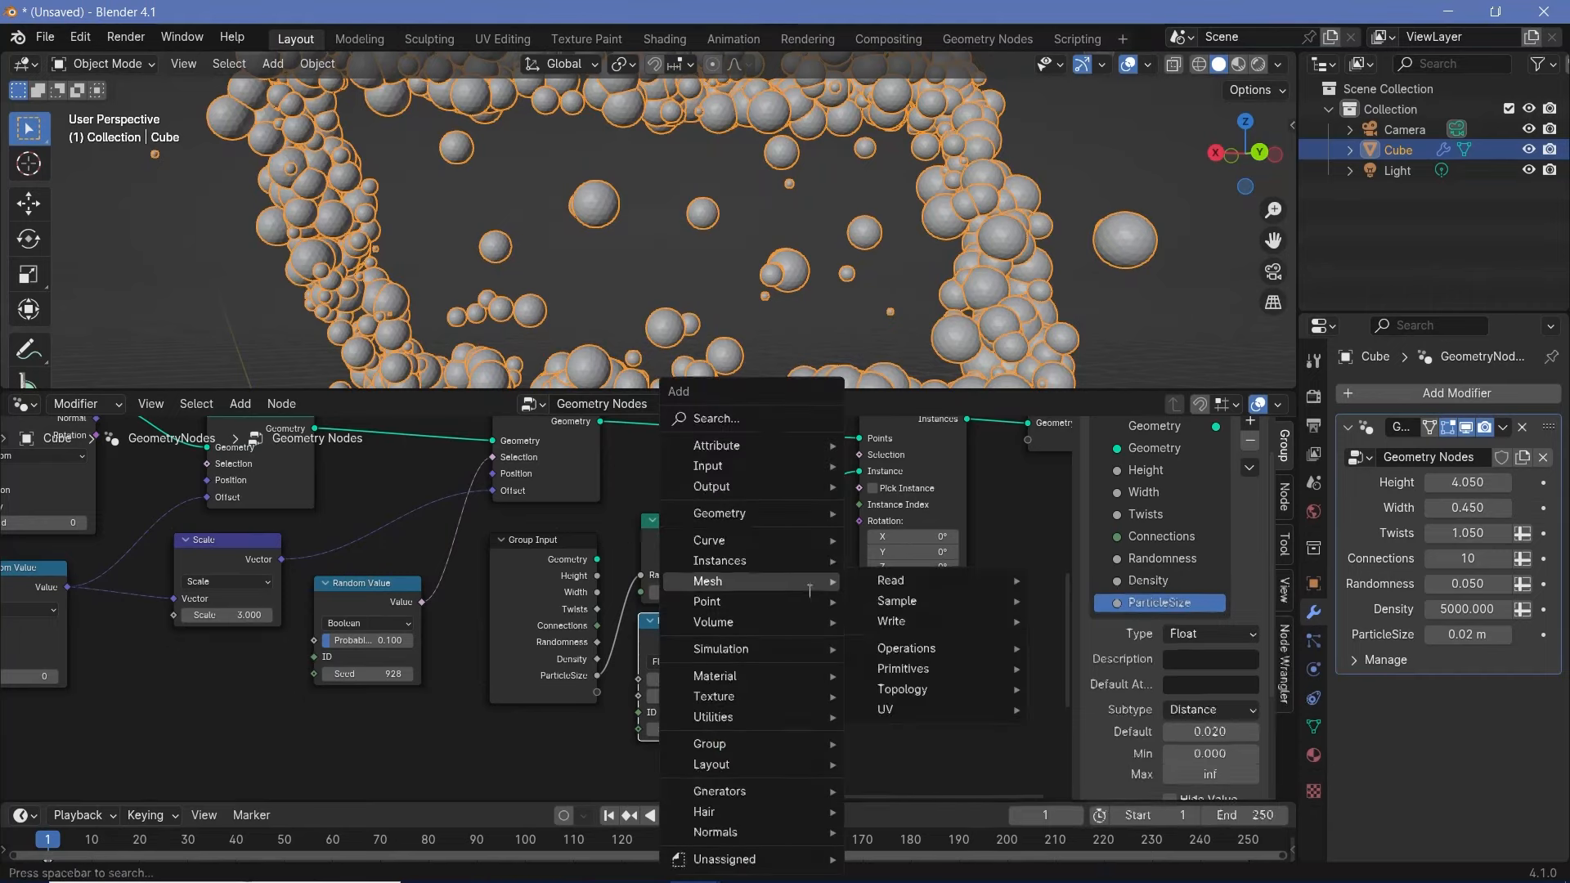
{"action": "type", "text": "set sh"}
{"action": "key", "text": "Return"}
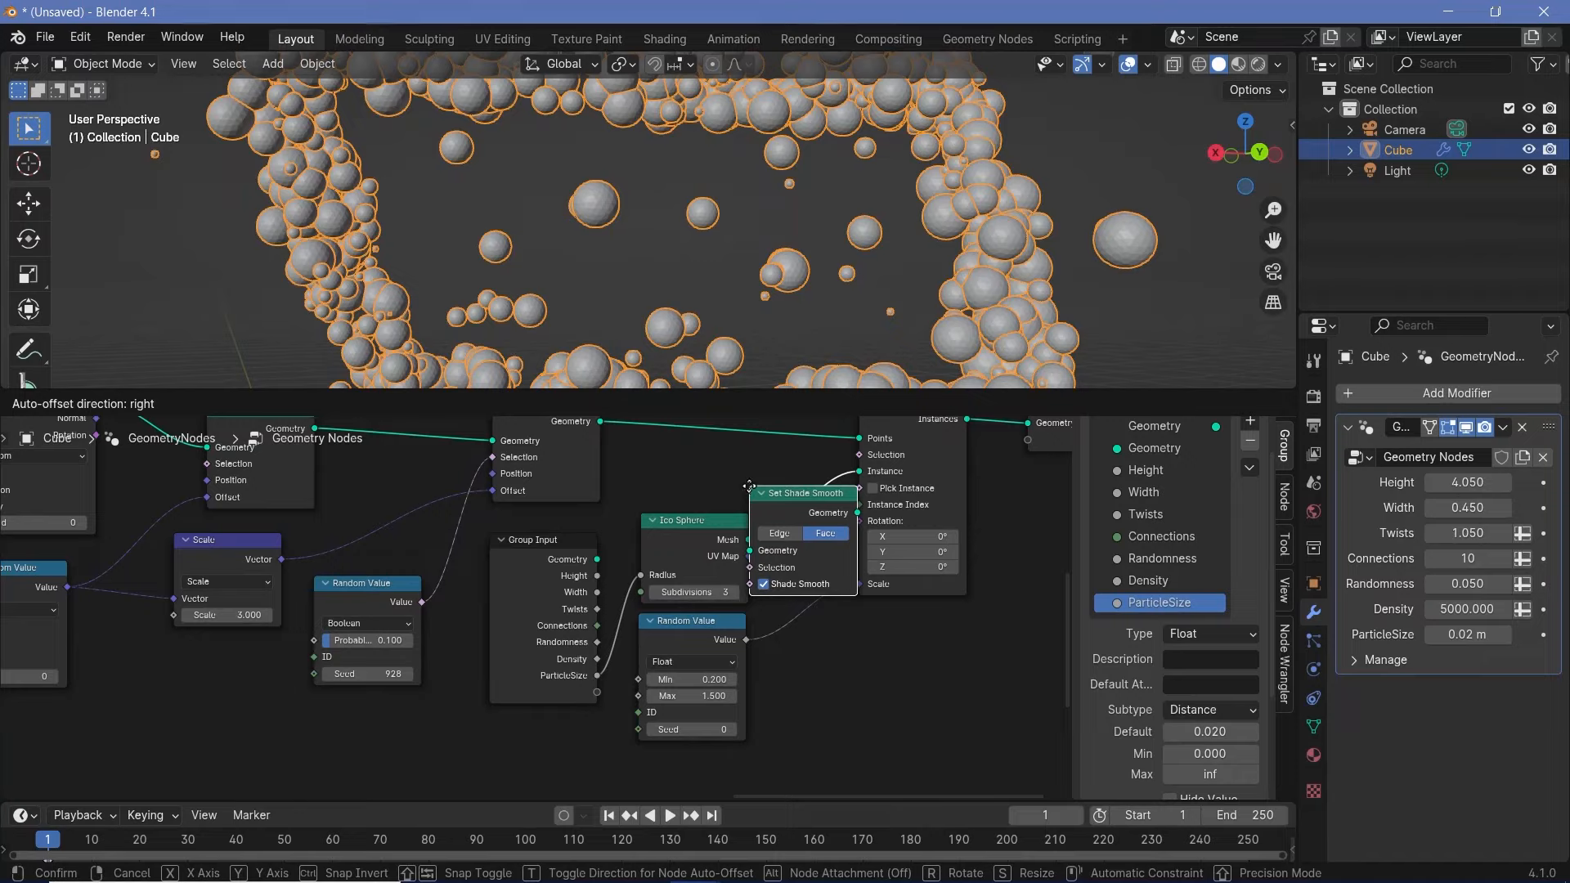
{"action": "left_click", "coordinate": [749, 487]}
{"action": "left_click_drag", "start_coordinate": [836, 496], "coordinate": [807, 481]}
{"action": "mouse_move", "coordinate": [733, 299]}
{"action": "middle_mouse_down"}
{"action": "mouse_move", "coordinate": [484, 266]}
{"action": "mouse_move", "coordinate": [170, 288]}
{"action": "mouse_move", "coordinate": [1146, 290]}
{"action": "mouse_move", "coordinate": [711, 298]}
{"action": "middle_mouse_up"}
{"action": "scroll", "coordinate": [768, 548], "scroll_direction": "down", "scroll_amount": 3}
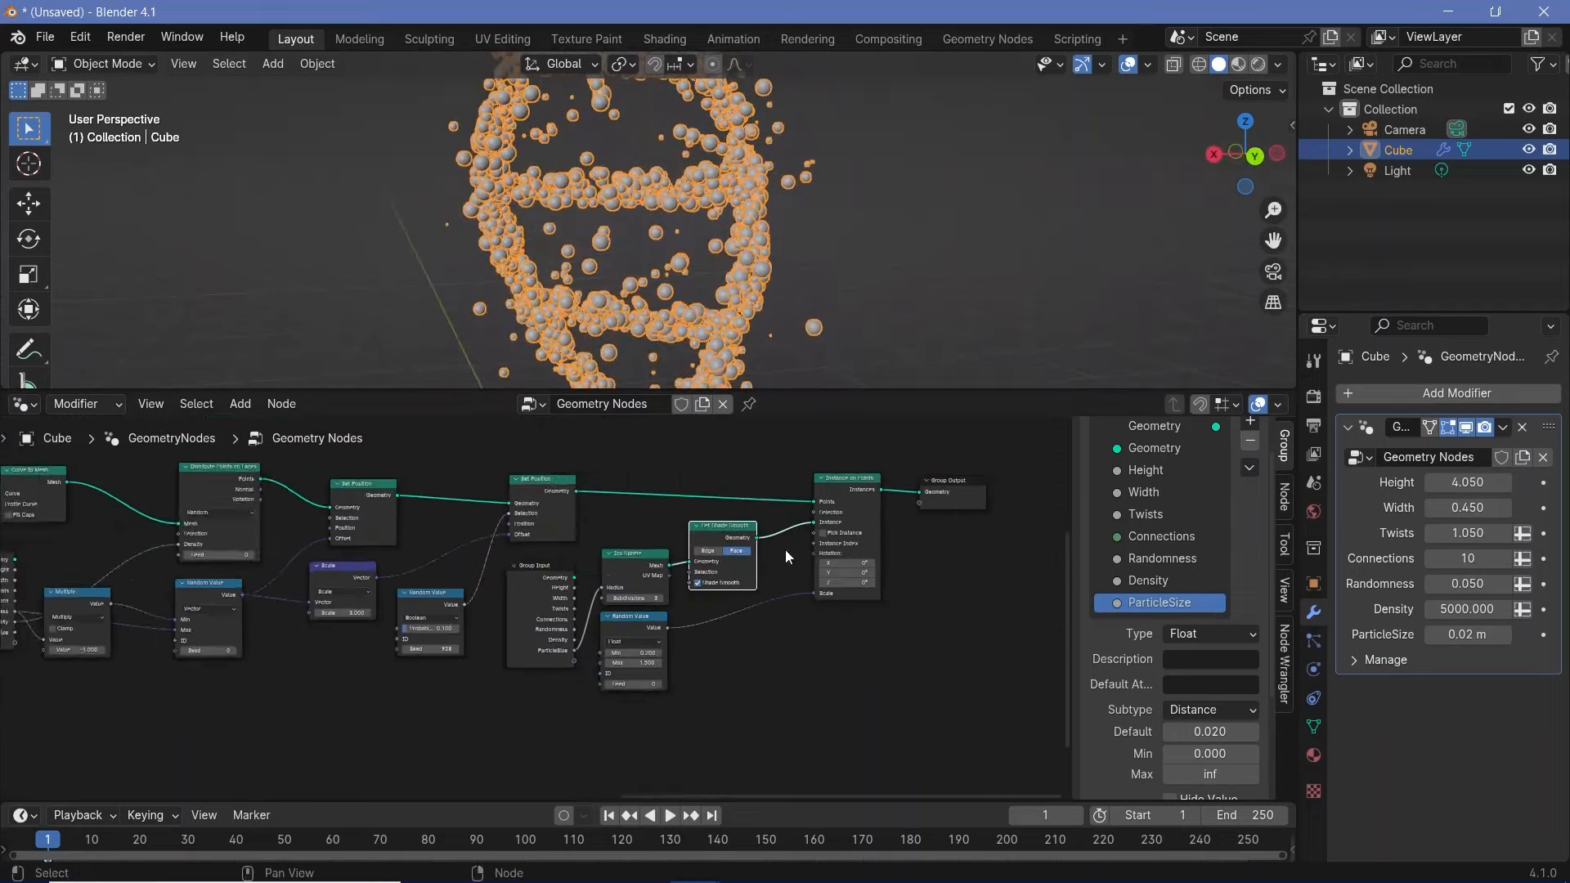
Step: Move the Group Output node farther from Instance on Points to make room between them
{"action": "middle_click_drag", "start_coordinate": [797, 372], "coordinate": [806, 330]}
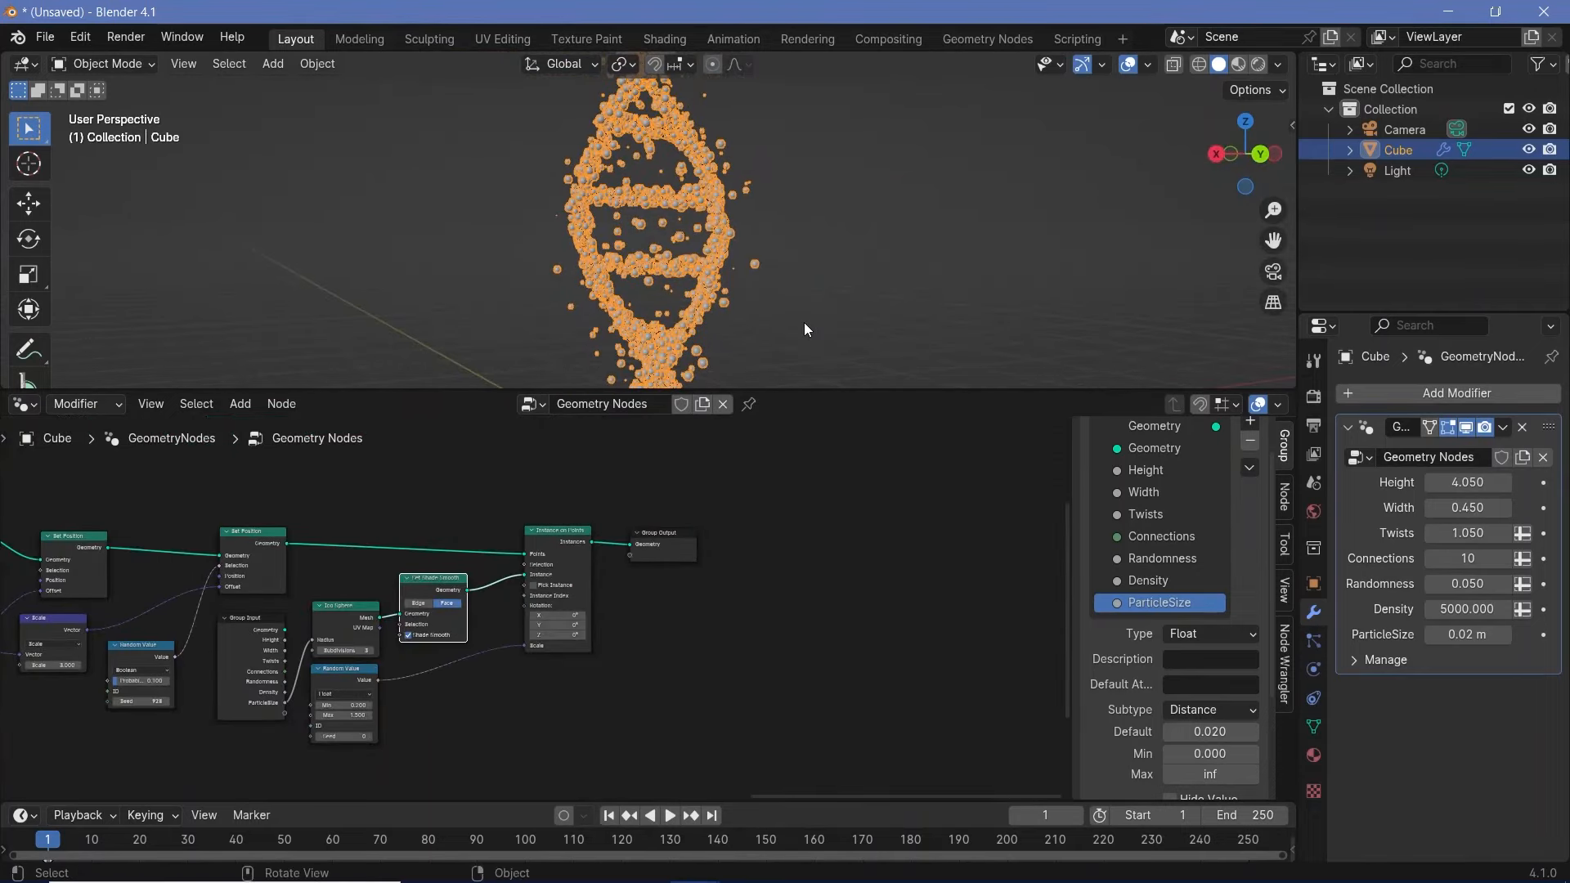
{"action": "scroll", "coordinate": [689, 550], "scroll_direction": "up", "scroll_amount": 2}
{"action": "left_click_drag", "start_coordinate": [736, 521], "coordinate": [968, 526]}
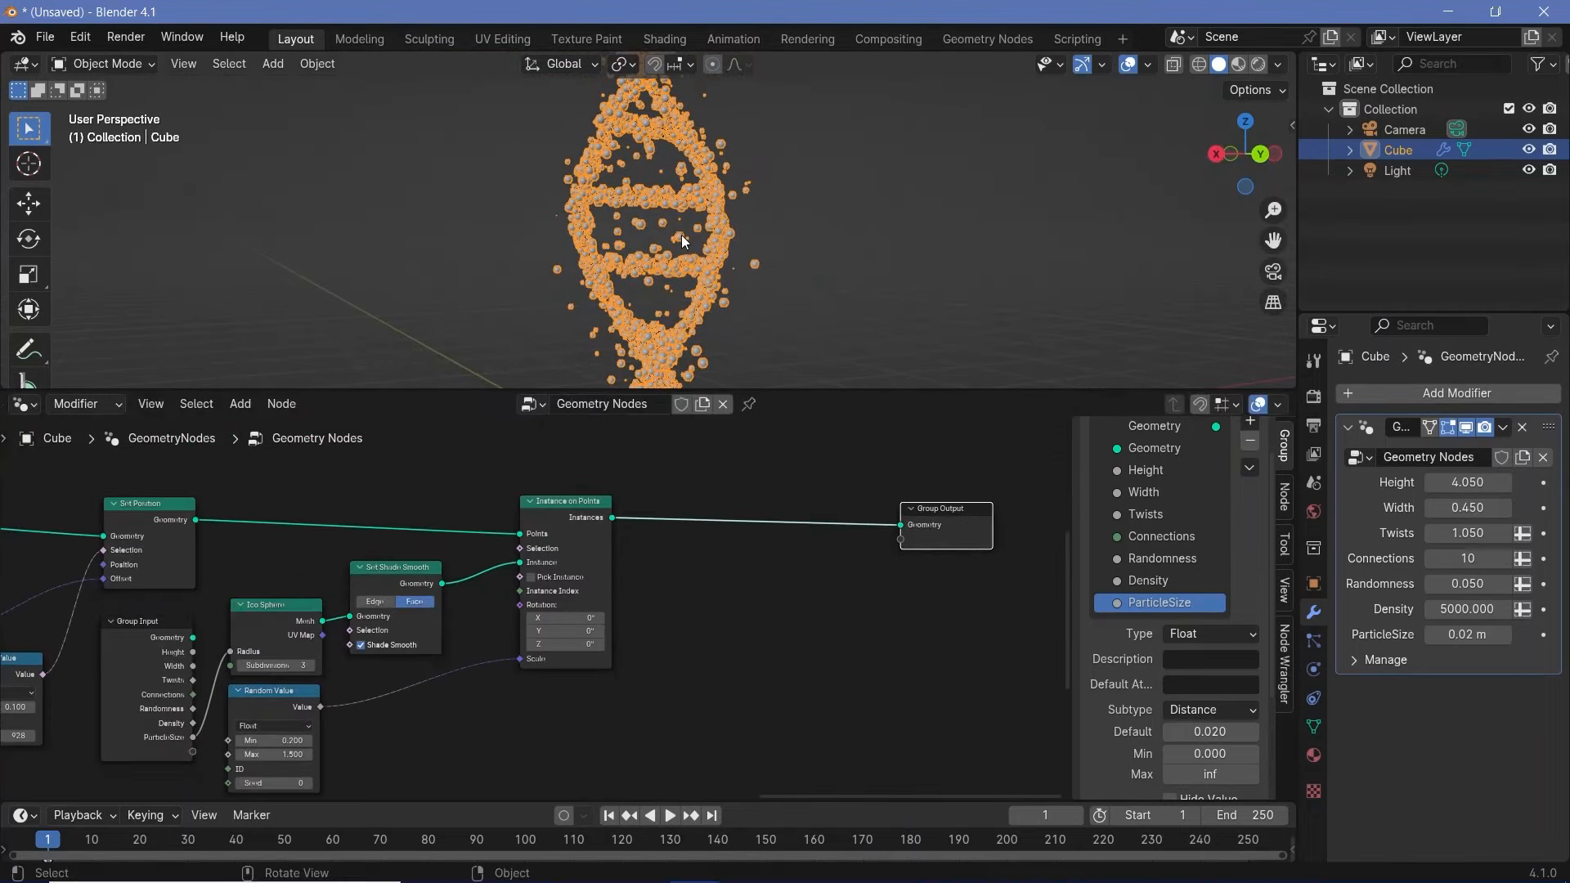
{"action": "middle_click_drag", "start_coordinate": [729, 324], "coordinate": [604, 297]}
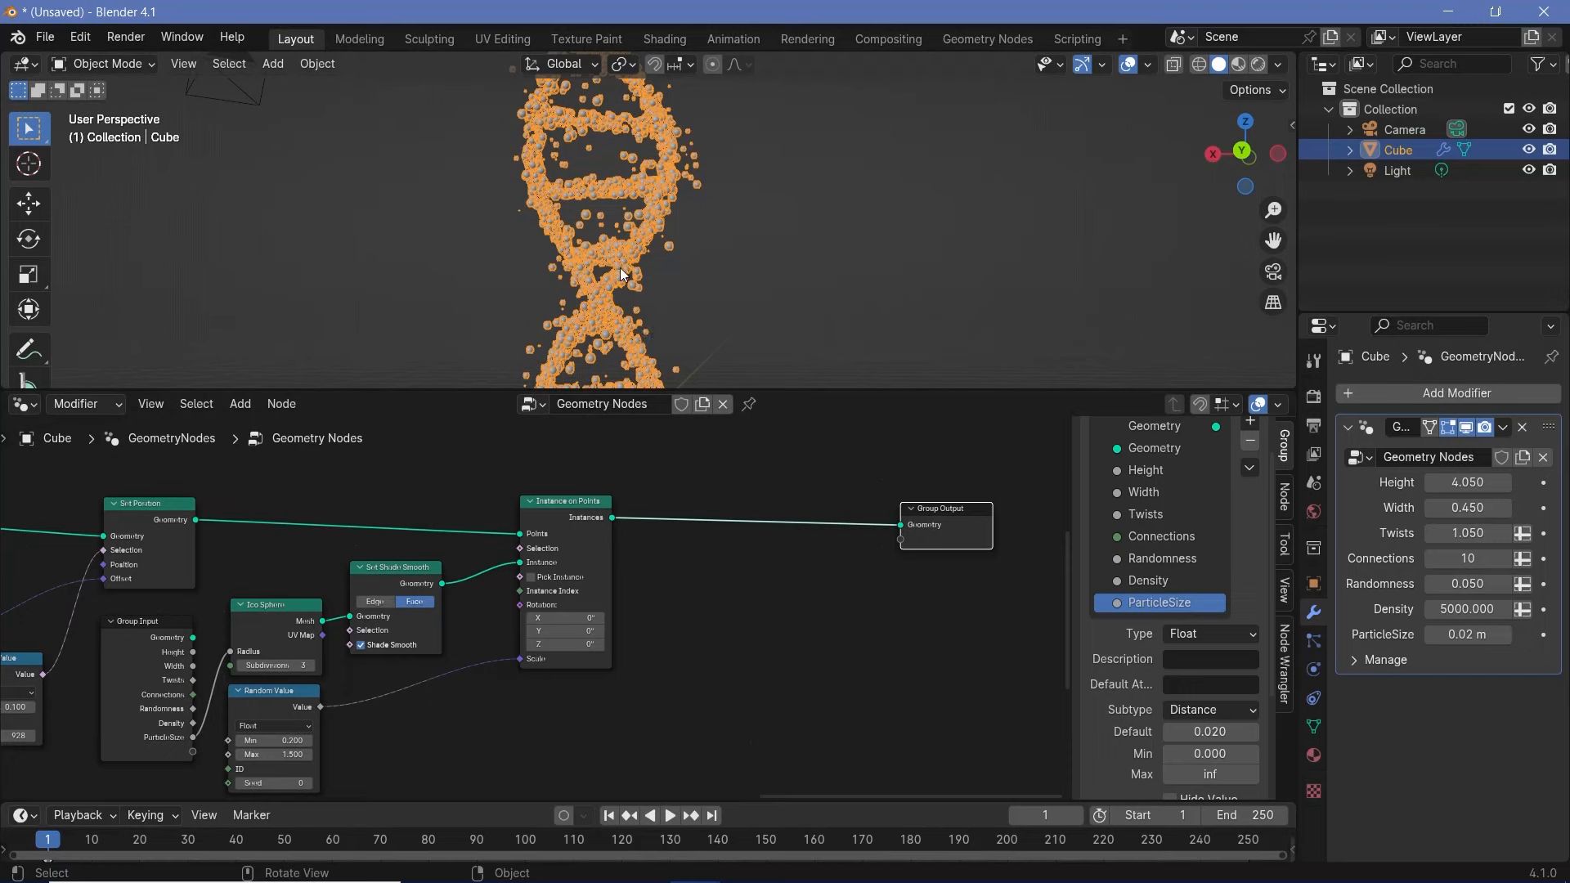
{"action": "scroll", "coordinate": [622, 270], "scroll_direction": "up", "scroll_amount": 3}
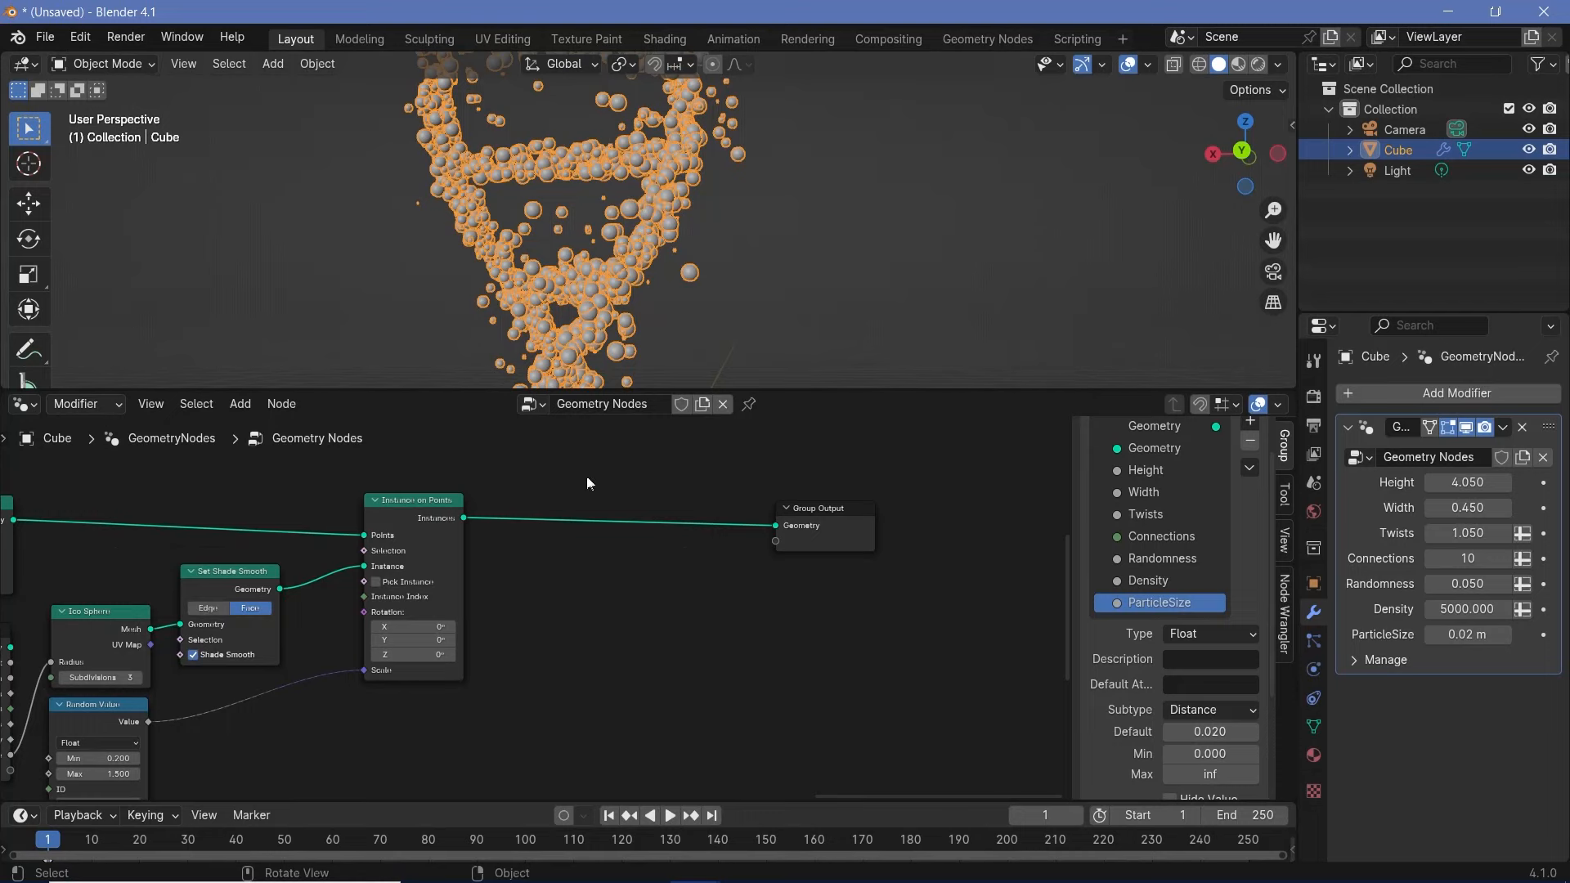
Step: Insert a Store Named Attribute node between Instance on Points and Group Output
{"action": "key", "text": "shift+a"}
{"action": "type", "text": "store"}
{"action": "key", "text": "Return"}
{"action": "left_click", "coordinate": [558, 581]}
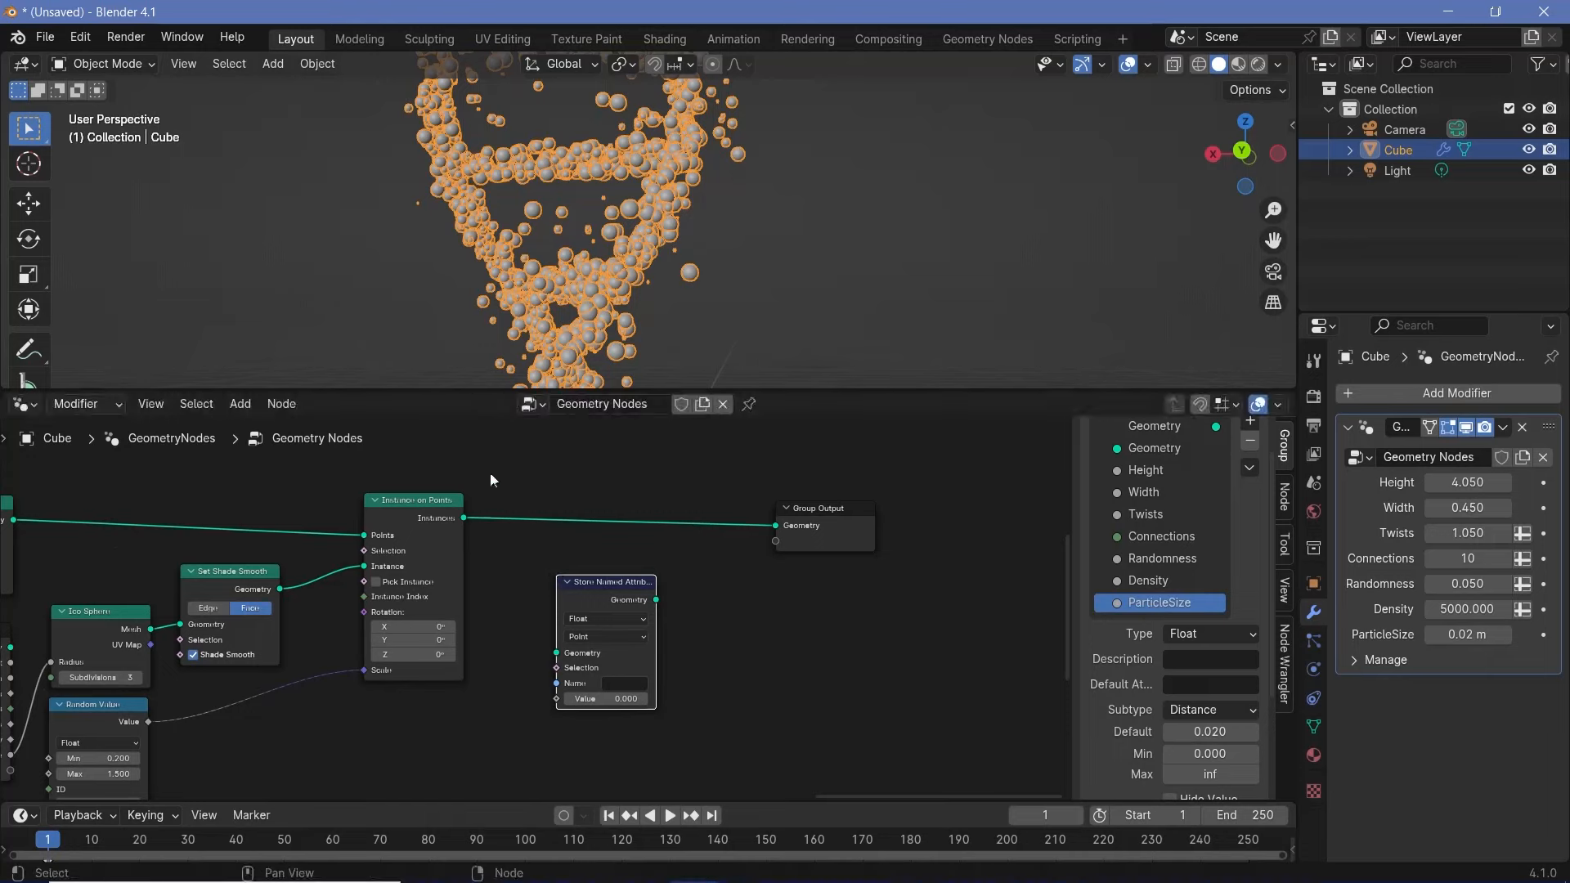
{"action": "left_click_drag", "start_coordinate": [577, 598], "coordinate": [541, 484]}
{"action": "scroll", "coordinate": [556, 523], "scroll_direction": "up", "scroll_amount": 2}
{"action": "middle_click_drag", "start_coordinate": [601, 562], "coordinate": [610, 631]}
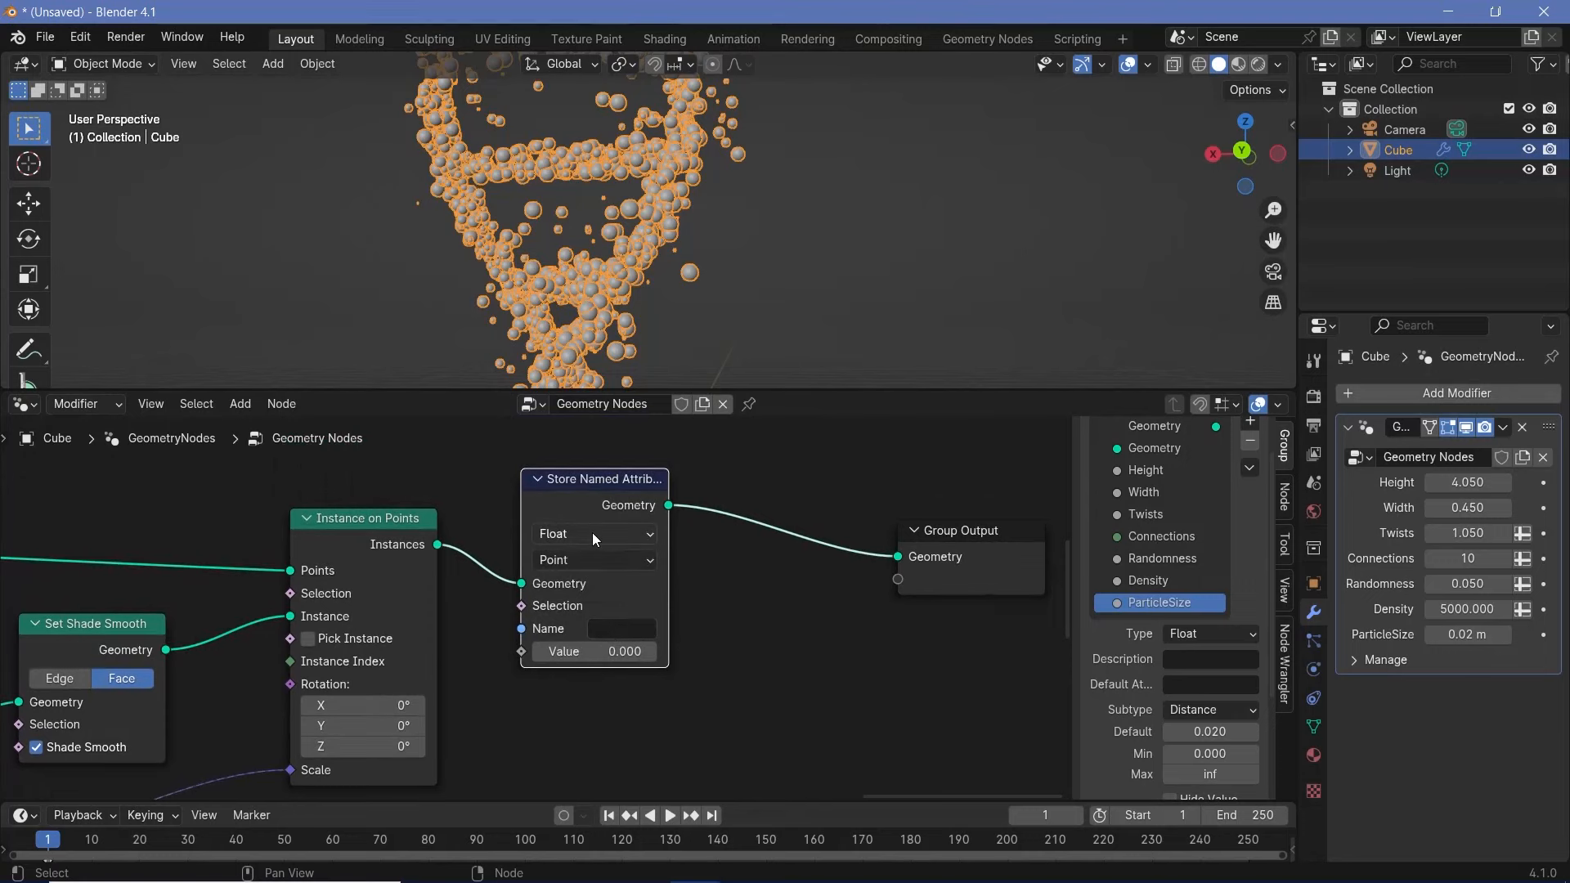
Step: Set the Store Named Attribute node's domain to Instance and shift the node slightly
{"action": "left_click", "coordinate": [596, 559]}
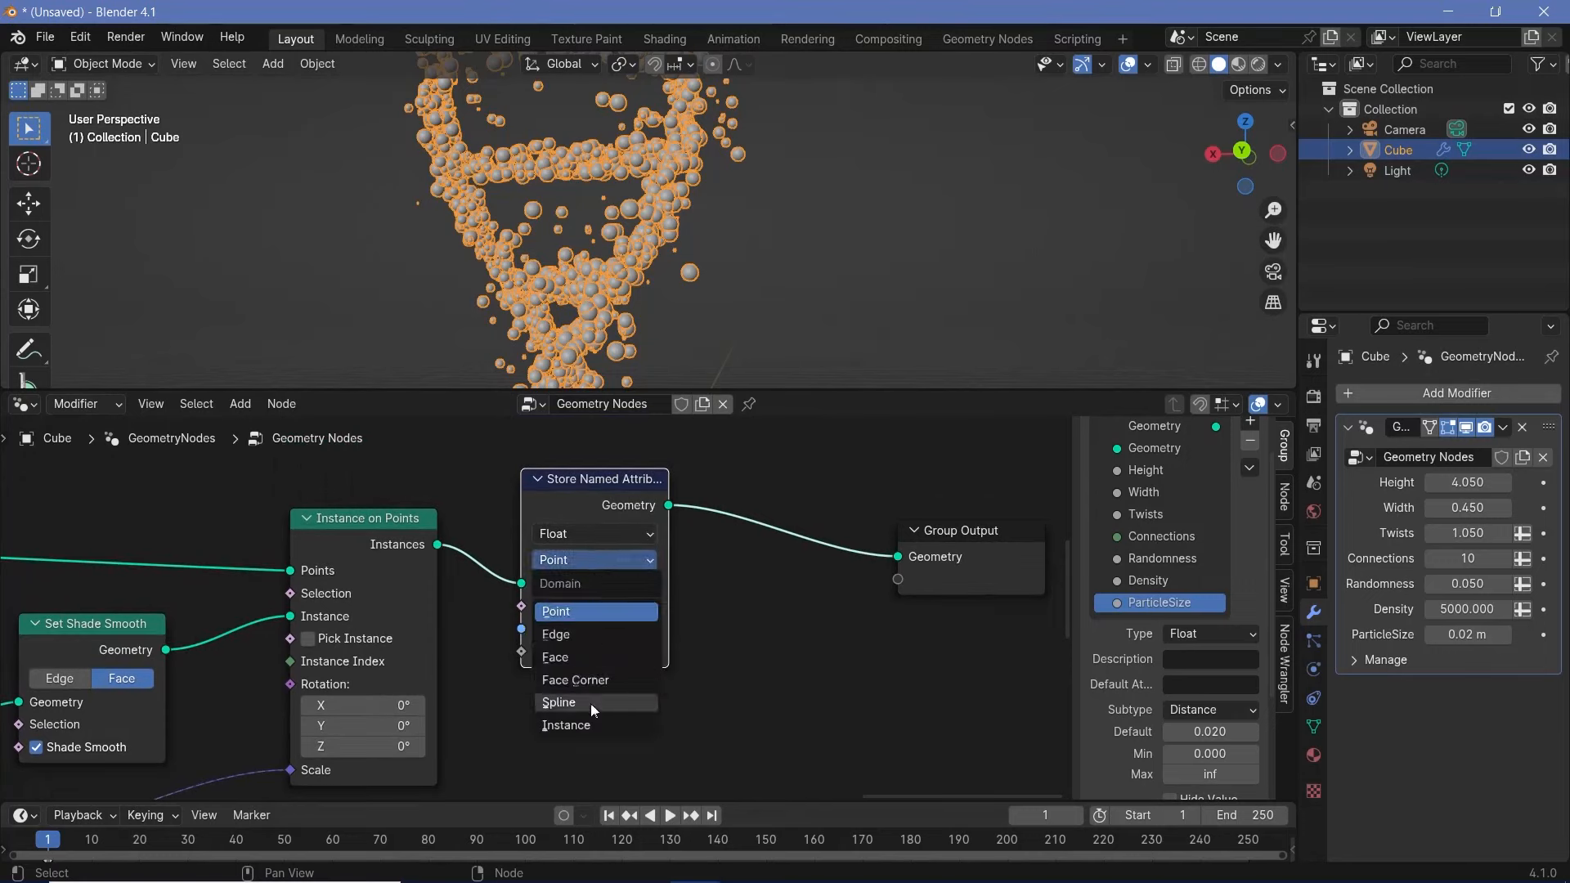
{"action": "left_click", "coordinate": [591, 725]}
{"action": "left_click_drag", "start_coordinate": [584, 582], "coordinate": [593, 602]}
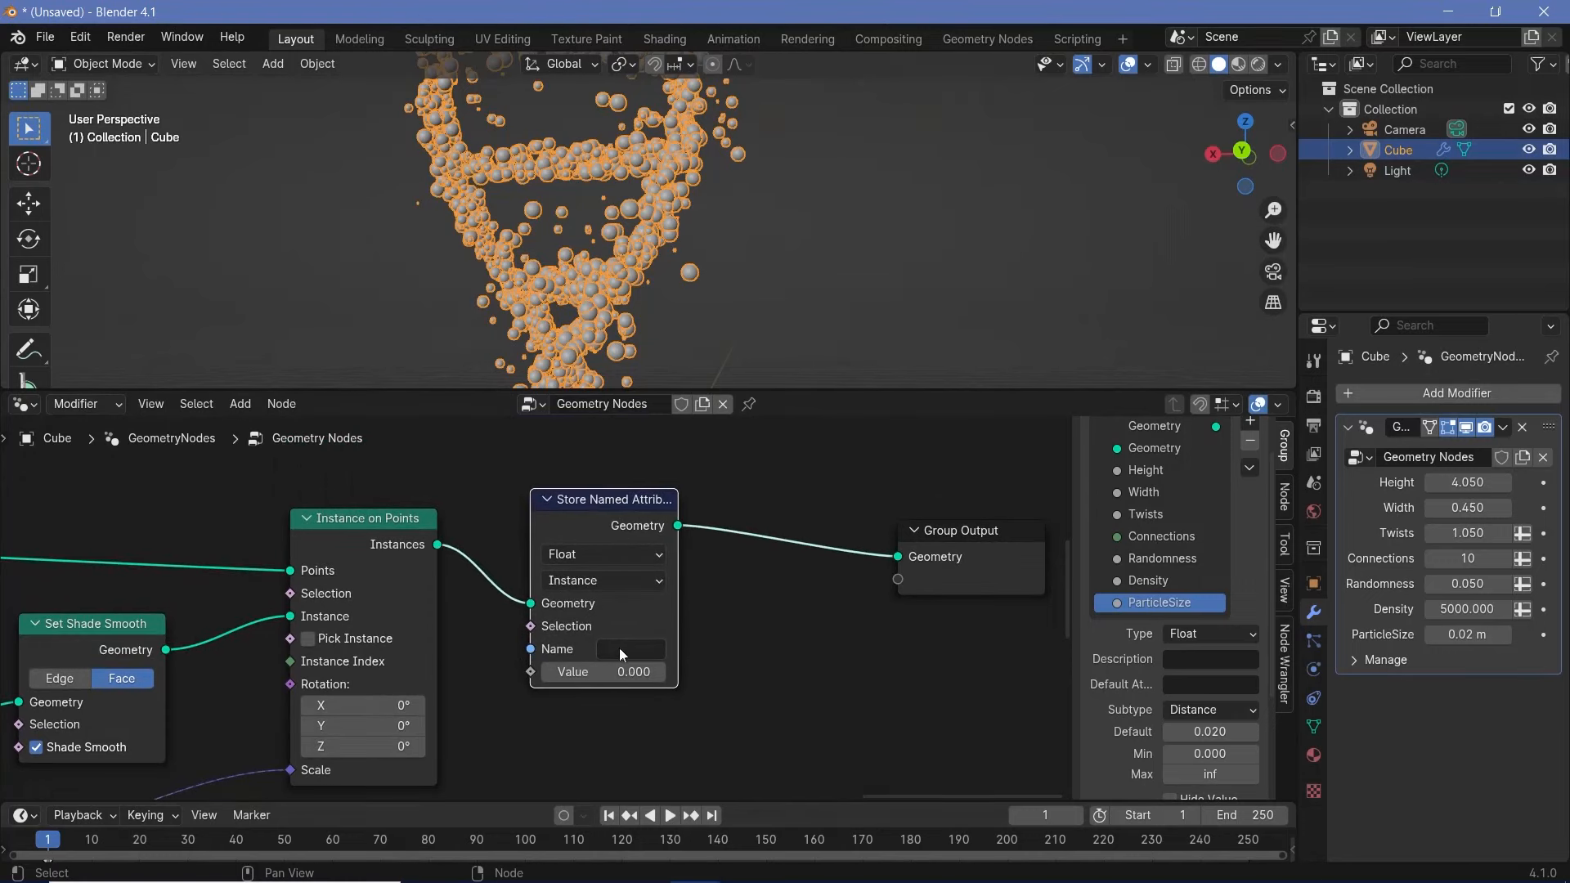
{"action": "left_click", "coordinate": [621, 652]}
{"action": "type", "text": "Rand"}
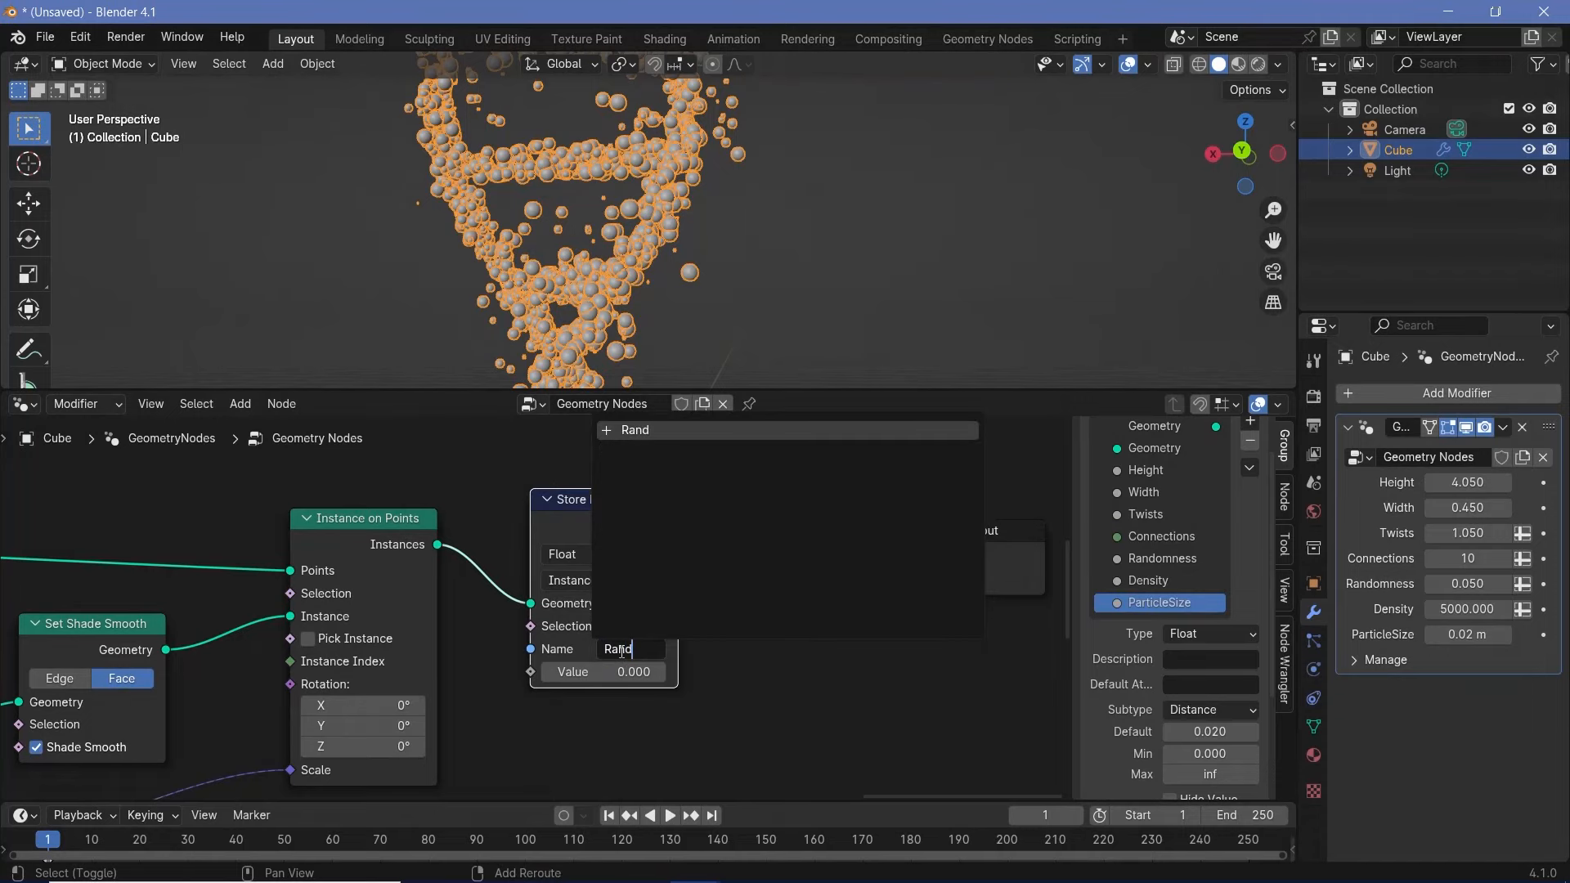
{"action": "type", "text": "V"}
{"action": "key", "text": "Escape"}
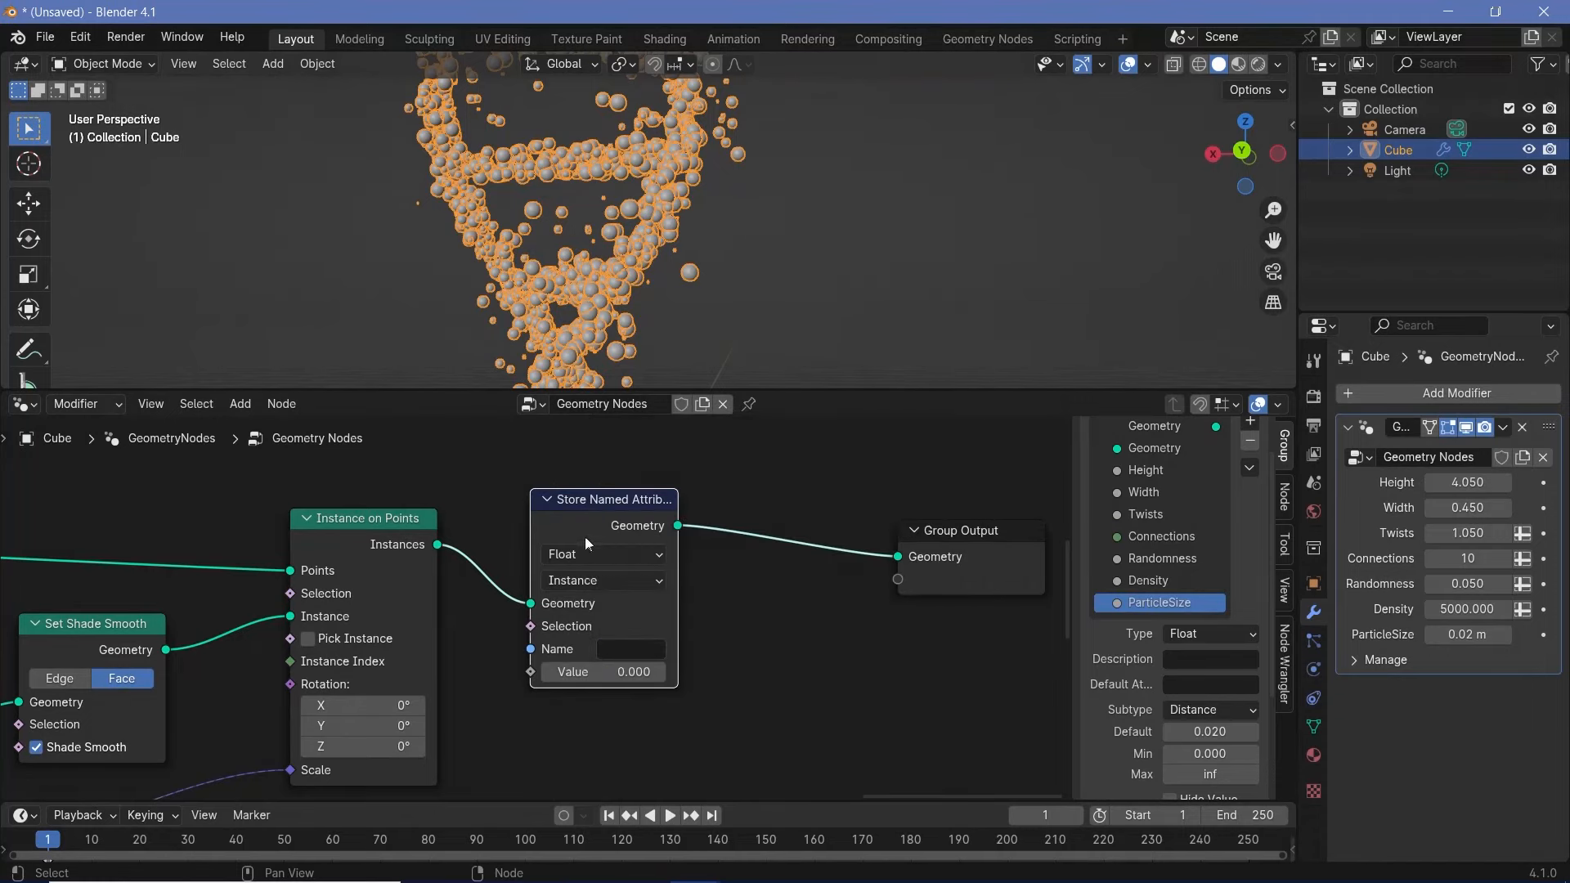
Step: Set the seed of the Random Value node that drives the instance scale to 640
{"action": "key", "text": "Home"}
{"action": "left_click", "coordinate": [226, 666]}
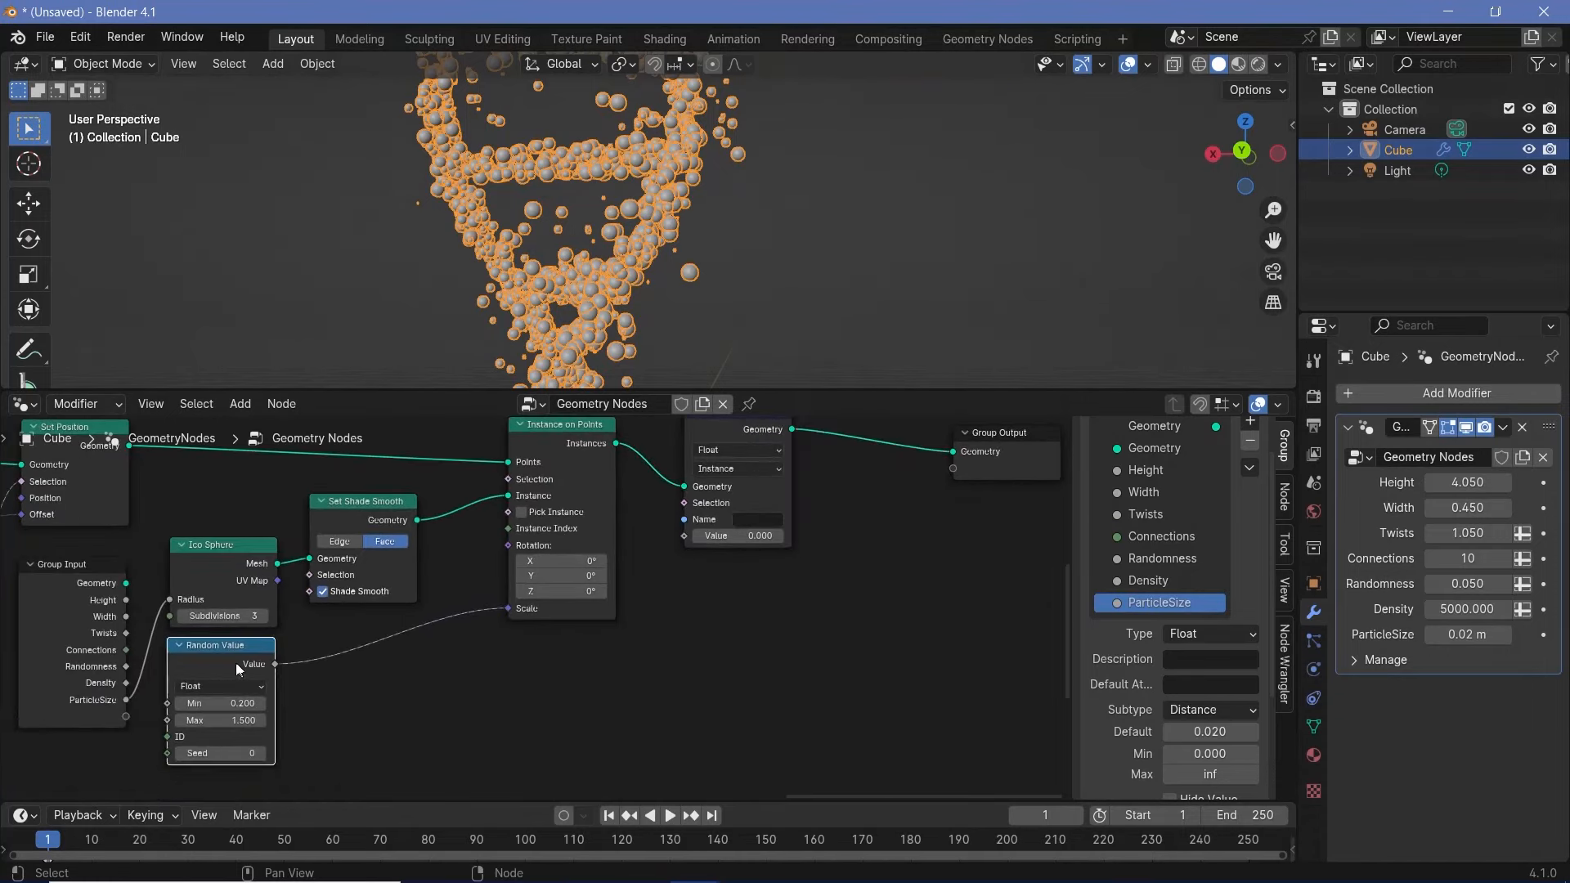
{"action": "left_click_drag", "start_coordinate": [231, 753], "coordinate": [753, 753]}
Step: Duplicate the scale's Random Value node below Instance on Points, reset the copy to default values and set its seed to 1727
{"action": "key", "text": "shift+d"}
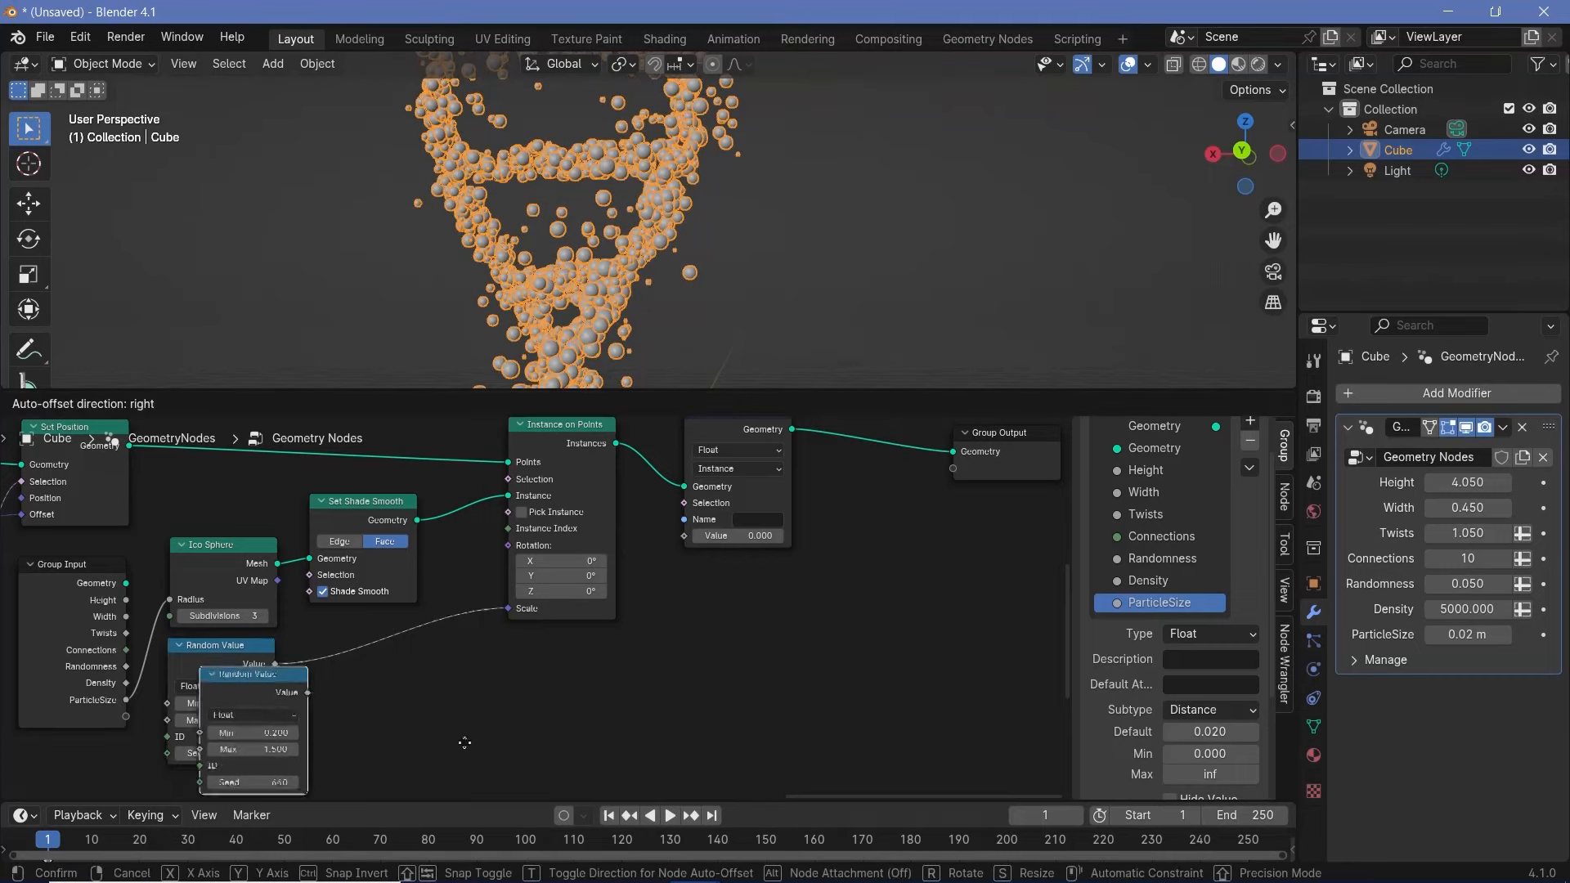
{"action": "left_click", "coordinate": [684, 658]}
{"action": "key", "text": "BackSpace"}
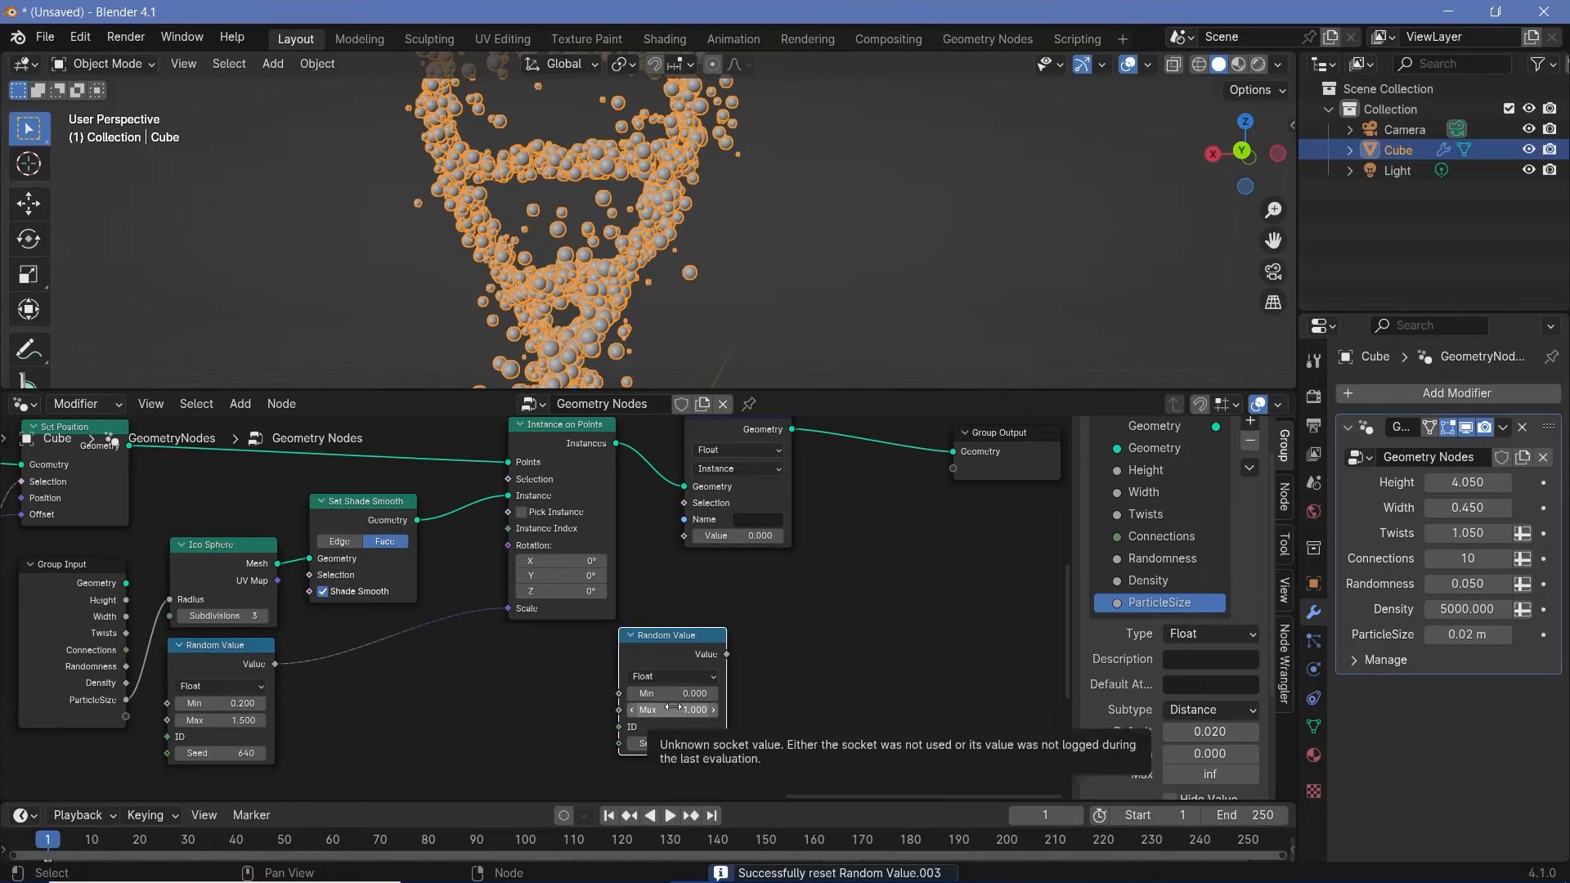
{"action": "left_click_drag", "start_coordinate": [650, 746], "coordinate": [1023, 746]}
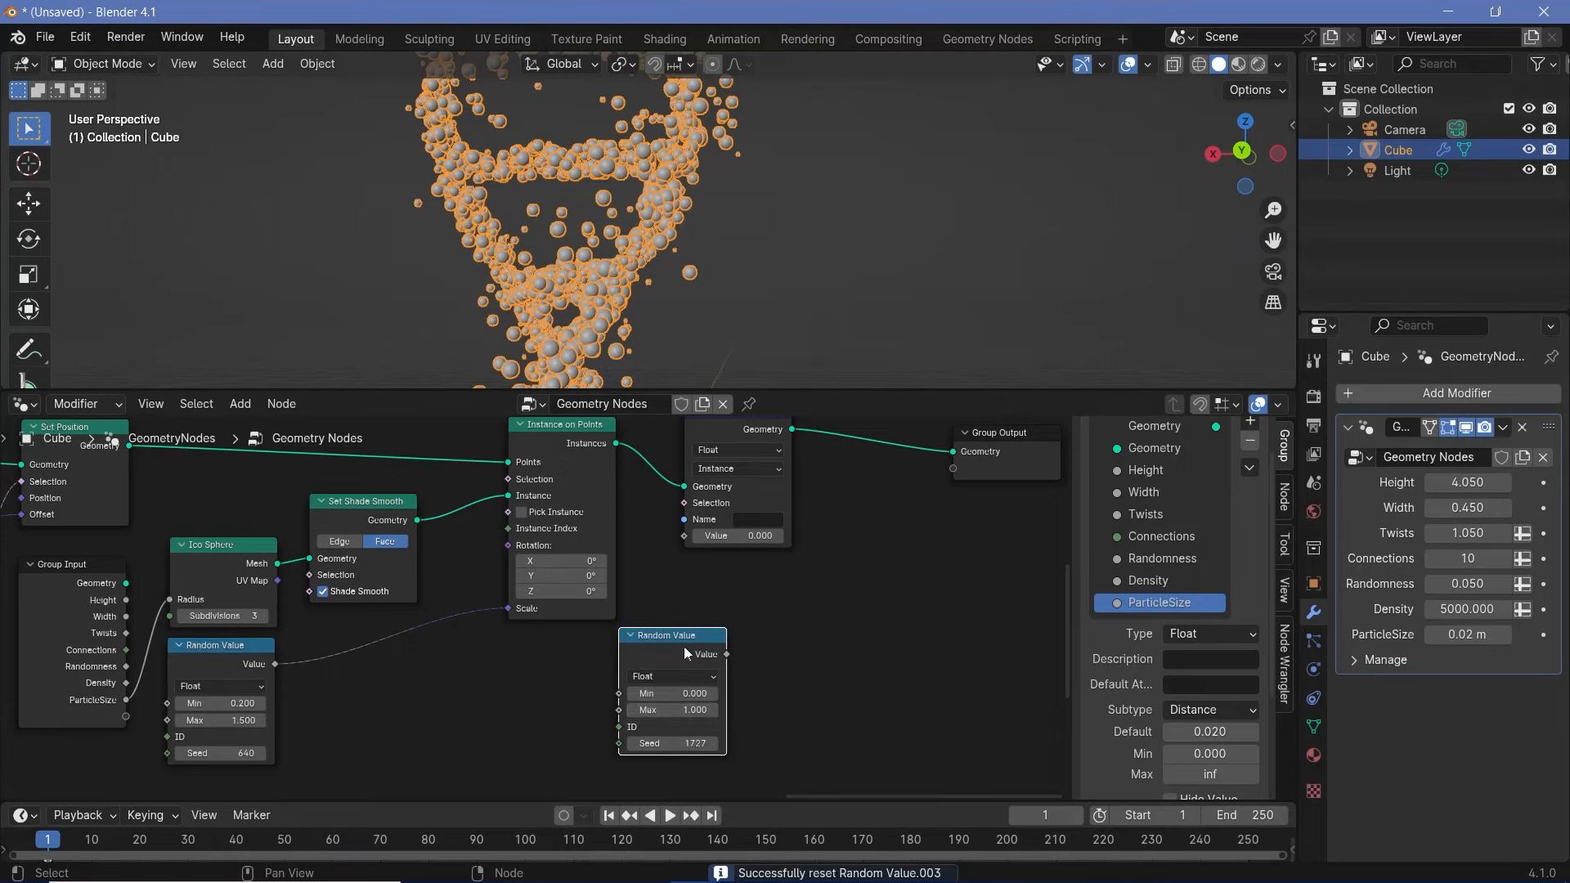
Step: Connect the duplicated Random Value to the Store Named Attribute node's Value and name the attribute RandV
{"action": "left_click_drag", "start_coordinate": [671, 645], "coordinate": [684, 542]}
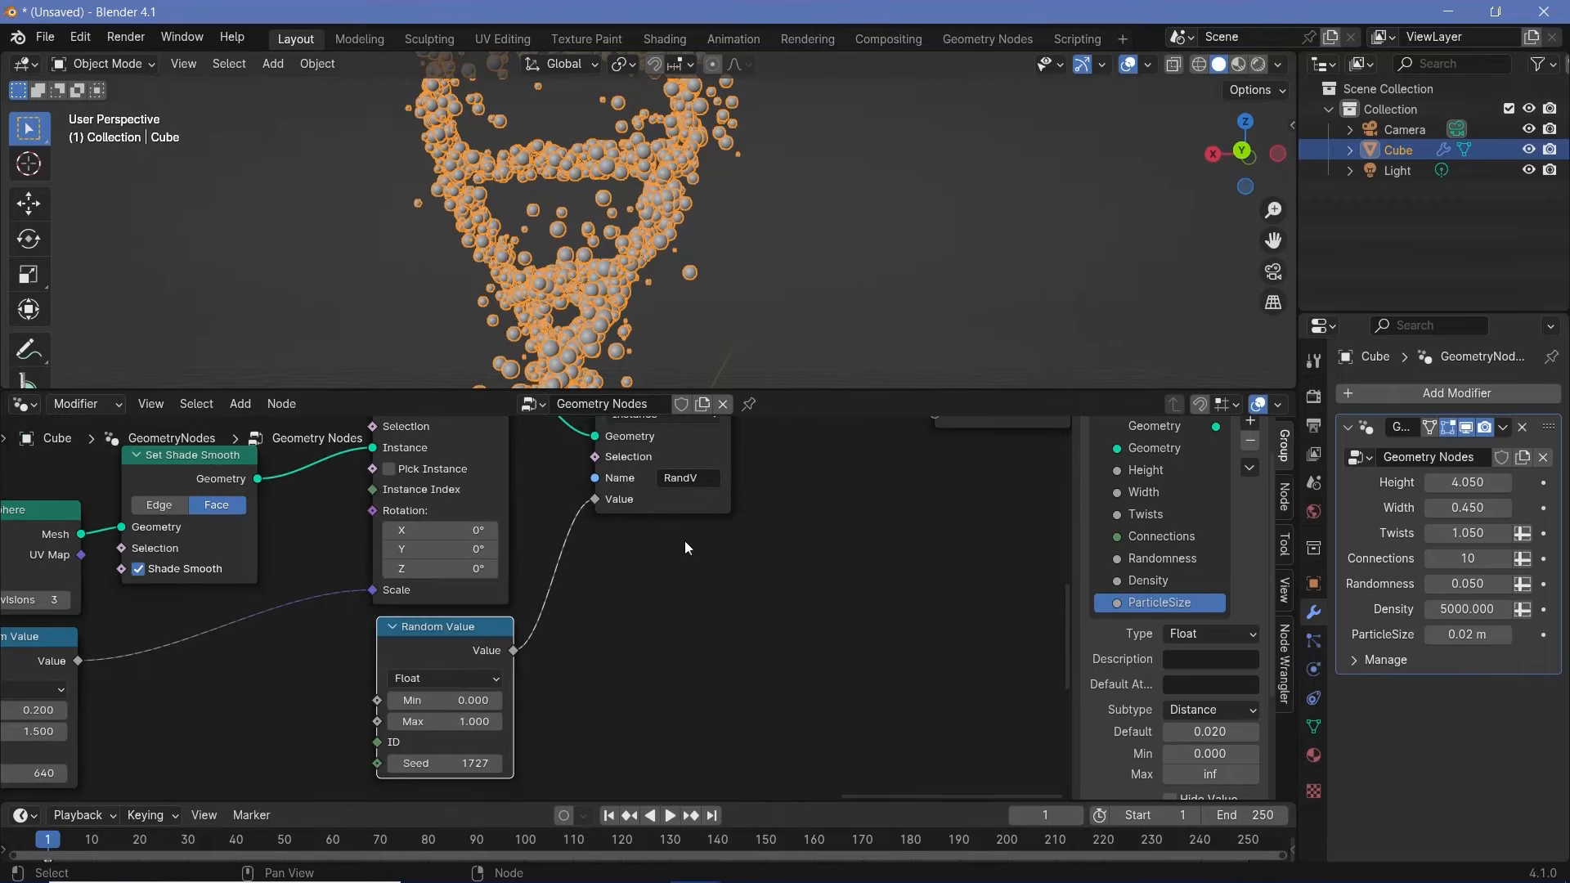
{"action": "scroll", "coordinate": [684, 541], "scroll_direction": "down", "scroll_amount": 2}
{"action": "middle_click_drag", "start_coordinate": [685, 541], "coordinate": [648, 615]}
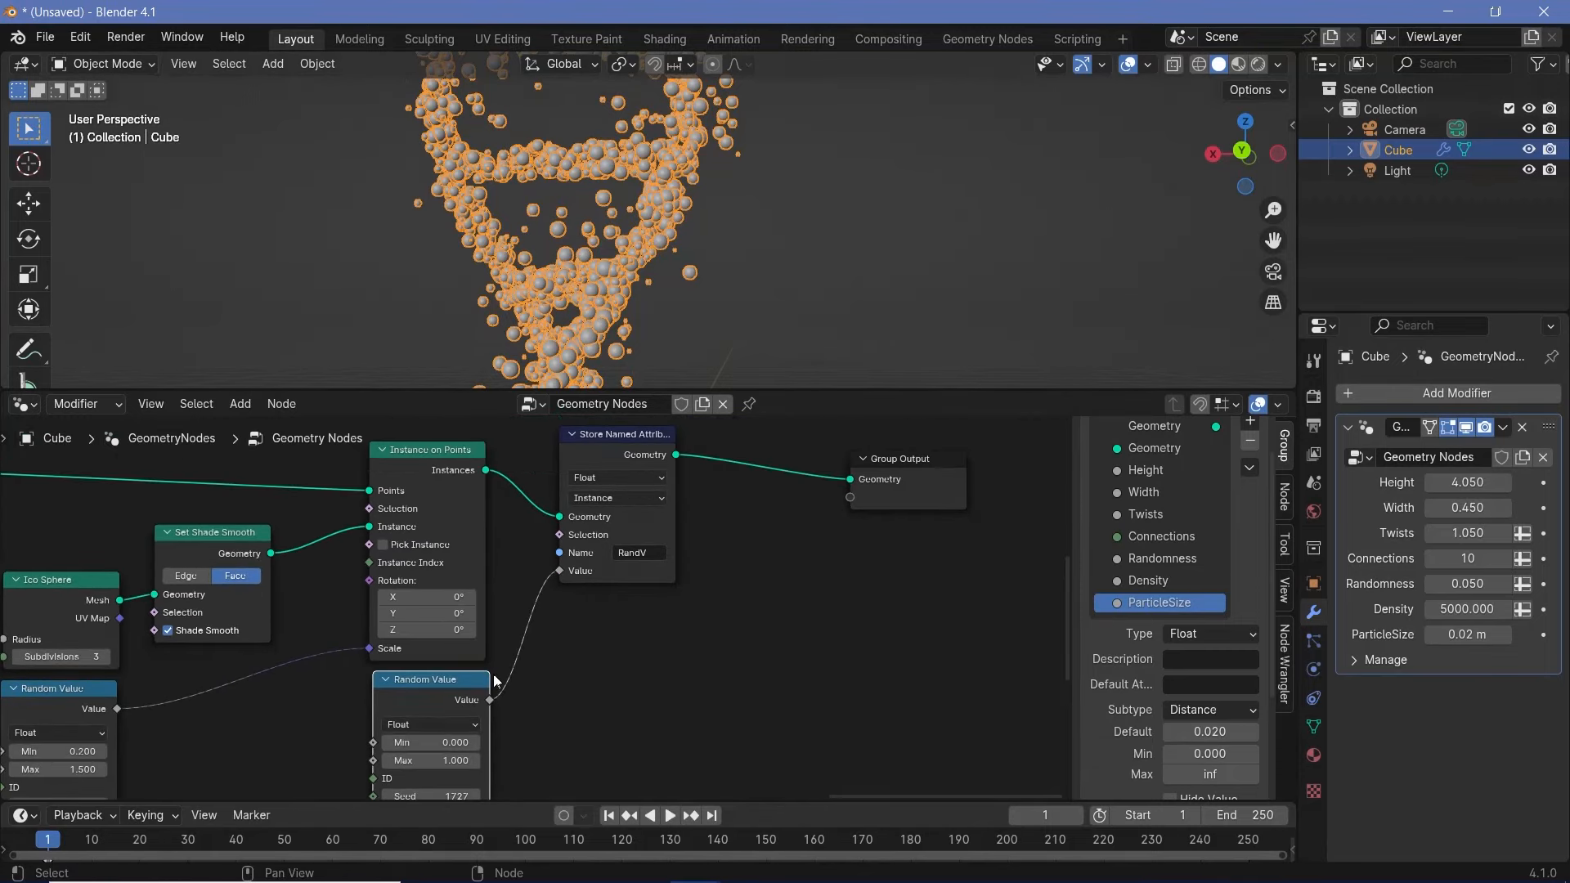
Step: Insert a Set Material node between Store Named Attribute and Group Output and assign it the existing material named Material
{"action": "left_click_drag", "start_coordinate": [903, 487], "coordinate": [991, 490]}
{"action": "key", "text": "shift+a"}
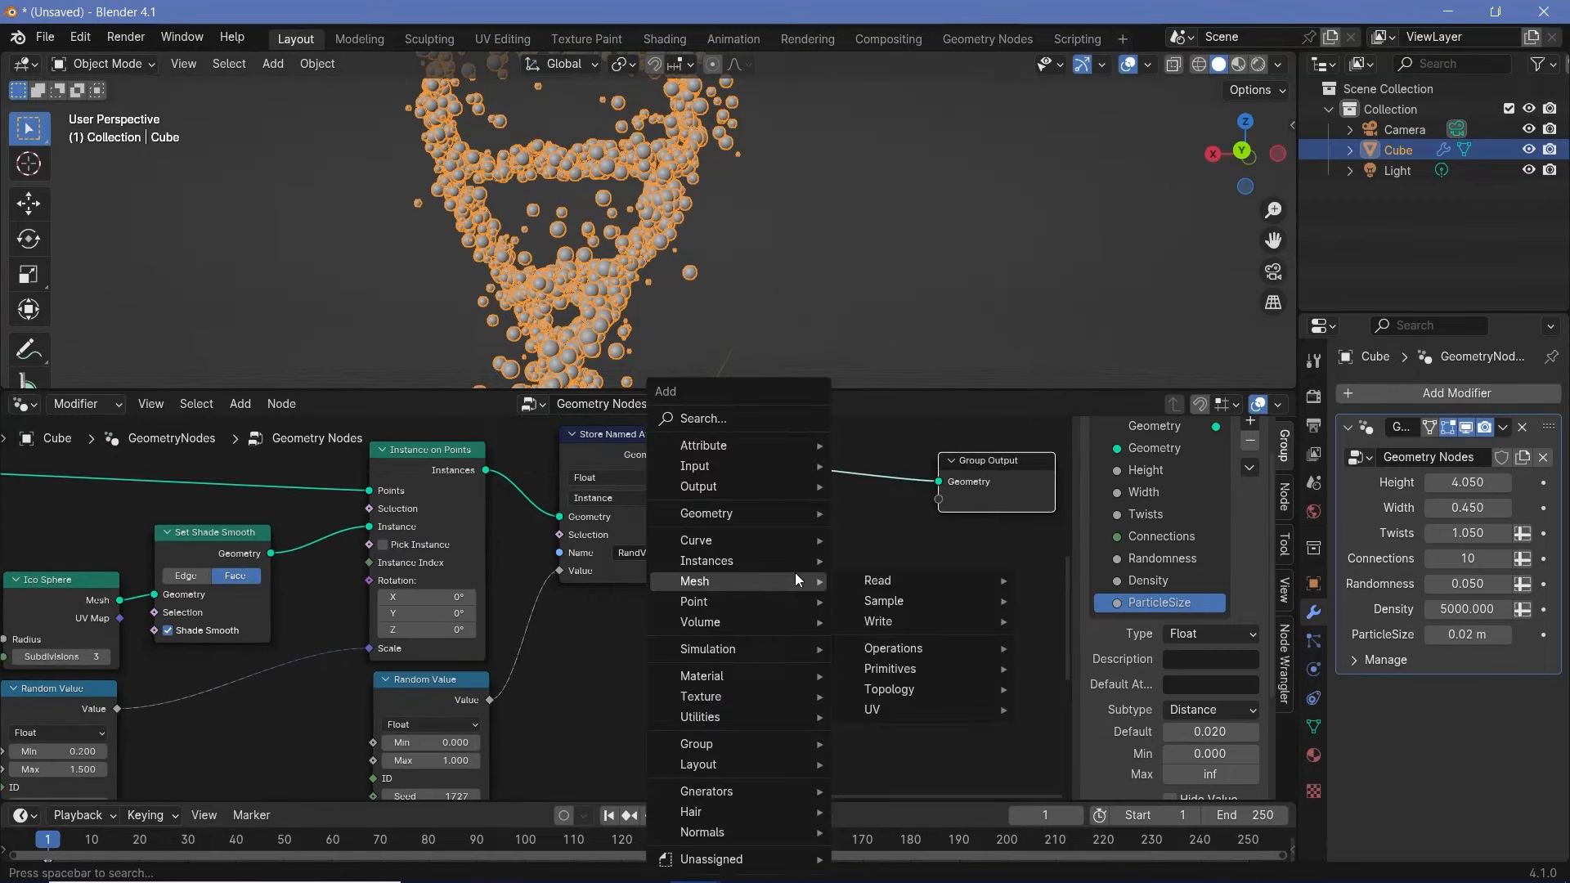
{"action": "type", "text": "set mater"}
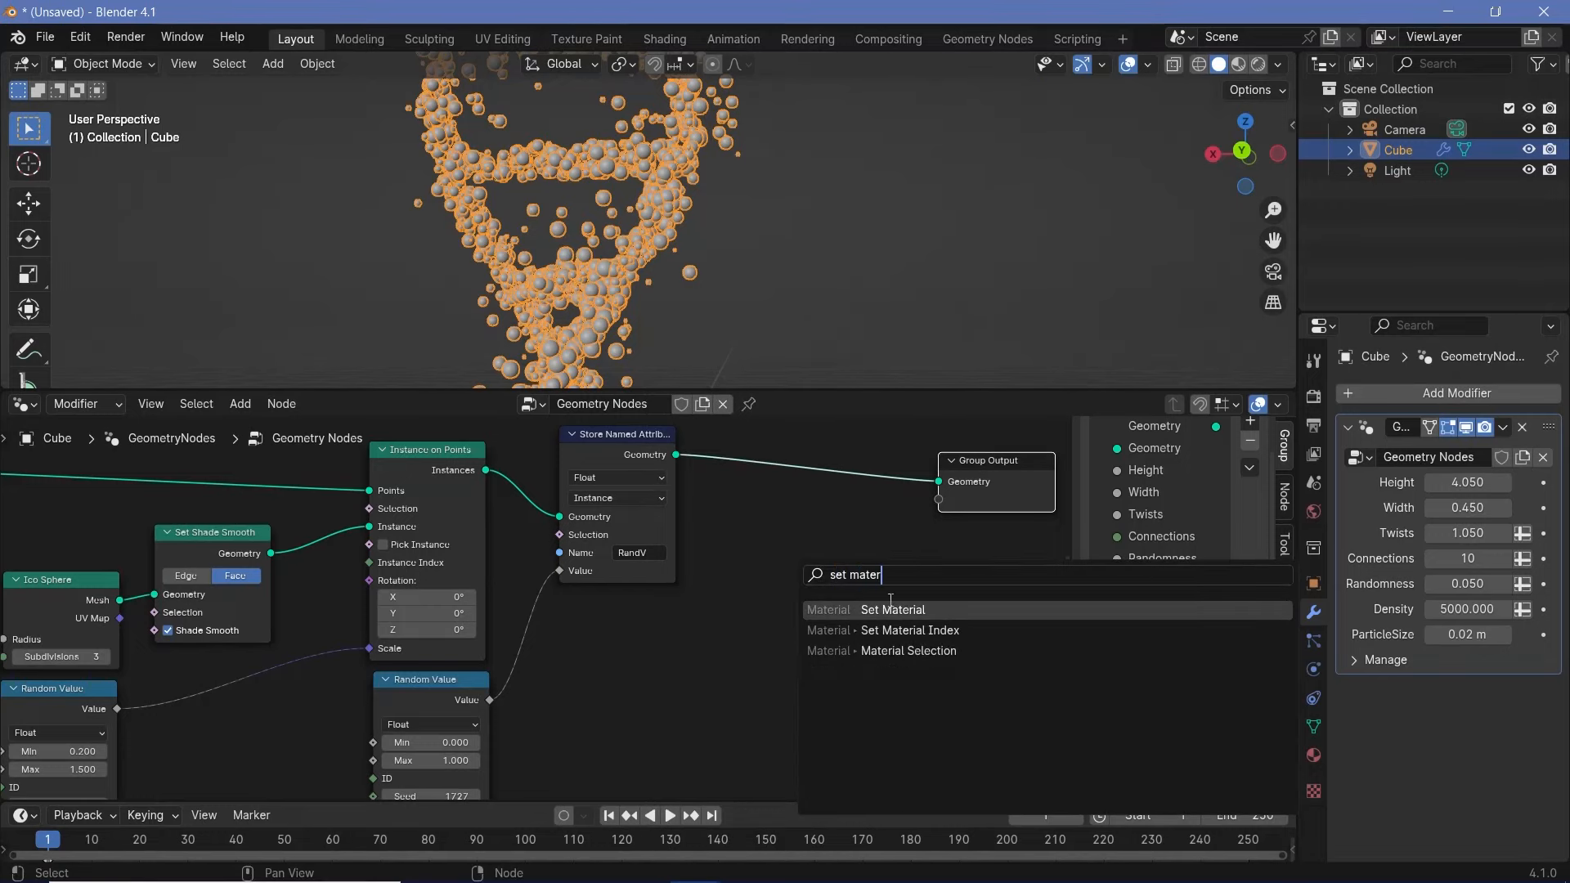
{"action": "key", "text": "Return"}
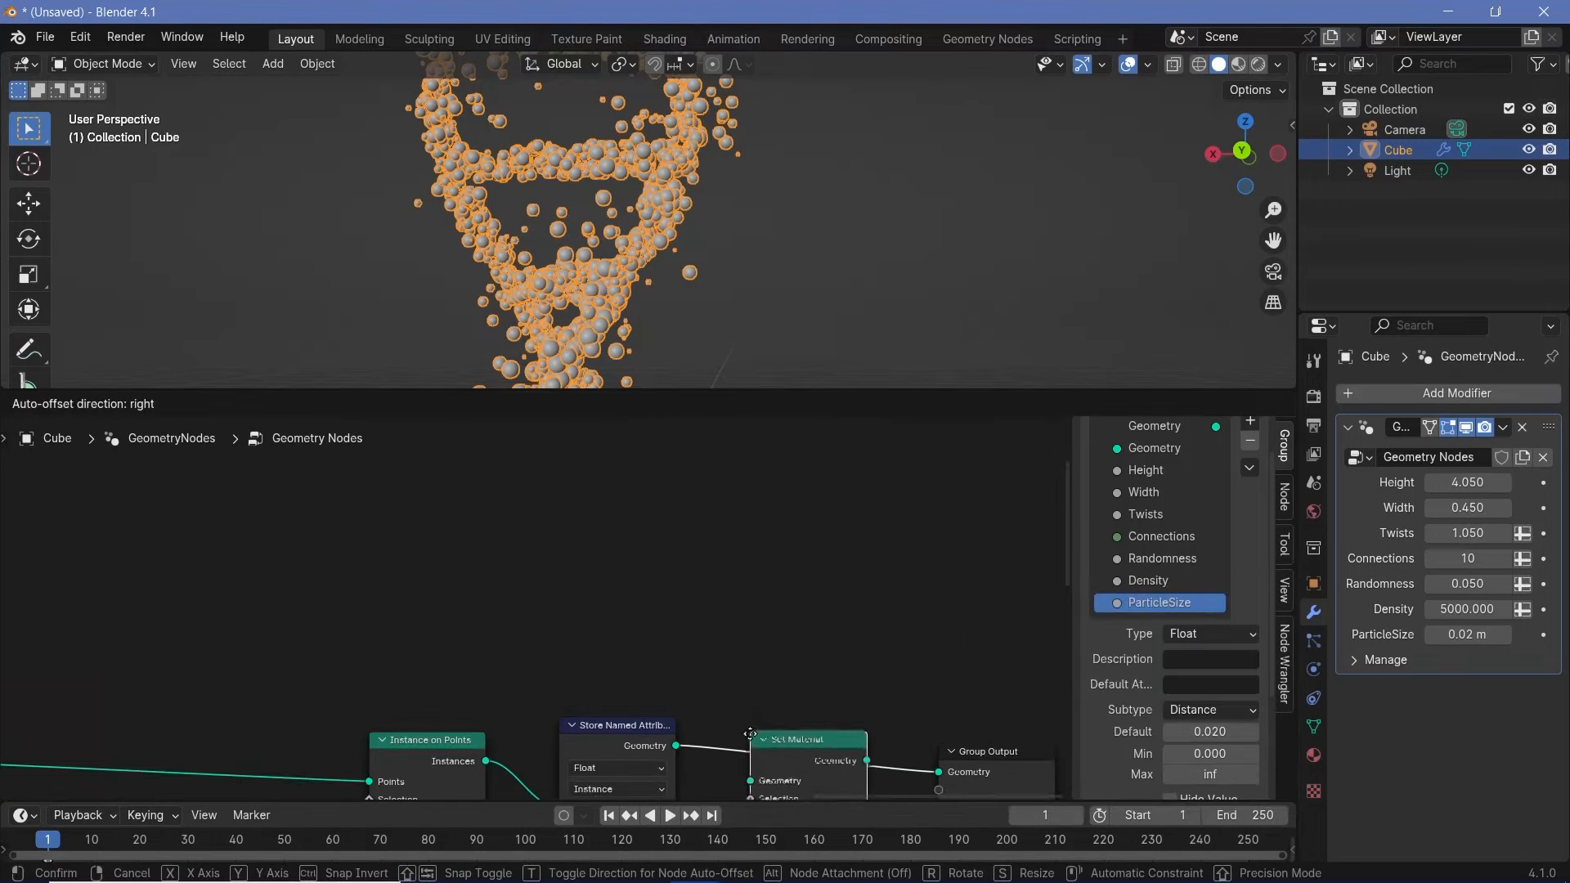
{"action": "left_click", "coordinate": [756, 708]}
{"action": "middle_click_drag", "start_coordinate": [781, 791], "coordinate": [788, 695]}
{"action": "scroll", "coordinate": [795, 698], "scroll_direction": "up", "scroll_amount": 2}
{"action": "left_click", "coordinate": [802, 701]}
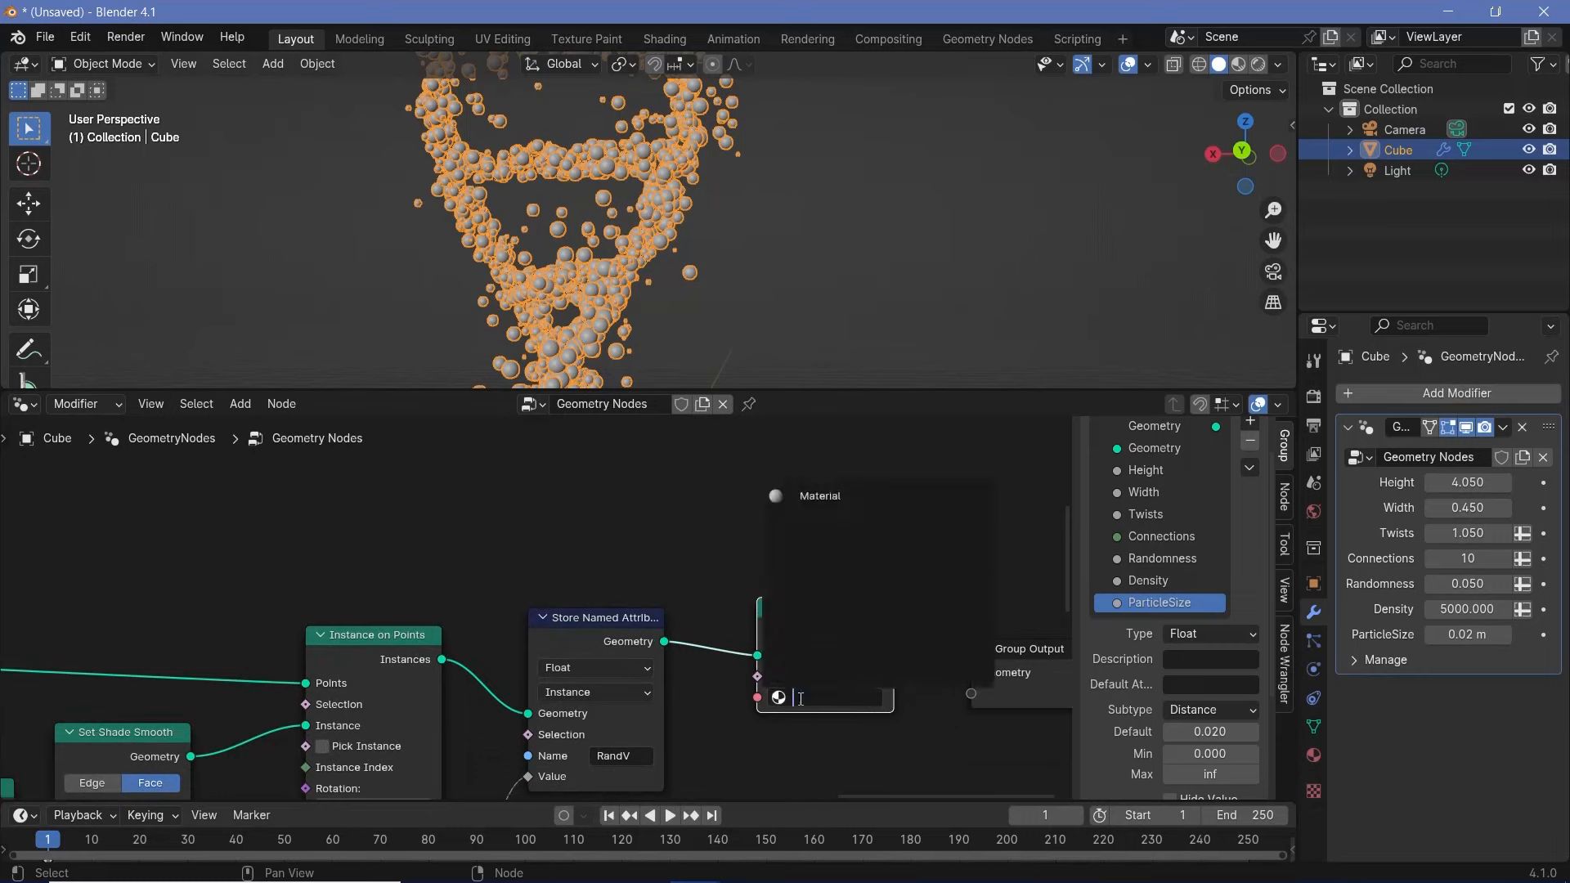
{"action": "left_click", "coordinate": [821, 496]}
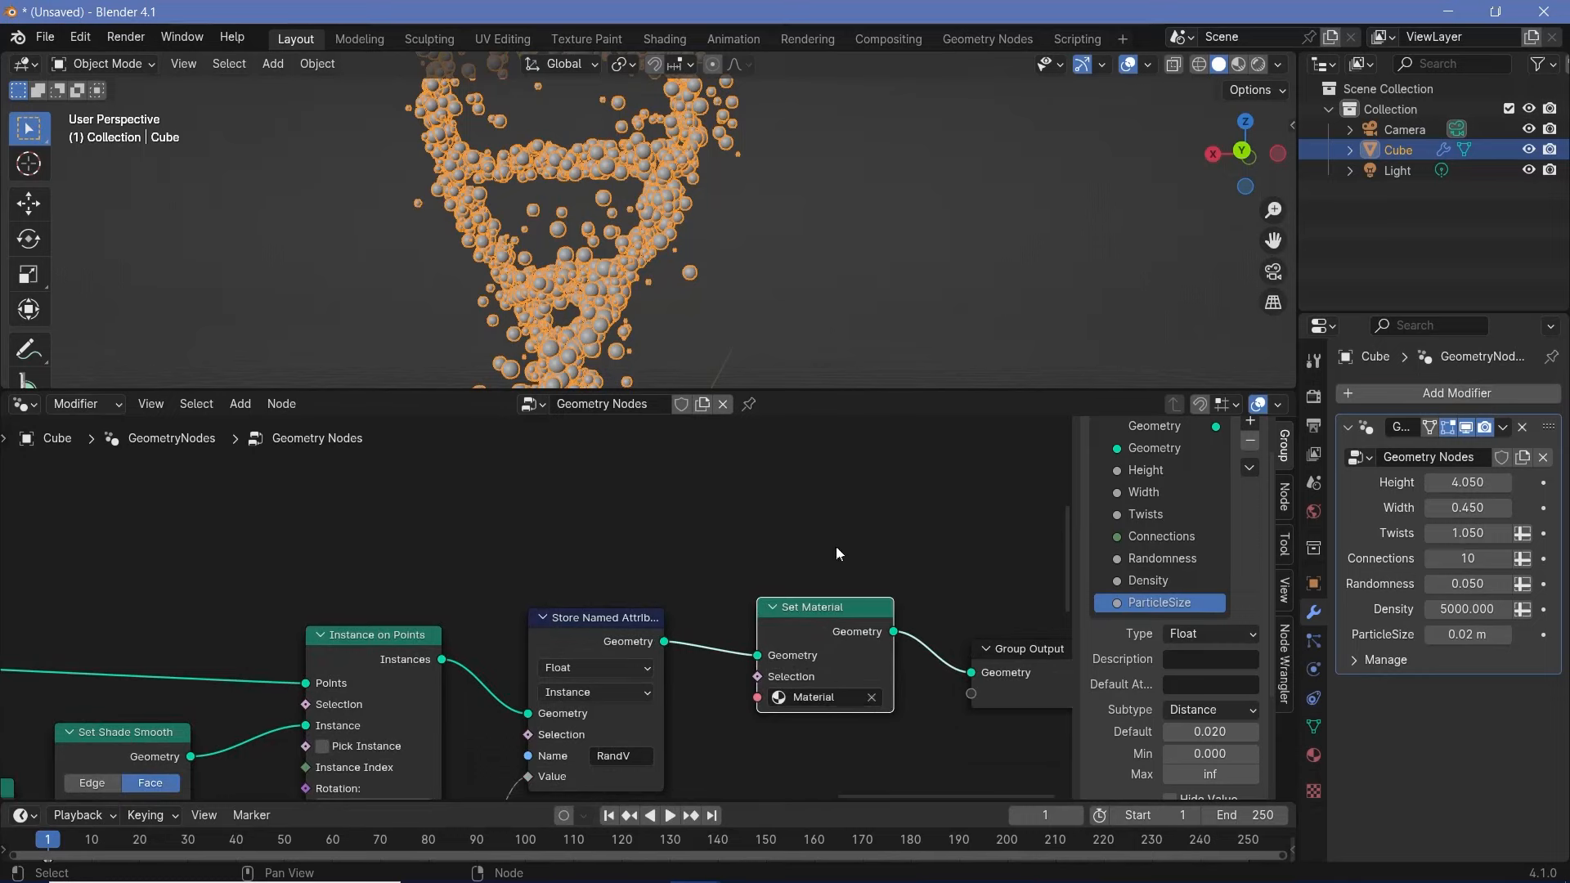
{"action": "scroll", "coordinate": [836, 547], "scroll_direction": "down", "scroll_amount": 1}
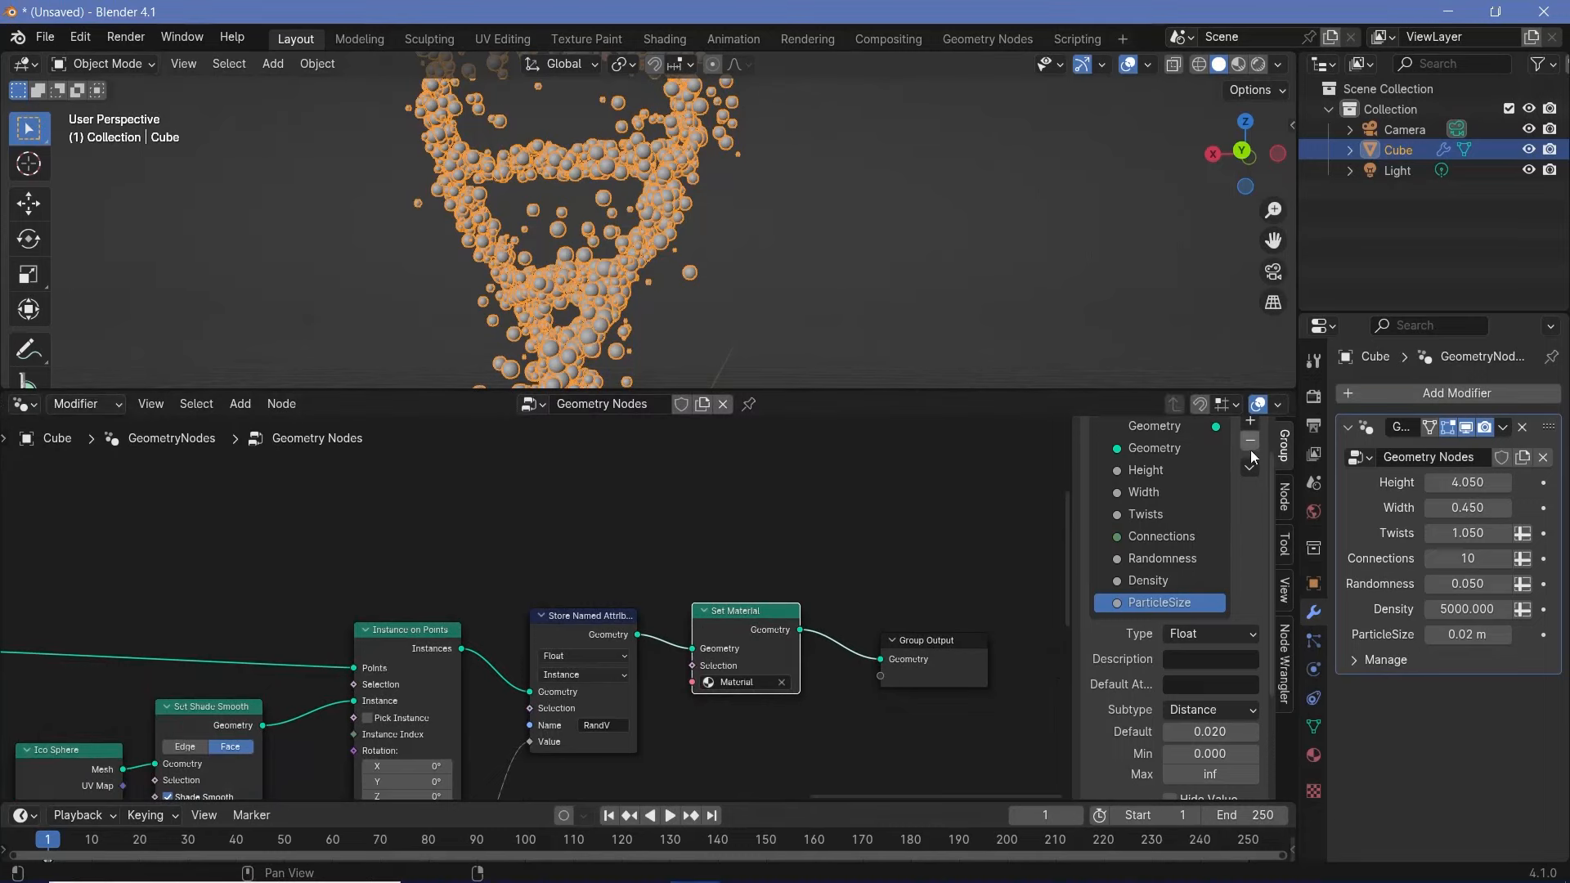
Step: Enable Bloom and Screen Space Reflections in the EEVEE render settings
{"action": "left_click", "coordinate": [1314, 396]}
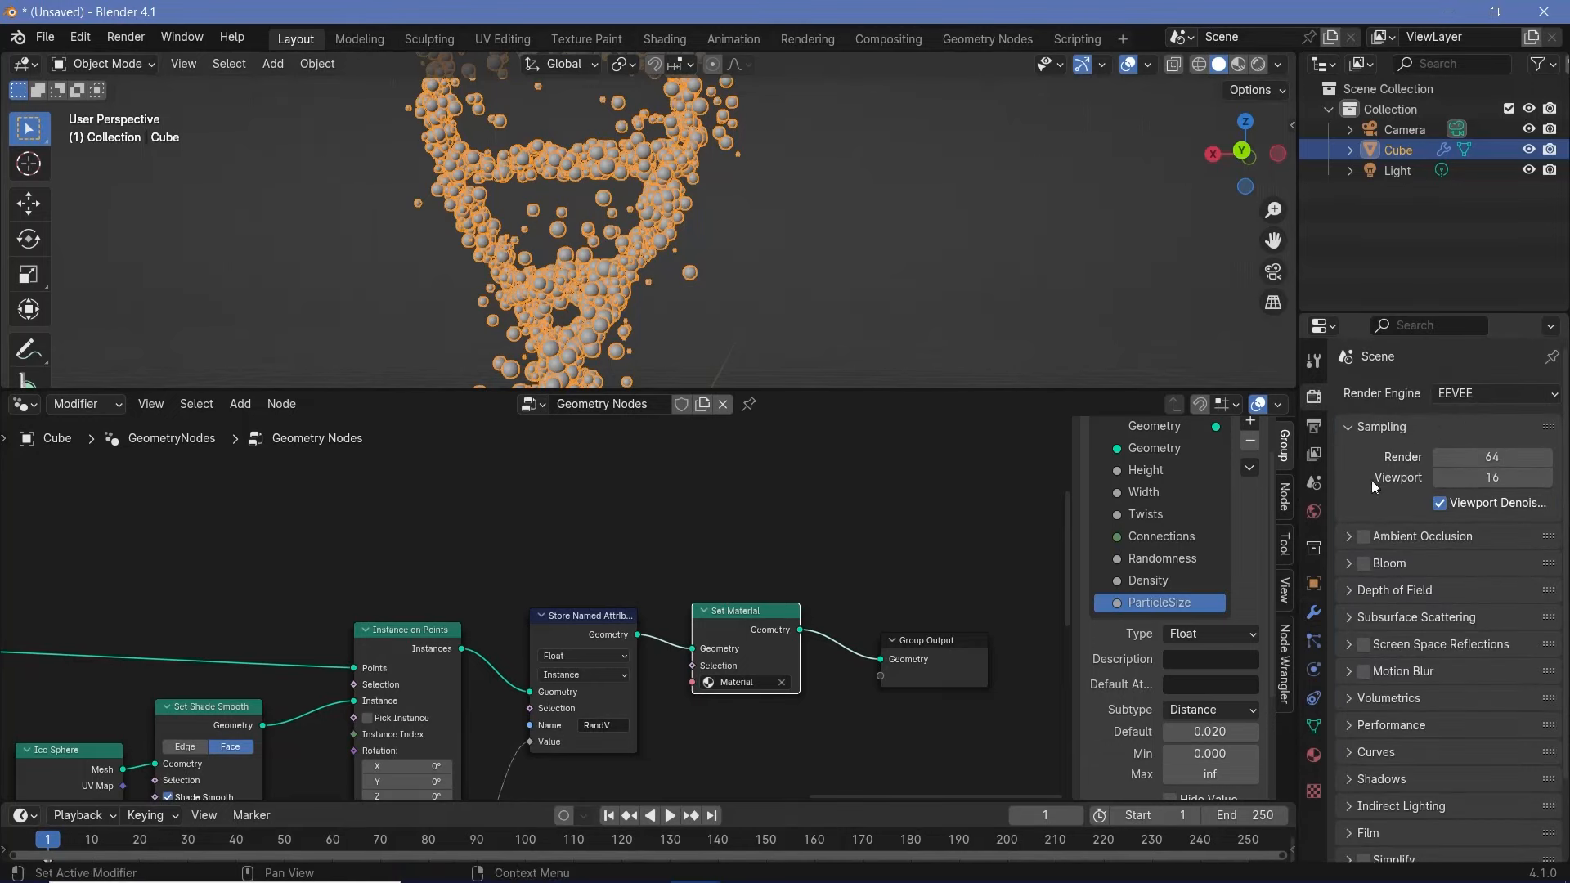
{"action": "left_click", "coordinate": [1364, 563]}
{"action": "left_click", "coordinate": [1363, 645]}
{"action": "left_click", "coordinate": [1351, 644]}
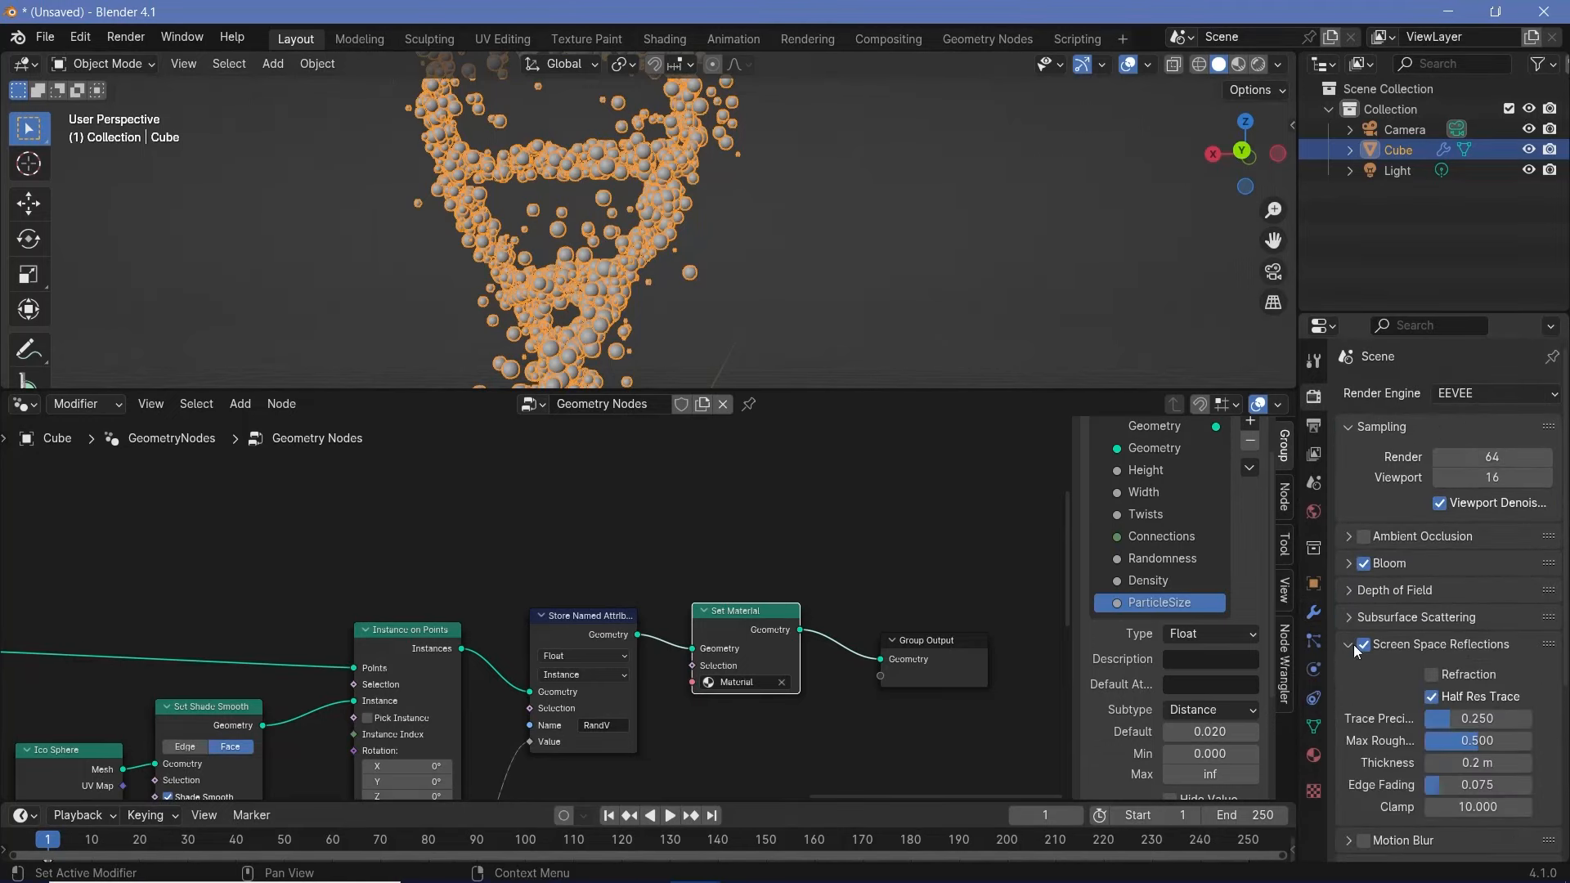
{"action": "left_click", "coordinate": [1351, 645]}
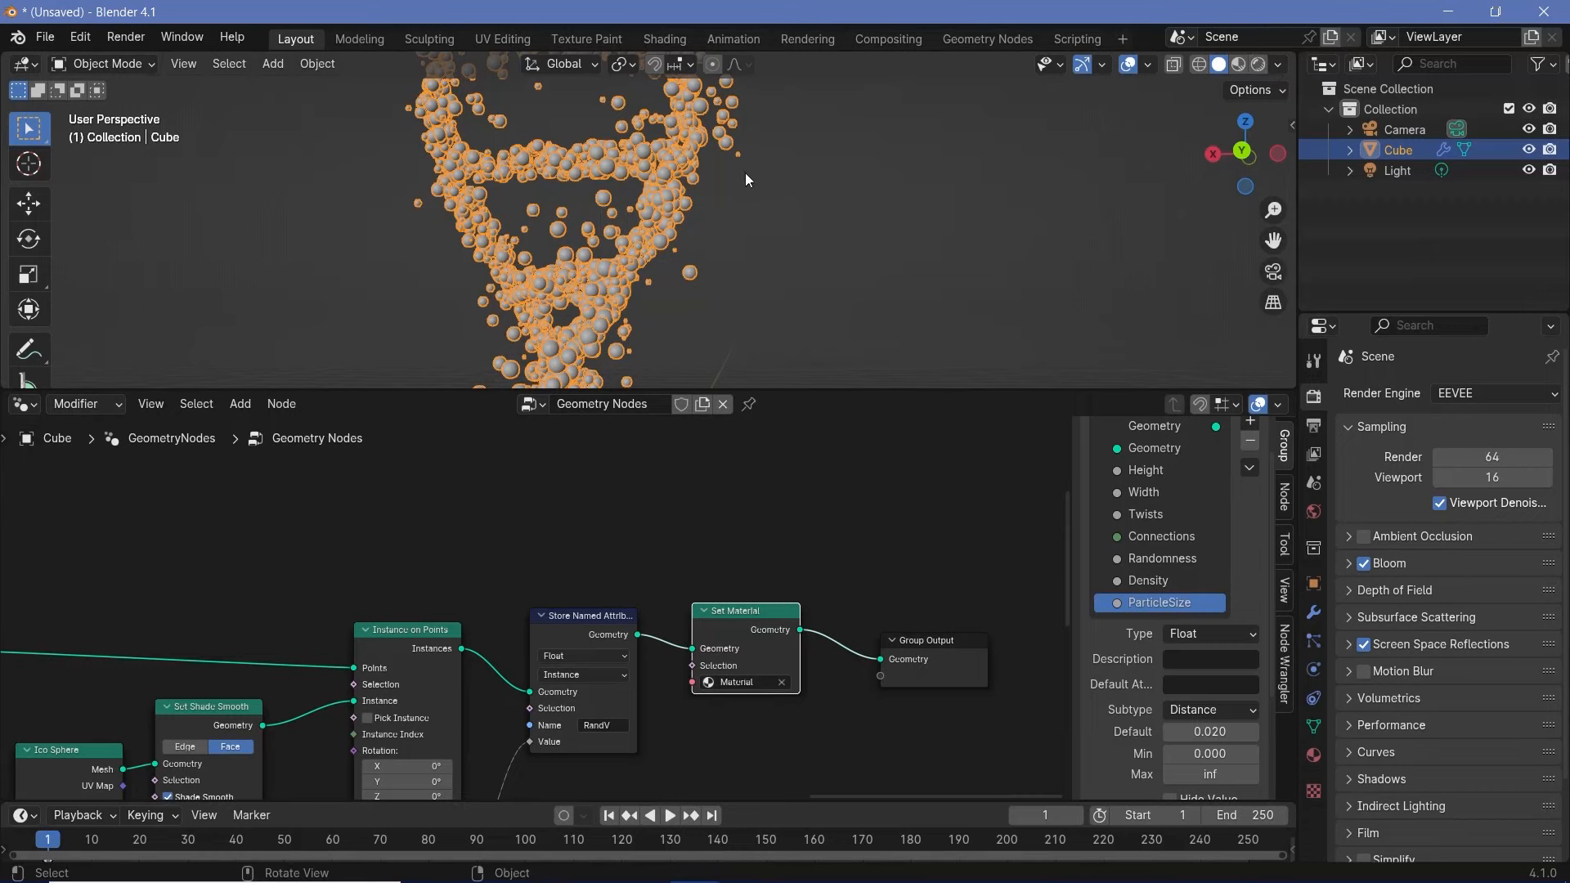
Step: Switch the viewport to rendered shading and set the world background color to a very dark teal
{"action": "key", "text": "z"}
{"action": "key", "text": "8"}
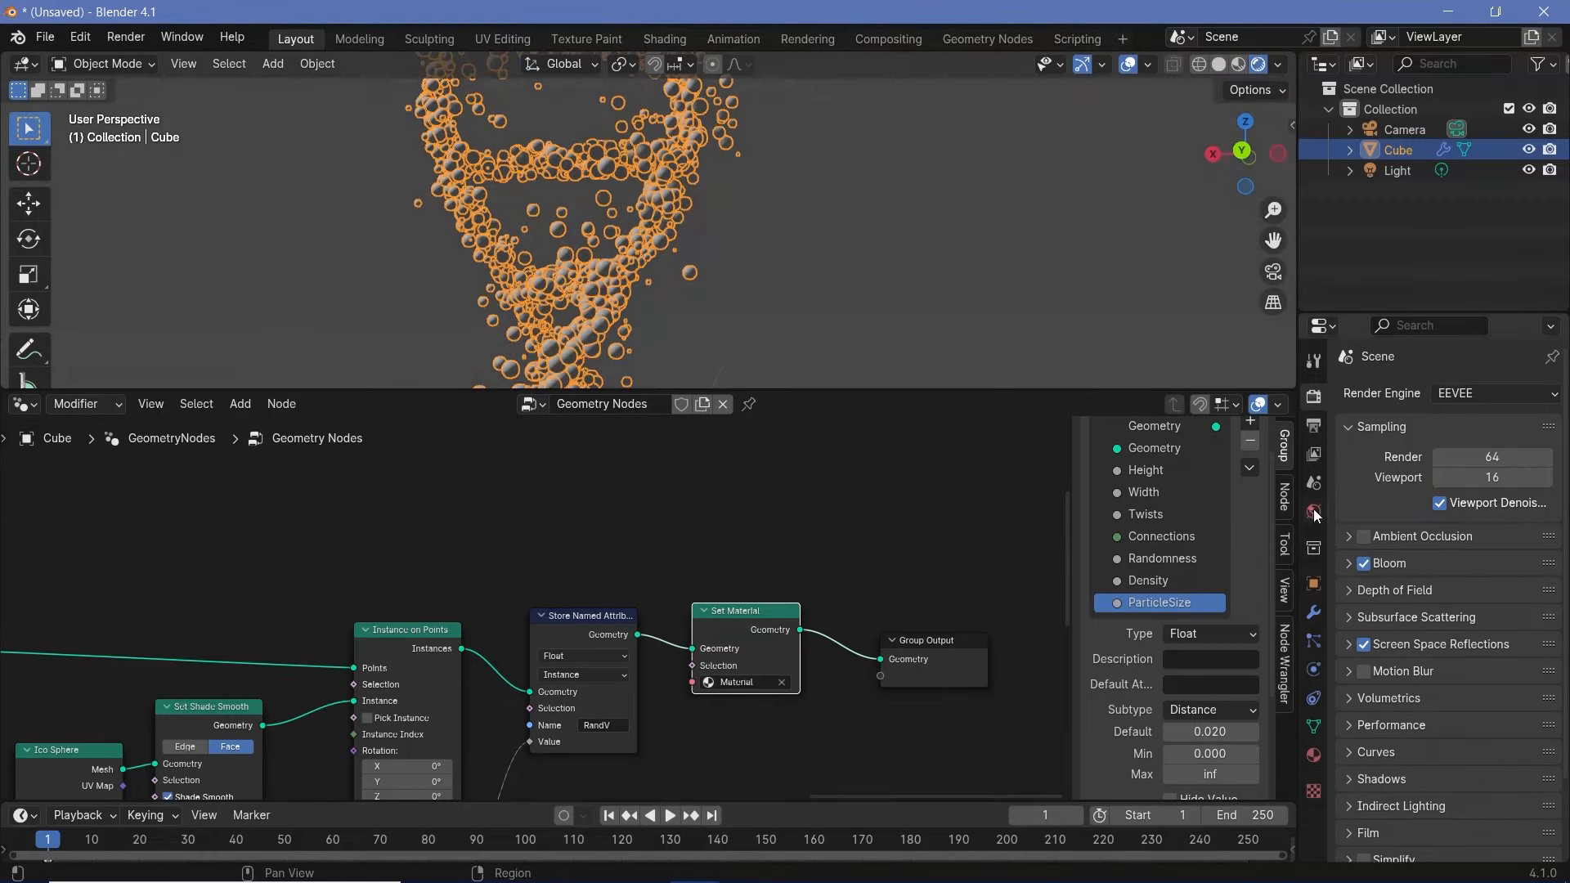
{"action": "left_click", "coordinate": [1314, 511]}
{"action": "left_click", "coordinate": [1470, 538]}
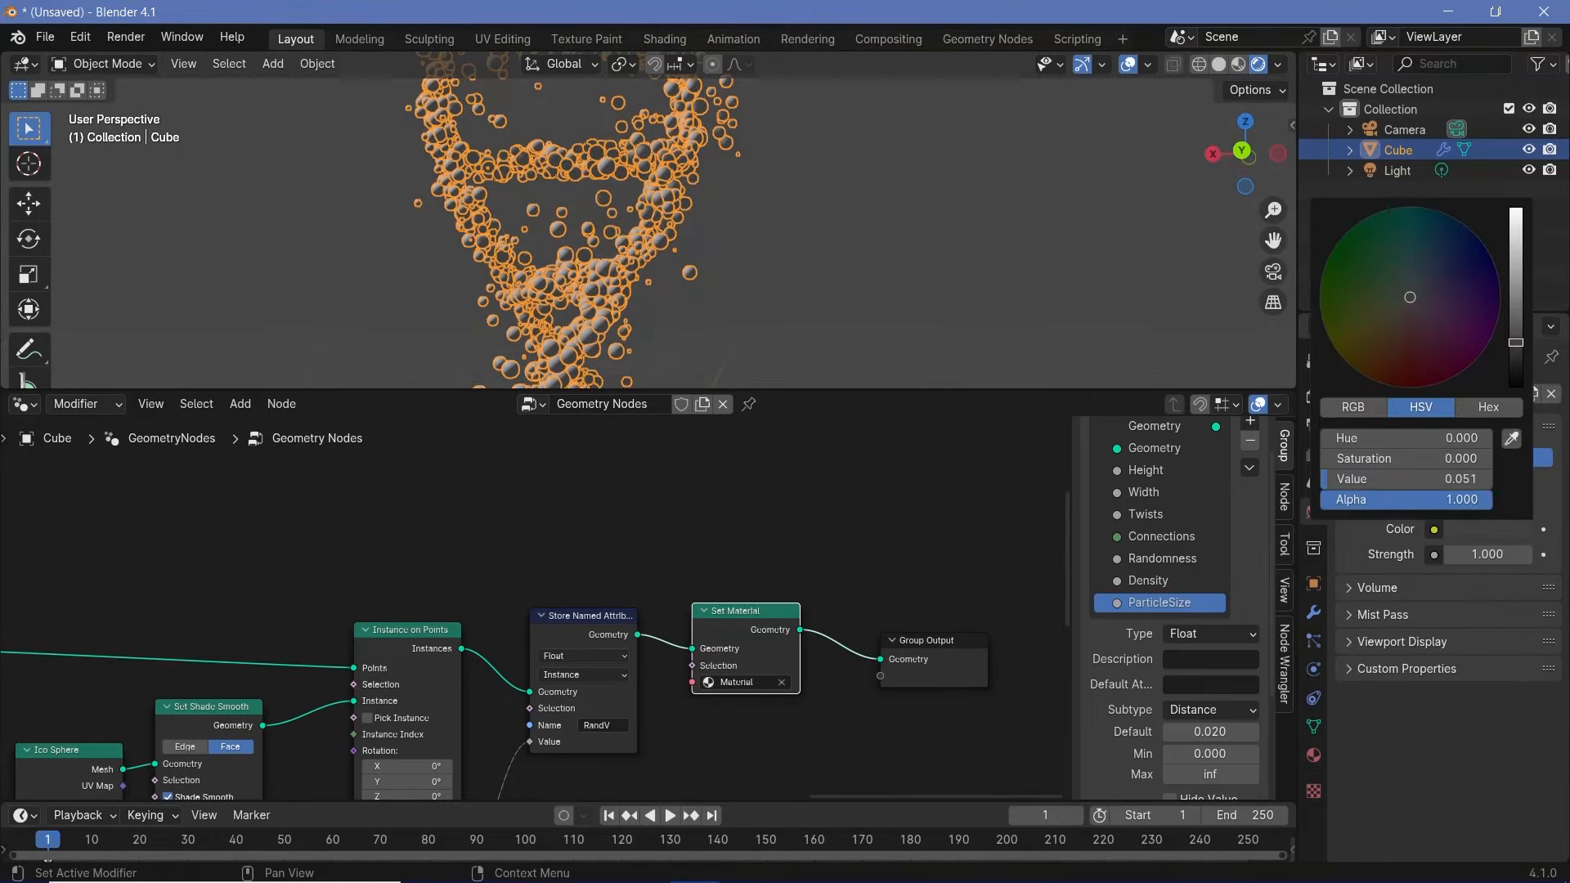
{"action": "left_click_drag", "start_coordinate": [1517, 342], "coordinate": [1517, 371]}
{"action": "left_click_drag", "start_coordinate": [1422, 291], "coordinate": [1410, 249]}
{"action": "scroll", "coordinate": [710, 233], "scroll_direction": "down", "scroll_amount": 5}
{"action": "middle_click_drag", "start_coordinate": [709, 233], "coordinate": [824, 271]}
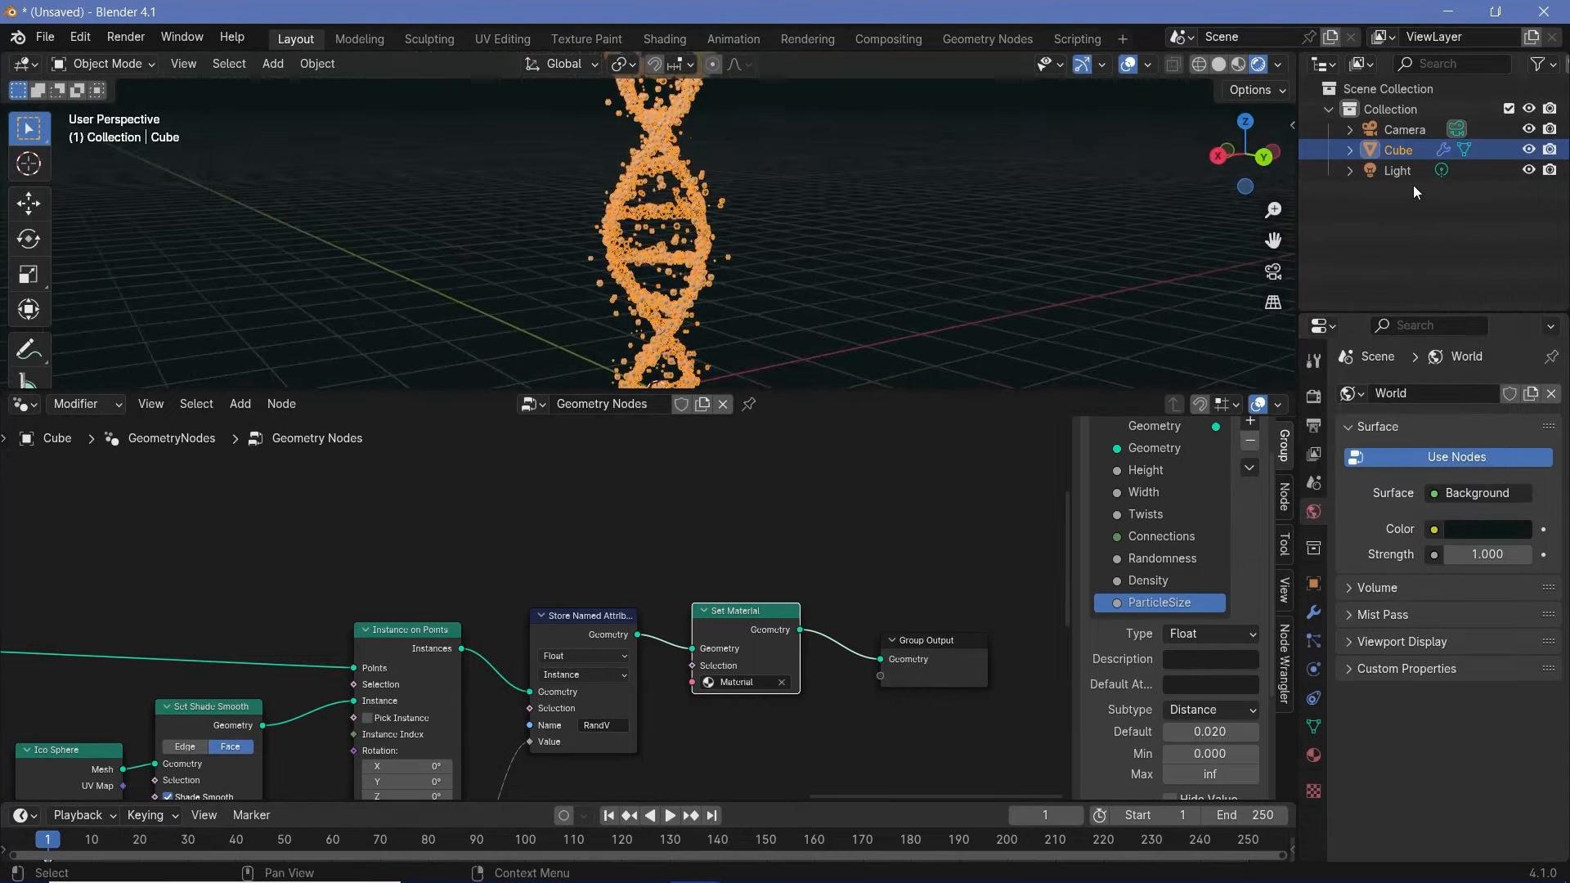
Step: Hide the Light object and reselect the particle helix
{"action": "left_click", "coordinate": [1396, 172]}
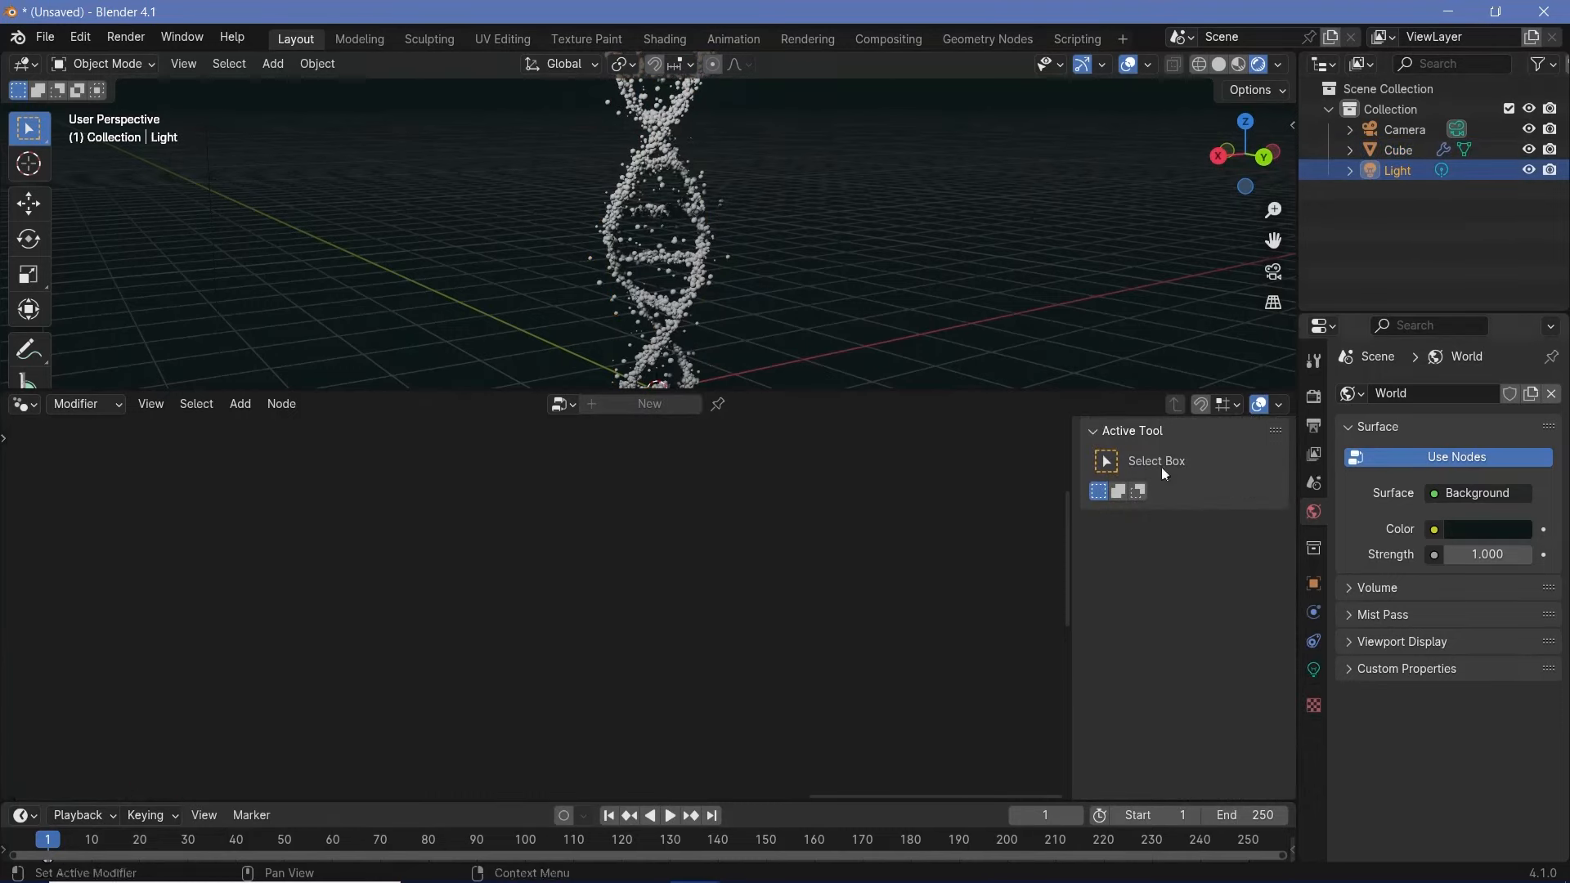
{"action": "left_click", "coordinate": [1529, 170]}
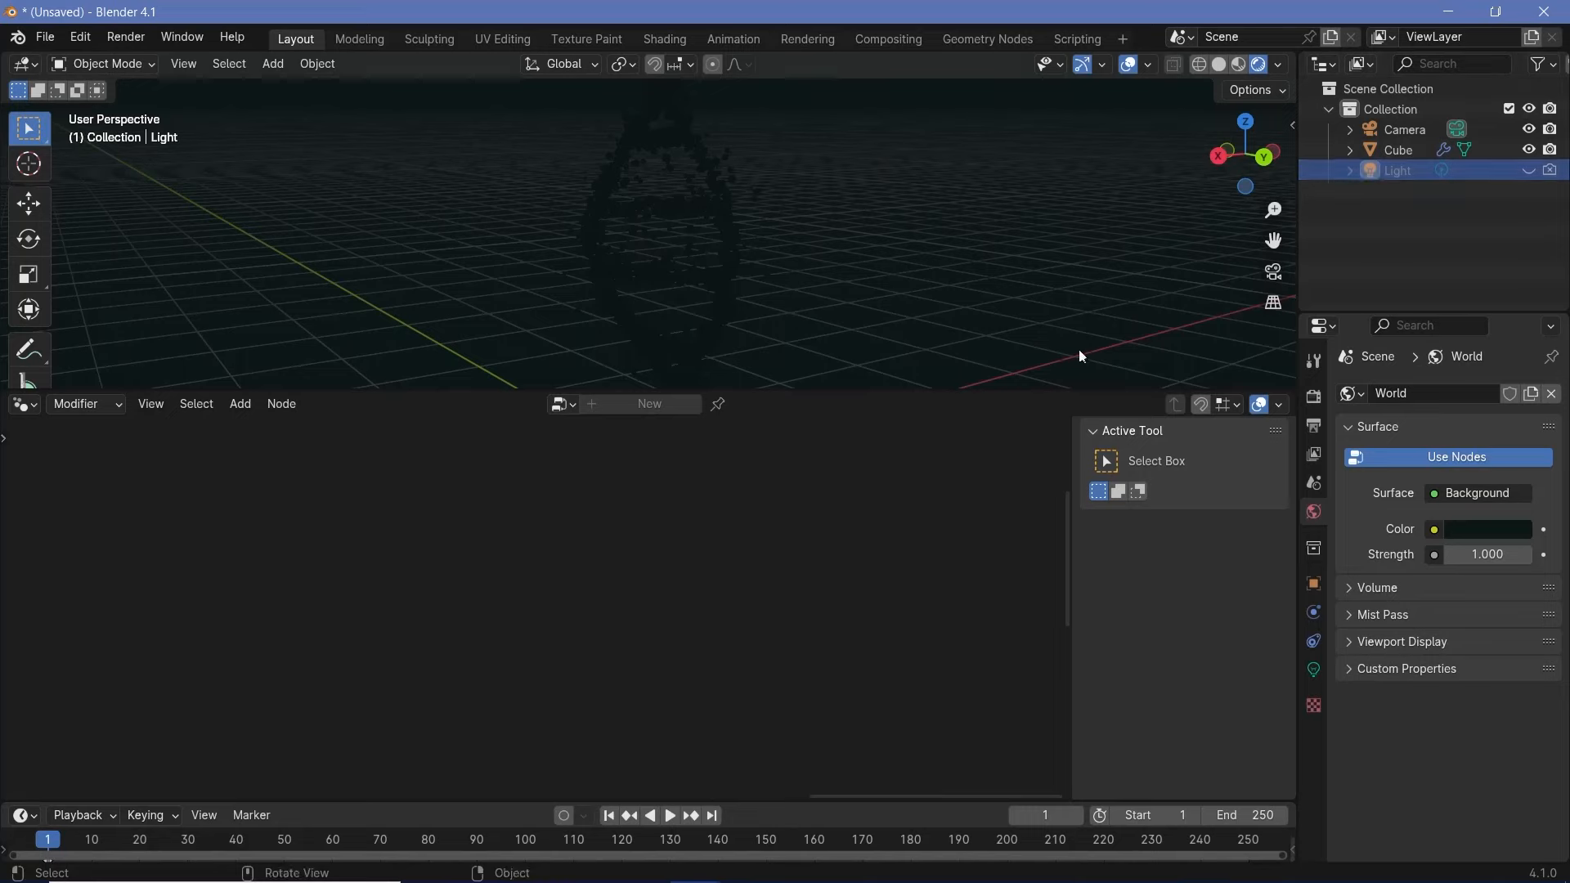
{"action": "left_click", "coordinate": [568, 278]}
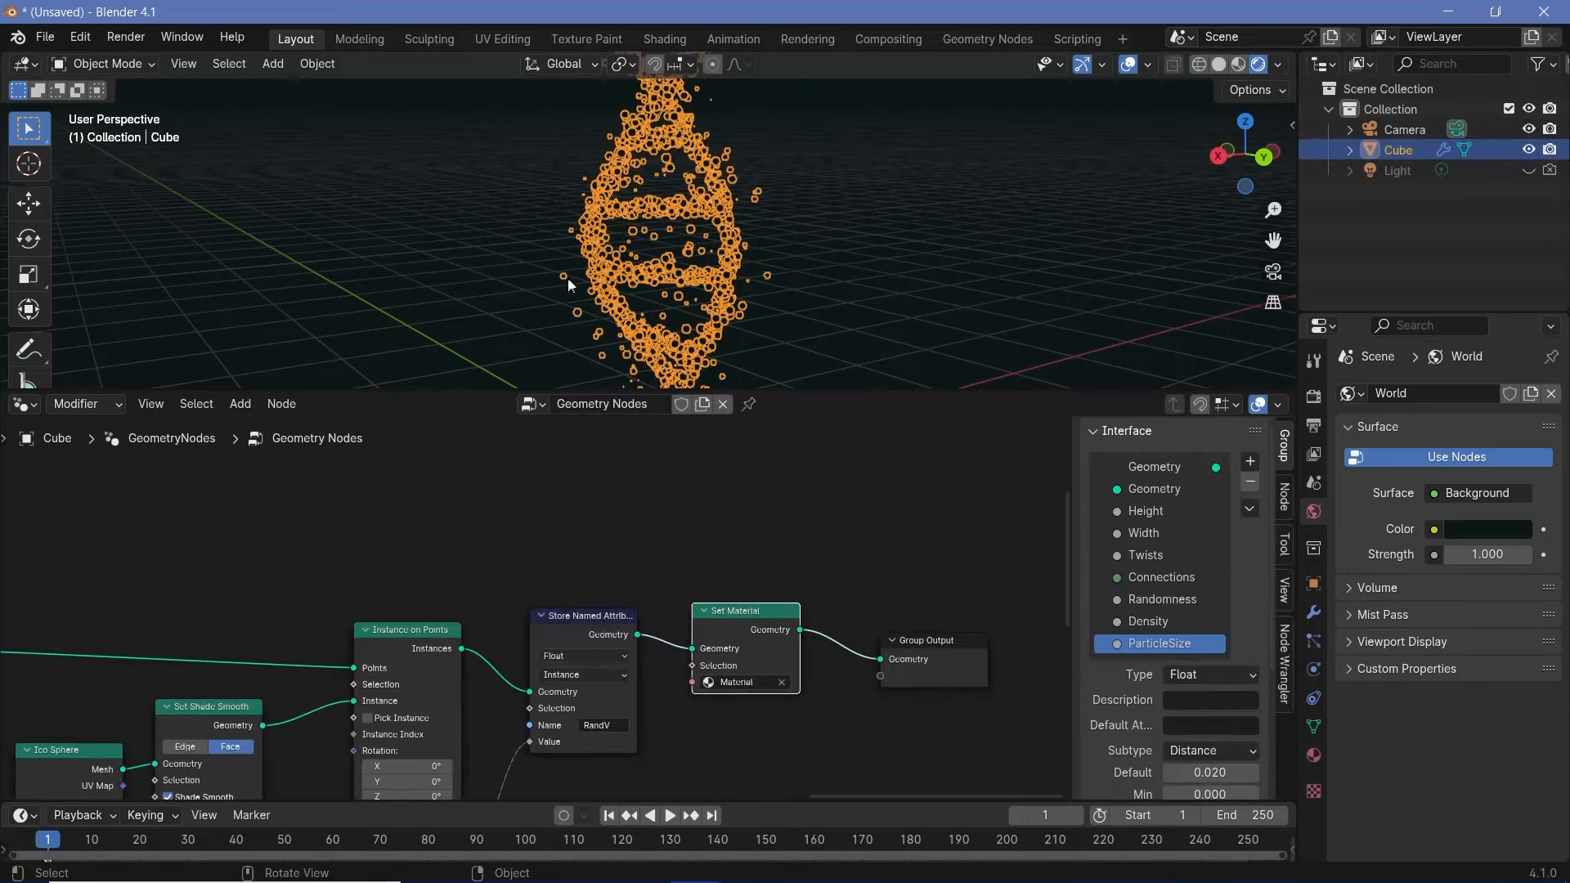
Step: Change the node editor to the Shader Editor to show the helix material's nodes
{"action": "left_click", "coordinate": [19, 409]}
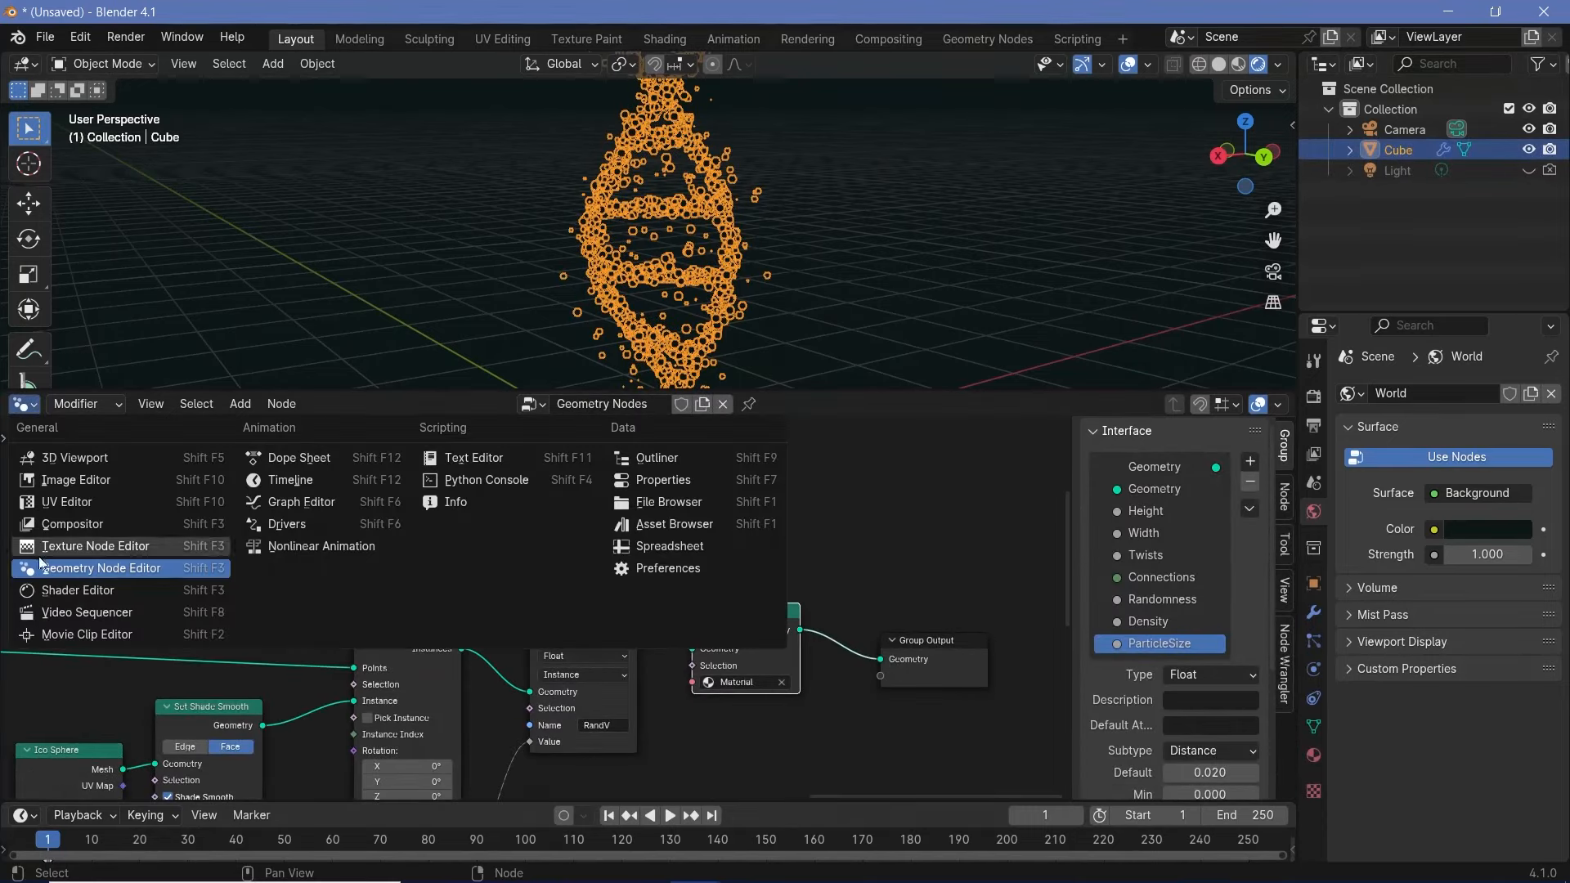
{"action": "left_click", "coordinate": [86, 590]}
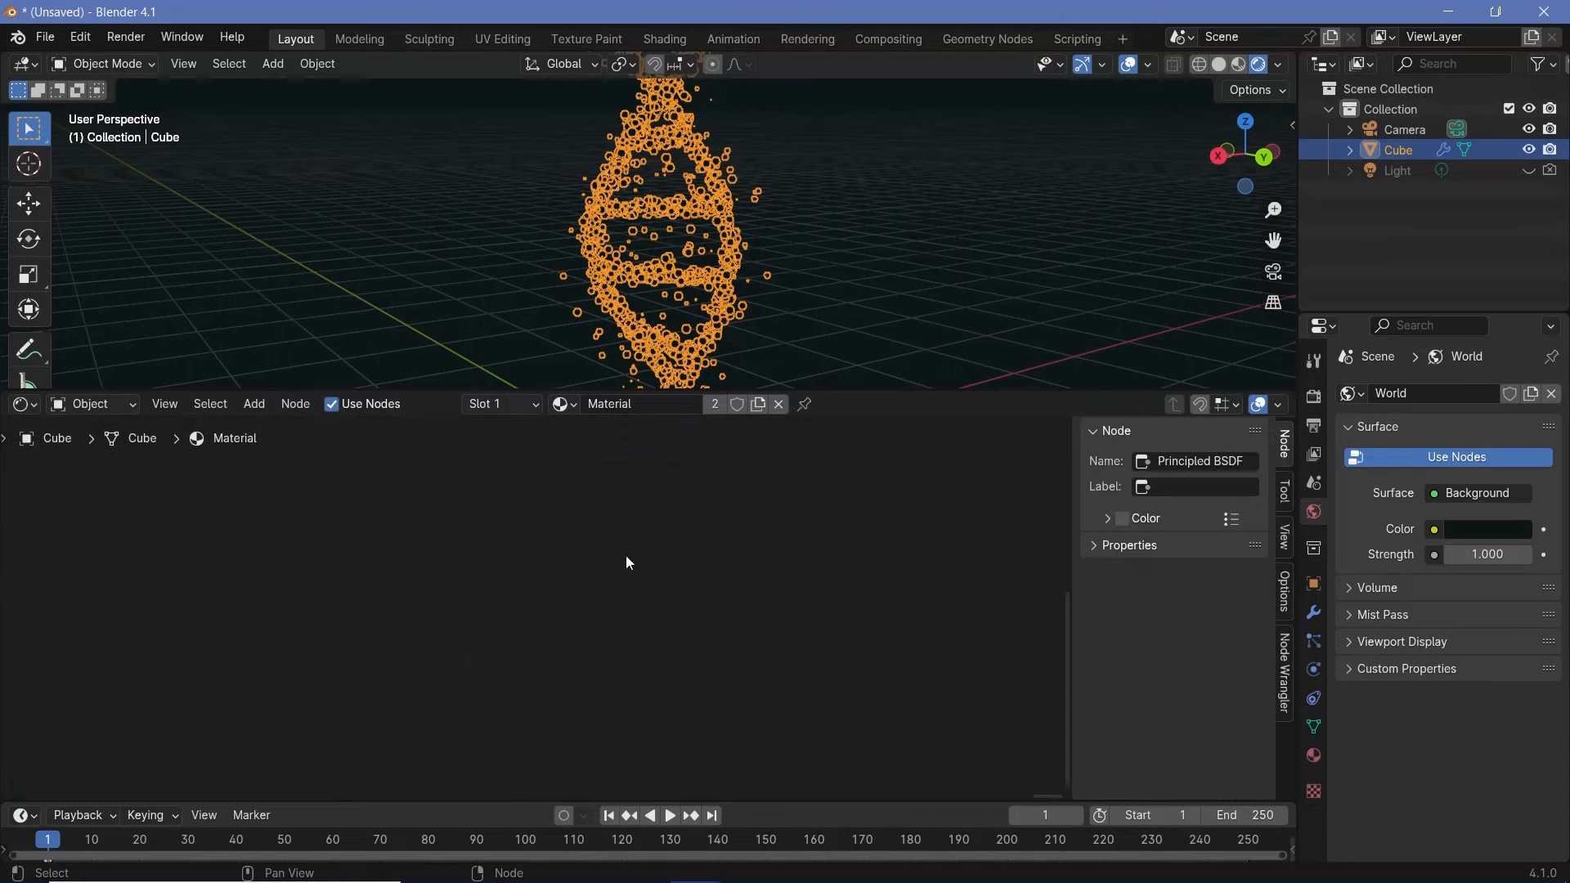
{"action": "key", "text": "Home"}
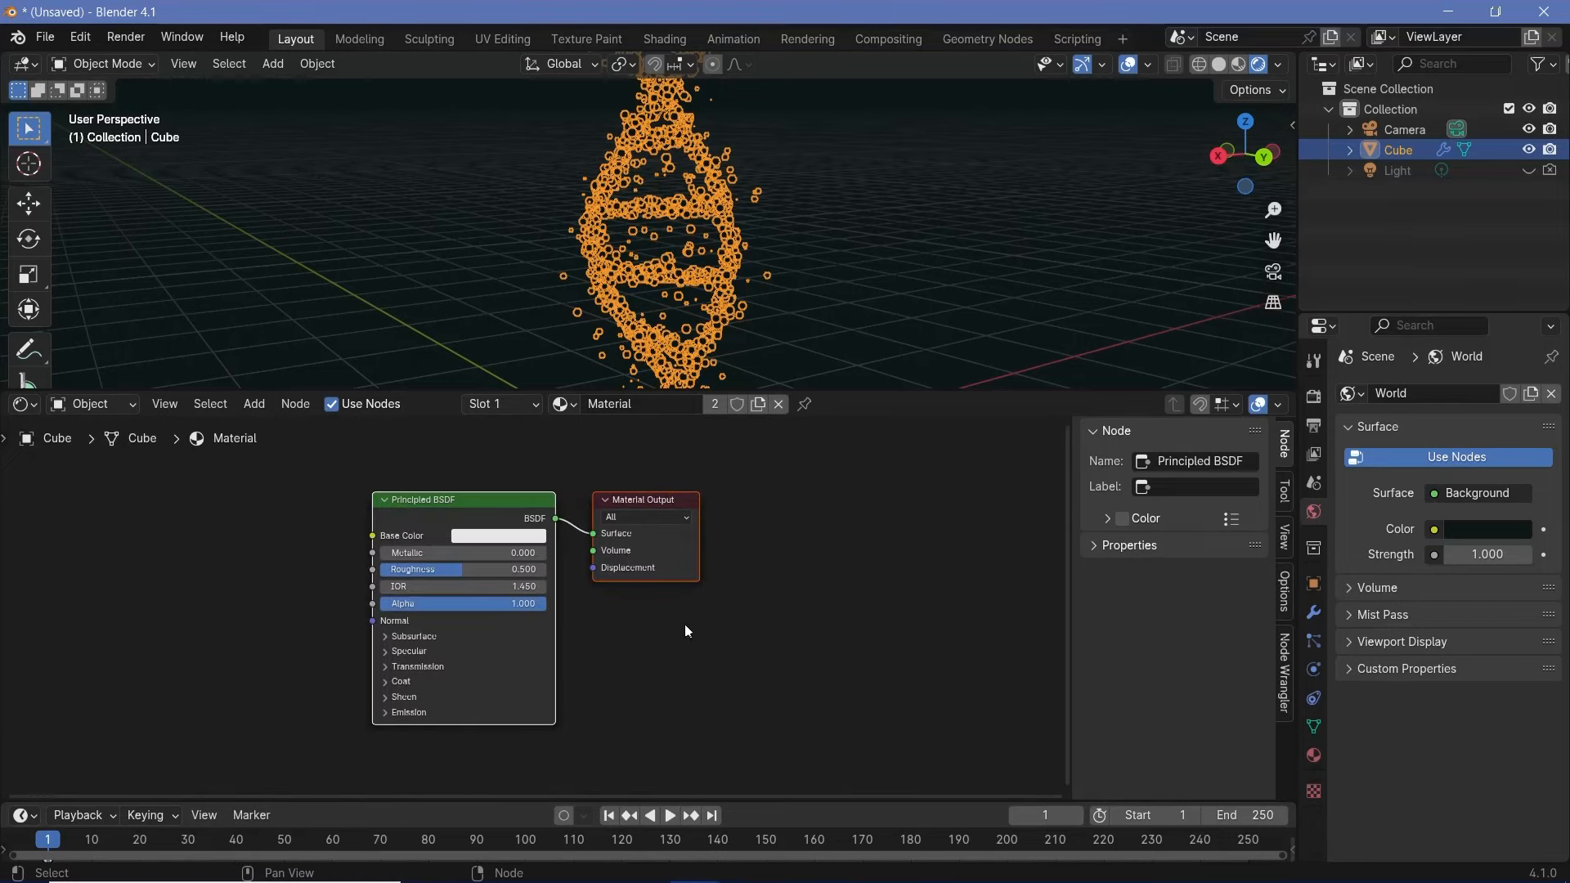
{"action": "middle_click_drag", "start_coordinate": [684, 625], "coordinate": [856, 626]}
{"action": "scroll", "coordinate": [856, 627], "scroll_direction": "up", "scroll_amount": 3}
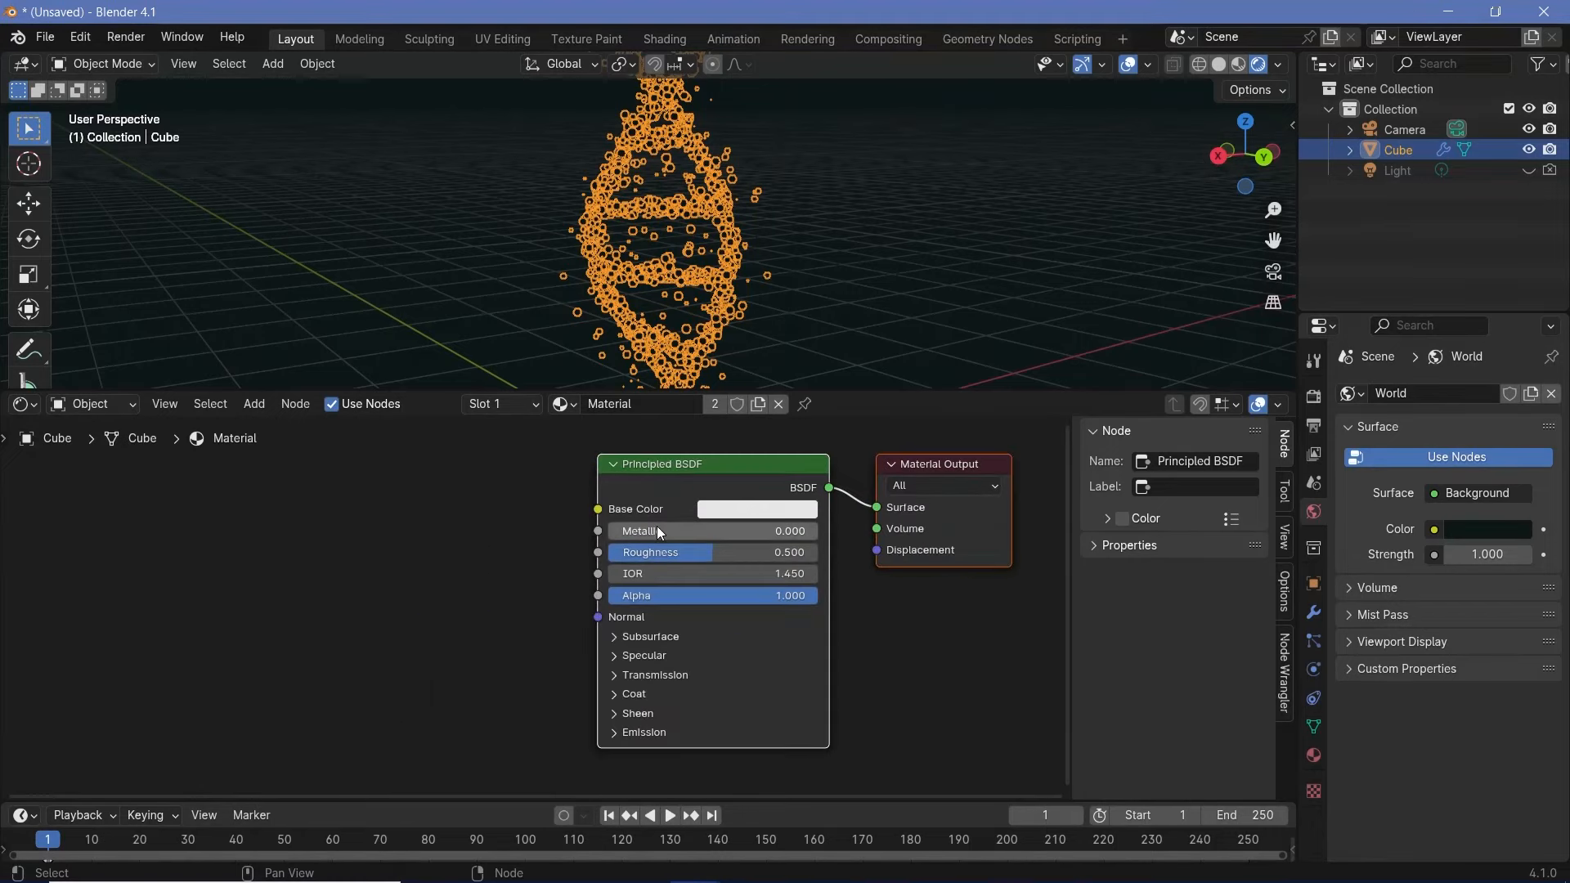
Step: Set the Principled BSDF's Metallic to 1.000 and Roughness to 0.300
{"action": "left_click_drag", "start_coordinate": [656, 528], "coordinate": [818, 528]}
{"action": "scroll", "coordinate": [468, 223], "scroll_direction": "up", "scroll_amount": 5}
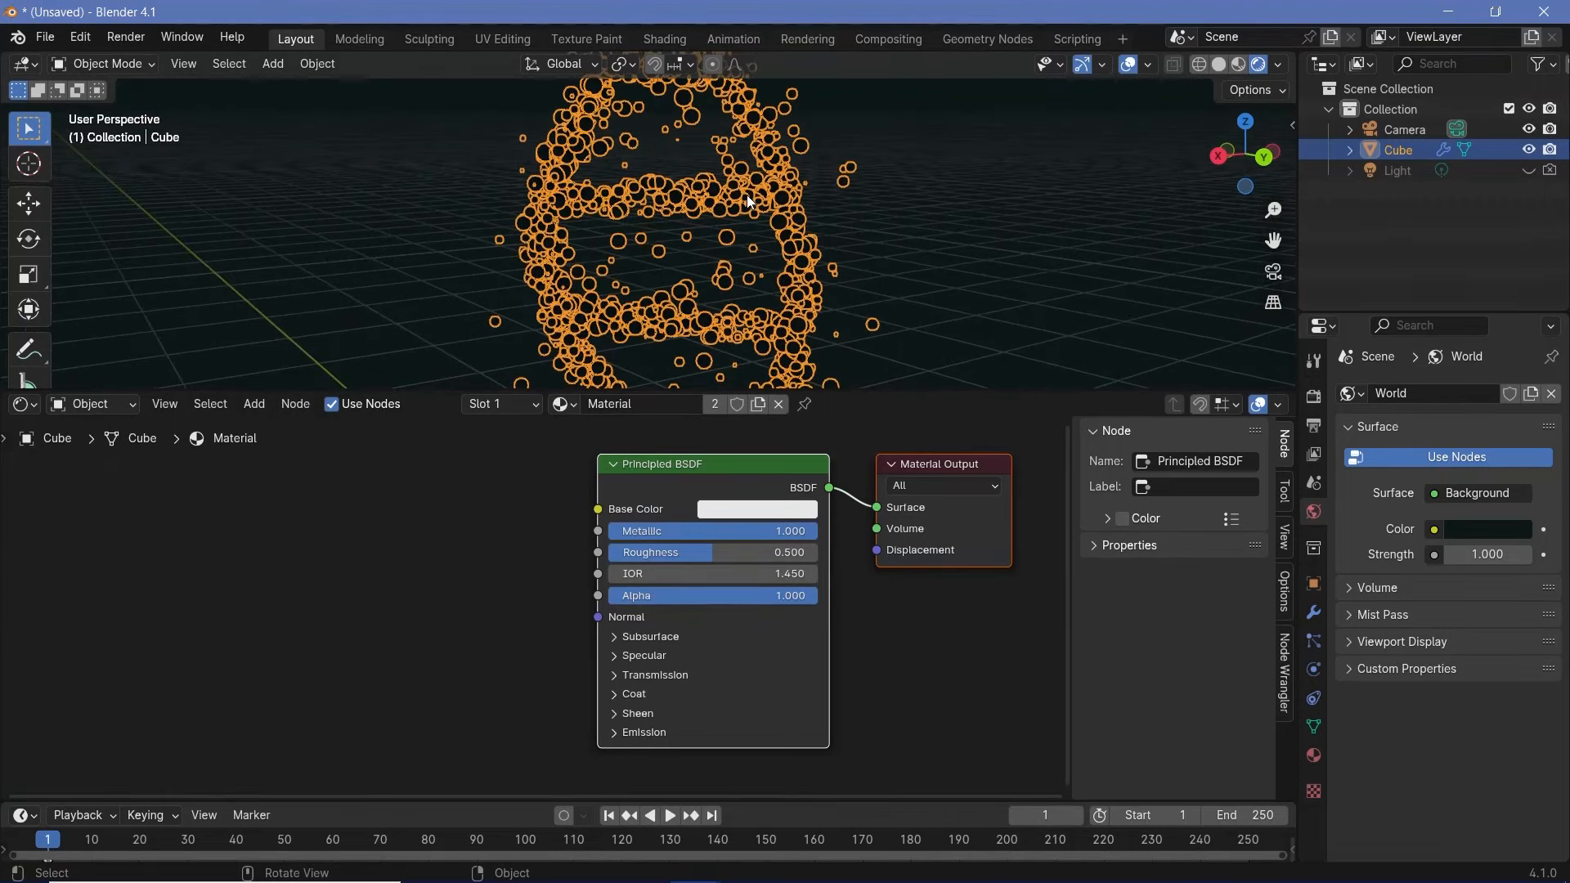
{"action": "left_click", "coordinate": [710, 550]}
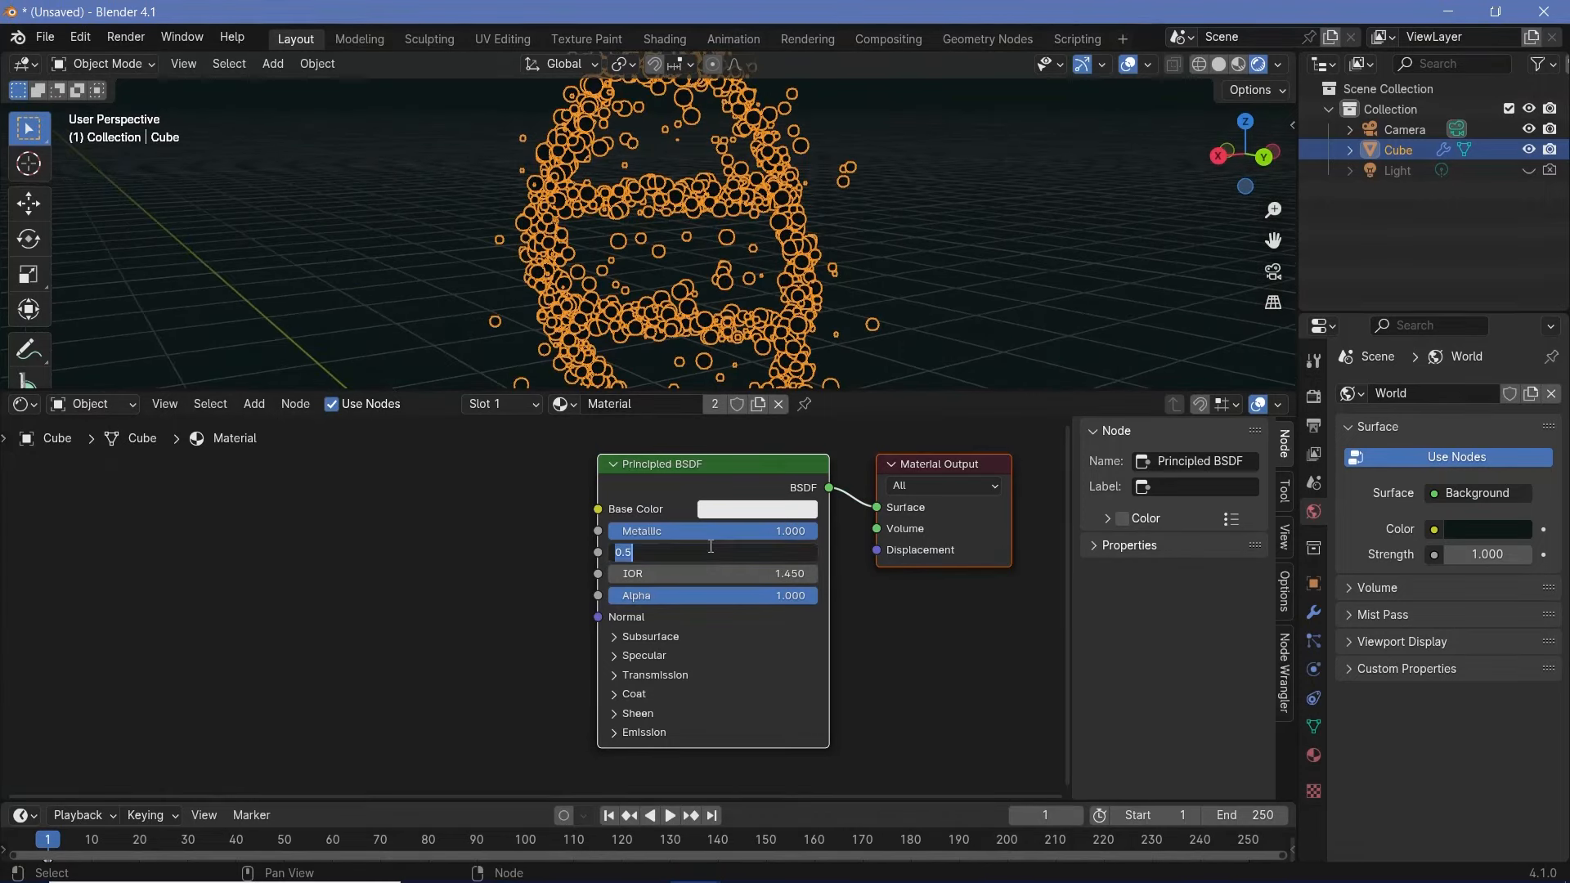
{"action": "type", "text": "0."}
{"action": "key", "text": "Return"}
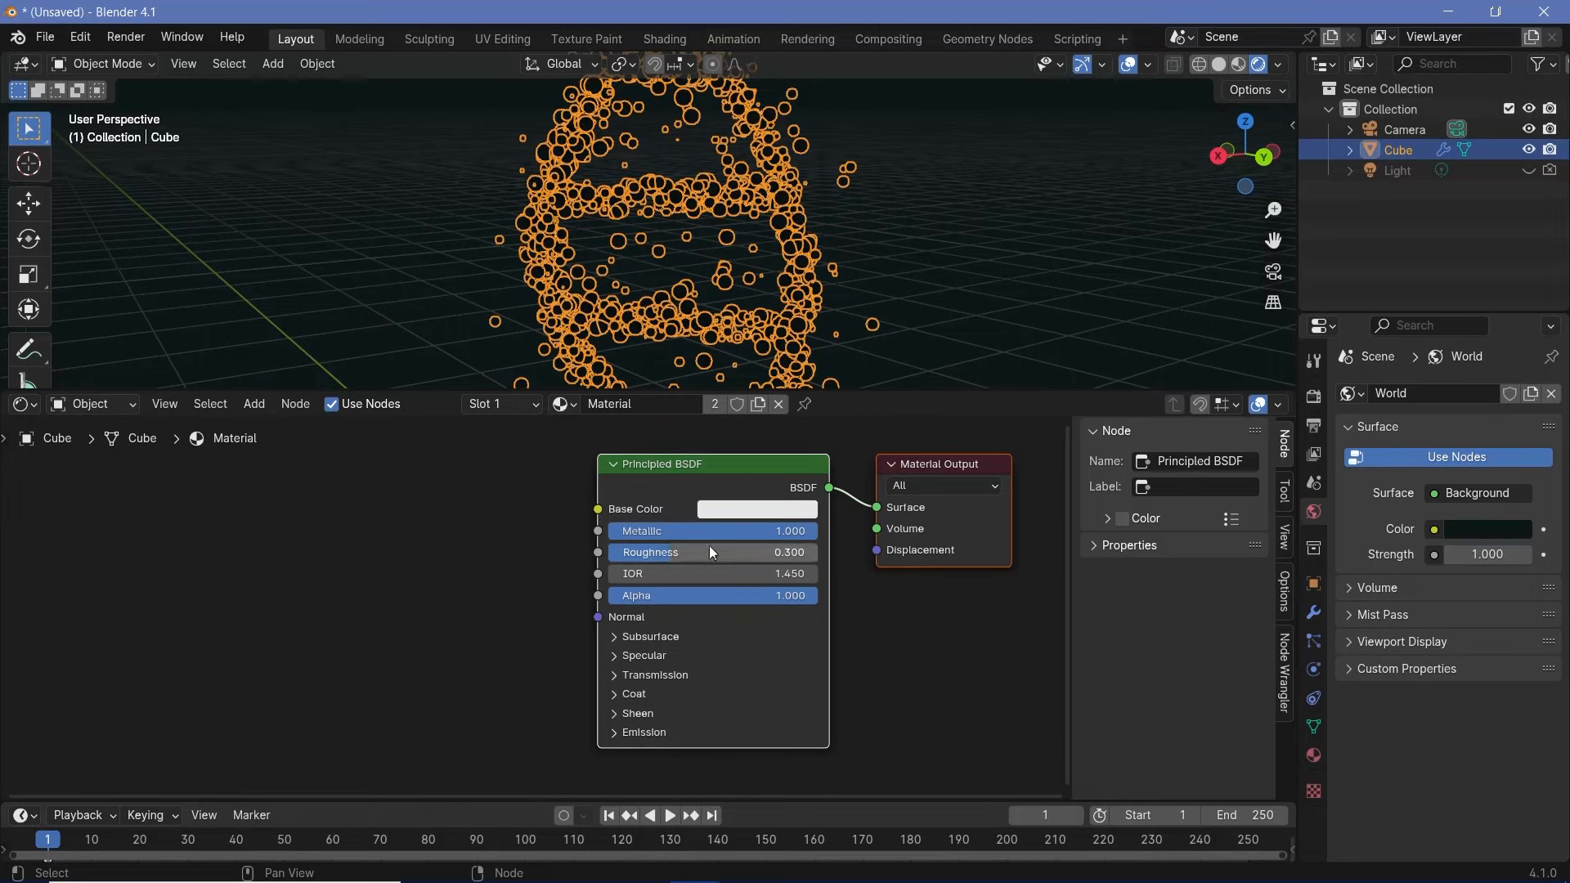
{"action": "scroll", "coordinate": [598, 496], "scroll_direction": "right", "scroll_amount": 3, "text": "ctrl"}
{"action": "left_click", "coordinate": [773, 607]}
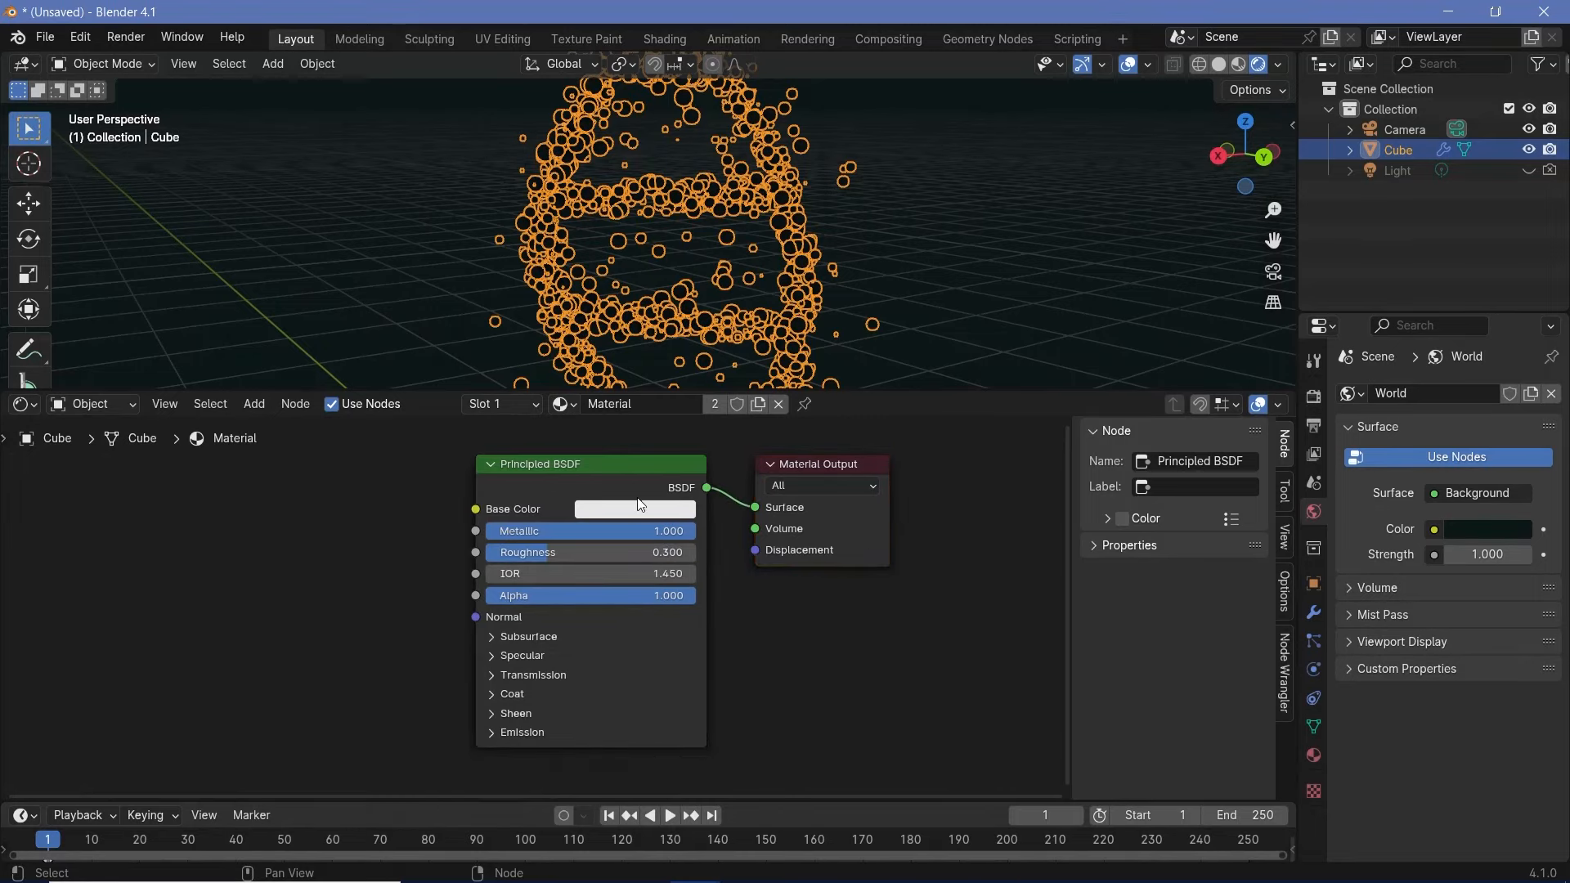
{"action": "scroll", "coordinate": [657, 244], "scroll_direction": "up", "scroll_amount": 4}
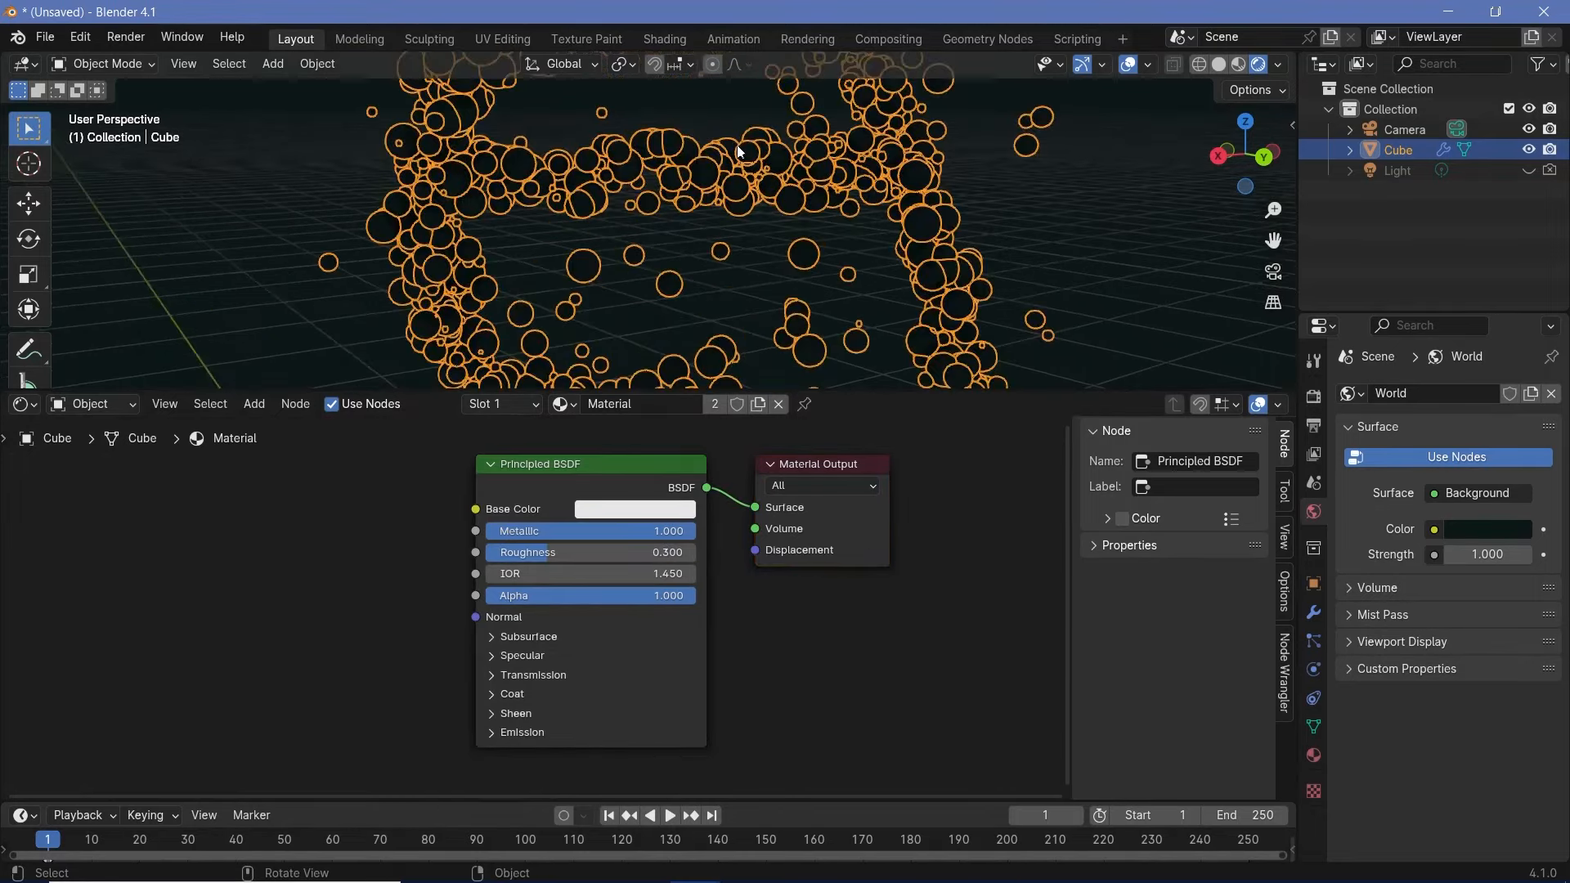
Step: Add a Color Ramp node before the Principled BSDF and connect its Color output to Base Color
{"action": "middle_click_drag", "start_coordinate": [317, 497], "coordinate": [567, 545]}
{"action": "key", "text": "shift+a"}
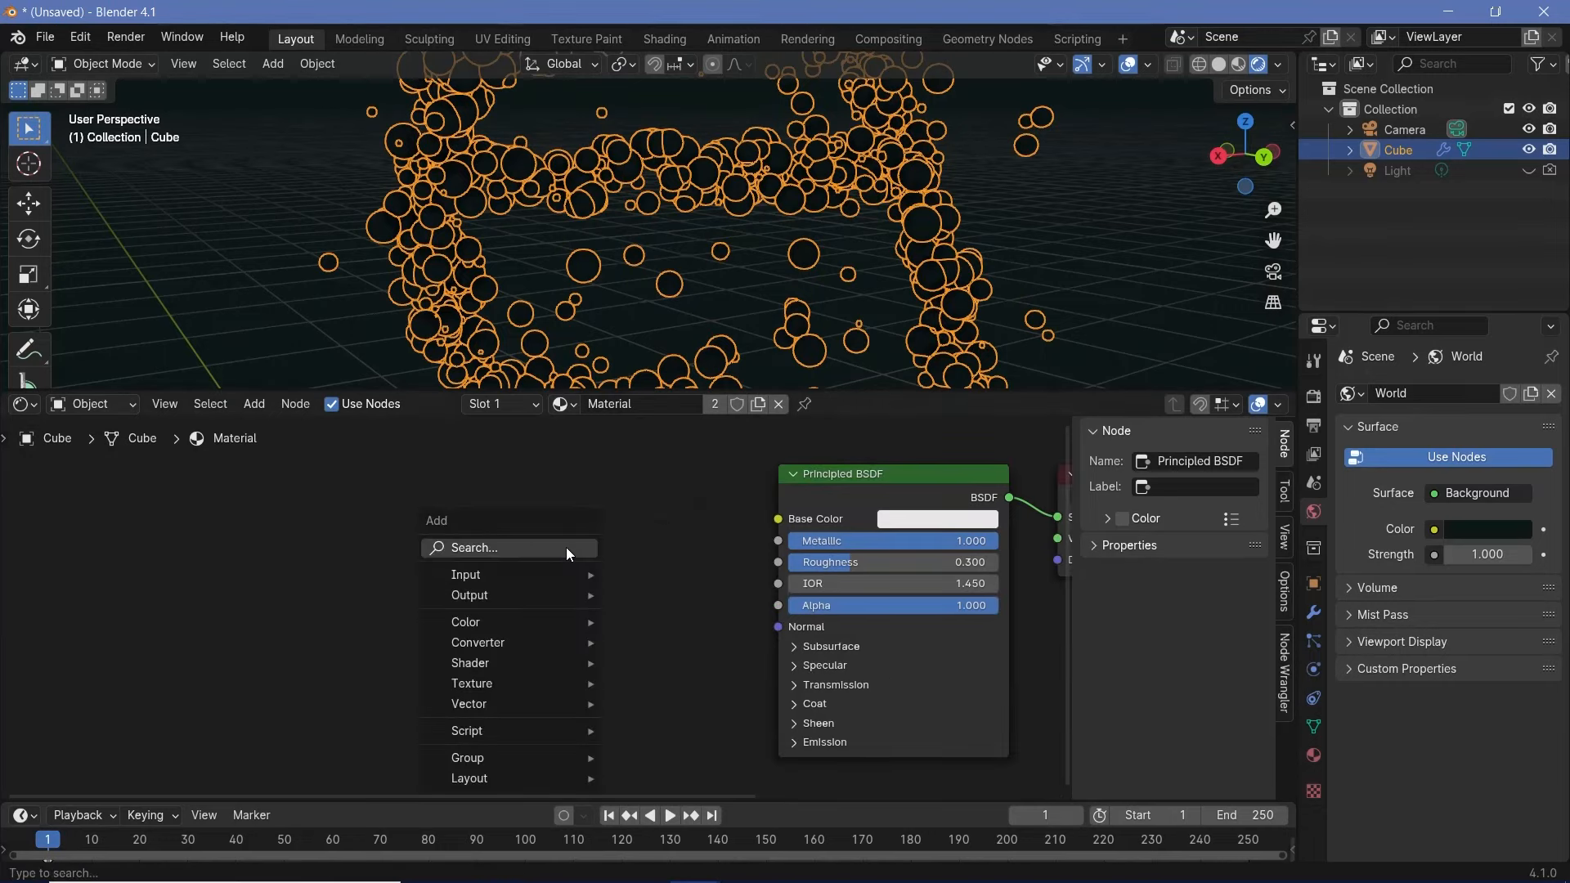
{"action": "type", "text": "col"}
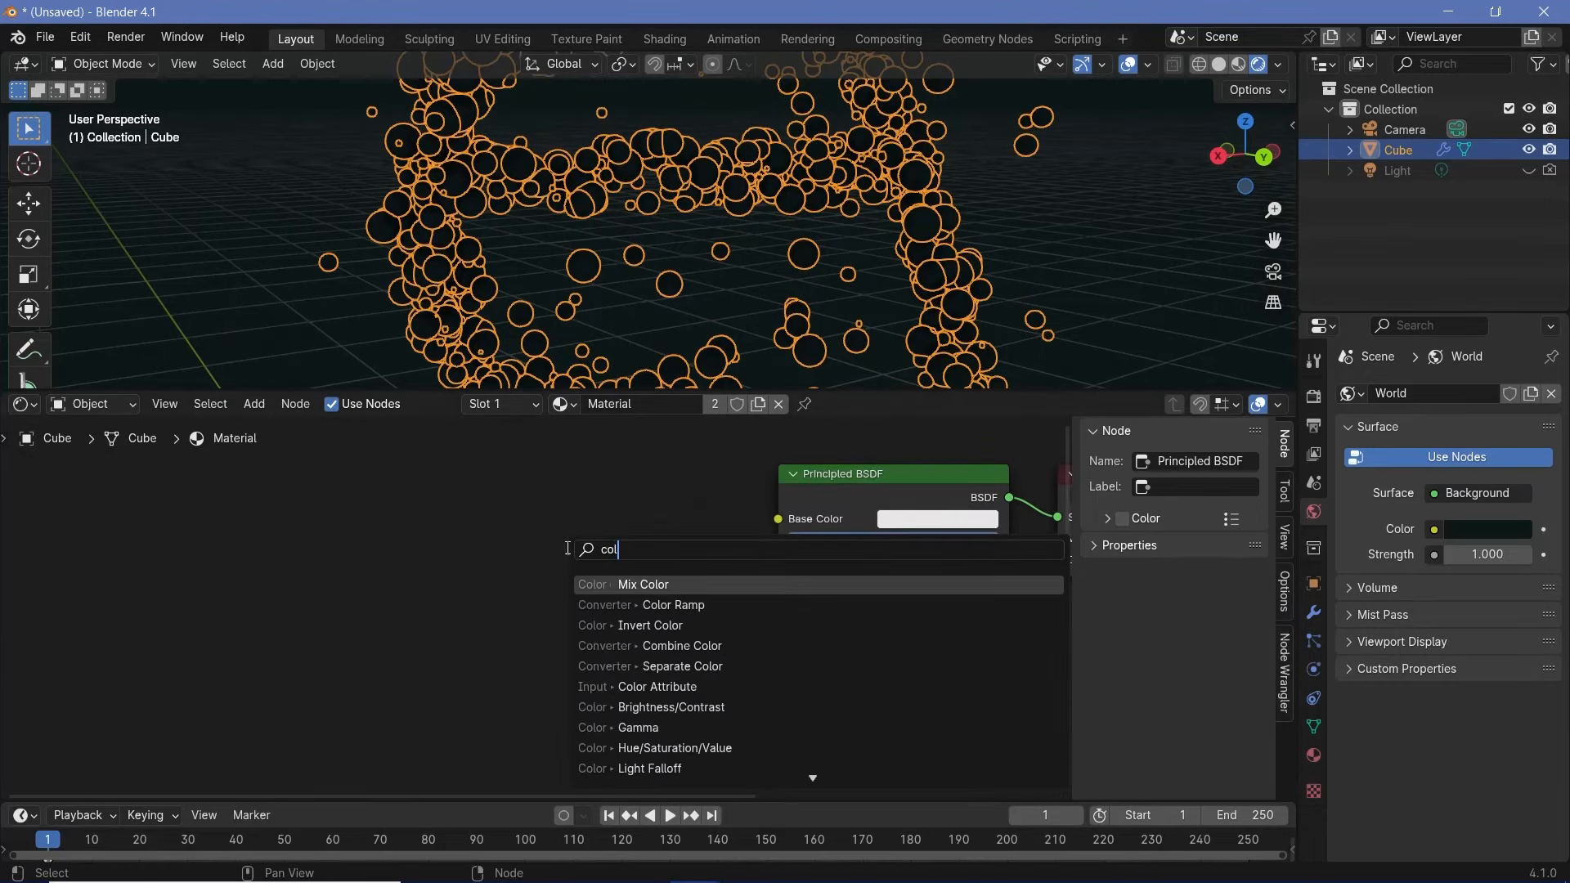
{"action": "key", "text": "Down"}
{"action": "key", "text": "Return"}
{"action": "left_click", "coordinate": [348, 497]}
{"action": "left_click_drag", "start_coordinate": [576, 524], "coordinate": [787, 521]}
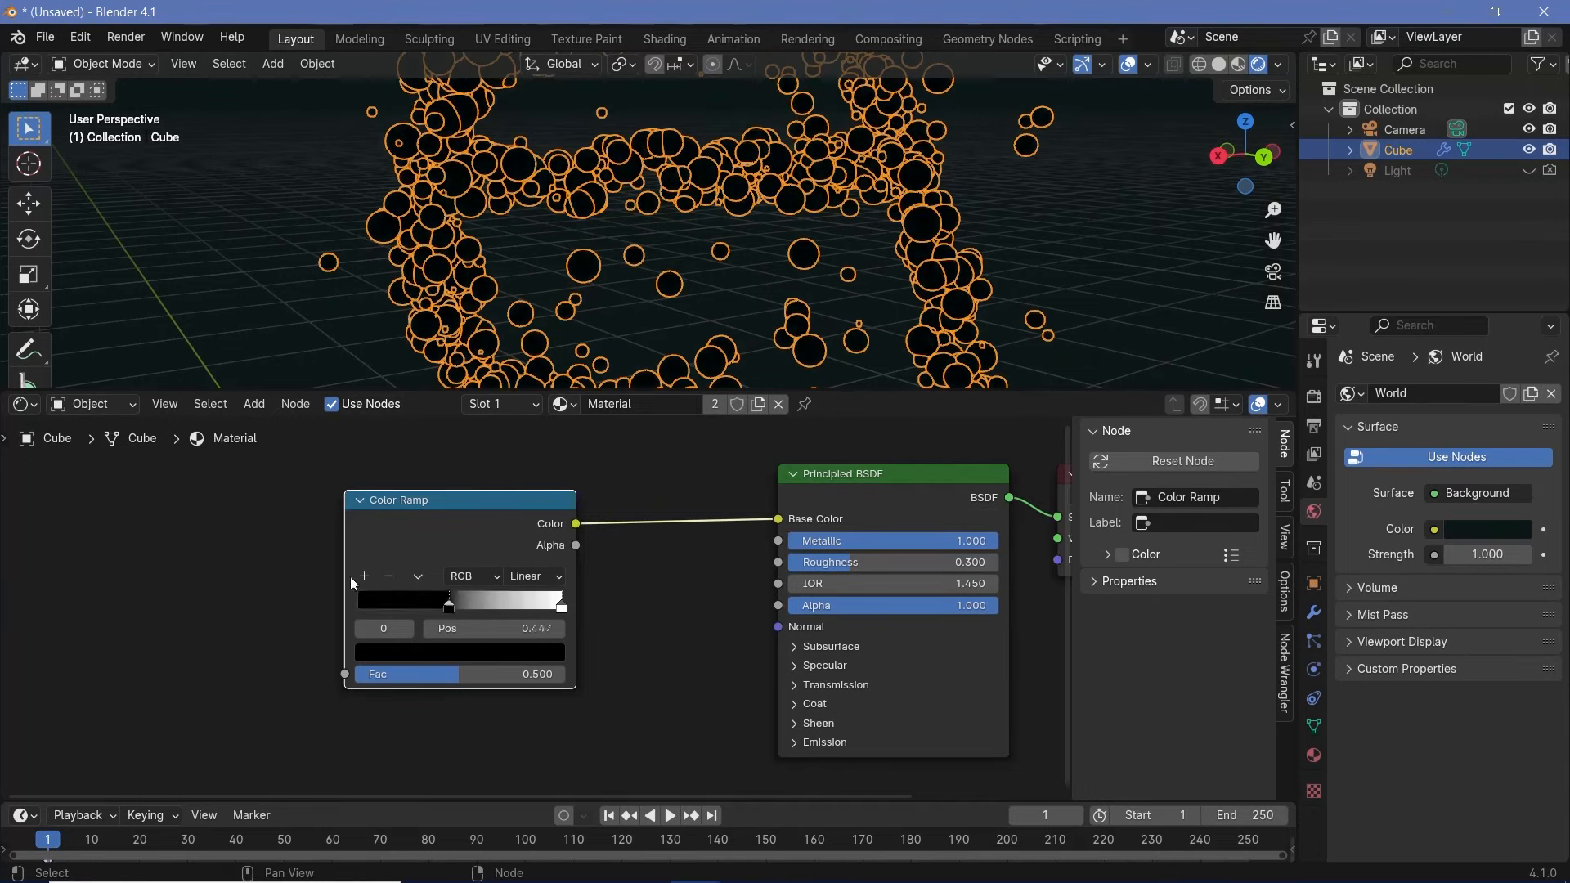
Step: Add an Attribute node before the Color Ramp with the name RandV and the type Instancer
{"action": "middle_click_drag", "start_coordinate": [190, 577], "coordinate": [473, 563]}
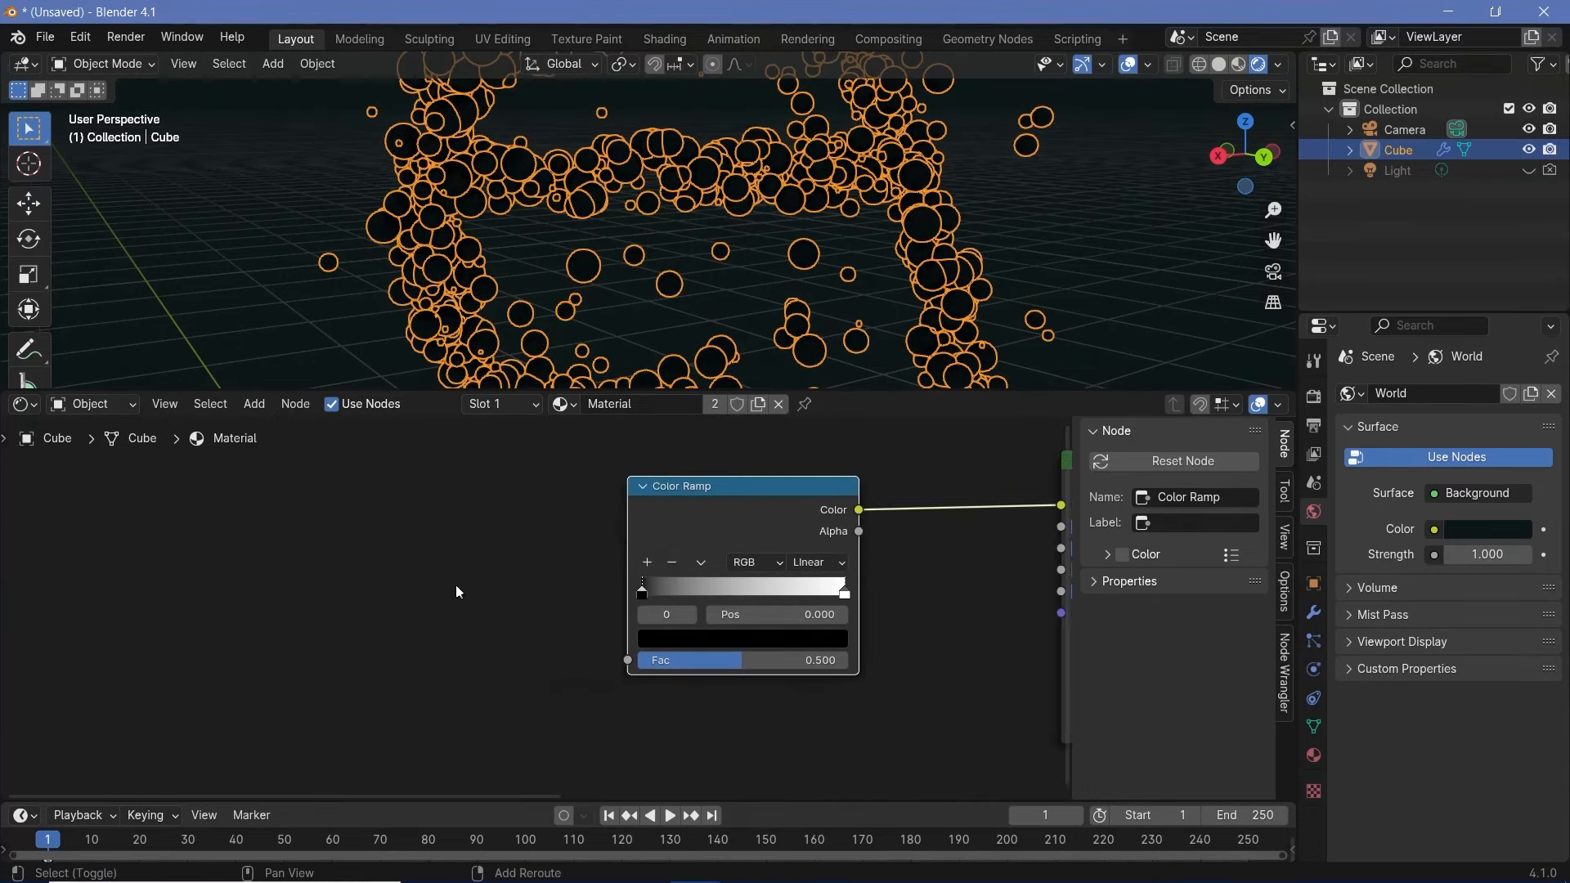
{"action": "key", "text": "shift+a"}
{"action": "type", "text": "atr"}
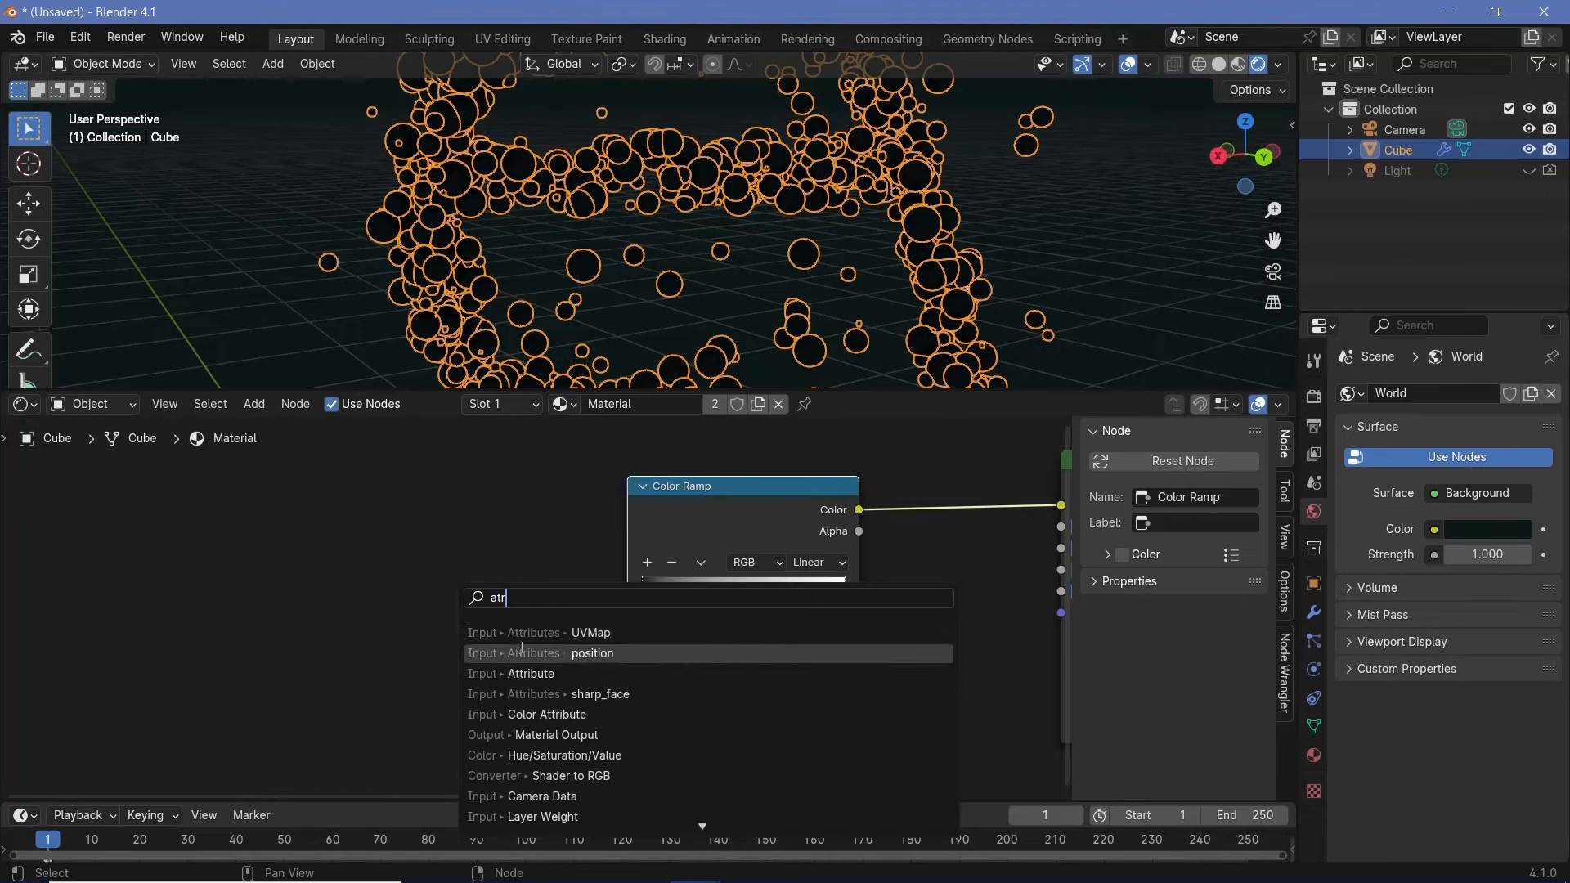
{"action": "left_click", "coordinate": [523, 674]}
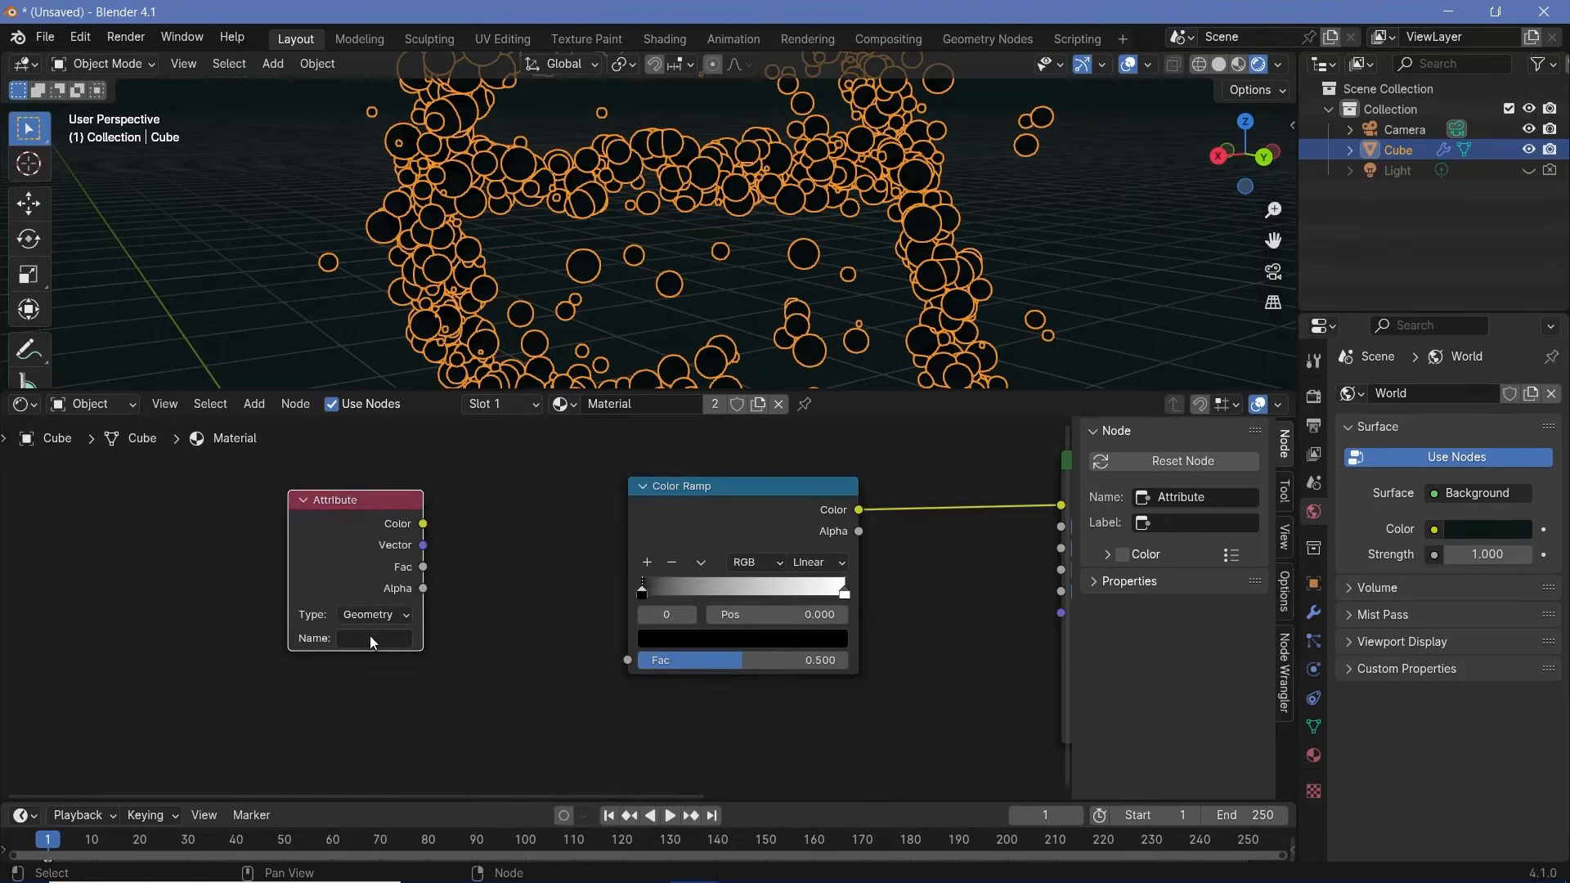
{"action": "type", "text": "RandV"}
{"action": "left_click", "coordinate": [345, 615]}
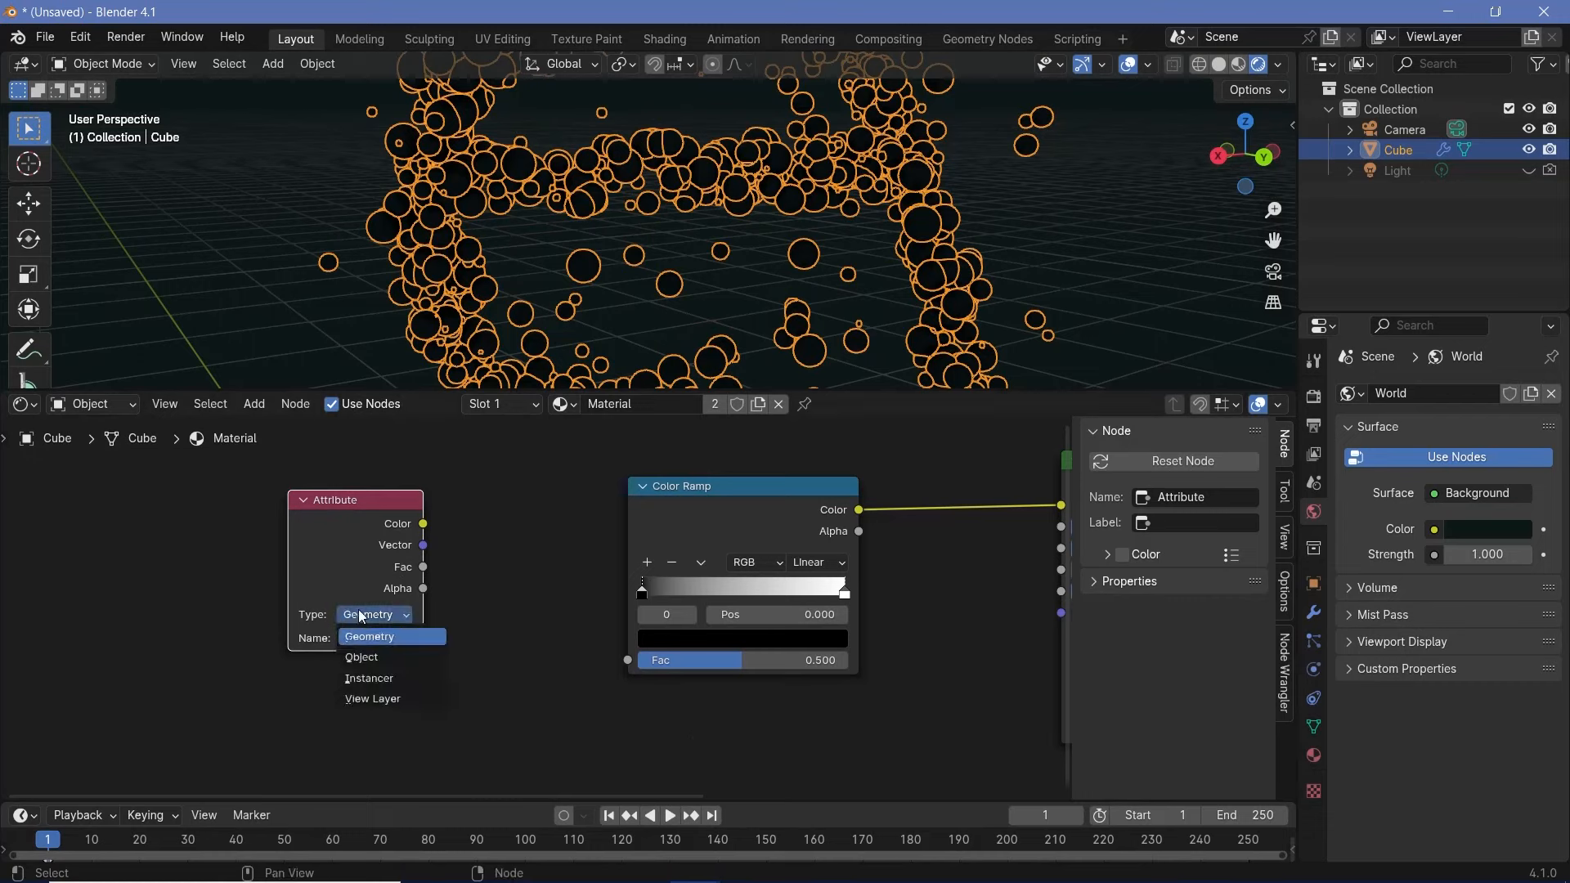
{"action": "left_click", "coordinate": [382, 676]}
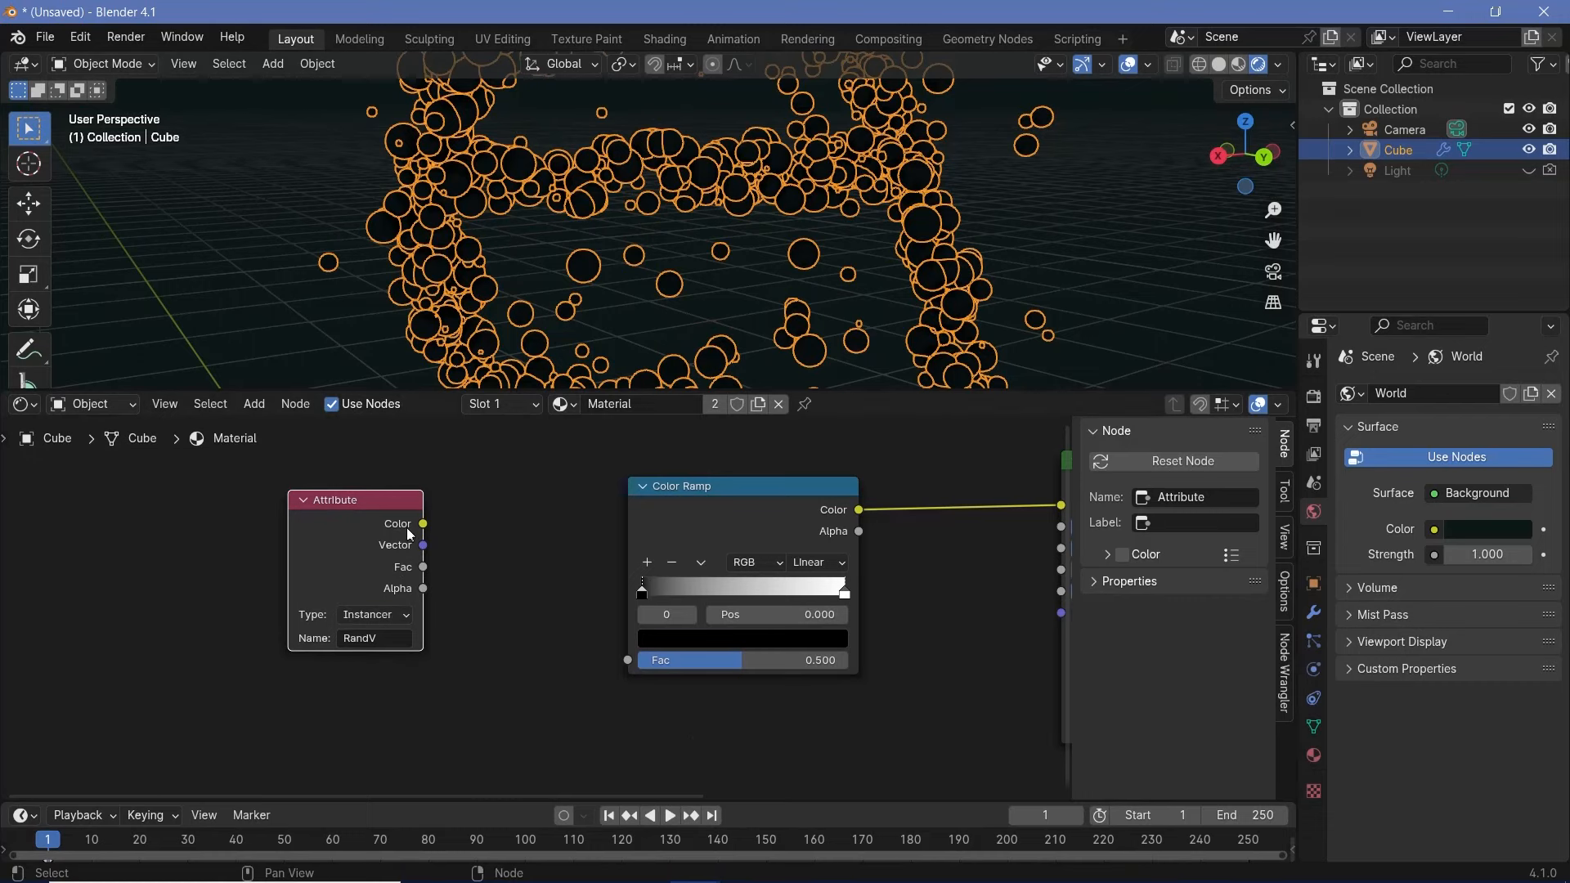
Step: Connect the Attribute node's Color to the Color Ramp's Fac and move the black stop to about 0.247
{"action": "left_click_drag", "start_coordinate": [423, 523], "coordinate": [627, 659]}
{"action": "left_click", "coordinate": [758, 523]}
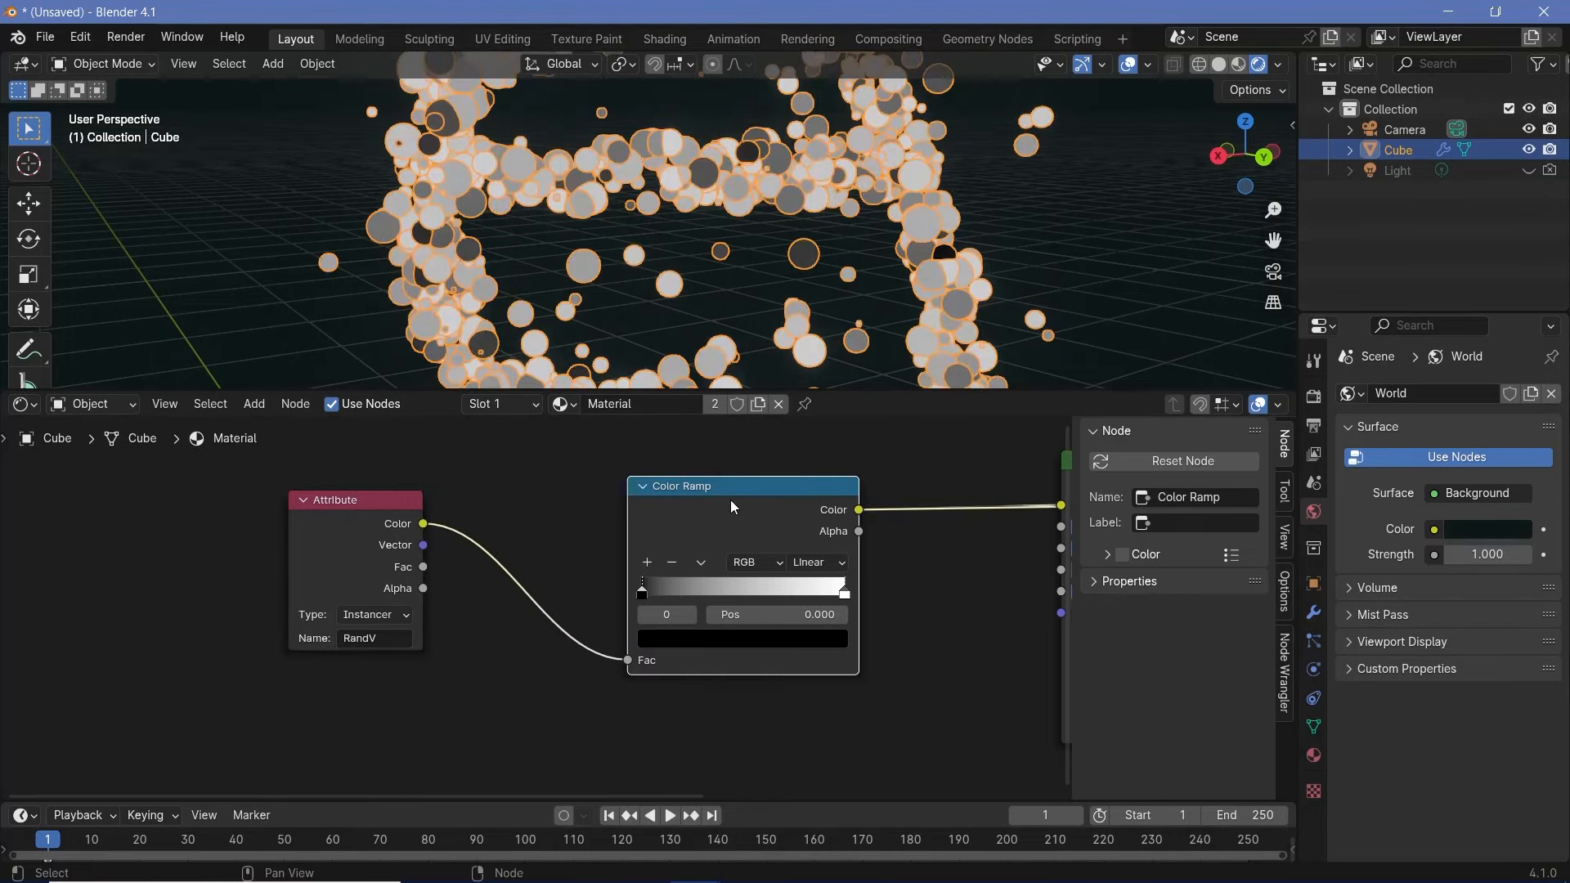
{"action": "middle_click_drag", "start_coordinate": [848, 223], "coordinate": [828, 325]}
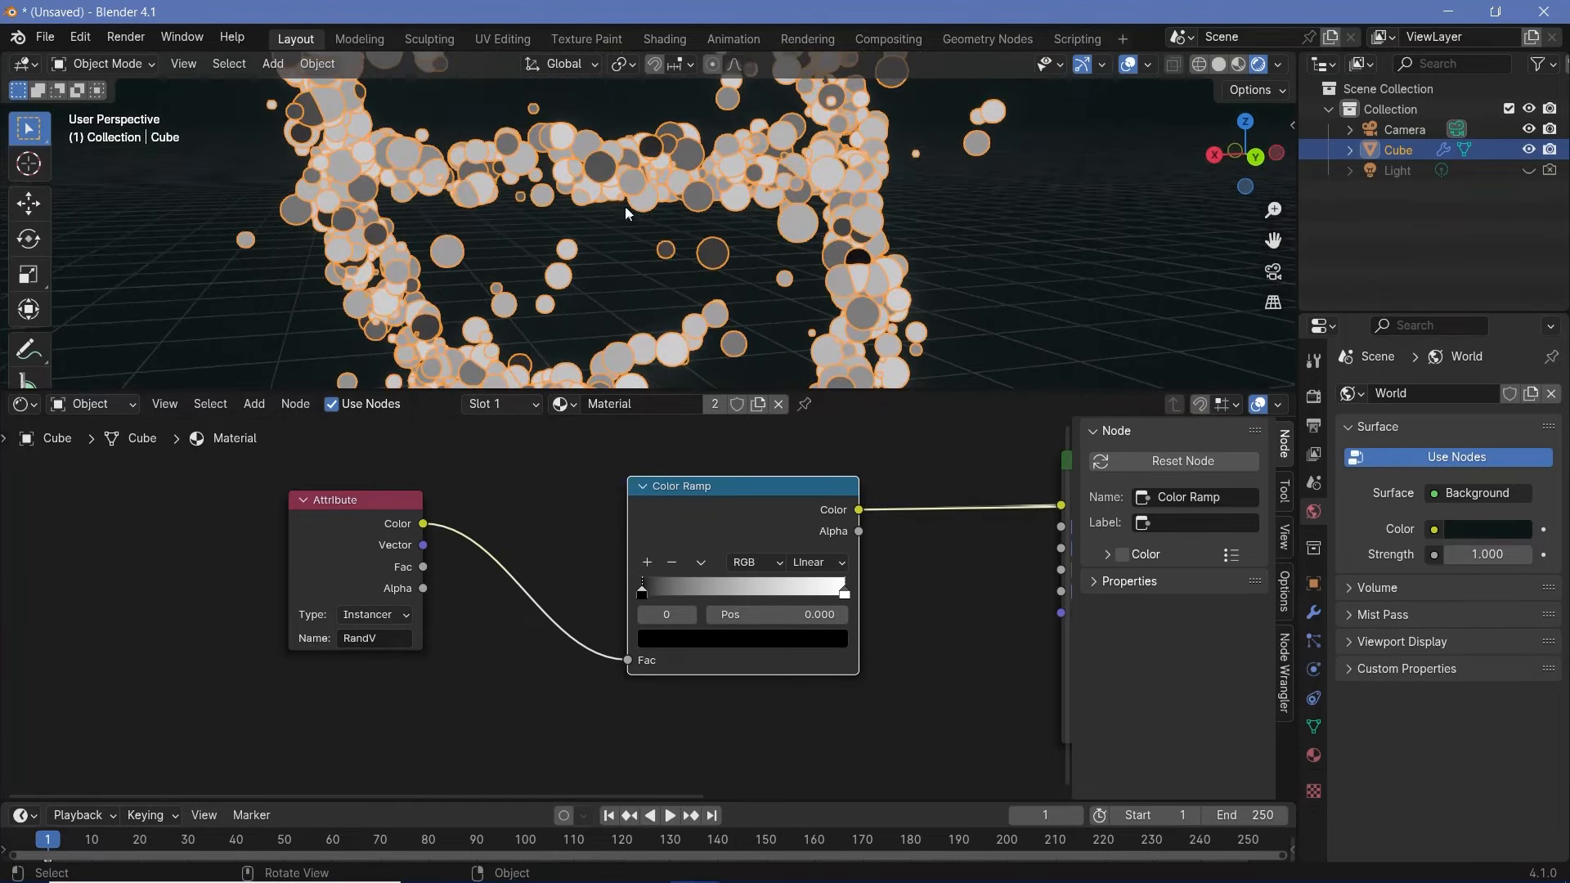
{"action": "left_click_drag", "start_coordinate": [634, 577], "coordinate": [700, 595]}
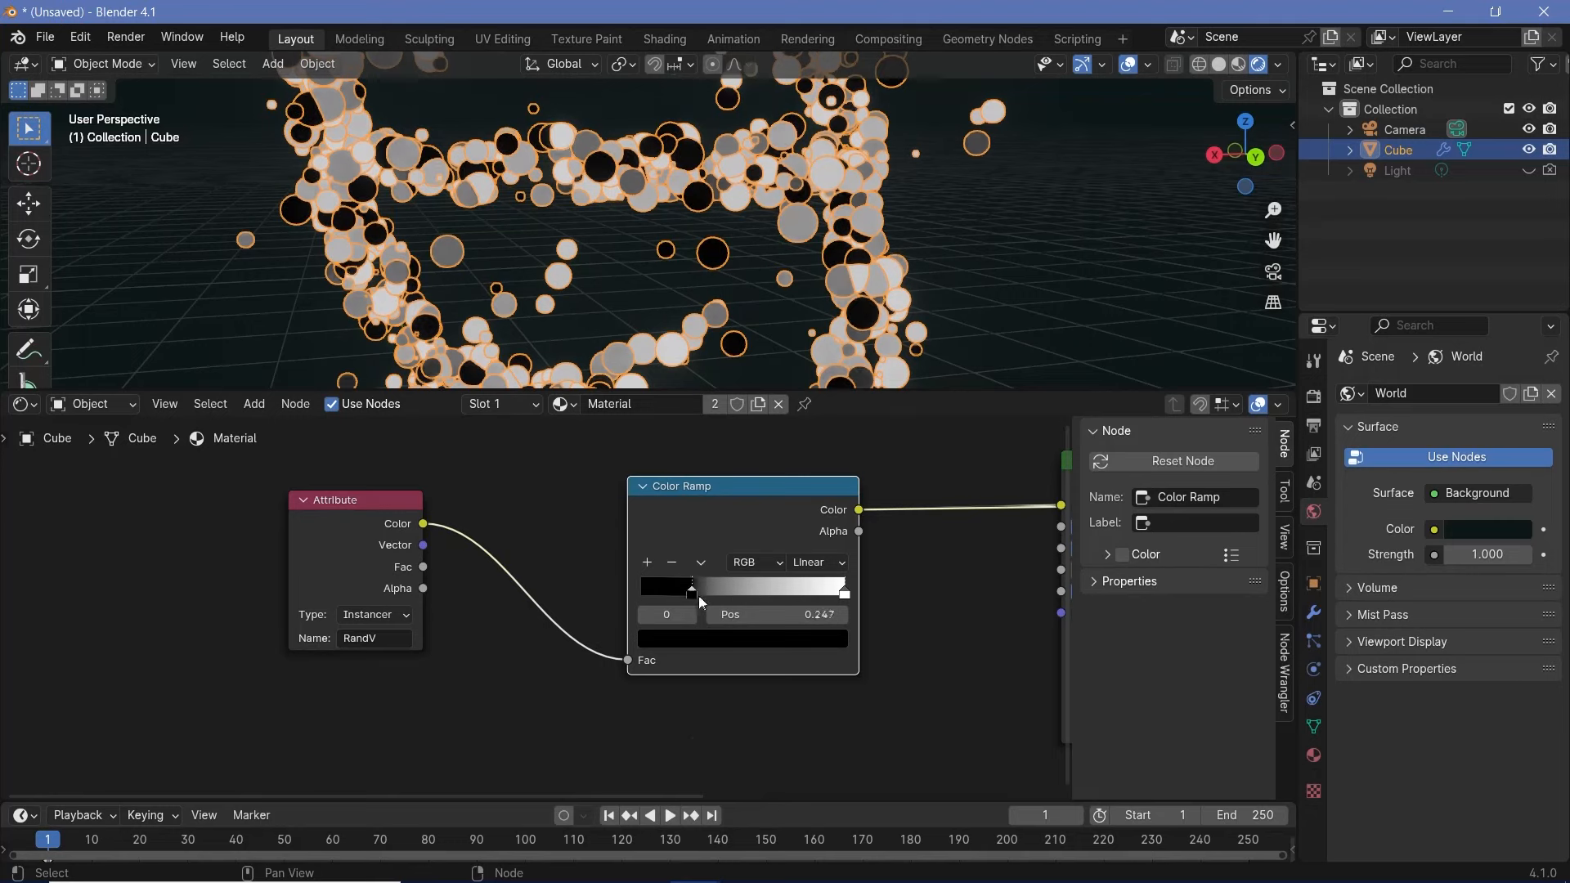
Step: Move the Color Ramp's white stop to about 0.709 and lighten the black stop's color to dark grey
{"action": "left_click_drag", "start_coordinate": [828, 591], "coordinate": [784, 595]}
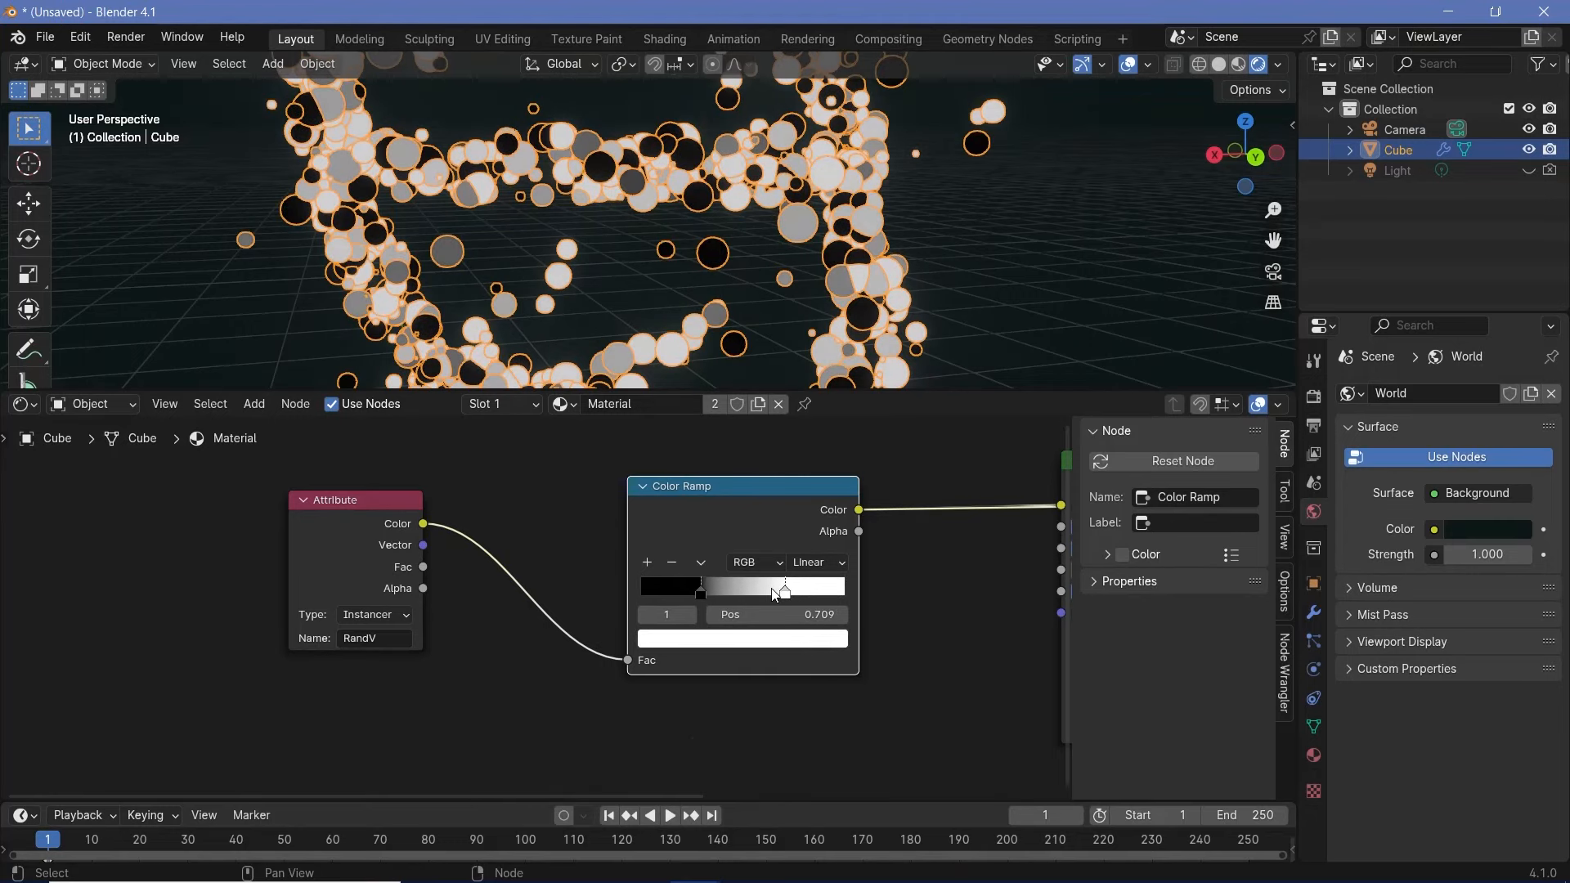
{"action": "left_click", "coordinate": [703, 592]}
{"action": "left_click", "coordinate": [699, 637]}
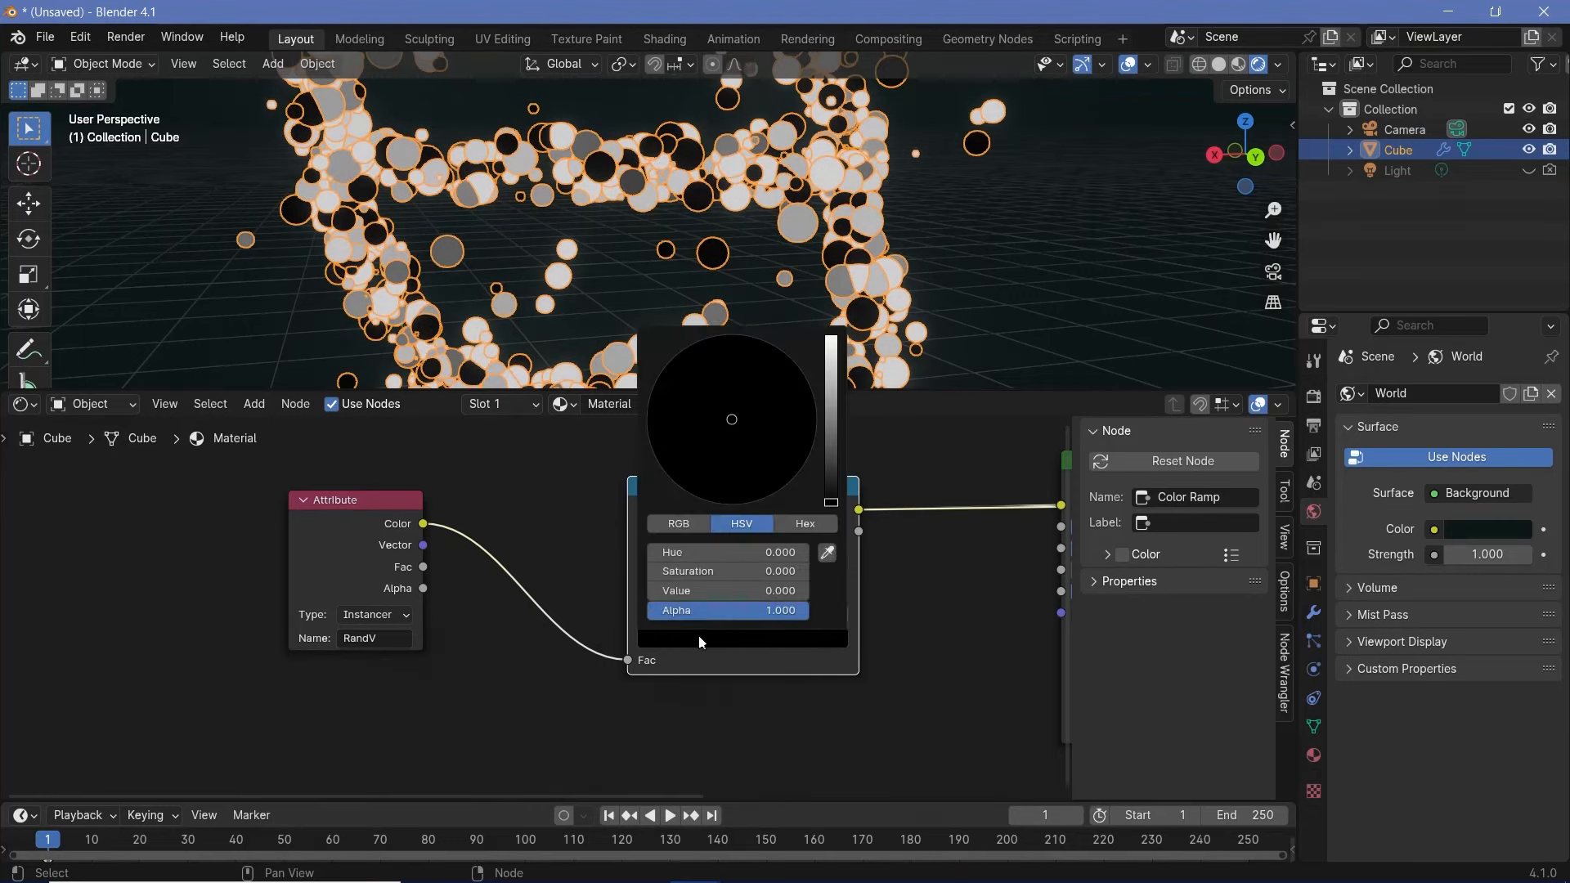
{"action": "left_click", "coordinate": [707, 590]}
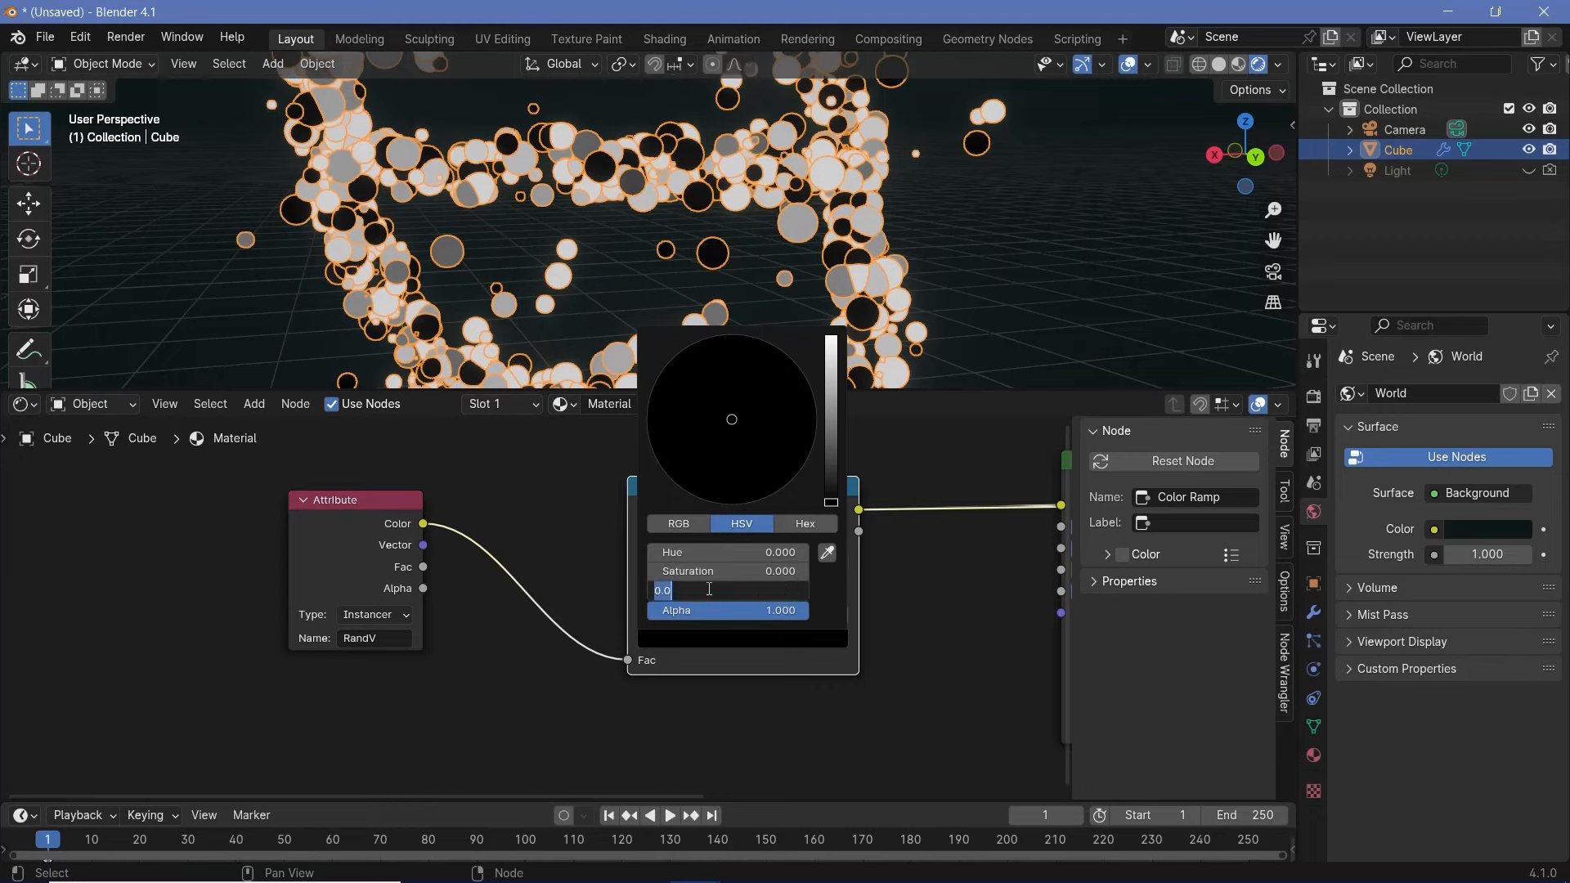
{"action": "type", "text": "0.291"}
{"action": "key", "text": "Return"}
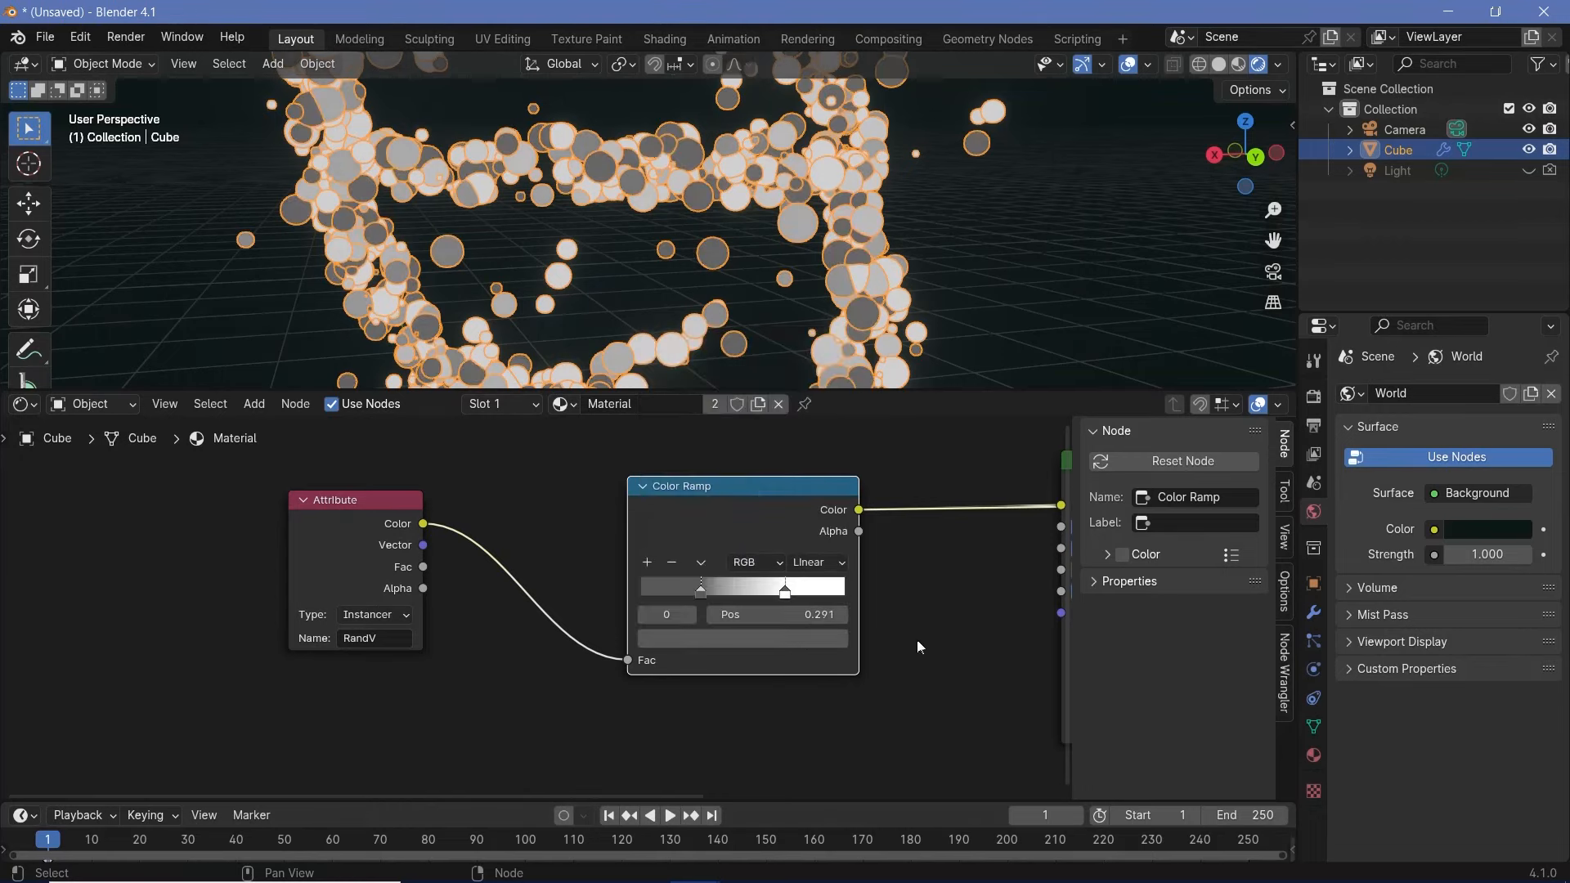
Step: Set the Value of the Color Ramp's white stop color to 0.8
{"action": "left_click", "coordinate": [784, 593]}
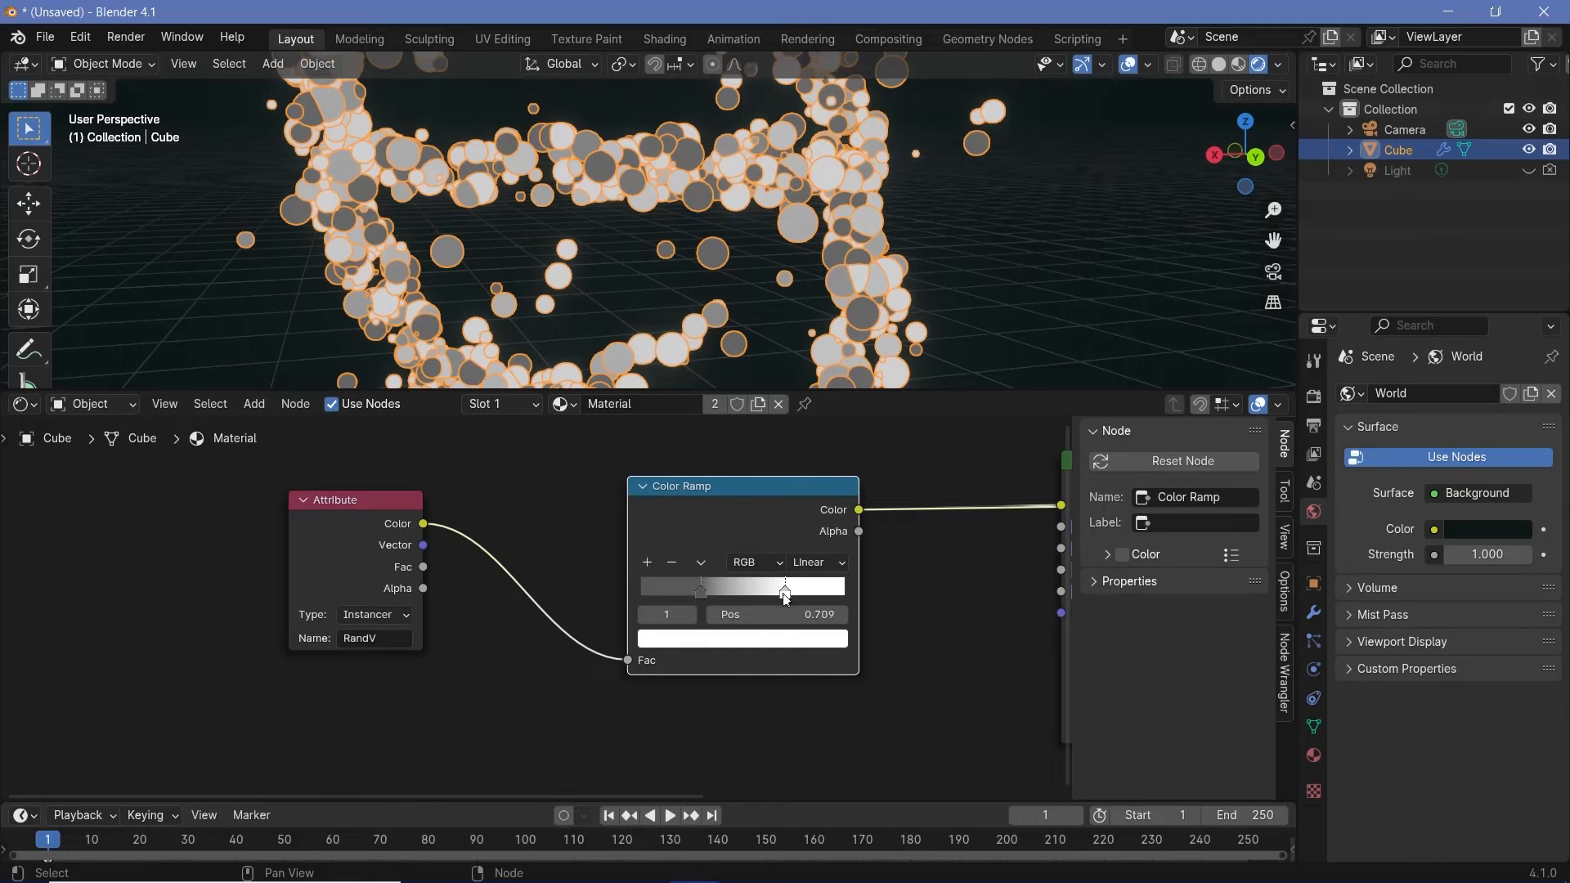
{"action": "left_click", "coordinate": [766, 640]}
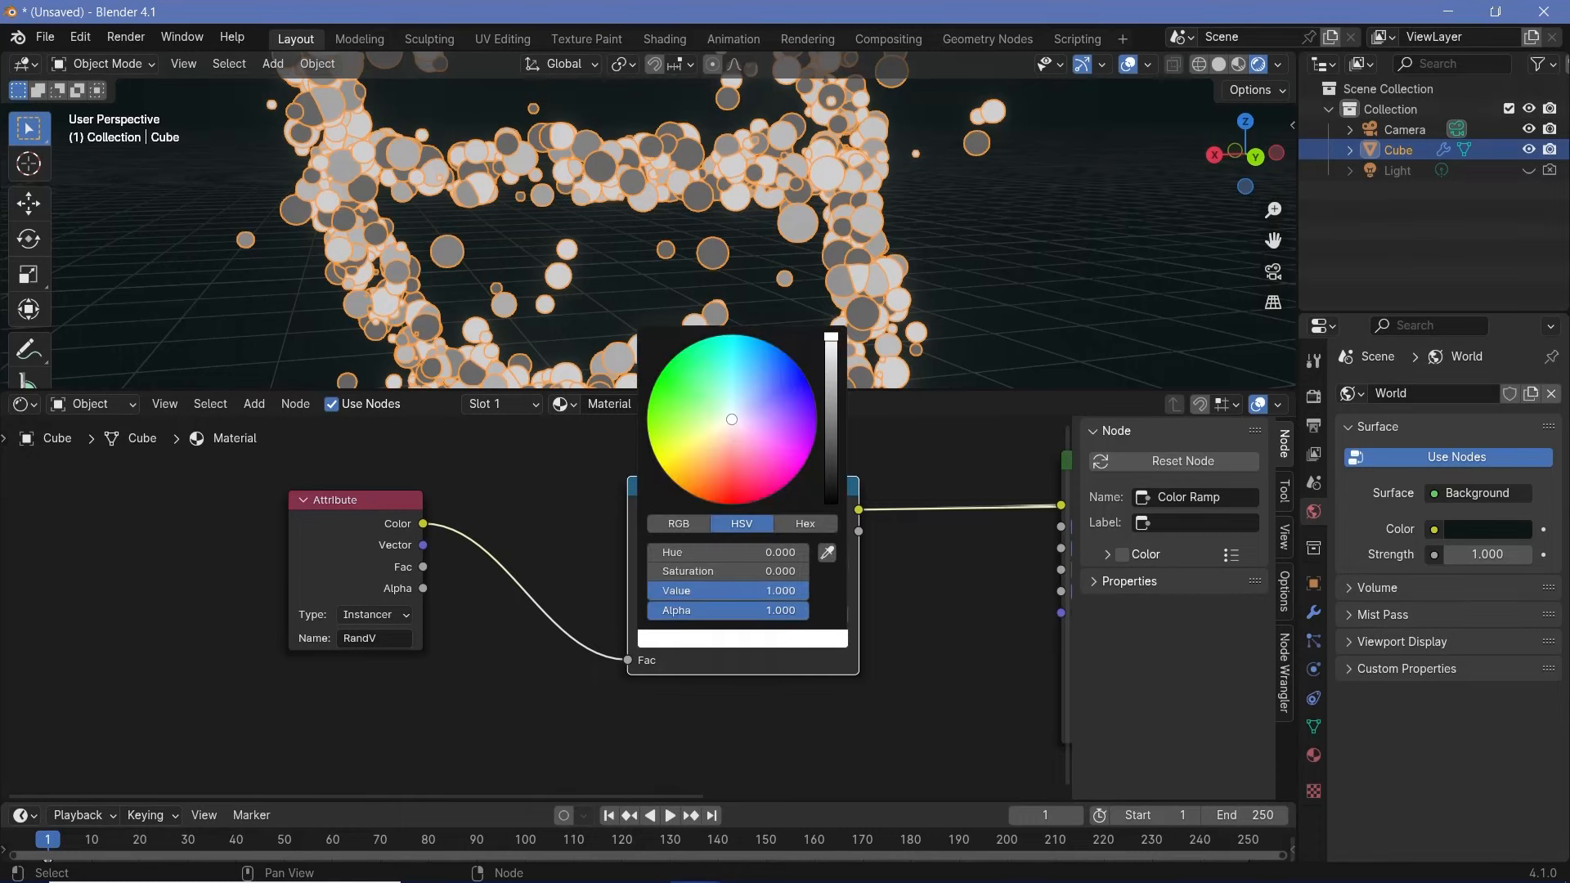
{"action": "left_click", "coordinate": [746, 596]}
{"action": "type", "text": "0.8"}
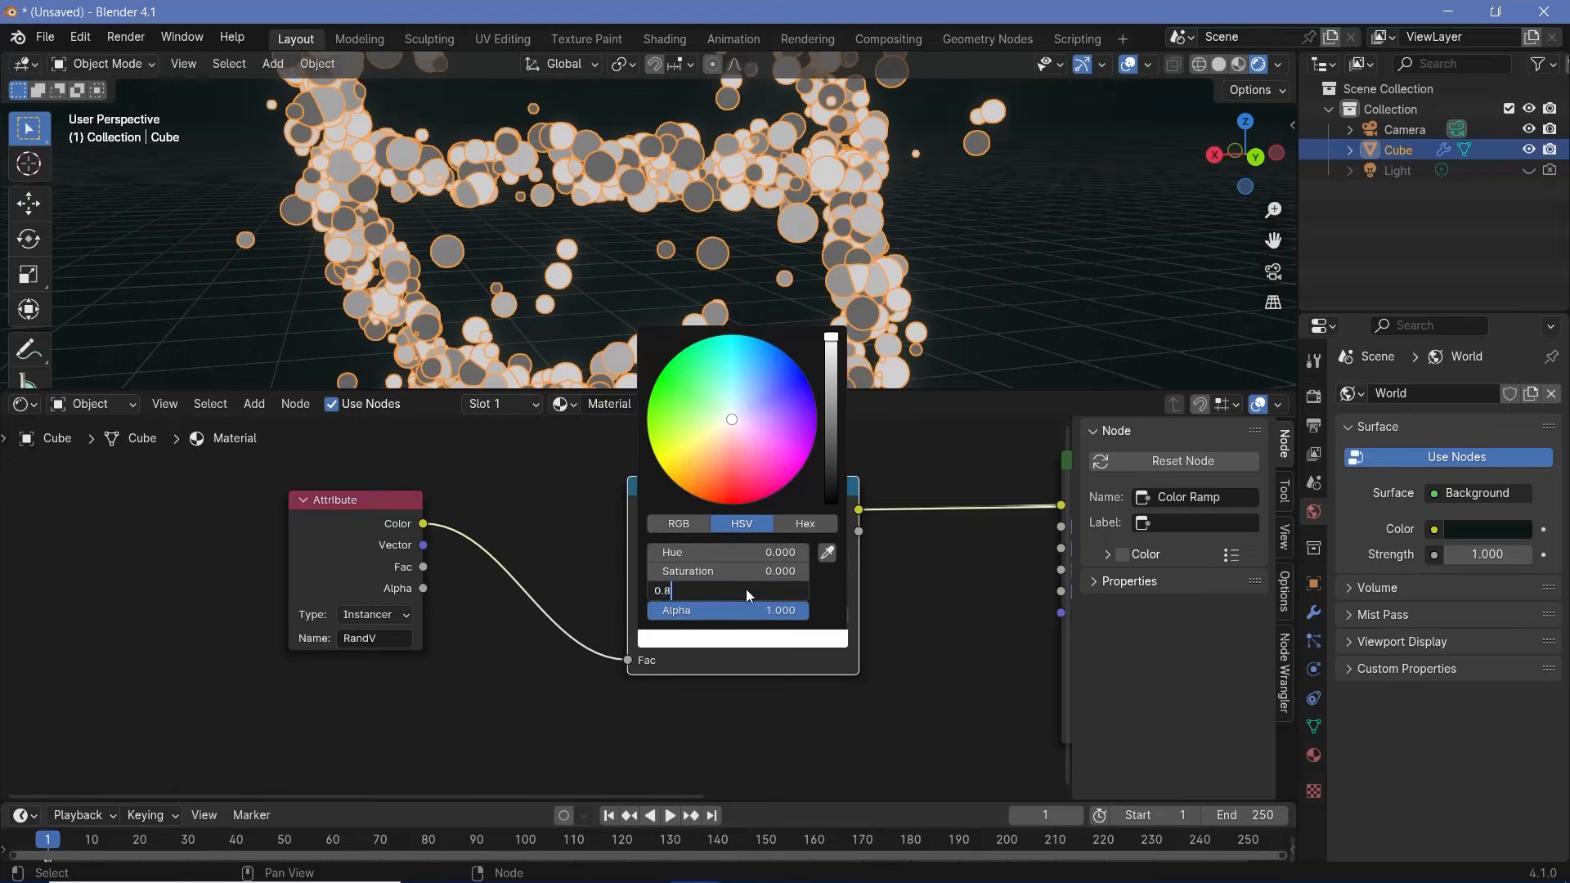
{"action": "key", "text": "Return"}
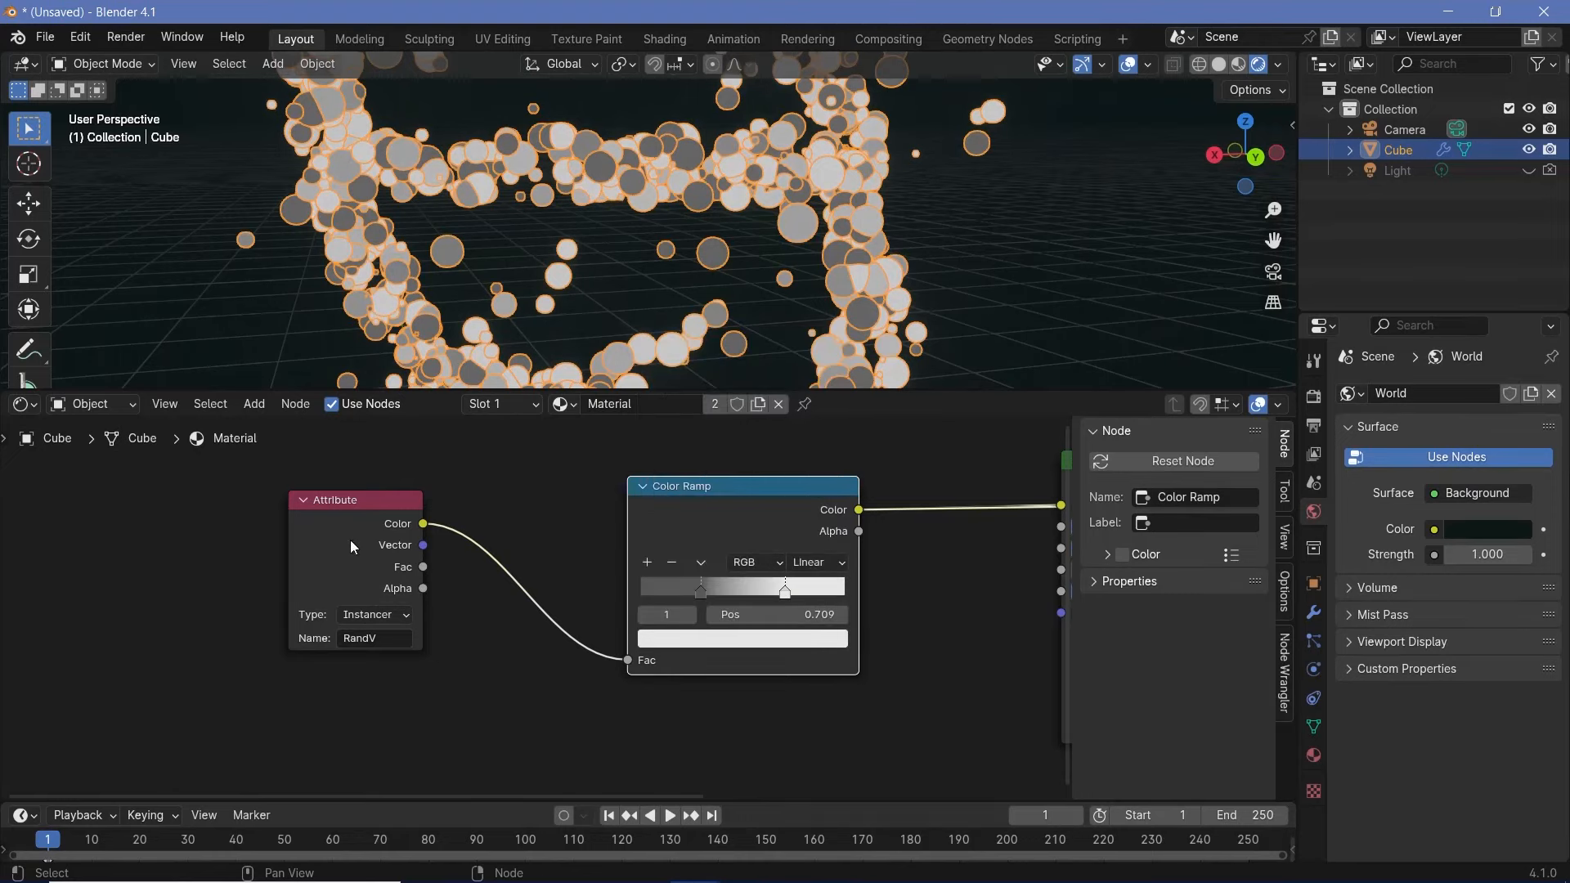
Step: Insert a White Noise Texture node between the Attribute node and the Color Ramp
{"action": "left_click_drag", "start_coordinate": [351, 539], "coordinate": [292, 536]}
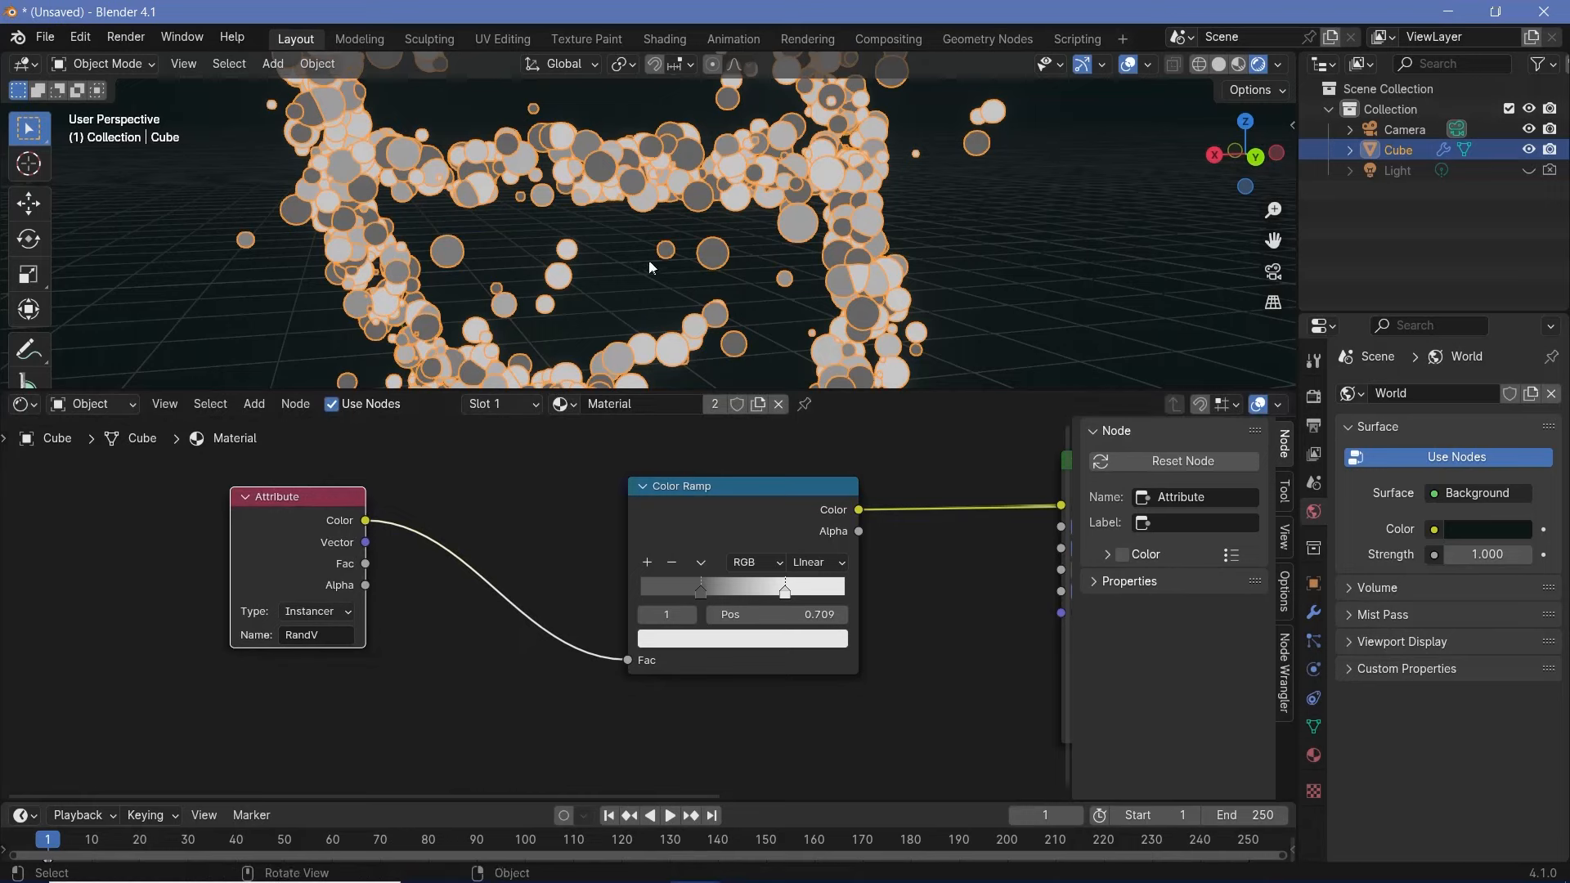
{"action": "middle_click_drag", "start_coordinate": [474, 600], "coordinate": [501, 577]}
{"action": "key", "text": "shift+a"}
{"action": "left_click", "coordinate": [500, 583]}
{"action": "type", "text": "white"}
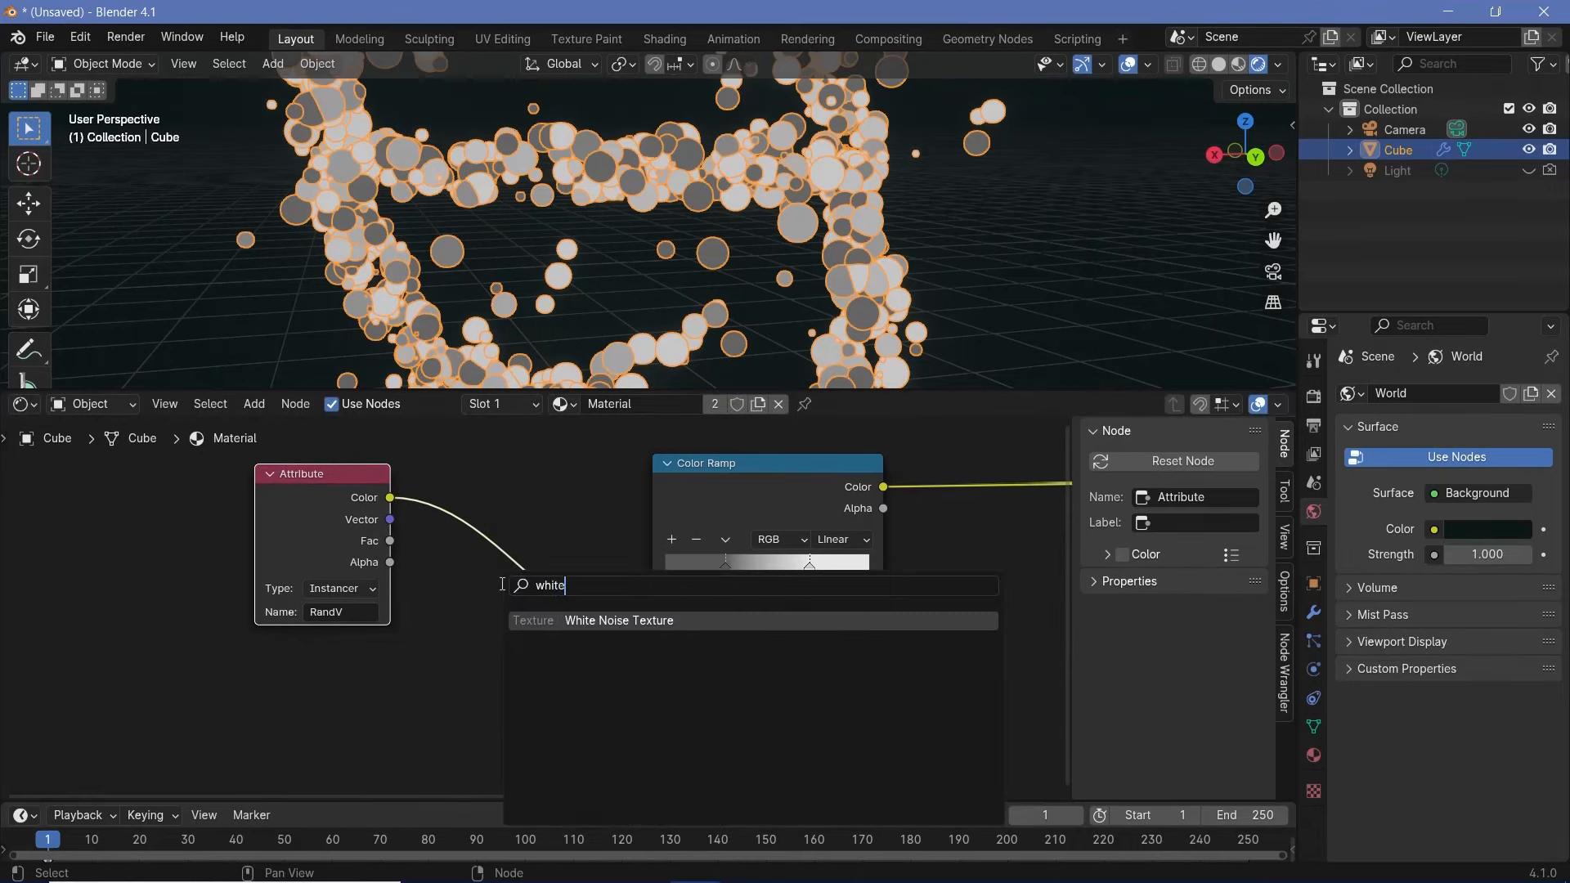
{"action": "left_click", "coordinate": [608, 621]}
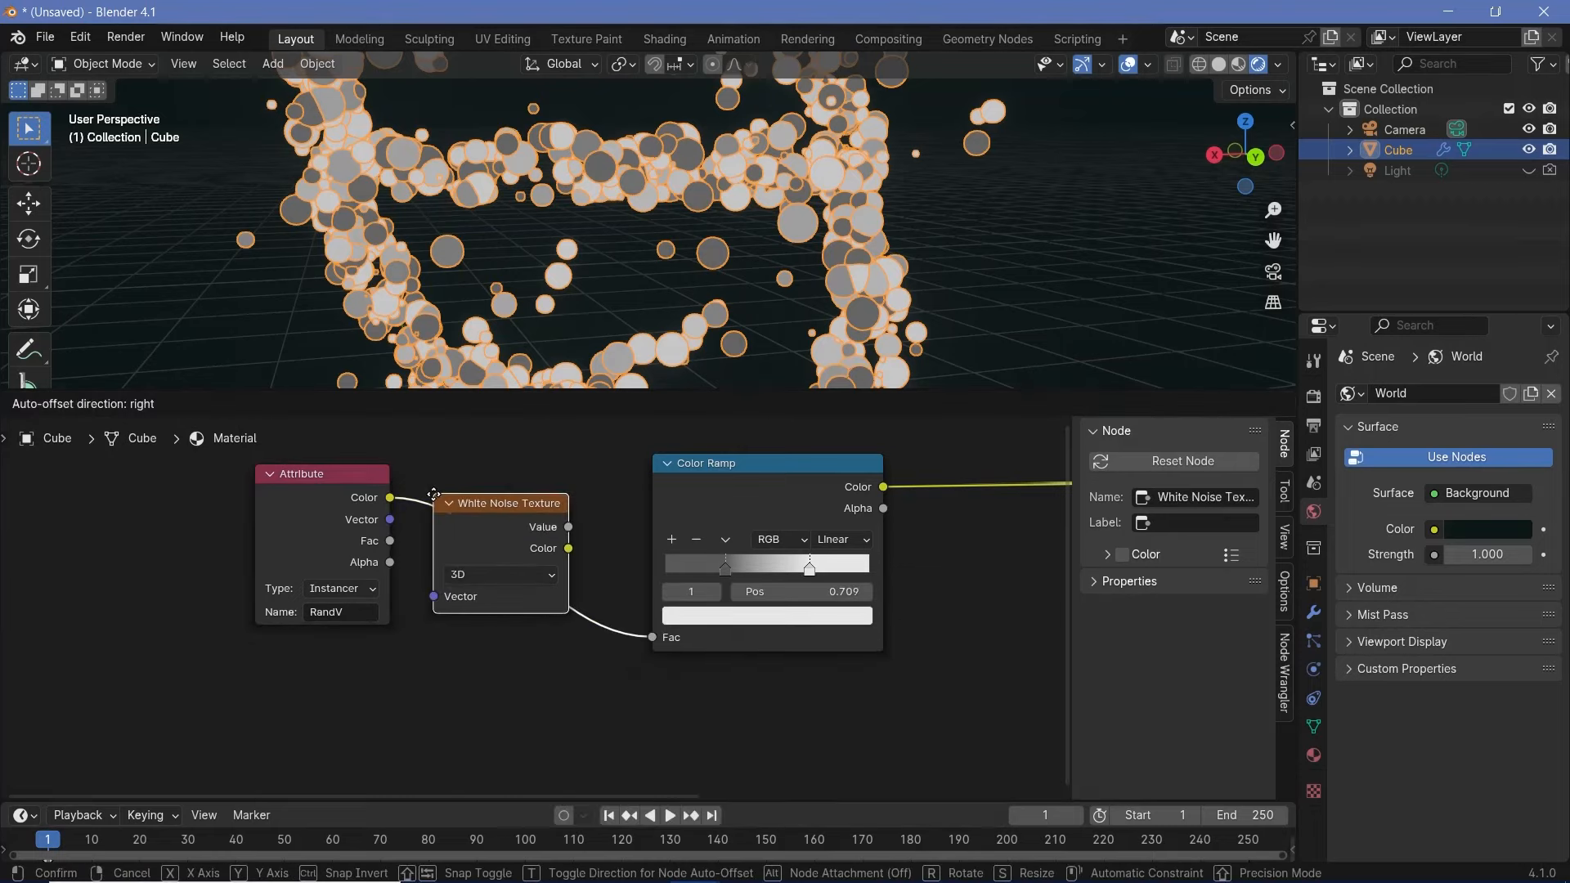
{"action": "left_click", "coordinate": [466, 503]}
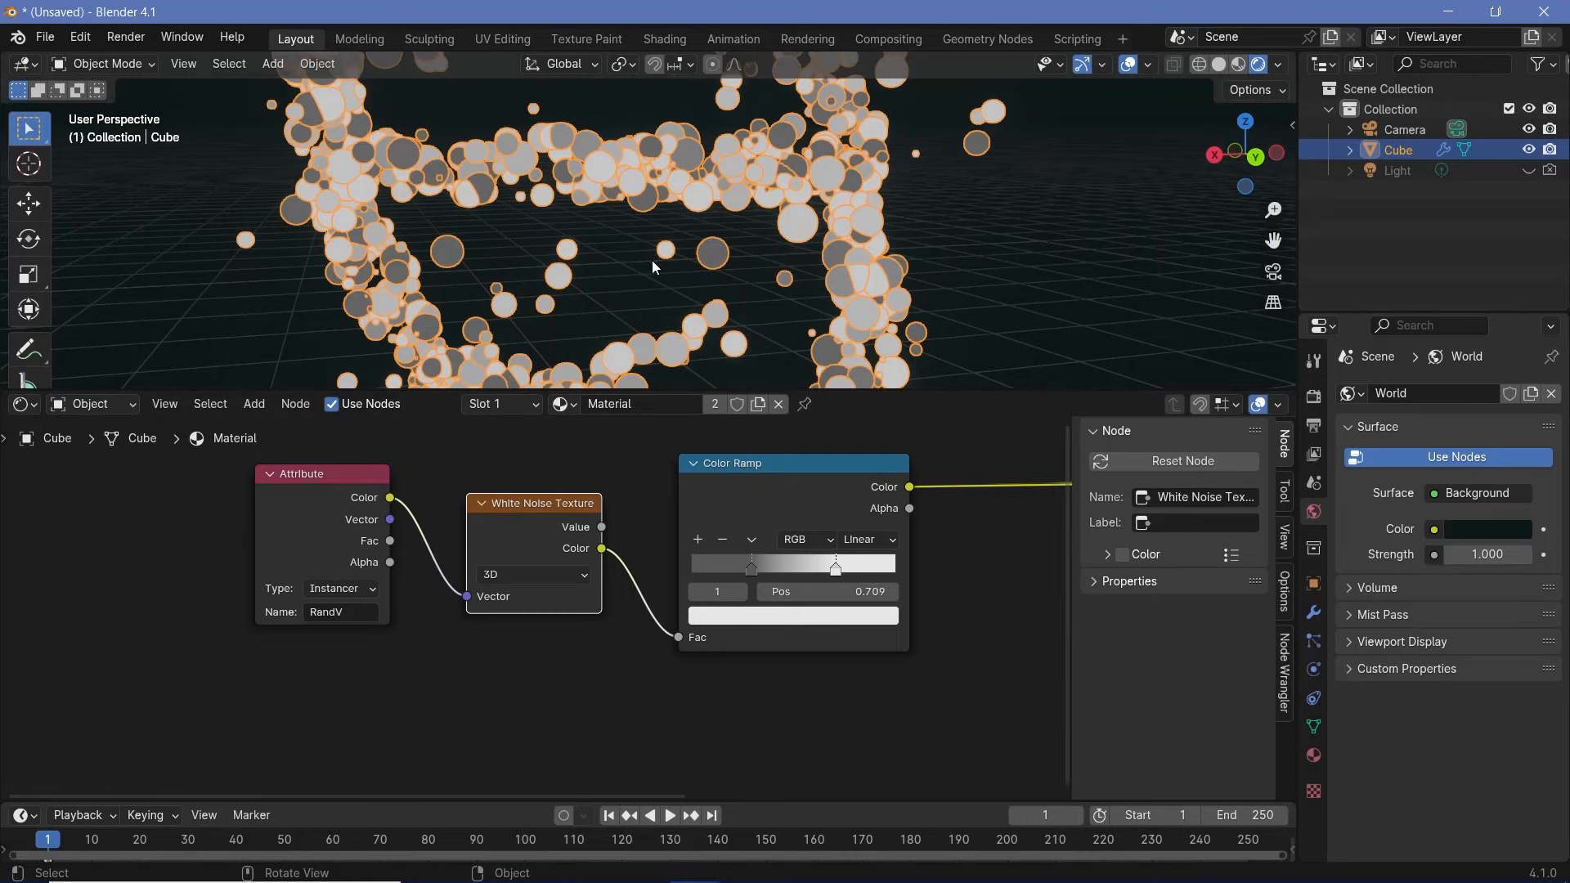
Step: Move the Attribute node below the White Noise Texture and mute the White Noise Texture node
{"action": "left_click_drag", "start_coordinate": [367, 512], "coordinate": [296, 630]}
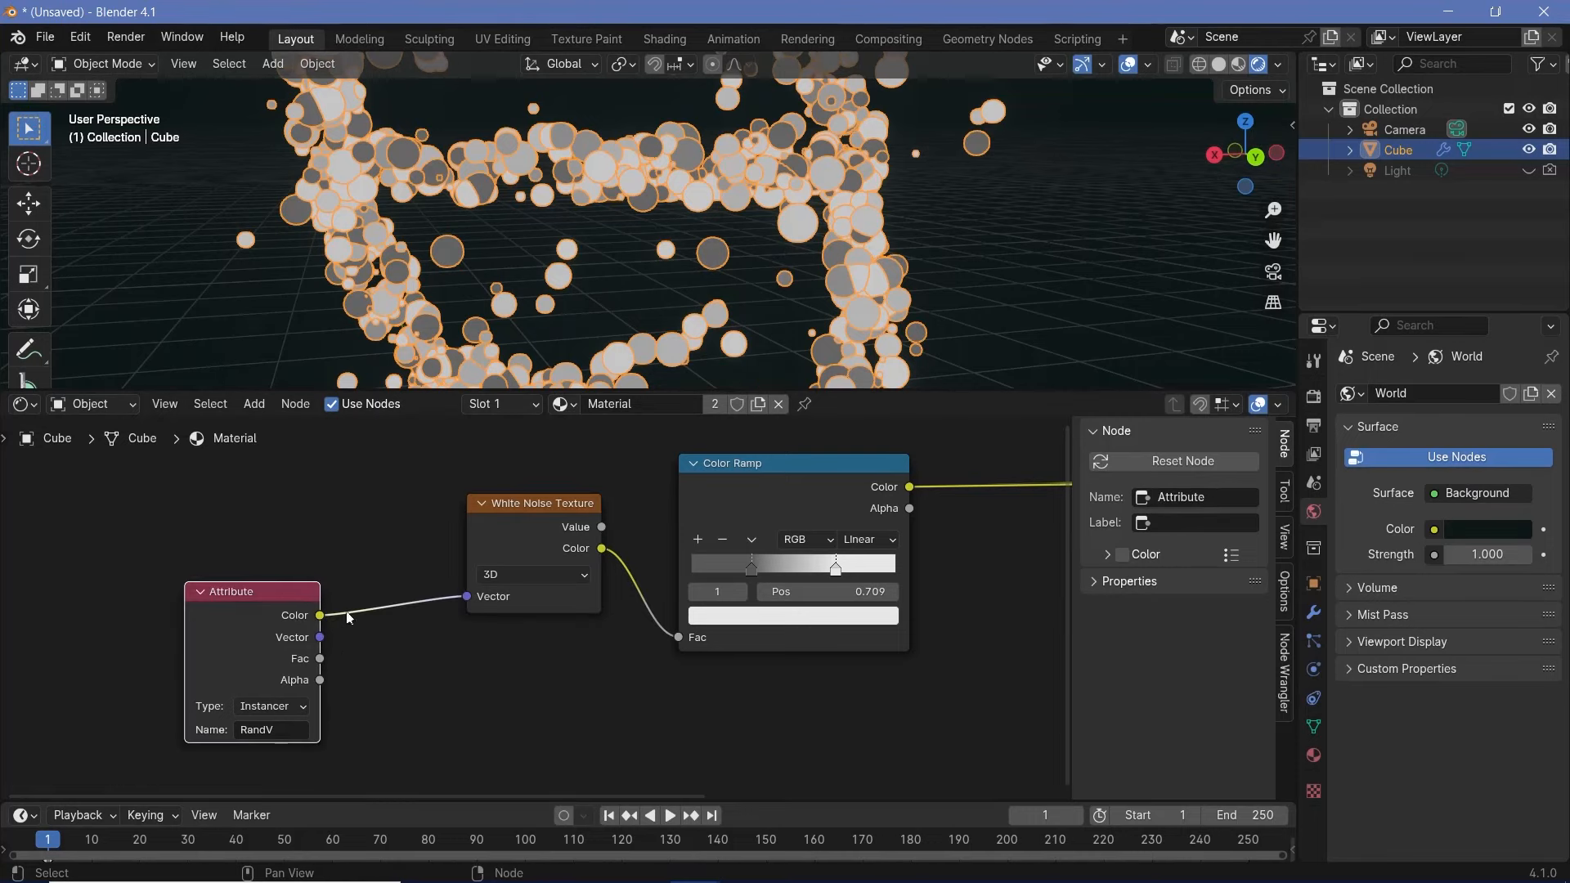
{"action": "middle_click_drag", "start_coordinate": [782, 760], "coordinate": [415, 633]}
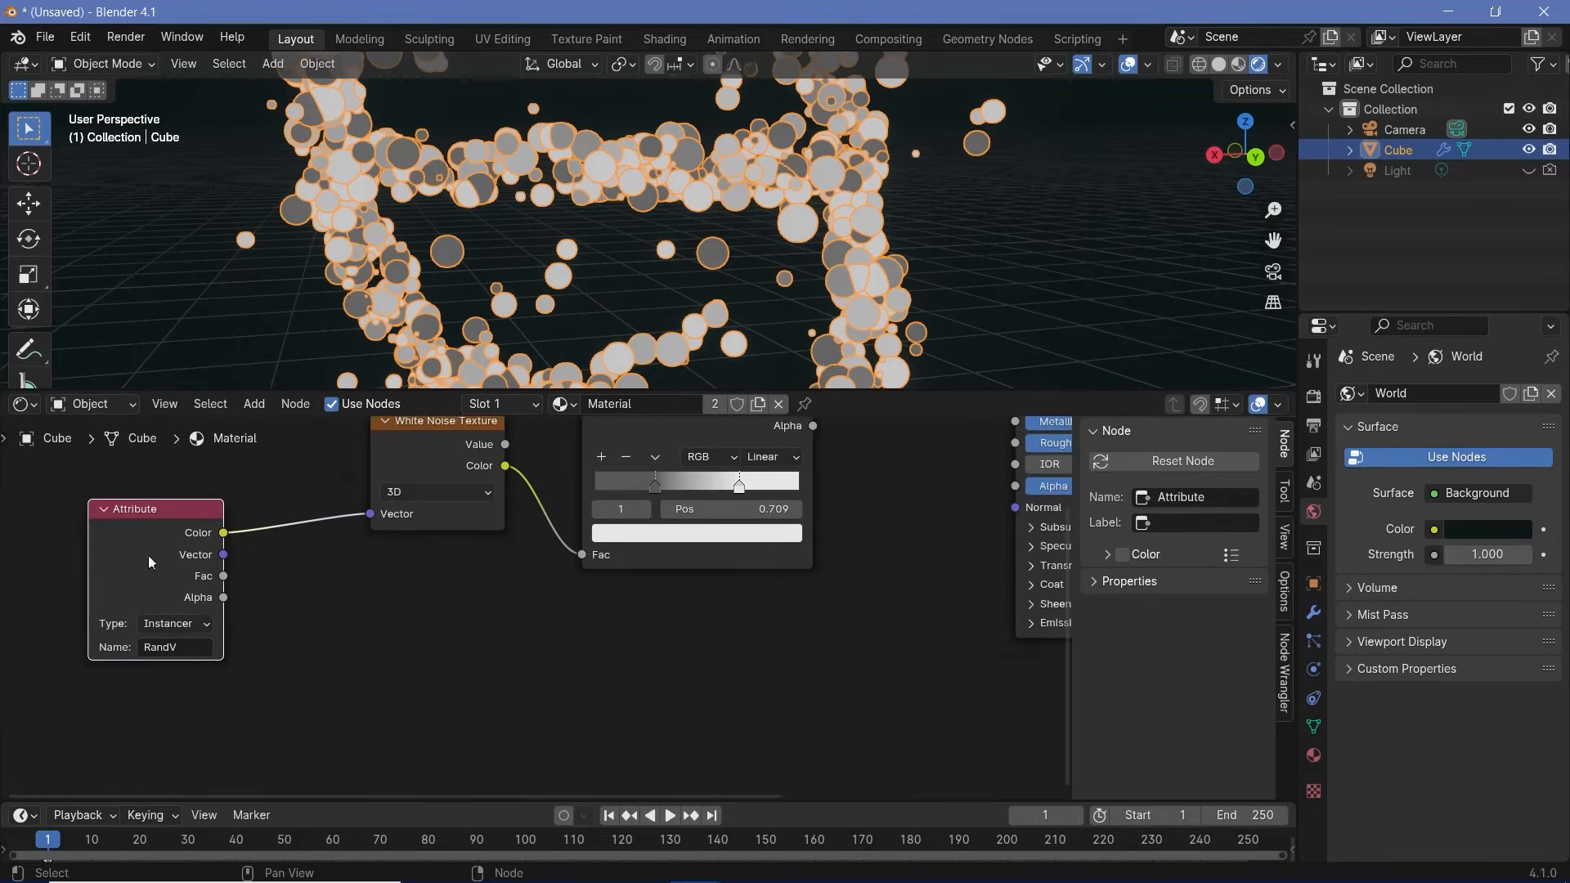
{"action": "left_click_drag", "start_coordinate": [148, 556], "coordinate": [429, 700]}
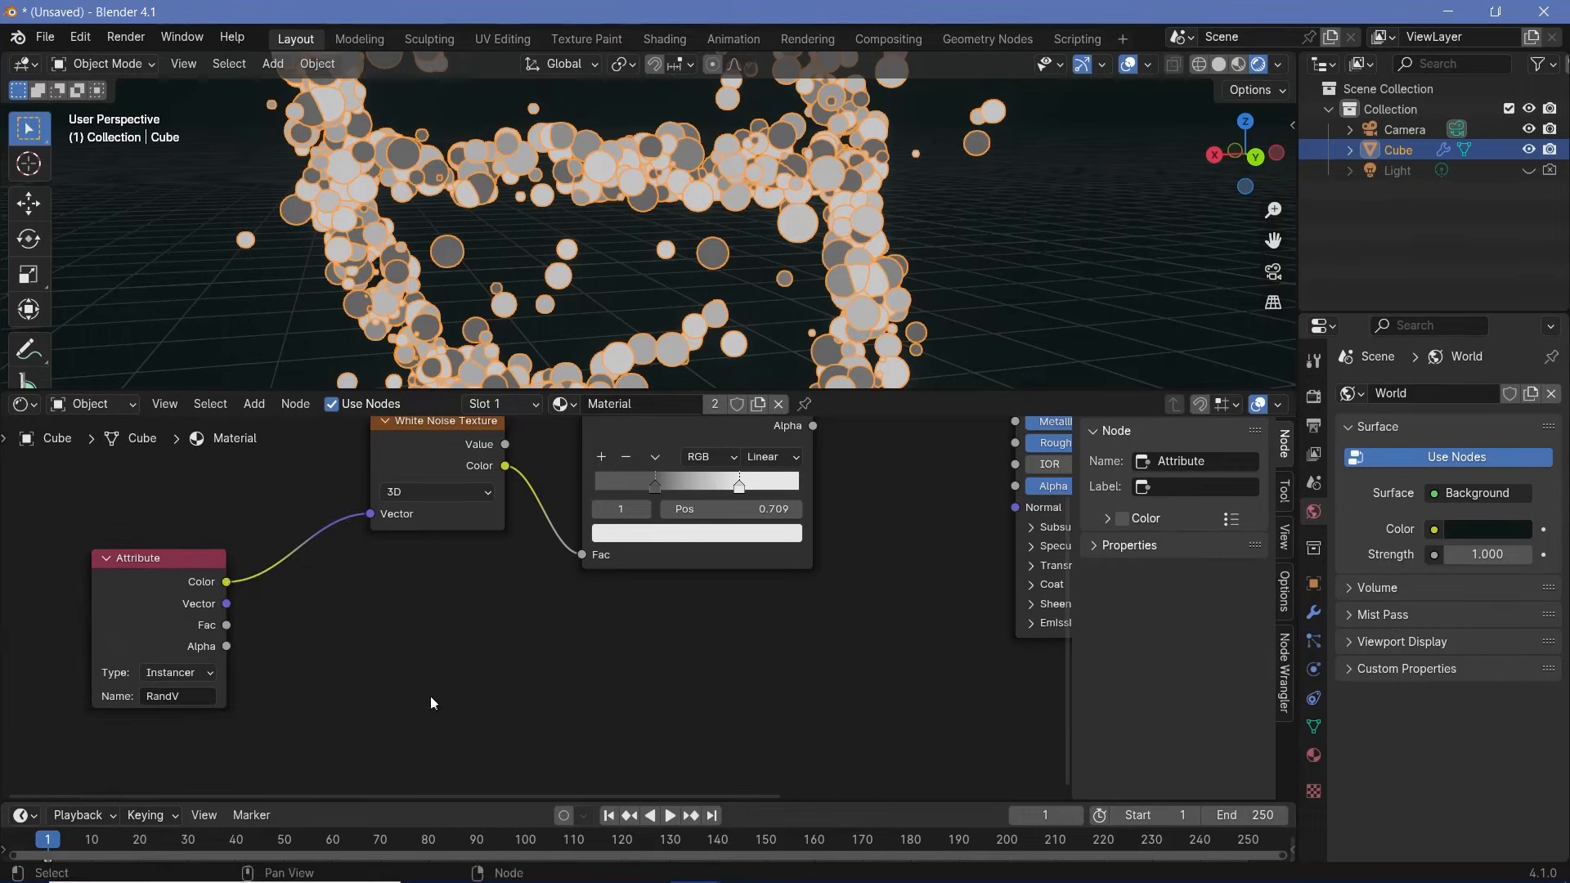
{"action": "left_click", "coordinate": [442, 478]}
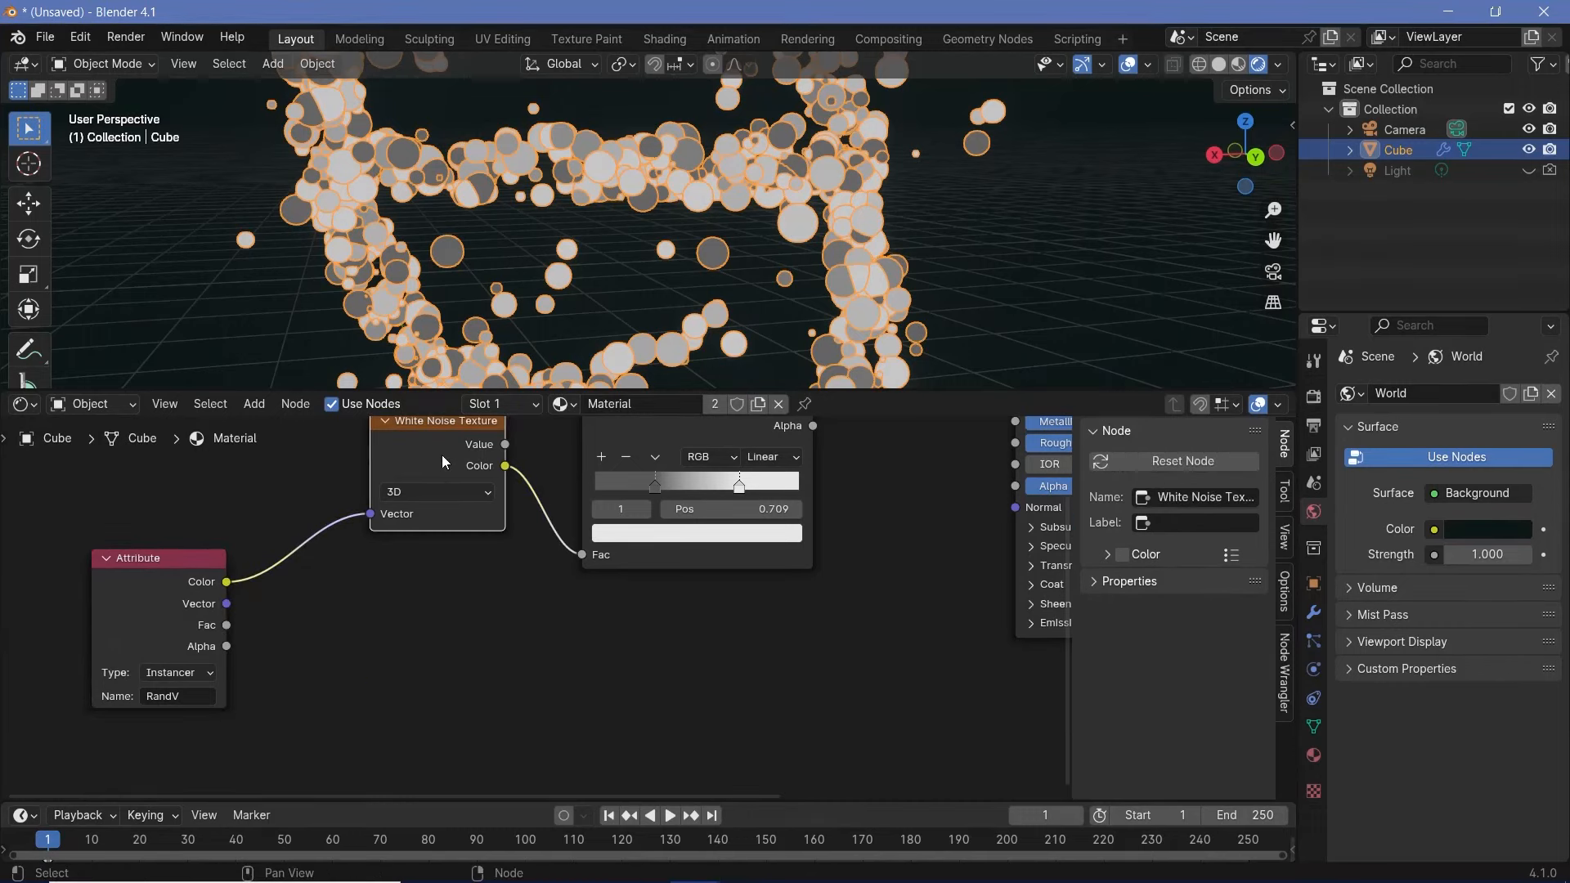
{"action": "key", "text": "m"}
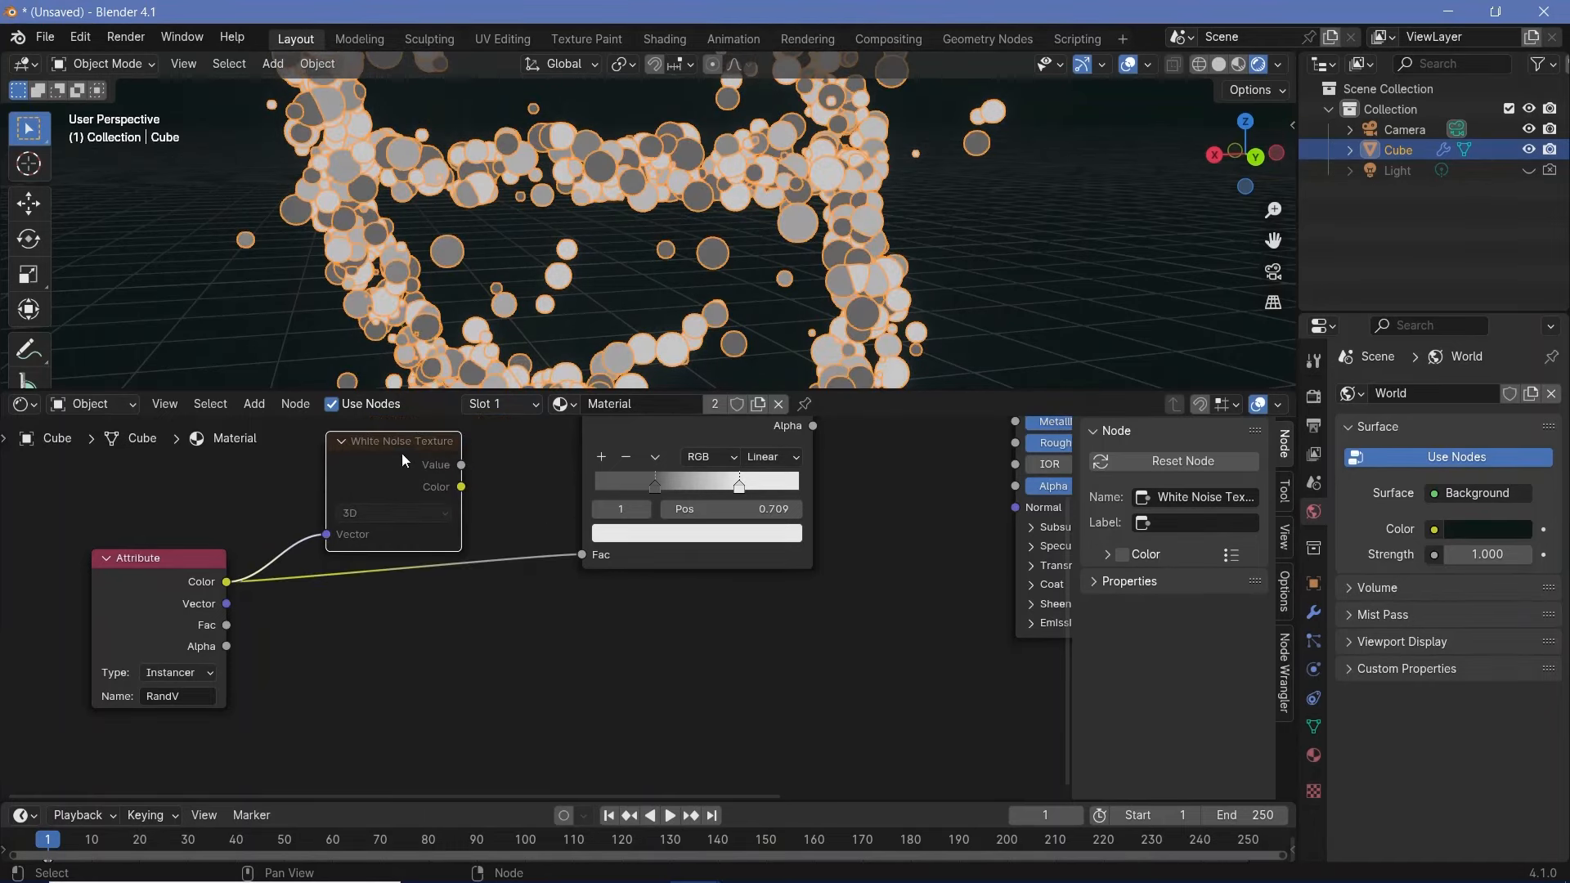
Step: Add a Layer Weight node below the Color Ramp
{"action": "scroll", "coordinate": [822, 597], "scroll_direction": "down", "scroll_amount": 1}
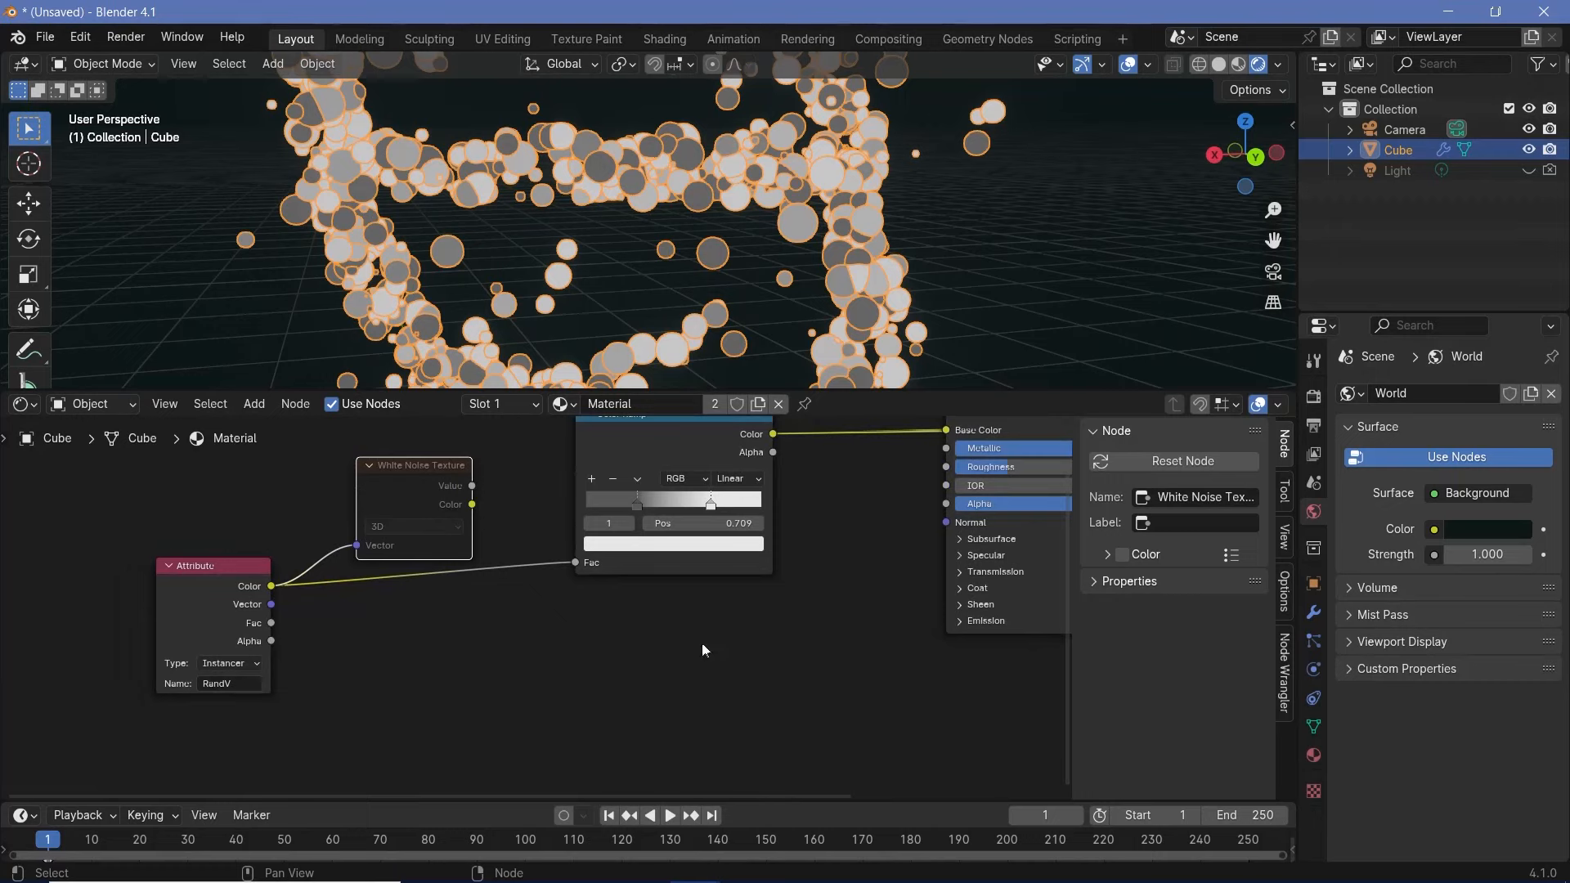
{"action": "middle_click_drag", "start_coordinate": [639, 644], "coordinate": [614, 636]}
{"action": "key", "text": "shift+a"}
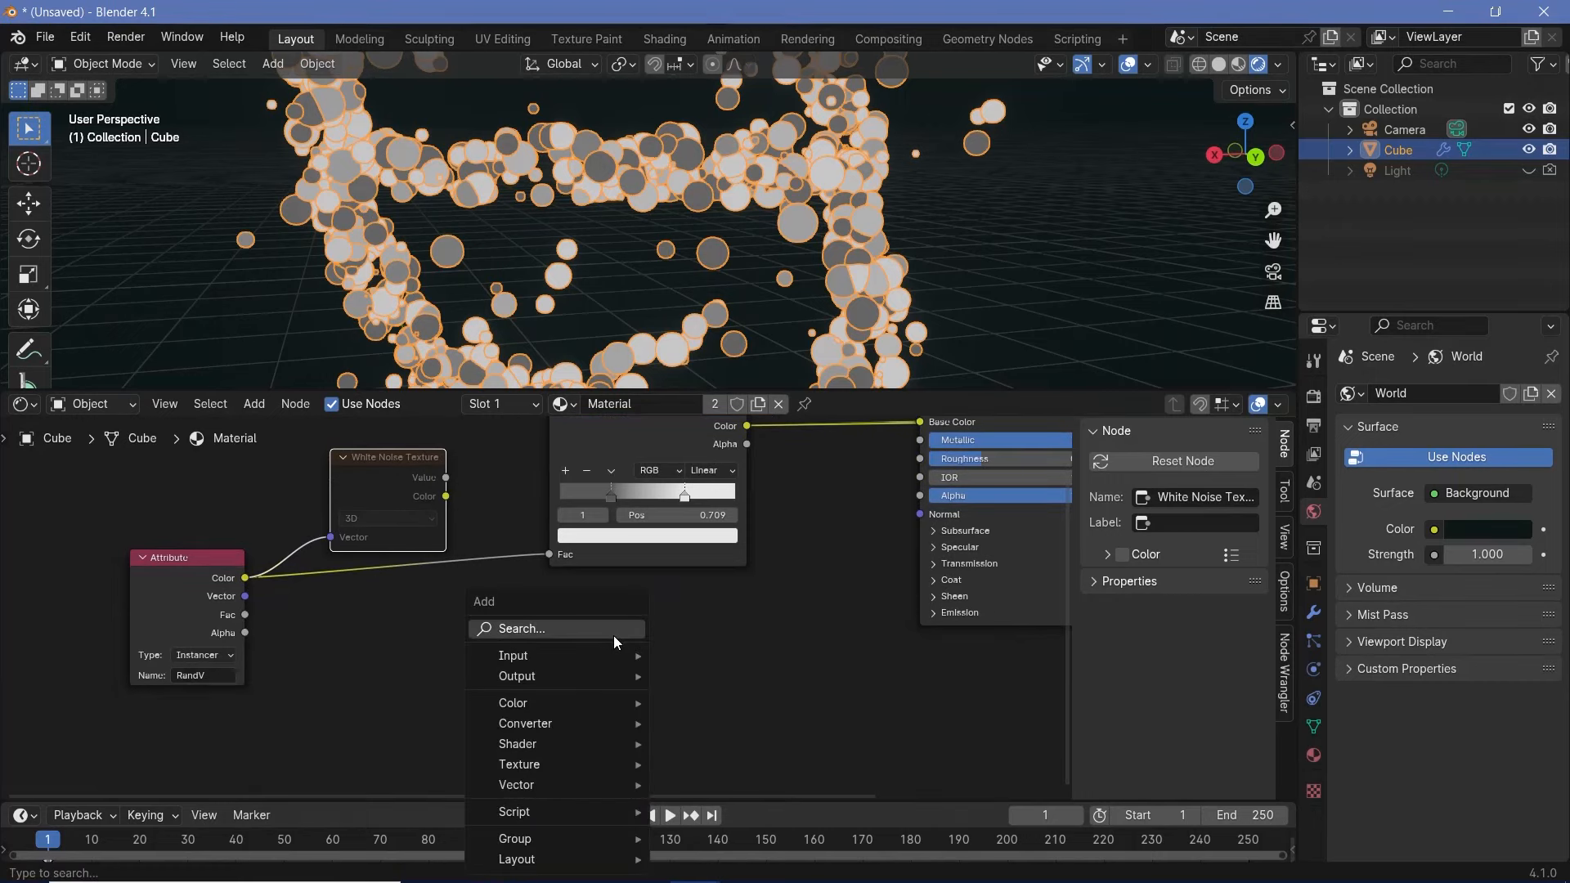
{"action": "type", "text": "lay"}
{"action": "key", "text": "shift+a"}
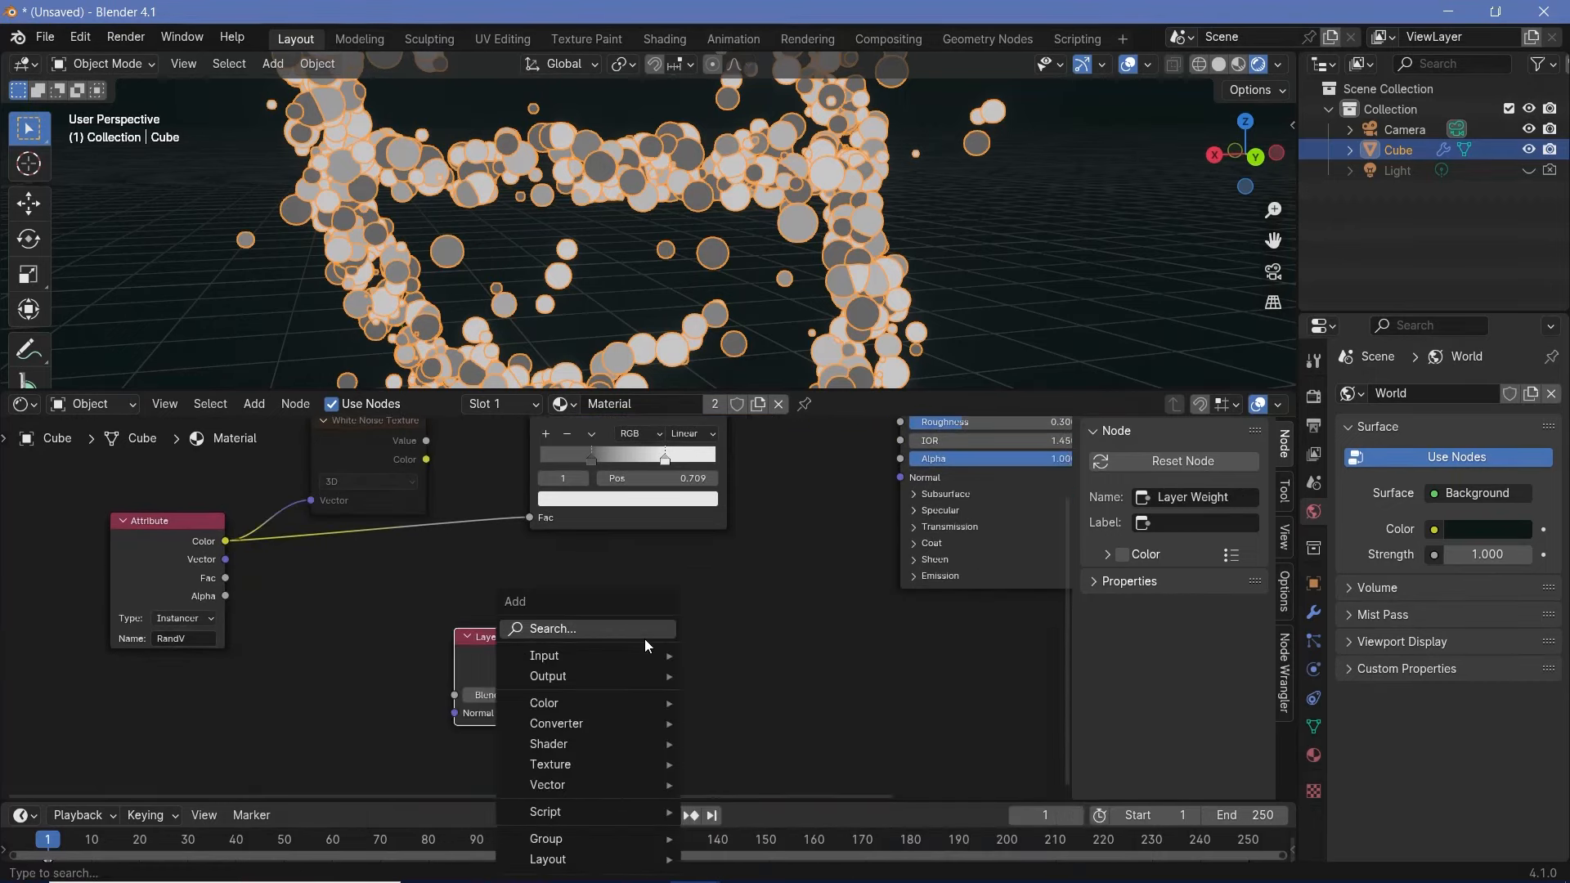
{"action": "right_click", "coordinate": [833, 559]}
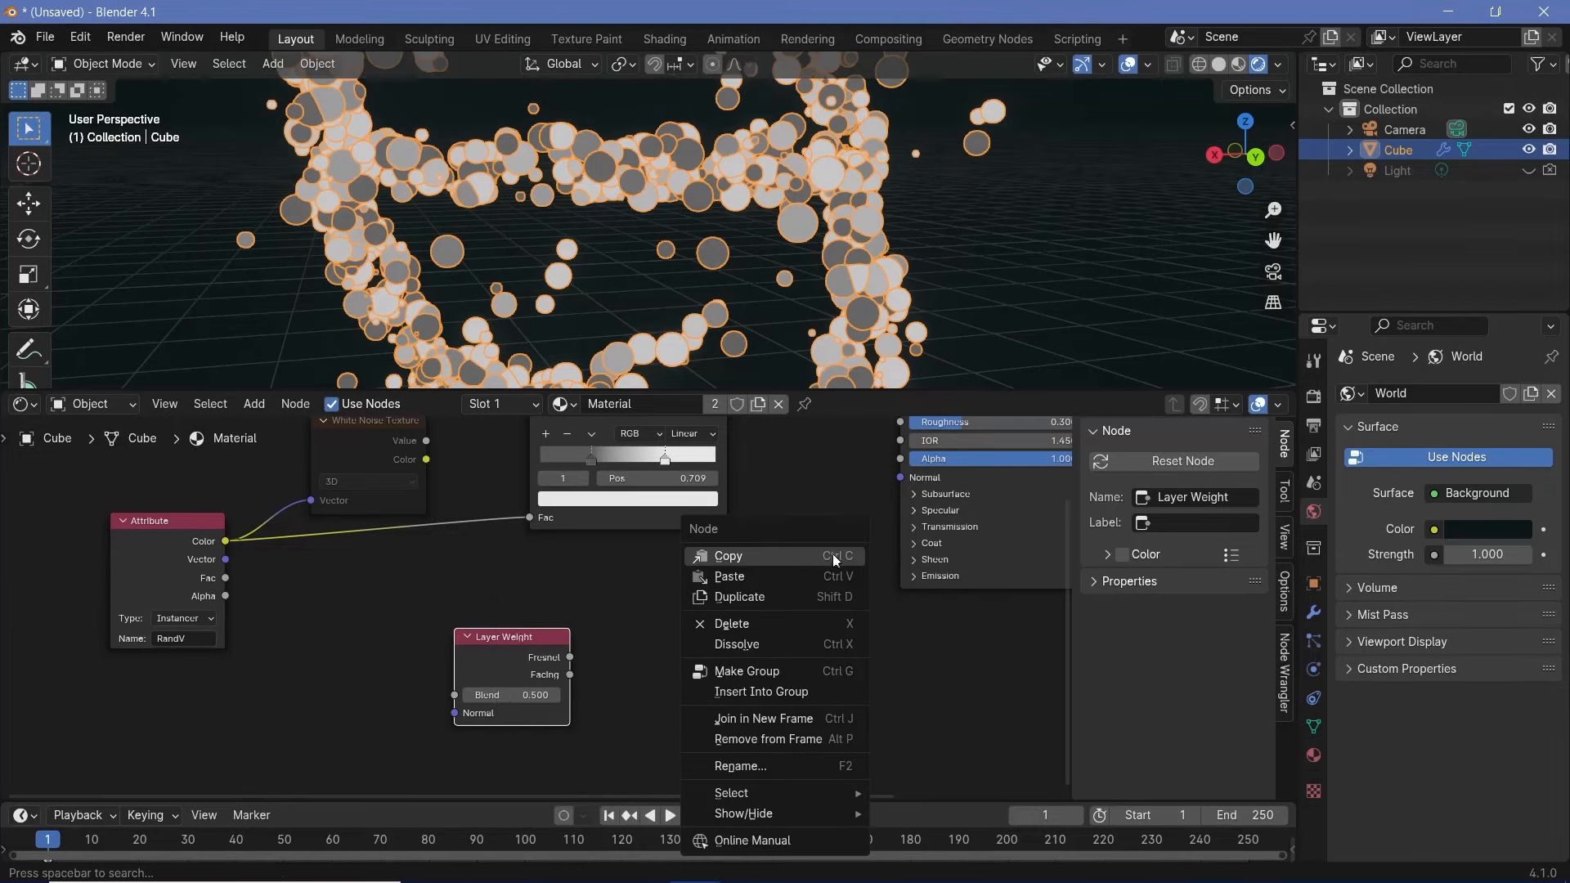
Step: Duplicate the Color Ramp beside the Layer Weight node and connect Layer Weight's Facing to the copy's Fac
{"action": "middle_click_drag", "start_coordinate": [807, 510], "coordinate": [807, 623]}
{"action": "left_click", "coordinate": [642, 499]}
{"action": "key", "text": "shift+d"}
{"action": "left_click", "coordinate": [698, 723]}
{"action": "middle_click_drag", "start_coordinate": [652, 709], "coordinate": [655, 592]}
{"action": "left_click_drag", "start_coordinate": [576, 673], "coordinate": [596, 727]}
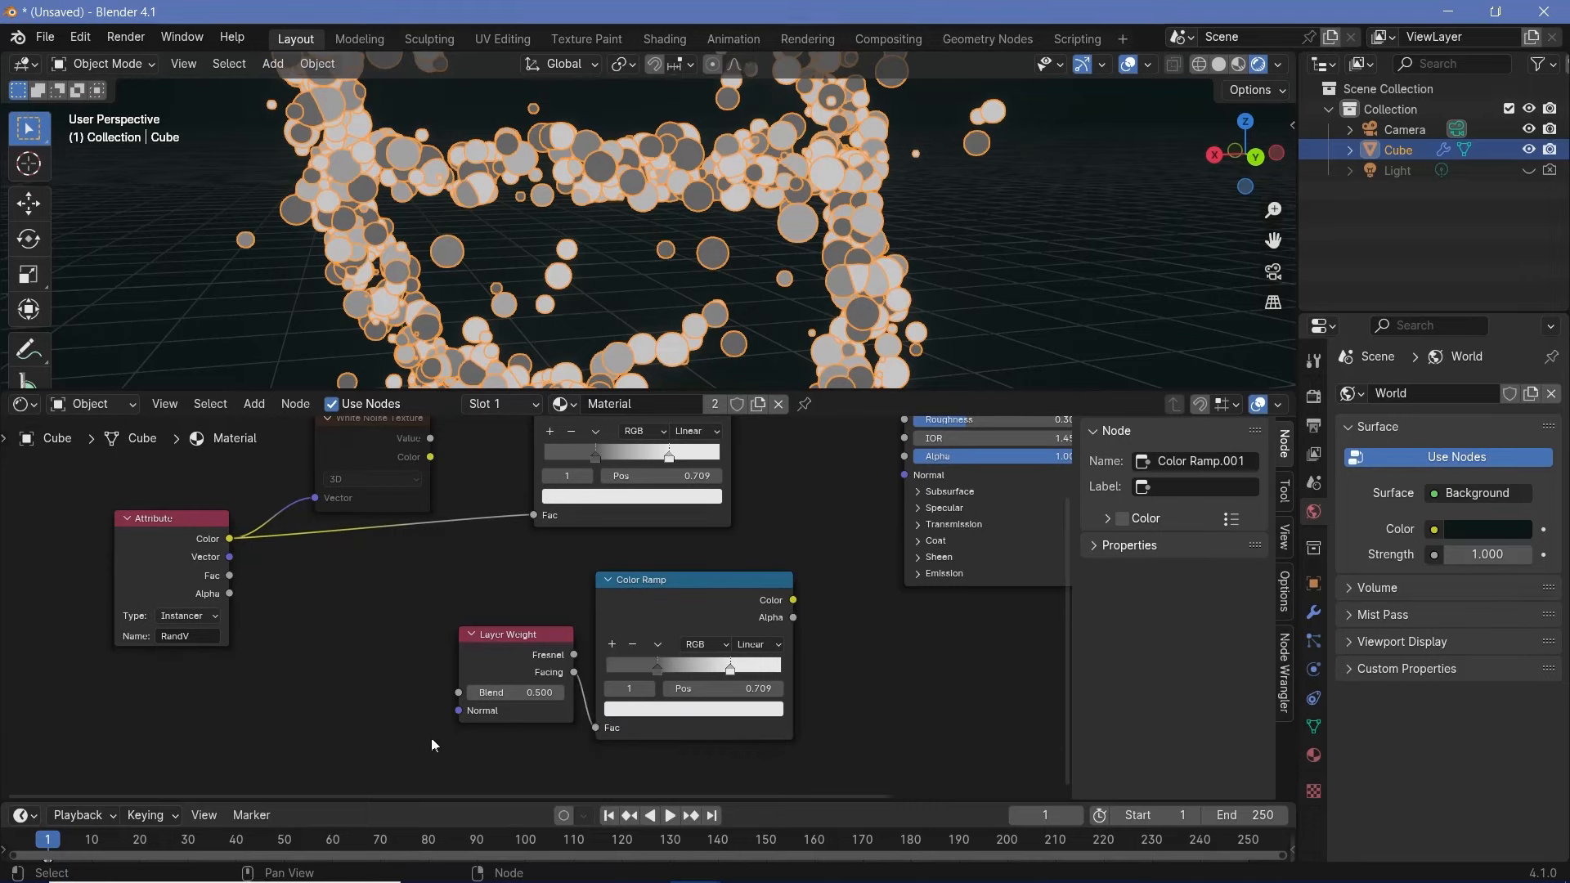
Step: Preview the duplicated Color Ramp directly on the surface and reset the node to its defaults
{"action": "left_click", "coordinate": [741, 592], "text": "ctrl+shift"}
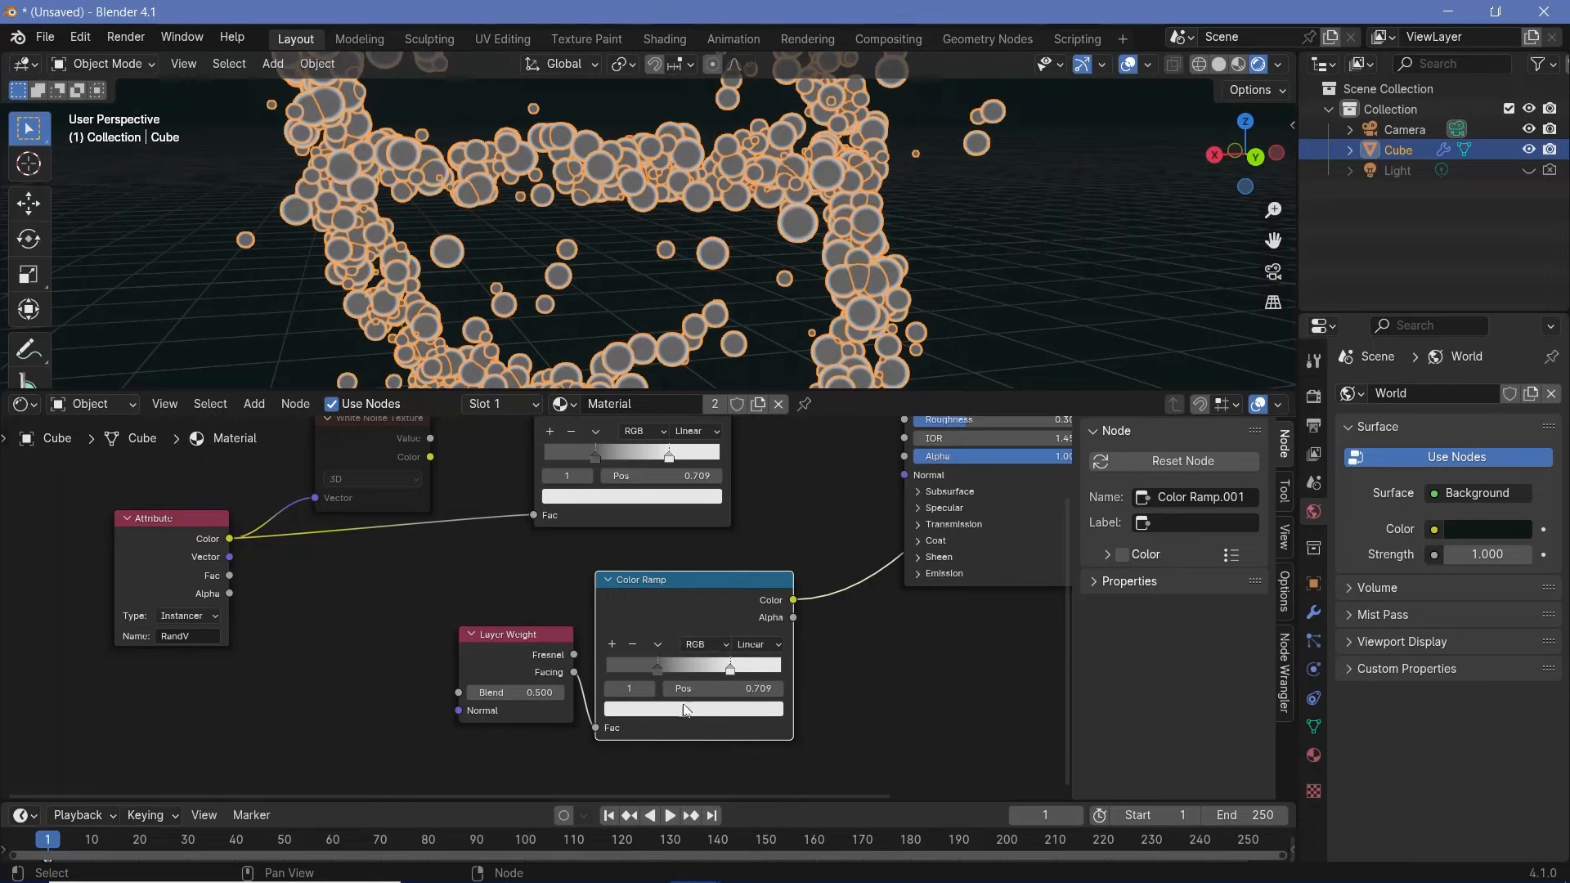
{"action": "scroll", "coordinate": [759, 635], "scroll_direction": "up", "scroll_amount": 1}
{"action": "key", "text": "BackSpace"}
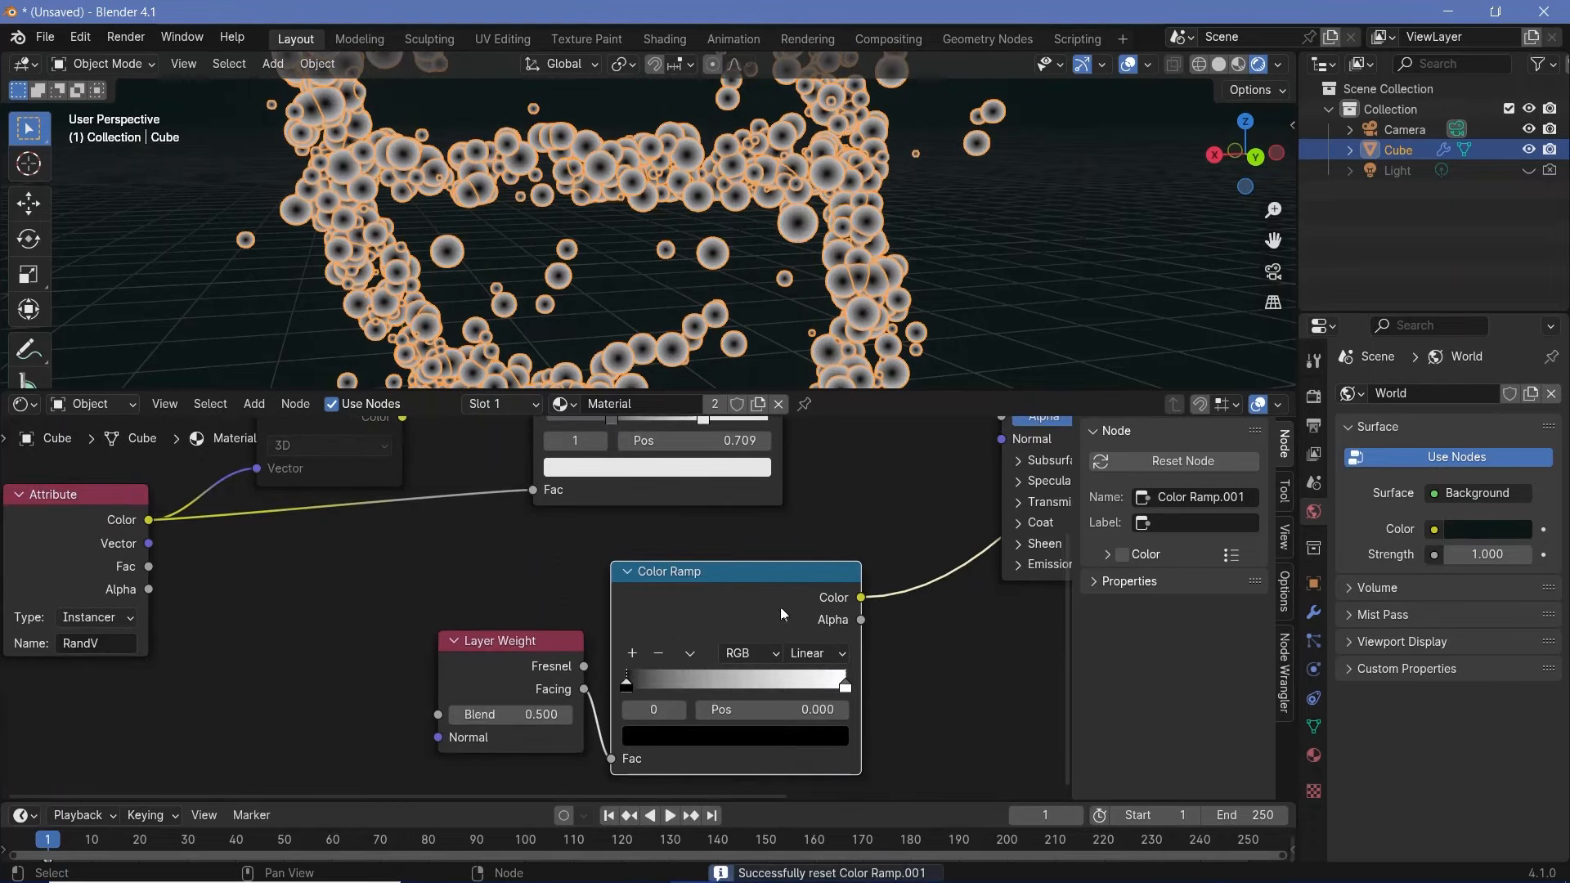
Step: Move the duplicated Color Ramp's black stop to just before the middle and its white stop to about 0.691
{"action": "left_click_drag", "start_coordinate": [626, 683], "coordinate": [723, 687]}
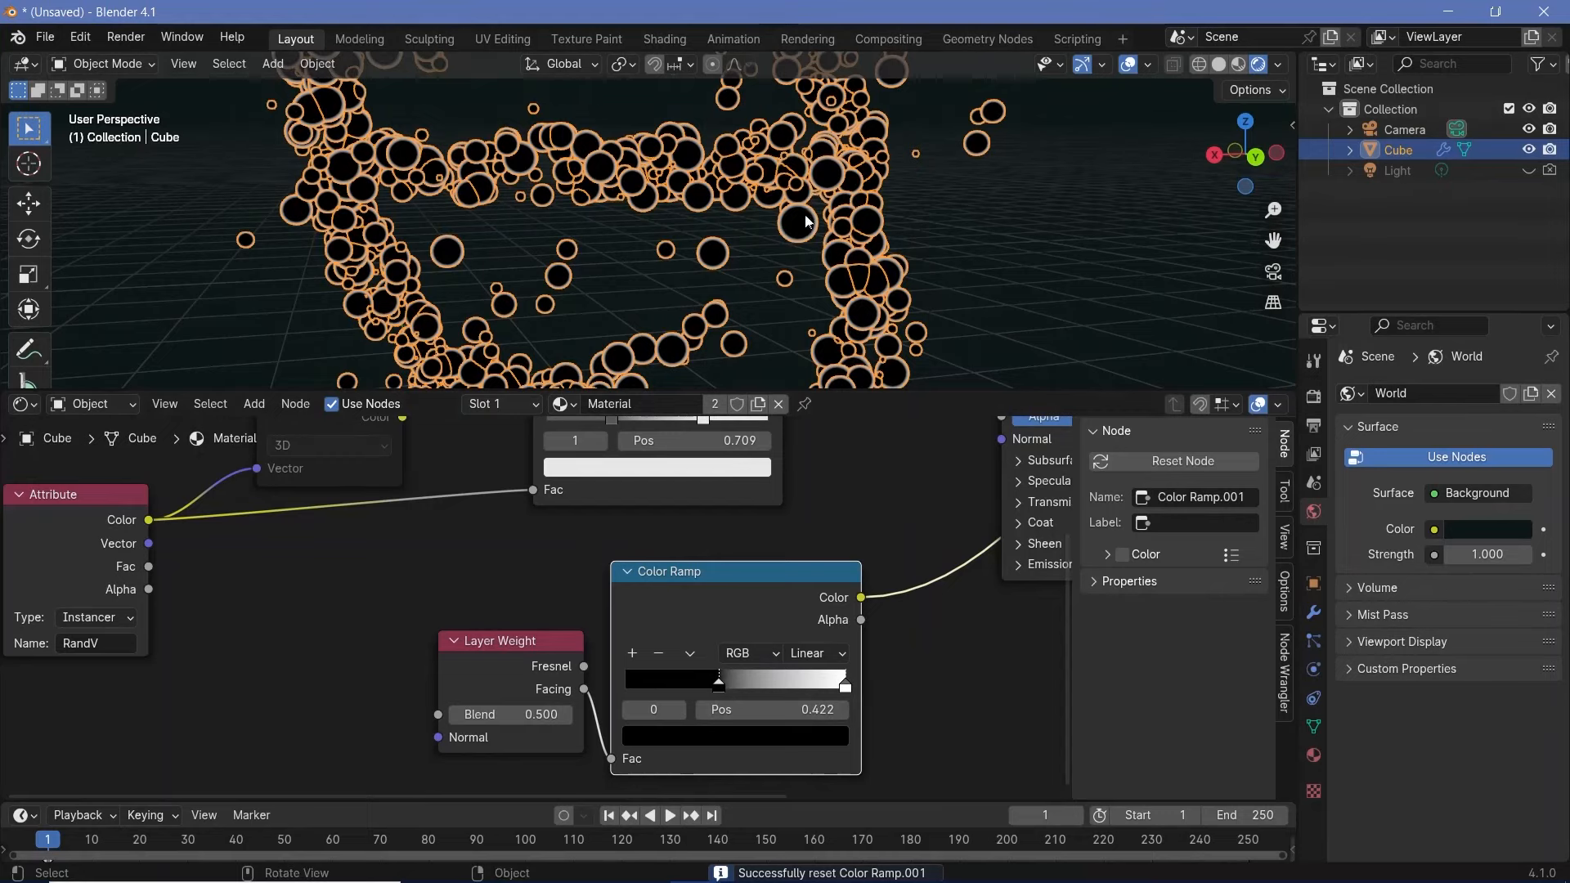
{"action": "scroll", "coordinate": [886, 221], "scroll_direction": "up", "scroll_amount": 4}
{"action": "left_click_drag", "start_coordinate": [842, 683], "coordinate": [780, 683]}
{"action": "scroll", "coordinate": [877, 595], "scroll_direction": "down", "scroll_amount": 2}
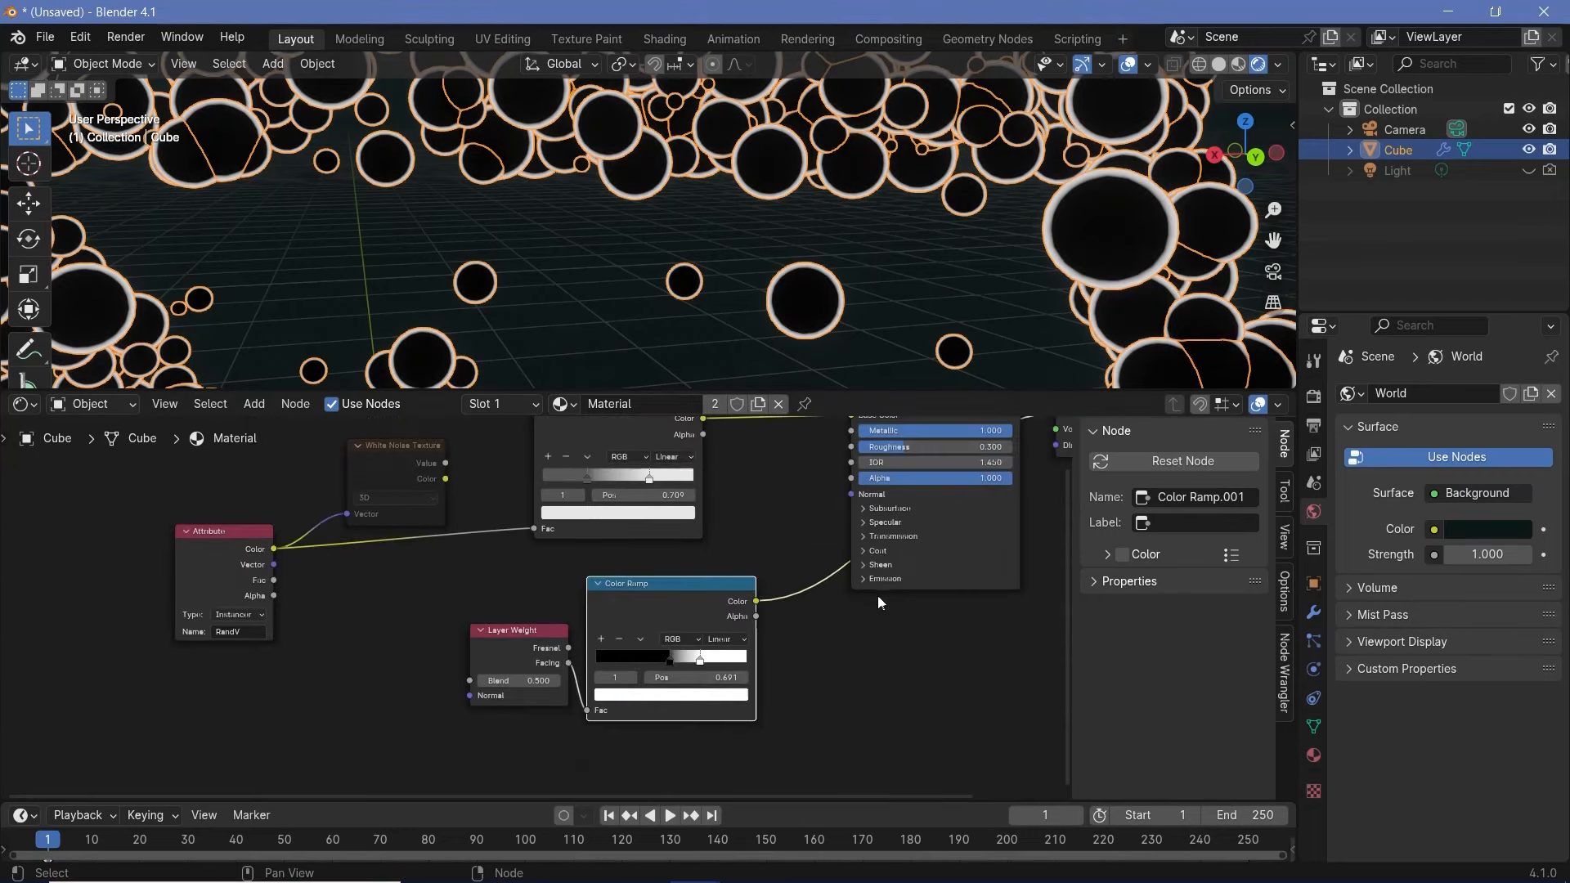
Step: Connect the second Color Ramp's Color to the Principled BSDF's Emission Strength and move it aside together with Layer Weight
{"action": "left_click_drag", "start_coordinate": [751, 613], "coordinate": [852, 611]}
{"action": "left_click_drag", "start_coordinate": [471, 591], "coordinate": [632, 671]}
{"action": "key", "text": "g"}
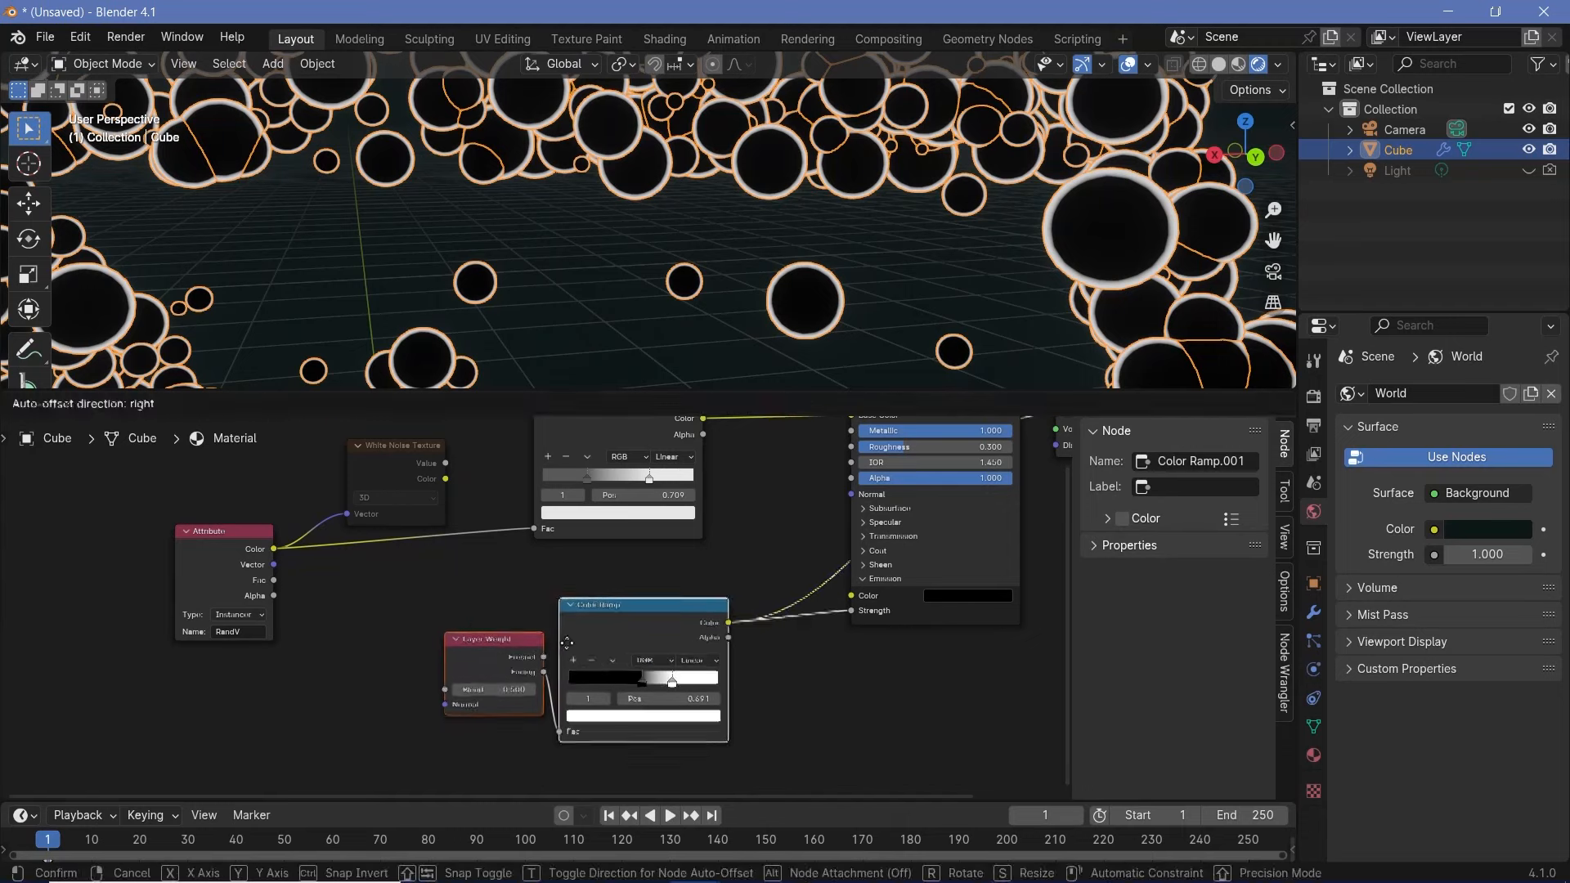
{"action": "left_click", "coordinate": [520, 699]}
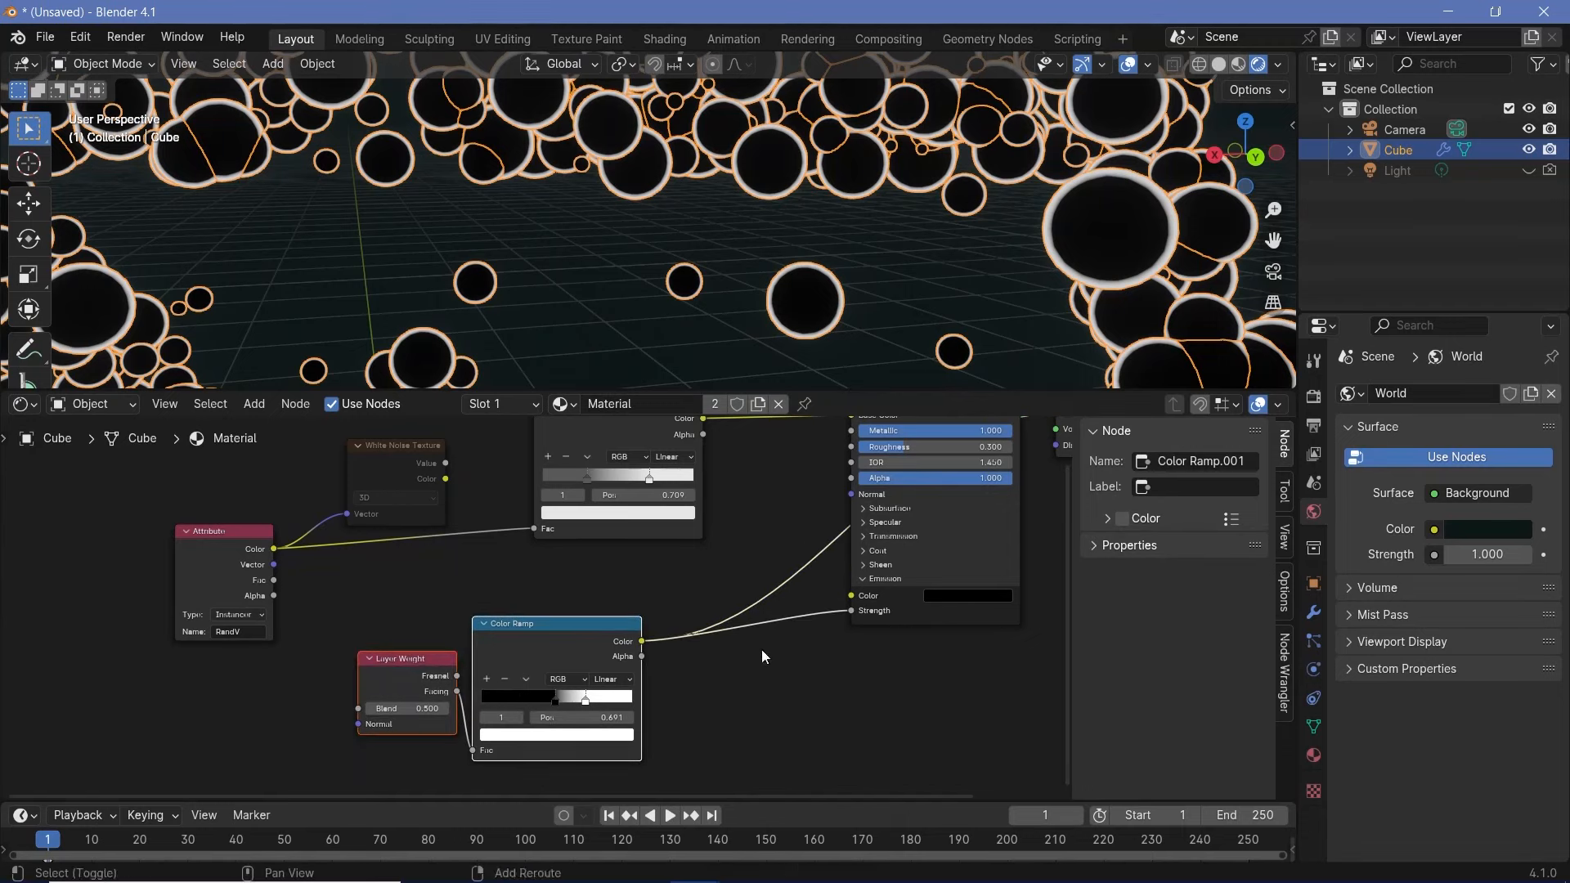
Step: Insert a Math node set to Multiply between the second Color Ramp and Emission Strength
{"action": "key", "text": "shift+a"}
{"action": "type", "text": "math"}
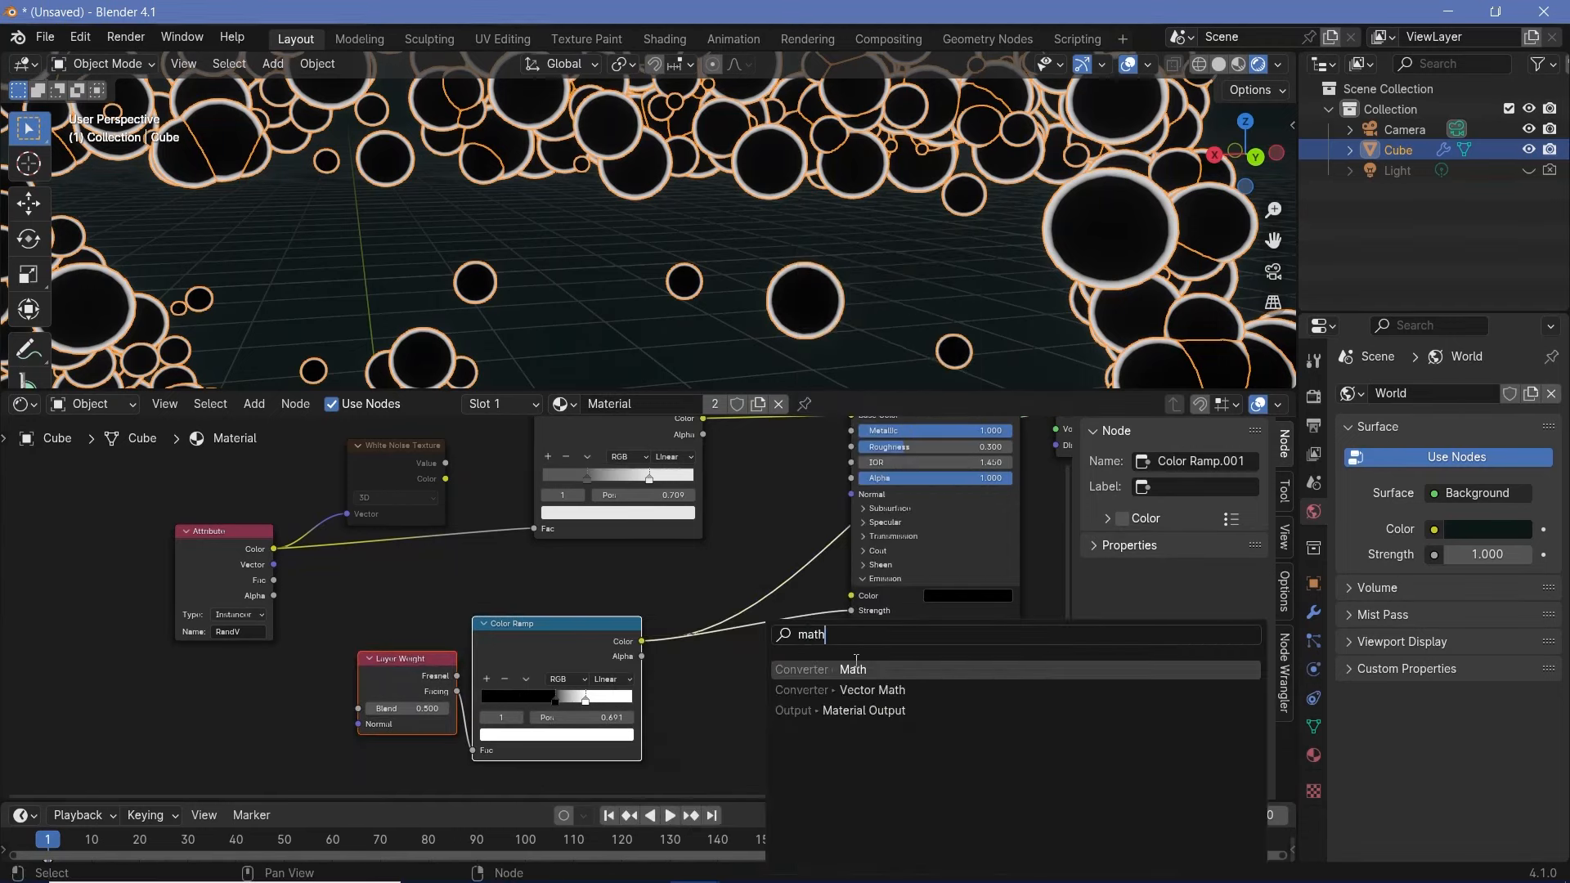
{"action": "key", "text": "Return"}
{"action": "left_click", "coordinate": [741, 608]}
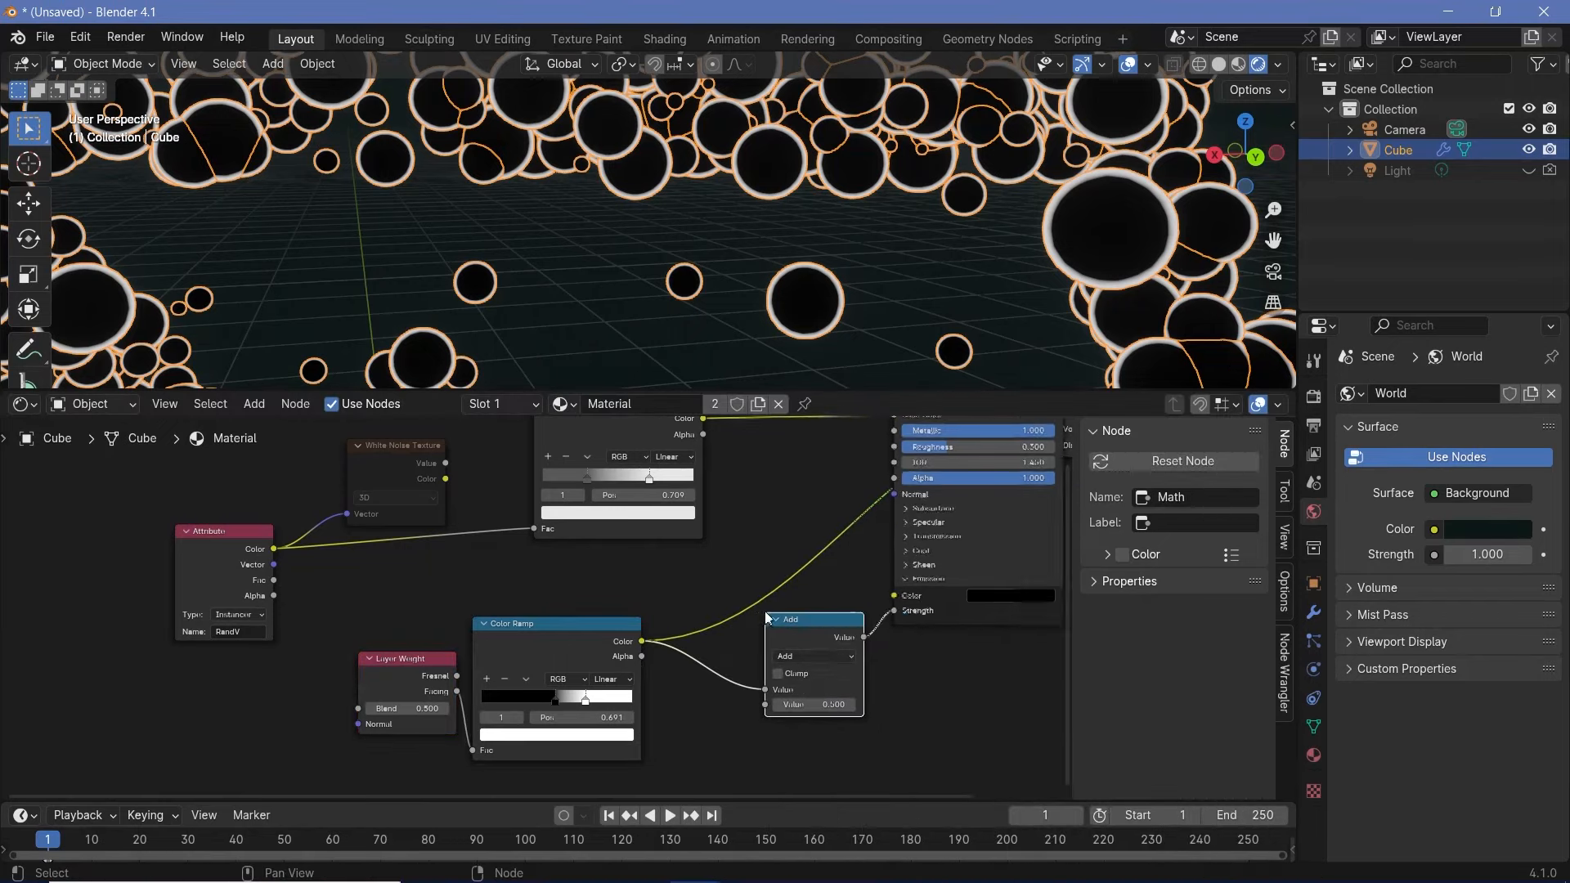
{"action": "left_click", "coordinate": [822, 654]}
{"action": "left_click", "coordinate": [813, 724]}
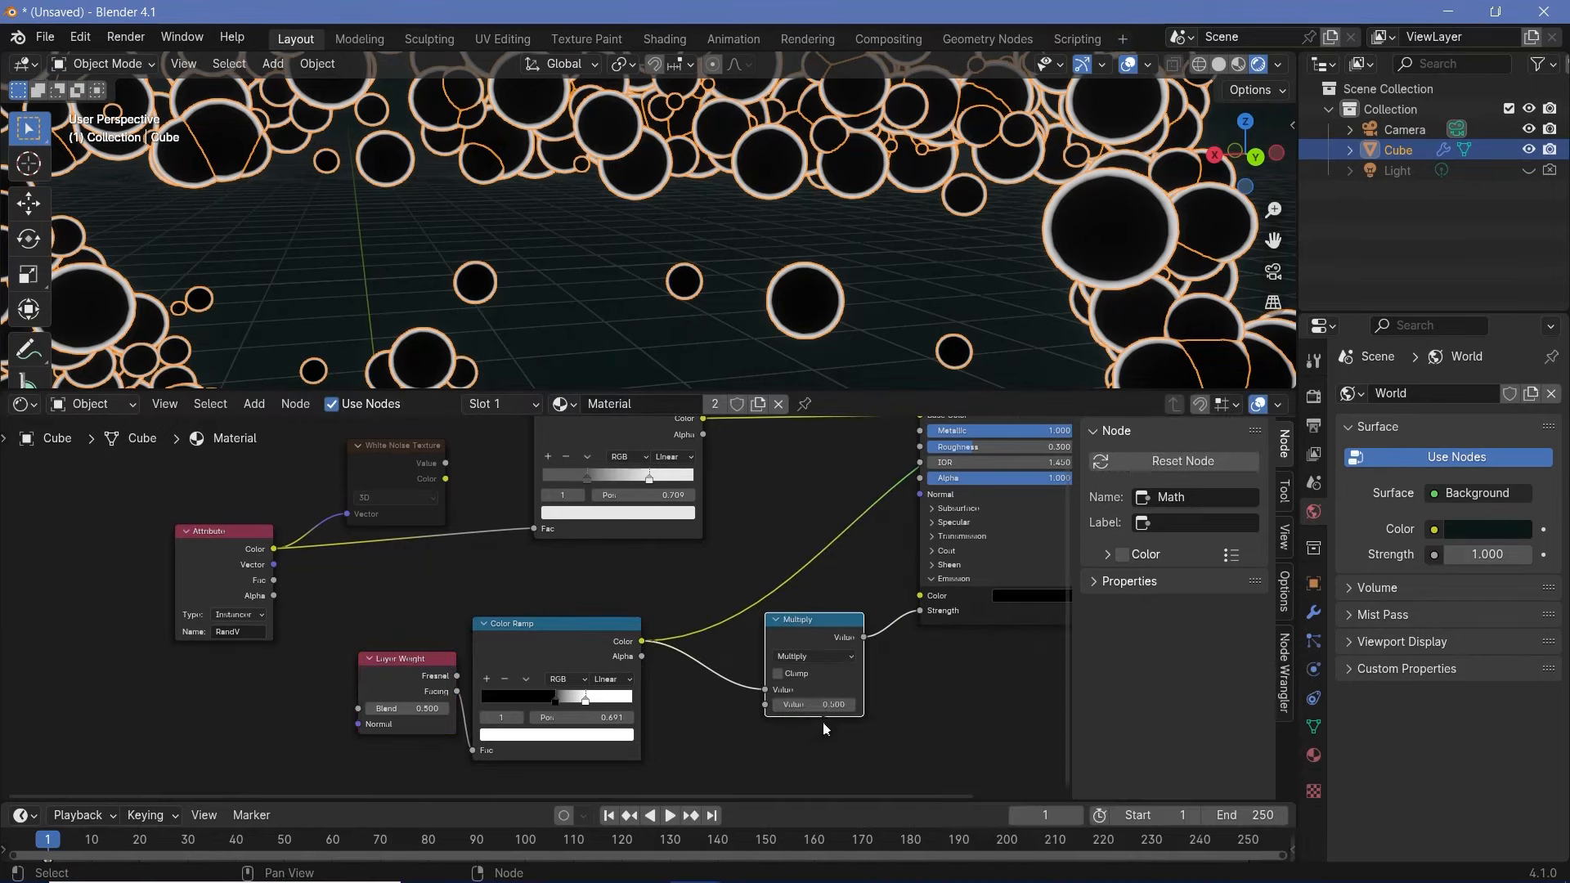
Step: Set the Multiply node's second value to 10
{"action": "left_click_drag", "start_coordinate": [813, 705], "coordinate": [855, 705]}
{"action": "scroll", "coordinate": [742, 764], "scroll_direction": "down", "scroll_amount": 3}
{"action": "middle_click_drag", "start_coordinate": [761, 752], "coordinate": [726, 754]}
{"action": "scroll", "coordinate": [725, 753], "scroll_direction": "up", "scroll_amount": 5}
{"action": "left_click", "coordinate": [812, 727]}
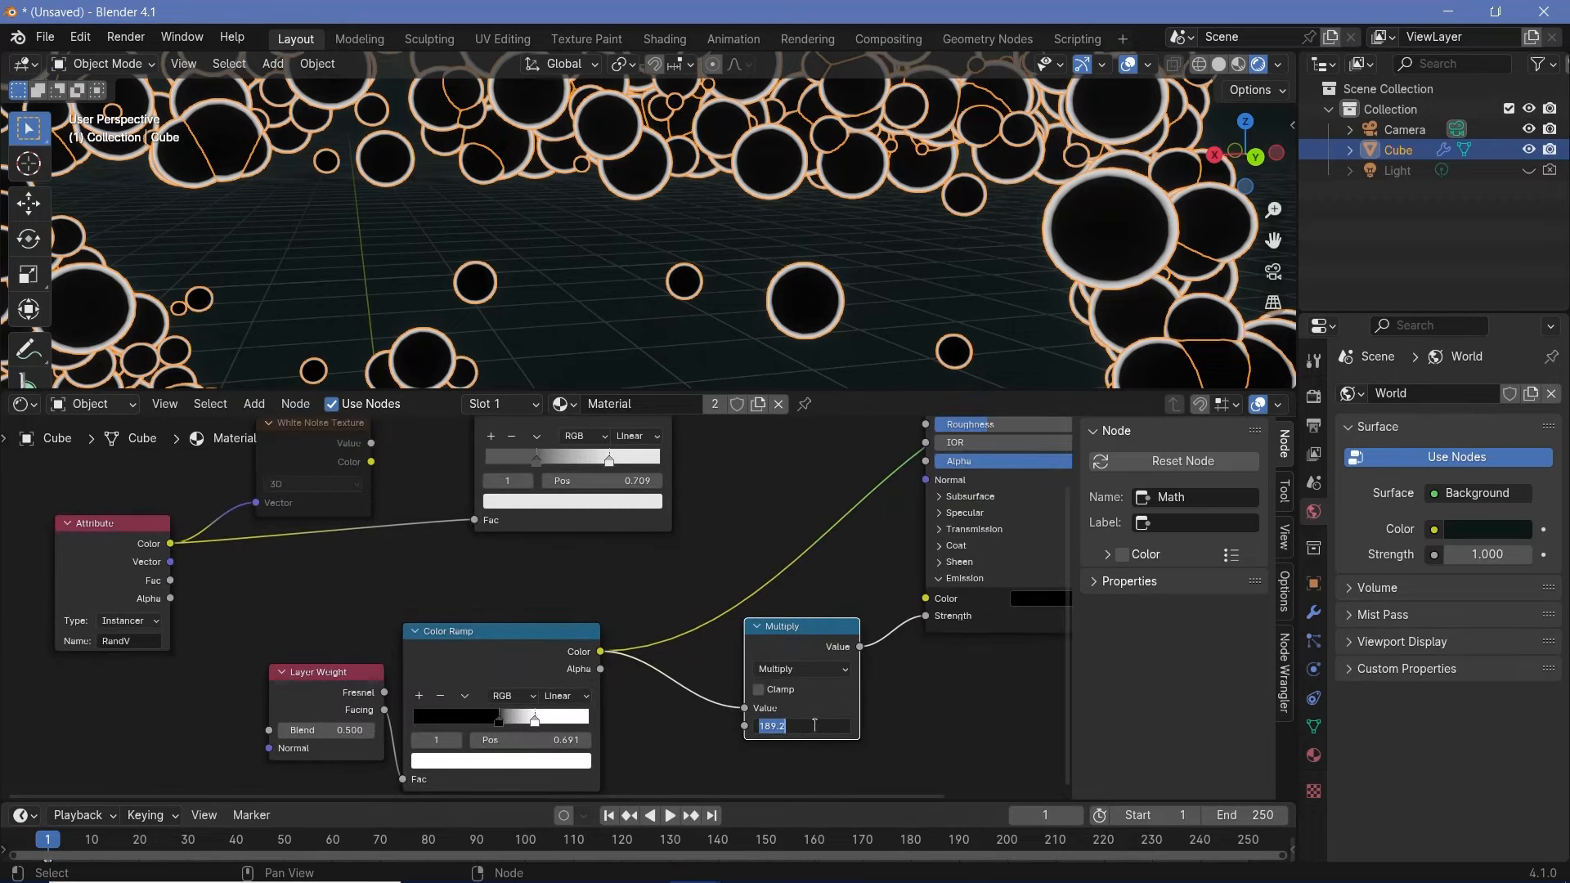
{"action": "type", "text": "10"}
{"action": "key", "text": "Return"}
Step: Reconnect the Principled BSDF's output to the Material Output's Surface
{"action": "scroll", "coordinate": [917, 640], "scroll_direction": "down", "scroll_amount": 4}
{"action": "middle_click_drag", "start_coordinate": [965, 666], "coordinate": [714, 733]}
{"action": "left_click_drag", "start_coordinate": [750, 511], "coordinate": [720, 509]}
{"action": "key", "text": "ctrl+z"}
{"action": "left_click_drag", "start_coordinate": [843, 496], "coordinate": [922, 504]}
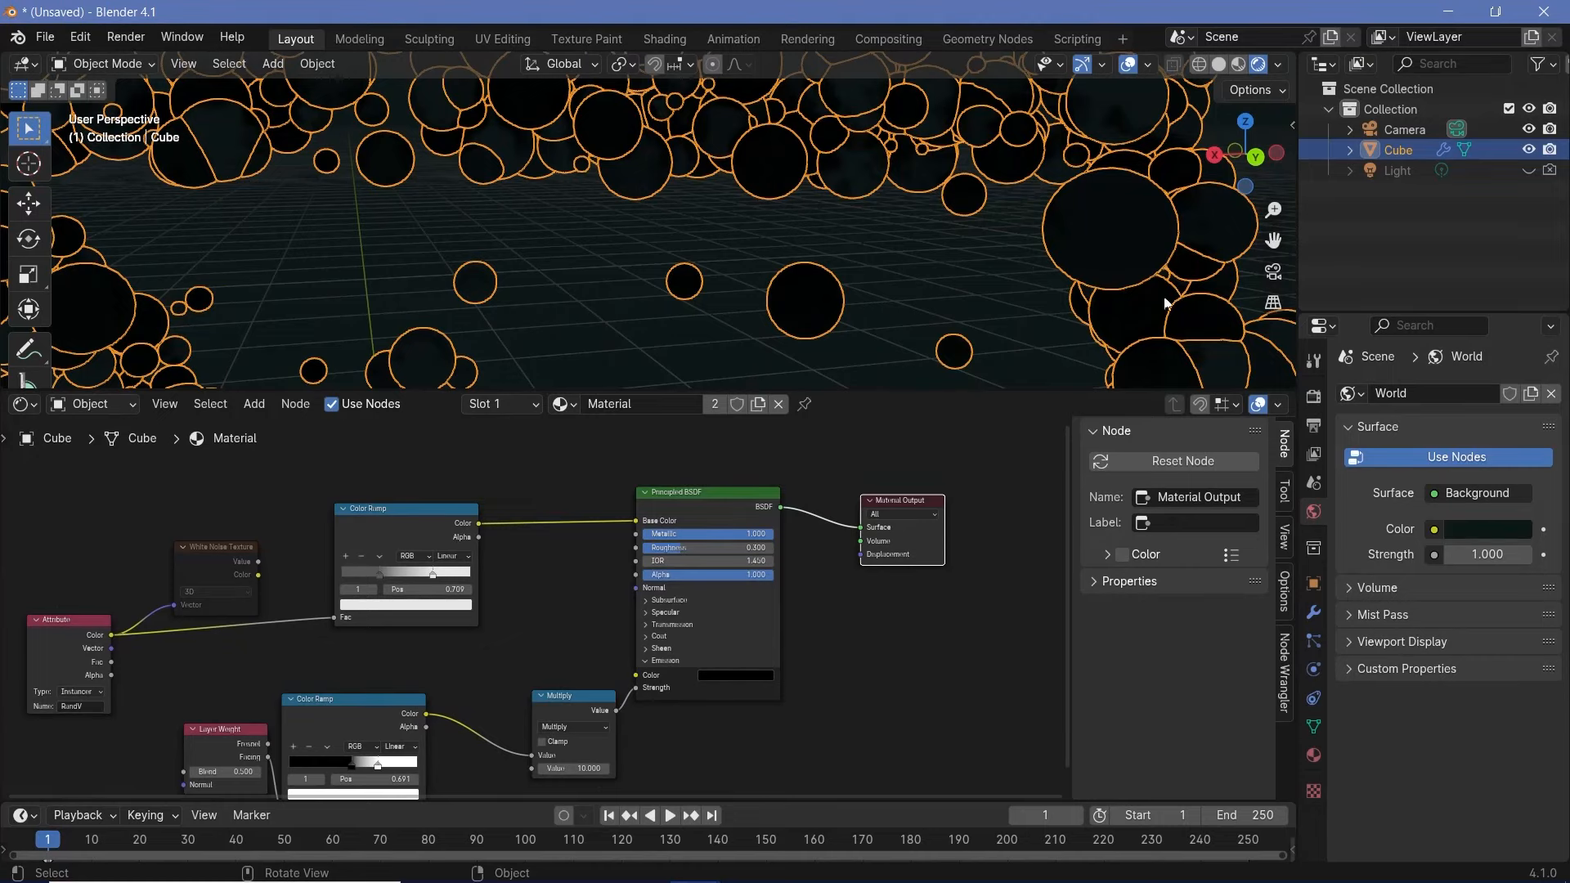
Step: Set the Principled BSDF's Emission Color to white with a Value of 1.000
{"action": "scroll", "coordinate": [749, 739], "scroll_direction": "up", "scroll_amount": 2}
{"action": "scroll", "coordinate": [749, 739], "scroll_direction": "up", "scroll_amount": 2}
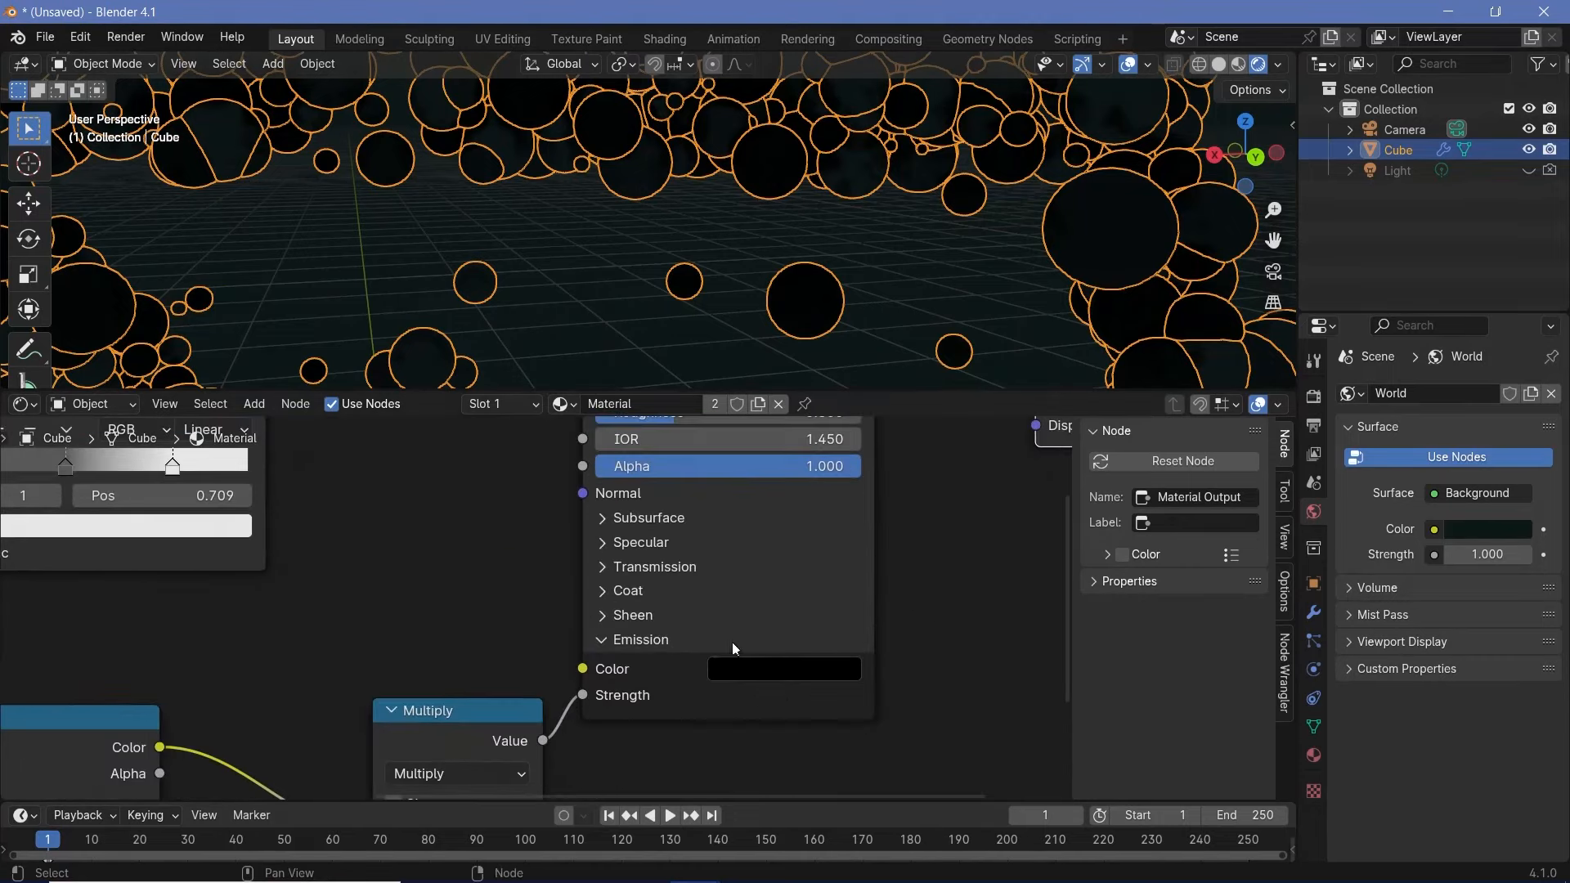
{"action": "left_click", "coordinate": [767, 669]}
{"action": "left_click_drag", "start_coordinate": [950, 484], "coordinate": [953, 286]}
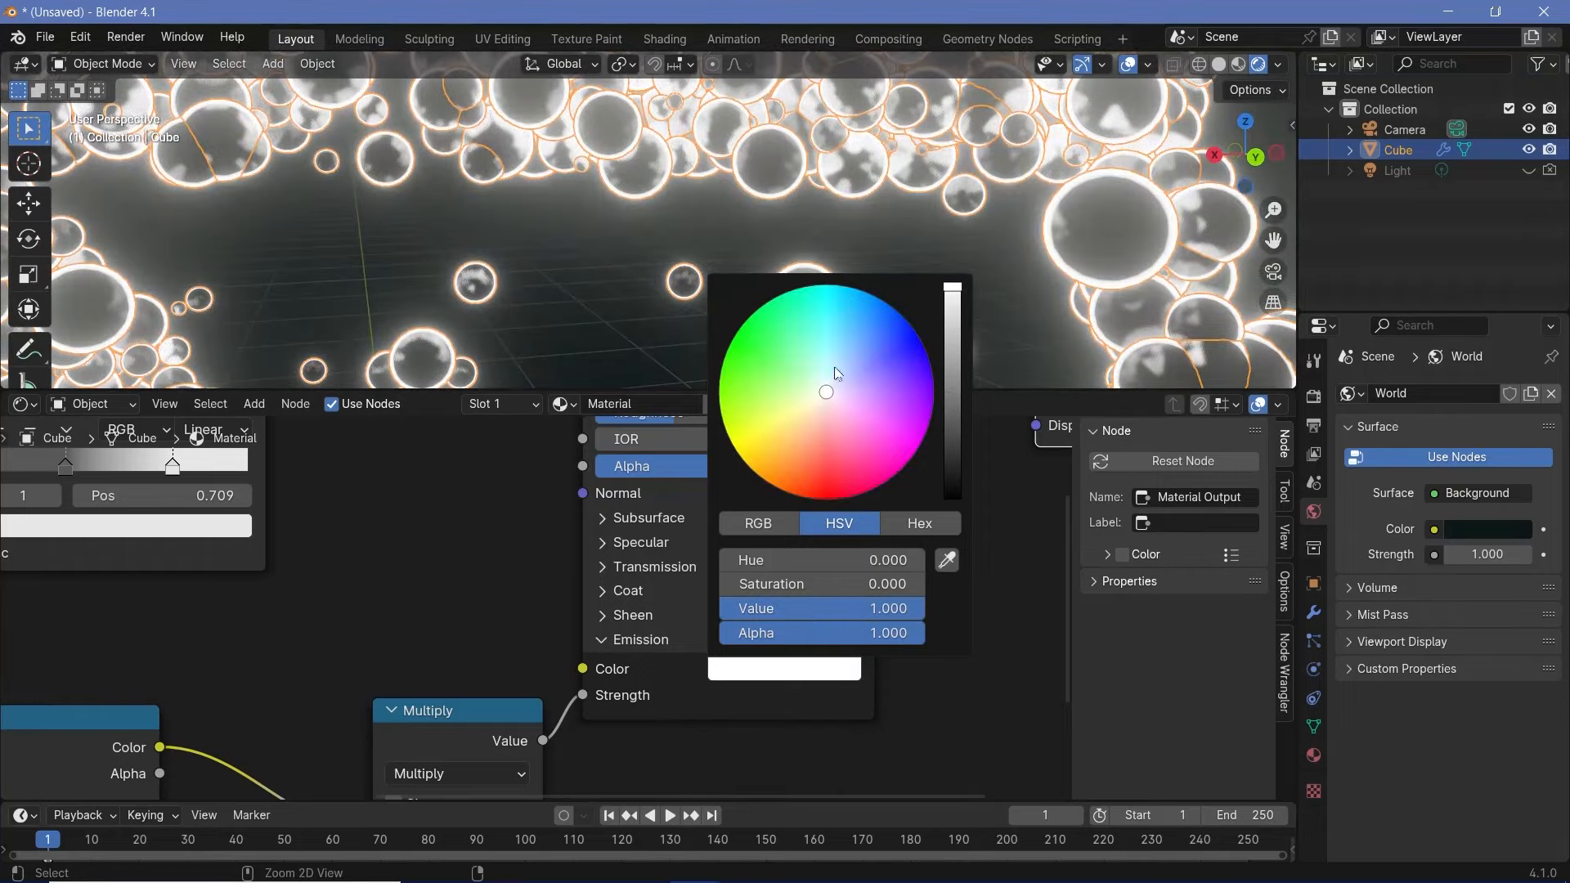
Step: Set the Principled BSDF's Emission Color to a saturated cyan
{"action": "left_click", "coordinate": [826, 288]}
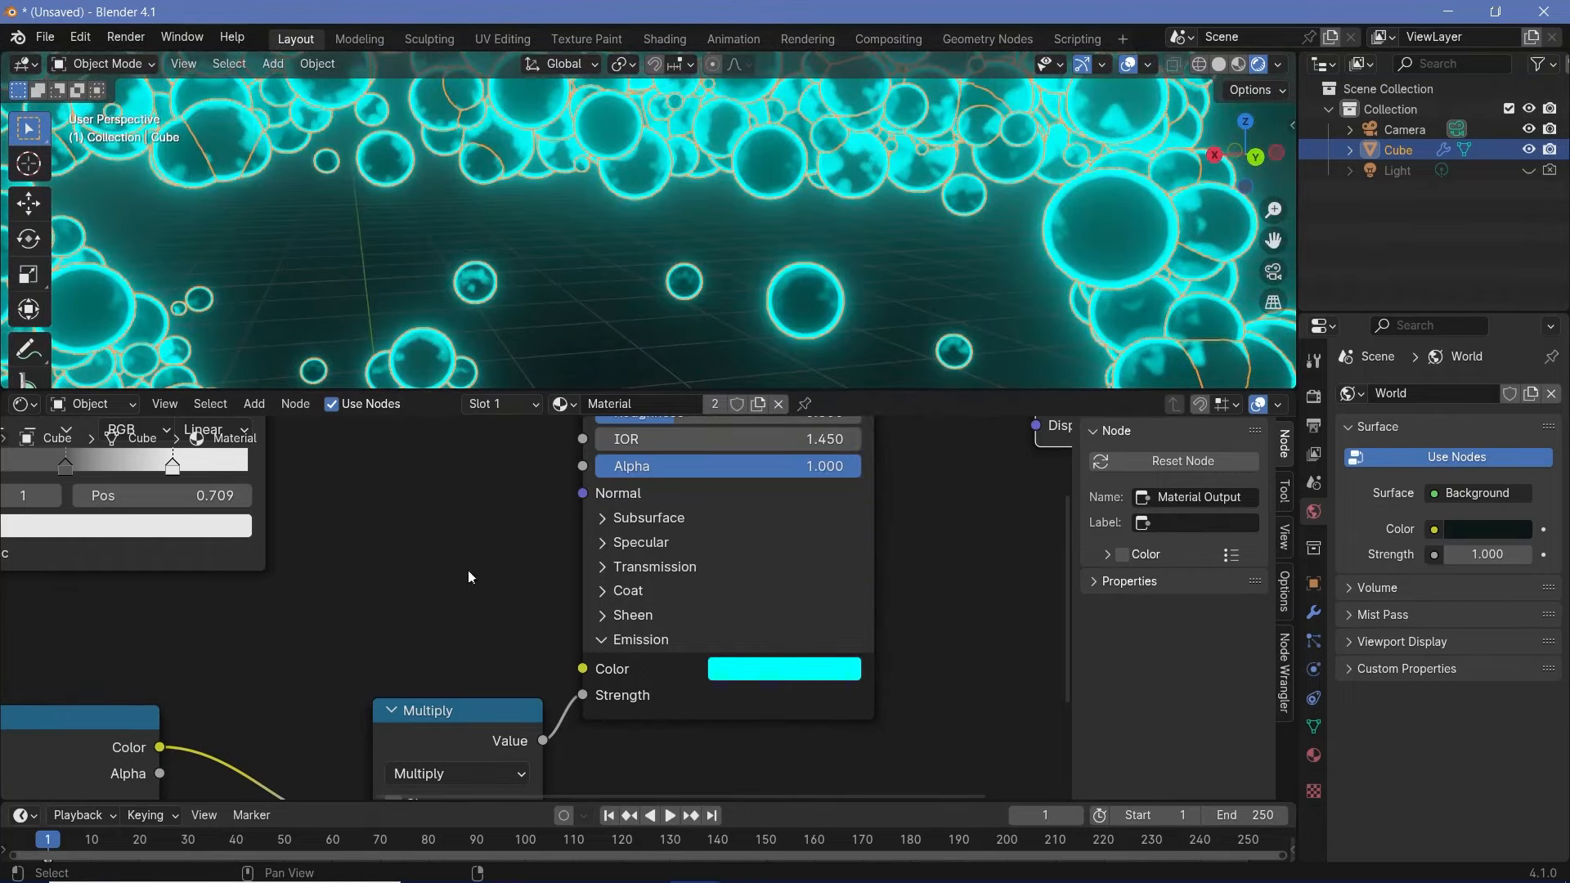
{"action": "scroll", "coordinate": [729, 227], "scroll_direction": "down", "scroll_amount": 6}
{"action": "scroll", "coordinate": [577, 249], "scroll_direction": "up", "scroll_amount": 5}
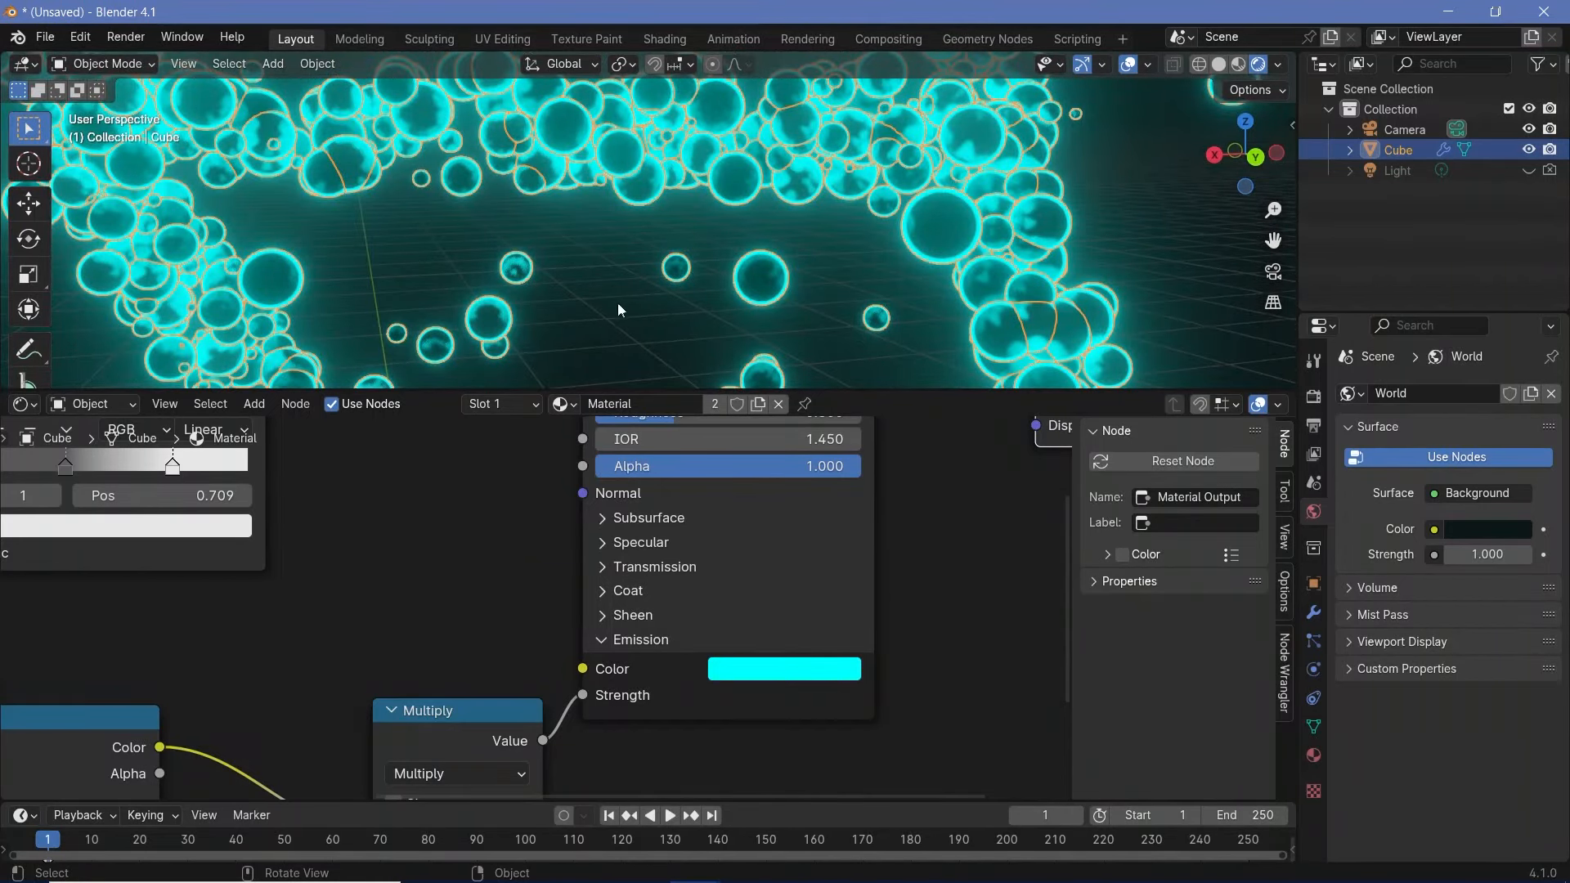
{"action": "scroll", "coordinate": [355, 639], "scroll_direction": "down", "scroll_amount": 5}
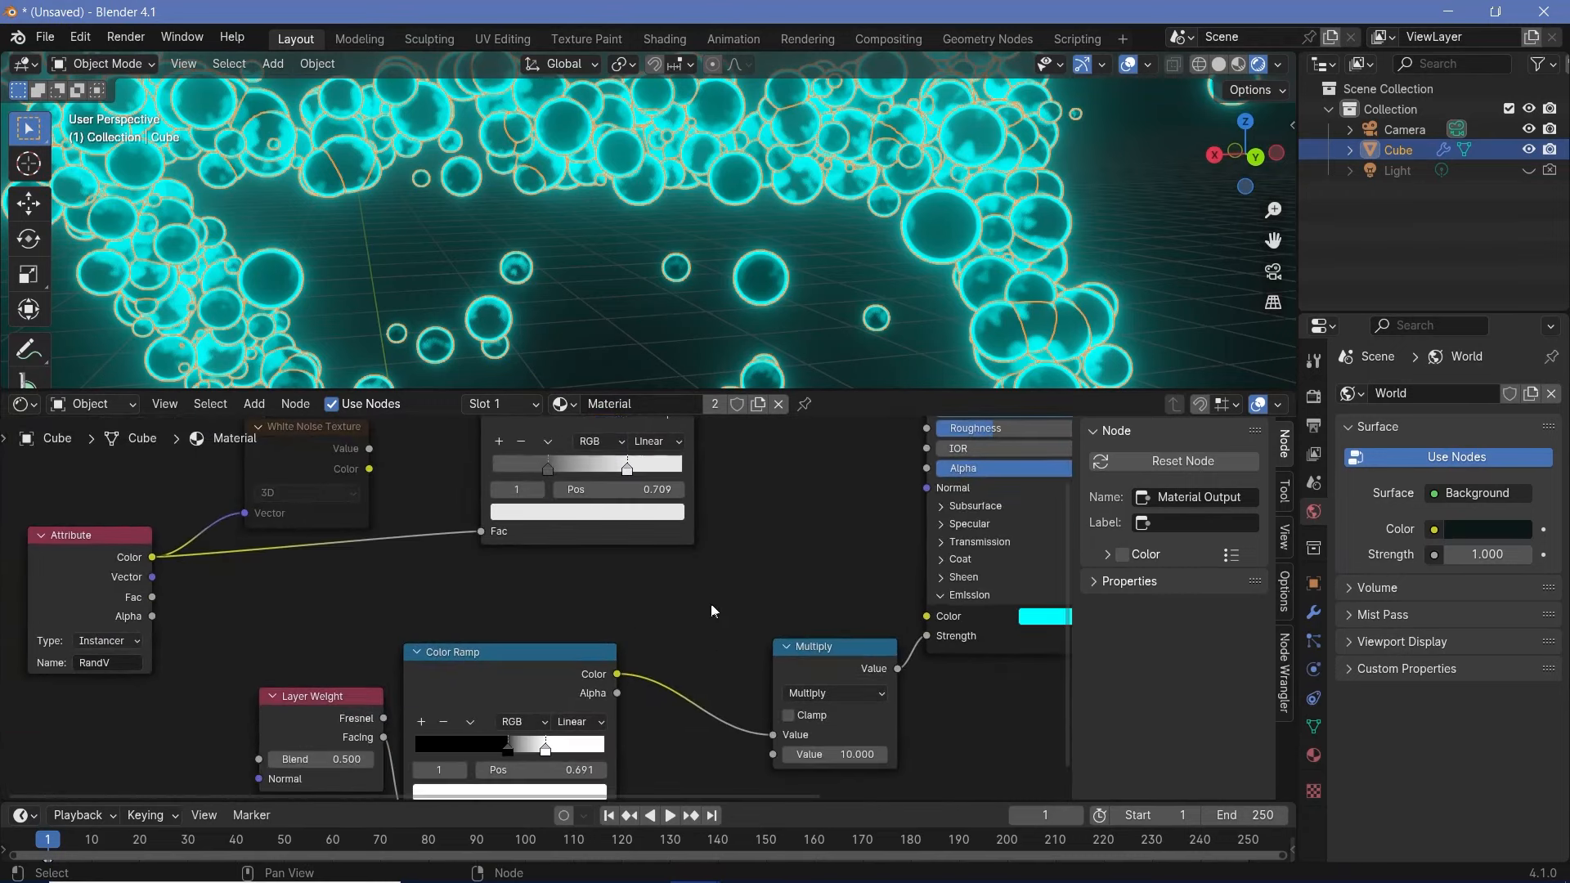
Step: Move the Layer Weight, its Color Ramp and the Multiply node down together to clear space in the material graph
{"action": "left_click_drag", "start_coordinate": [276, 622], "coordinate": [875, 781]}
{"action": "key", "text": "g"}
{"action": "left_click", "coordinate": [649, 638]}
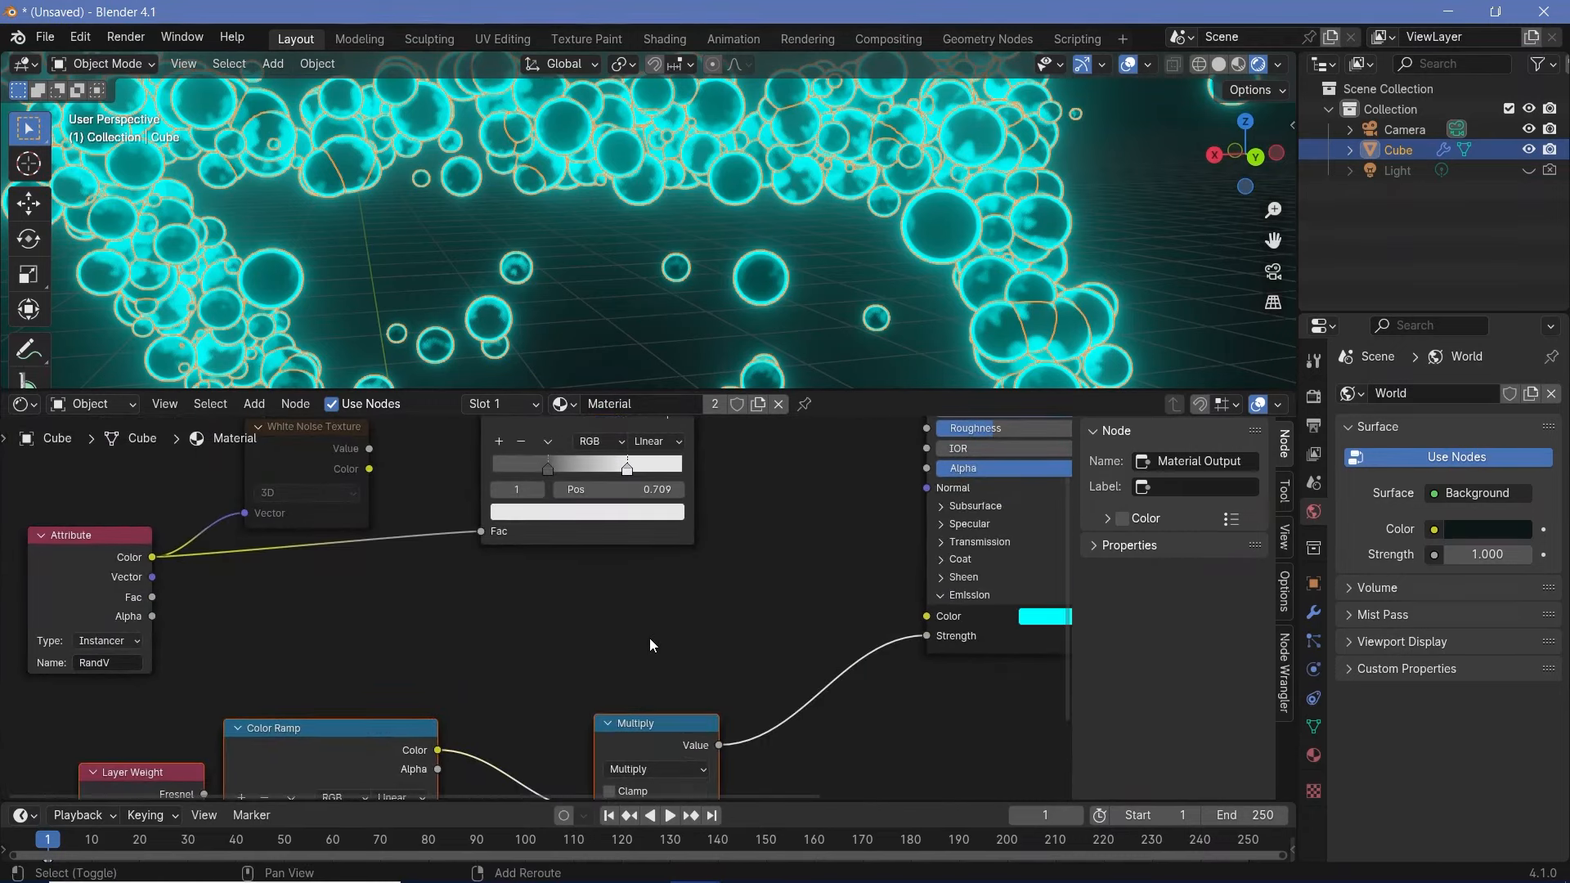
Step: Add a second Math node set to Multiply and feed the existing Multiply's output into its second value
{"action": "key", "text": "shift+a"}
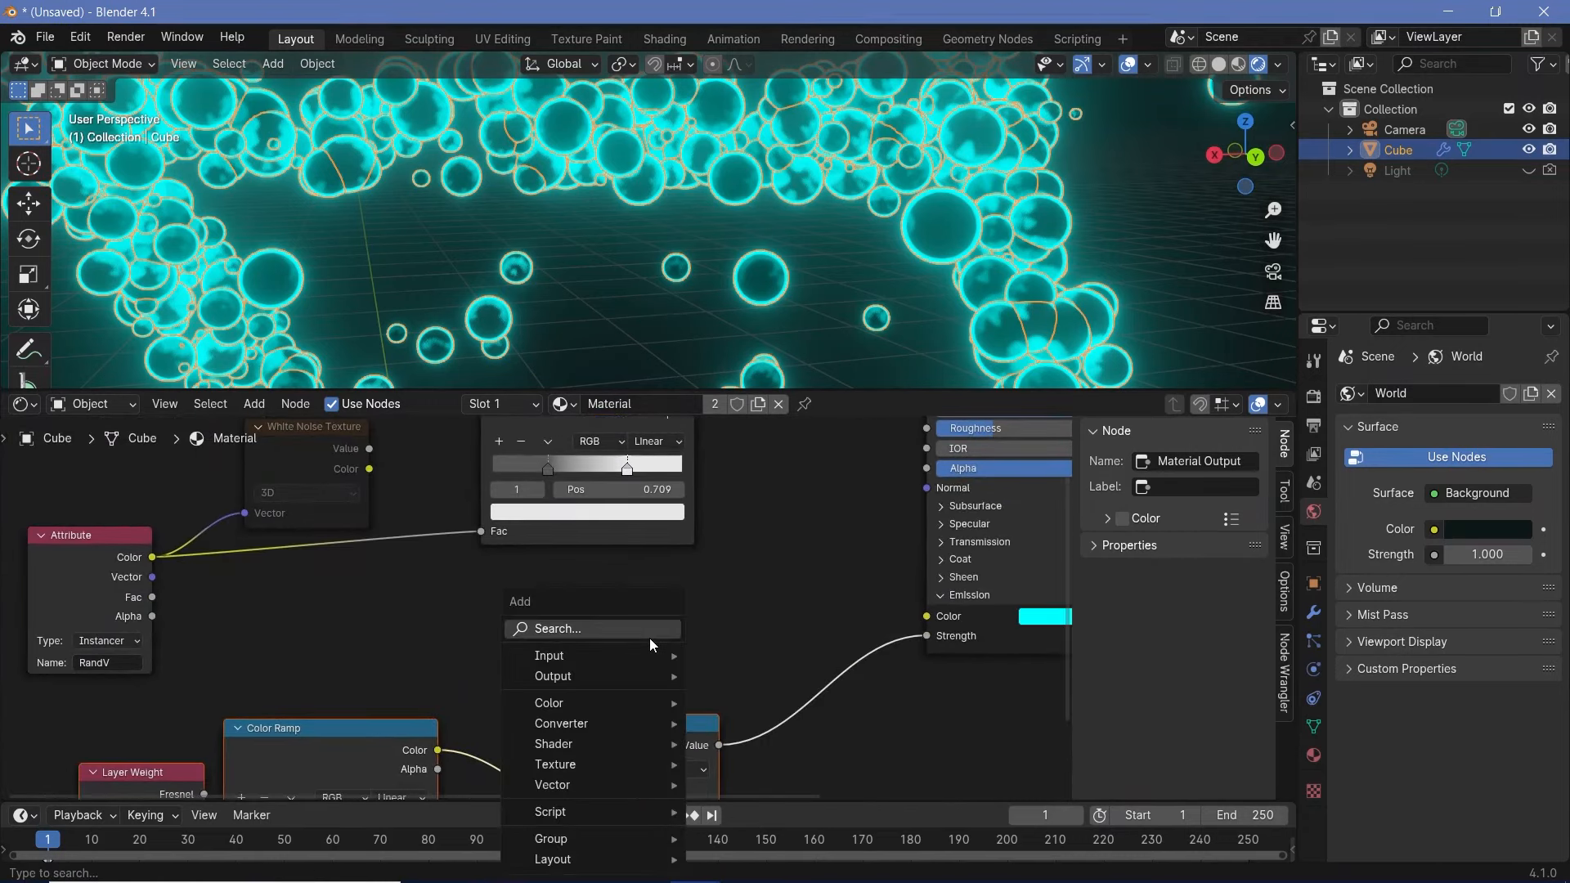
{"action": "type", "text": "math"}
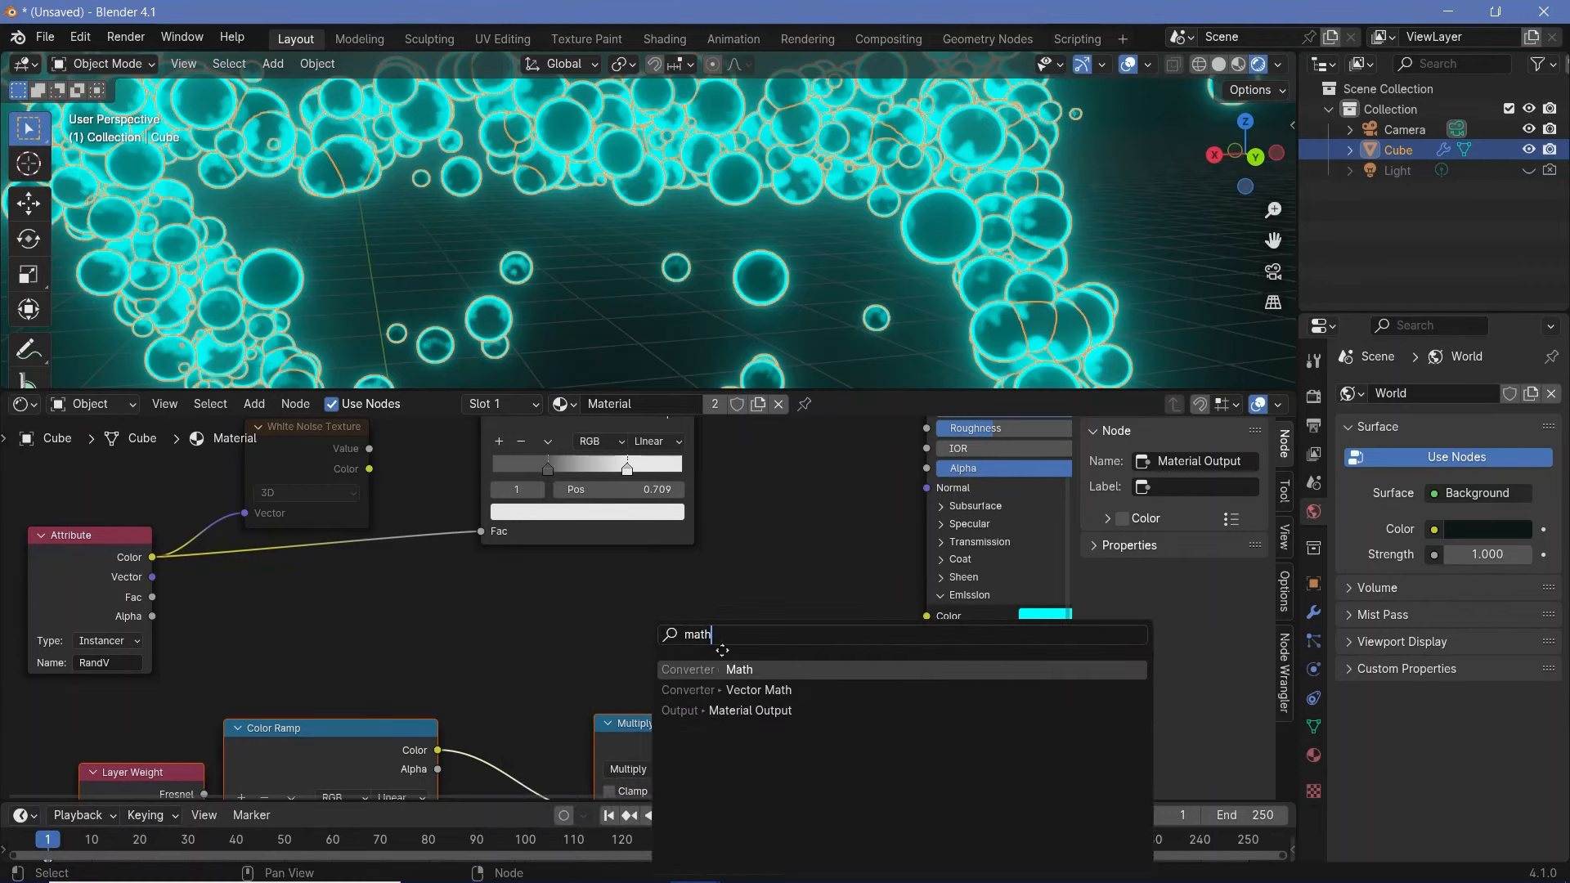
{"action": "key", "text": "Return"}
{"action": "left_click", "coordinate": [752, 542]}
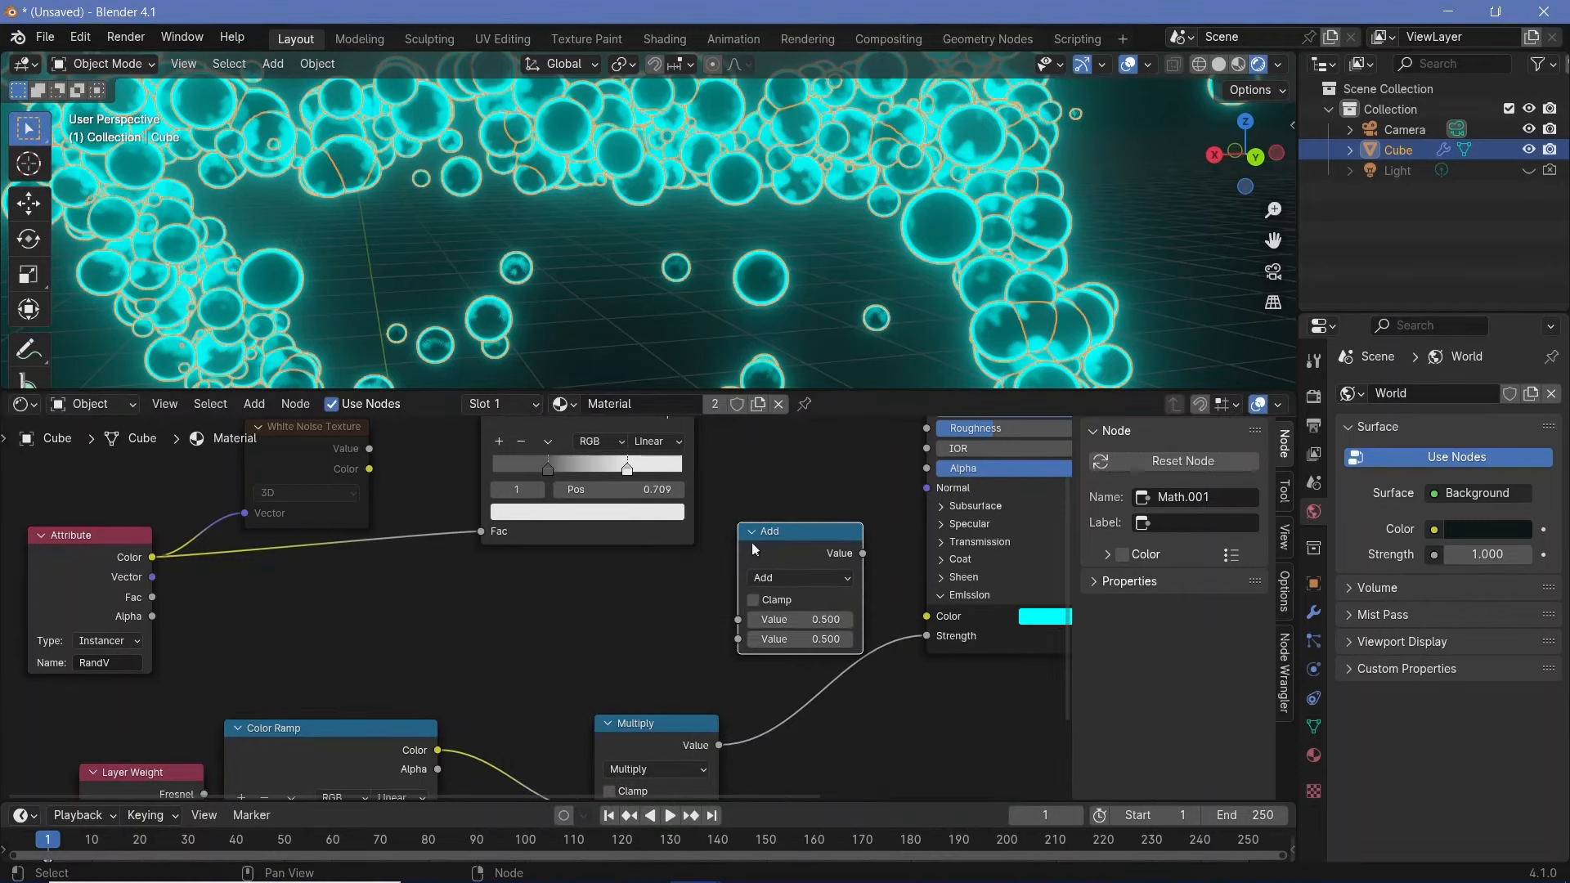
{"action": "left_click", "coordinate": [787, 576]}
{"action": "left_click", "coordinate": [792, 657]}
{"action": "left_click_drag", "start_coordinate": [720, 744], "coordinate": [739, 640]}
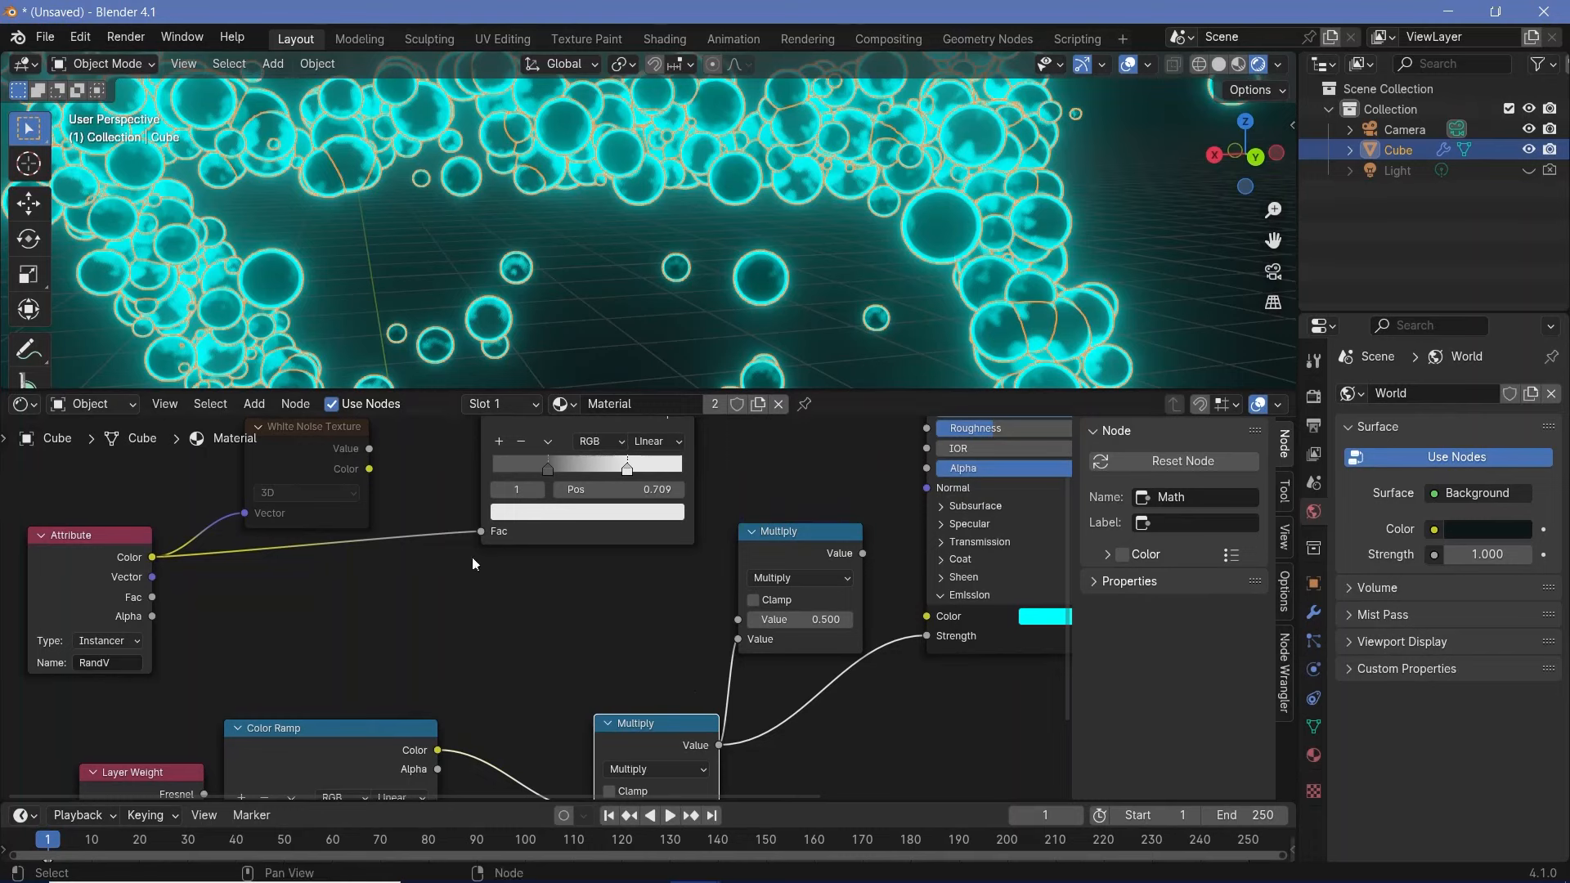
Step: Rewire the RandV Attribute node so its Fac output drives the base-color Color Ramp and the White Noise Texture's Vector
{"action": "middle_click_drag", "start_coordinate": [373, 572], "coordinate": [521, 541]}
{"action": "left_click_drag", "start_coordinate": [236, 542], "coordinate": [202, 570]}
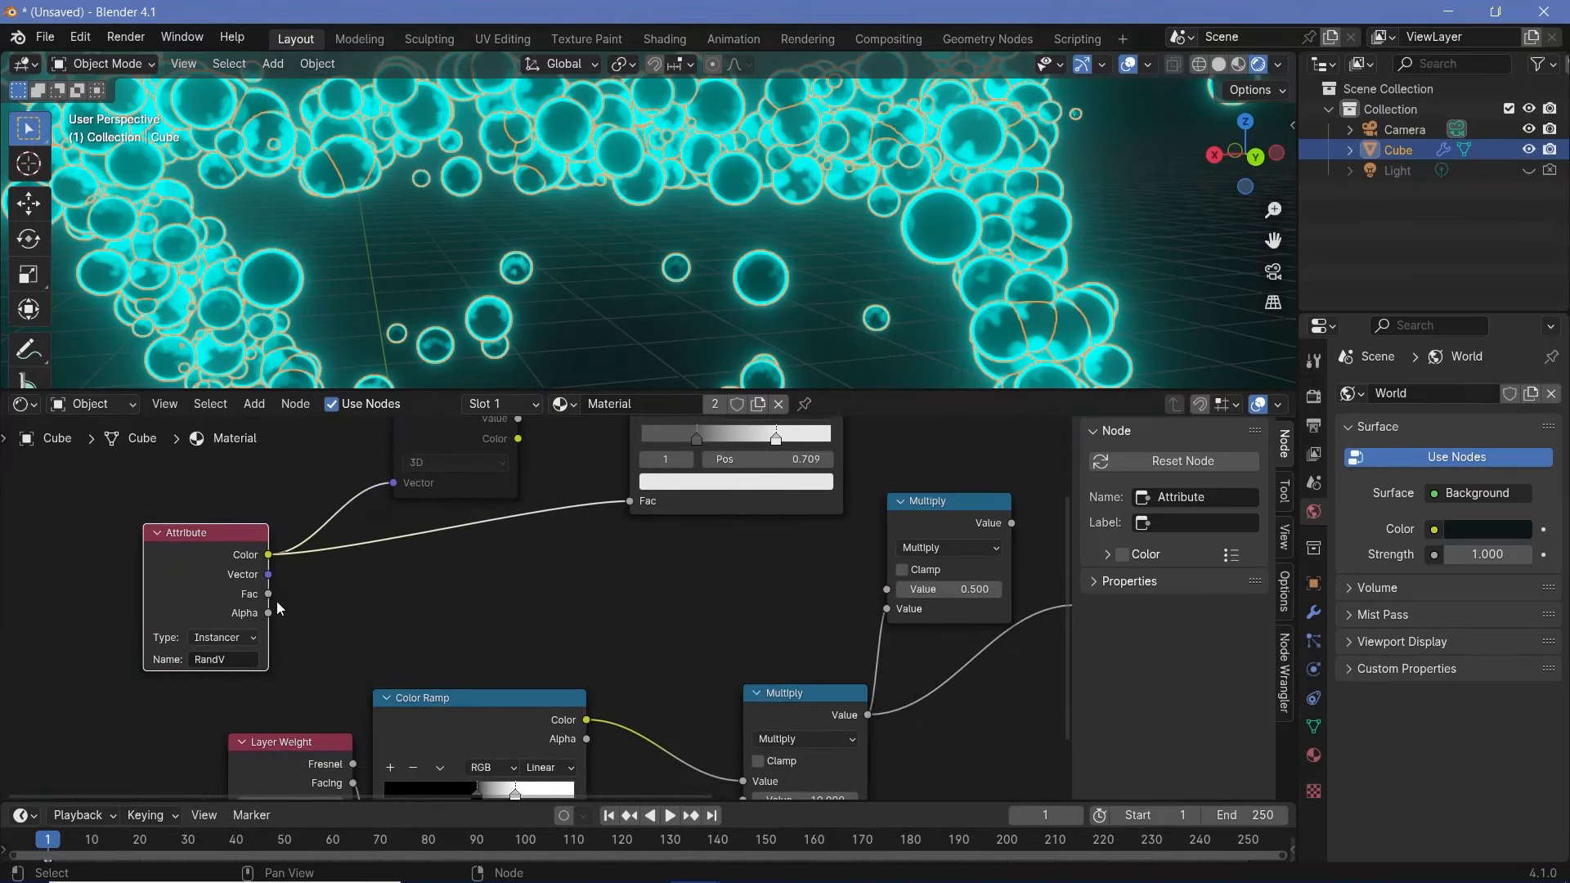
{"action": "left_click_drag", "start_coordinate": [269, 593], "coordinate": [630, 501]}
{"action": "left_click_drag", "start_coordinate": [268, 574], "coordinate": [394, 482]}
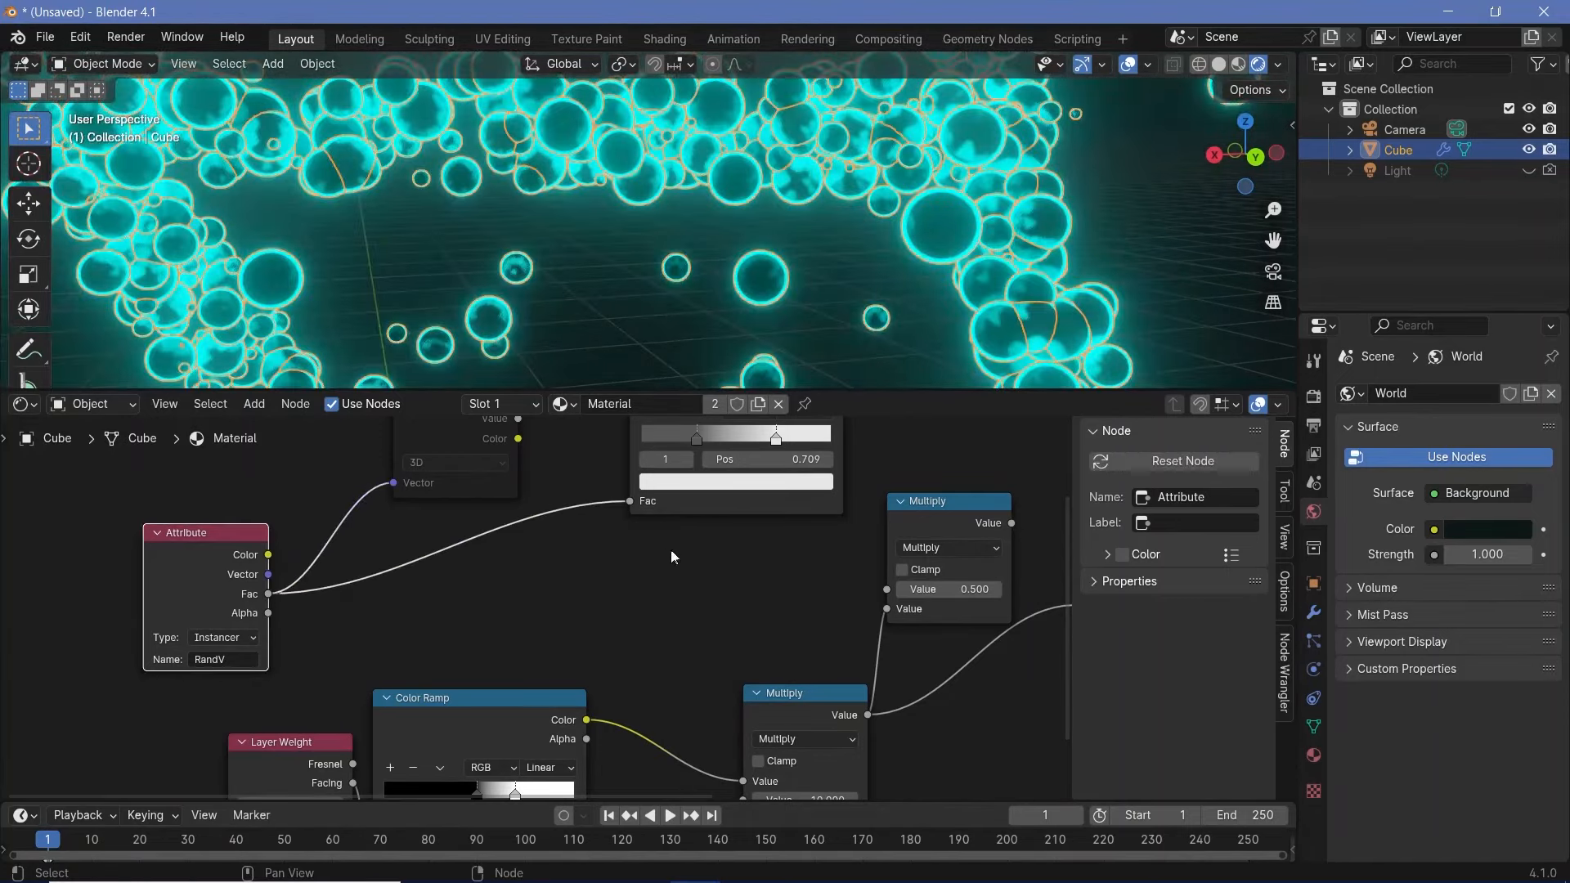
Step: Duplicate the base-color Color Ramp below the original and reset the copy to its default settings
{"action": "middle_click_drag", "start_coordinate": [704, 513], "coordinate": [650, 595]}
{"action": "left_click", "coordinate": [735, 444]}
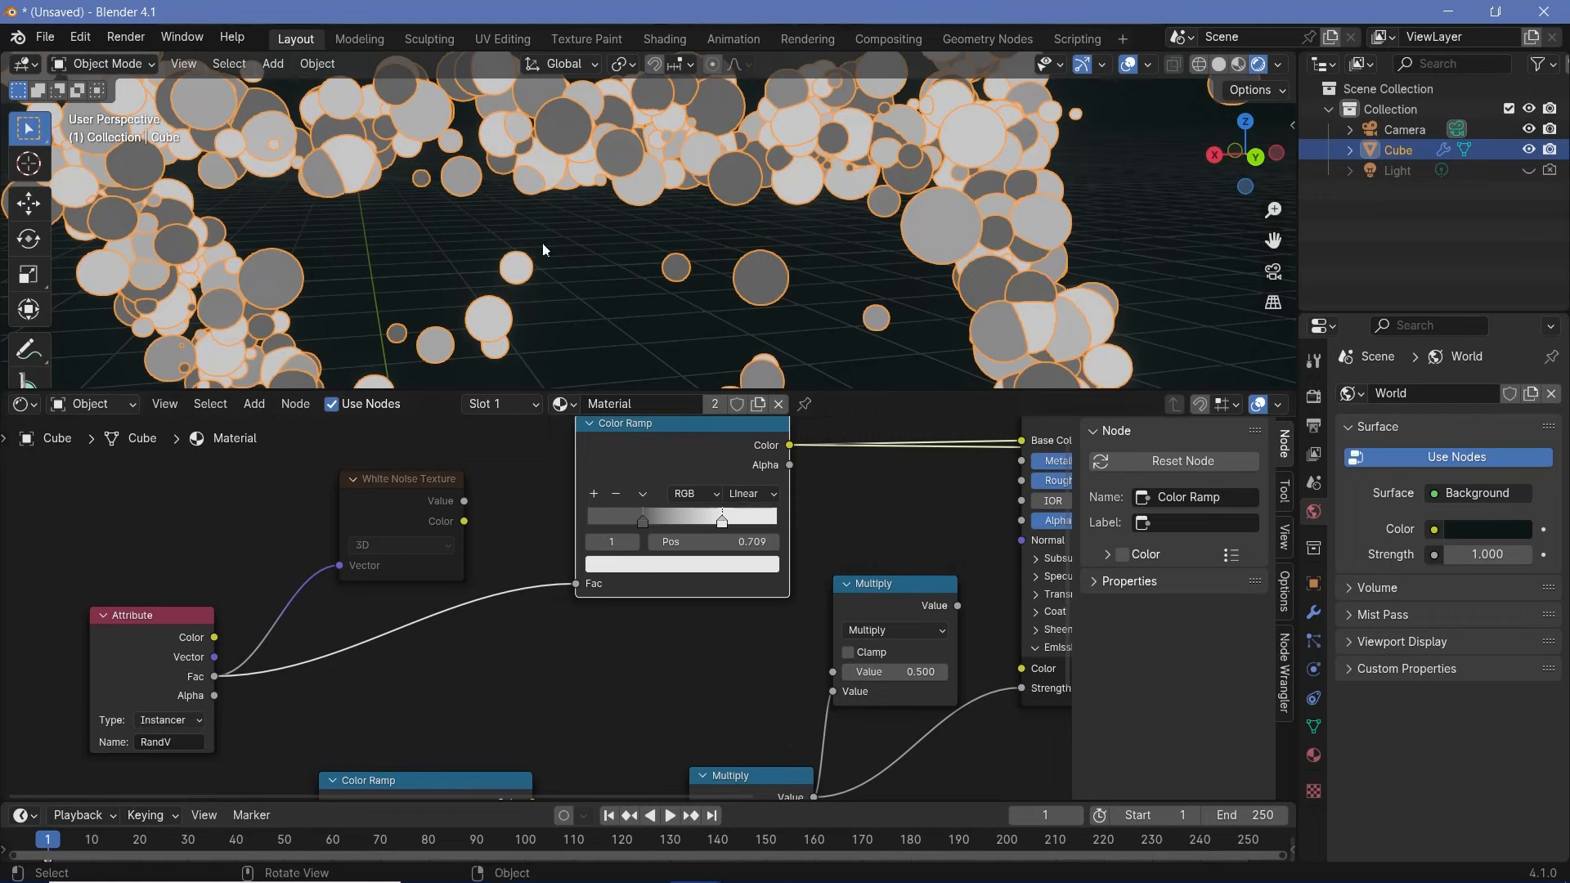
{"action": "key", "text": "shift+d"}
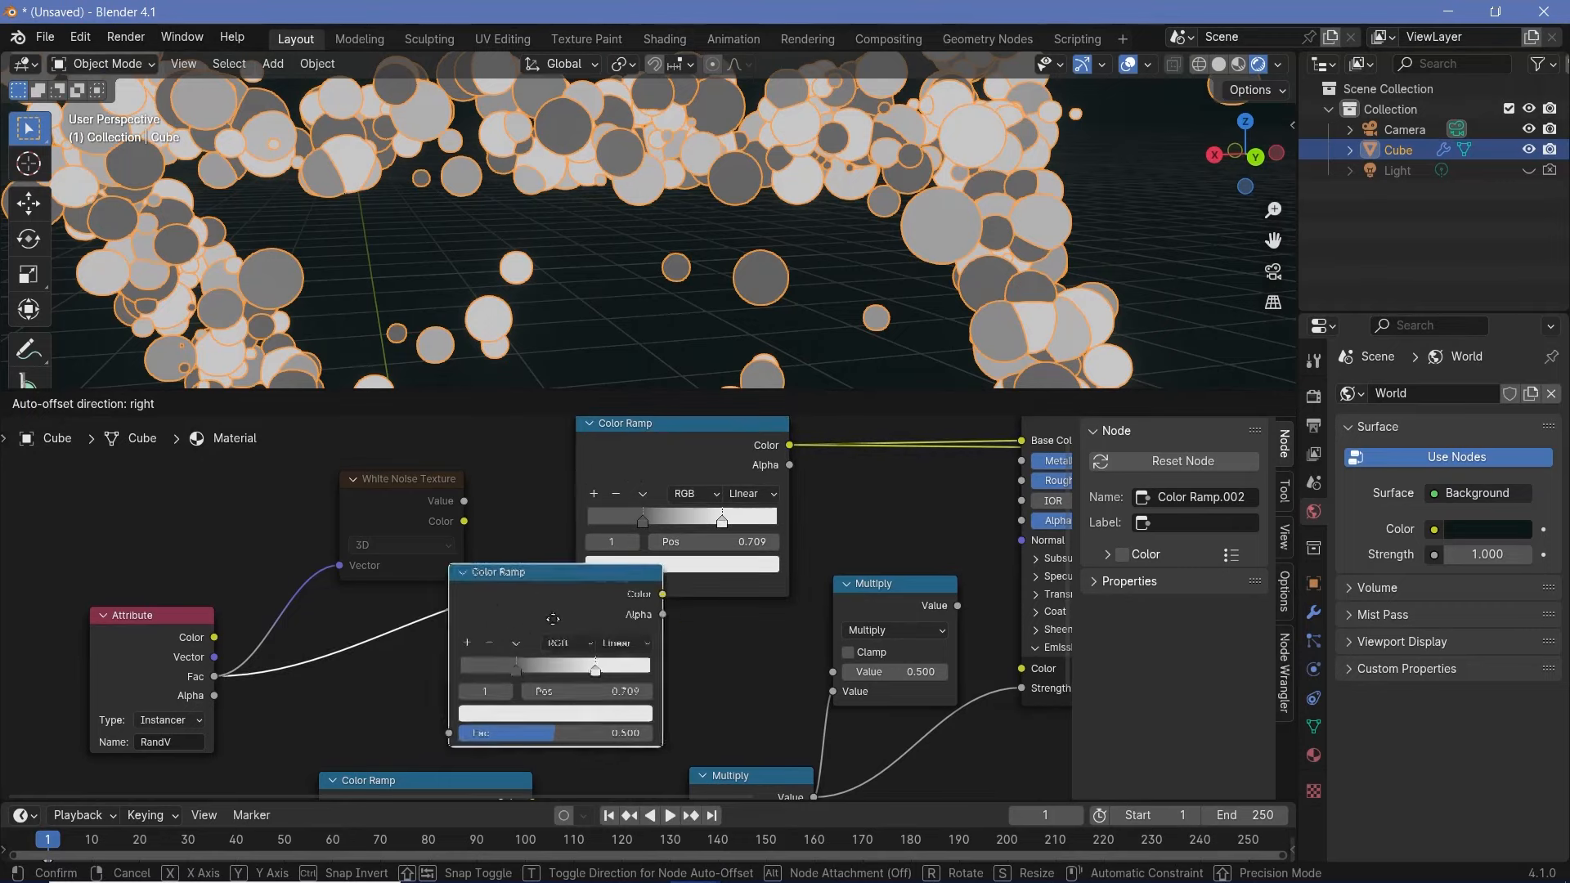
{"action": "left_click", "coordinate": [590, 620]}
{"action": "key", "text": "BackSpace"}
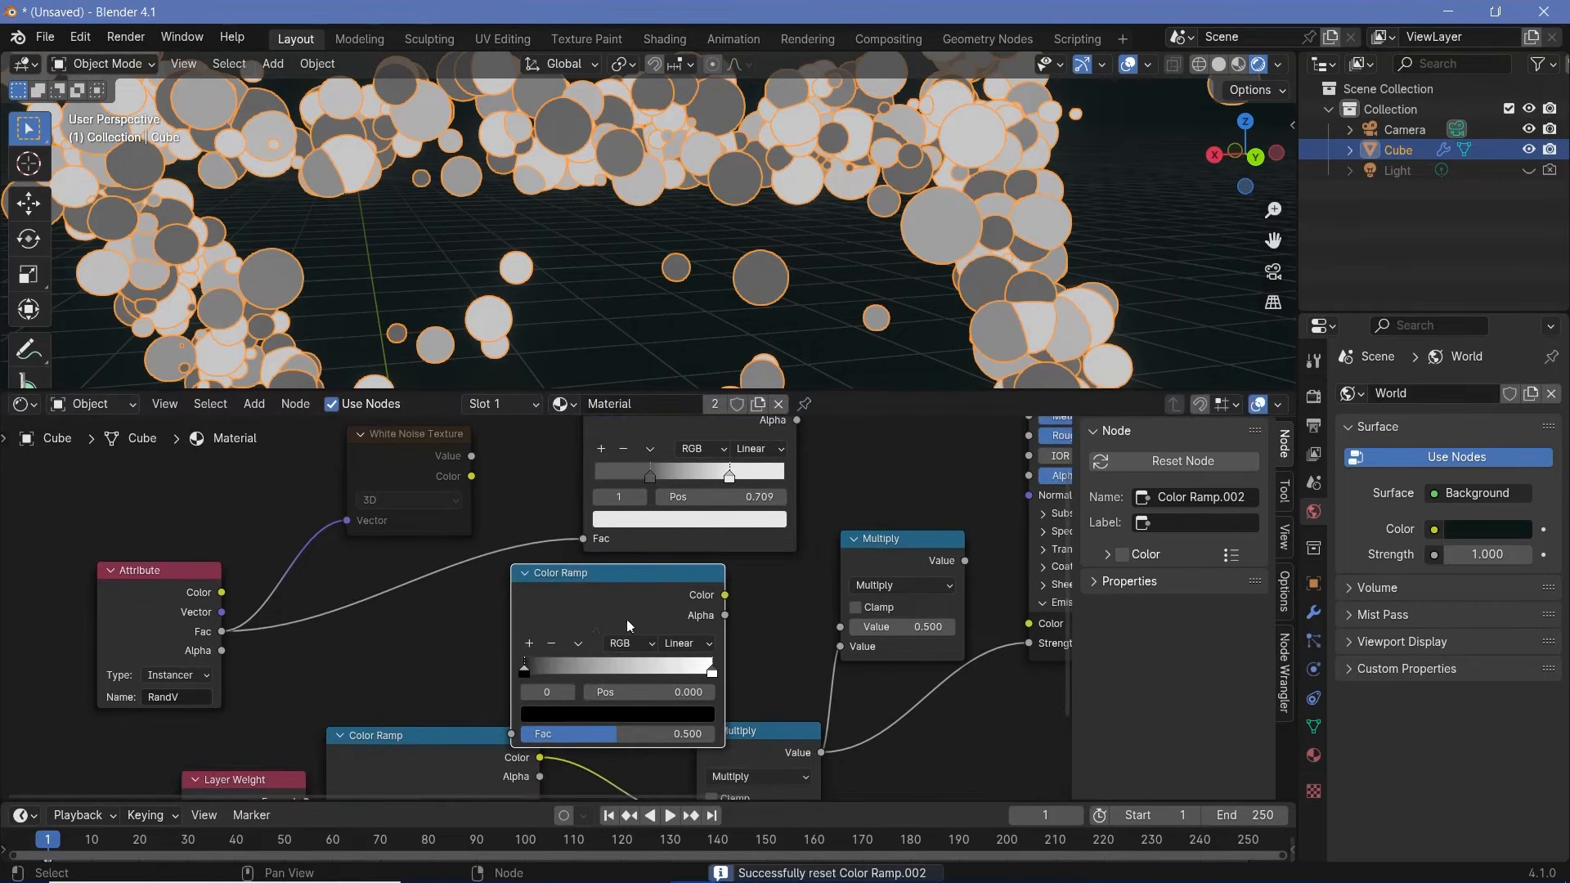
Step: Set the duplicated Color Ramp's interpolation to Constant and move its white stop to about 0.535
{"action": "left_click", "coordinate": [683, 645]}
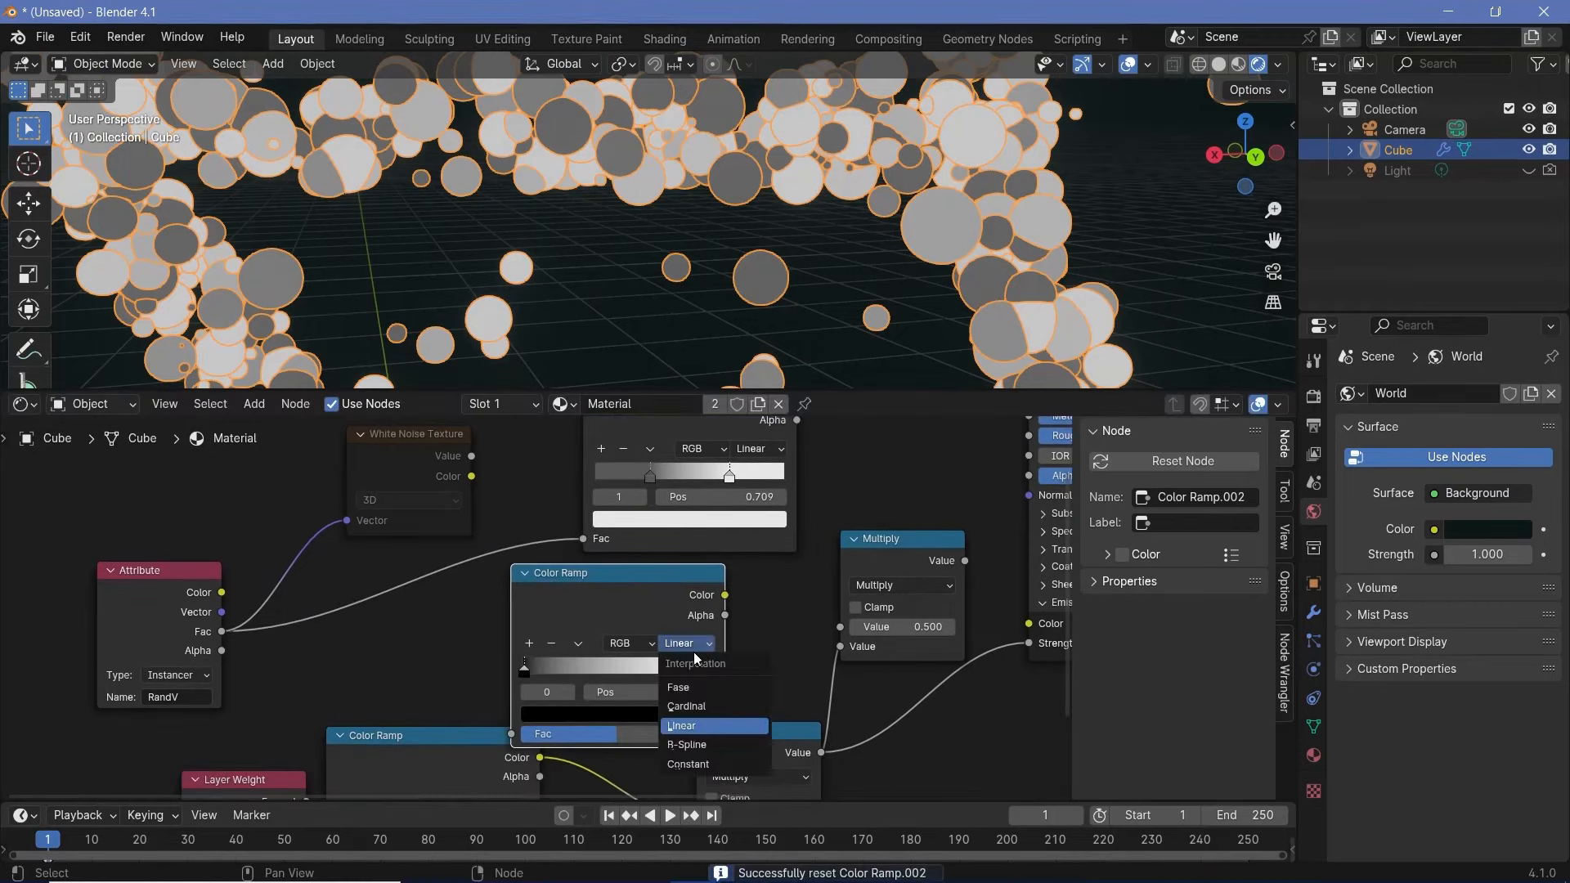
{"action": "left_click", "coordinate": [694, 764]}
{"action": "left_click_drag", "start_coordinate": [712, 672], "coordinate": [624, 677]}
Step: Connect RandV's Fac through the Constant Color Ramp into the new Multiply's first value, and the Multiply's output into Emission Strength
{"action": "left_click_drag", "start_coordinate": [220, 633], "coordinate": [516, 735]}
{"action": "left_click_drag", "start_coordinate": [596, 631], "coordinate": [600, 583]}
{"action": "left_click_drag", "start_coordinate": [728, 564], "coordinate": [840, 627]}
{"action": "left_click_drag", "start_coordinate": [965, 561], "coordinate": [1022, 643]}
Step: Preview the new Multiply node's output on the helix particles
{"action": "left_click", "coordinate": [819, 573], "text": "ctrl+shift"}
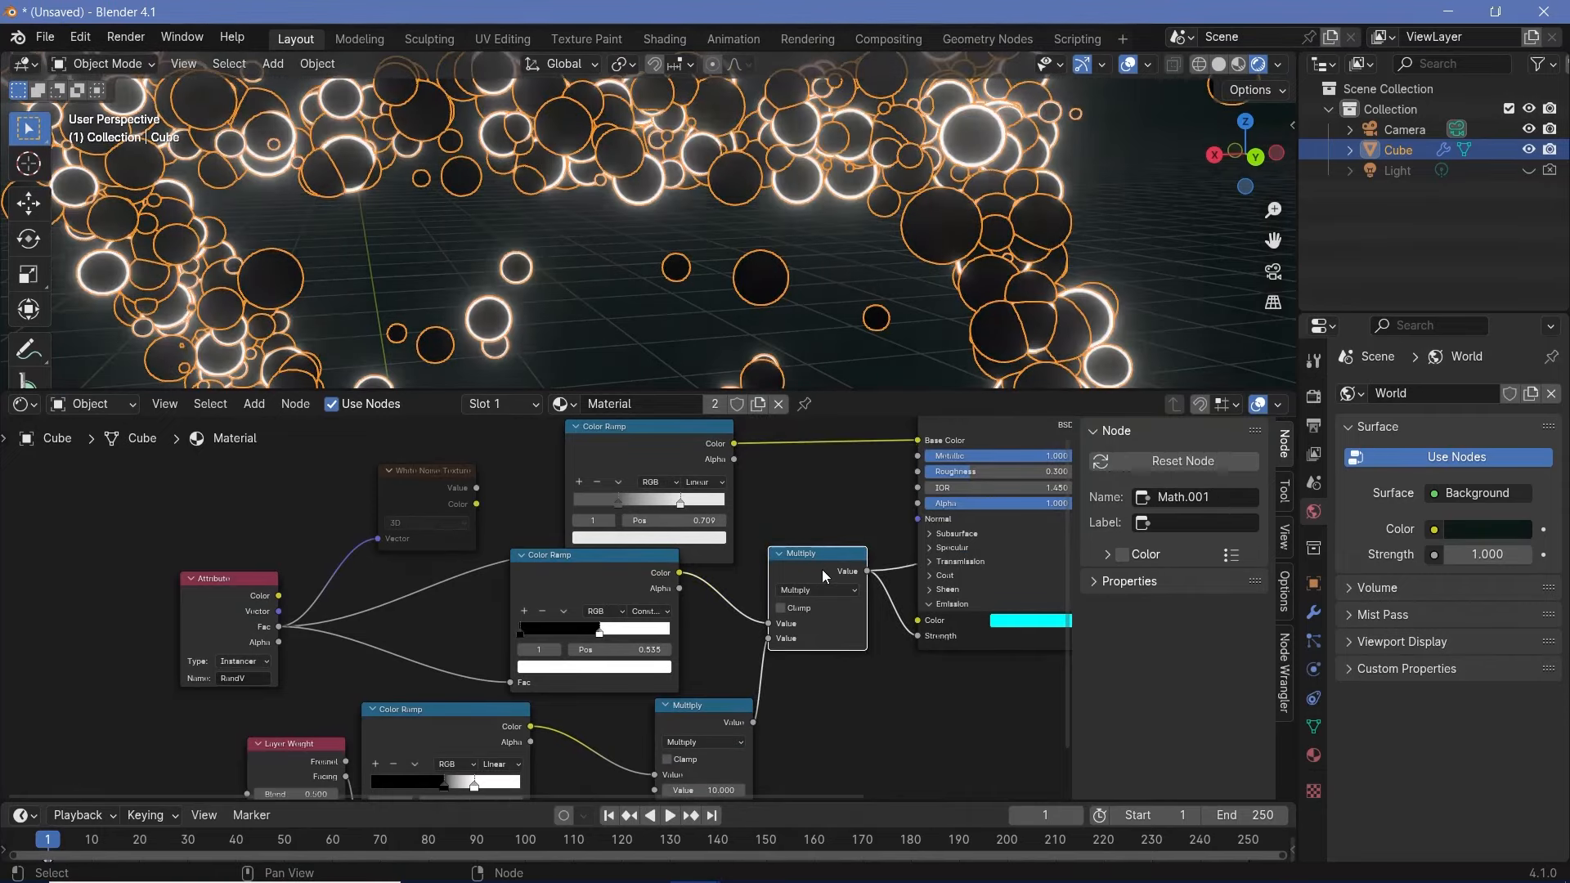
{"action": "scroll", "coordinate": [577, 233], "scroll_direction": "down", "scroll_amount": 3}
{"action": "middle_click_drag", "start_coordinate": [578, 234], "coordinate": [661, 343], "text": "shift"}
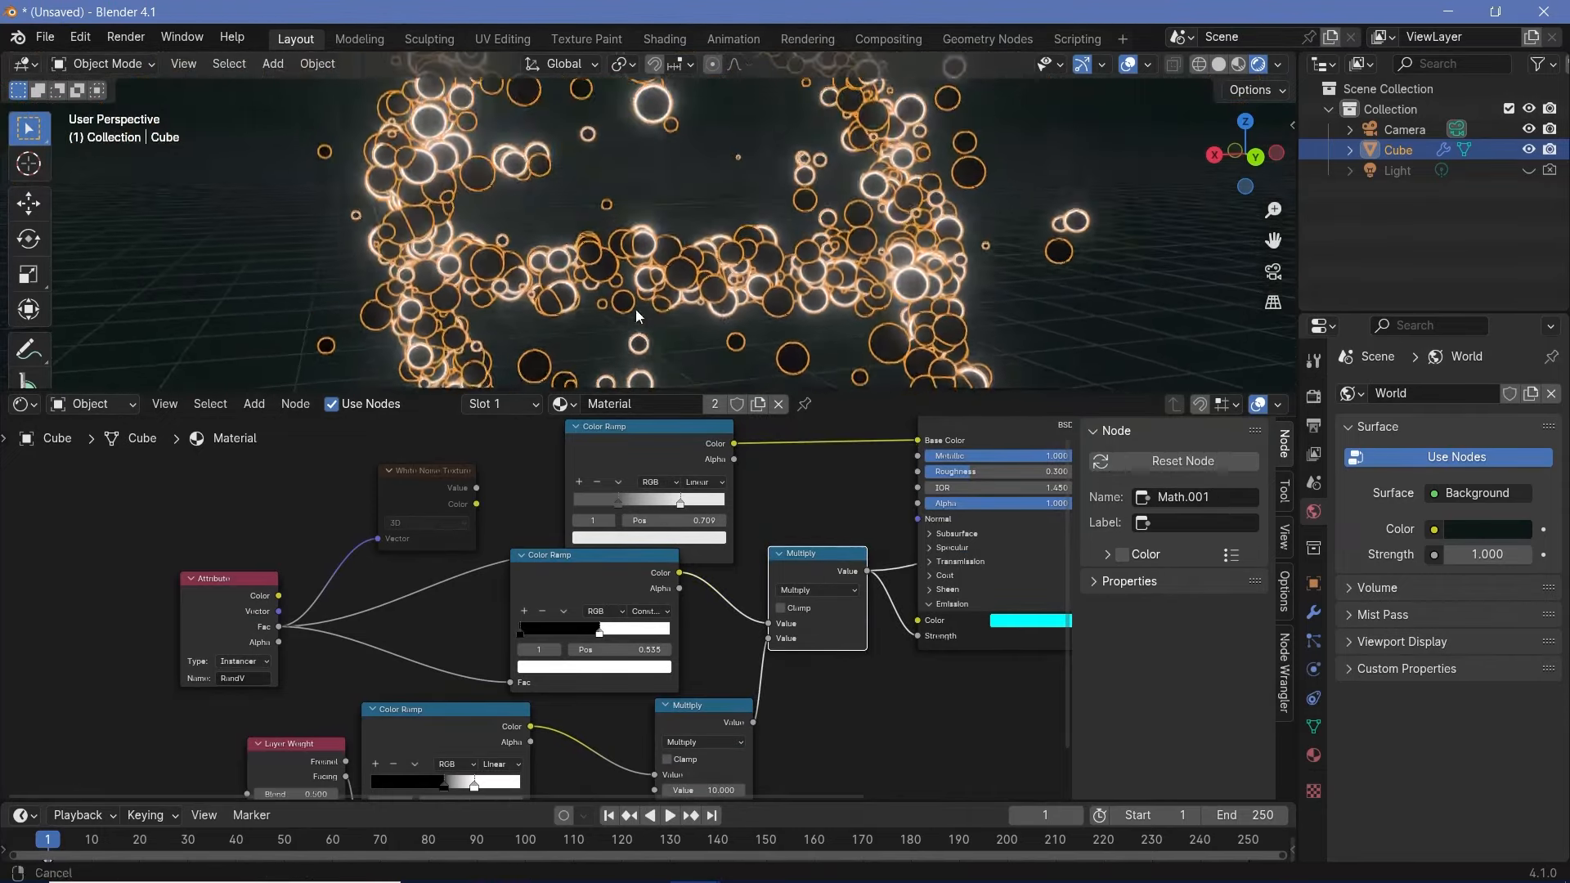
{"action": "scroll", "coordinate": [641, 630], "scroll_direction": "up", "scroll_amount": 2}
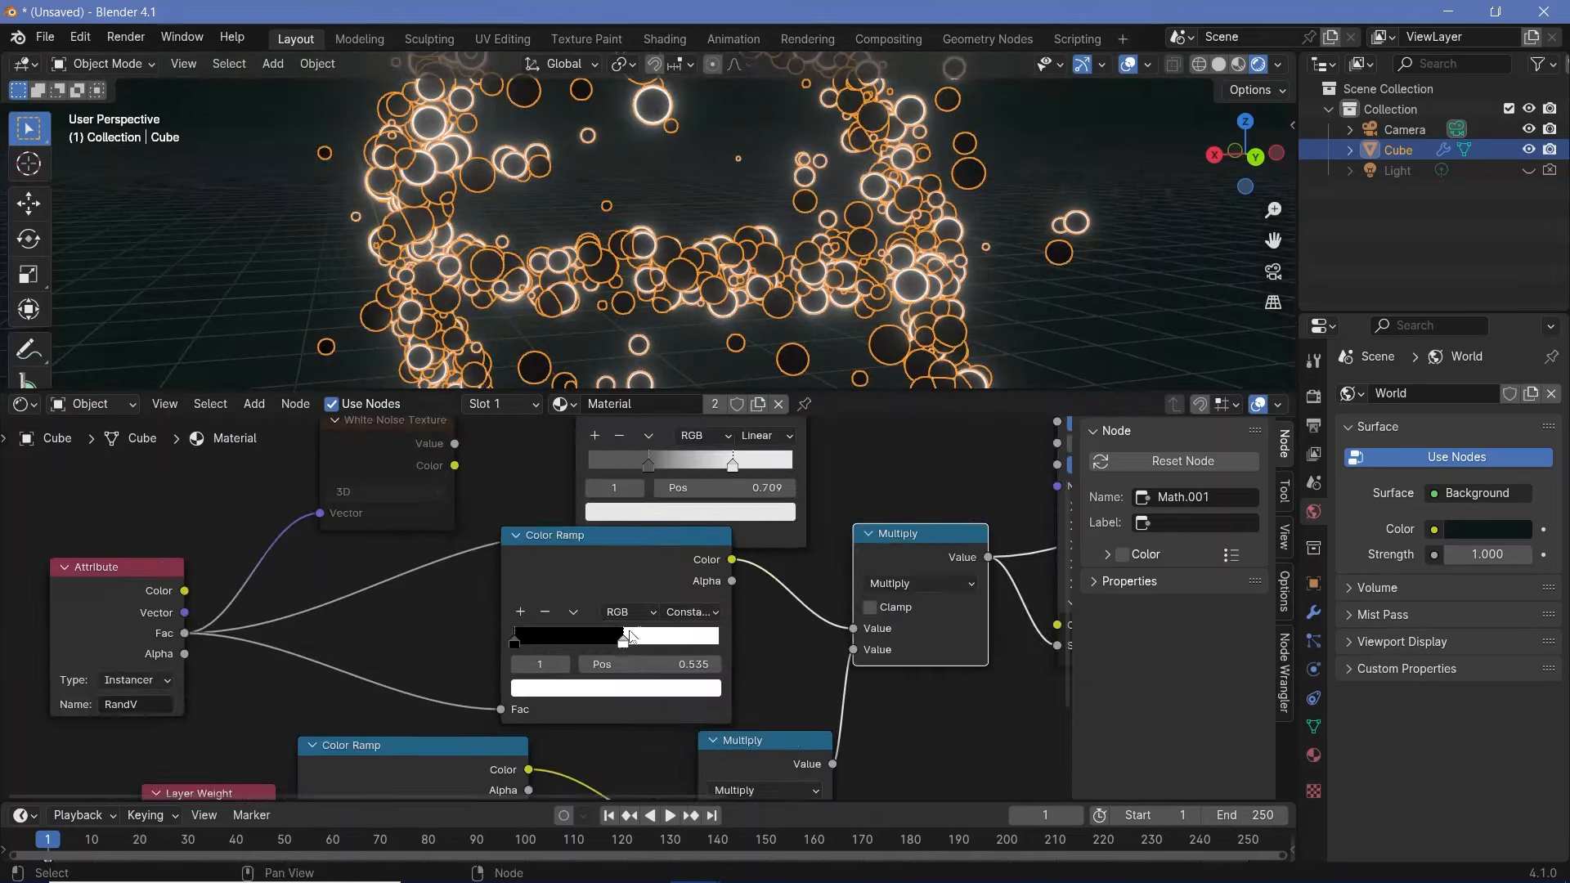
Step: Set the white stop's position in the Constant Color Ramp to 0.75
{"action": "mouse_move", "coordinate": [625, 646]}
{"action": "left_mouse_down"}
{"action": "mouse_move", "coordinate": [680, 650]}
{"action": "mouse_move", "coordinate": [524, 644]}
{"action": "mouse_move", "coordinate": [710, 655]}
{"action": "mouse_move", "coordinate": [521, 640]}
{"action": "mouse_move", "coordinate": [642, 642]}
{"action": "left_mouse_up"}
{"action": "left_click", "coordinate": [645, 665]}
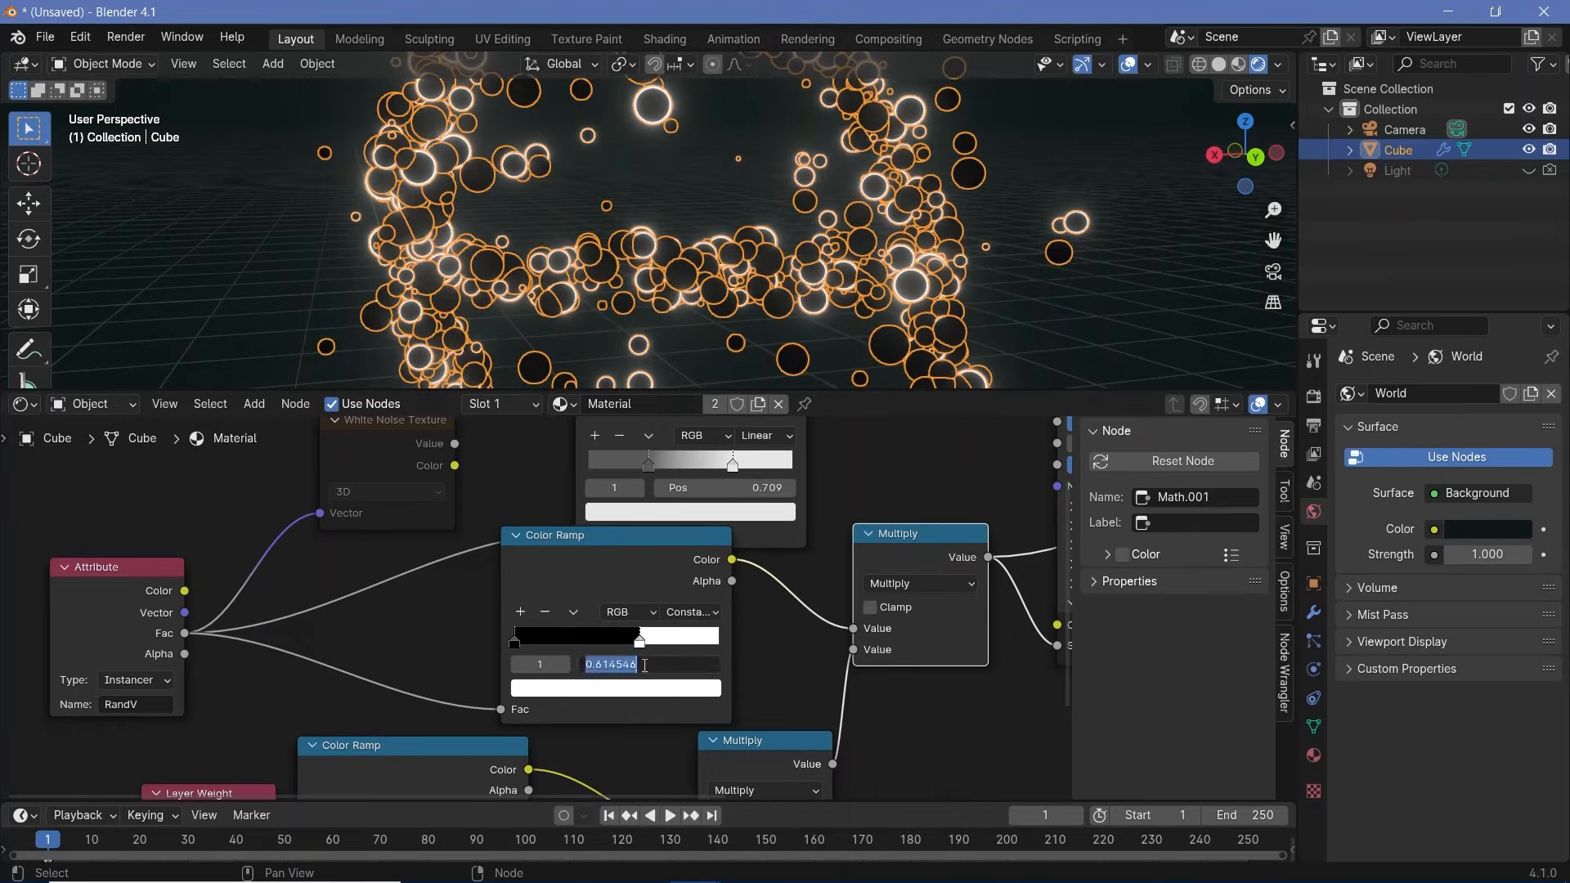
{"action": "type", "text": "0.75"}
{"action": "key", "text": "Return"}
{"action": "middle_click_drag", "start_coordinate": [821, 248], "coordinate": [777, 278]}
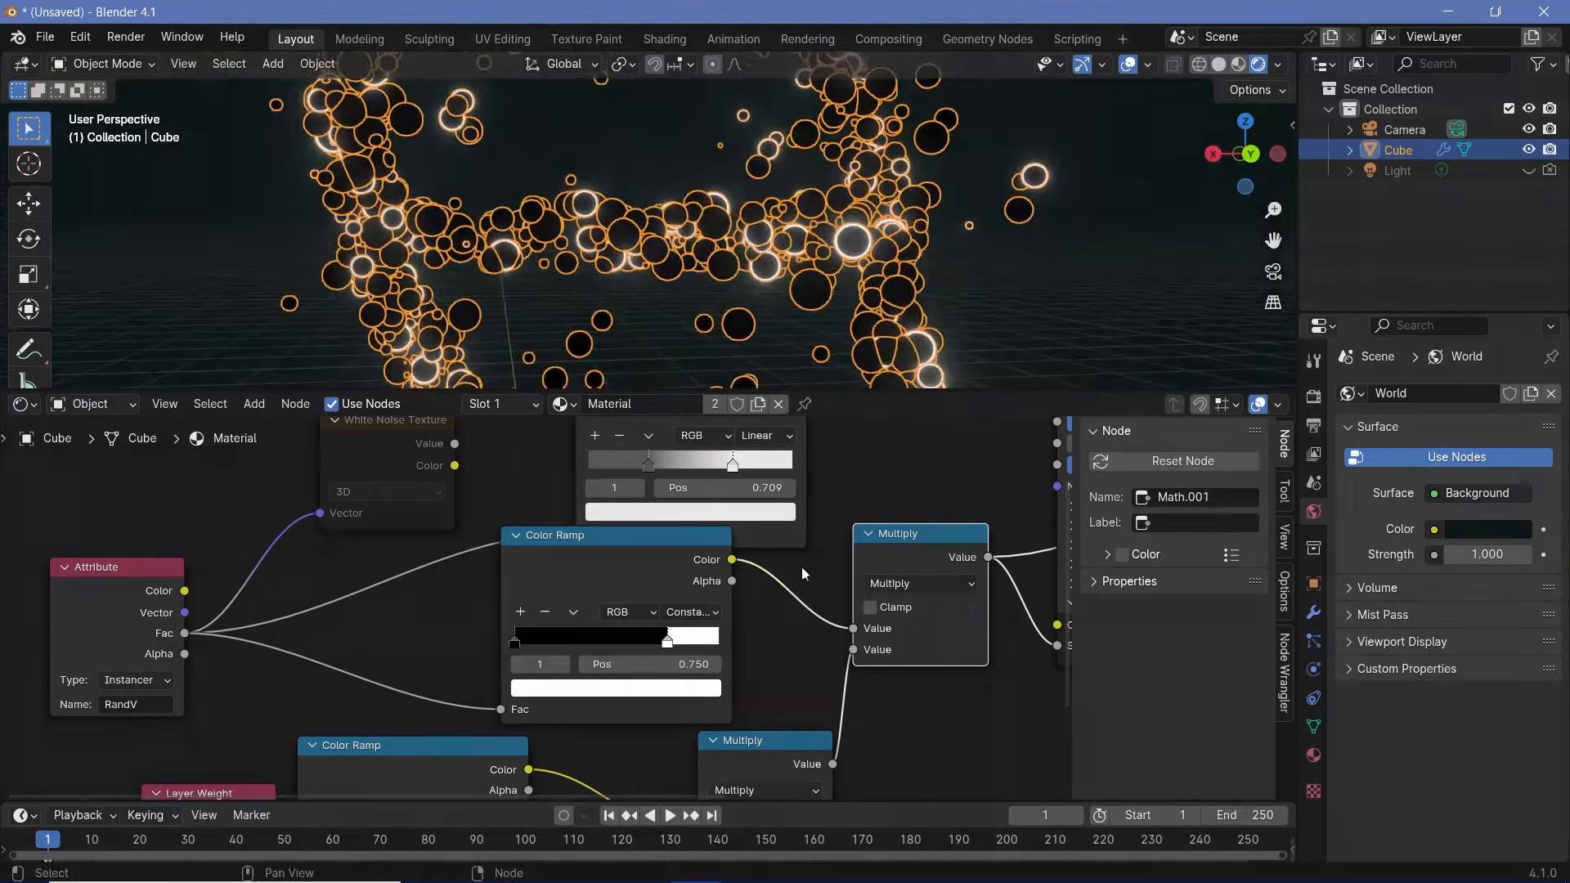
Step: Reconnect the Principled BSDF's output to the Material Output's Surface, ending the Multiply preview
{"action": "scroll", "coordinate": [816, 572], "scroll_direction": "down", "scroll_amount": 2}
{"action": "scroll", "coordinate": [816, 572], "scroll_direction": "down", "scroll_amount": 1}
{"action": "left_click", "coordinate": [779, 519]}
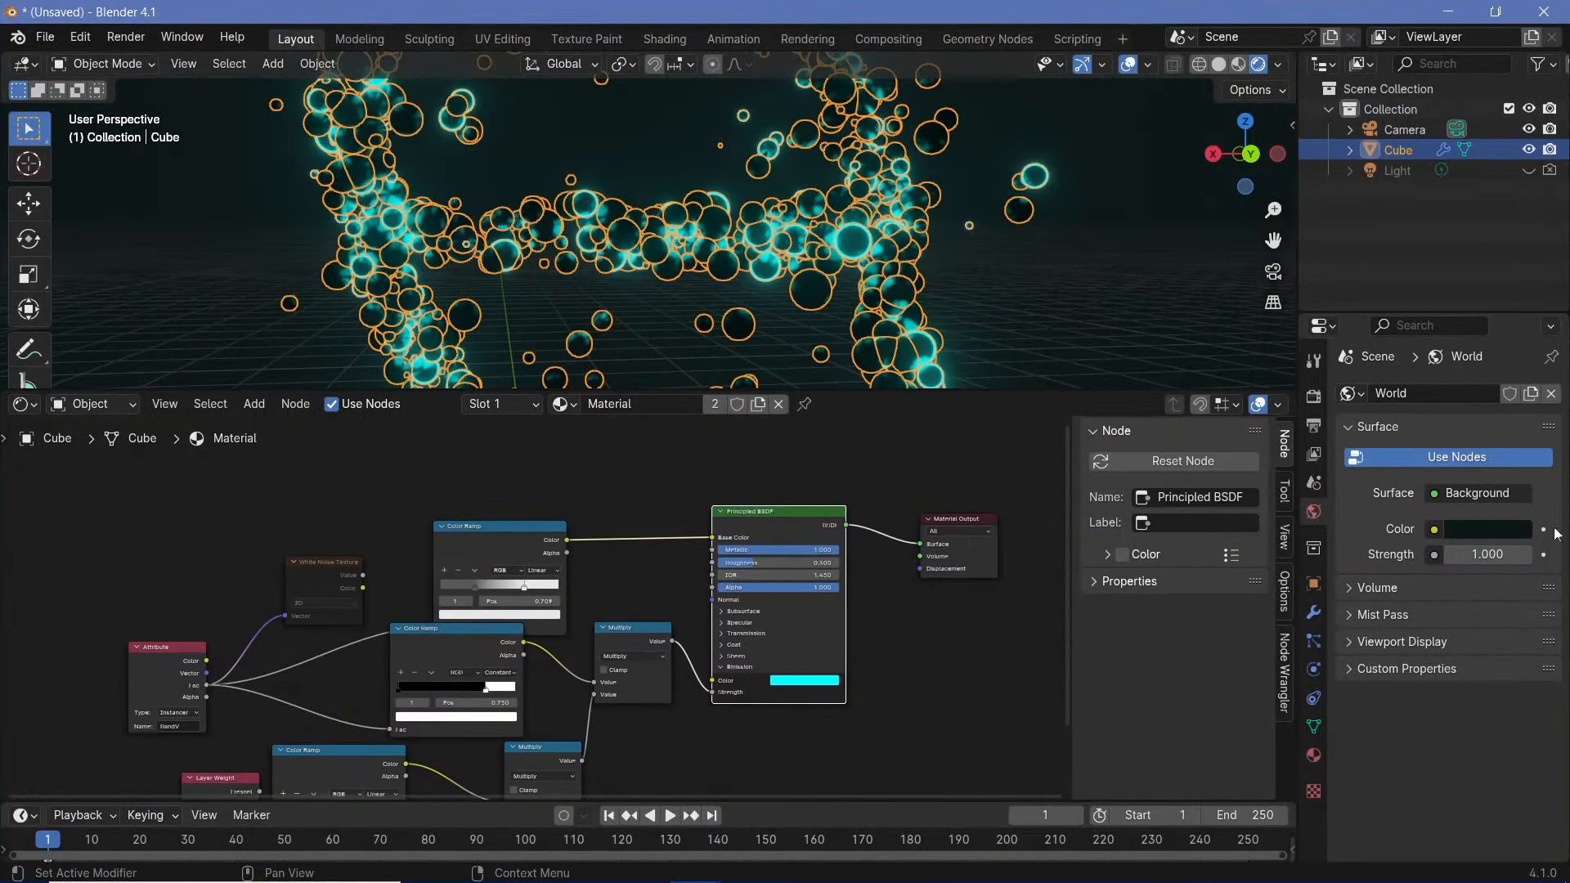
Step: Brighten the World background color to a light teal and inspect the particles' shading up close
{"action": "left_click", "coordinate": [1489, 532]}
{"action": "left_click_drag", "start_coordinate": [1518, 327], "coordinate": [1517, 268]}
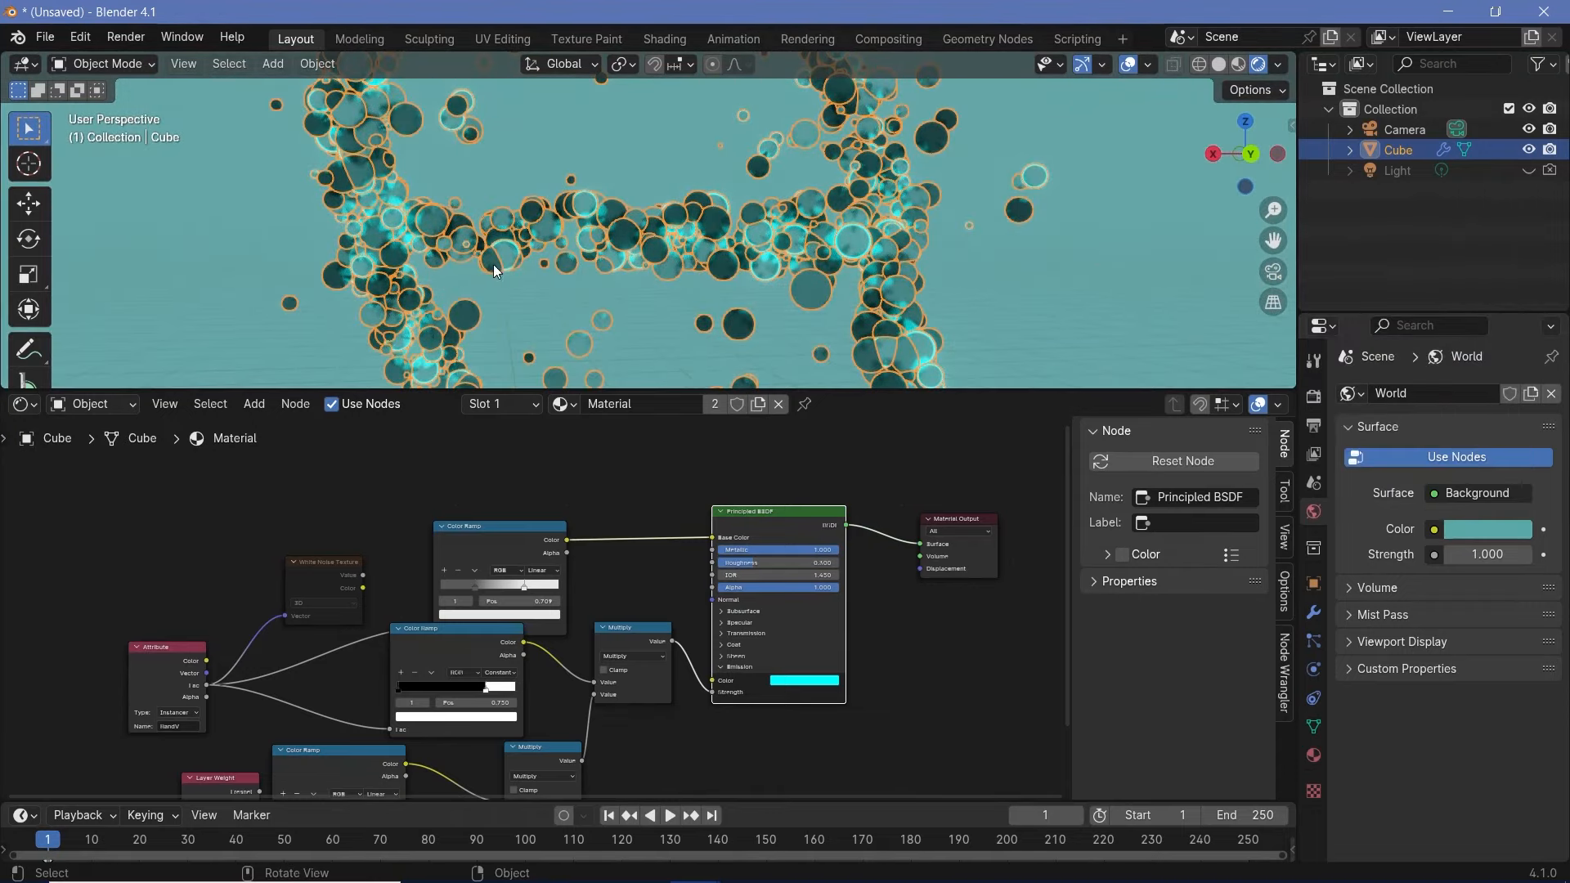
{"action": "middle_click_drag", "start_coordinate": [517, 635], "coordinate": [672, 582]}
{"action": "scroll", "coordinate": [814, 260], "scroll_direction": "up", "scroll_amount": 5}
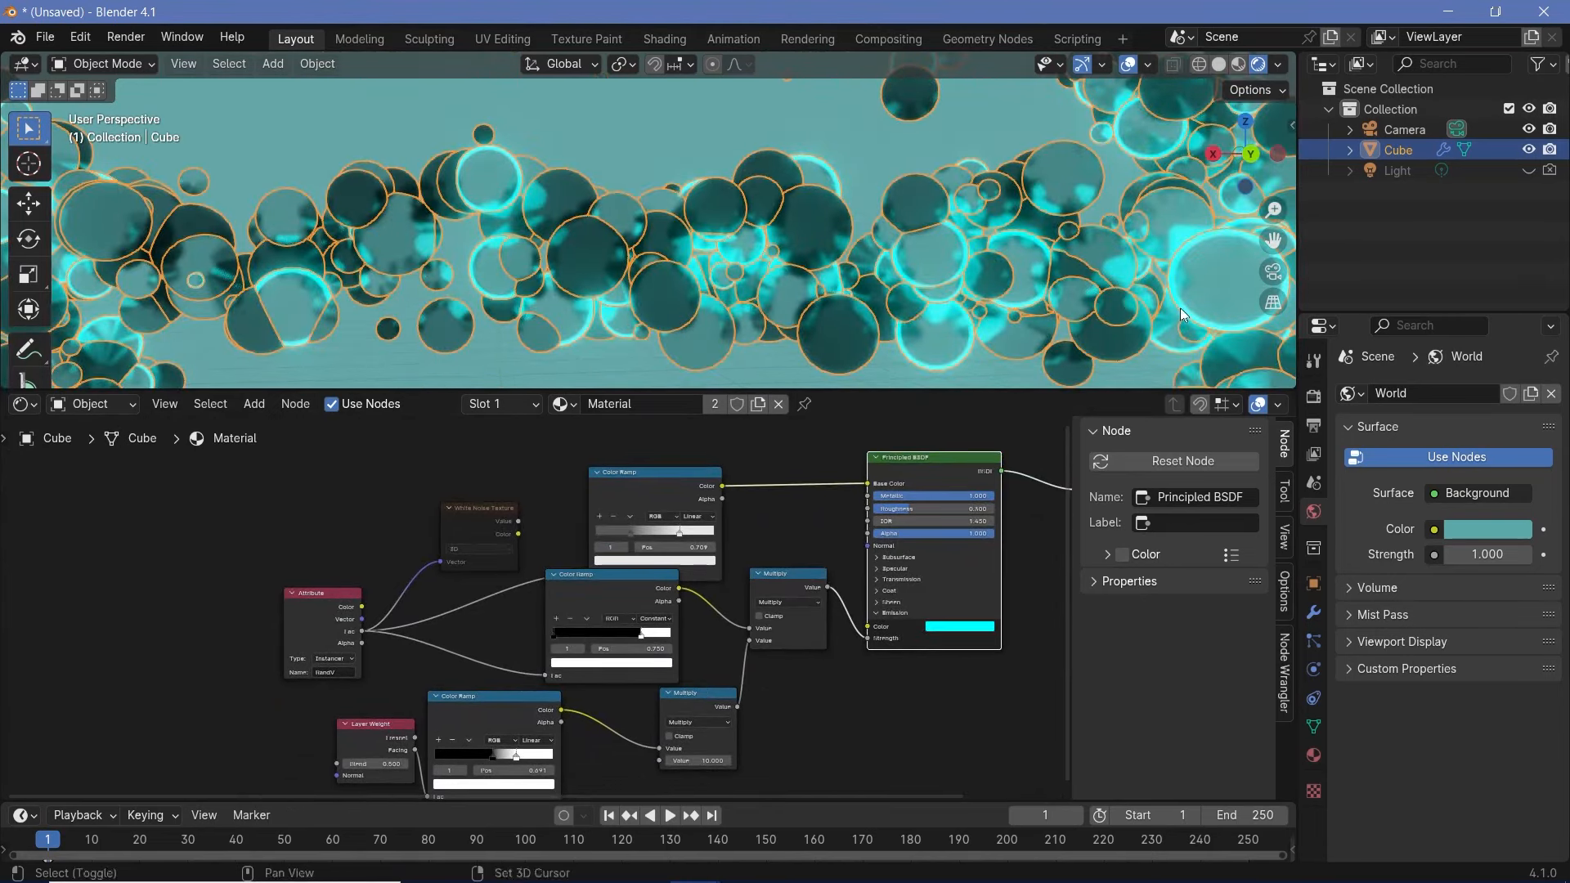
{"action": "middle_click_drag", "start_coordinate": [1048, 248], "coordinate": [754, 153]}
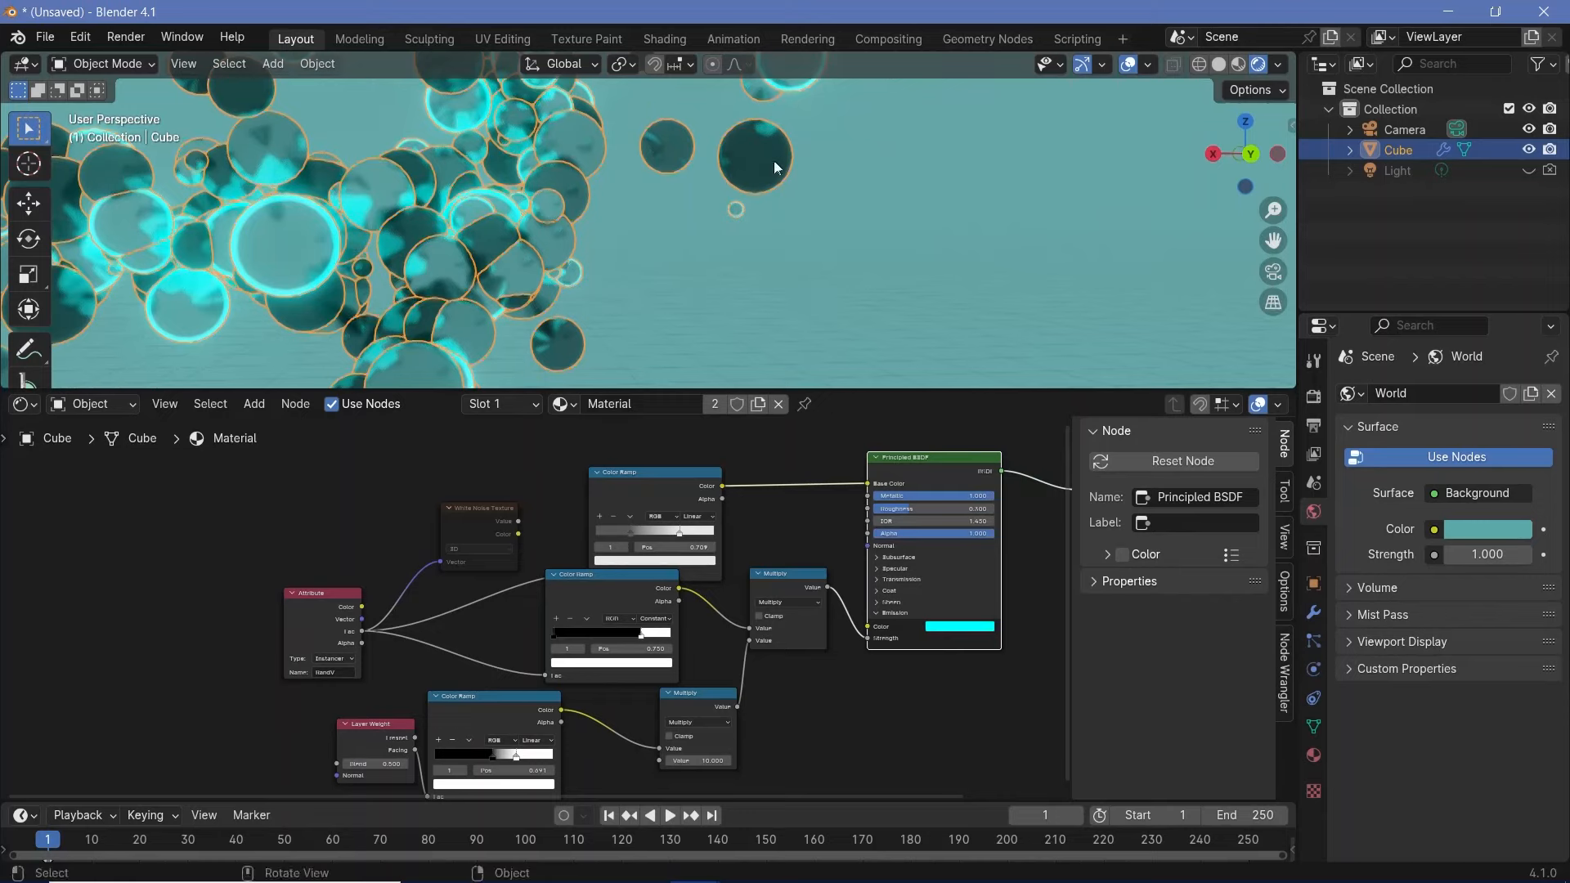
{"action": "scroll", "coordinate": [733, 160], "scroll_direction": "down", "scroll_amount": 8}
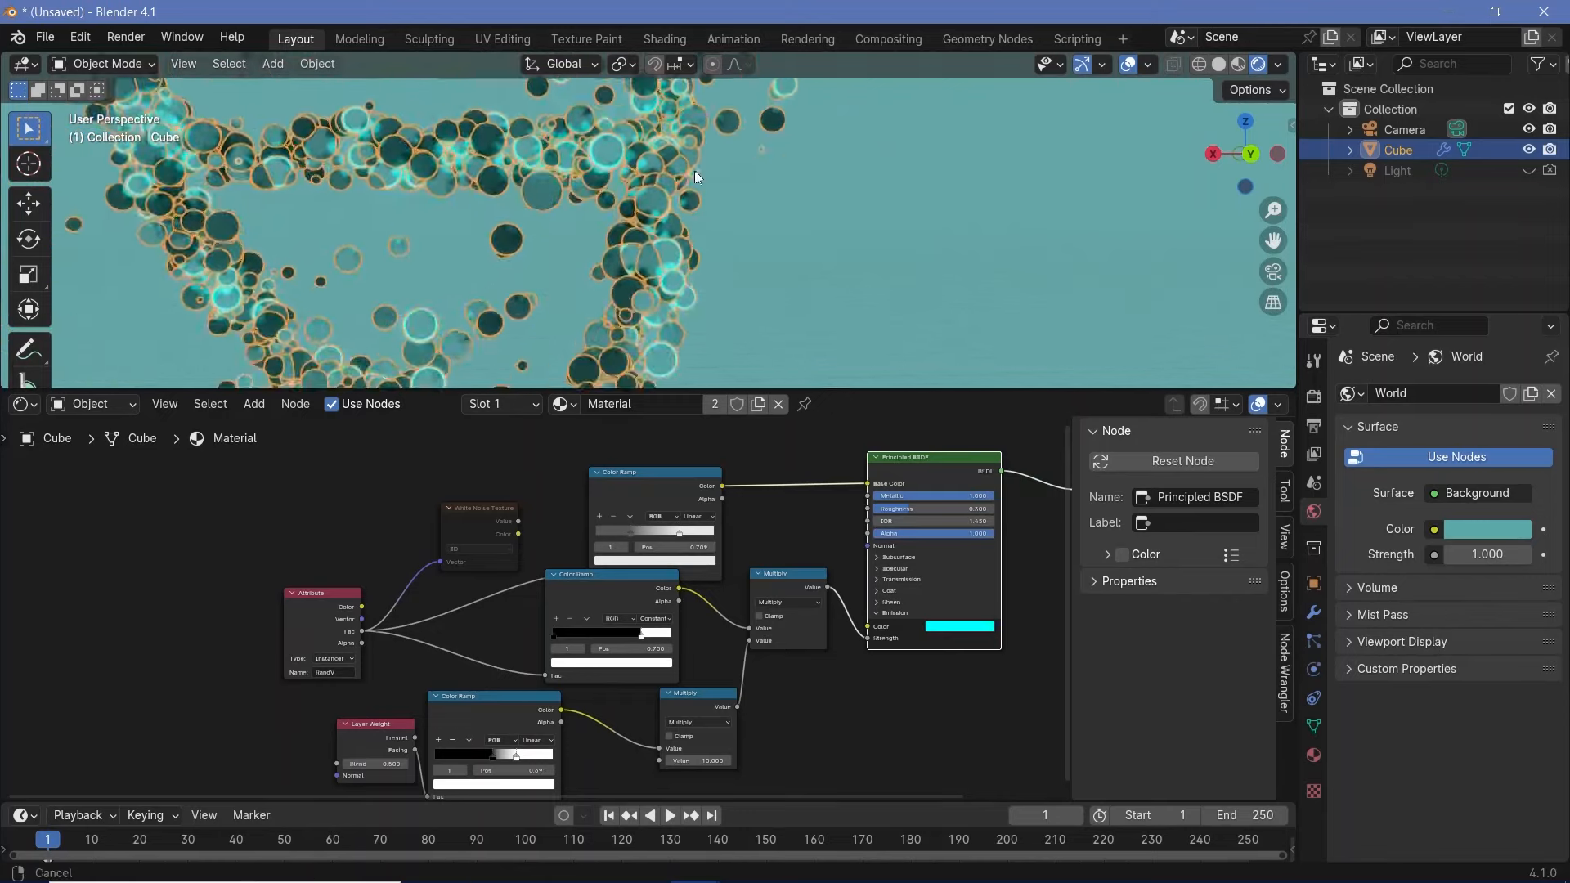
{"action": "scroll", "coordinate": [650, 459], "scroll_direction": "up", "scroll_amount": 2}
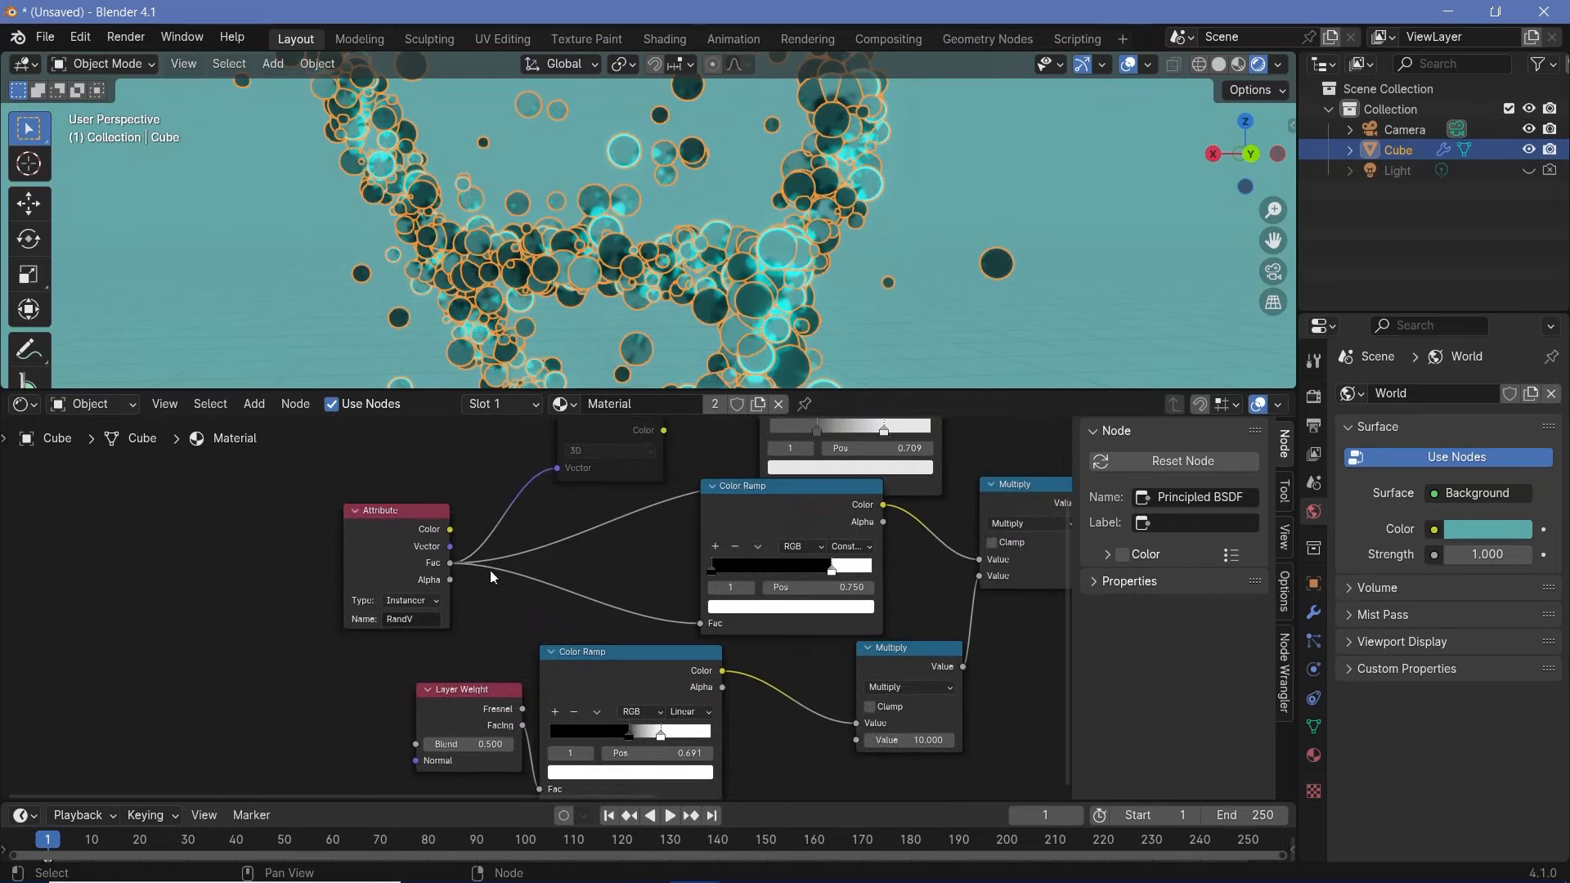
Step: Move the base-color Color Ramp up, unmute the White Noise Texture and connect its Color to that ramp's Fac
{"action": "middle_click_drag", "start_coordinate": [450, 567], "coordinate": [367, 642]}
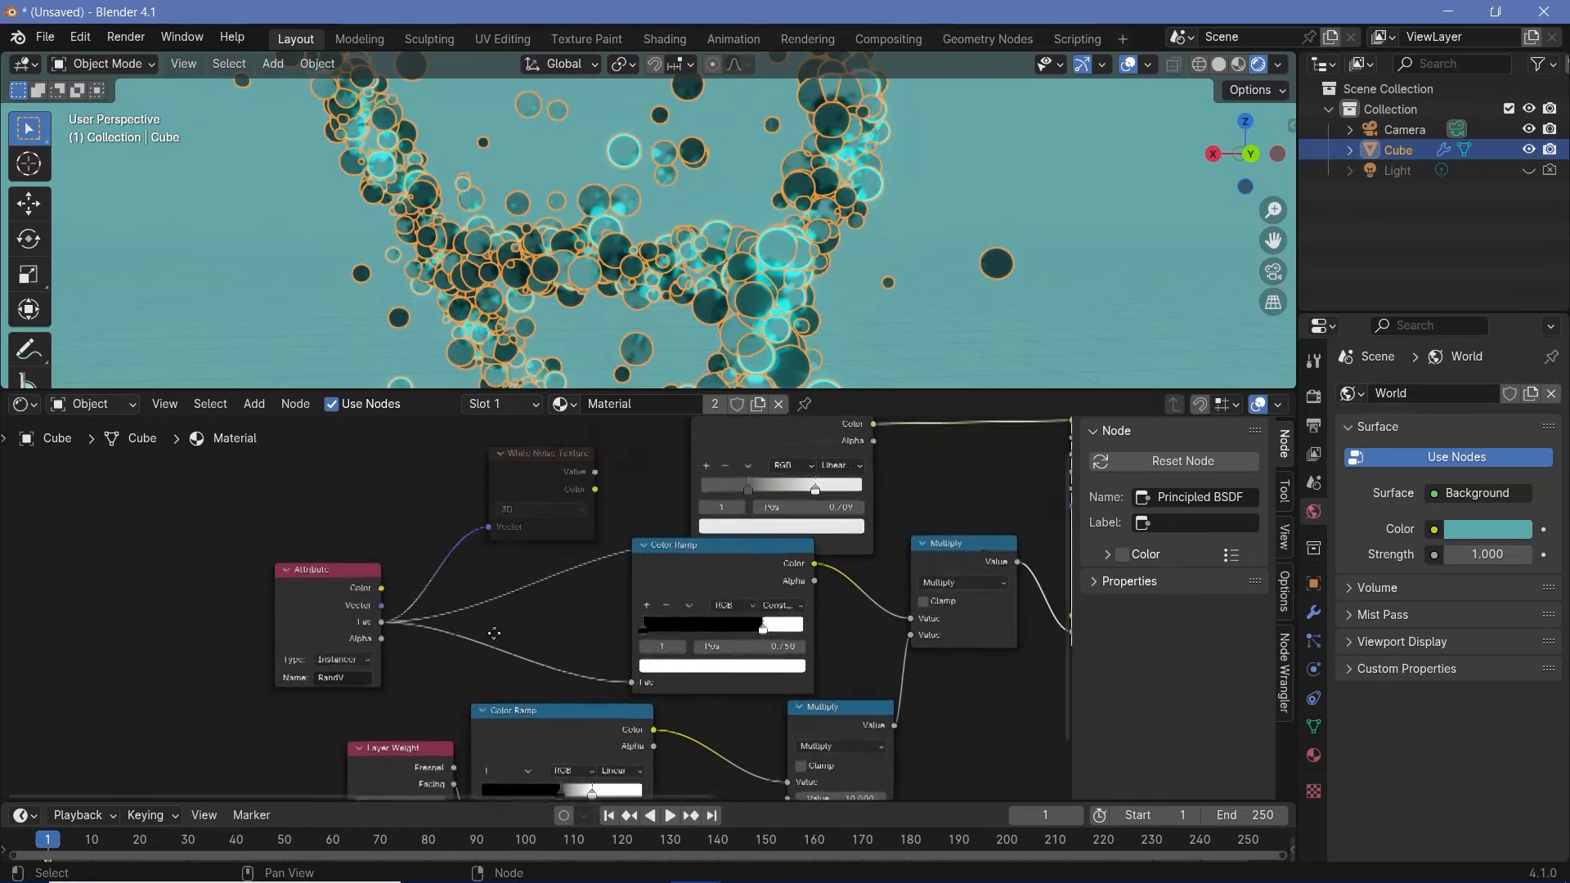
{"action": "left_click", "coordinate": [755, 456]}
{"action": "left_click_drag", "start_coordinate": [754, 456], "coordinate": [760, 425]}
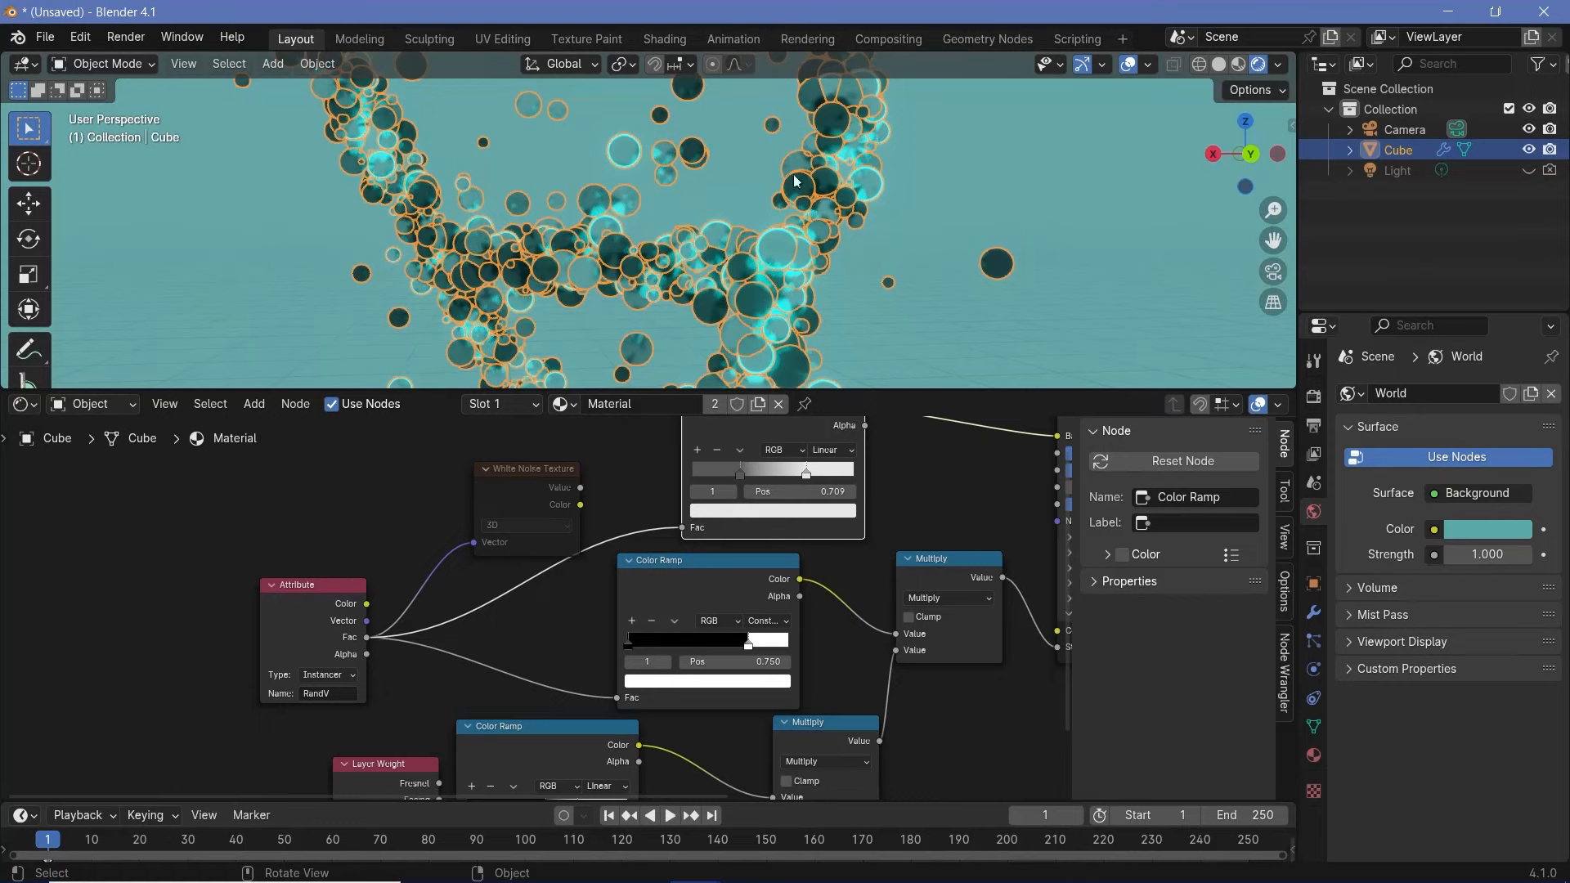
{"action": "left_click", "coordinate": [527, 486]}
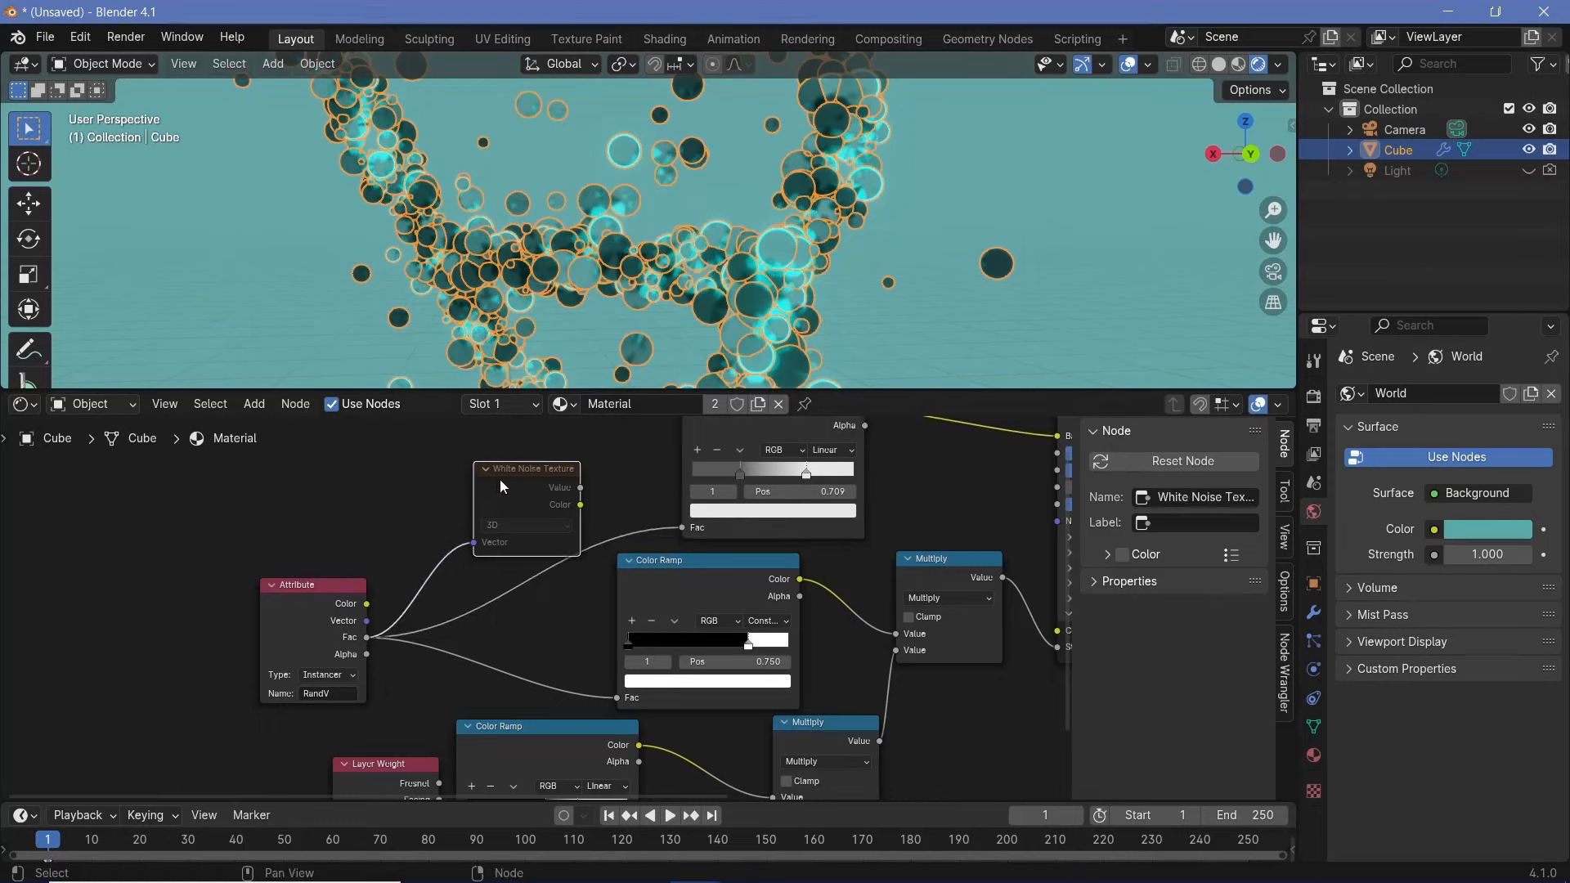
{"action": "left_click_drag", "start_coordinate": [580, 505], "coordinate": [683, 526]}
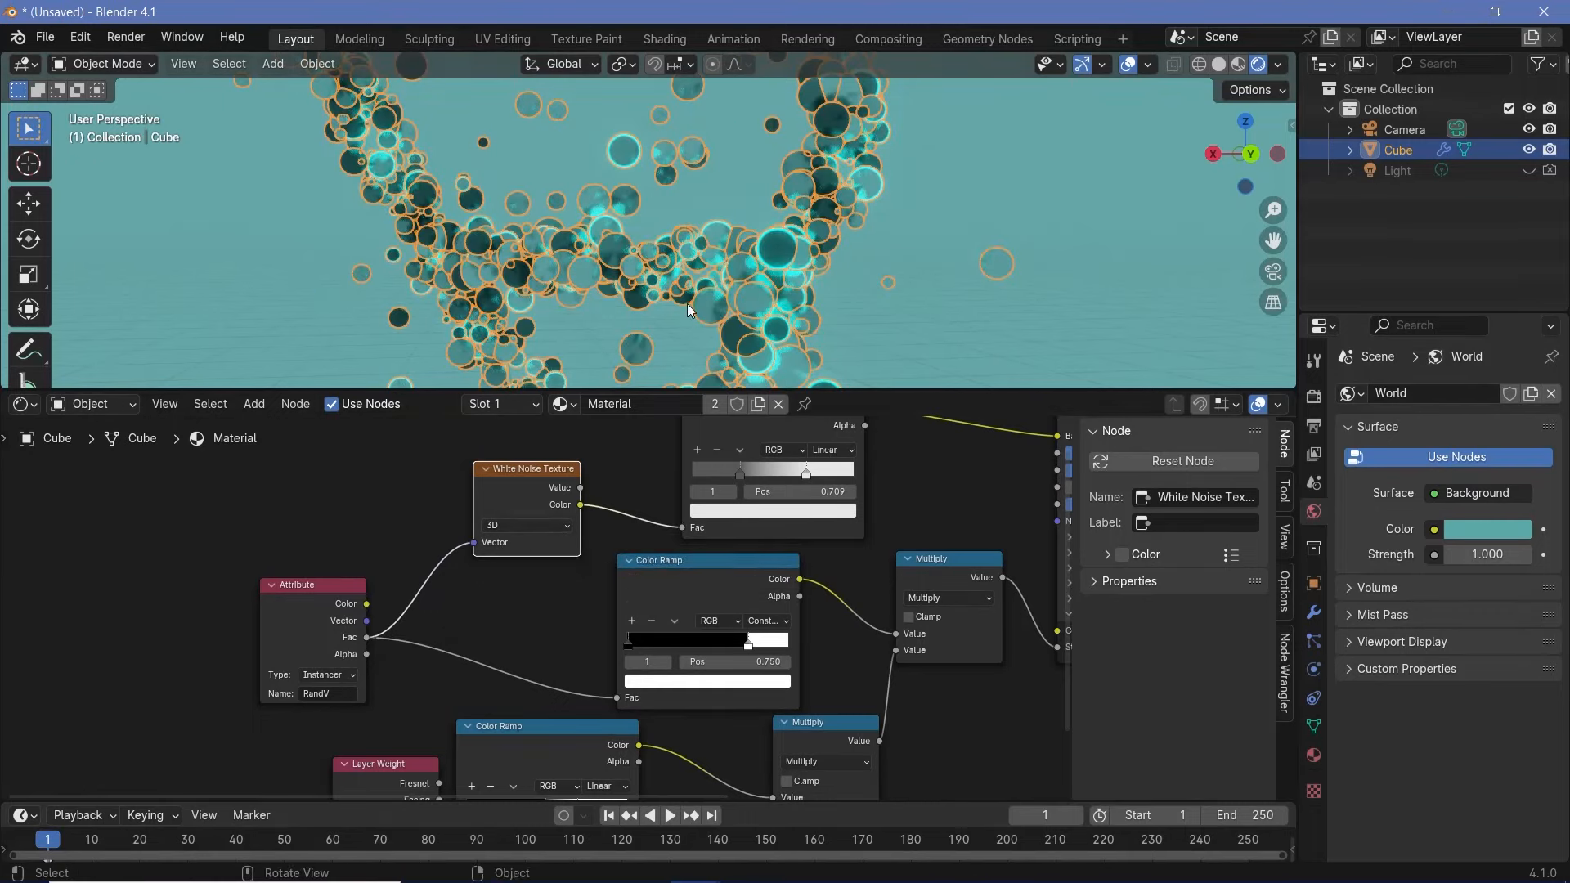
{"action": "scroll", "coordinate": [836, 275], "scroll_direction": "up", "scroll_amount": 2}
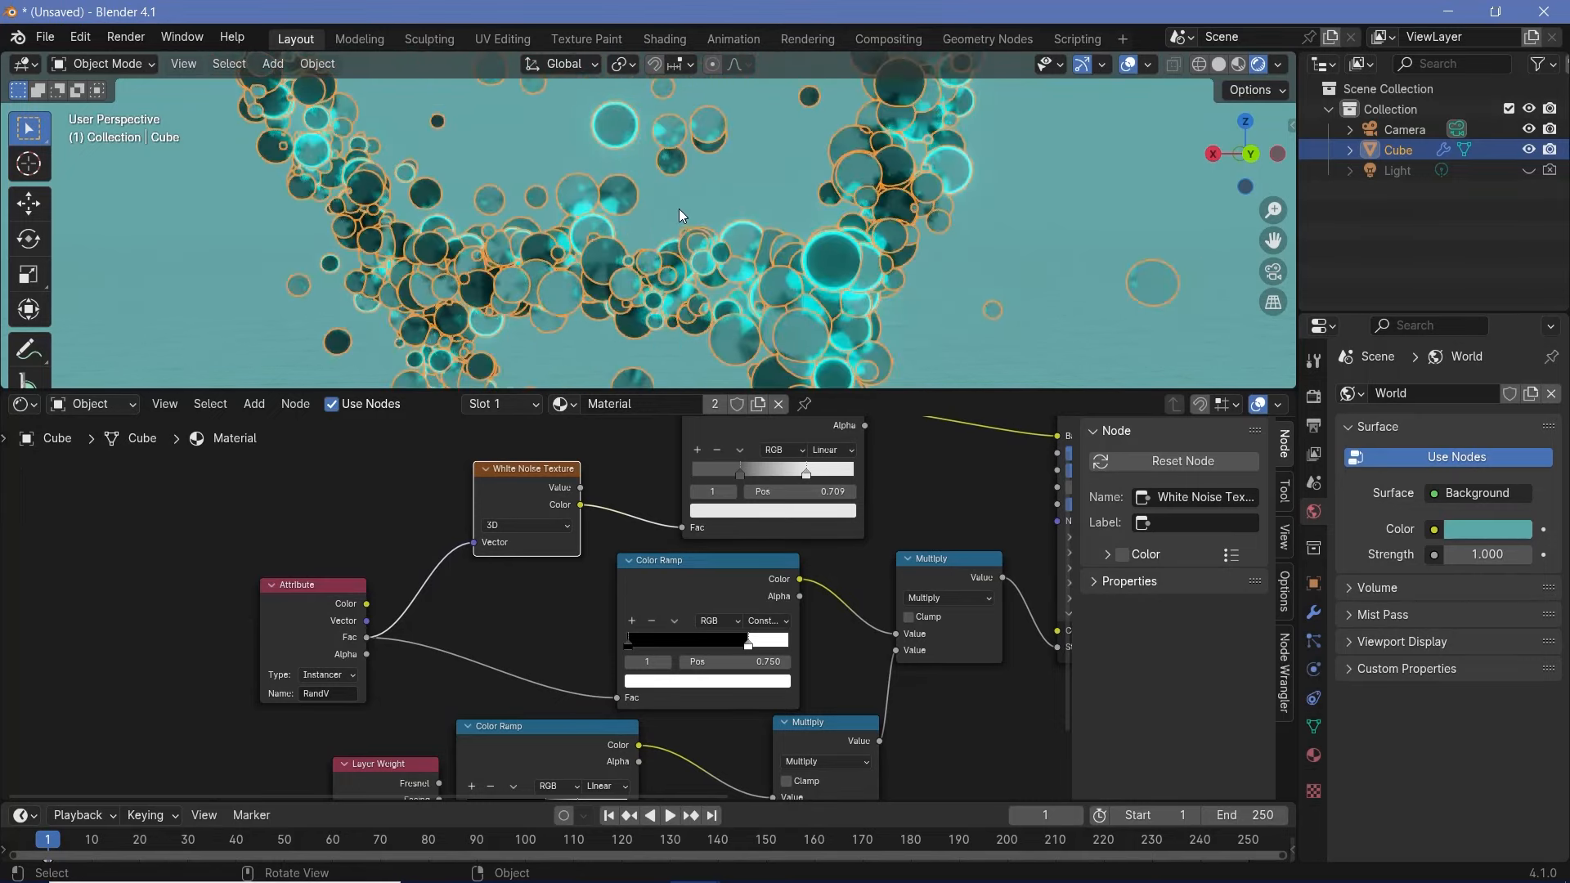
Step: Darken the World background color to a very dark teal
{"action": "left_click", "coordinate": [1490, 535]}
{"action": "left_click_drag", "start_coordinate": [1519, 315], "coordinate": [1519, 358]}
{"action": "scroll", "coordinate": [817, 261], "scroll_direction": "down", "scroll_amount": 5}
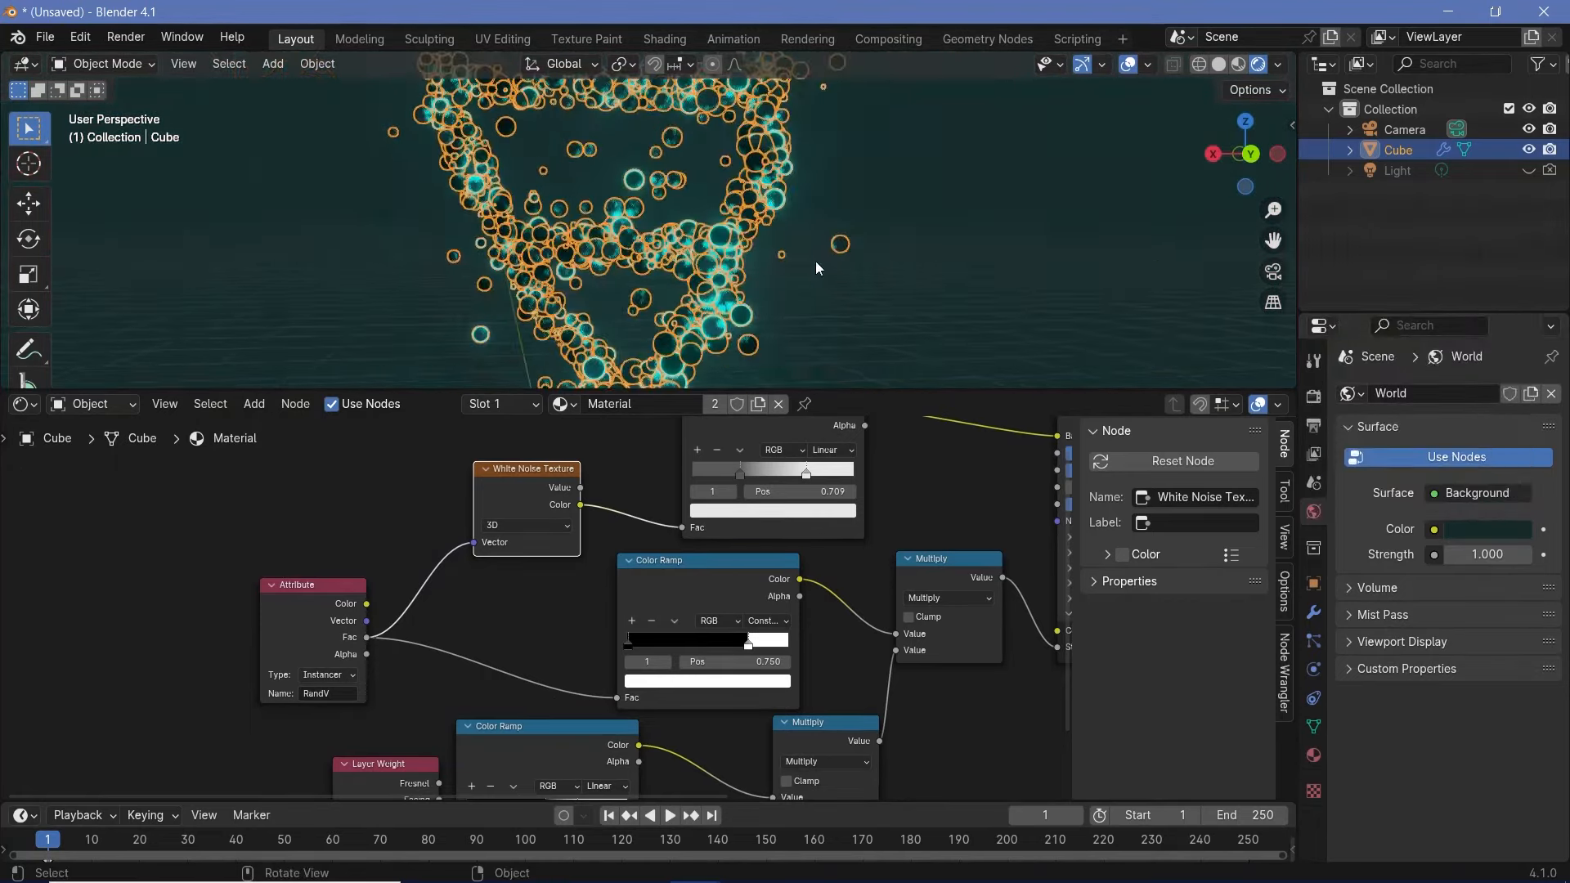
{"action": "middle_click_drag", "start_coordinate": [676, 320], "coordinate": [718, 301]}
Step: Hide the viewport overlays and enlarge the 3D viewport to frame more of the DNA helix
{"action": "left_click", "coordinate": [1127, 65]}
{"action": "scroll", "coordinate": [745, 300], "scroll_direction": "up", "scroll_amount": 2}
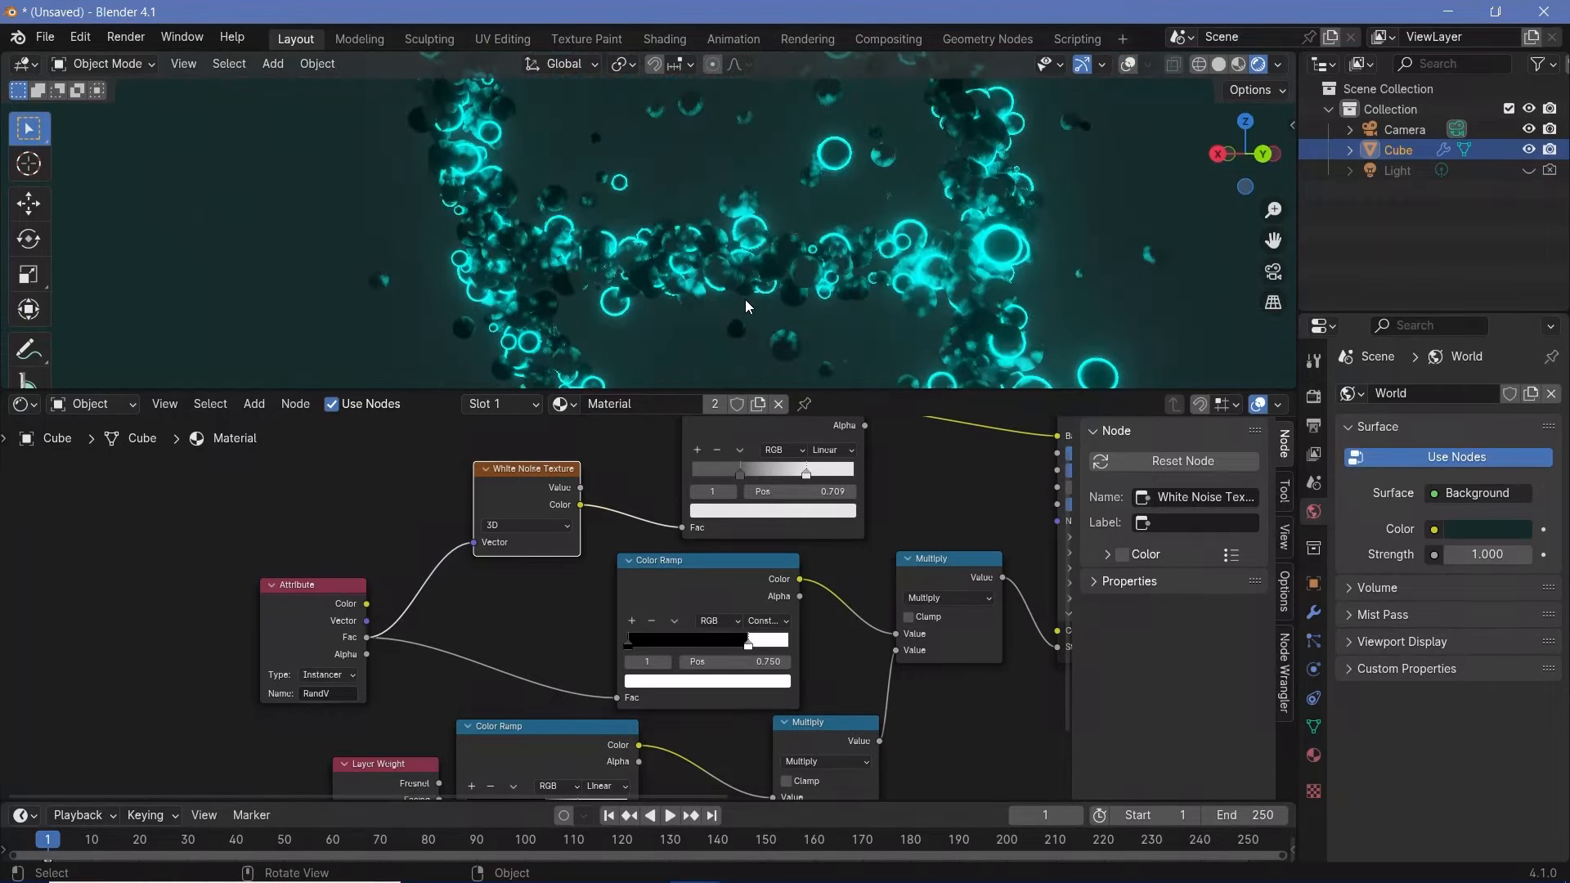
{"action": "scroll", "coordinate": [744, 299], "scroll_direction": "down", "scroll_amount": 3}
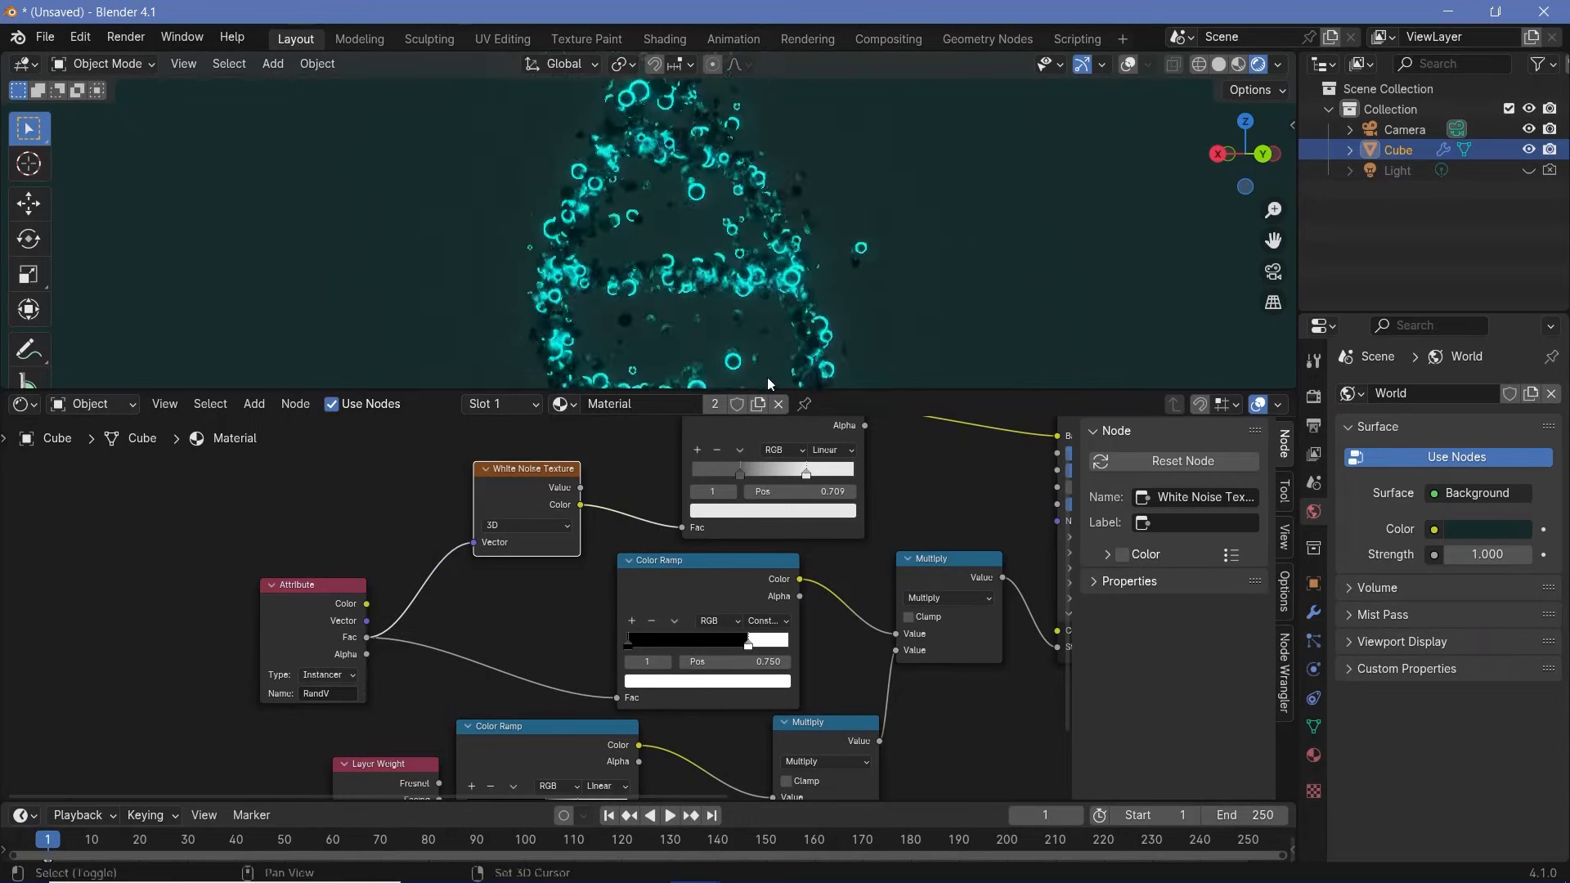
{"action": "middle_click_drag", "start_coordinate": [770, 245], "coordinate": [903, 387]}
{"action": "left_click_drag", "start_coordinate": [906, 394], "coordinate": [905, 489]}
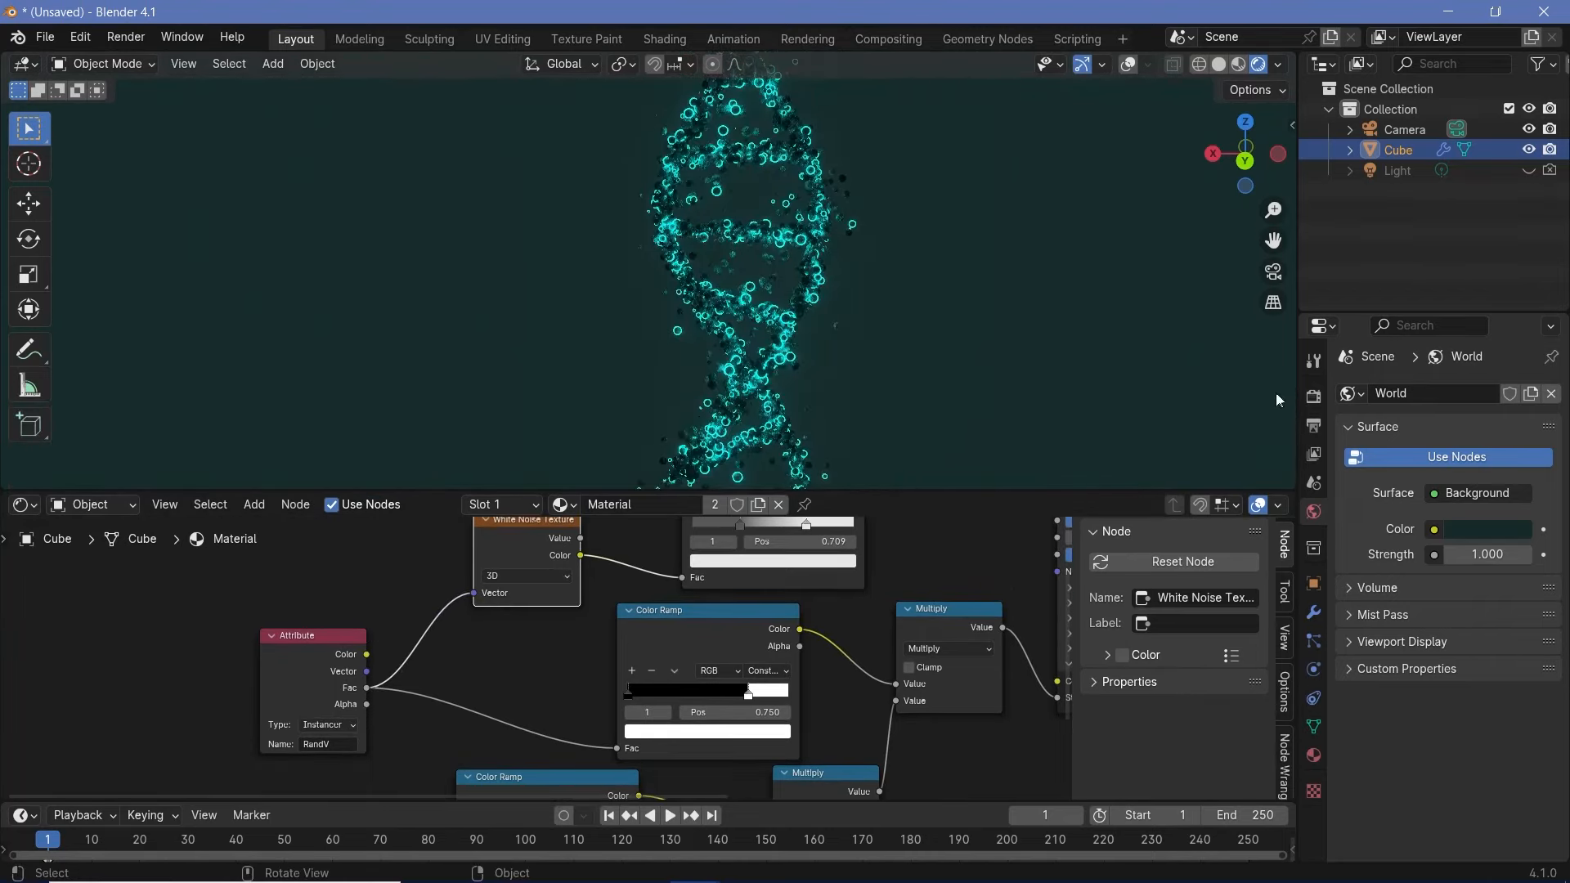
Step: Set the output resolution scale to 200% and the frame rate to 60 fps
{"action": "left_click", "coordinate": [1313, 427]}
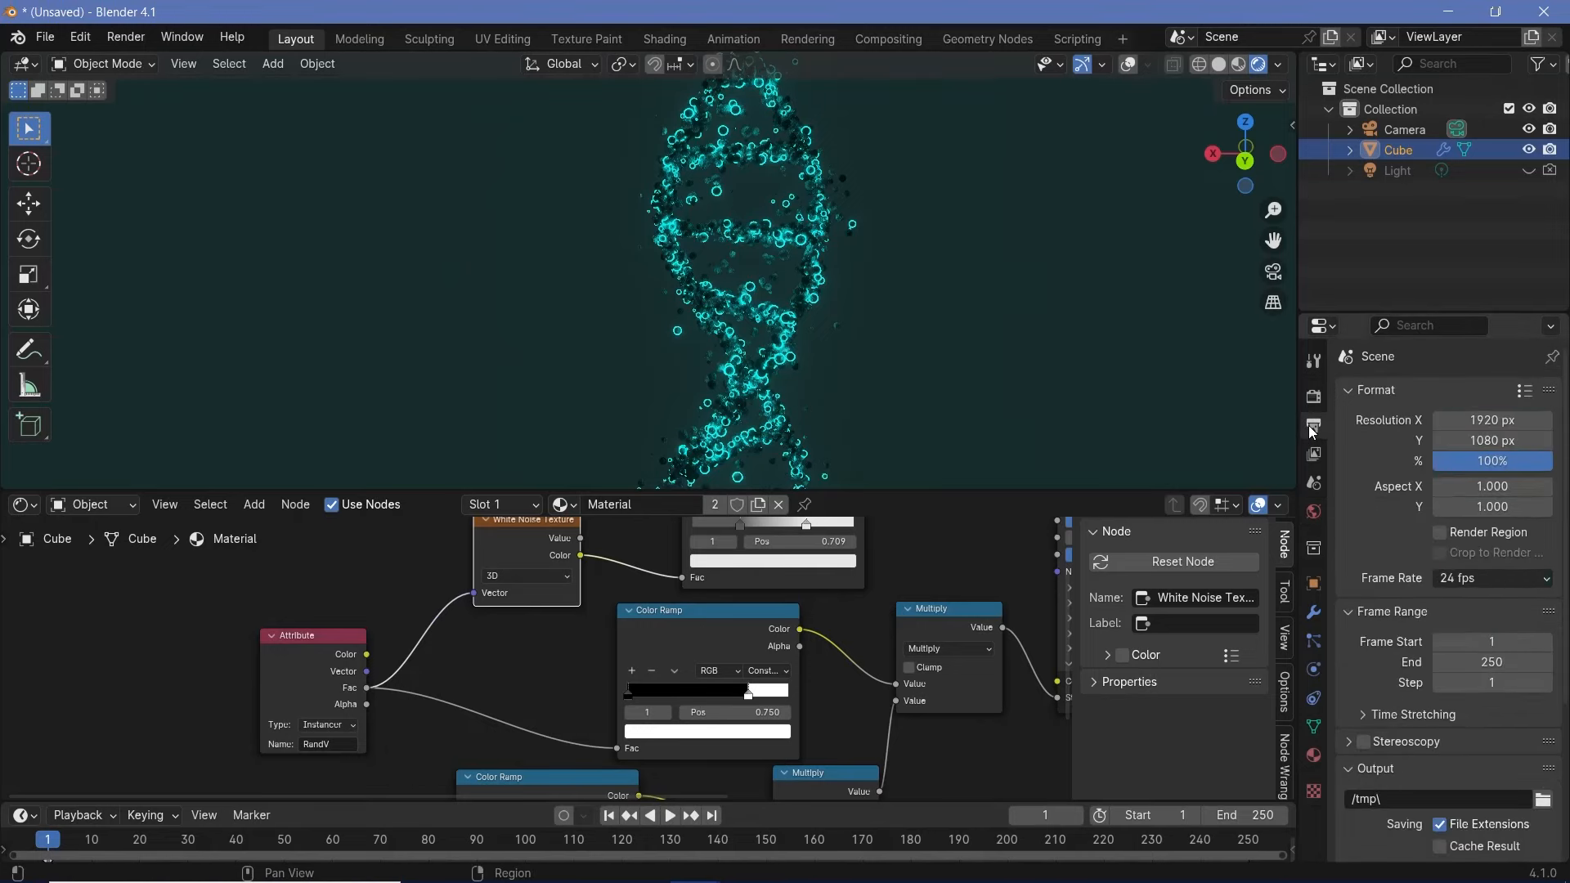
{"action": "left_click", "coordinate": [1499, 463]}
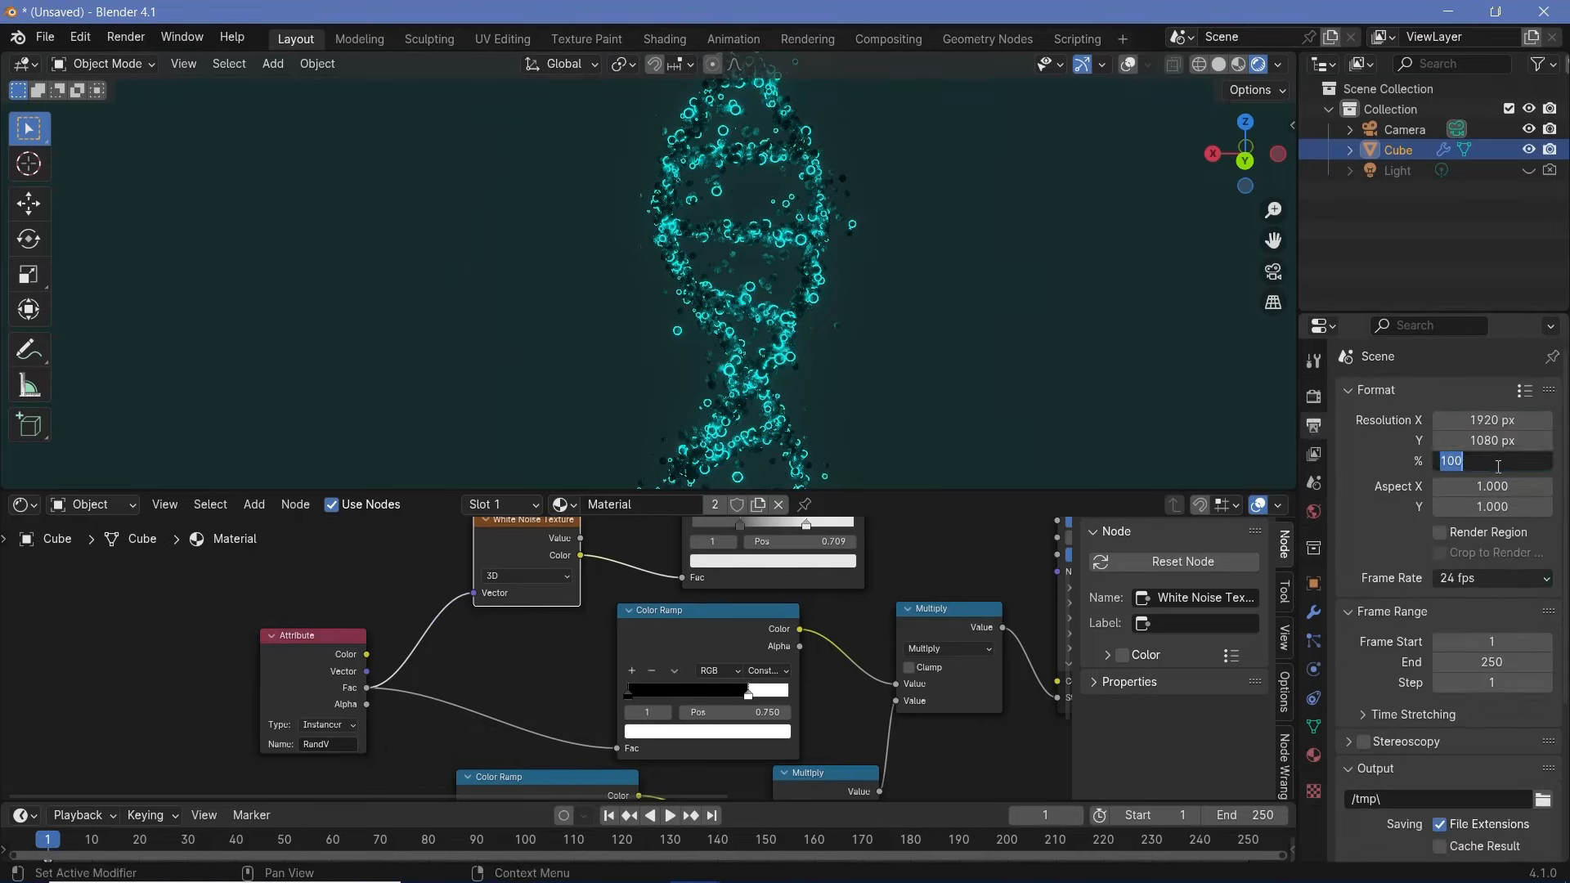
{"action": "type", "text": "200"}
{"action": "key", "text": "Return"}
{"action": "left_click", "coordinate": [1466, 581]}
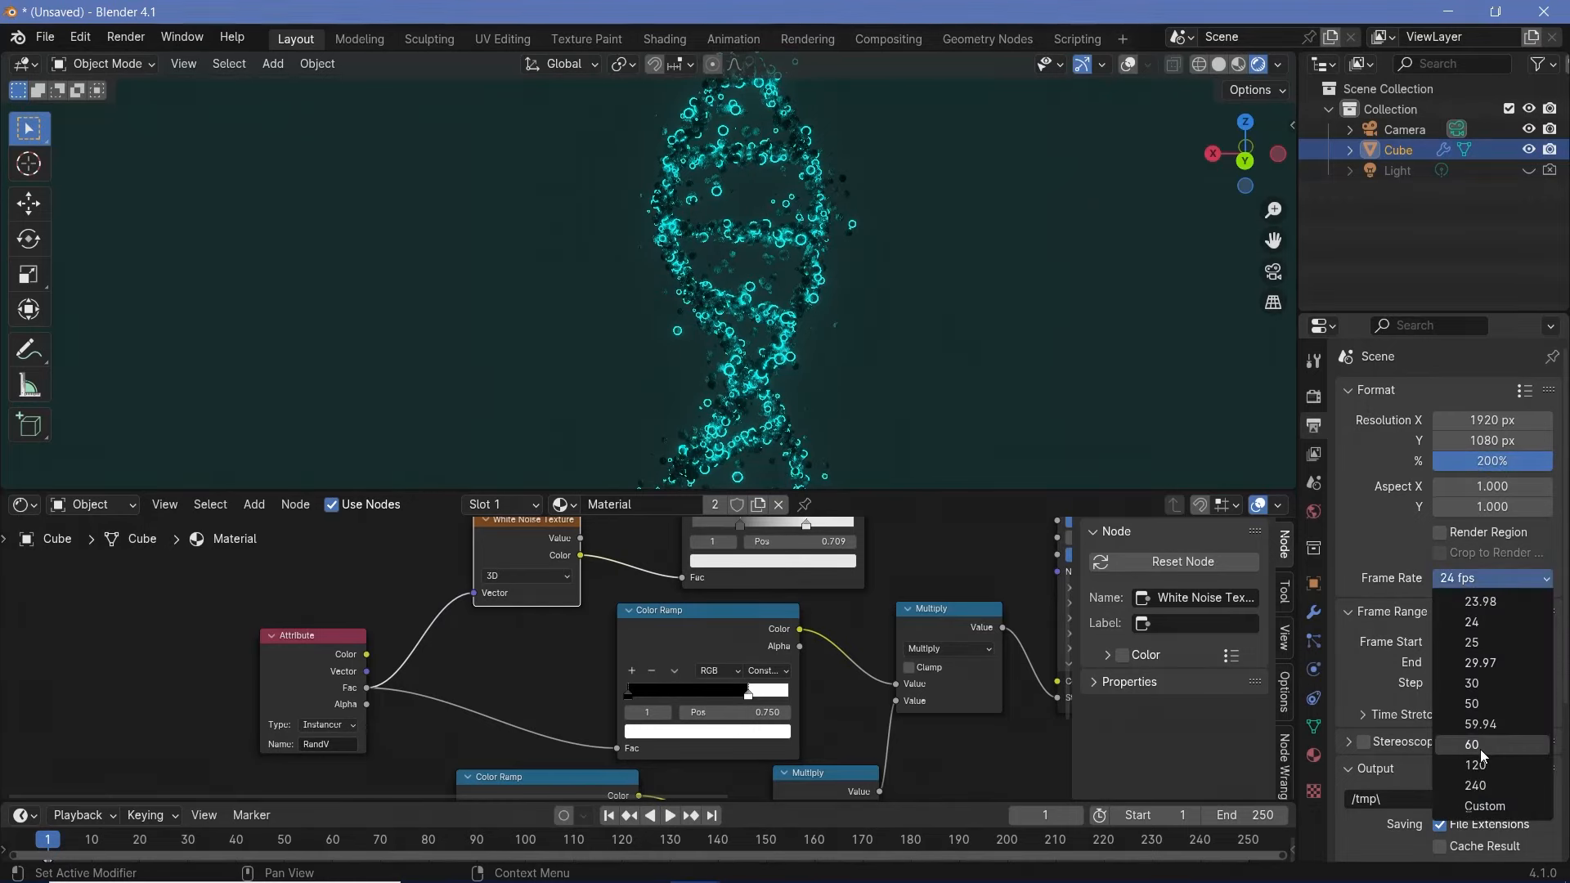
{"action": "left_click", "coordinate": [1481, 783]}
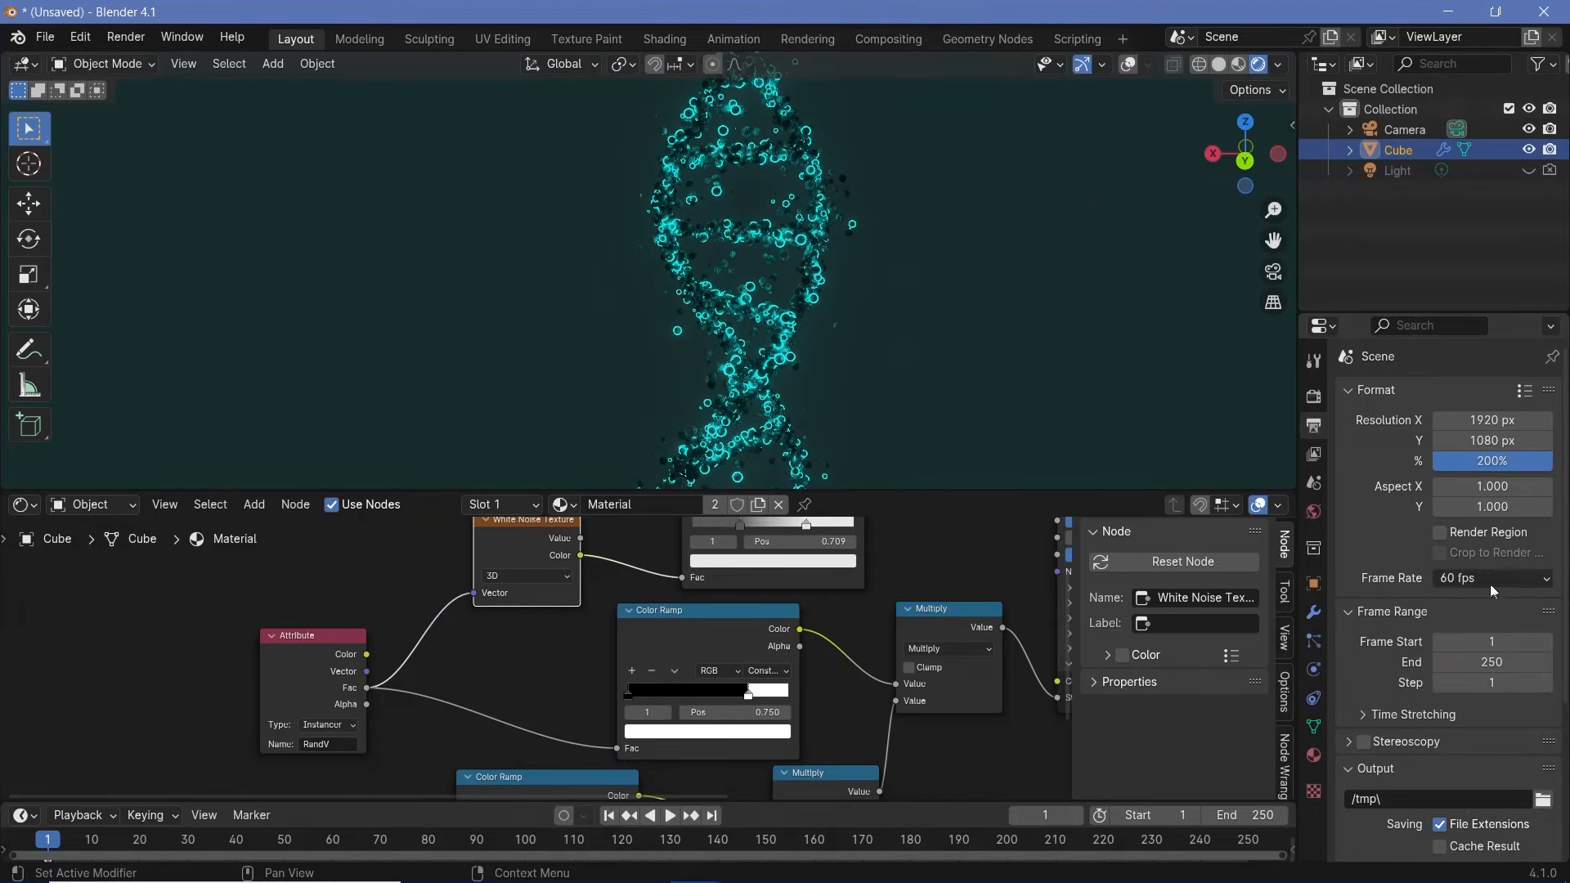
Step: Set the animation's end frame to 300 and the output path to //
{"action": "left_click", "coordinate": [1472, 665]}
{"action": "type", "text": "300"}
{"action": "key", "text": "Return"}
{"action": "scroll", "coordinate": [1383, 659], "scroll_direction": "down", "scroll_amount": 5}
{"action": "left_click", "coordinate": [1387, 635]}
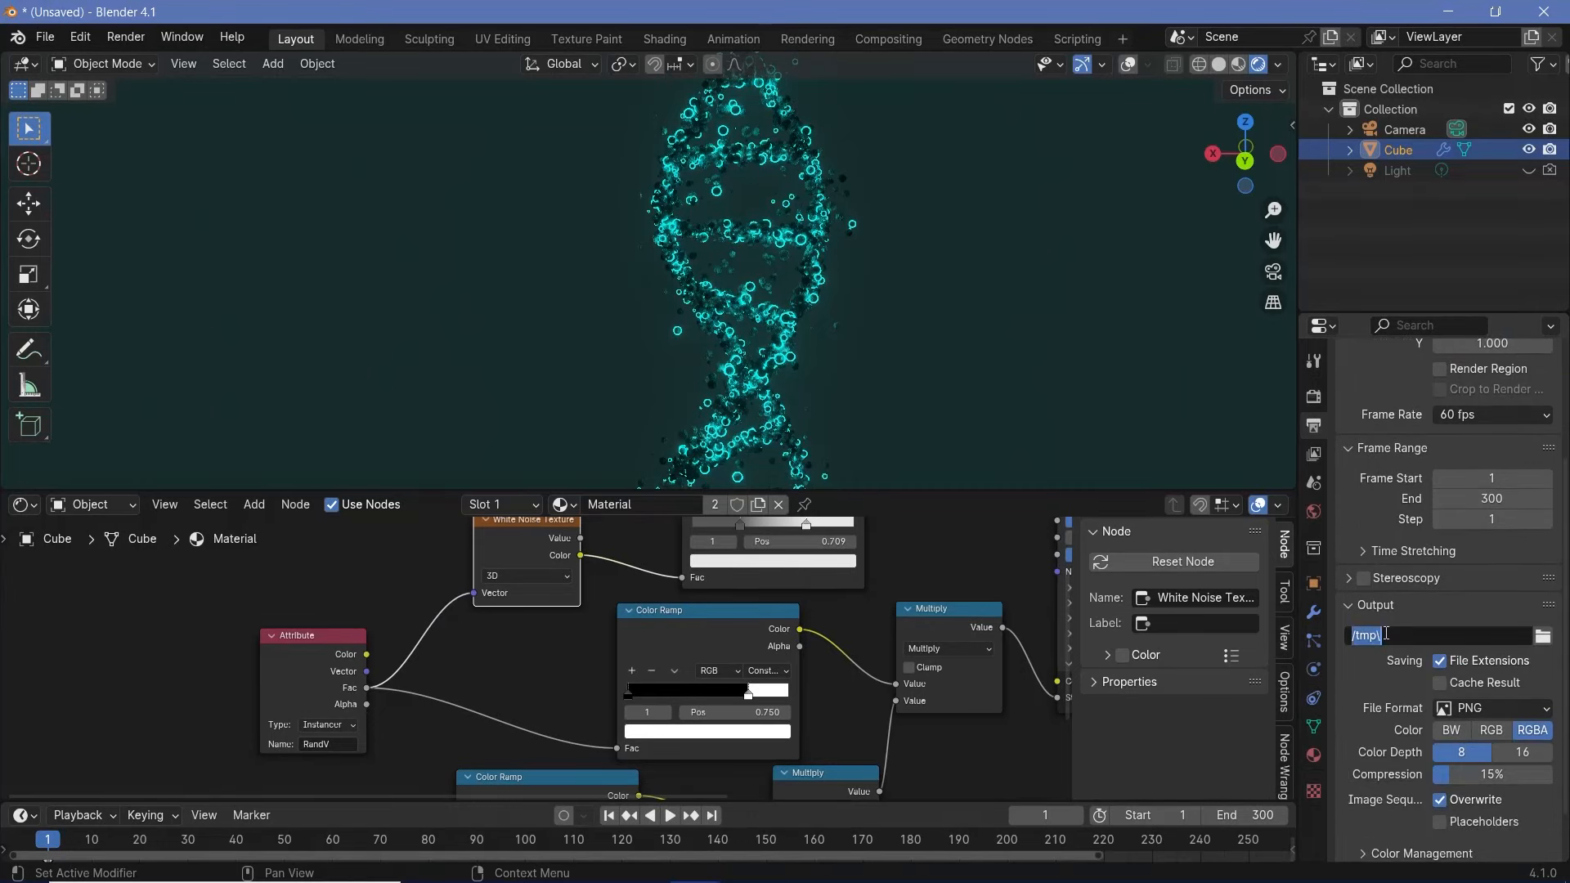
{"action": "type", "text": "//"}
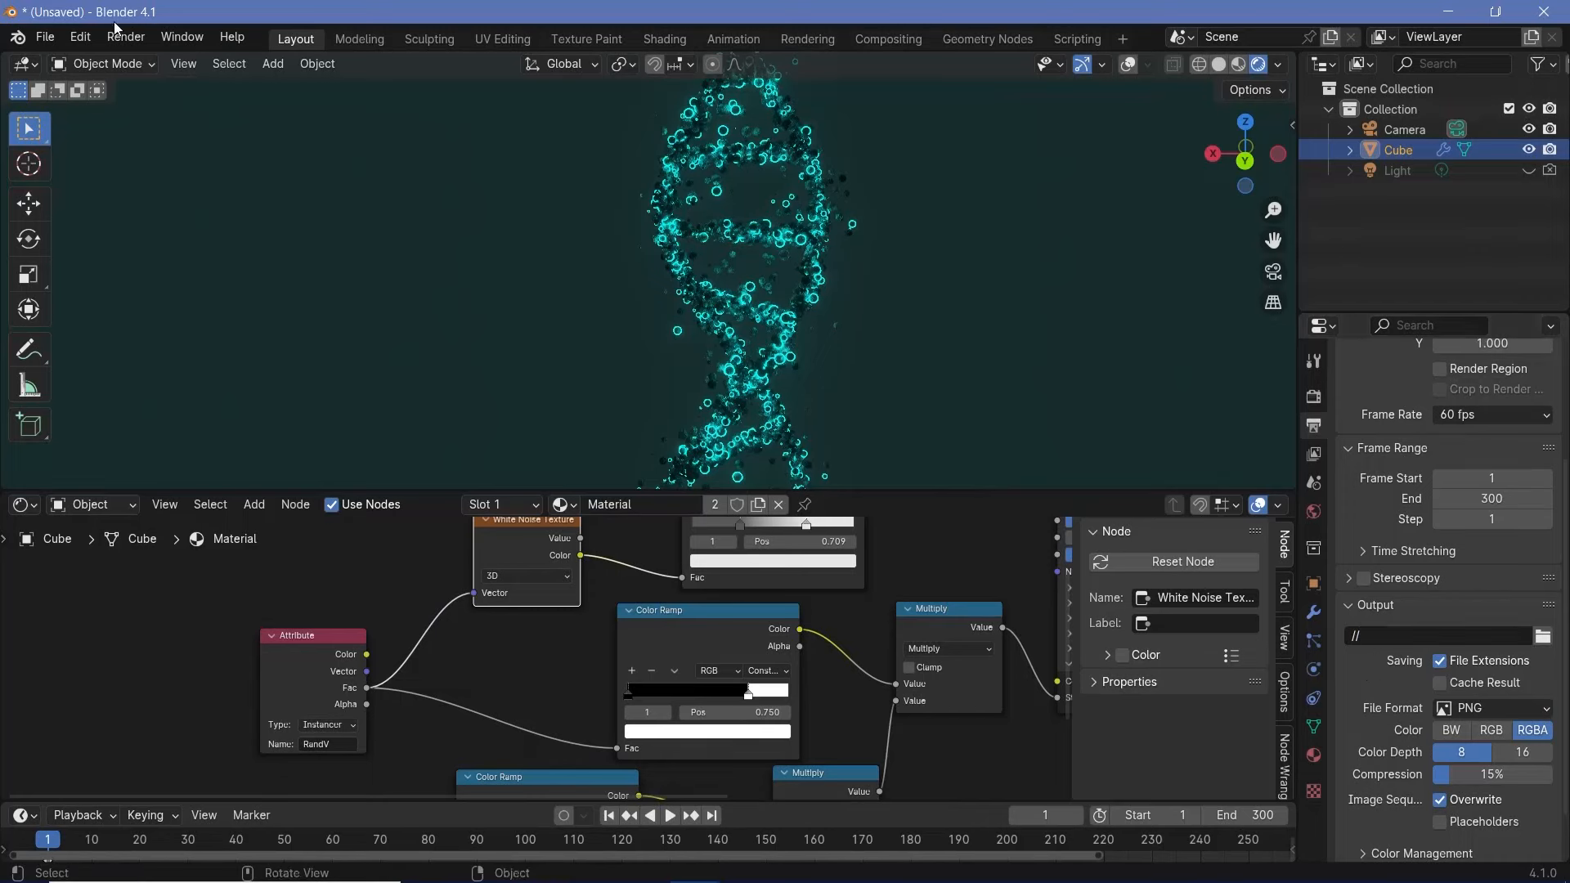
Step: Set the output format to FFmpeg Video with an MPEG-4 container and Perceptually Lossless output quality
{"action": "scroll", "coordinate": [1486, 640], "scroll_direction": "down", "scroll_amount": 2}
{"action": "left_click", "coordinate": [1487, 651]}
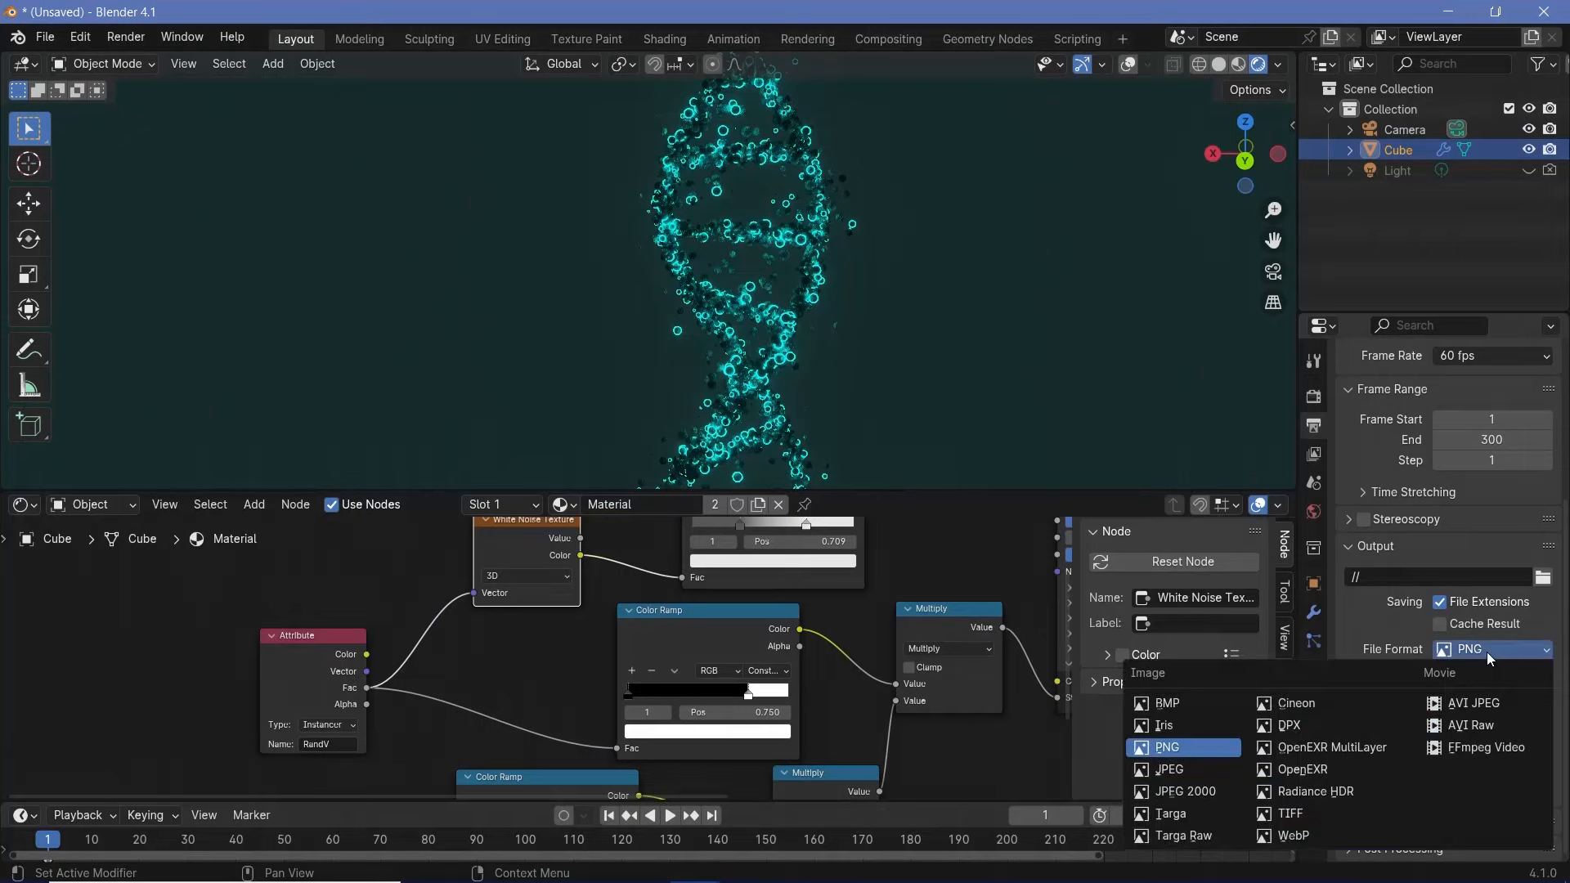
{"action": "left_click", "coordinate": [1458, 748]}
{"action": "scroll", "coordinate": [1393, 736], "scroll_direction": "down", "scroll_amount": 5}
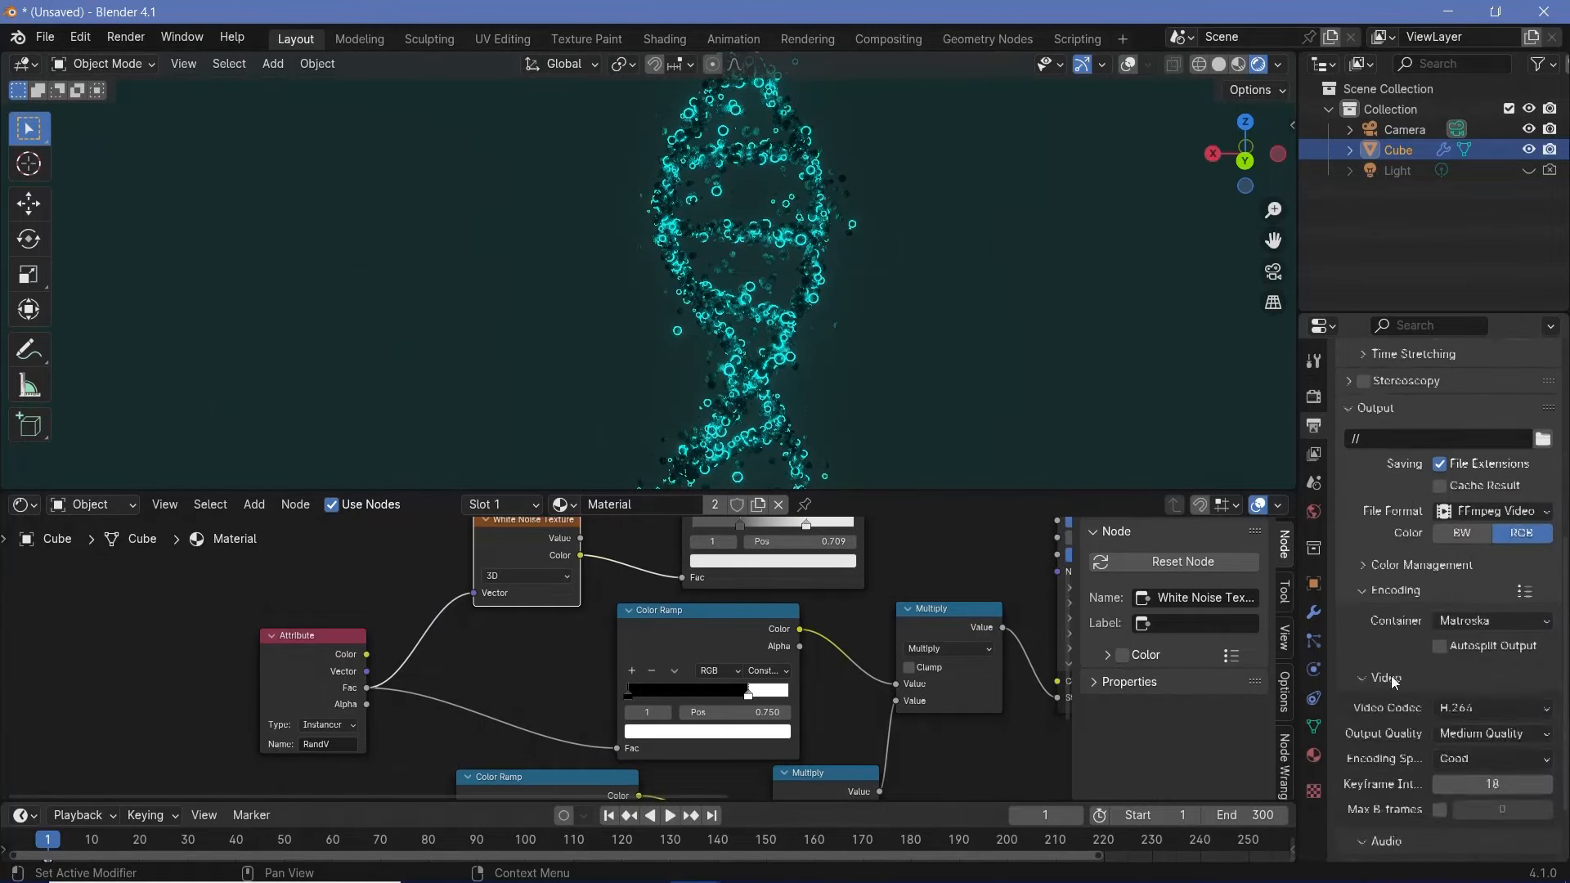
{"action": "left_click", "coordinate": [1470, 618]}
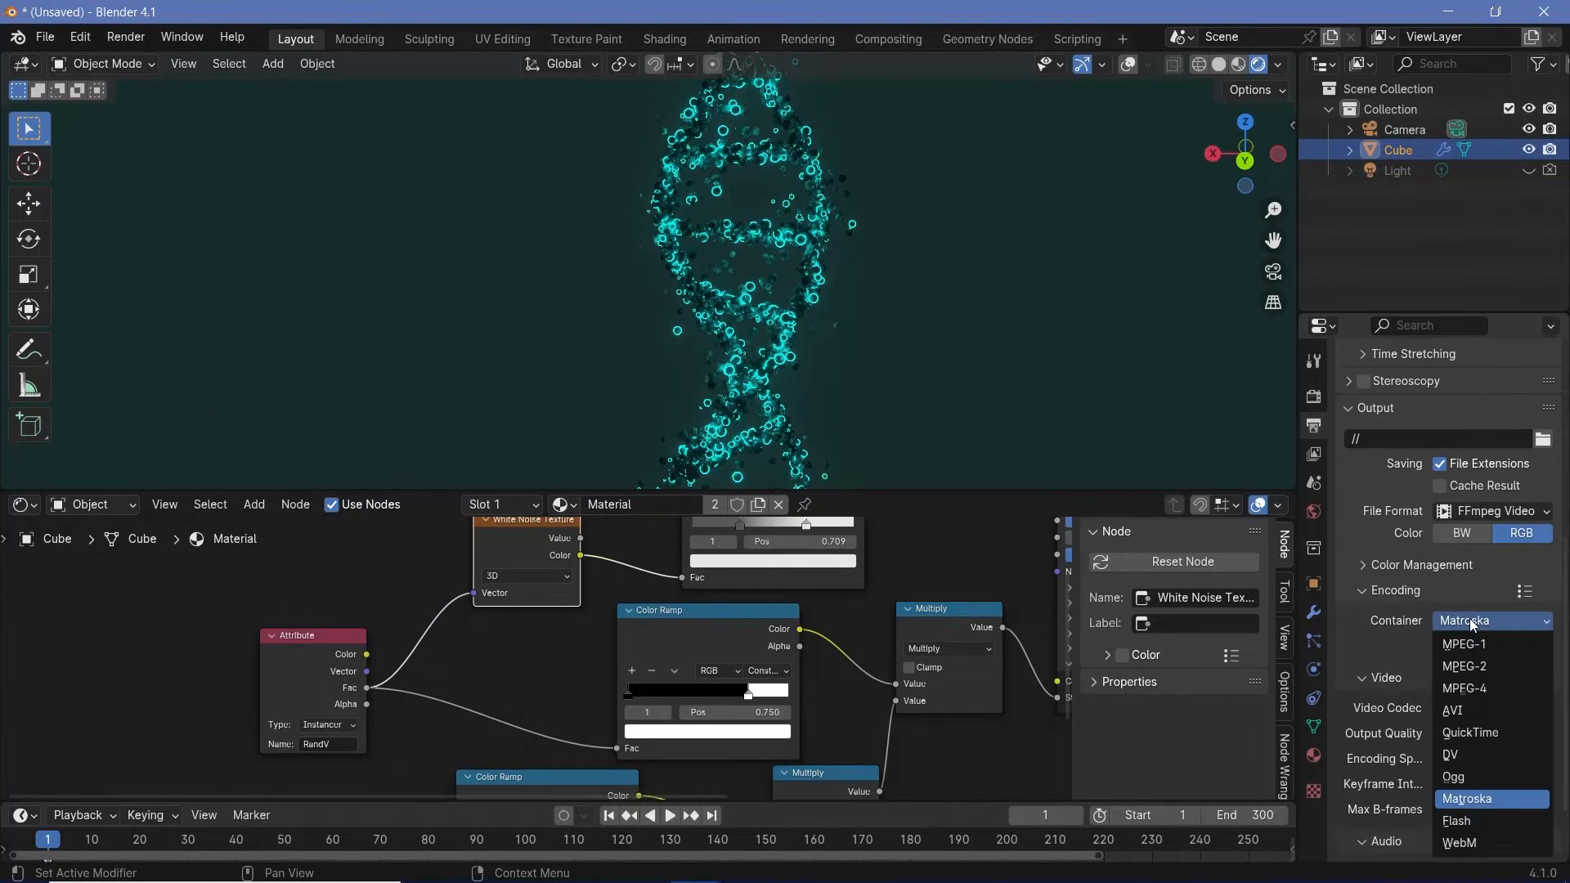
{"action": "left_click", "coordinate": [1480, 687]}
{"action": "left_click", "coordinate": [1449, 737]}
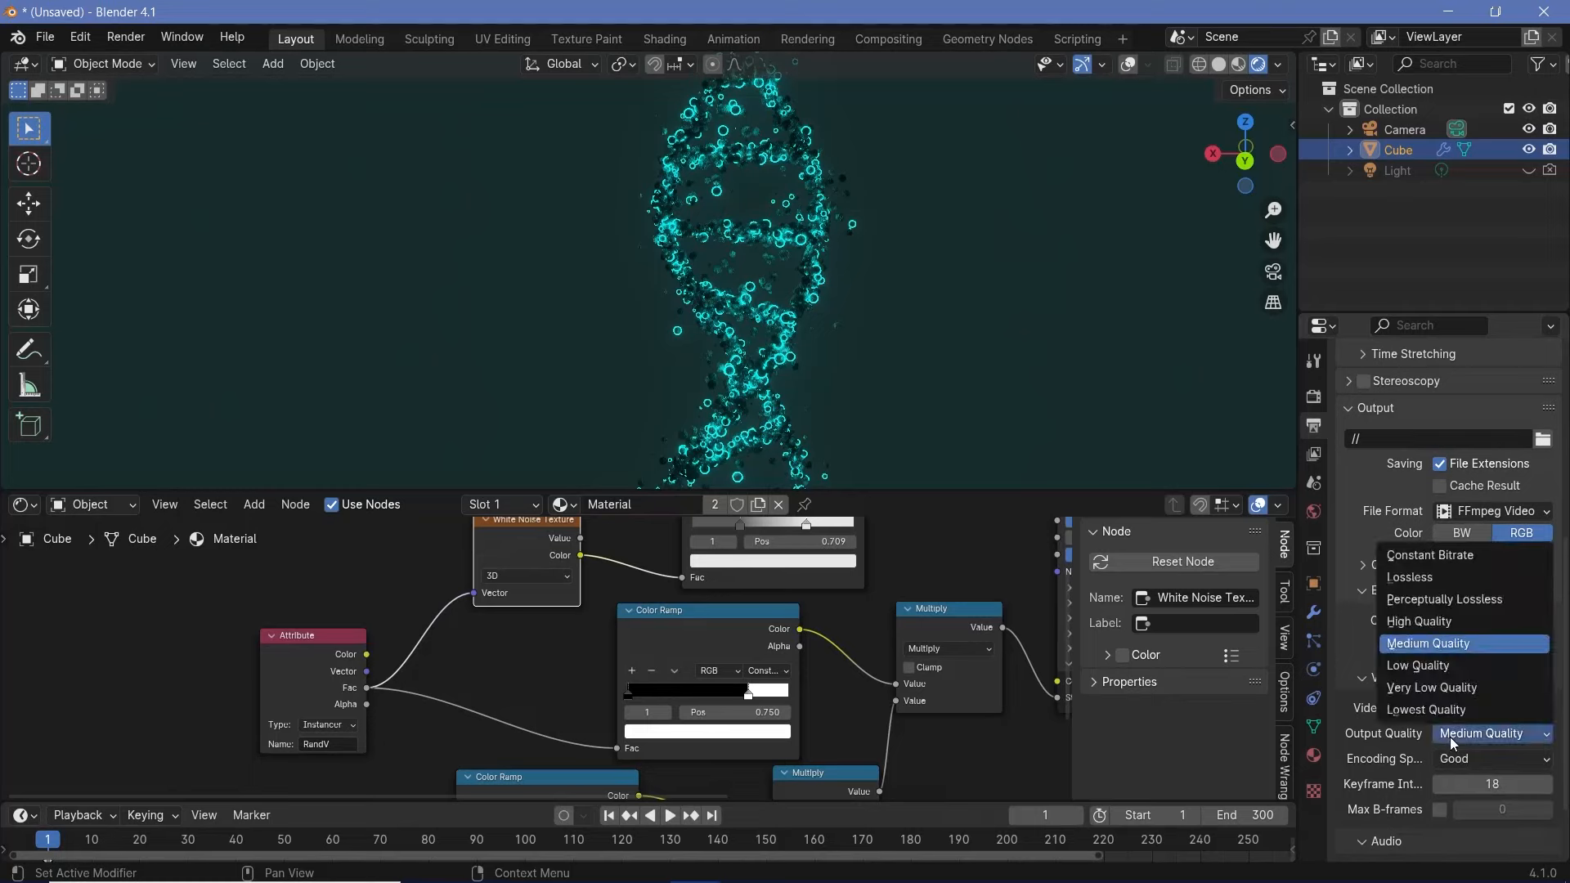
{"action": "left_click", "coordinate": [1444, 599]}
{"action": "scroll", "coordinate": [1362, 745], "scroll_direction": "down", "scroll_amount": 3}
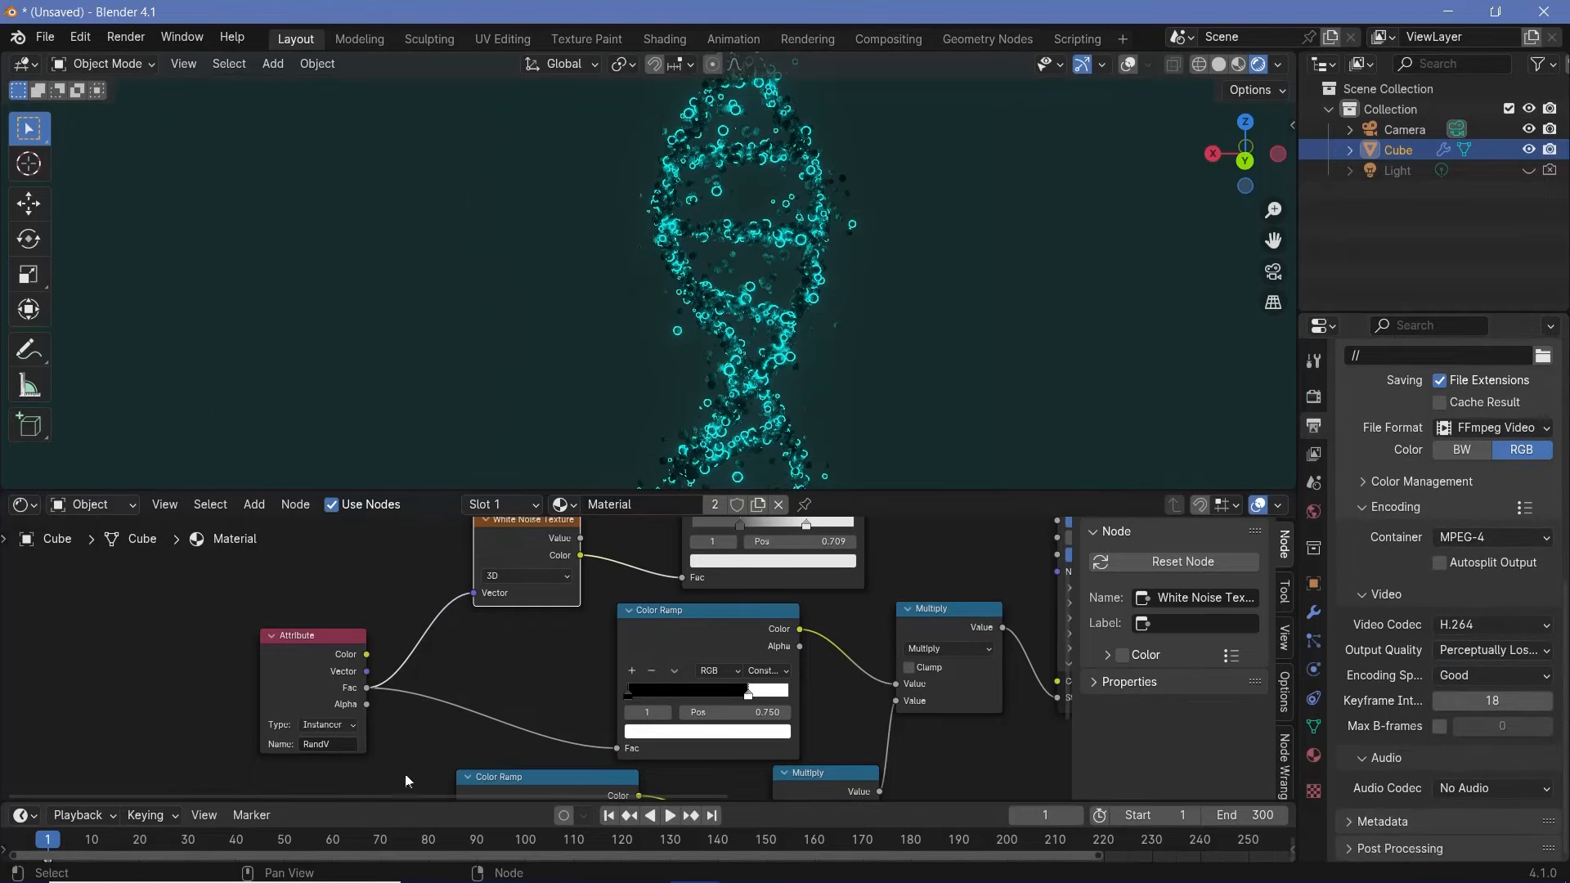
Step: Enlarge the timeline, go to frame 0 and delete the leftover keyframe near the start
{"action": "left_click_drag", "start_coordinate": [392, 802], "coordinate": [391, 736]}
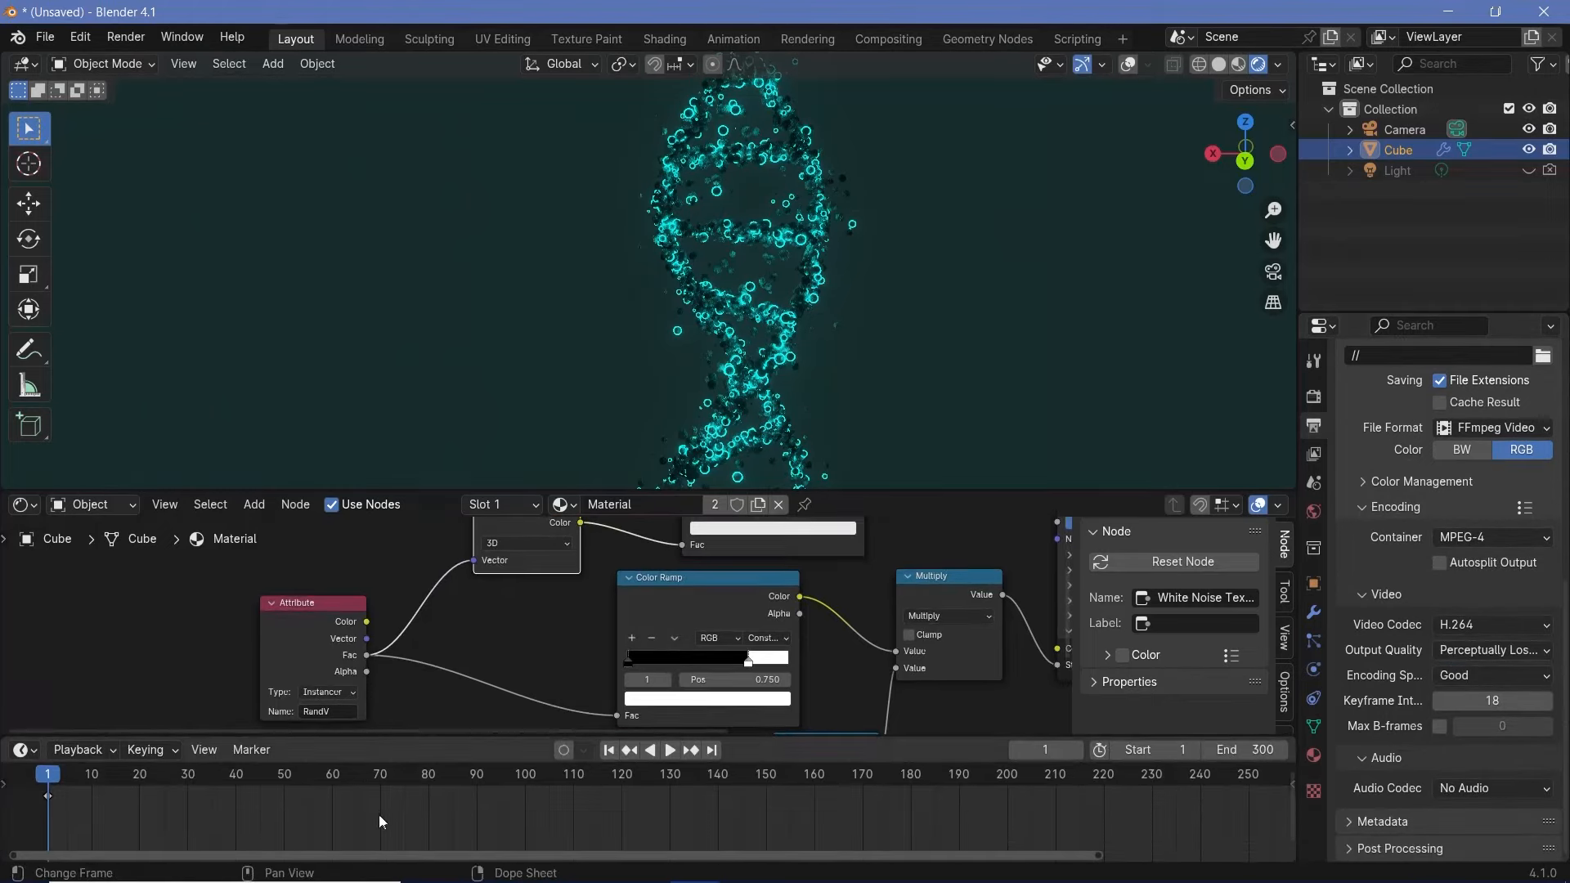
{"action": "key", "text": "Left"}
{"action": "left_click_drag", "start_coordinate": [247, 821], "coordinate": [3, 801]}
{"action": "key", "text": "x"}
{"action": "left_click", "coordinate": [133, 801]}
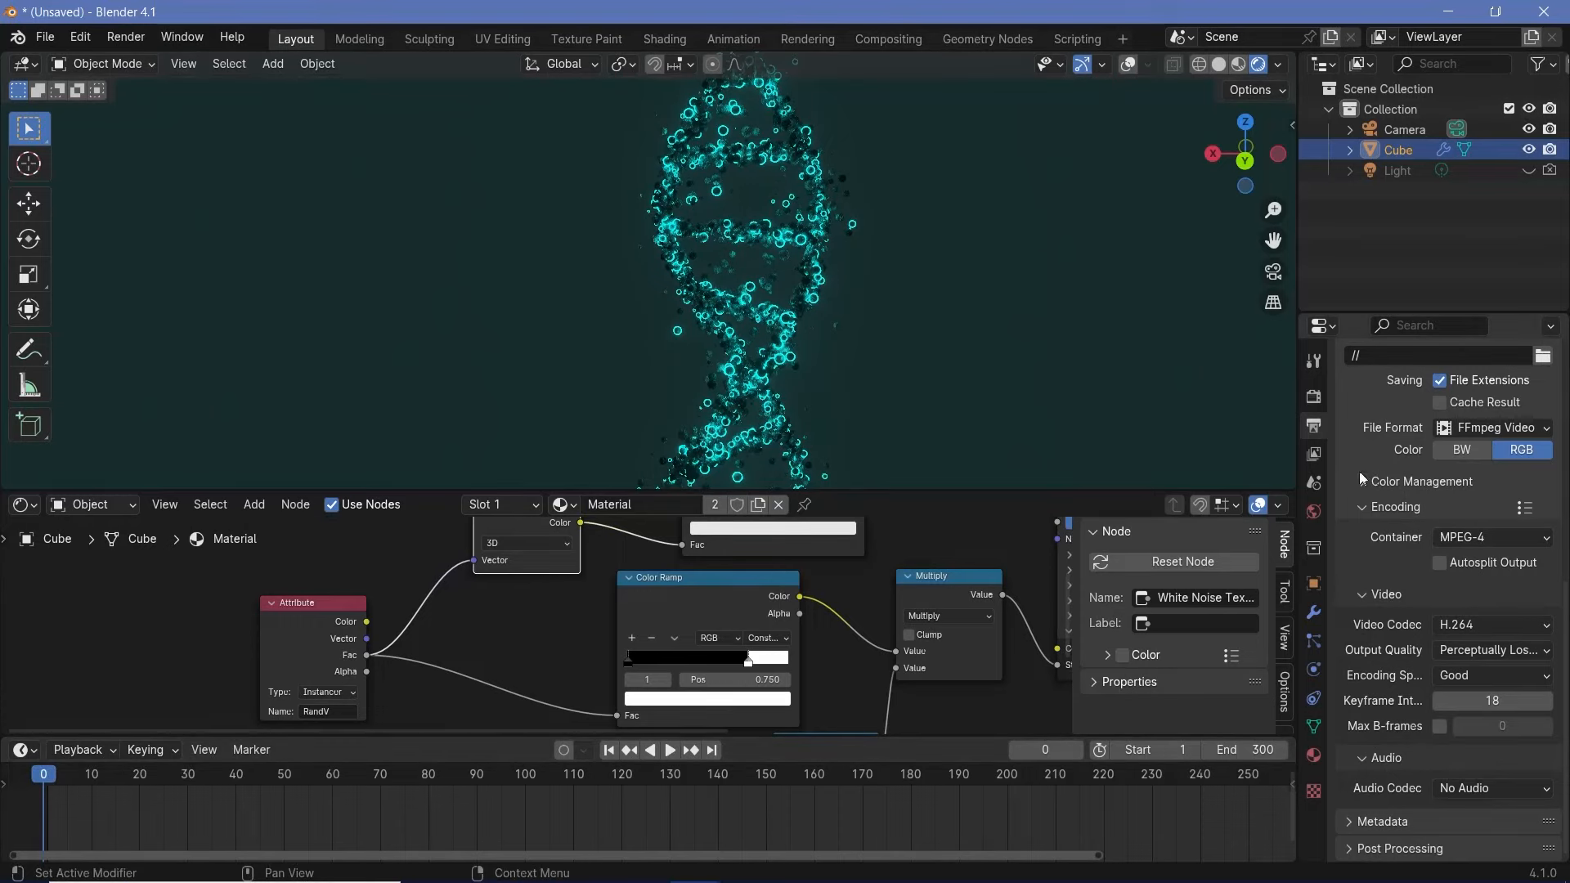
Step: Keyframe the Cube's Z rotation at 0° on frame 0 and at 360° on frame 300
{"action": "left_click", "coordinate": [1315, 584]}
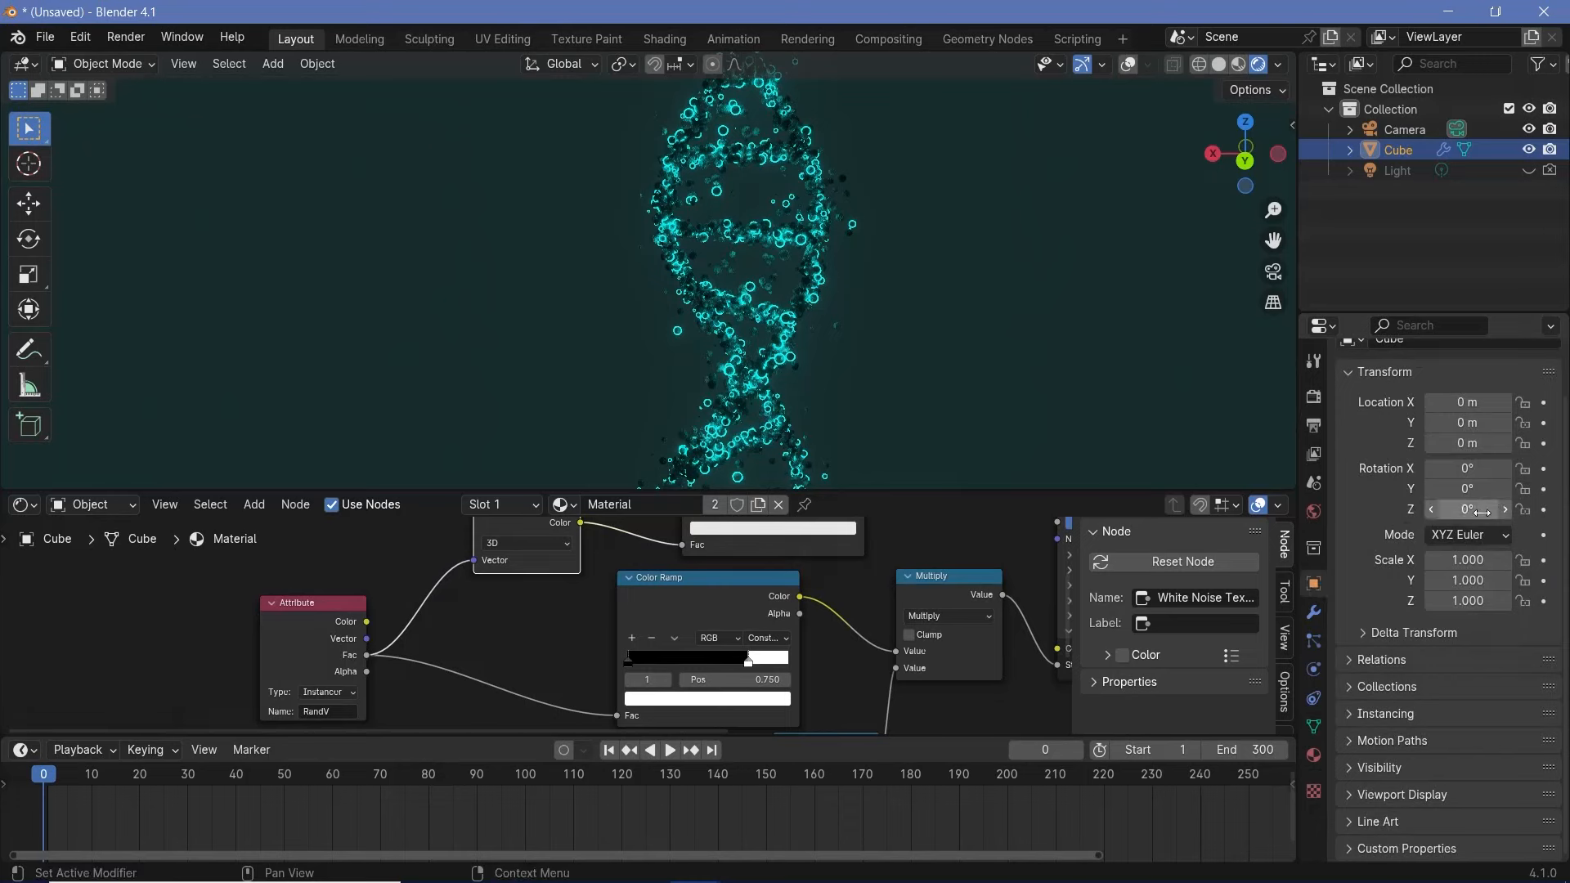
{"action": "left_click", "coordinate": [1544, 510]}
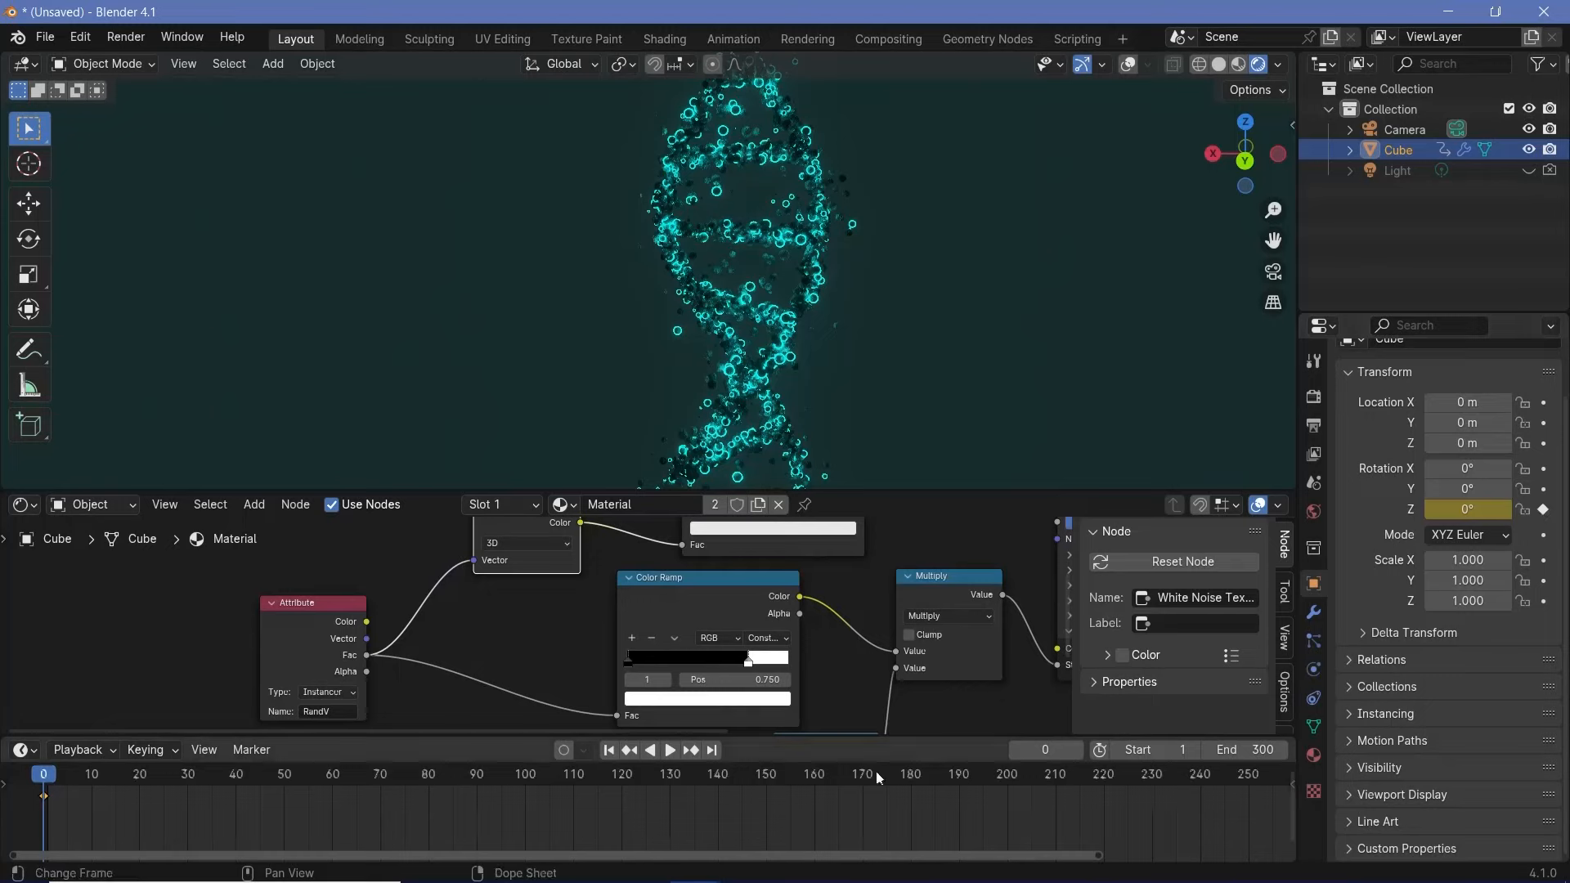
{"action": "scroll", "coordinate": [1171, 790], "scroll_direction": "down", "scroll_amount": 2}
{"action": "left_click", "coordinate": [1263, 782]}
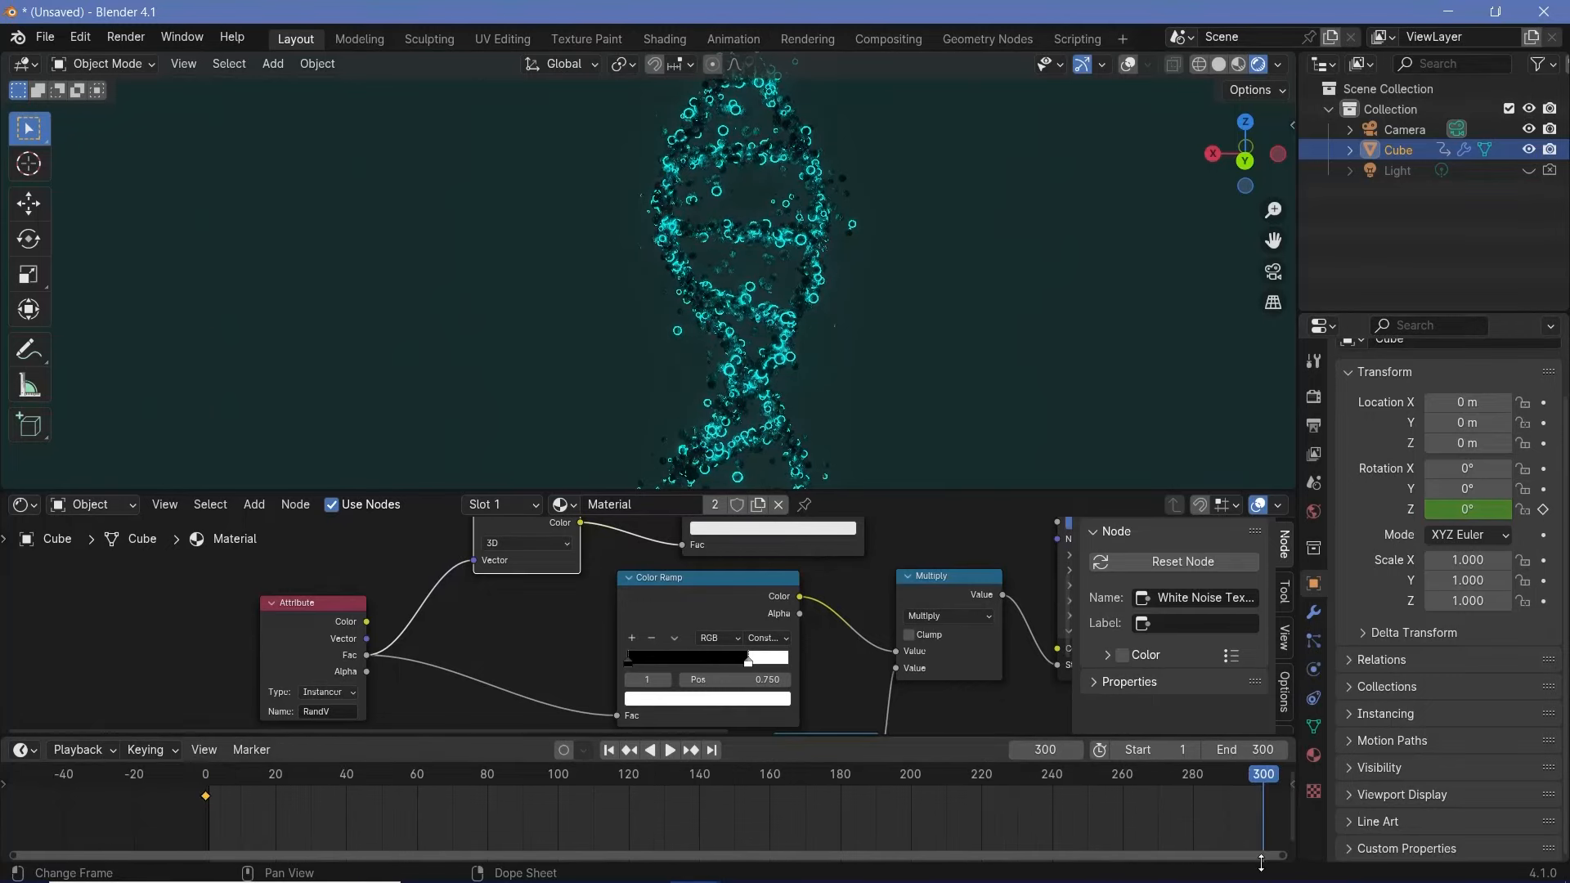
{"action": "left_click", "coordinate": [1464, 509]}
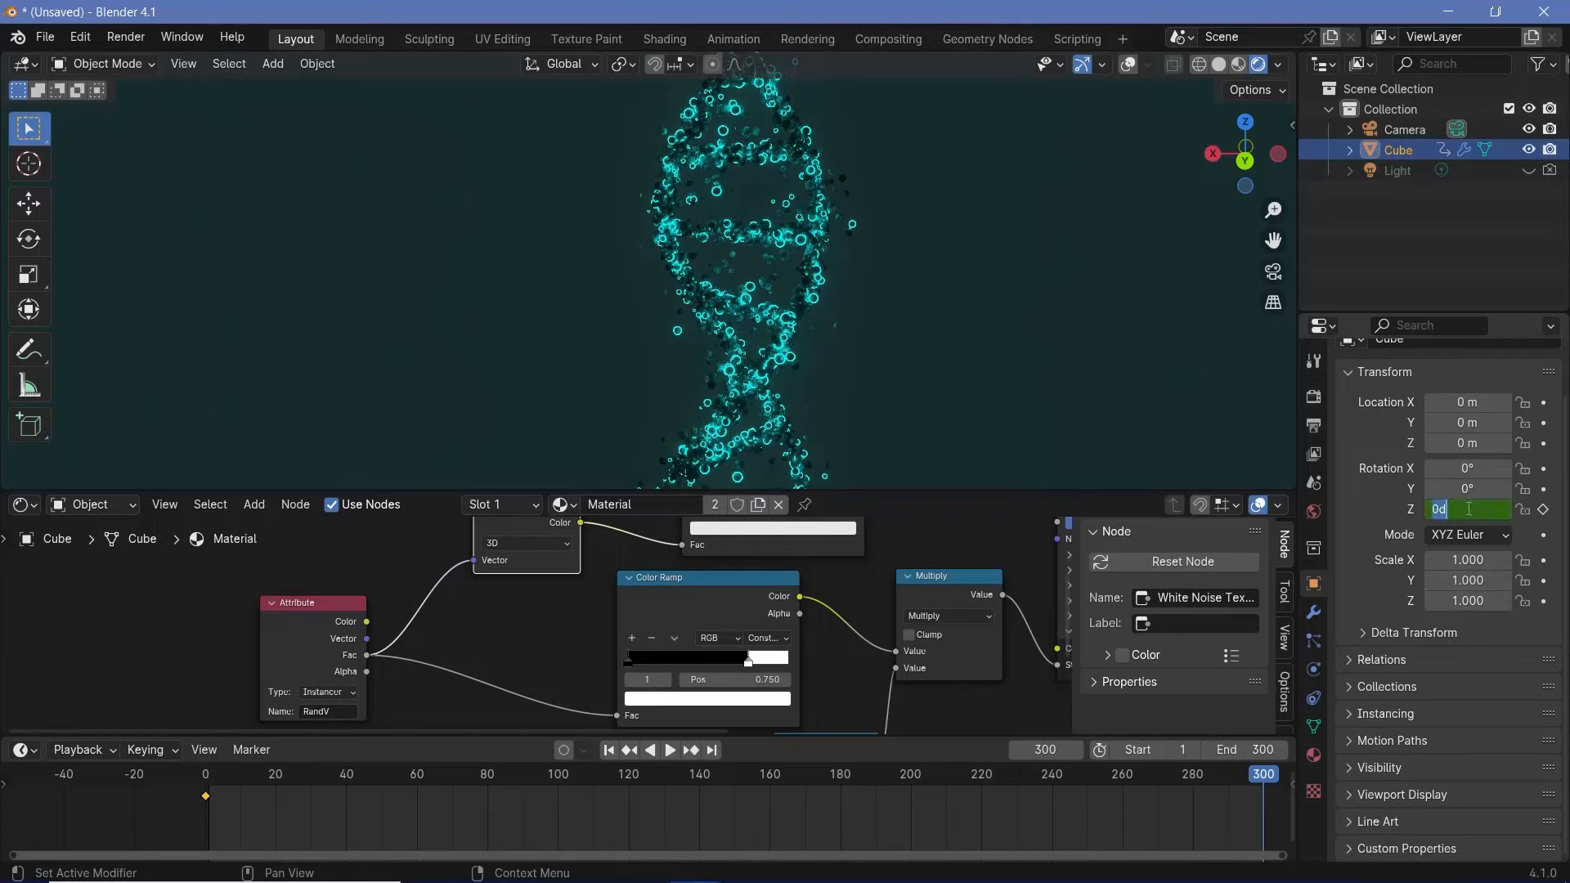
{"action": "type", "text": "36"}
{"action": "key", "text": "Return"}
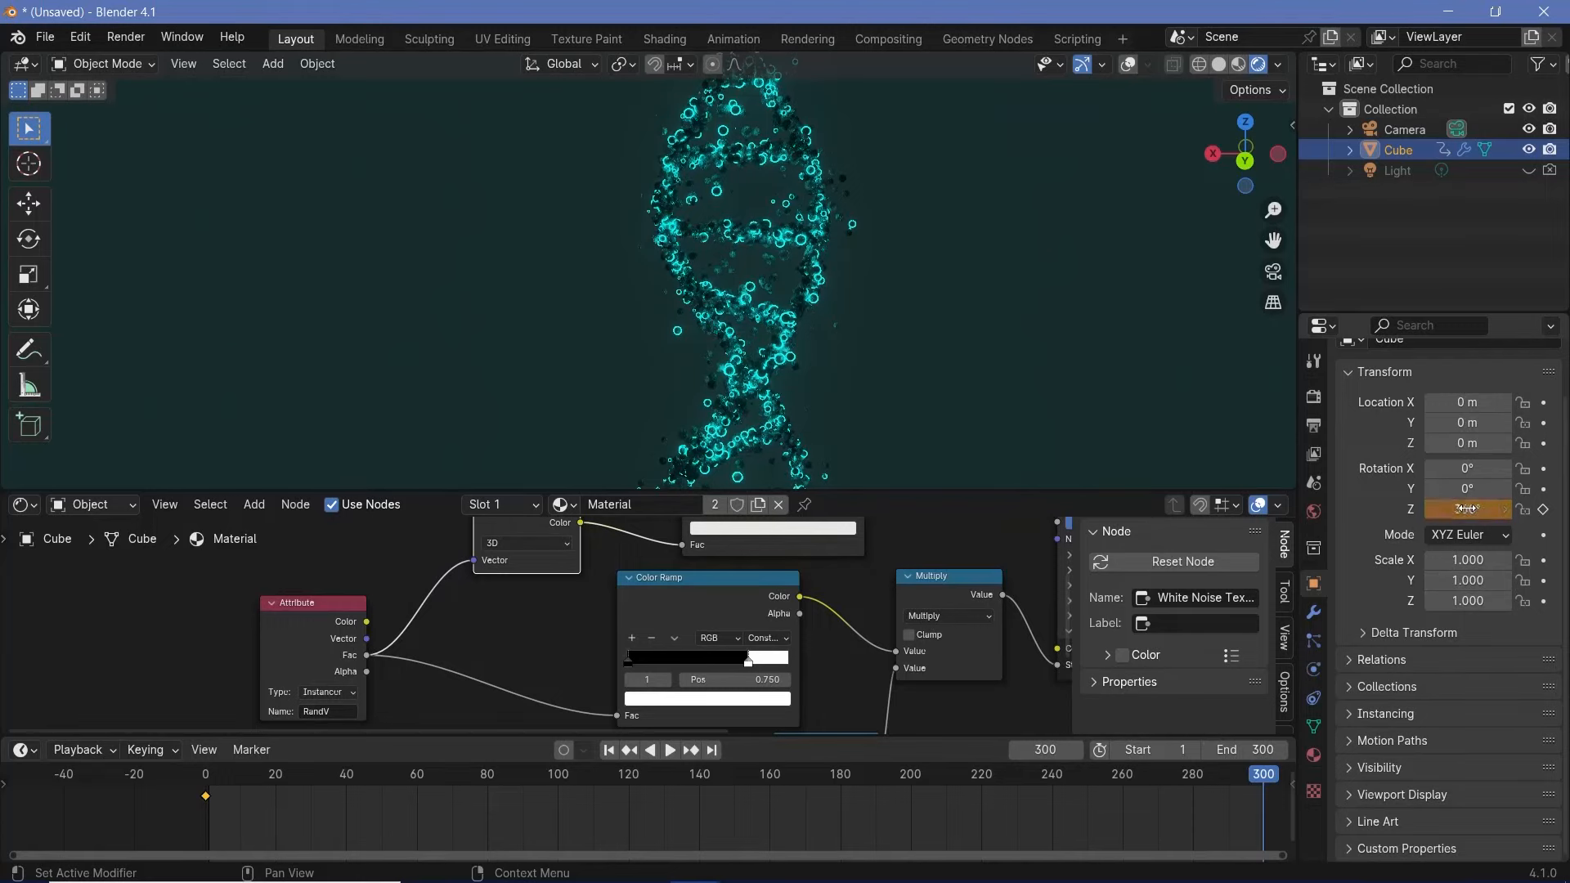
{"action": "left_click", "coordinate": [1542, 510]}
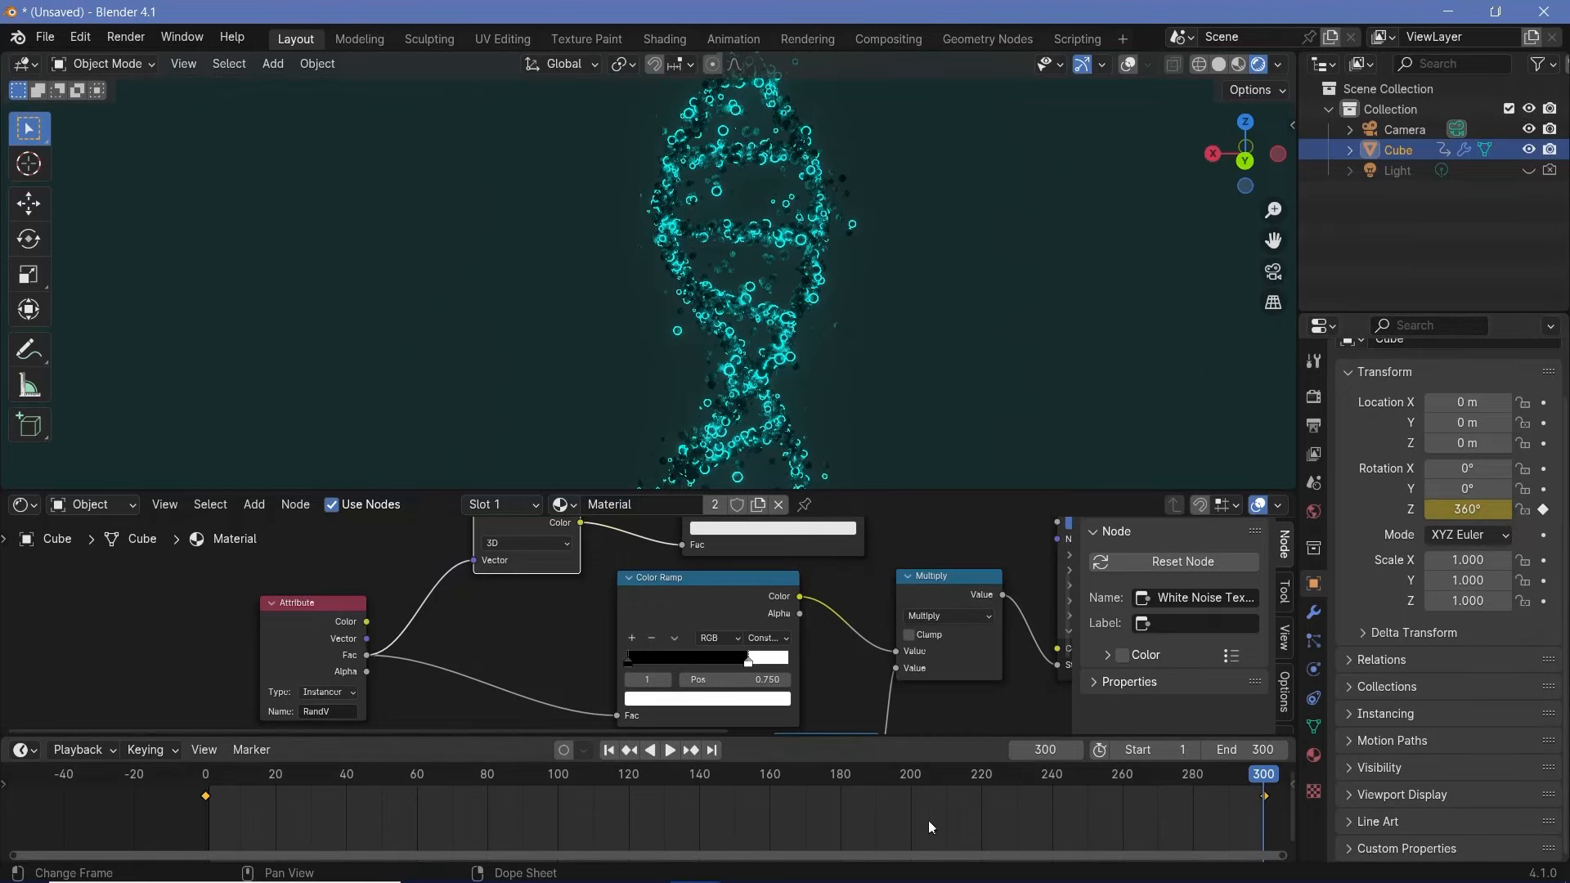
Step: Play the animation from the start and around the loop point to check the helix's rotation speed
{"action": "left_click", "coordinate": [209, 781]}
{"action": "key", "text": "space"}
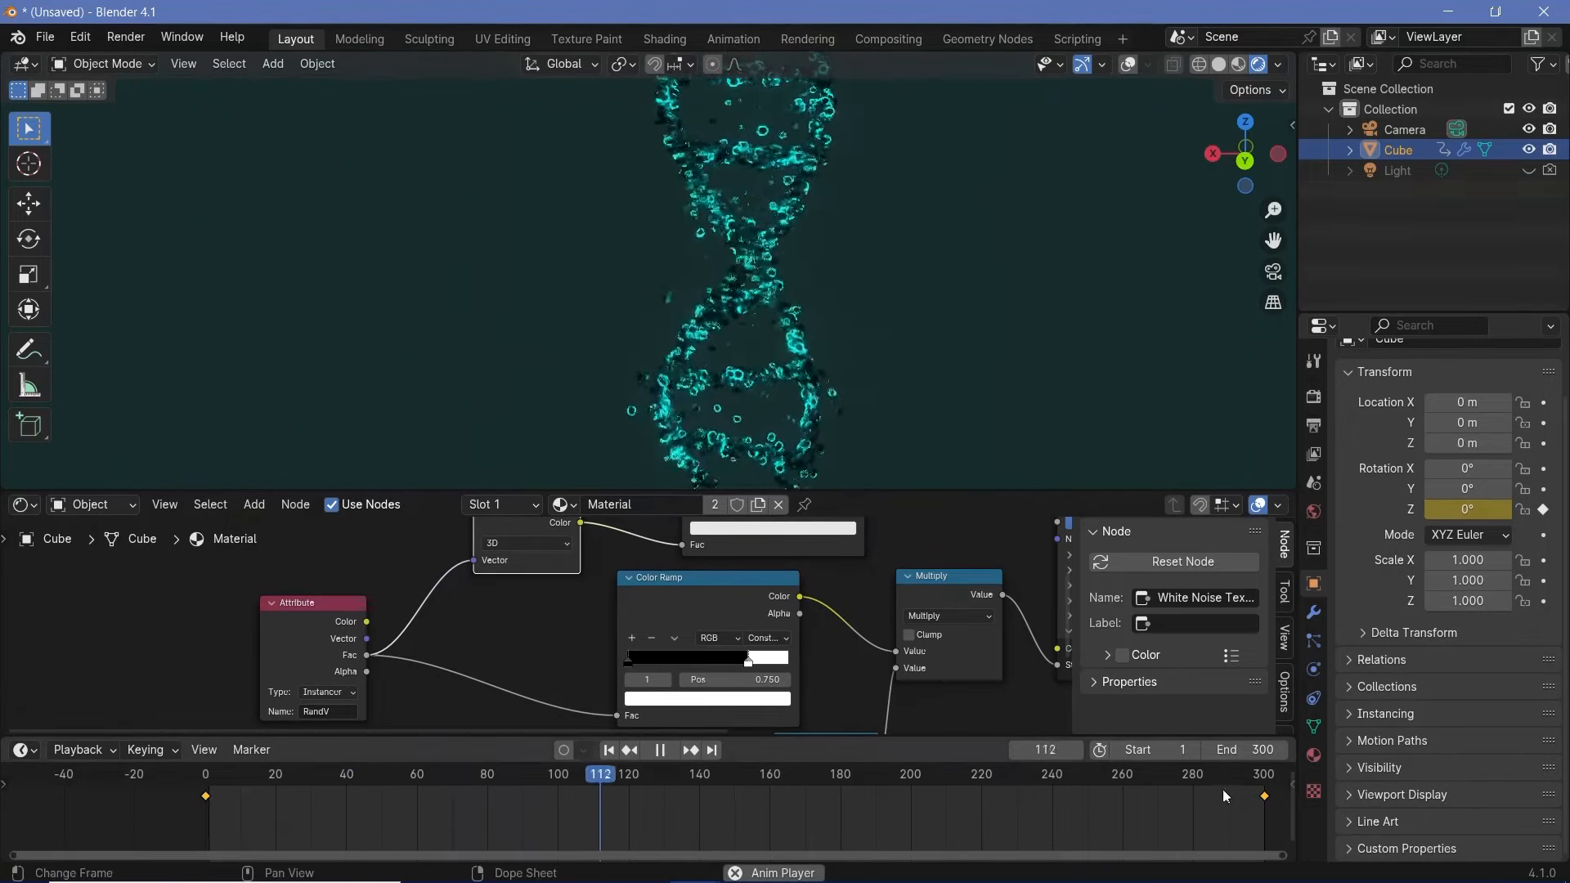
{"action": "left_click", "coordinate": [1200, 779]}
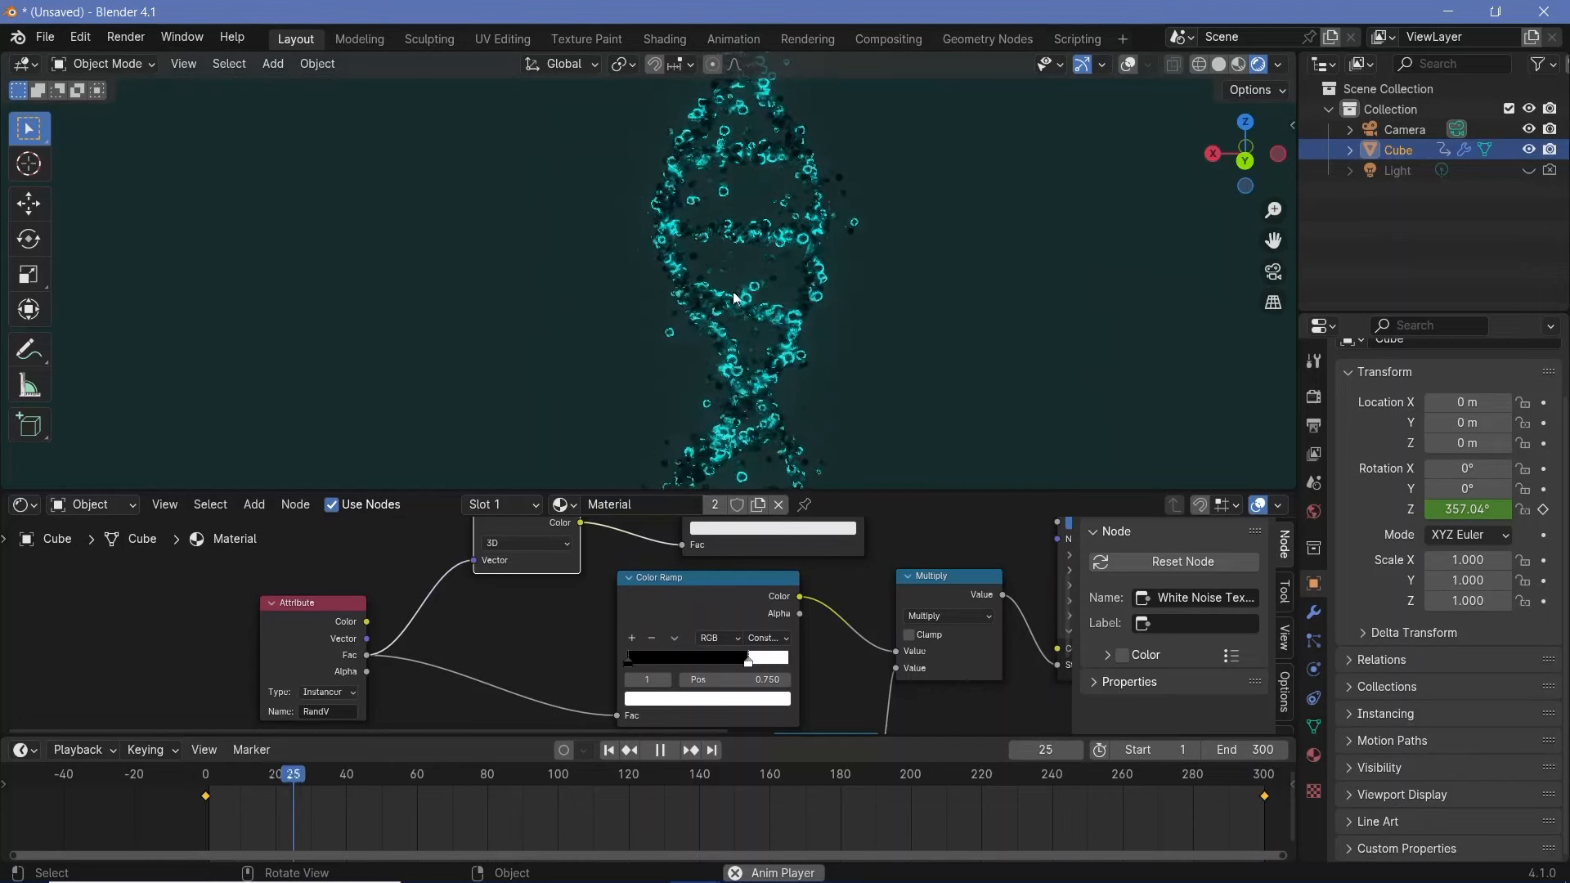
{"action": "key", "text": "space"}
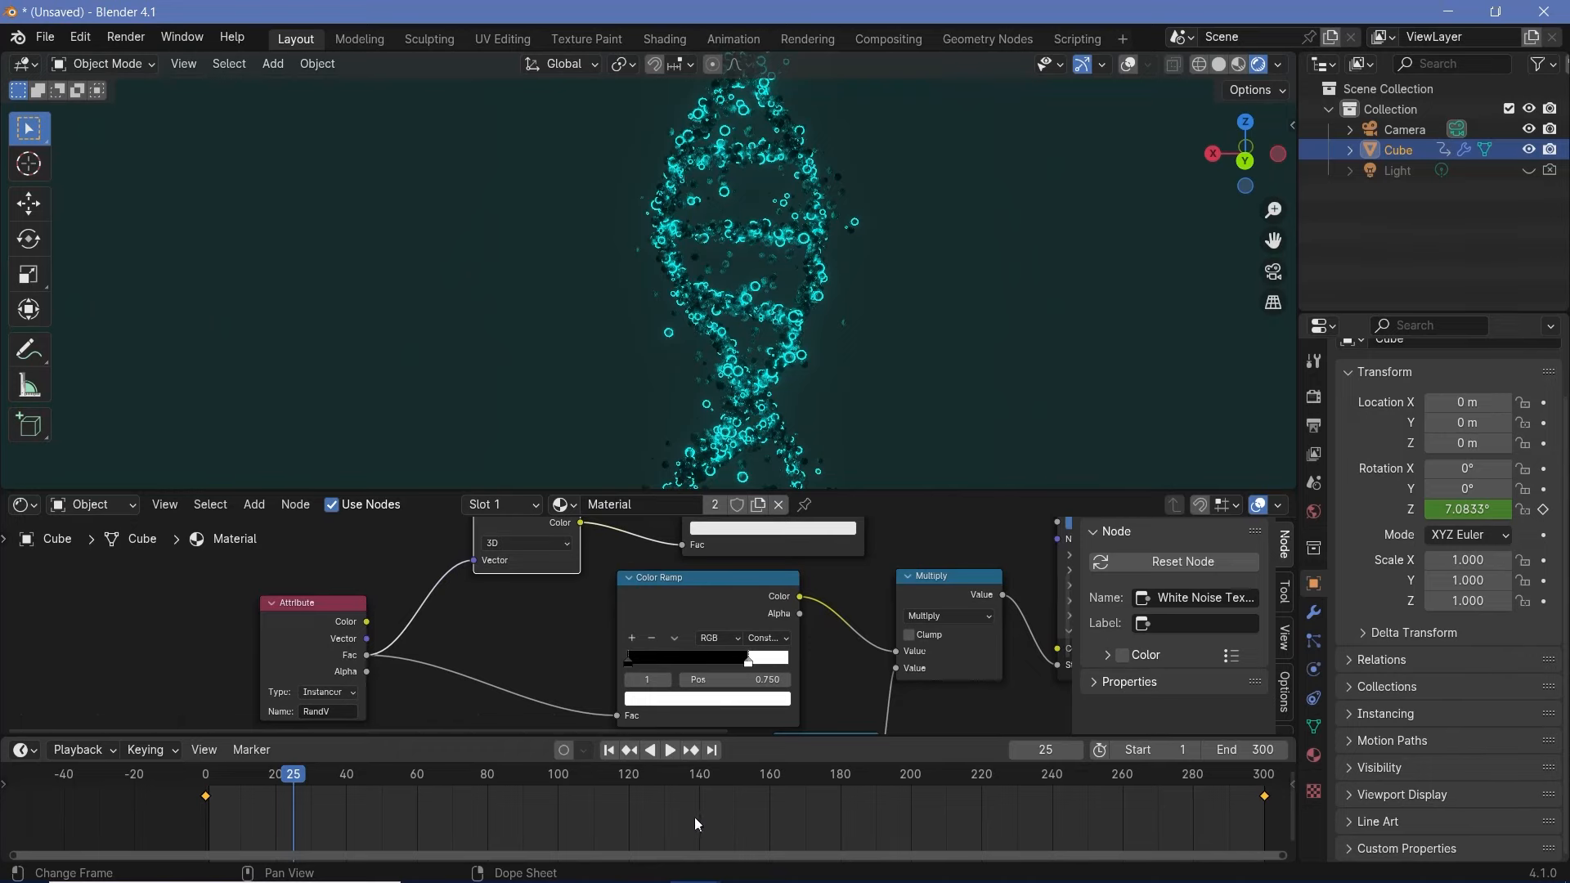
Step: Set the rotation keyframes' interpolation to Linear and play across the loop point to check the motion
{"action": "key", "text": "t"}
{"action": "left_click", "coordinate": [305, 749]}
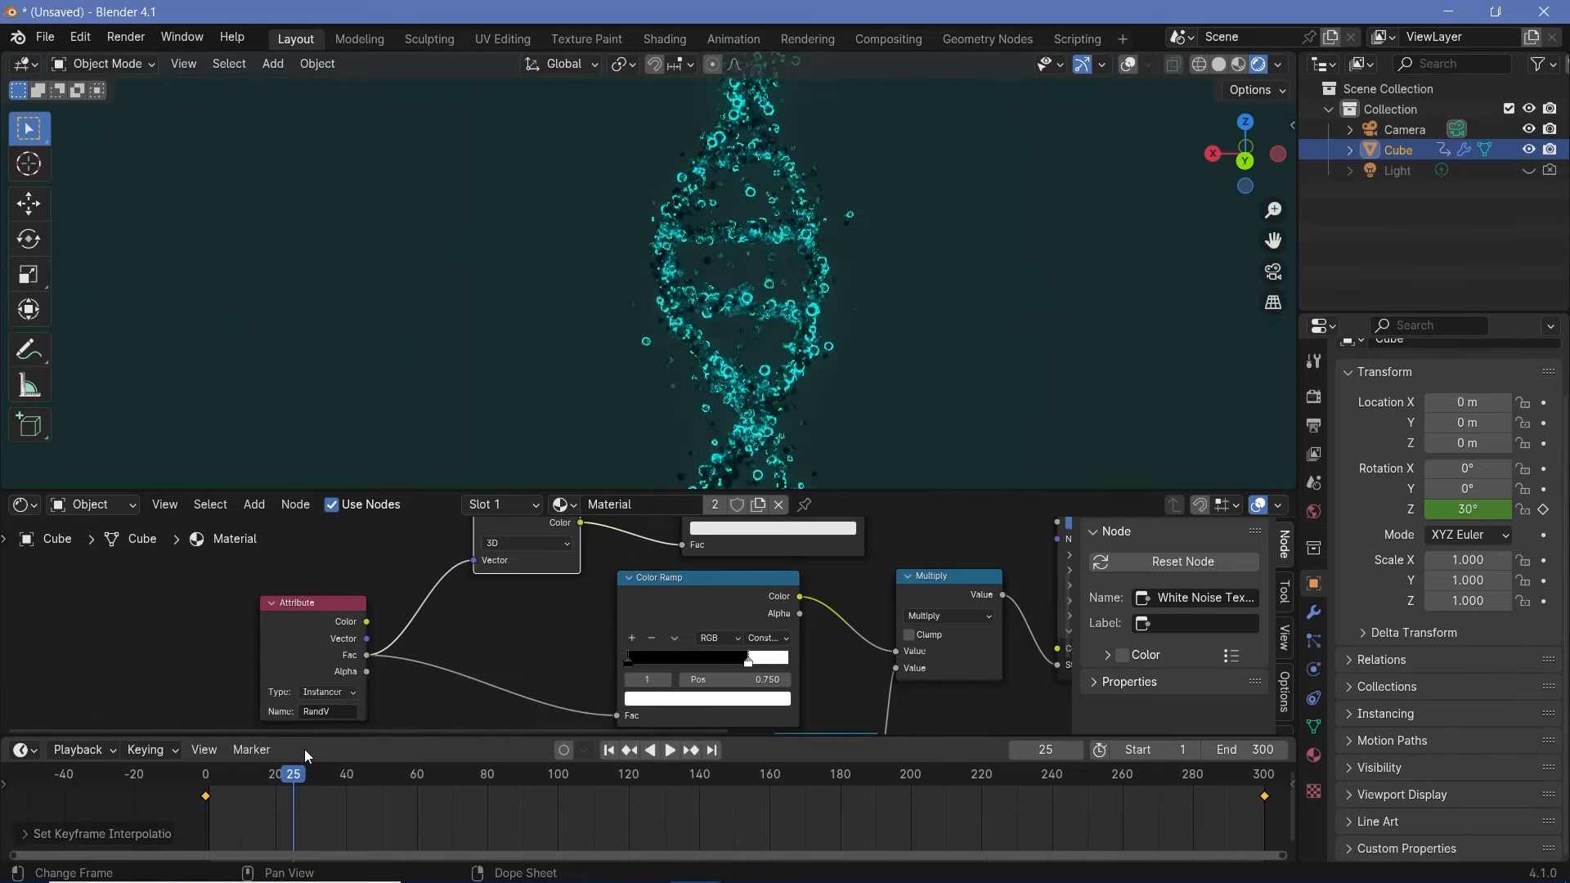
{"action": "key", "text": "space"}
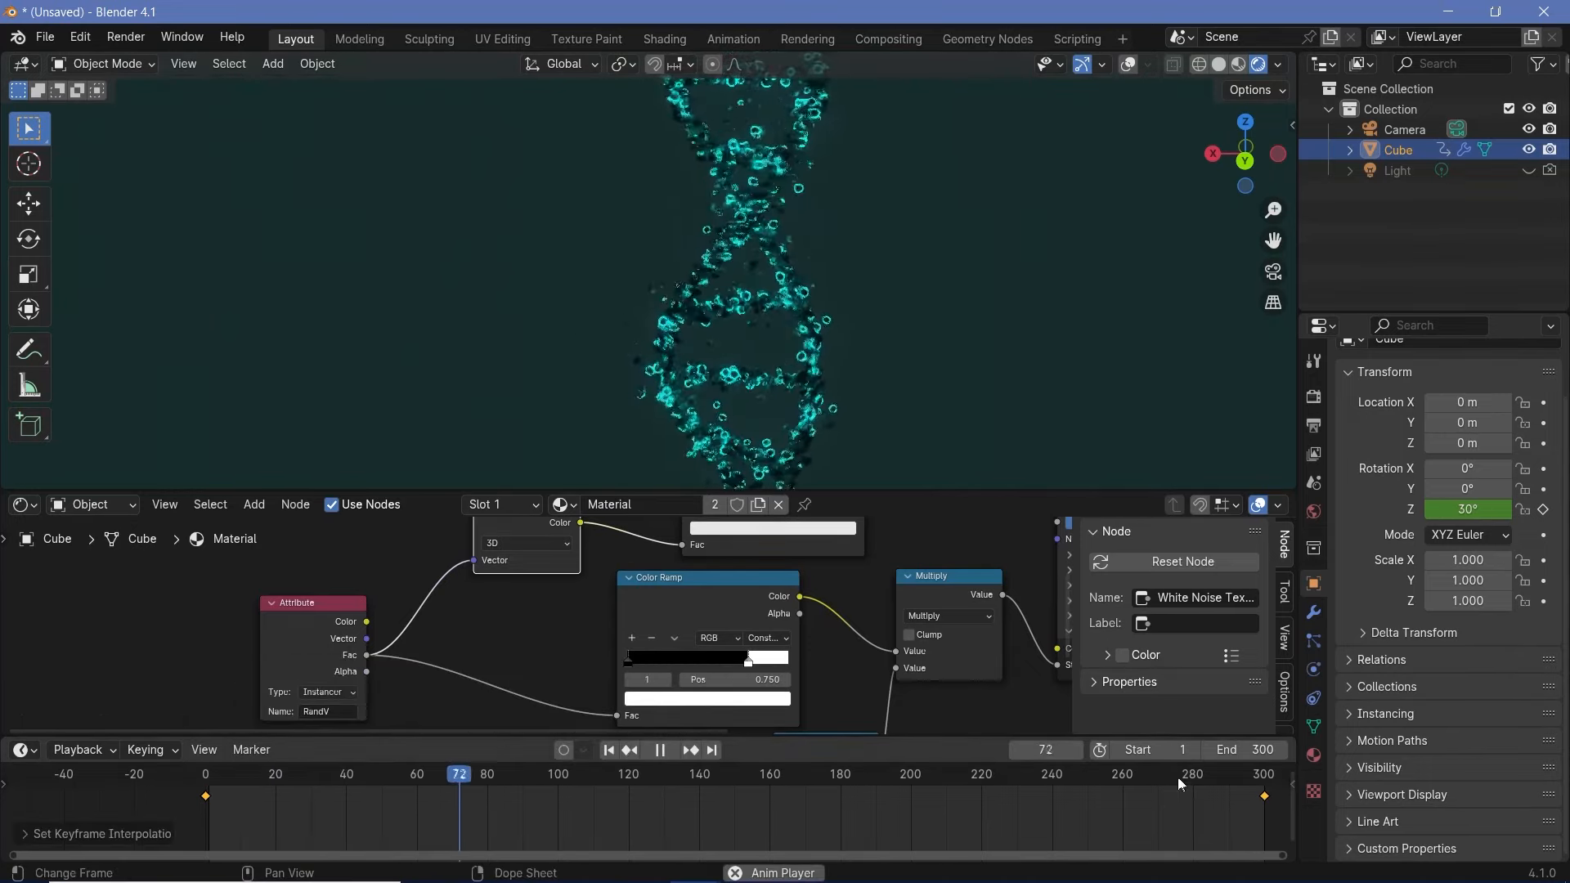
{"action": "left_click", "coordinate": [1209, 769]}
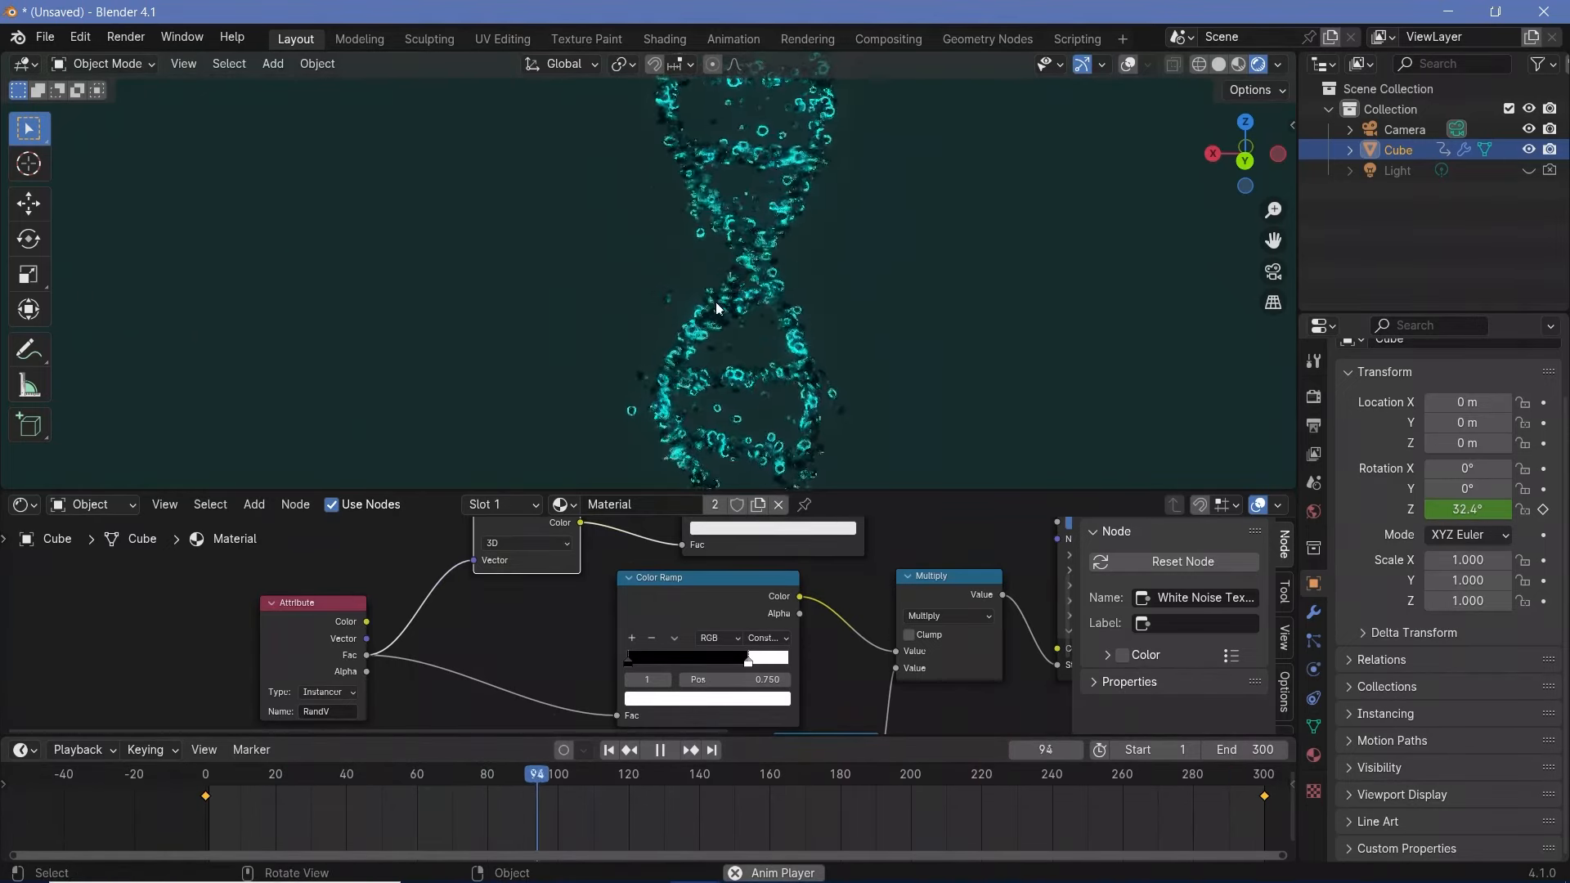
{"action": "key", "text": "space"}
Step: Set the playback sync mode to Frame Dropping and preview the helix rotation at real-time speed
{"action": "left_click", "coordinate": [79, 749]}
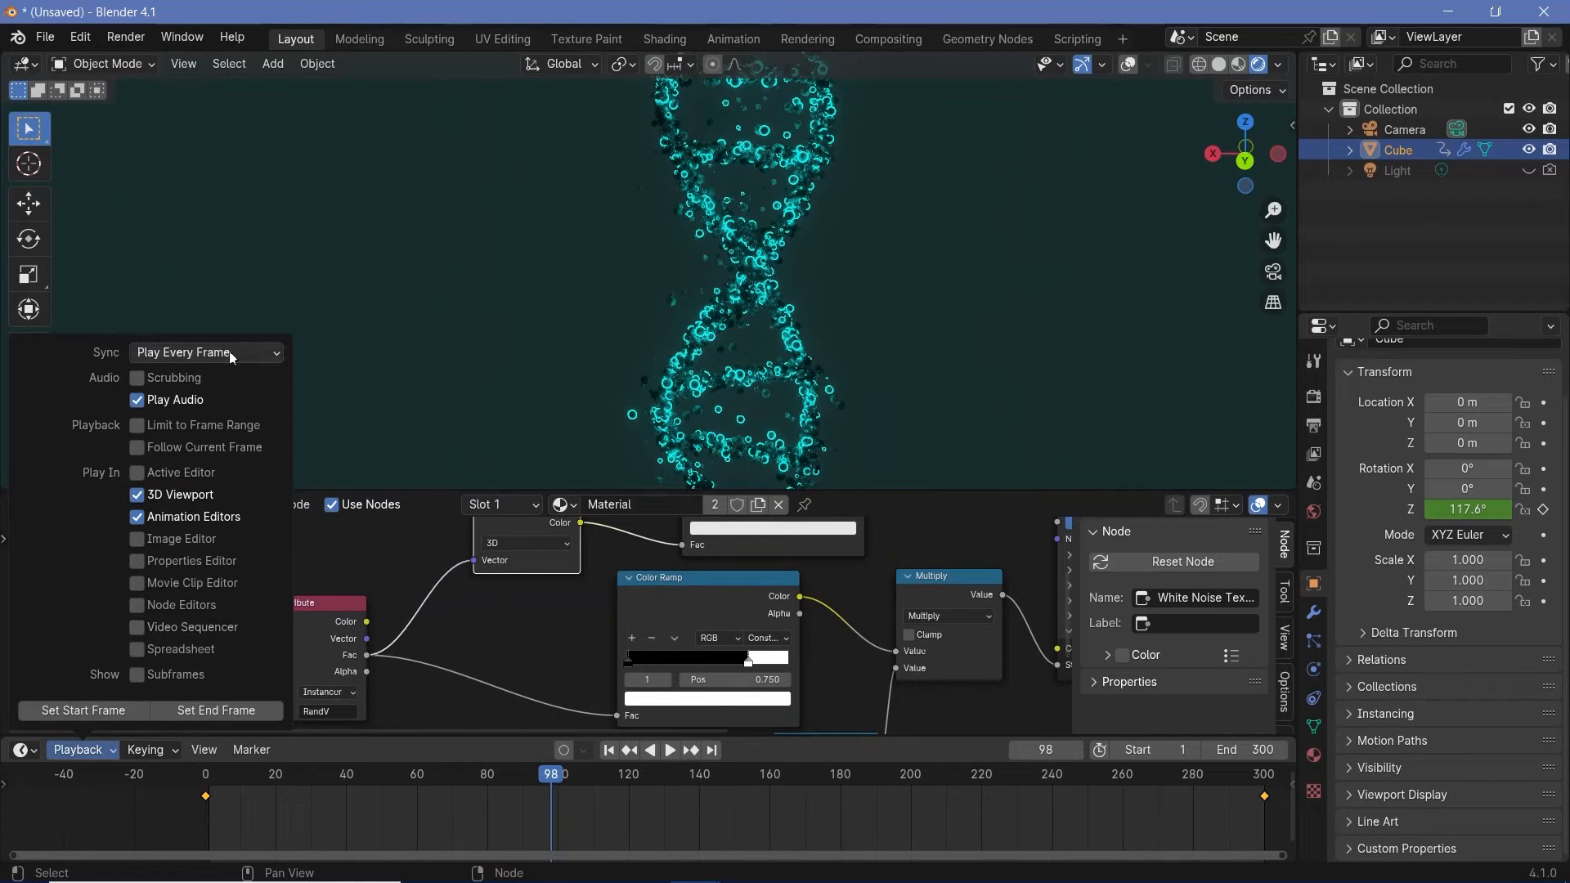
{"action": "left_click", "coordinate": [206, 352]}
{"action": "left_click", "coordinate": [223, 400]}
{"action": "key", "text": "space"}
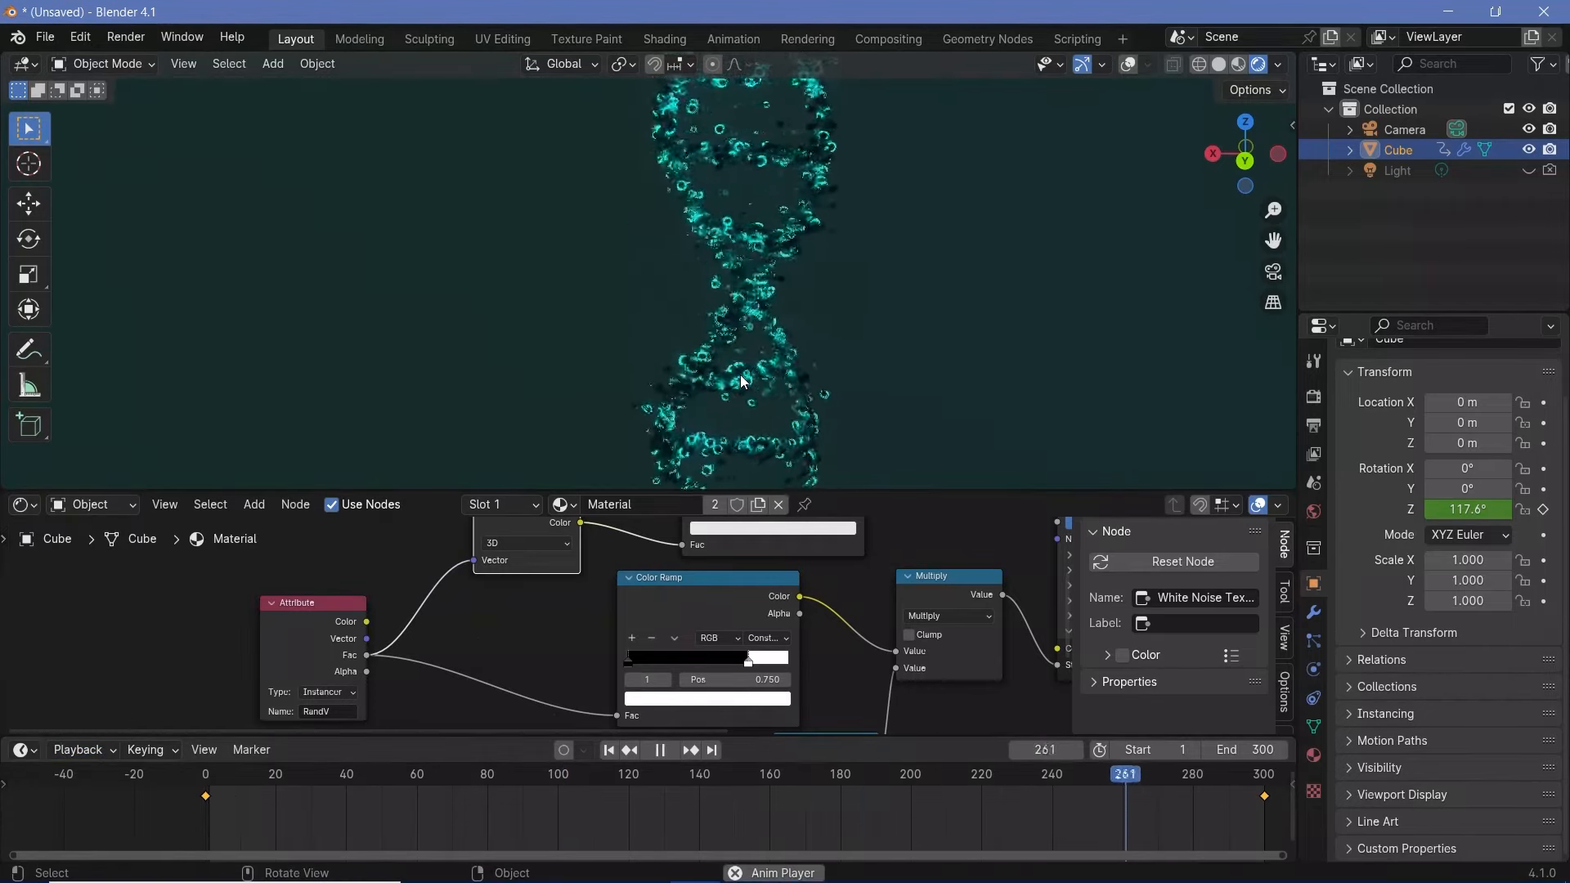
{"action": "key", "text": "space"}
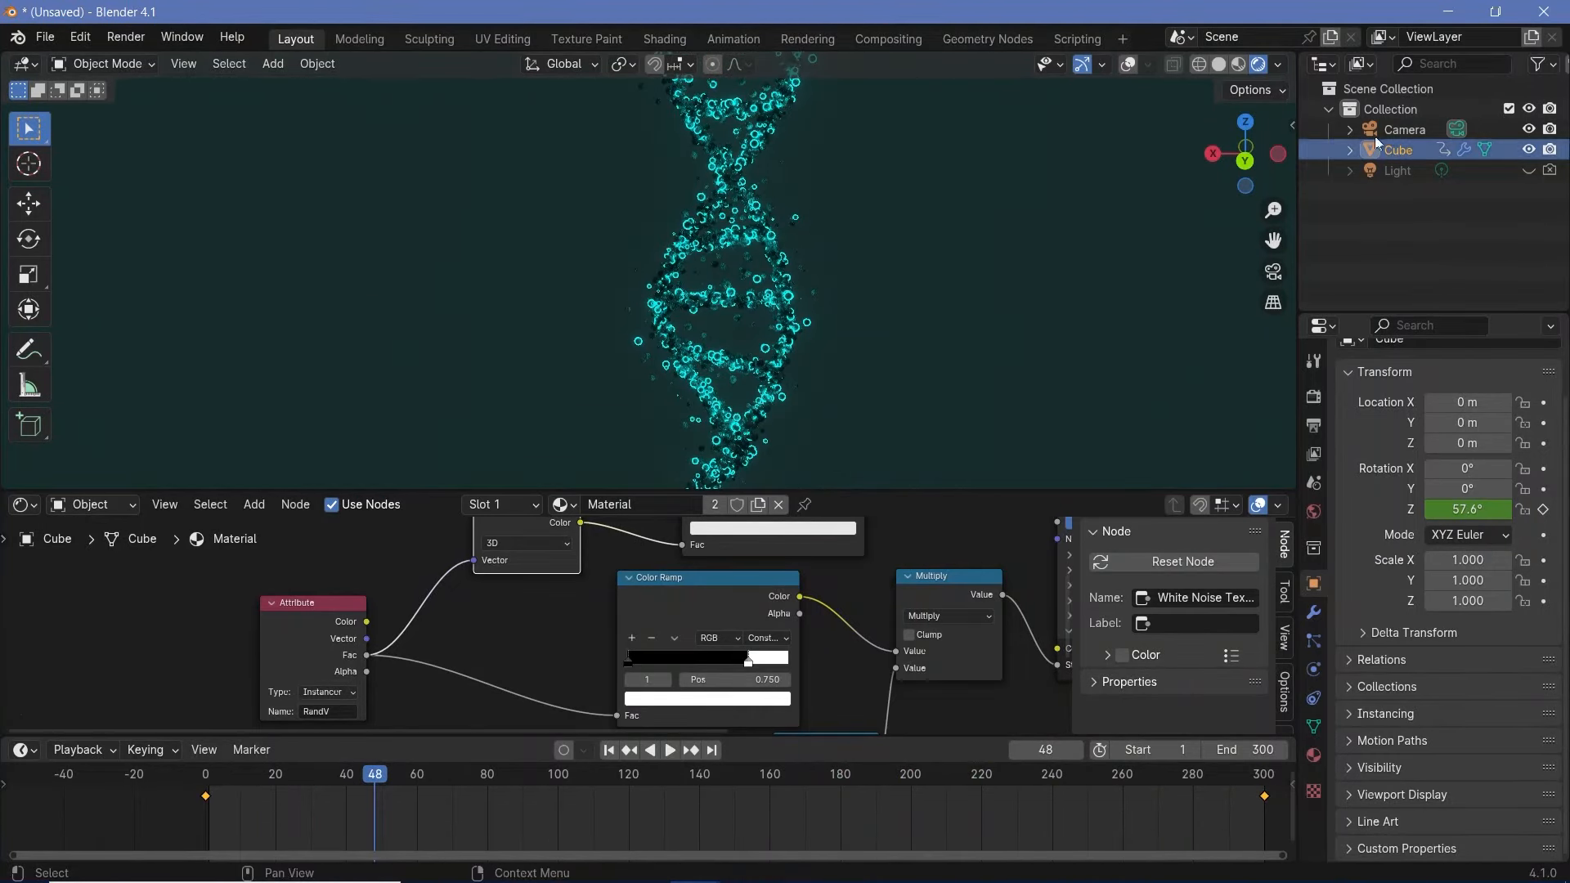
Step: Look through the Camera, level it with the helix and move it in close, to about X 2.5, Y -2.6, Z 1.8 m
{"action": "left_click", "coordinate": [1403, 132]}
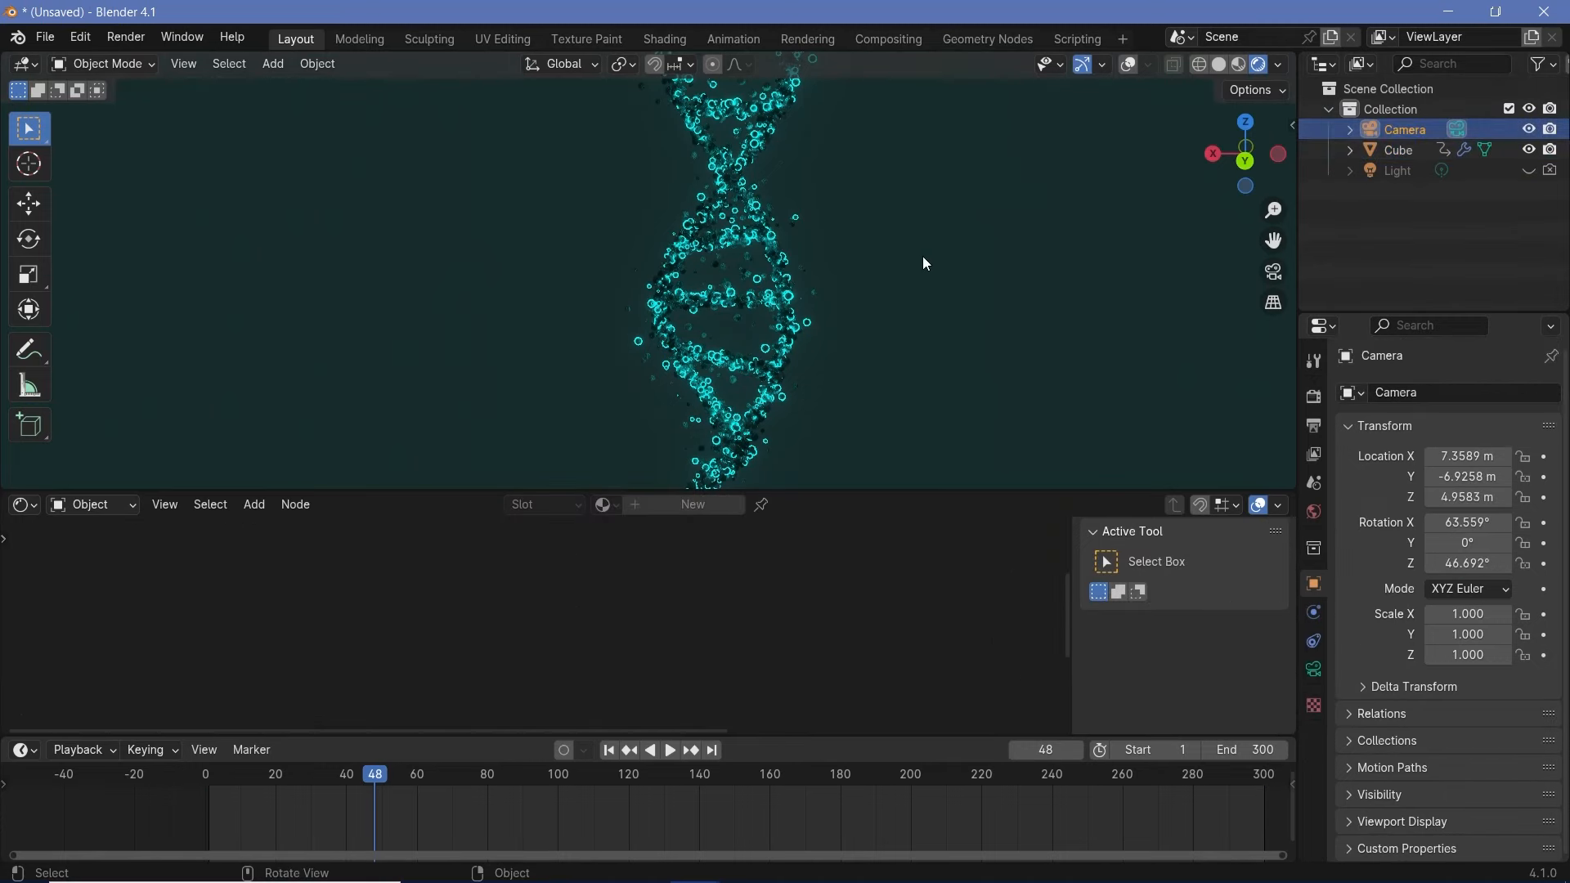
{"action": "key", "text": "KP_0"}
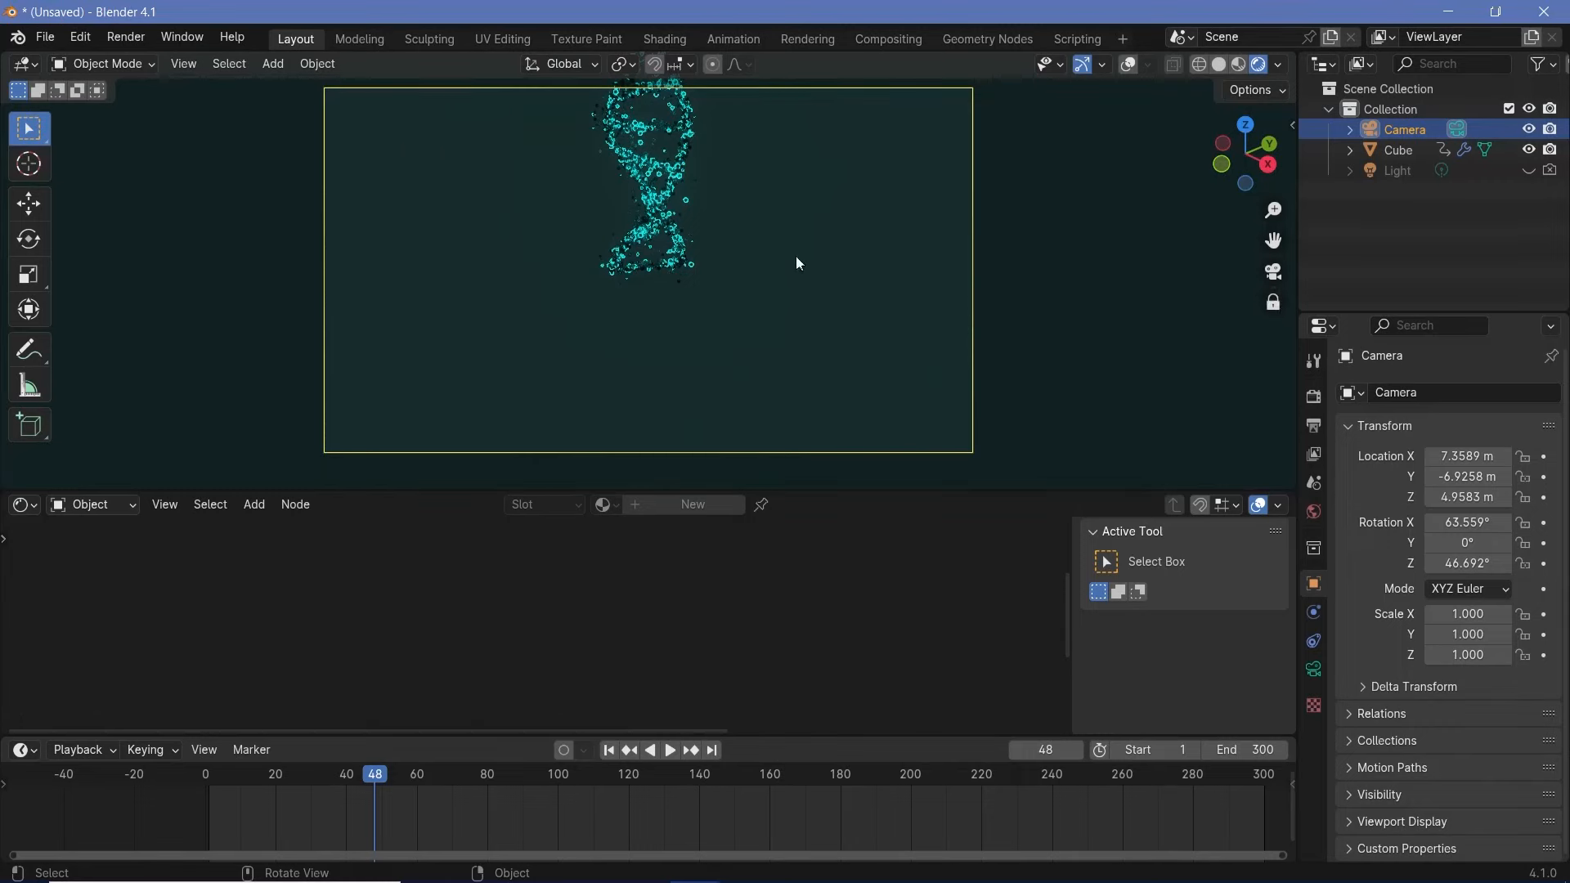
{"action": "middle_click_drag", "start_coordinate": [804, 229], "coordinate": [794, 382]}
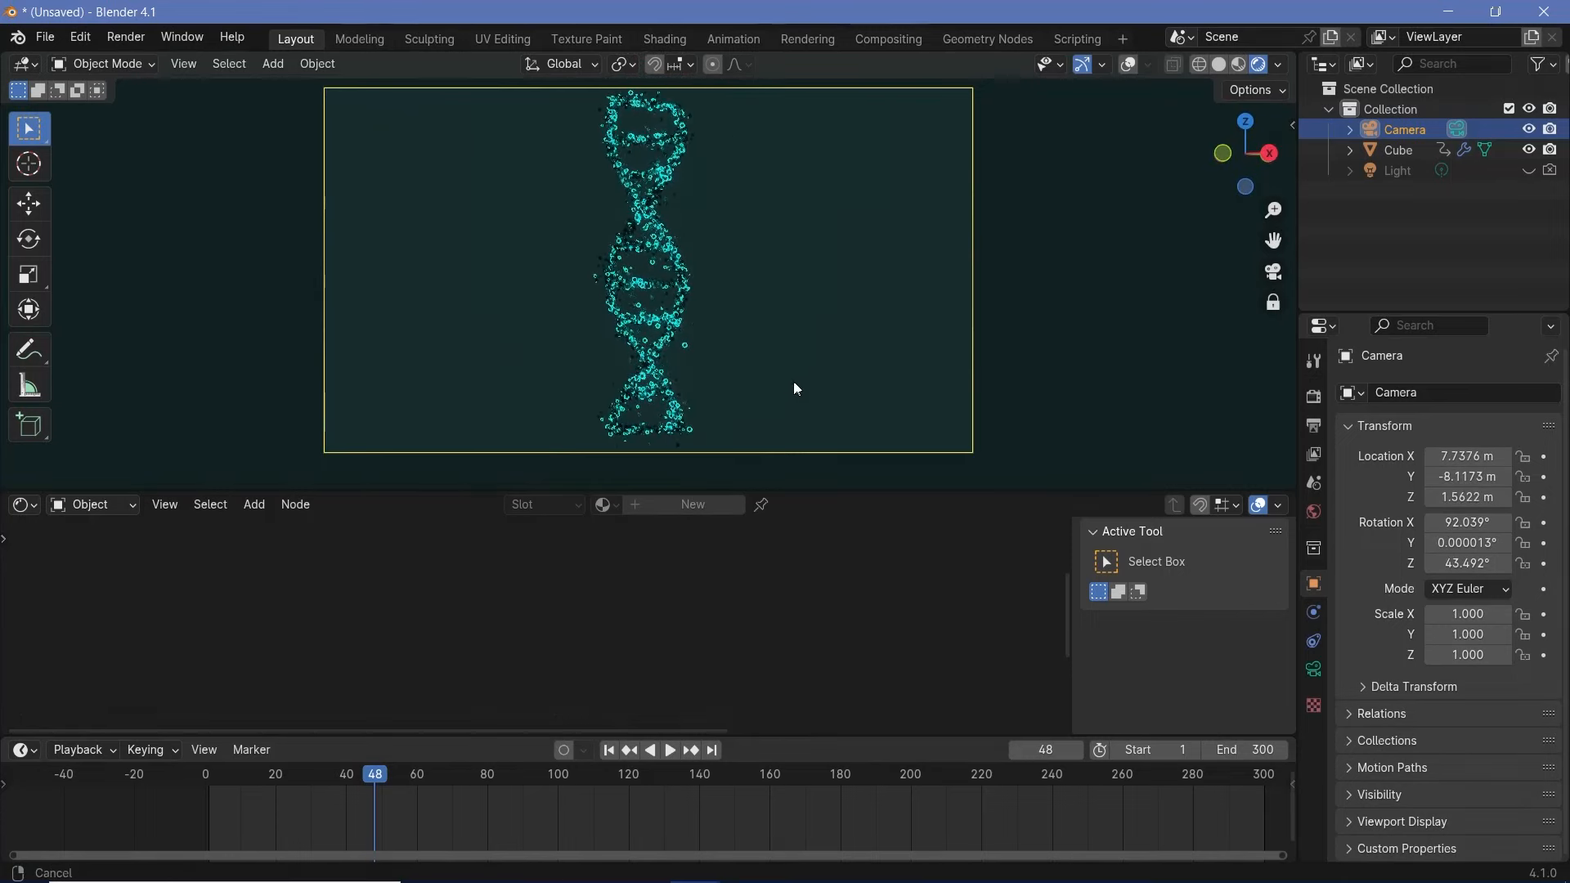
{"action": "scroll", "coordinate": [794, 382], "scroll_direction": "up", "scroll_amount": 5}
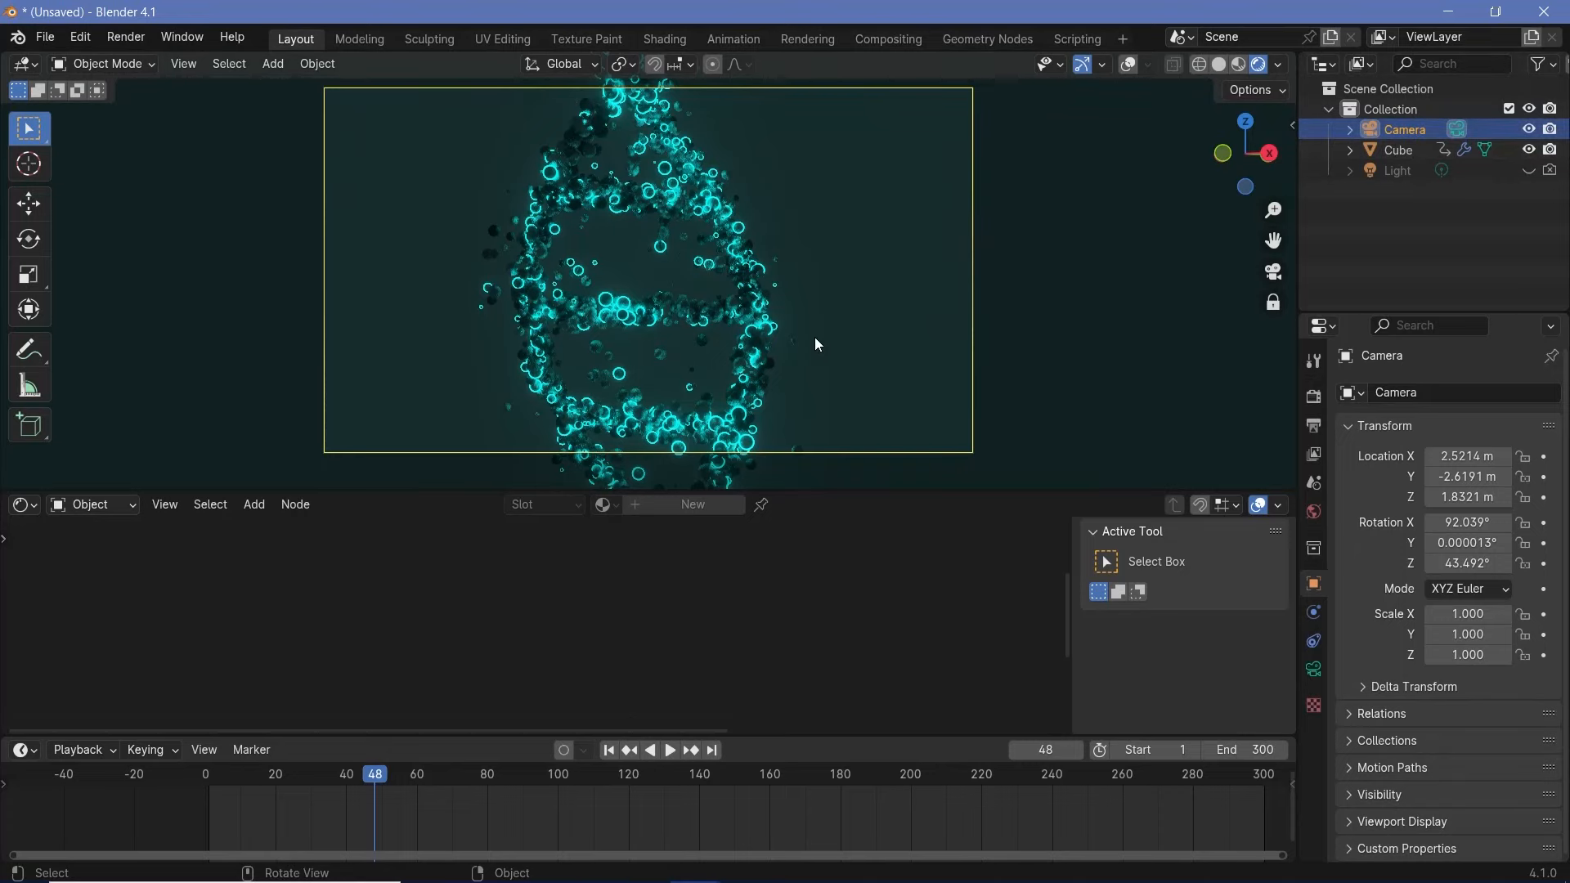
Step: Roll the Camera about 48.5° around its local Z axis so the helix crosses the frame diagonally
{"action": "key", "text": "r"}
{"action": "key", "text": "z"}
{"action": "key", "text": "z"}
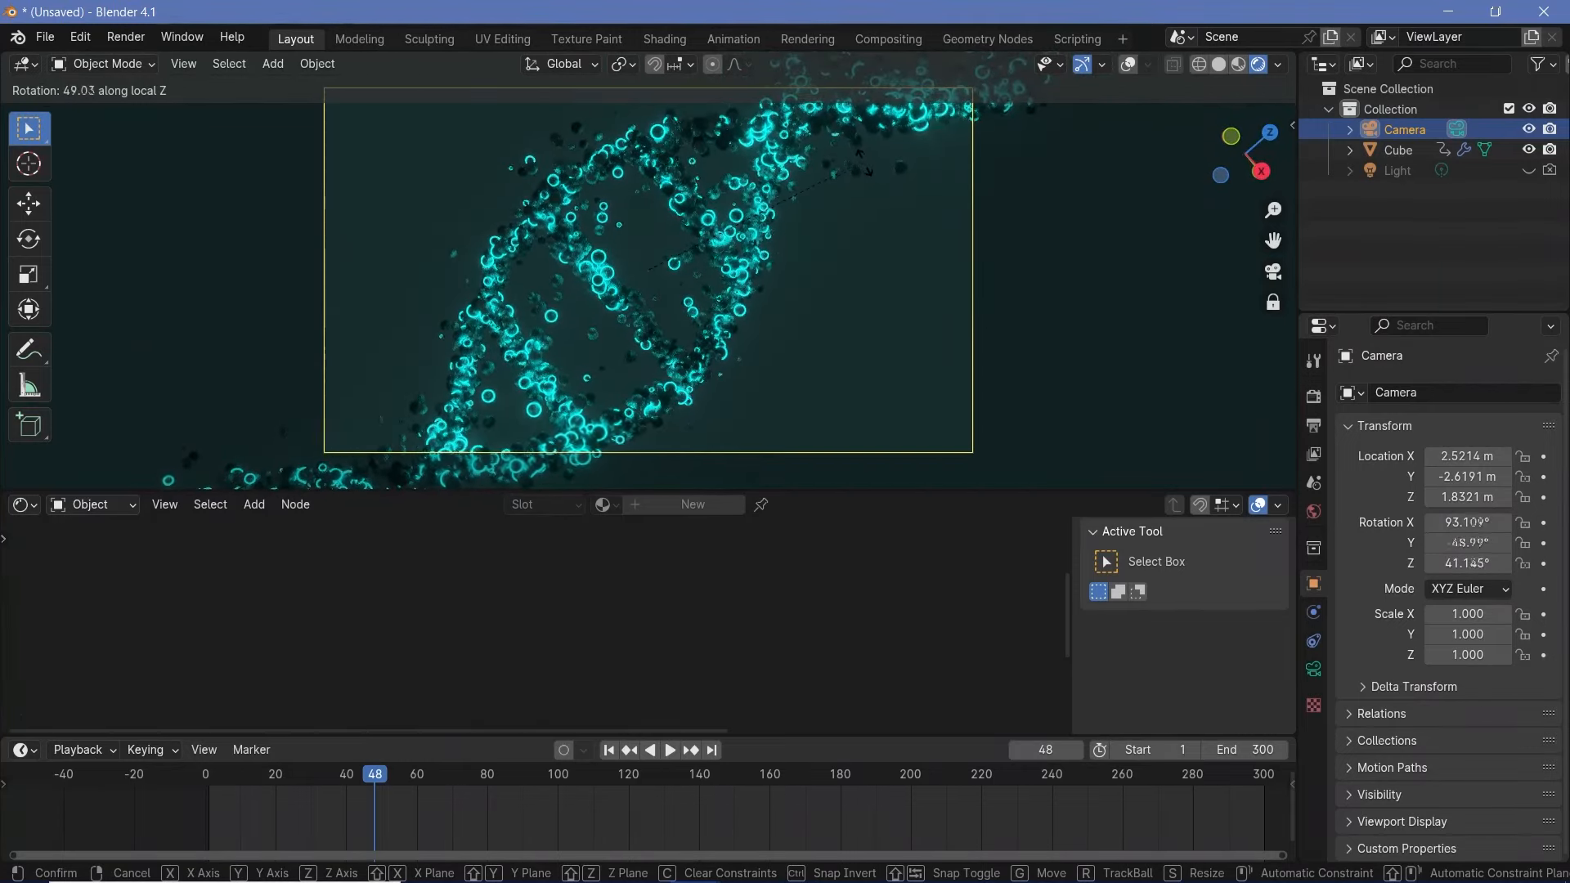
{"action": "left_click", "coordinate": [825, 360]}
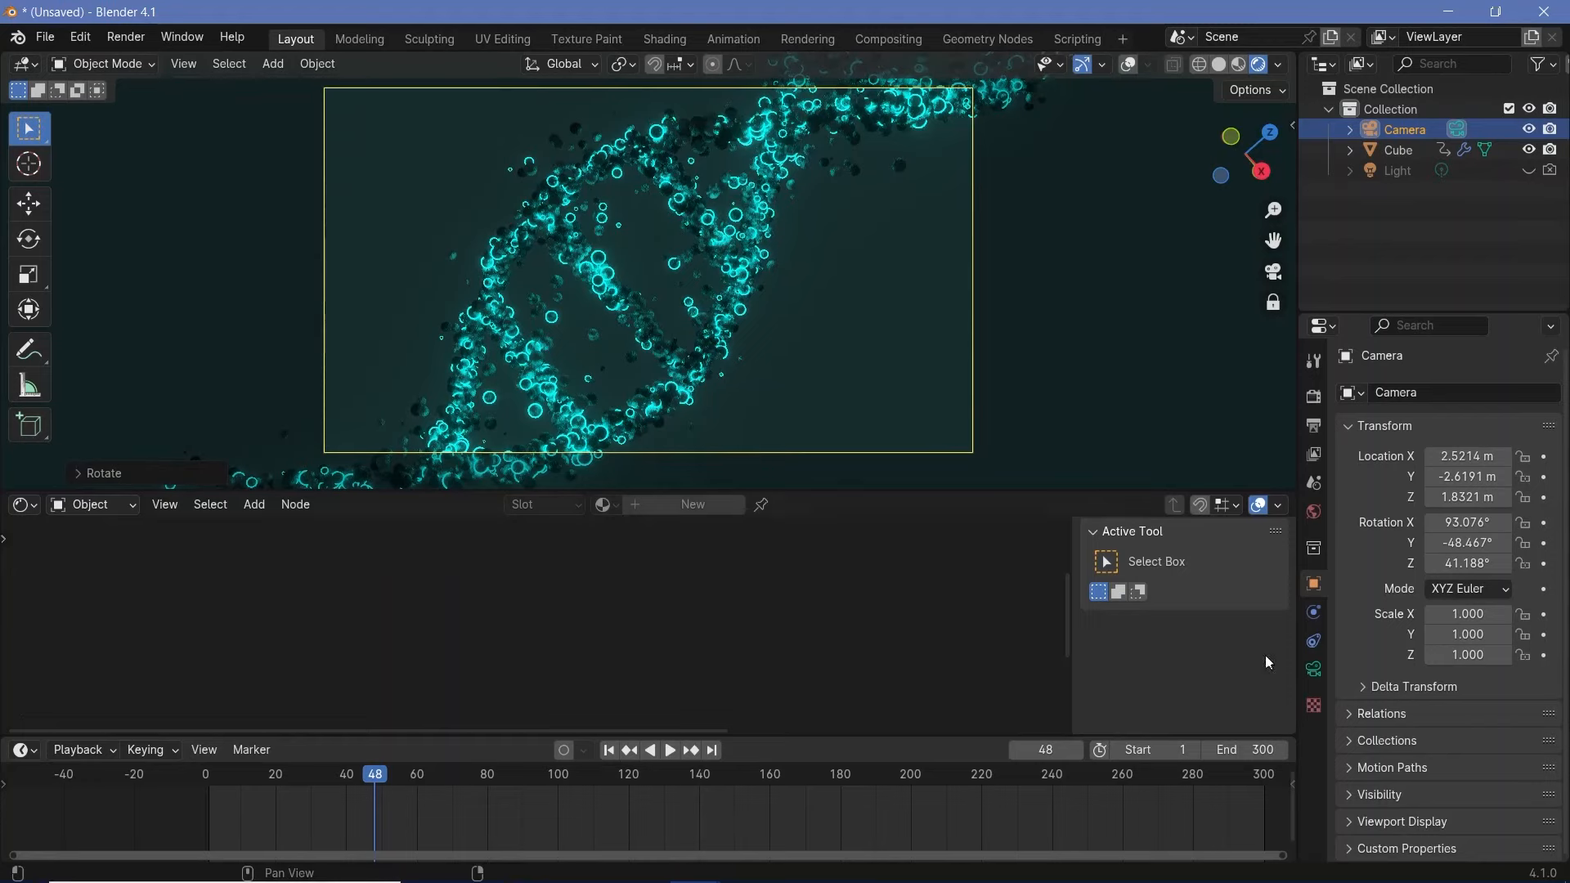
Step: Set the Camera's focal length to 18 mm
{"action": "left_click", "coordinate": [1315, 672]}
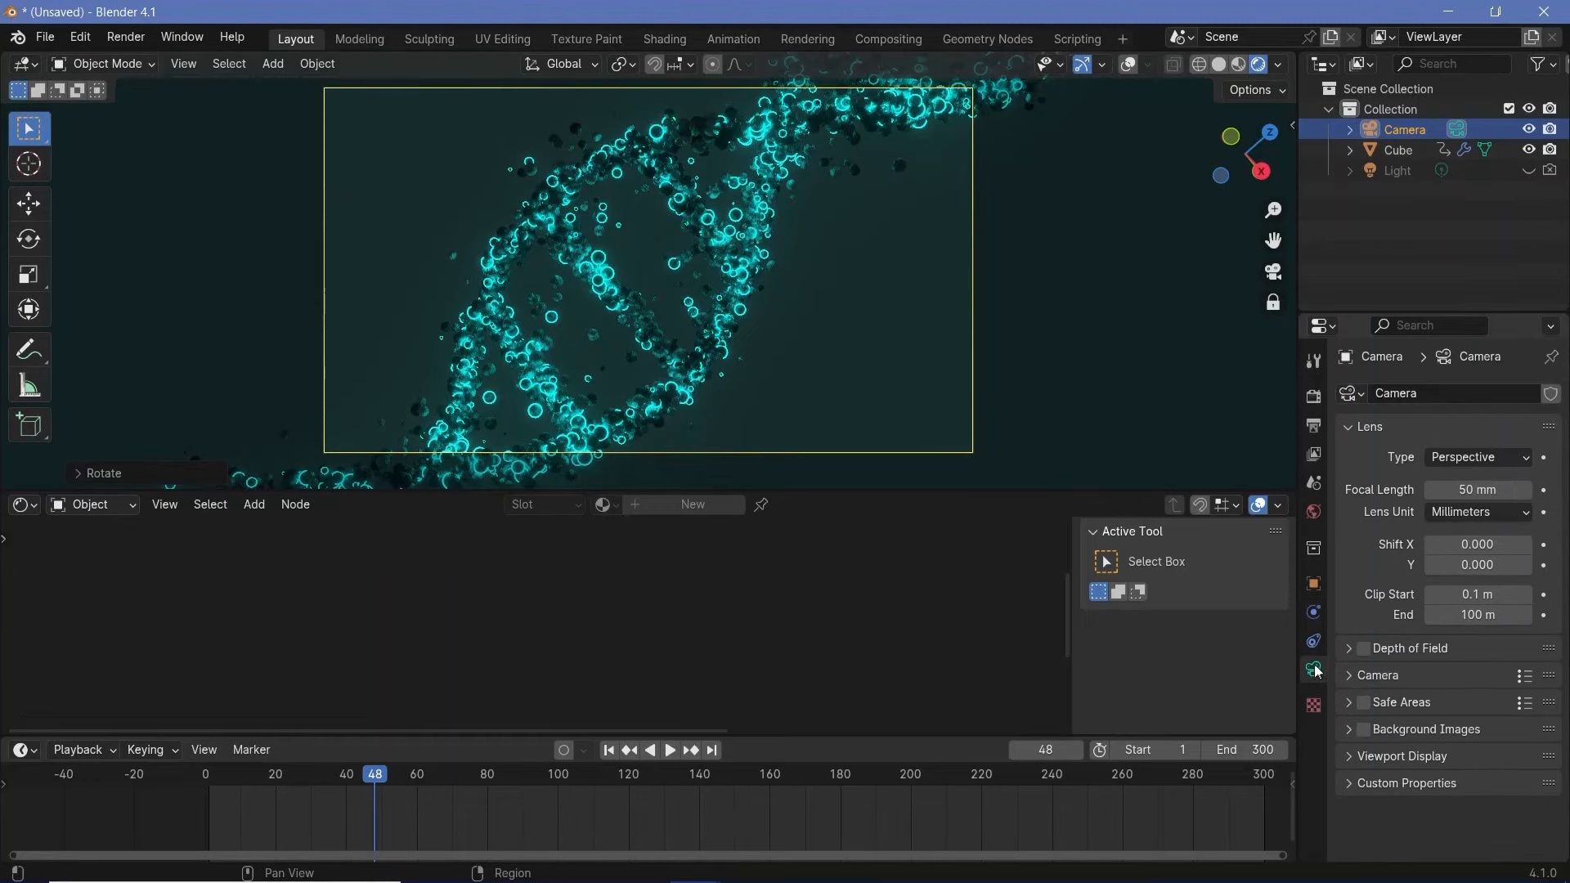
{"action": "left_click_drag", "start_coordinate": [1478, 490], "coordinate": [1452, 490]}
{"action": "left_click", "coordinate": [1472, 489]}
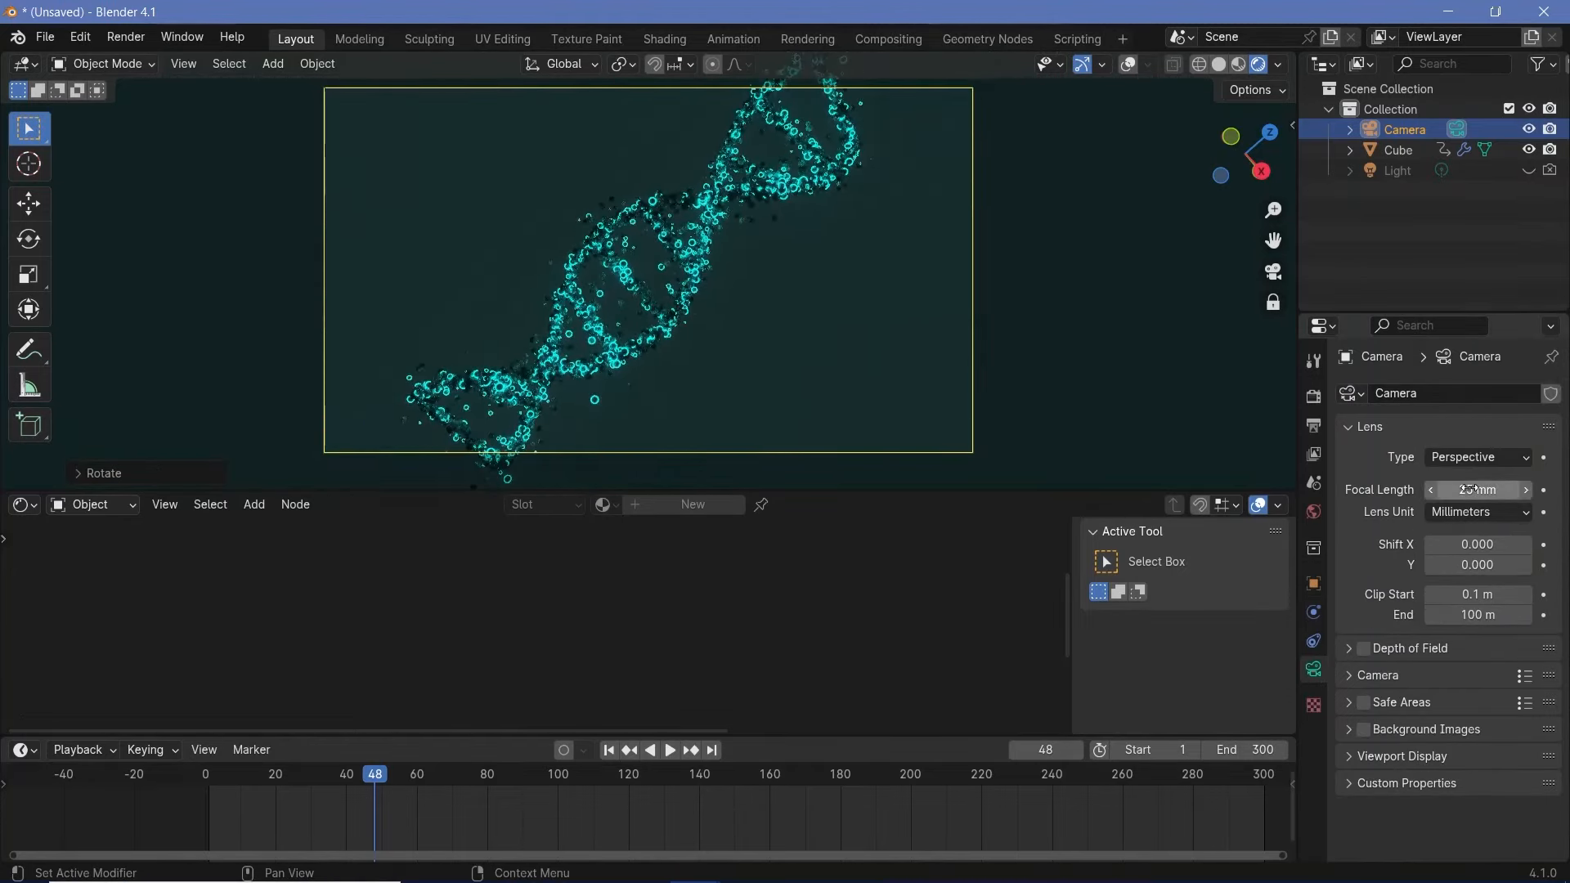
{"action": "type", "text": "1"}
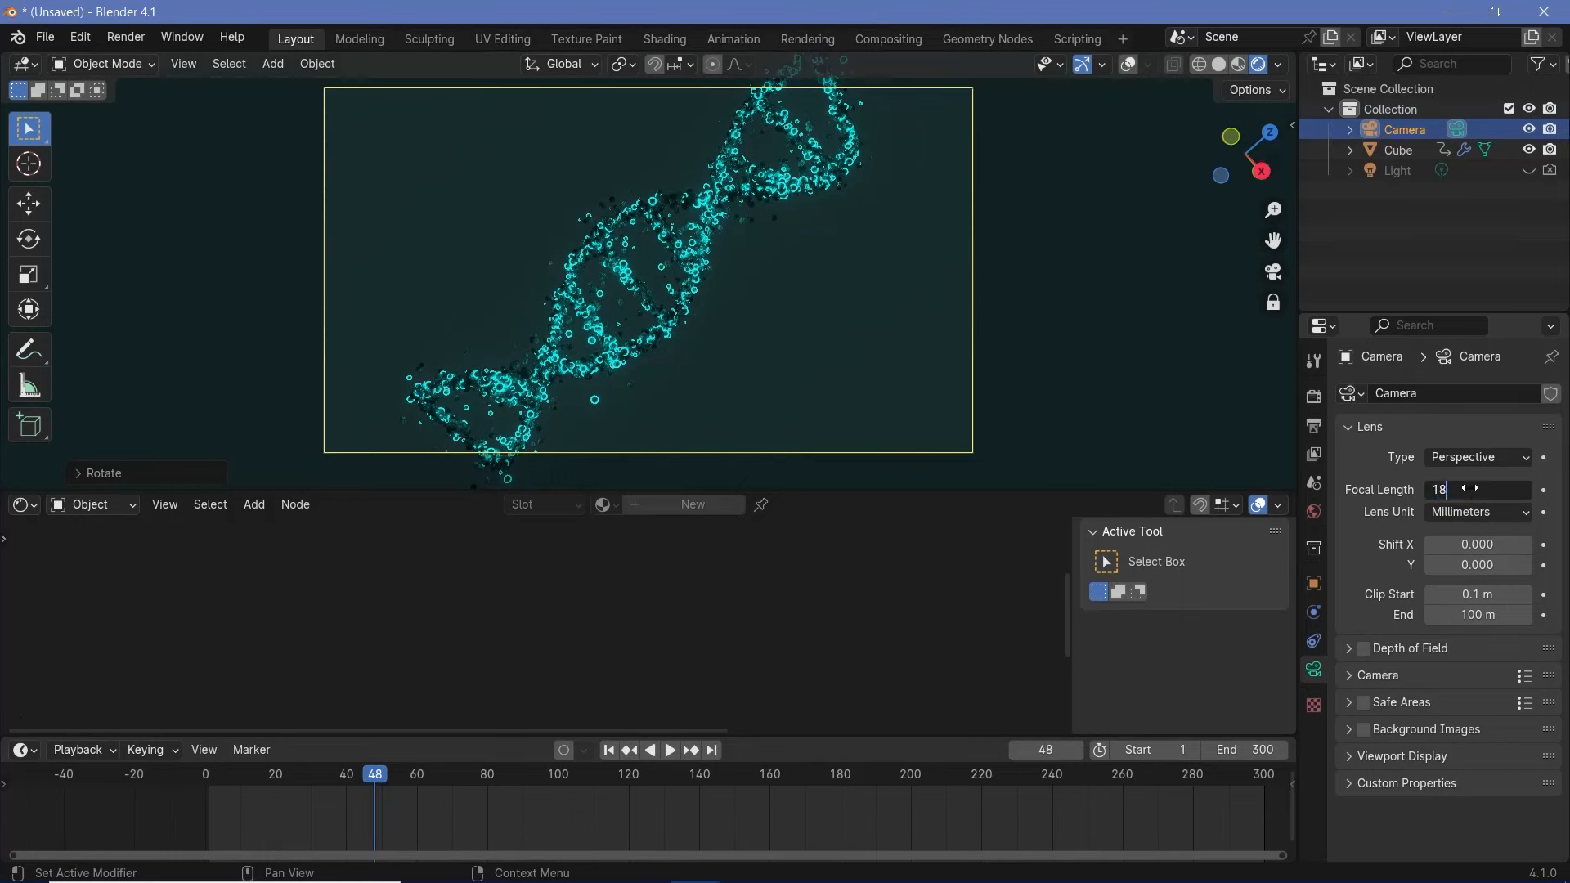
{"action": "type", "text": "8"}
{"action": "key", "text": "Return"}
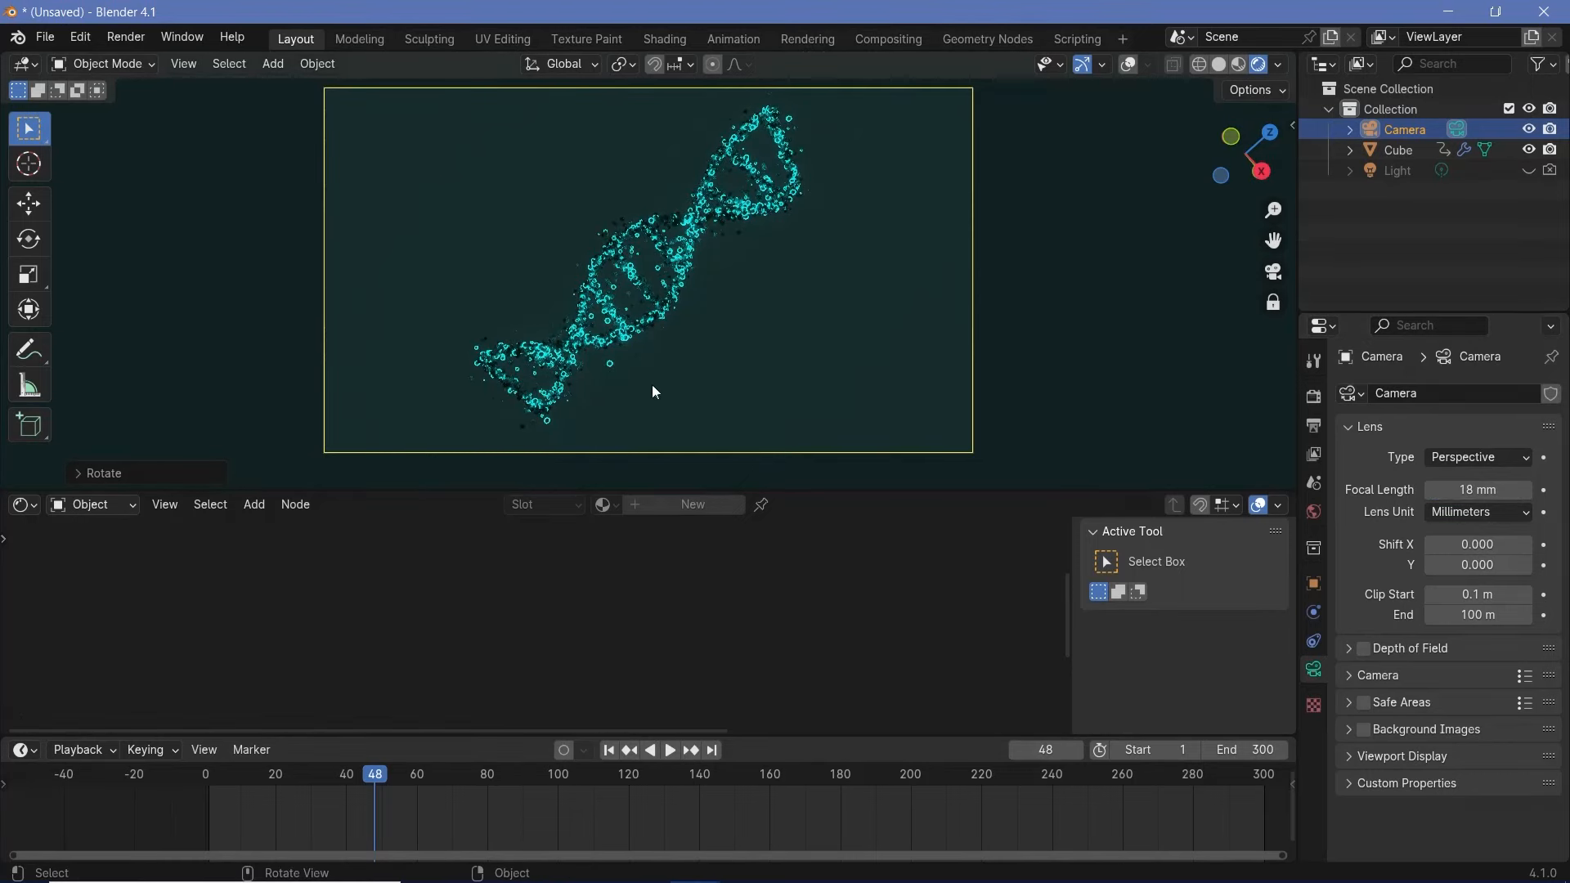
Step: Move the Camera closer to the helix along its local Z axis
{"action": "key", "text": "g"}
{"action": "key", "text": "z"}
{"action": "key", "text": "z"}
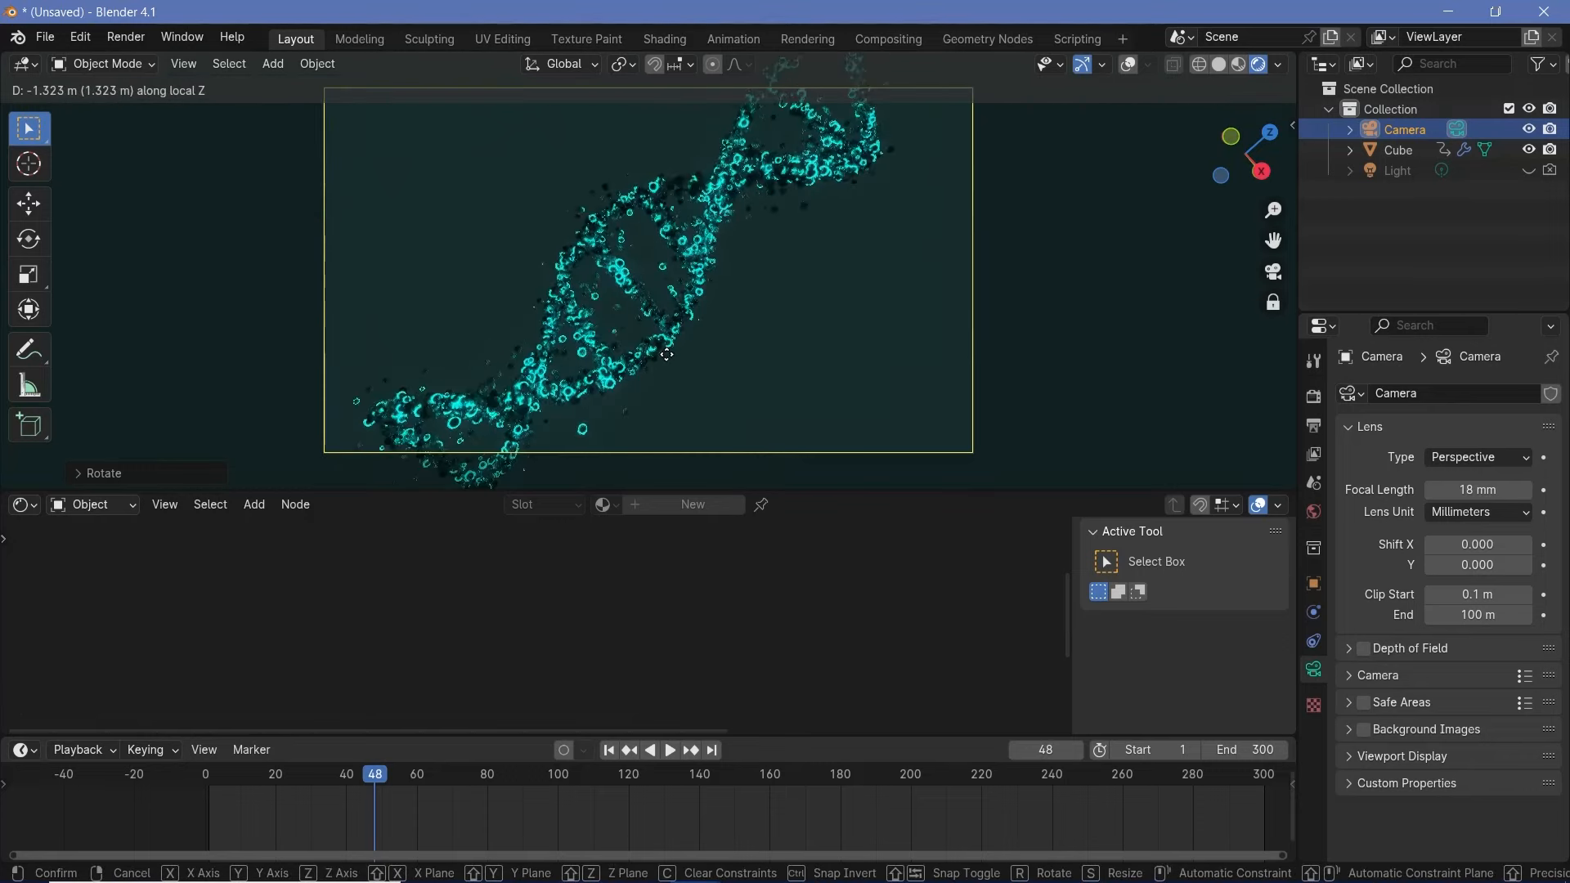
{"action": "left_click", "coordinate": [641, 312]}
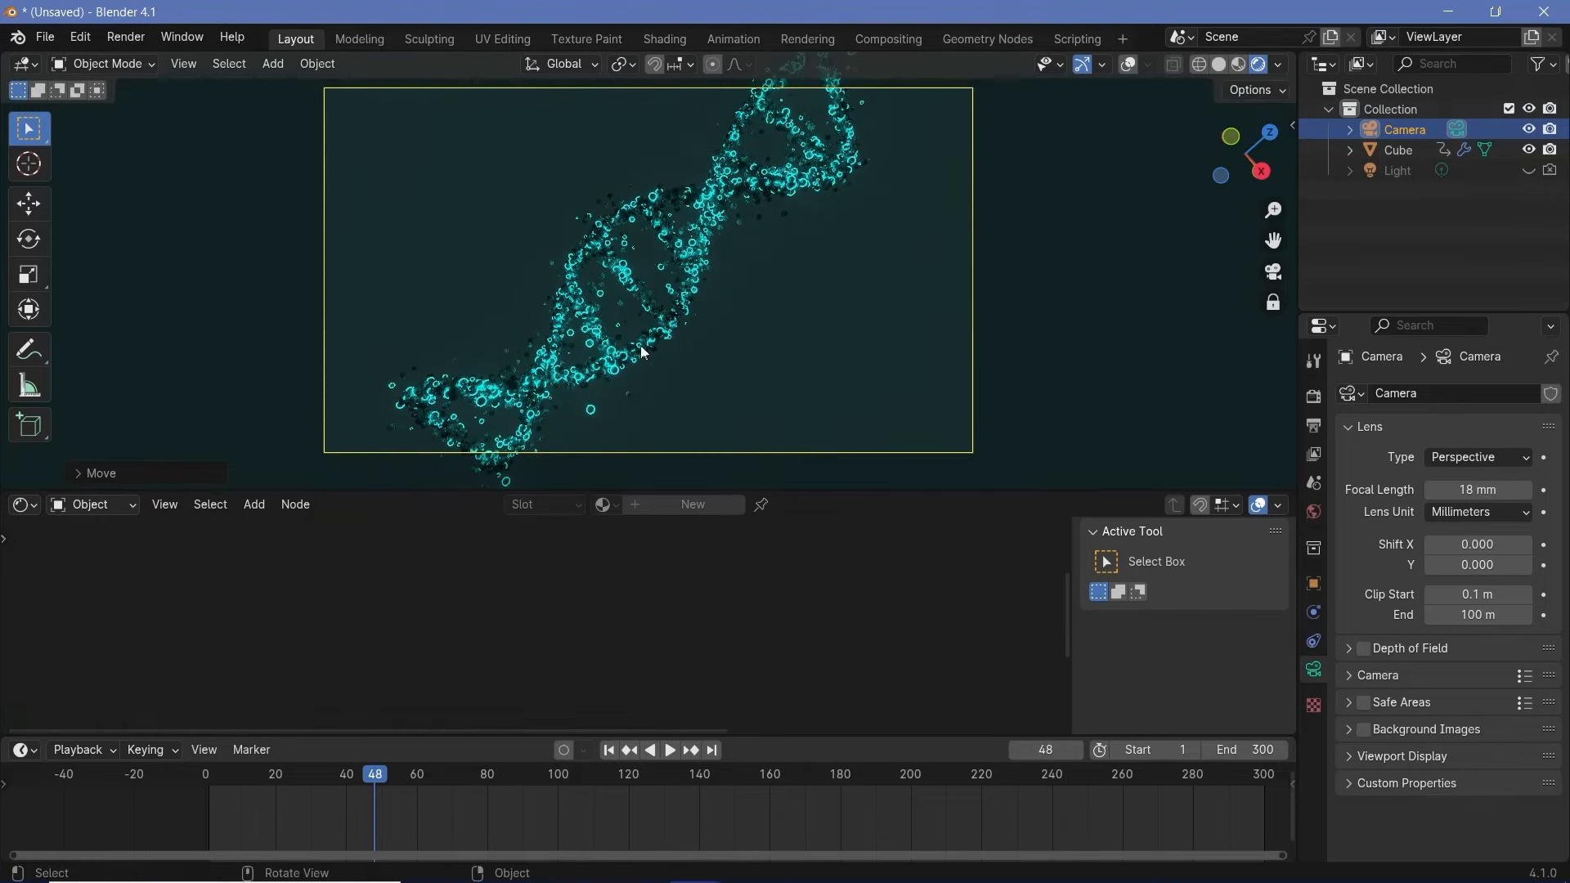
Step: Set the helix's Geometry Nodes values to Height 6.560, Twists 1.550 and Connections 13
{"action": "left_click", "coordinate": [650, 319]}
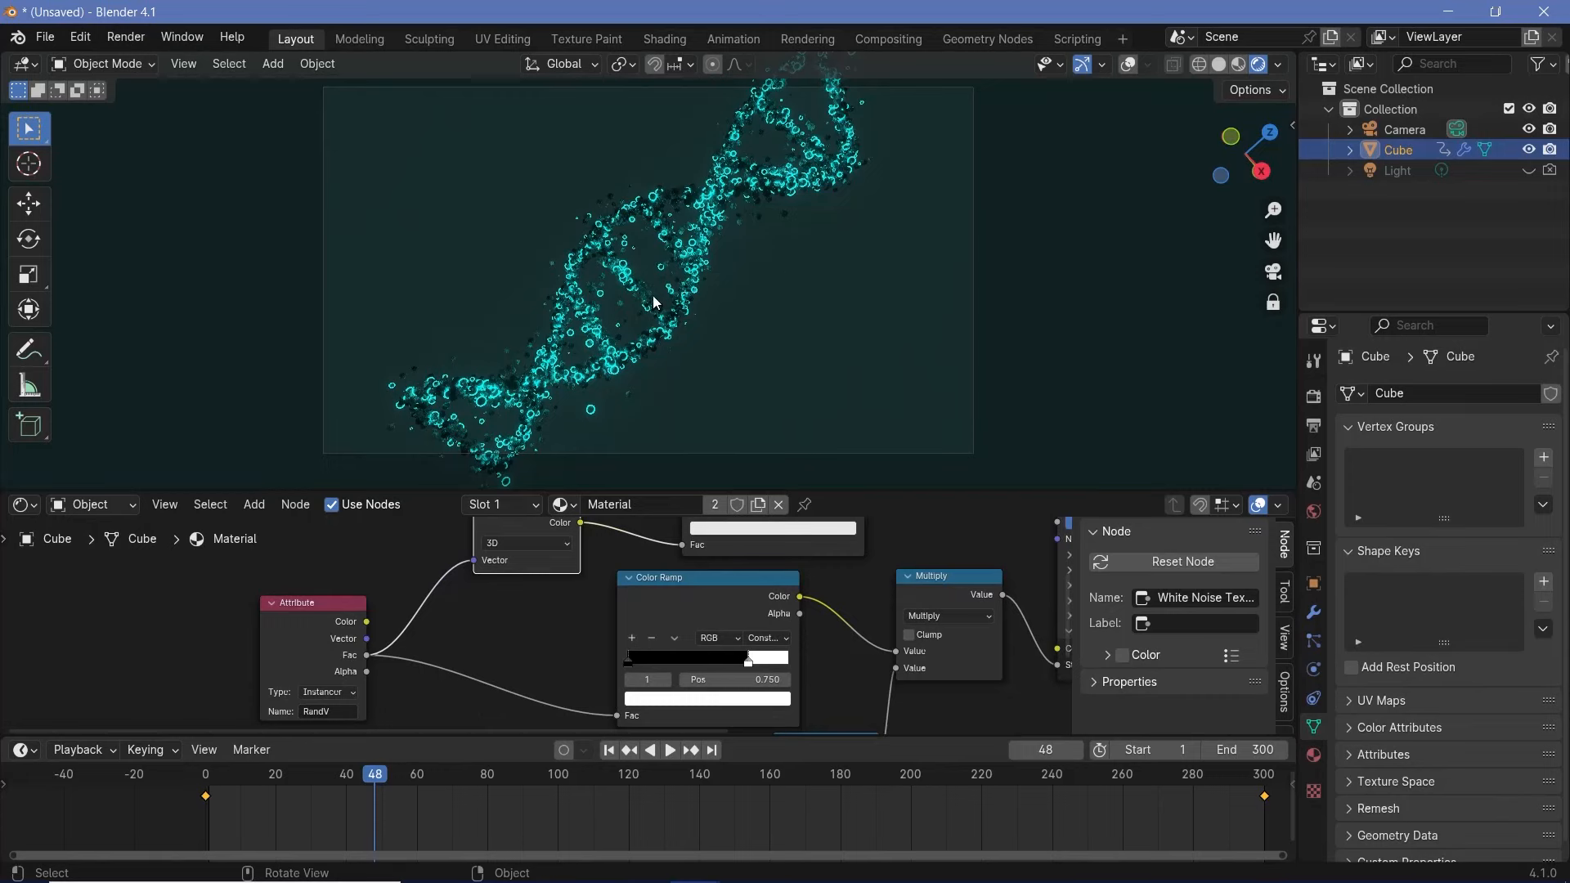
{"action": "left_click", "coordinate": [1313, 612]}
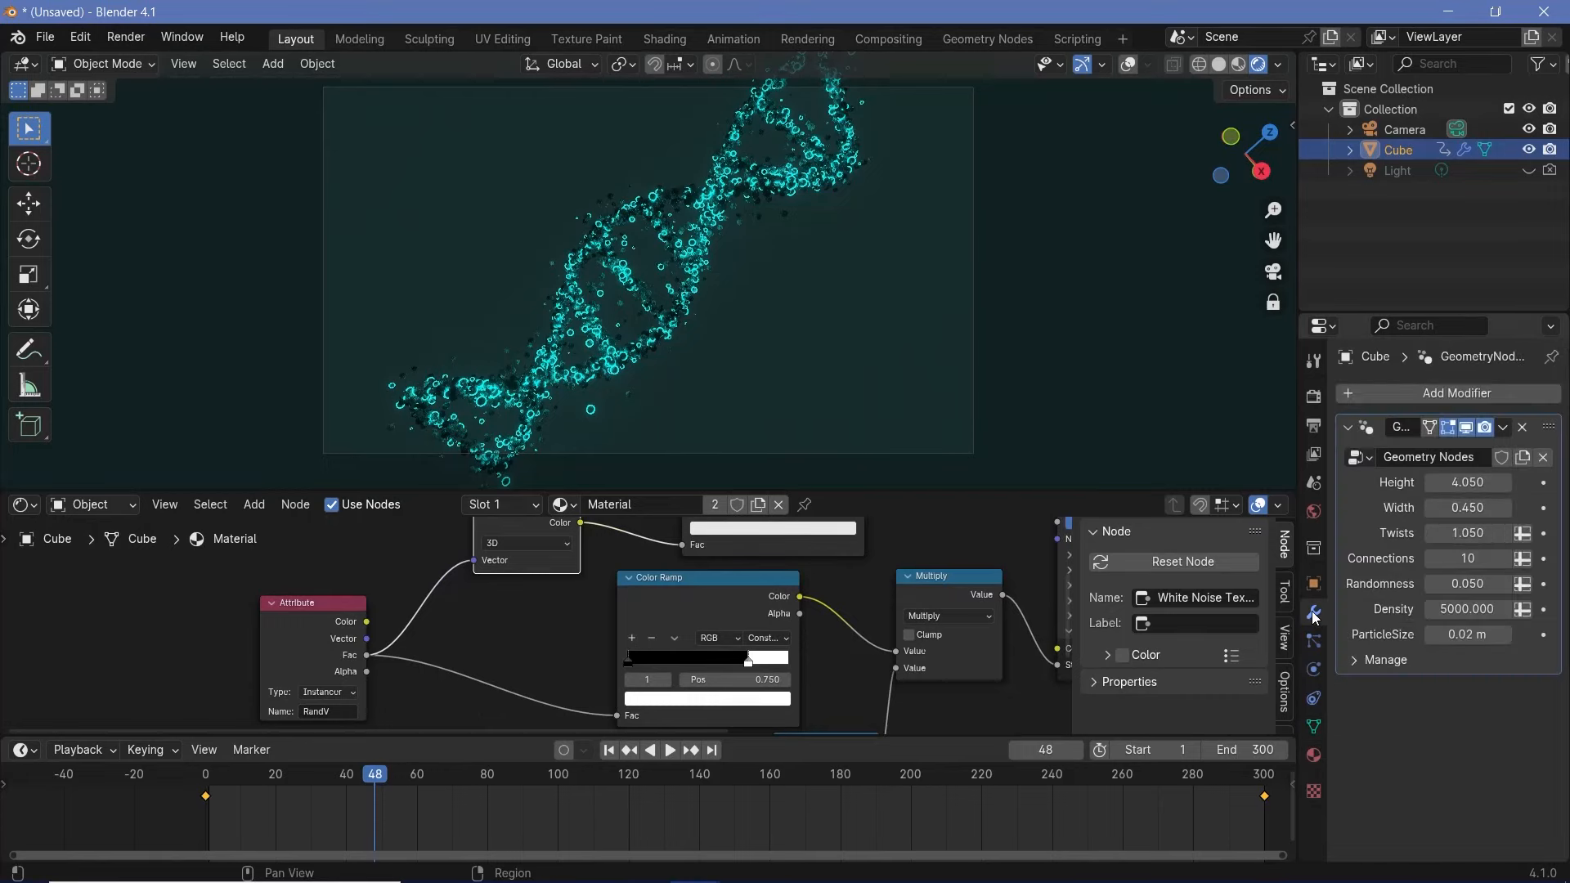
{"action": "left_click_drag", "start_coordinate": [1468, 482], "coordinate": [1499, 483]}
{"action": "mouse_move", "coordinate": [1435, 533]}
{"action": "left_mouse_down"}
{"action": "mouse_move", "coordinate": [1489, 533]}
{"action": "mouse_move", "coordinate": [1464, 533]}
{"action": "left_mouse_up"}
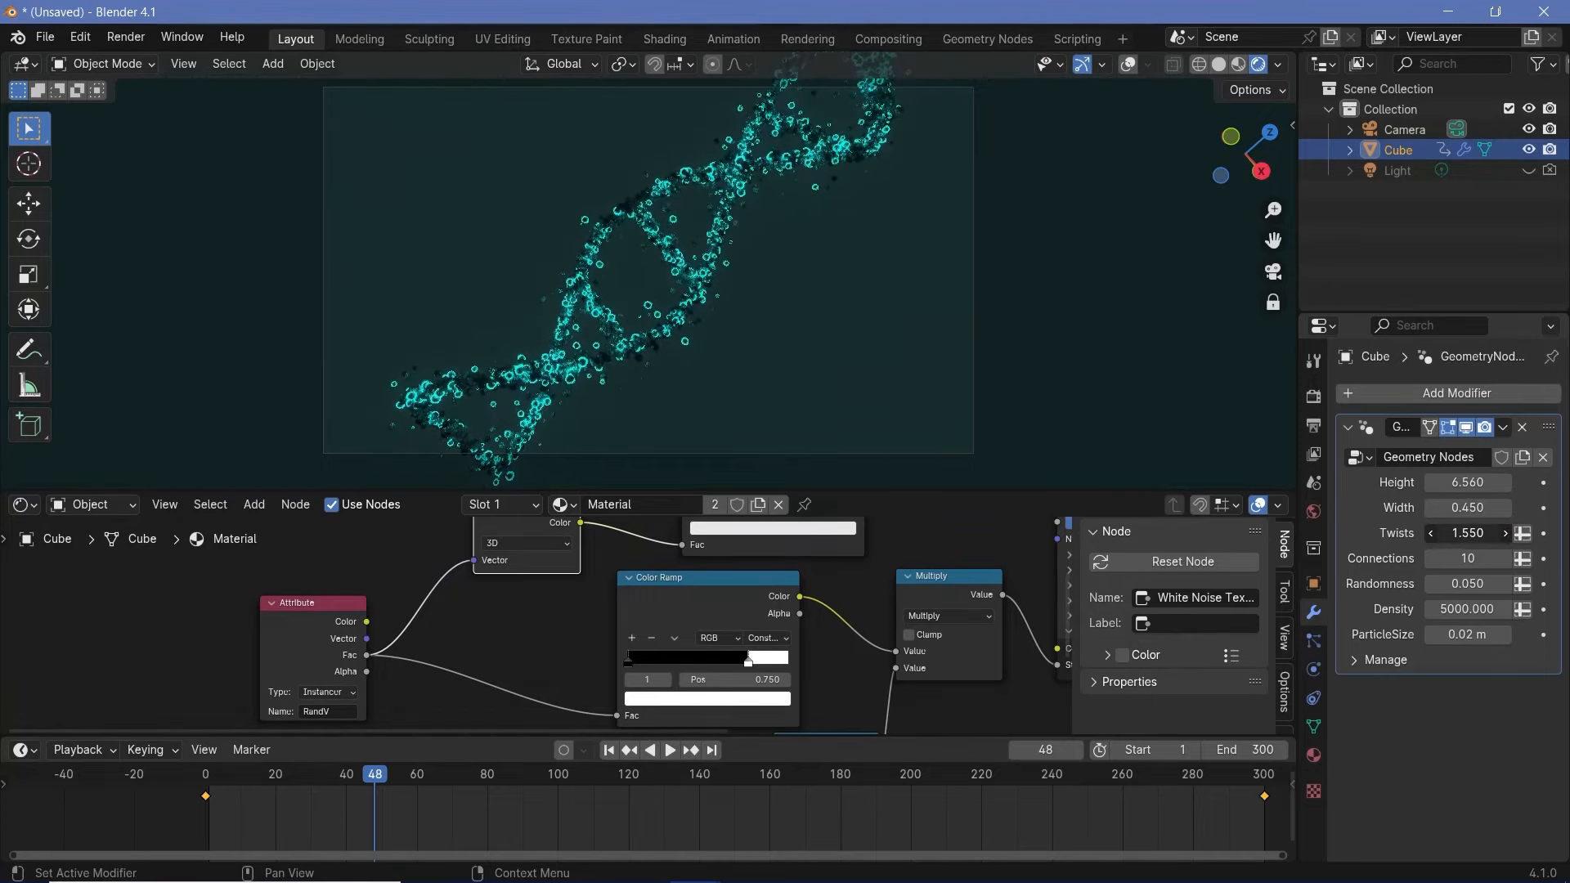
{"action": "left_click", "coordinate": [1509, 559]}
{"action": "left_click", "coordinate": [1509, 559]}
{"action": "left_click", "coordinate": [1509, 558]}
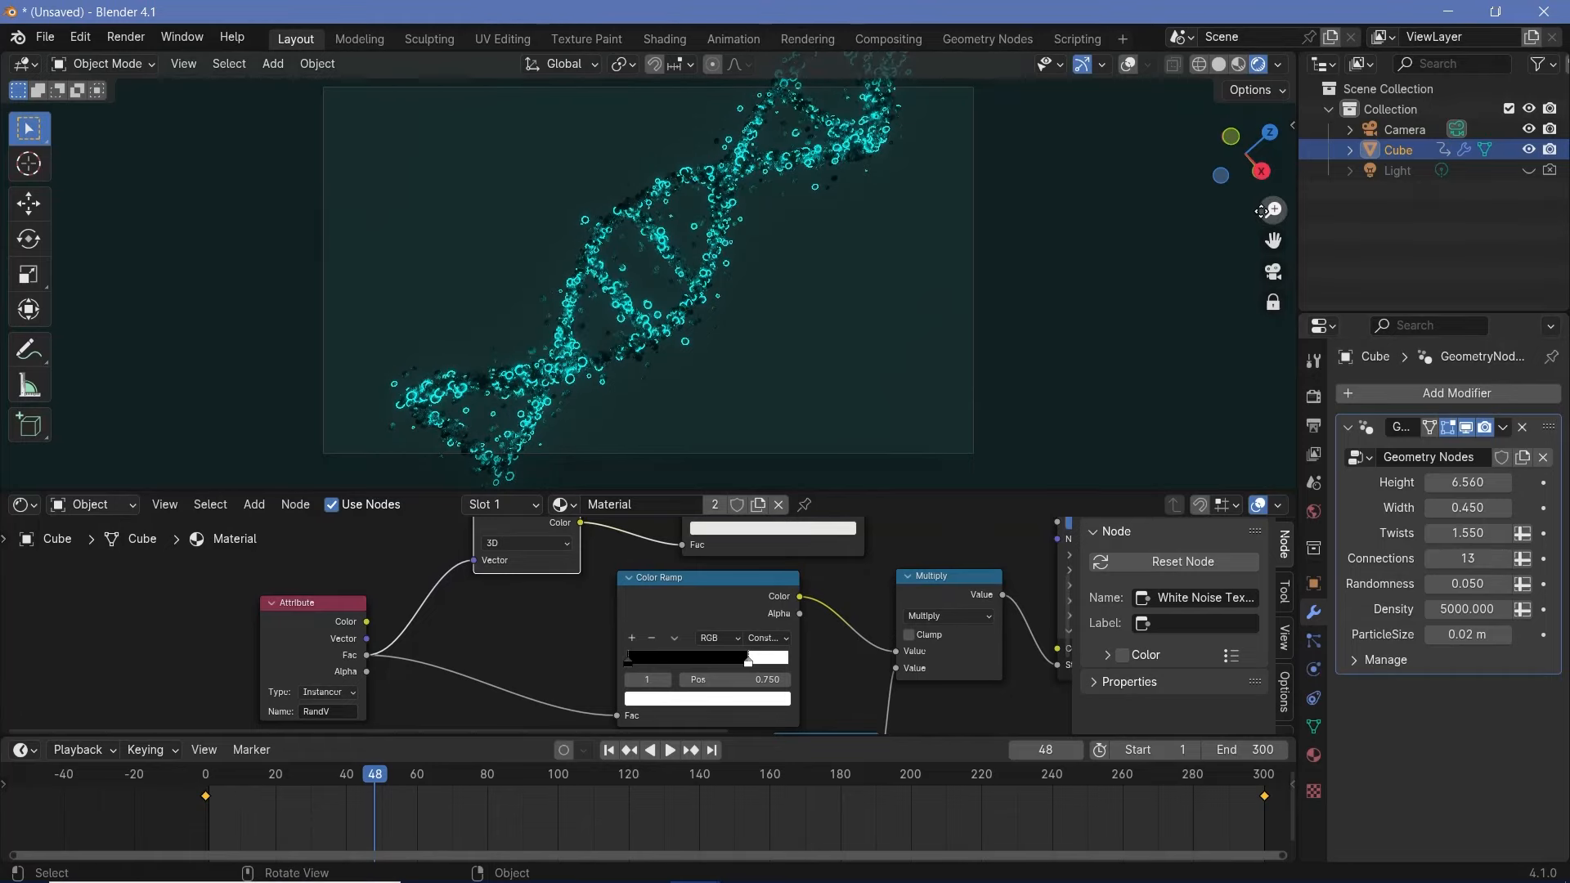
Step: Reframe the helix by shifting the Camera to about X 1.75, Y -1.93, Z 2.58 m
{"action": "left_click", "coordinate": [1412, 131]}
{"action": "middle_click_drag", "start_coordinate": [867, 268], "coordinate": [769, 382], "text": "shift"}
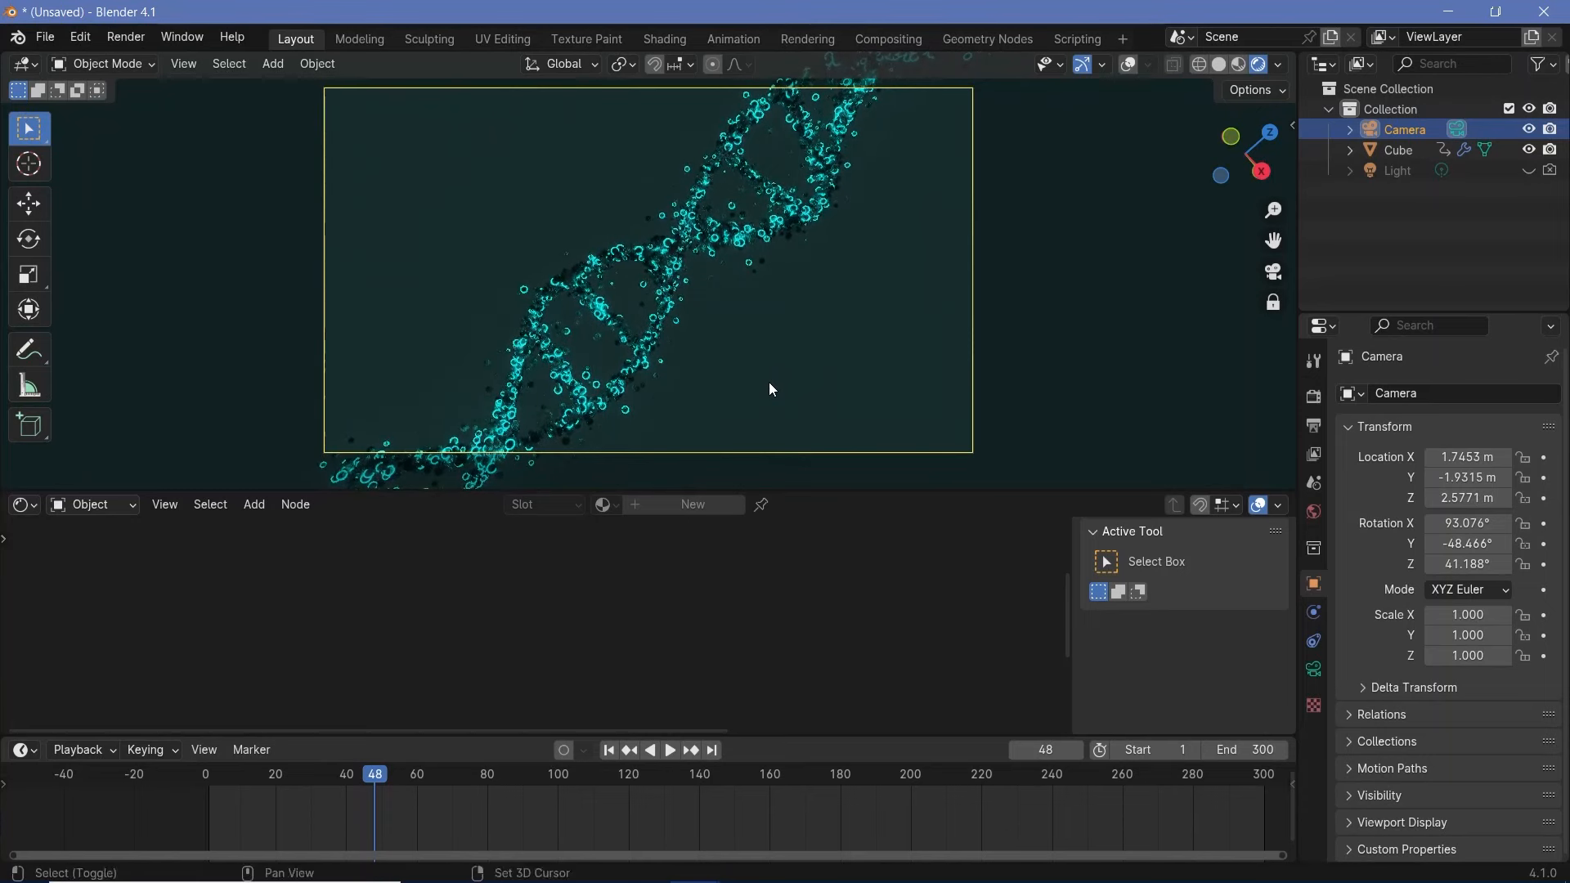
Step: Set the Camera's passepartout opacity to 1.000 and preview the helix rotation in the frame
{"action": "left_click", "coordinate": [1314, 670]}
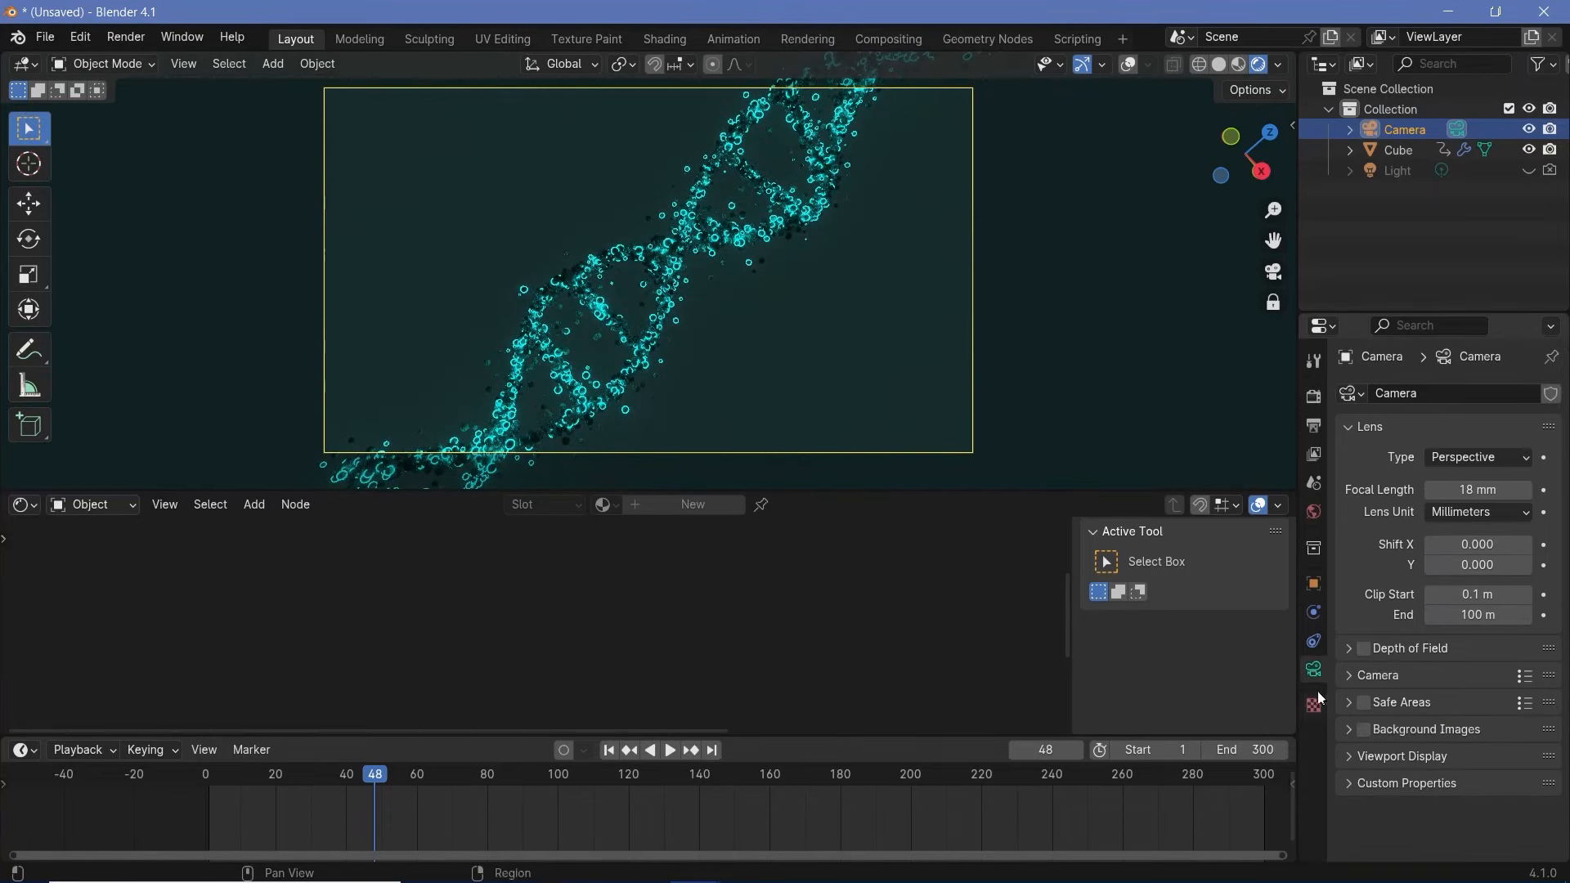
{"action": "left_click", "coordinate": [1350, 754]}
{"action": "scroll", "coordinate": [1425, 759], "scroll_direction": "down", "scroll_amount": 3}
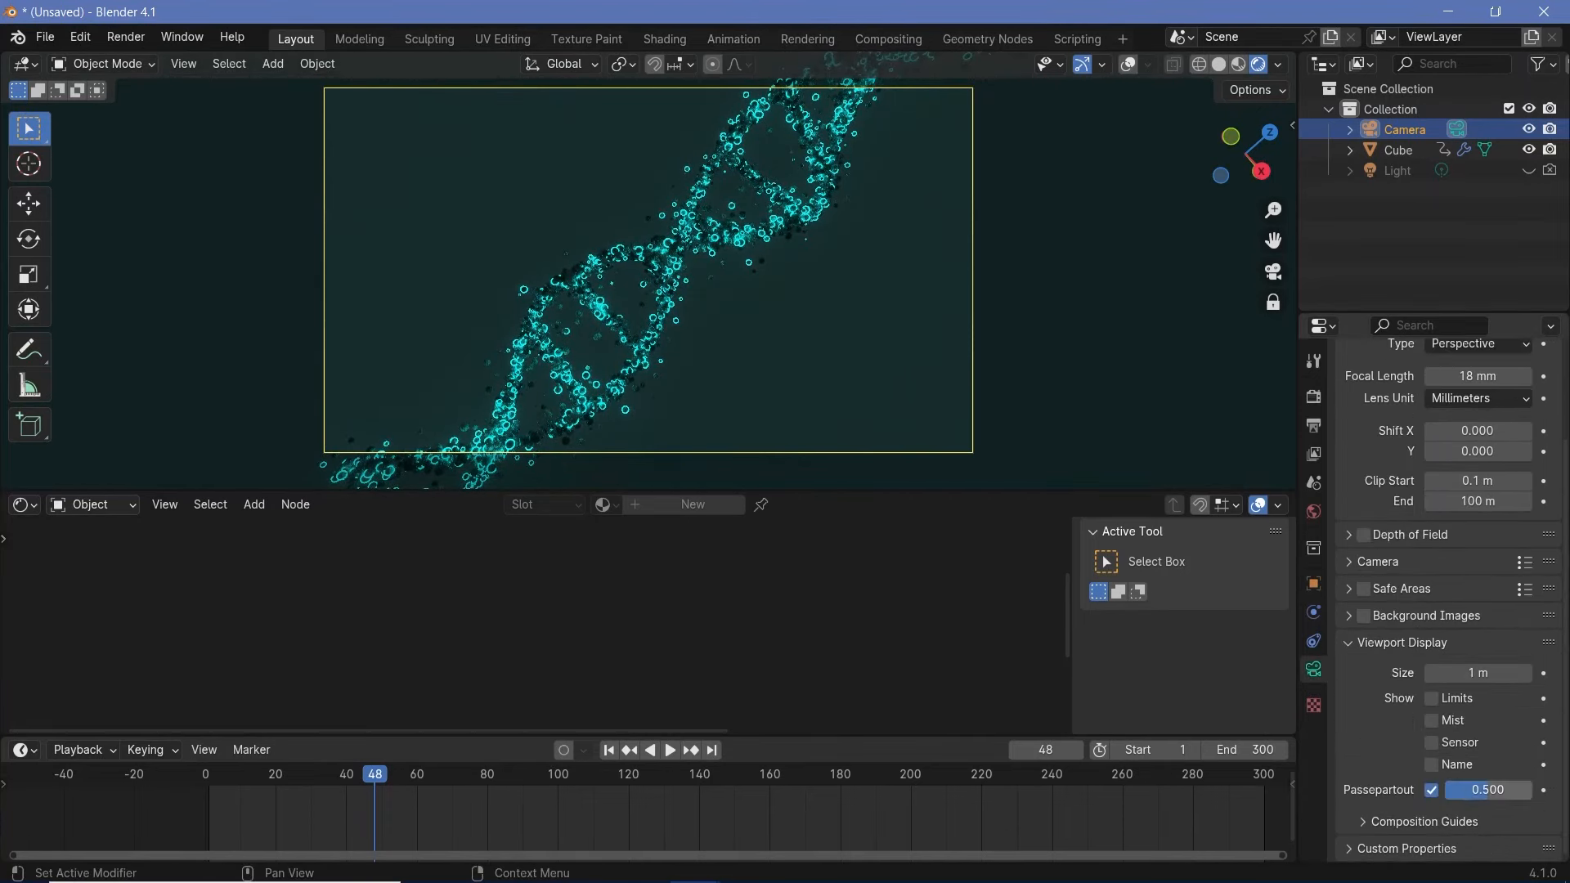
{"action": "left_click_drag", "start_coordinate": [1489, 790], "coordinate": [1538, 790]}
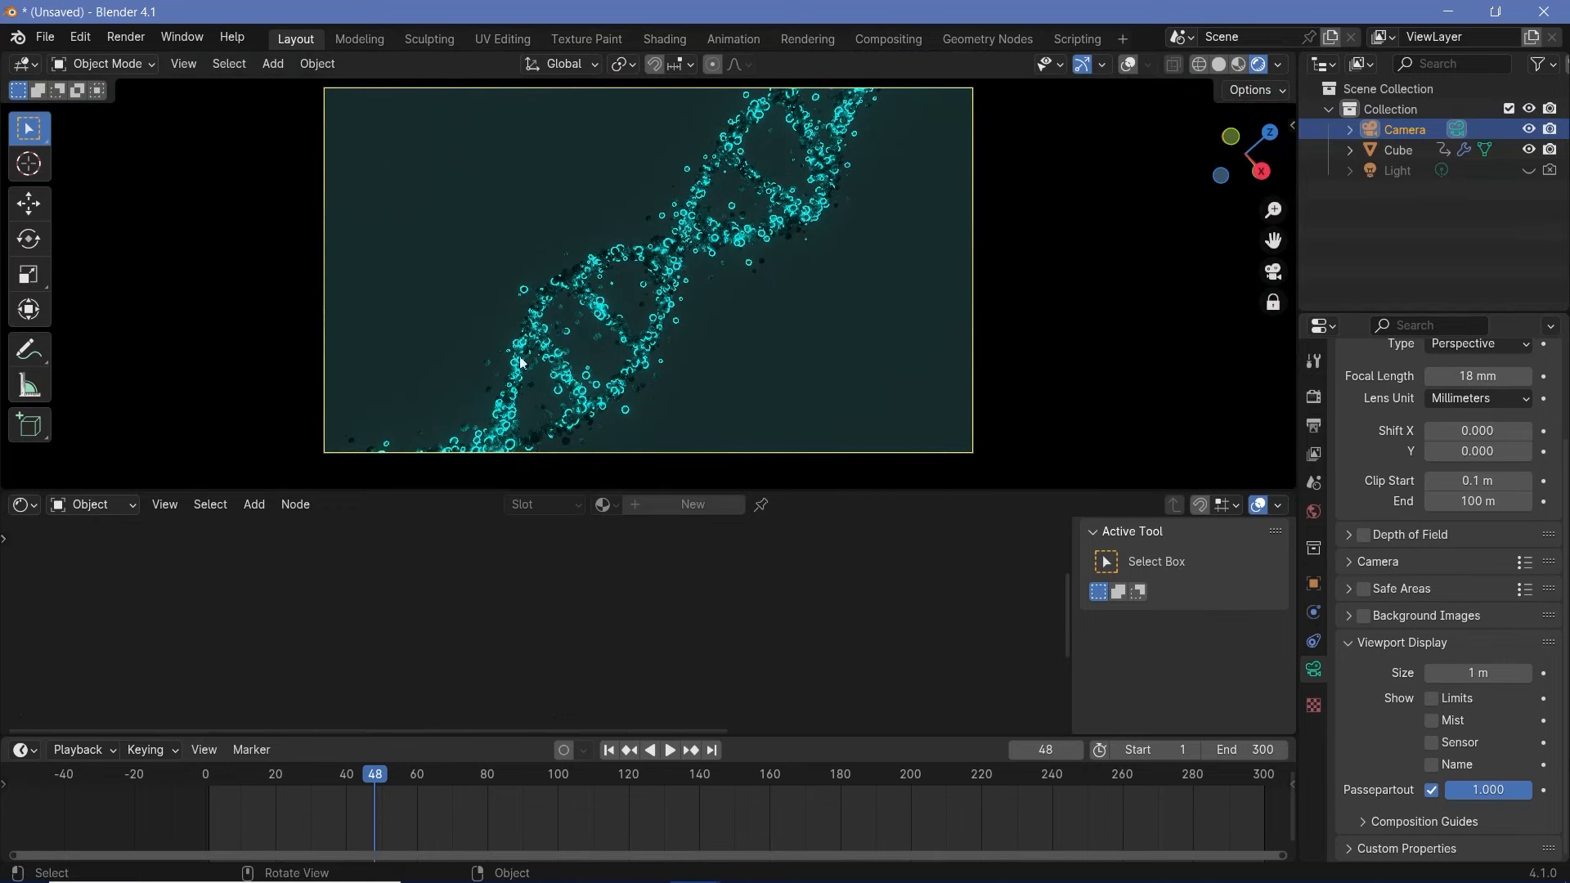
{"action": "key", "text": "space"}
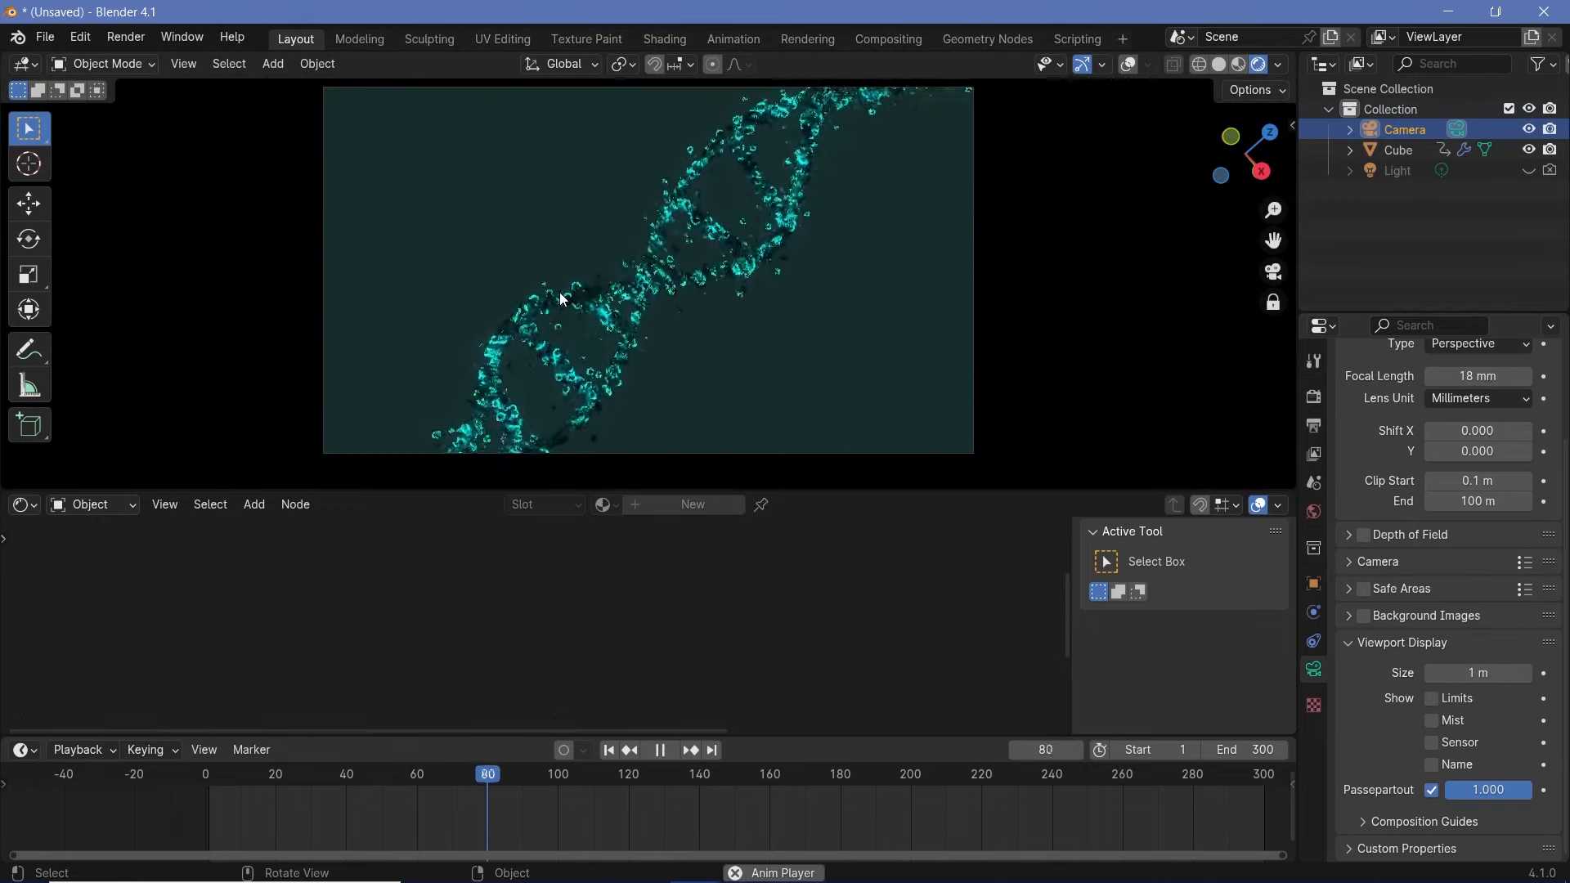
{"action": "key", "text": "space"}
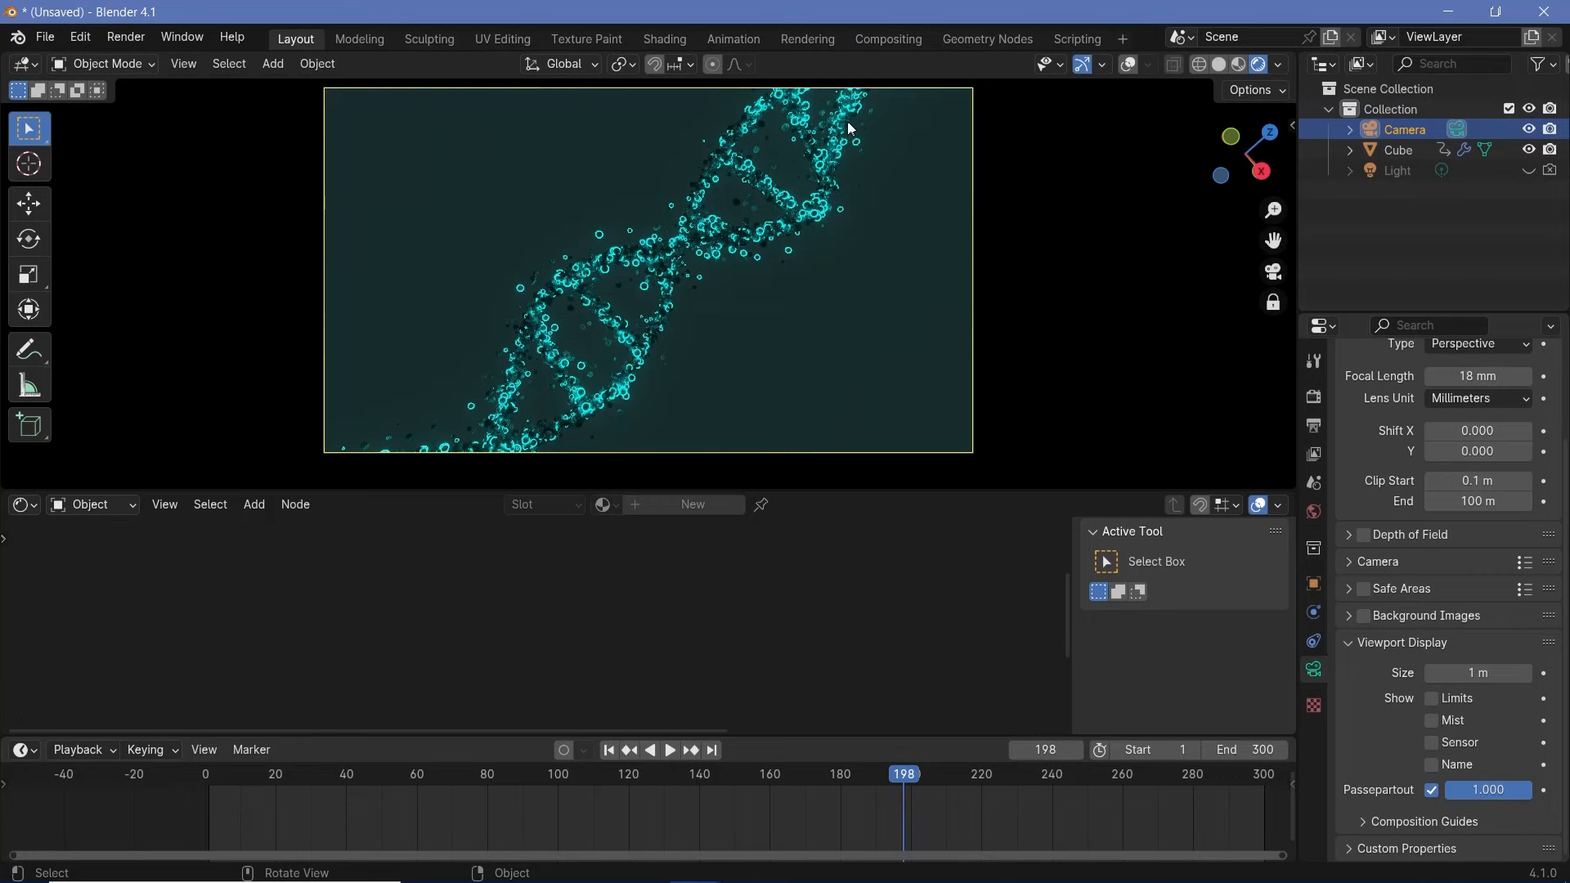
Step: Unlock the Camera from the view and enlarge the 3D viewport so the camera frame fills it
{"action": "left_click", "coordinate": [1272, 304]}
{"action": "scroll", "coordinate": [580, 314], "scroll_direction": "up", "scroll_amount": 5}
{"action": "scroll", "coordinate": [582, 309], "scroll_direction": "down", "scroll_amount": 4}
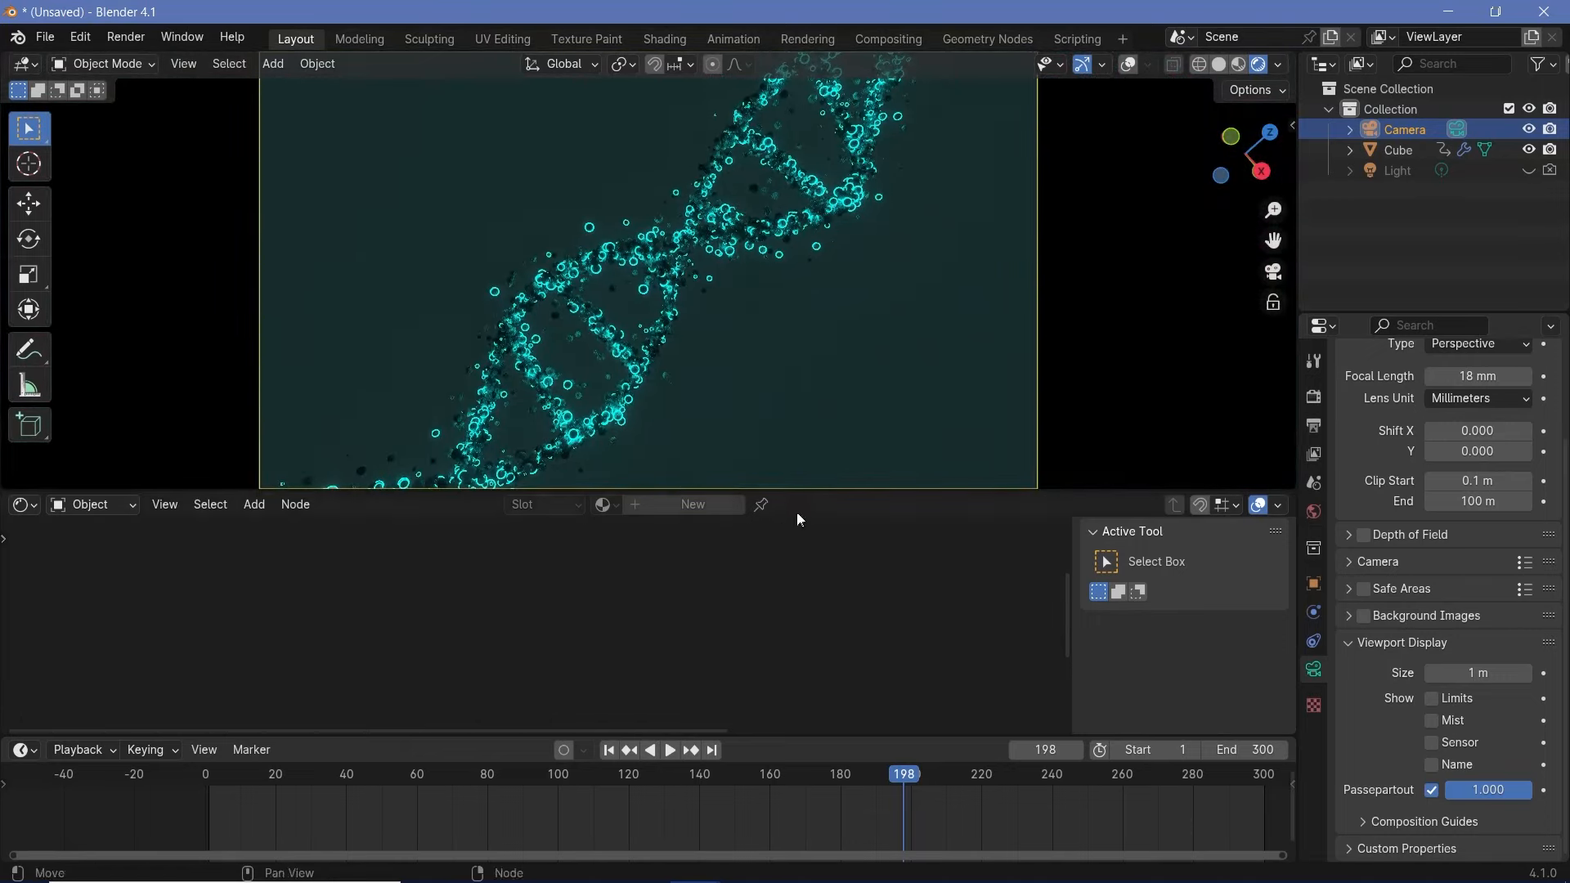
{"action": "left_click_drag", "start_coordinate": [799, 493], "coordinate": [797, 622]}
{"action": "scroll", "coordinate": [612, 332], "scroll_direction": "up", "scroll_amount": 3}
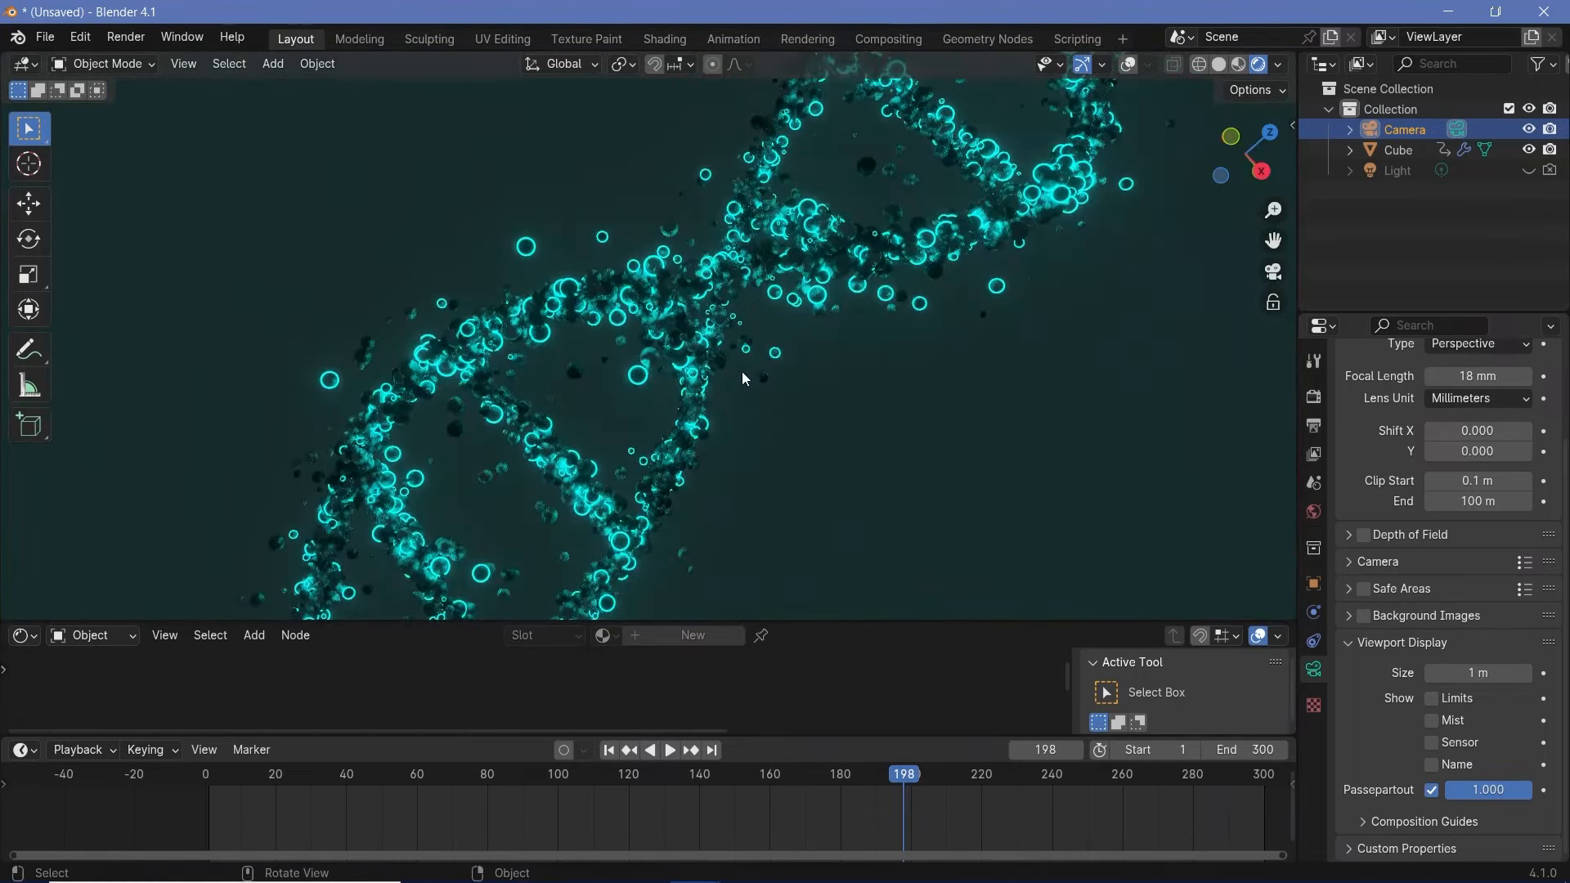
{"action": "scroll", "coordinate": [743, 377], "scroll_direction": "down", "scroll_amount": 1}
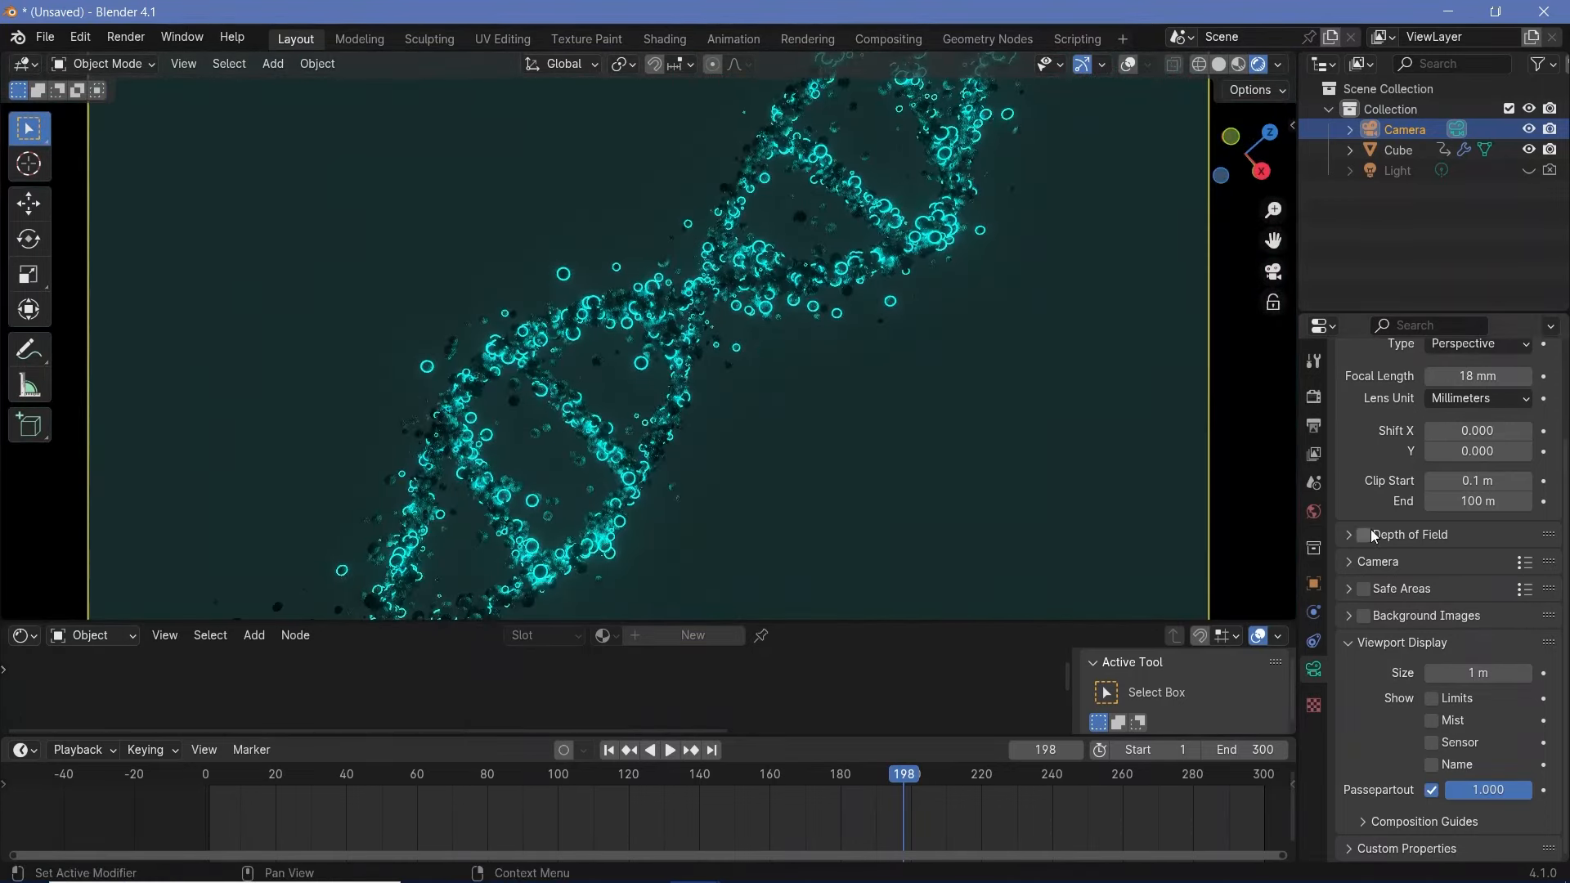
Step: Enable depth of field on the Camera, focused on the Cube helix, and set the F-Stop to 0.2
{"action": "left_click", "coordinate": [1366, 536]}
{"action": "left_click", "coordinate": [1350, 537]}
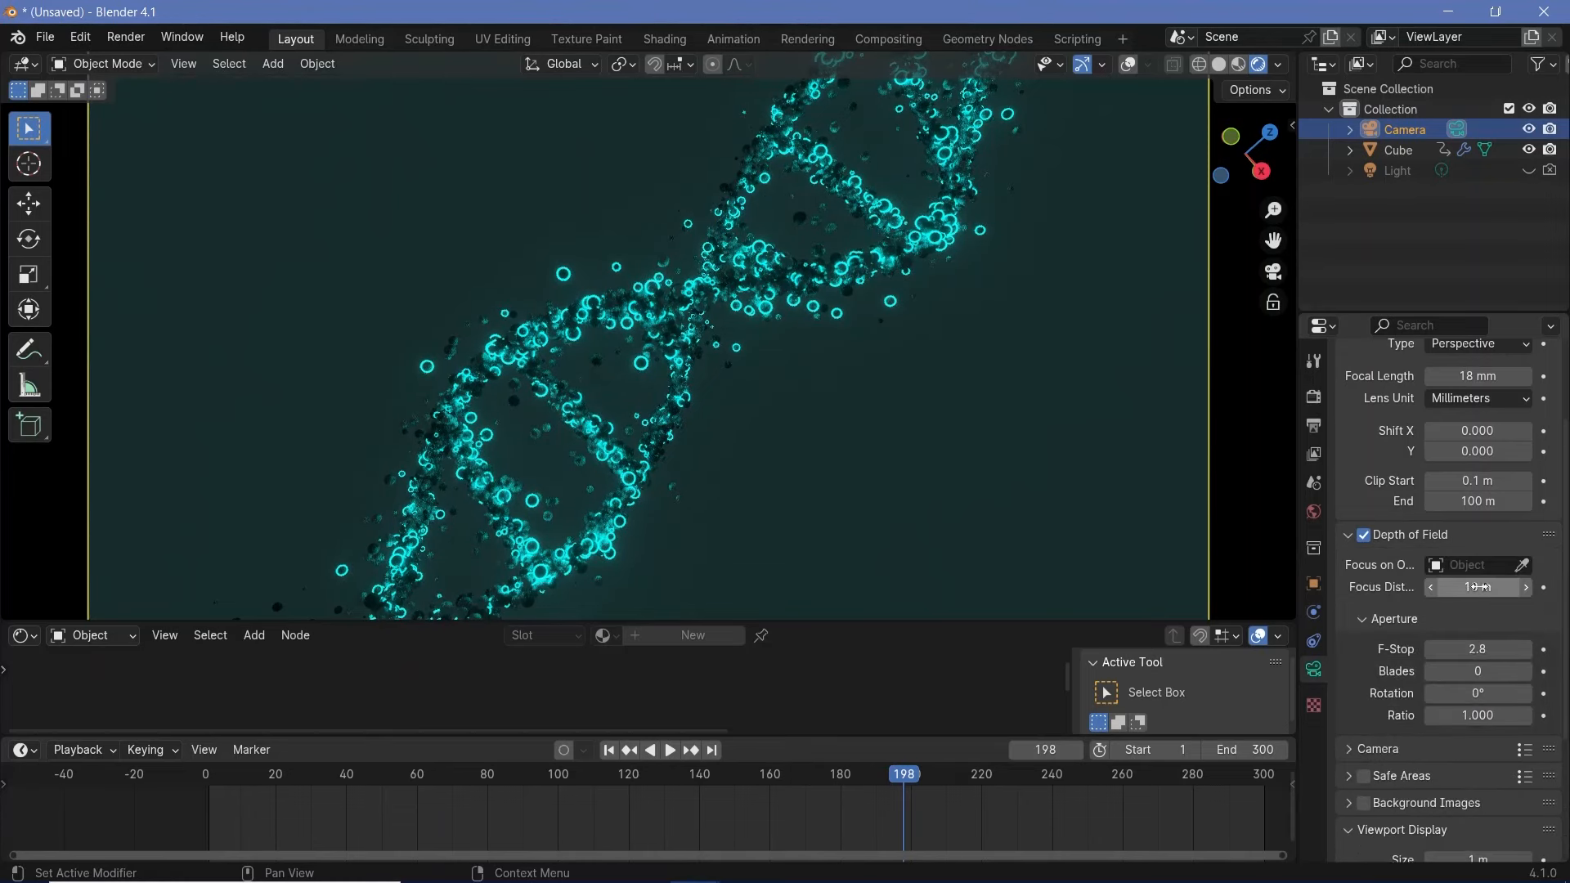
{"action": "left_click_drag", "start_coordinate": [1477, 650], "coordinate": [1391, 649]}
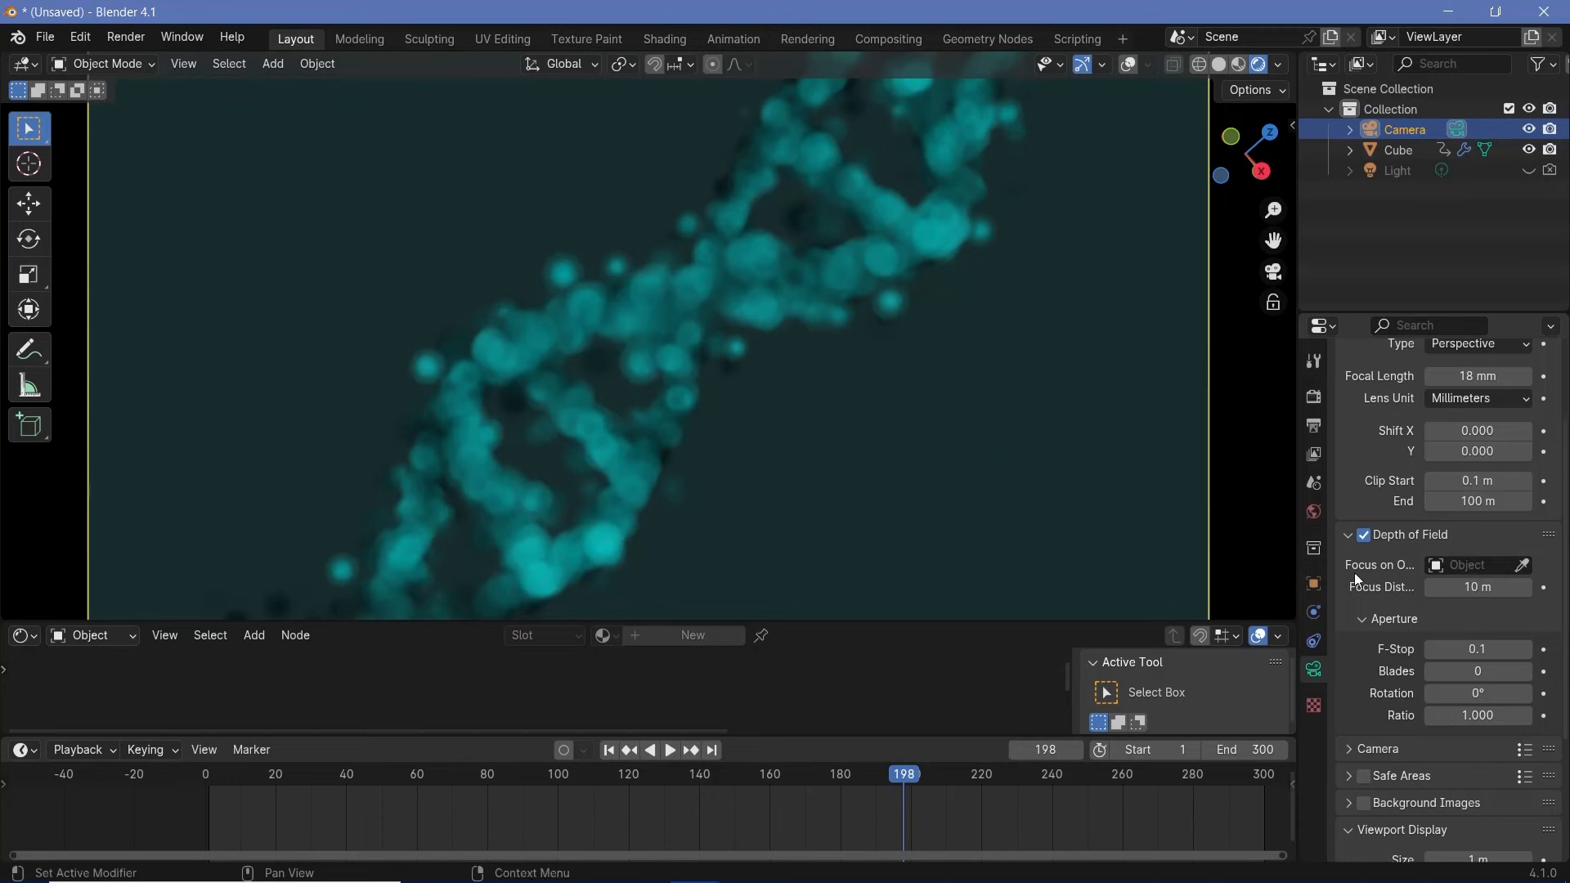
{"action": "left_click", "coordinate": [1523, 566]}
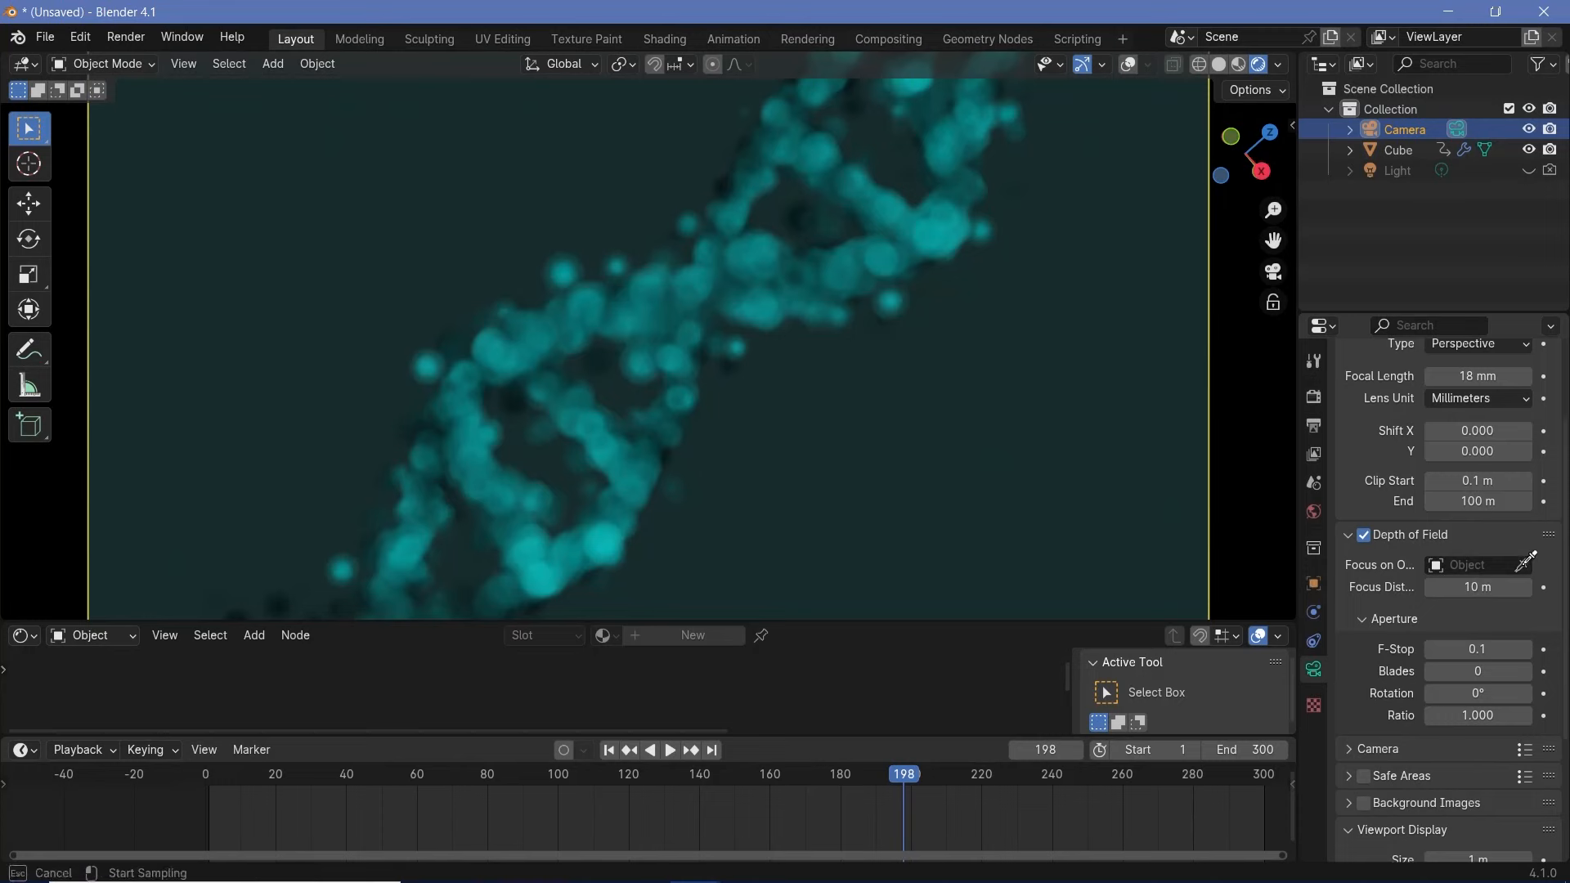
{"action": "left_click", "coordinate": [690, 282]}
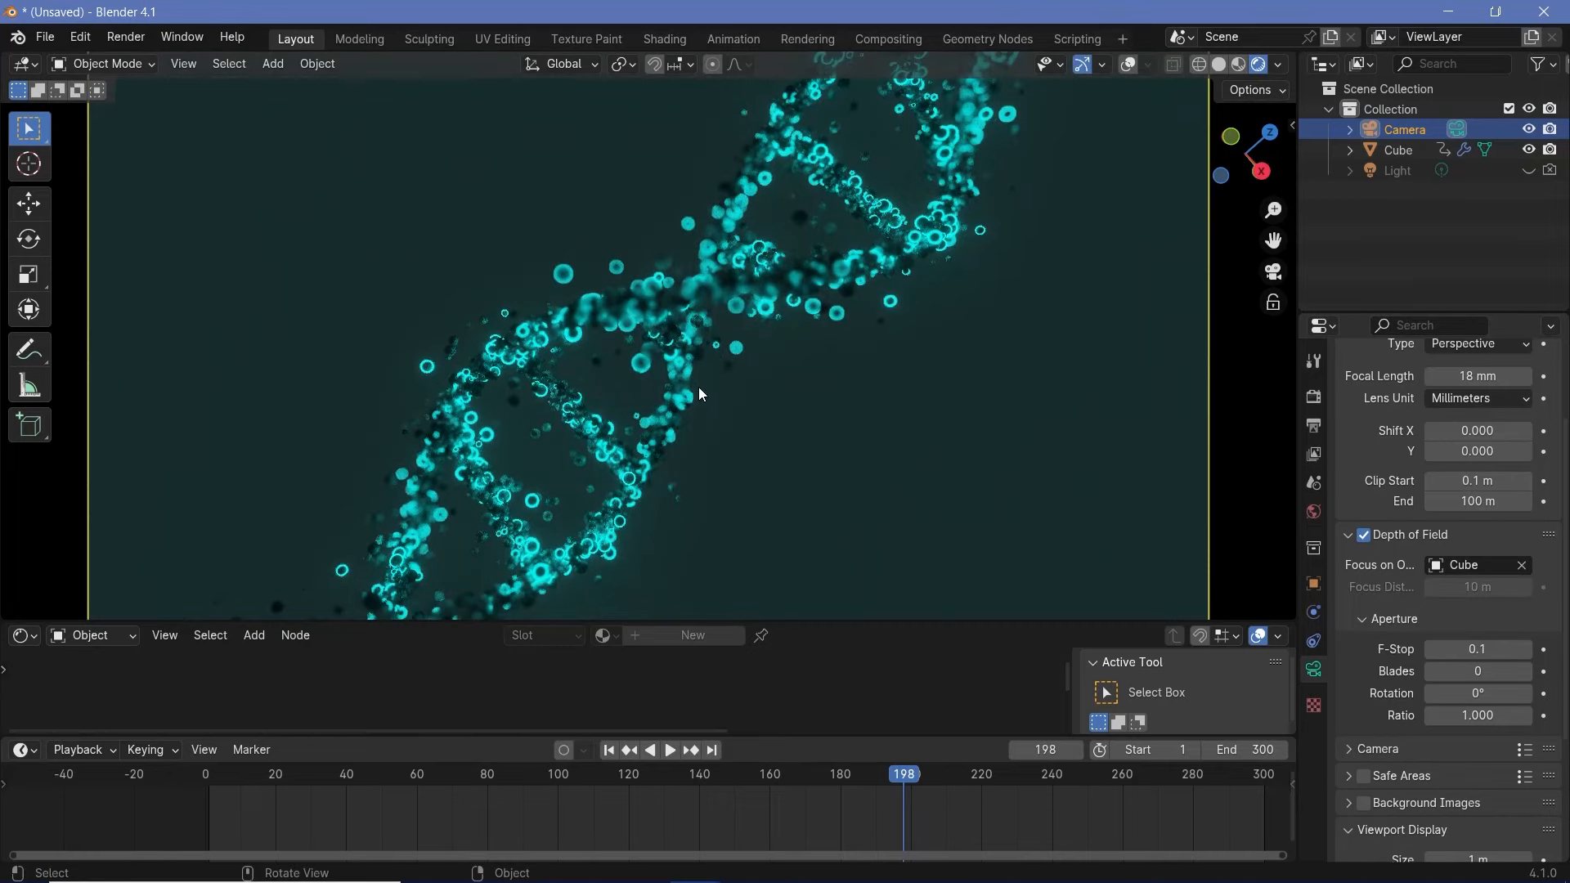
{"action": "scroll", "coordinate": [698, 394], "scroll_direction": "down", "scroll_amount": 1}
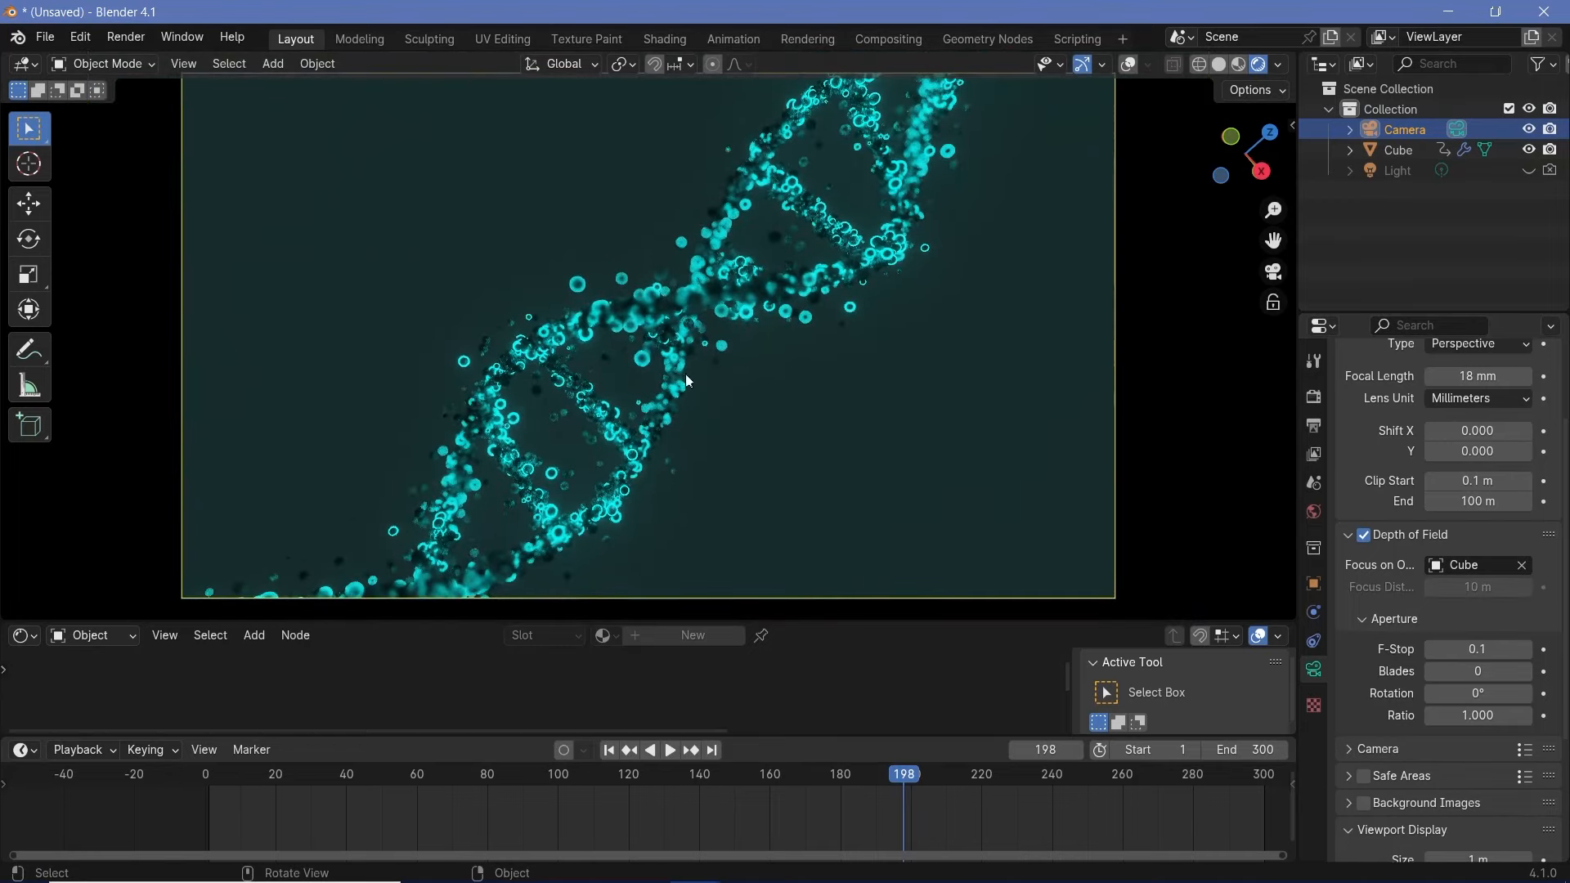
{"action": "key", "text": "space"}
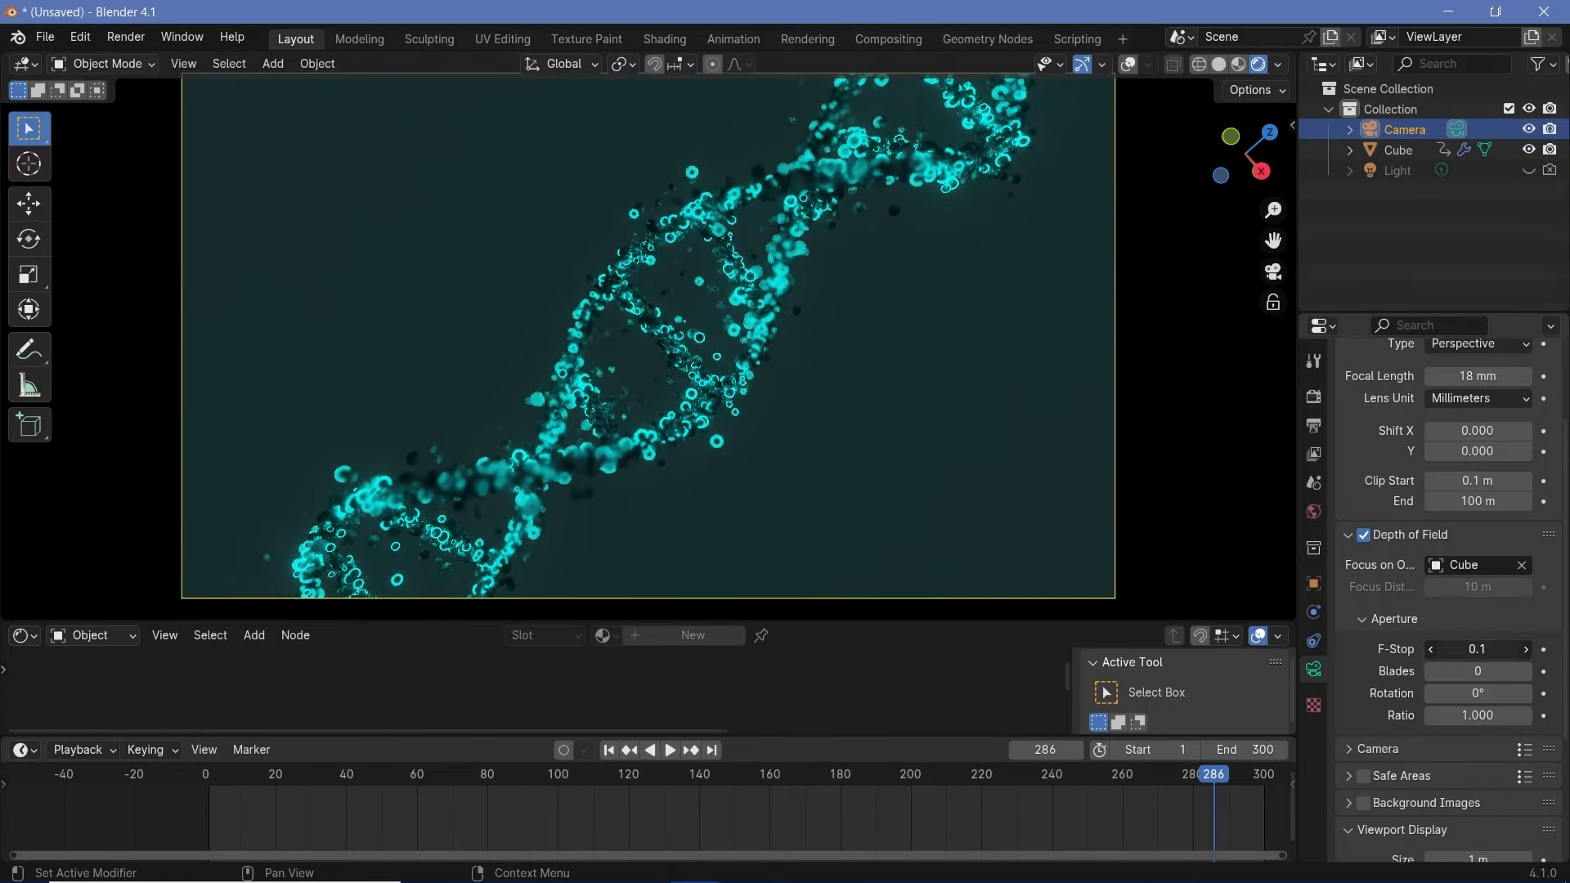
{"action": "left_click_drag", "start_coordinate": [1478, 650], "coordinate": [1487, 649]}
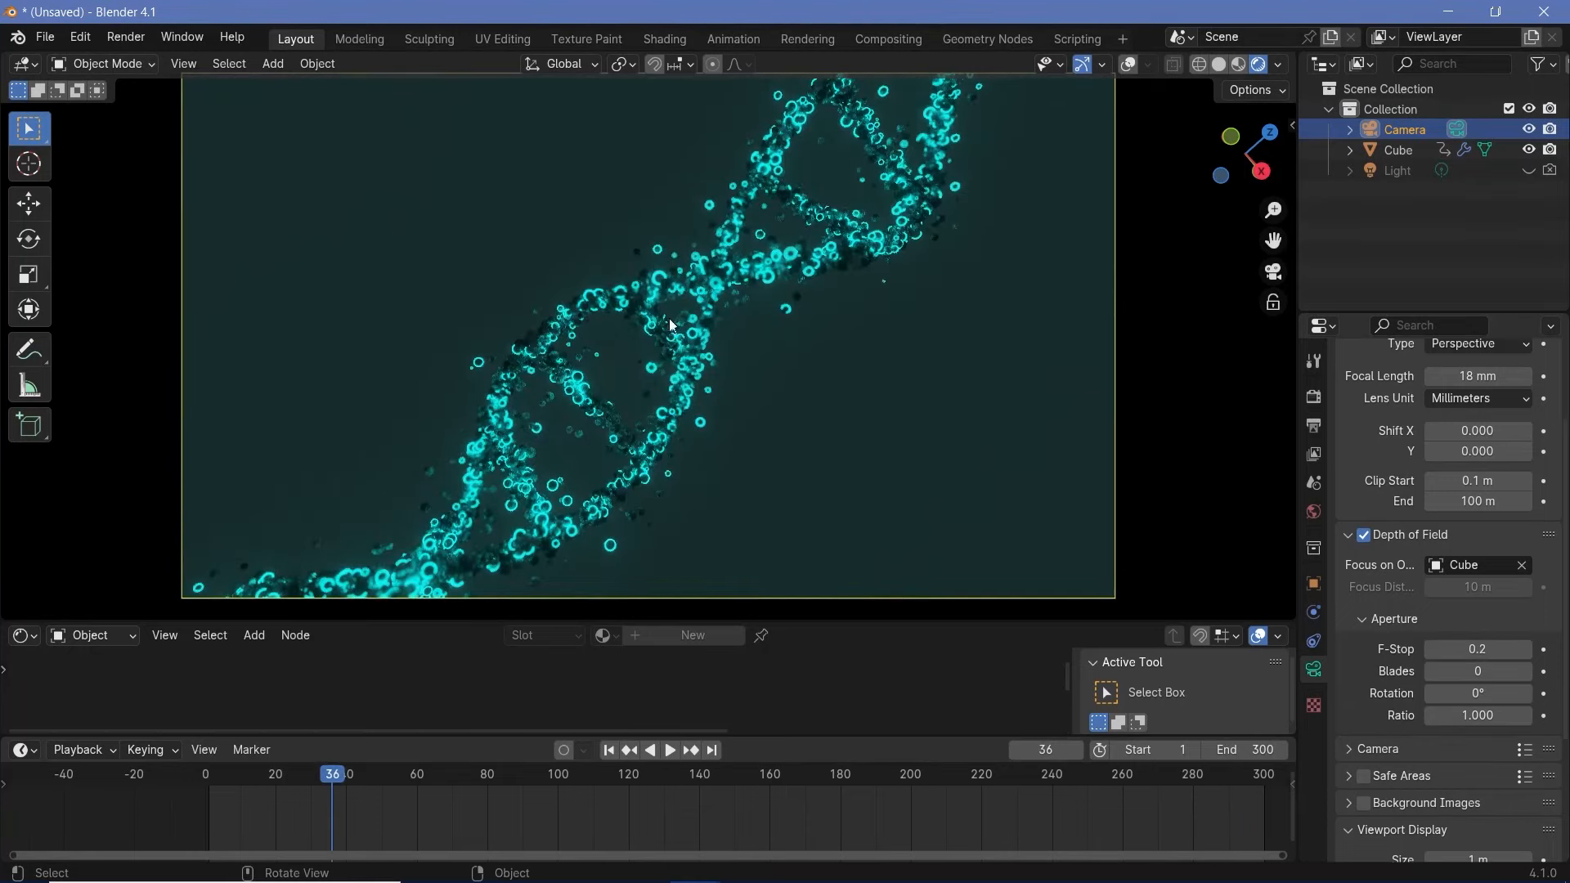
Step: Duplicate the helix twice, placing one copy in the frame's upper-left corner and the other in the lower-right corner
{"action": "left_click", "coordinate": [693, 328]}
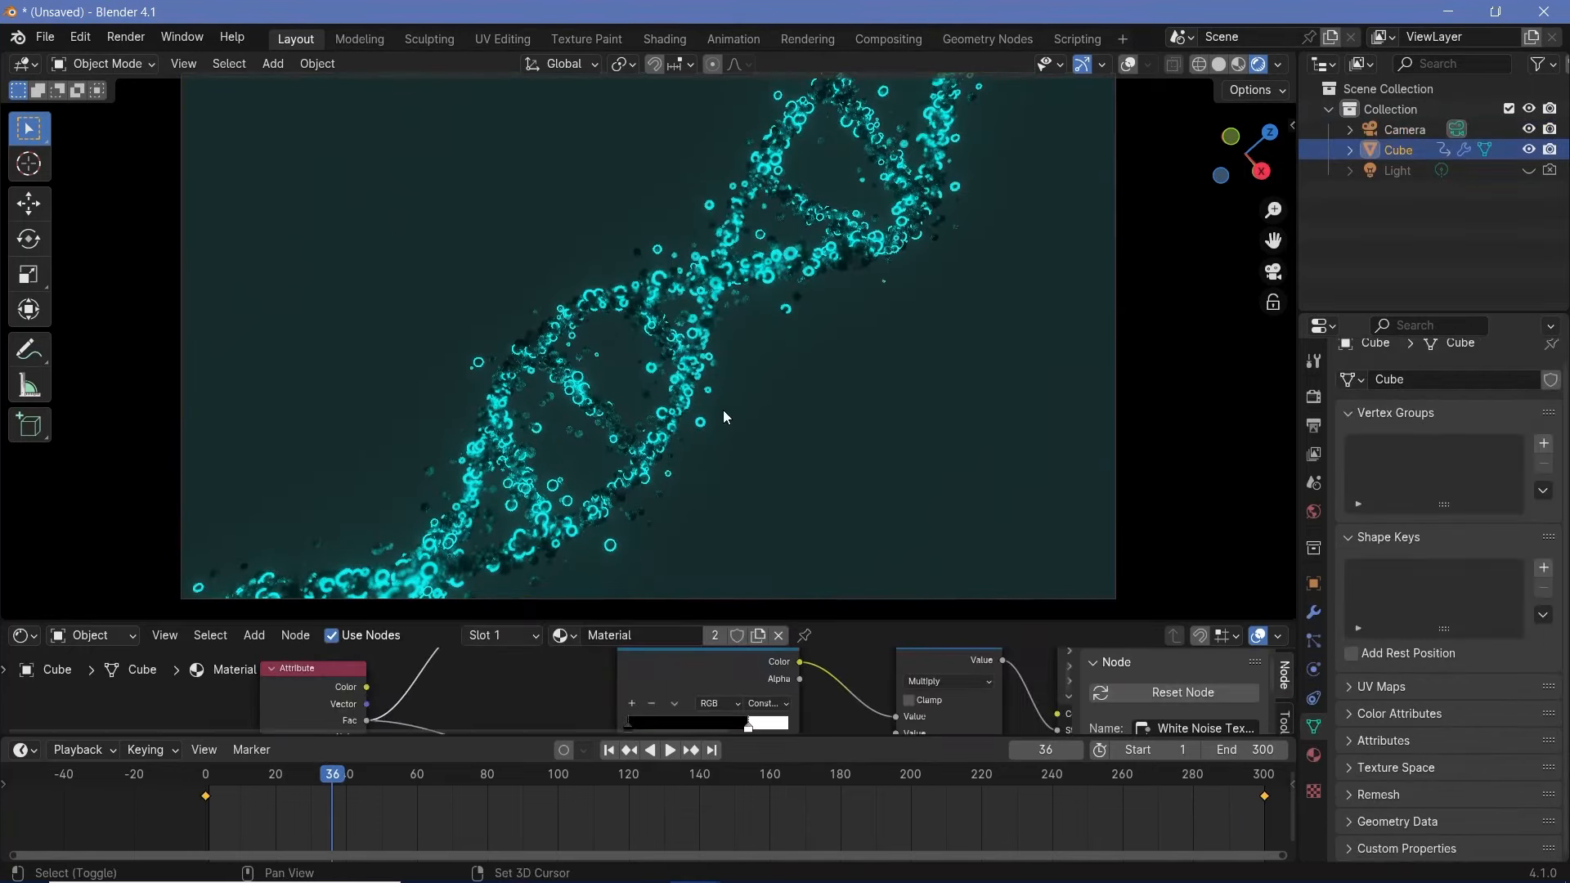
{"action": "key", "text": "shift+d"}
{"action": "left_click", "coordinate": [384, 234]}
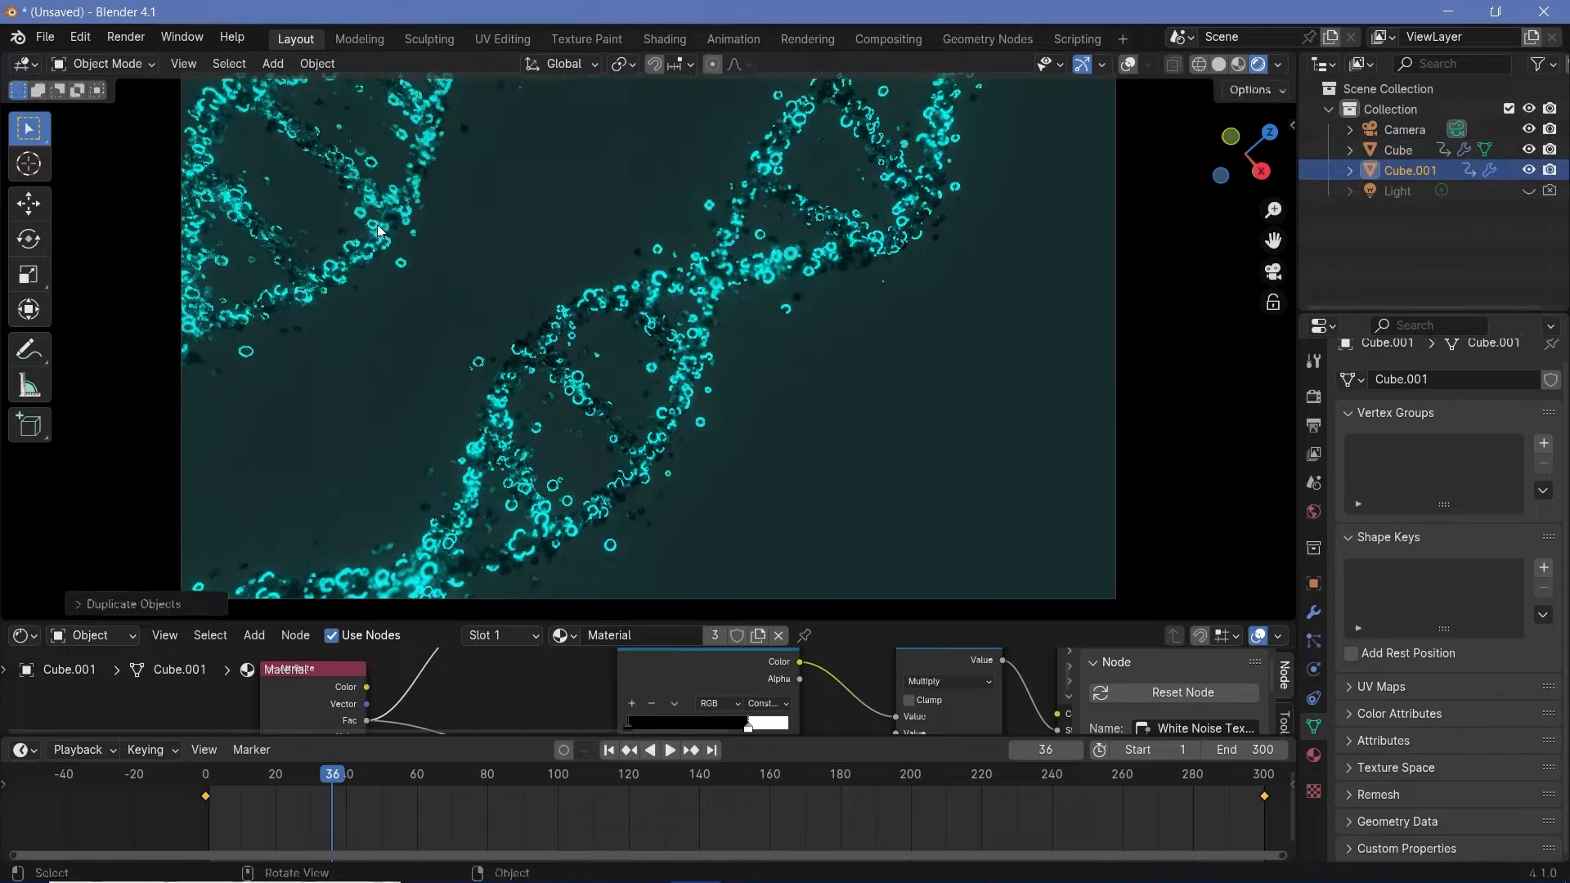
{"action": "key", "text": "shift+d"}
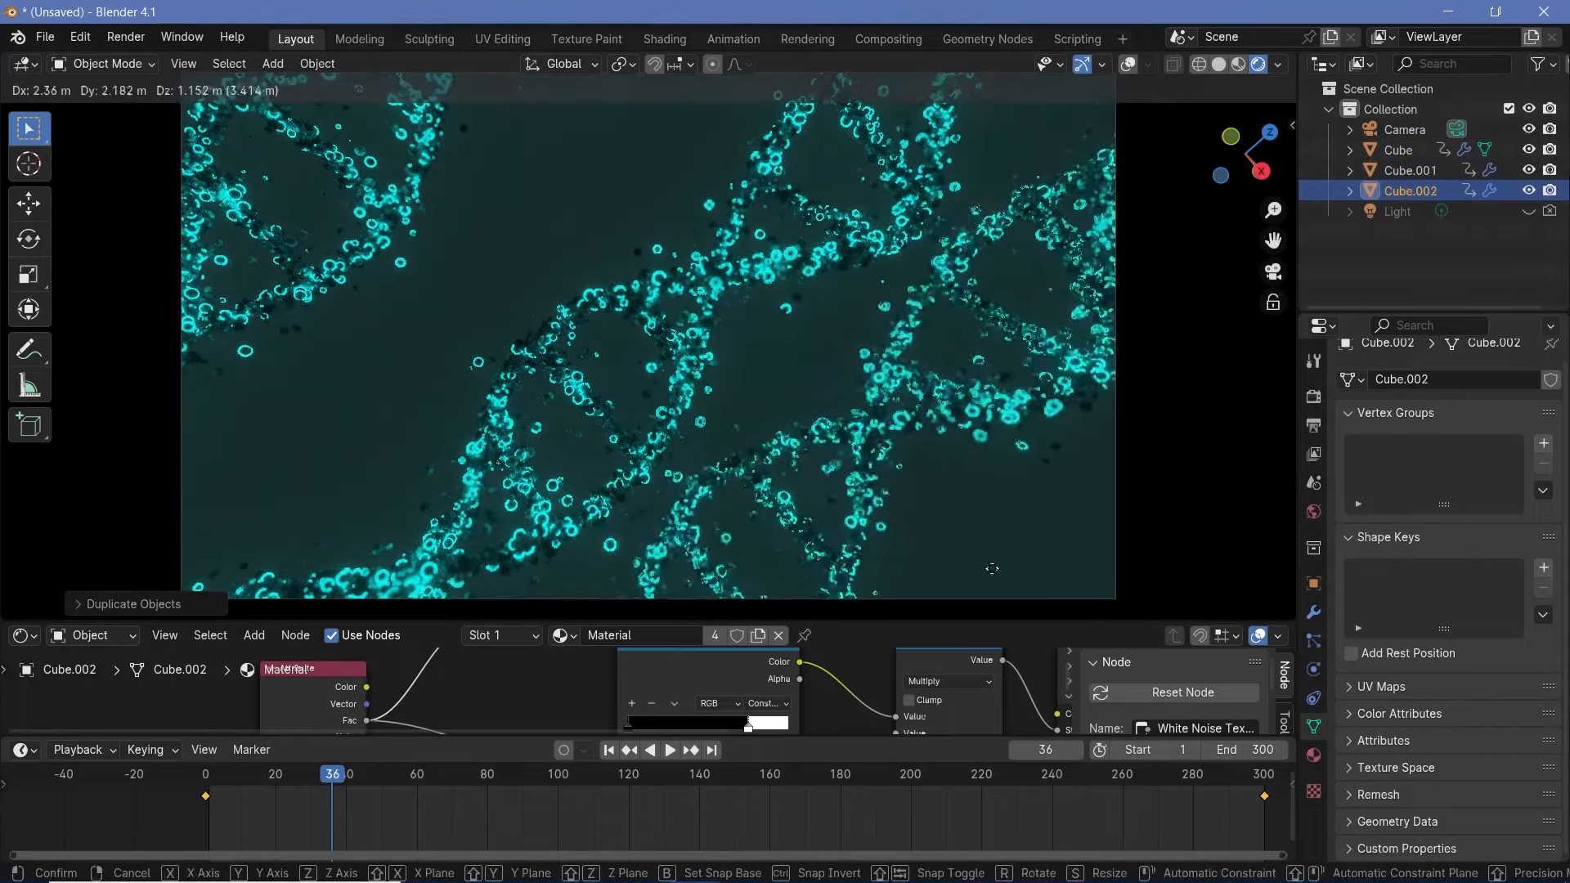
{"action": "left_click", "coordinate": [326, 210]}
Step: Set the transform orientation to View and push both duplicate helices away from the Camera along the view's Z axis
{"action": "left_click", "coordinate": [358, 196], "text": "shift"}
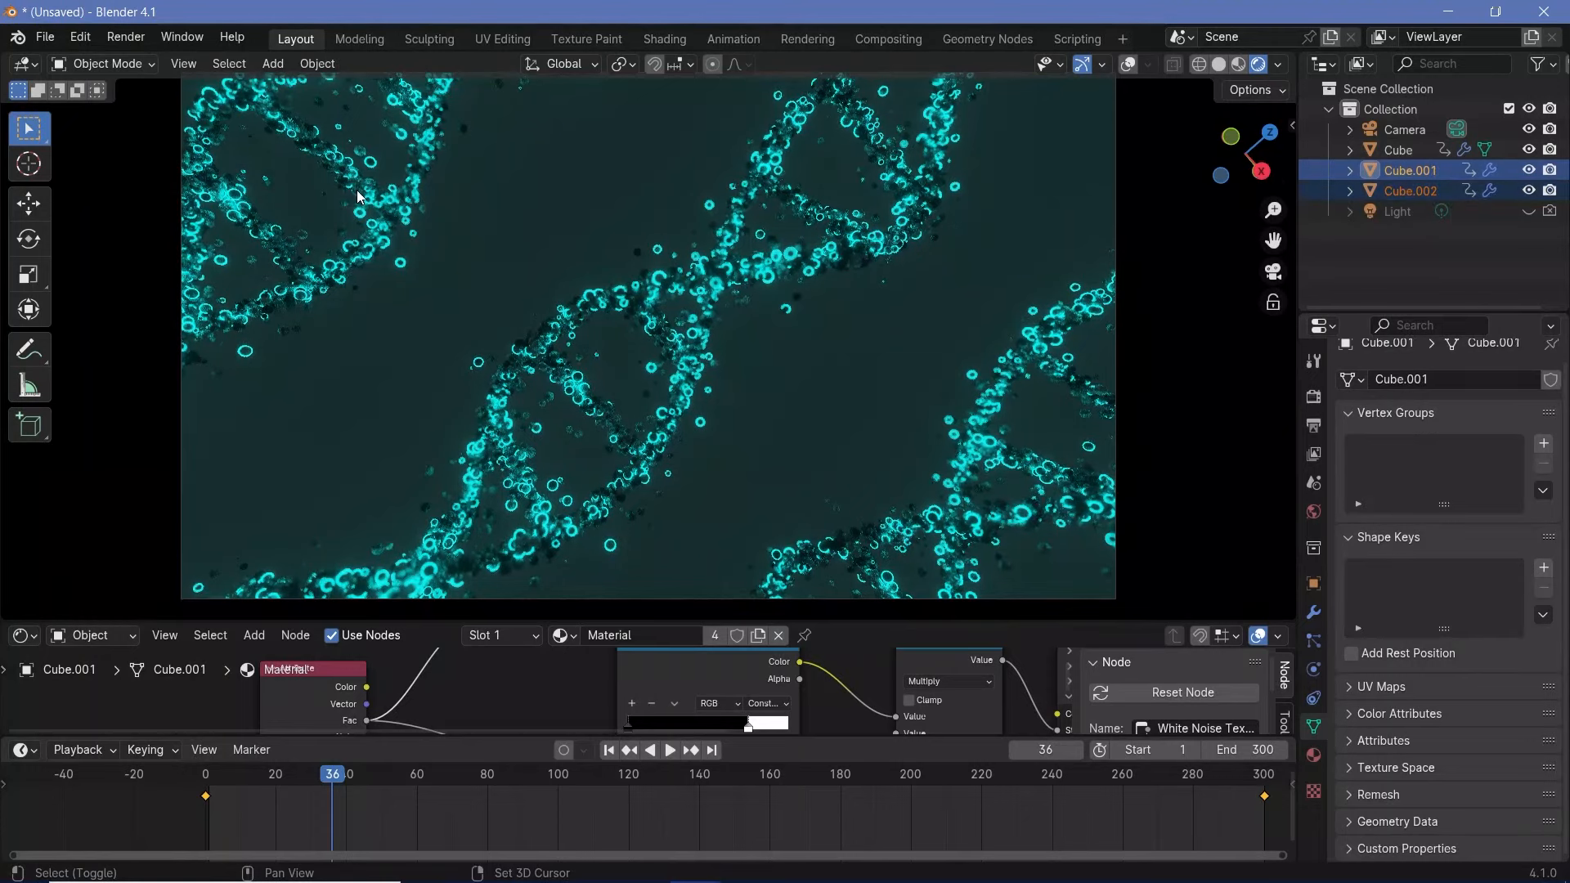
{"action": "key", "text": "shift+alt+z"}
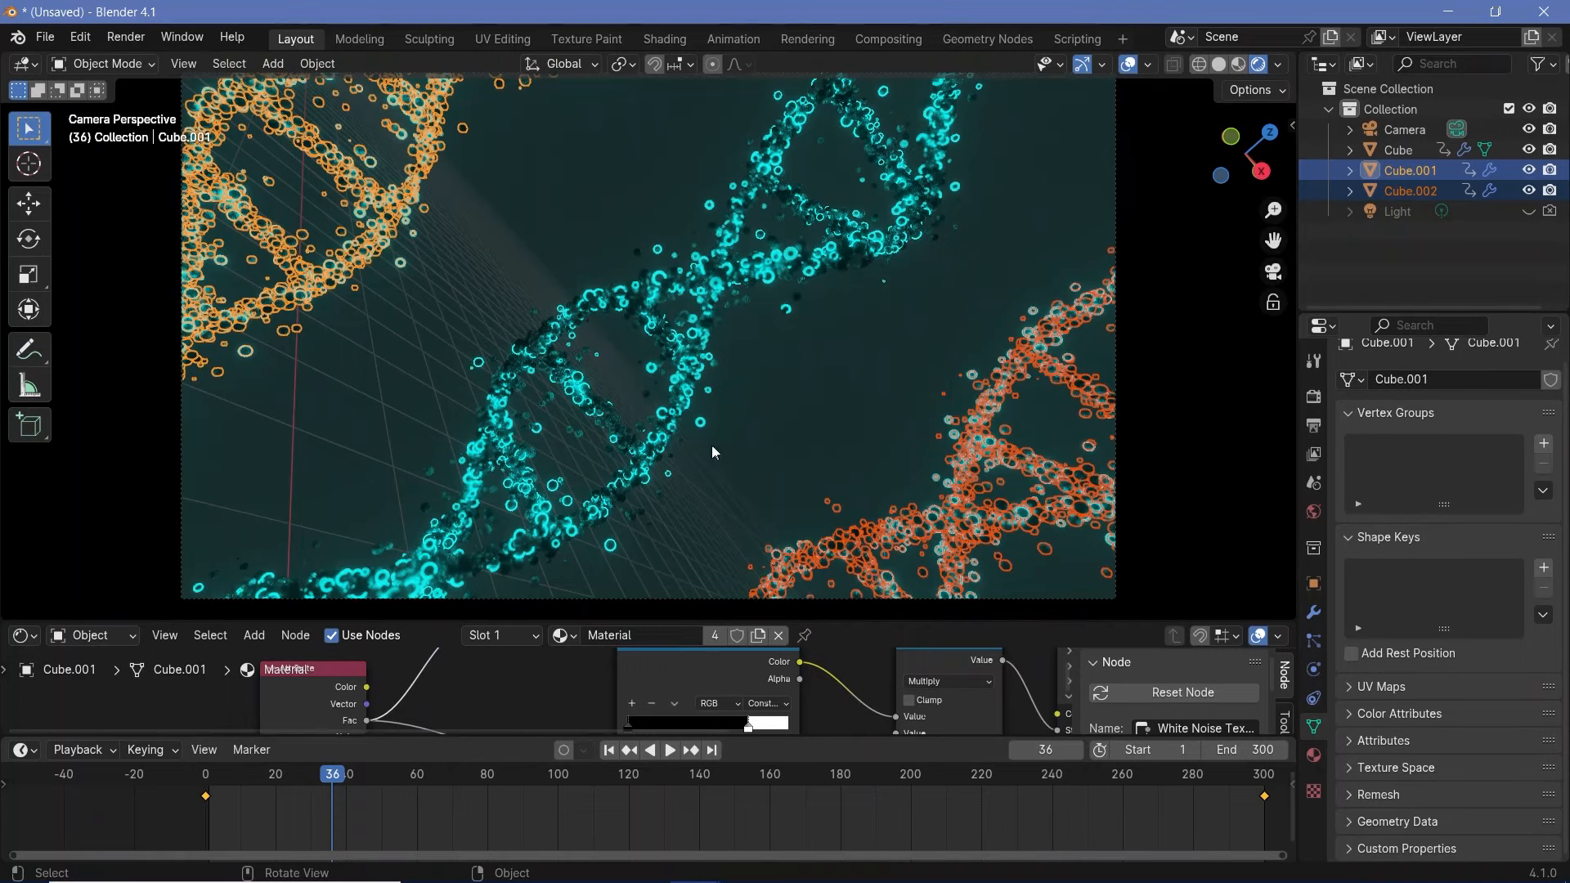
{"action": "left_click", "coordinate": [561, 63]}
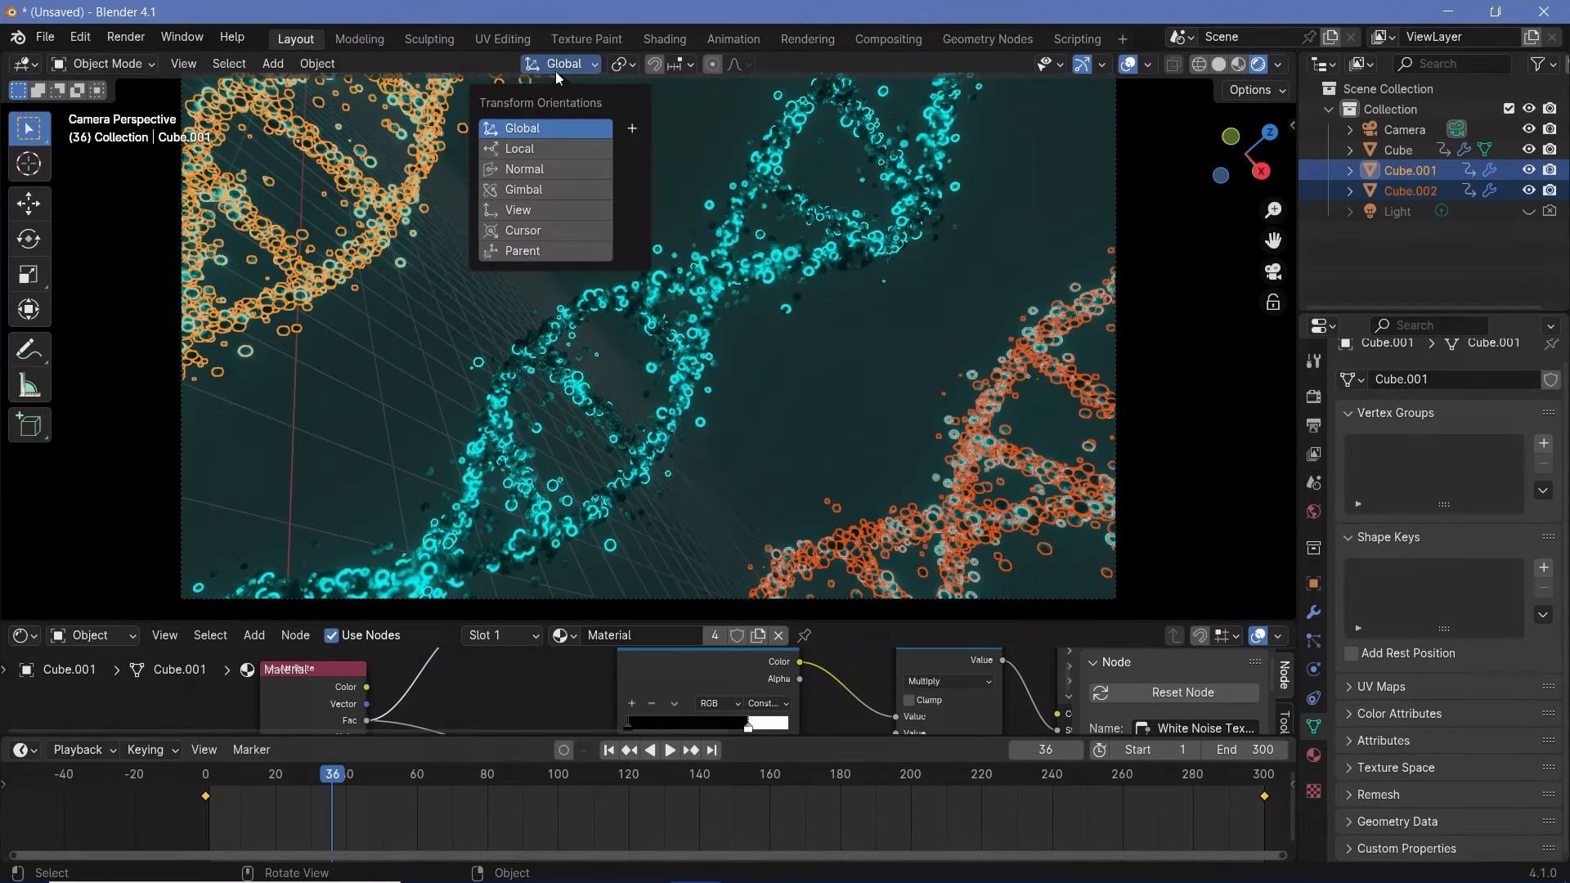
{"action": "left_click", "coordinate": [539, 208]}
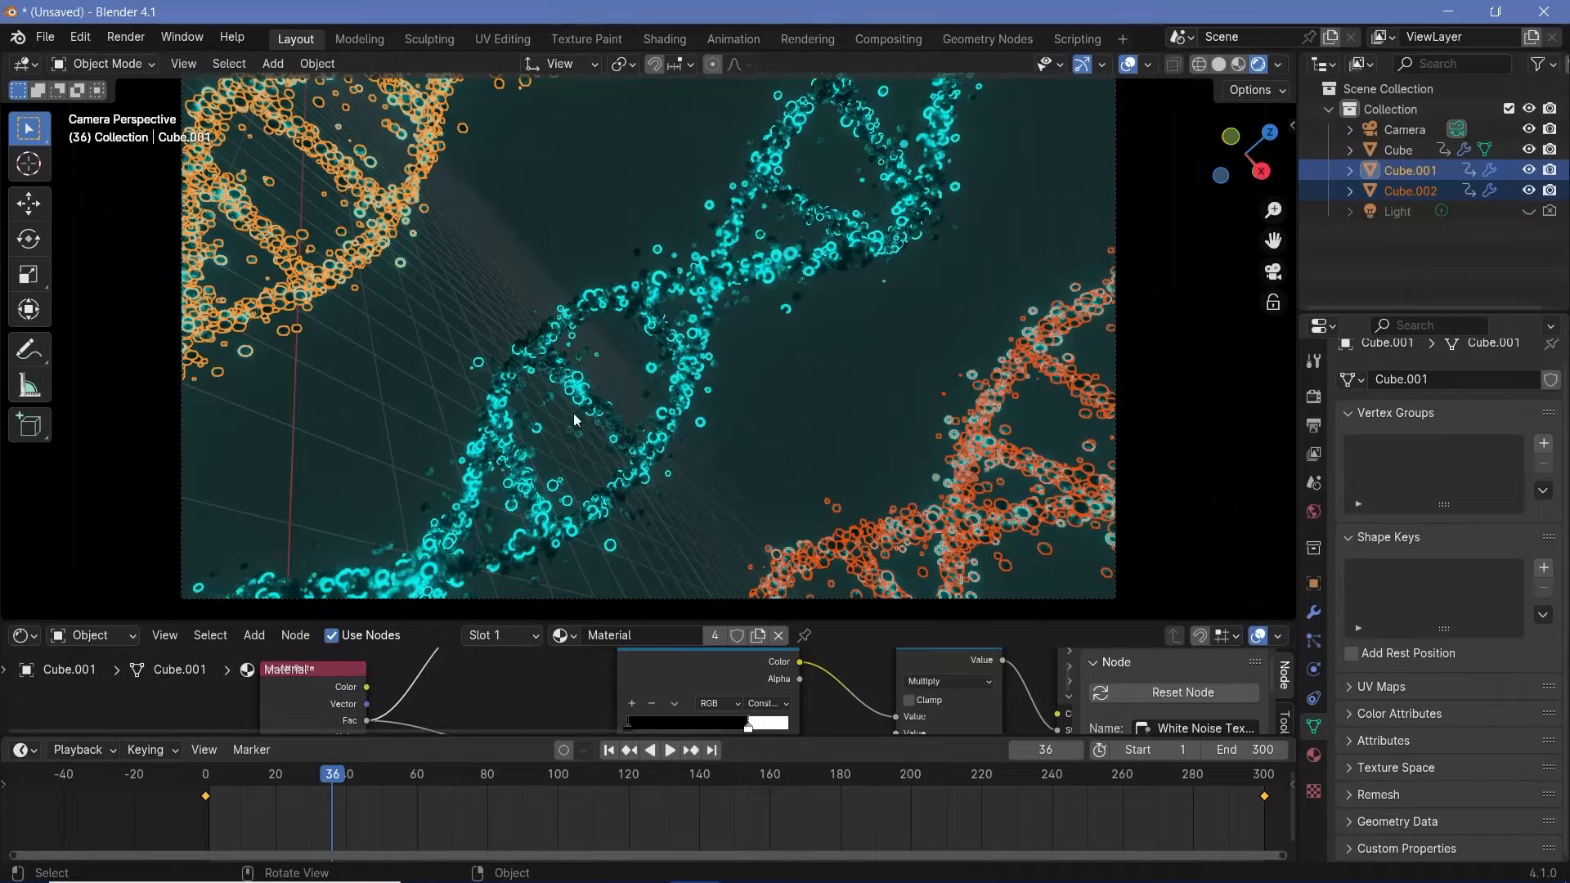
{"action": "key", "text": "g"}
{"action": "key", "text": "z"}
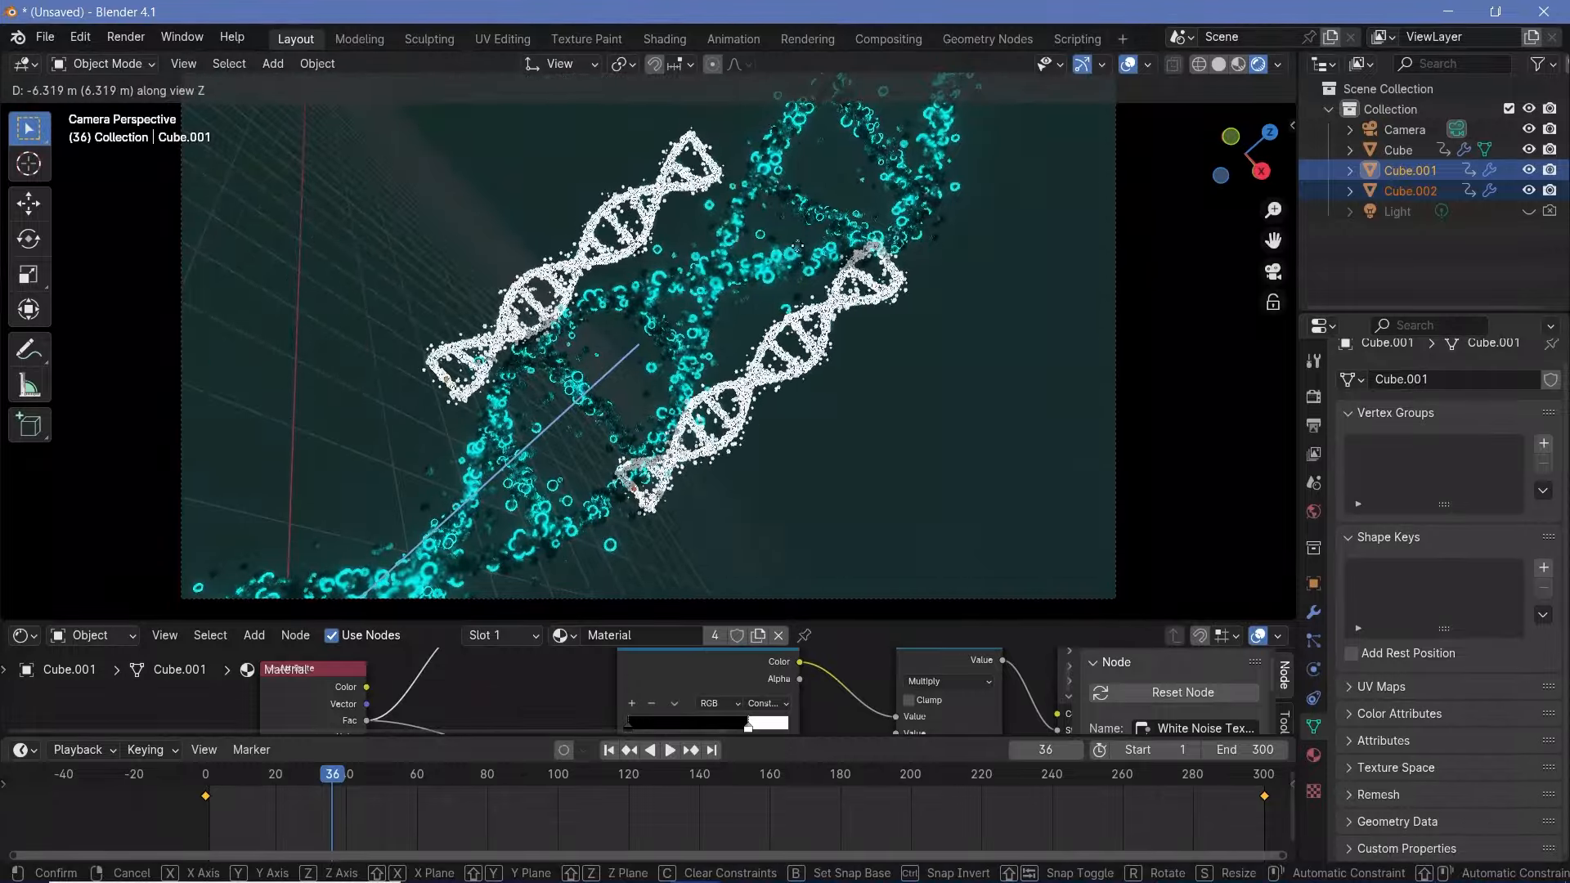
{"action": "left_click", "coordinate": [809, 242]}
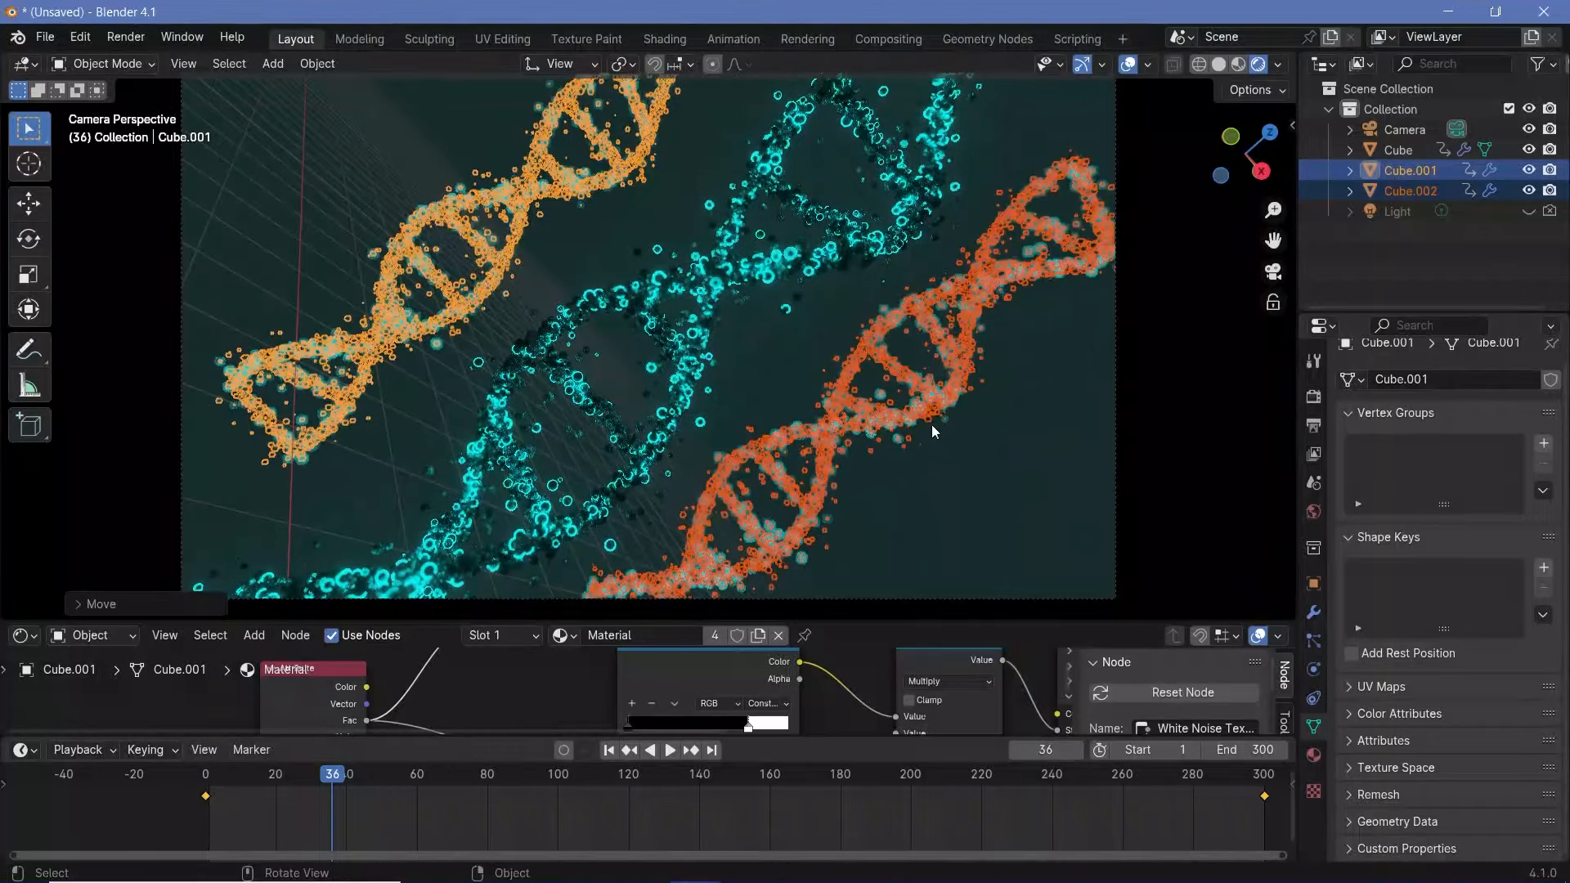
Step: Move the Cube.002 helix further toward the frame's lower-right corner and Cube.001 further toward the upper left, previewing the animation
{"action": "left_click", "coordinate": [889, 449]}
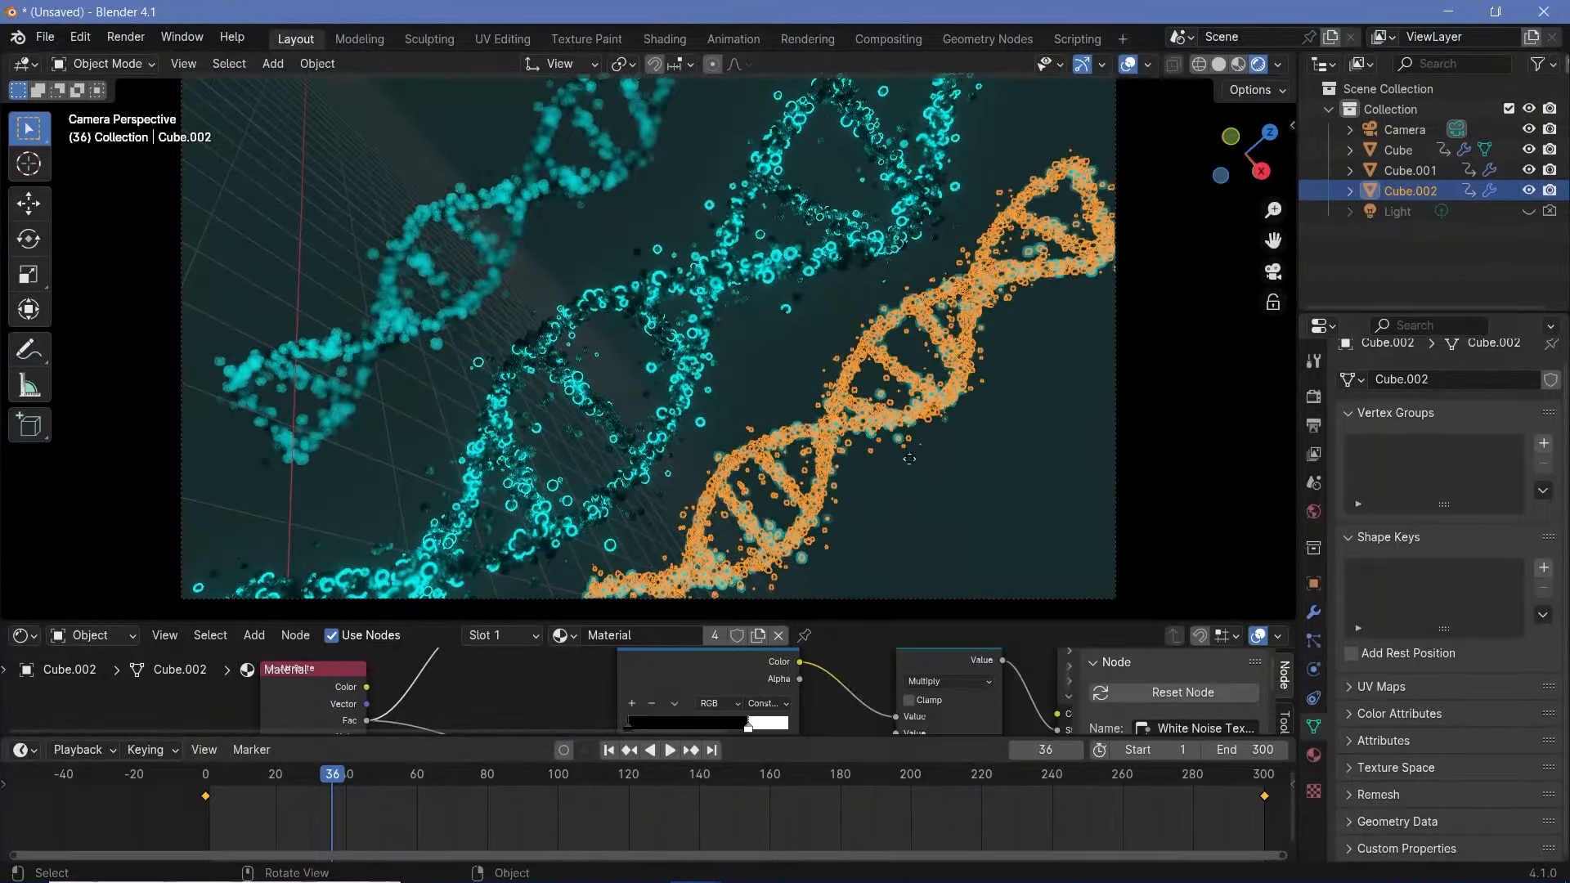
{"action": "key", "text": "g"}
{"action": "left_click", "coordinate": [780, 463]}
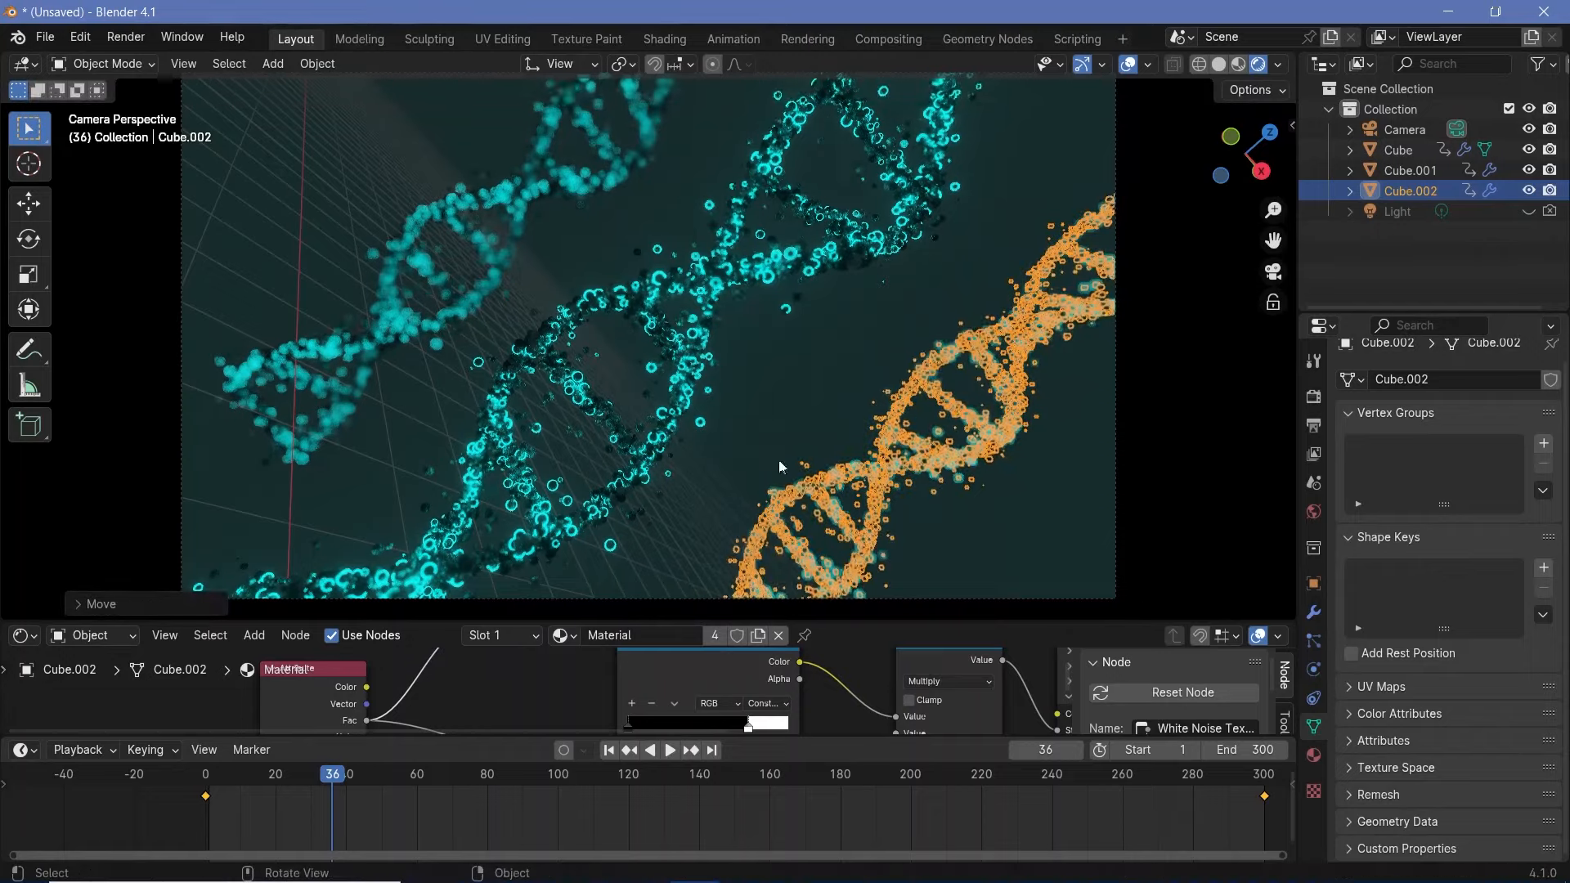
{"action": "left_click", "coordinate": [522, 304]}
{"action": "key", "text": "g"}
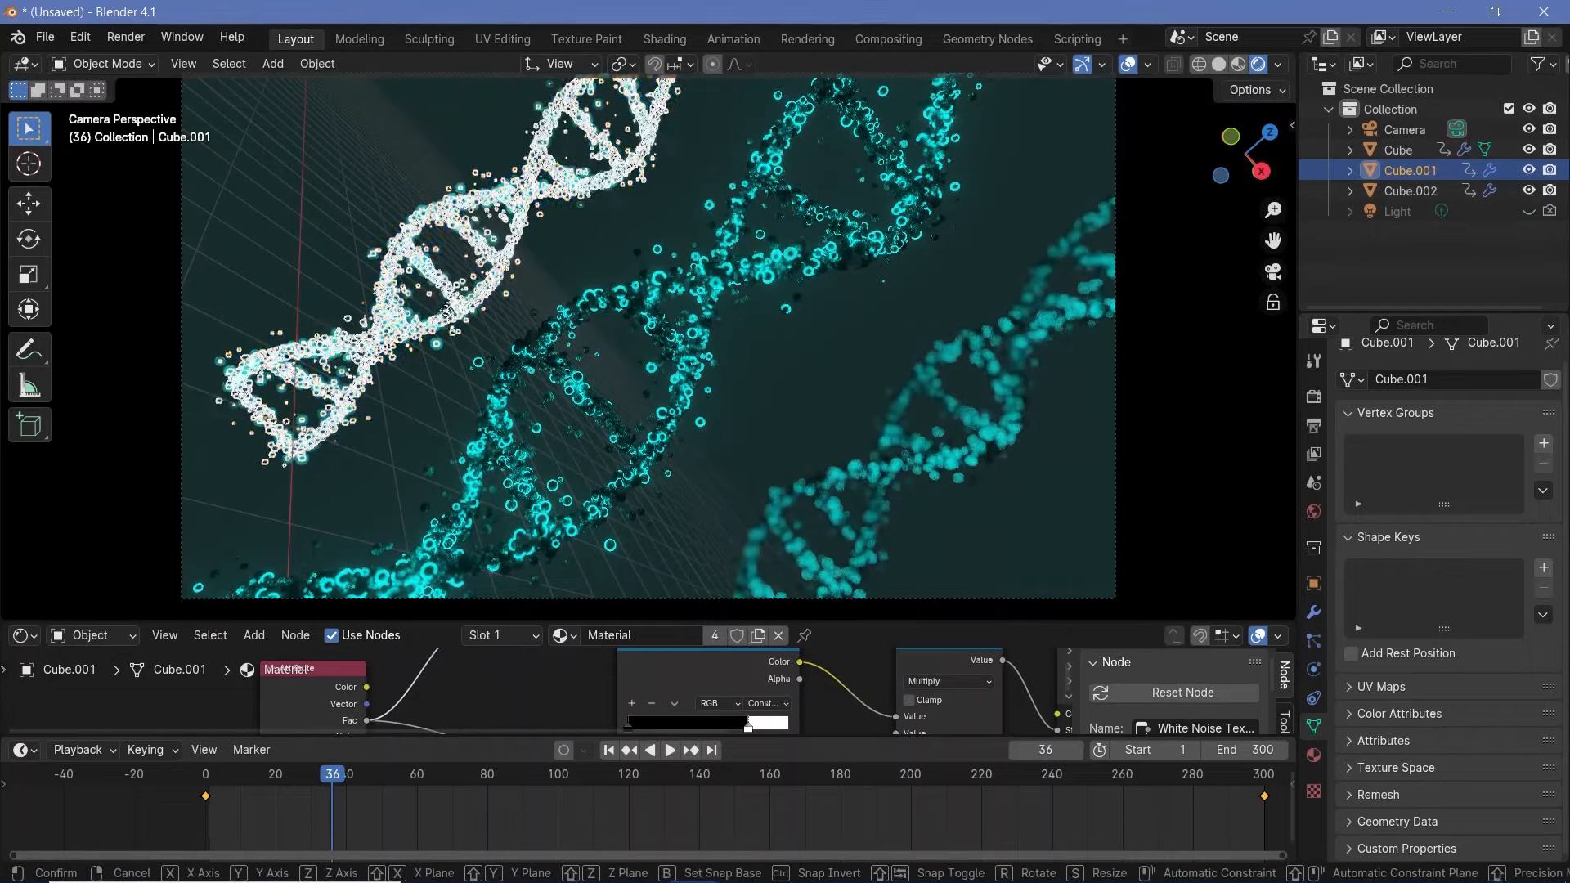
{"action": "left_click", "coordinate": [751, 366]}
{"action": "key", "text": "space"}
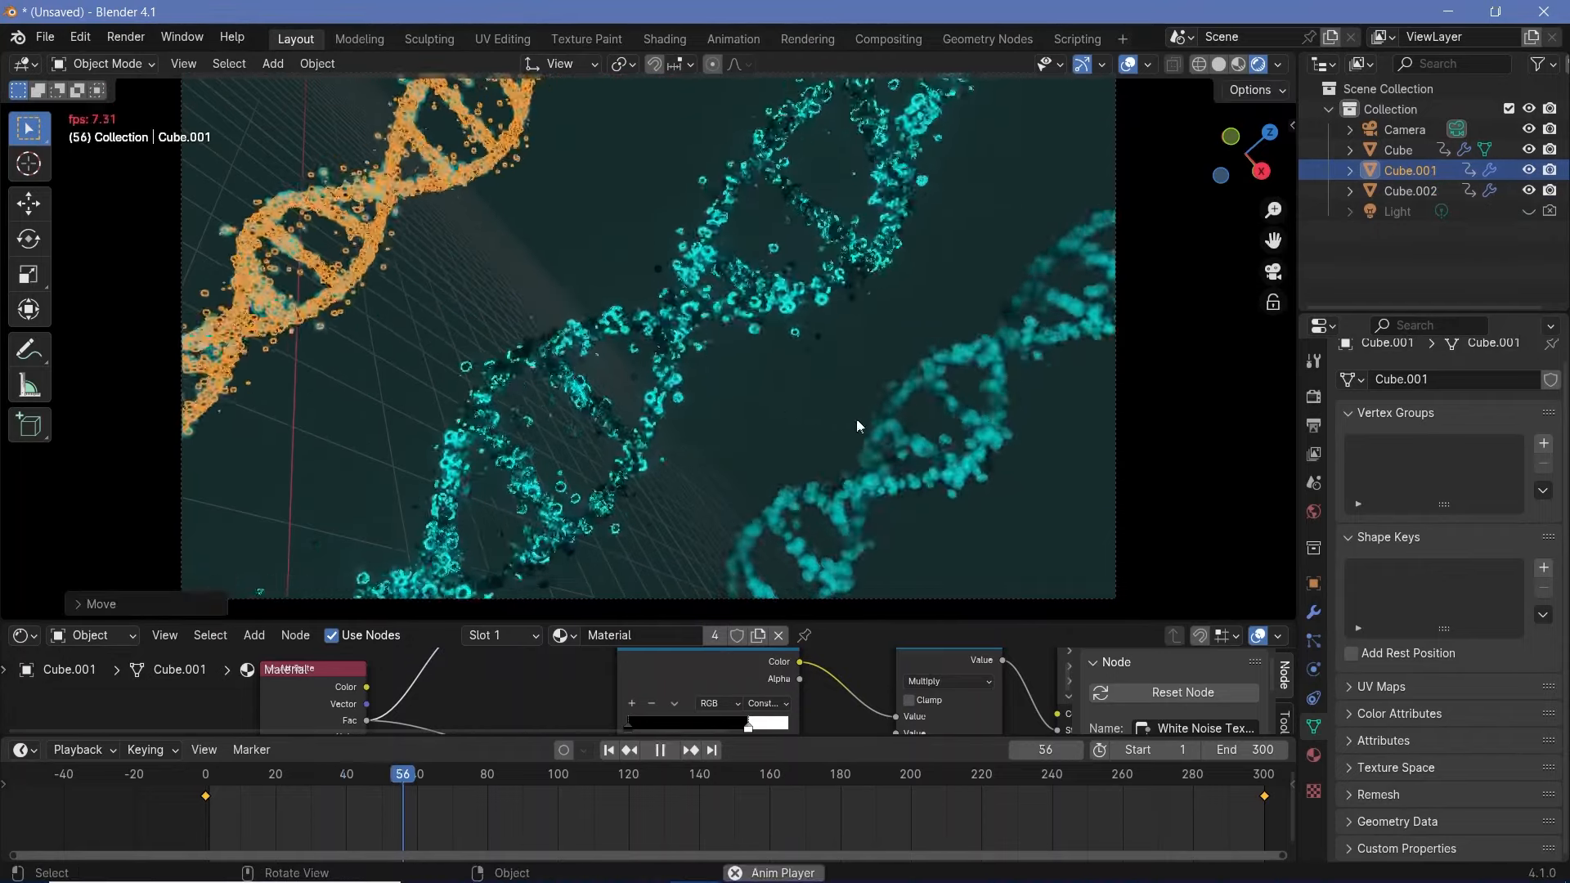
{"action": "key", "text": "space"}
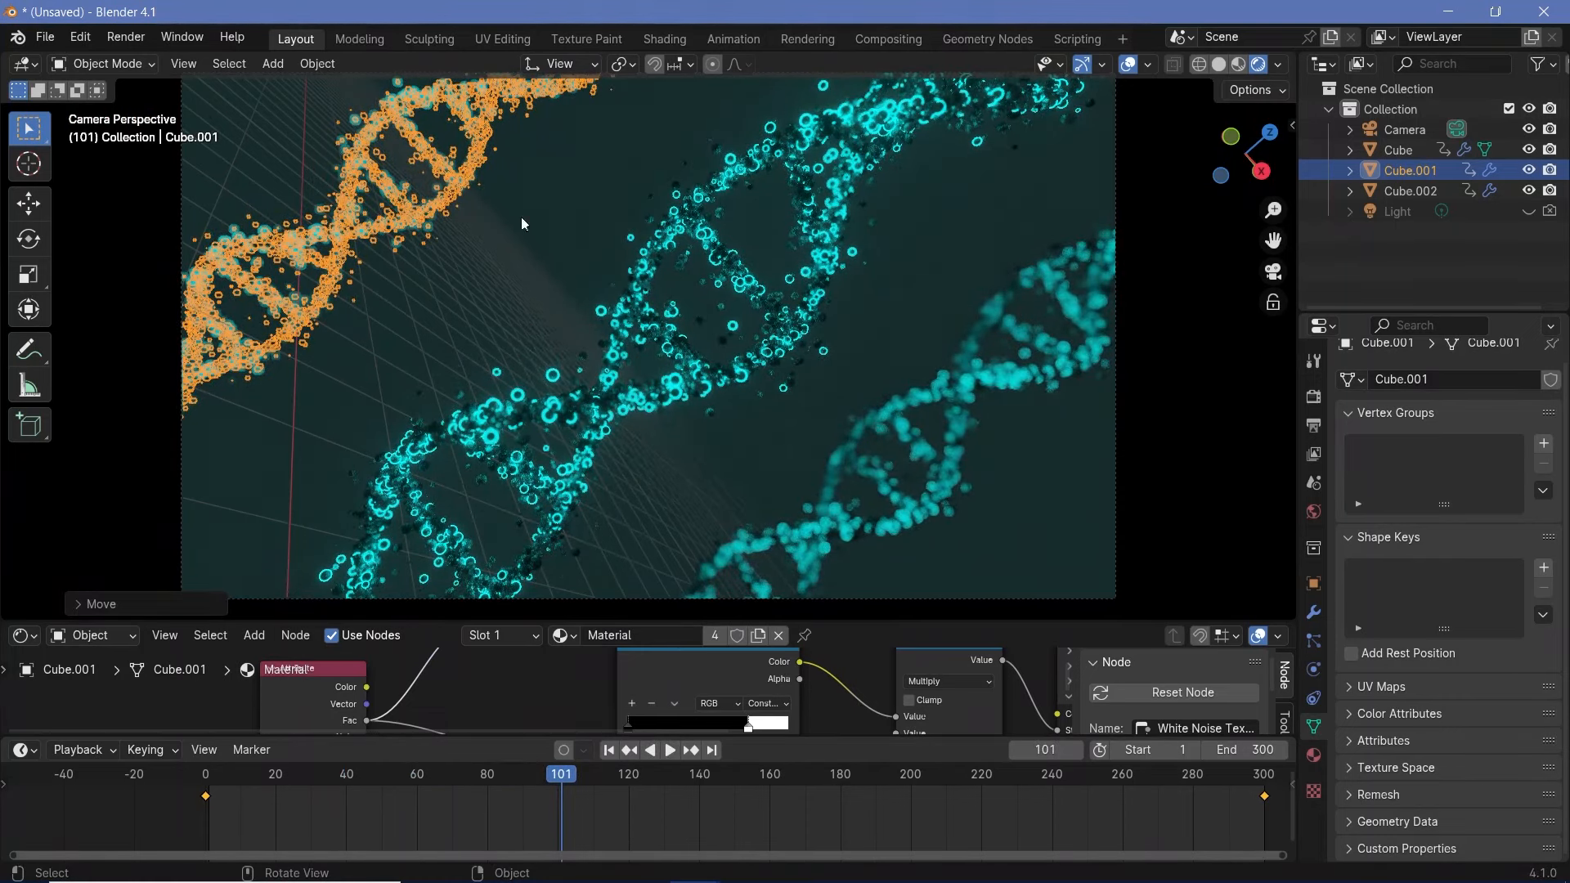
Step: At frame 300, set Cube.001's Z rotation to -360° and update its keyframe
{"action": "left_click", "coordinate": [1314, 584]}
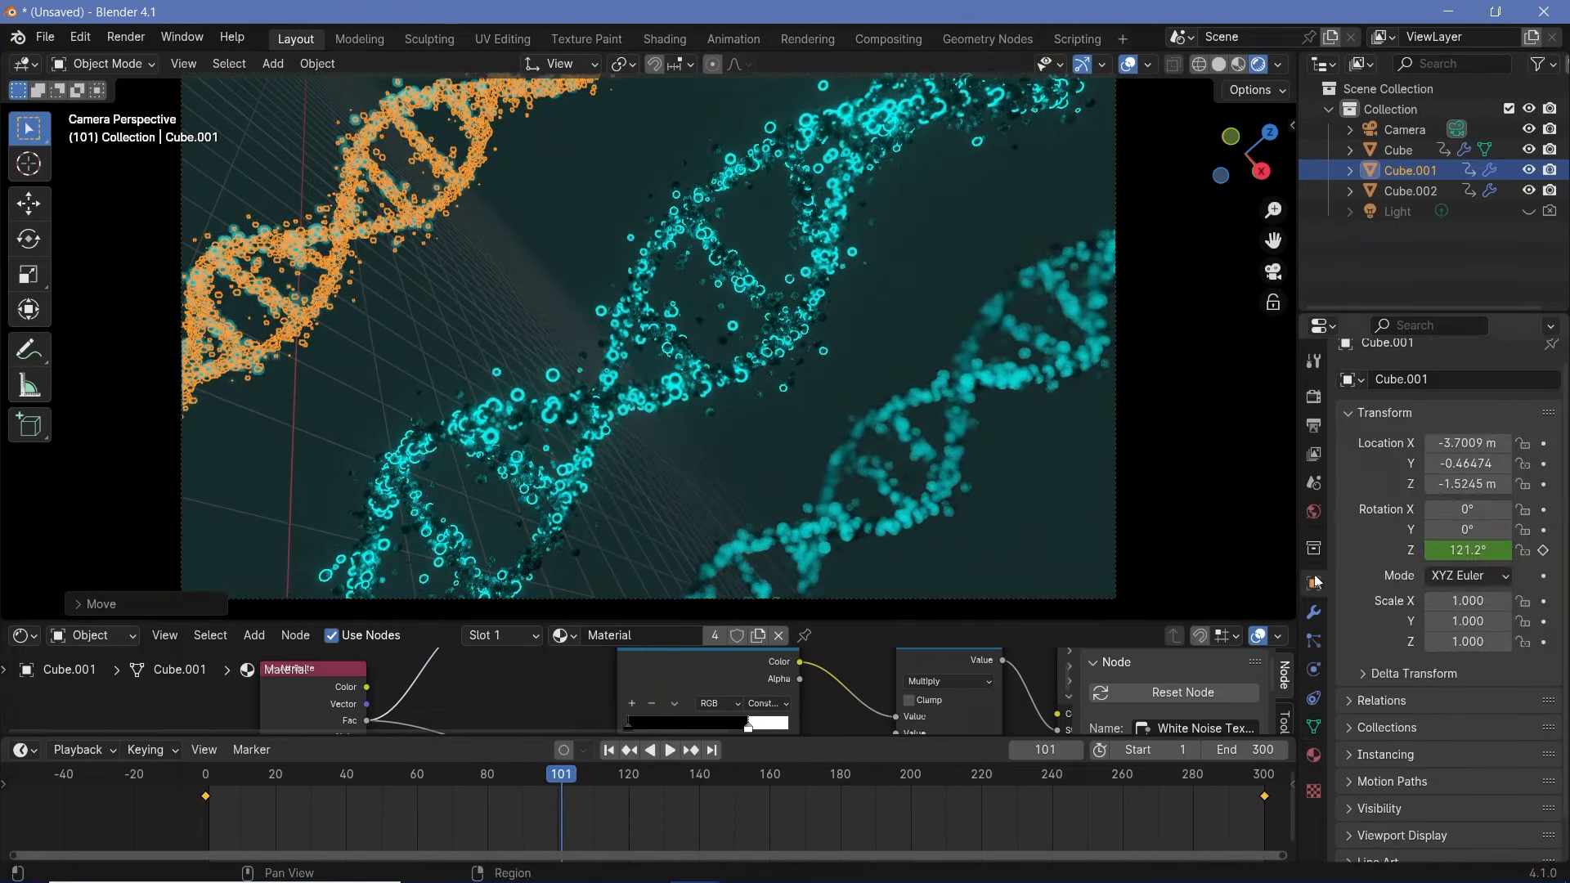
{"action": "left_click", "coordinate": [1267, 782]}
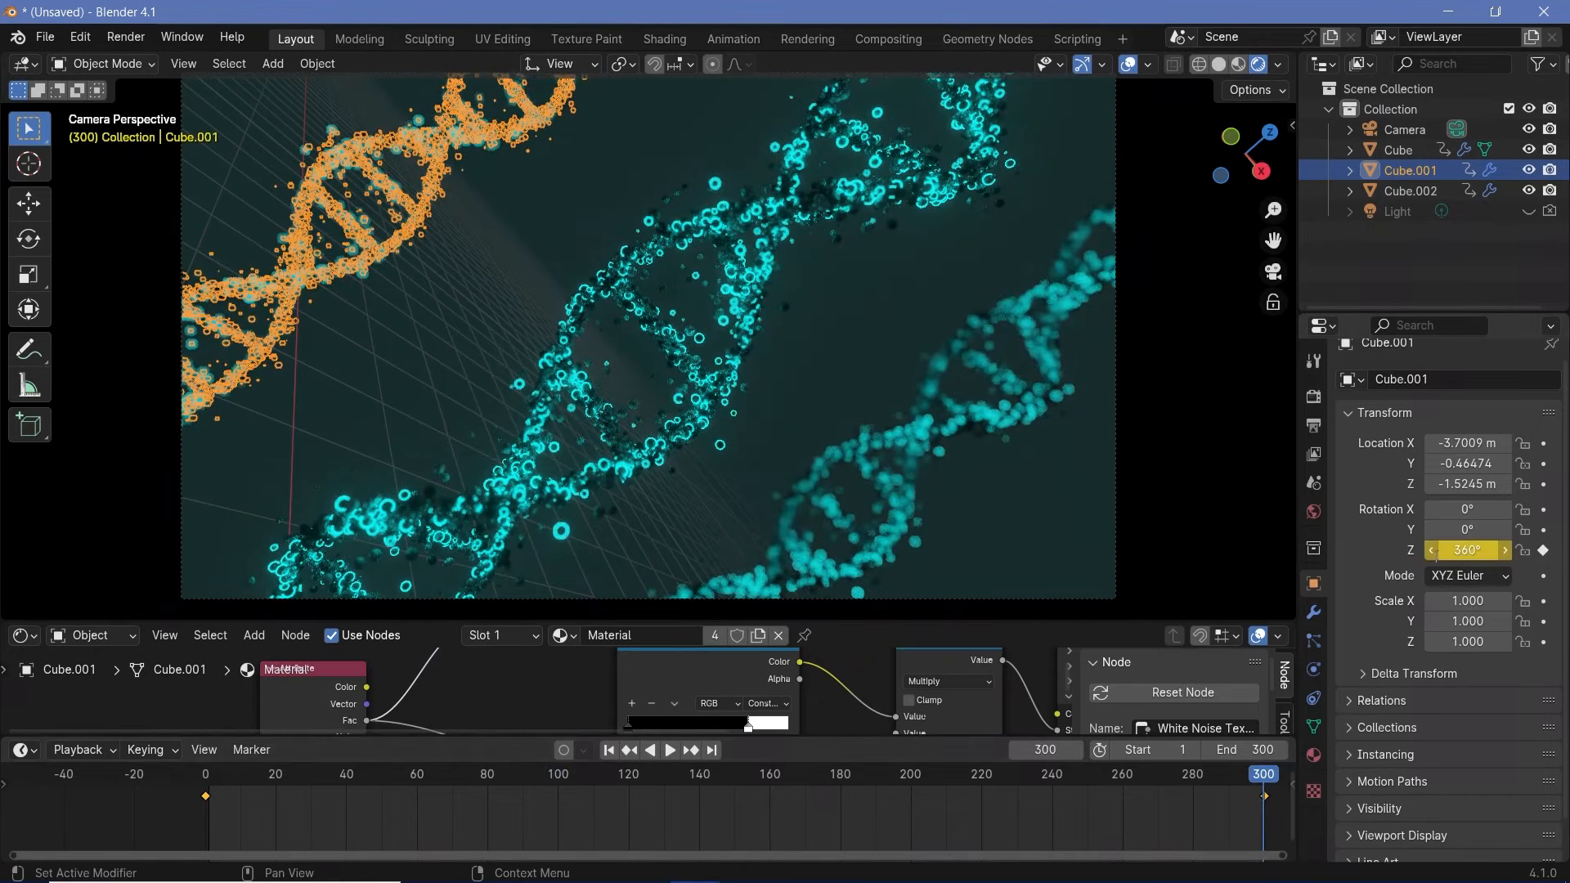
{"action": "left_click", "coordinate": [1461, 556]}
{"action": "key", "text": "Home"}
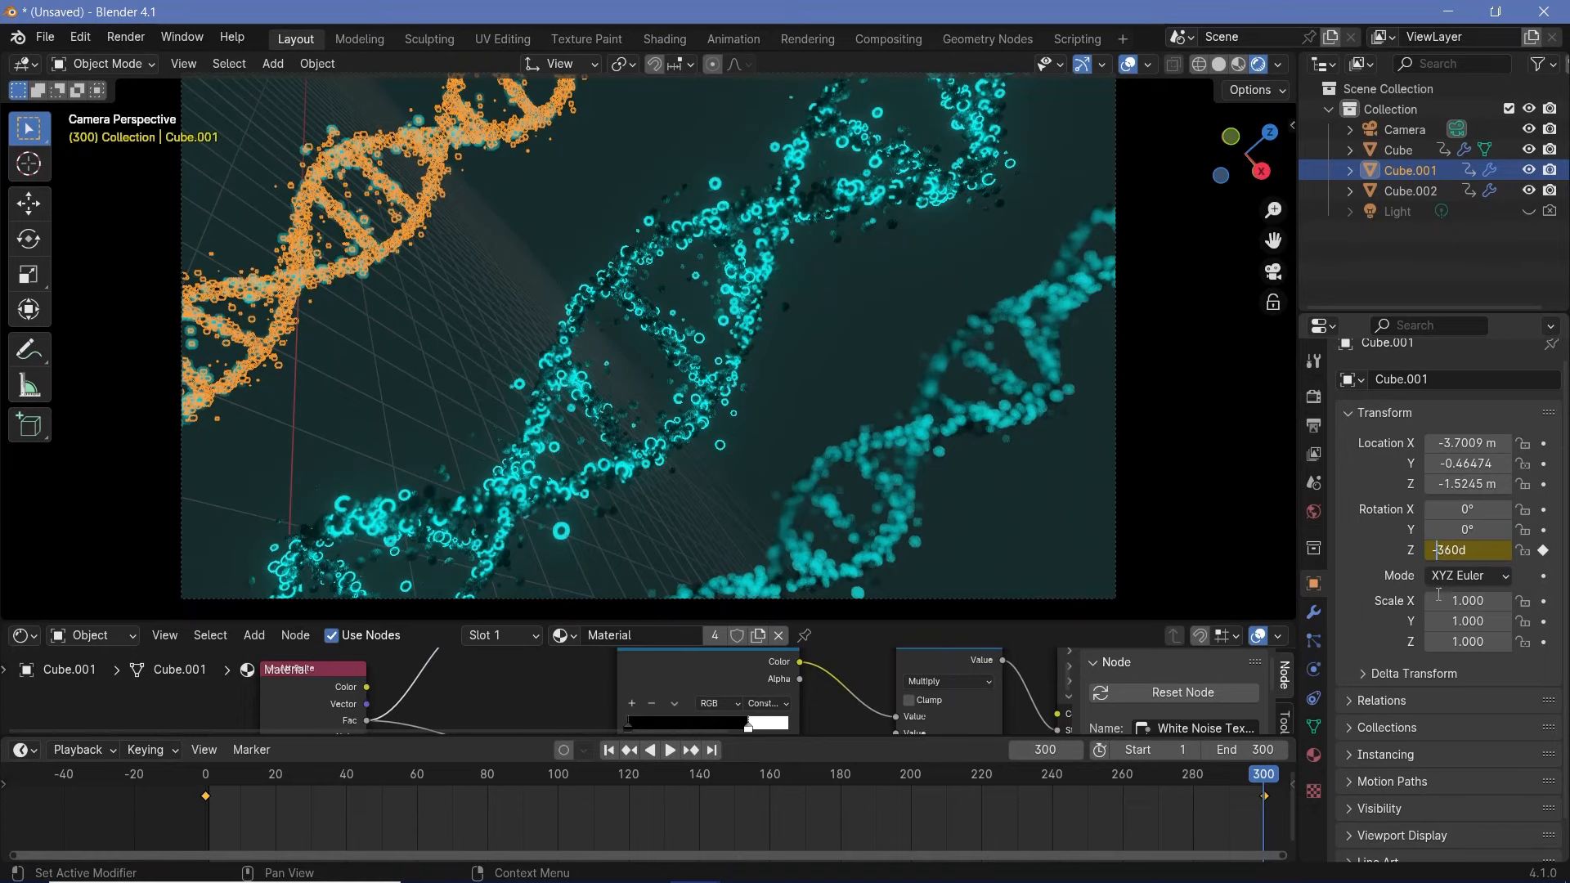
{"action": "type", "text": "-"}
{"action": "key", "text": "Return"}
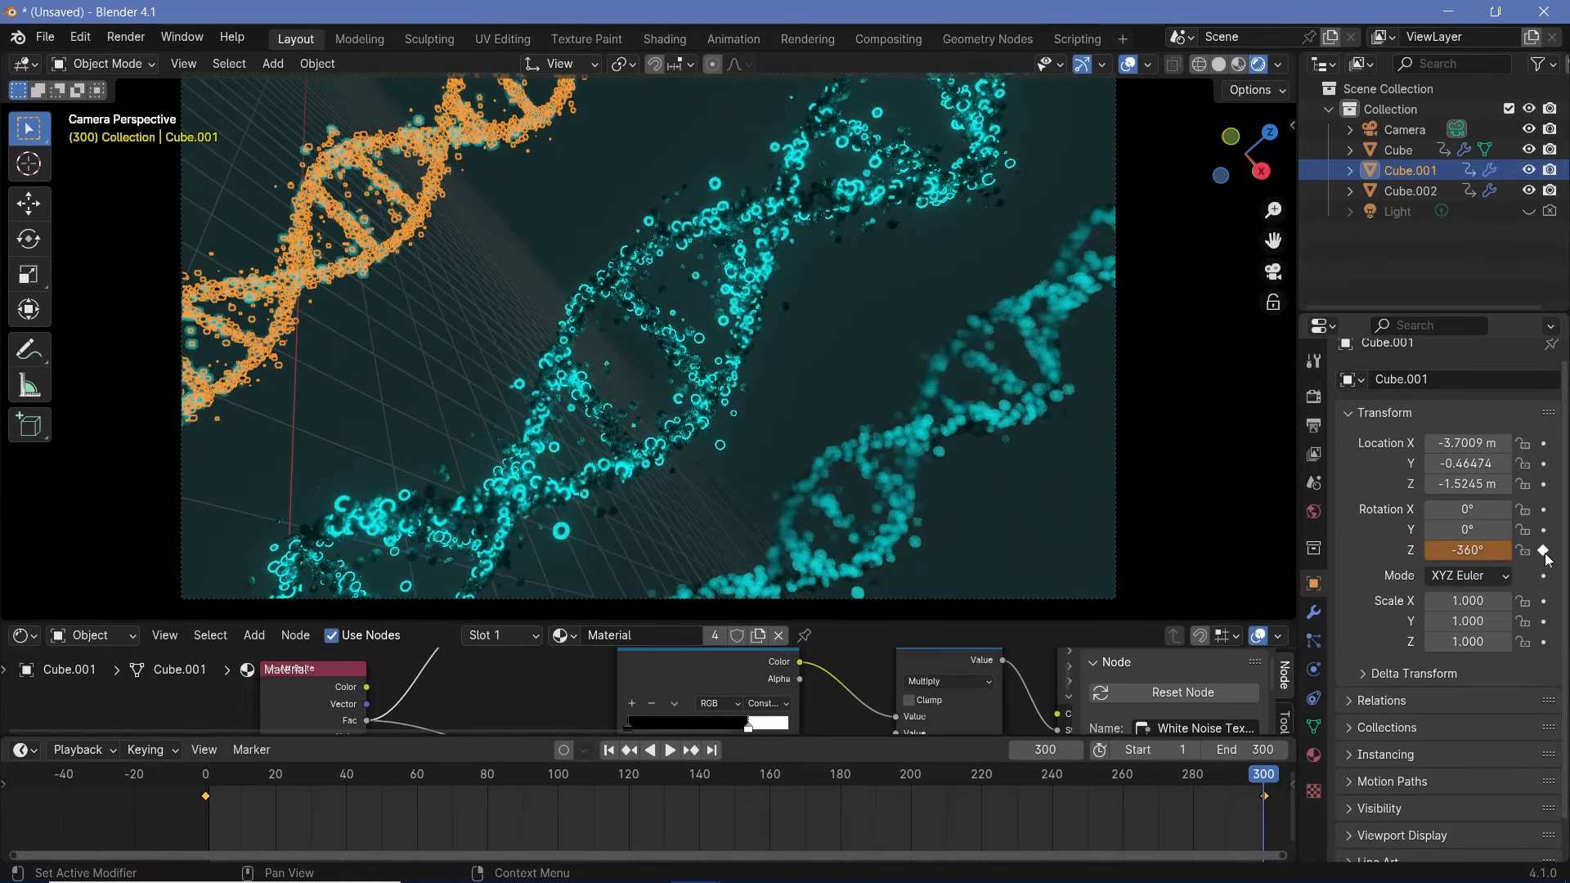
{"action": "left_click", "coordinate": [1544, 551]}
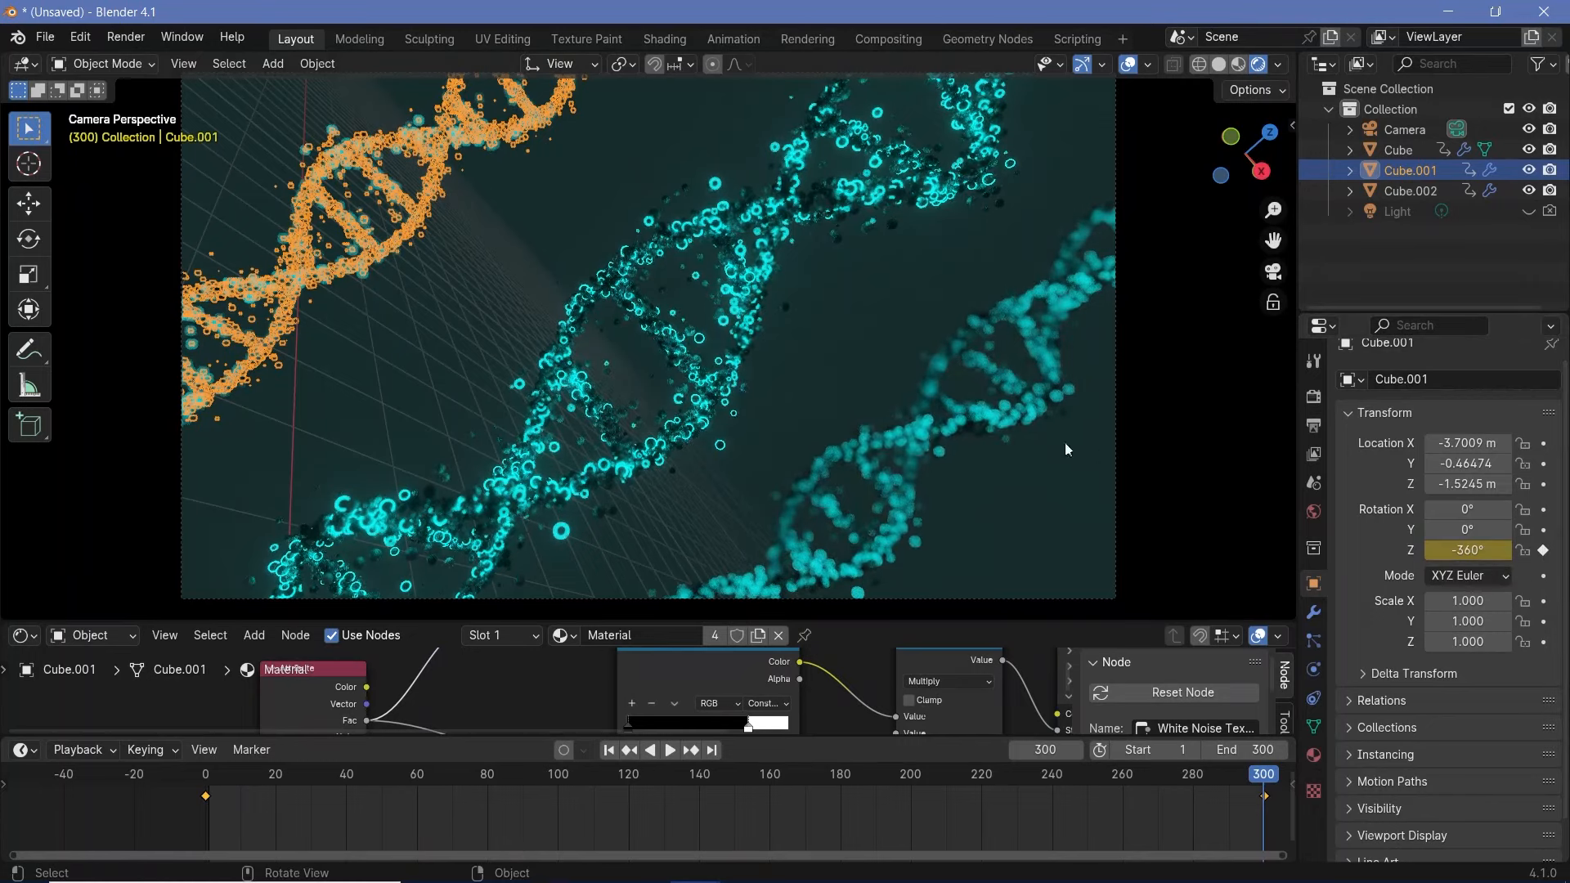
Step: Select the Cube.002 helix and set its keyframed Z rotation at frame 300 to -360°
{"action": "left_click", "coordinate": [968, 416]}
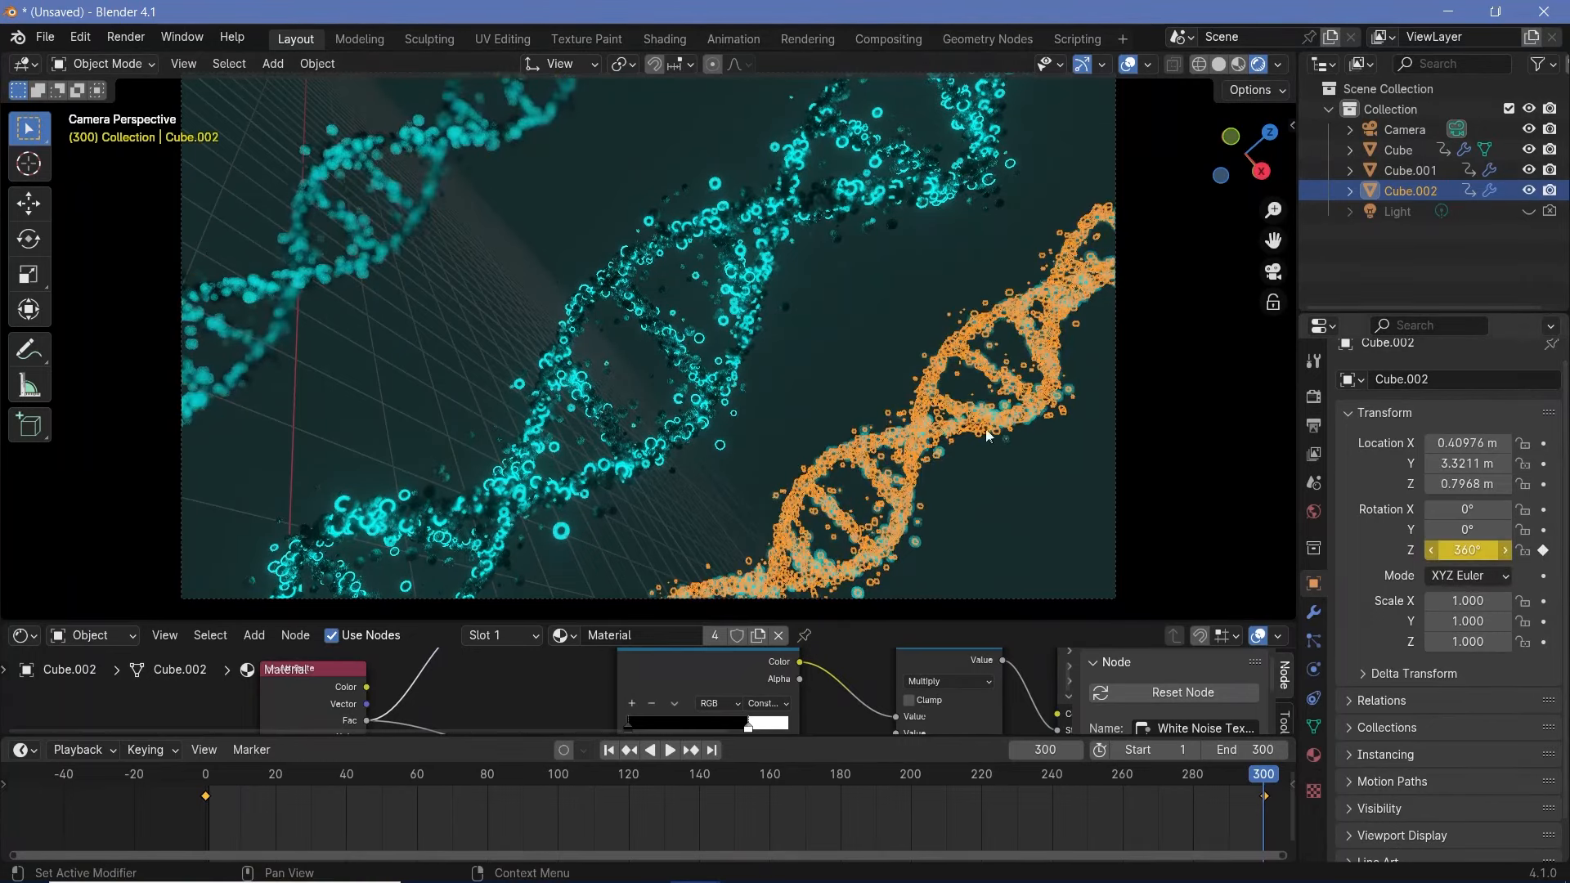
{"action": "left_click", "coordinate": [1468, 551]}
{"action": "left_click", "coordinate": [1436, 553]}
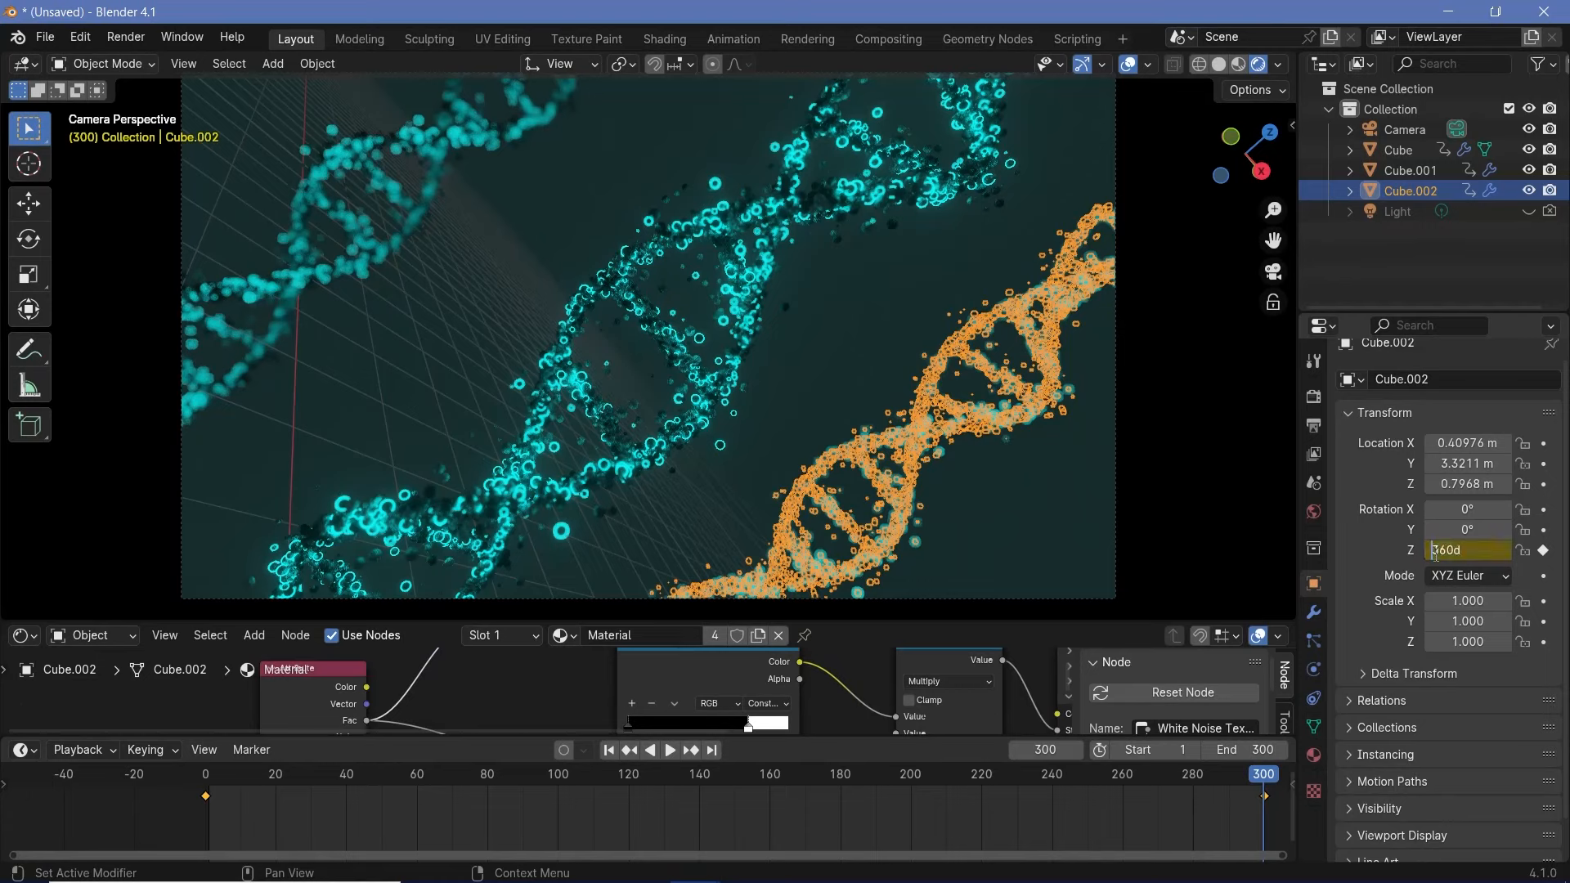
{"action": "type", "text": "-"}
{"action": "key", "text": "Return"}
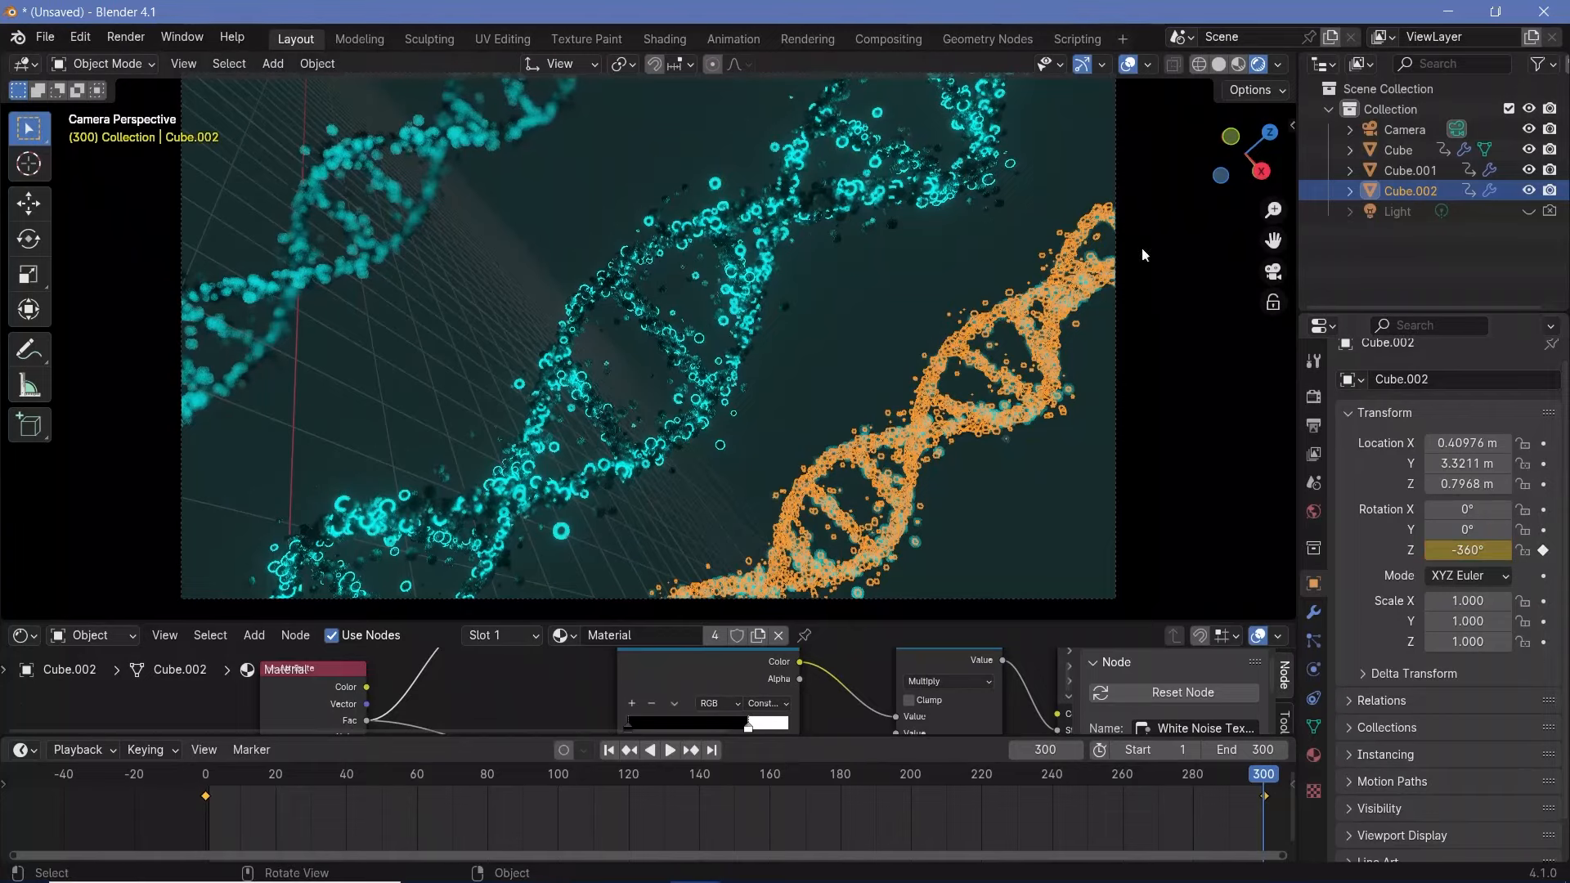
Step: Turn off the viewport overlays and play the animation to check the rotating helices
{"action": "left_click", "coordinate": [1129, 69]}
{"action": "key", "text": "space"}
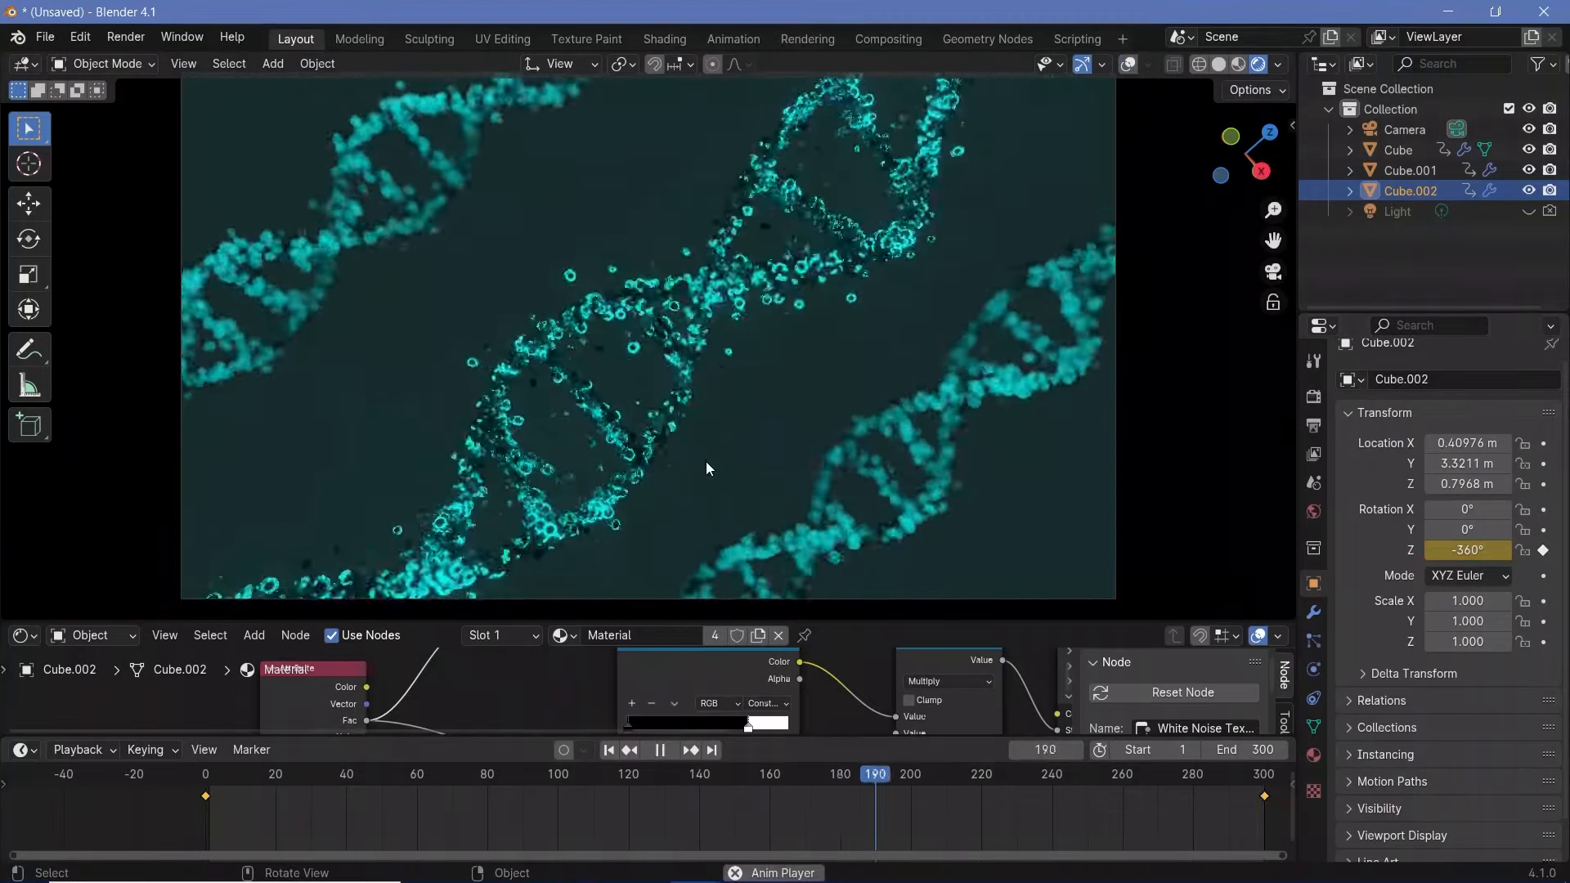
{"action": "key", "text": "space"}
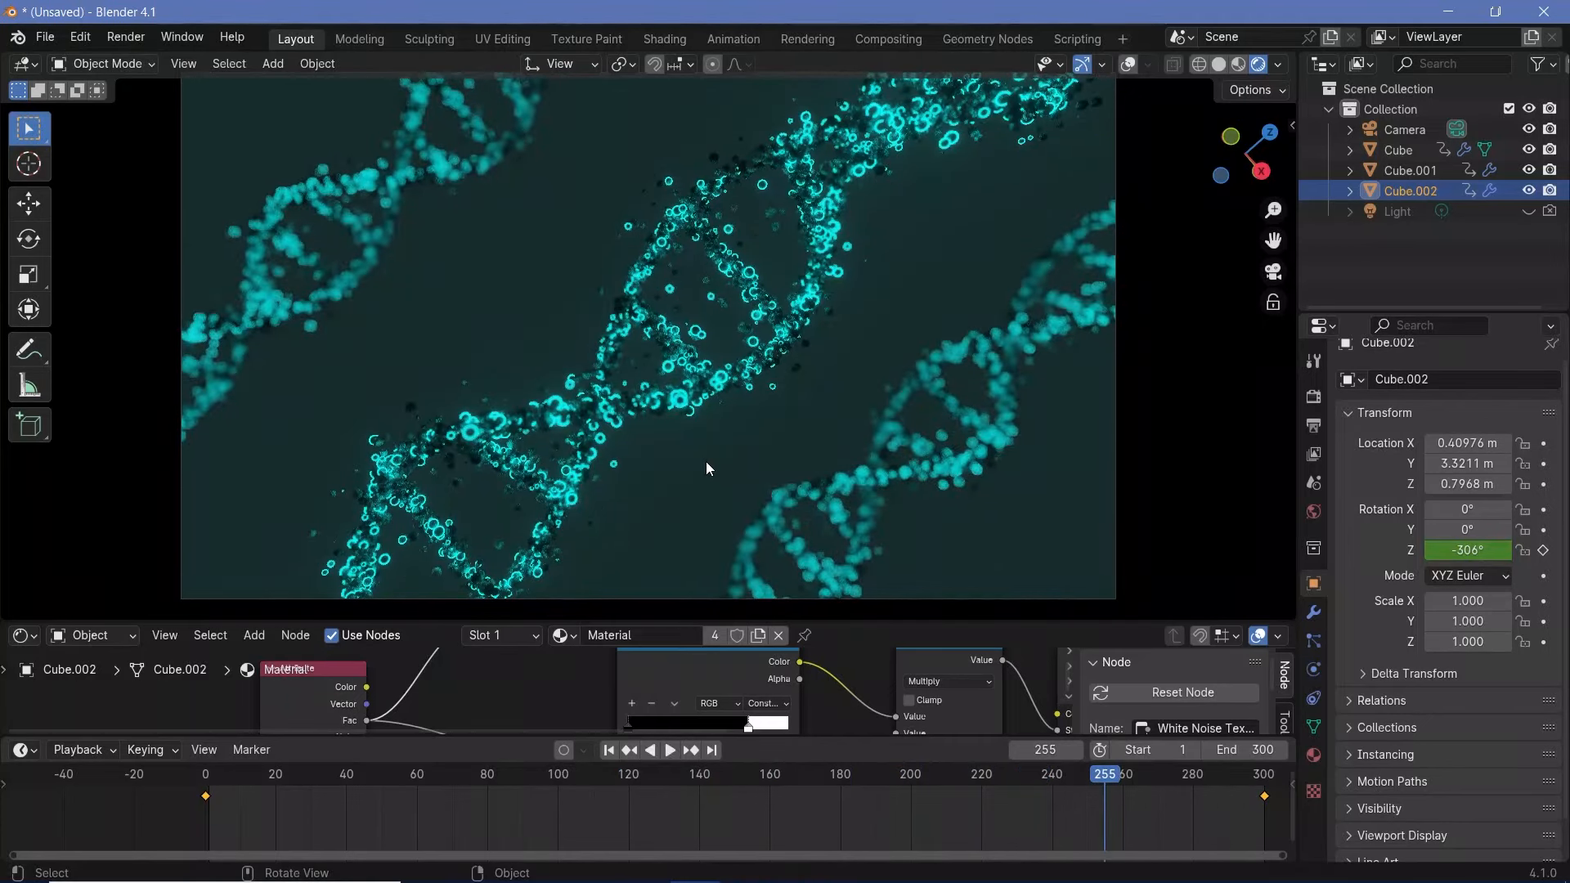
Step: Set the viewport's Compositor option to Camera, then turn an enlarged node area into the Compositor with Use Nodes enabled
{"action": "left_click", "coordinate": [1277, 66]}
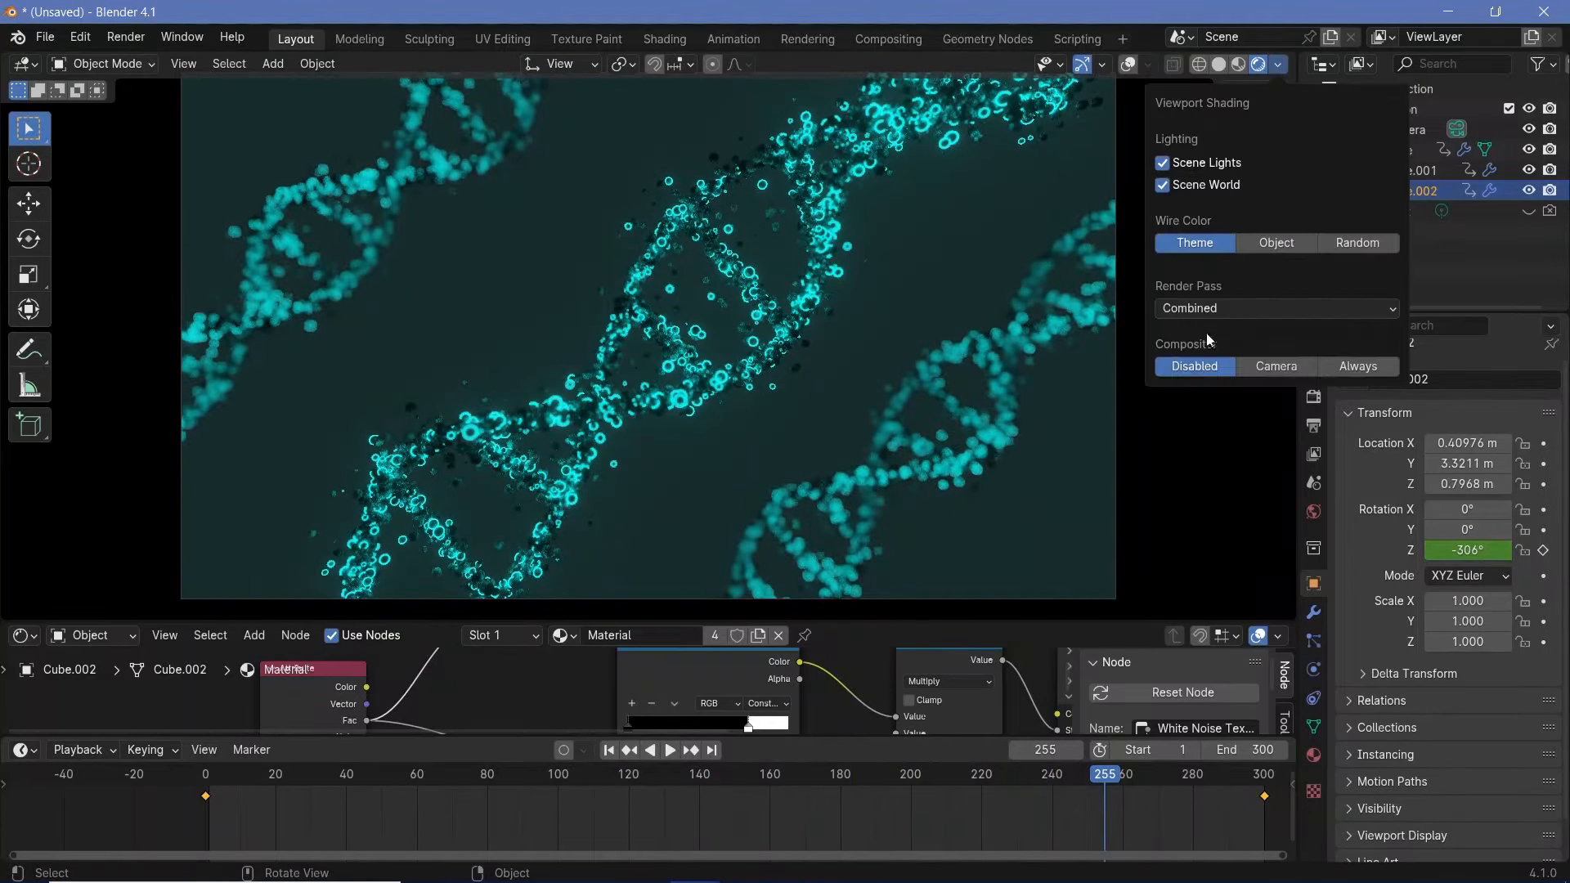
{"action": "left_click", "coordinate": [1270, 359]}
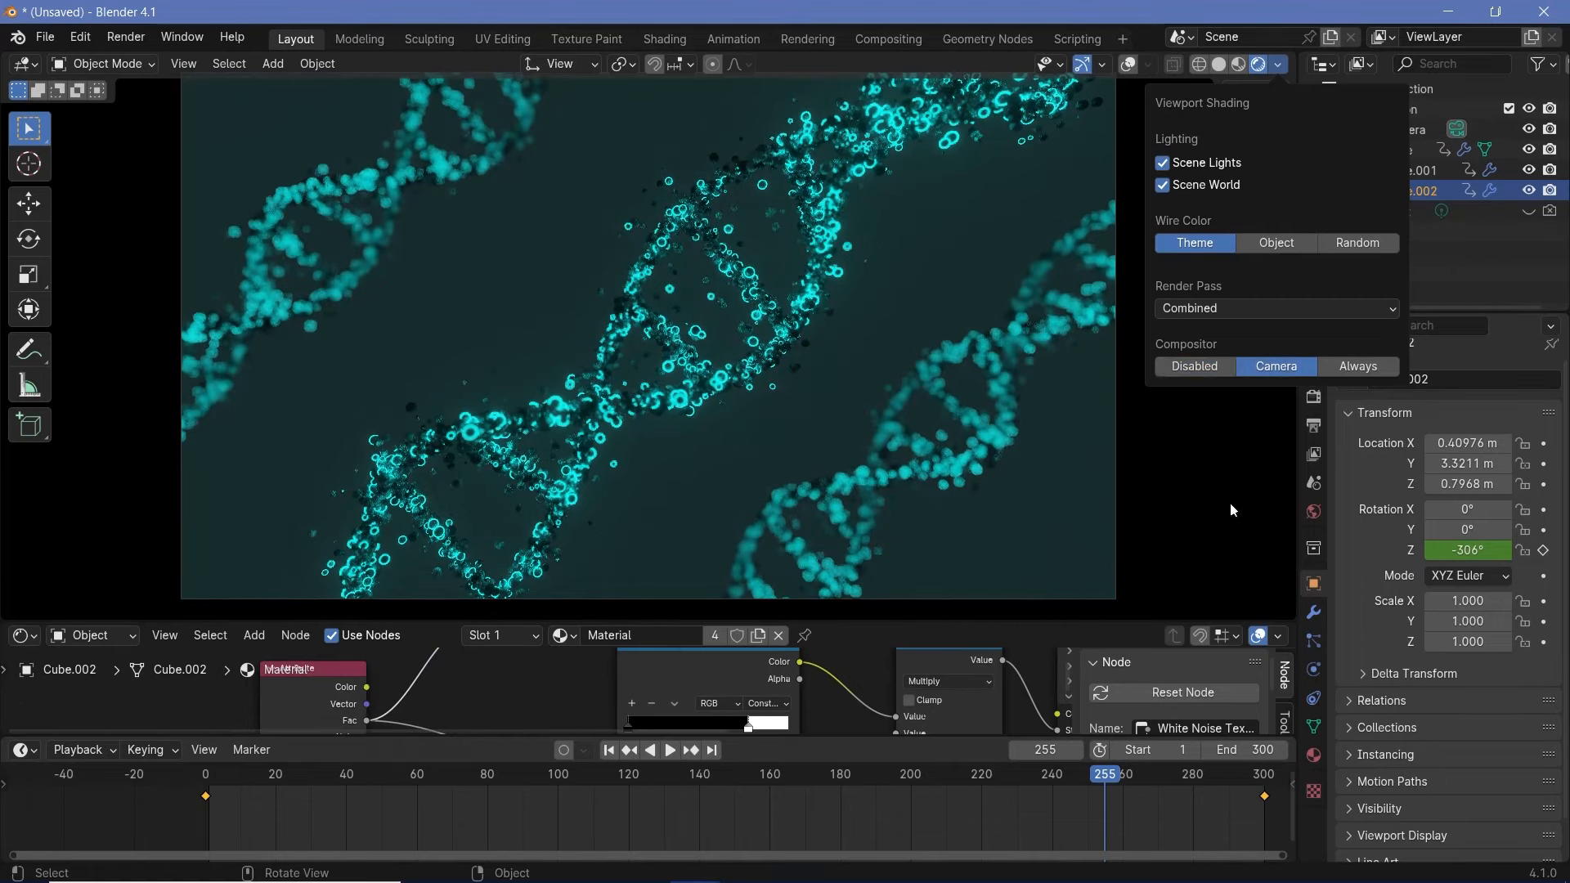
{"action": "left_click_drag", "start_coordinate": [653, 622], "coordinate": [698, 482]}
{"action": "left_click", "coordinate": [24, 486]}
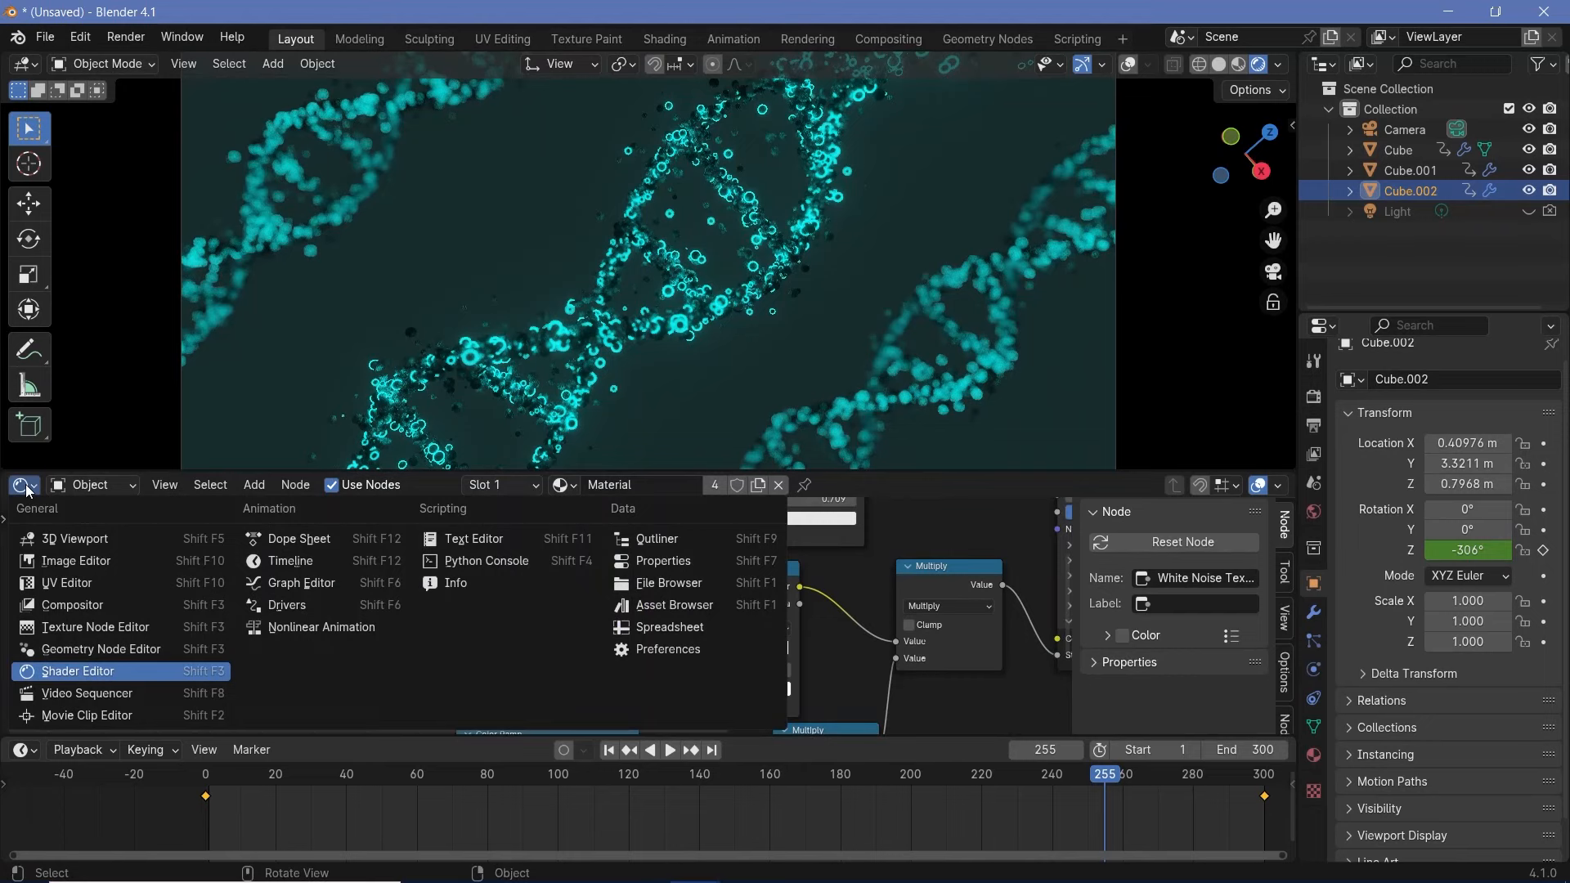
{"action": "left_click", "coordinate": [130, 605]}
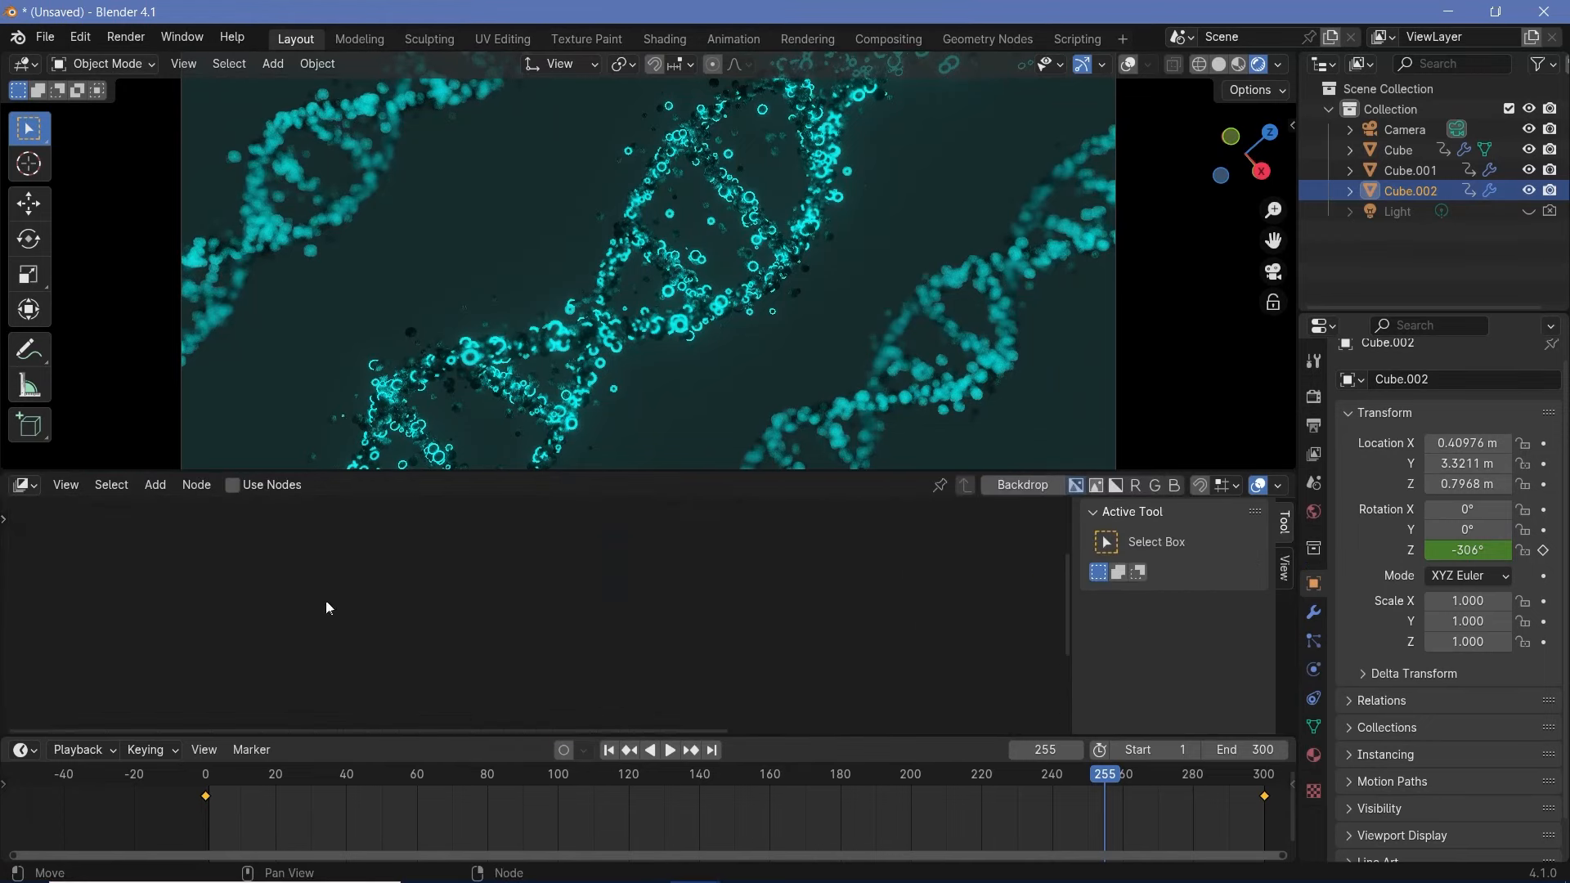
{"action": "left_click", "coordinate": [233, 486]}
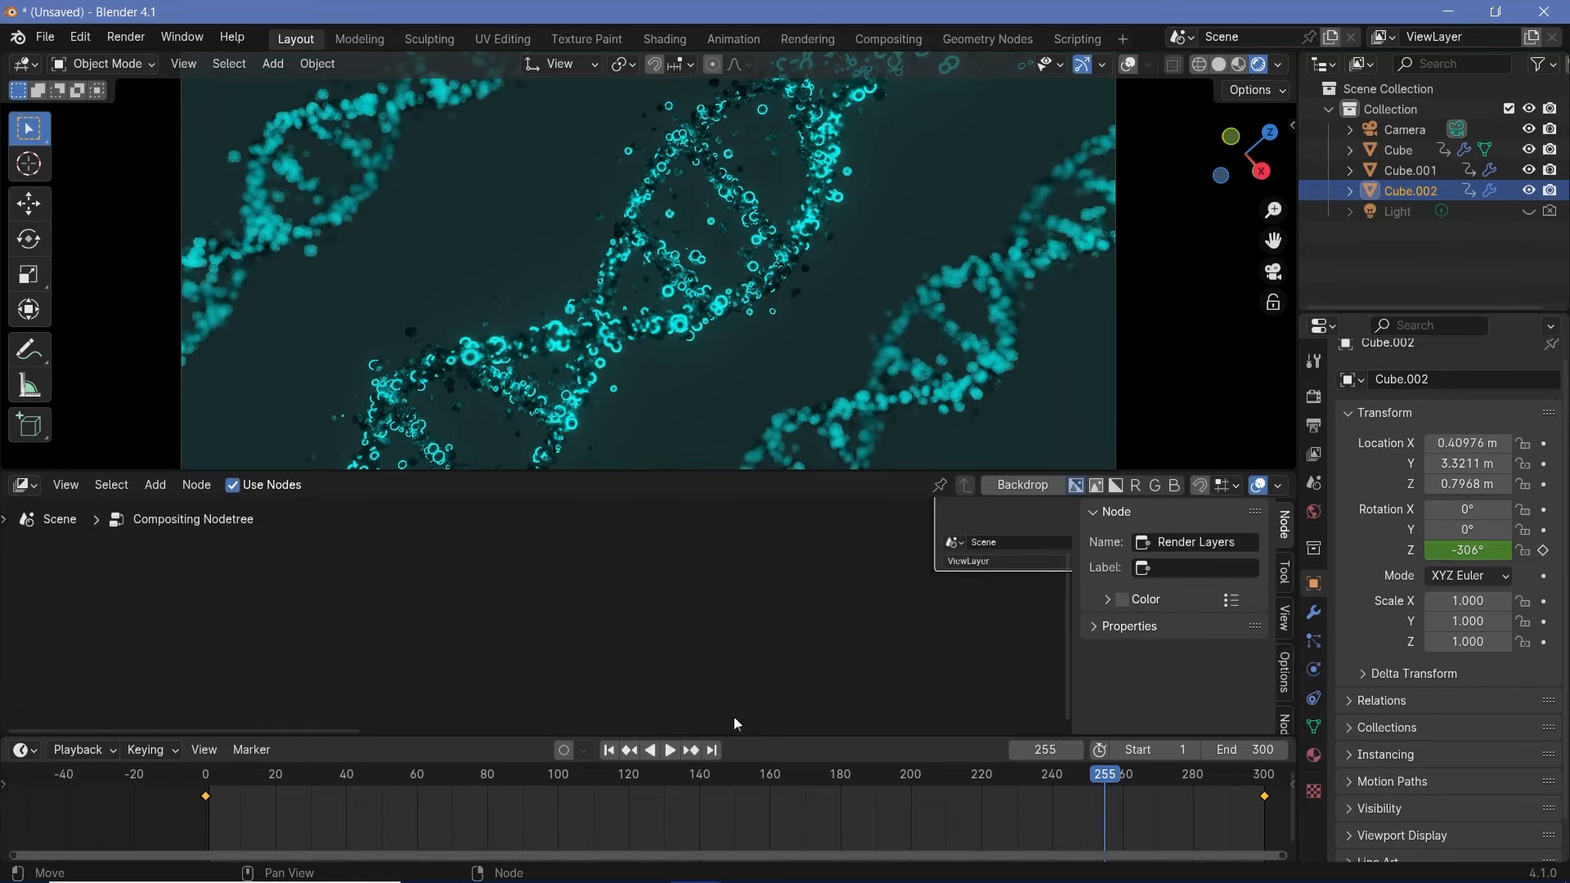
Step: Spread the Render Layers and Composite nodes apart to make room between them
{"action": "middle_click_drag", "start_coordinate": [455, 543], "coordinate": [173, 620]}
{"action": "left_click", "coordinate": [680, 571]}
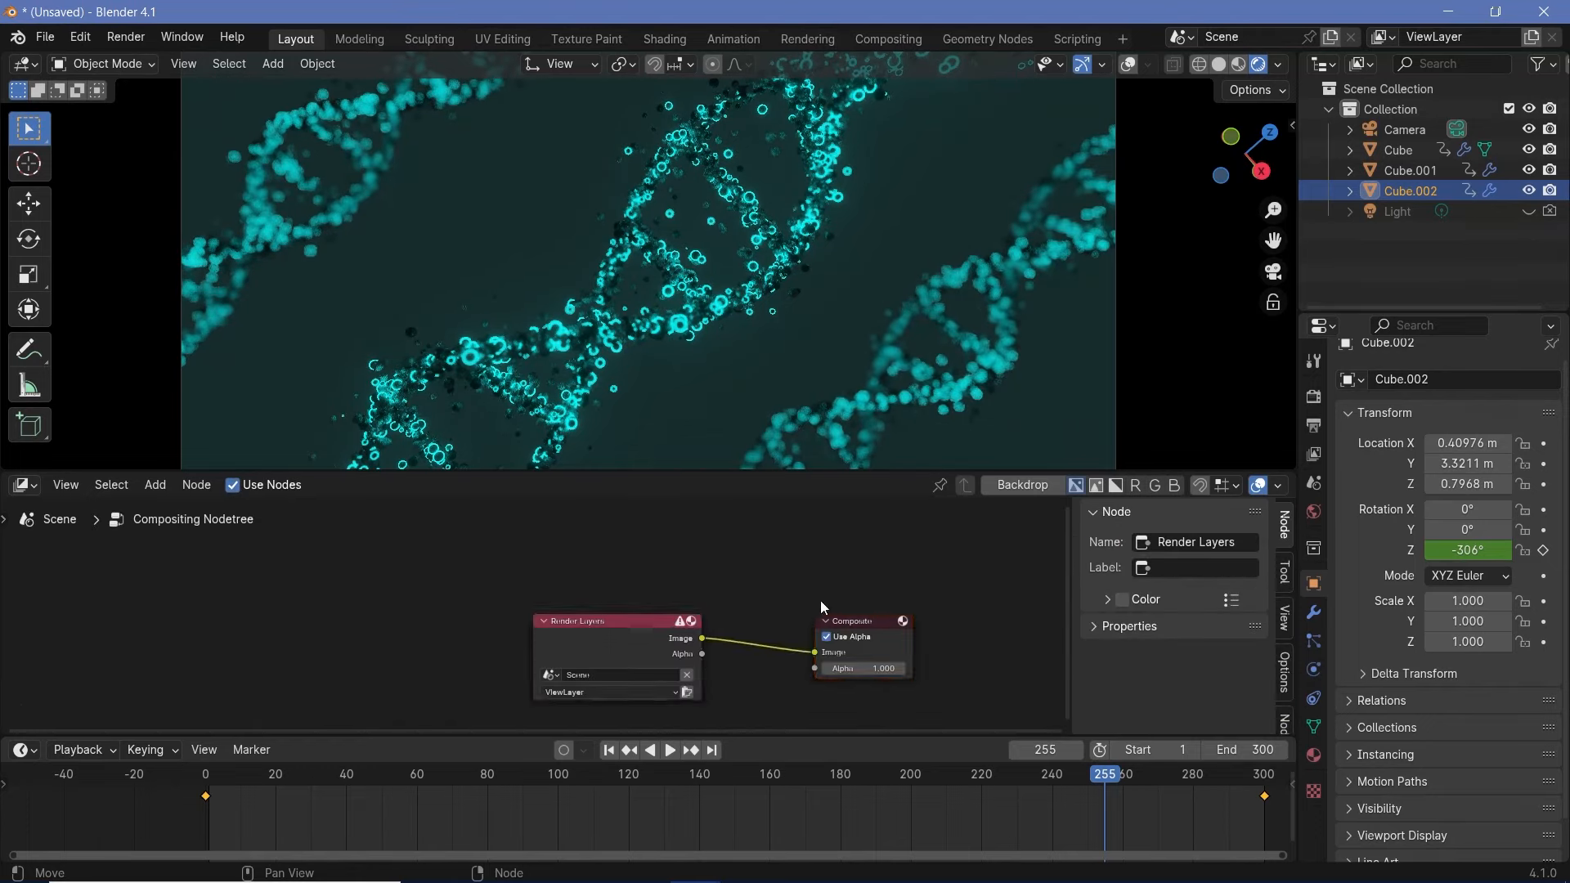
{"action": "left_click_drag", "start_coordinate": [849, 624], "coordinate": [967, 627]}
{"action": "left_click_drag", "start_coordinate": [642, 637], "coordinate": [472, 623]}
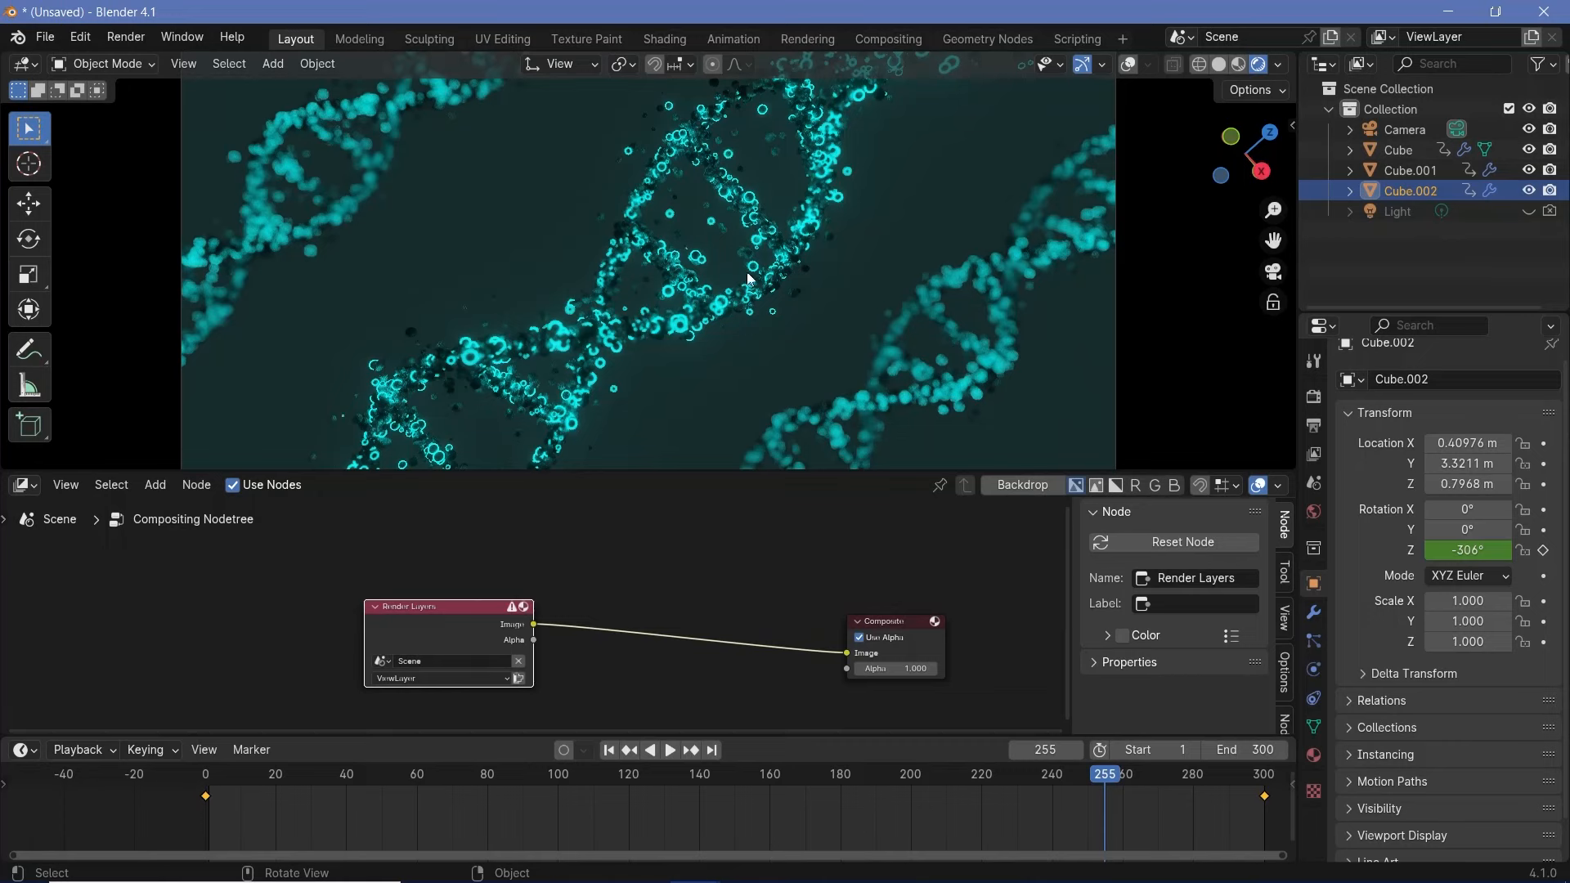
{"action": "middle_click_drag", "start_coordinate": [678, 612], "coordinate": [652, 589]}
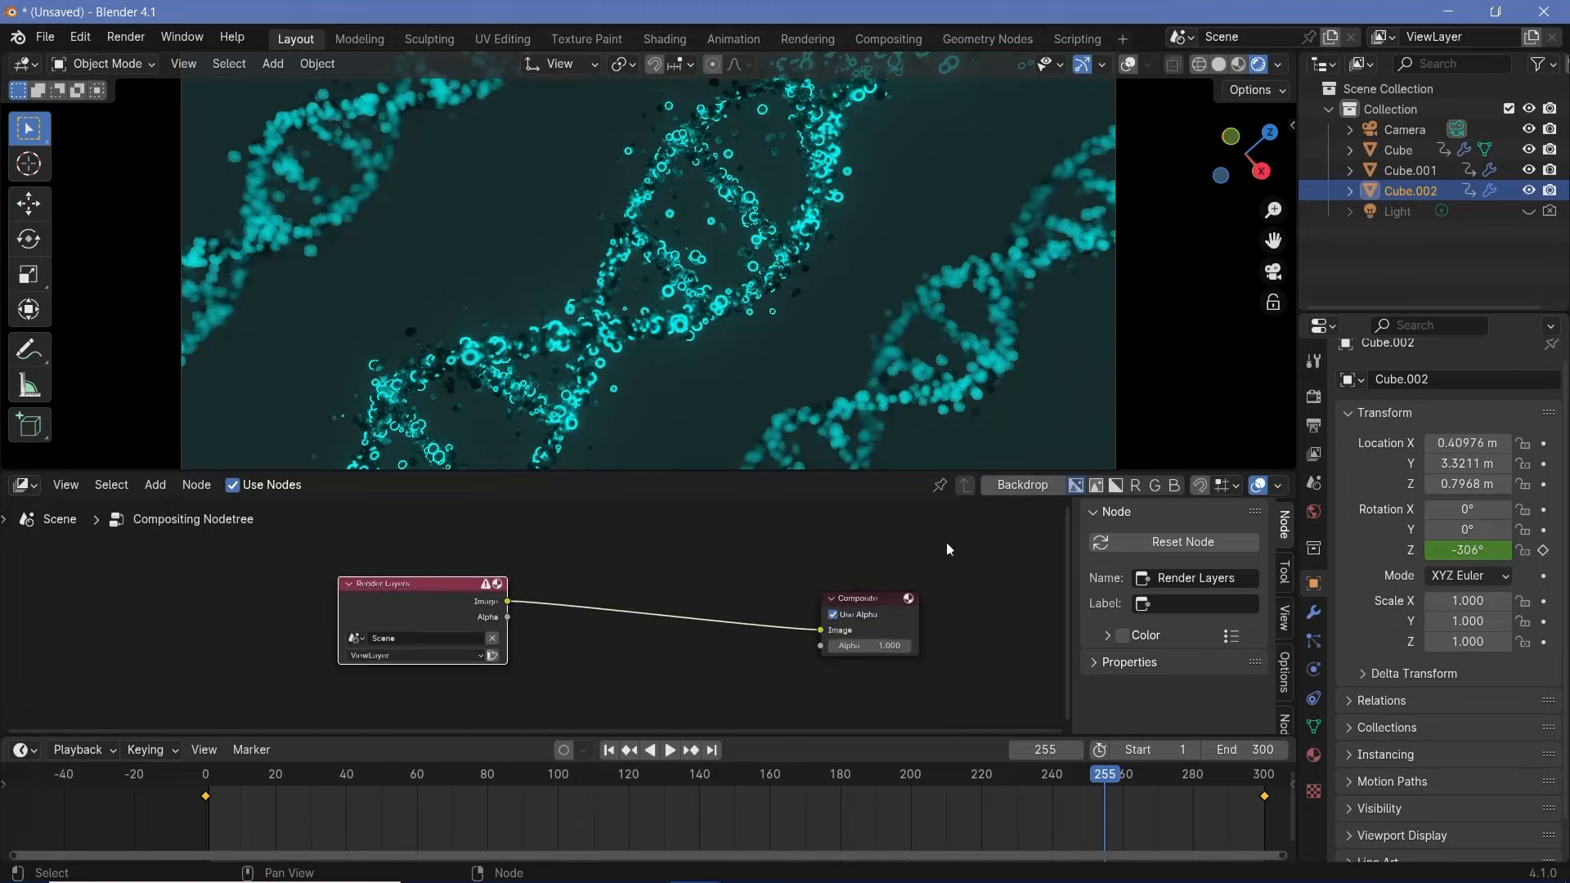
Step: Change the scene's color management View Transform to AgX
{"action": "left_click", "coordinate": [1315, 397]}
{"action": "scroll", "coordinate": [1485, 690], "scroll_direction": "down", "scroll_amount": 3}
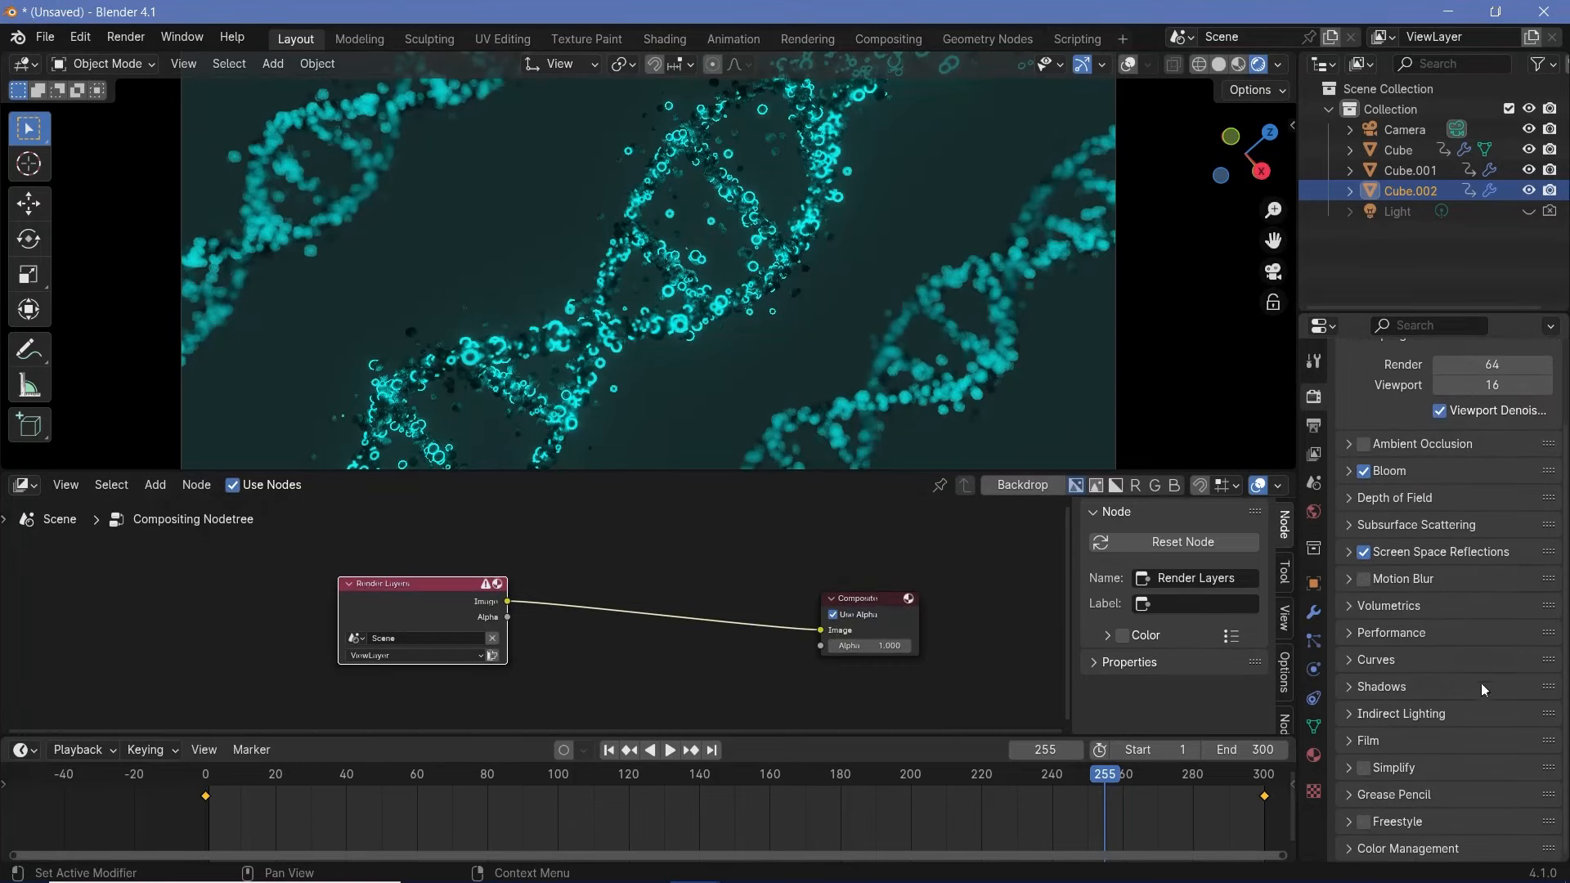
{"action": "left_click", "coordinate": [1418, 848]}
{"action": "scroll", "coordinate": [1417, 818], "scroll_direction": "down", "scroll_amount": 5}
{"action": "left_click", "coordinate": [1472, 696]}
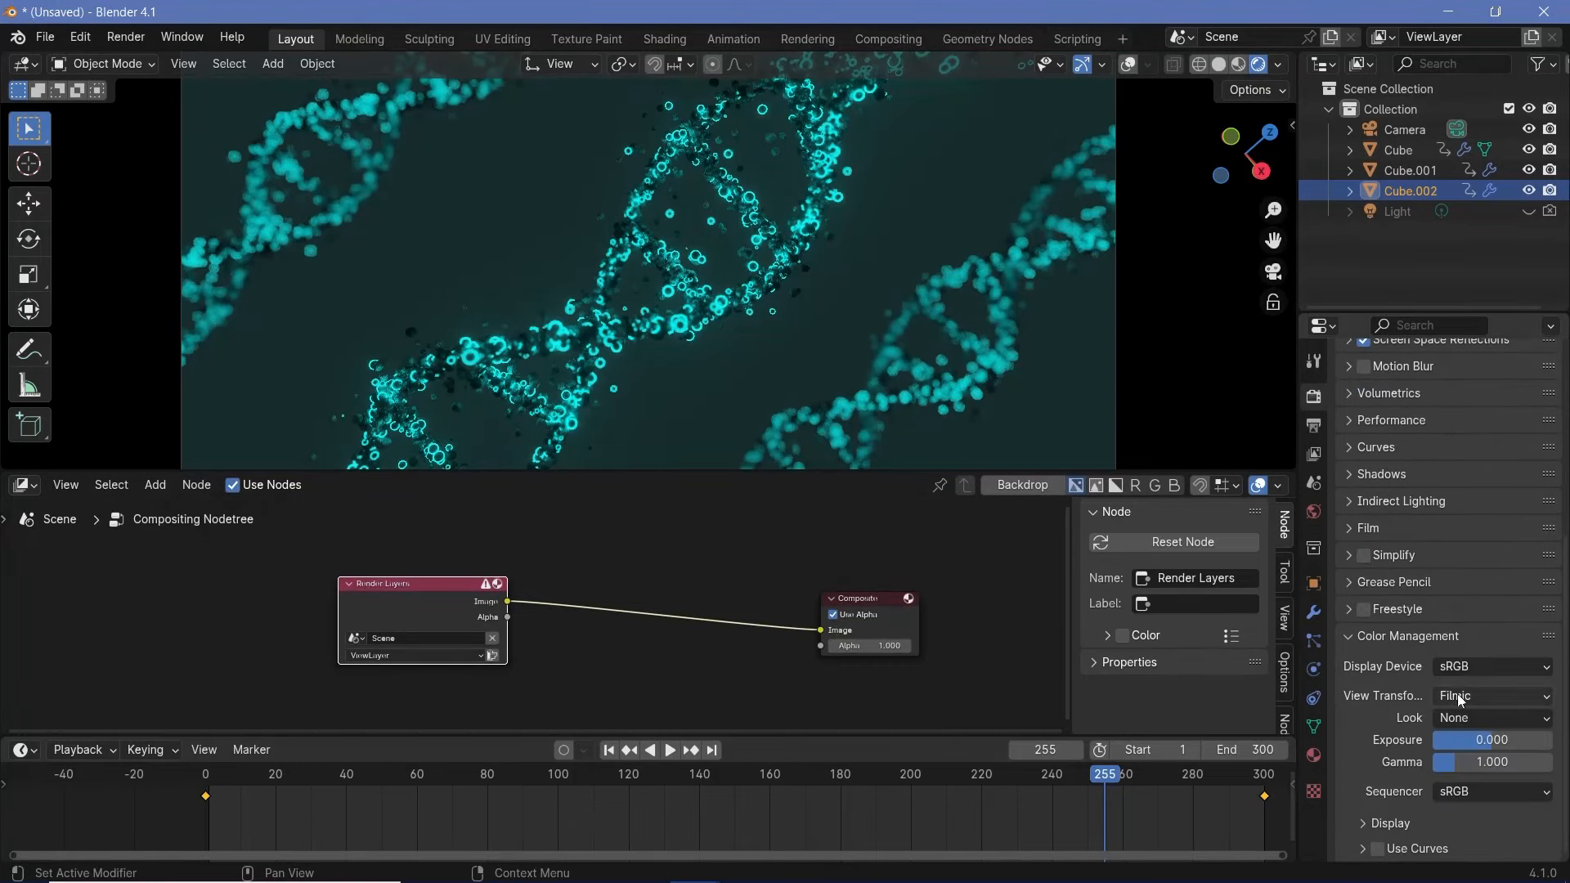
{"action": "left_click", "coordinate": [1455, 742]}
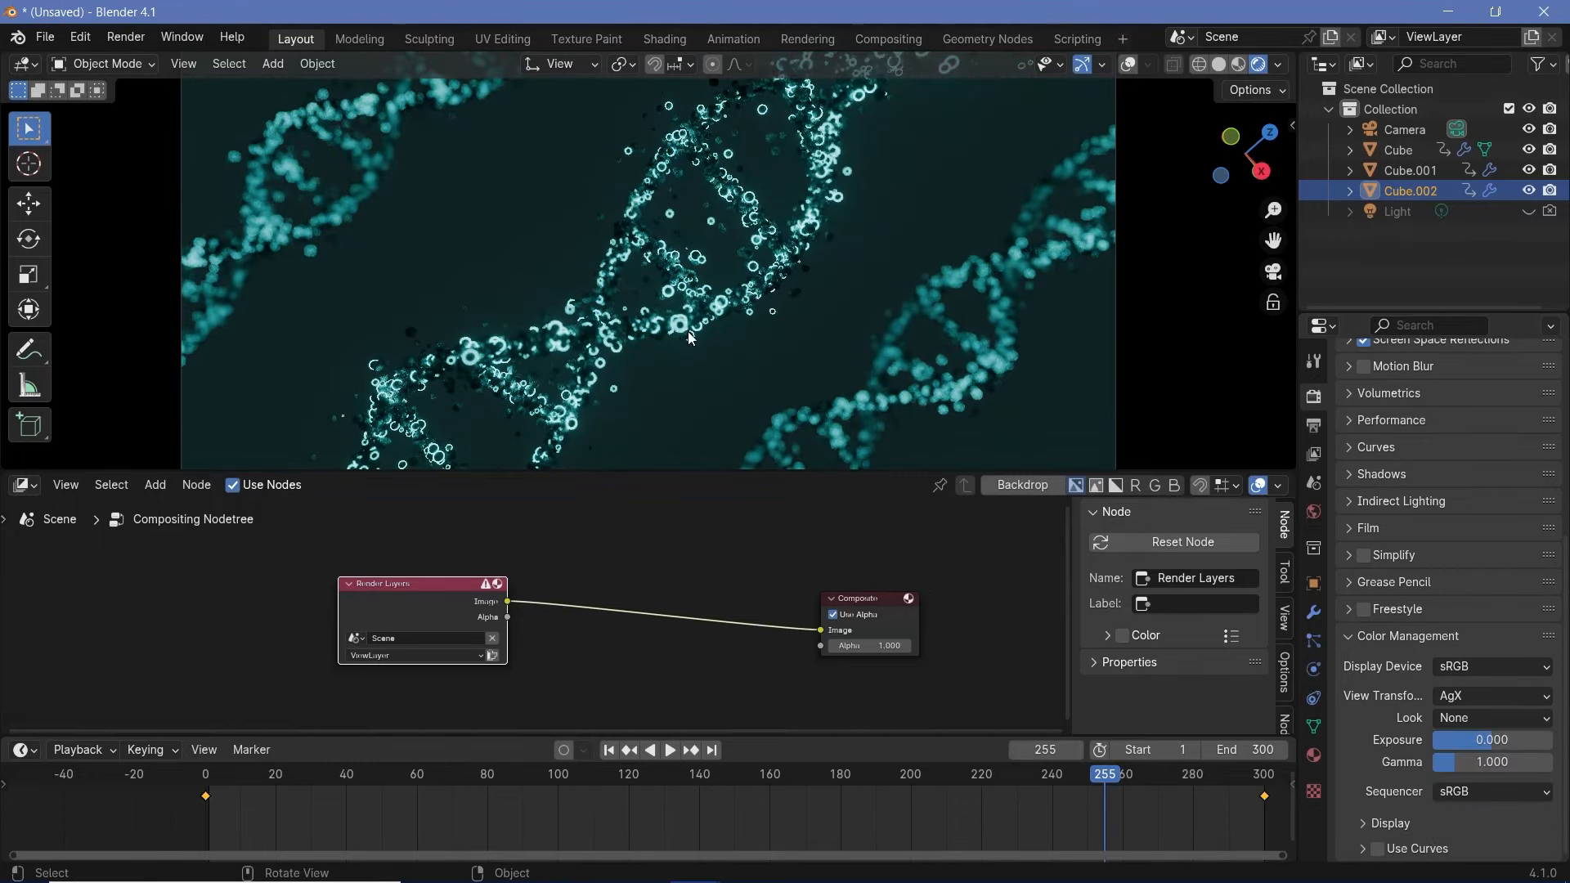
Step: Add a Glare node on the link between Render Layers and Composite
{"action": "scroll", "coordinate": [680, 327], "scroll_direction": "up", "scroll_amount": 3}
{"action": "scroll", "coordinate": [679, 327], "scroll_direction": "down", "scroll_amount": 2}
{"action": "middle_click_drag", "start_coordinate": [701, 608], "coordinate": [701, 575]}
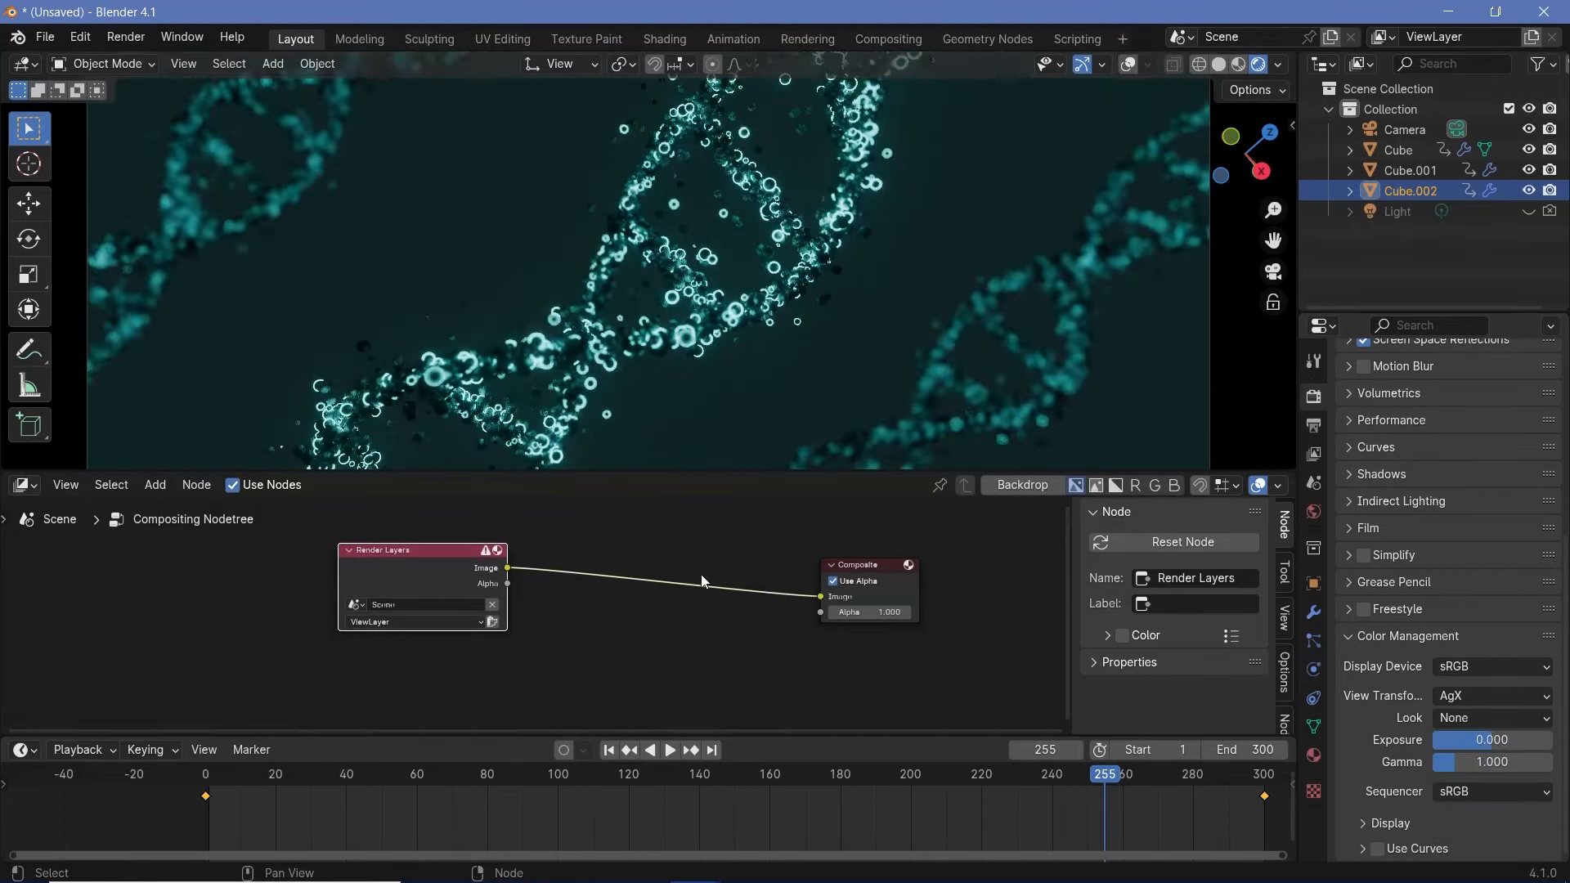
{"action": "key", "text": "shift+a"}
{"action": "type", "text": "g"}
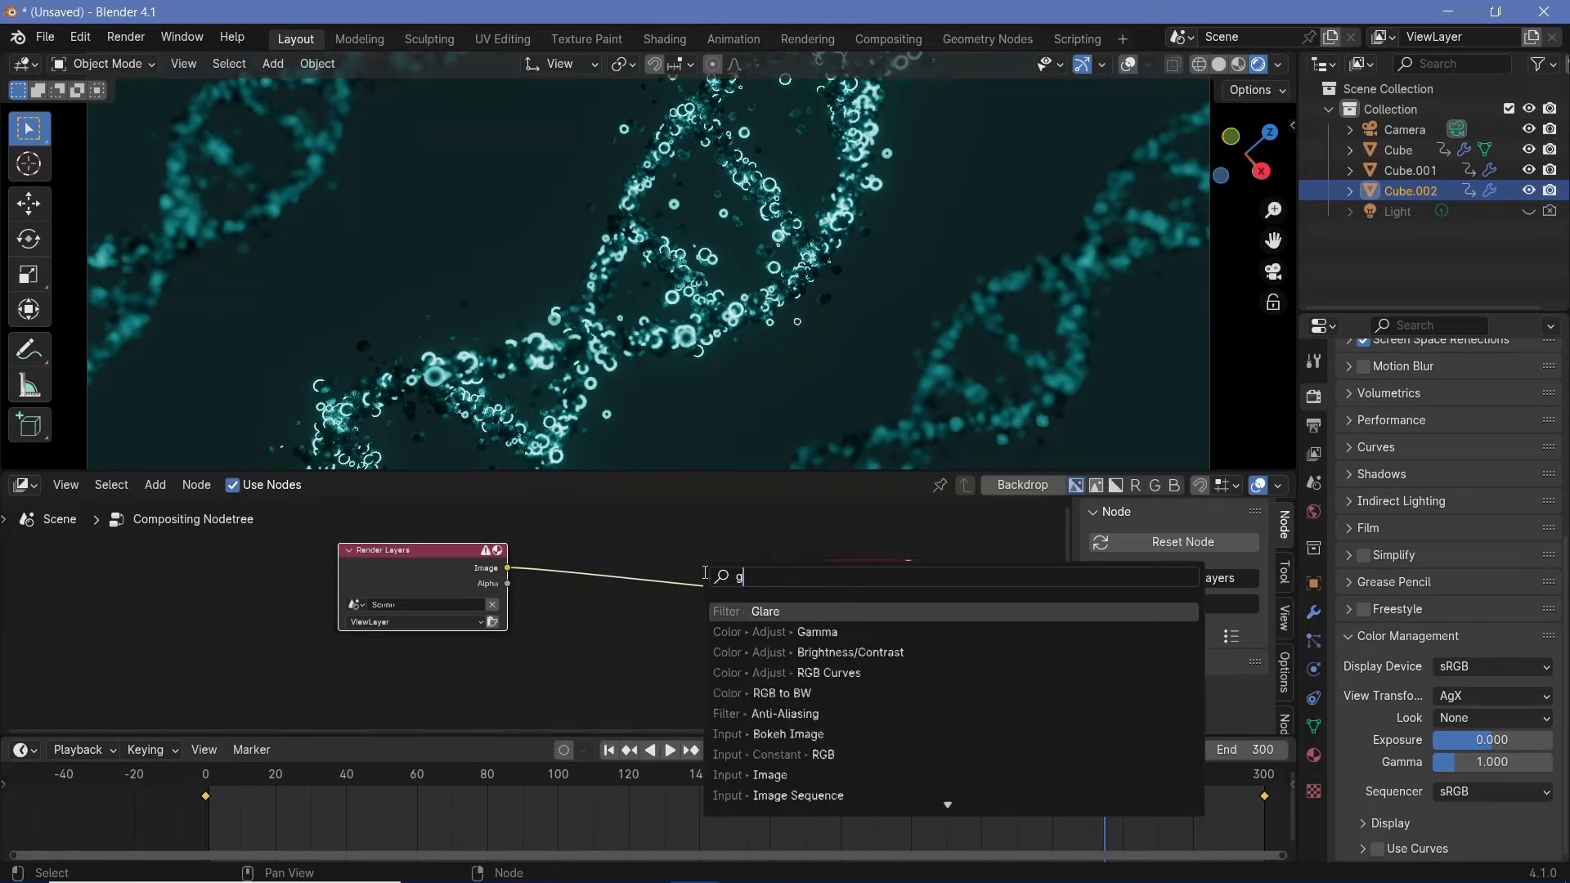
{"action": "type", "text": "lare"}
{"action": "key", "text": "Return"}
{"action": "left_click", "coordinate": [668, 590]}
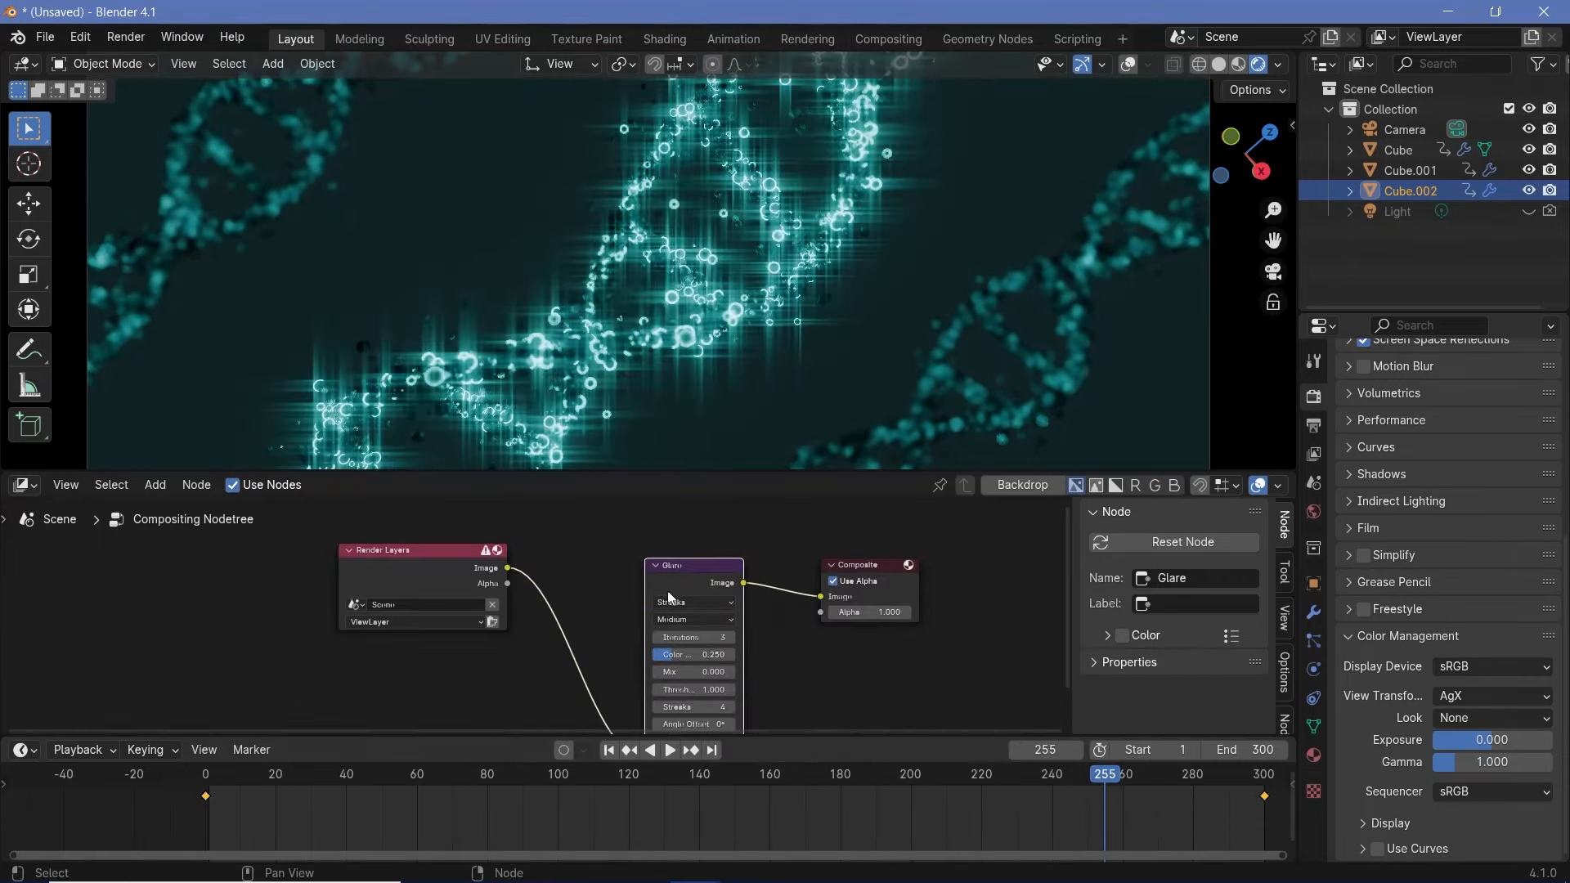
{"action": "middle_click_drag", "start_coordinate": [684, 612], "coordinate": [684, 575]}
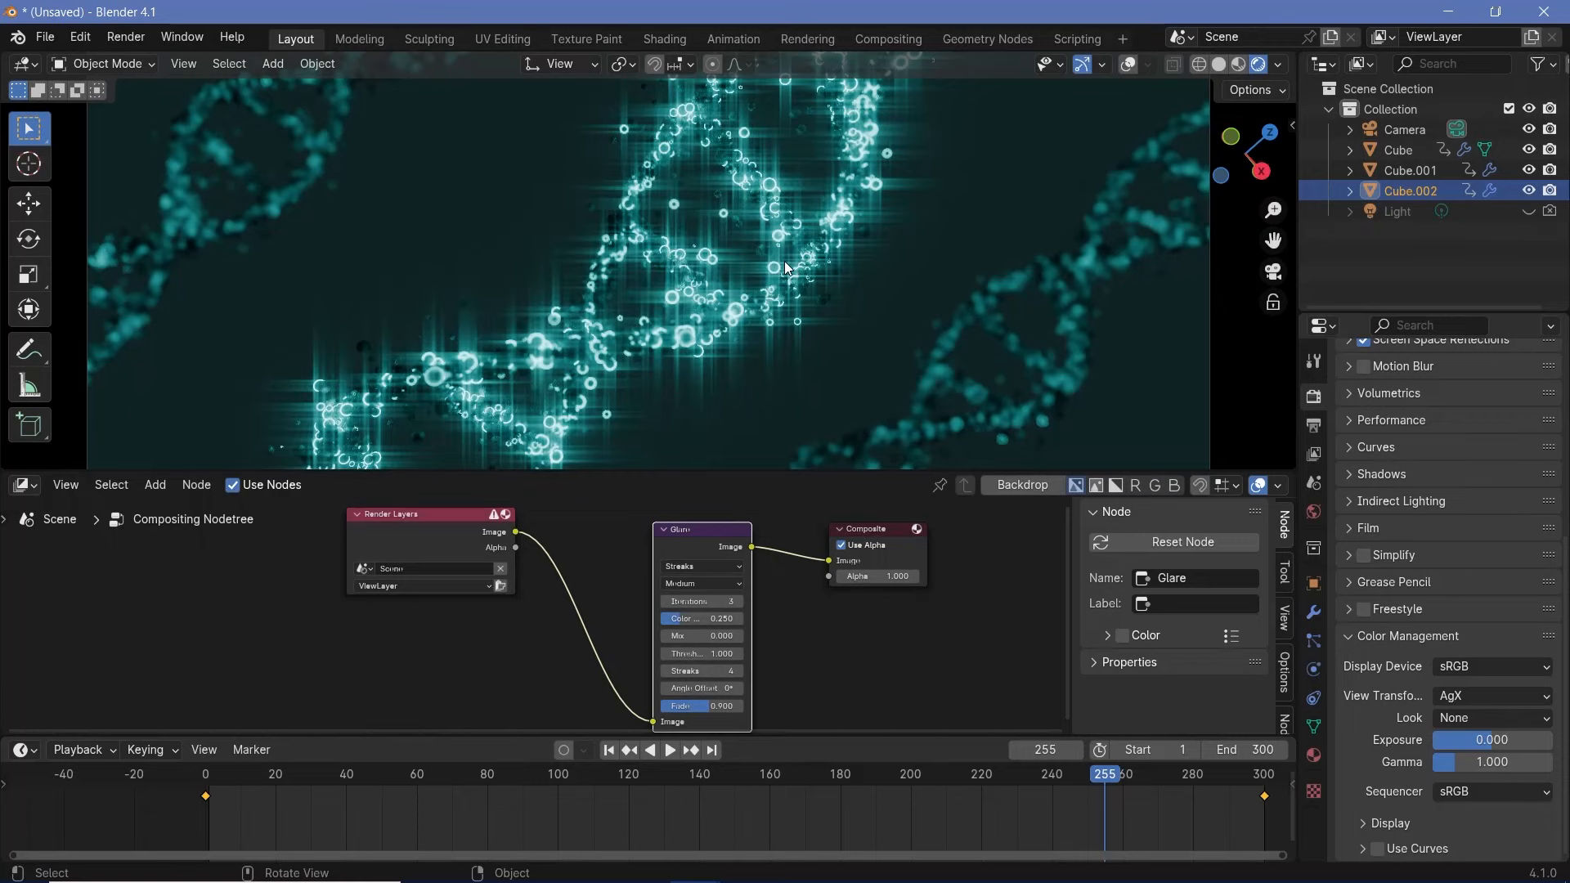
Step: Try the Glare node's Mix at -1 and at 1 to compare the streaks' effect
{"action": "scroll", "coordinate": [705, 622], "scroll_direction": "up", "scroll_amount": 3}
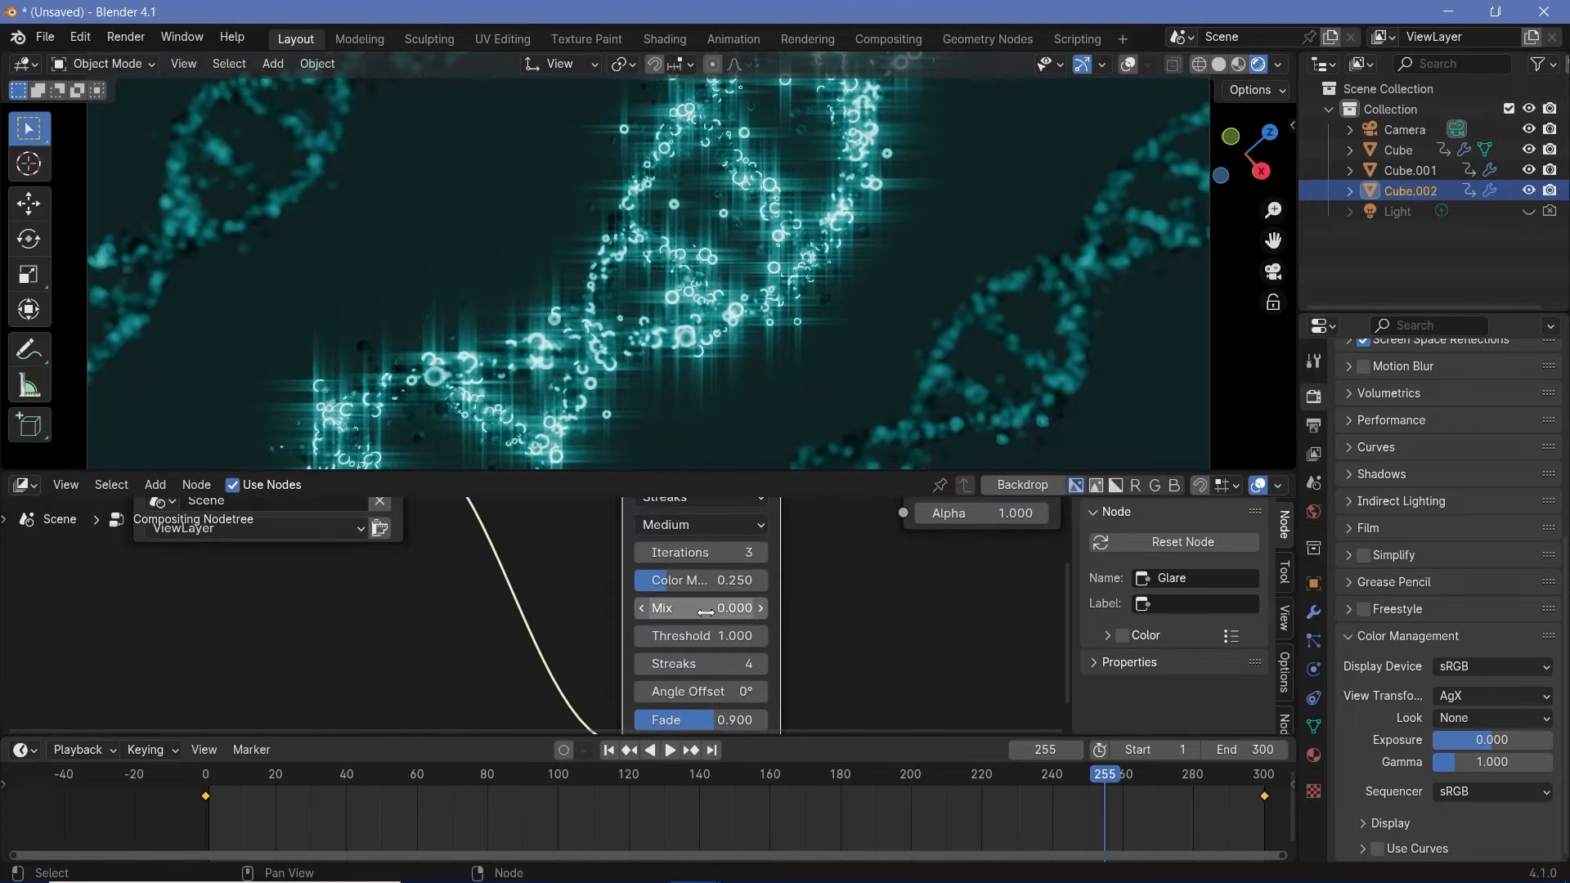
{"action": "left_click", "coordinate": [714, 607]}
{"action": "type", "text": "-1"}
{"action": "key", "text": "Return"}
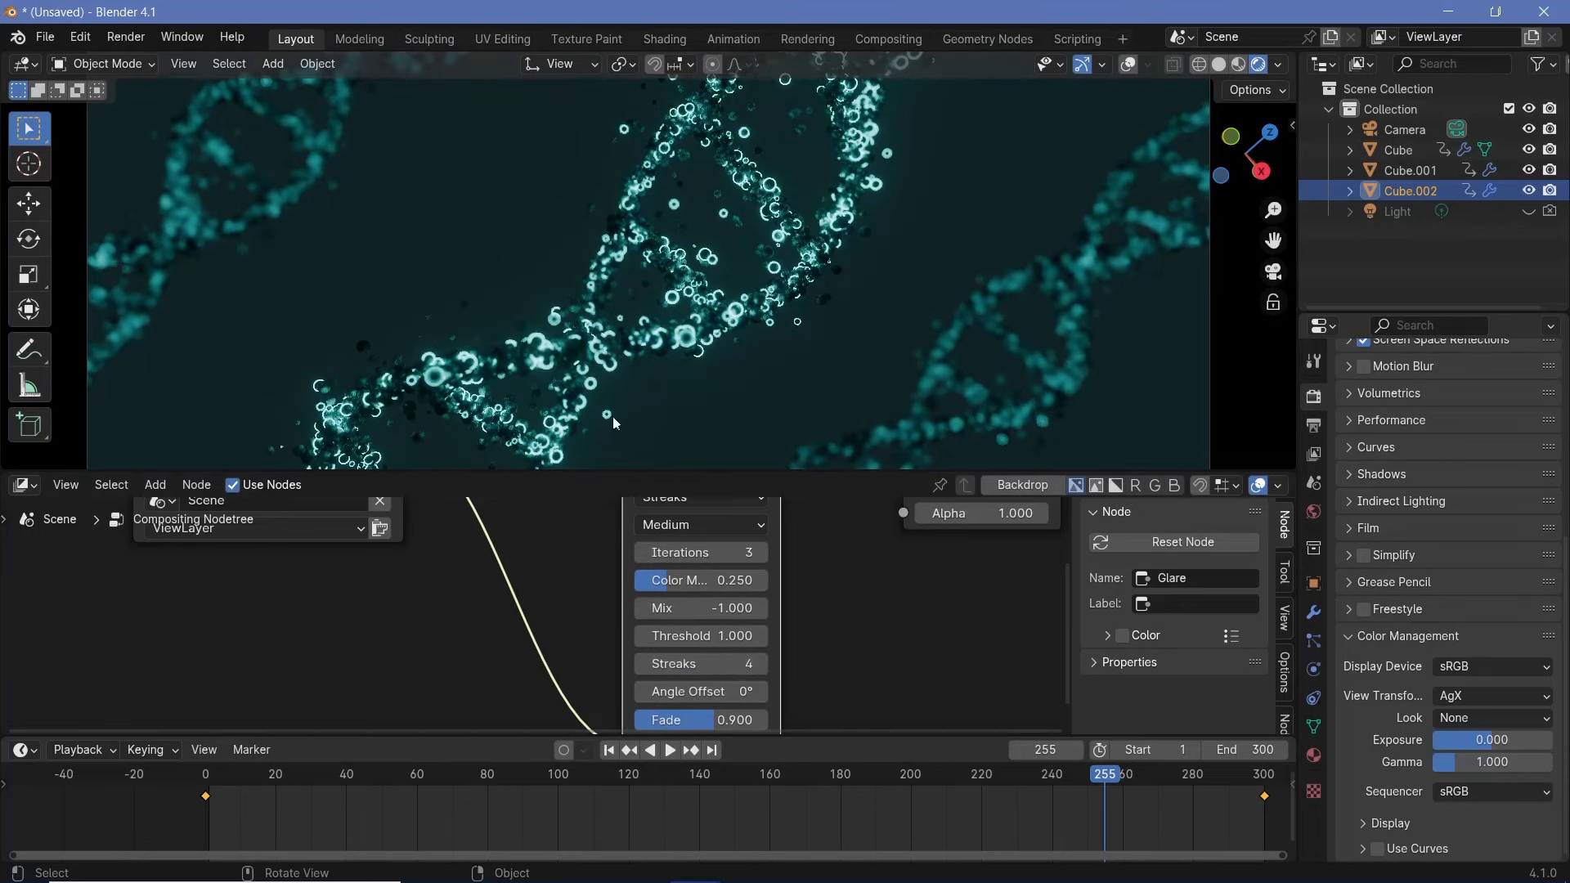
{"action": "left_click", "coordinate": [701, 607]}
{"action": "type", "text": "1"}
{"action": "key", "text": "Return"}
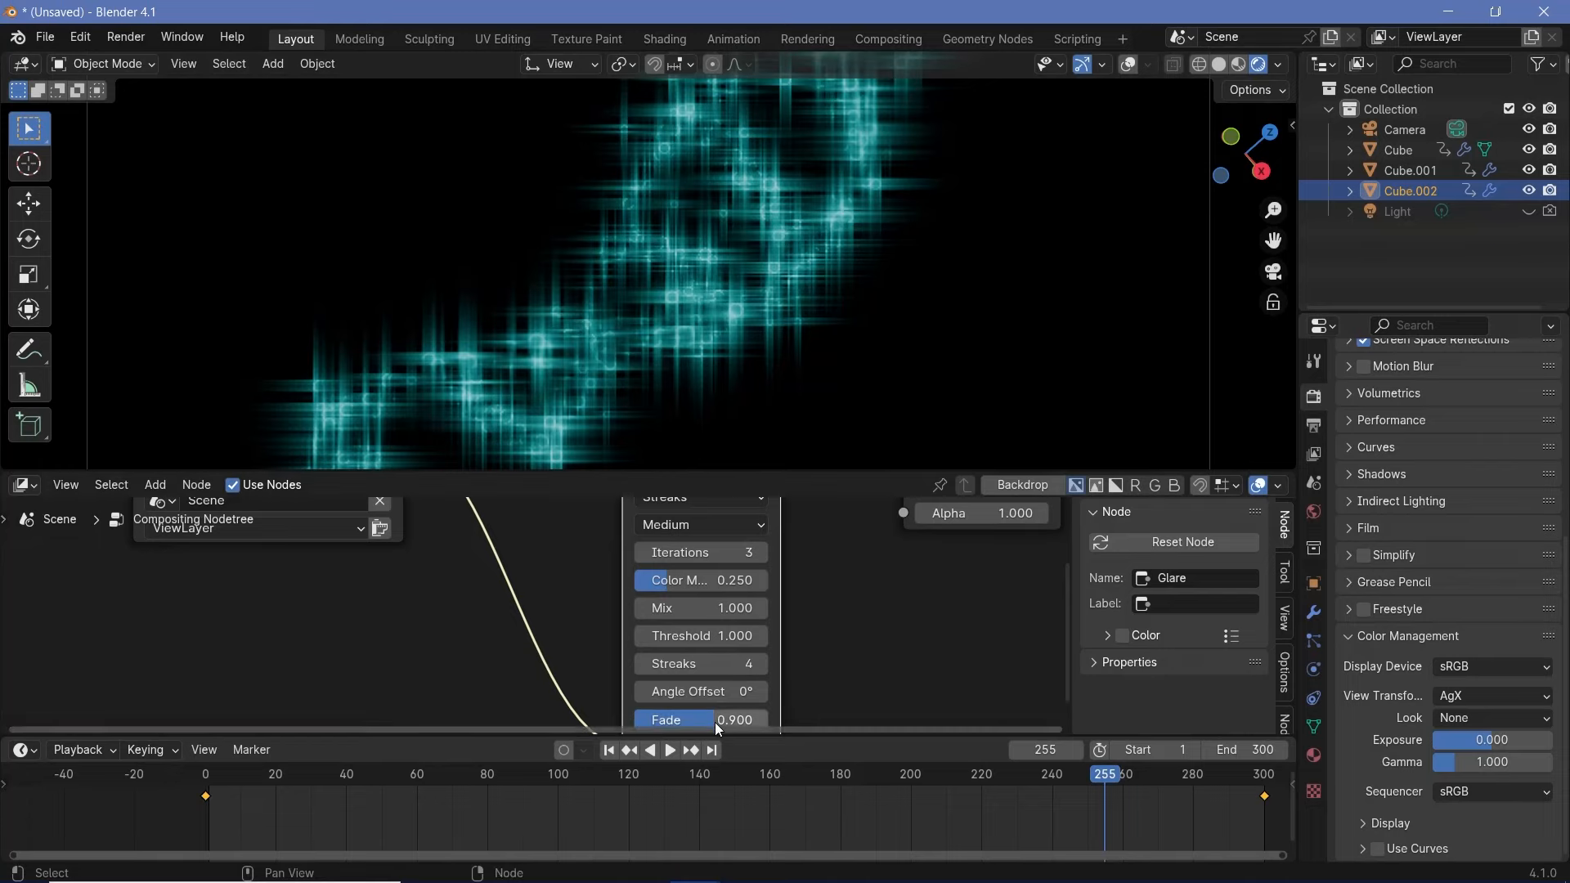
Step: Set the Glare node's Mix to -0.8
{"action": "mouse_move", "coordinate": [798, 613]}
{"action": "left_mouse_down"}
{"action": "mouse_move", "coordinate": [634, 614]}
{"action": "mouse_move", "coordinate": [781, 614]}
{"action": "left_mouse_up"}
{"action": "left_click", "coordinate": [715, 619]}
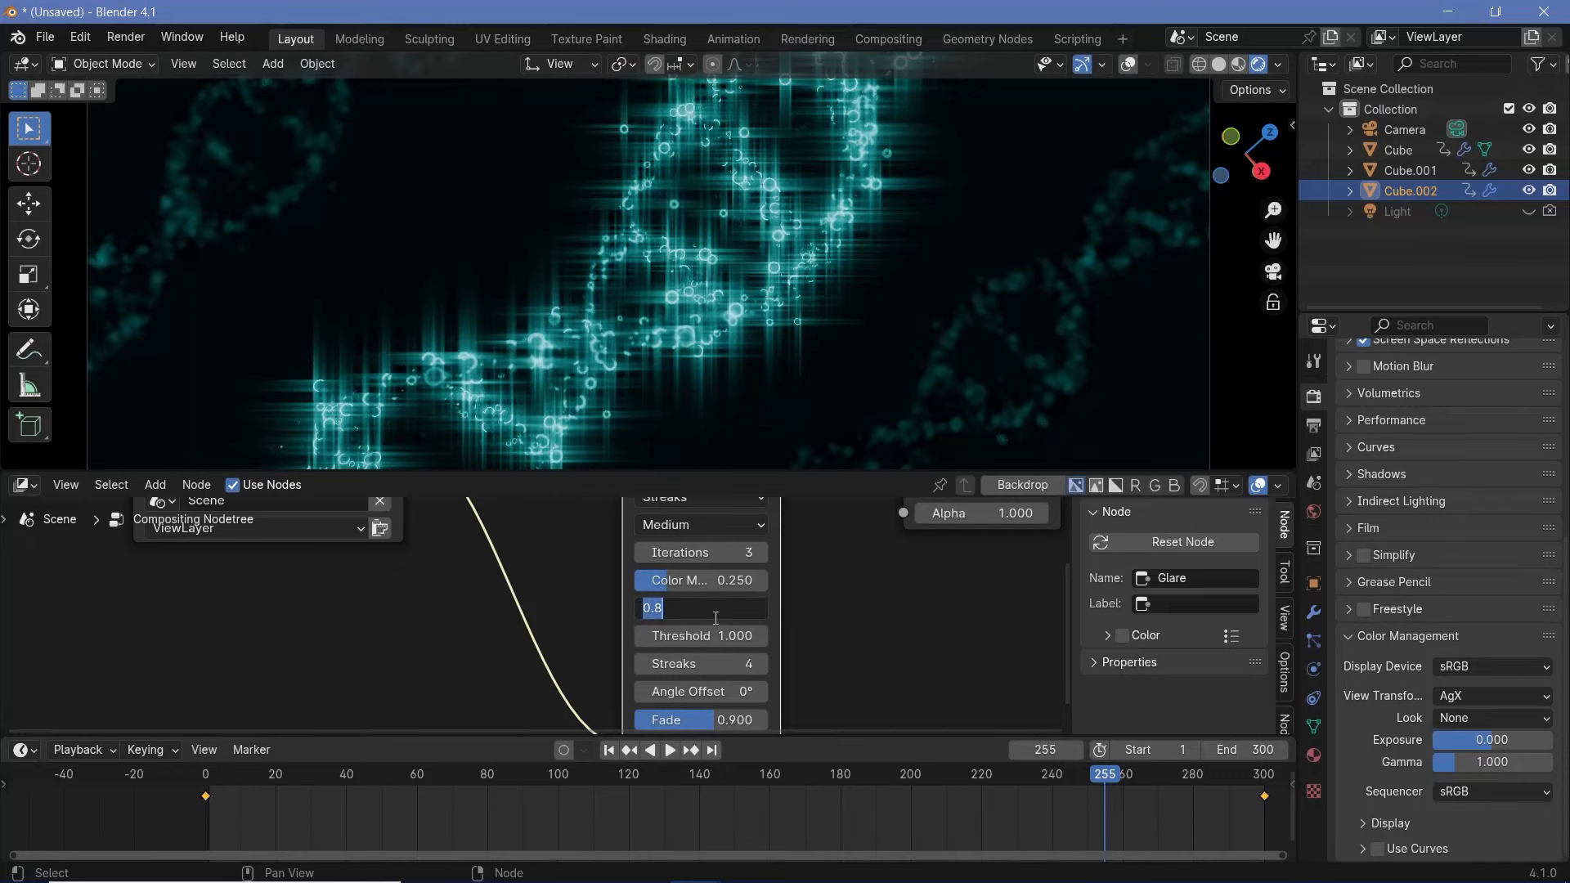
{"action": "type", "text": "-0.8"}
{"action": "key", "text": "Return"}
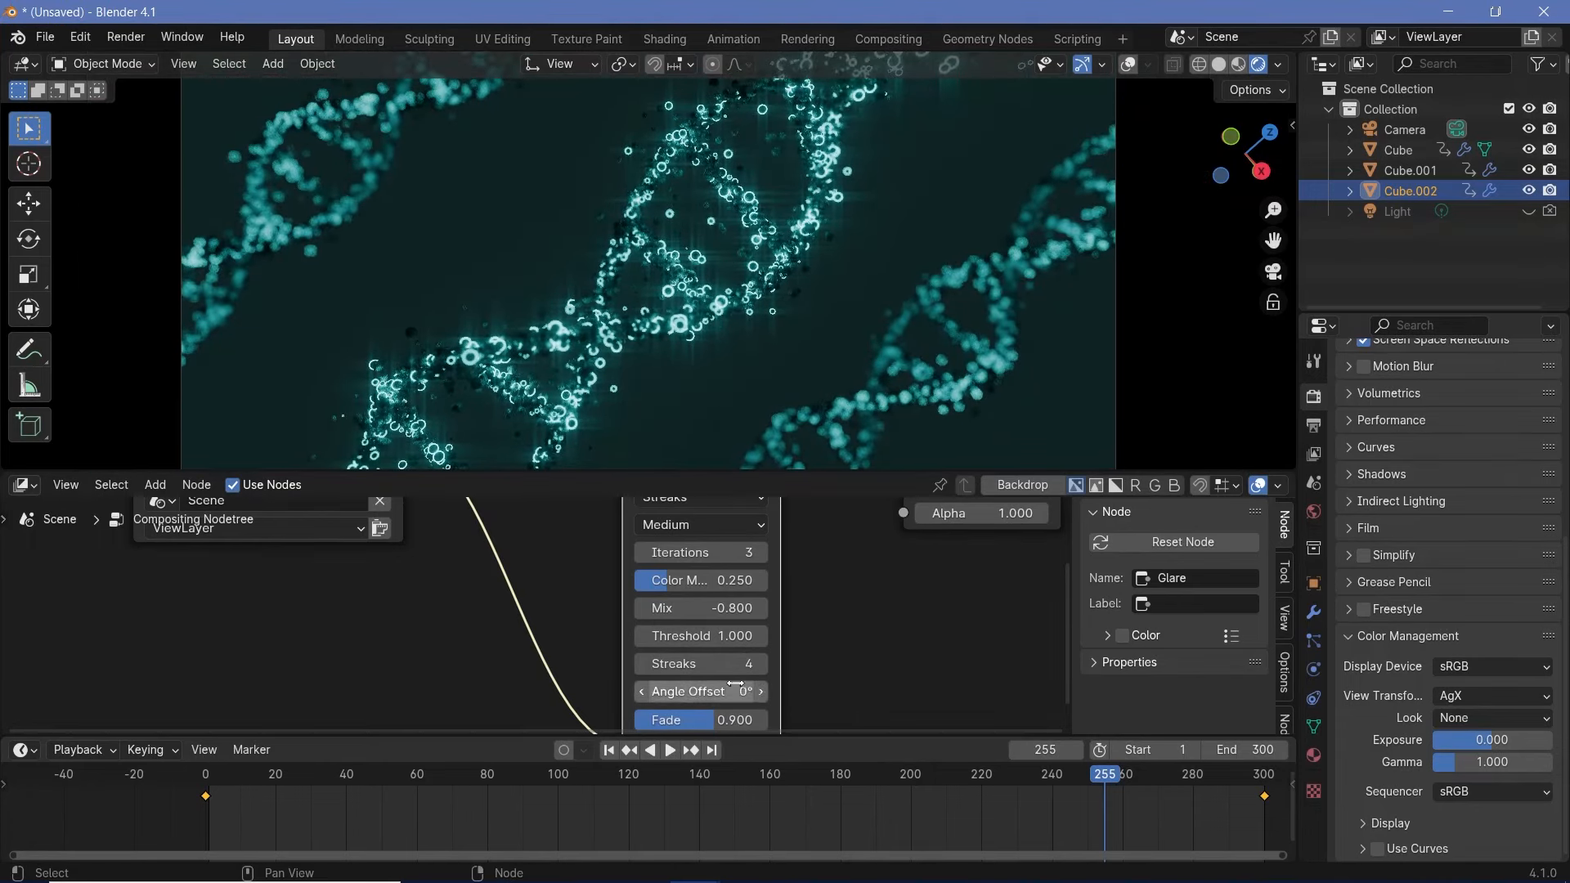
Step: Try the Glare node's Threshold at 0 and 3.8, settle on 3, and check the streaks up close
{"action": "left_click_drag", "start_coordinate": [704, 636], "coordinate": [625, 636]}
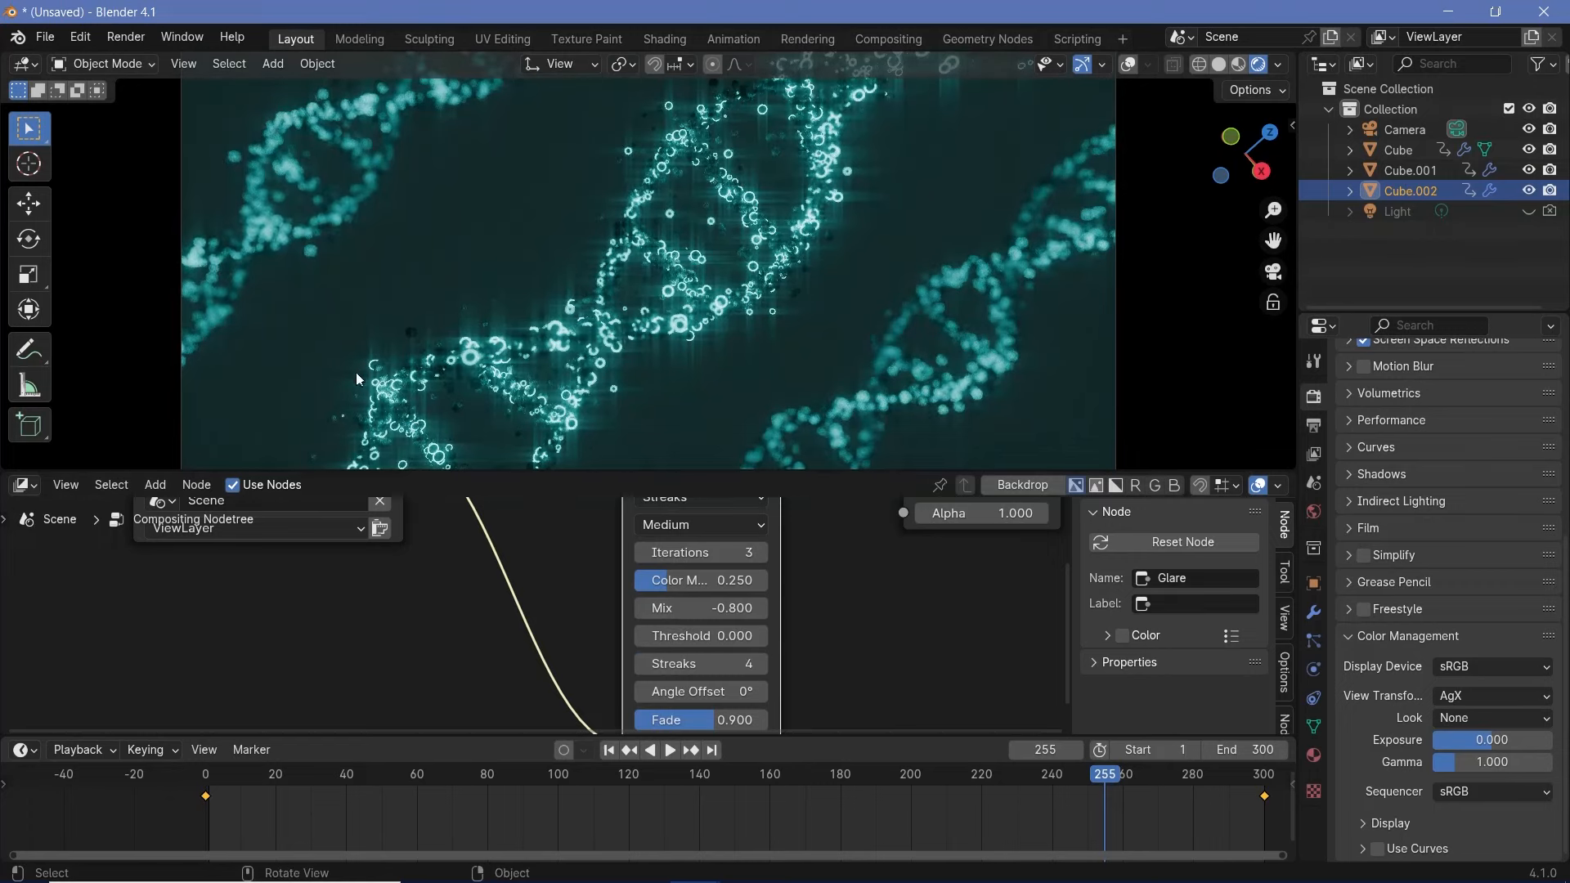
{"action": "left_click_drag", "start_coordinate": [700, 637], "coordinate": [739, 636]}
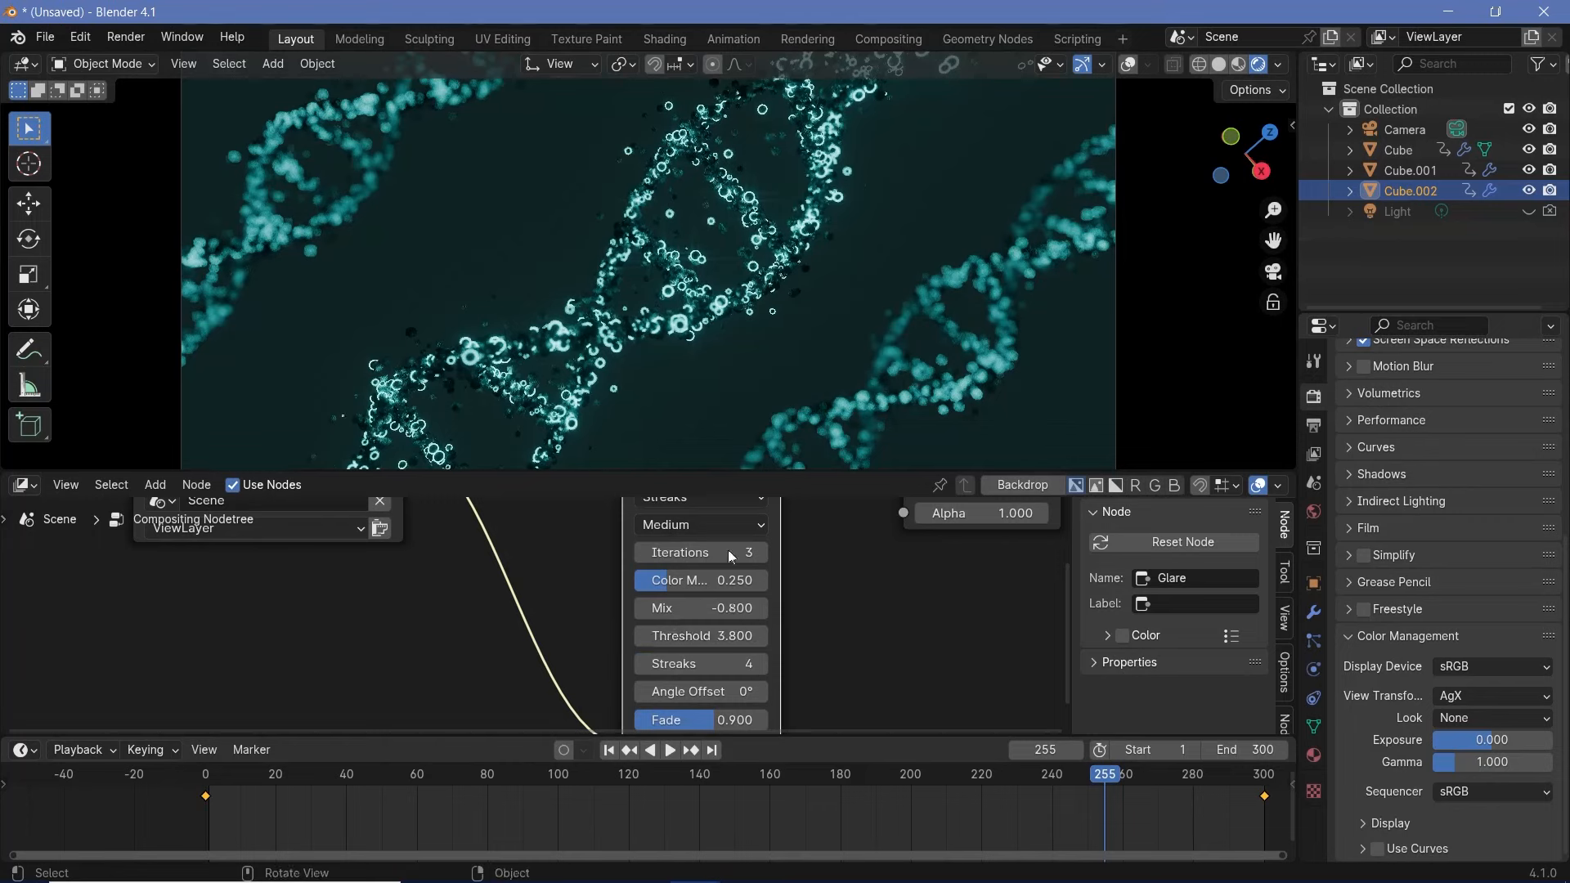
{"action": "left_click_drag", "start_coordinate": [721, 638], "coordinate": [694, 635]}
{"action": "scroll", "coordinate": [724, 234], "scroll_direction": "up", "scroll_amount": 4}
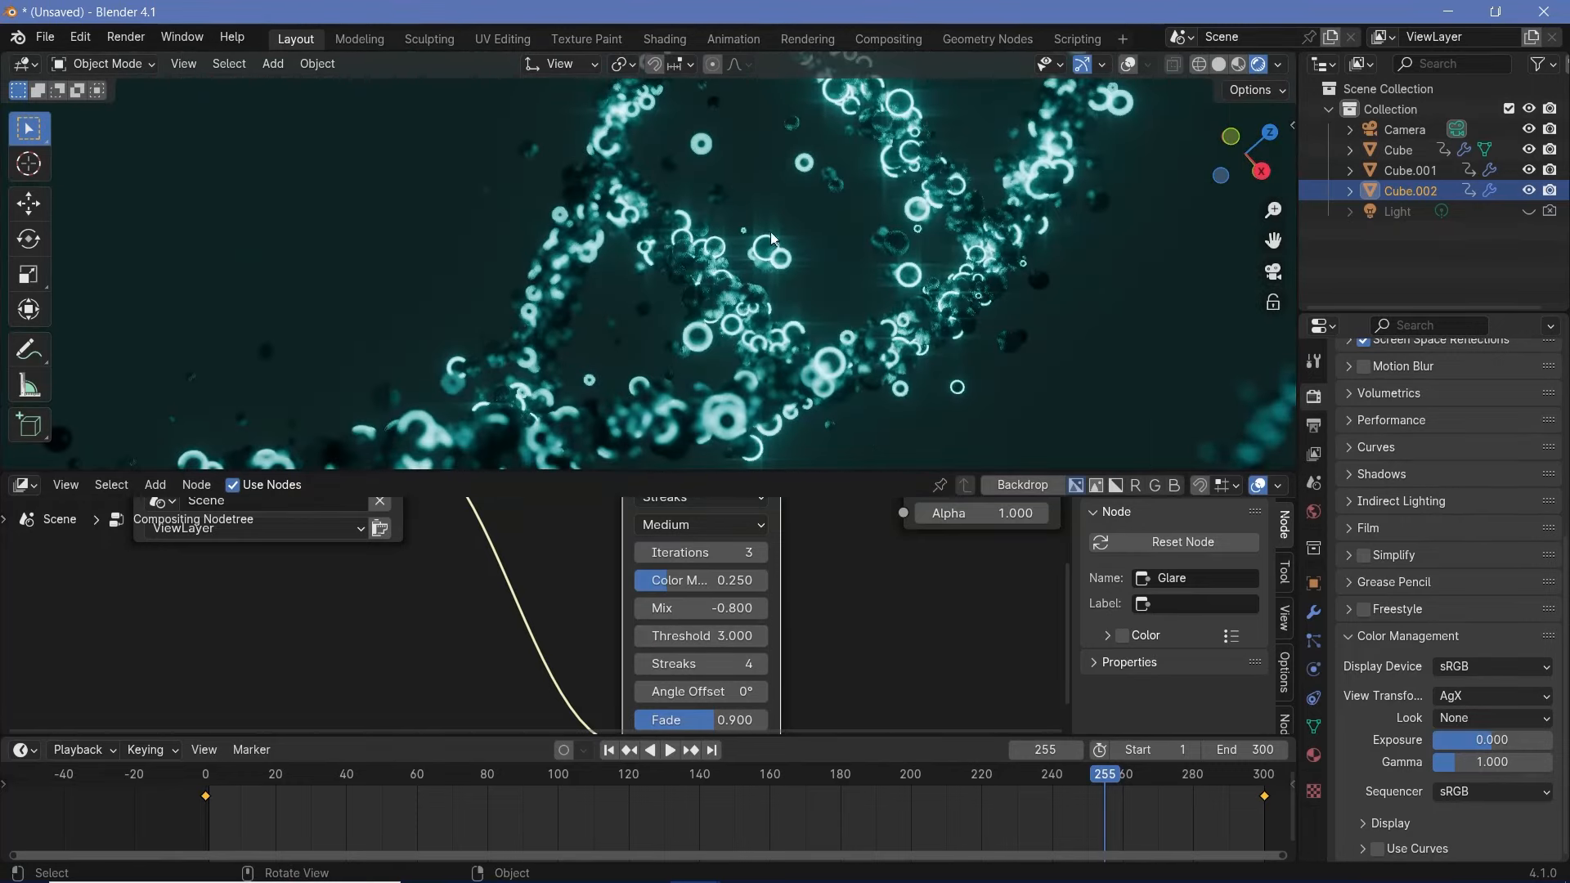
{"action": "scroll", "coordinate": [726, 371], "scroll_direction": "down", "scroll_amount": 4}
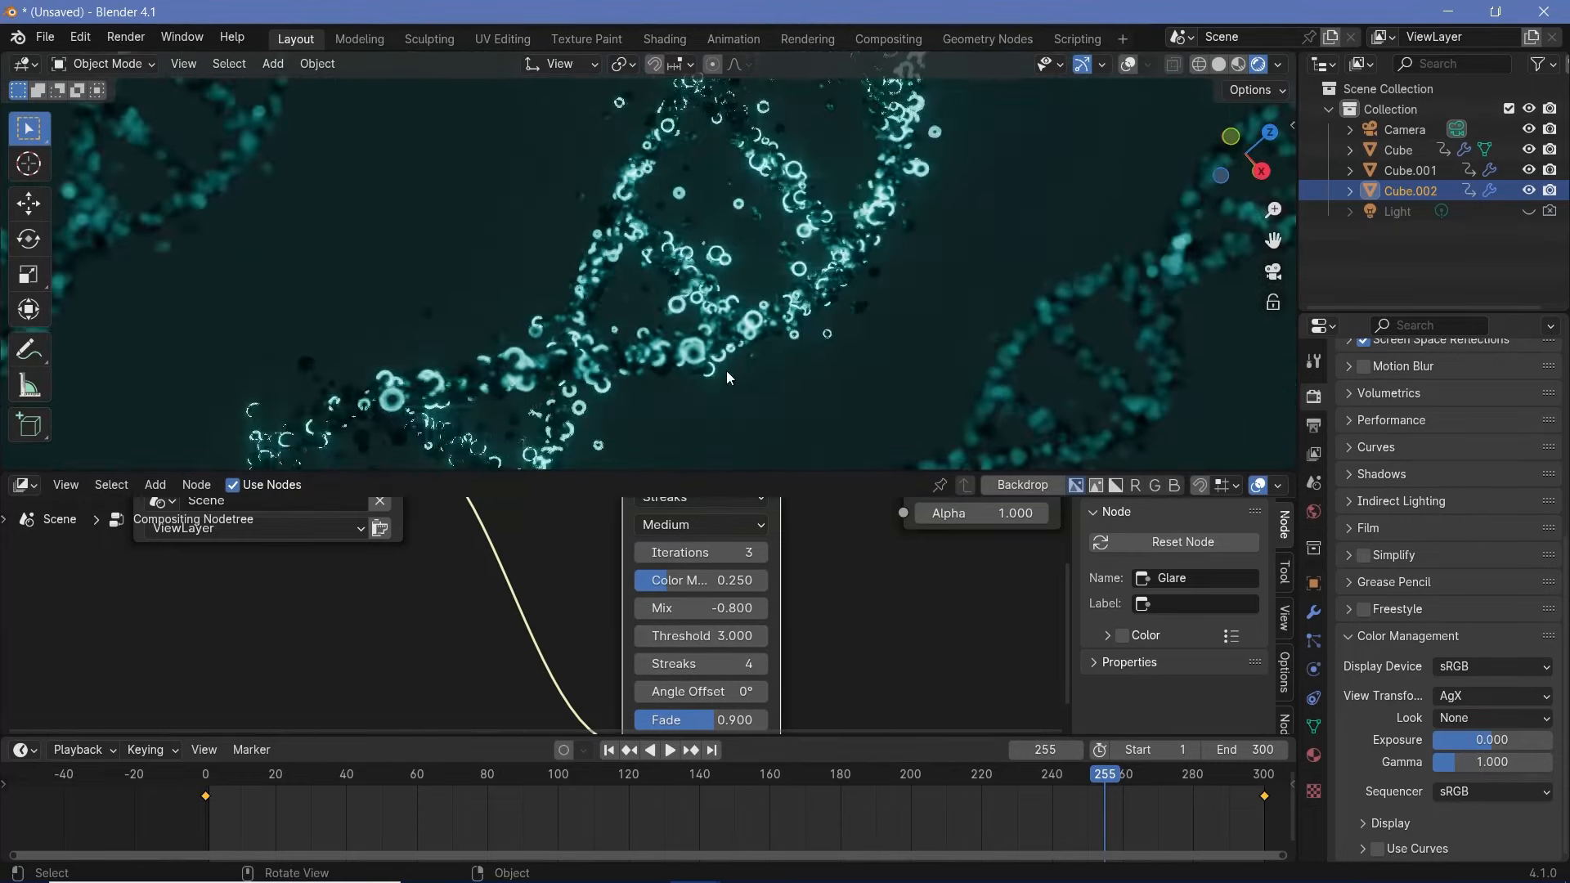
Step: Set the Glare node's Fade to 0.98
{"action": "middle_click_drag", "start_coordinate": [798, 677], "coordinate": [808, 612]}
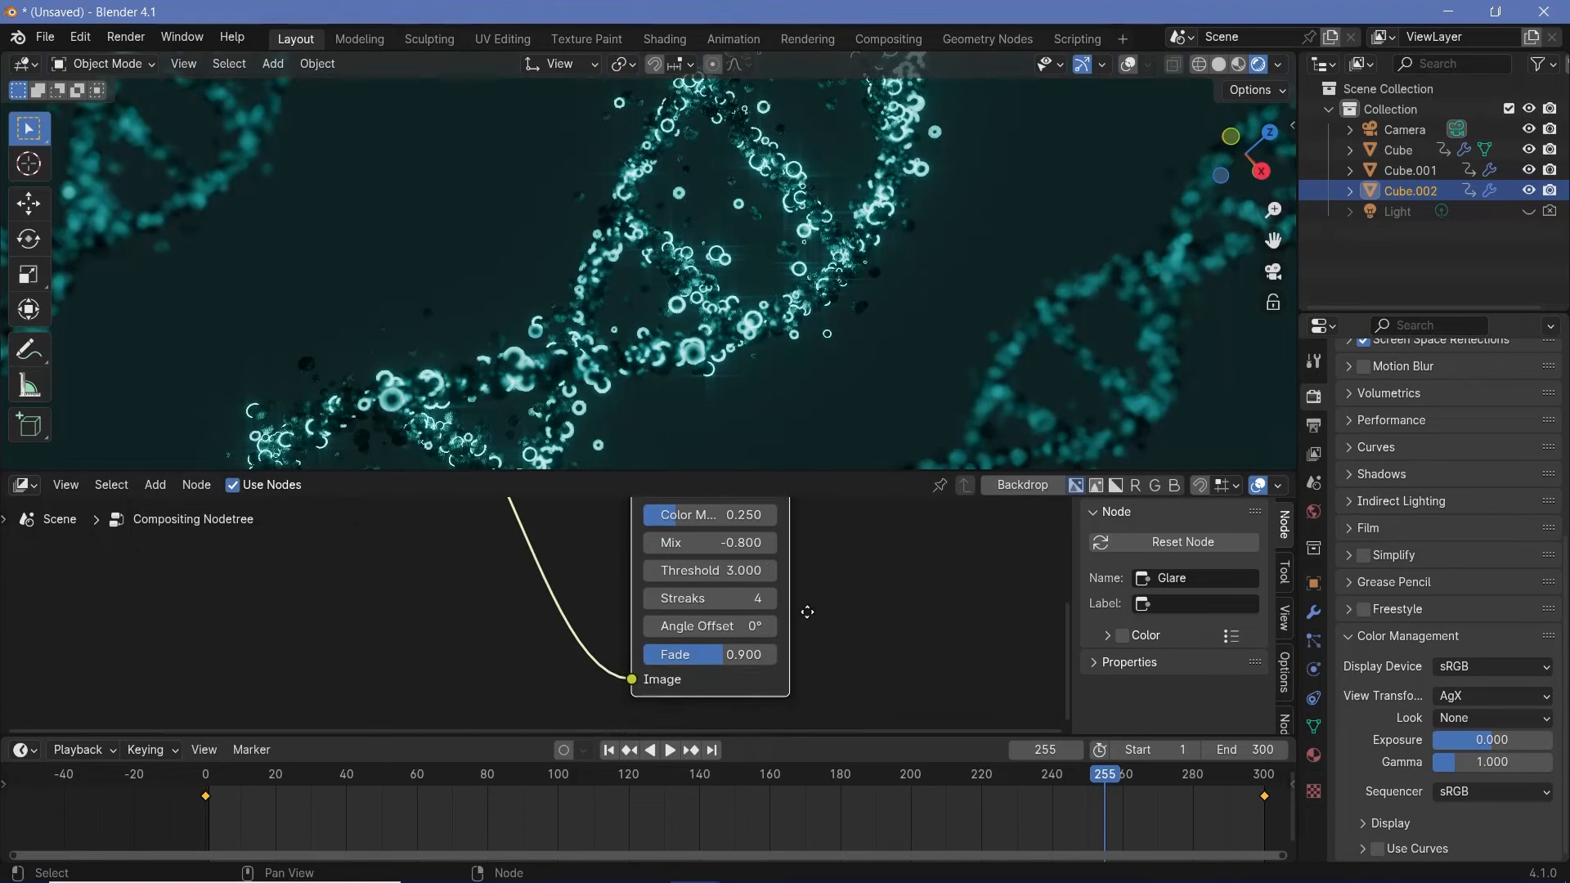
{"action": "left_click", "coordinate": [739, 654]}
{"action": "type", "text": "0.99"}
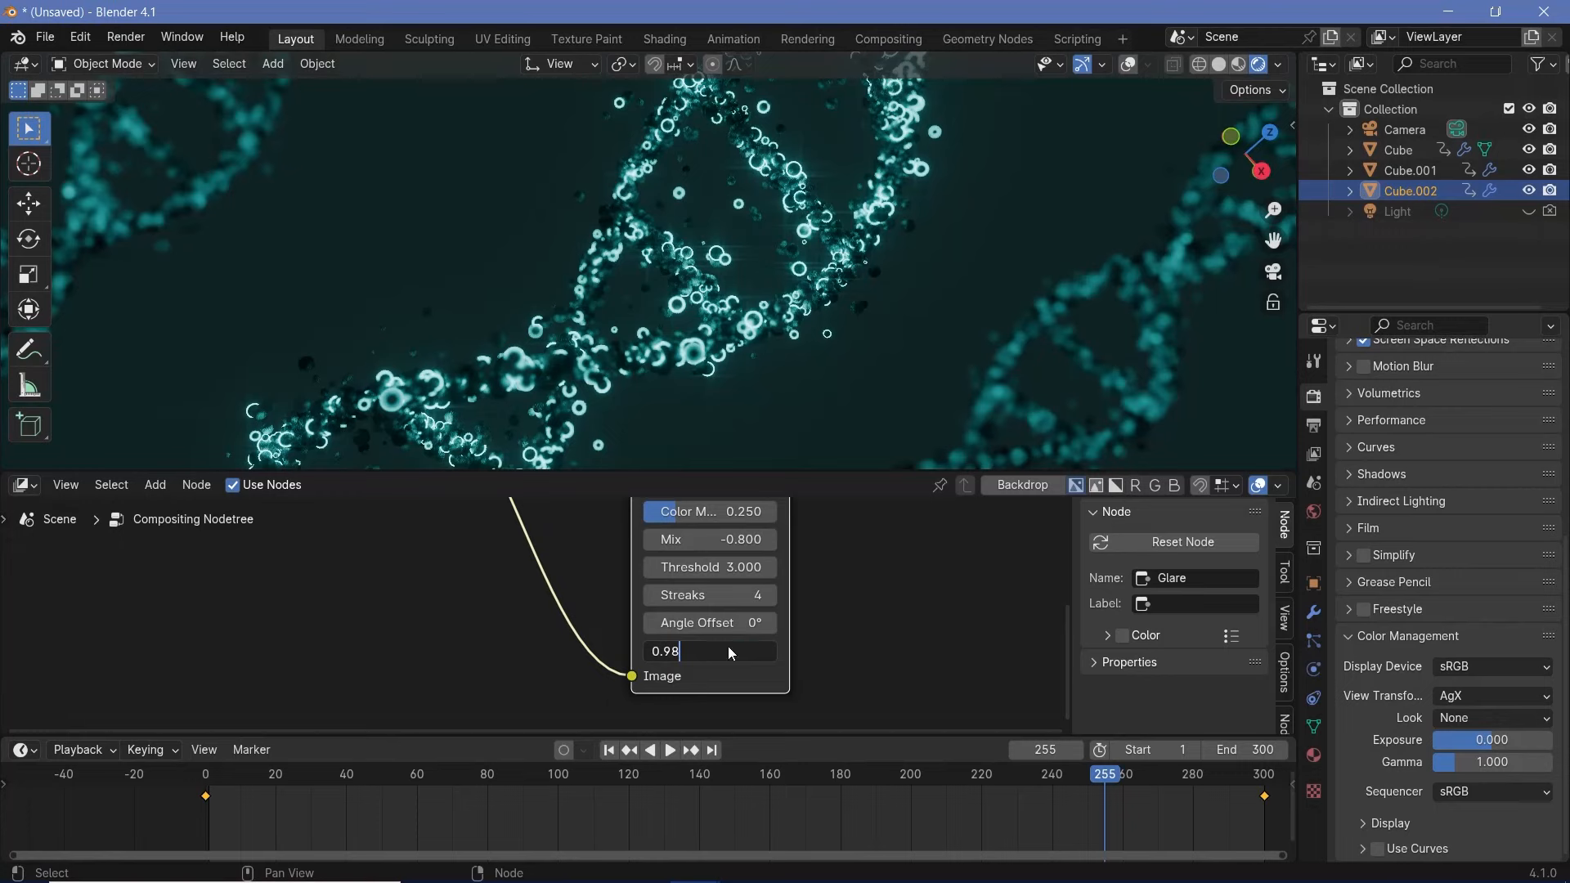
{"action": "key", "text": "Return"}
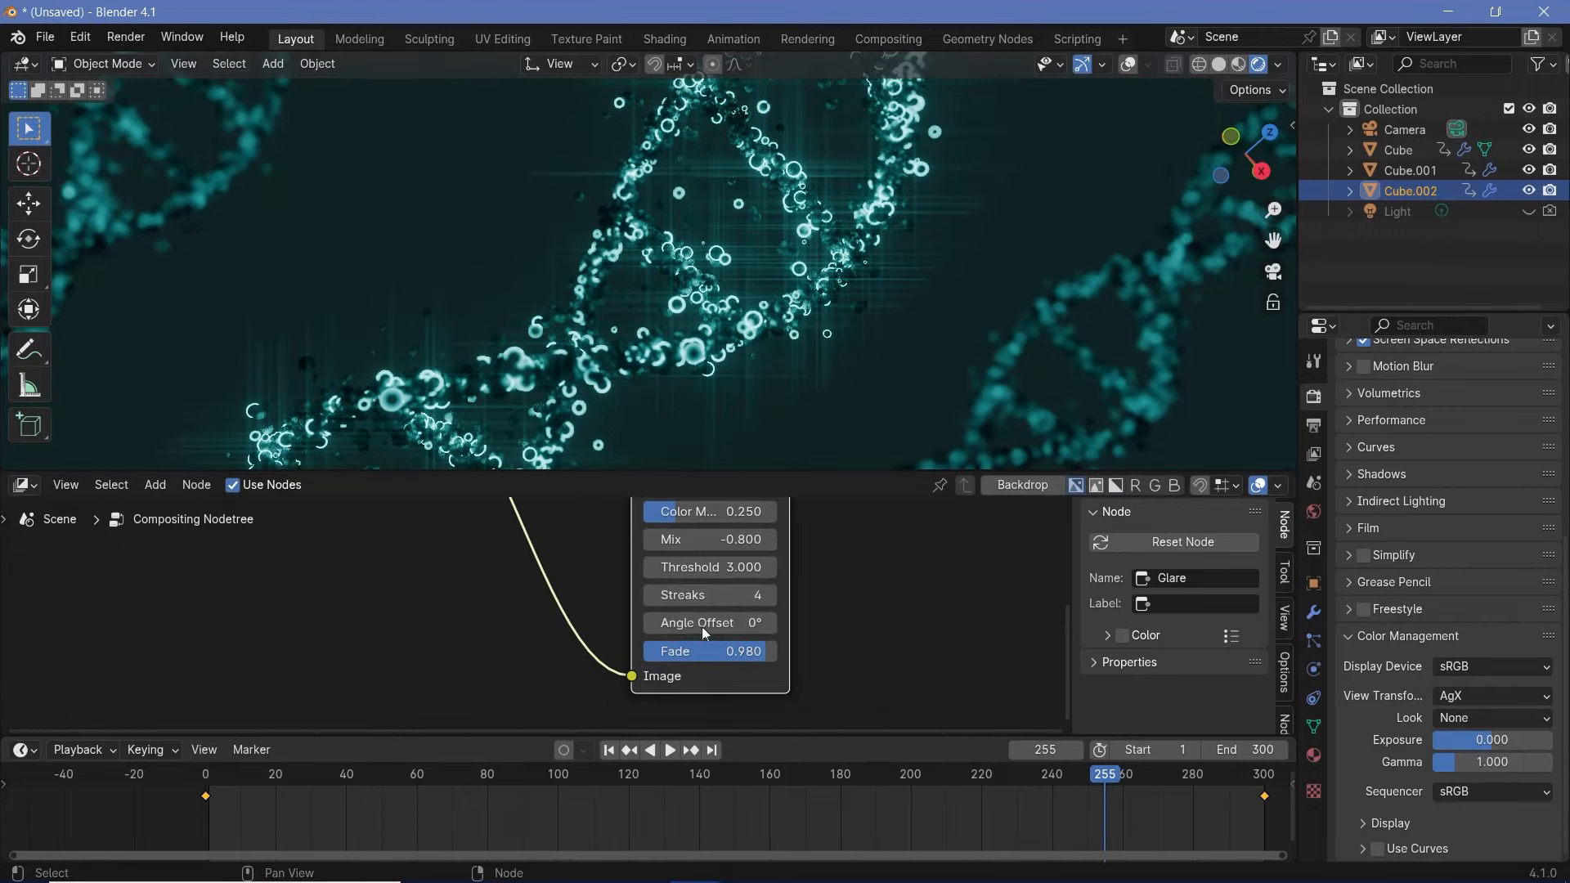
Step: Reduce the Glare node's Streaks to 3 and enlarge the 3D viewport to check the whole camera frame
{"action": "middle_click_drag", "start_coordinate": [702, 626], "coordinate": [703, 653]}
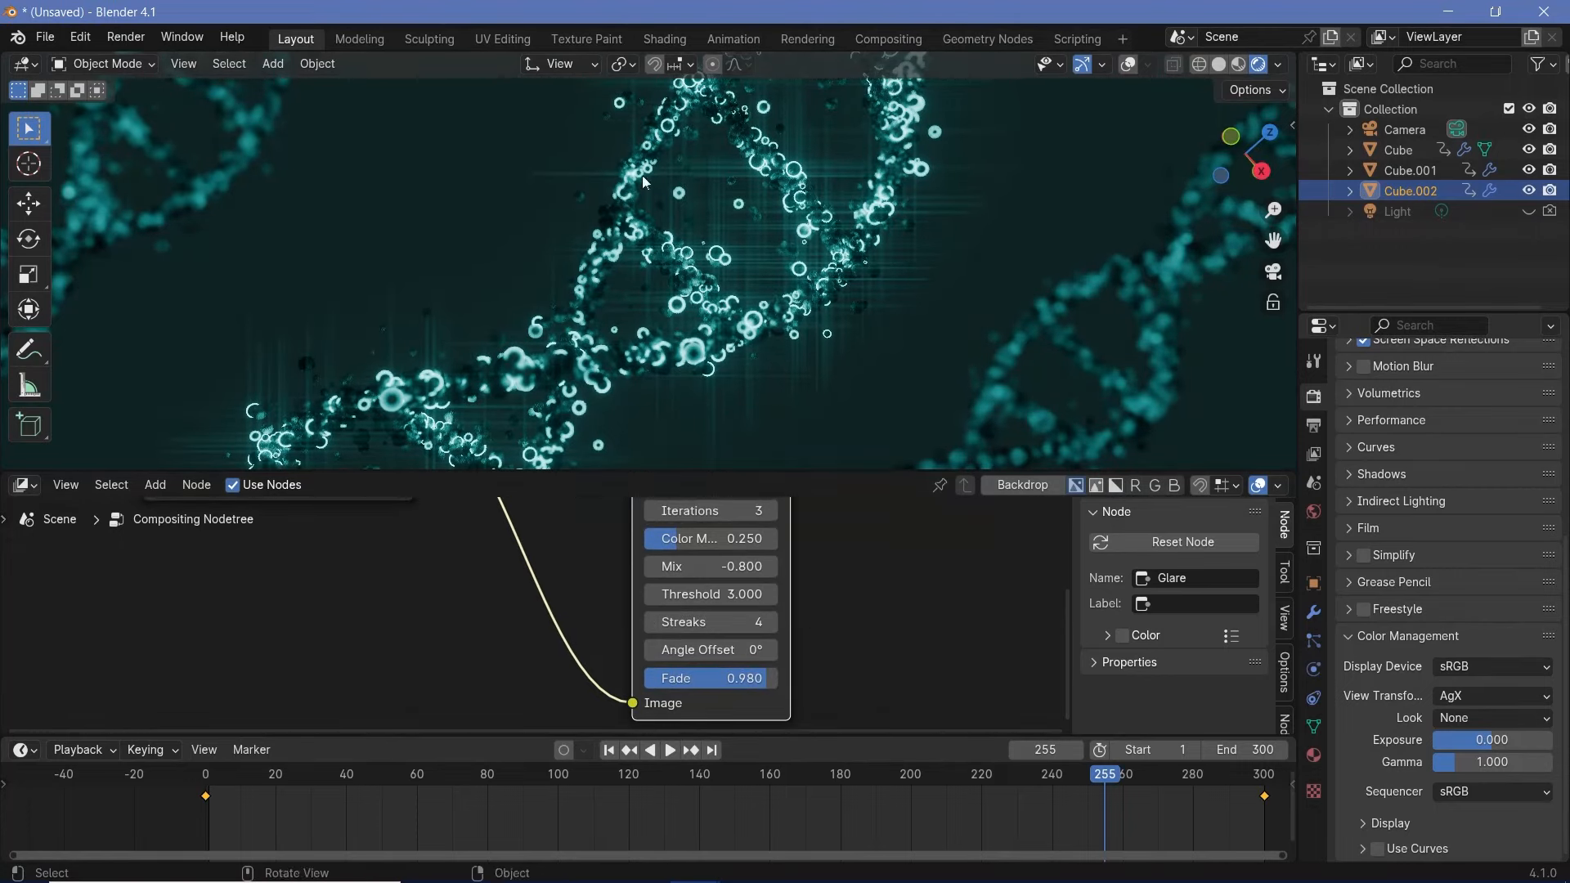
{"action": "left_click", "coordinate": [652, 626]}
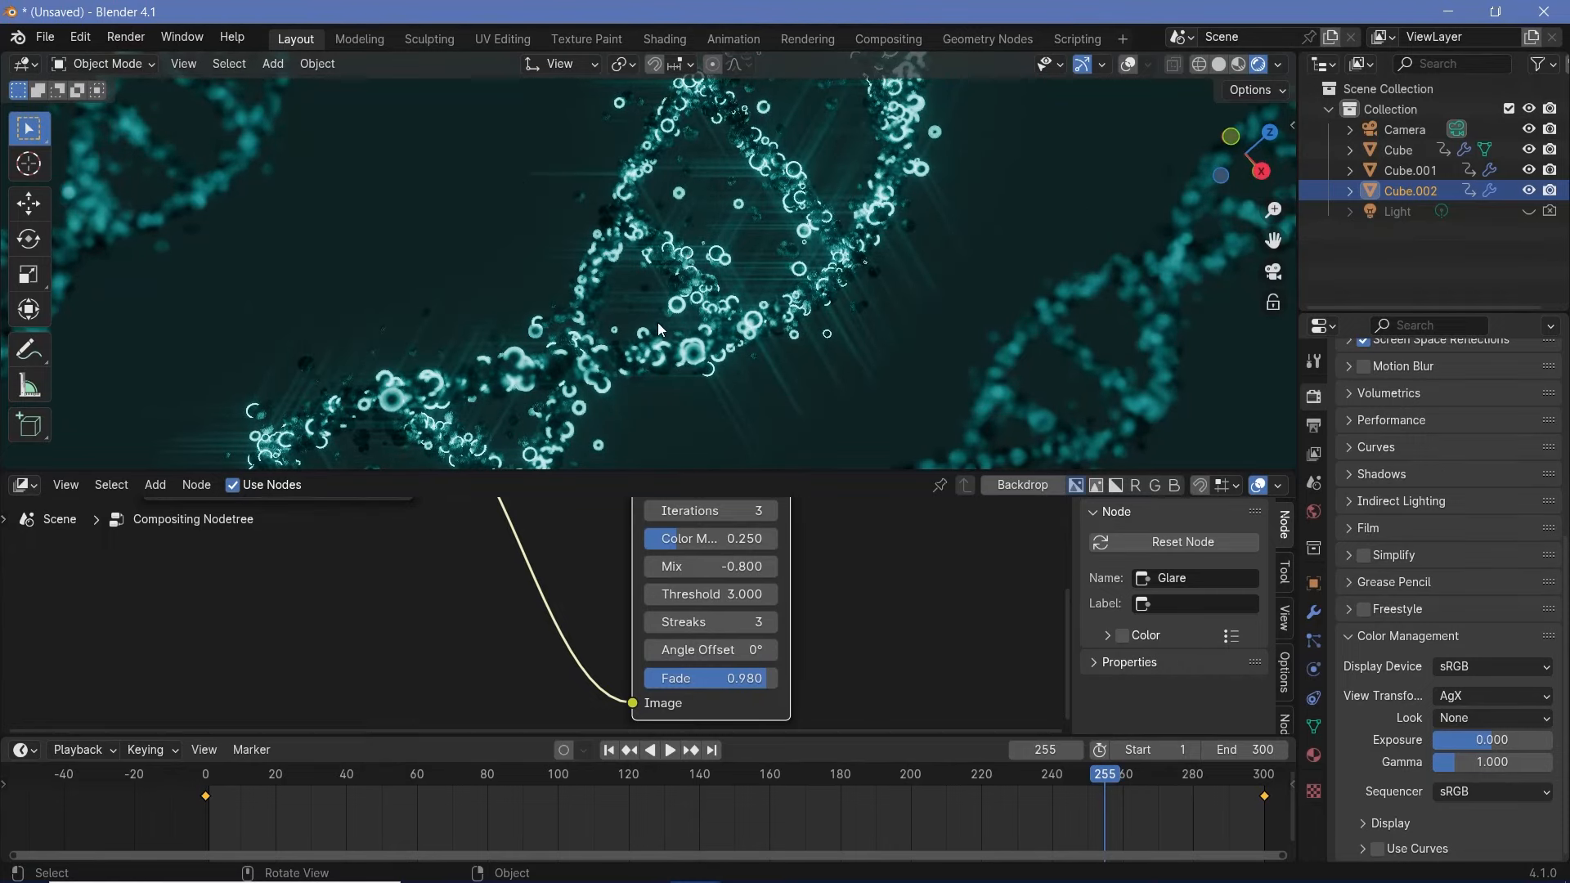
{"action": "scroll", "coordinate": [658, 323], "scroll_direction": "down", "scroll_amount": 3}
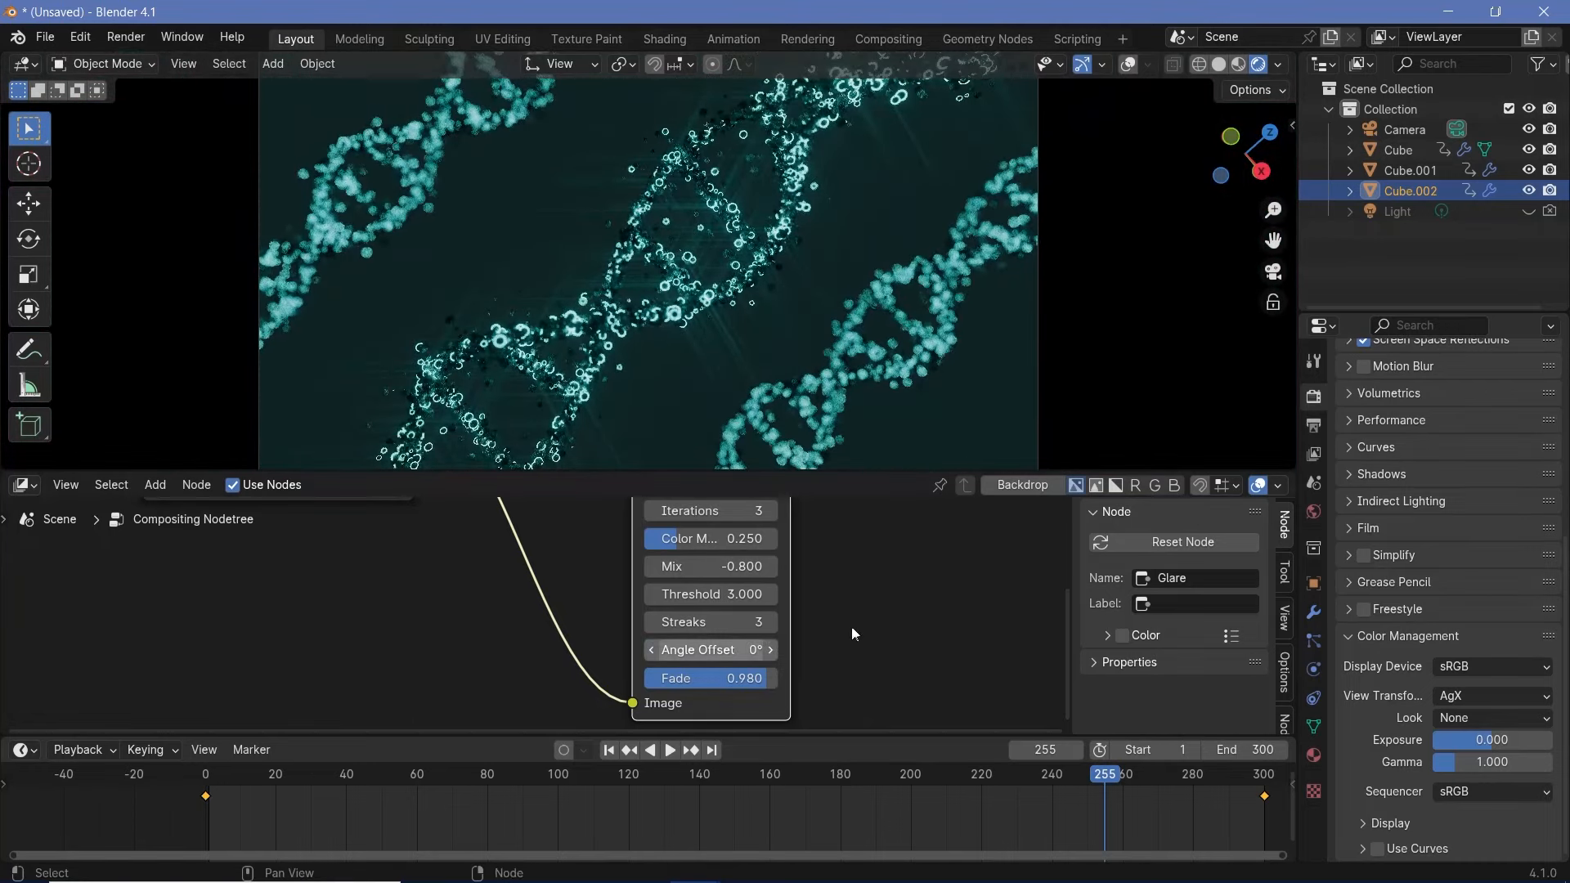
{"action": "middle_click_drag", "start_coordinate": [852, 629], "coordinate": [801, 669]}
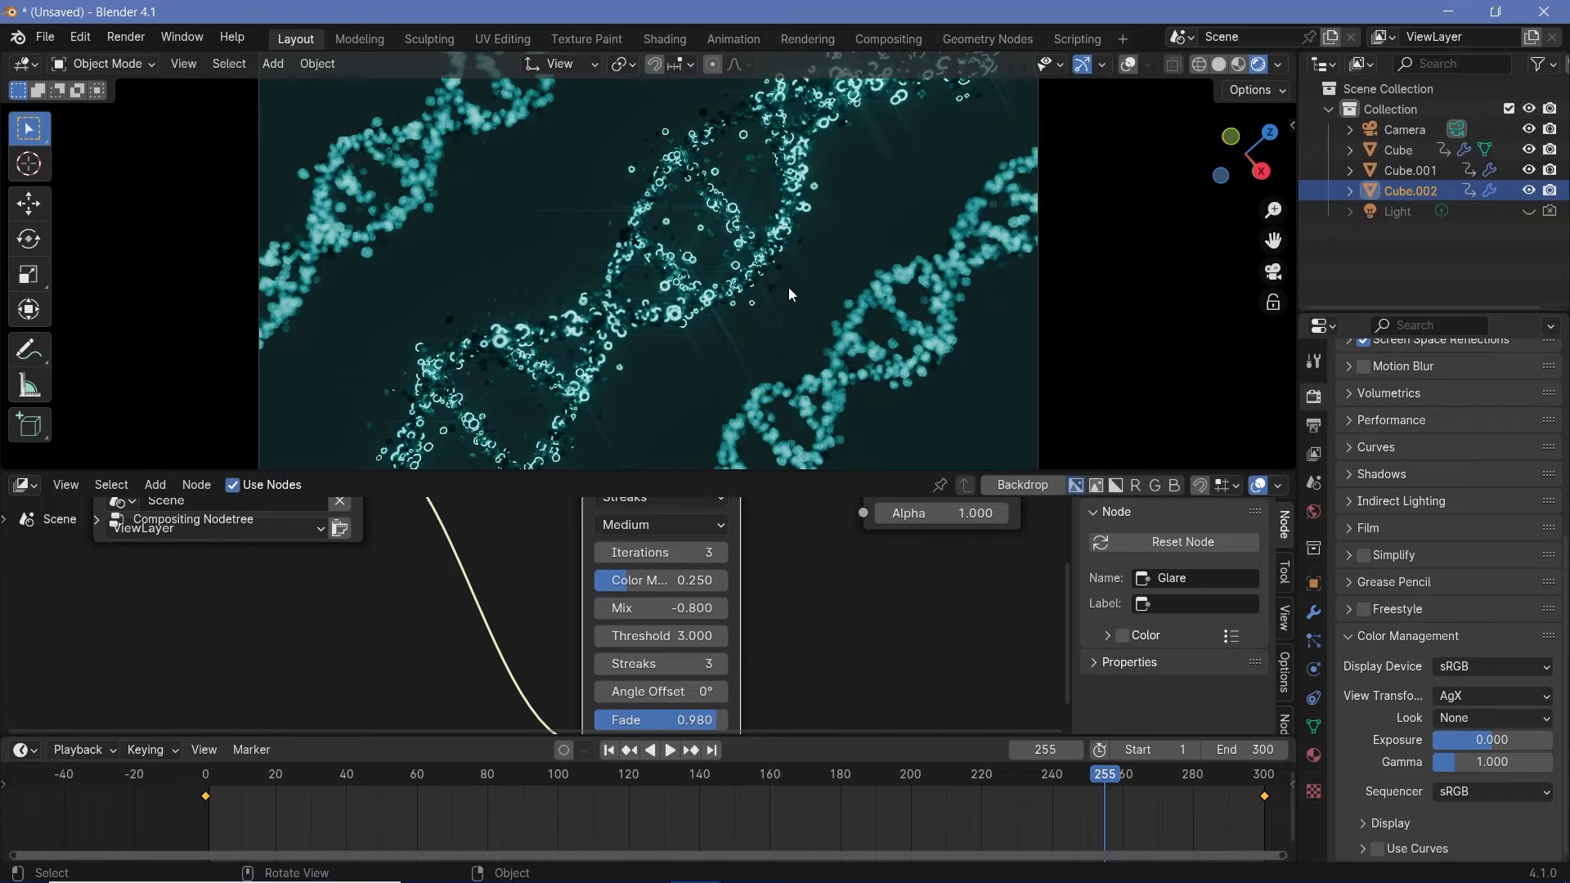
{"action": "left_click_drag", "start_coordinate": [839, 472], "coordinate": [827, 574]}
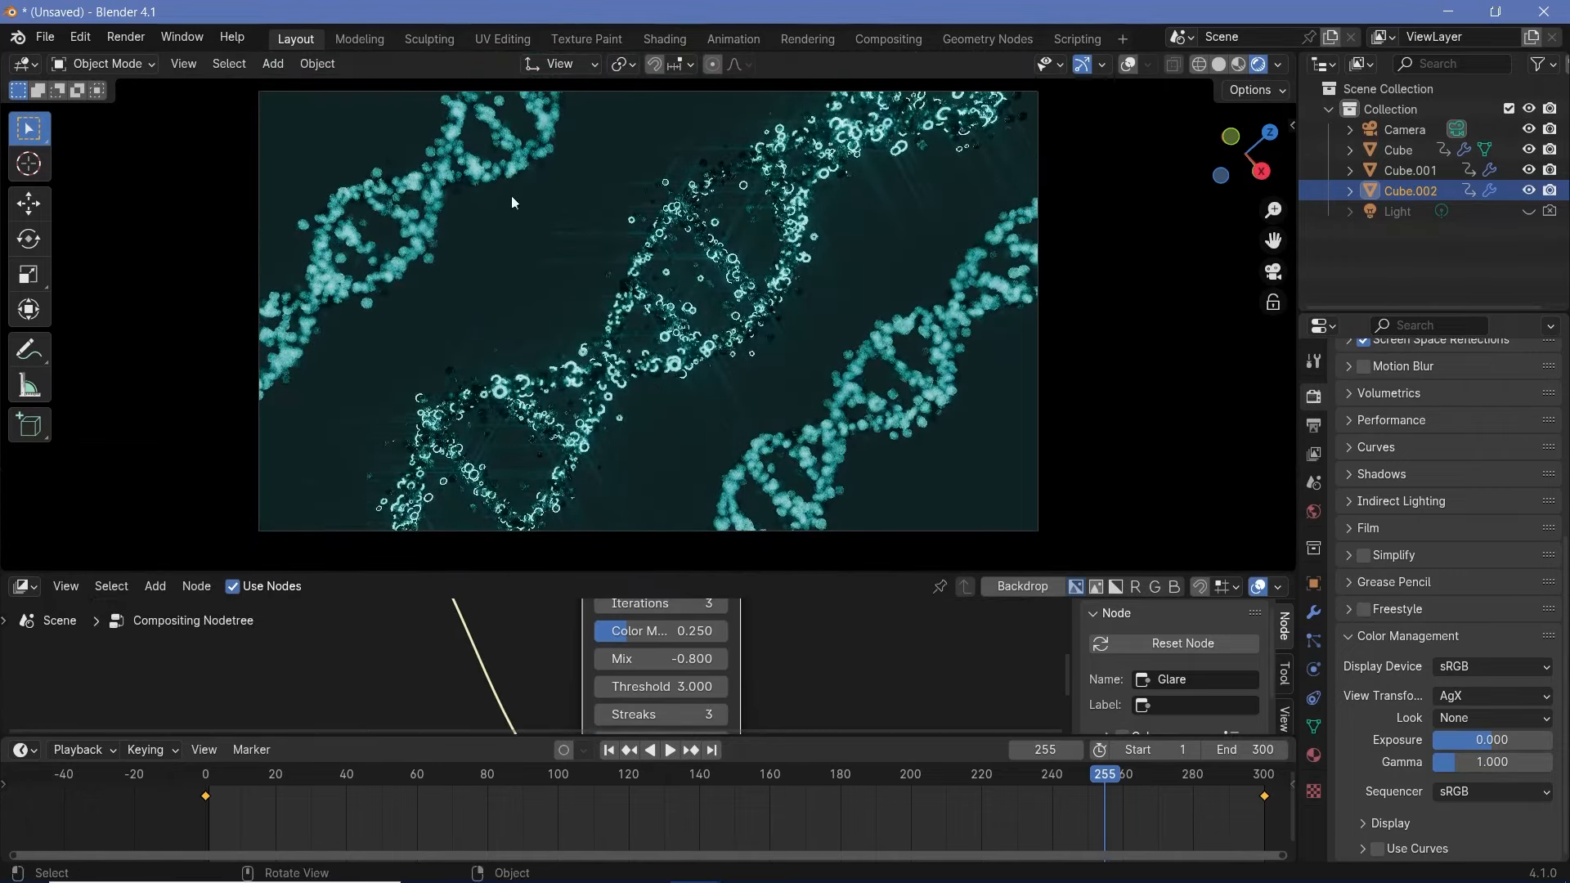
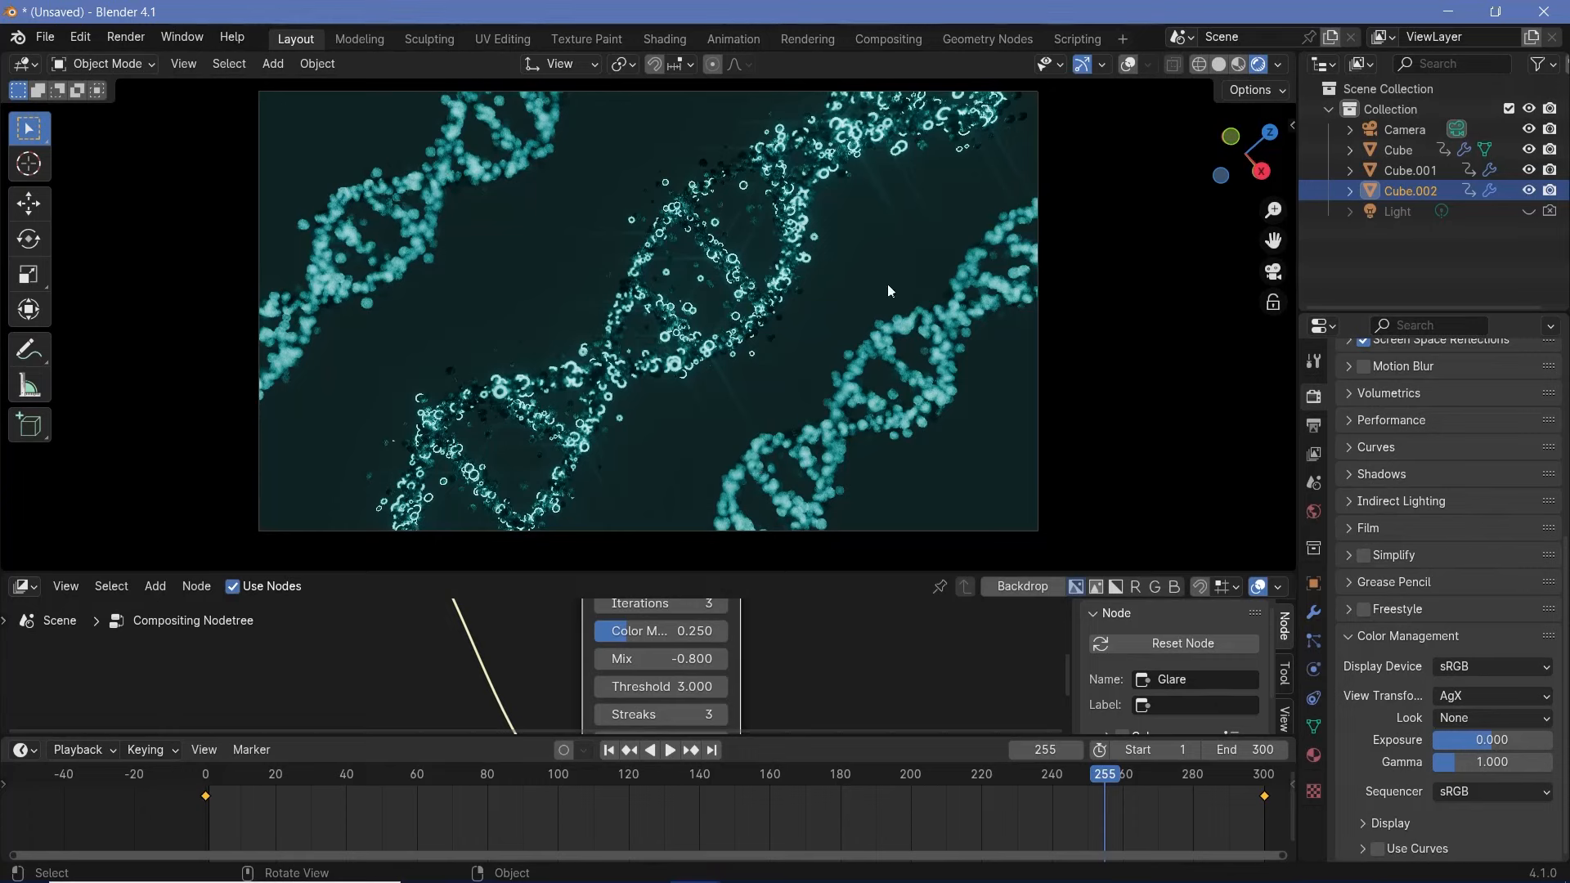
Step: Make room in the compositor by moving the Composite node farther right and the Glare node lower
{"action": "scroll", "coordinate": [838, 606], "scroll_direction": "down", "scroll_amount": 1}
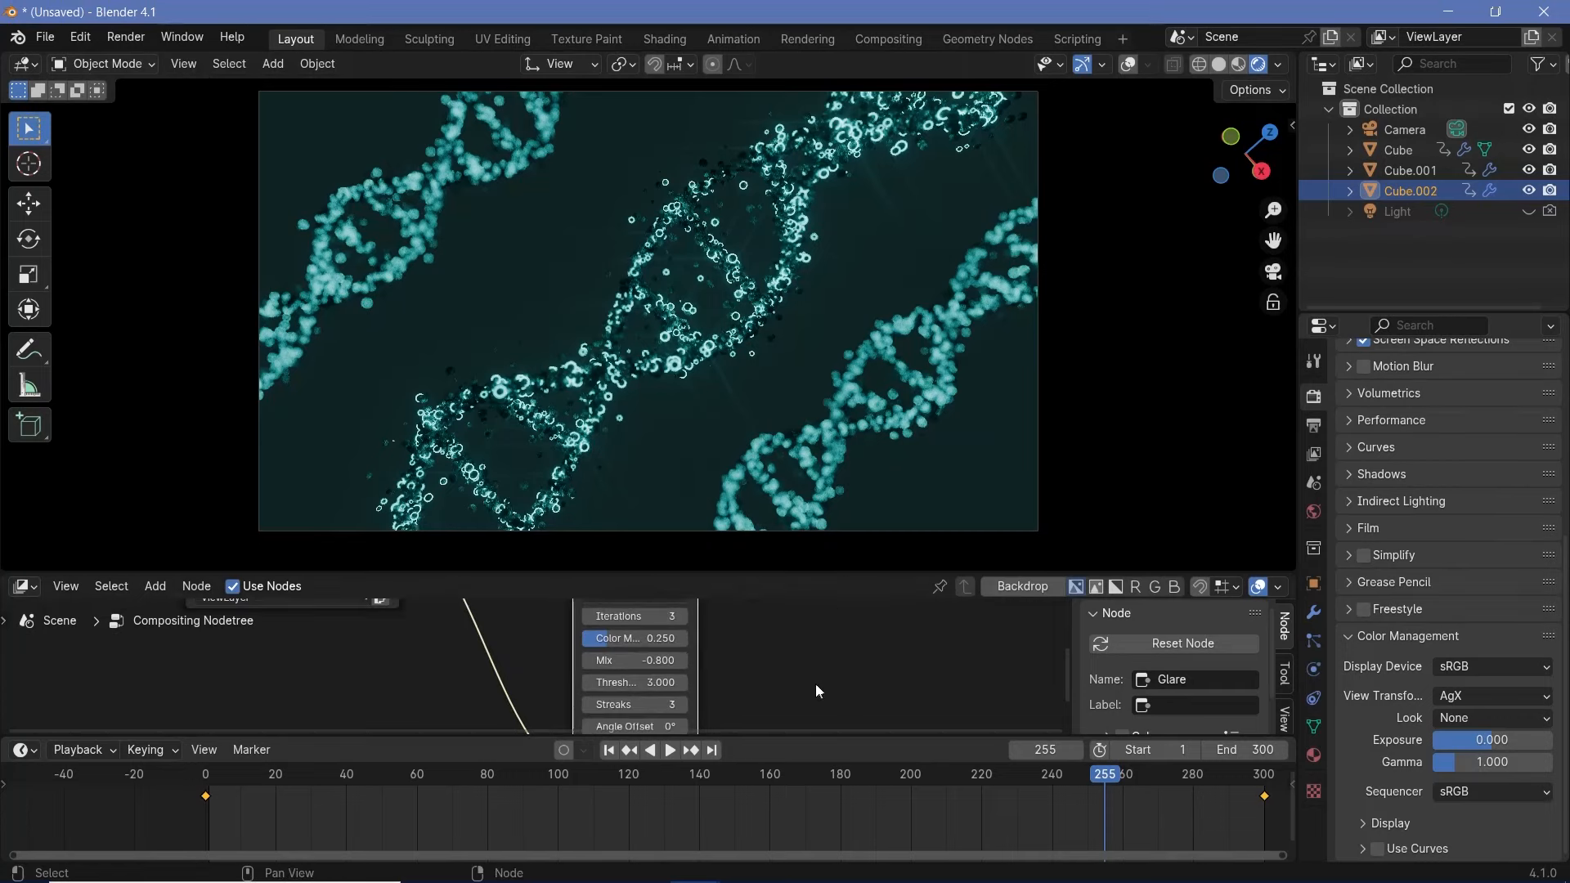
{"action": "middle_click_drag", "start_coordinate": [816, 685], "coordinate": [825, 784]}
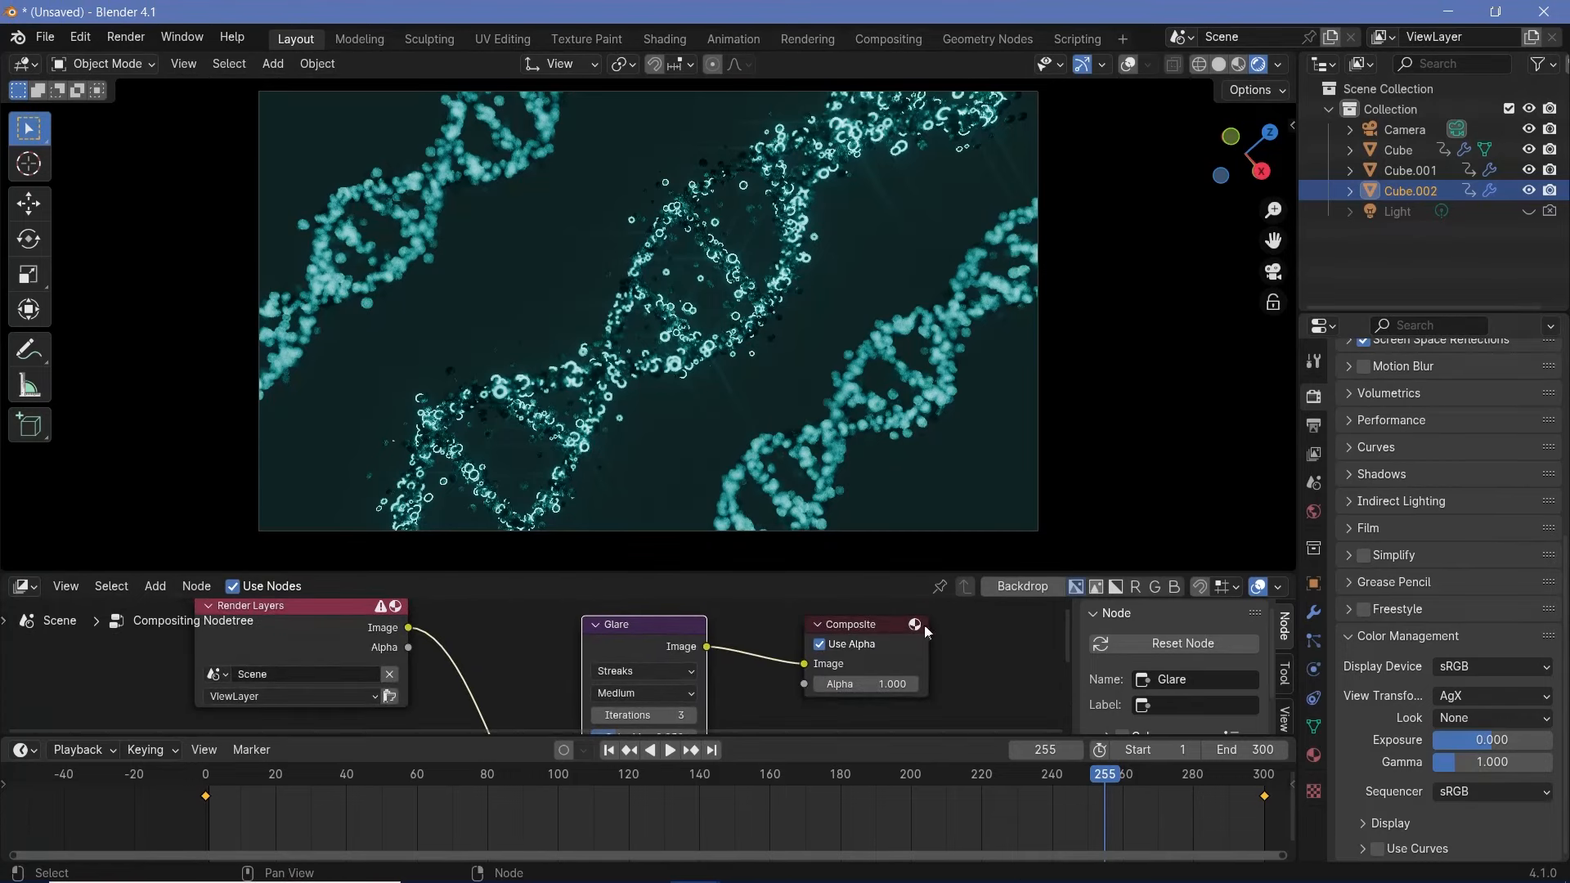
{"action": "left_click_drag", "start_coordinate": [924, 625], "coordinate": [1071, 627]}
{"action": "scroll", "coordinate": [773, 654], "scroll_direction": "down", "scroll_amount": 1}
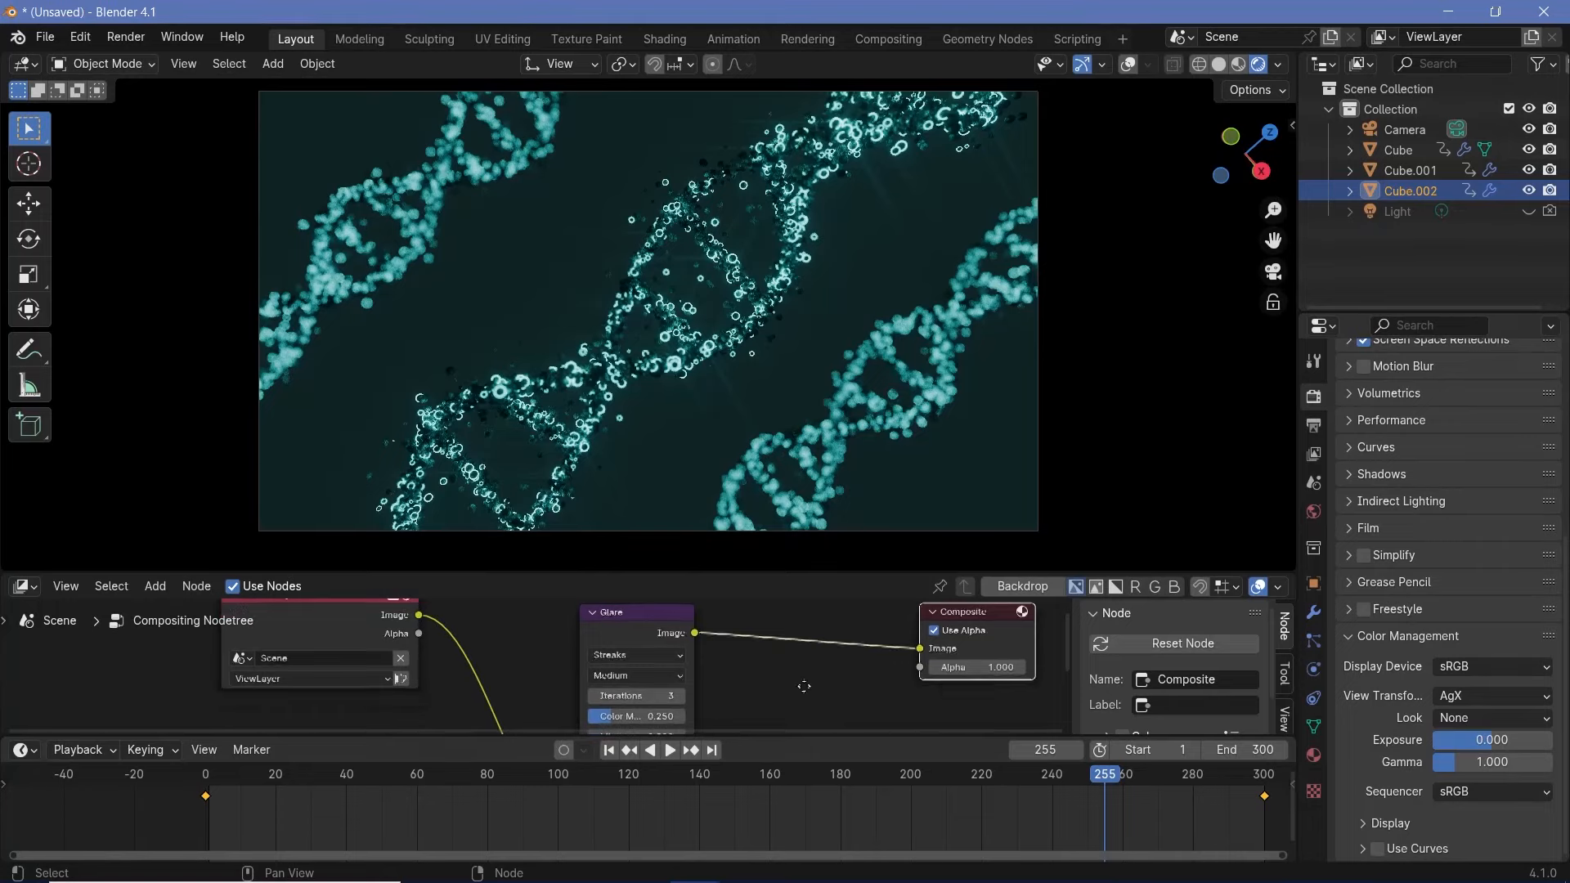
{"action": "left_click_drag", "start_coordinate": [645, 639], "coordinate": [630, 705]}
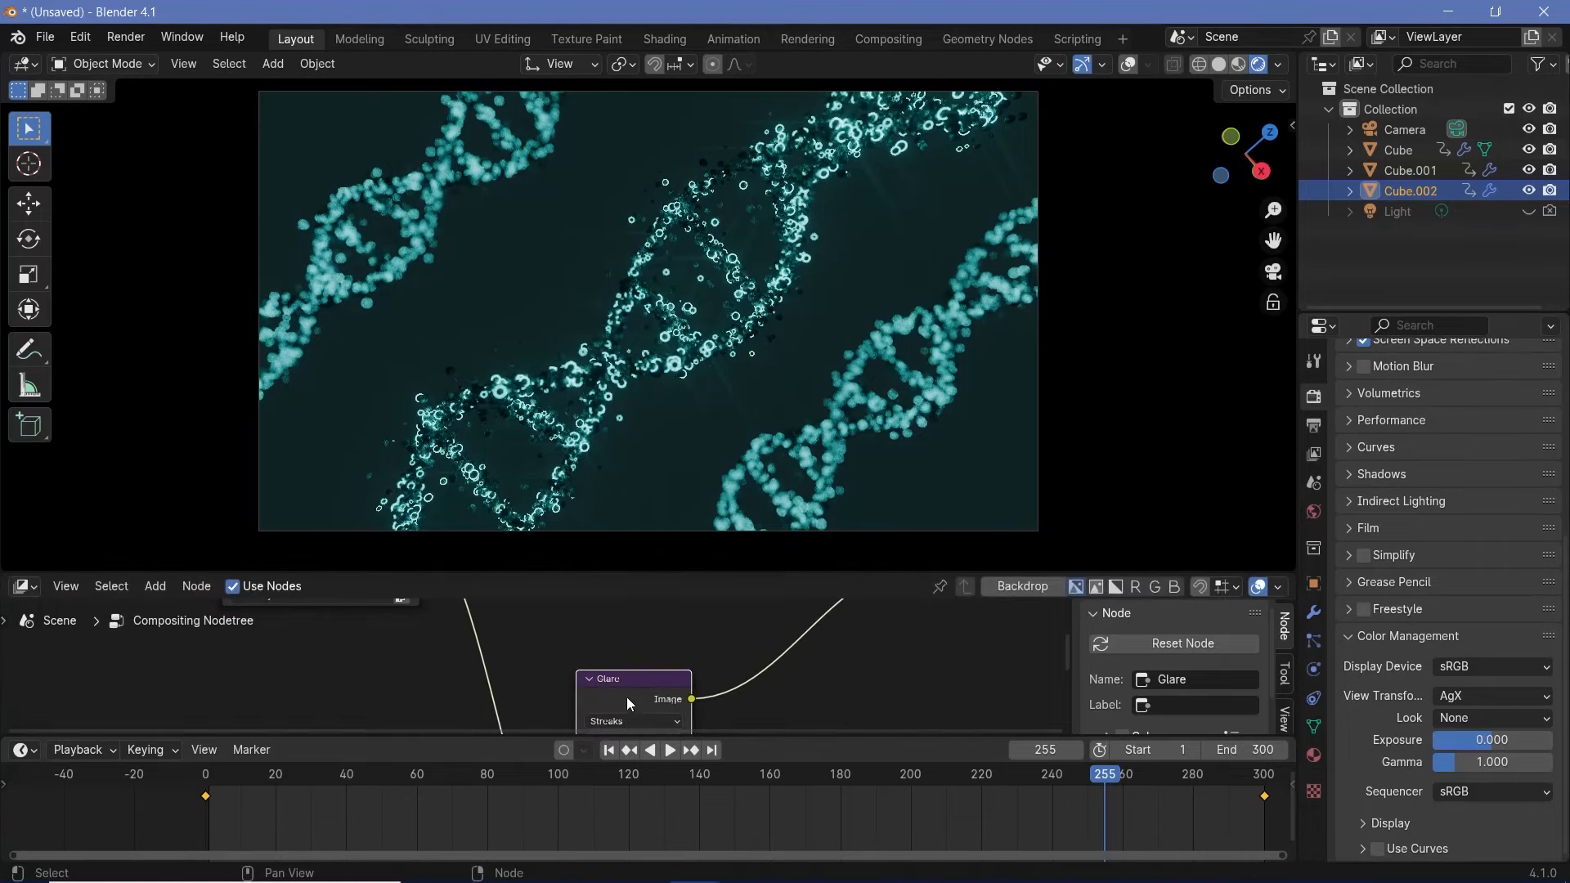
Step: Duplicate the Glare node, change the copy to Fog Glow, and feed it from the Render Layers Image output
{"action": "key", "text": "shift+d"}
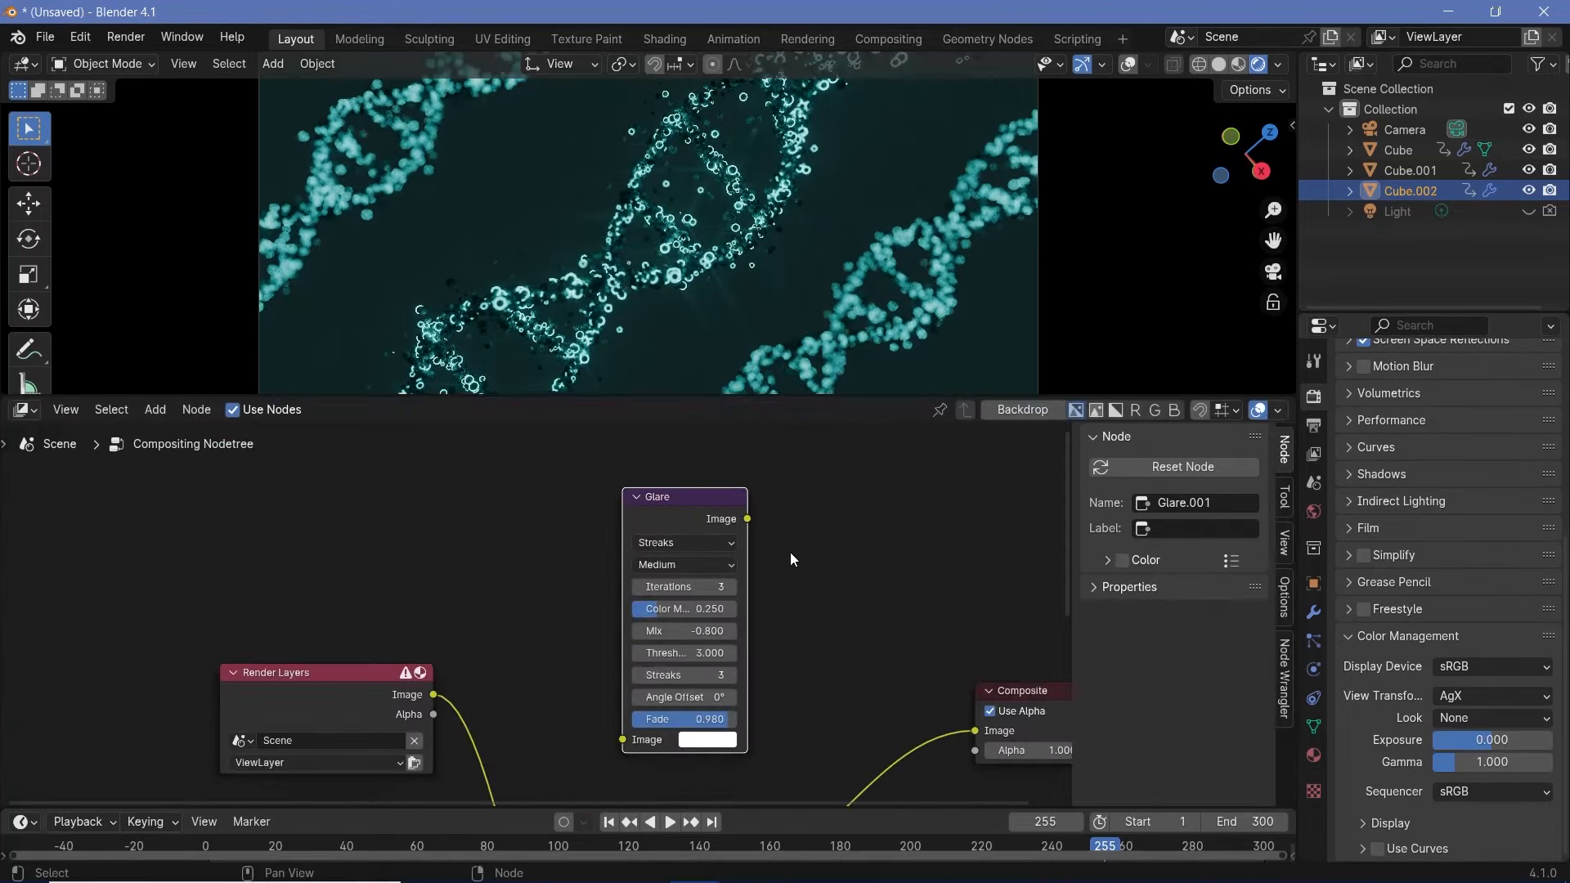
{"action": "left_click", "coordinate": [694, 541]}
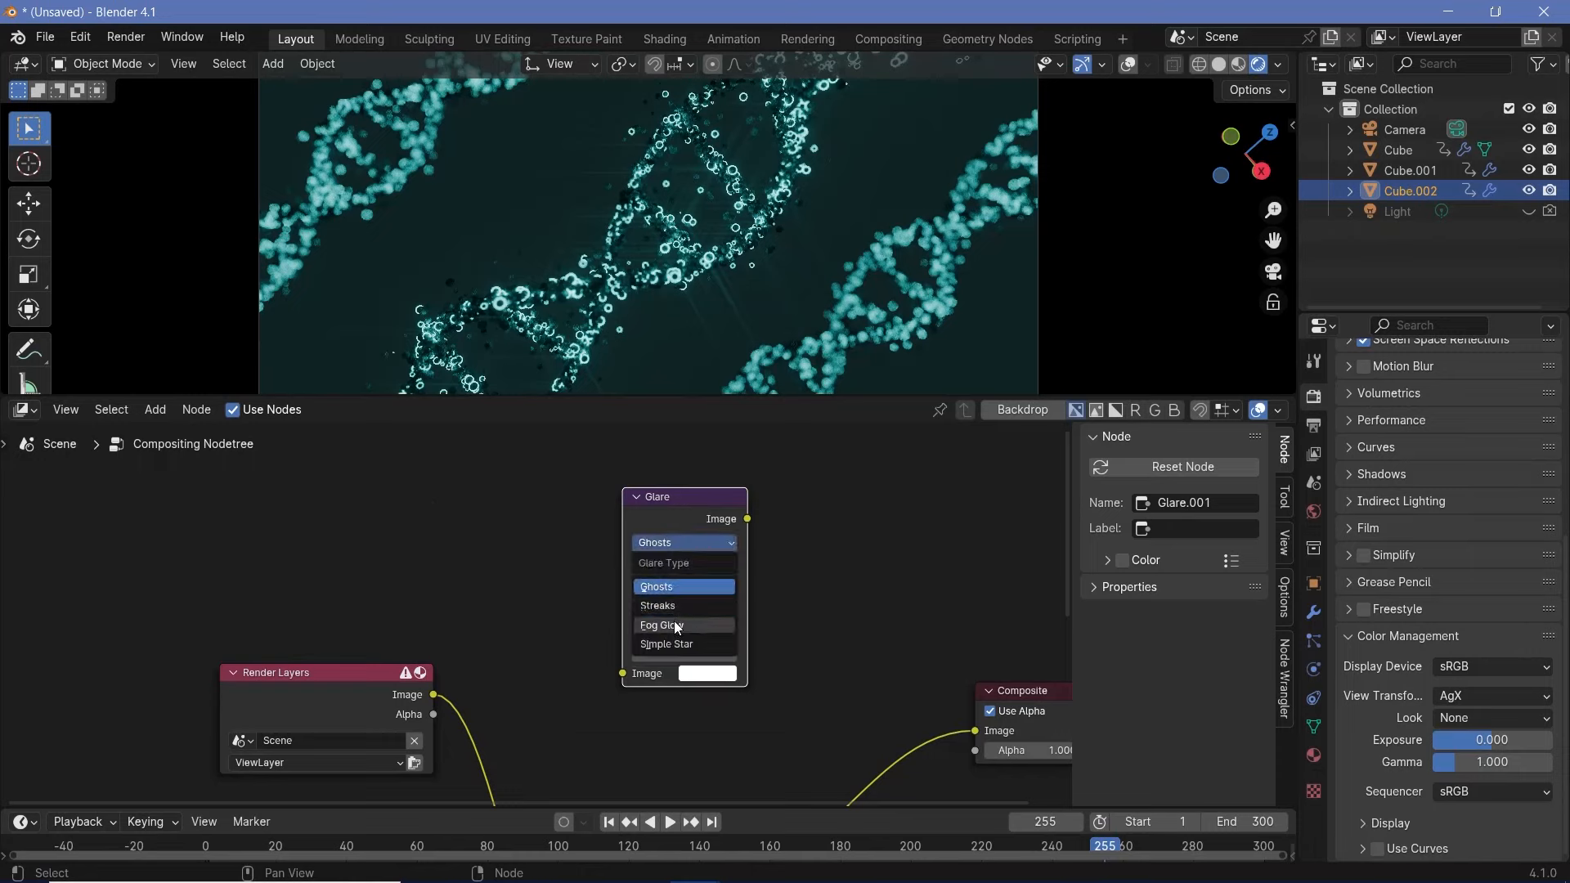
{"action": "left_click", "coordinate": [676, 626]}
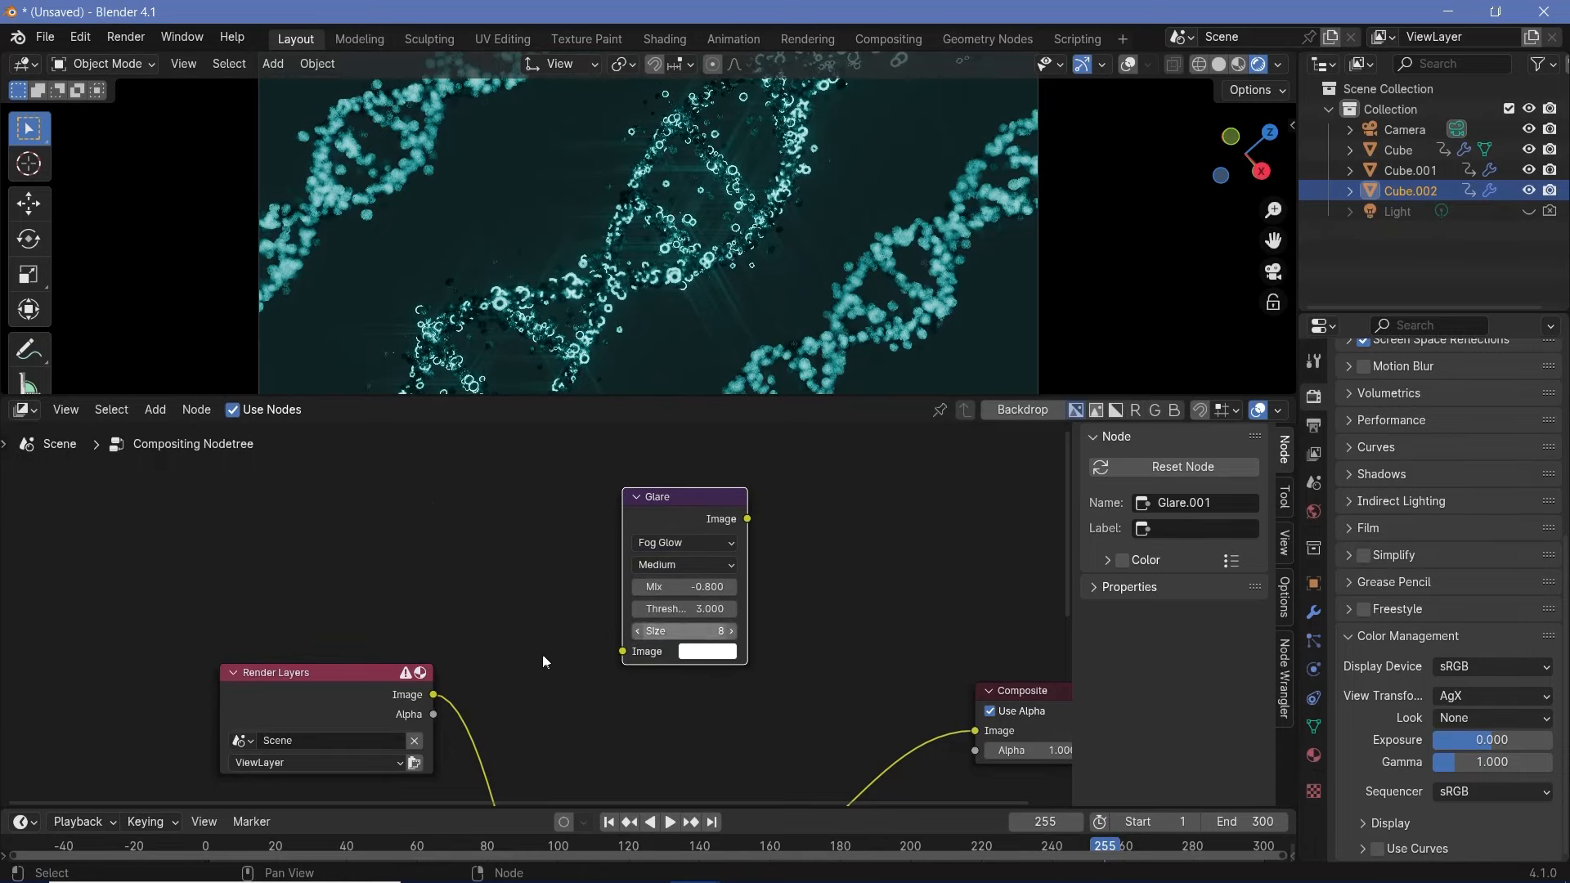
{"action": "left_click_drag", "start_coordinate": [434, 694], "coordinate": [622, 644]}
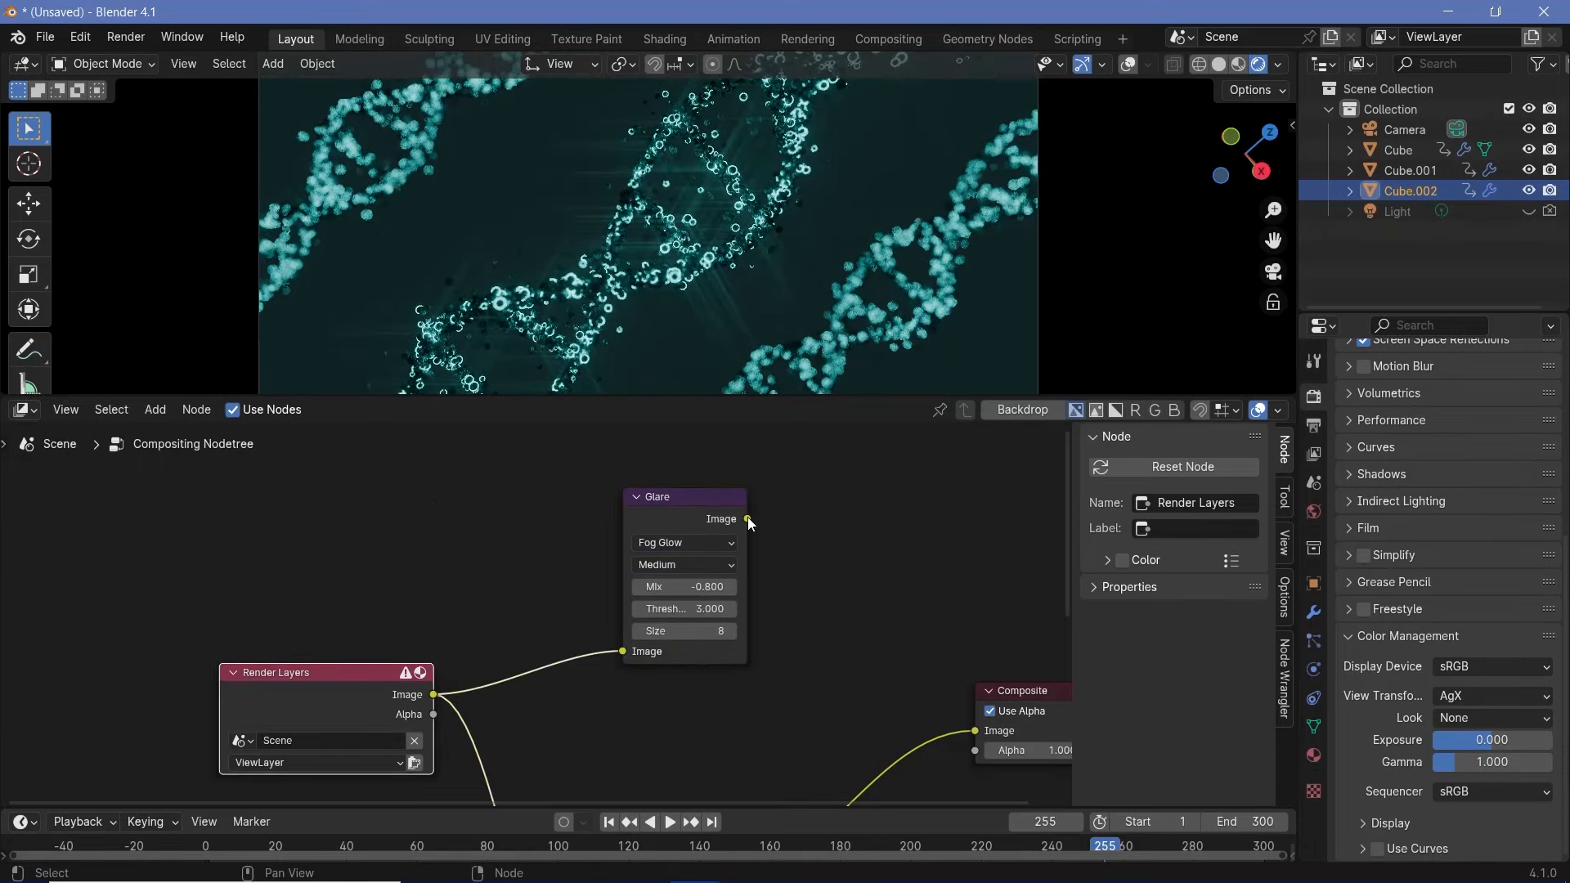
{"action": "left_click_drag", "start_coordinate": [655, 524], "coordinate": [648, 547]}
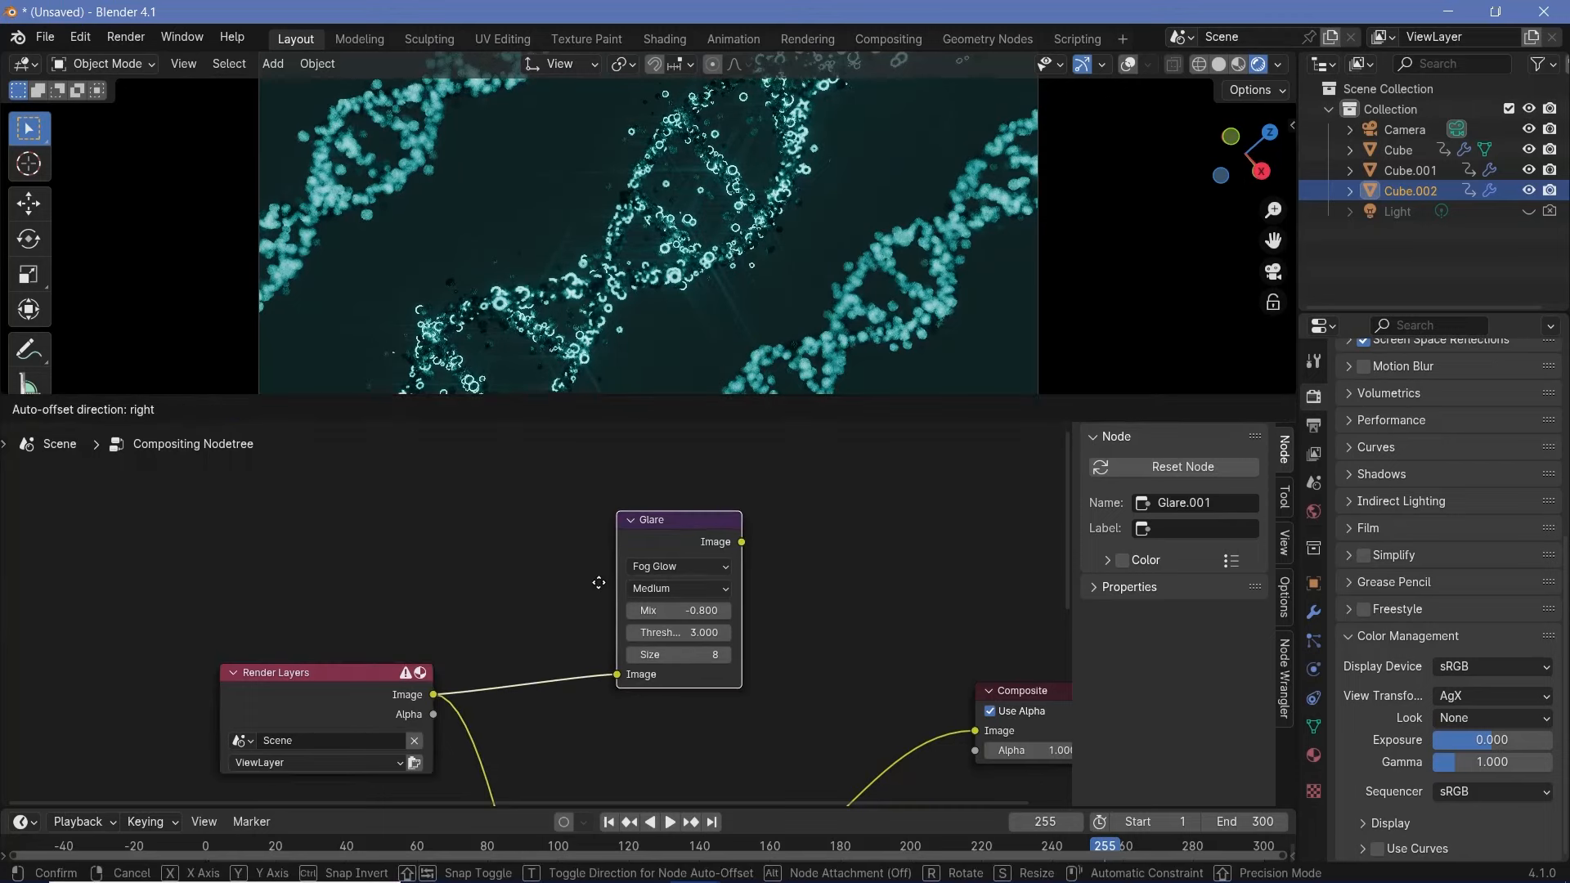
Step: Insert a Mix Color node between the Streaks Glare and Composite, with its blending mode set to Add
{"action": "middle_click_drag", "start_coordinate": [804, 620], "coordinate": [744, 529]}
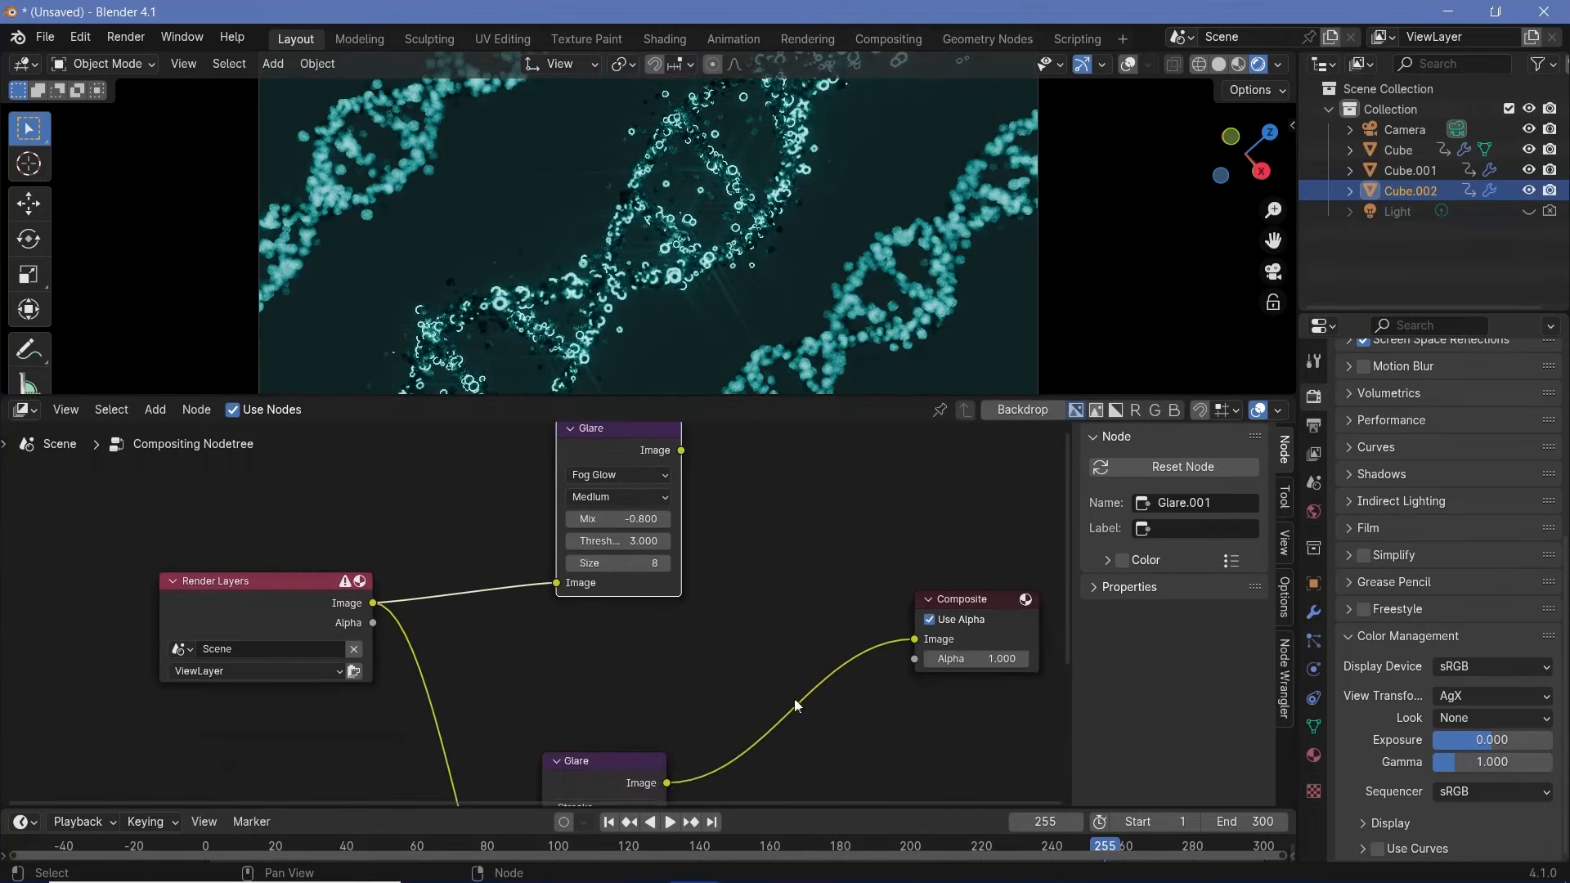
{"action": "key", "text": "shift+a"}
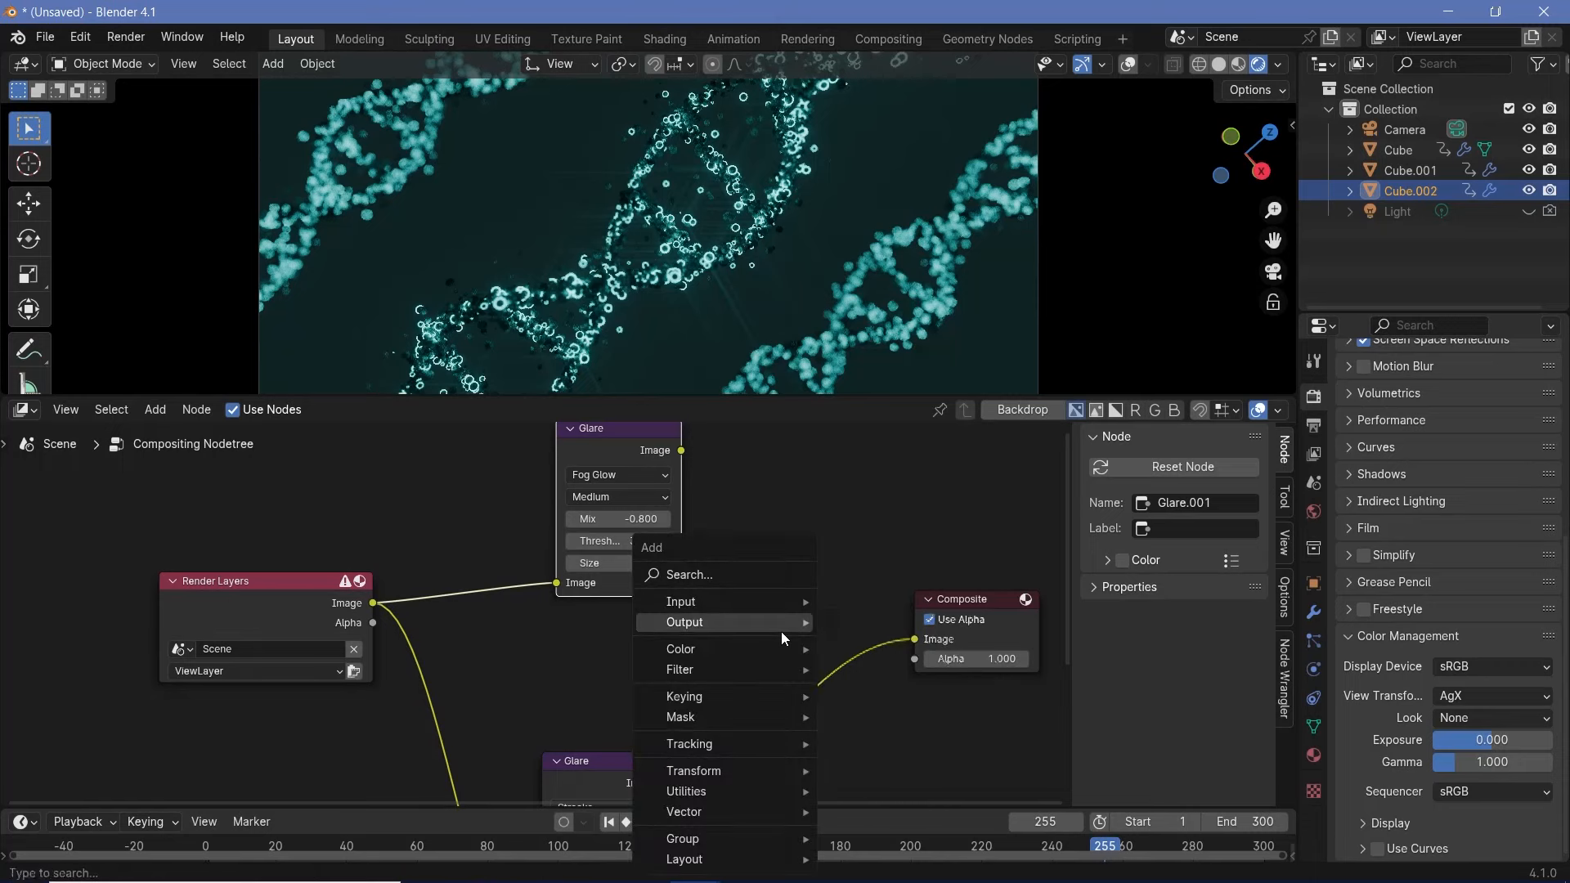
{"action": "mouse_move", "coordinate": [782, 635]}
{"action": "type", "text": "mi"}
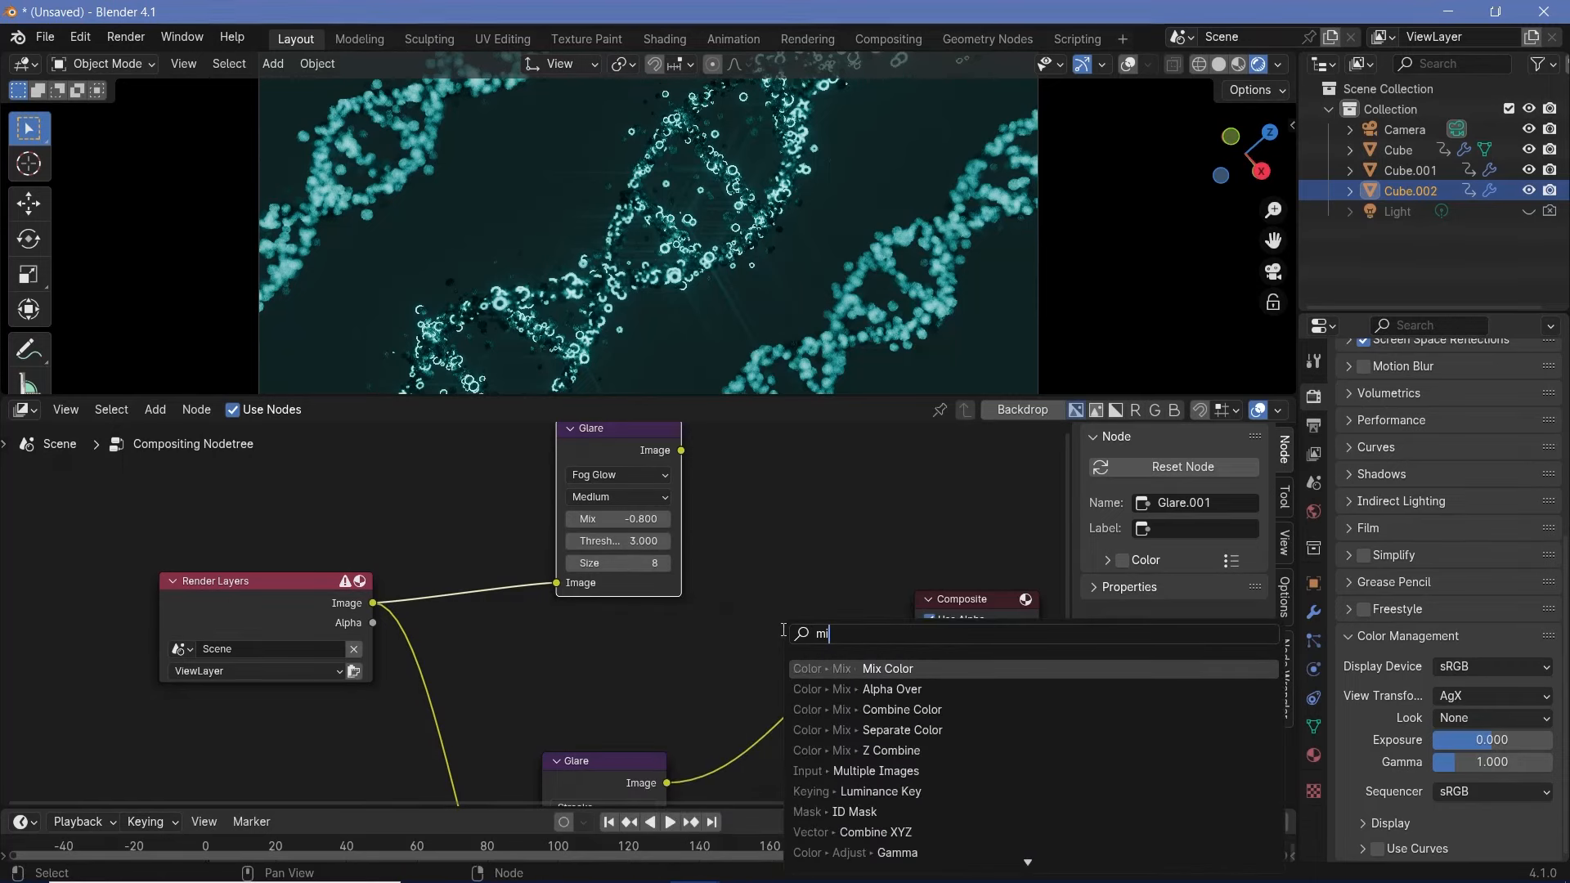
{"action": "left_click", "coordinate": [897, 669]}
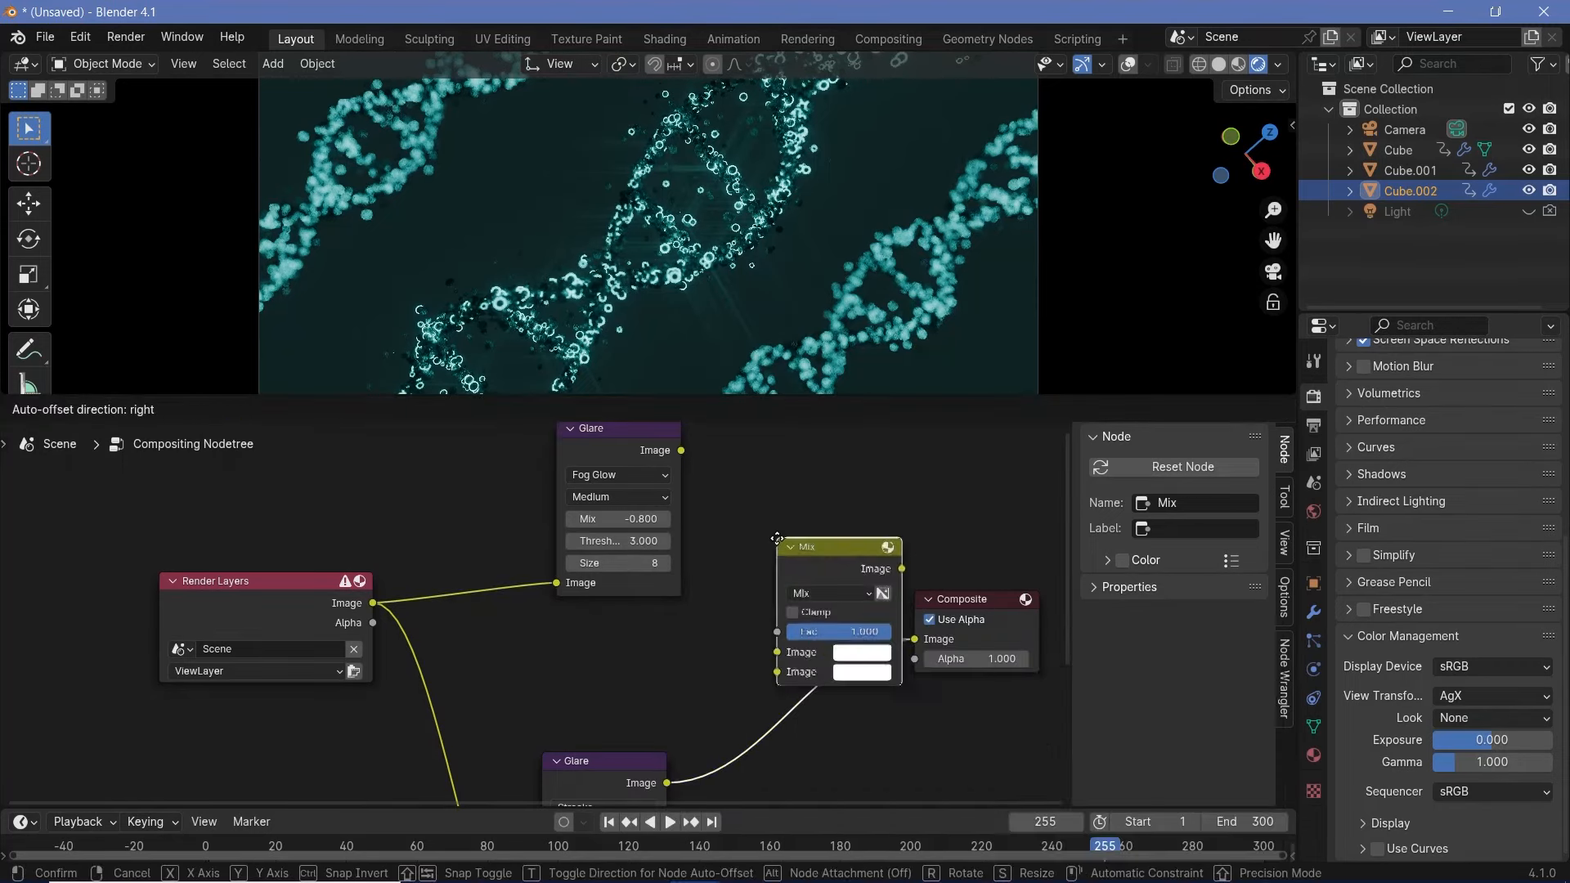
{"action": "left_click", "coordinate": [826, 592]}
{"action": "left_click", "coordinate": [826, 592]}
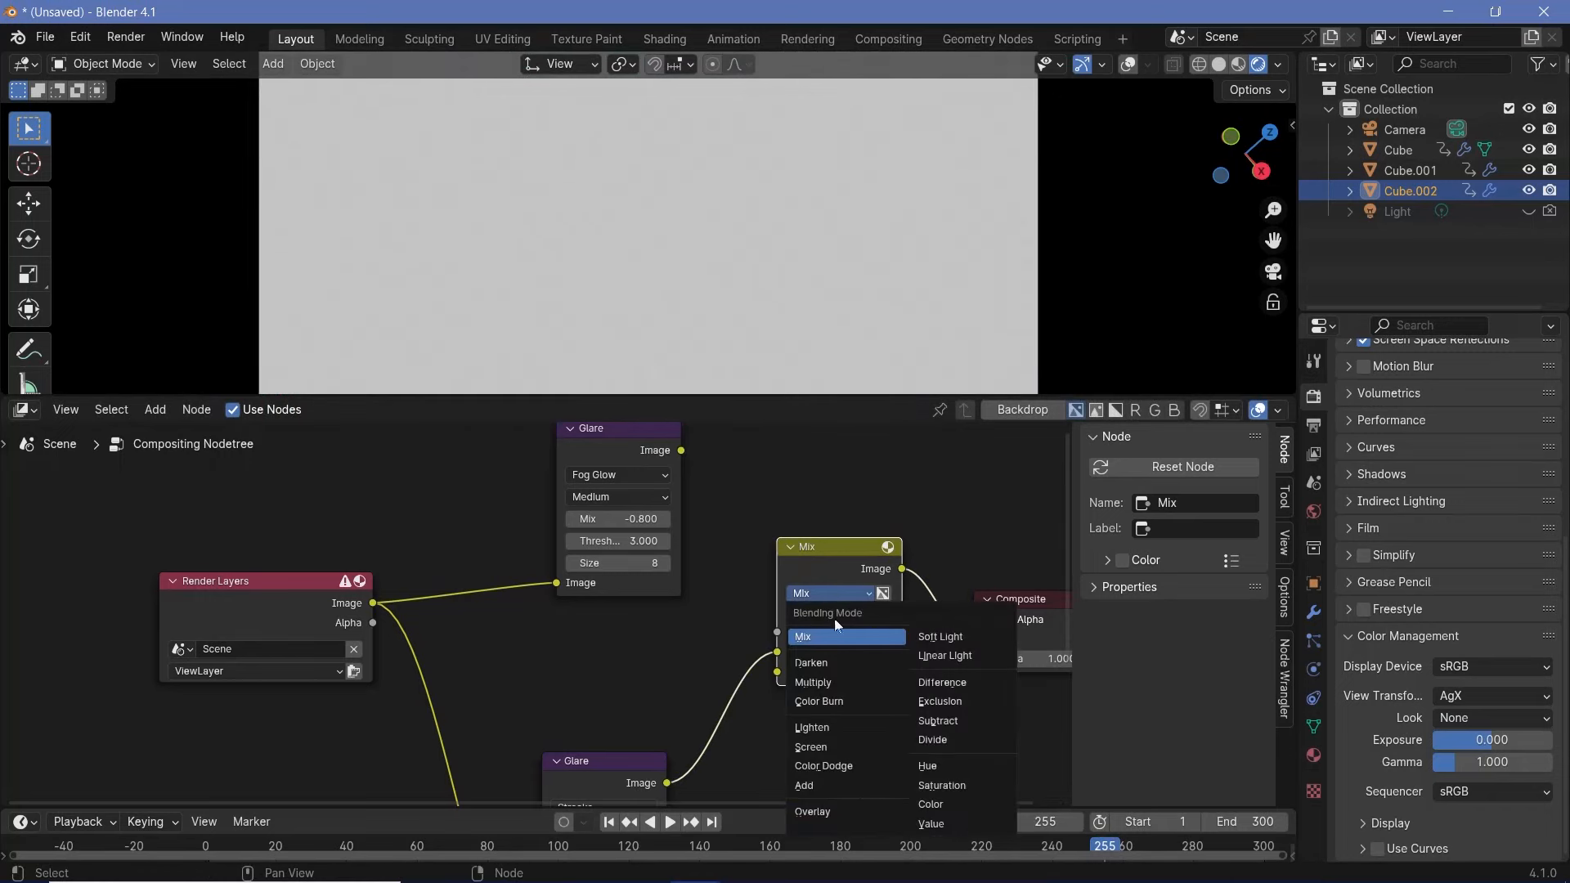
{"action": "left_click", "coordinate": [821, 784]}
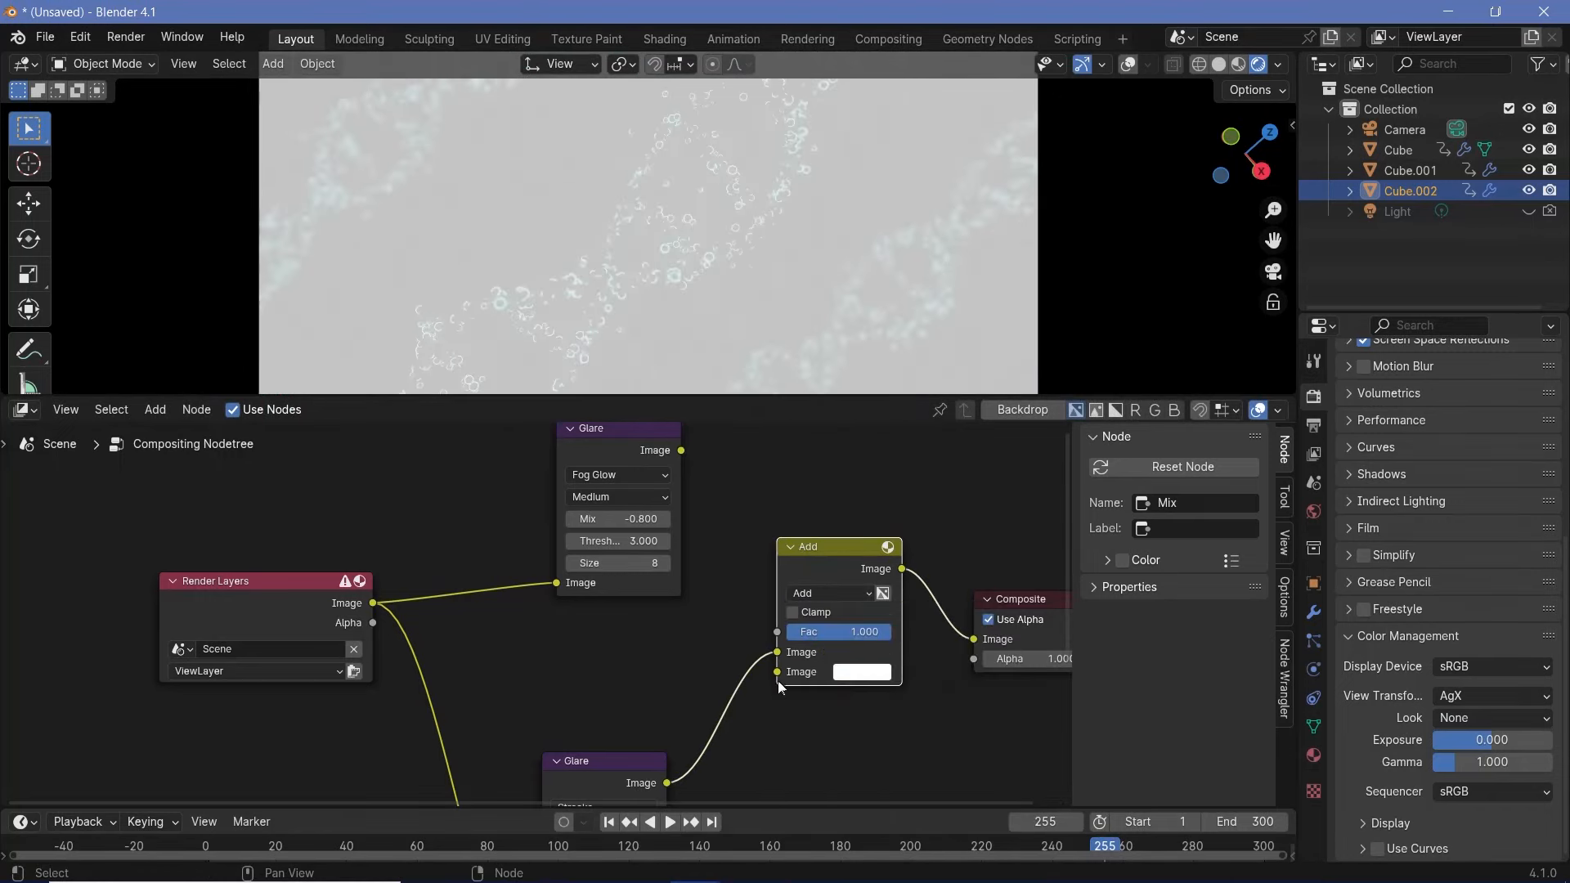
Step: Reroute the Streaks Glare to the Add node's second Image input and connect the Fog Glow to the first
{"action": "left_click_drag", "start_coordinate": [778, 654], "coordinate": [782, 671]}
{"action": "left_click_drag", "start_coordinate": [680, 450], "coordinate": [777, 652]}
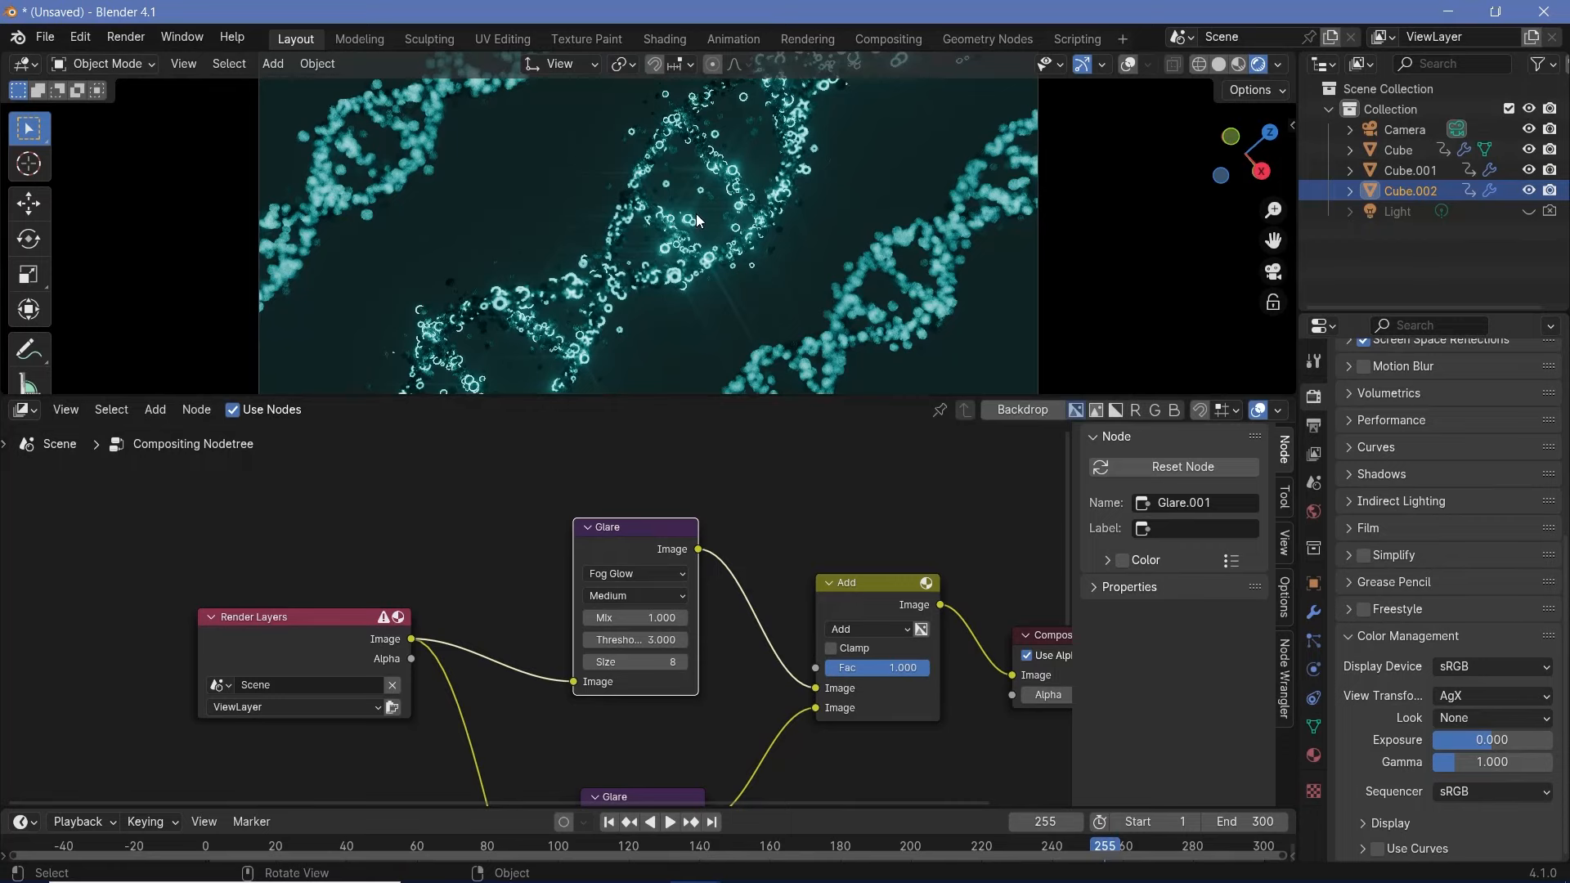
Step: Arrange the Streaks Glare node directly beneath the Fog Glow Glare node
{"action": "left_click_drag", "start_coordinate": [623, 527], "coordinate": [589, 516]}
{"action": "middle_click_drag", "start_coordinate": [765, 642], "coordinate": [767, 483]}
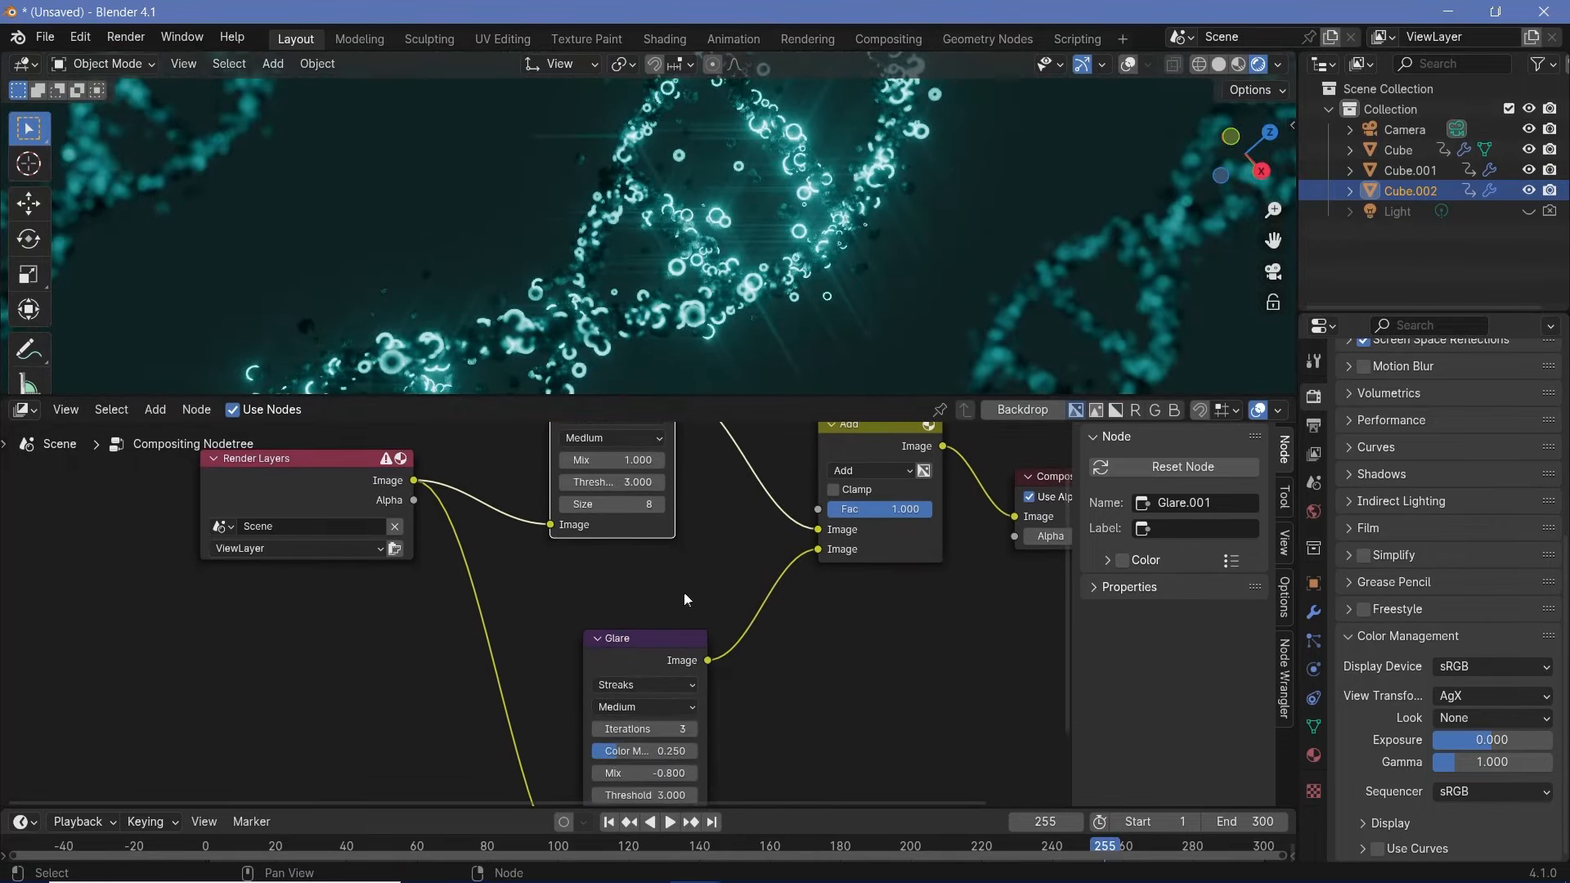
{"action": "left_click_drag", "start_coordinate": [642, 652], "coordinate": [614, 572]}
{"action": "middle_click_drag", "start_coordinate": [720, 570], "coordinate": [724, 686]}
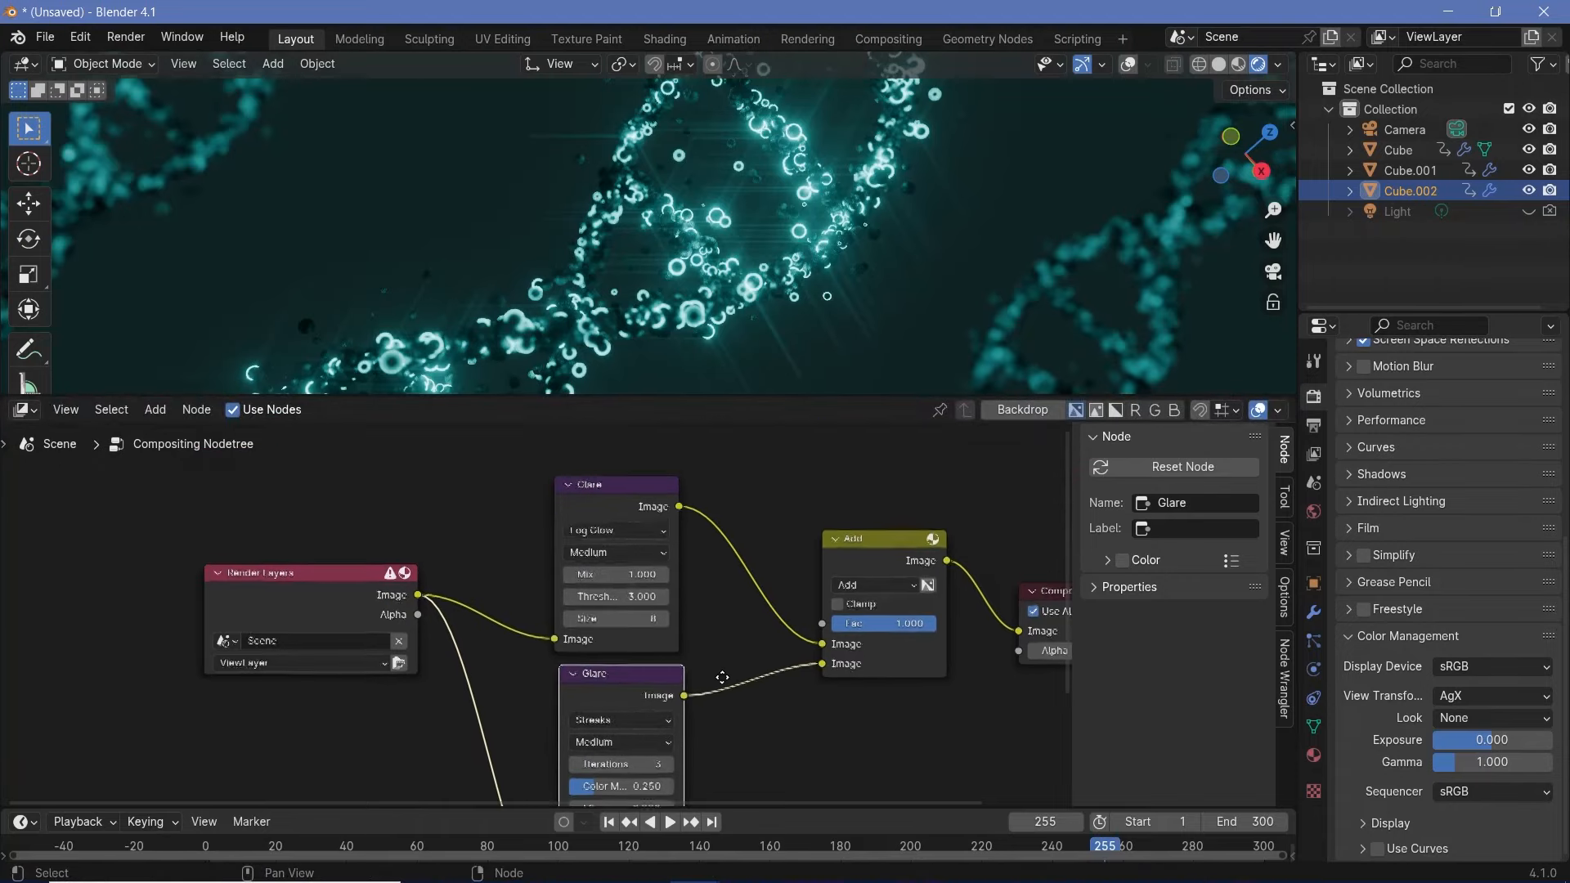
Step: Move both Glare nodes and the Add node together up and to the left, away from the Composite node
{"action": "scroll", "coordinate": [742, 272], "scroll_direction": "down", "scroll_amount": 3}
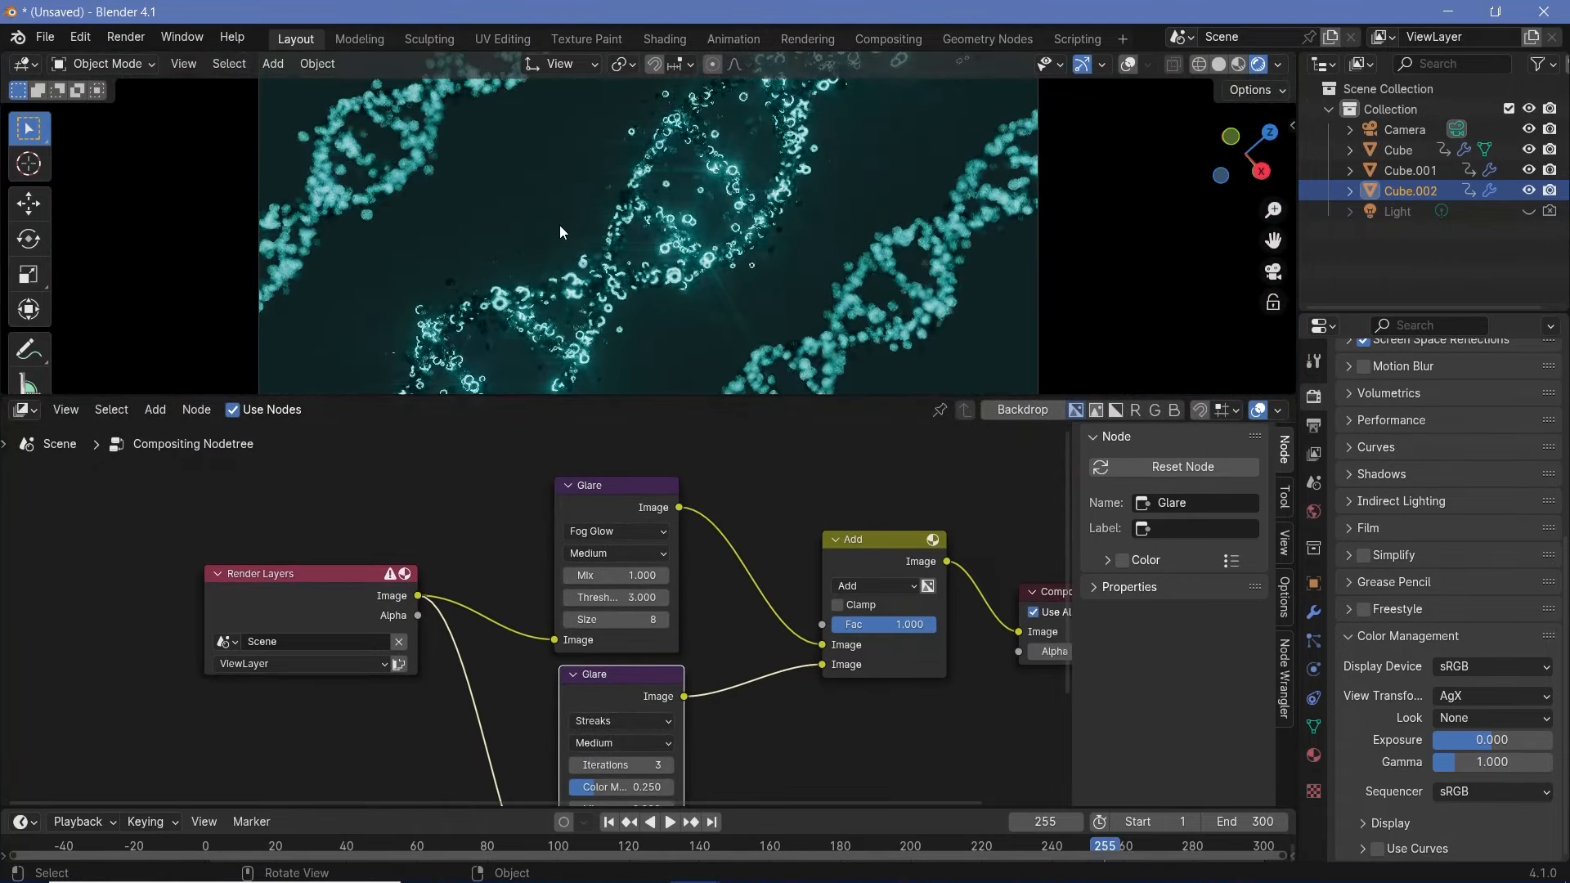
{"action": "scroll", "coordinate": [649, 351], "scroll_direction": "down", "scroll_amount": 1}
{"action": "scroll", "coordinate": [540, 564], "scroll_direction": "down", "scroll_amount": 1}
{"action": "left_click_drag", "start_coordinate": [489, 513], "coordinate": [783, 798]}
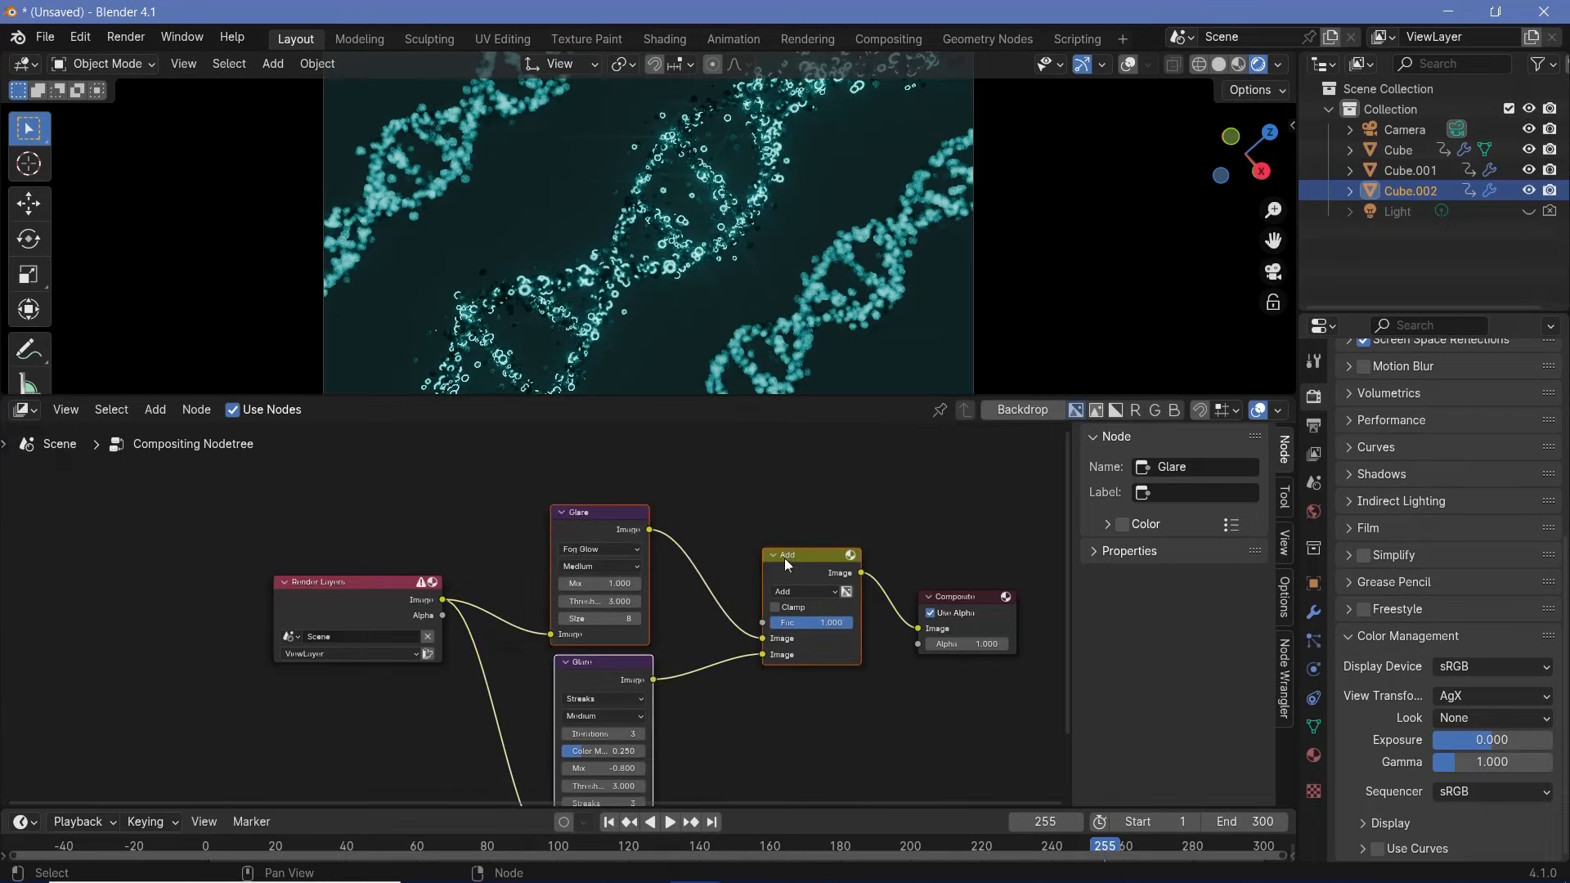
{"action": "left_click_drag", "start_coordinate": [783, 557], "coordinate": [738, 463]}
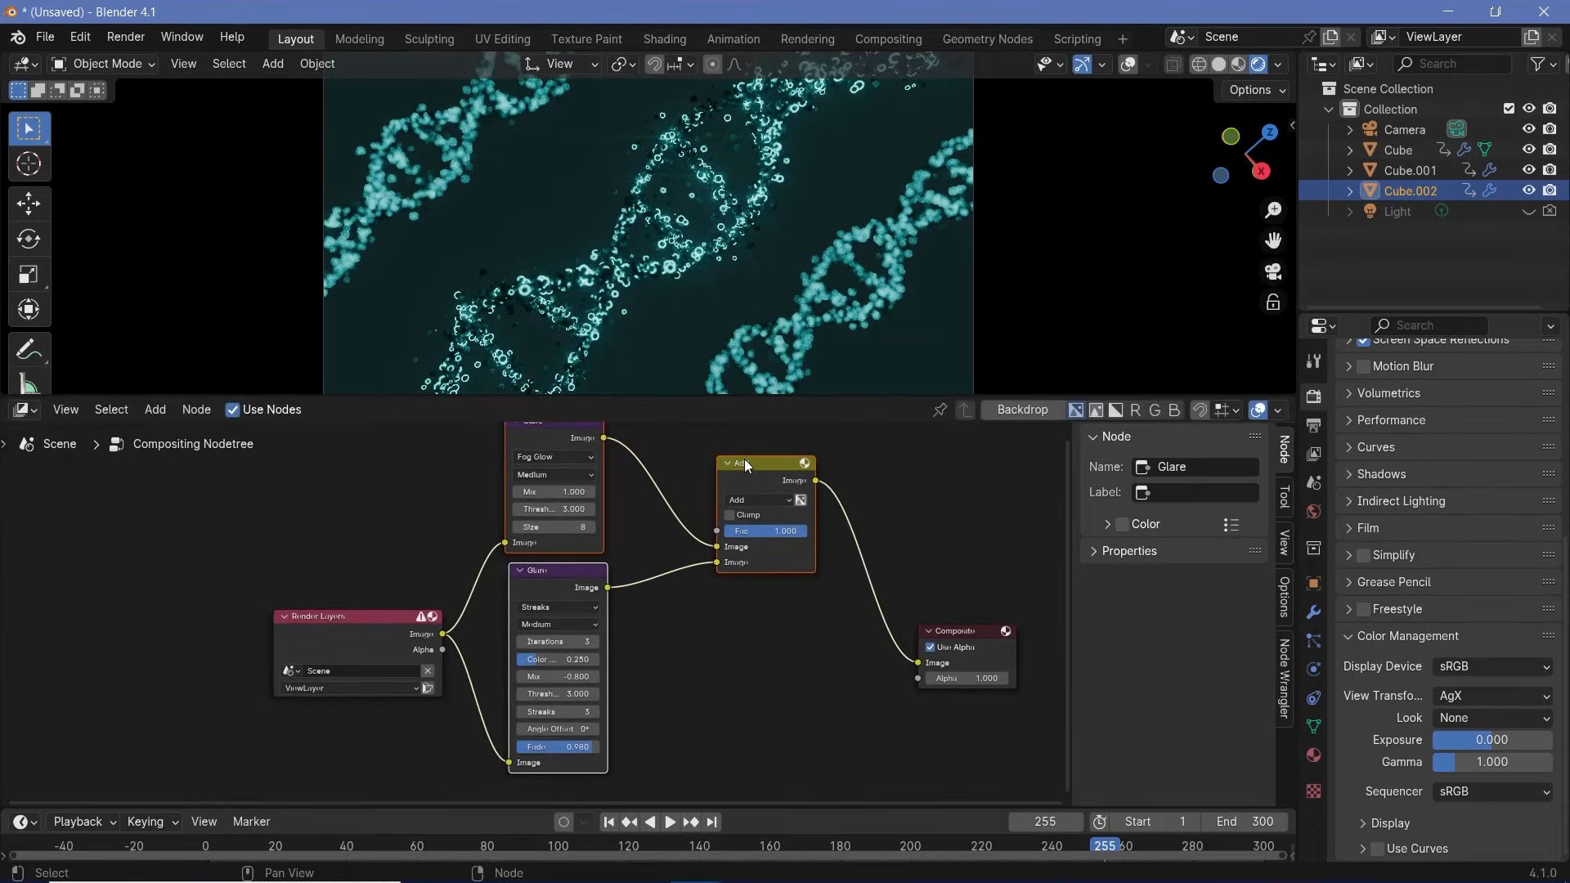
Step: Duplicate the Add node and insert the copy between the existing Add node and Composite
{"action": "left_click", "coordinate": [752, 461]}
{"action": "key", "text": "shift+d"}
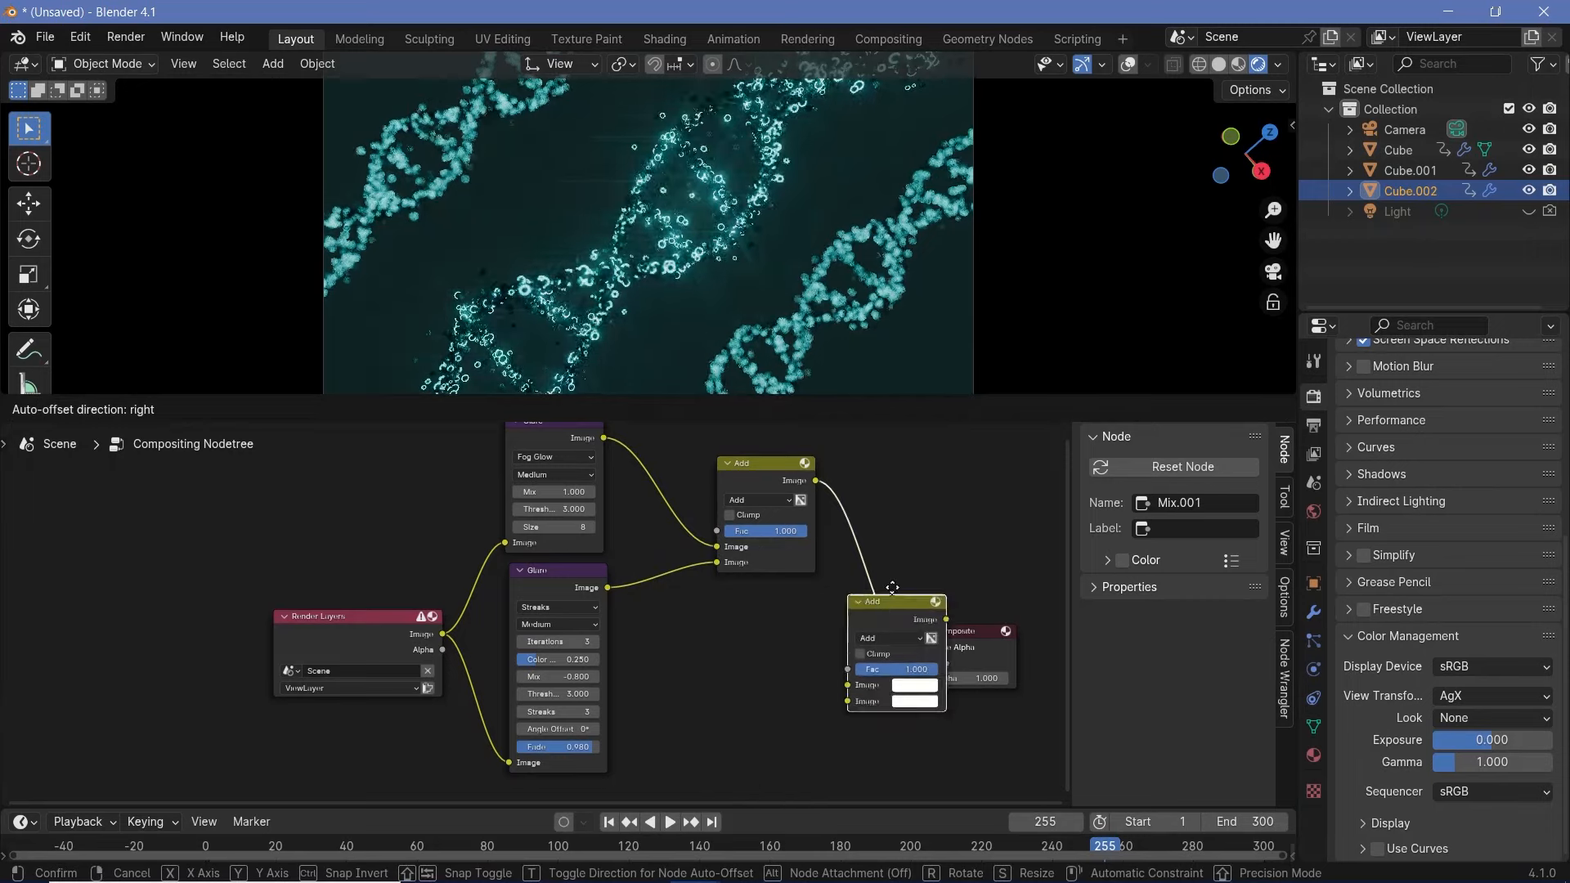
{"action": "left_click", "coordinate": [916, 575]}
Step: Duplicate the Streaks Glare node, feed it the Render Layers image and connect its output to the new Add node's second Image input
{"action": "left_click", "coordinate": [563, 572]}
{"action": "key", "text": "shift+s"}
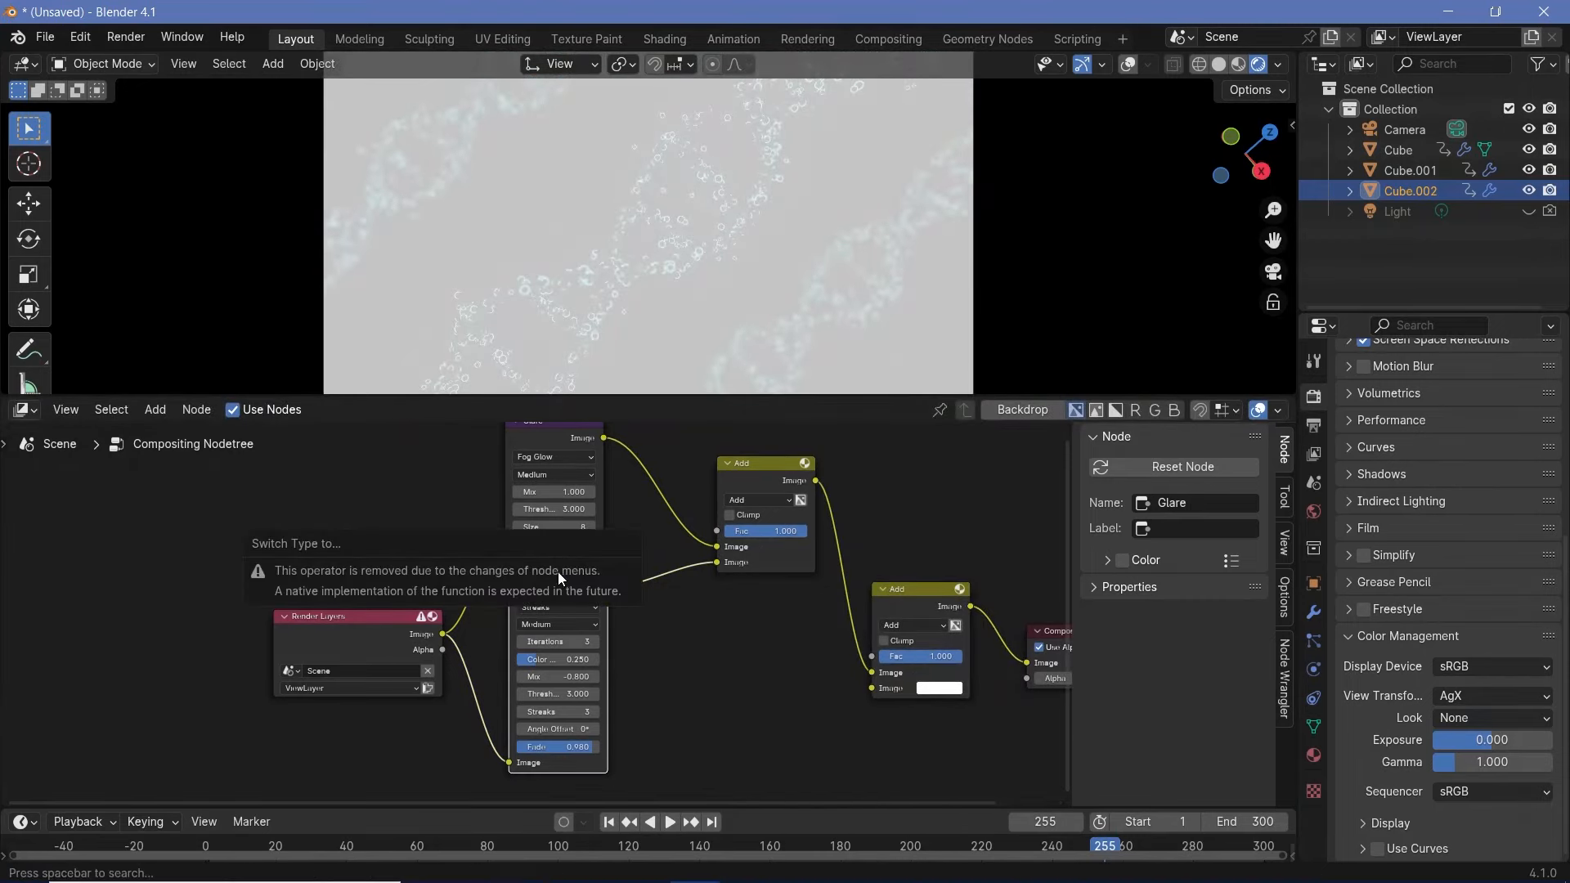
{"action": "key", "text": "shift+d"}
{"action": "left_click", "coordinate": [757, 685]}
{"action": "left_click_drag", "start_coordinate": [442, 634], "coordinate": [711, 676]}
{"action": "middle_click_drag", "start_coordinate": [827, 506], "coordinate": [729, 623]}
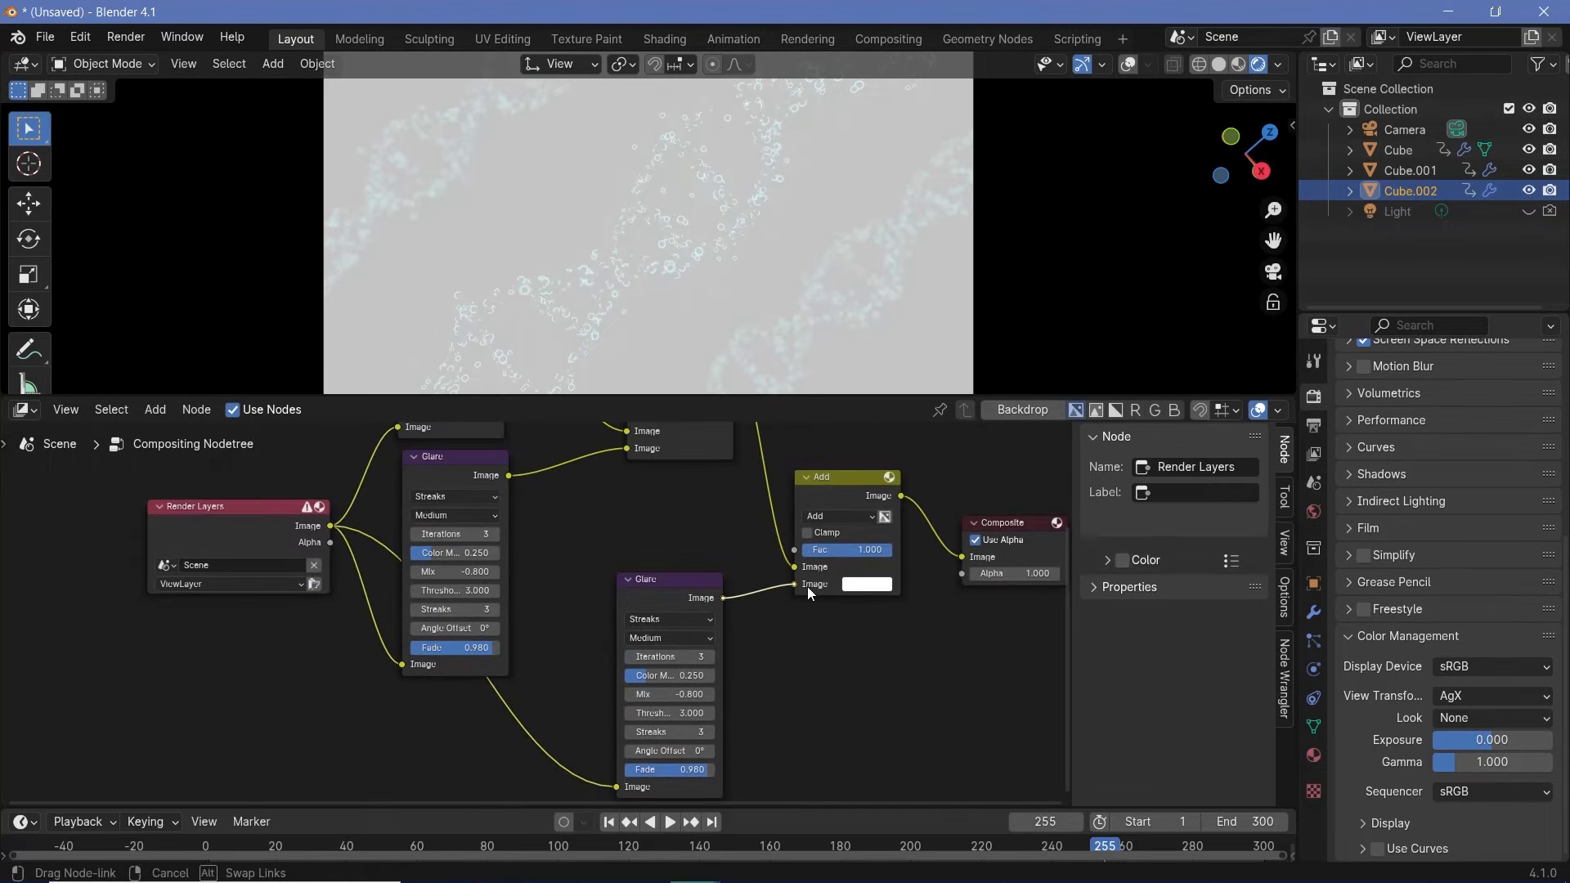
{"action": "left_click_drag", "start_coordinate": [806, 587], "coordinate": [723, 598]}
Step: Set the duplicated Glare node to Ghosts with High quality, Mix 1.000 and Threshold 0.000
{"action": "scroll", "coordinate": [788, 661], "scroll_direction": "up", "scroll_amount": 2}
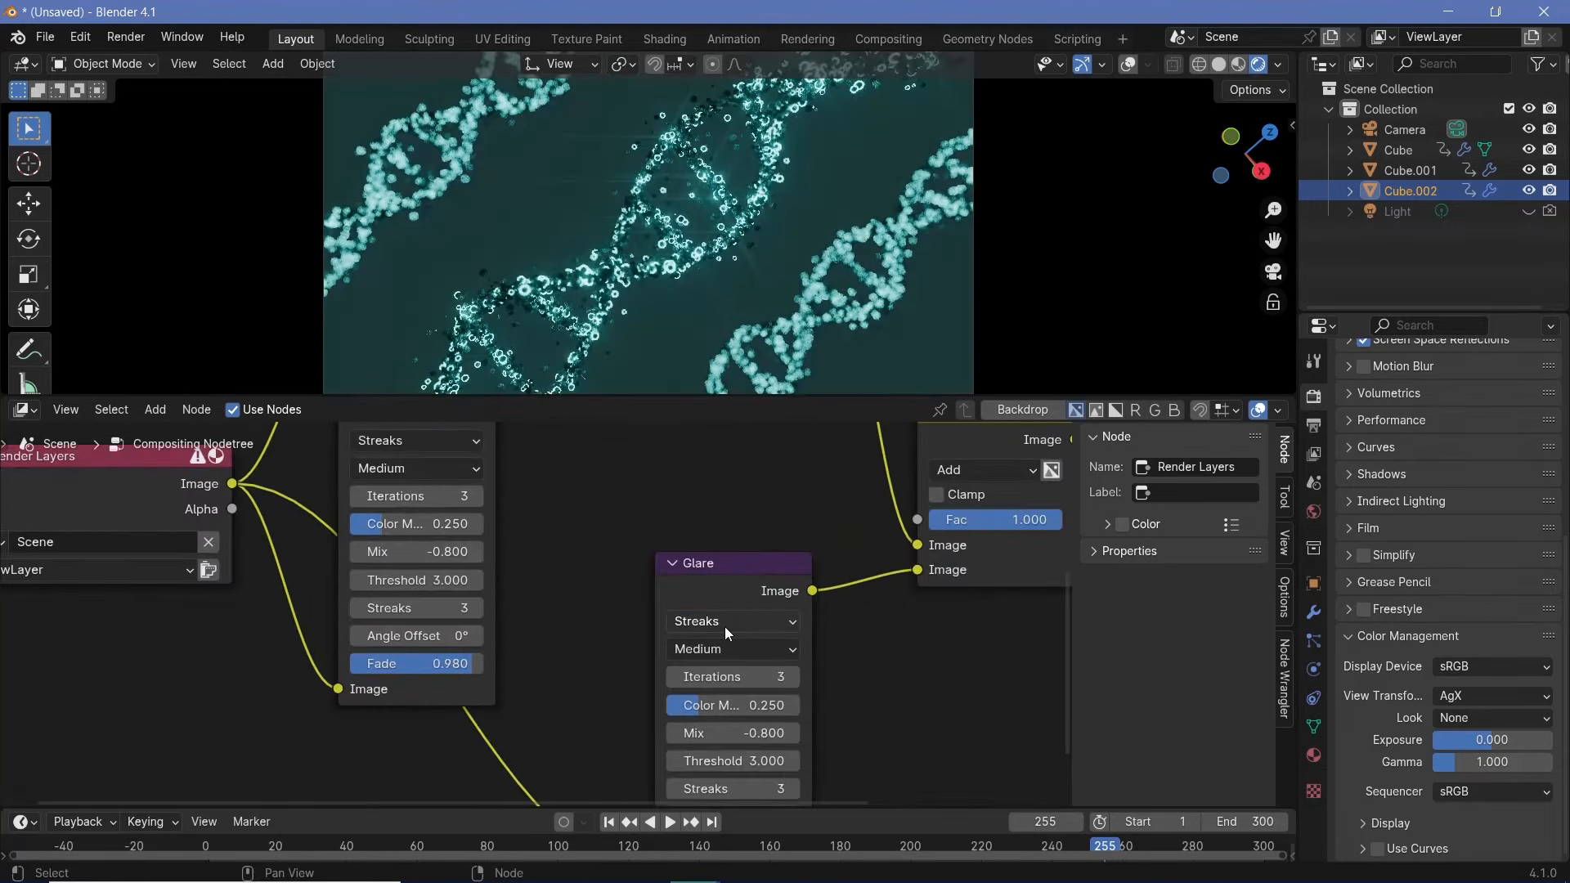
{"action": "left_click", "coordinate": [725, 627]}
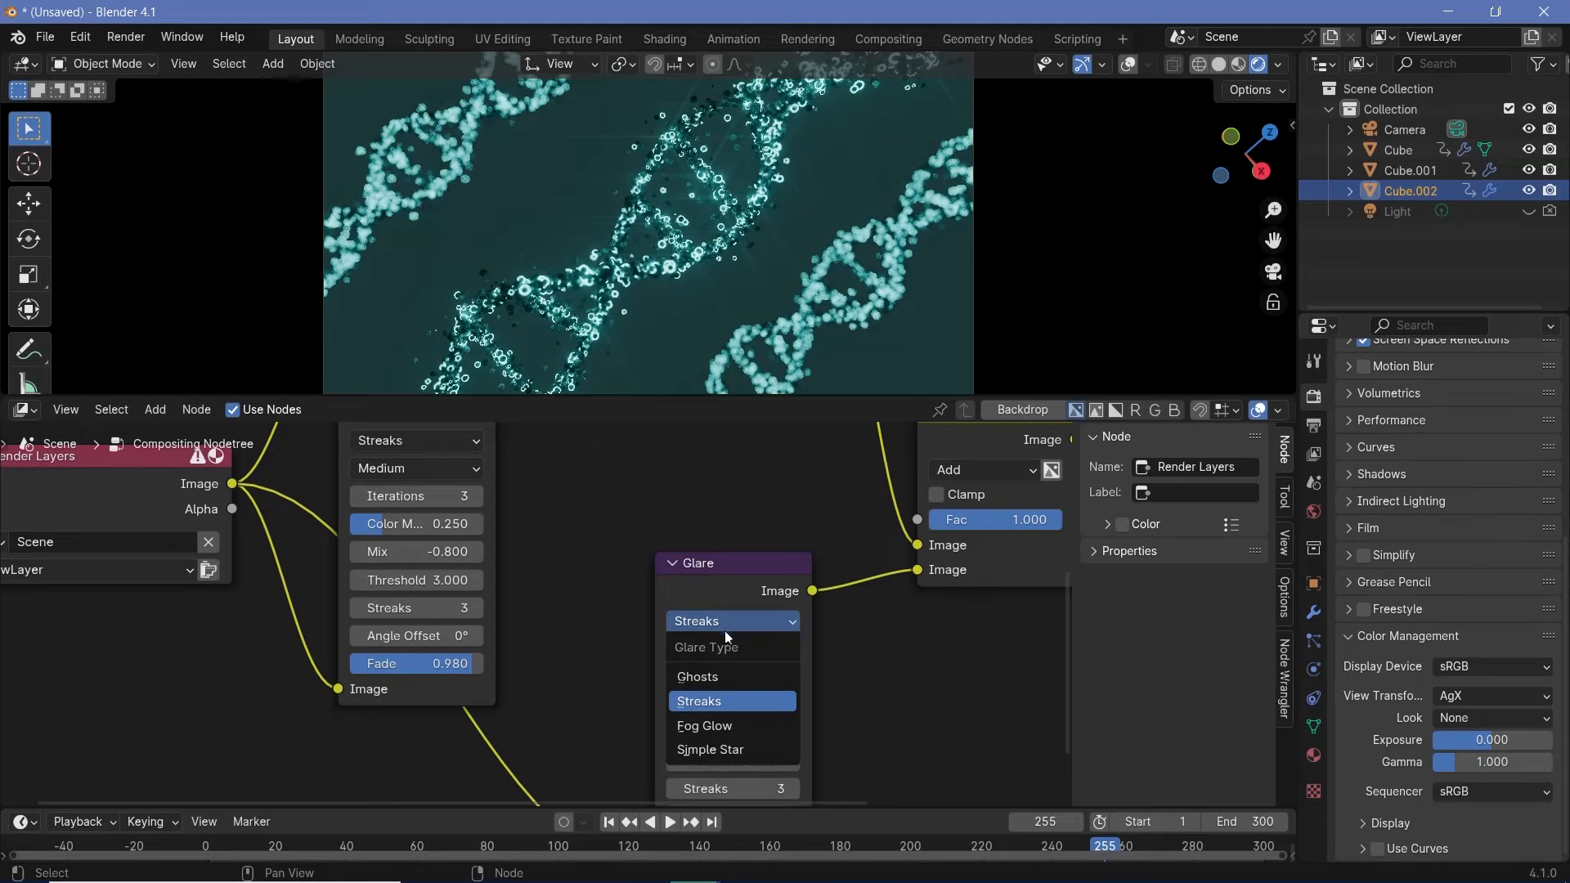
{"action": "left_click", "coordinate": [722, 678]}
{"action": "scroll", "coordinate": [733, 766], "scroll_direction": "down", "scroll_amount": 1}
{"action": "left_click_drag", "start_coordinate": [652, 733], "coordinate": [736, 733]}
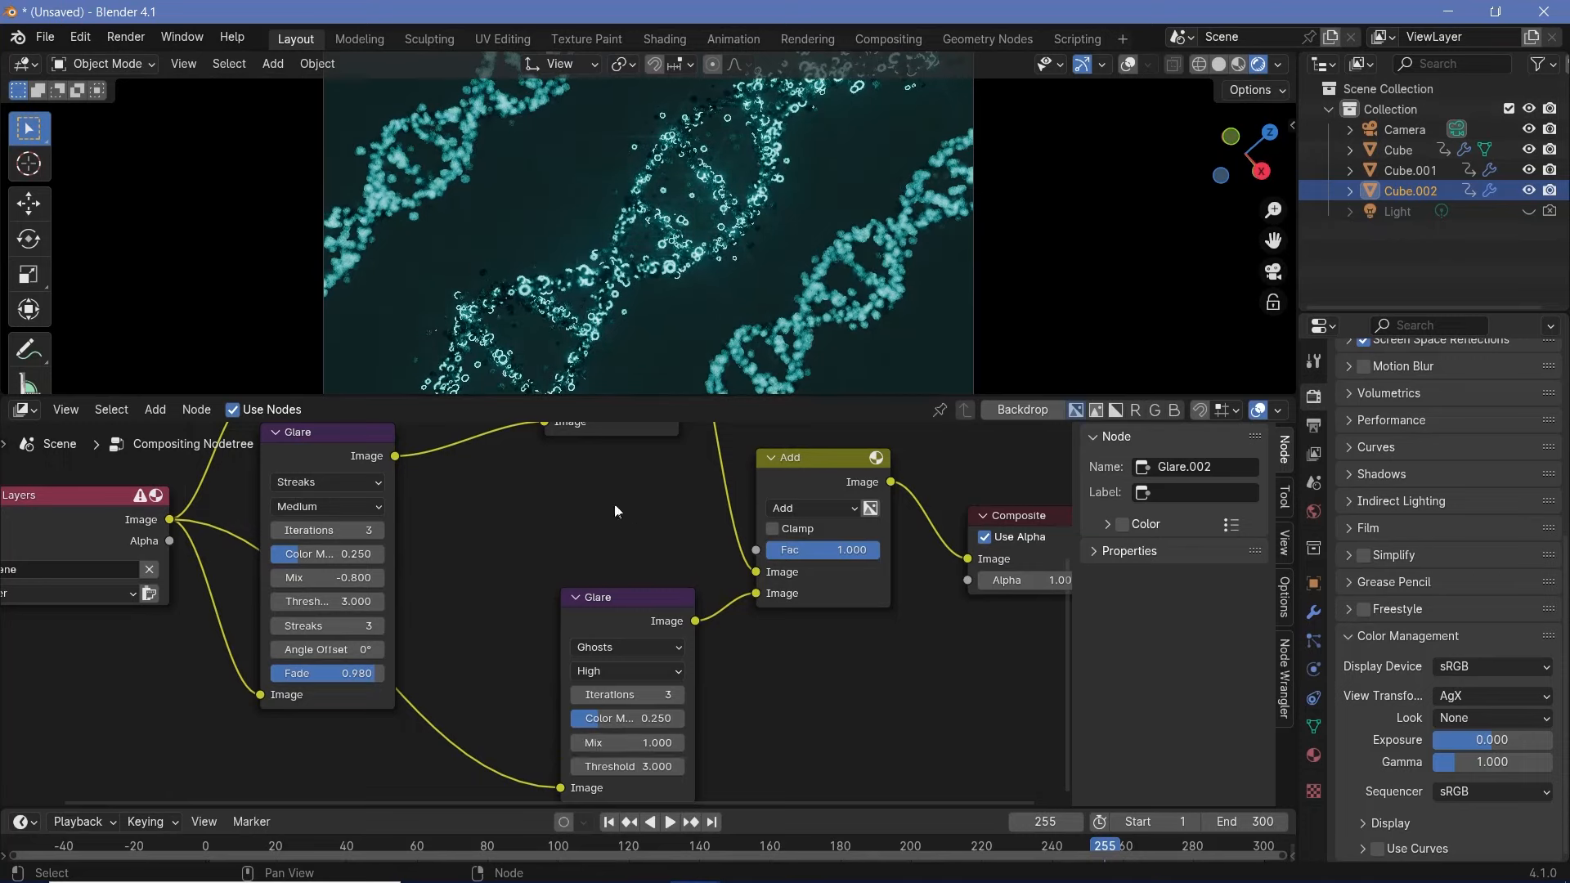
{"action": "mouse_move", "coordinate": [679, 563]}
{"action": "middle_mouse_down"}
{"action": "mouse_move", "coordinate": [694, 680]}
{"action": "mouse_move", "coordinate": [690, 542]}
{"action": "middle_mouse_up"}
{"action": "left_click_drag", "start_coordinate": [675, 745], "coordinate": [573, 745]}
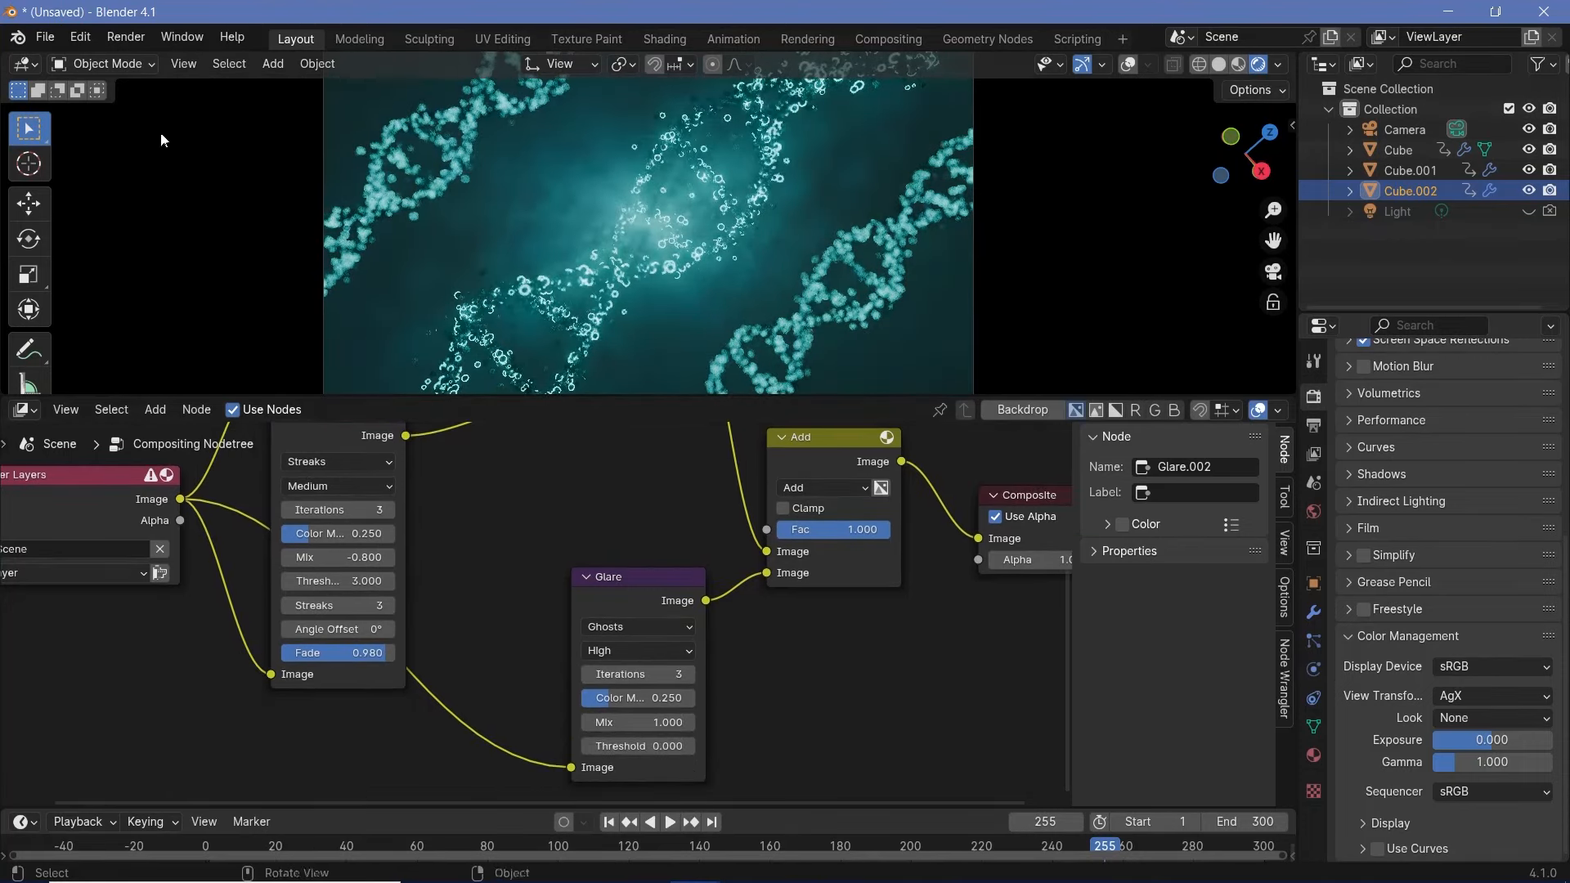
Step: Set the Fog Glow Glare node's threshold to 1.600 and enlarge the 3D viewport above the compositor
{"action": "middle_click_drag", "start_coordinate": [533, 473], "coordinate": [706, 715]}
{"action": "left_click", "coordinate": [459, 460]}
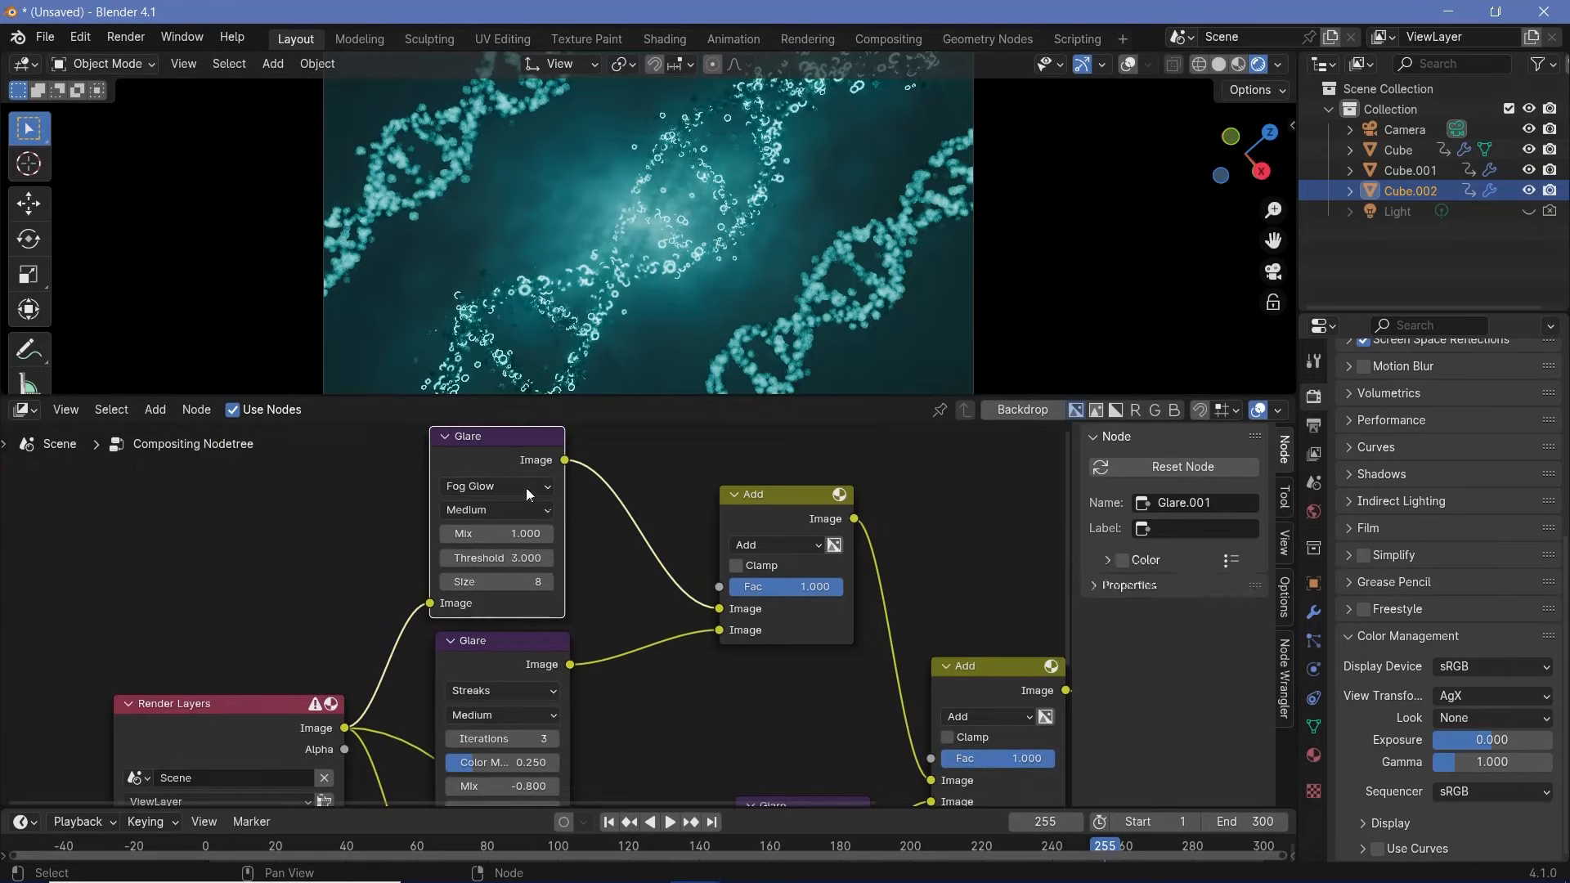
{"action": "left_click_drag", "start_coordinate": [499, 558], "coordinate": [441, 557]}
{"action": "left_click", "coordinate": [497, 558]}
{"action": "key", "text": "Return"}
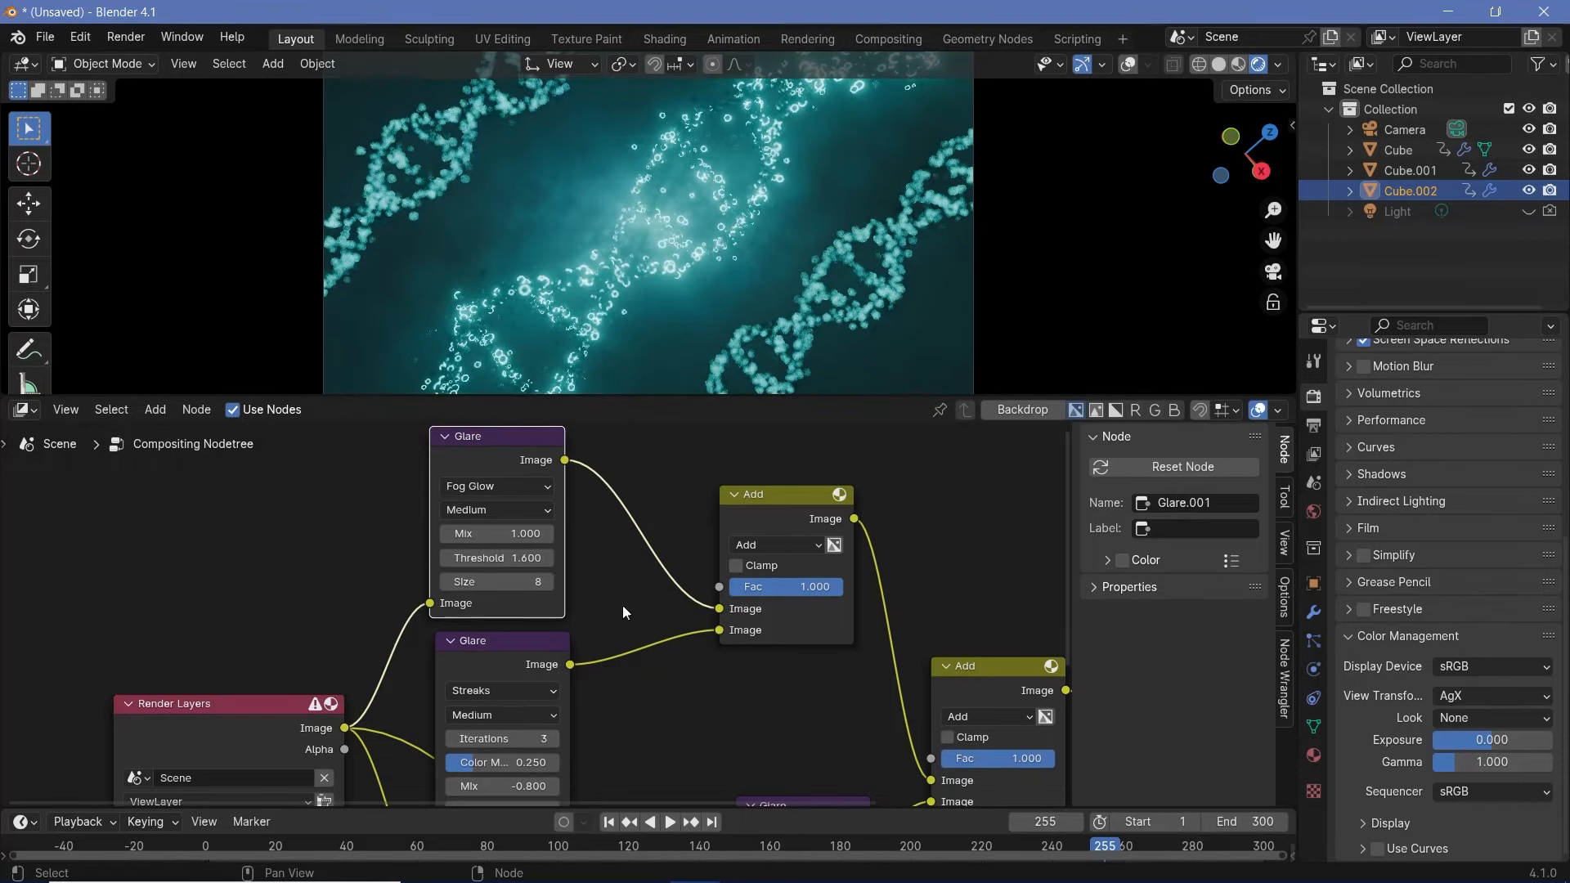
{"action": "middle_click_drag", "start_coordinate": [628, 578], "coordinate": [486, 735]}
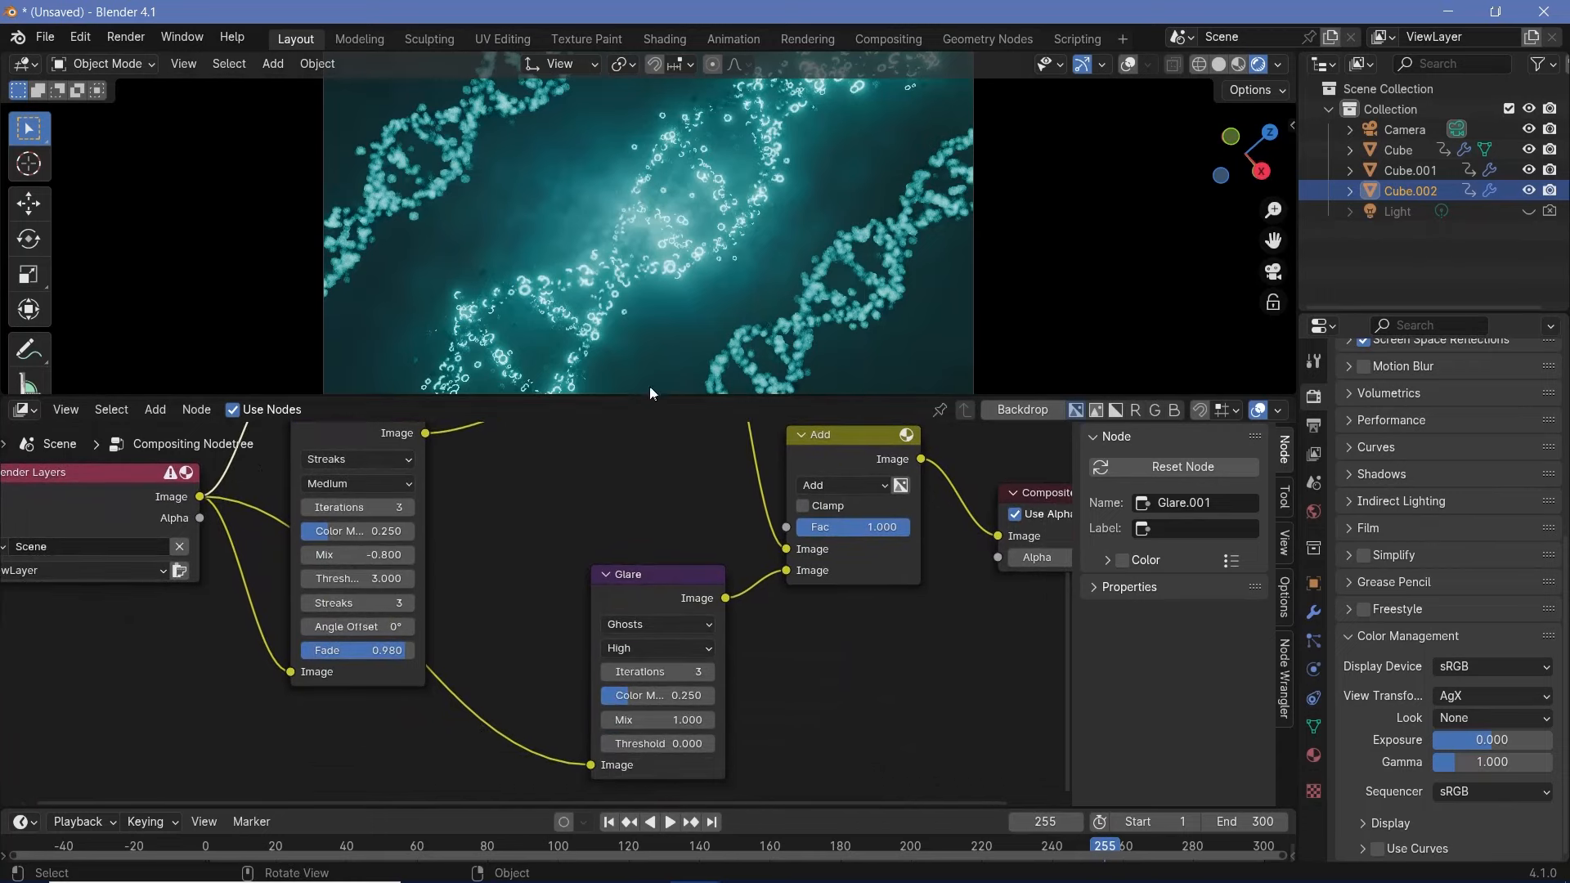
{"action": "left_click_drag", "start_coordinate": [654, 393], "coordinate": [653, 602]}
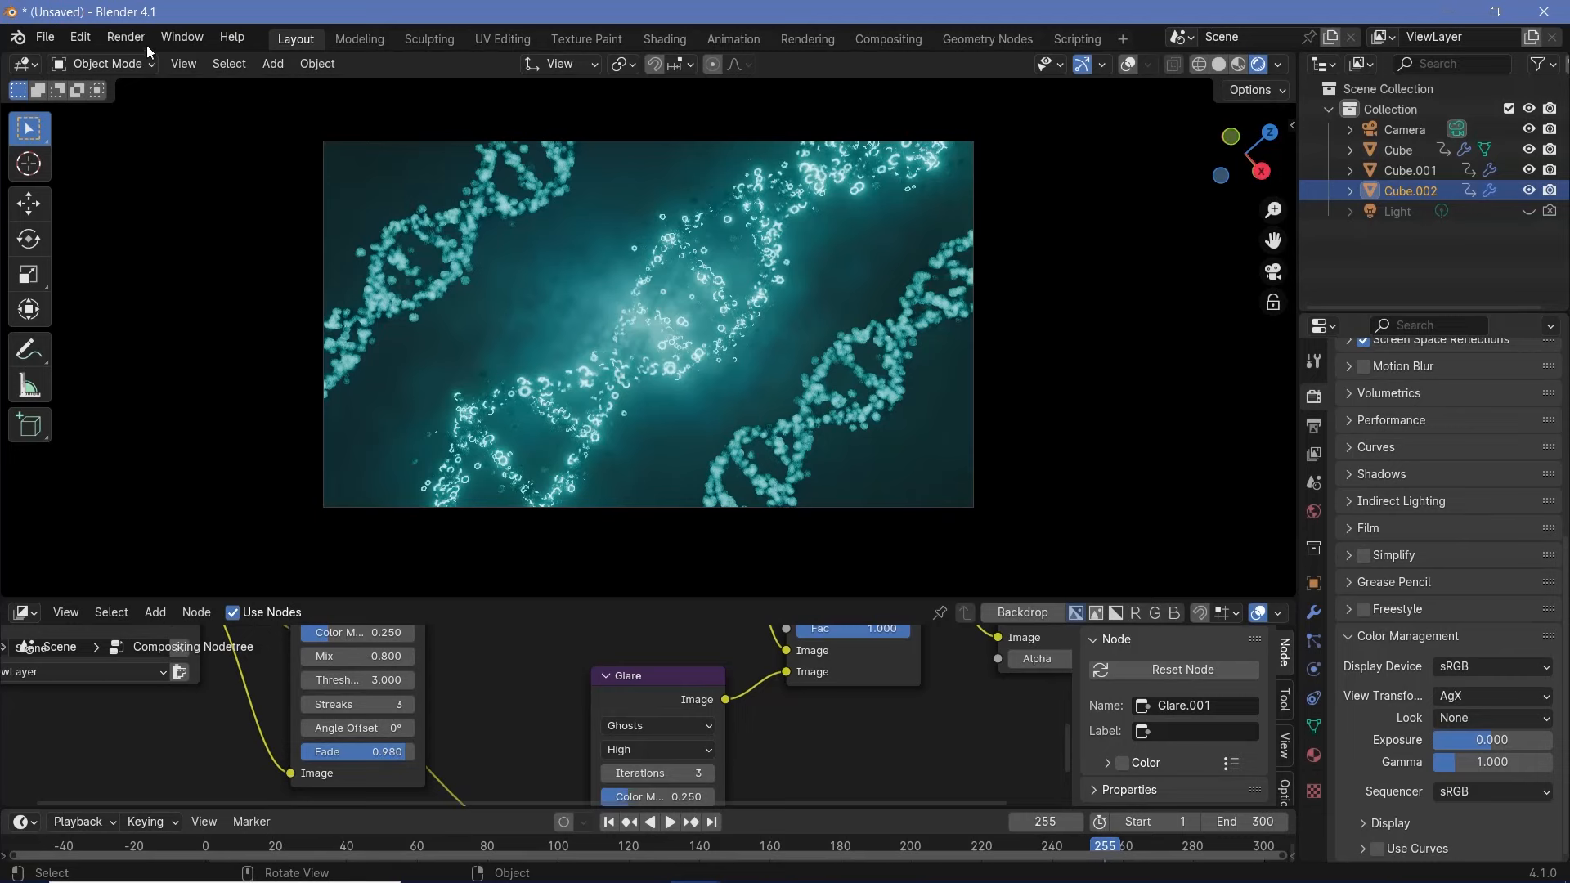
Step: Render the current frame as a still image and inspect the combined glare effects up close
{"action": "left_click", "coordinate": [45, 37]}
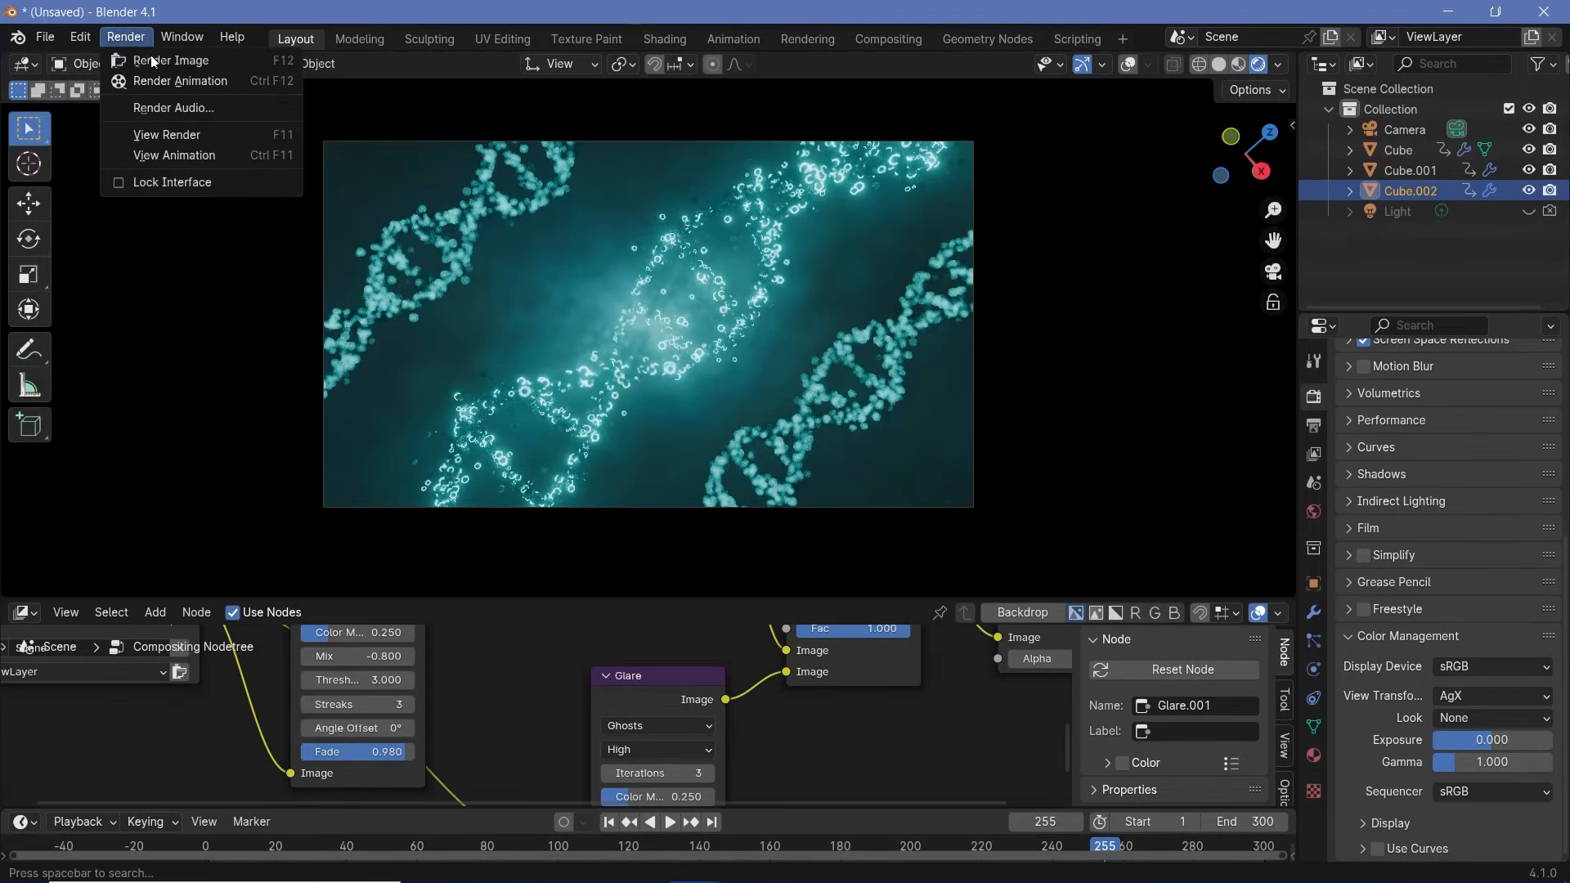
{"action": "left_click", "coordinate": [149, 58]}
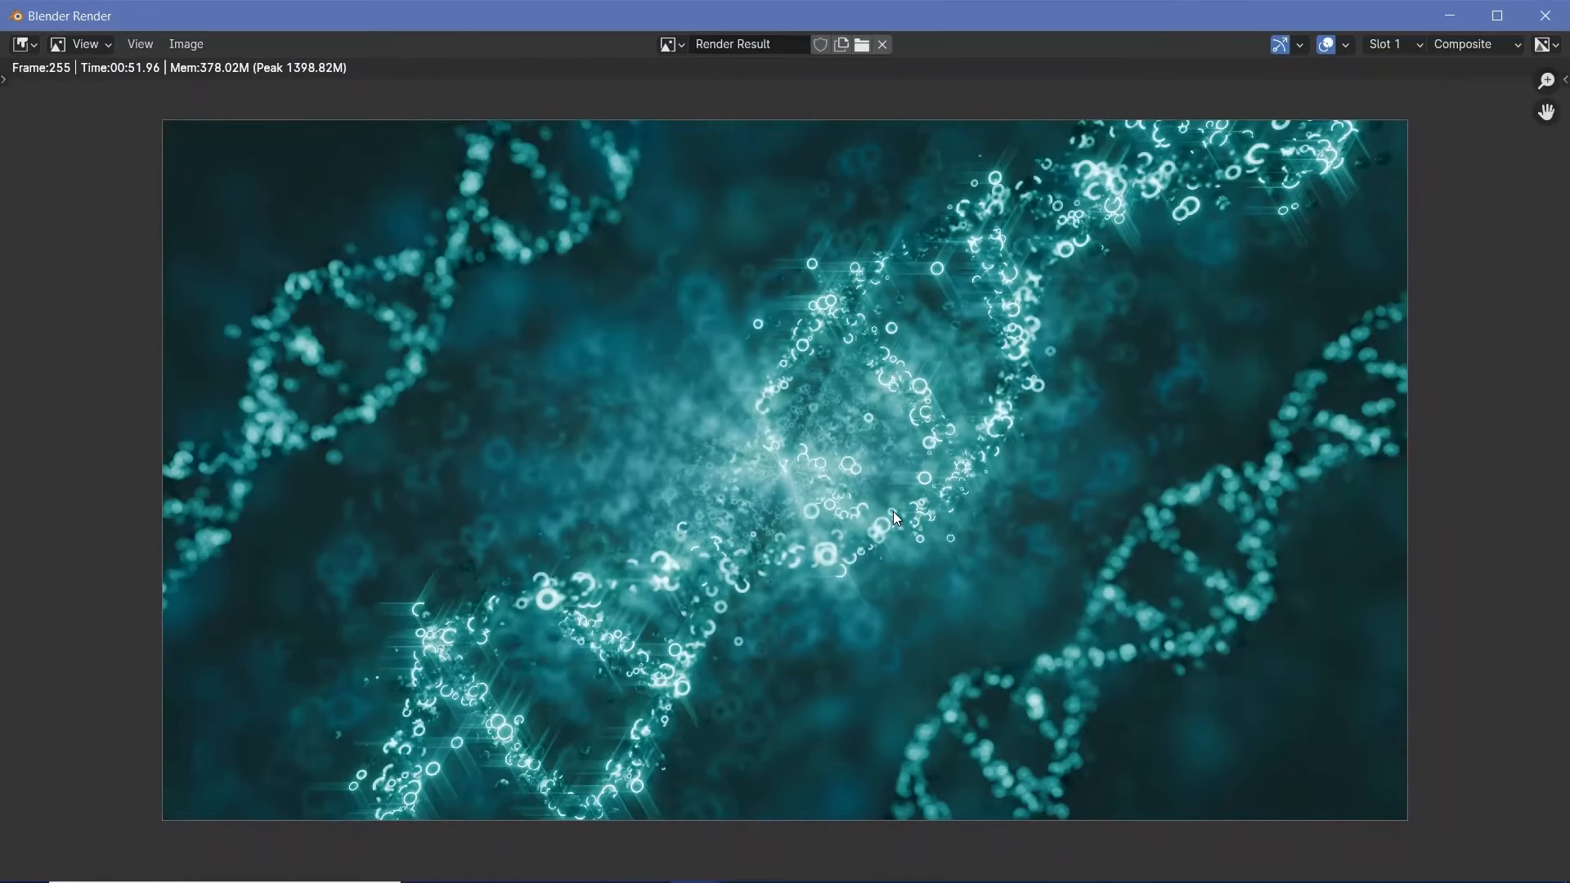
{"action": "scroll", "coordinate": [478, 485], "scroll_direction": "up", "scroll_amount": 1}
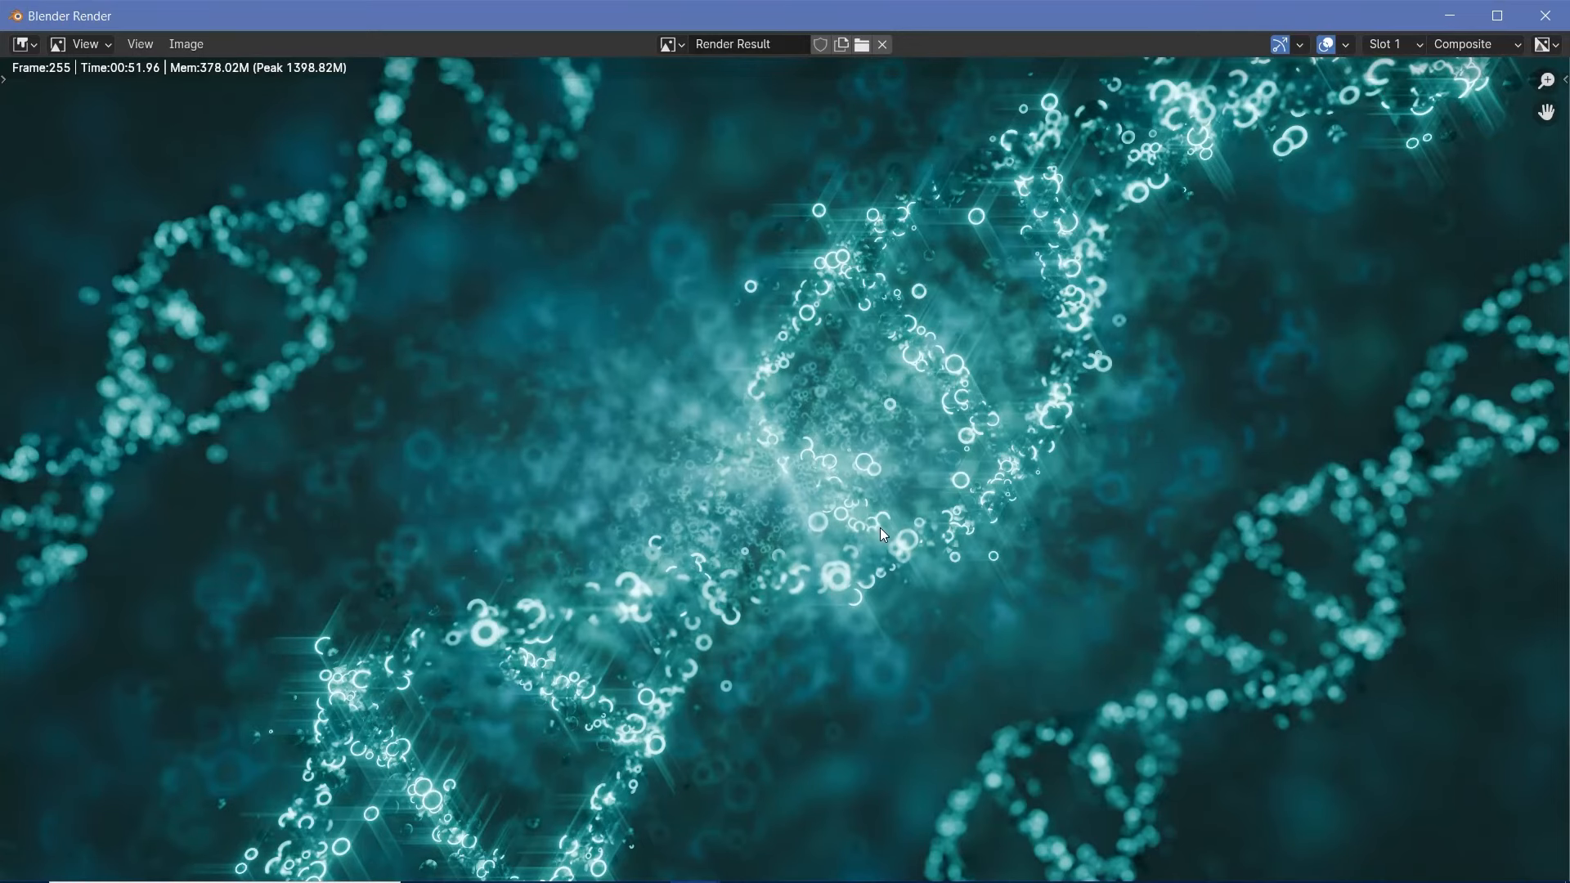
{"action": "scroll", "coordinate": [837, 429], "scroll_direction": "down", "scroll_amount": 1}
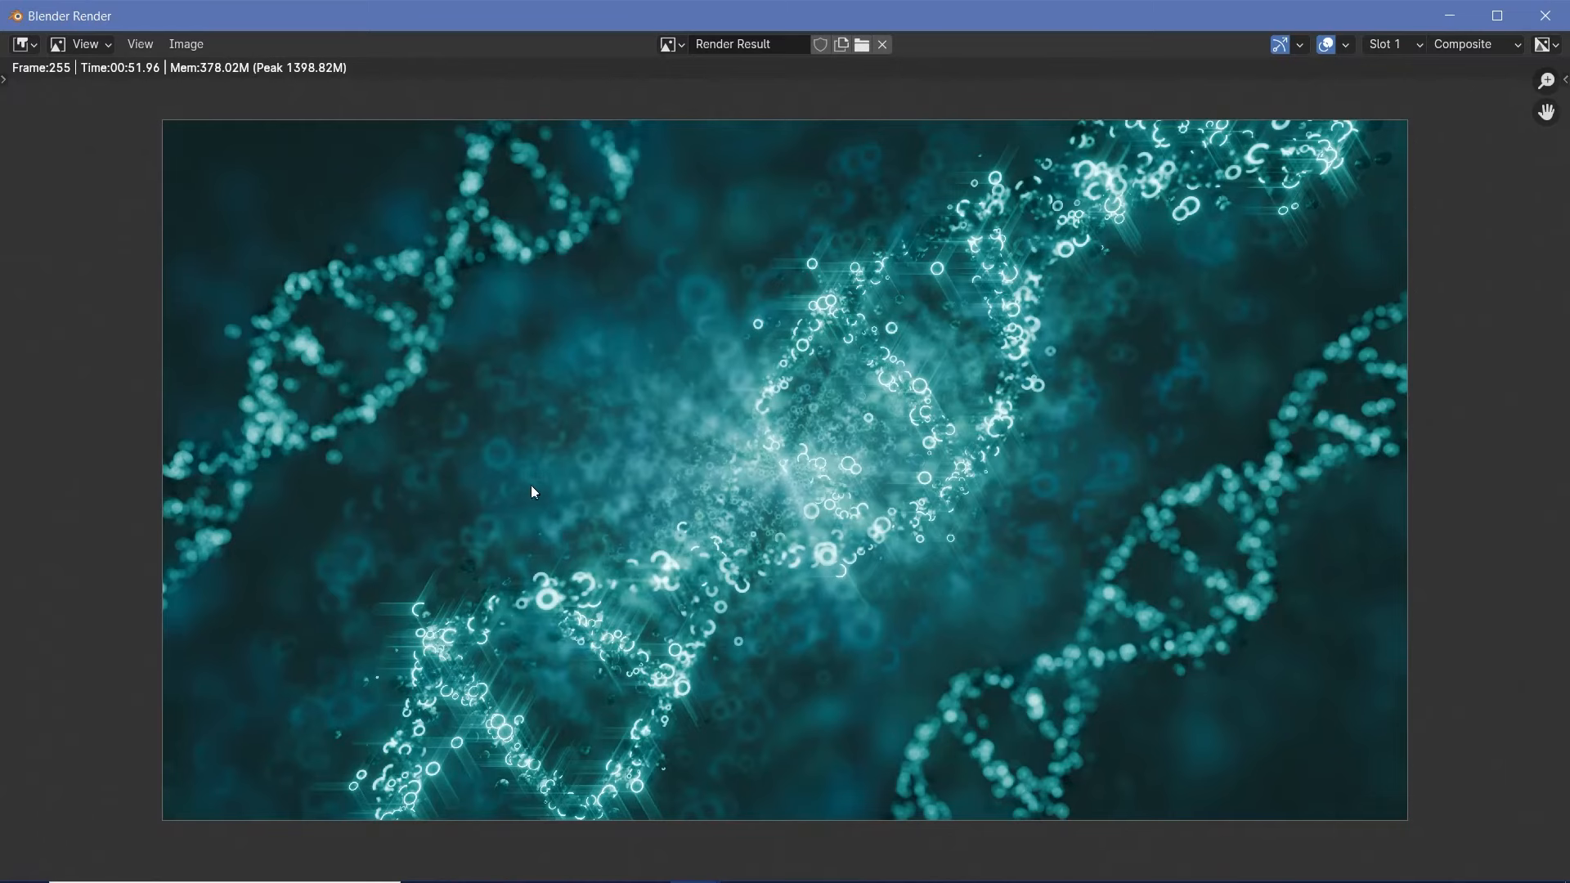
{"action": "scroll", "coordinate": [433, 445], "scroll_direction": "up", "scroll_amount": 2}
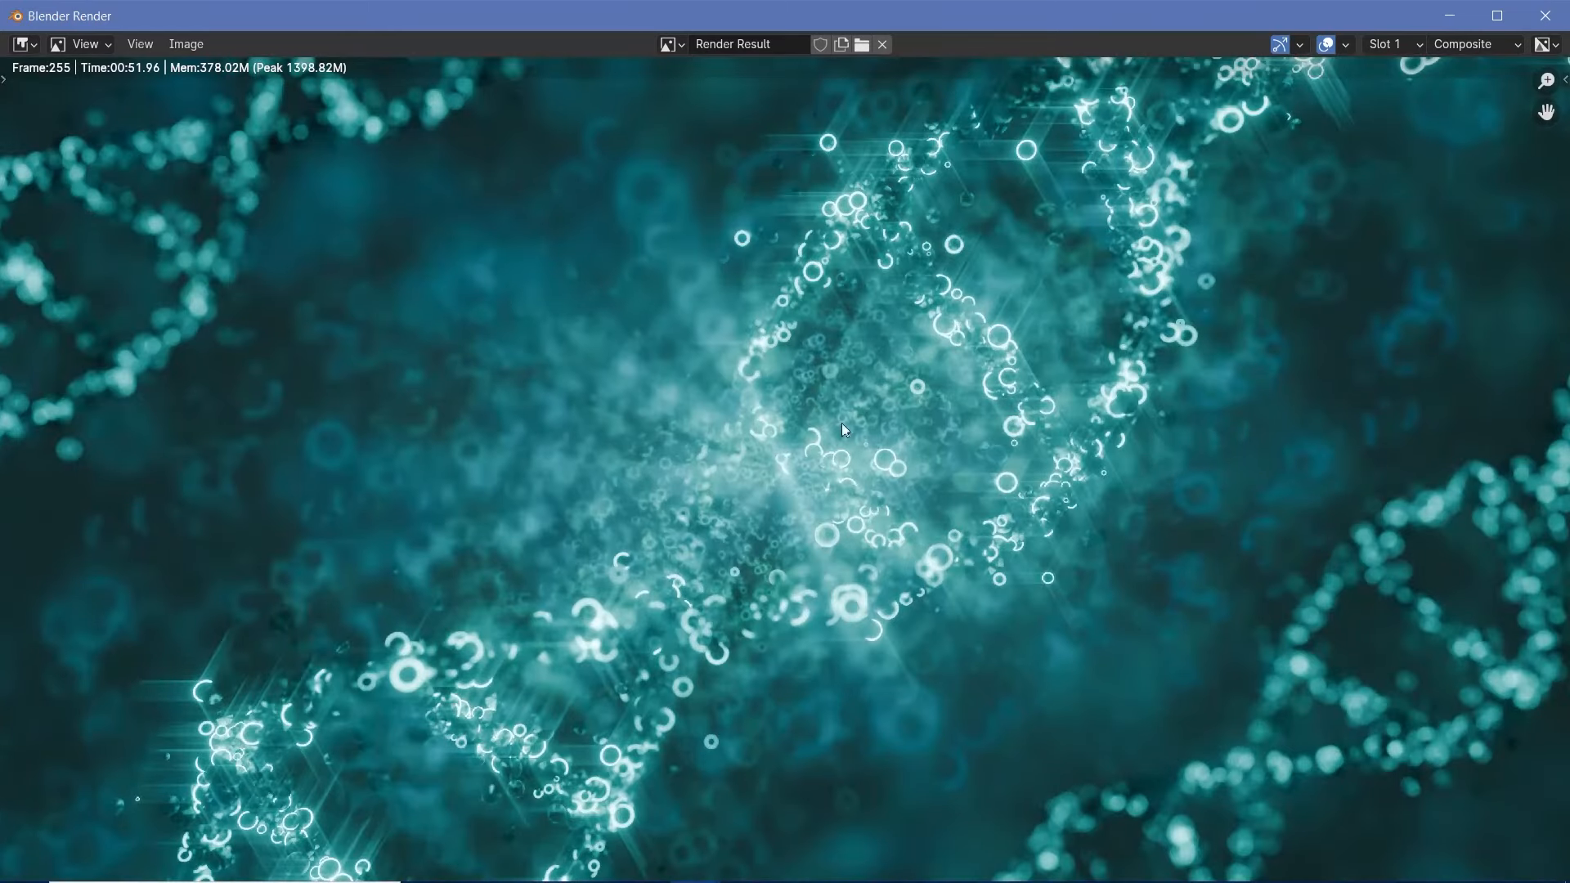
{"action": "scroll", "coordinate": [916, 453], "scroll_direction": "down", "scroll_amount": 2}
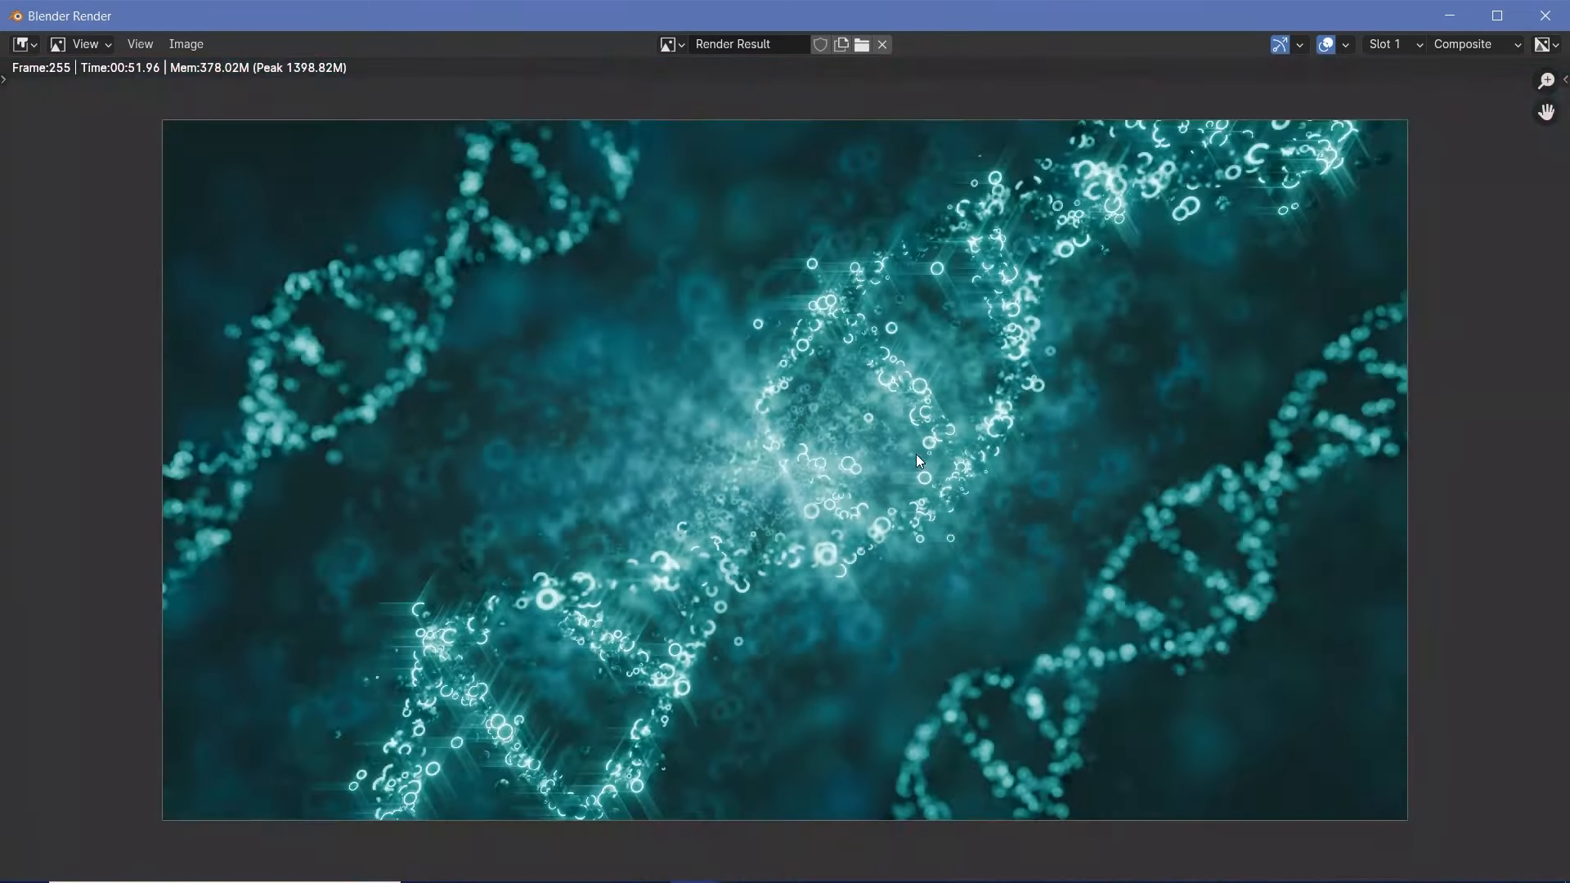
{"action": "left_click", "coordinate": [1545, 16]}
Step: Shift the Ghosts Glare node away from the Add node and insert a Blur node between them
{"action": "key", "text": "shift+d"}
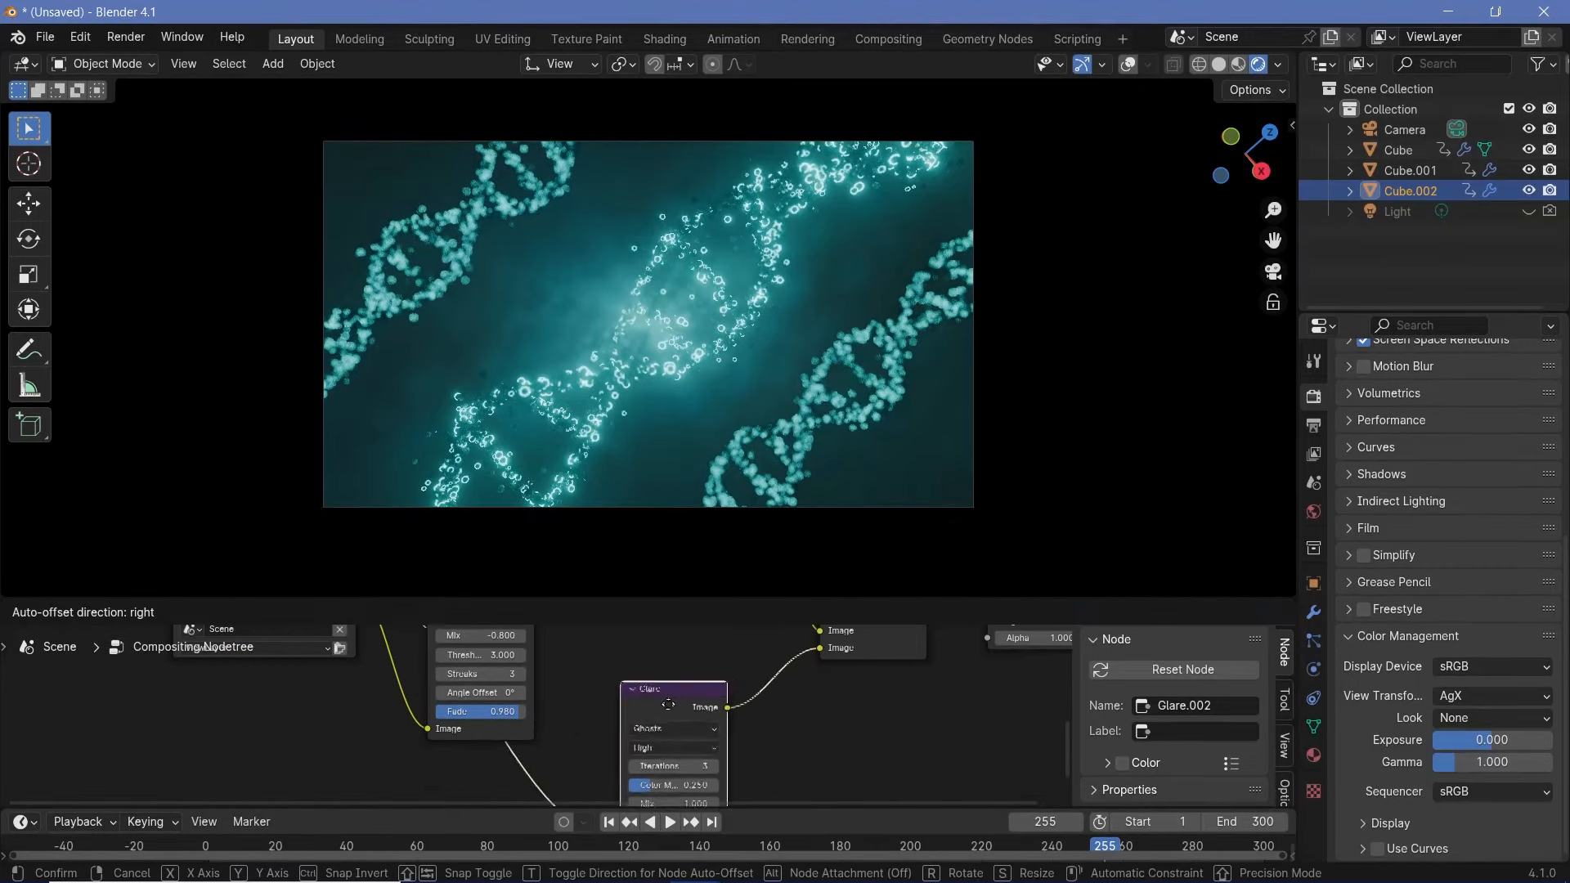
{"action": "left_click", "coordinate": [793, 734]}
{"action": "key", "text": "shift+a"}
{"action": "mouse_move", "coordinate": [793, 743]}
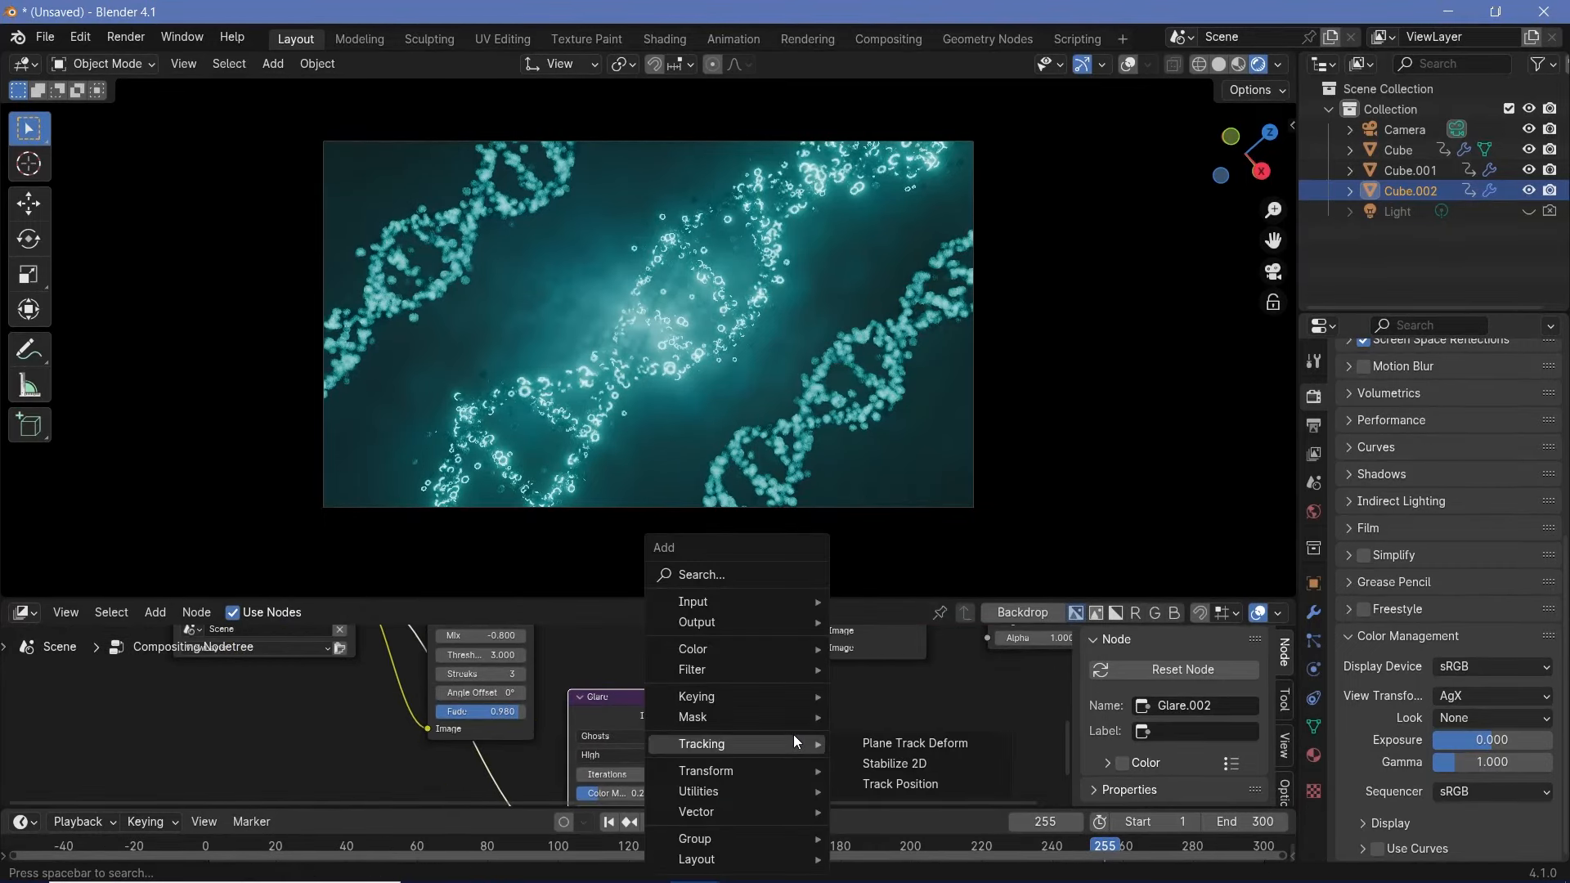
{"action": "type", "text": "blu"}
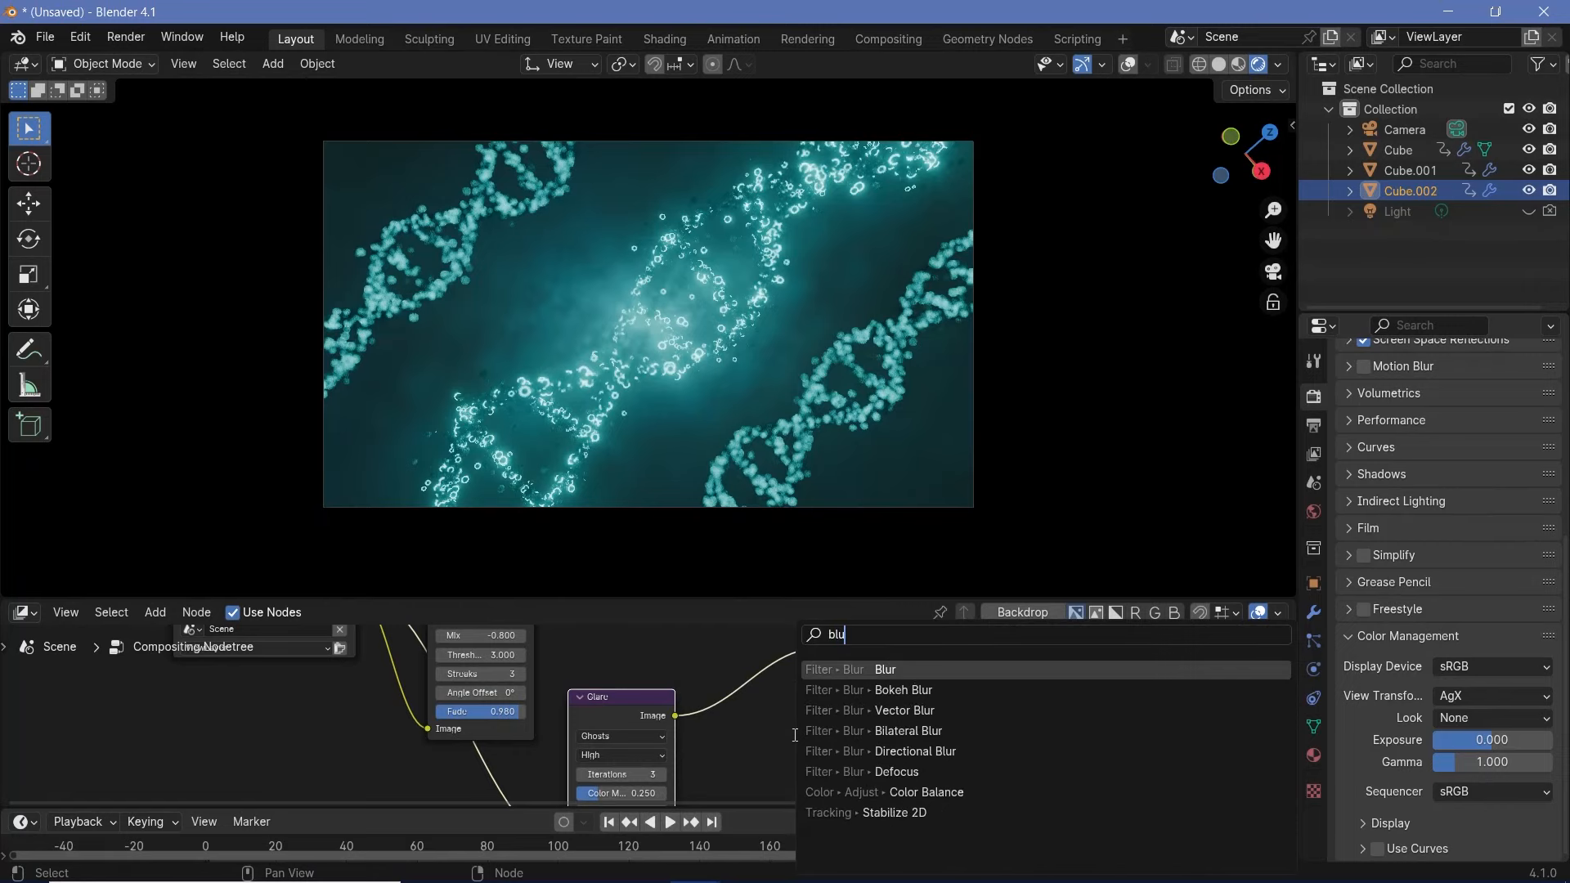
{"action": "left_click", "coordinate": [916, 676]}
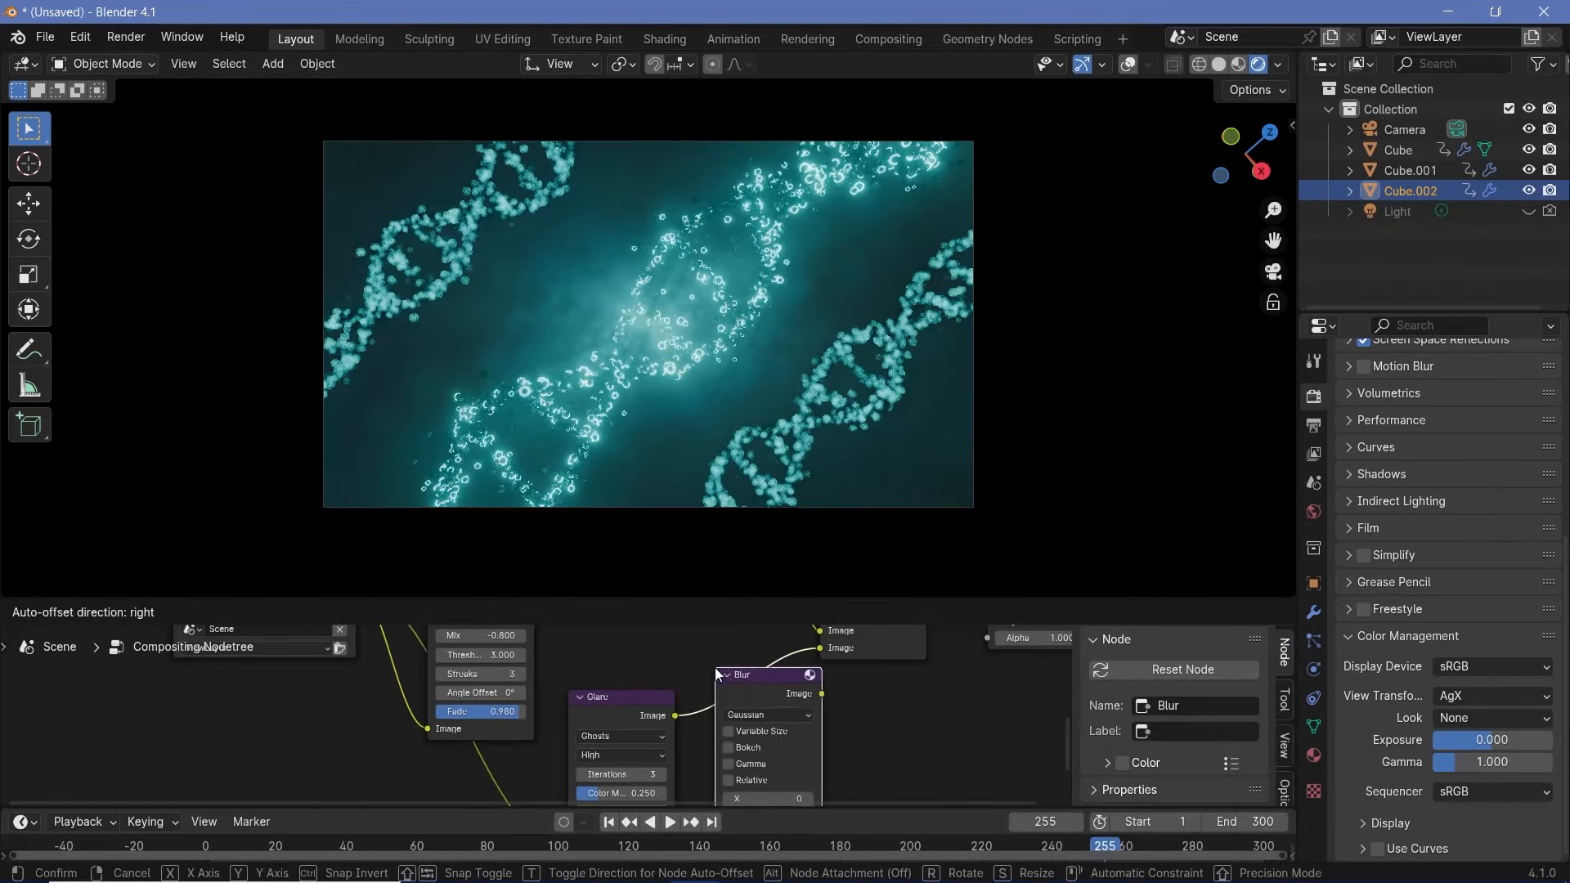
{"action": "left_click", "coordinate": [744, 683]}
{"action": "middle_click_drag", "start_coordinate": [899, 728], "coordinate": [911, 640]}
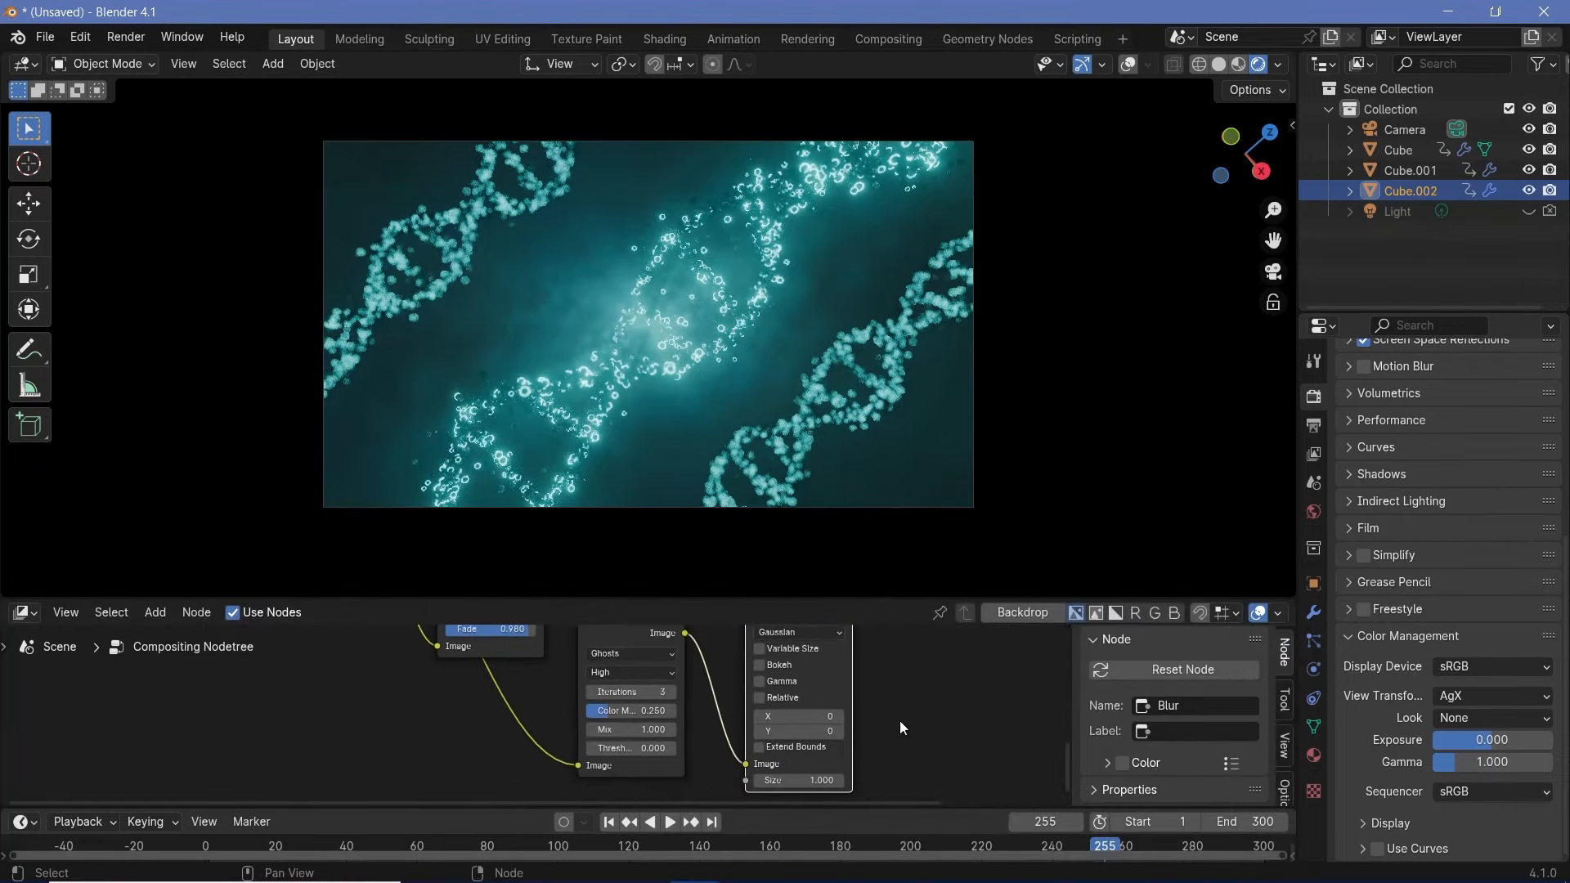
Step: Set the Blur node's X and Y sizes to 100 and move the Composite node farther from the Add node
{"action": "scroll", "coordinate": [900, 722], "scroll_direction": "up", "scroll_amount": 3}
{"action": "left_click", "coordinate": [883, 718]}
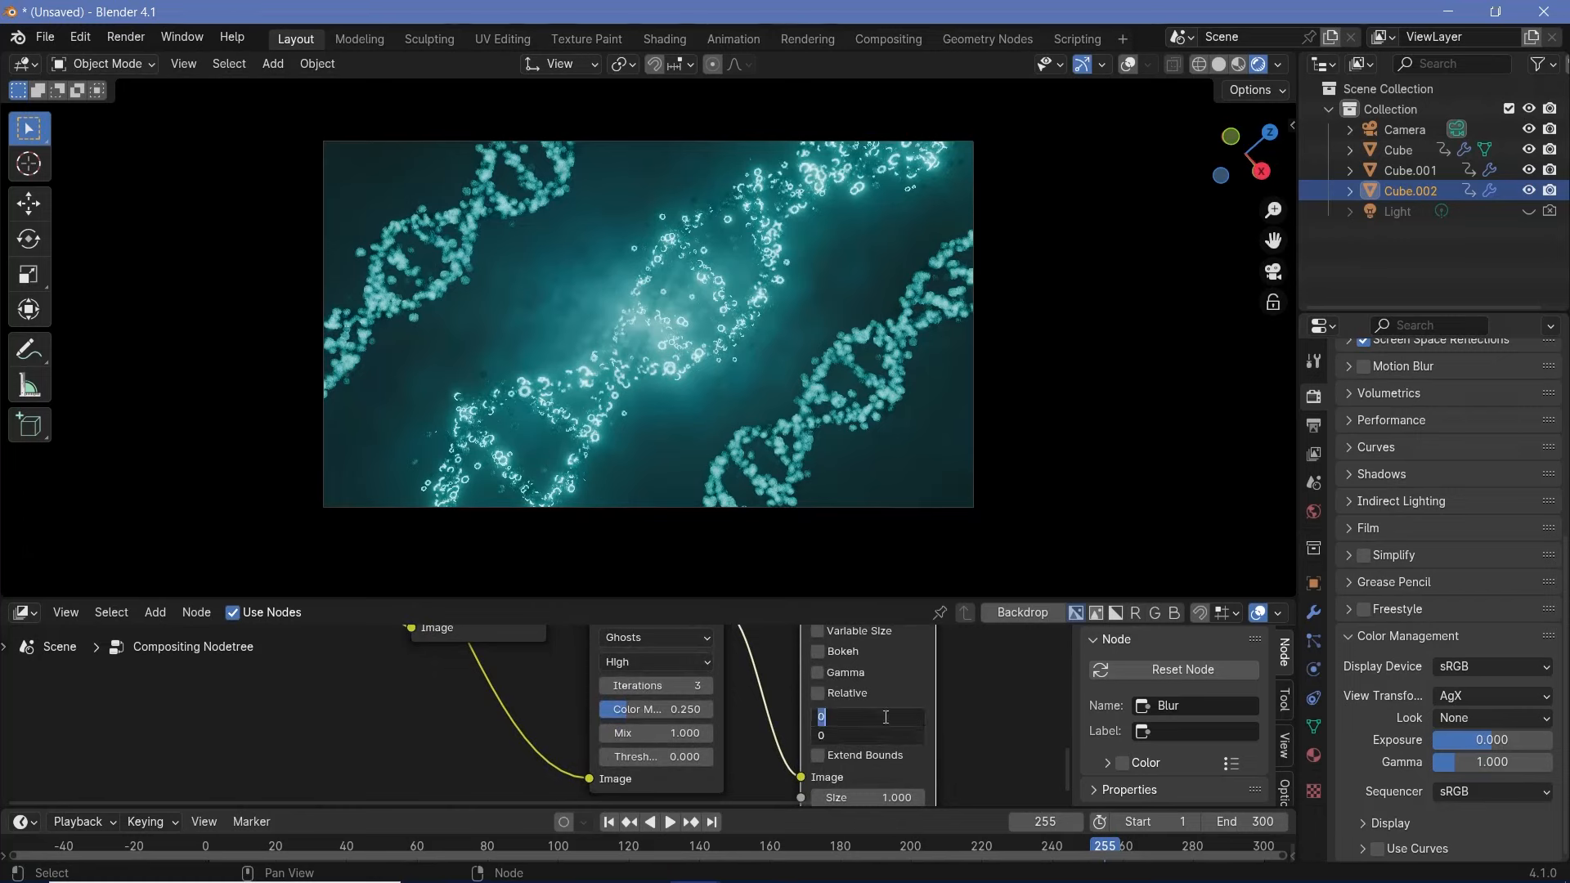
{"action": "type", "text": "100"}
{"action": "key", "text": "Return"}
{"action": "scroll", "coordinate": [929, 677], "scroll_direction": "down", "scroll_amount": 1}
{"action": "scroll", "coordinate": [929, 677], "scroll_direction": "down", "scroll_amount": 1}
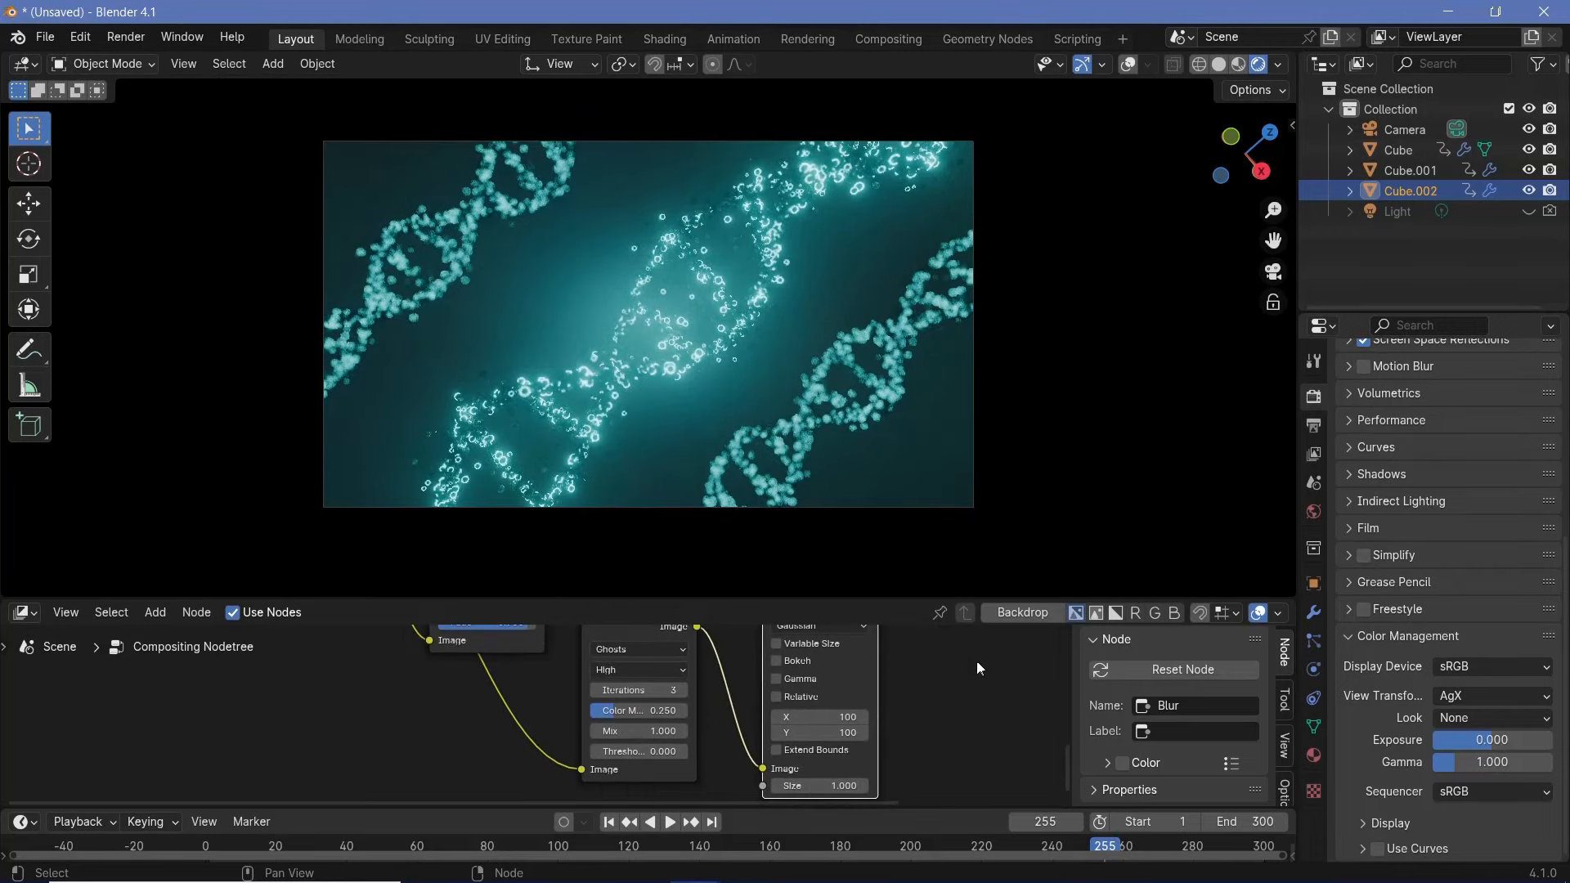
{"action": "middle_click_drag", "start_coordinate": [892, 688], "coordinate": [550, 852]}
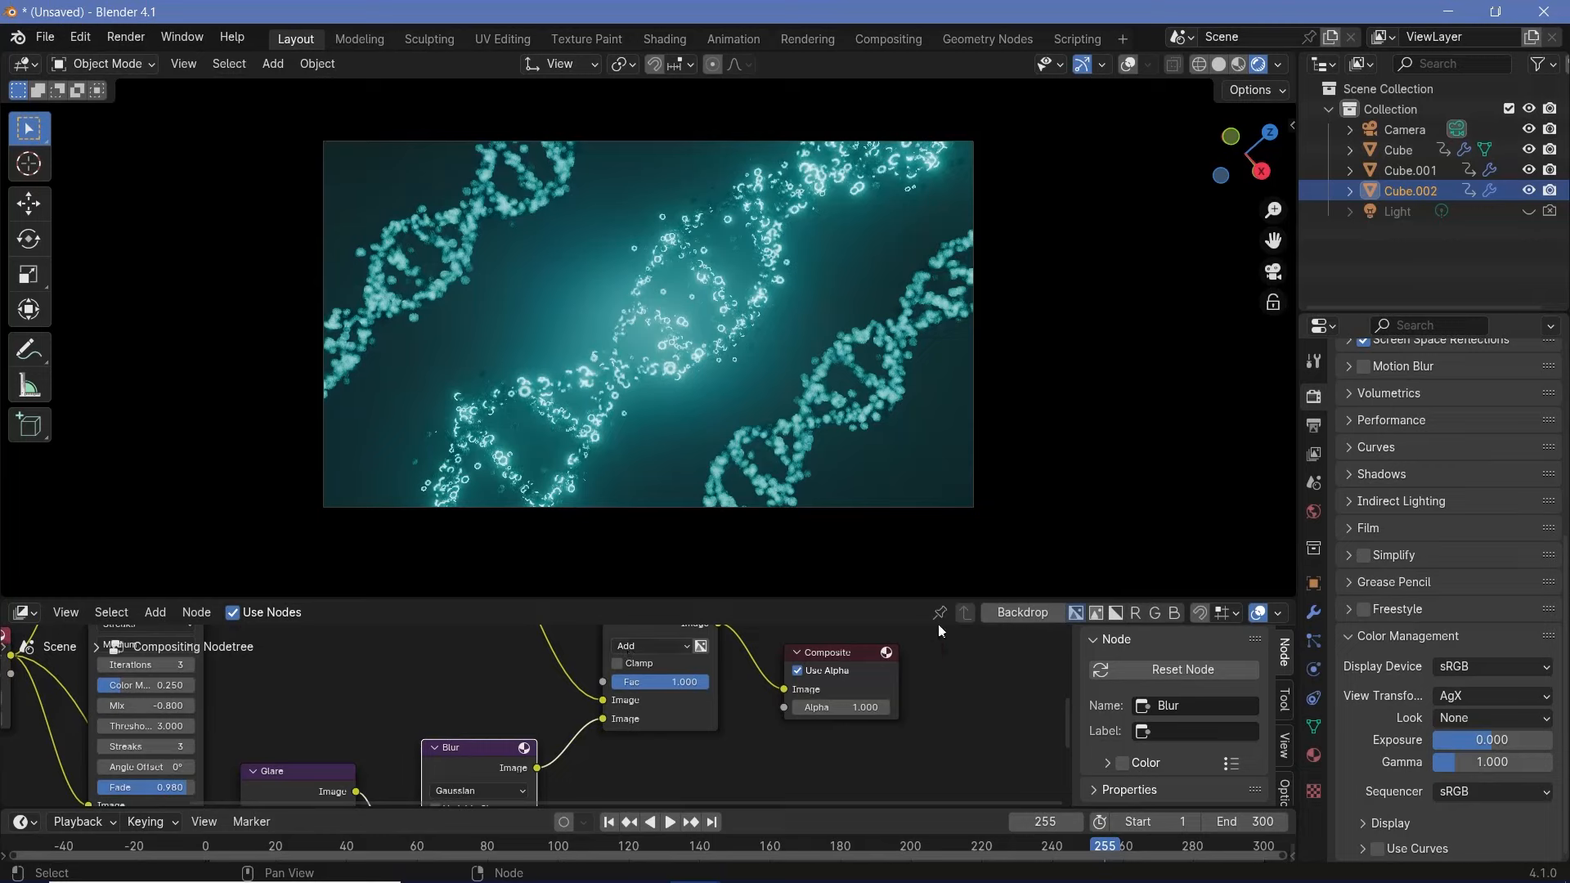
{"action": "left_click_drag", "start_coordinate": [854, 656], "coordinate": [926, 652]}
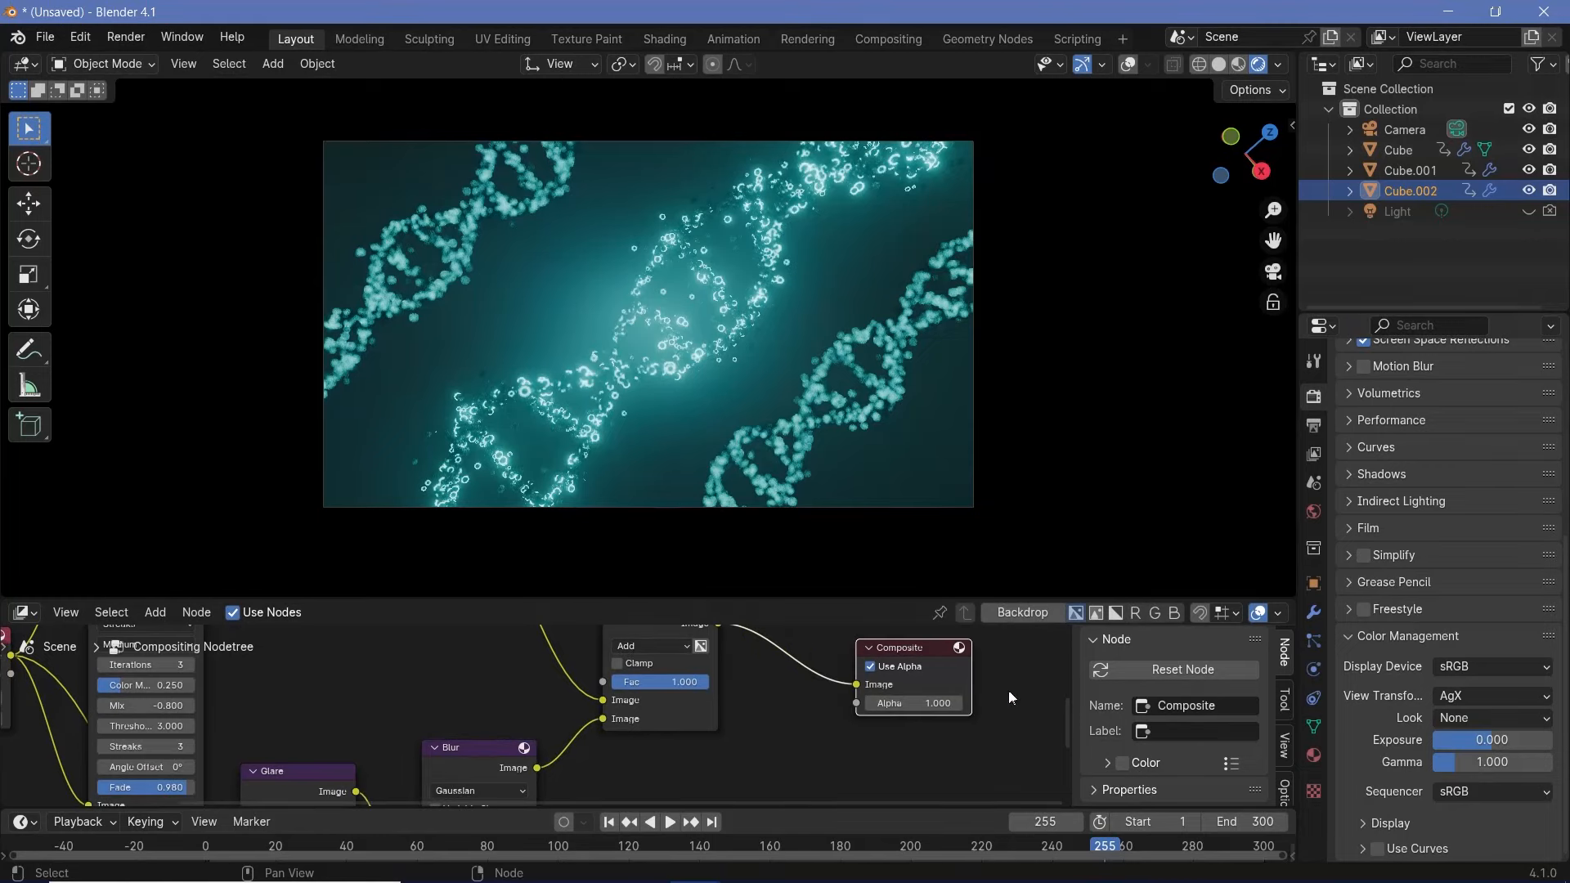
Step: Try the High Contrast look in color management and restore the look to None
{"action": "left_click", "coordinate": [1454, 718]}
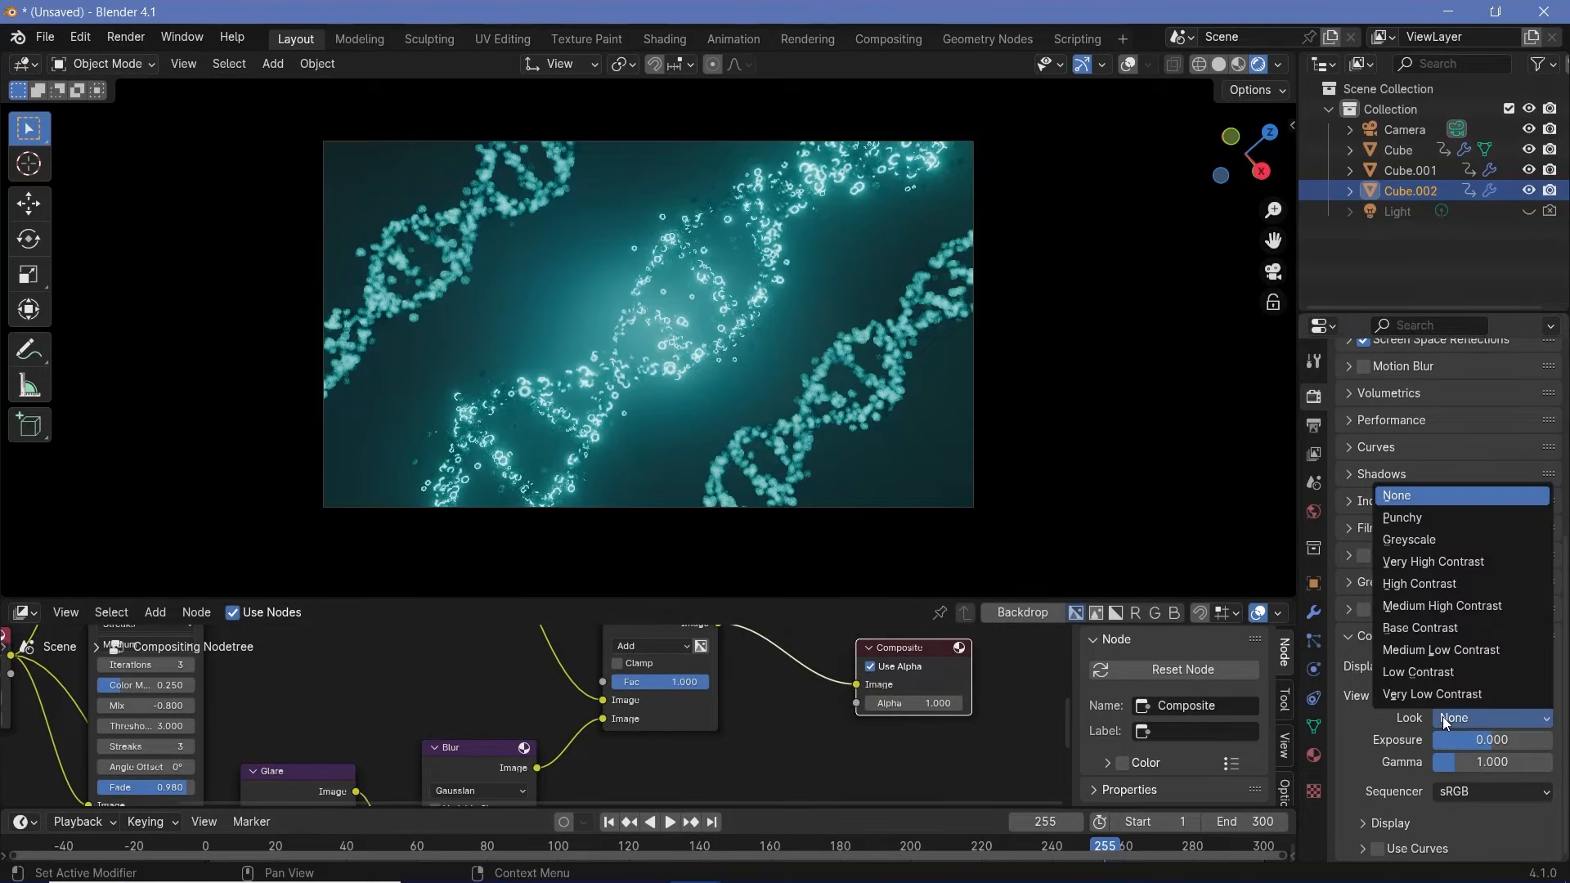
{"action": "left_click", "coordinate": [1429, 579]}
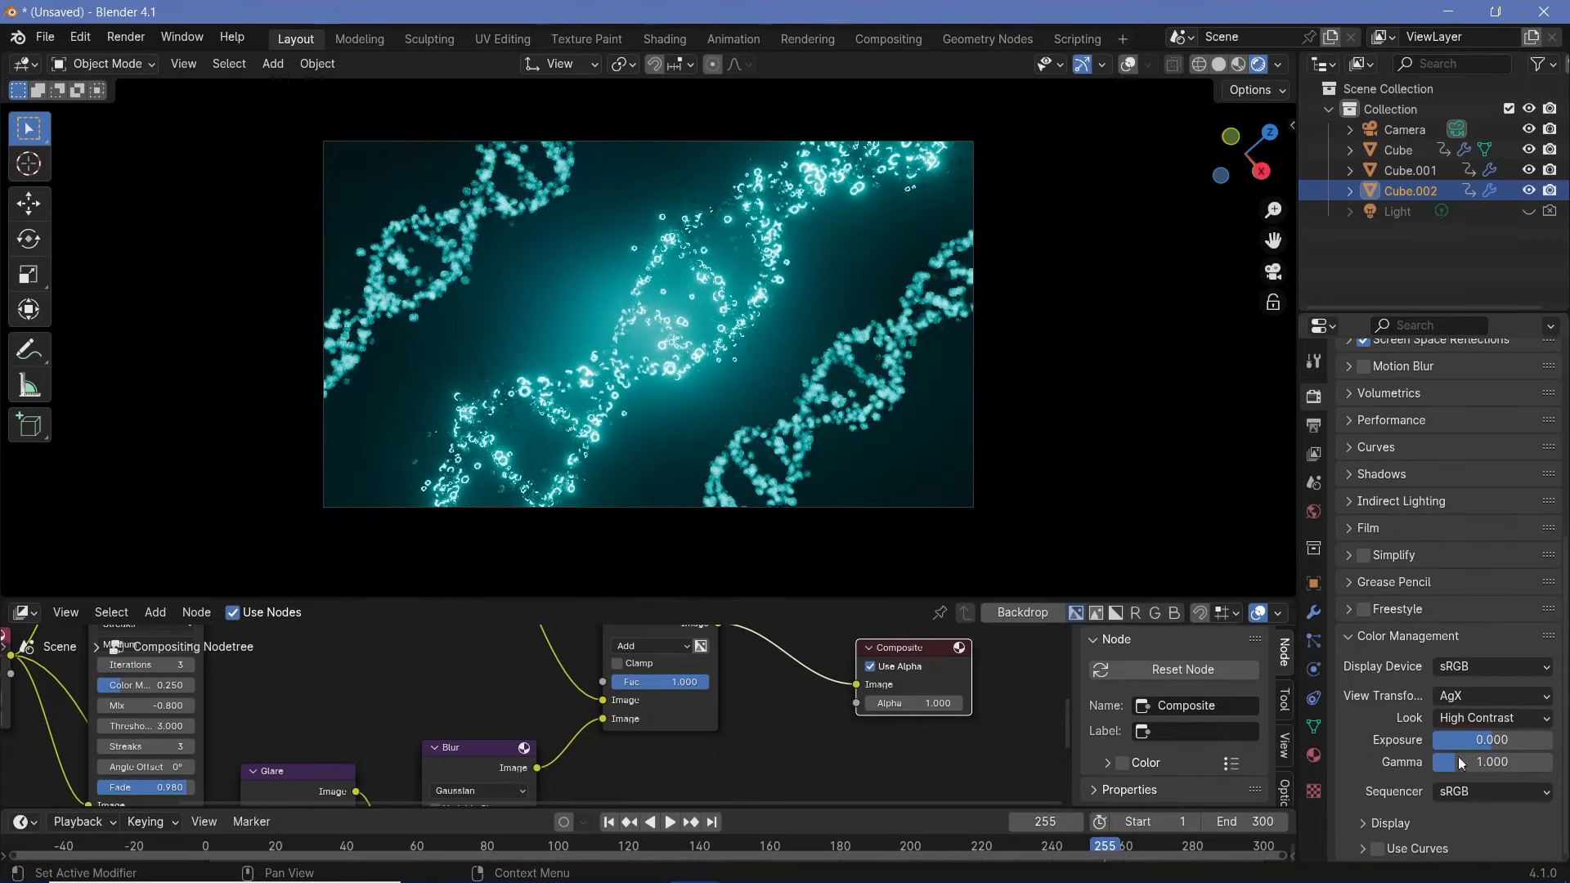
{"action": "left_click", "coordinate": [1474, 715]}
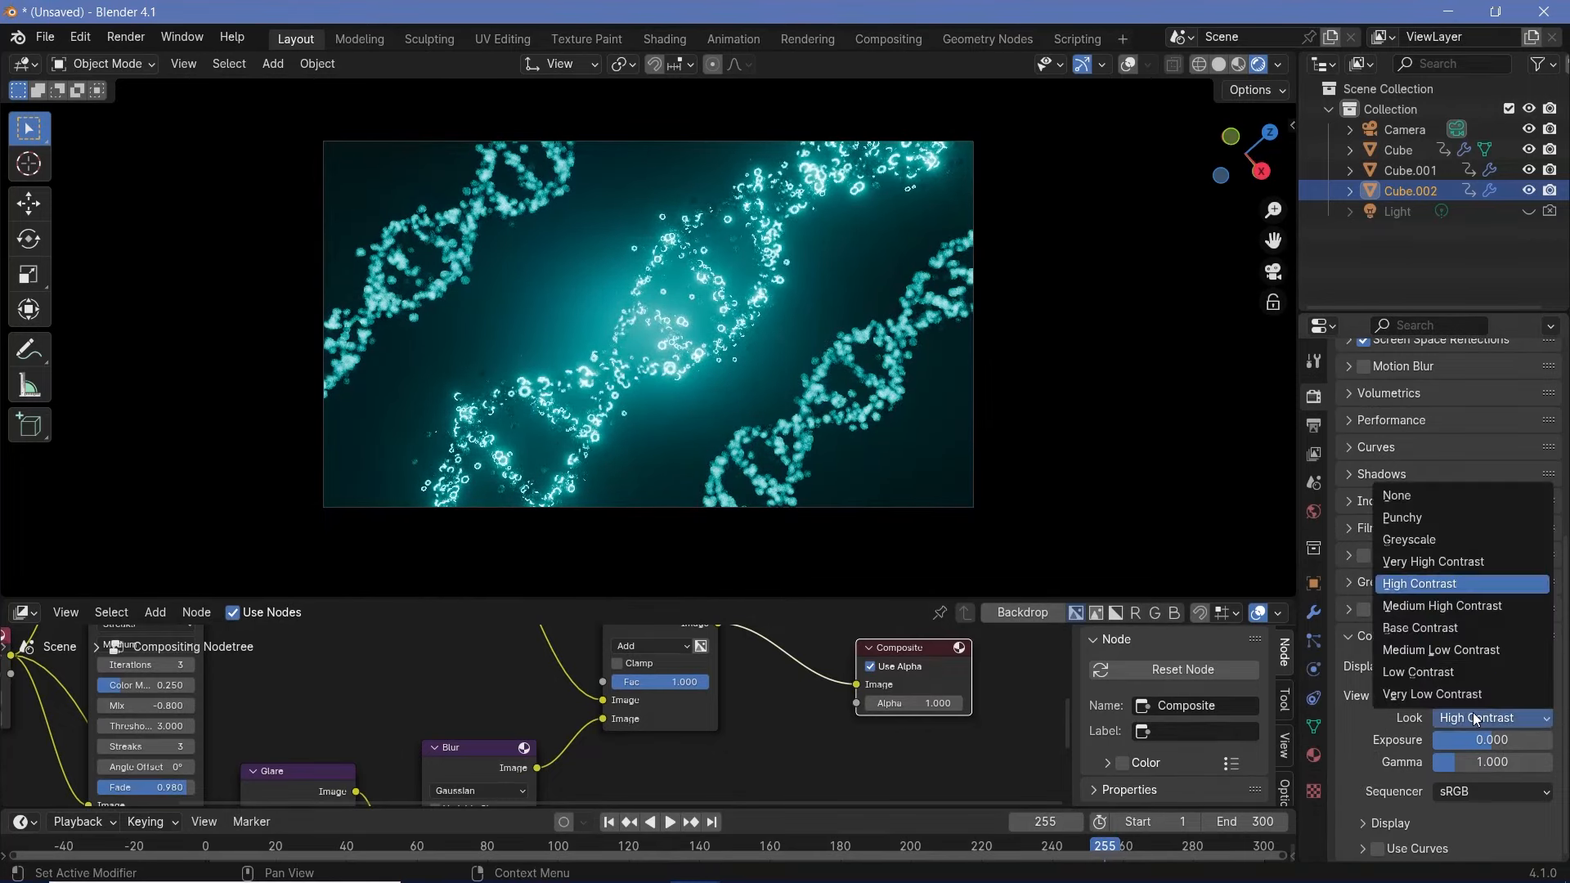
{"action": "left_click", "coordinate": [1431, 497]}
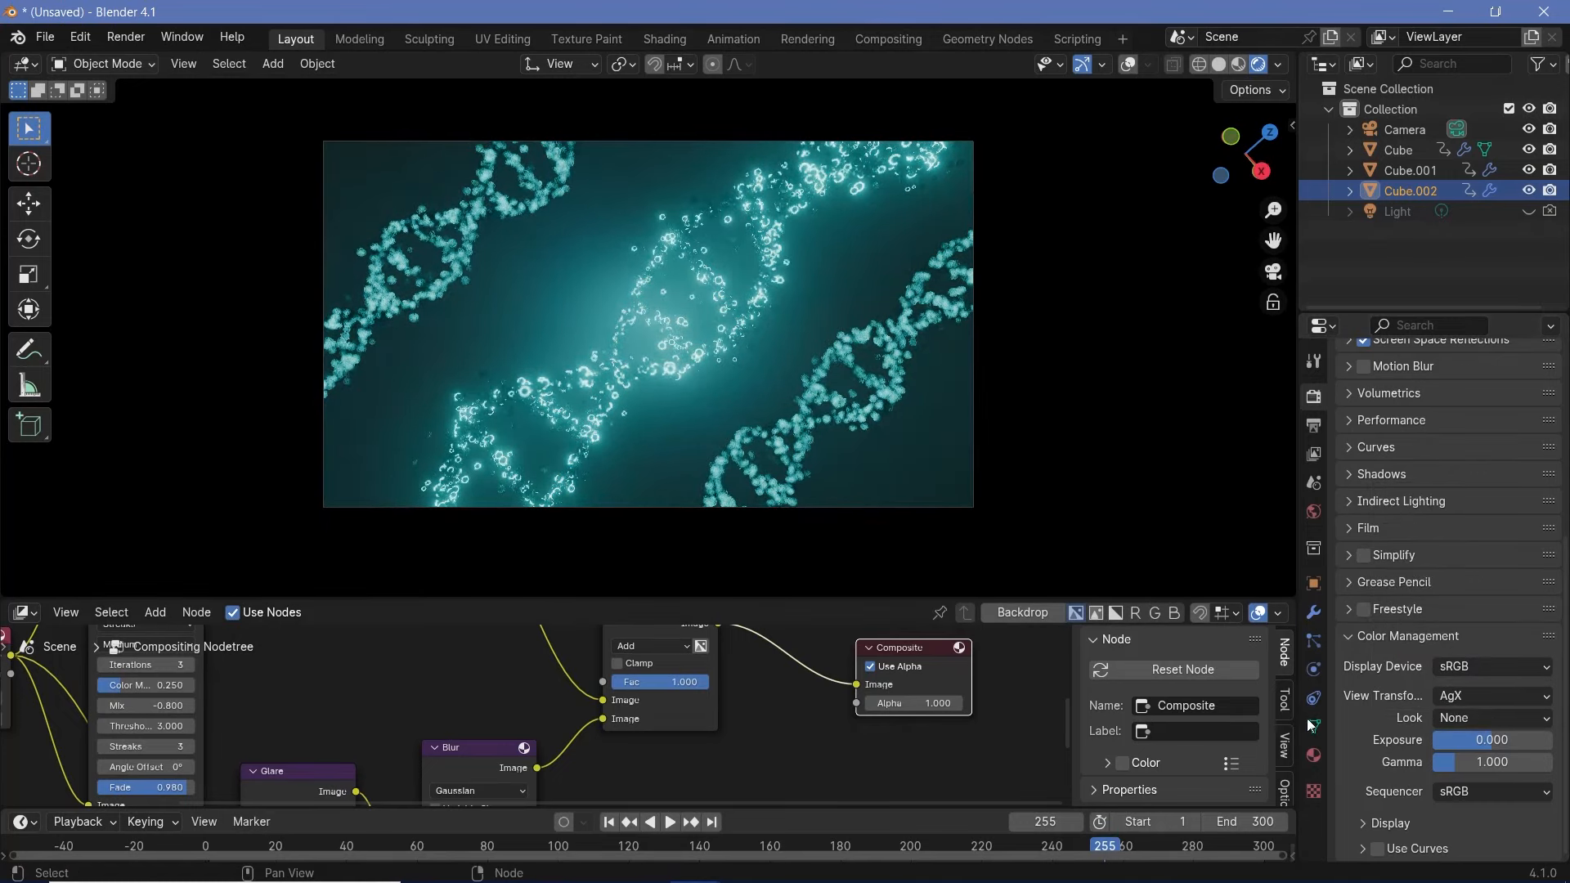
Step: Render the full animation
{"action": "scroll", "coordinate": [1372, 713], "scroll_direction": "up", "scroll_amount": 5}
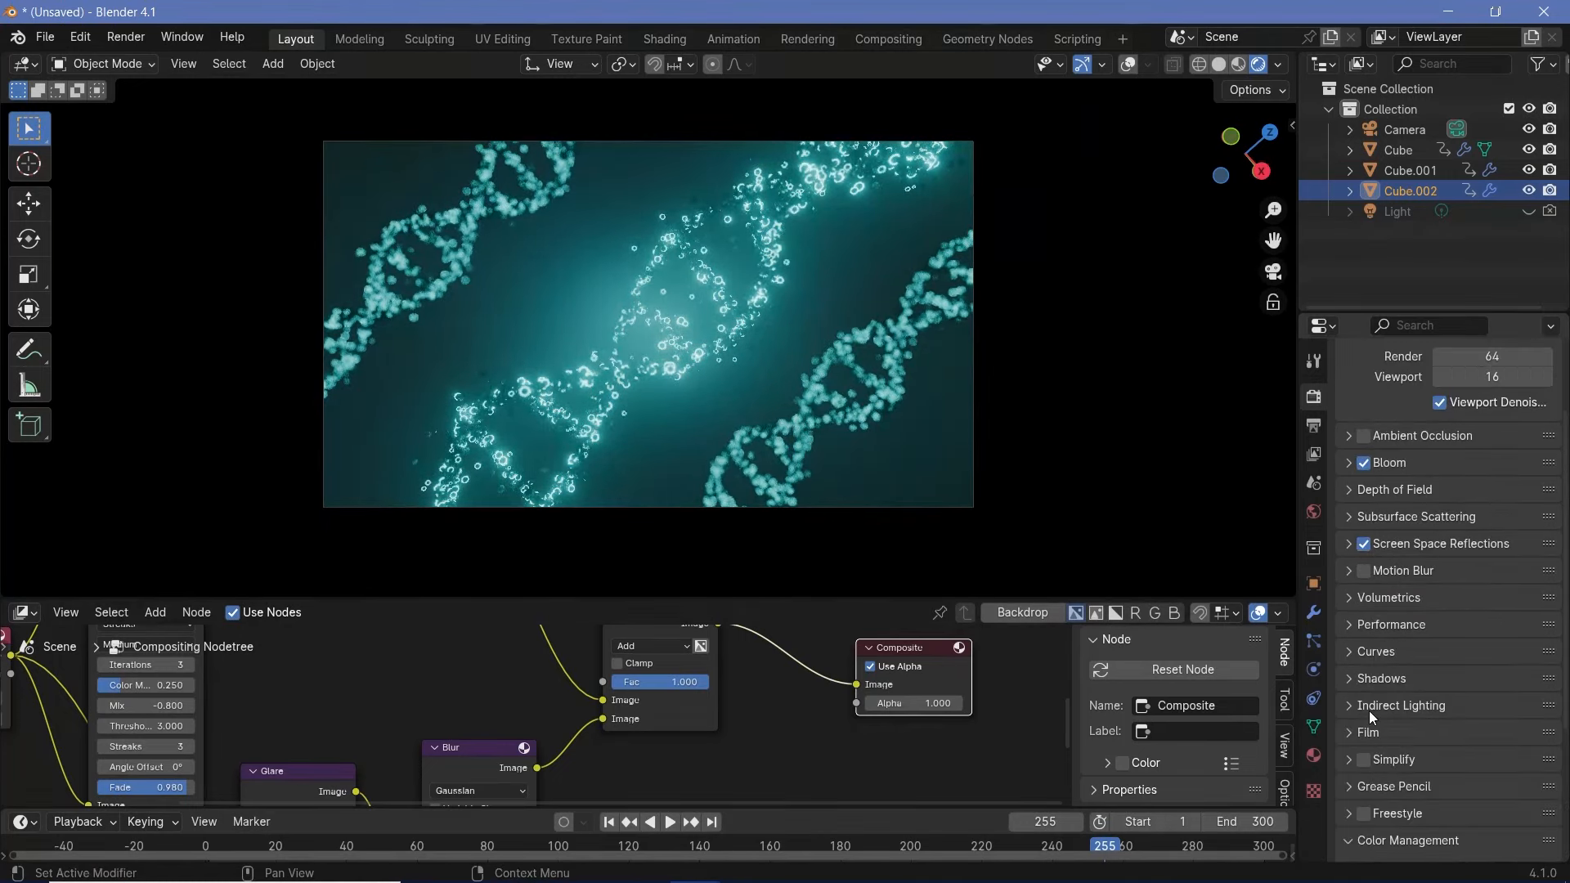
{"action": "left_click", "coordinate": [137, 38]}
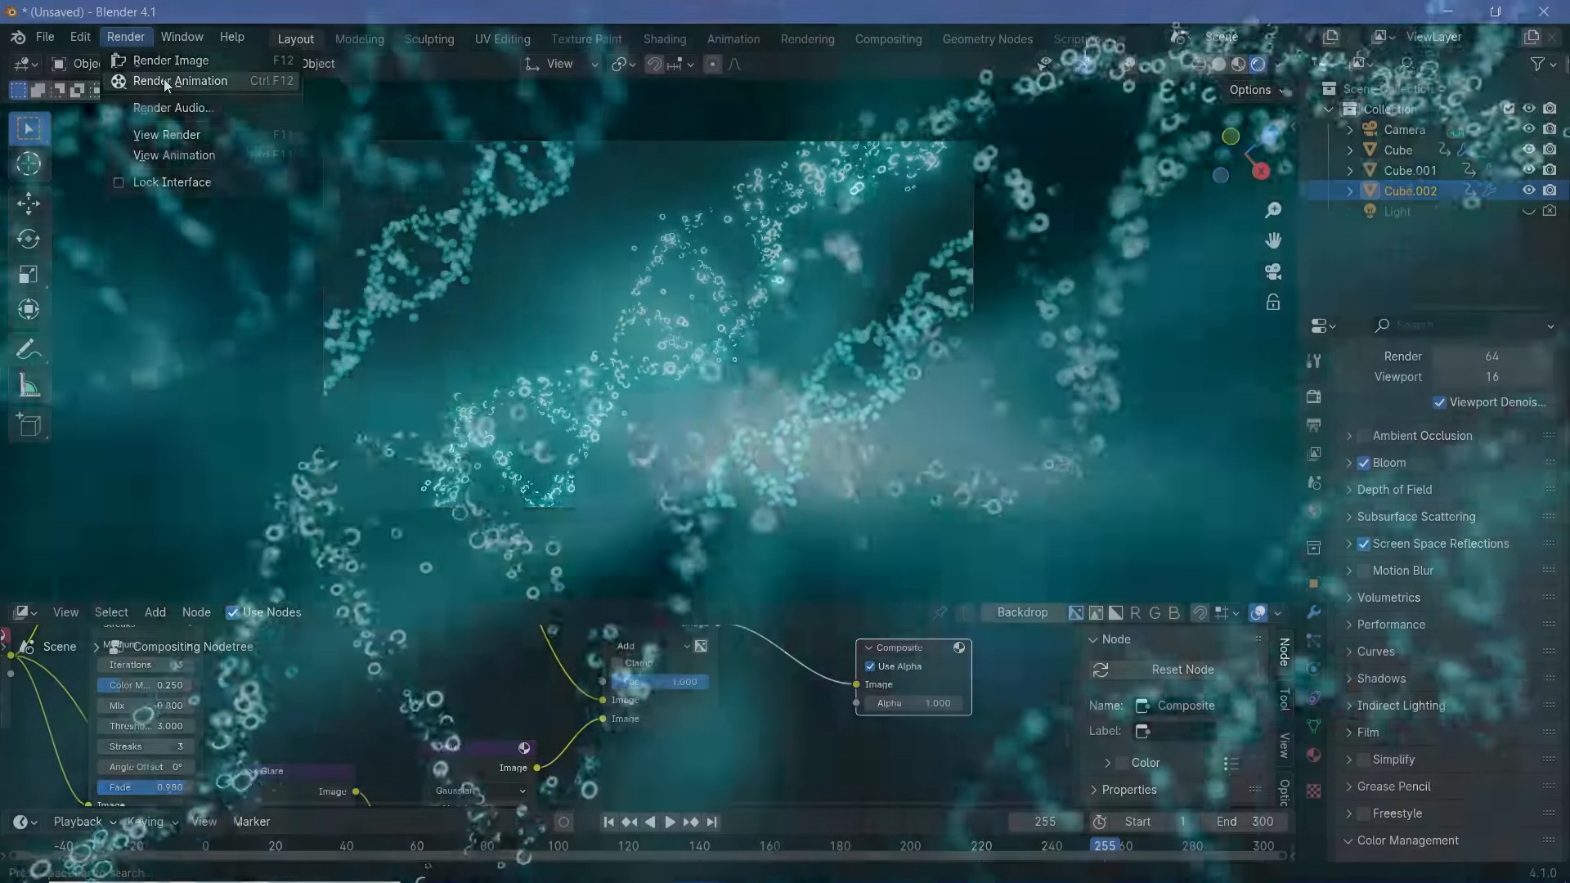